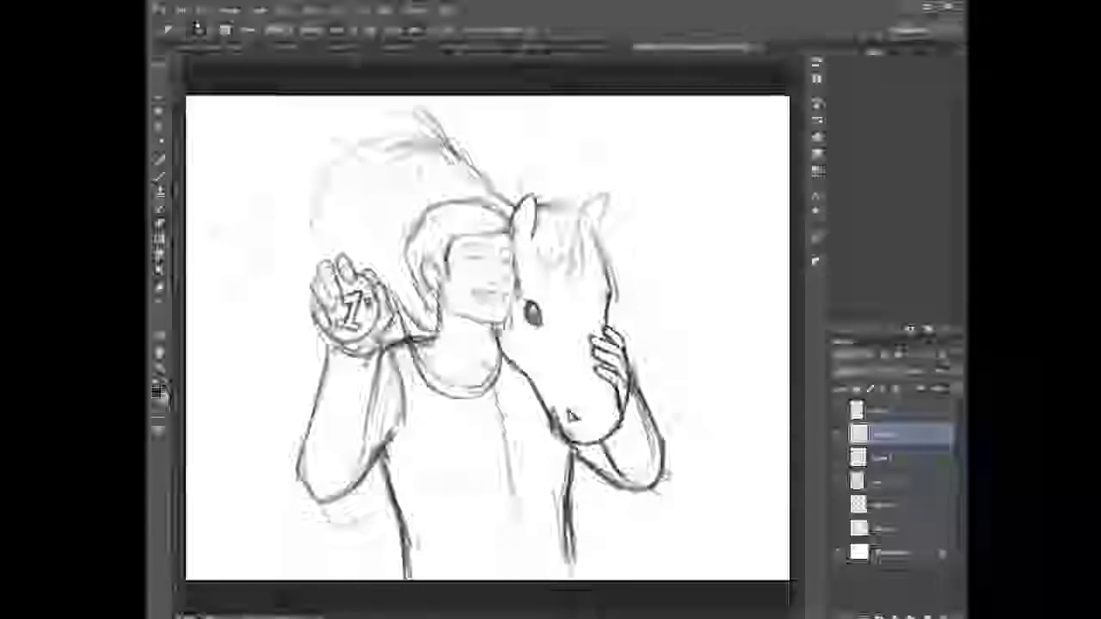
On a new layer beneath the sketch lines, paint the man's face and neck with the skin tone sampled from the apple-scene reference
click(904, 458)
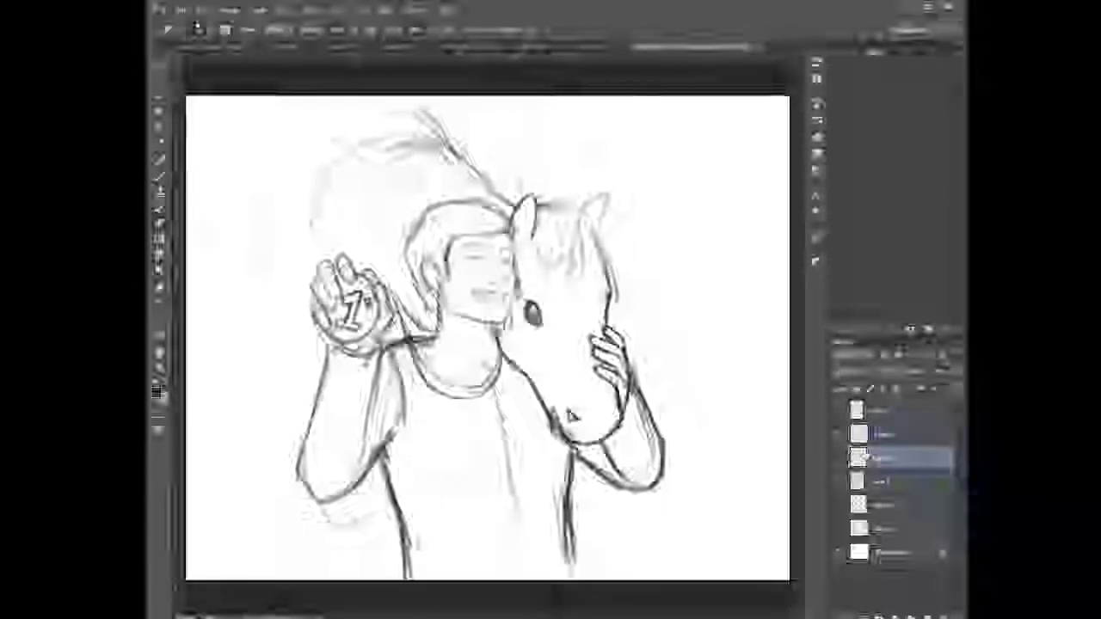
click(928, 617)
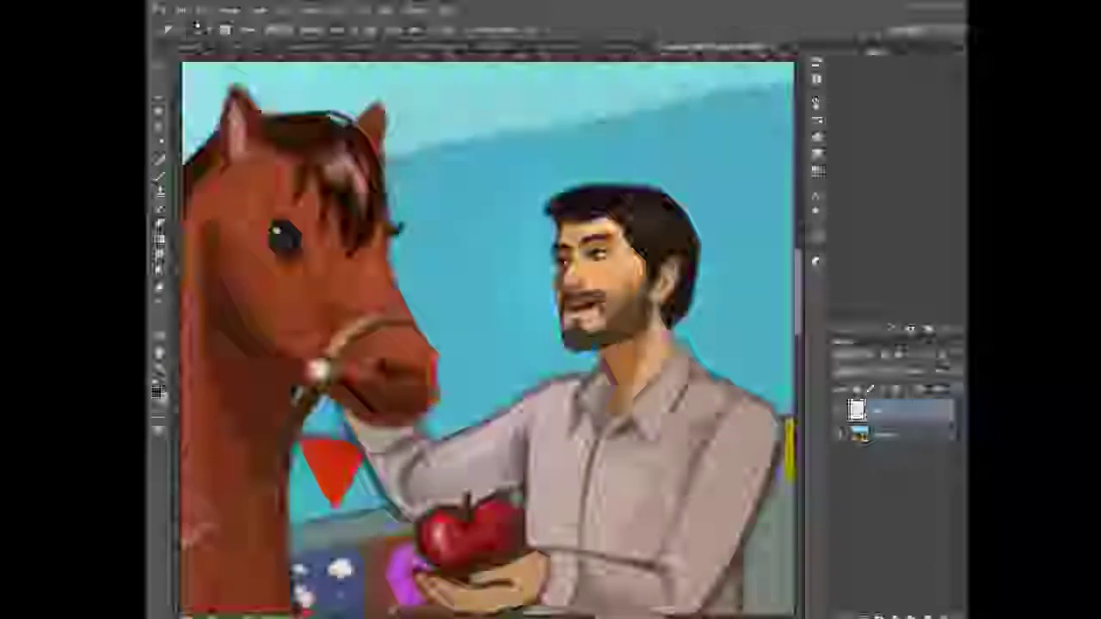
scroll(802, 323, down, 2)
scroll(802, 323, up, 2)
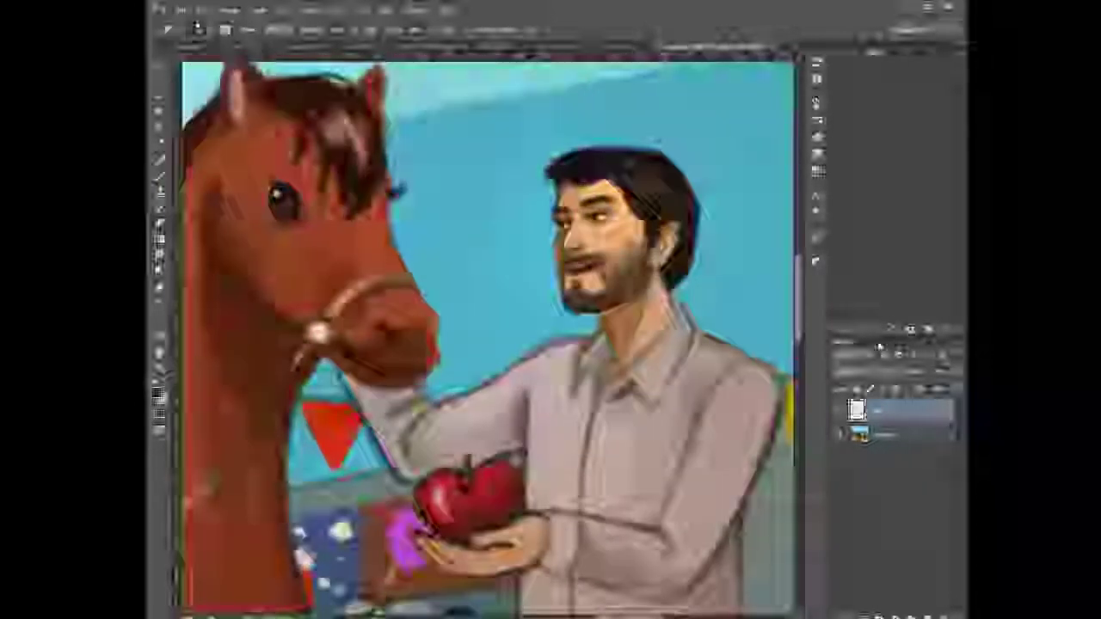
drag(964, 301, 973, 303)
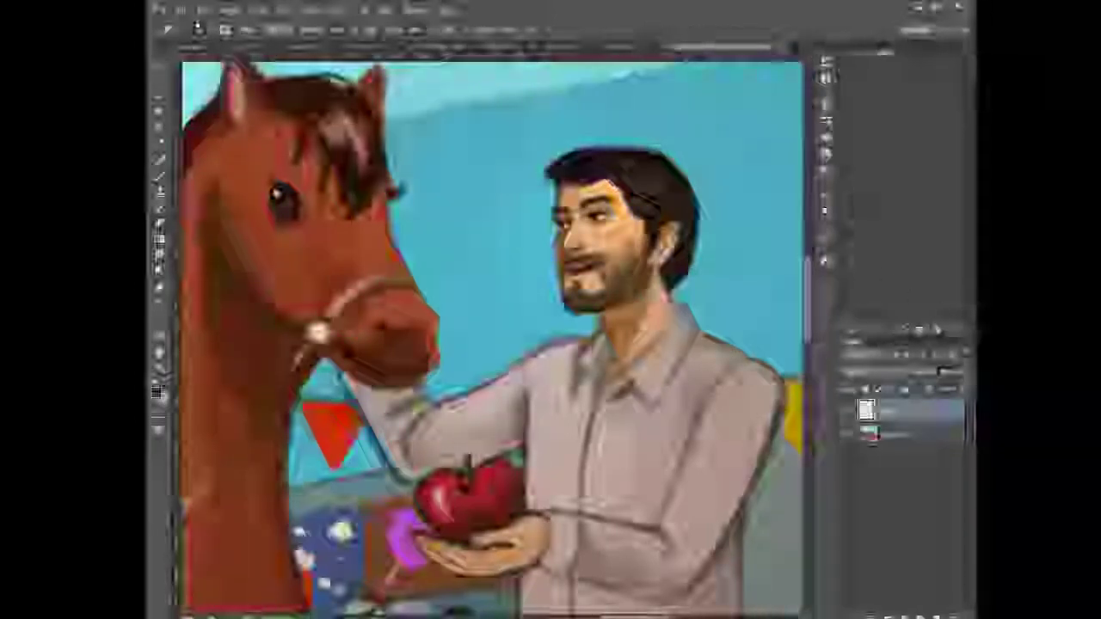
alt+click(658, 308)
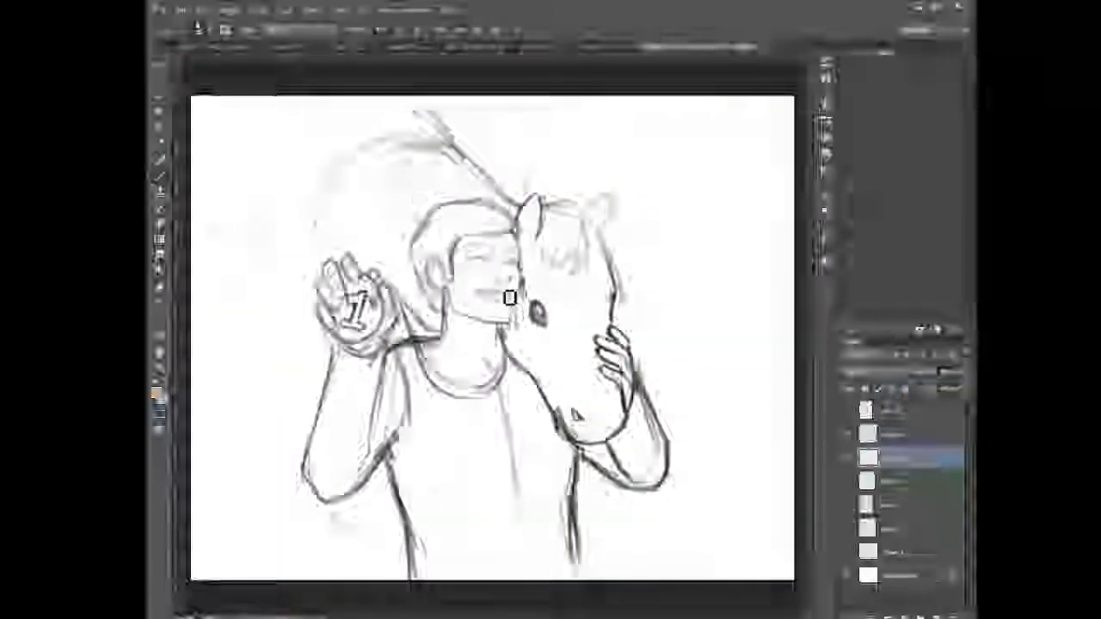
key(bracketright)
mouse_move(465, 258)
mouse_down()
mouse_move(436, 266)
mouse_move(436, 281)
mouse_move(439, 264)
mouse_move(454, 283)
mouse_move(457, 240)
mouse_move(471, 315)
mouse_move(466, 243)
mouse_move(482, 278)
mouse_move(476, 252)
mouse_move(446, 253)
mouse_move(474, 264)
mouse_move(477, 297)
mouse_move(465, 249)
mouse_move(476, 293)
mouse_move(473, 231)
mouse_move(489, 304)
mouse_move(500, 217)
mouse_move(499, 247)
mouse_move(494, 226)
mouse_move(510, 252)
mouse_move(503, 224)
mouse_move(500, 242)
mouse_move(516, 239)
mouse_move(518, 290)
mouse_move(521, 275)
mouse_move(502, 316)
mouse_move(511, 322)
mouse_move(497, 305)
mouse_move(491, 339)
mouse_move(477, 335)
mouse_move(467, 300)
mouse_move(447, 295)
mouse_move(435, 263)
mouse_move(457, 327)
mouse_move(462, 305)
mouse_move(447, 356)
mouse_move(439, 348)
mouse_move(459, 330)
mouse_move(477, 362)
mouse_move(501, 348)
mouse_move(487, 384)
mouse_move(493, 364)
mouse_move(454, 376)
mouse_up()
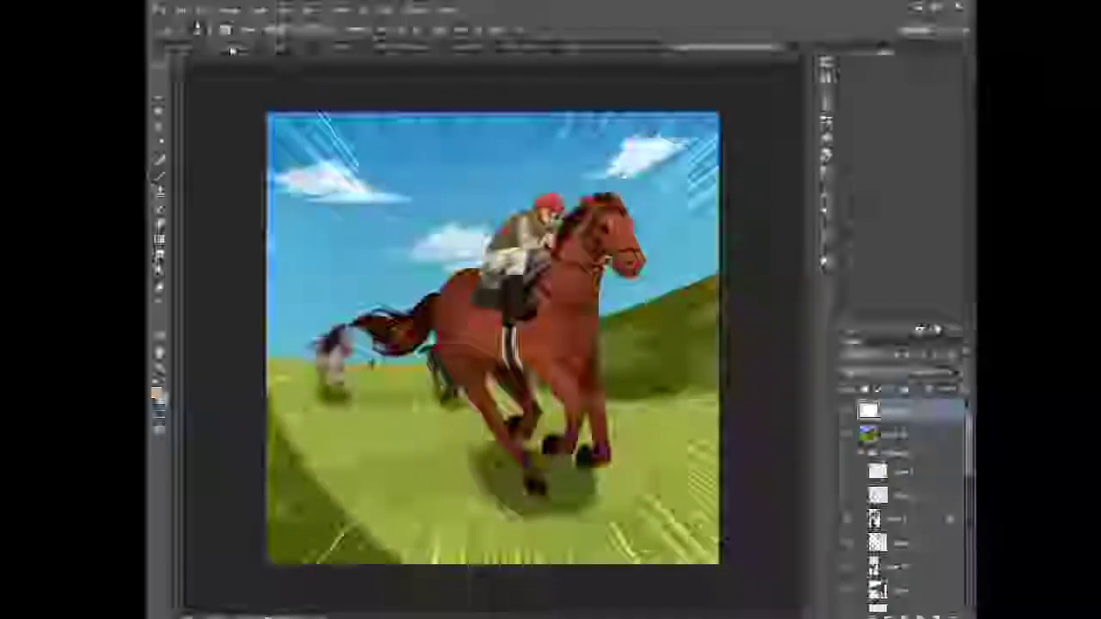
Close the unneeded documents 2.2.psd, 2.3.psd, meet the kids1.jpg, 2.8.psd and 11.psd
click(250, 48)
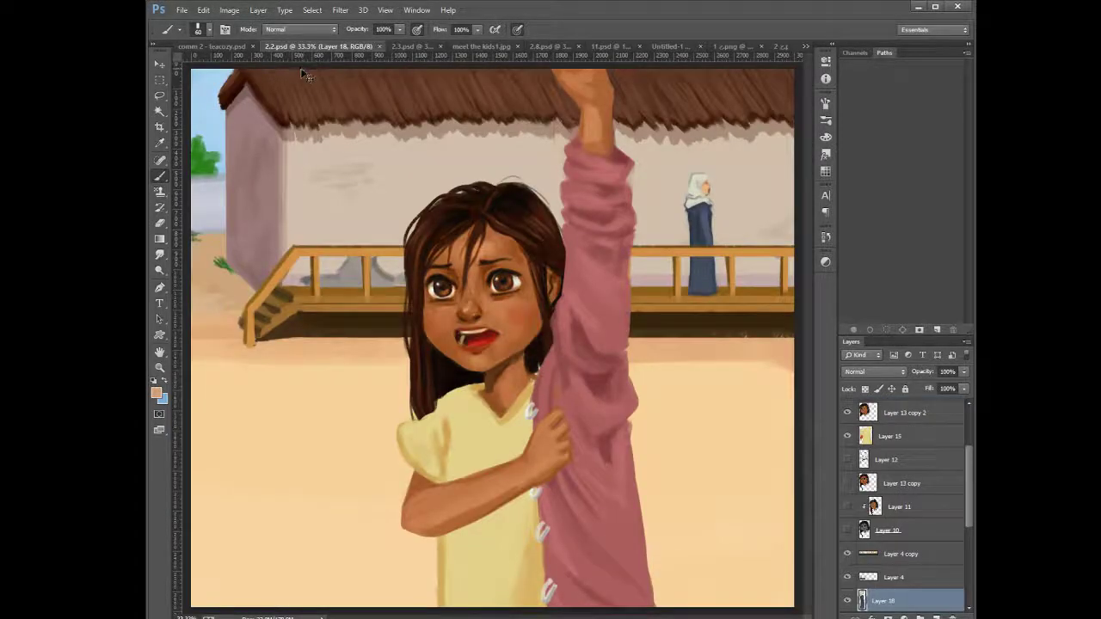
key(ctrl+w)
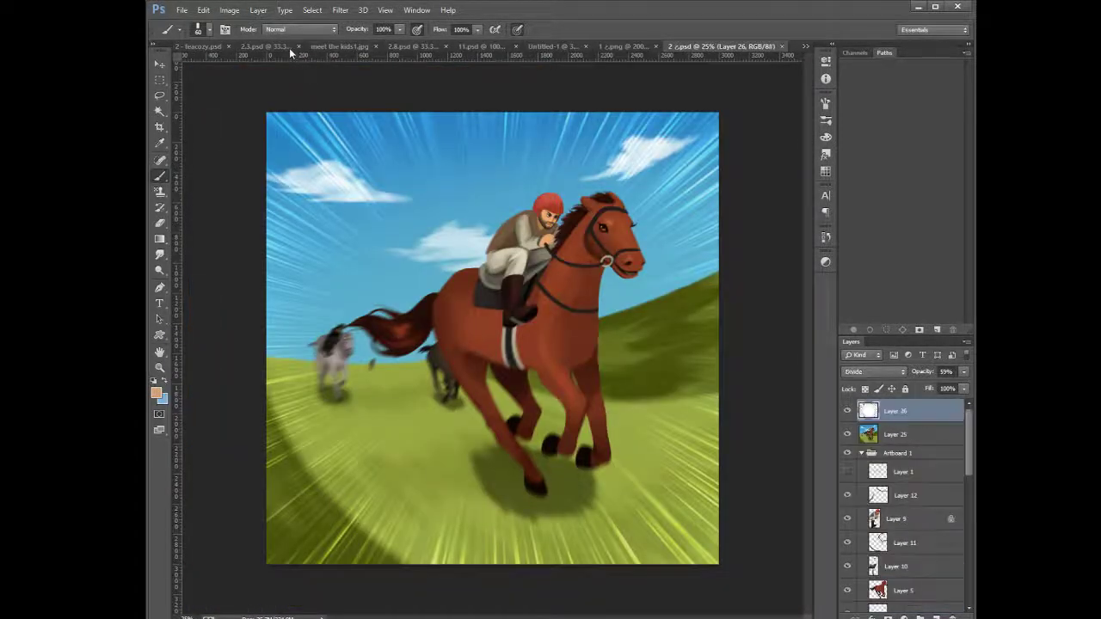
click(299, 47)
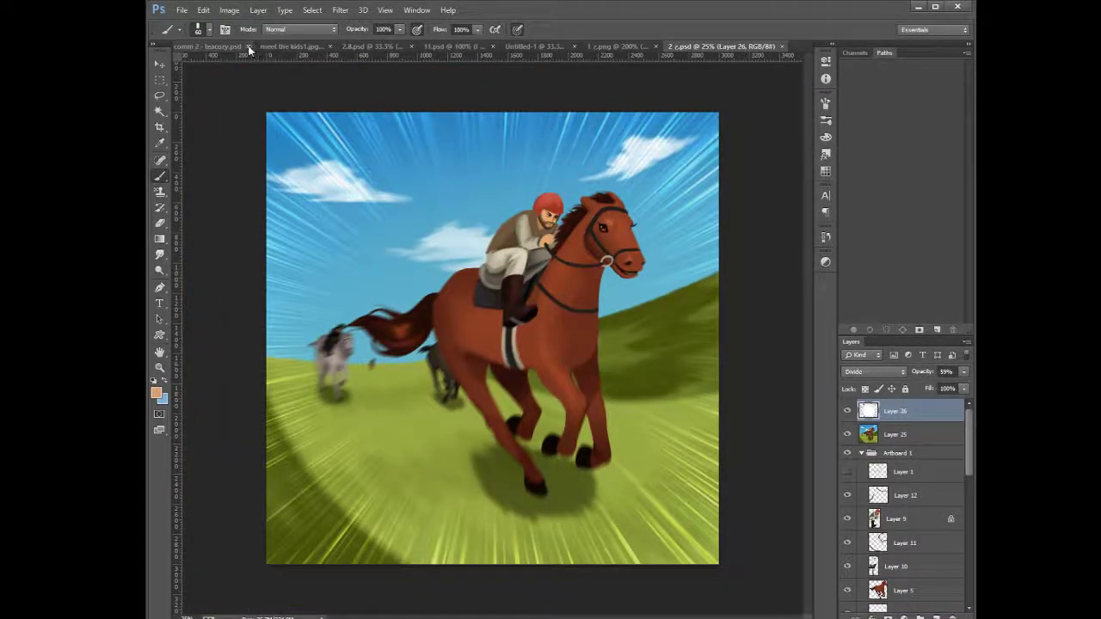
click(330, 48)
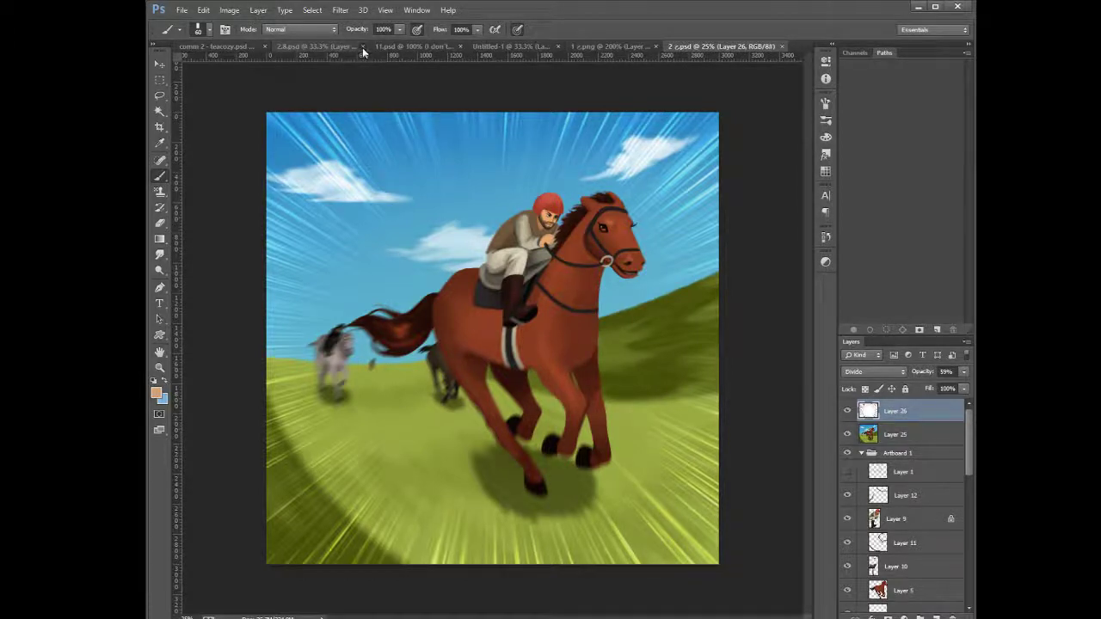
click(358, 47)
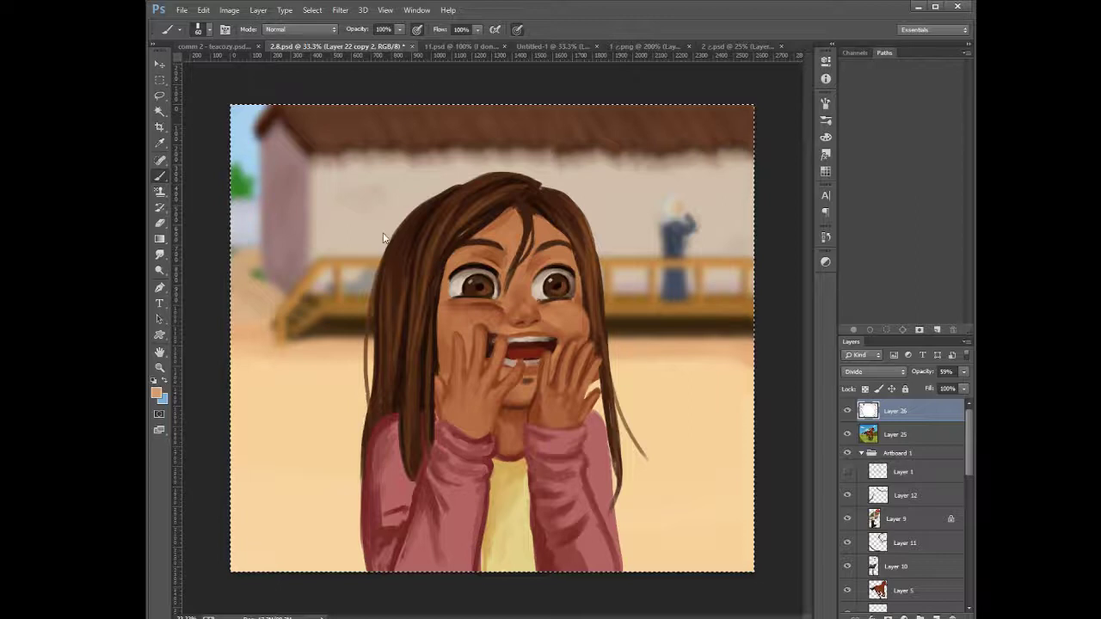
key(ctrl+w)
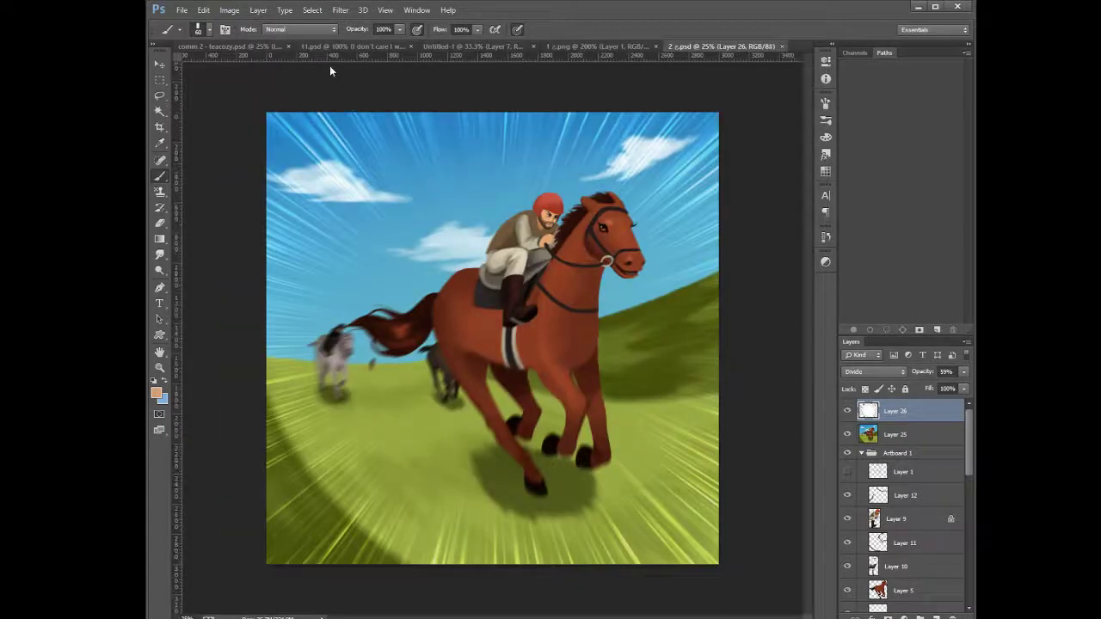
click(403, 47)
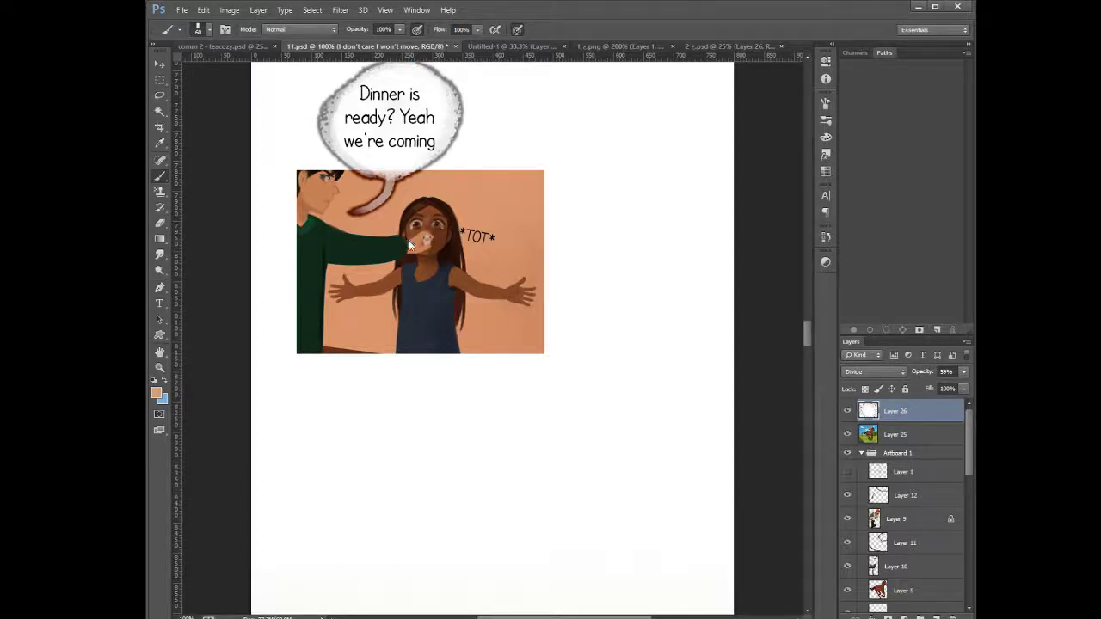
key(ctrl+w)
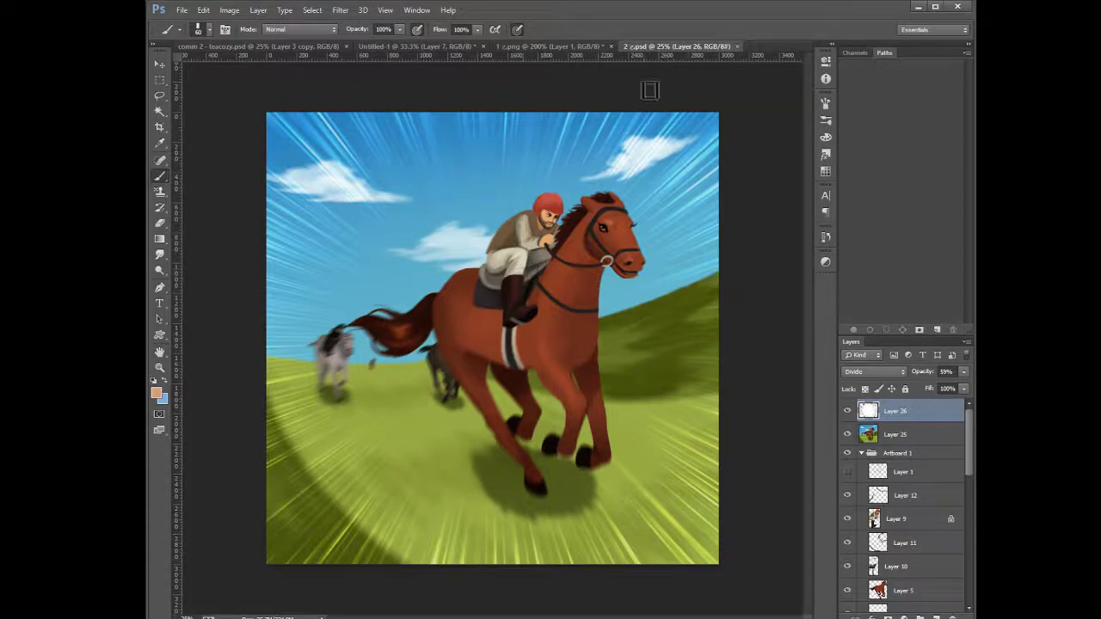
Sample the man's black hair colour from the apple-scene reference and return to the Untitled-1 sketch
click(568, 47)
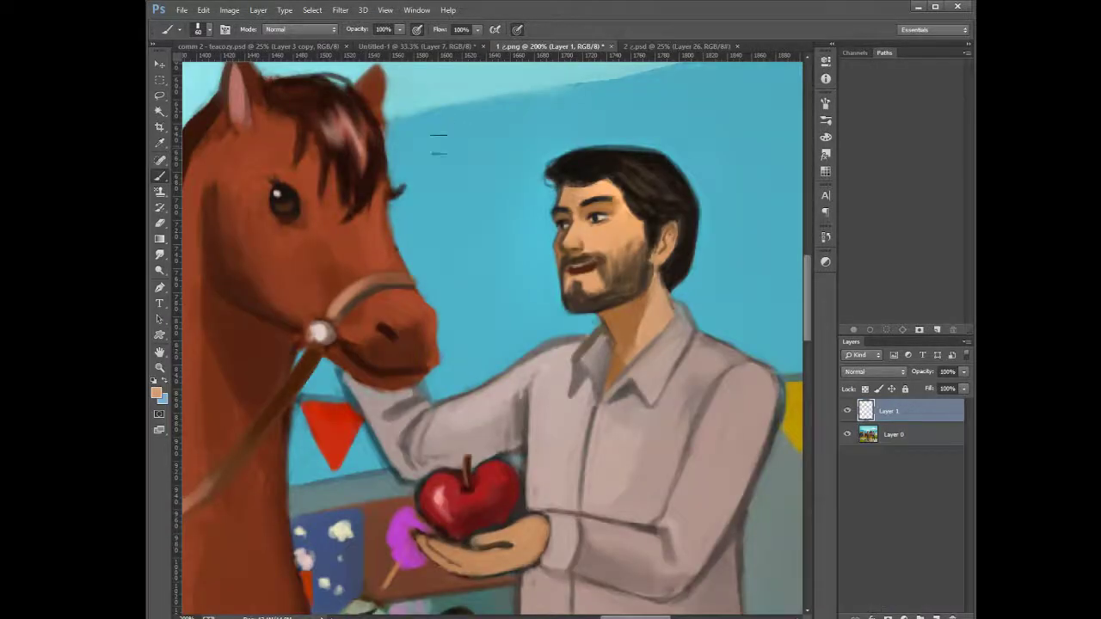
click(421, 47)
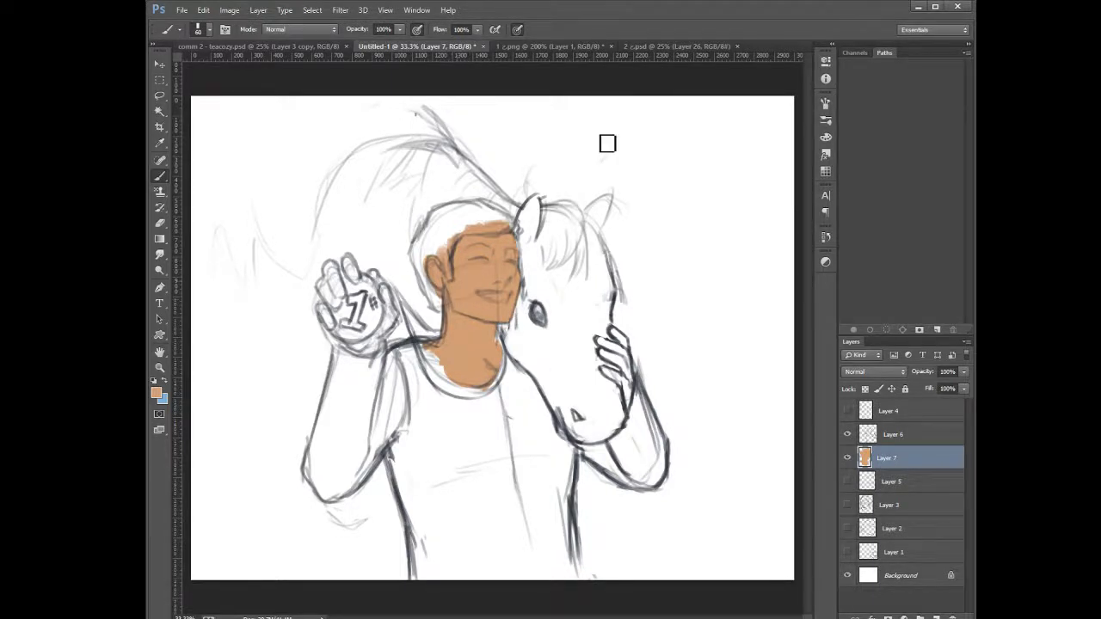
click(676, 46)
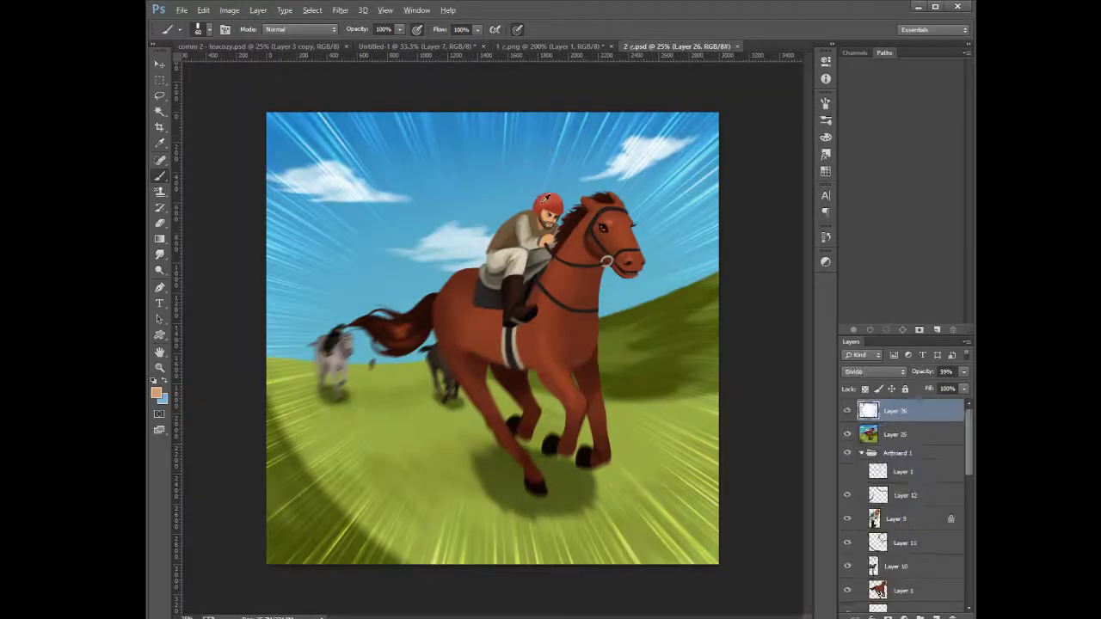
click(542, 47)
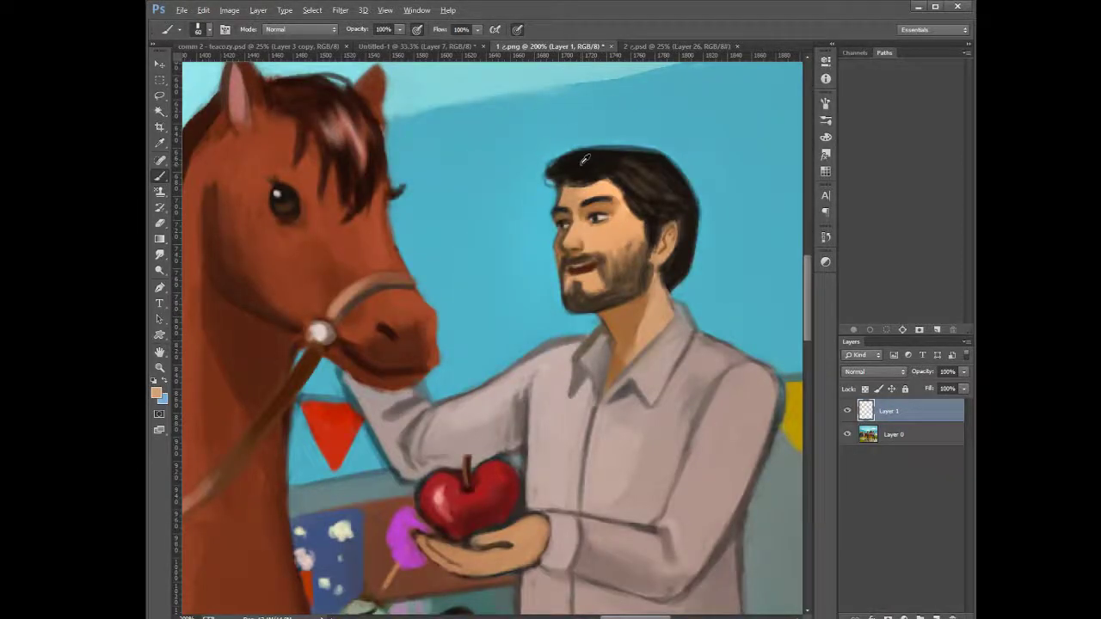
click(441, 47)
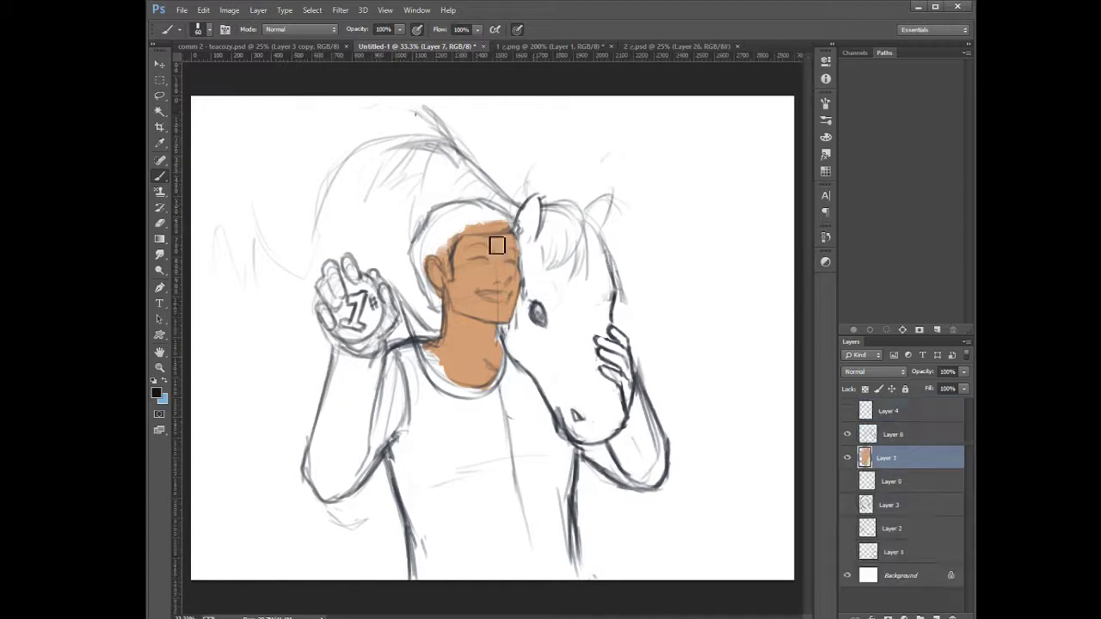
Fill the man's hair and sideburn with black on Layer 7, using a smaller brush around the ear
mouse_move(490, 248)
mouse_down()
mouse_move(506, 224)
mouse_move(499, 230)
mouse_move(516, 229)
mouse_move(477, 229)
mouse_move(522, 227)
mouse_move(487, 210)
mouse_move(503, 226)
mouse_move(466, 222)
mouse_up()
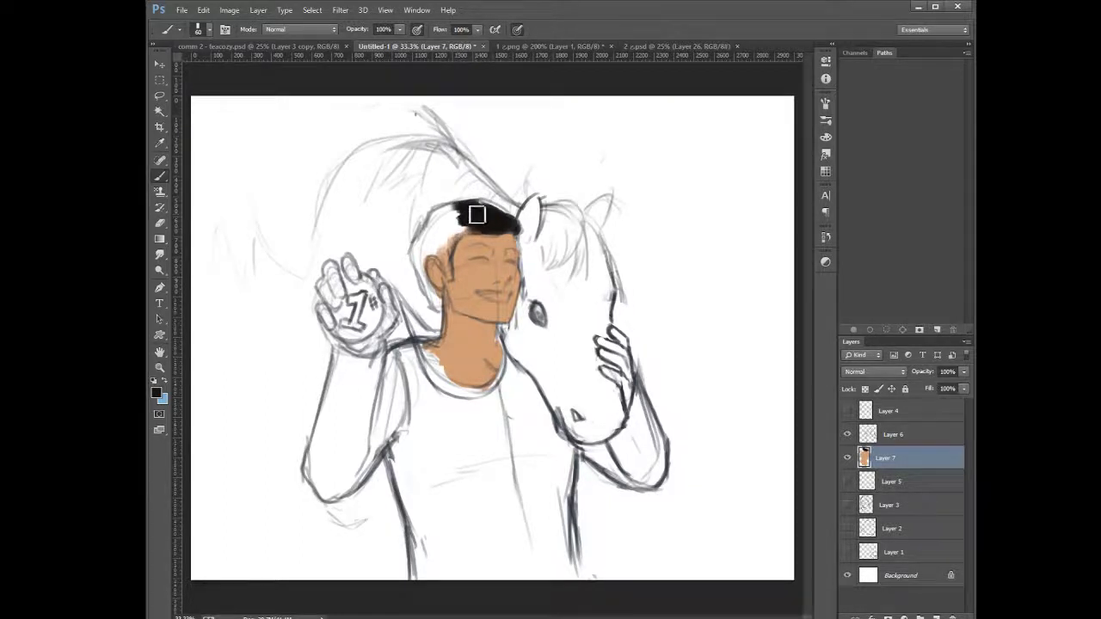
mouse_move(476, 214)
mouse_down()
mouse_move(446, 214)
mouse_move(466, 210)
mouse_move(436, 217)
mouse_move(425, 234)
mouse_move(470, 213)
mouse_up()
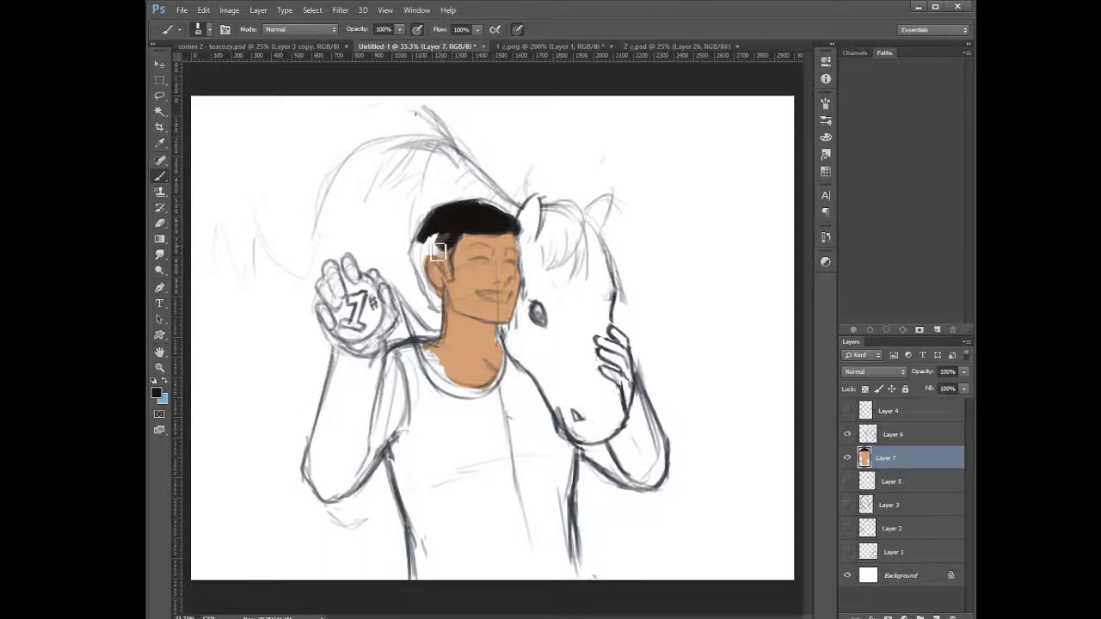
mouse_move(437, 251)
mouse_down()
mouse_move(432, 233)
mouse_move(428, 269)
mouse_up()
key(bracketleft)
key(bracketleft)
drag(455, 247, 450, 275)
mouse_move(441, 296)
mouse_down()
mouse_move(448, 316)
mouse_move(444, 278)
mouse_up()
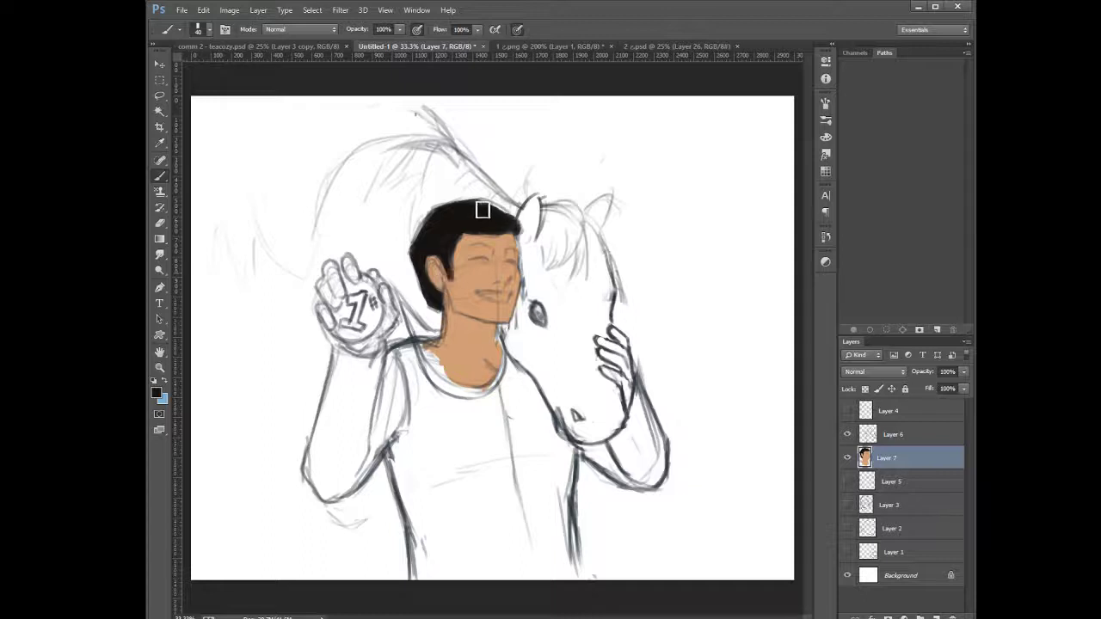
drag(492, 210, 528, 230)
Paint the raised hand holding the medal with the skin tone sampled from the man's neck
alt+click(465, 352)
mouse_move(381, 289)
mouse_down()
mouse_move(399, 326)
mouse_move(392, 334)
mouse_move(396, 317)
mouse_move(383, 357)
mouse_move(351, 347)
mouse_move(373, 357)
mouse_move(362, 358)
mouse_move(325, 310)
mouse_move(338, 333)
mouse_move(333, 286)
mouse_move(326, 291)
mouse_move(332, 302)
mouse_move(333, 286)
mouse_move(345, 310)
mouse_move(334, 276)
mouse_move(346, 301)
mouse_move(350, 263)
mouse_move(358, 289)
mouse_move(354, 264)
mouse_up()
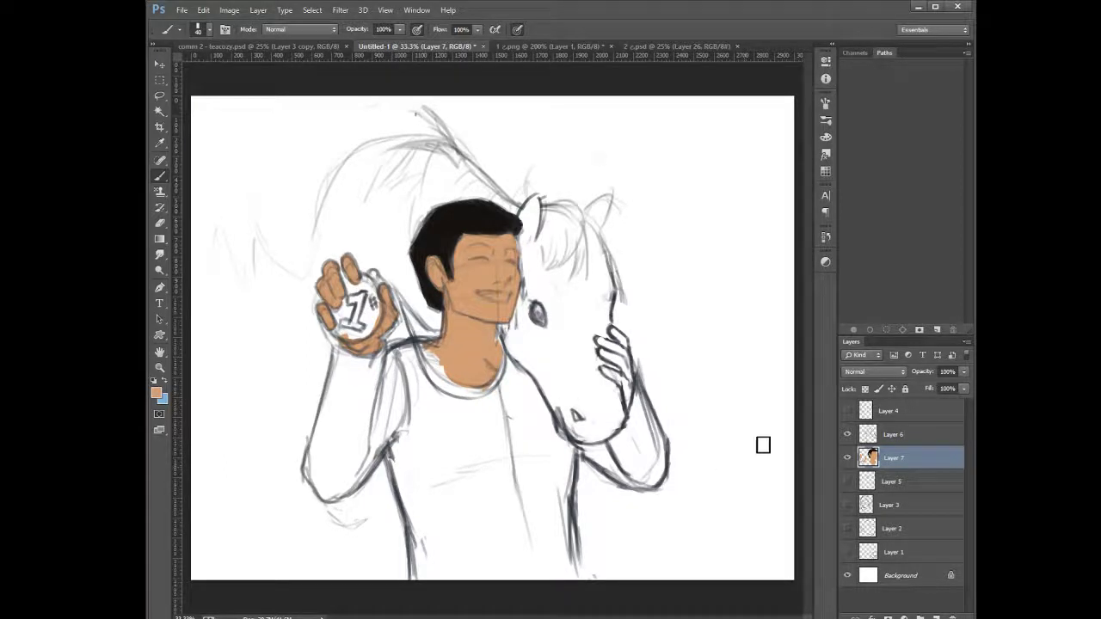
Erase the sketch lines overlapping the fingers of the medal-holding hand on Layer 6
click(879, 437)
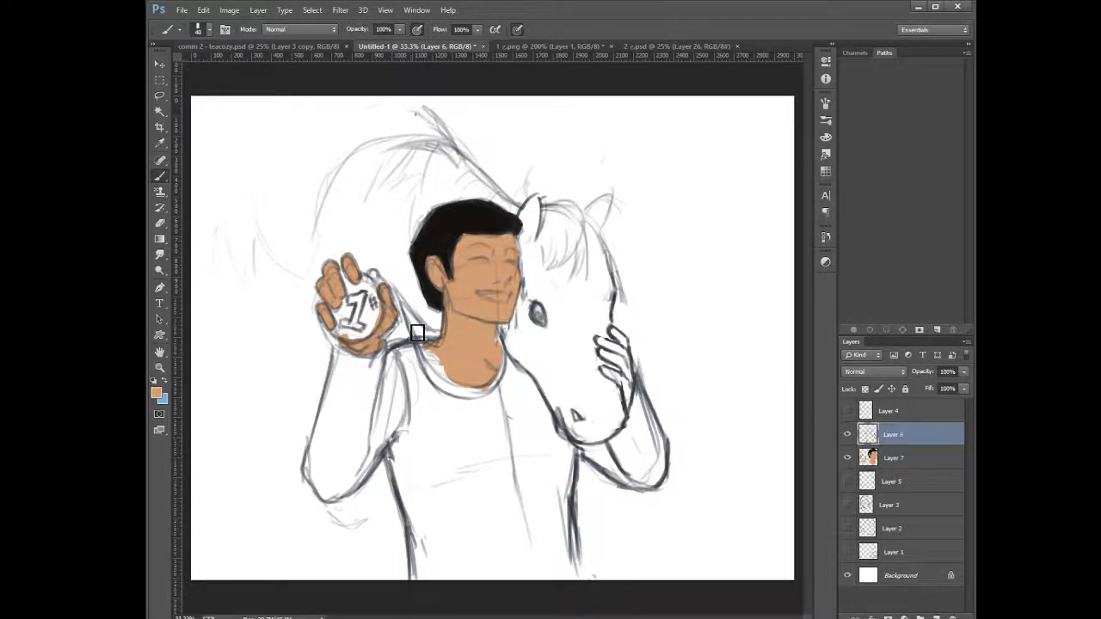
key(e)
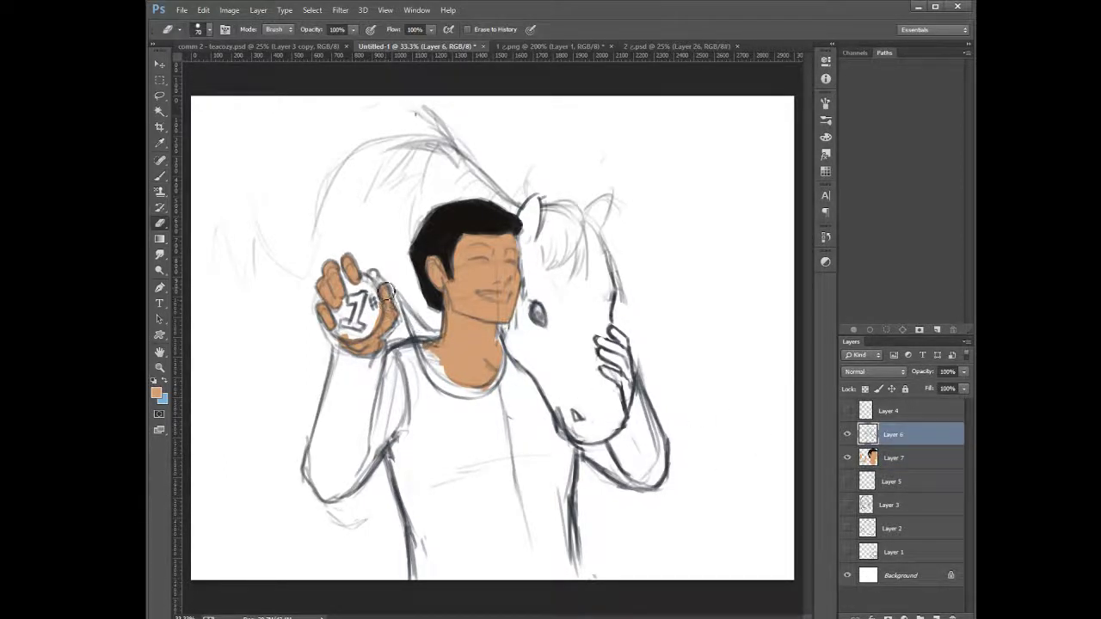
mouse_move(386, 292)
mouse_down()
mouse_move(390, 325)
mouse_move(363, 346)
mouse_move(374, 354)
mouse_up()
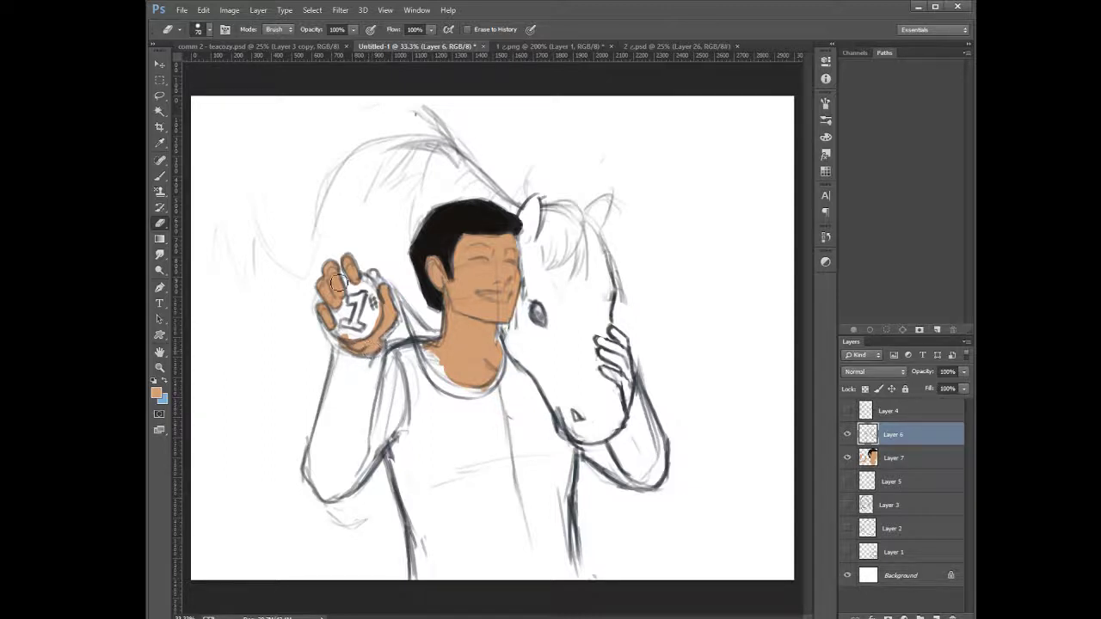
drag(333, 268, 337, 292)
mouse_move(331, 270)
mouse_down()
mouse_move(354, 278)
mouse_move(327, 288)
mouse_up()
Paint the hand resting on the horse's muzzle with the skin tone on Layer 7
click(890, 460)
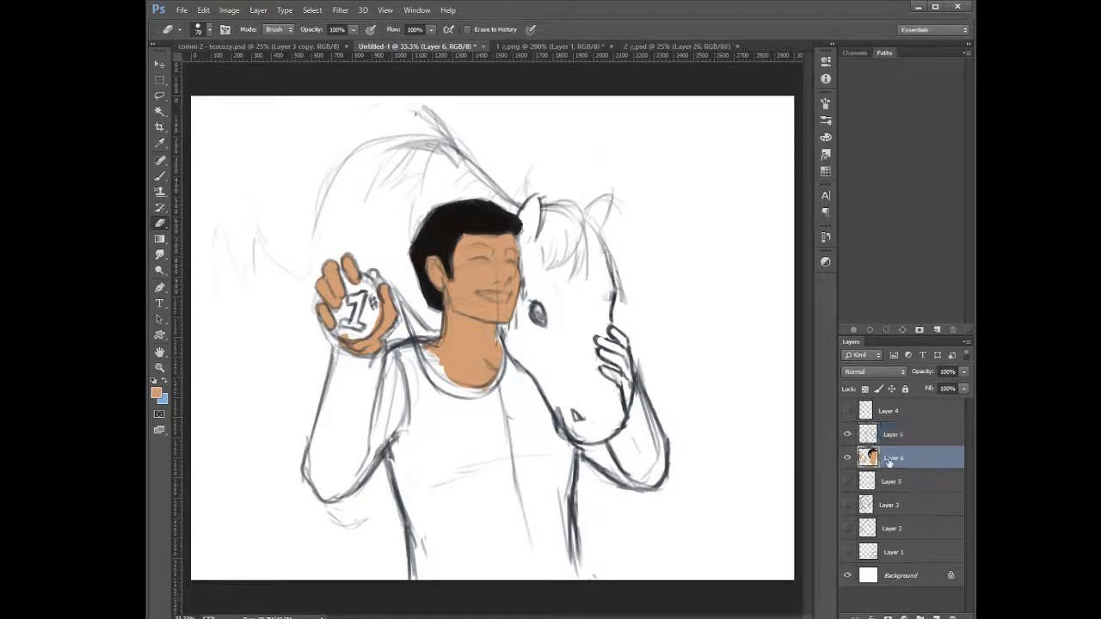
click(159, 177)
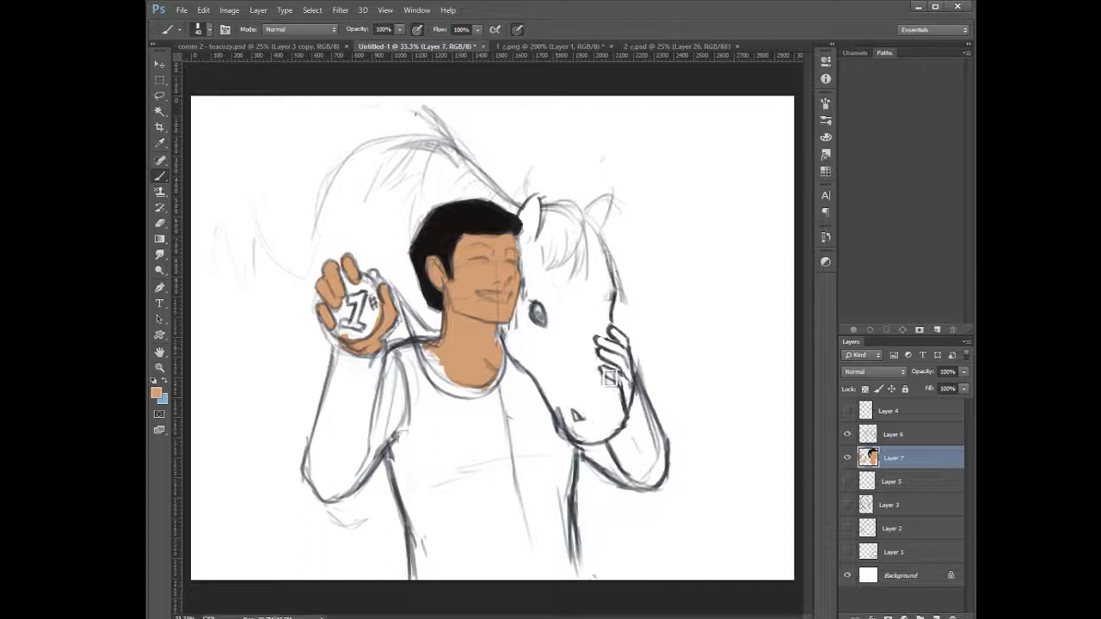
mouse_move(606, 368)
mouse_down()
mouse_move(634, 385)
mouse_move(620, 382)
mouse_move(633, 399)
mouse_move(632, 385)
mouse_move(634, 411)
mouse_move(637, 382)
mouse_up()
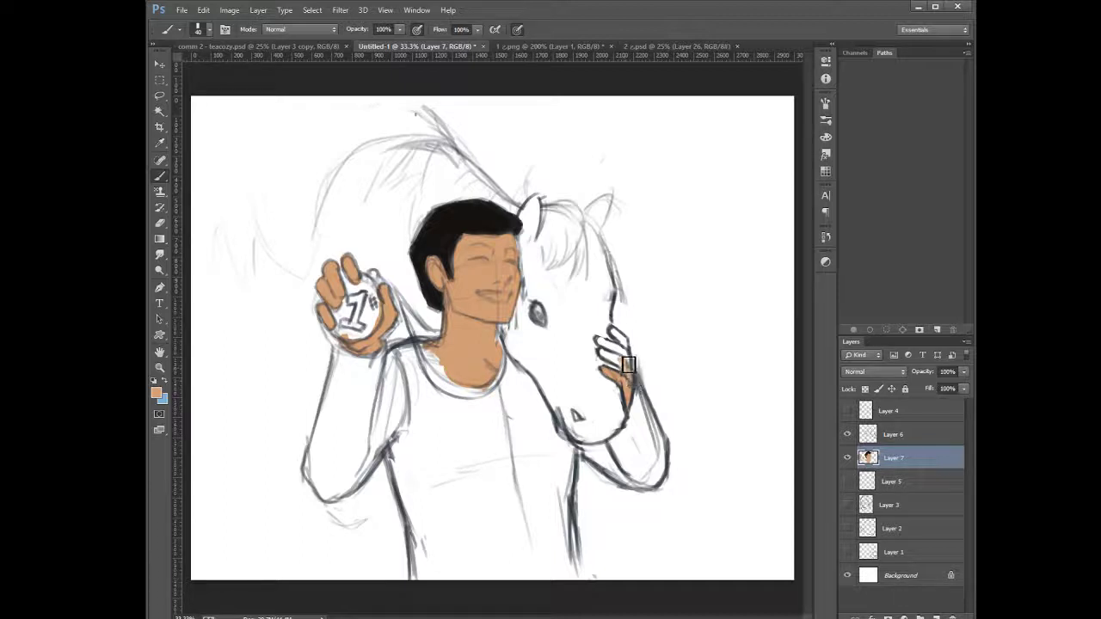
drag(619, 362, 610, 351)
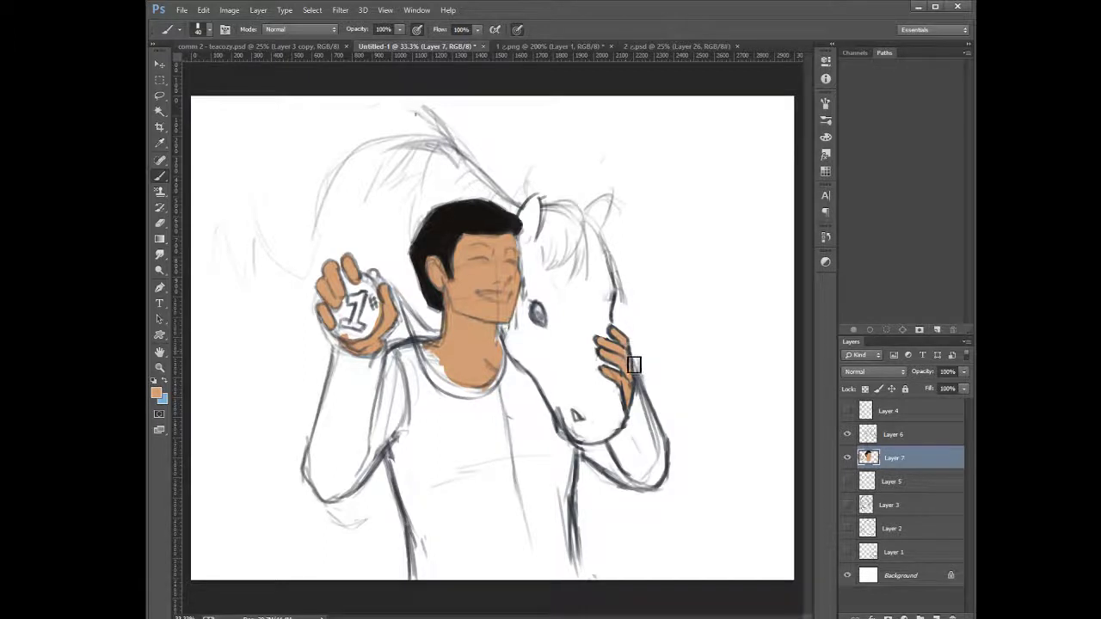
drag(632, 402, 624, 391)
Add a new layer directly beneath Layer 7 and sample the jockey's light sleeve colour from the racing illustration for the clothing
click(880, 483)
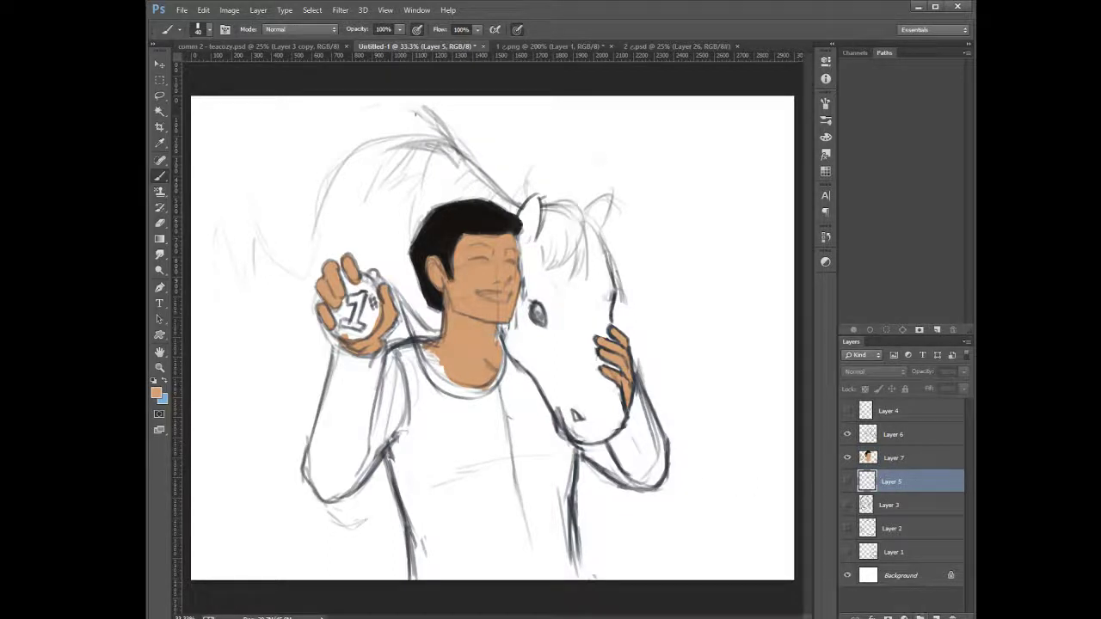
click(937, 618)
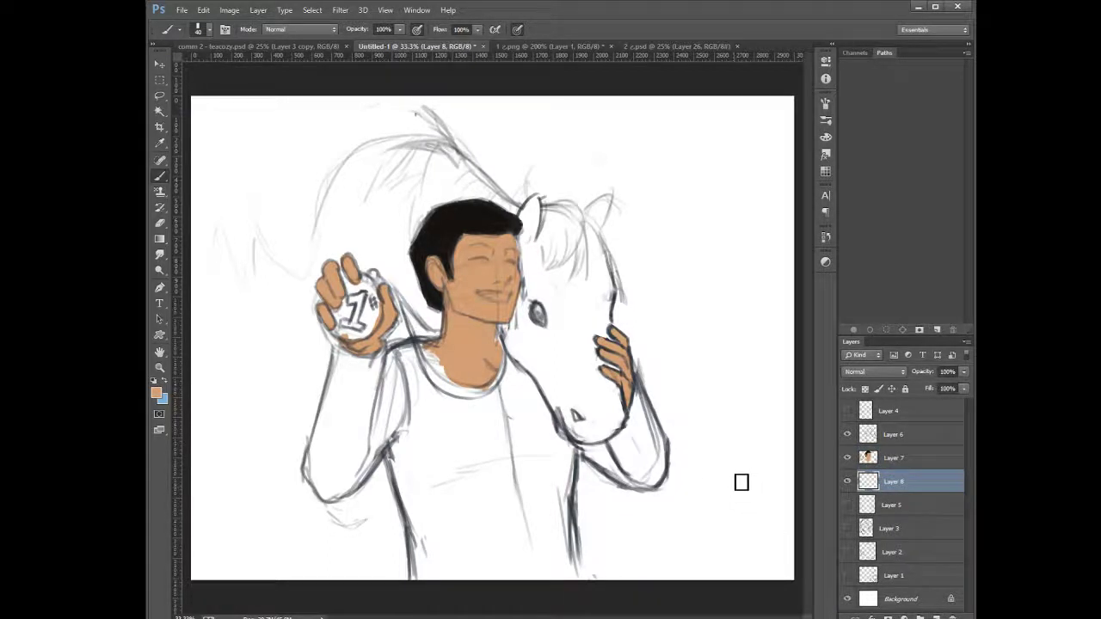
drag(610, 330, 633, 360)
click(637, 48)
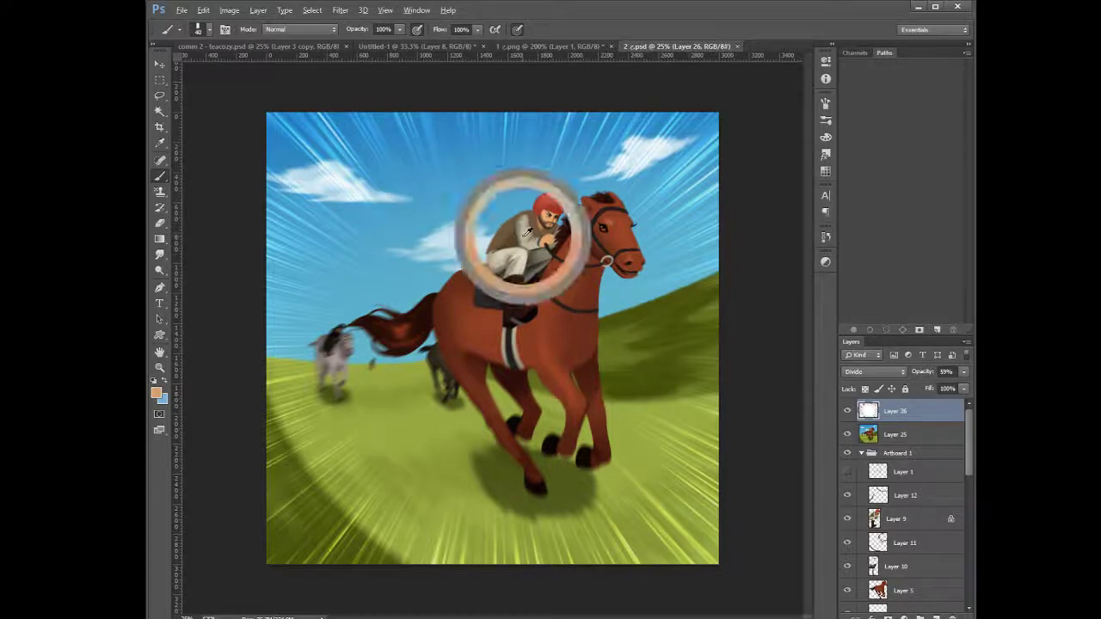
click(550, 45)
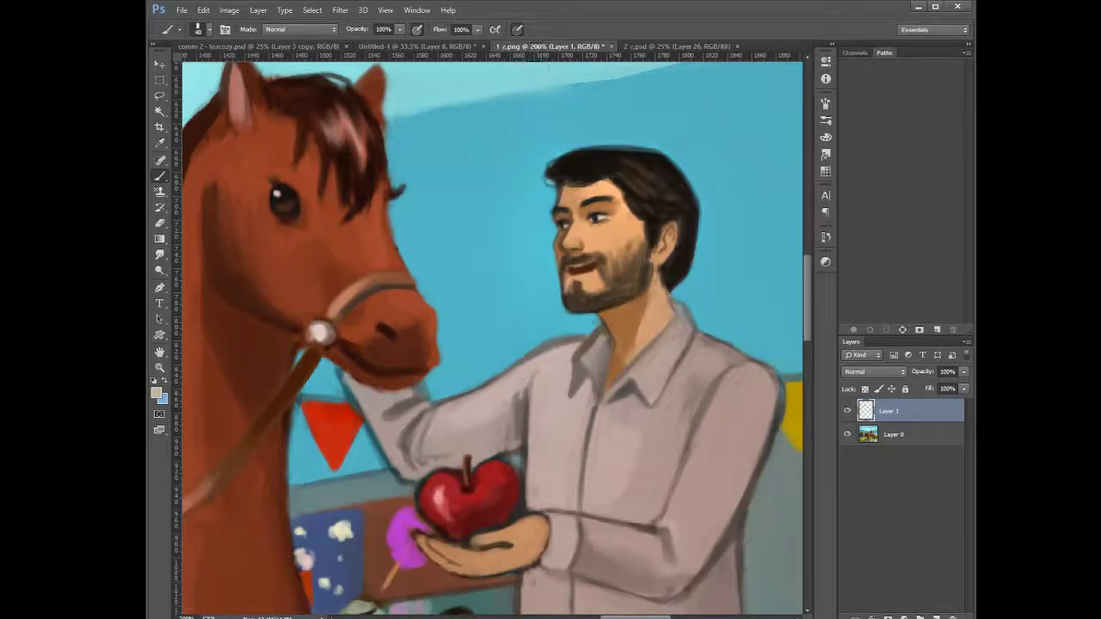
click(429, 48)
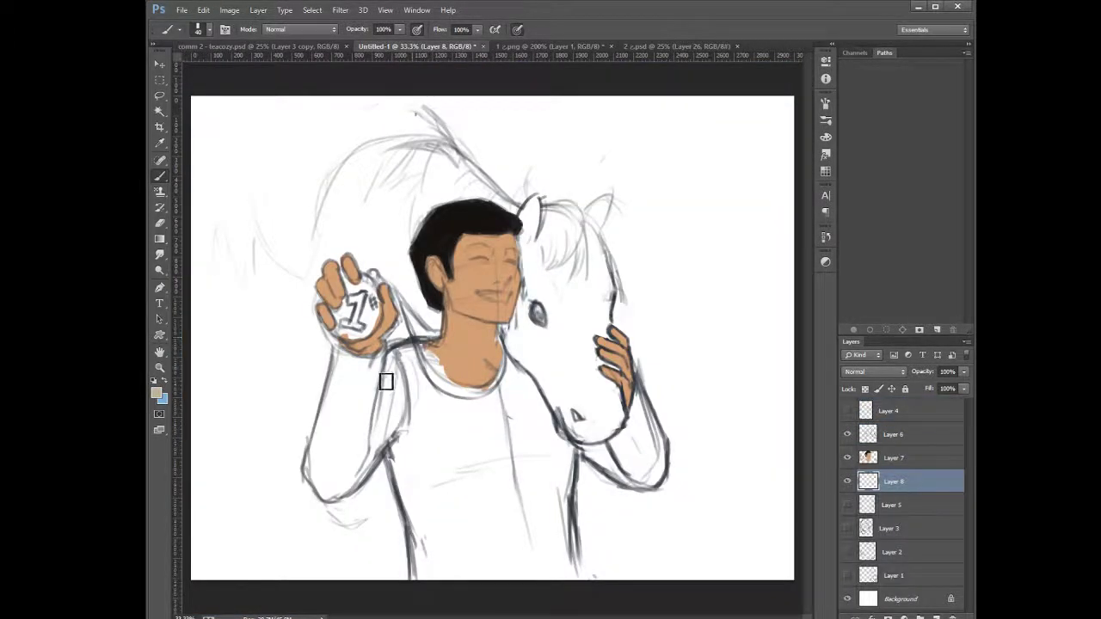
Paint both of the man's sleeves with the jockey's light sleeve colour on Layer 8, using a larger brush
key(bracketright)
key(bracketright)
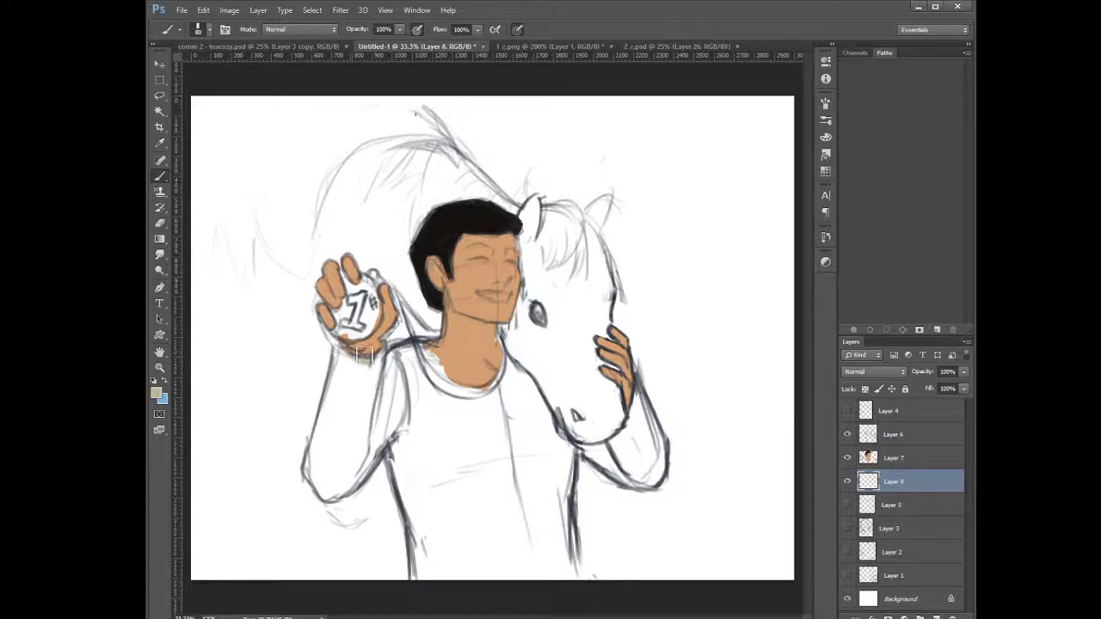
mouse_move(345, 381)
mouse_down()
mouse_move(354, 352)
mouse_move(337, 406)
mouse_move(358, 373)
mouse_up()
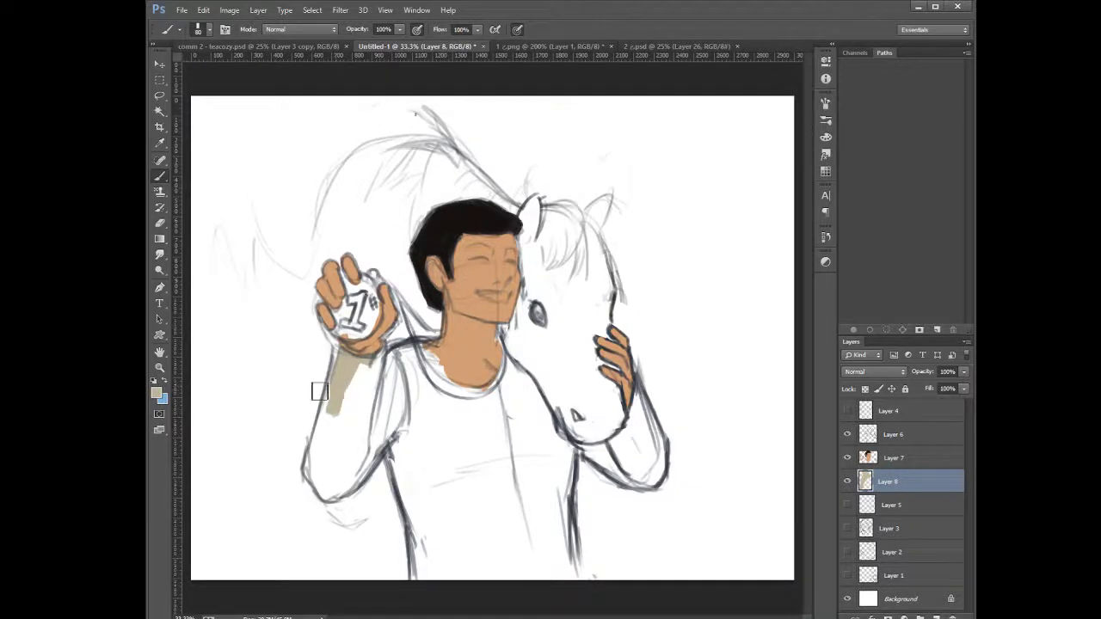
key(i)
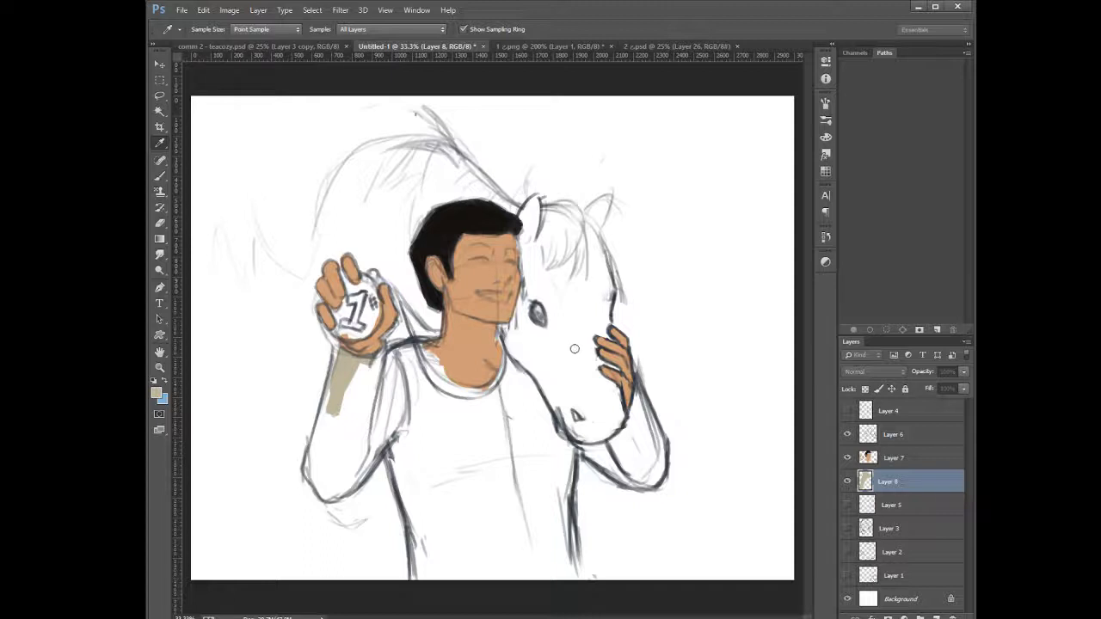
key(b)
mouse_move(345, 356)
mouse_down()
mouse_move(365, 368)
mouse_move(351, 394)
mouse_move(362, 387)
mouse_move(349, 382)
mouse_move(355, 347)
mouse_move(325, 435)
mouse_move(338, 369)
mouse_move(324, 425)
mouse_up()
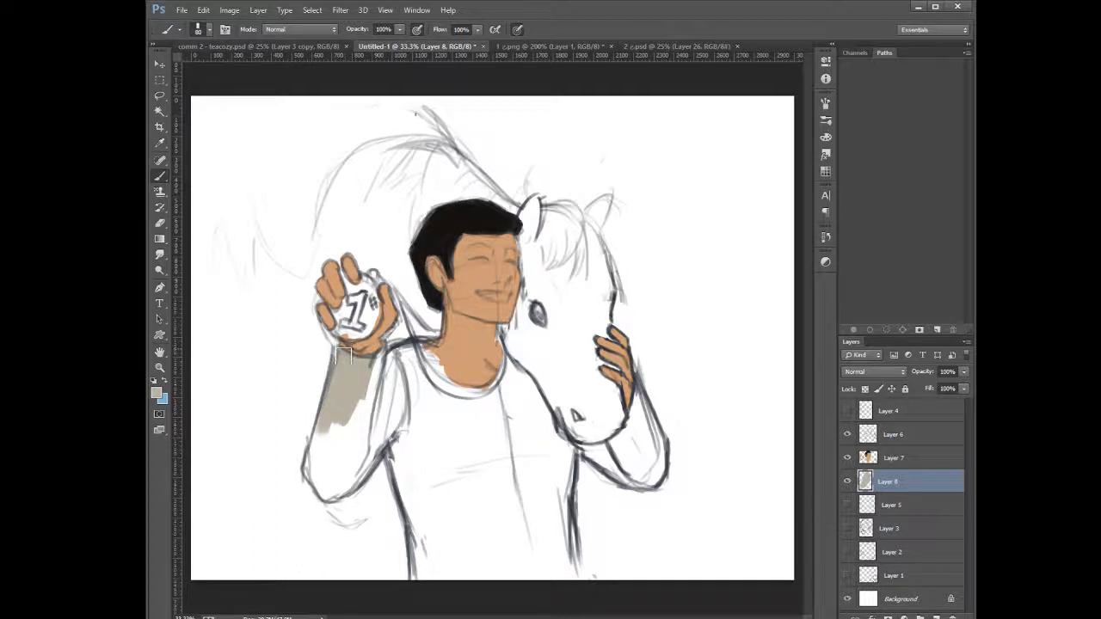
mouse_move(350, 344)
mouse_down()
mouse_move(335, 387)
mouse_move(348, 349)
mouse_move(356, 400)
mouse_up()
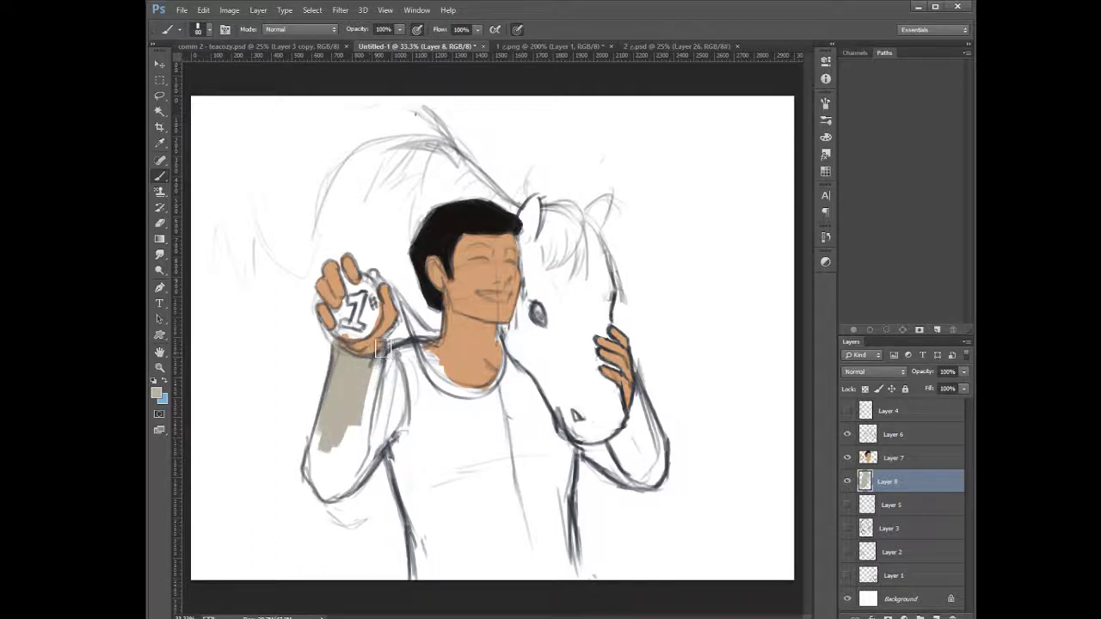
mouse_move(383, 361)
mouse_down()
mouse_move(364, 418)
mouse_move(373, 383)
mouse_move(337, 424)
mouse_move(347, 393)
mouse_move(326, 429)
mouse_move(334, 403)
mouse_move(311, 467)
mouse_move(324, 488)
mouse_move(322, 446)
mouse_move(324, 472)
mouse_move(369, 431)
mouse_move(323, 476)
mouse_move(328, 486)
mouse_move(316, 475)
mouse_move(329, 493)
mouse_move(358, 480)
mouse_move(347, 487)
mouse_move(388, 436)
mouse_move(327, 487)
mouse_move(379, 420)
mouse_move(365, 476)
mouse_move(375, 457)
mouse_move(355, 482)
mouse_move(410, 414)
mouse_move(398, 419)
mouse_move(398, 370)
mouse_move(383, 401)
mouse_move(395, 356)
mouse_up()
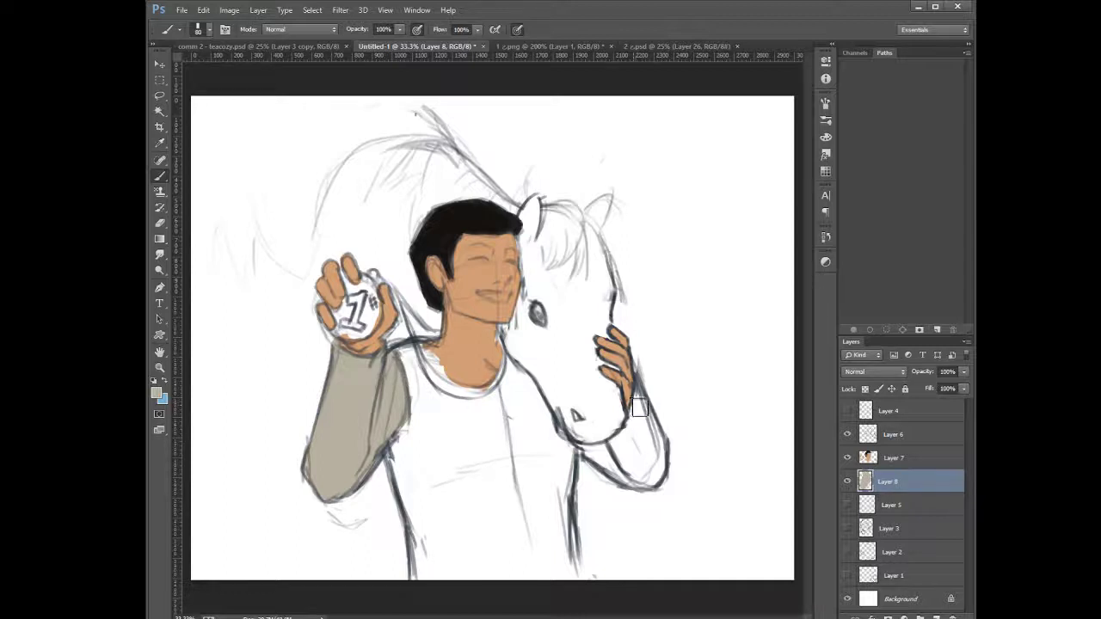
mouse_move(637, 387)
mouse_down()
mouse_move(644, 424)
mouse_move(630, 397)
mouse_move(627, 453)
mouse_move(621, 443)
mouse_move(638, 433)
mouse_move(624, 450)
mouse_move(637, 440)
mouse_move(640, 453)
mouse_move(628, 451)
mouse_move(637, 463)
mouse_move(656, 464)
mouse_move(648, 414)
mouse_move(662, 440)
mouse_move(658, 431)
mouse_move(653, 470)
mouse_move(666, 455)
mouse_move(651, 482)
mouse_move(595, 443)
mouse_move(604, 459)
mouse_move(594, 457)
mouse_move(636, 482)
mouse_move(617, 471)
mouse_move(653, 481)
mouse_move(653, 399)
mouse_up()
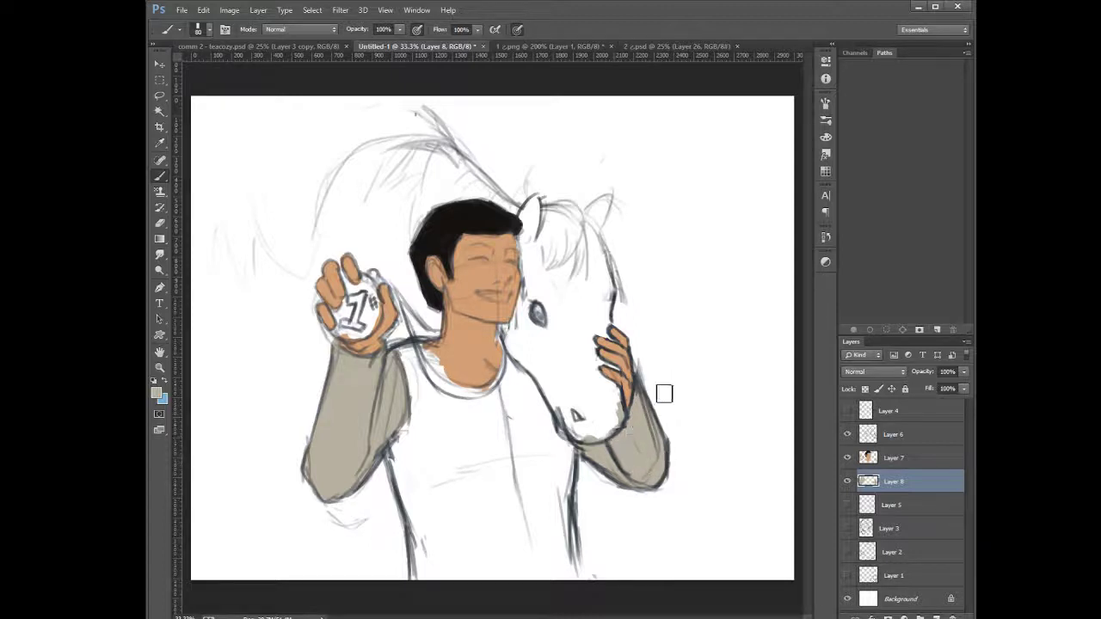
Erase the excess skin colour below the neck on Layer 7 to shape a V-shaped neckline
click(863, 461)
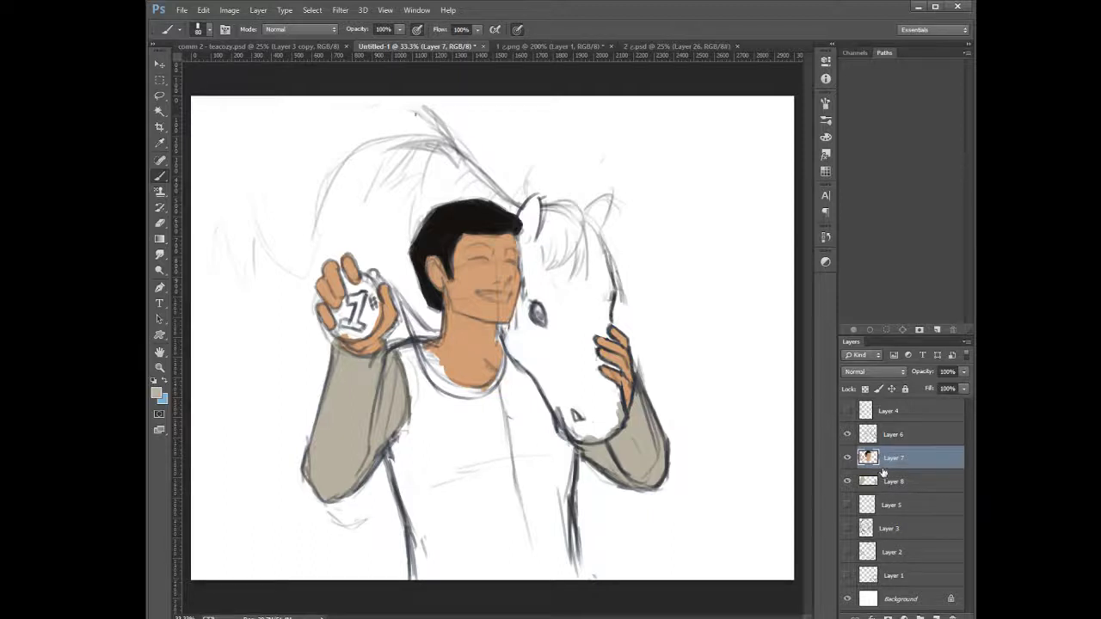
key(e)
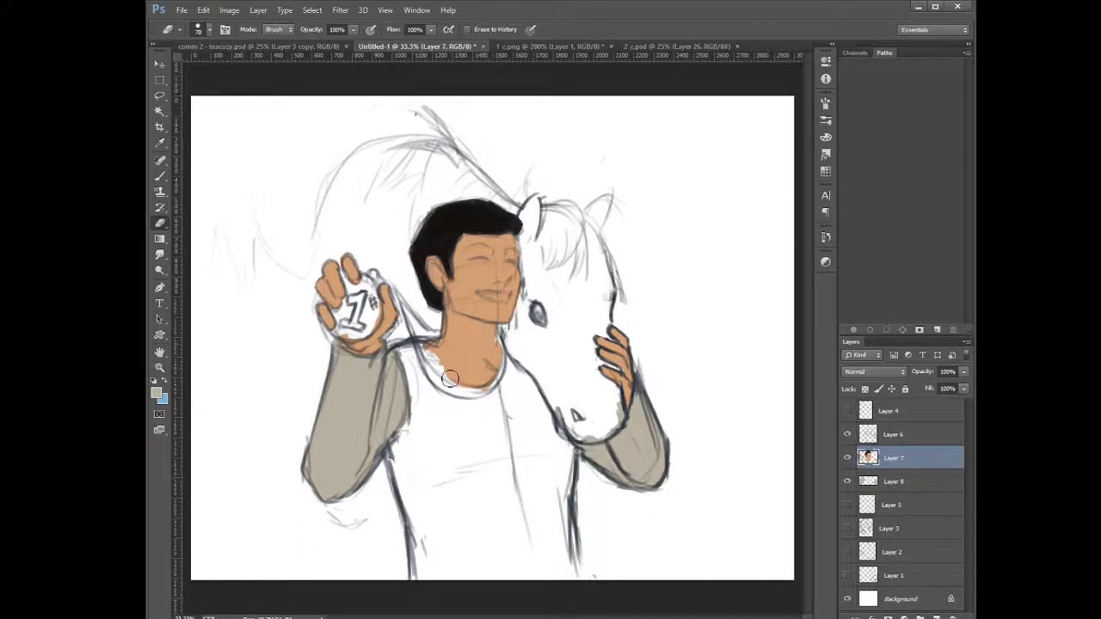
drag(477, 398, 501, 403)
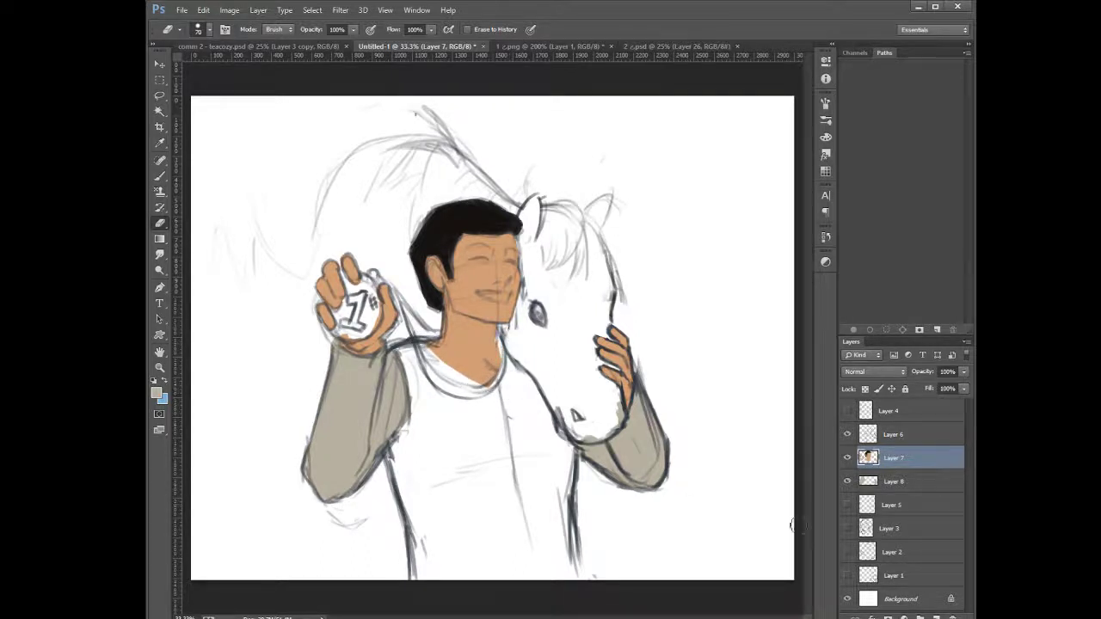
Add a new layer directly beneath Layer 8 and sample the jockey's brown vest colour from the racing illustration
click(886, 504)
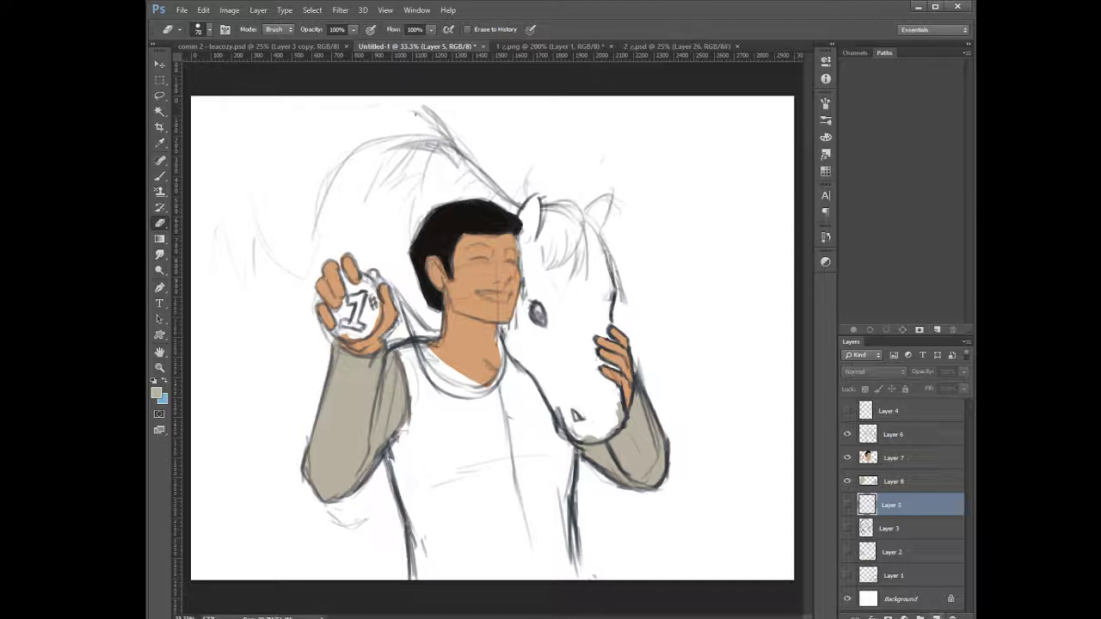
key(ctrl+shift+alt+n)
click(581, 45)
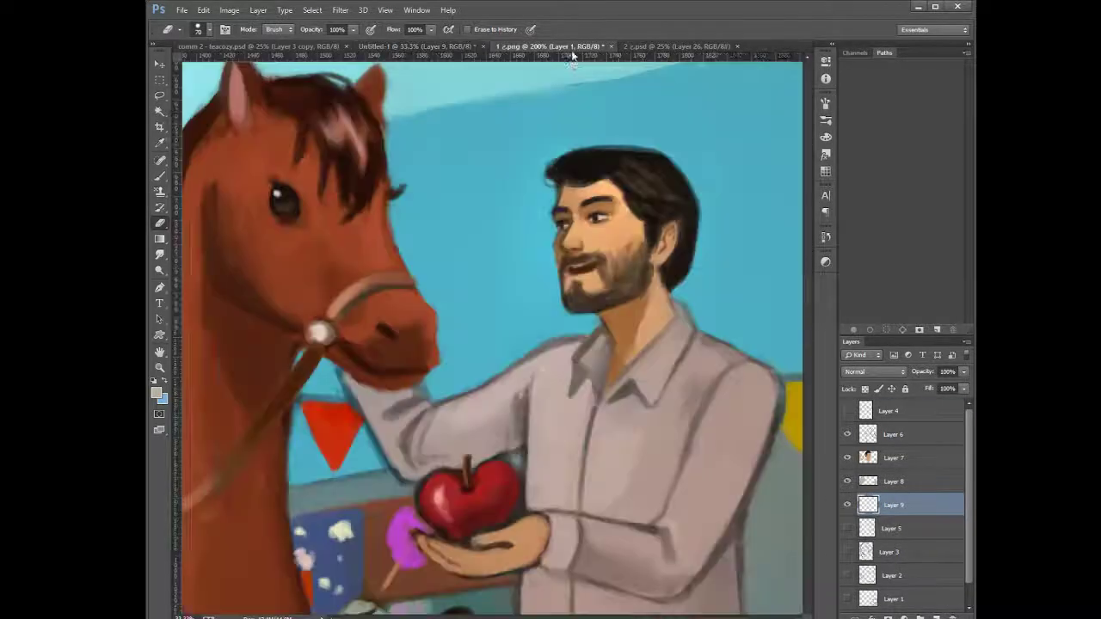
click(659, 45)
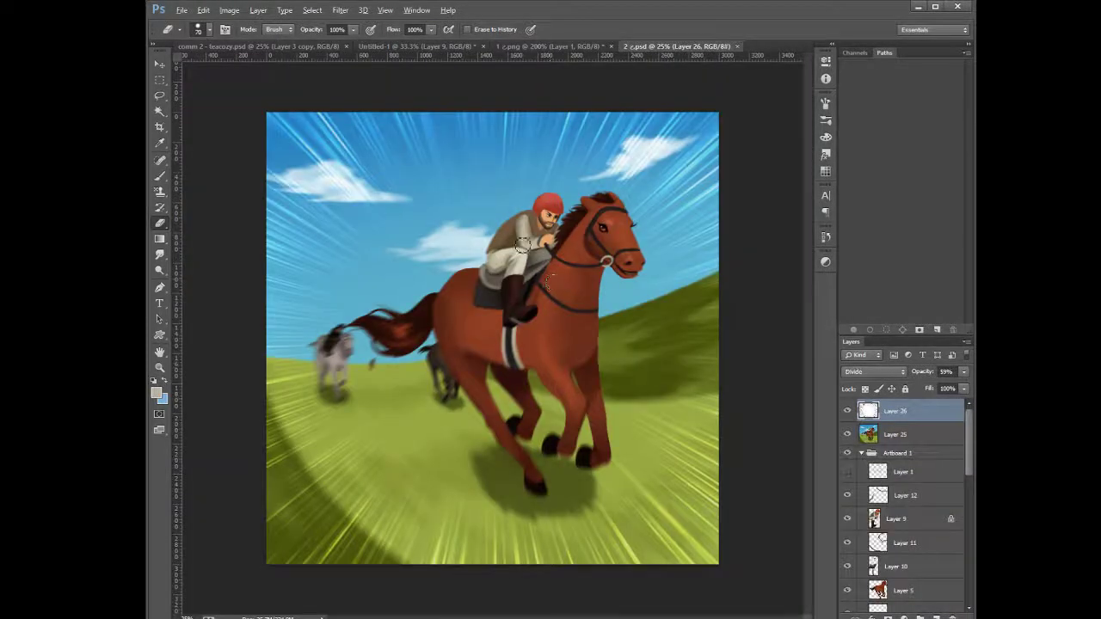
key(c)
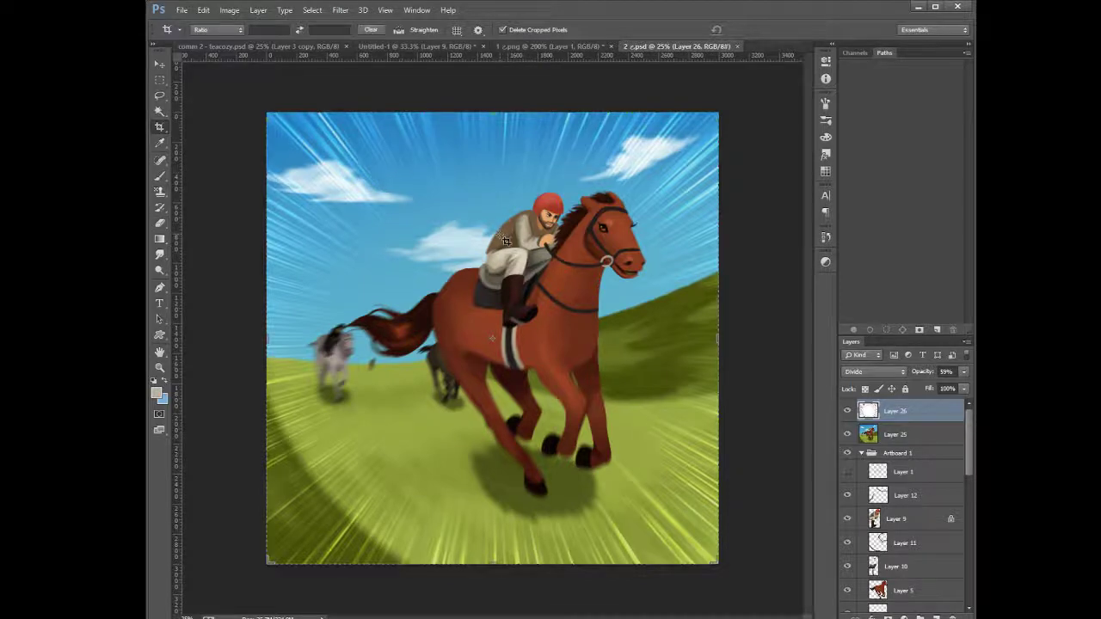
key(b)
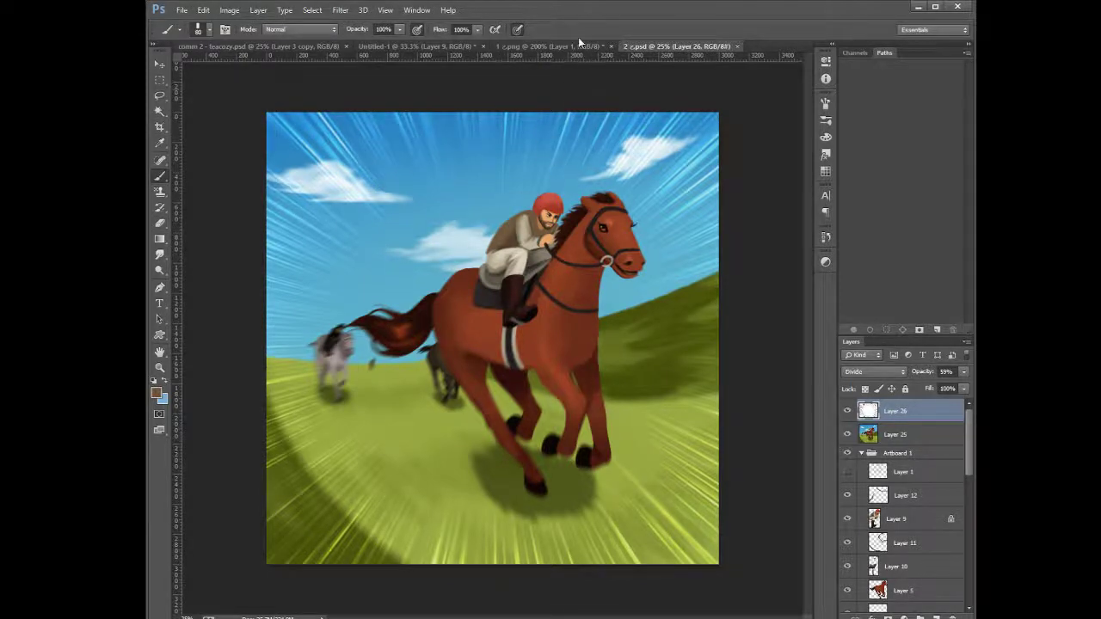
Return to the sketch document and paint the man's torso with the vest brown on Layer 9
click(572, 46)
click(402, 46)
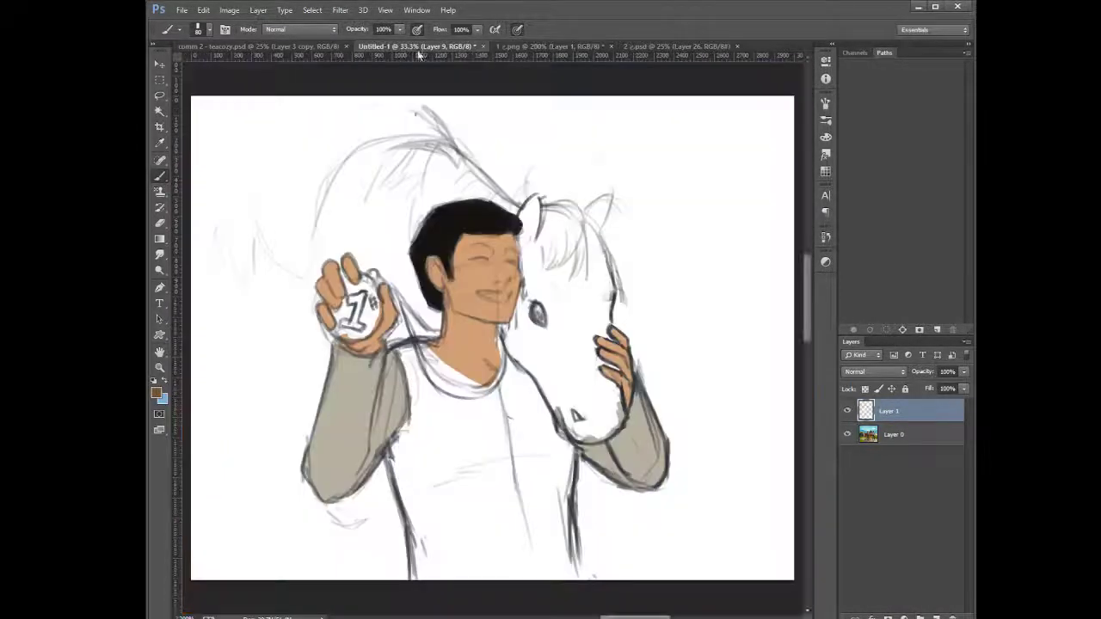
drag(461, 47, 593, 48)
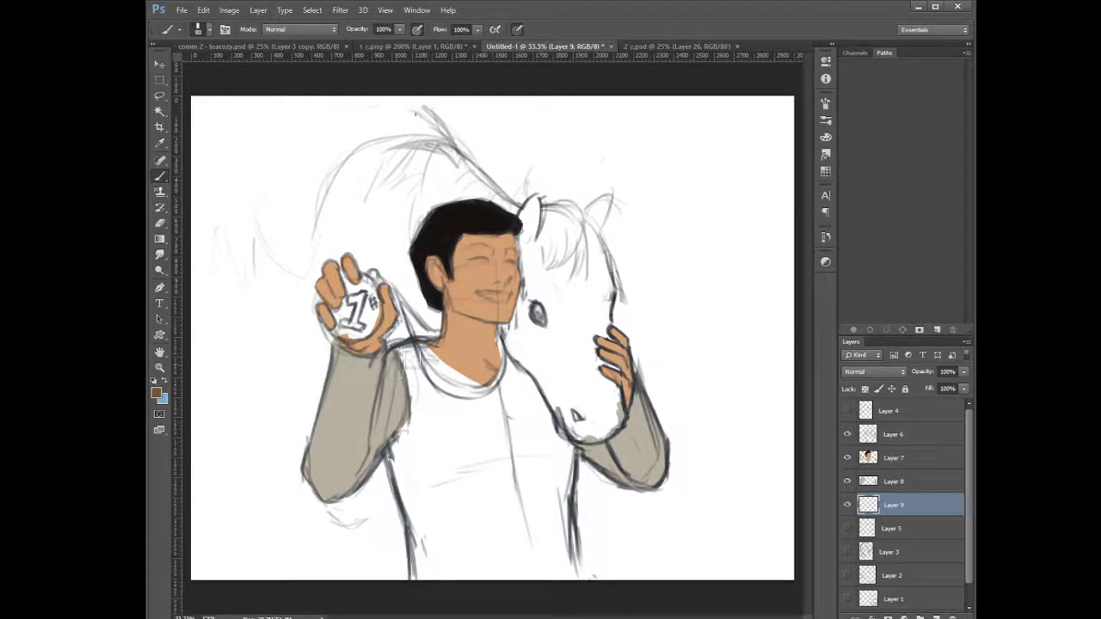
mouse_move(403, 365)
mouse_down()
mouse_move(440, 350)
mouse_move(413, 359)
mouse_move(435, 366)
mouse_move(440, 356)
mouse_move(409, 370)
mouse_move(433, 483)
mouse_move(425, 432)
mouse_move(392, 404)
mouse_move(418, 495)
mouse_move(390, 415)
mouse_move(425, 523)
mouse_move(385, 430)
mouse_move(429, 519)
mouse_move(415, 488)
mouse_move(425, 602)
mouse_move(421, 477)
mouse_move(422, 577)
mouse_move(426, 509)
mouse_move(446, 599)
mouse_move(449, 550)
mouse_move(416, 500)
mouse_up()
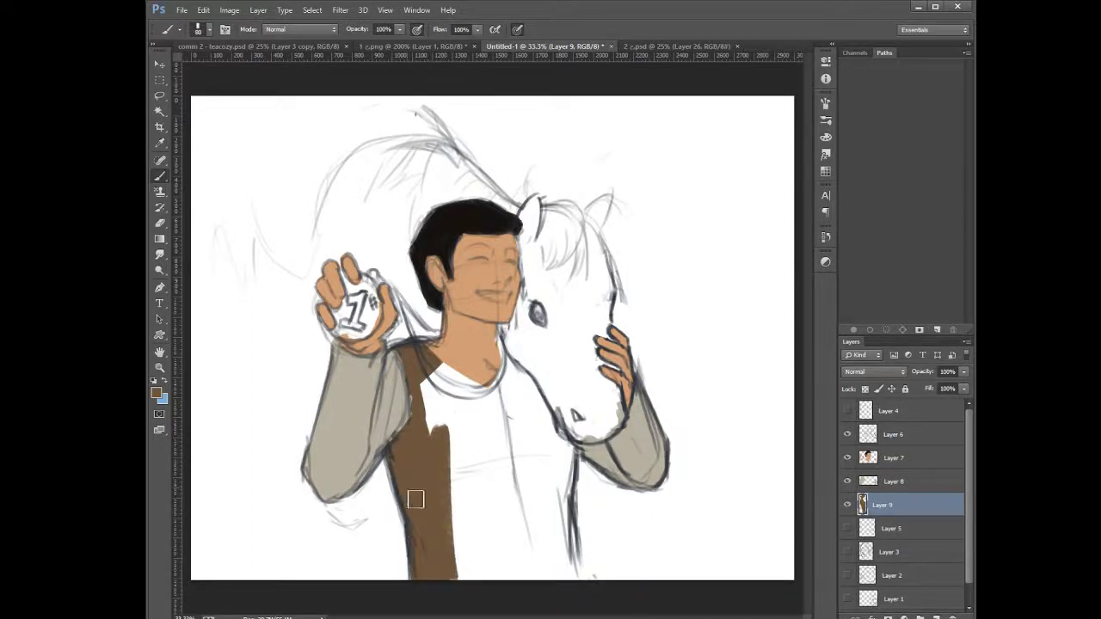
mouse_move(462, 600)
mouse_down()
mouse_move(454, 524)
mouse_move(472, 463)
mouse_move(486, 472)
mouse_move(497, 444)
mouse_move(537, 495)
mouse_move(546, 563)
mouse_move(569, 585)
mouse_move(568, 524)
mouse_move(575, 594)
mouse_move(562, 478)
mouse_move(564, 549)
mouse_move(576, 448)
mouse_move(567, 432)
mouse_move(563, 456)
mouse_move(567, 437)
mouse_move(555, 435)
mouse_move(537, 484)
mouse_move(545, 420)
mouse_move(535, 392)
mouse_move(527, 444)
mouse_move(540, 408)
mouse_move(548, 430)
mouse_move(521, 386)
mouse_move(510, 468)
mouse_move(512, 430)
mouse_move(481, 458)
mouse_move(446, 432)
mouse_move(453, 457)
mouse_move(427, 421)
mouse_move(440, 415)
mouse_move(417, 375)
mouse_move(455, 400)
mouse_move(466, 392)
mouse_move(448, 348)
mouse_move(470, 358)
mouse_move(468, 375)
mouse_move(501, 363)
mouse_move(488, 350)
mouse_move(499, 347)
mouse_move(516, 392)
mouse_move(506, 362)
mouse_move(547, 402)
mouse_up()
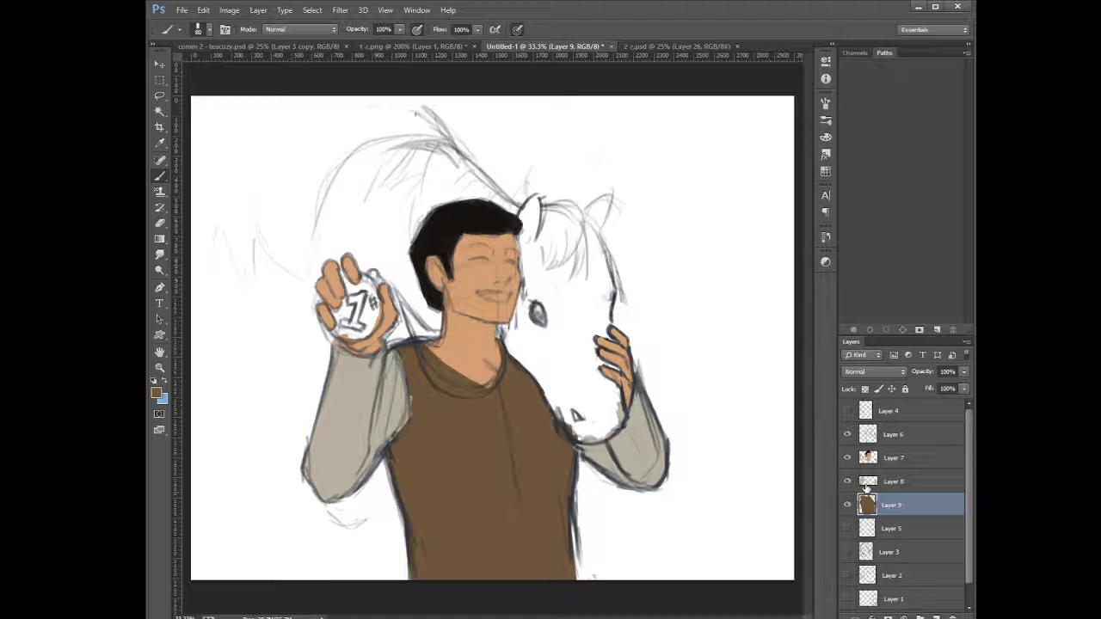
Erase the sleeve colour overlapping the horse's muzzle on Layer 8
click(866, 485)
key(e)
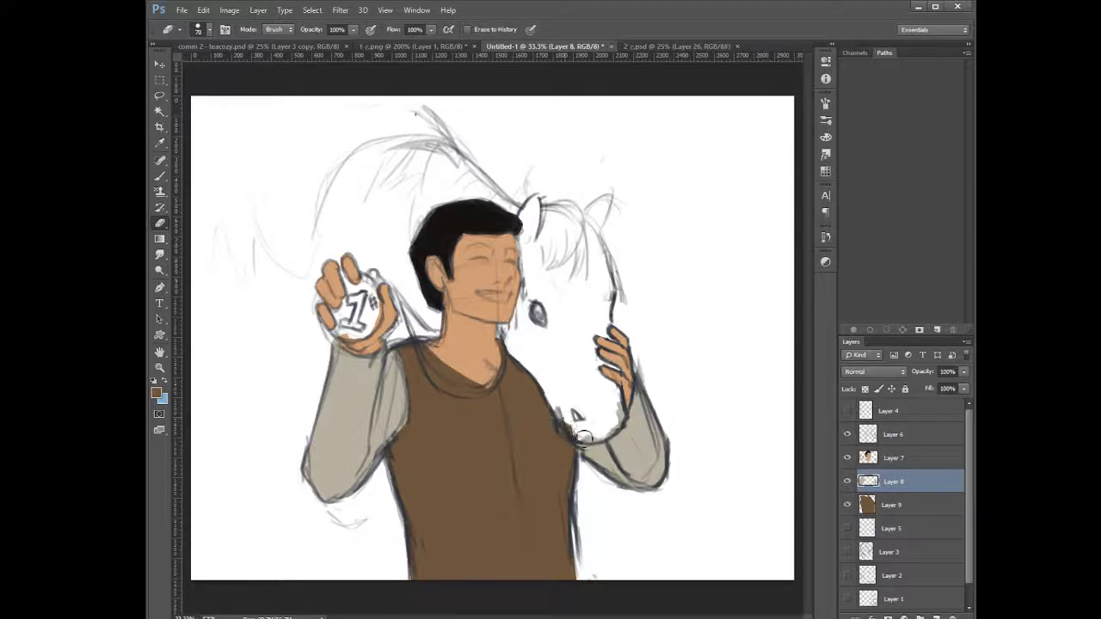
drag(594, 437, 616, 399)
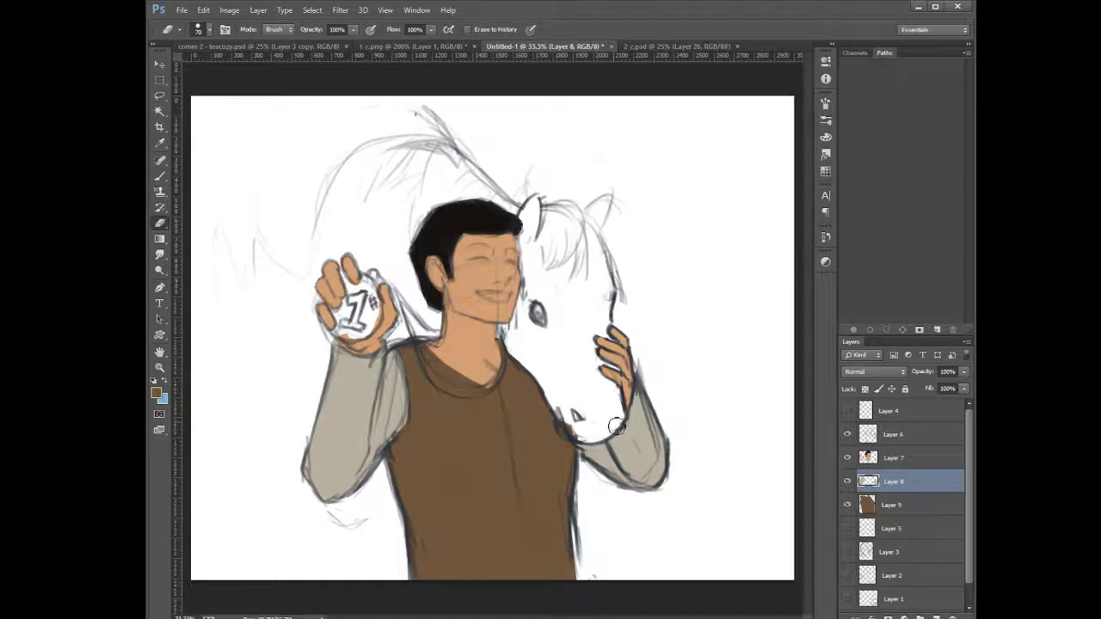
drag(620, 427, 610, 435)
Clean up the brown vest's edge along the horse's jaw and muzzle on Layer 9
click(874, 508)
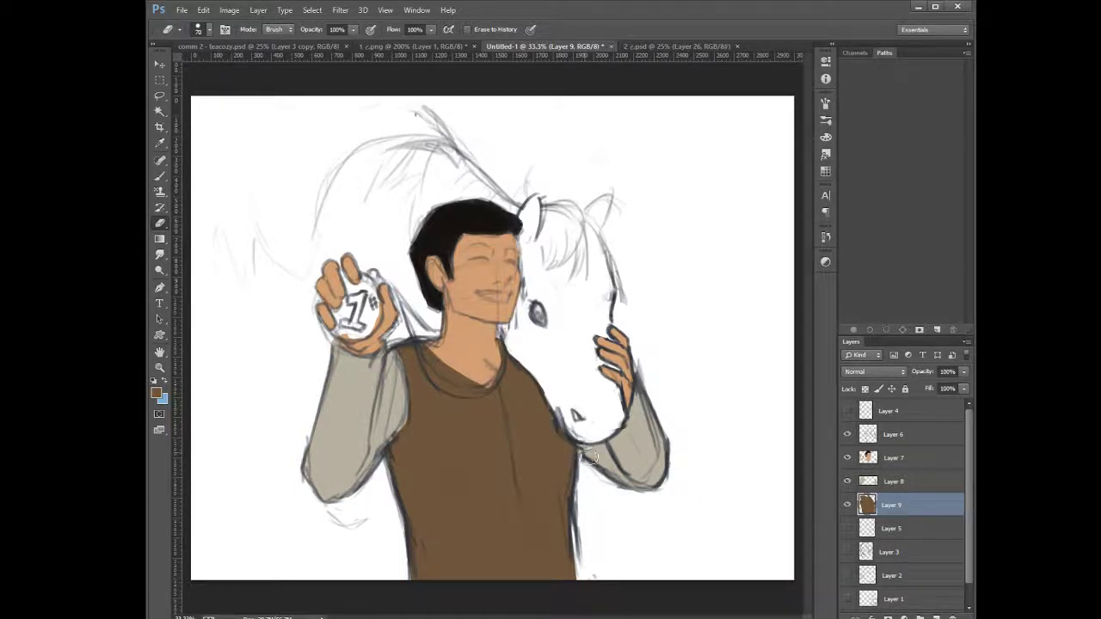
key(b)
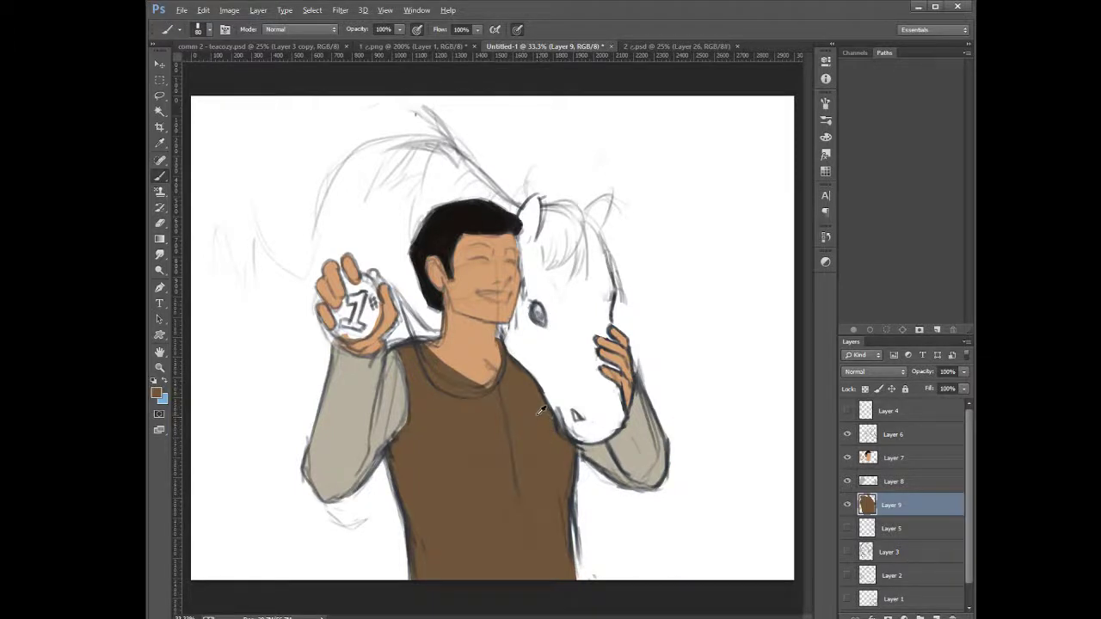
alt+click(541, 411)
key(e)
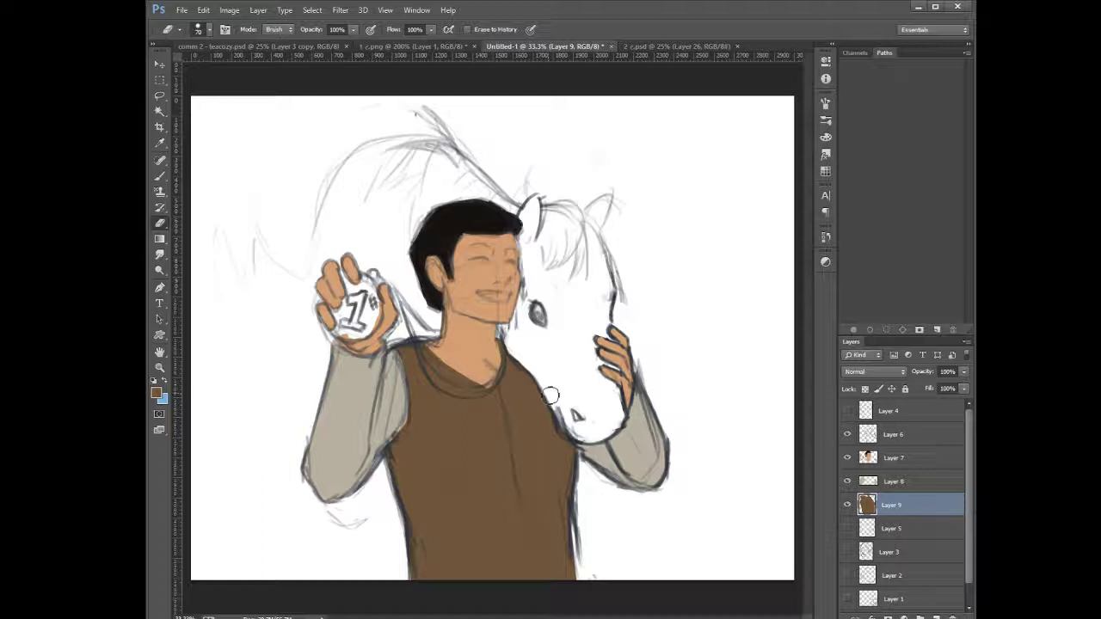
Add a new layer directly beneath Layer 9 and sample the horse's reddish-brown coat colour from the racing illustration
click(878, 528)
click(937, 617)
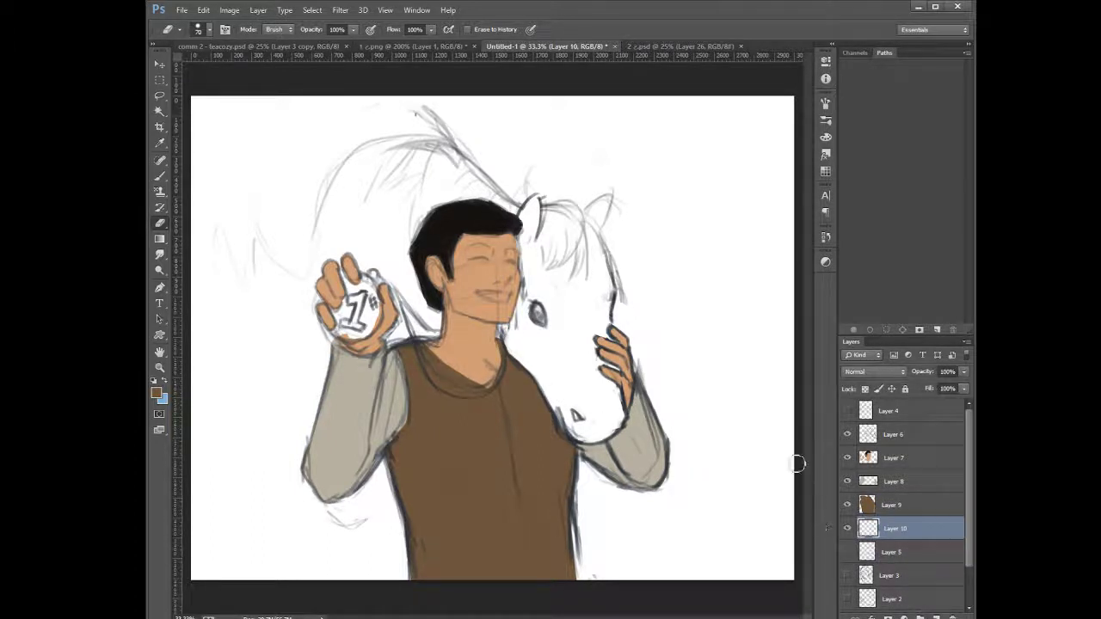
click(680, 46)
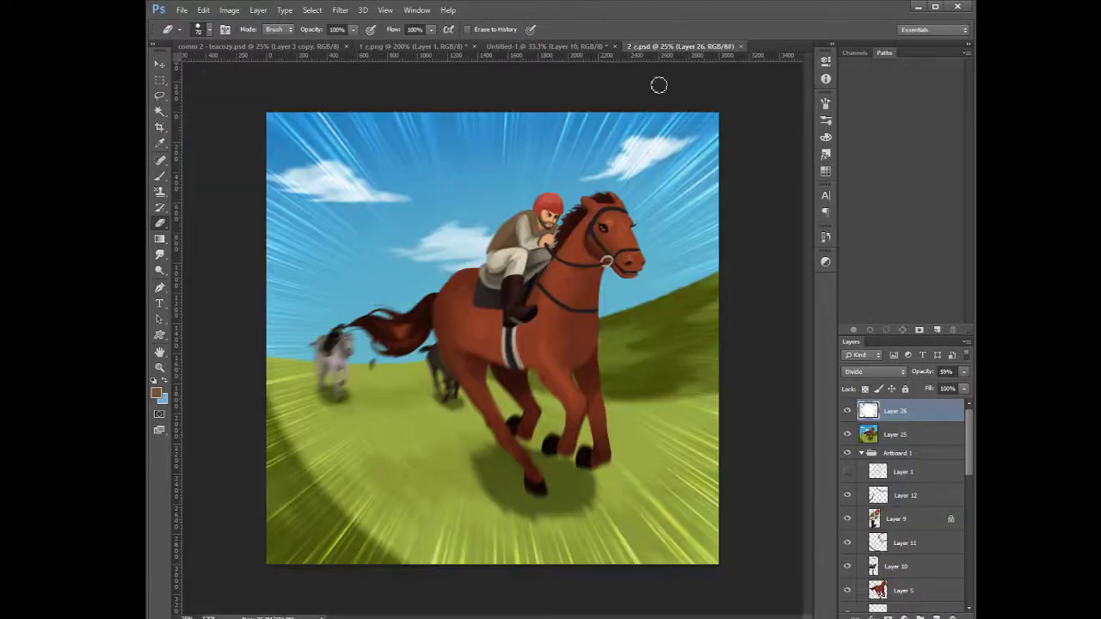
click(160, 176)
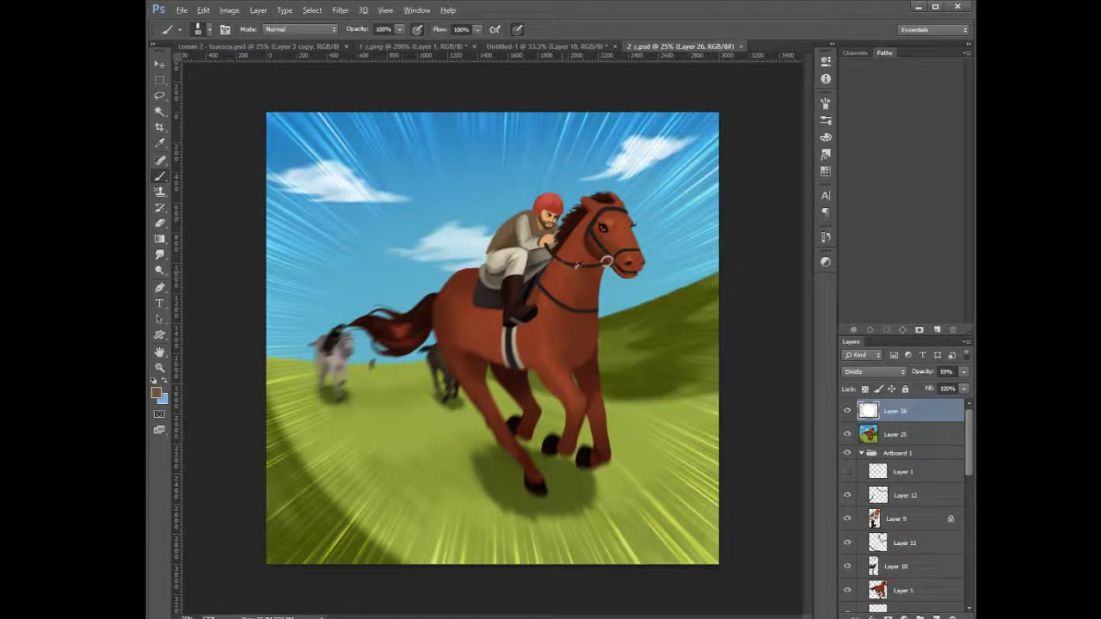
click(536, 46)
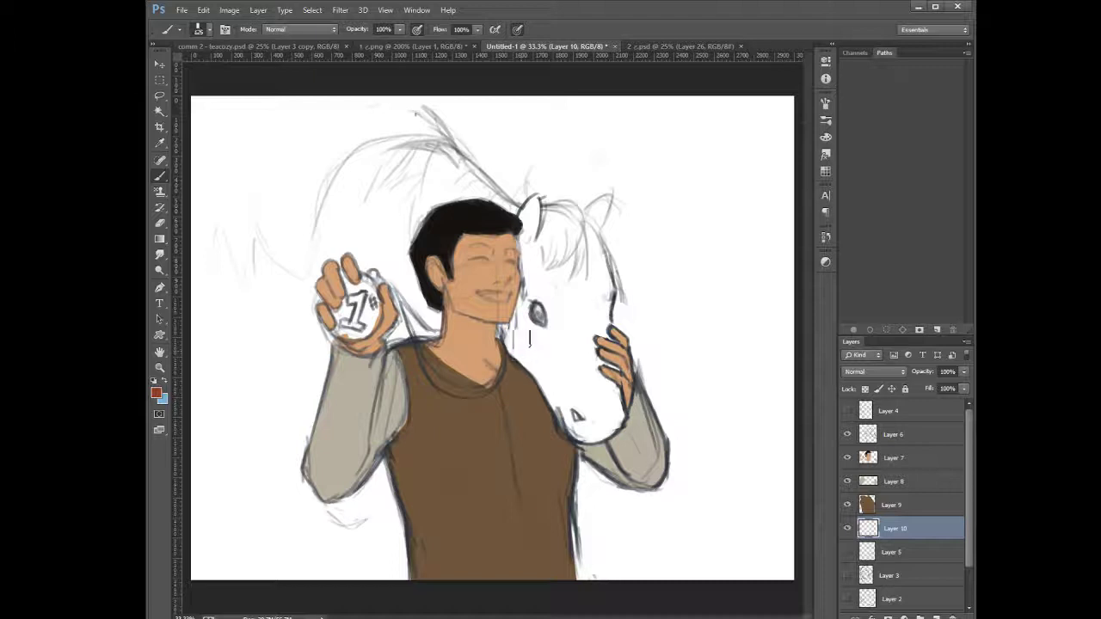
Paint the horse's muzzle, cheek and lower face with the reddish-brown coat colour on Layer 10
mouse_move(520, 308)
mouse_down()
mouse_move(560, 403)
mouse_move(547, 403)
mouse_move(533, 377)
mouse_move(559, 389)
mouse_move(554, 363)
mouse_move(571, 374)
mouse_move(563, 398)
mouse_move(579, 426)
mouse_move(600, 431)
mouse_move(610, 411)
mouse_move(613, 430)
mouse_move(617, 416)
mouse_move(626, 423)
mouse_move(611, 380)
mouse_move(601, 428)
mouse_move(587, 362)
mouse_move(593, 380)
mouse_move(623, 388)
mouse_move(607, 402)
mouse_move(538, 278)
mouse_move(528, 285)
mouse_move(534, 314)
mouse_move(523, 320)
mouse_move(529, 216)
mouse_up()
mouse_move(537, 272)
mouse_down()
mouse_move(570, 340)
mouse_move(594, 284)
mouse_move(597, 336)
mouse_move(587, 327)
mouse_up()
mouse_move(598, 315)
mouse_down()
mouse_move(605, 339)
mouse_move(600, 309)
mouse_move(596, 325)
mouse_up()
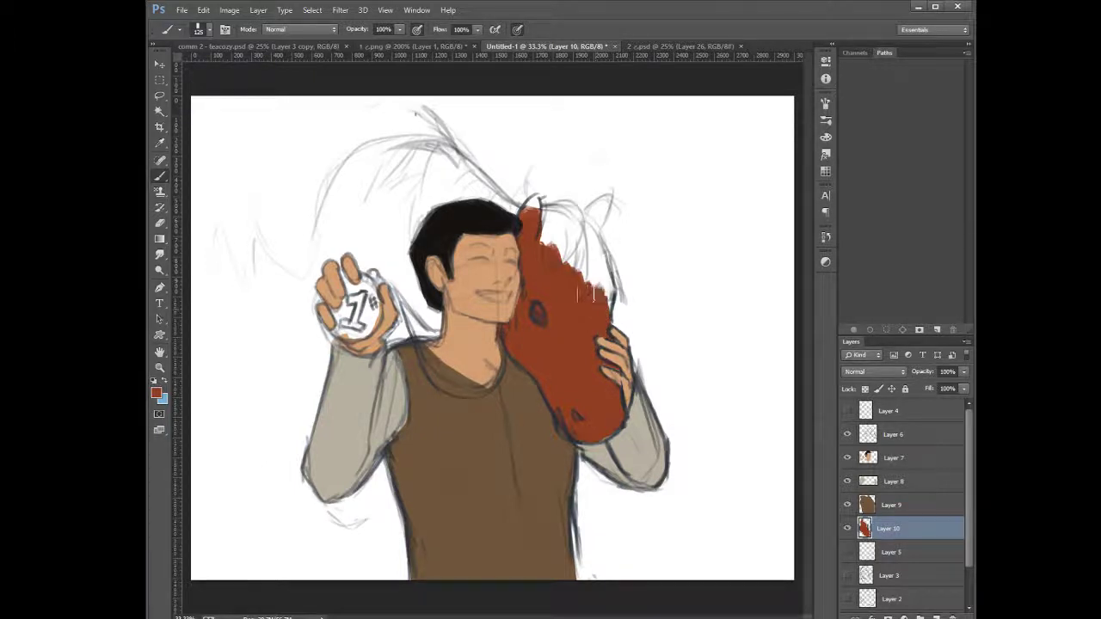
Fill the horse's forehead and the ear farther from the man with the coat colour, using a smaller brush
key(bracketleft)
key(bracketleft)
key(bracketleft)
mouse_move(582, 286)
mouse_down()
mouse_move(598, 314)
mouse_move(607, 296)
mouse_up()
mouse_move(606, 301)
mouse_down()
mouse_move(593, 228)
mouse_move(584, 249)
mouse_move(571, 232)
mouse_move(544, 227)
mouse_move(542, 237)
mouse_move(561, 230)
mouse_move(540, 220)
mouse_move(569, 220)
mouse_move(557, 215)
mouse_move(583, 233)
mouse_move(562, 235)
mouse_move(580, 258)
mouse_move(573, 230)
mouse_move(550, 218)
mouse_move(579, 252)
mouse_move(554, 217)
mouse_move(588, 215)
mouse_move(577, 231)
mouse_move(567, 208)
mouse_move(569, 250)
mouse_move(572, 221)
mouse_move(596, 274)
mouse_move(575, 225)
mouse_move(600, 272)
mouse_move(586, 227)
mouse_up()
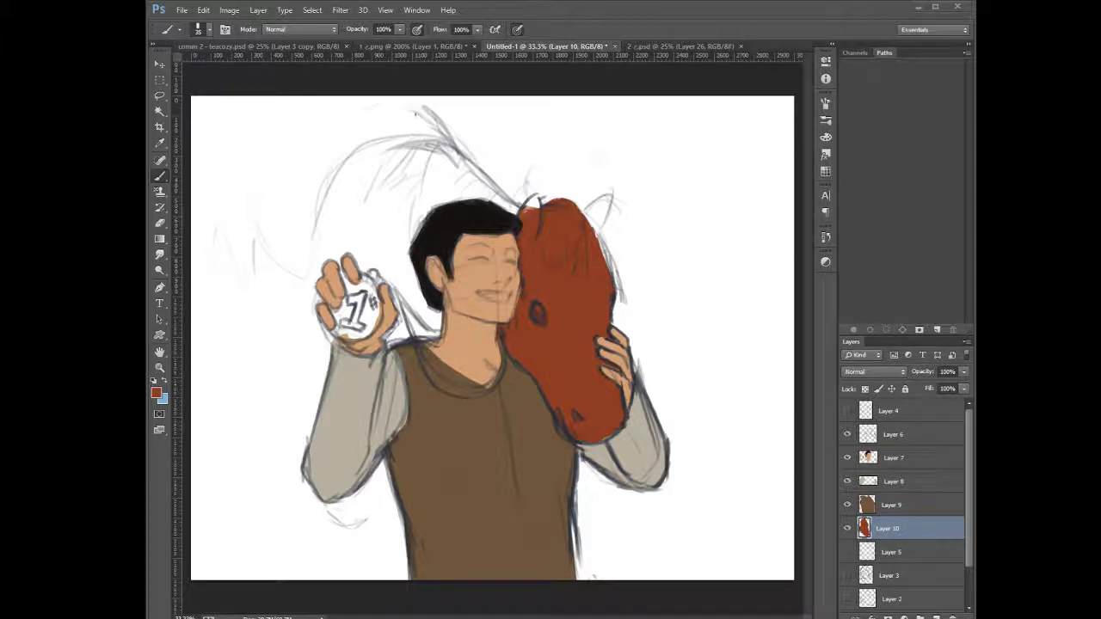
mouse_move(583, 236)
mouse_down()
mouse_move(602, 211)
mouse_move(585, 223)
mouse_move(619, 202)
mouse_move(584, 224)
mouse_move(614, 208)
mouse_move(591, 241)
mouse_move(612, 208)
mouse_move(595, 245)
mouse_move(607, 225)
mouse_move(594, 254)
mouse_up()
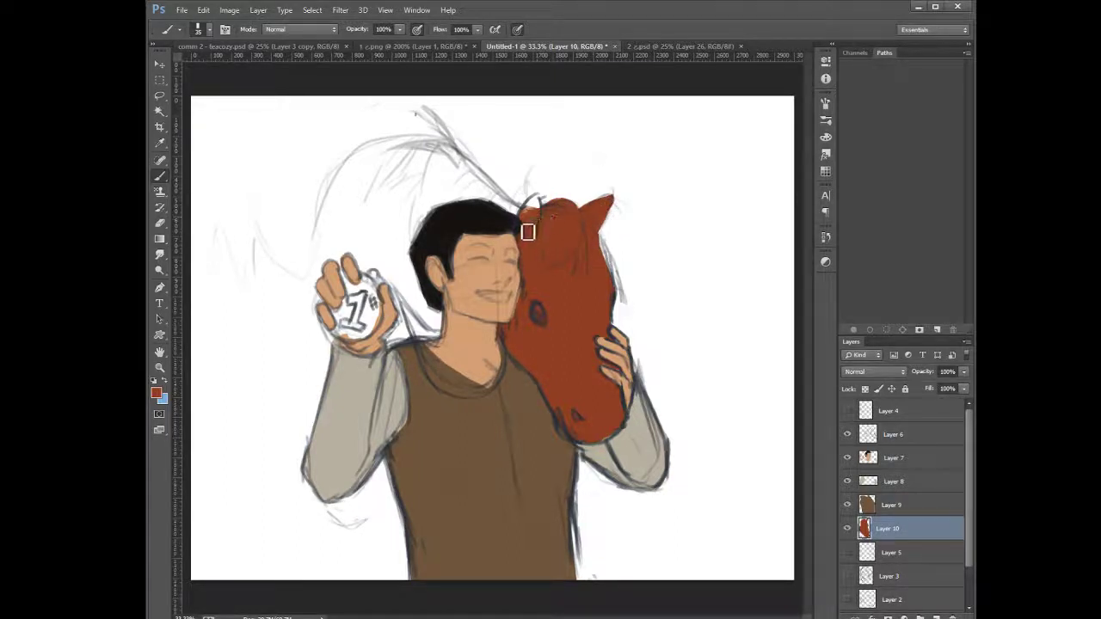
Paint the horse's ear nearest the man and the neck behind his head with the coat colour, enlarging the brush for the neck
mouse_move(526, 231)
mouse_down()
mouse_move(539, 198)
mouse_move(539, 215)
mouse_move(482, 223)
mouse_move(524, 218)
mouse_move(459, 160)
mouse_move(500, 196)
mouse_move(471, 172)
mouse_move(482, 212)
mouse_move(447, 168)
mouse_move(470, 217)
mouse_up()
key(bracketright)
key(bracketright)
key(bracketright)
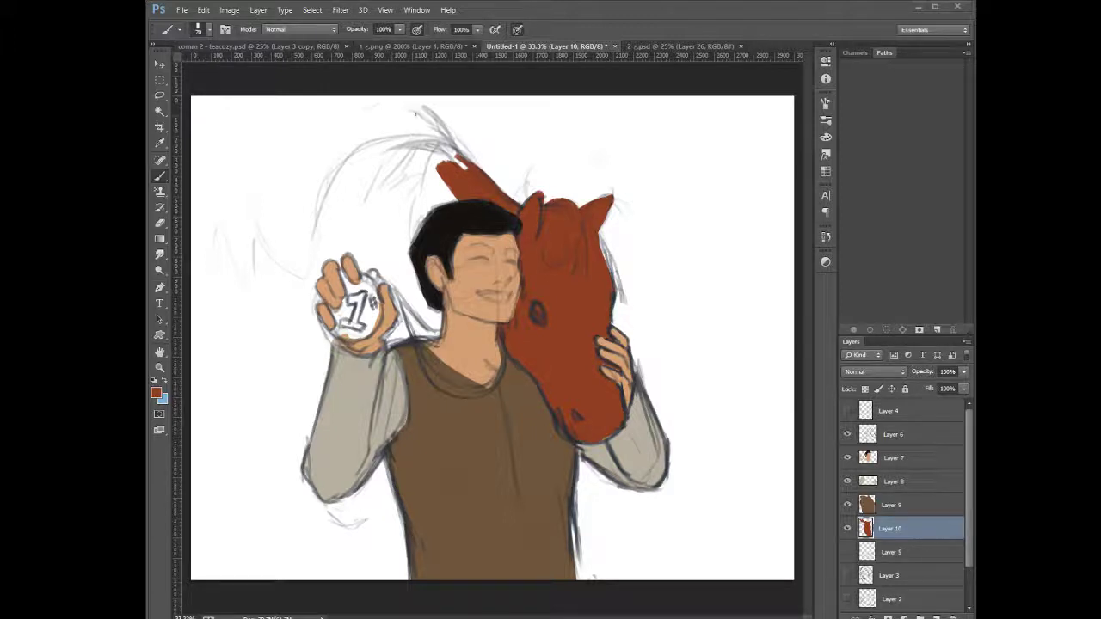
mouse_move(478, 180)
mouse_down()
mouse_move(441, 154)
mouse_move(479, 184)
mouse_move(441, 145)
mouse_move(482, 185)
mouse_move(415, 148)
mouse_up()
key(bracketright)
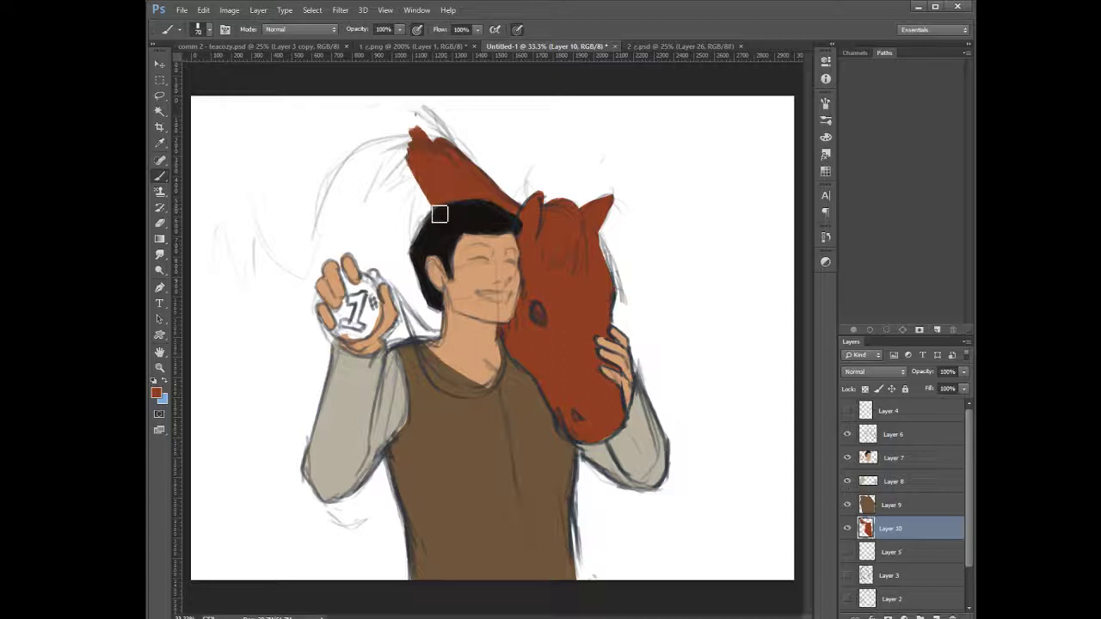
key(bracketright)
key(bracketright)
mouse_move(365, 272)
mouse_down()
mouse_move(460, 319)
mouse_move(381, 293)
mouse_move(432, 323)
mouse_move(367, 282)
mouse_move(422, 281)
mouse_move(387, 247)
mouse_move(424, 301)
mouse_move(446, 297)
mouse_move(454, 268)
mouse_move(447, 232)
mouse_move(403, 275)
mouse_move(372, 262)
mouse_move(369, 243)
mouse_move(358, 250)
mouse_move(370, 191)
mouse_move(414, 135)
mouse_move(400, 113)
mouse_move(423, 140)
mouse_move(420, 115)
mouse_move(399, 107)
mouse_move(446, 154)
mouse_move(430, 120)
mouse_move(446, 160)
mouse_move(426, 189)
mouse_move(384, 189)
mouse_up()
Fill the horse's large body behind the man and his raised arm with the coat colour, using a 400 px brush
key(bracketright)
key(bracketright)
key(bracketright)
key(bracketright)
key(bracketright)
key(bracketright)
key(bracketright)
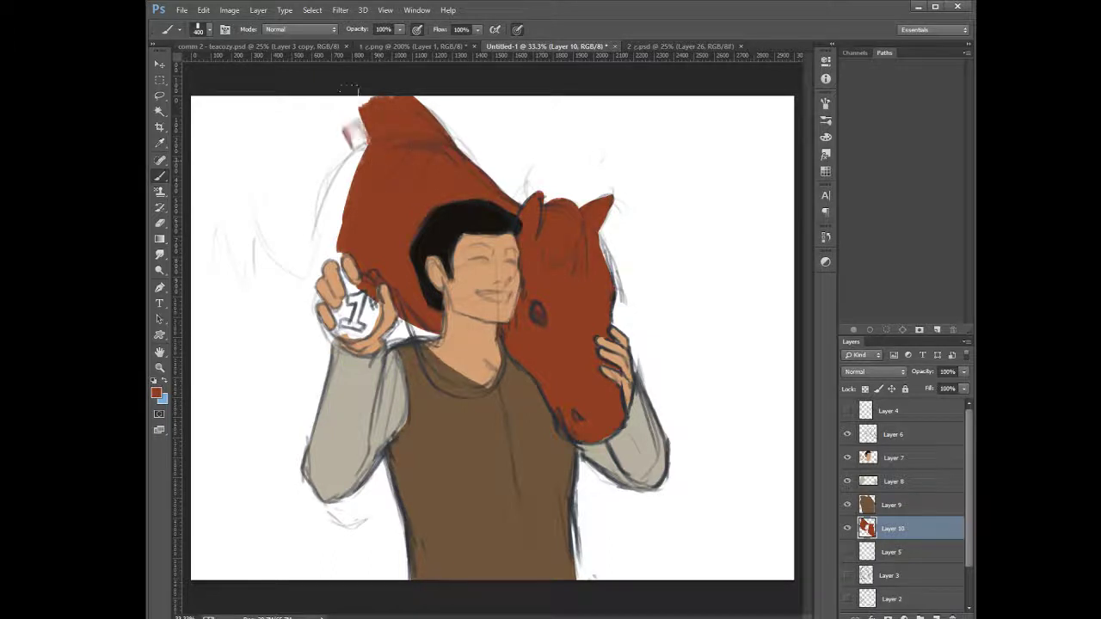
drag(356, 135, 325, 130)
mouse_move(308, 174)
mouse_down()
mouse_move(331, 266)
mouse_move(370, 301)
mouse_move(420, 301)
mouse_move(311, 366)
mouse_up()
mouse_move(305, 308)
mouse_down()
mouse_move(297, 408)
mouse_move(274, 146)
mouse_move(344, 96)
mouse_move(292, 106)
mouse_move(265, 224)
mouse_move(287, 310)
mouse_move(273, 378)
mouse_move(303, 348)
mouse_move(305, 447)
mouse_move(344, 426)
mouse_move(370, 568)
mouse_move(268, 378)
mouse_move(243, 192)
mouse_move(228, 387)
mouse_up()
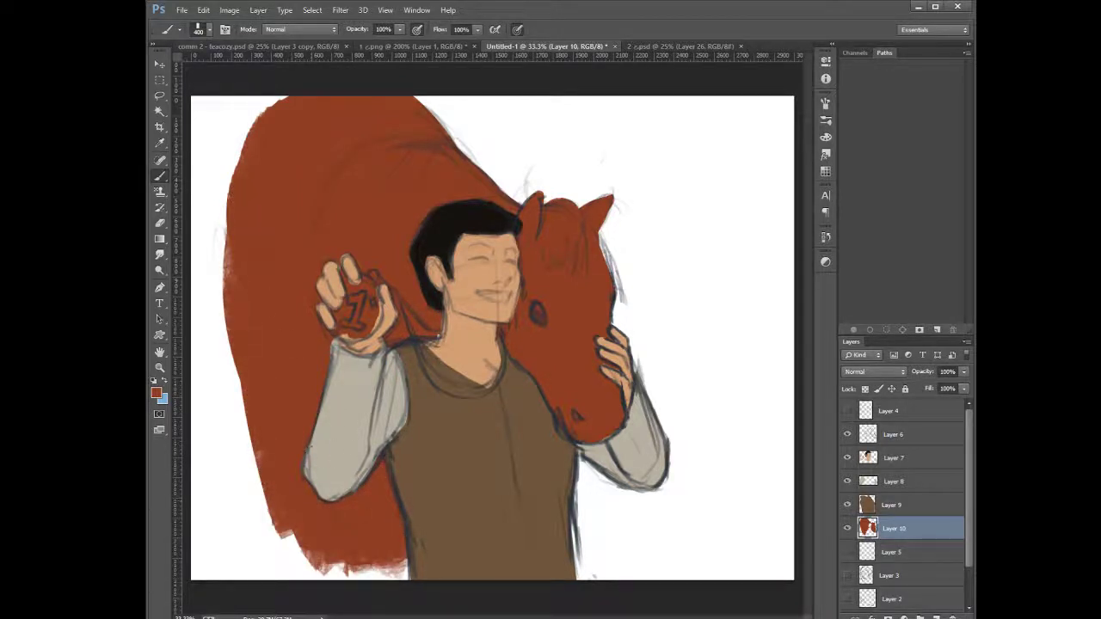
Erase the coat colour from the gap beneath the horse's belly, below the raised elbow, and from just above the man's collar
key(e)
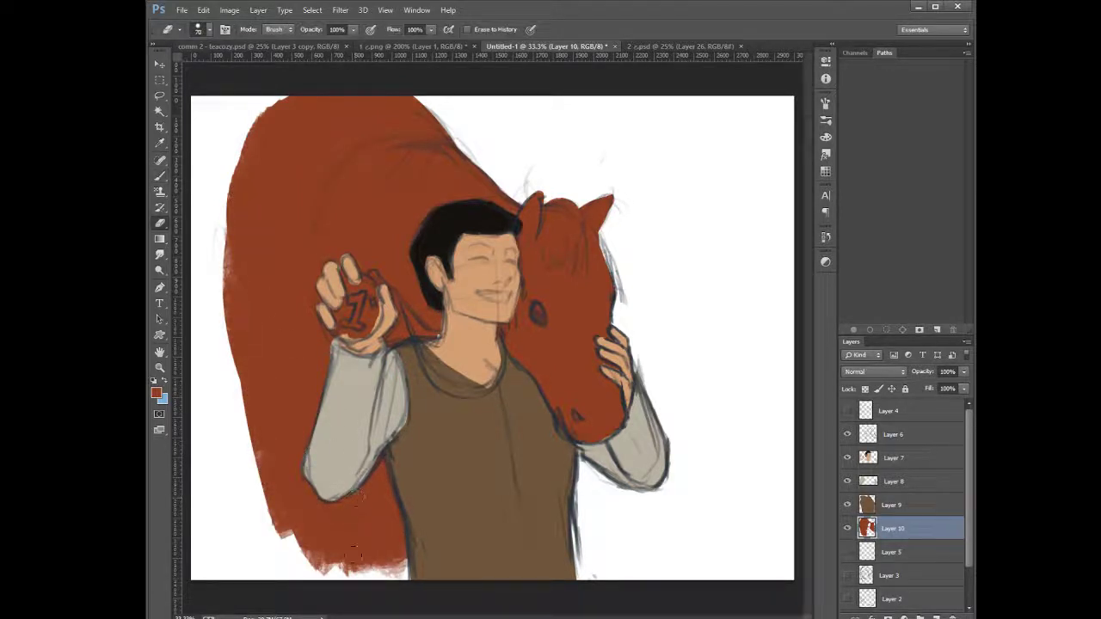
mouse_move(348, 469)
mouse_down()
mouse_move(341, 572)
mouse_move(353, 572)
mouse_up()
mouse_move(356, 444)
mouse_down()
mouse_move(375, 582)
mouse_move(369, 468)
mouse_move(347, 576)
mouse_up()
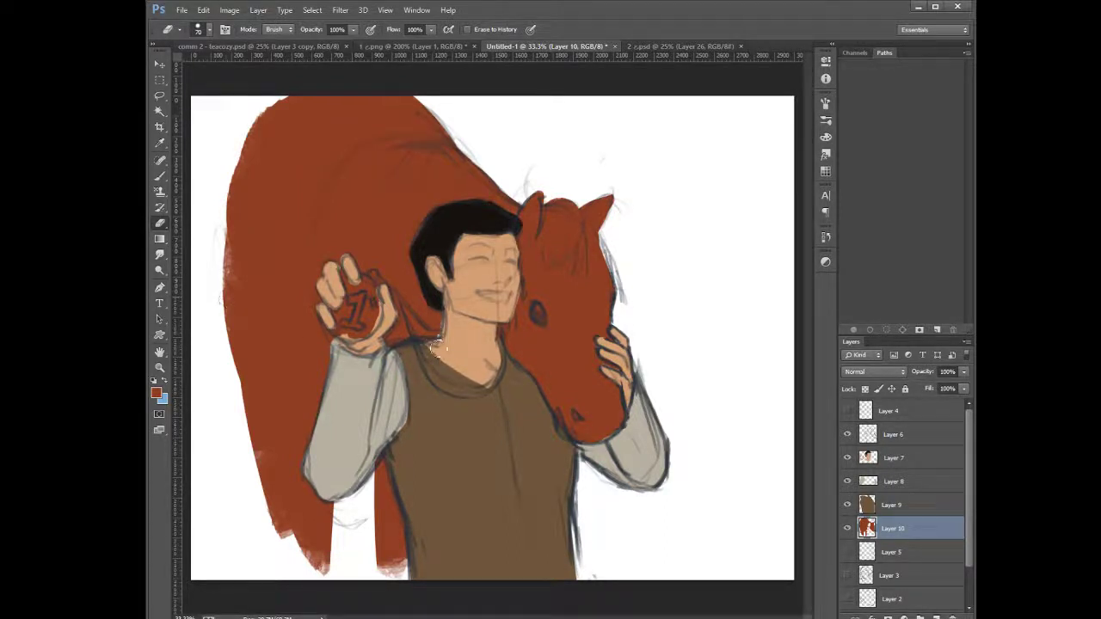
drag(448, 338, 417, 344)
Create a layer above Layer 9 and paint the medal in the man's raised hand golden yellow with a smaller brush
click(159, 175)
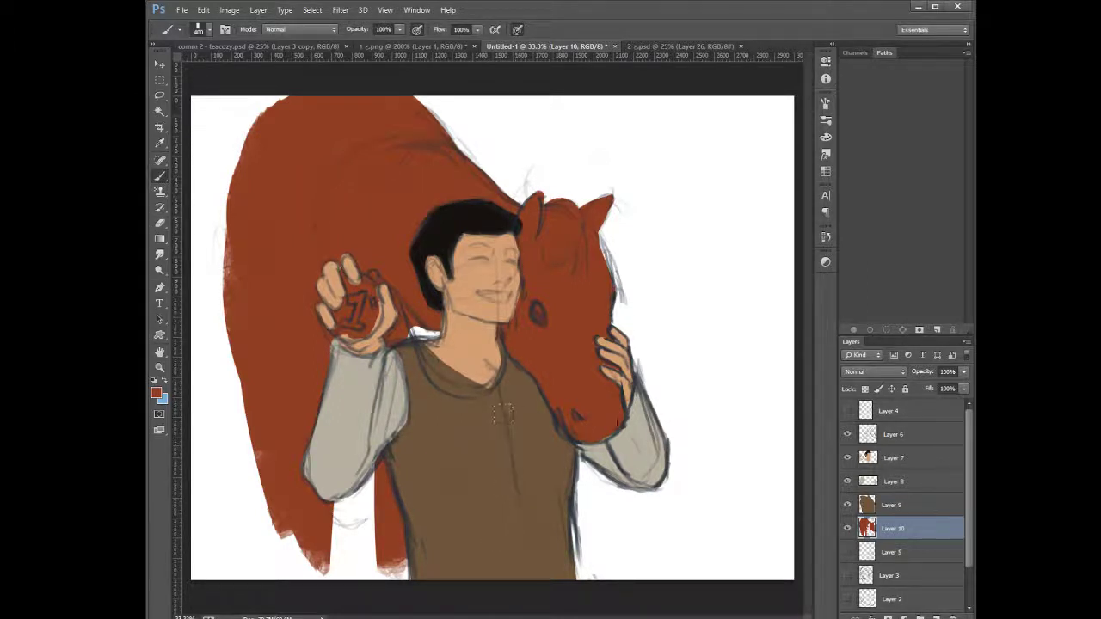
click(885, 506)
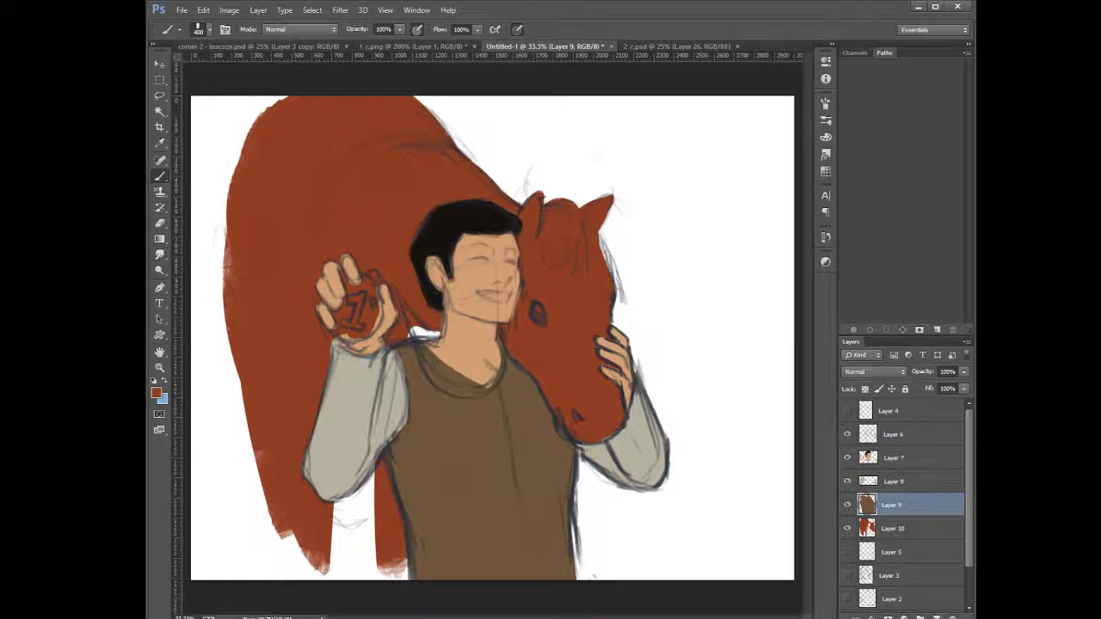
click(937, 618)
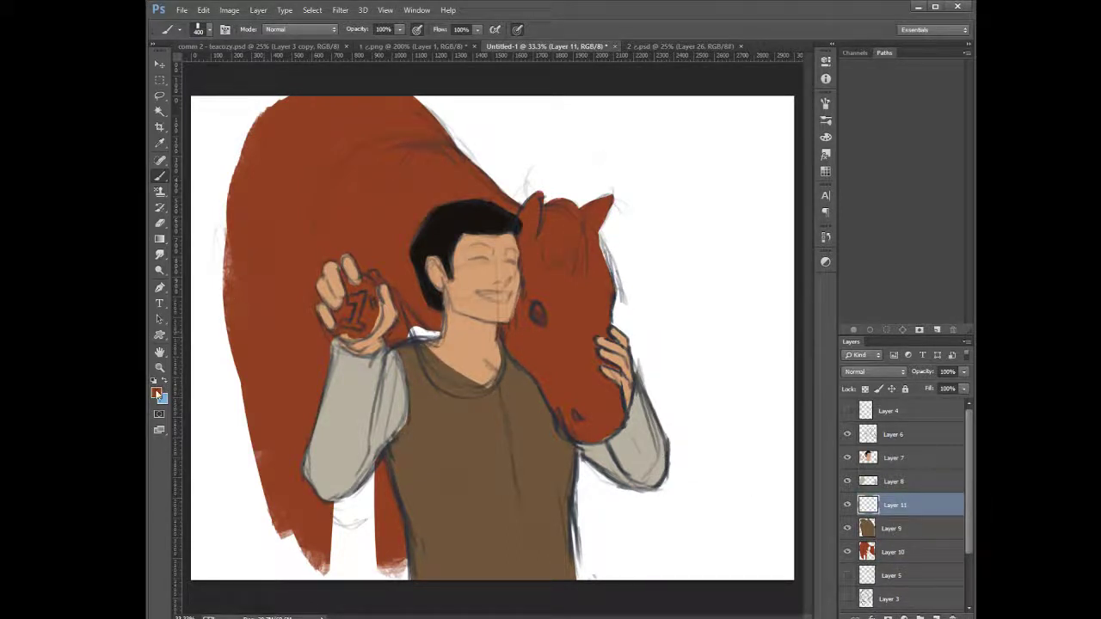
key(i)
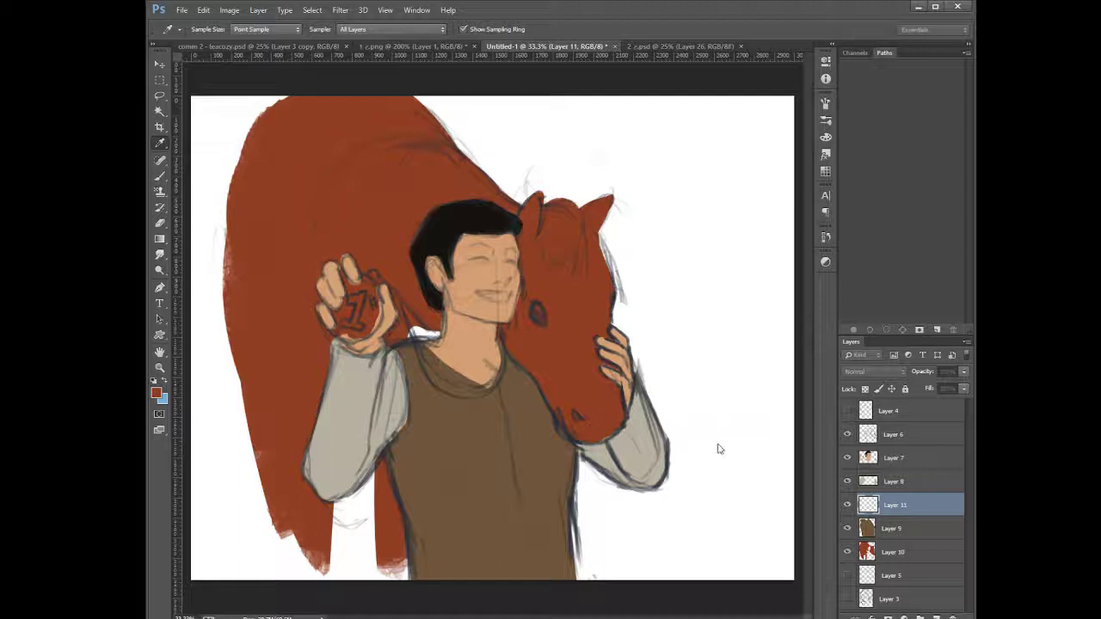
click(348, 292)
key(b)
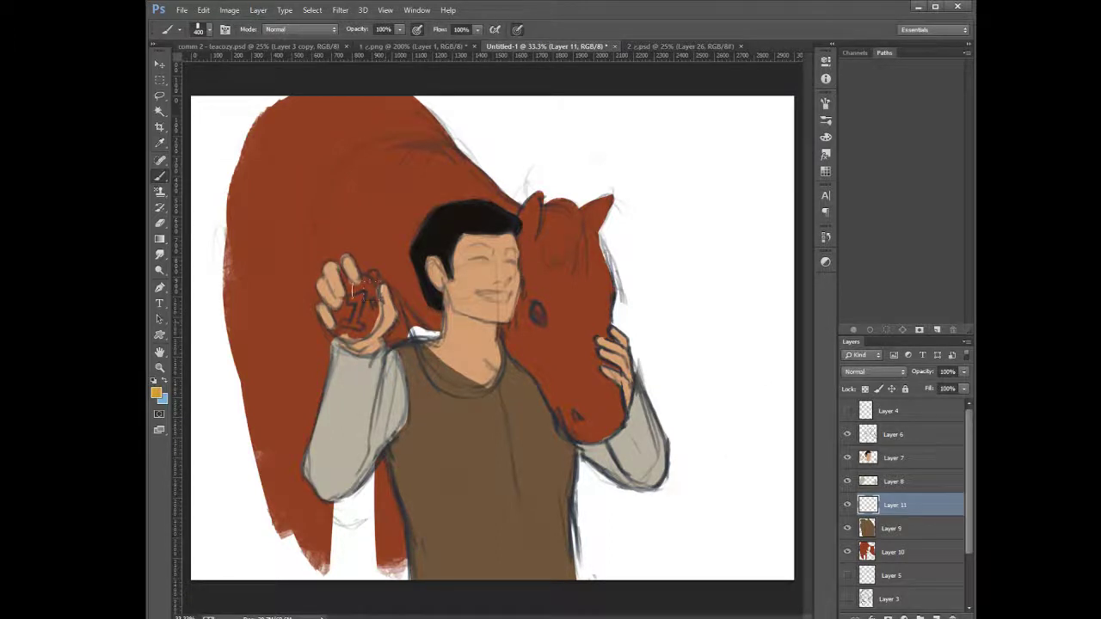
key(bracketleft)
key(bracketleft)
key(alt+BackSpace)
mouse_move(352, 310)
mouse_down()
mouse_move(353, 277)
mouse_move(375, 306)
mouse_move(356, 283)
mouse_move(363, 323)
mouse_move(368, 296)
mouse_move(359, 327)
mouse_move(376, 306)
mouse_move(351, 333)
mouse_move(376, 308)
mouse_move(378, 318)
mouse_move(342, 316)
mouse_move(350, 310)
mouse_move(367, 327)
mouse_move(345, 320)
mouse_move(341, 300)
mouse_move(349, 337)
mouse_up()
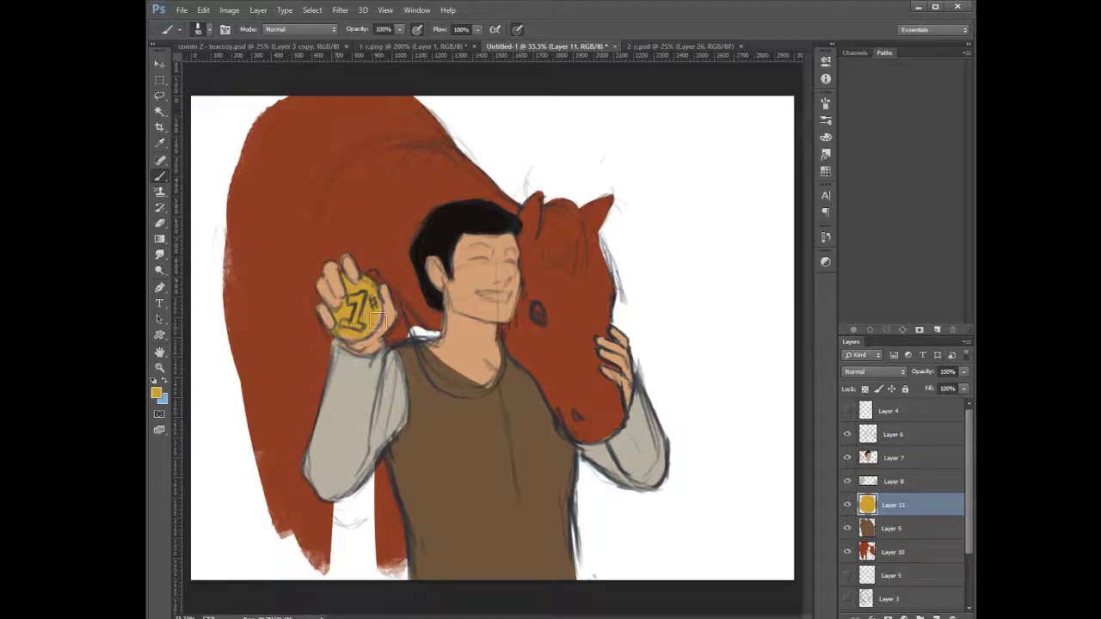
Clean up the edges where the medal meets the fingers, palm and cuff, erasing on Layers 7, 11 and 8
click(875, 463)
key(e)
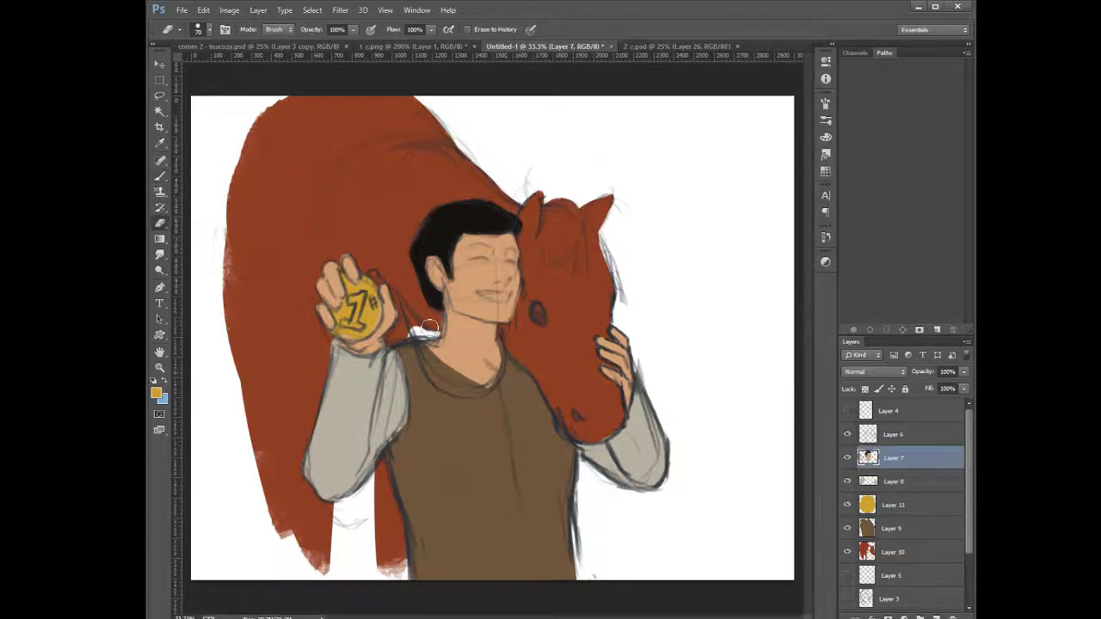
mouse_move(361, 297)
mouse_down()
mouse_move(383, 301)
mouse_move(357, 340)
mouse_move(344, 337)
mouse_move(361, 333)
mouse_up()
click(877, 504)
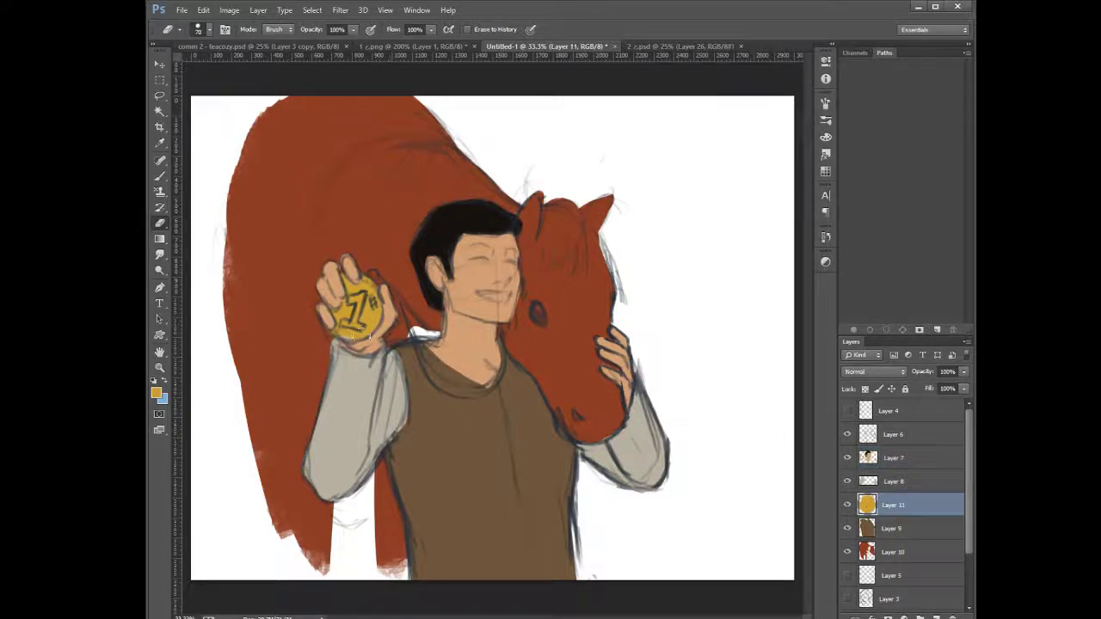
click(879, 483)
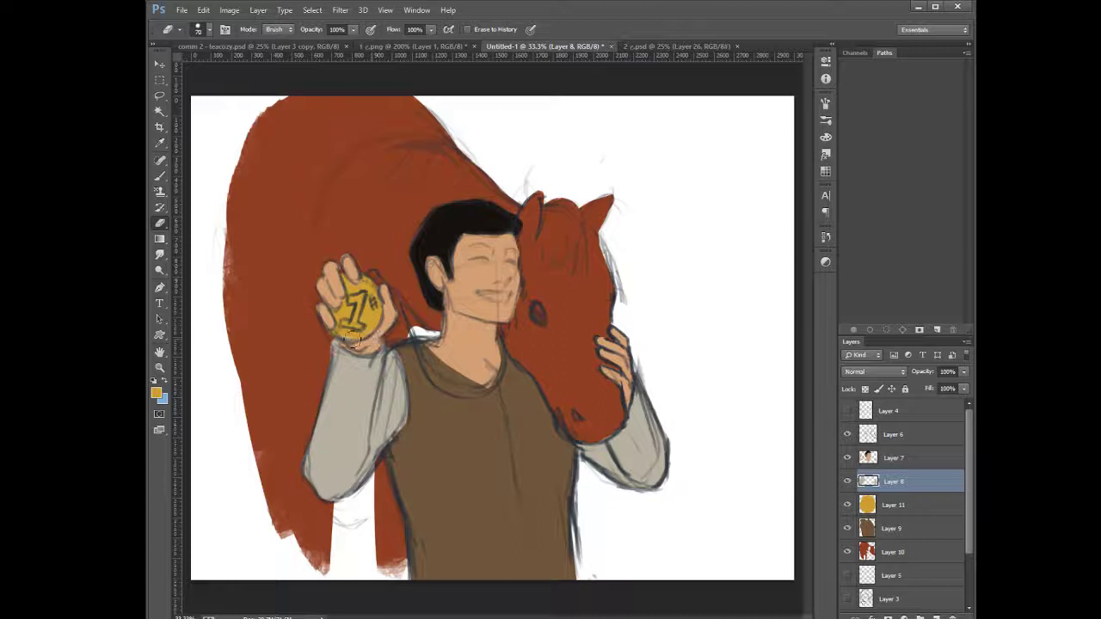
drag(348, 341, 357, 339)
click(865, 504)
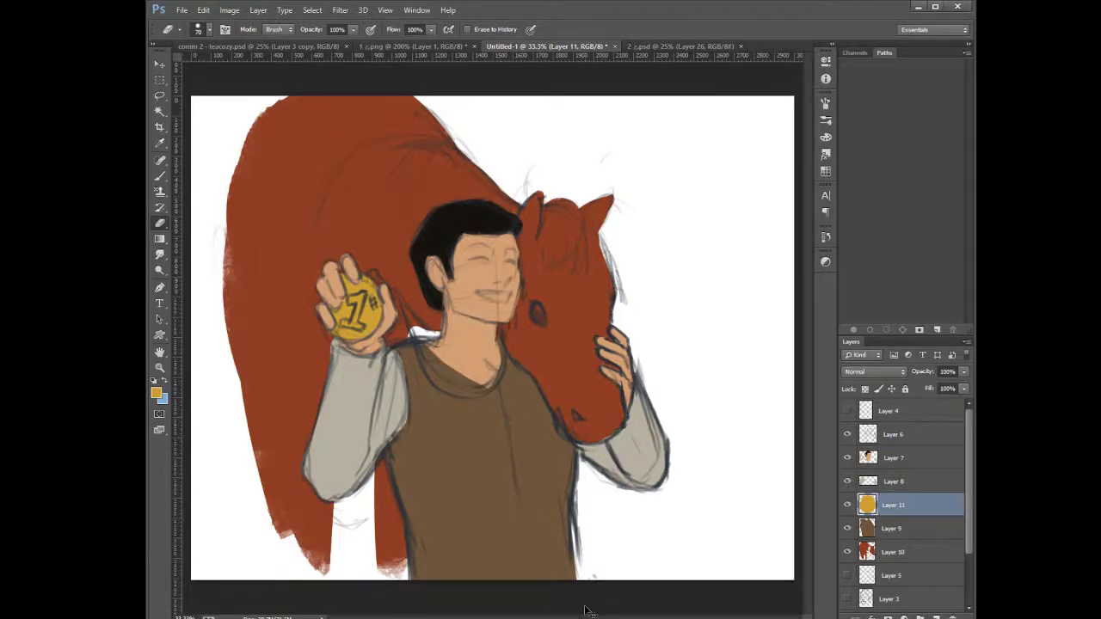
Set the blend mode of the line sketch on Layer 6 to Multiply
key(ctrl+minus)
key(ctrl+minus)
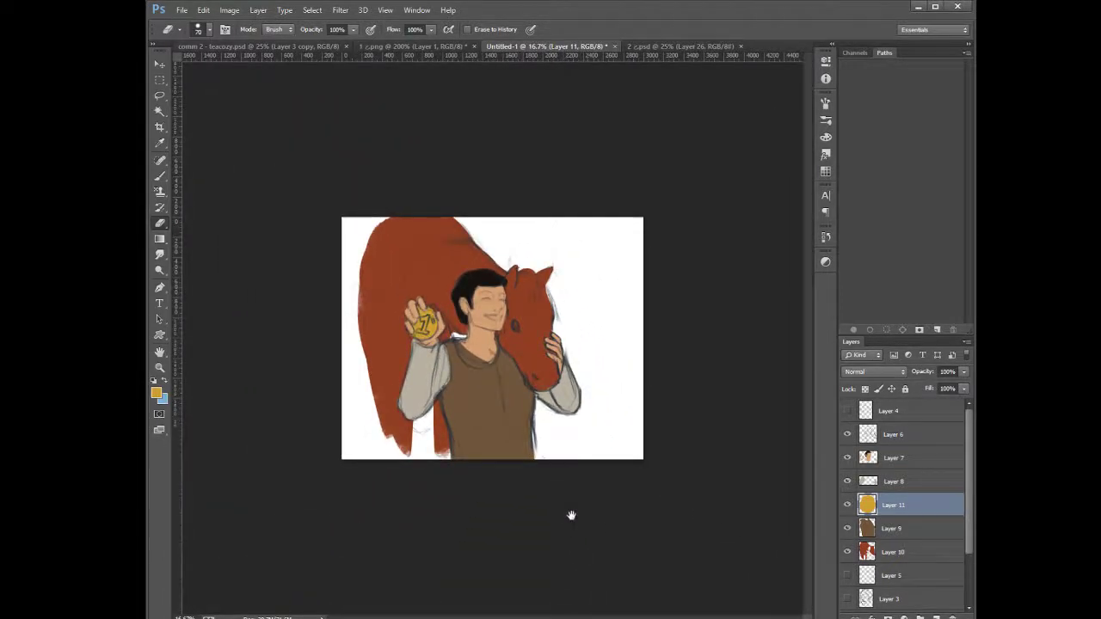
click(899, 434)
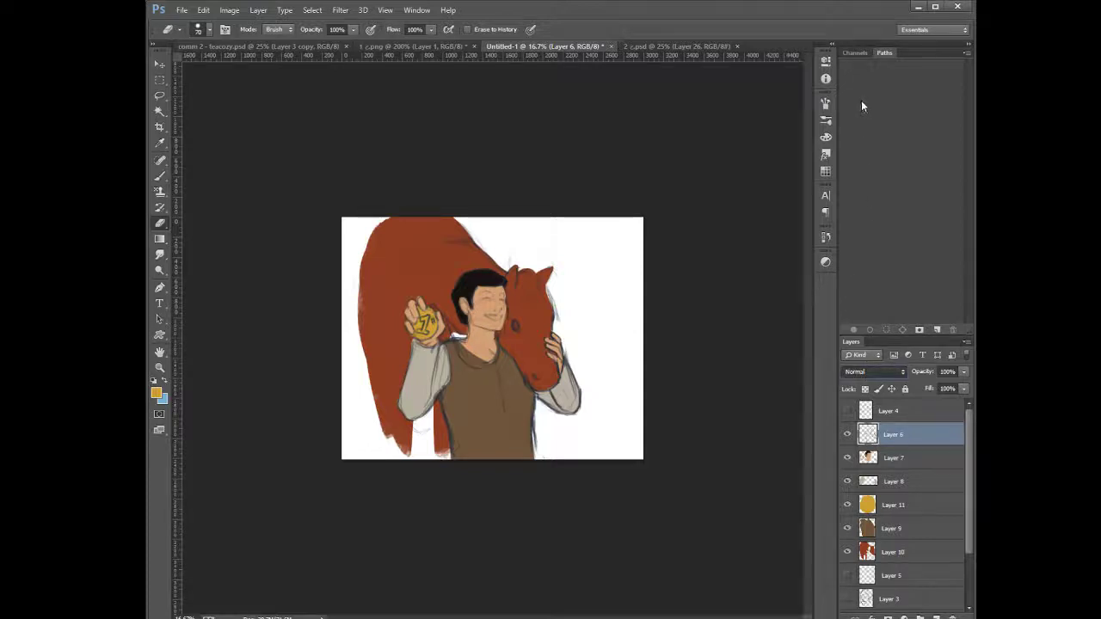
key(shift+alt+m)
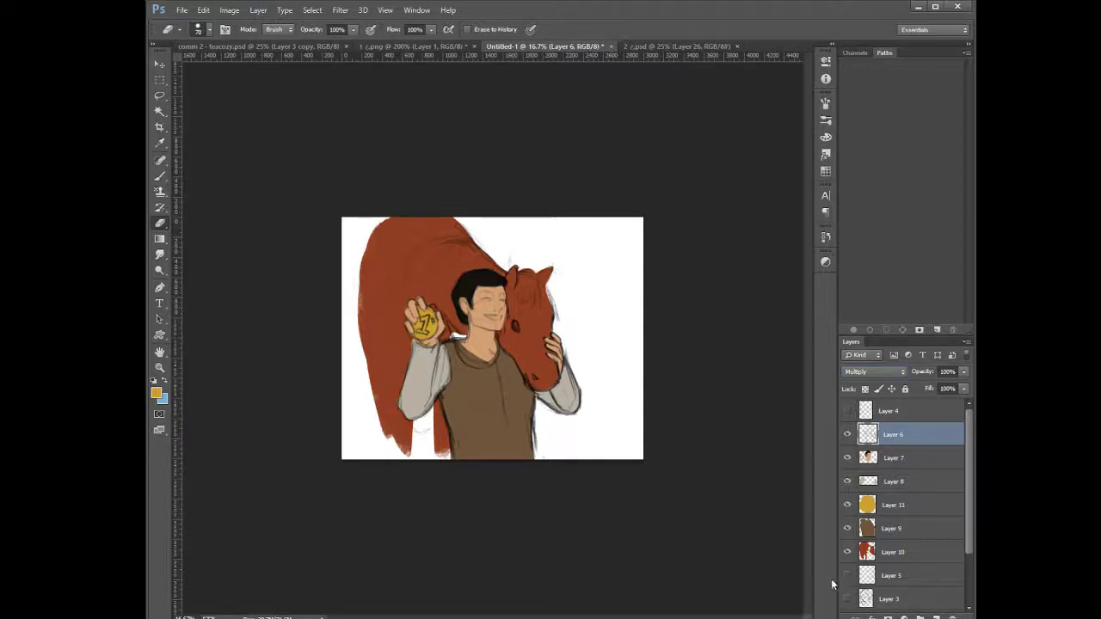
key(ctrl+equal)
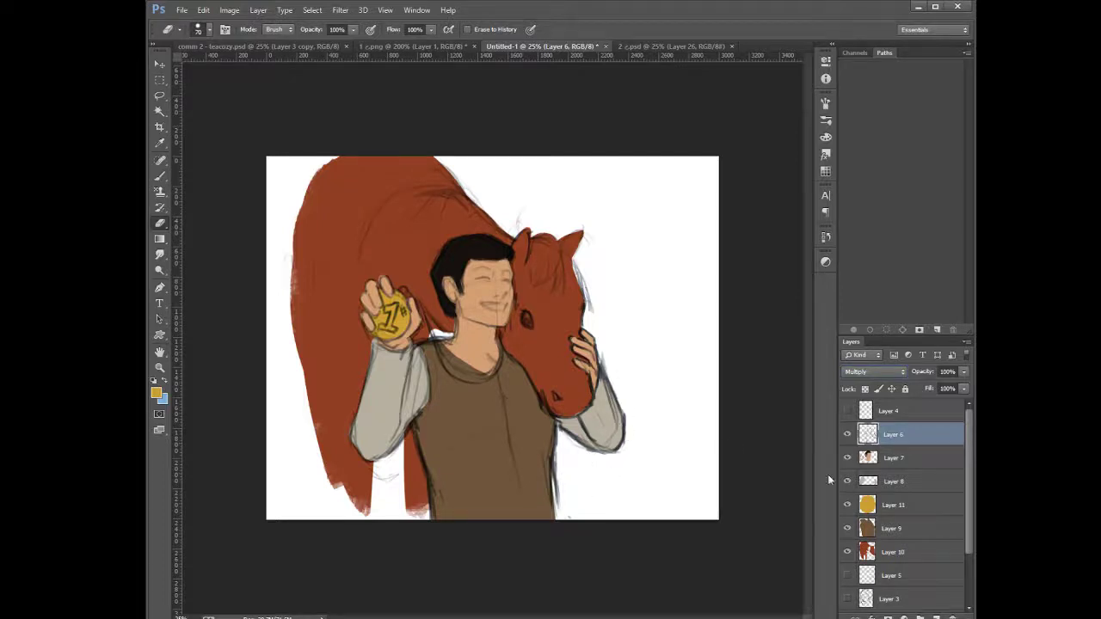
Lock Layer 7's transparent pixels and shade the neck under the jaw and the medal hand with a darker skin tone
click(881, 459)
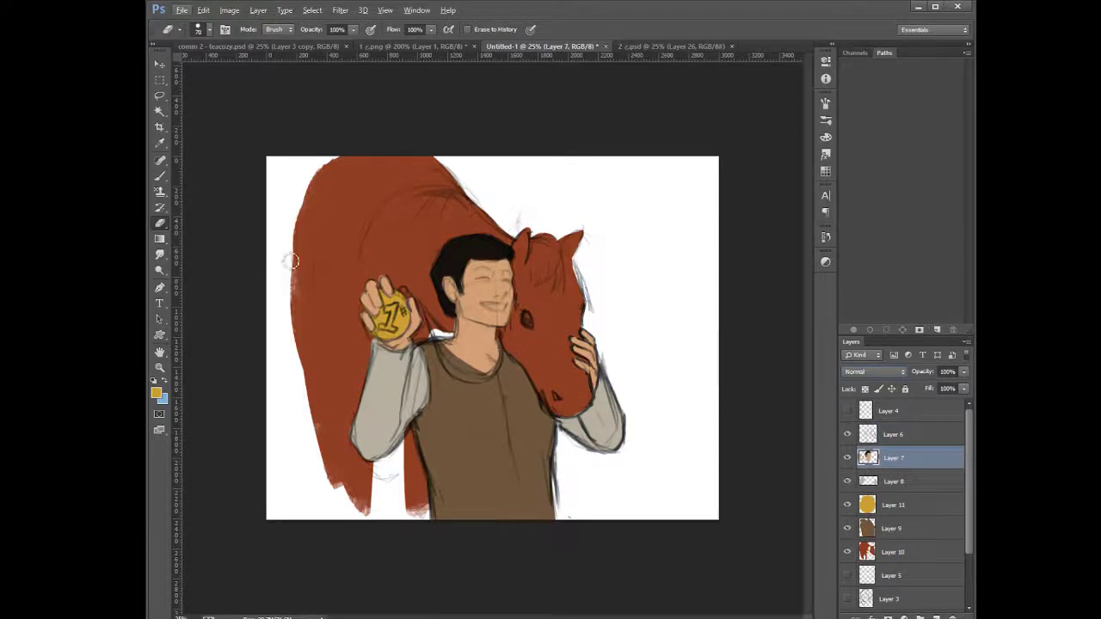
click(161, 176)
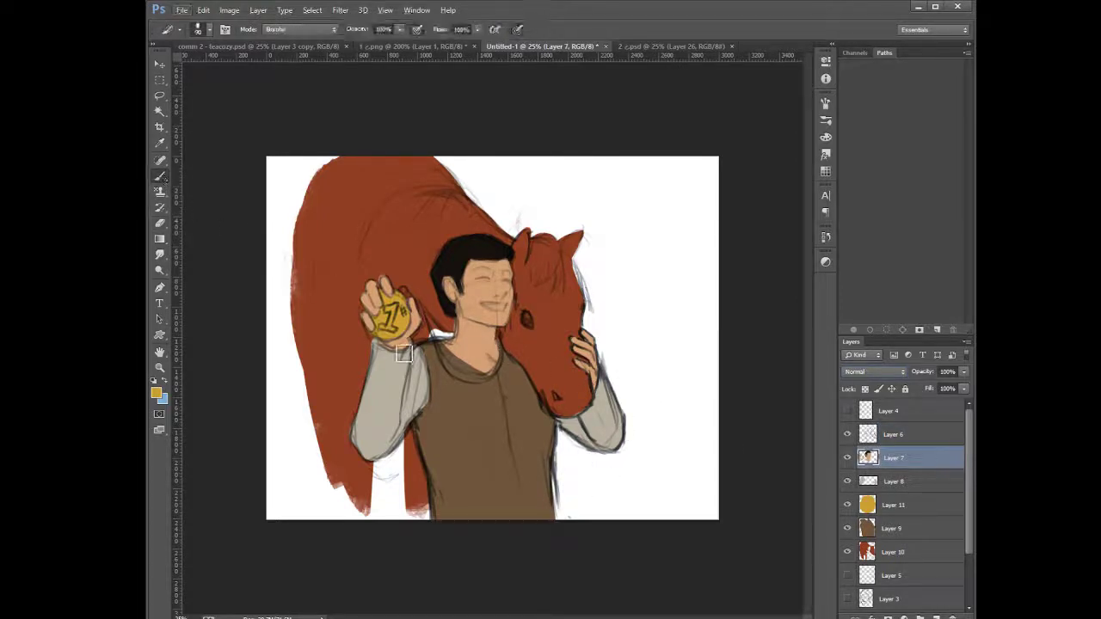
alt+click(489, 313)
key(i)
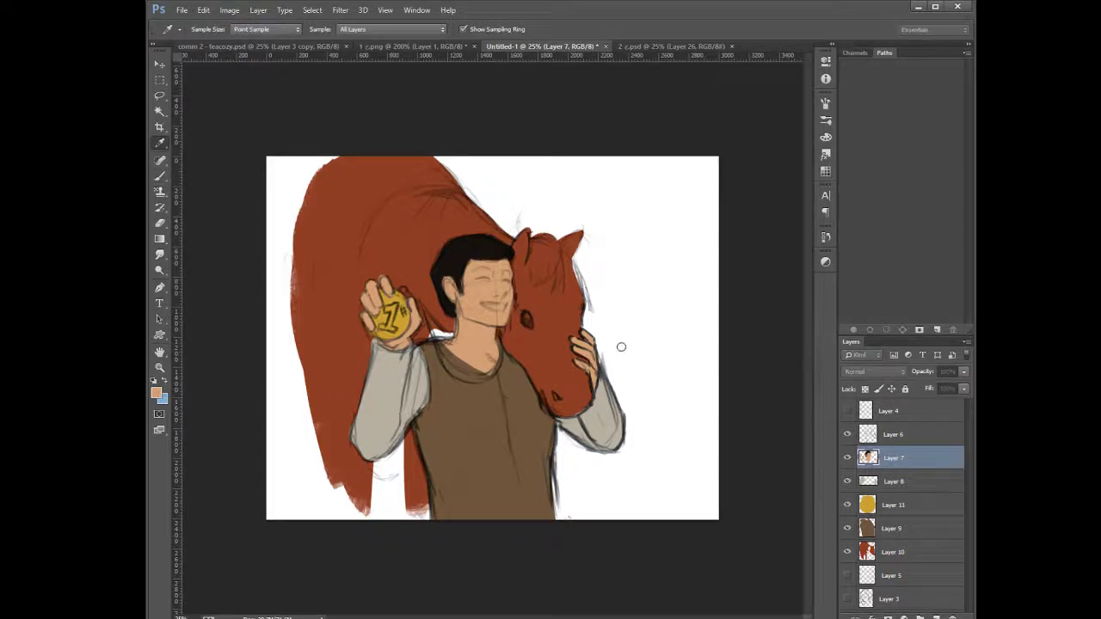
key(b)
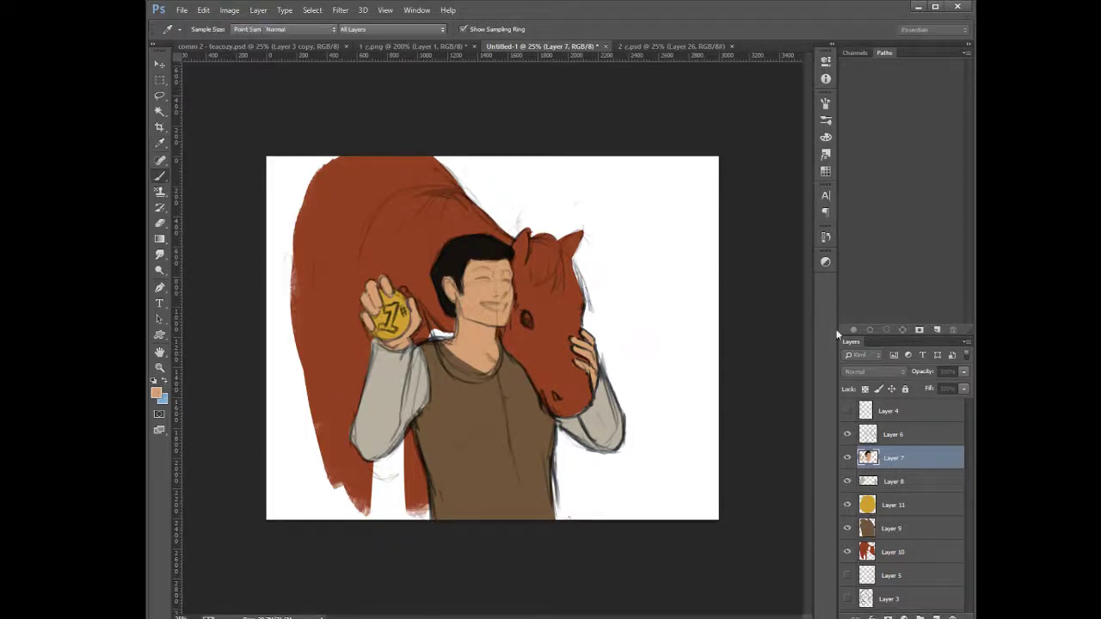
click(866, 388)
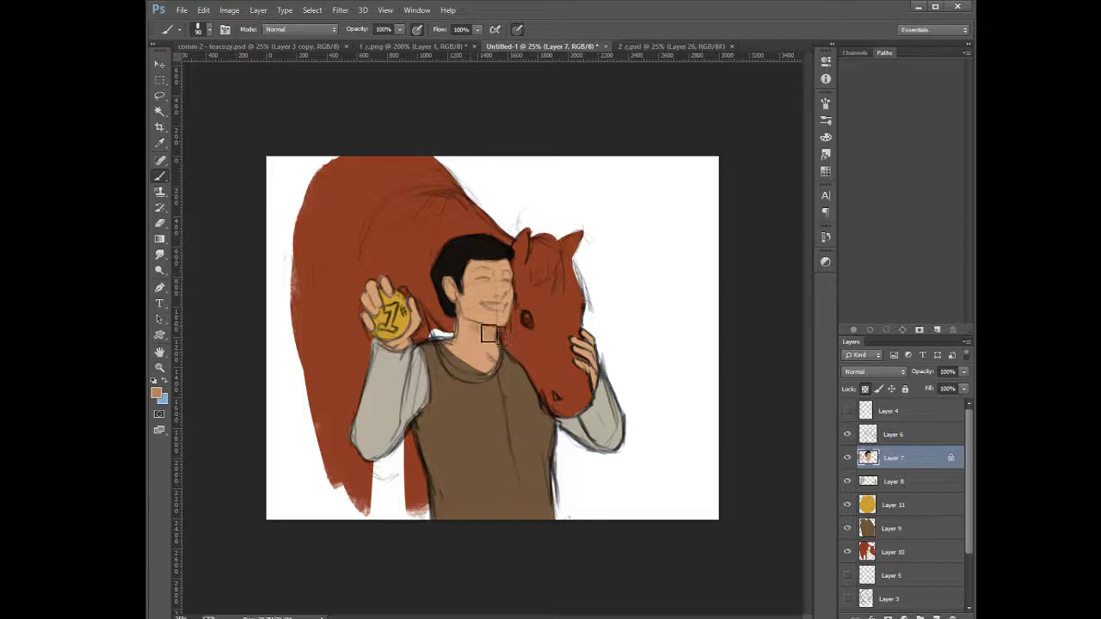
drag(461, 317, 456, 320)
drag(502, 334, 501, 355)
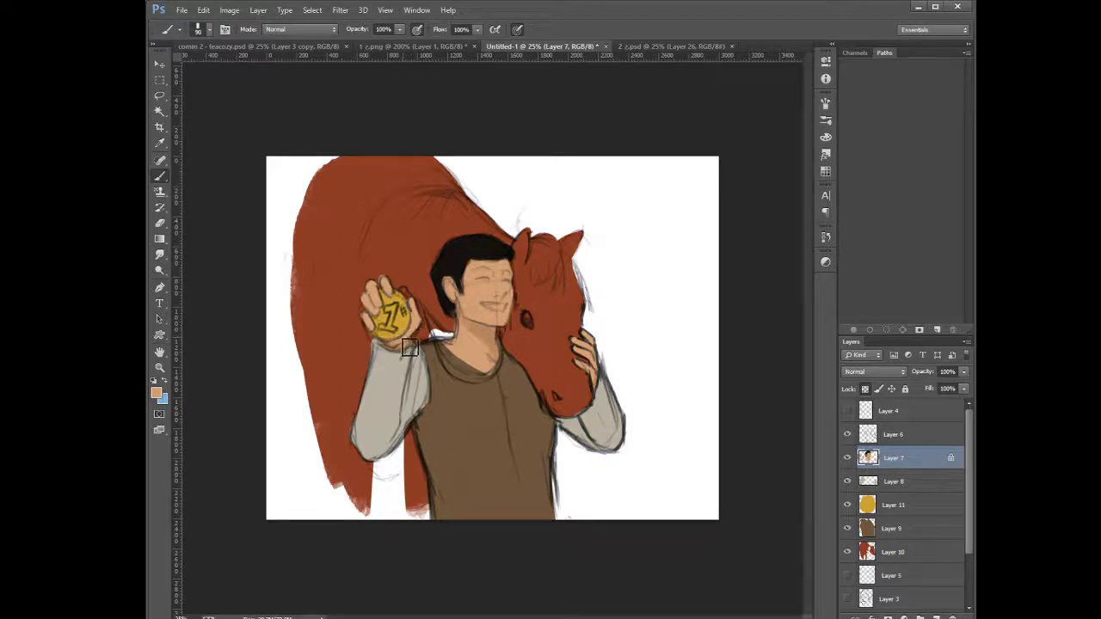
alt+click(411, 345)
drag(411, 313, 408, 319)
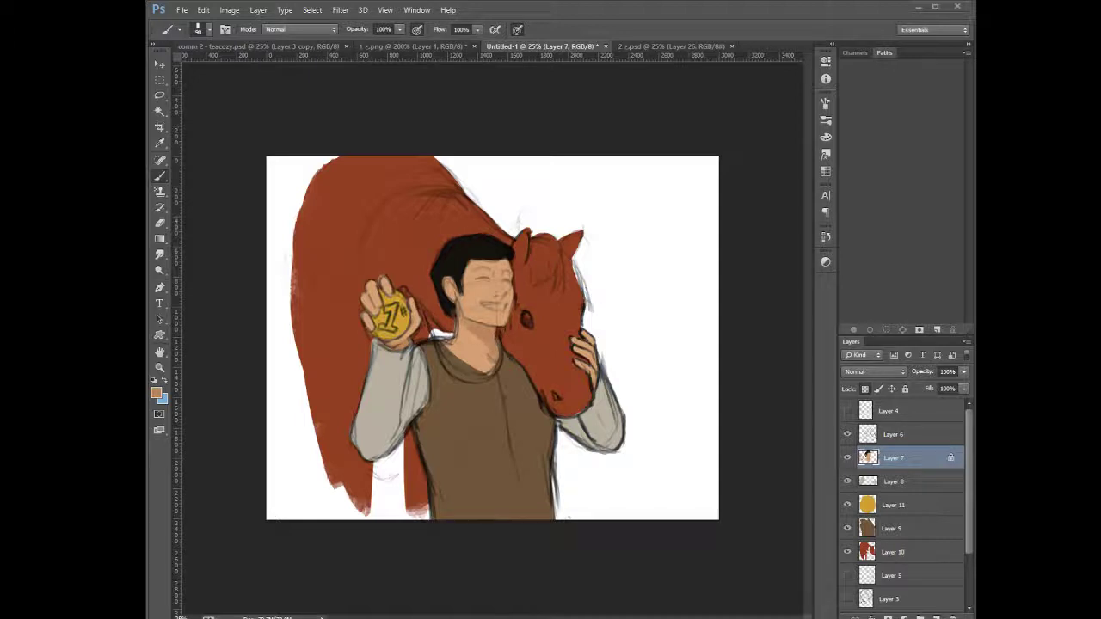
Shade the man's nose and eye area with sampled skin tones, using a 50 px brush
key(ctrl+plus)
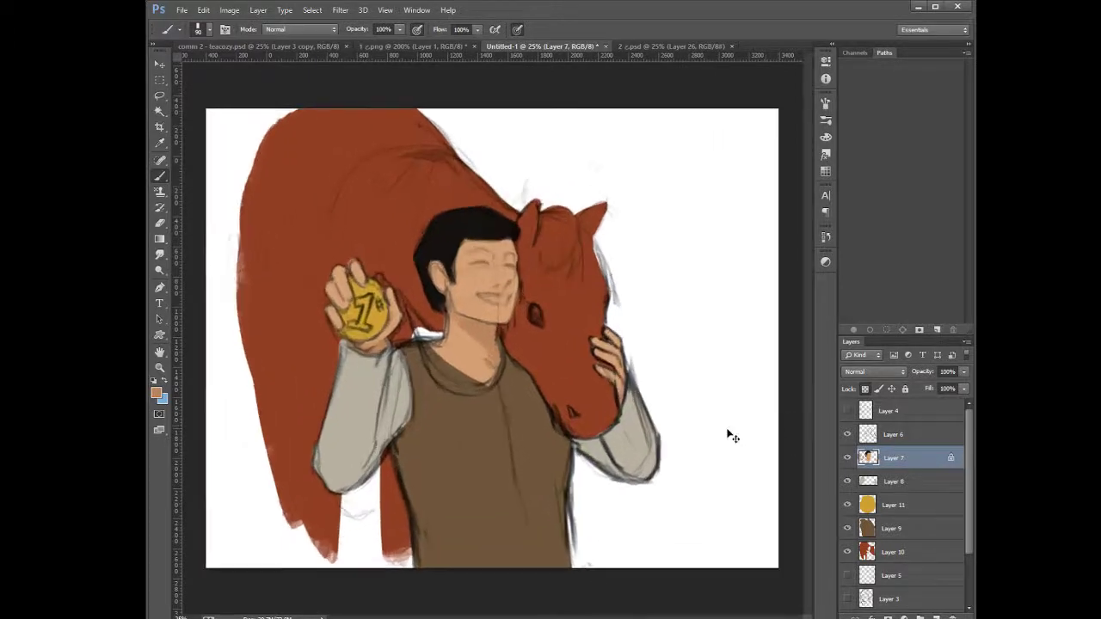
drag(516, 364, 535, 439)
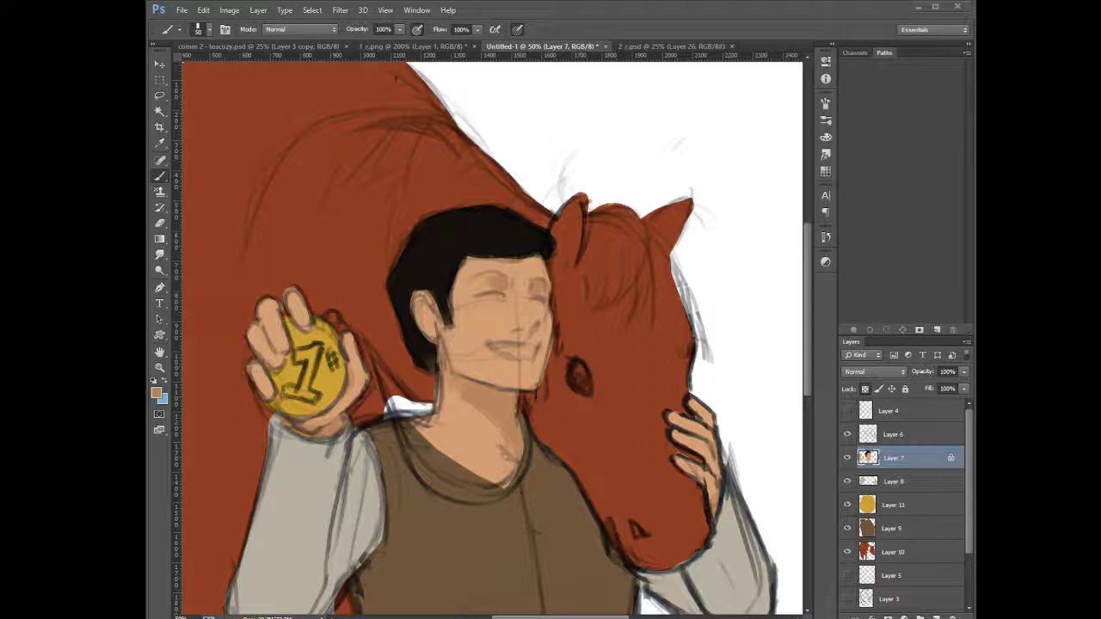
alt+click(528, 309)
mouse_move(531, 299)
mouse_down()
mouse_move(526, 289)
mouse_move(528, 324)
mouse_up()
alt+click(525, 286)
alt+click(530, 313)
alt+click(523, 304)
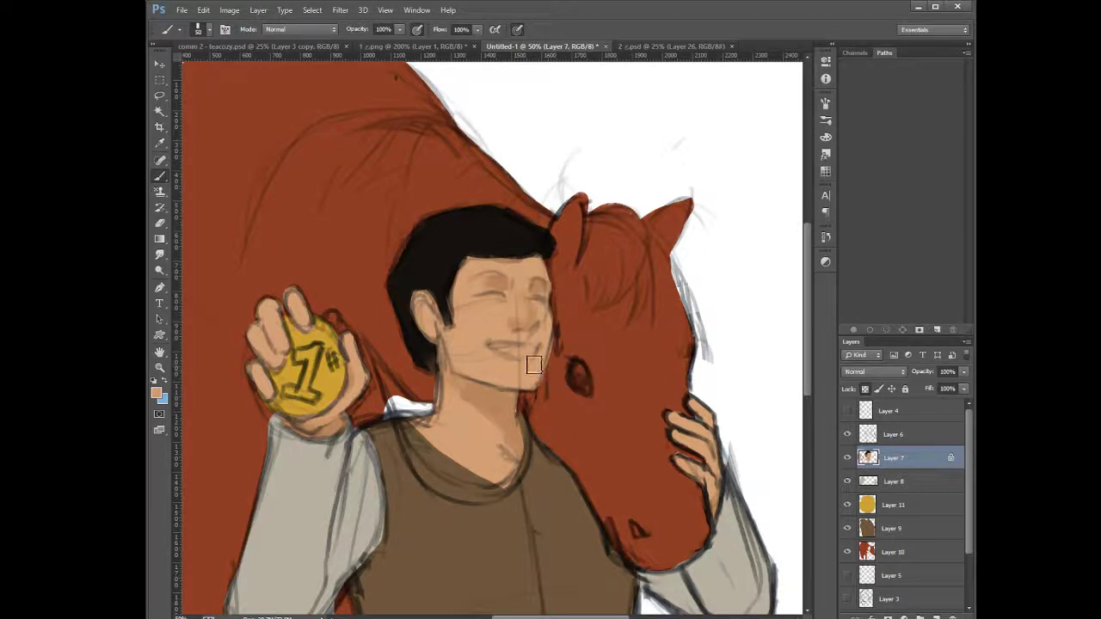
Fade the line sketch on Layer 6 to less than 50% opacity
key(p)
click(894, 437)
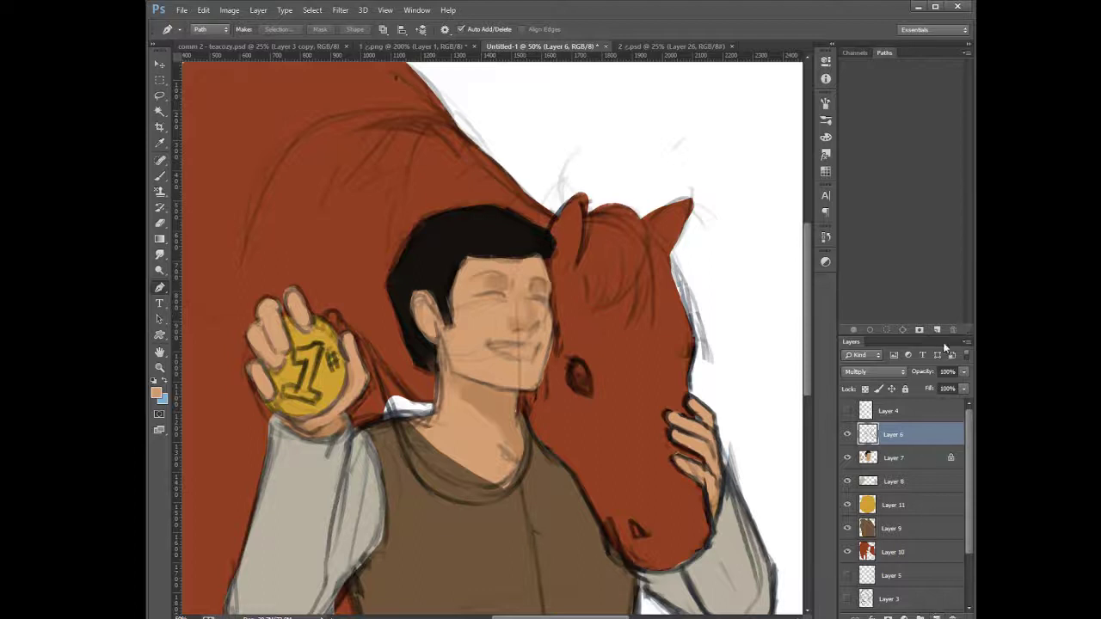
key(3)
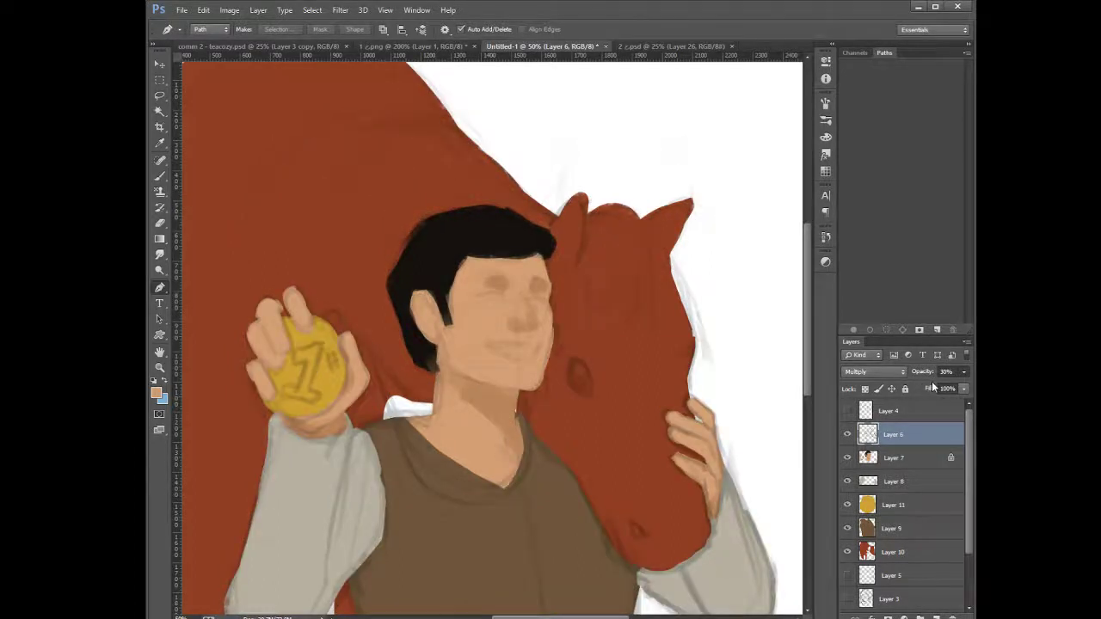
key(4)
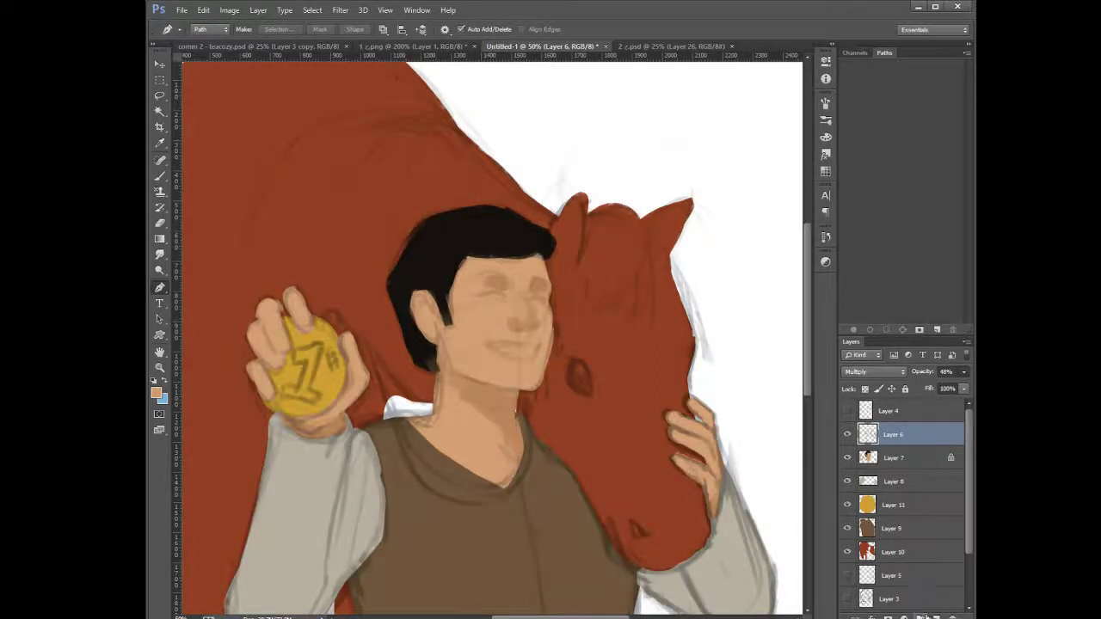
Add a new layer above the faded sketch and ready the Pen tool with black as the foreground colour
click(937, 617)
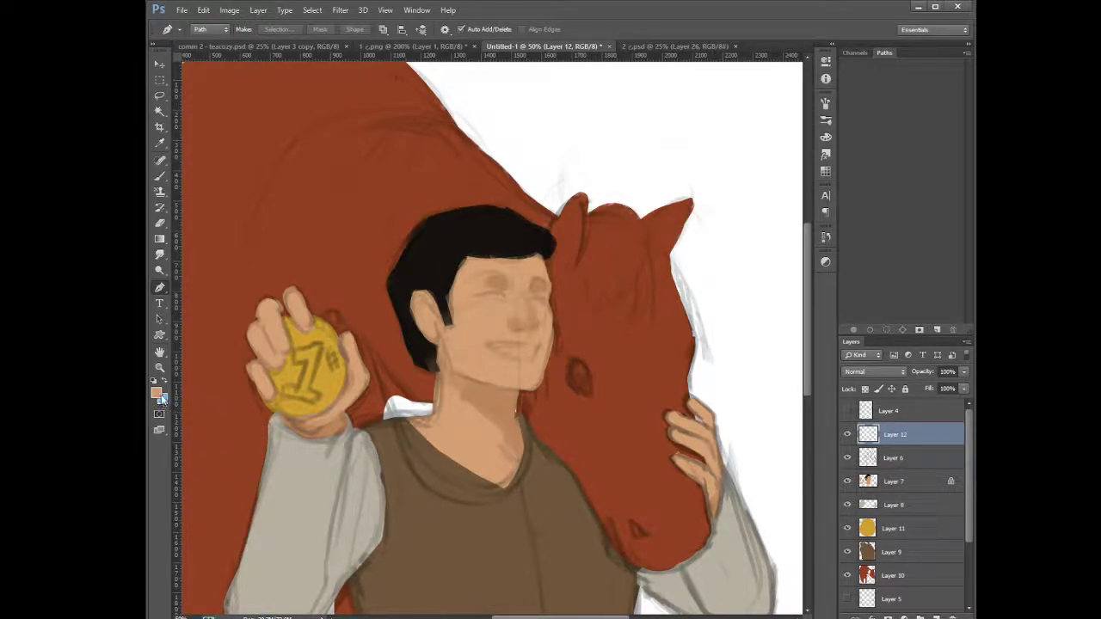
key(i)
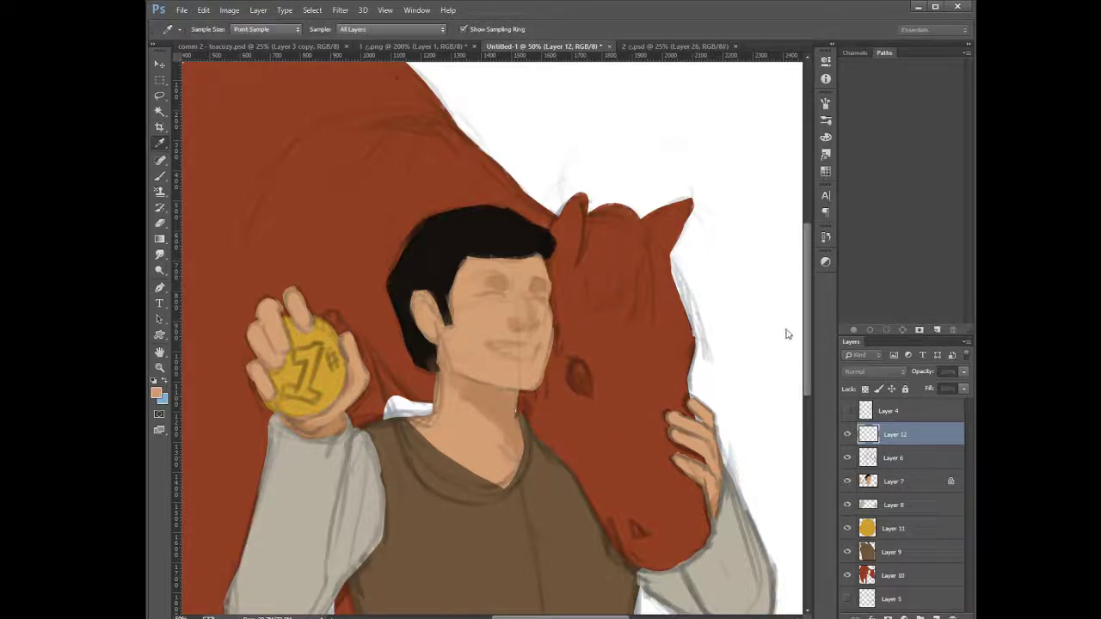
key(p)
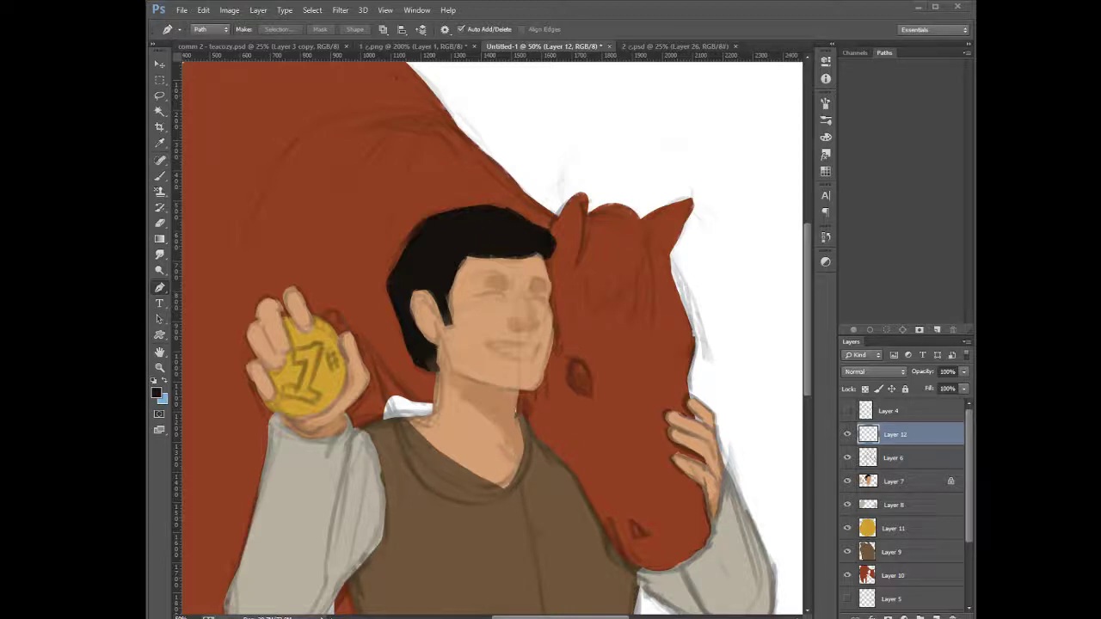
Select Layer 9, enlarge the brush to 175 px and lock the layer's transparent pixels
drag(807, 337, 807, 356)
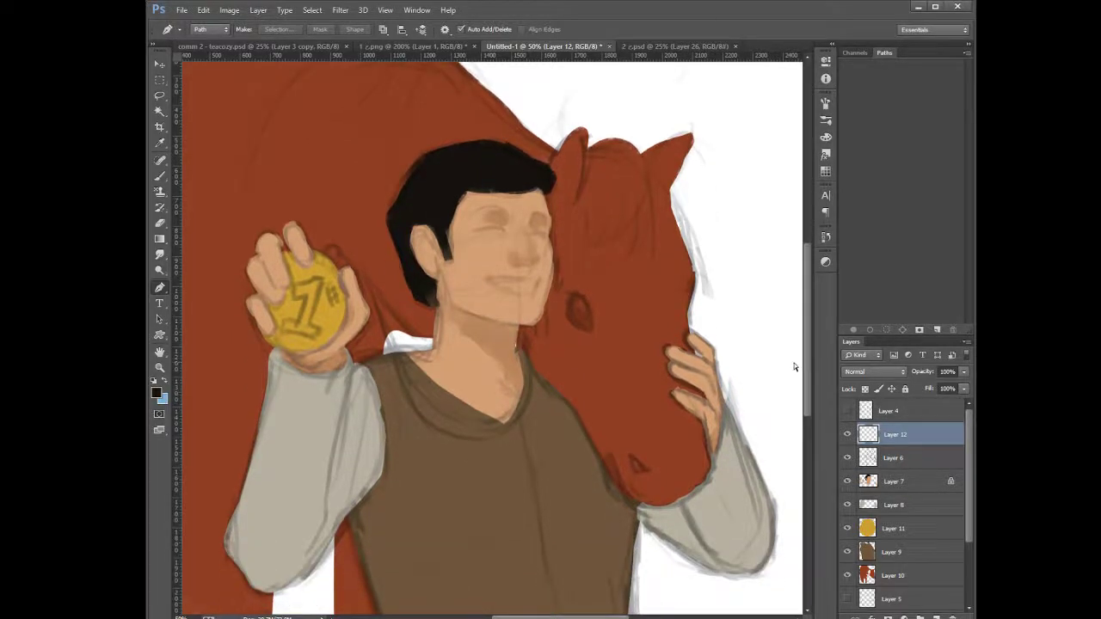
key(ctrl+plus)
key(ctrl+minus)
key(ctrl+minus)
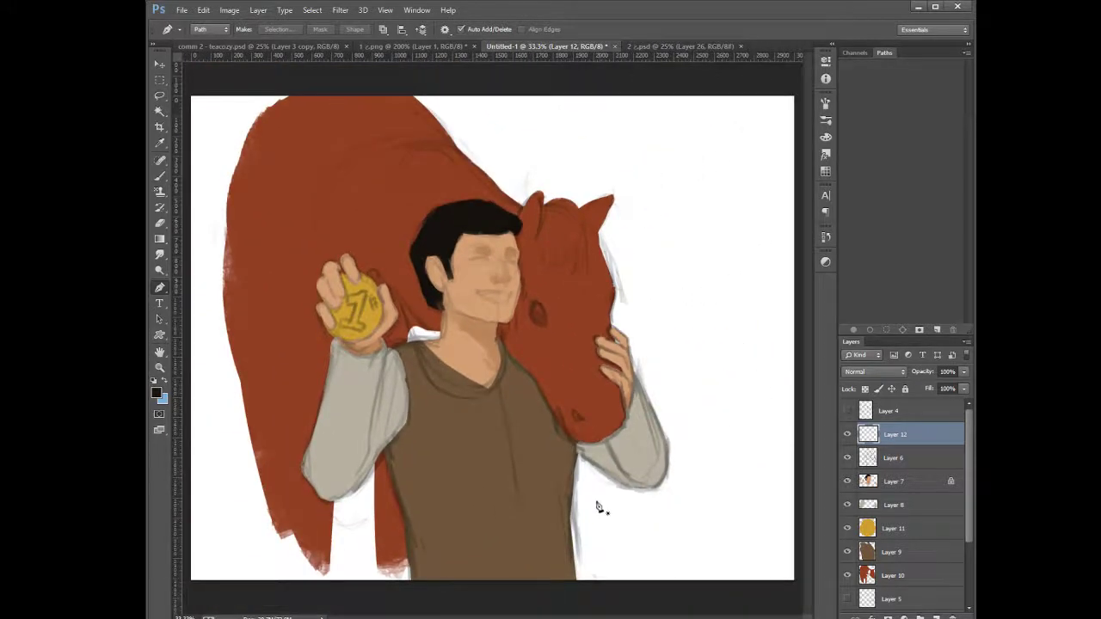
click(873, 557)
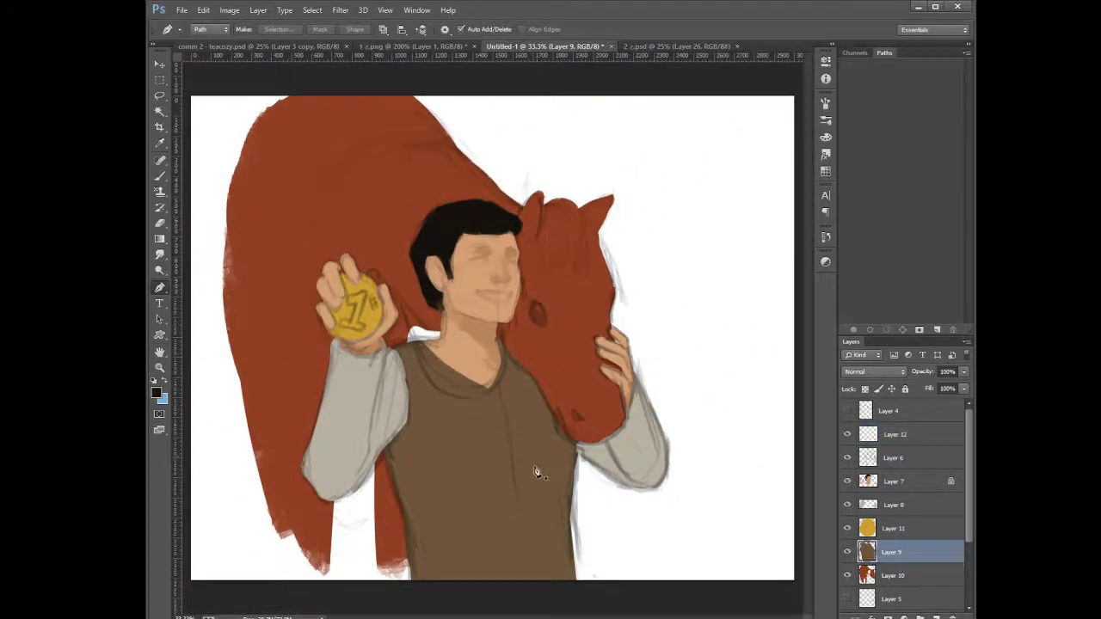
click(159, 177)
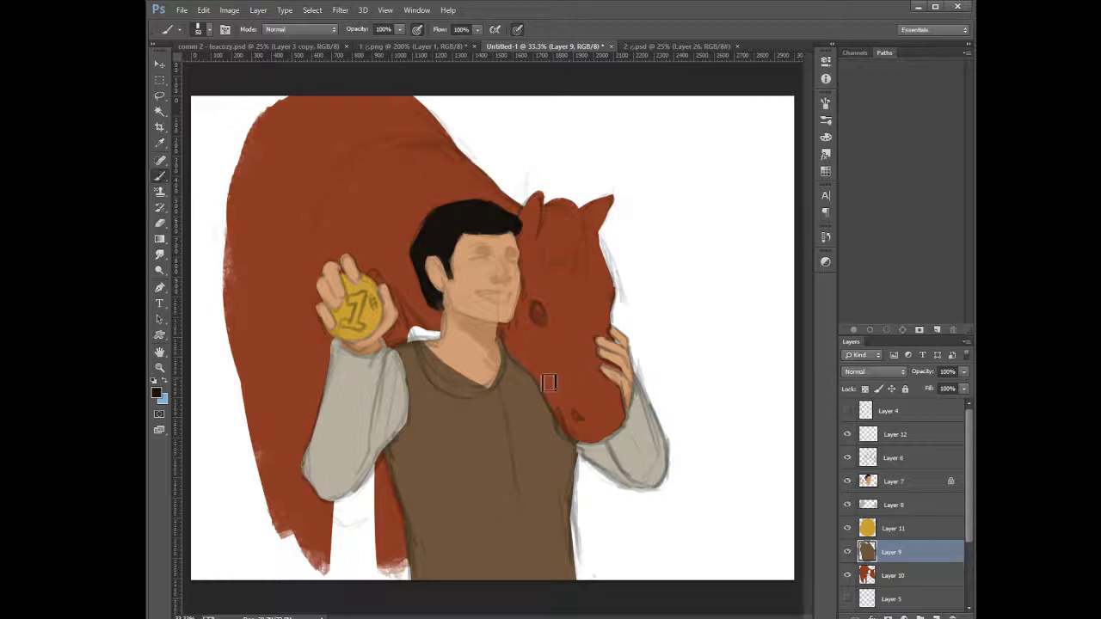
key(bracketright)
key(bracketright)
key(bracketright)
key(bracketright)
key(bracketright)
key(bracketright)
key(bracketright)
key(bracketright)
click(865, 389)
Shade the brown top beside the horse's head and down that side of the torso, using black and sampled dark browns
mouse_move(497, 340)
mouse_down()
mouse_move(561, 428)
mouse_move(544, 413)
mouse_up()
alt+click(521, 381)
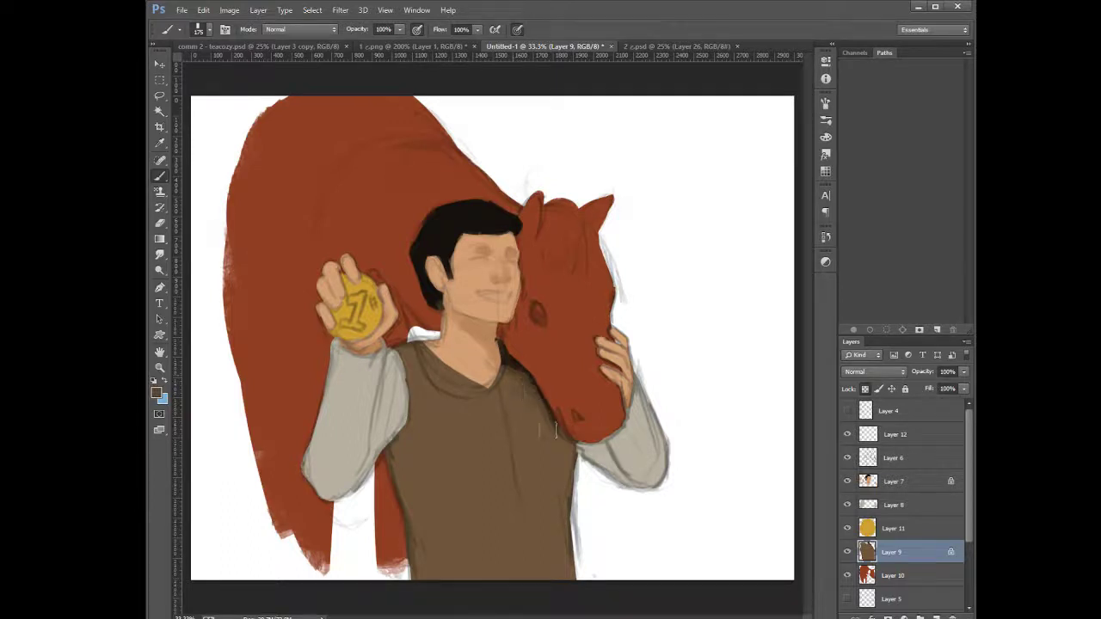
drag(526, 367, 540, 402)
alt+click(507, 359)
mouse_move(507, 344)
mouse_down()
mouse_move(577, 414)
mouse_move(529, 368)
mouse_move(555, 430)
mouse_move(559, 489)
mouse_move(572, 432)
mouse_move(557, 538)
mouse_move(556, 503)
mouse_up()
alt+click(548, 458)
drag(559, 449, 563, 576)
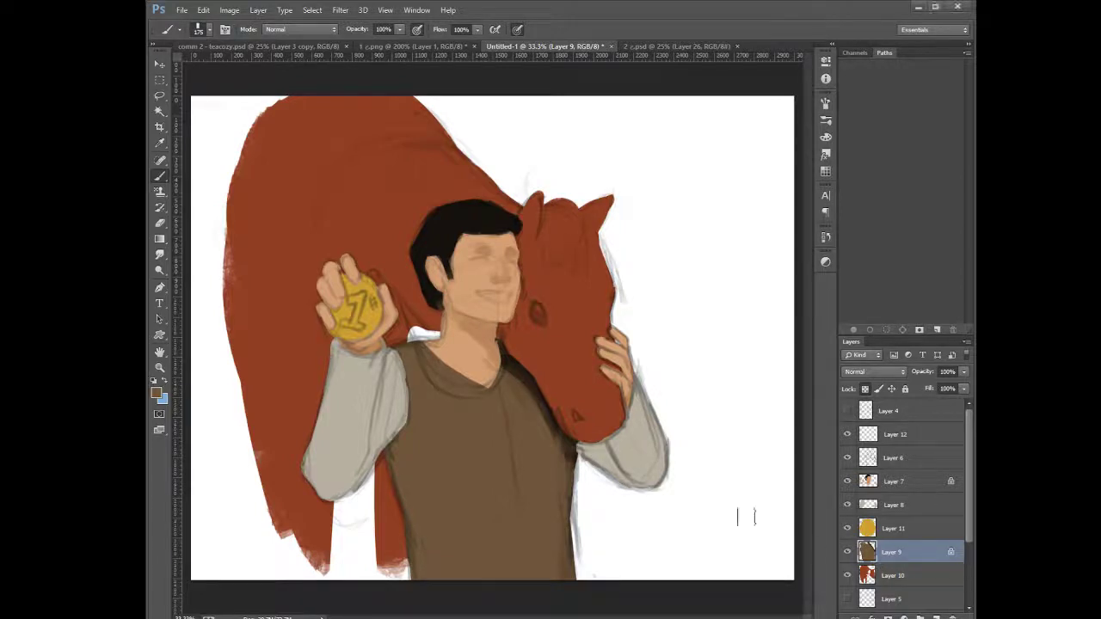
key(bracketright)
key(bracketright)
key(bracketright)
key(bracketright)
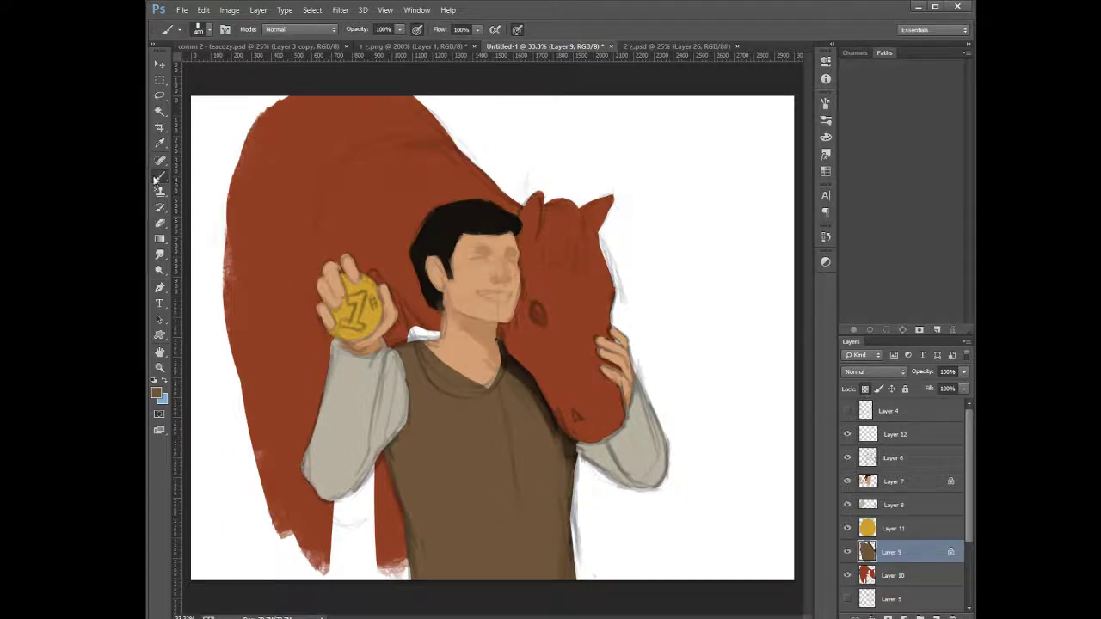
click(865, 388)
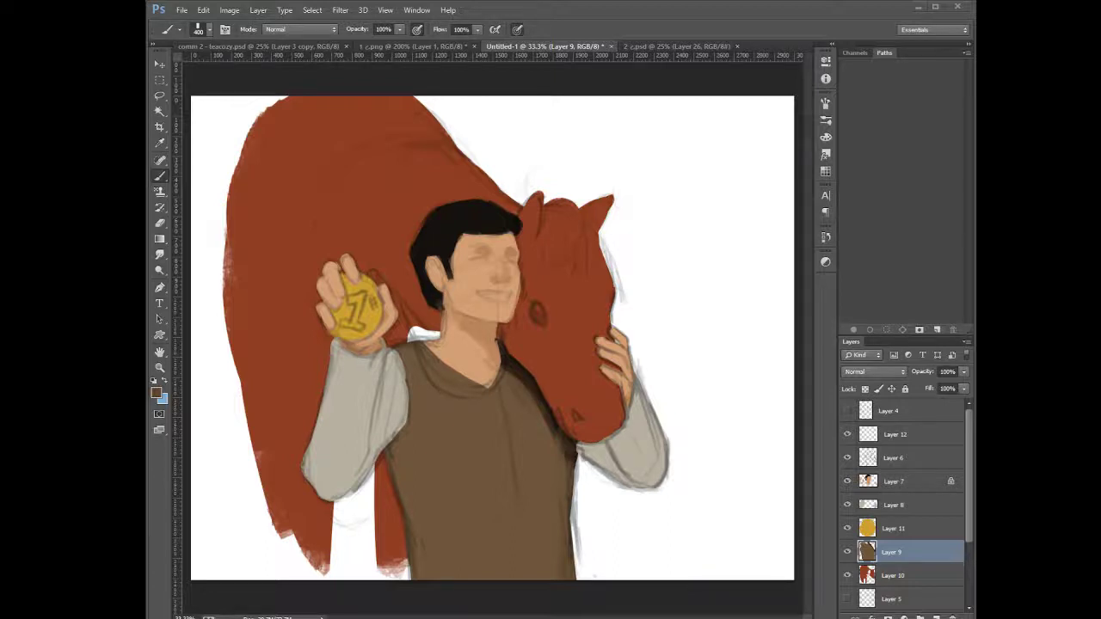
key(ctrl+minus)
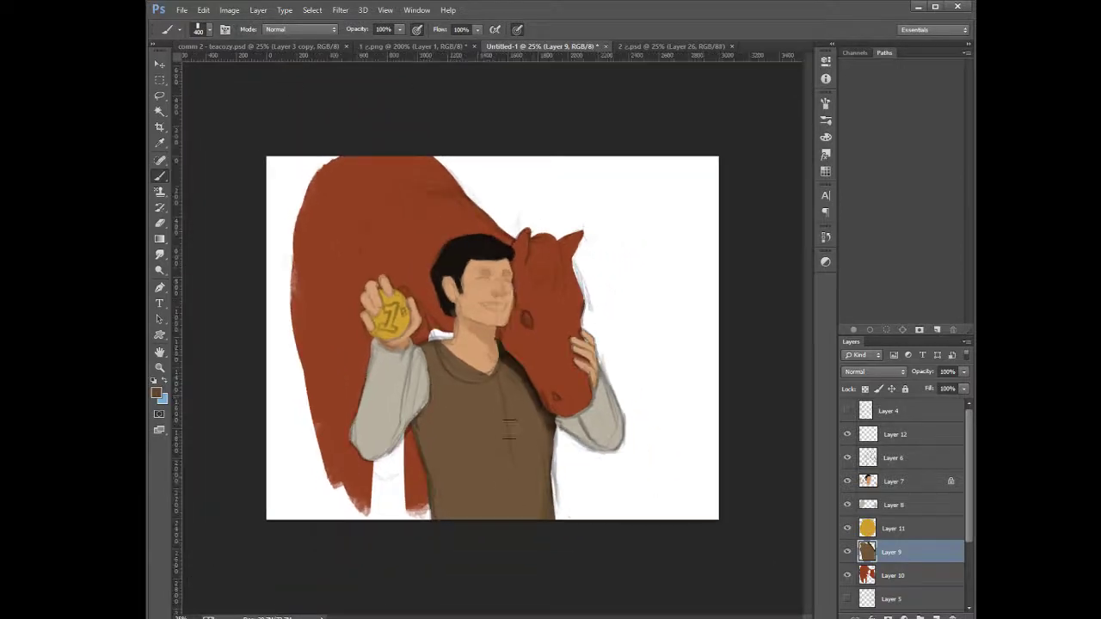
drag(428, 323, 443, 351)
key(ctrl+z)
key(space)
key(slash)
click(847, 554)
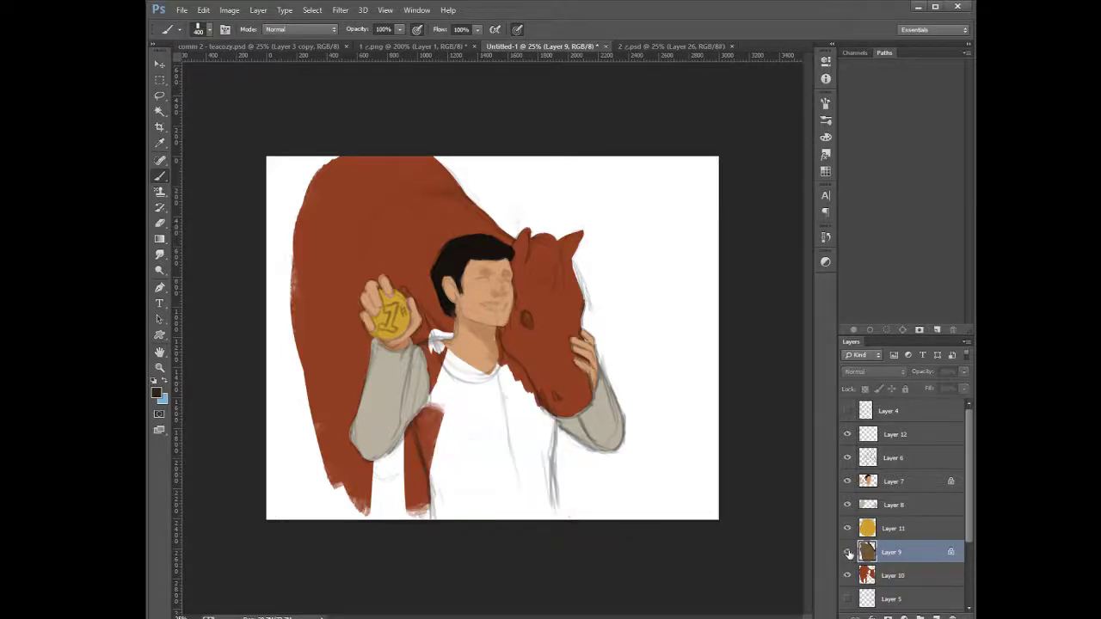
click(847, 552)
Add a new layer above Layer 12 and reduce the brush to 10 px for line work
click(877, 465)
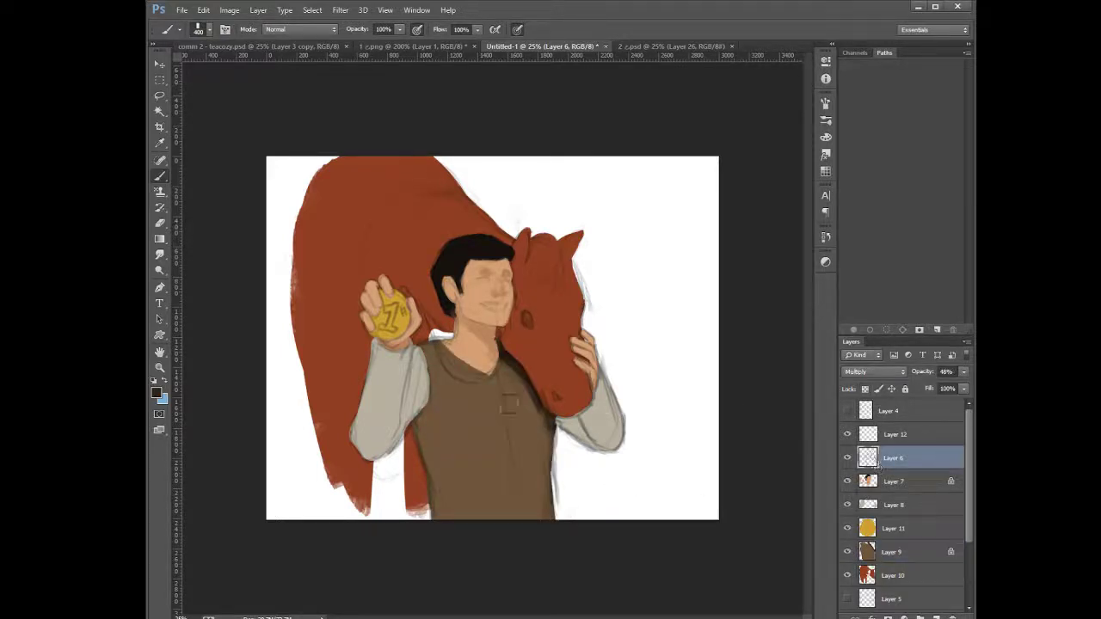
key(ctrl+plus)
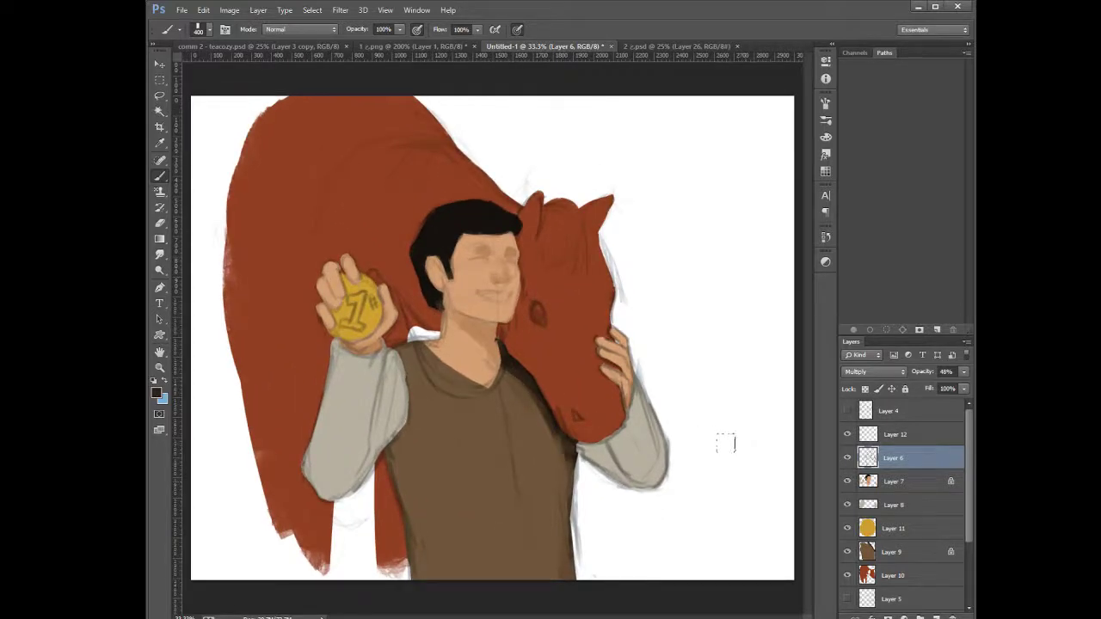
key(bracketleft)
key(bracketleft)
key(bracketleft)
key(bracketleft)
key(bracketleft)
key(bracketleft)
key(bracketleft)
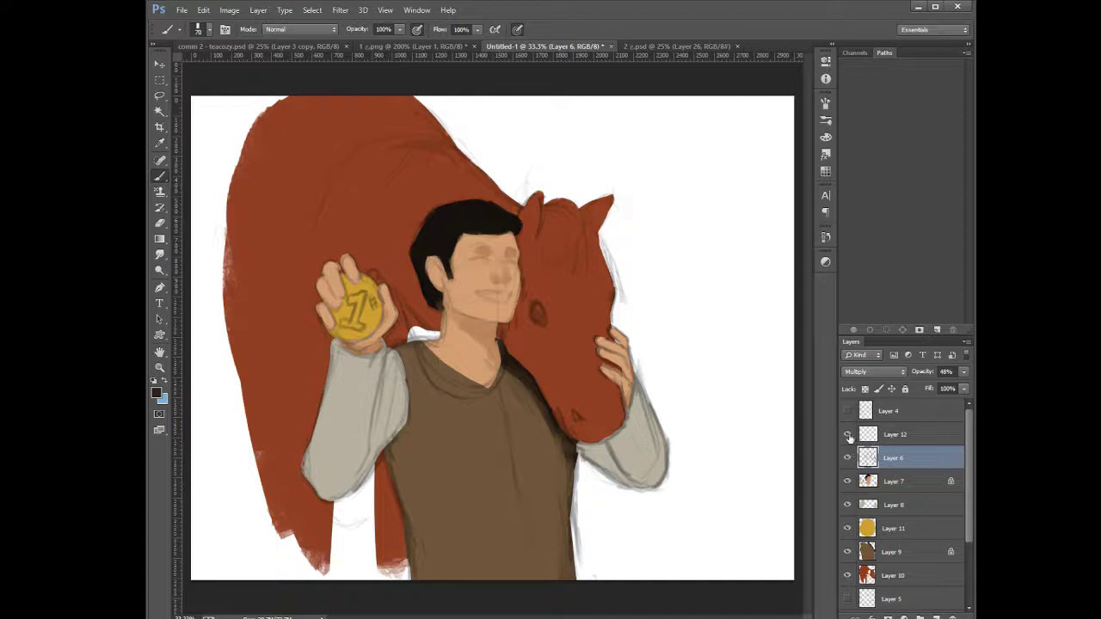
click(877, 437)
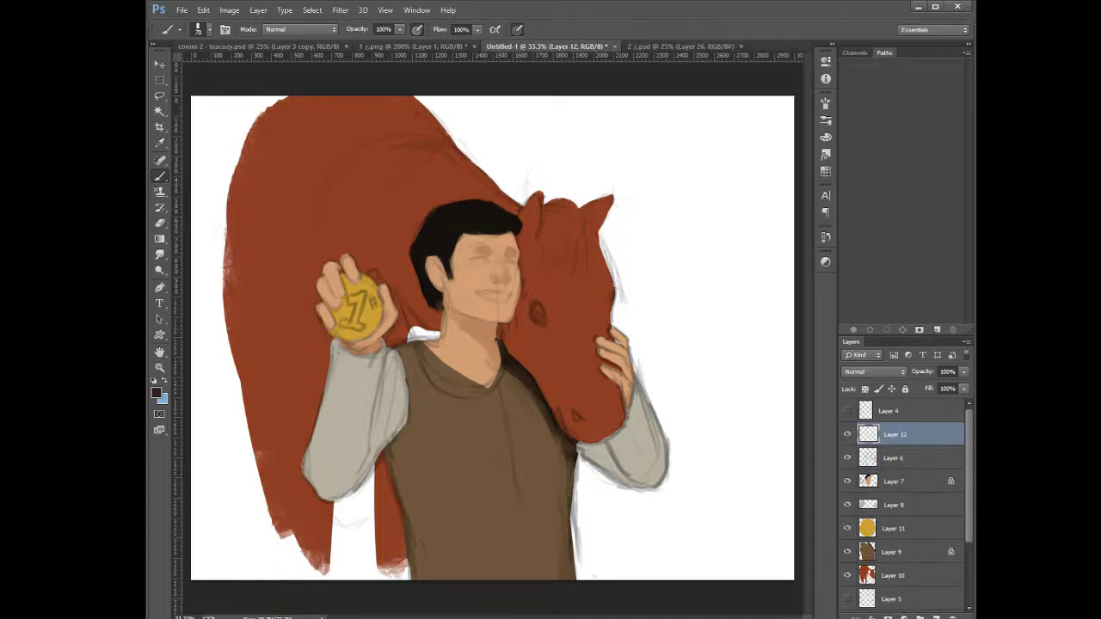
click(937, 617)
key(bracketleft)
key(bracketleft)
key(bracketleft)
key(bracketleft)
key(bracketleft)
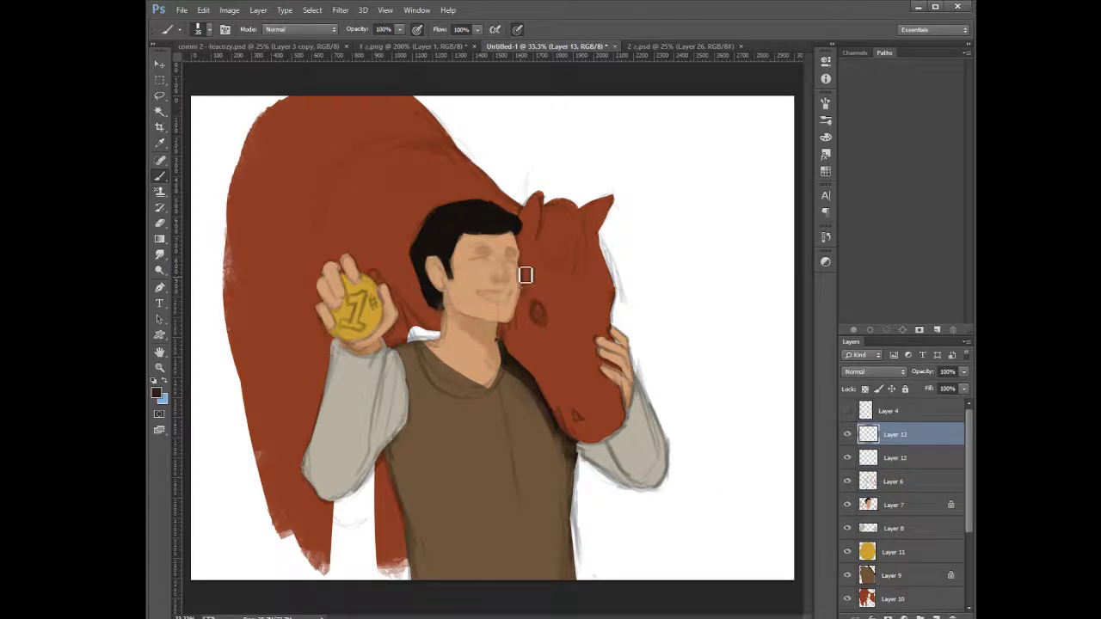
scroll(526, 280, up, 1)
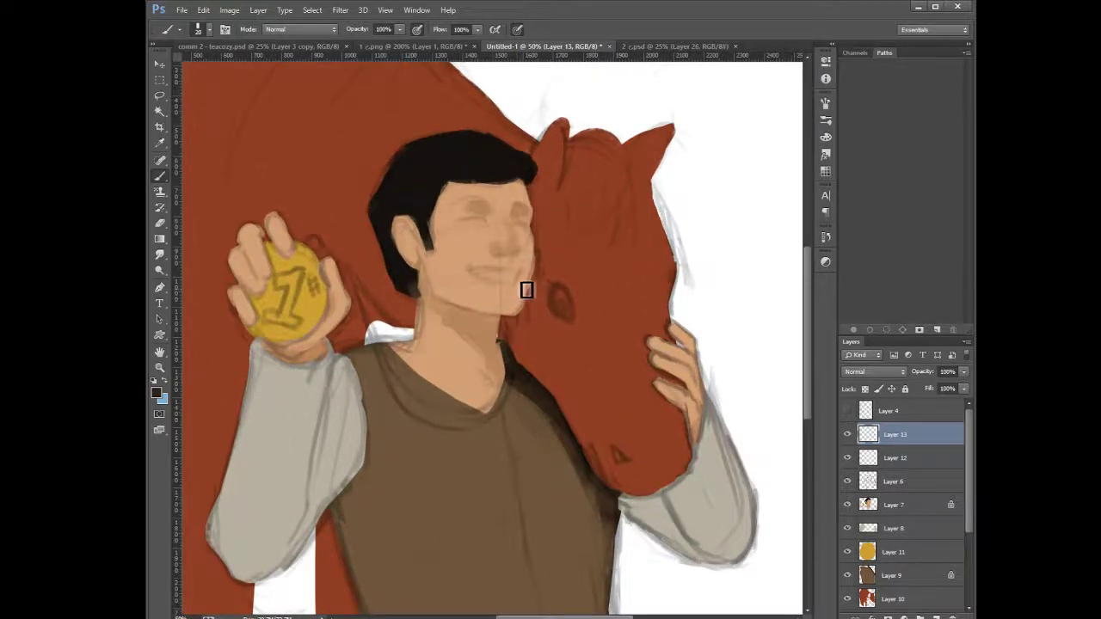
key(bracketleft)
Draw dark lines along the man's cheek and jaw, nose and eyebrows, and lighten the nose line with the Eraser
mouse_move(538, 233)
mouse_down()
mouse_move(536, 295)
mouse_move(524, 323)
mouse_move(503, 322)
mouse_up()
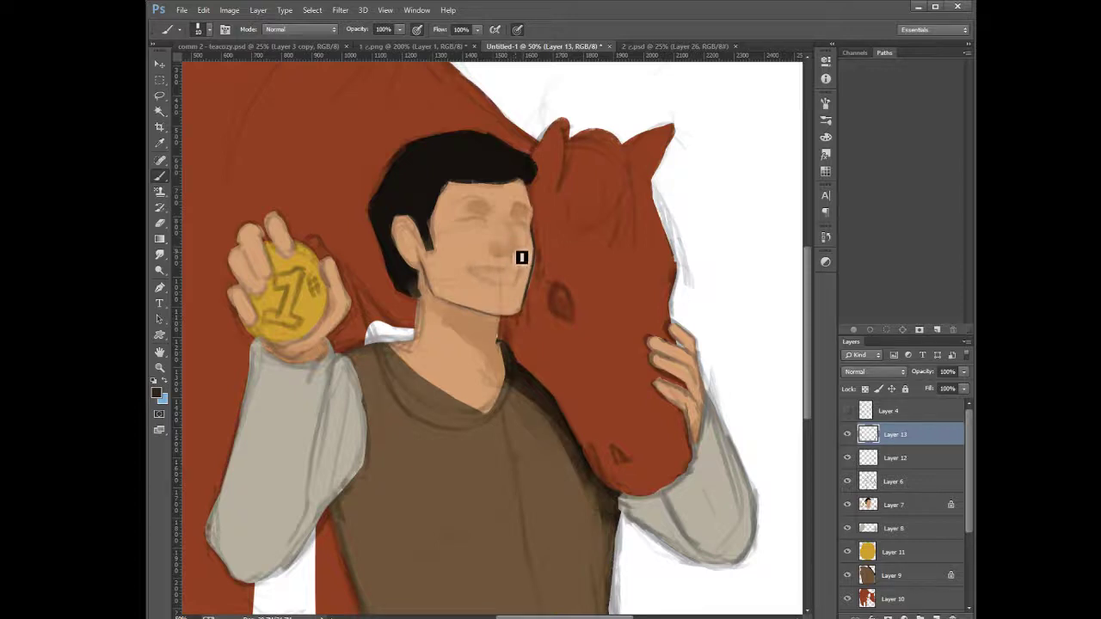
drag(517, 247, 504, 256)
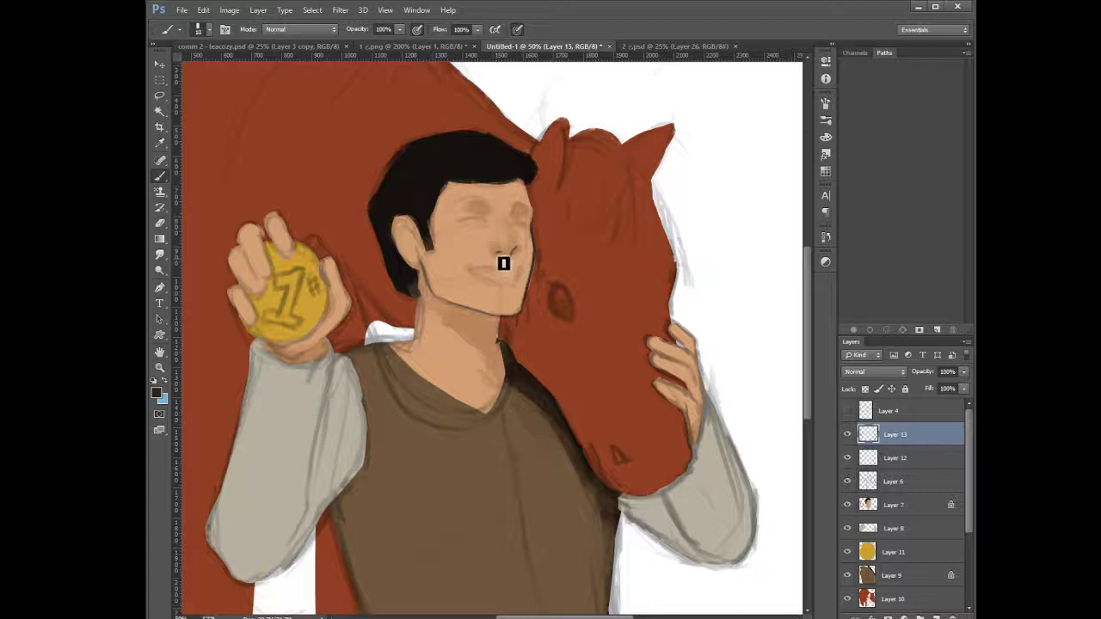
drag(503, 252, 499, 253)
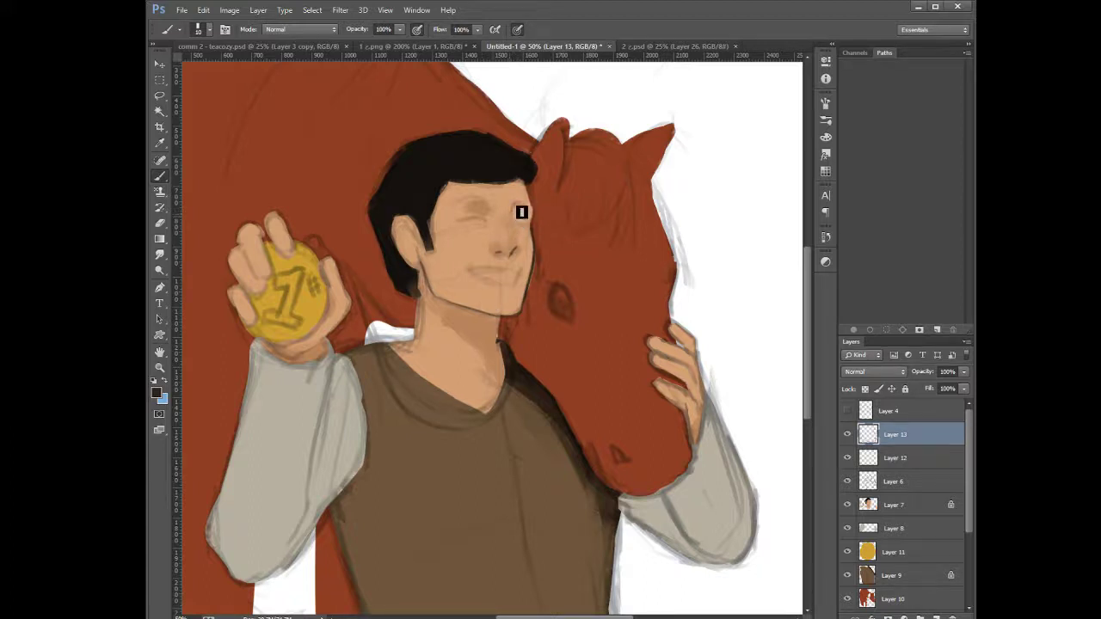
mouse_move(521, 212)
mouse_down()
mouse_move(525, 250)
mouse_move(516, 259)
mouse_up()
drag(521, 214, 536, 224)
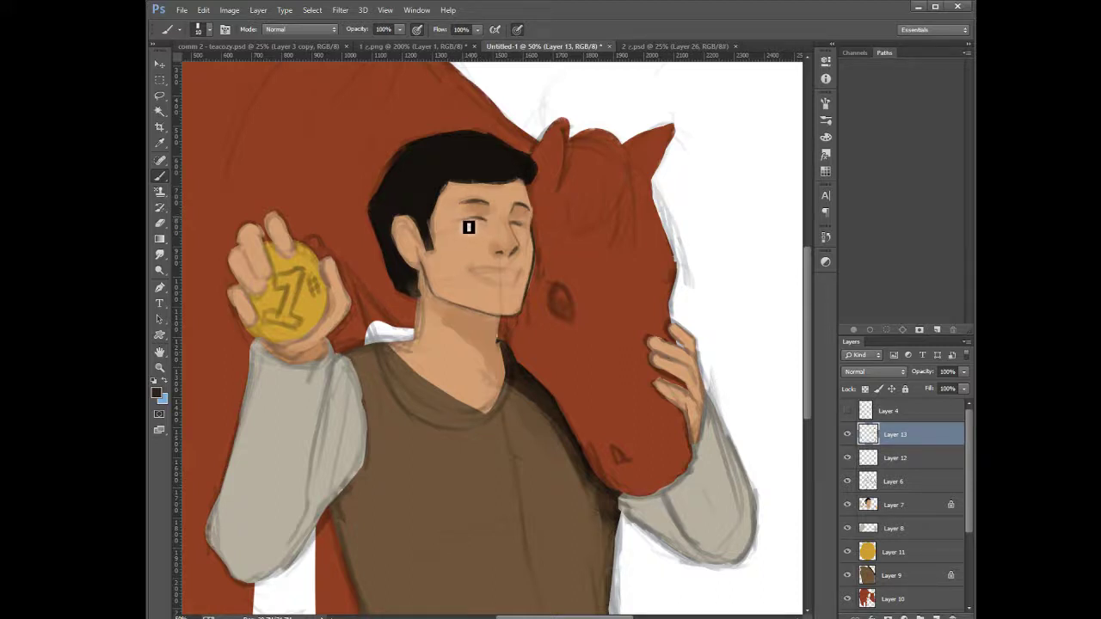
key(e)
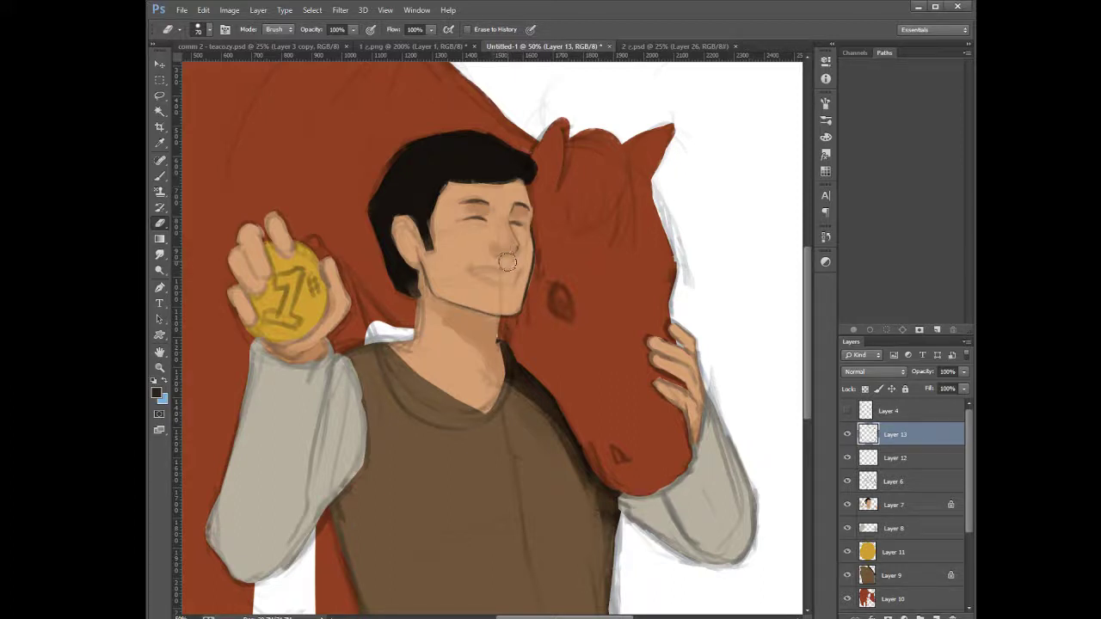
Line the man's open smile with the small dark brush, erasing and redrawing the lower lip line
key(b)
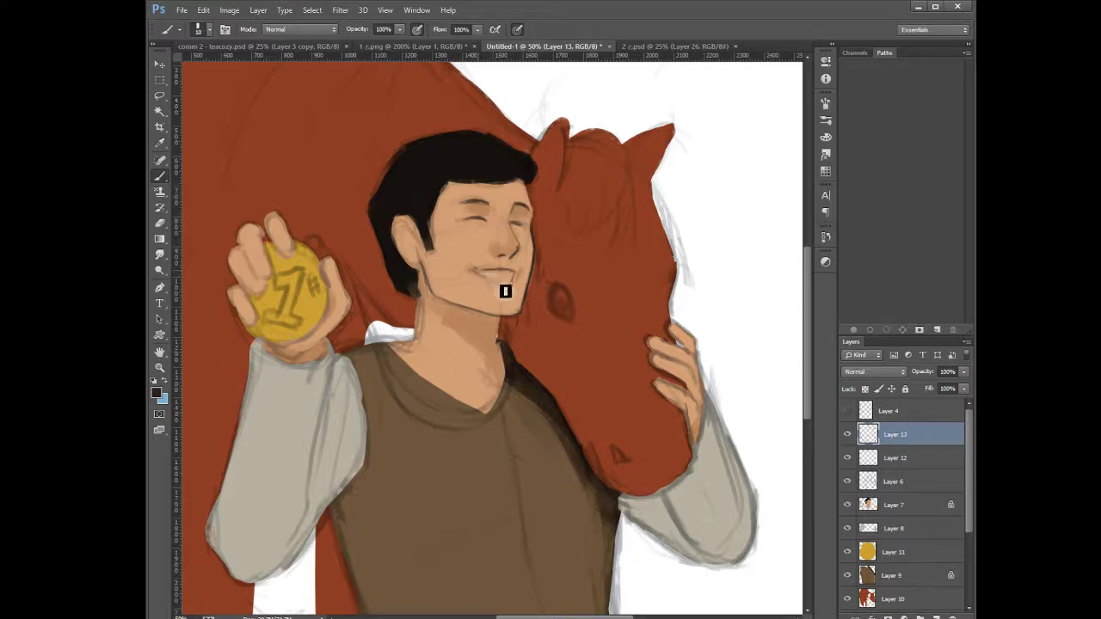
mouse_move(481, 277)
mouse_down()
mouse_move(513, 295)
mouse_move(484, 283)
mouse_move(512, 285)
mouse_move(499, 279)
mouse_up()
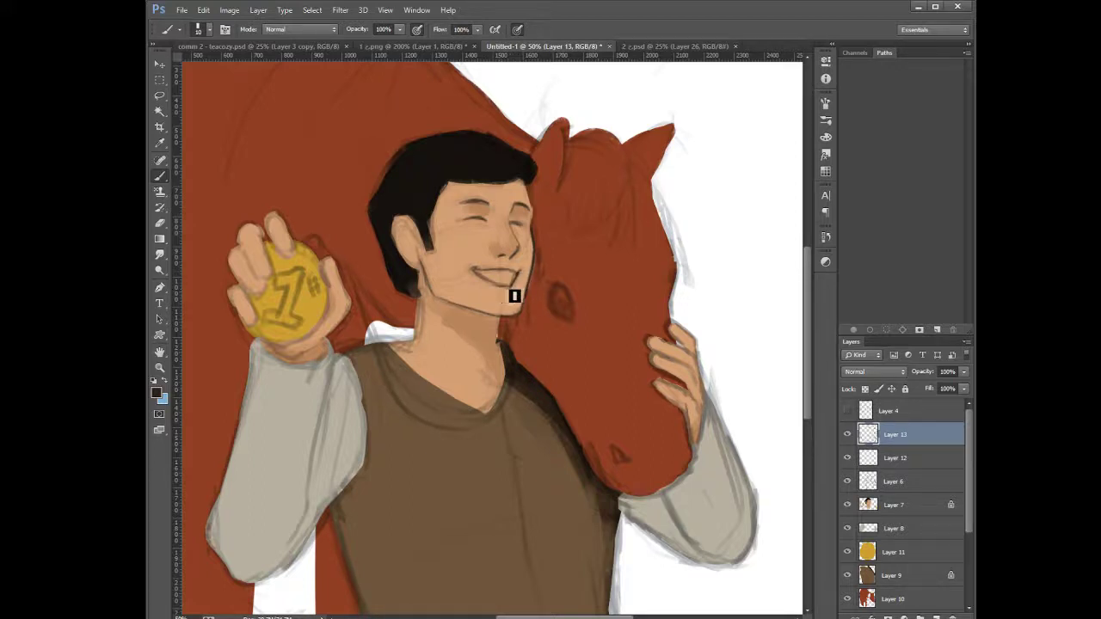
key(e)
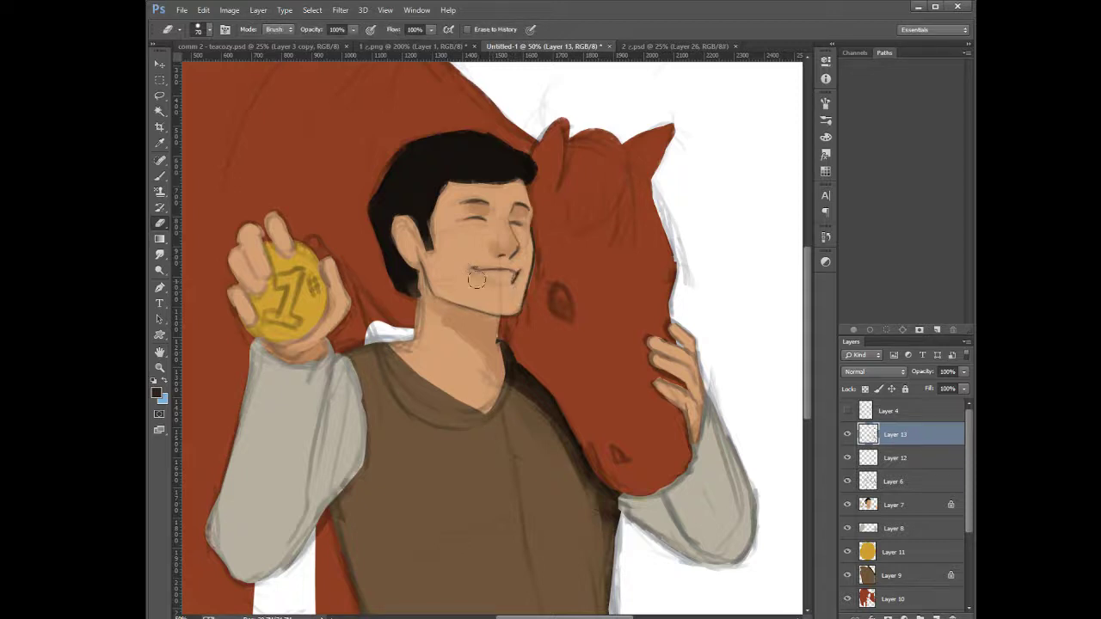
key(b)
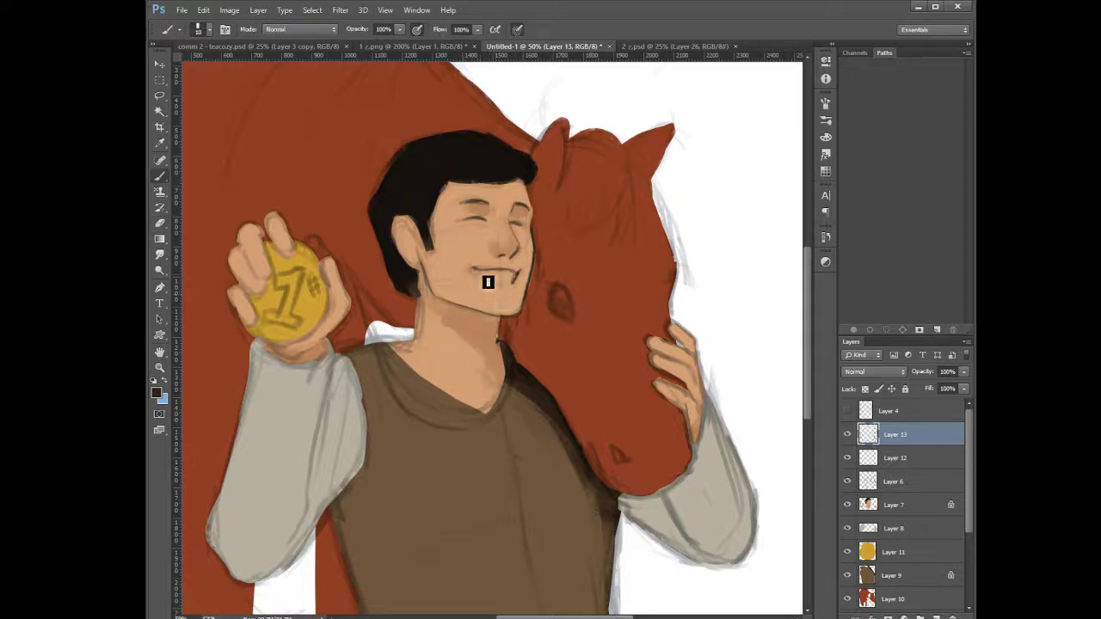
mouse_move(495, 289)
mouse_down()
mouse_move(521, 292)
mouse_move(521, 304)
mouse_move(504, 293)
mouse_up()
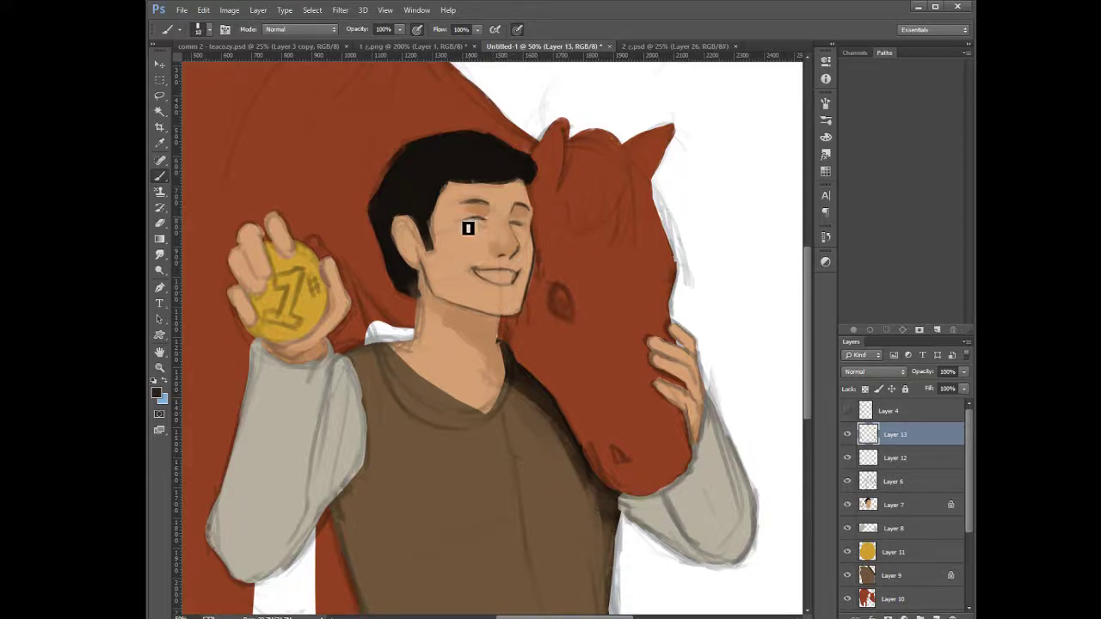
Line the man's closed eyes and darken his eyebrows, erasing stray marks beside the nose
drag(464, 220, 526, 224)
key(e)
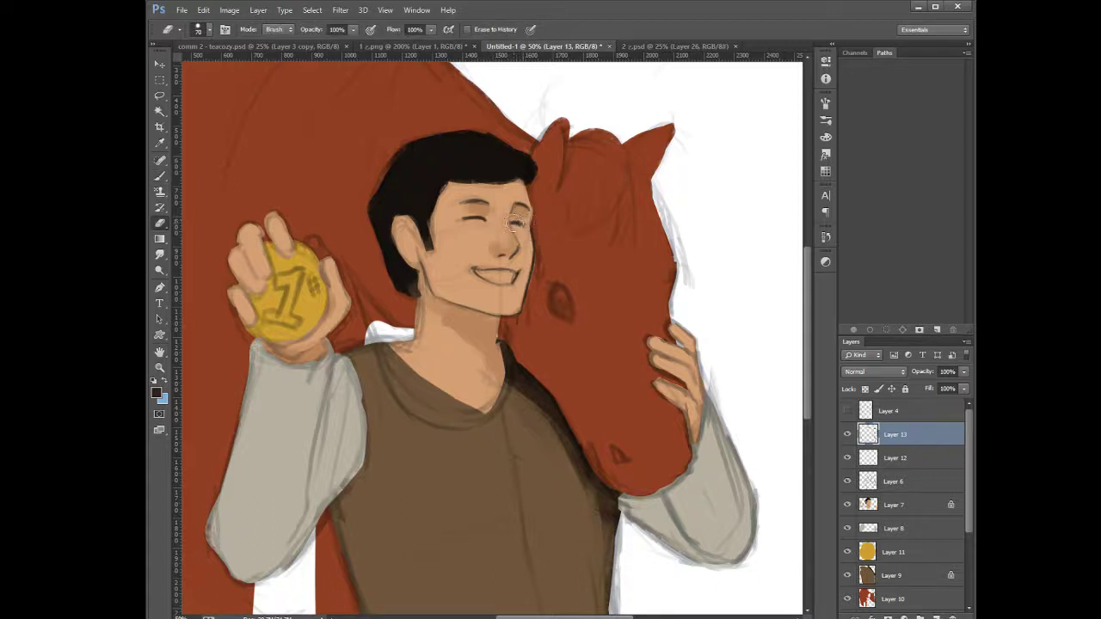
key(b)
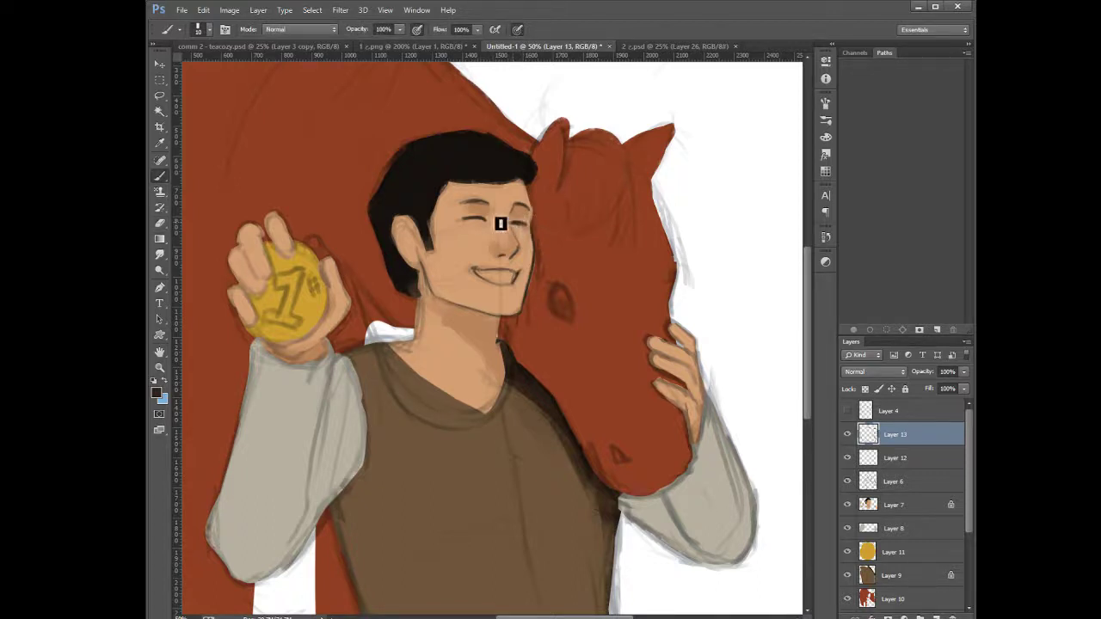
drag(483, 223, 473, 225)
drag(463, 220, 480, 220)
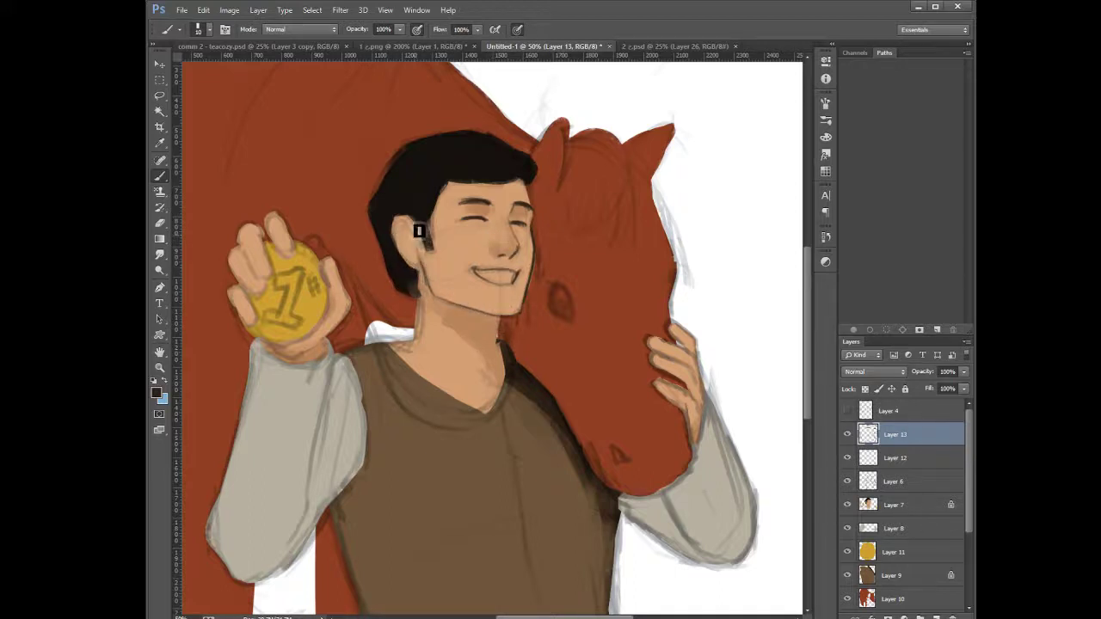
Line the man's ear, the side of his neck and the V-shaped neckline of his top
mouse_move(418, 227)
mouse_down()
mouse_move(422, 239)
mouse_move(416, 227)
mouse_up()
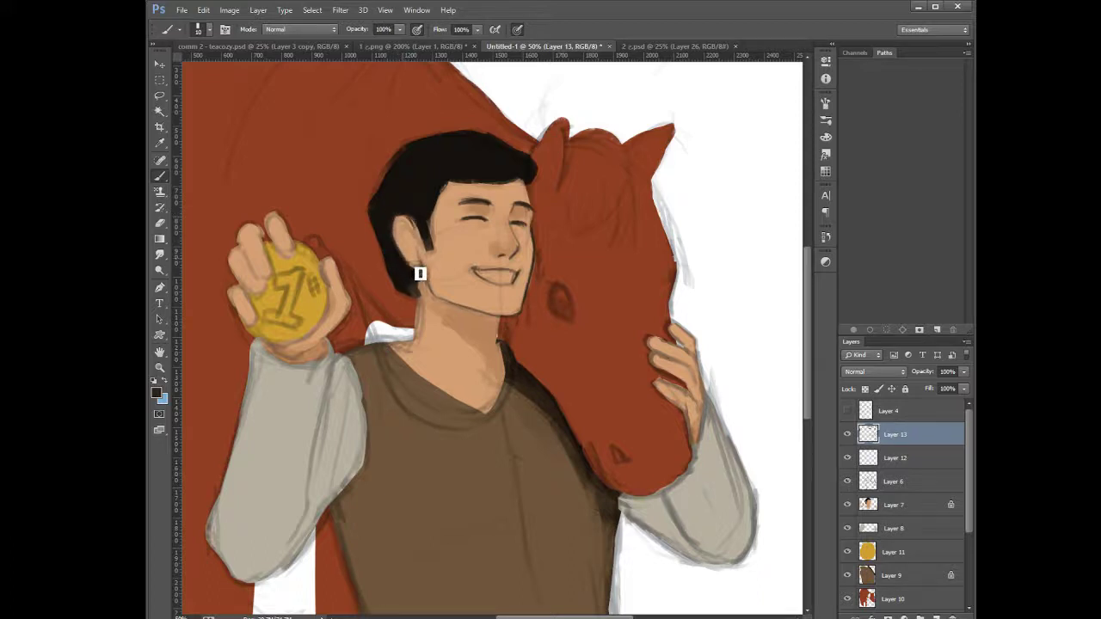
drag(424, 271, 423, 281)
drag(396, 347, 496, 422)
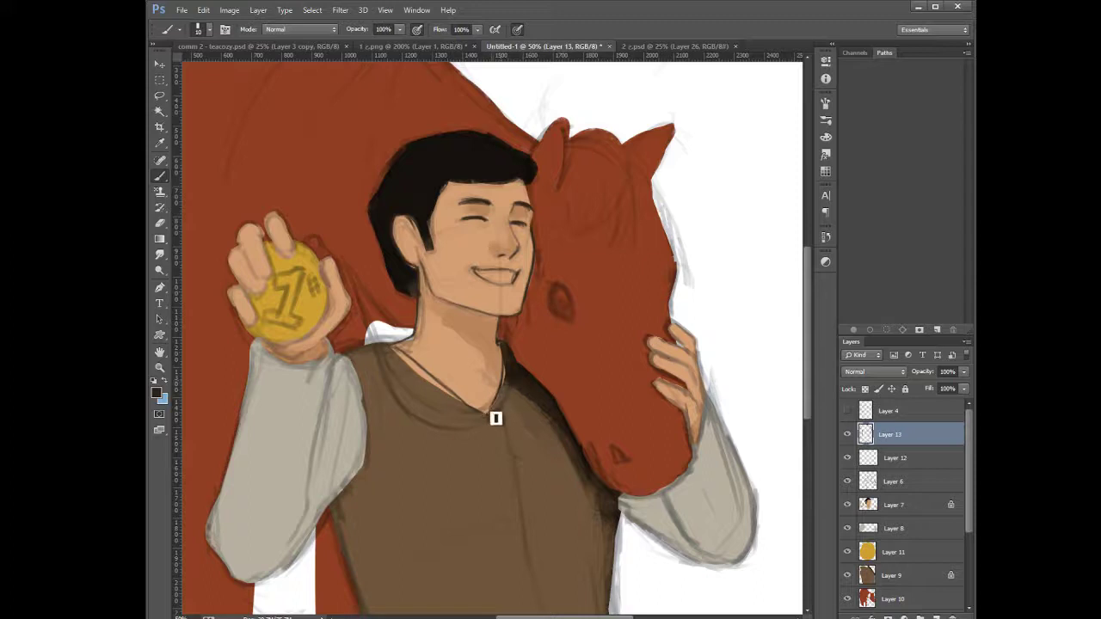
drag(495, 419, 506, 352)
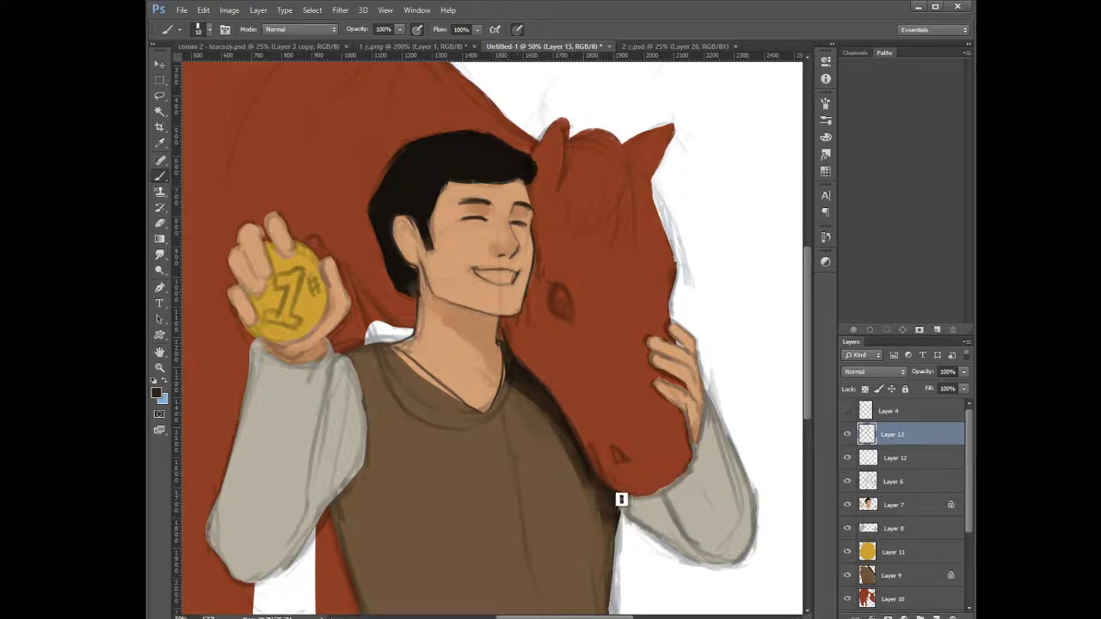
Line the horse's muzzle, nostril, eye and ears with the same dark brush
drag(632, 503, 670, 496)
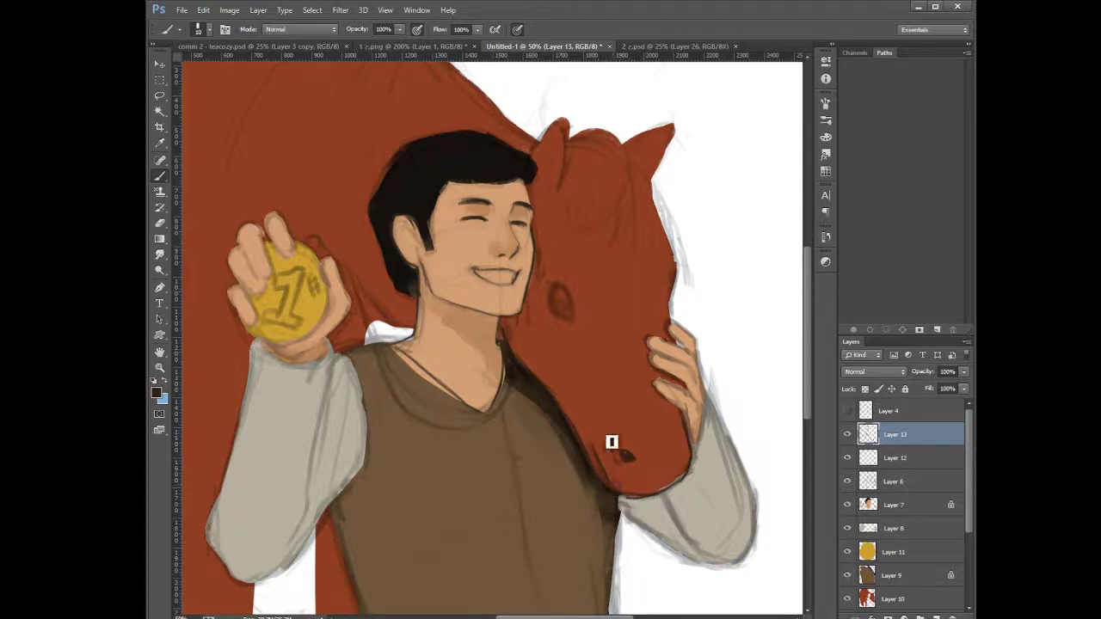
mouse_move(563, 295)
mouse_down()
mouse_move(560, 314)
mouse_move(577, 326)
mouse_move(569, 302)
mouse_move(578, 324)
mouse_up()
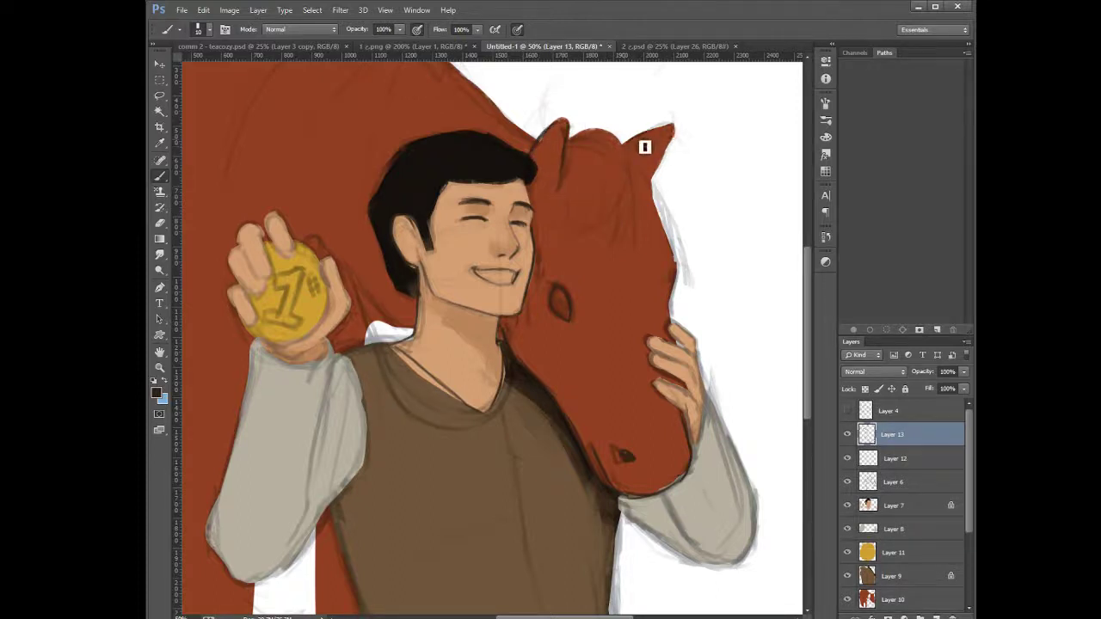
drag(644, 145, 674, 126)
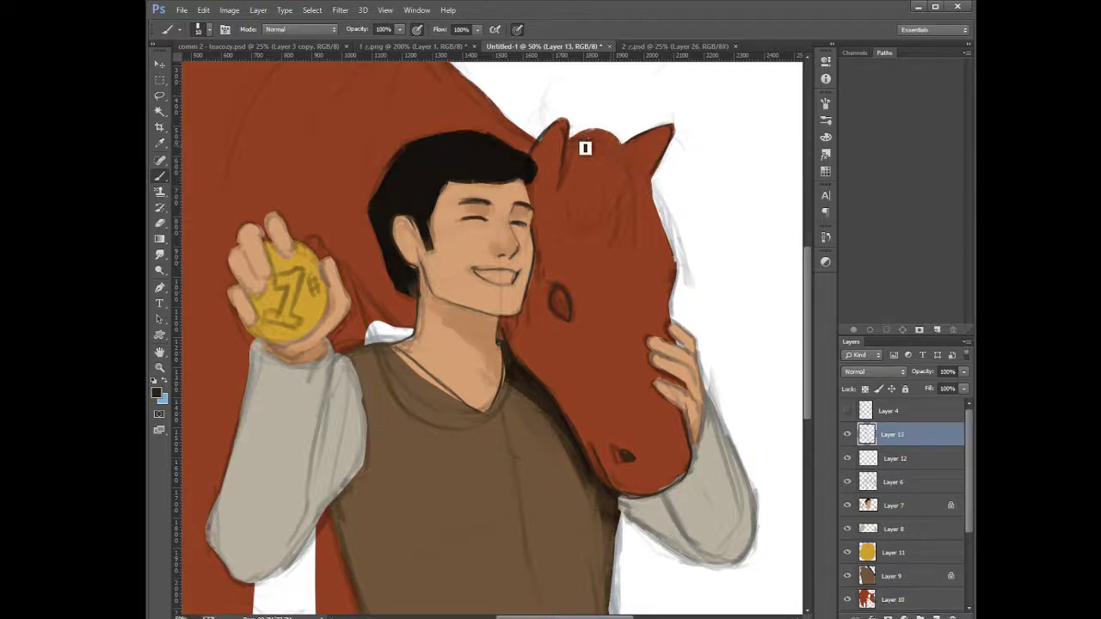
Draw the strands of the horse's forelock and line the front edge of its face with the small dark brush
mouse_move(573, 138)
mouse_down()
mouse_move(622, 143)
mouse_move(642, 197)
mouse_move(614, 265)
mouse_move(645, 189)
mouse_move(632, 252)
mouse_move(614, 255)
mouse_move(625, 231)
mouse_move(591, 203)
mouse_move(577, 231)
mouse_move(593, 216)
mouse_move(601, 247)
mouse_up()
mouse_move(639, 168)
mouse_down()
mouse_move(643, 200)
mouse_move(659, 234)
mouse_move(632, 260)
mouse_move(646, 233)
mouse_move(611, 277)
mouse_move(657, 232)
mouse_move(660, 240)
mouse_move(619, 270)
mouse_move(623, 249)
mouse_move(588, 270)
mouse_move(600, 218)
mouse_move(658, 234)
mouse_move(662, 208)
mouse_move(684, 268)
mouse_move(664, 221)
mouse_move(675, 313)
mouse_up()
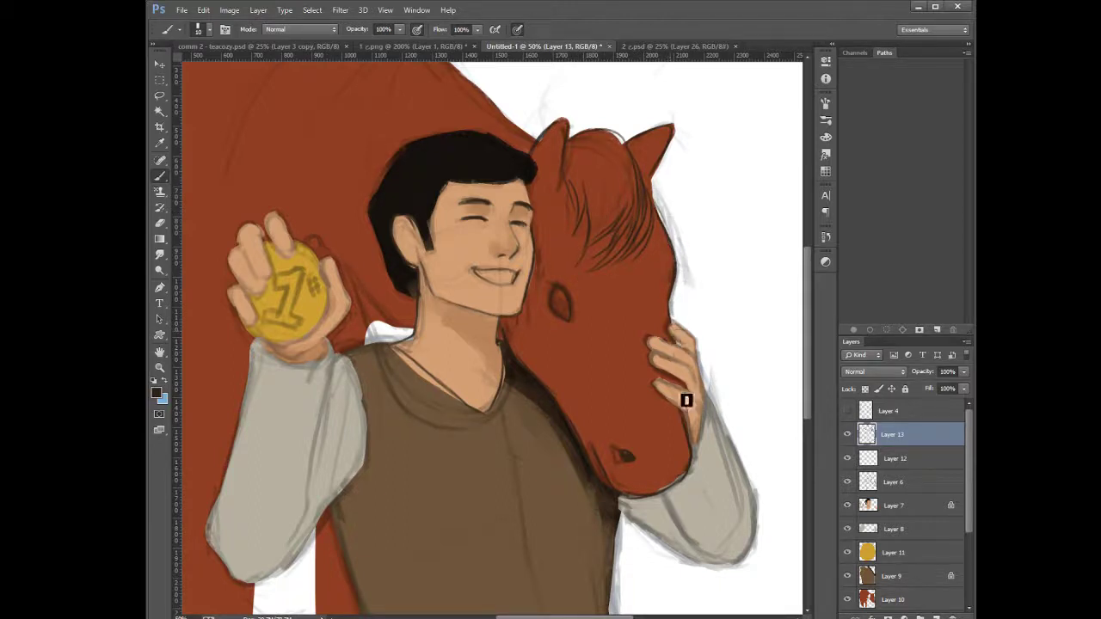
Line the fingers resting on the horse's muzzle and the sleeve of the hugging arm, including the fold at its elbow
scroll(684, 317, down, 1)
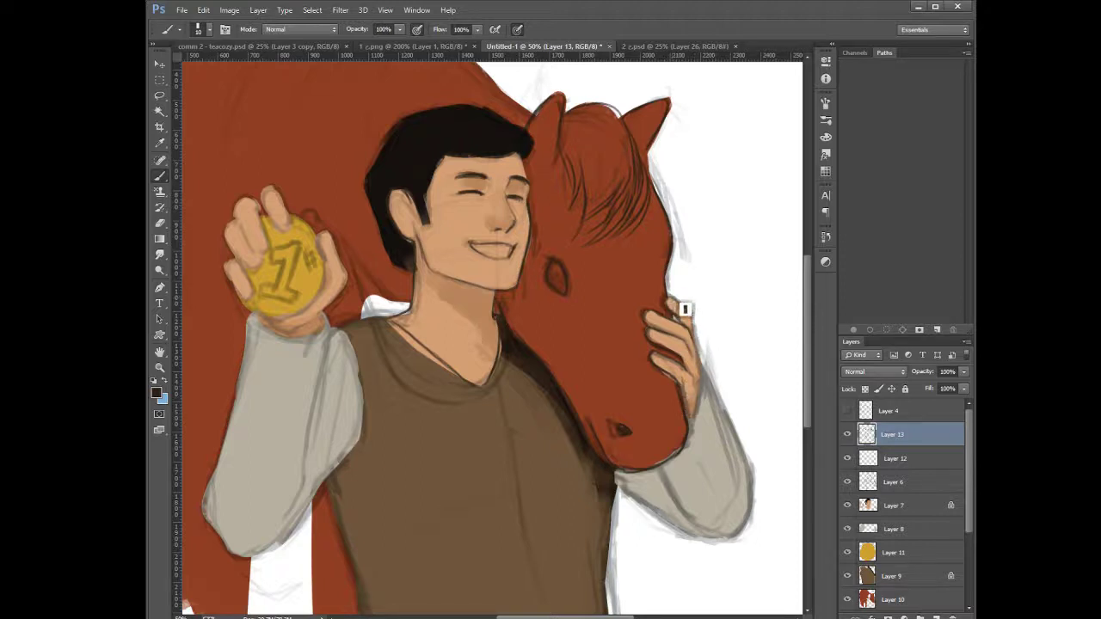
drag(700, 322, 710, 381)
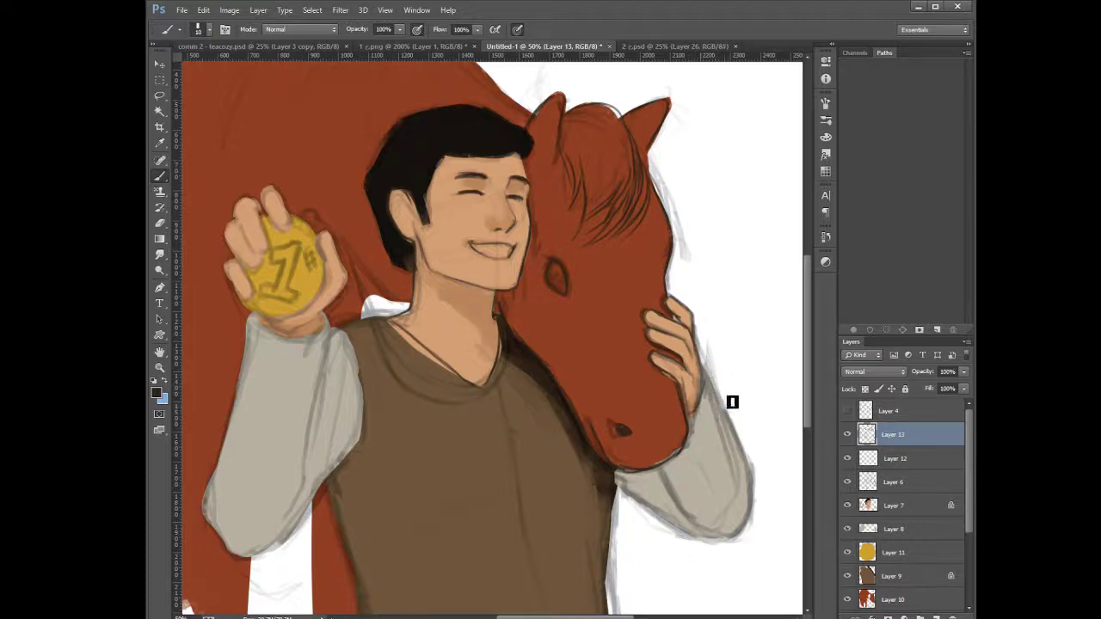
mouse_move(707, 372)
mouse_down()
mouse_move(761, 487)
mouse_move(752, 460)
mouse_move(755, 512)
mouse_move(761, 496)
mouse_move(748, 521)
mouse_up()
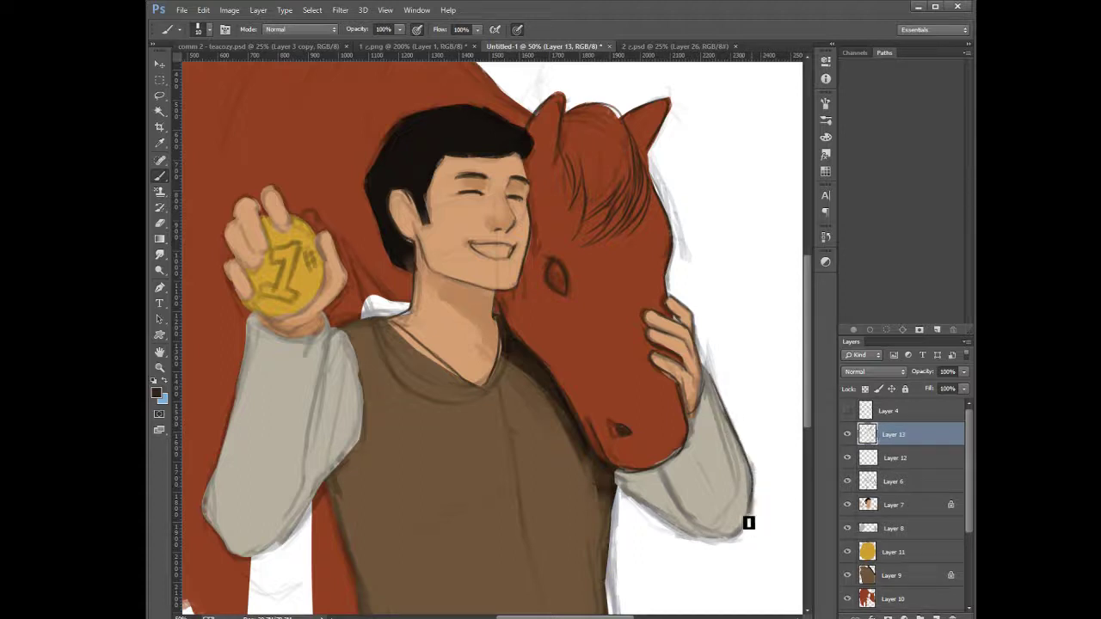
mouse_move(667, 472)
mouse_down()
mouse_move(692, 522)
mouse_move(720, 526)
mouse_move(761, 501)
mouse_move(737, 538)
mouse_up()
mouse_move(622, 494)
mouse_down()
mouse_move(692, 537)
mouse_move(745, 542)
mouse_move(635, 494)
mouse_up()
Line the centre seam of the brown vest down from the V-neck, erasing the first attempt and redrawing it
scroll(635, 494, down, 5)
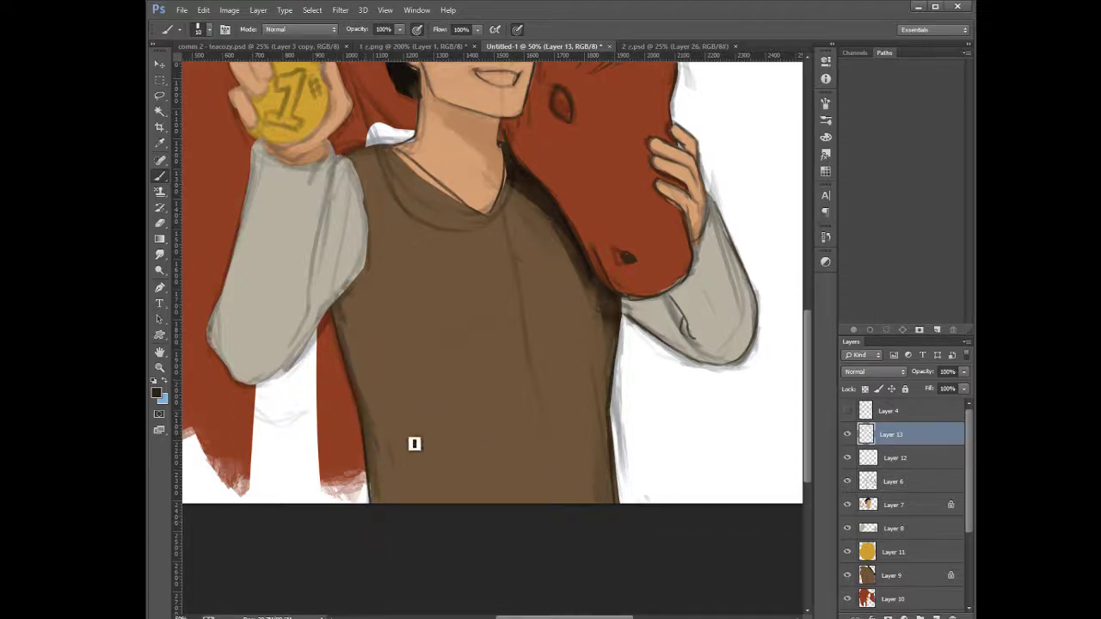
drag(498, 215, 530, 495)
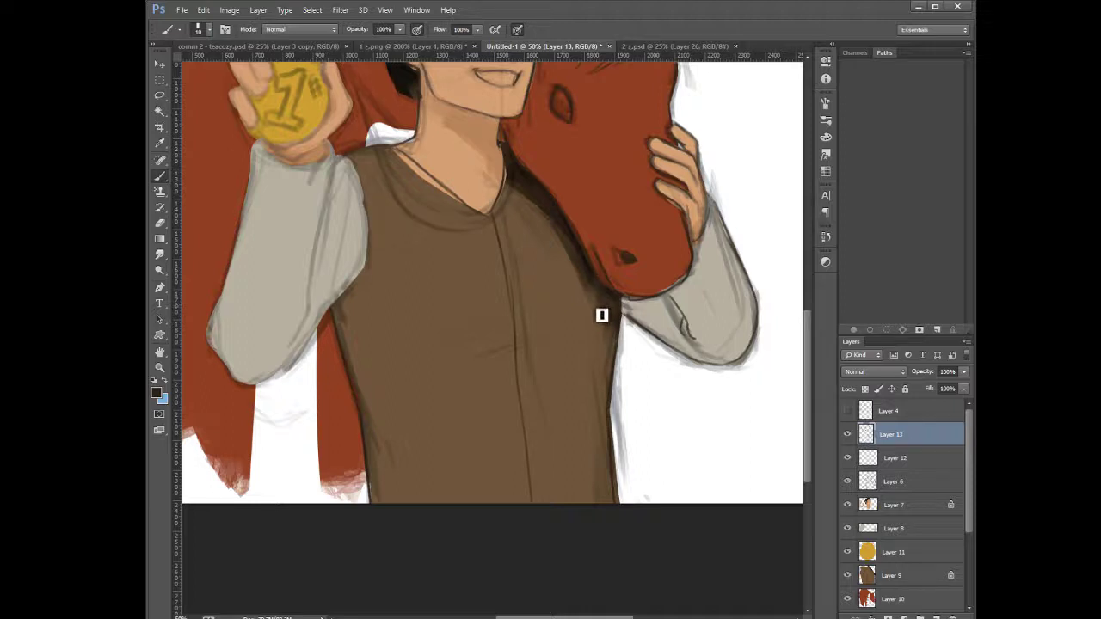
drag(599, 319, 599, 307)
scroll(808, 439, up, 2)
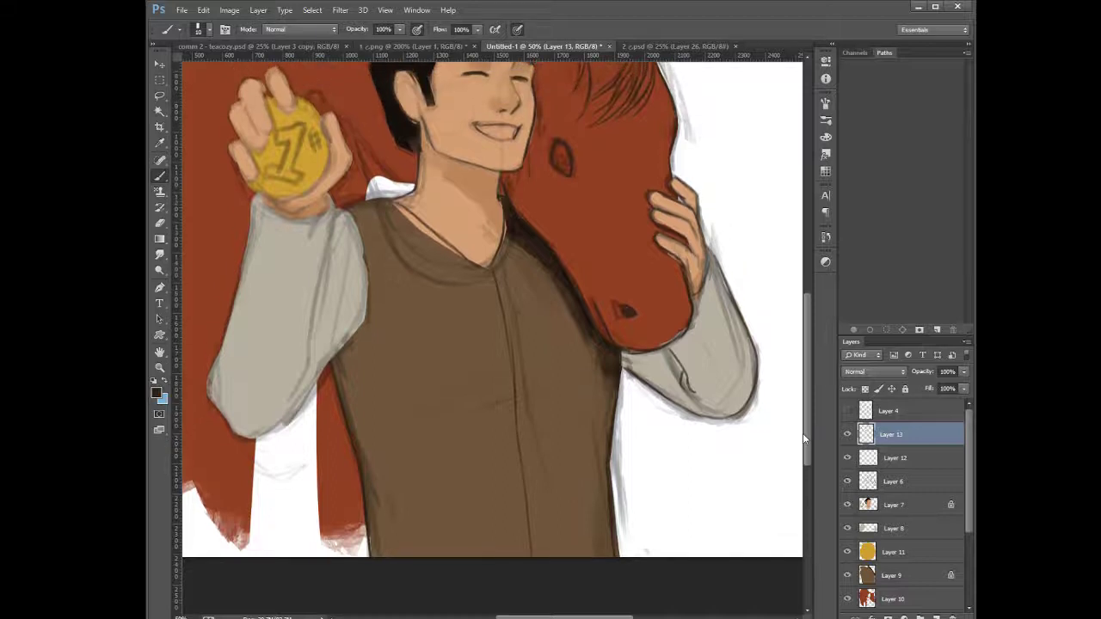
key(e)
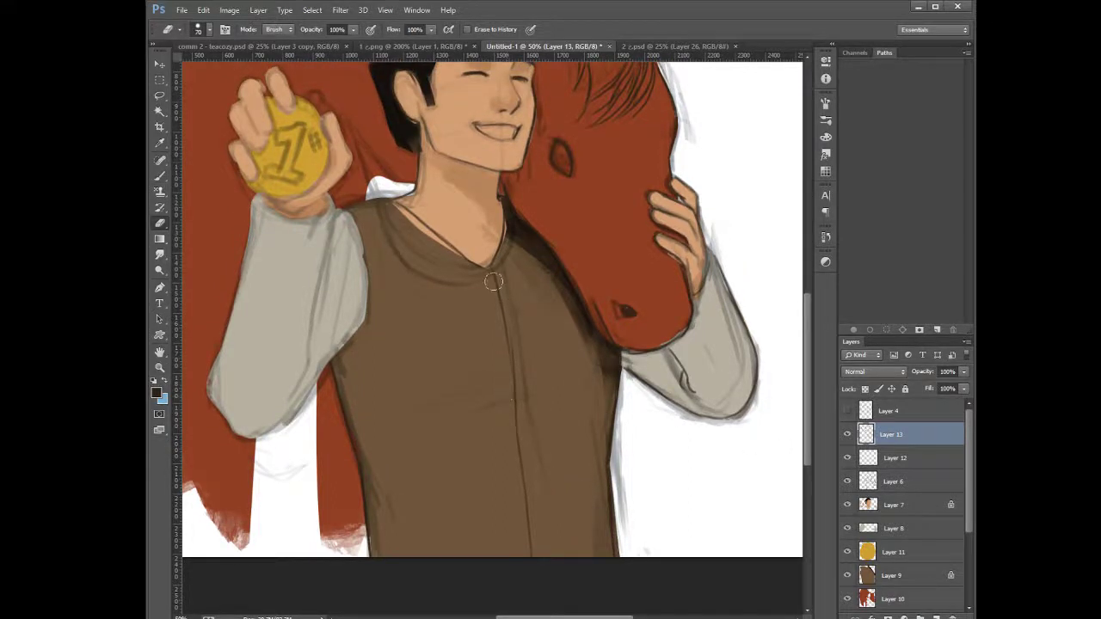
drag(501, 296, 508, 347)
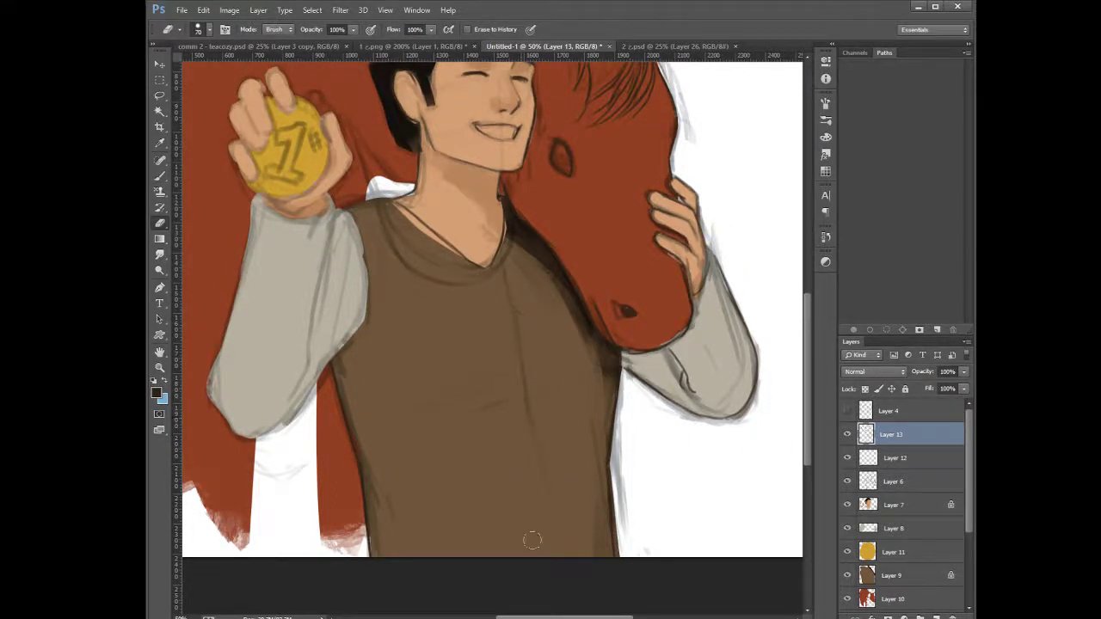
key(b)
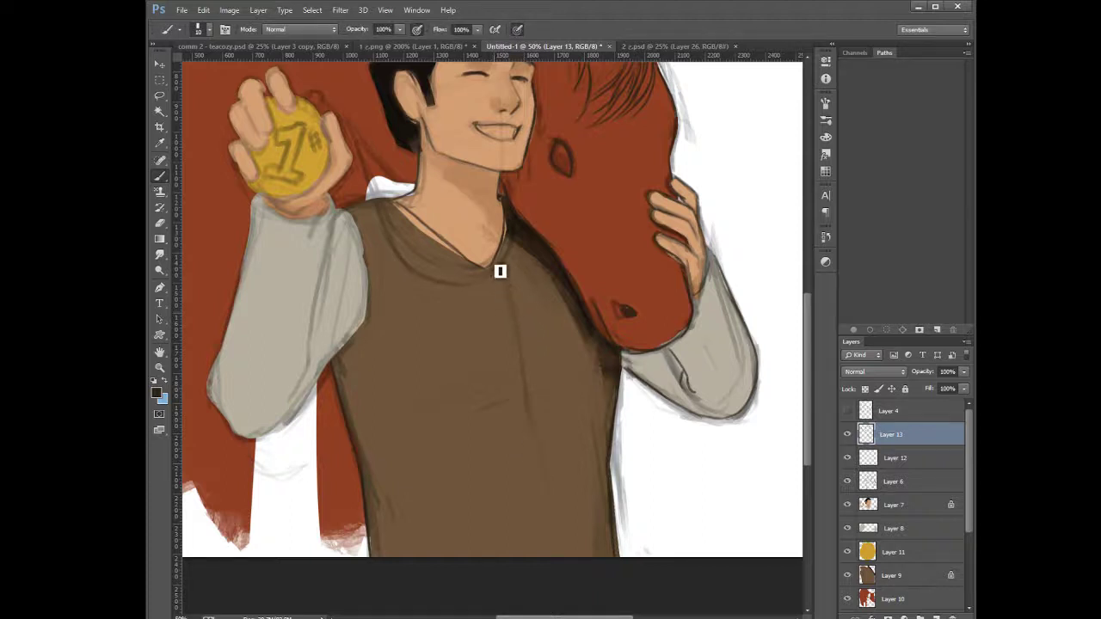
mouse_move(507, 283)
mouse_down()
mouse_move(529, 393)
mouse_move(518, 327)
mouse_move(525, 357)
mouse_move(520, 441)
mouse_up()
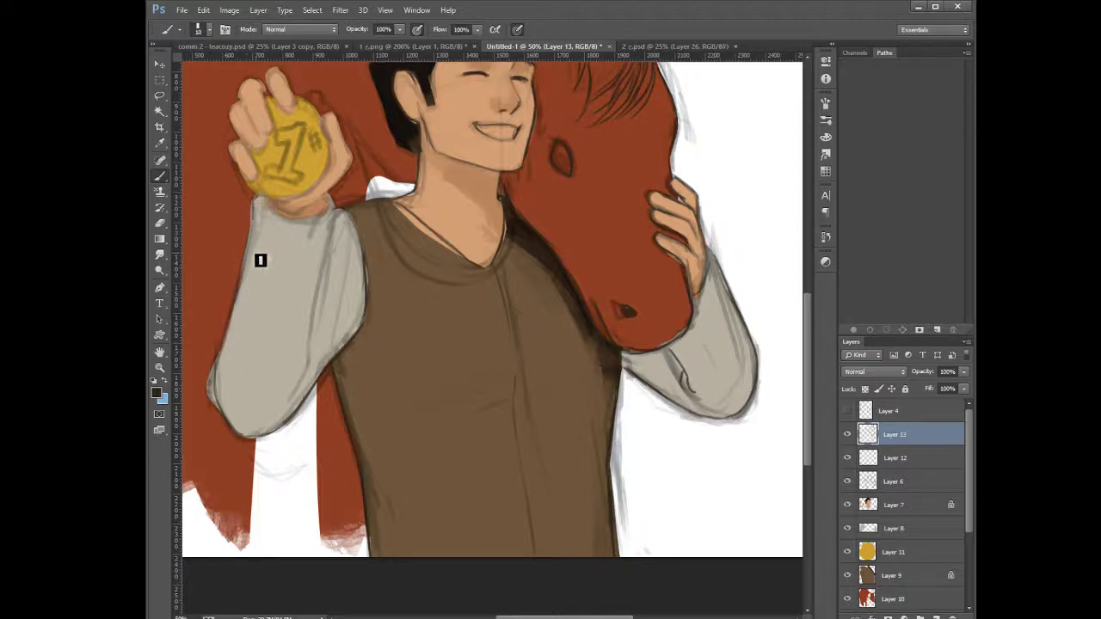
Line the cuff and the long inner fold of the raised arm's sleeve
drag(273, 223, 330, 219)
mouse_move(339, 217)
mouse_down()
mouse_move(314, 320)
mouse_move(319, 306)
mouse_move(312, 390)
mouse_up()
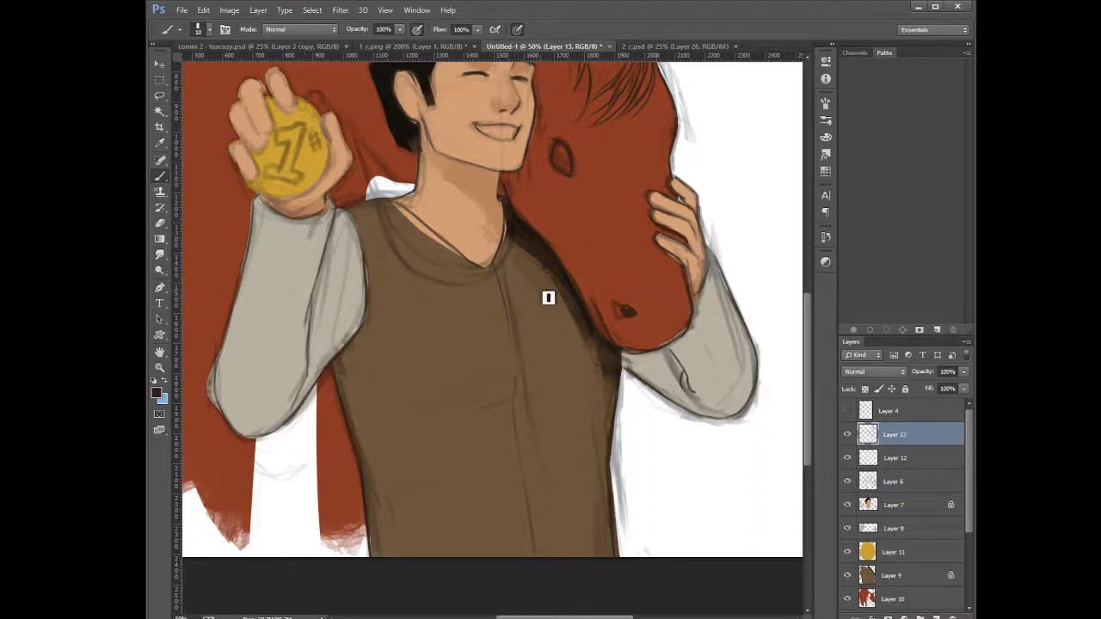
On Layer 7, lasso the fingers holding the medal, nudge them slightly down with Free Transform, and deselect
drag(497, 292, 572, 395)
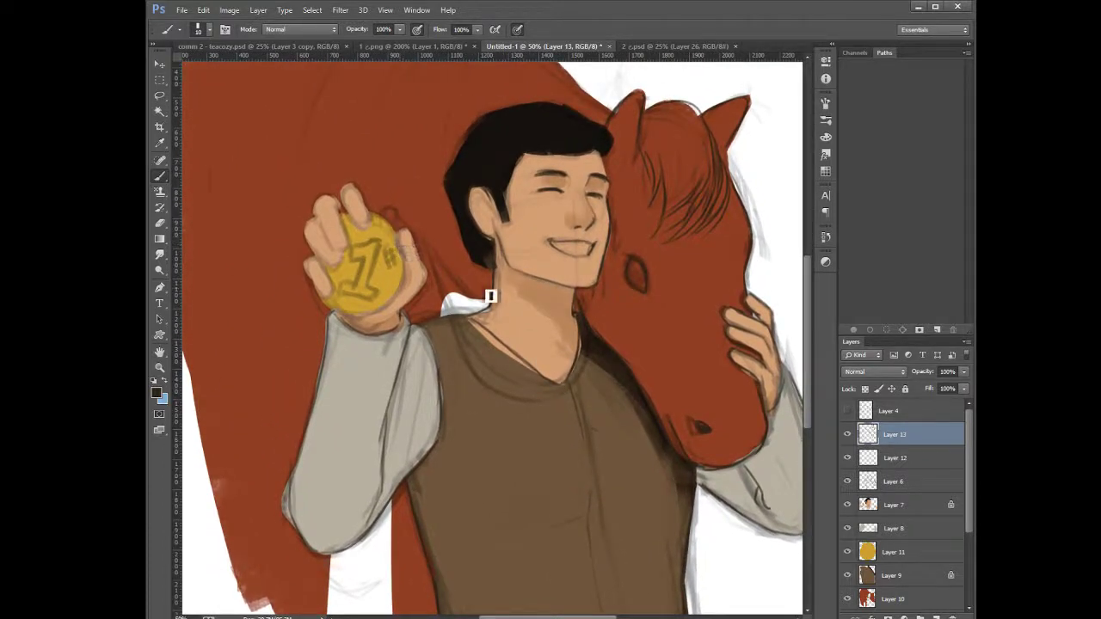
click(887, 505)
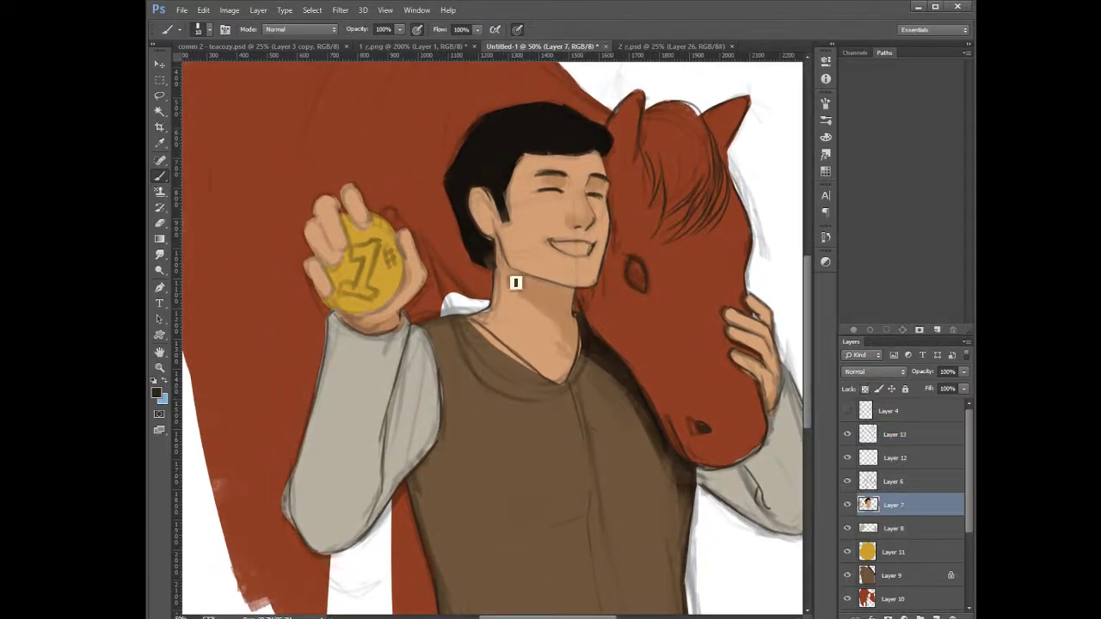
click(159, 79)
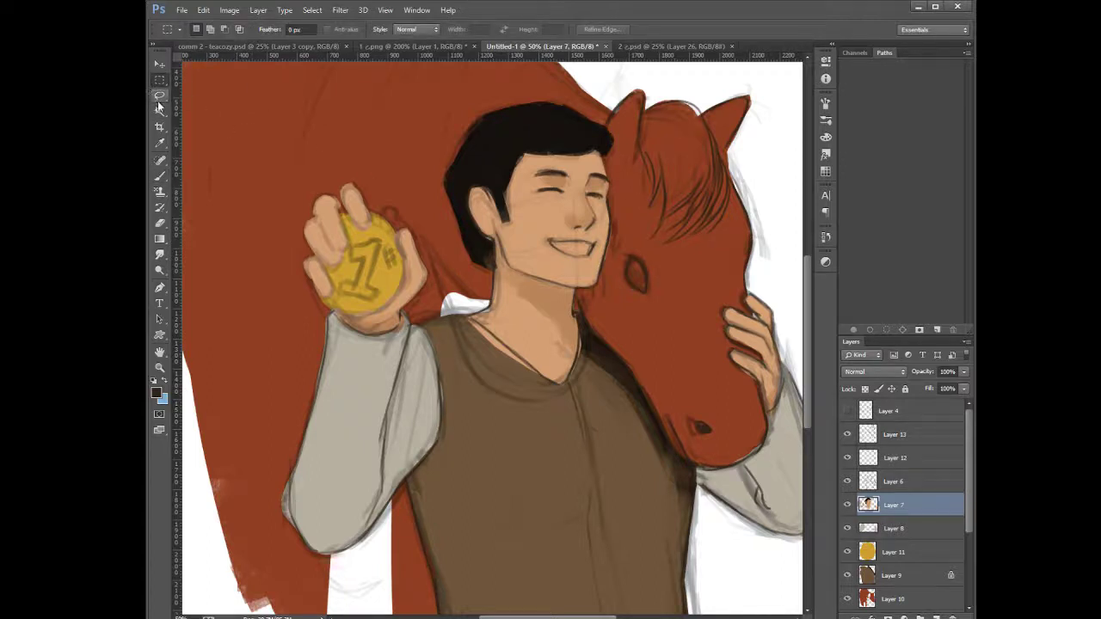
click(160, 96)
drag(277, 208, 387, 211)
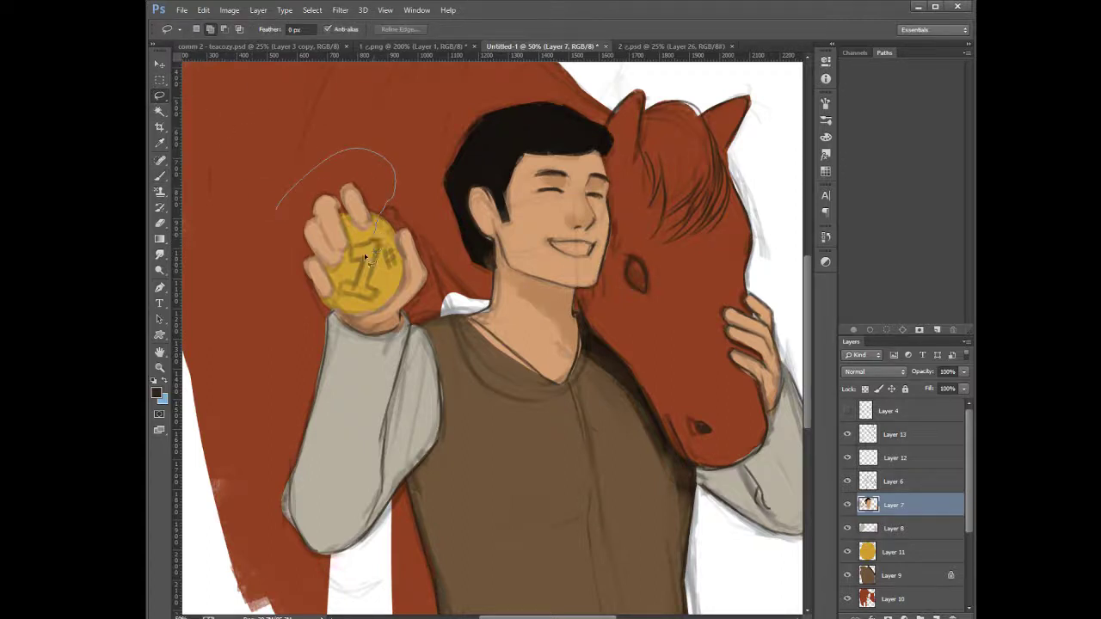
drag(278, 291, 277, 292)
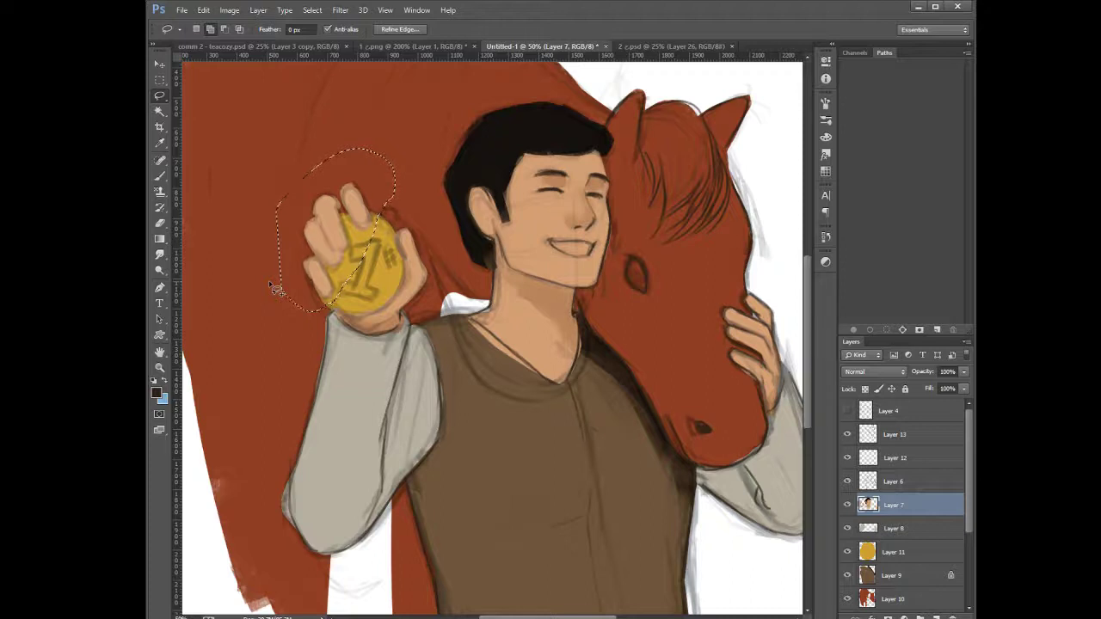
key(ctrl+t)
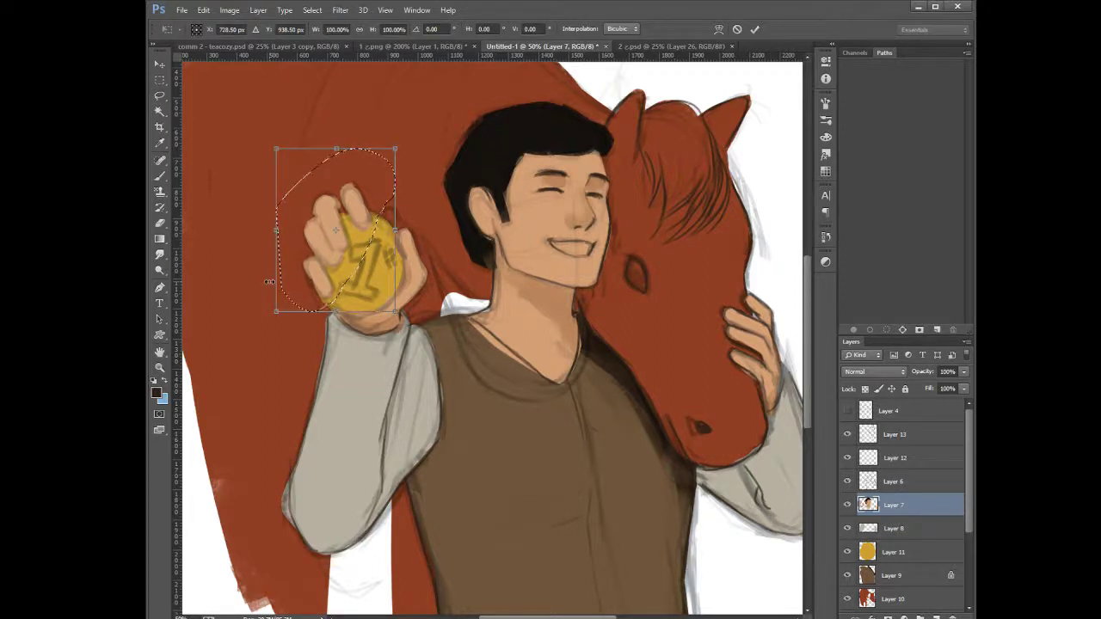
key(Right)
key(Right)
key(Right)
key(Down)
key(Down)
key(Down)
key(Down)
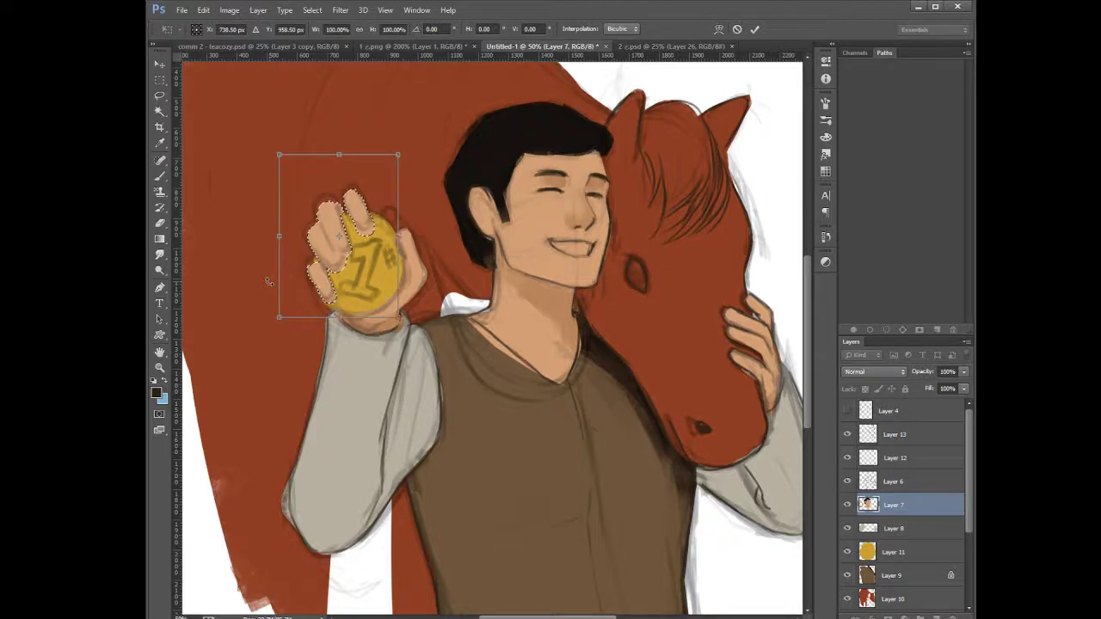
key(Down)
key(Left)
key(Left)
key(Left)
key(Left)
key(Left)
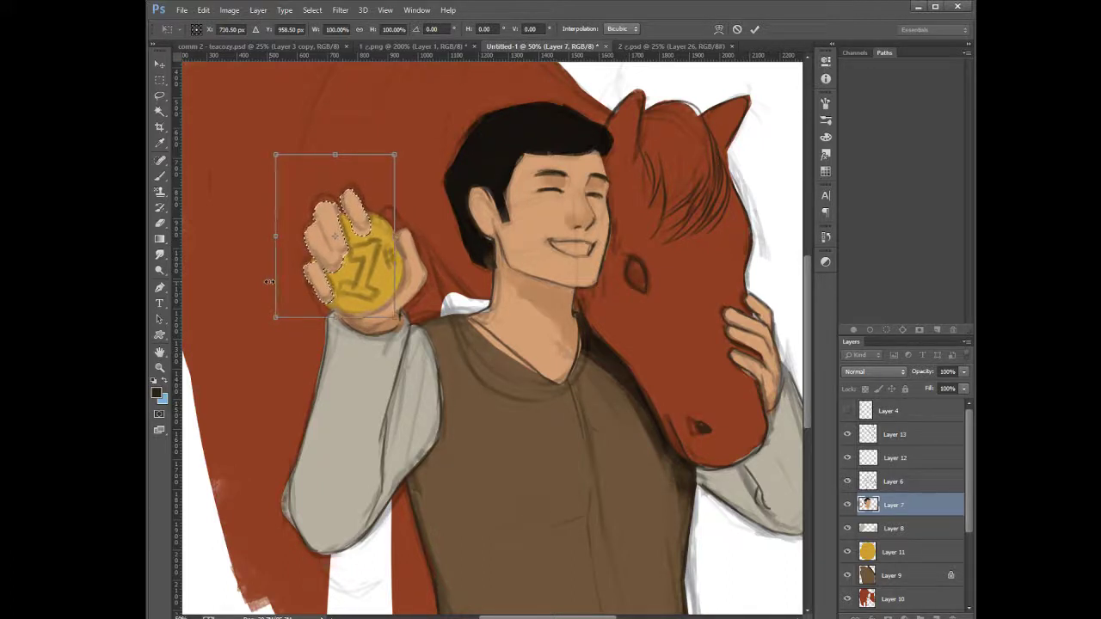
key(Down)
key(Down)
key(Return)
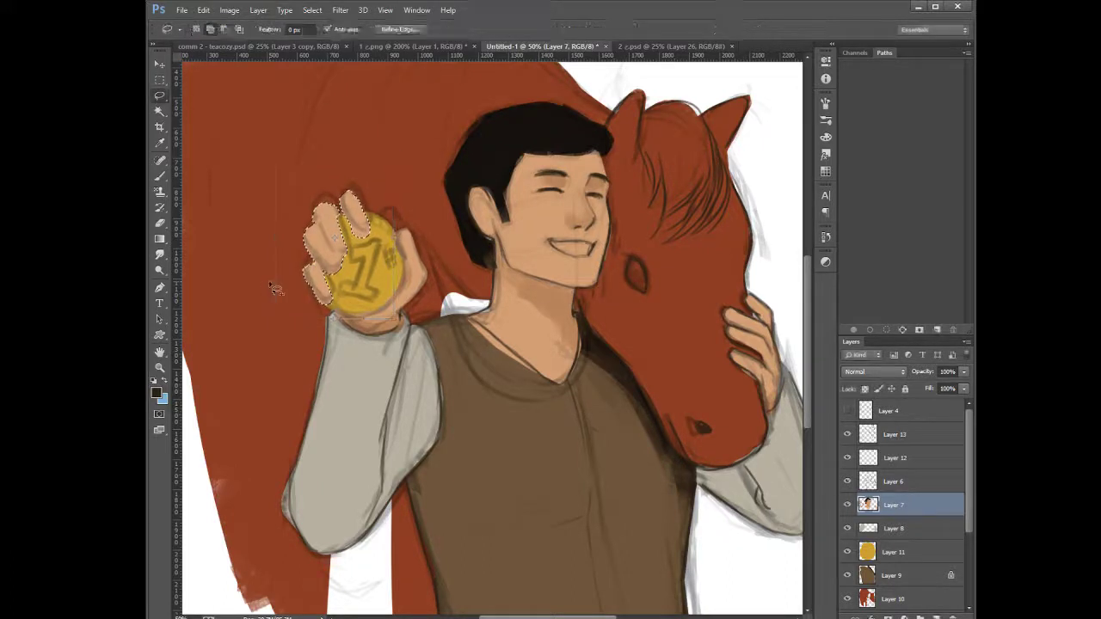
key(ctrl+d)
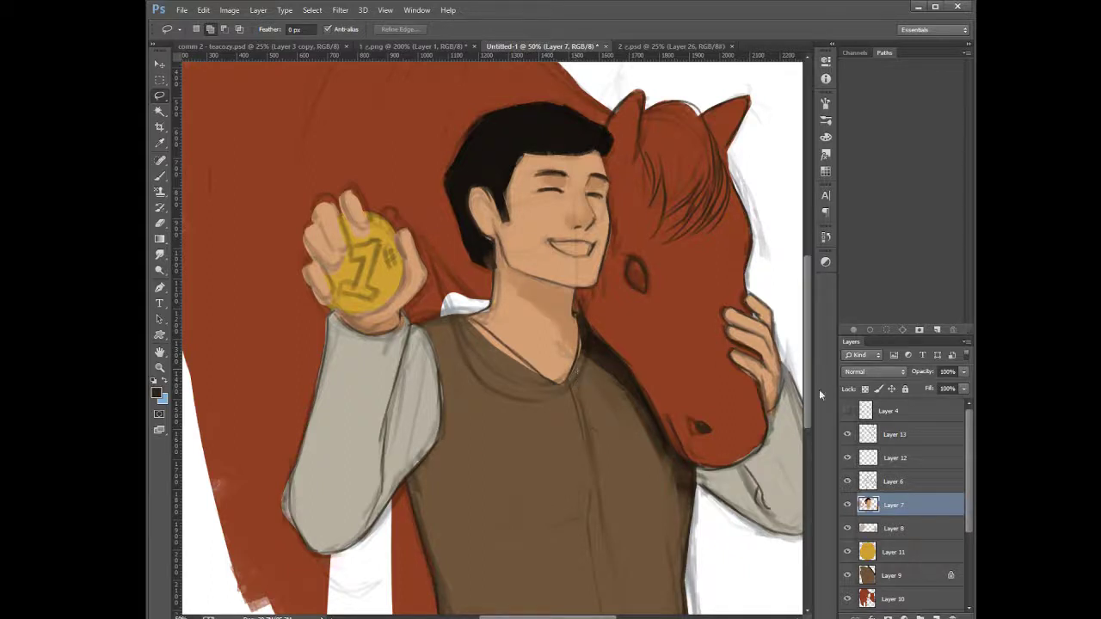
On Layer 6, lasso the sketch lines of the medal hand's fingers, shift them to match the moved skin colour, and deselect
click(865, 480)
click(848, 482)
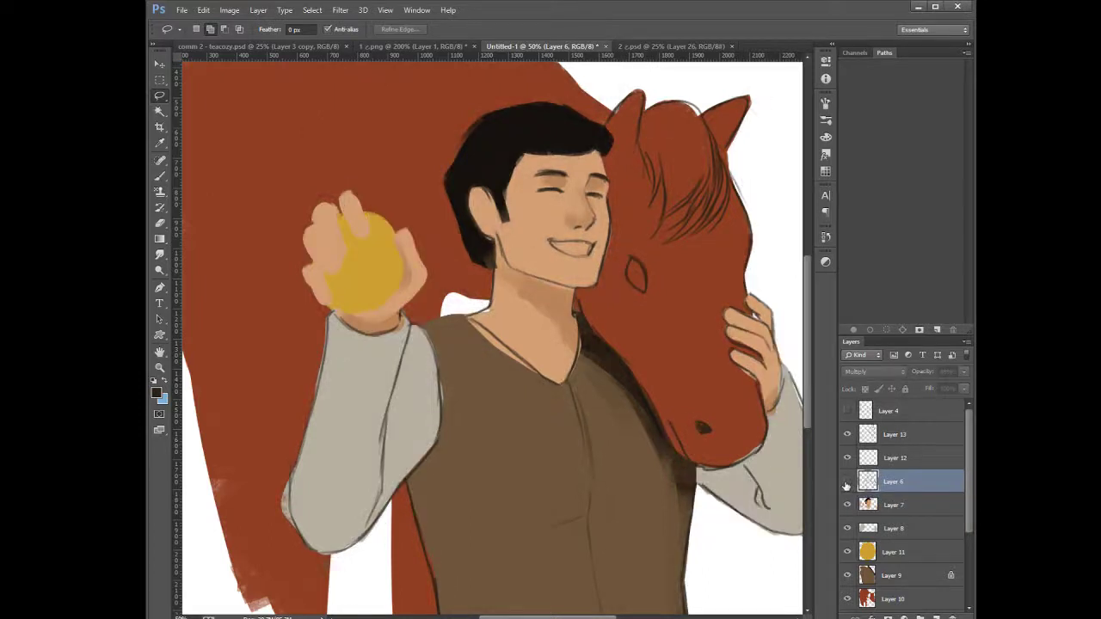
click(848, 482)
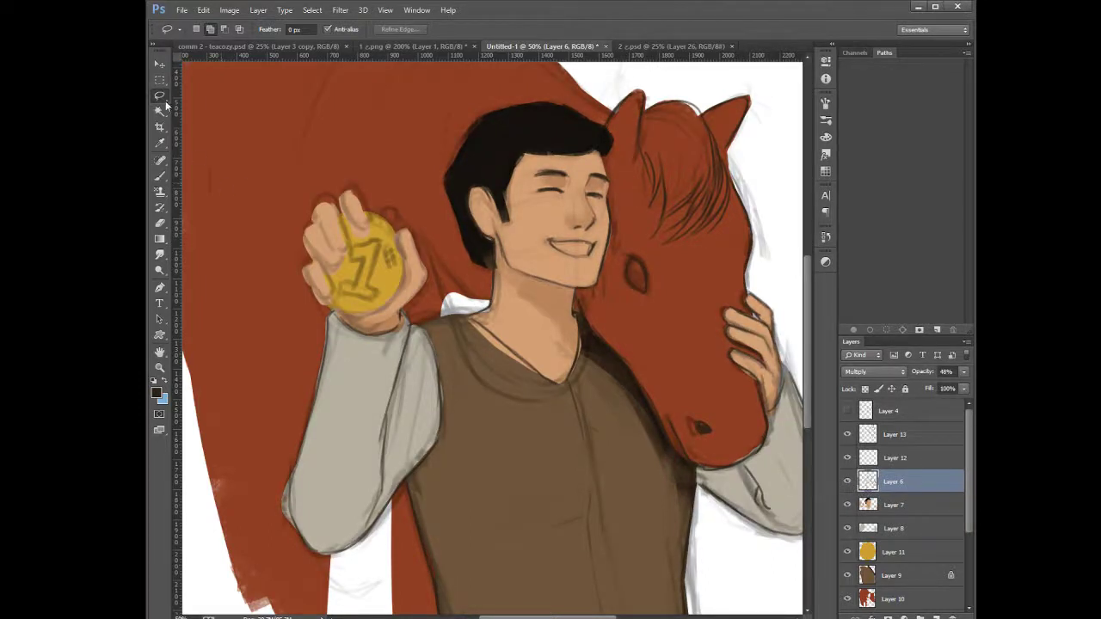
drag(353, 155, 378, 196)
drag(315, 316, 277, 206)
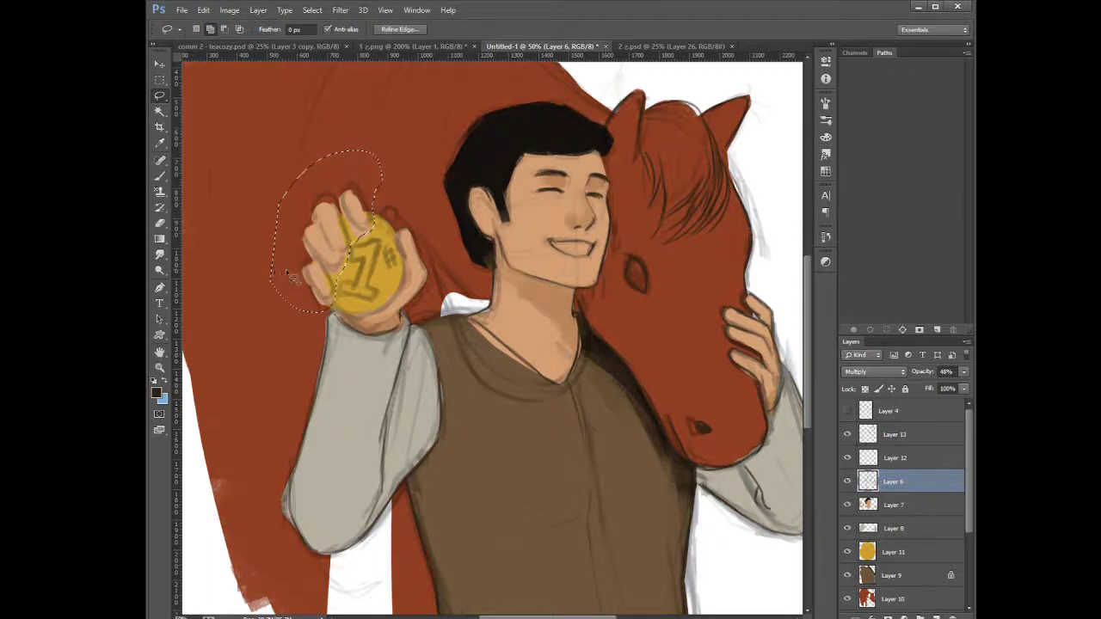
drag(330, 252, 335, 257)
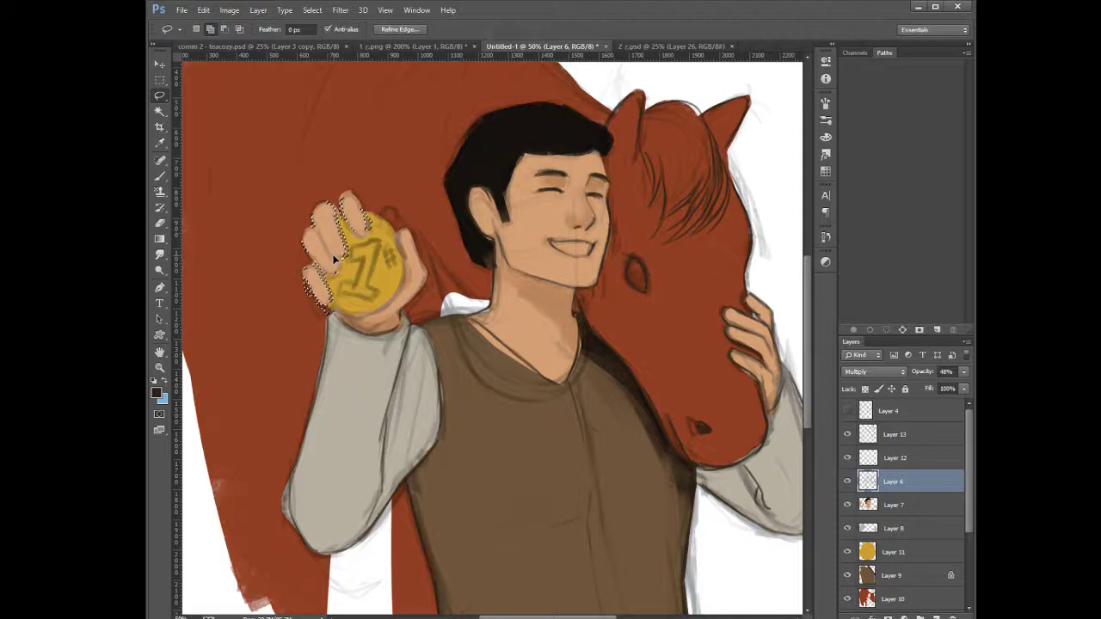
key(ctrl+d)
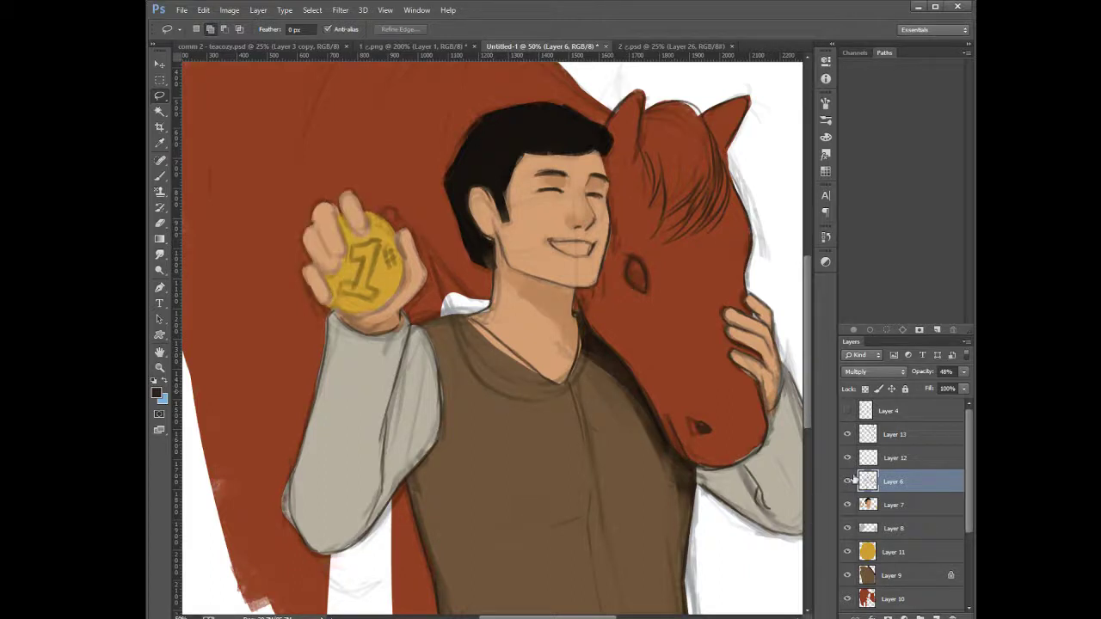
Line the edge of the horse's back and neck with the dark brush on Layer 7, briefly hiding that layer to check it
click(894, 506)
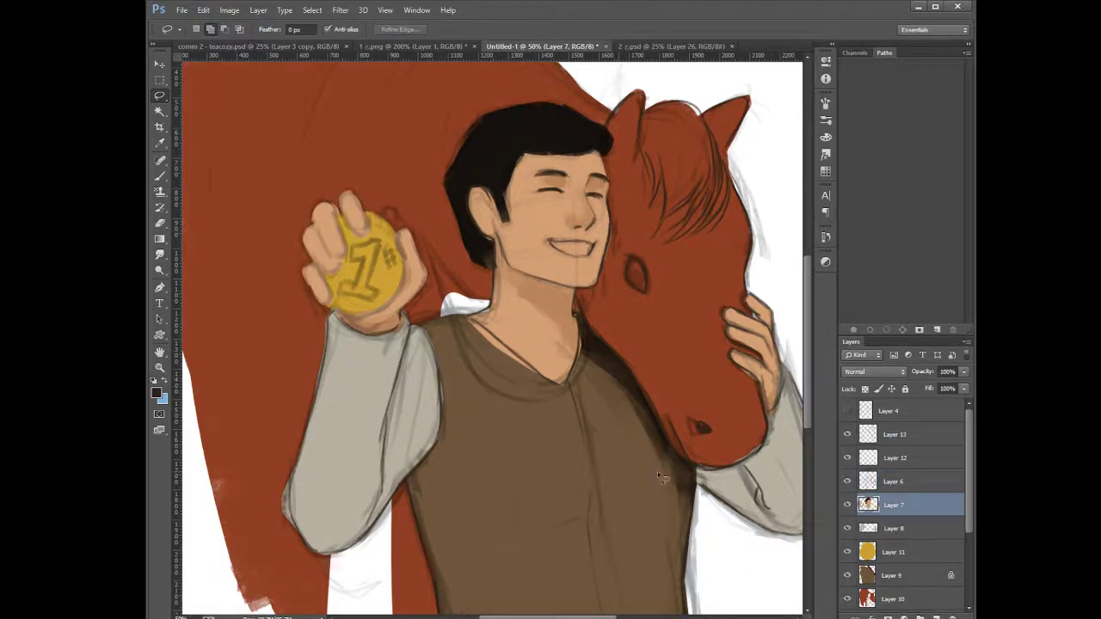
drag(697, 486, 660, 394)
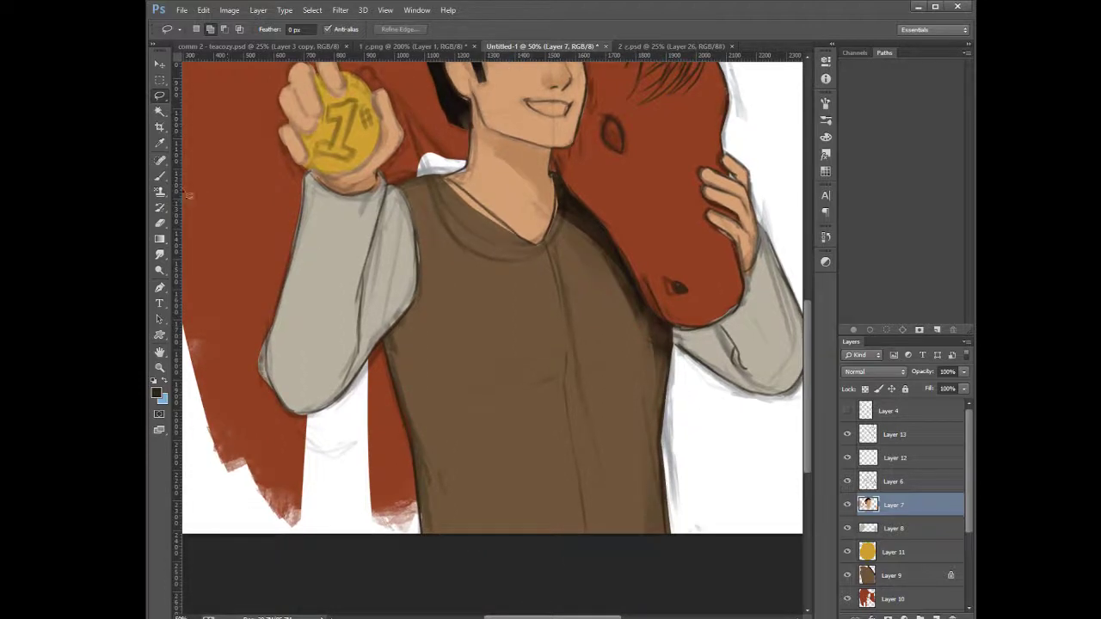
click(160, 176)
mouse_move(606, 353)
mouse_down()
mouse_move(615, 522)
mouse_move(596, 618)
mouse_up()
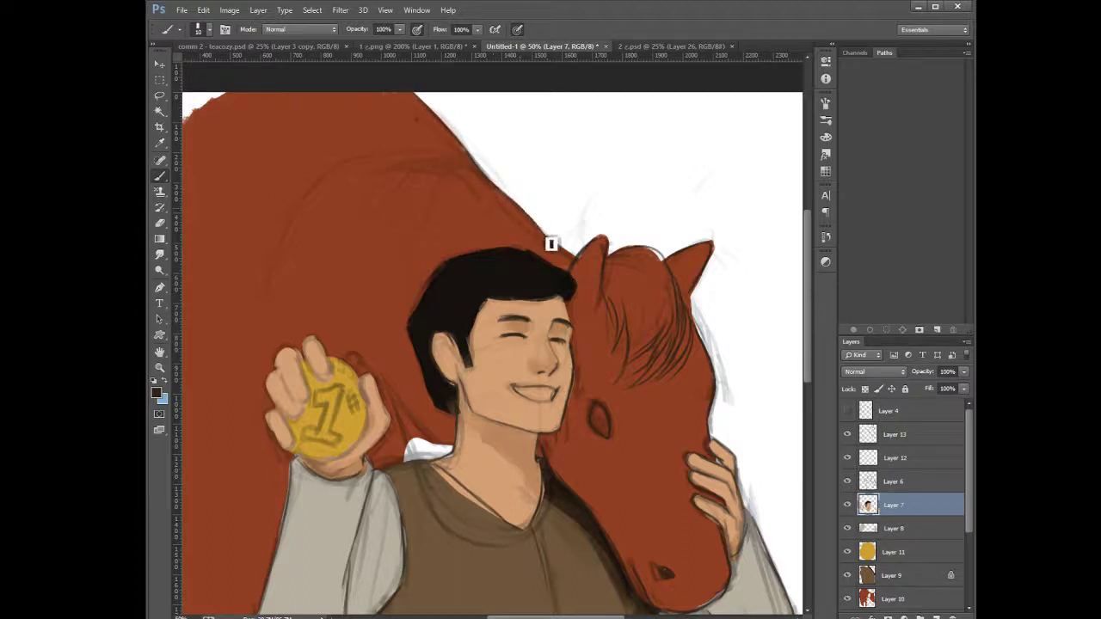
drag(487, 298, 552, 259)
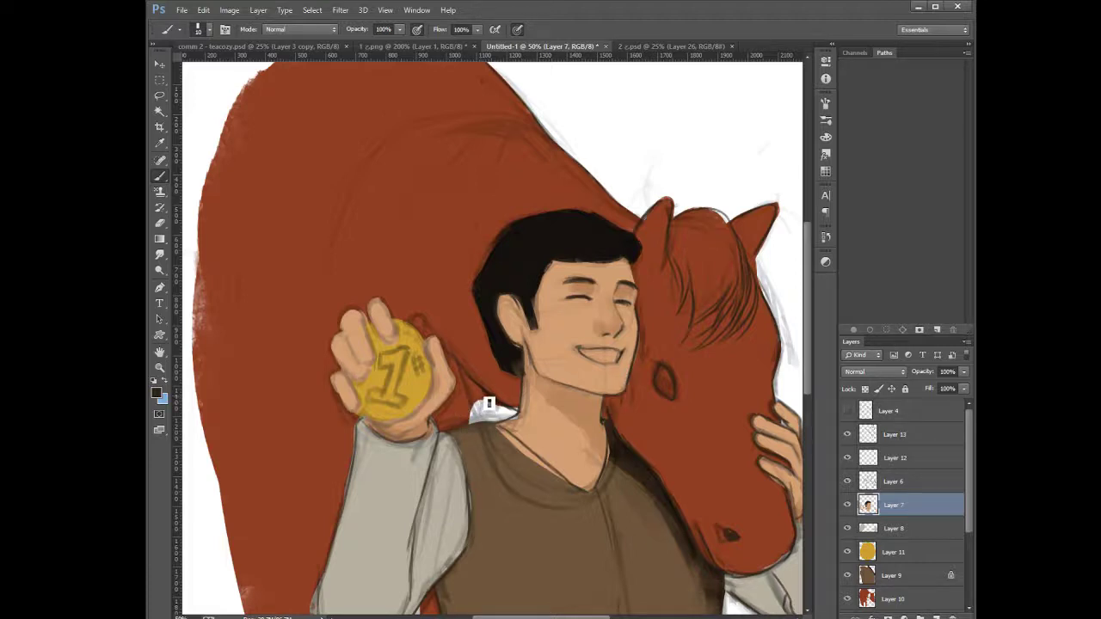
mouse_move(594, 459)
mouse_down()
mouse_move(535, 383)
mouse_move(460, 367)
mouse_move(468, 269)
mouse_up()
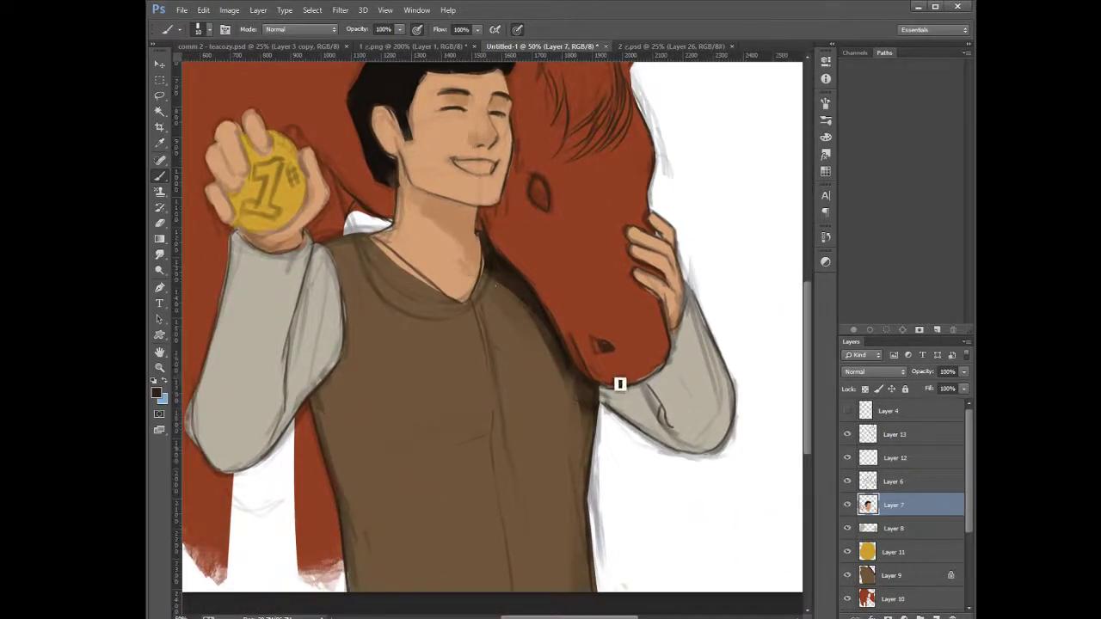
click(847, 506)
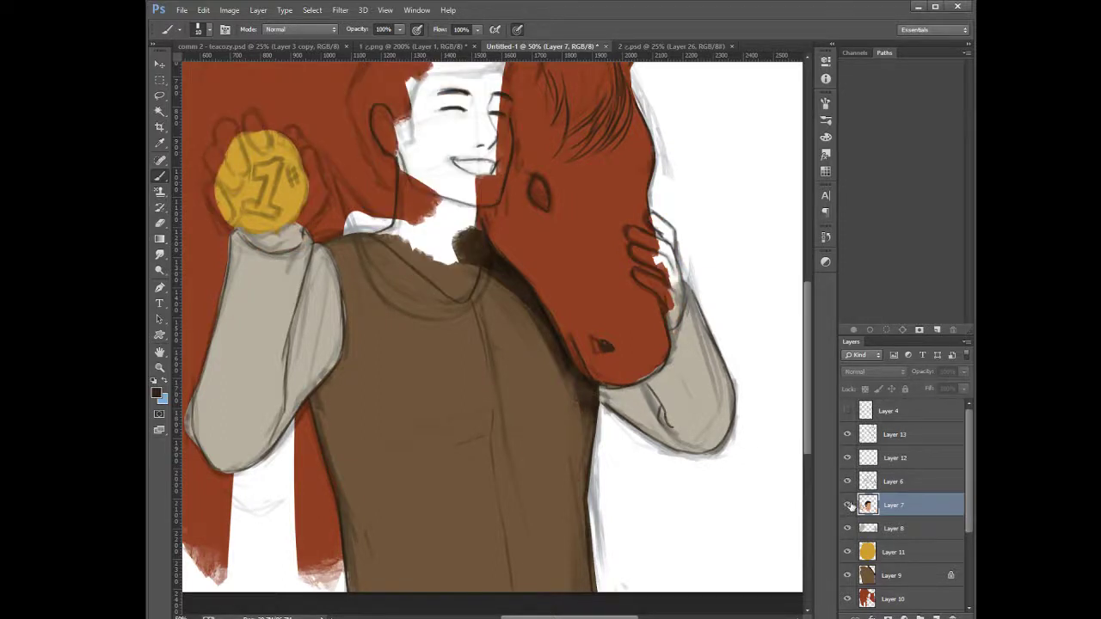
click(847, 506)
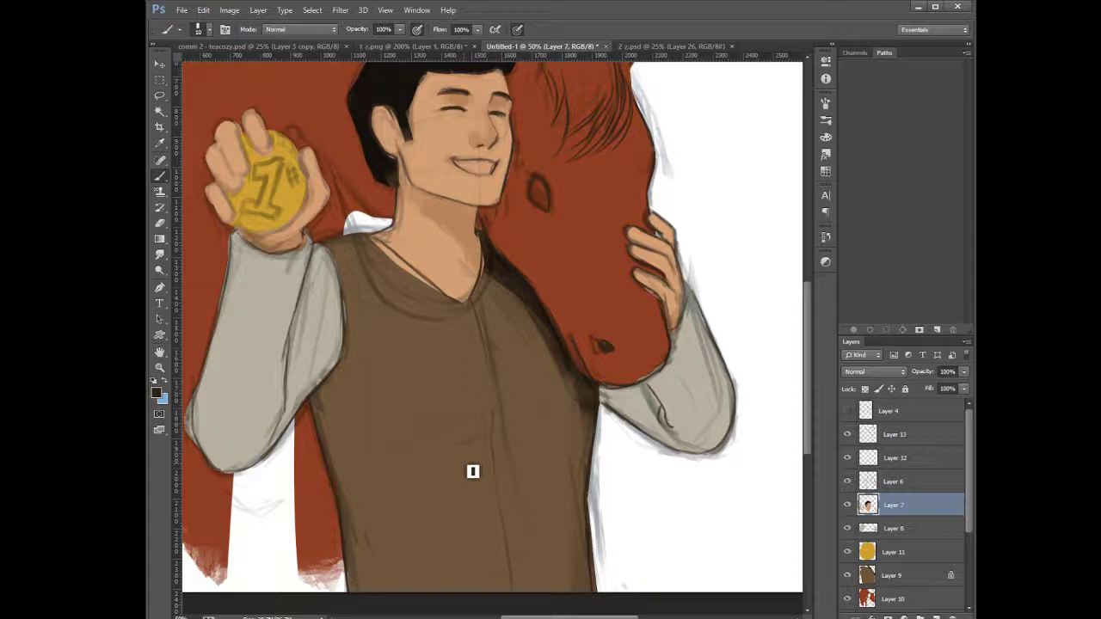
scroll(809, 426, up, 5)
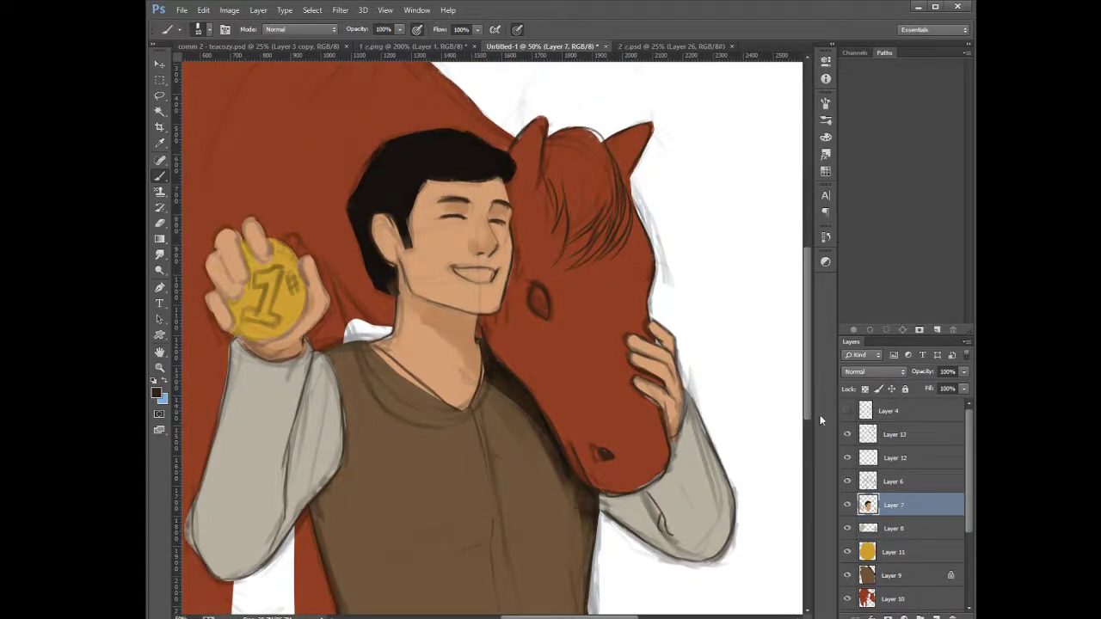
Undo the recent lines along the horse's back and neck on Layer 7 and clear the finger selection
scroll(812, 404, up, 4)
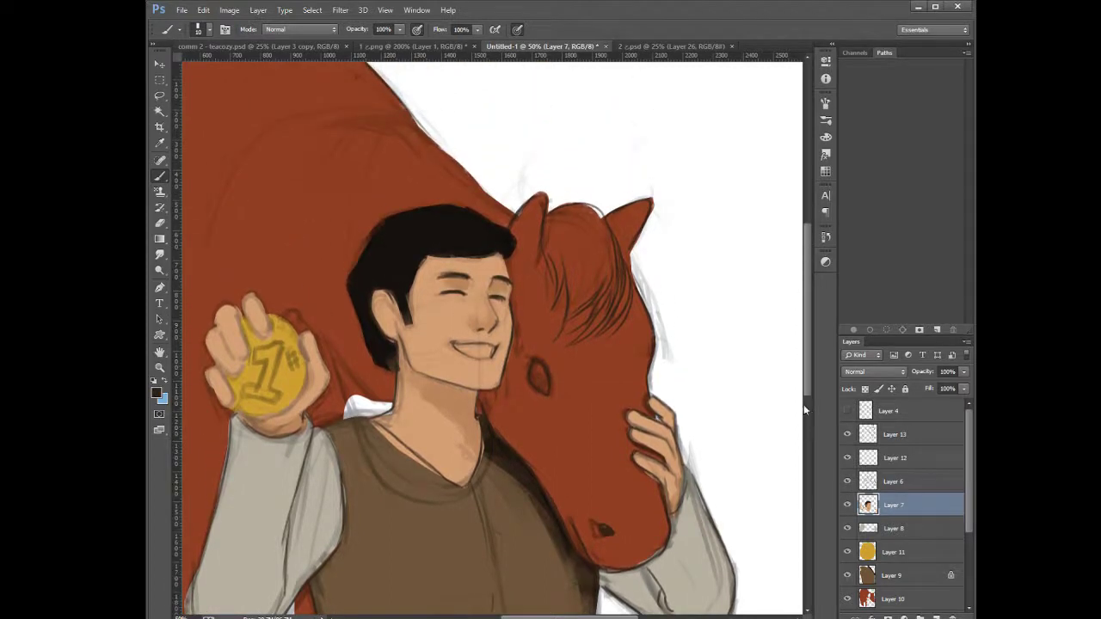
key(ctrl+z)
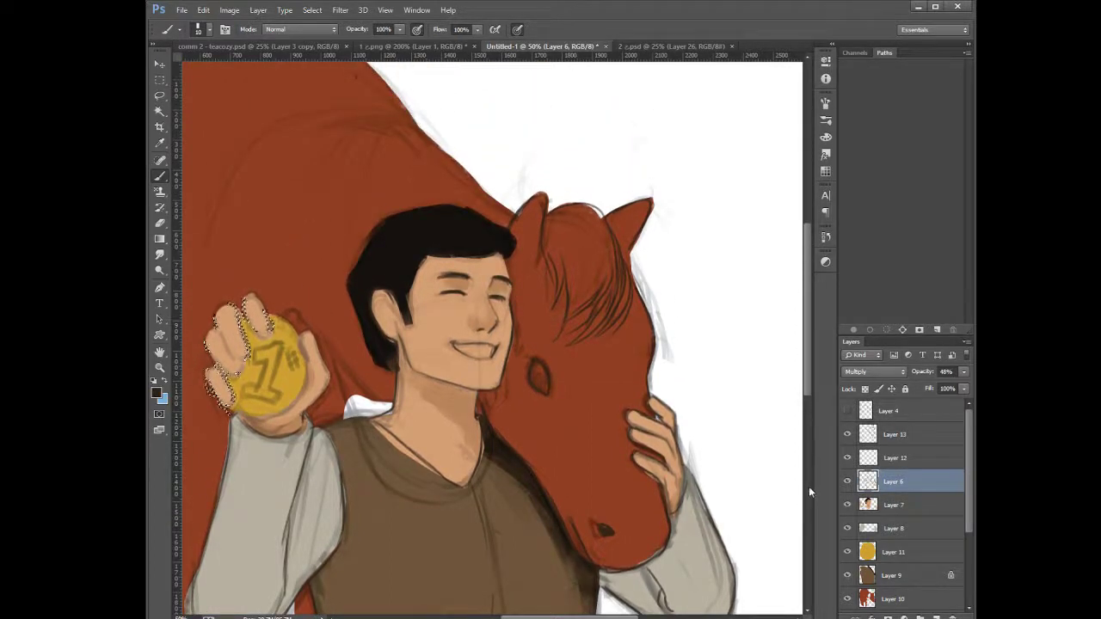
key(ctrl+d)
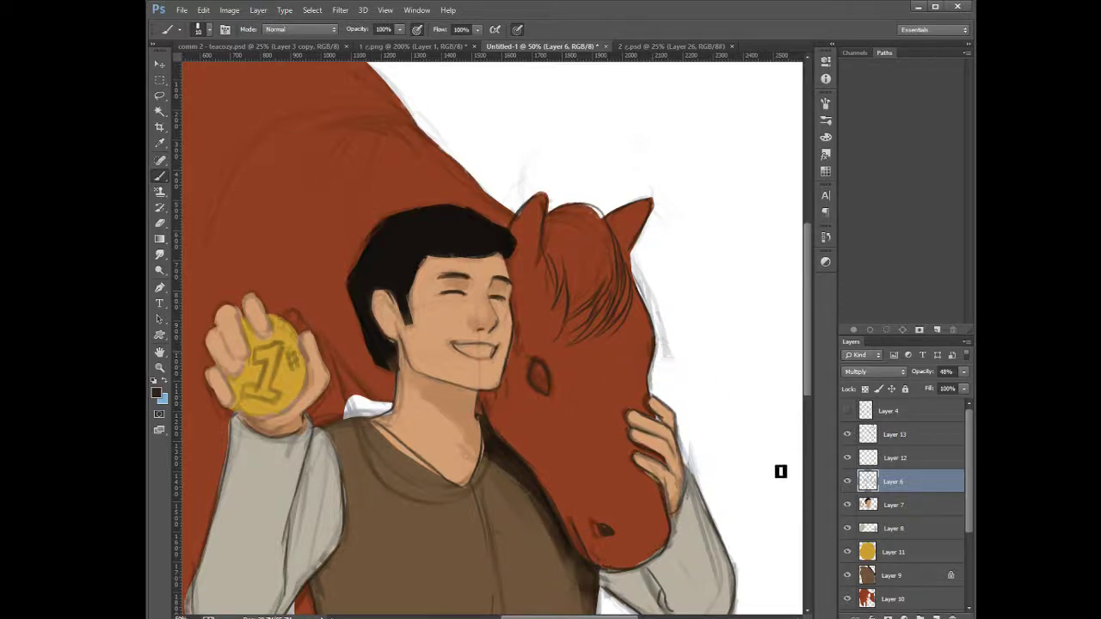
Line the edge of the horse's back and neck with the dark brush on Layer 6
drag(805, 328, 807, 387)
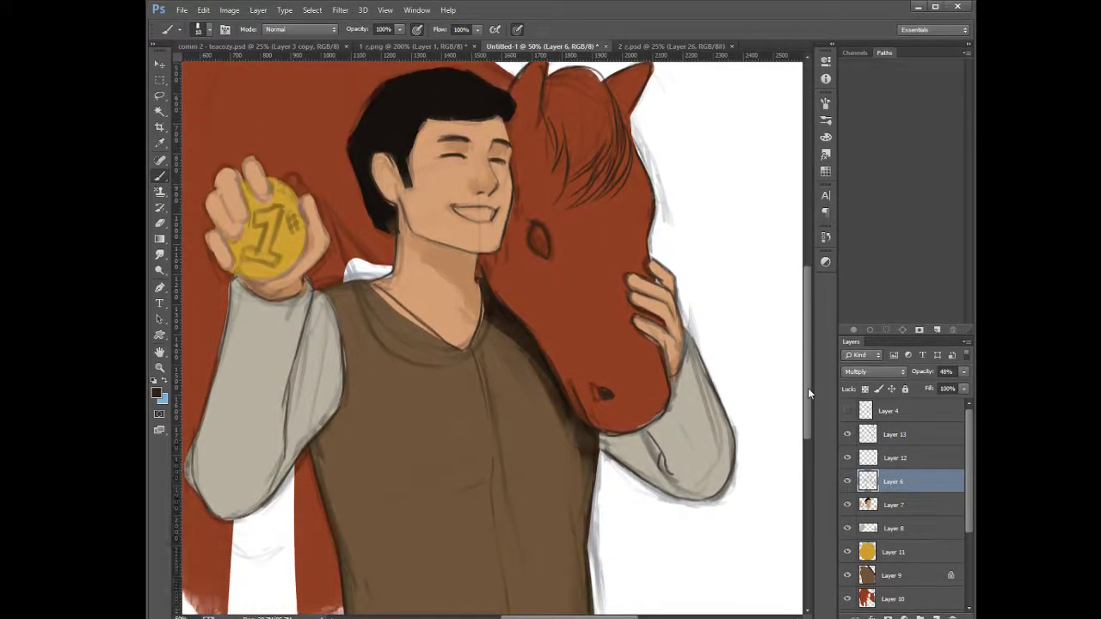
scroll(671, 300, up, 5)
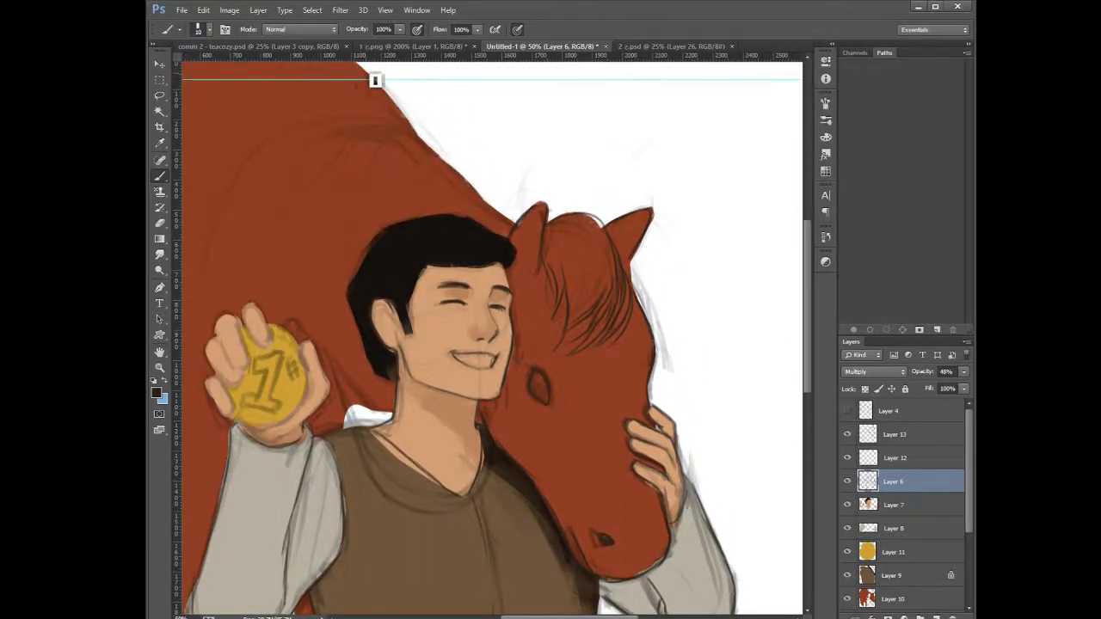
mouse_move(381, 86)
mouse_down()
mouse_move(410, 147)
mouse_move(417, 239)
mouse_move(400, 81)
mouse_up()
drag(487, 307, 423, 202)
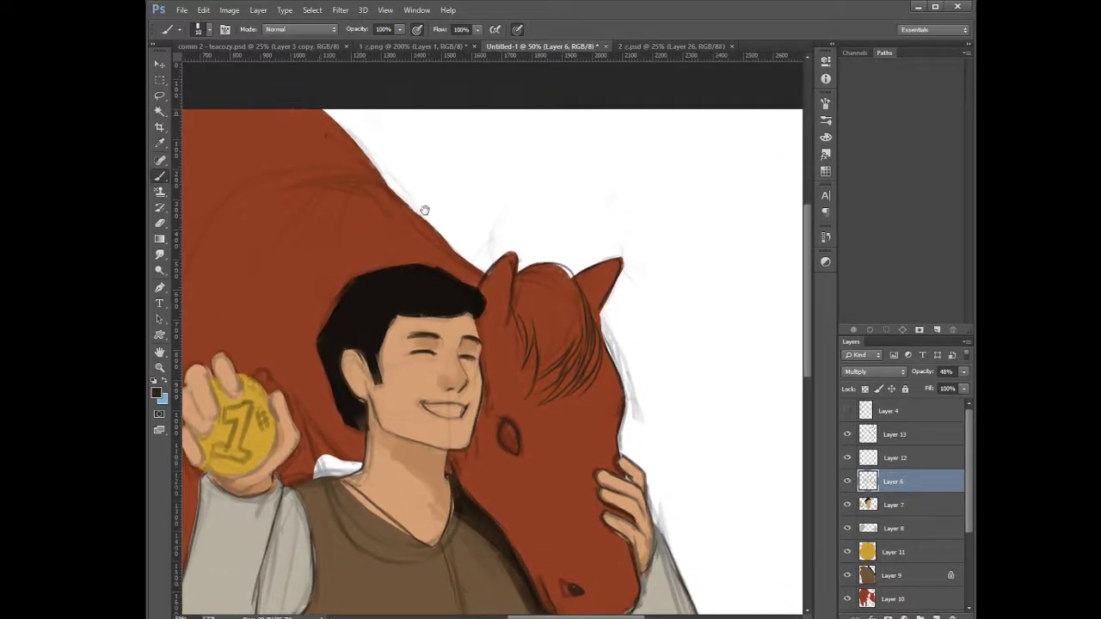
mouse_move(345, 132)
mouse_down()
mouse_move(459, 260)
mouse_move(480, 266)
mouse_move(482, 289)
mouse_up()
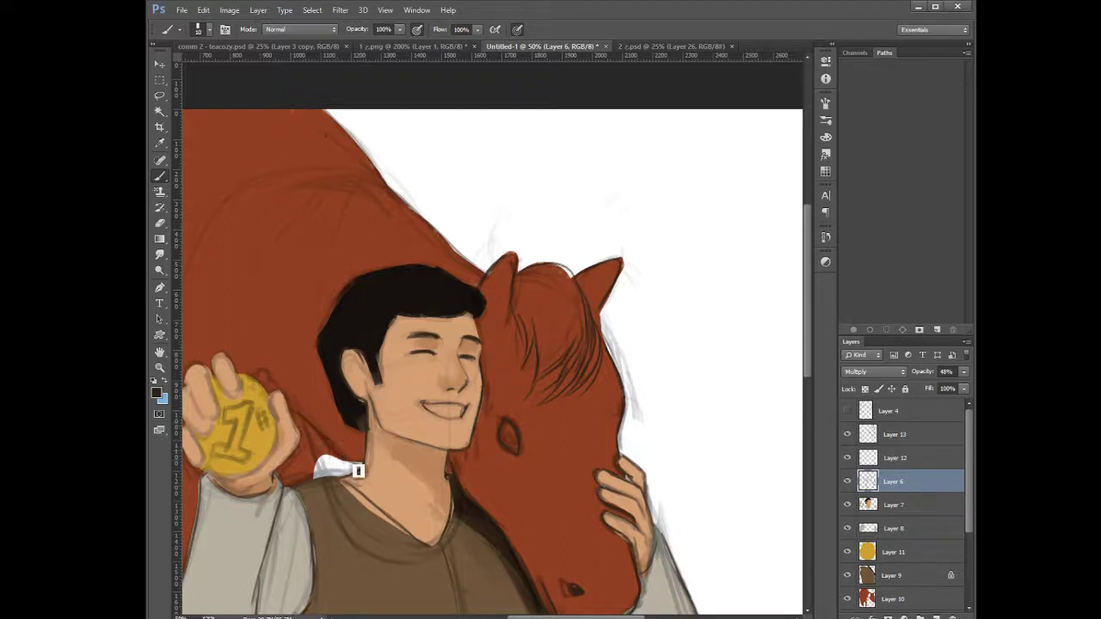
Line the palm and fingers of the hand holding the medal on Layer 6
drag(358, 469, 462, 241)
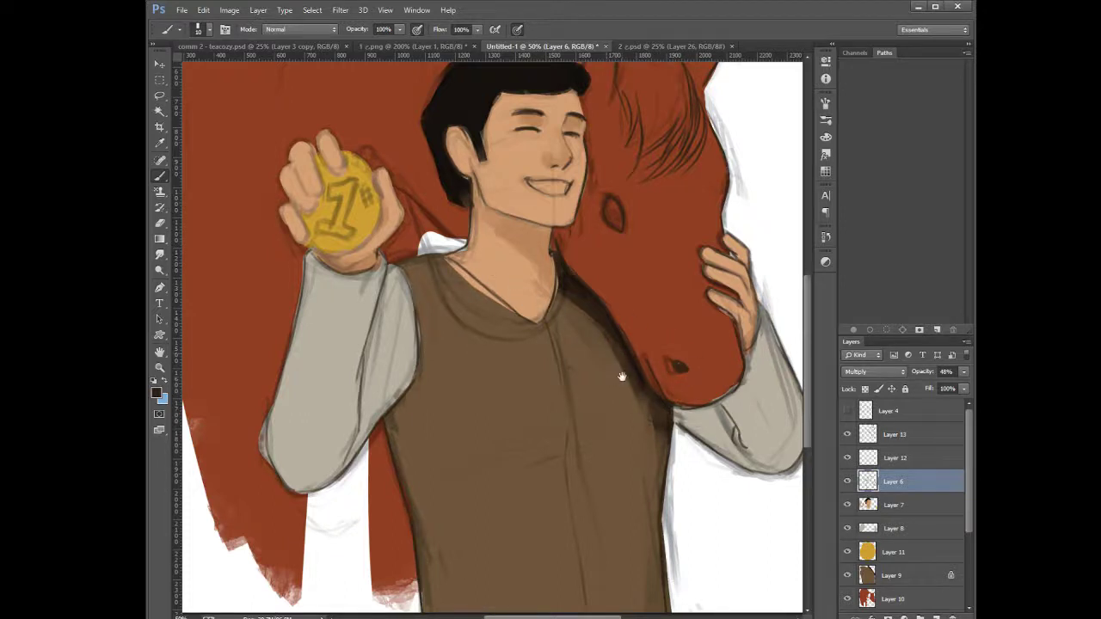
drag(622, 376, 647, 457)
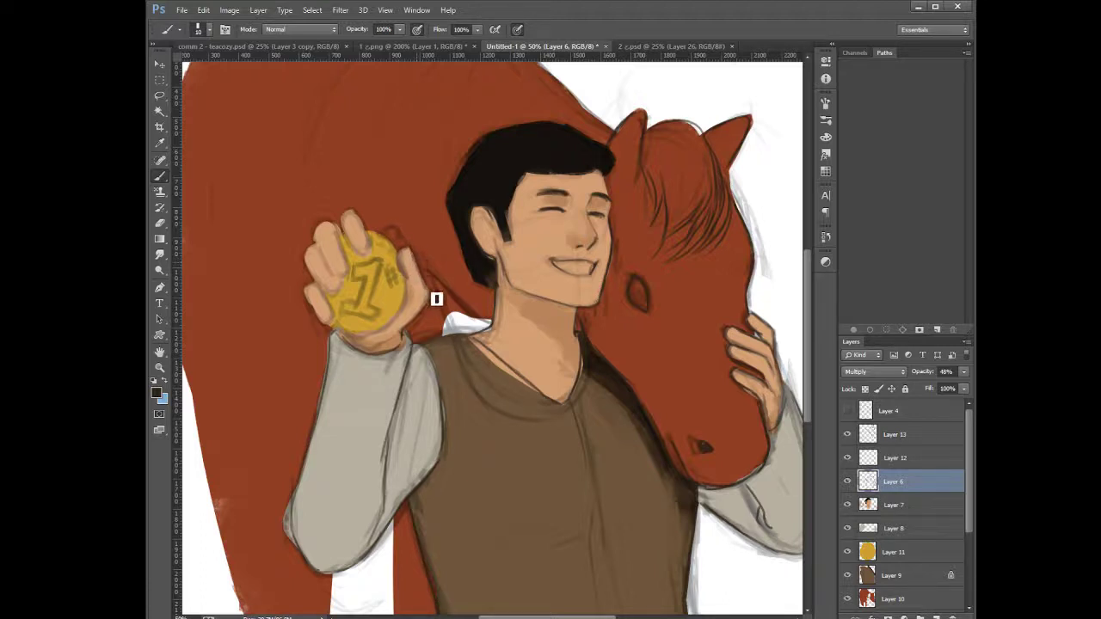
drag(437, 299, 407, 354)
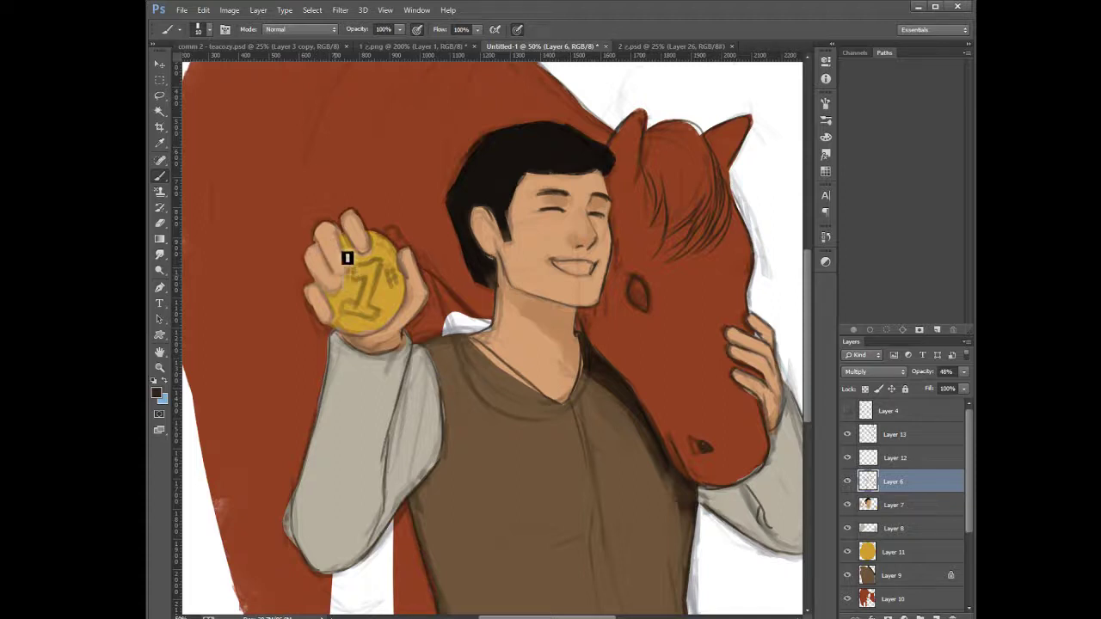
drag(346, 241, 346, 263)
mouse_move(557, 433)
mouse_down()
mouse_move(566, 330)
mouse_move(483, 333)
mouse_up()
mouse_move(558, 327)
mouse_down()
mouse_move(556, 440)
mouse_move(576, 495)
mouse_up()
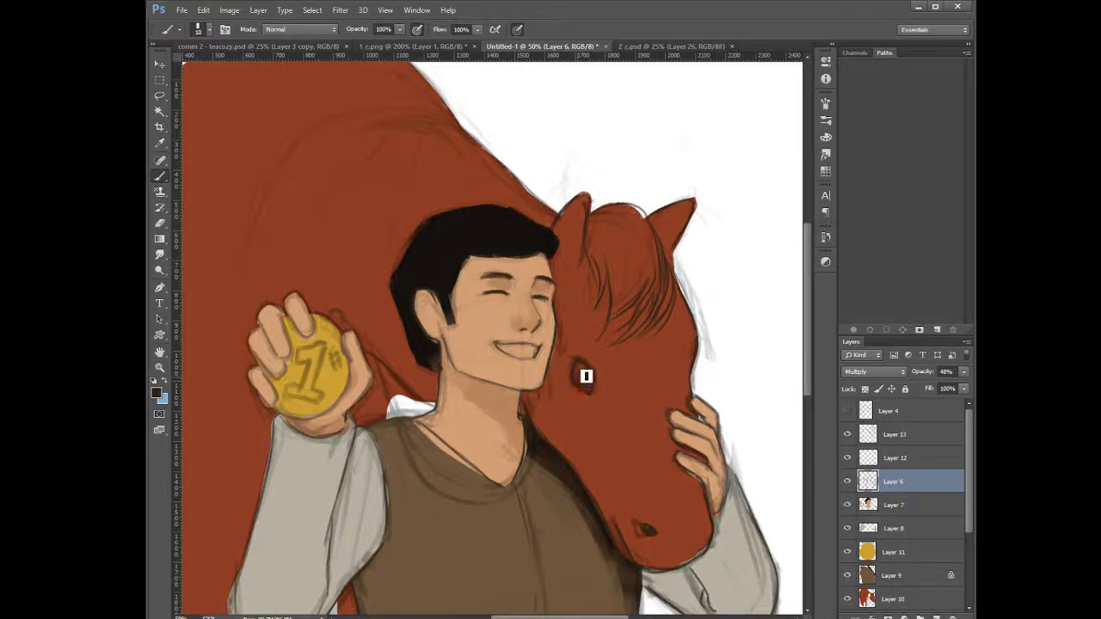
Toggle the visibility of Layer 6 and Layer 7 to check which lines belong to the sketch layer
click(848, 483)
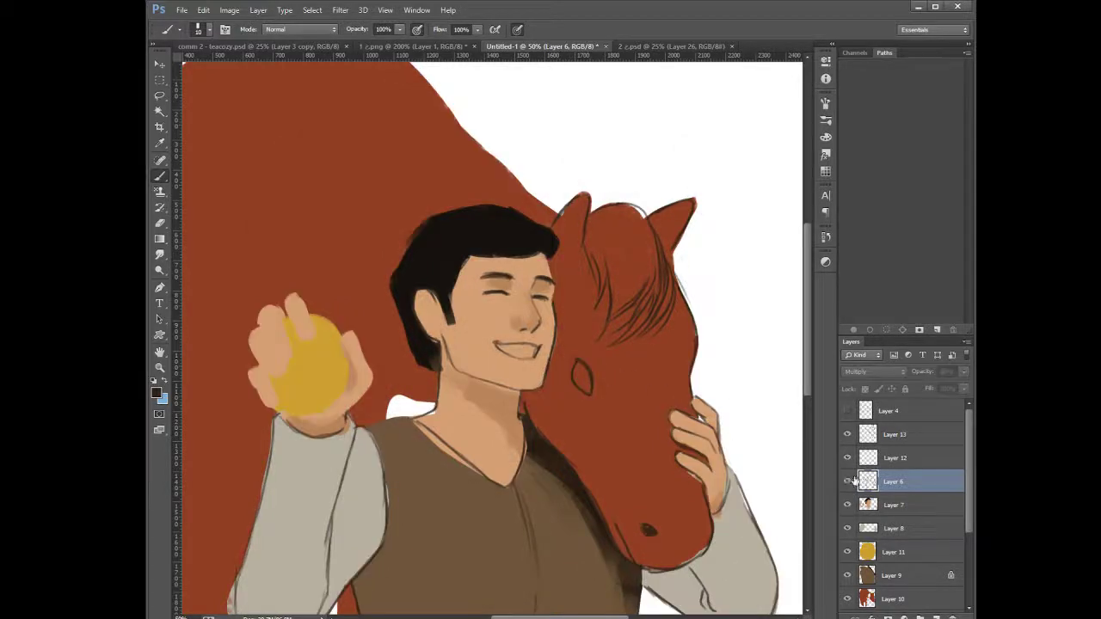
click(848, 482)
click(848, 505)
click(848, 505)
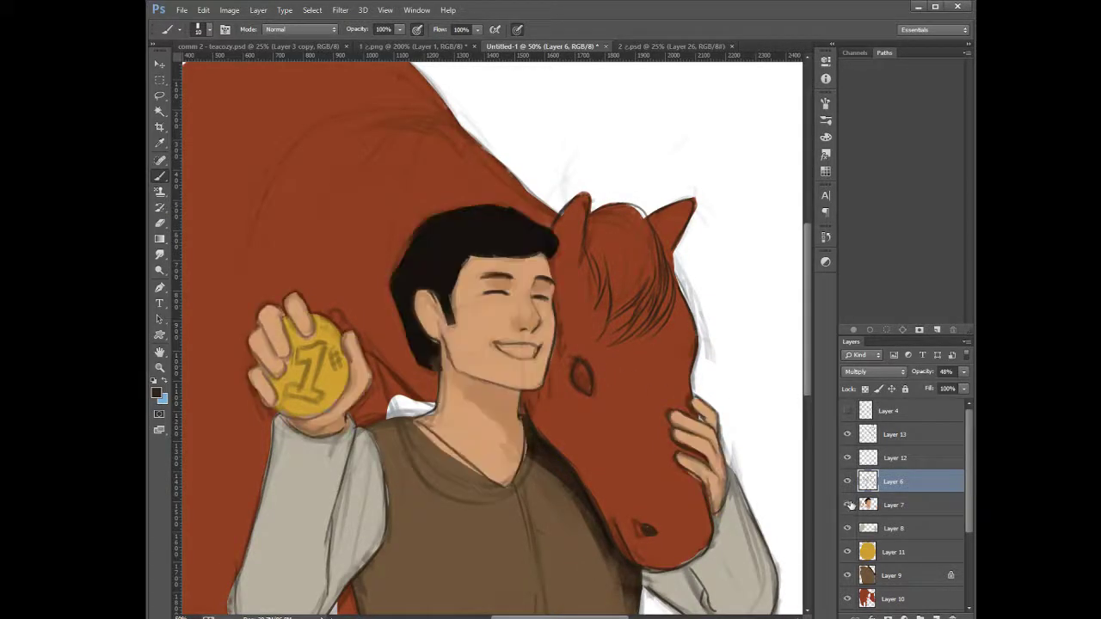
click(848, 483)
click(848, 482)
click(849, 483)
click(848, 482)
click(848, 482)
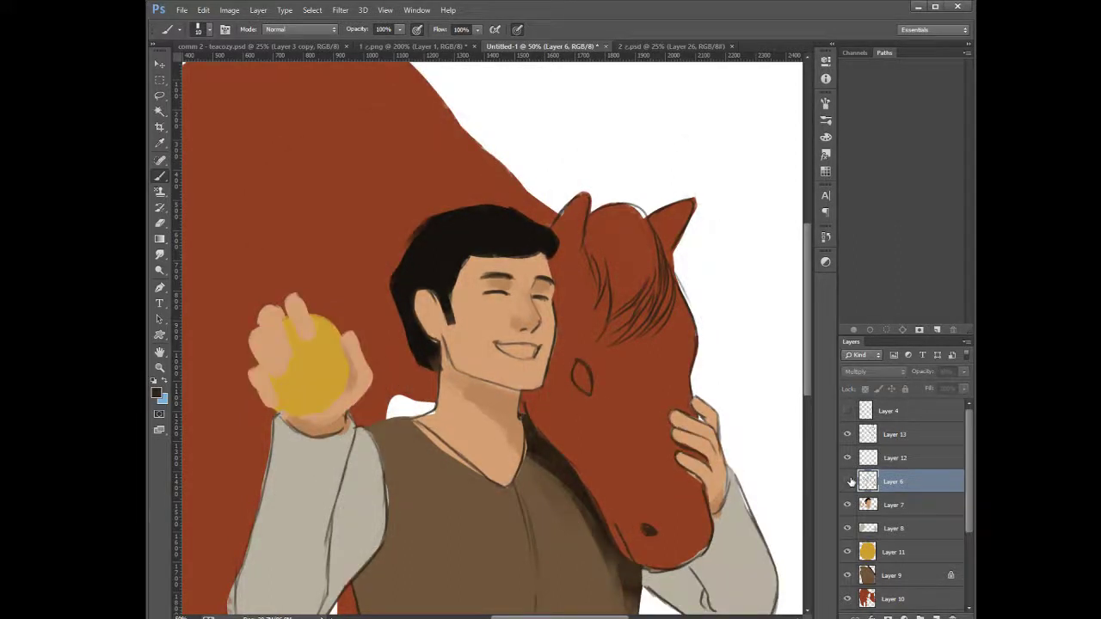
click(849, 482)
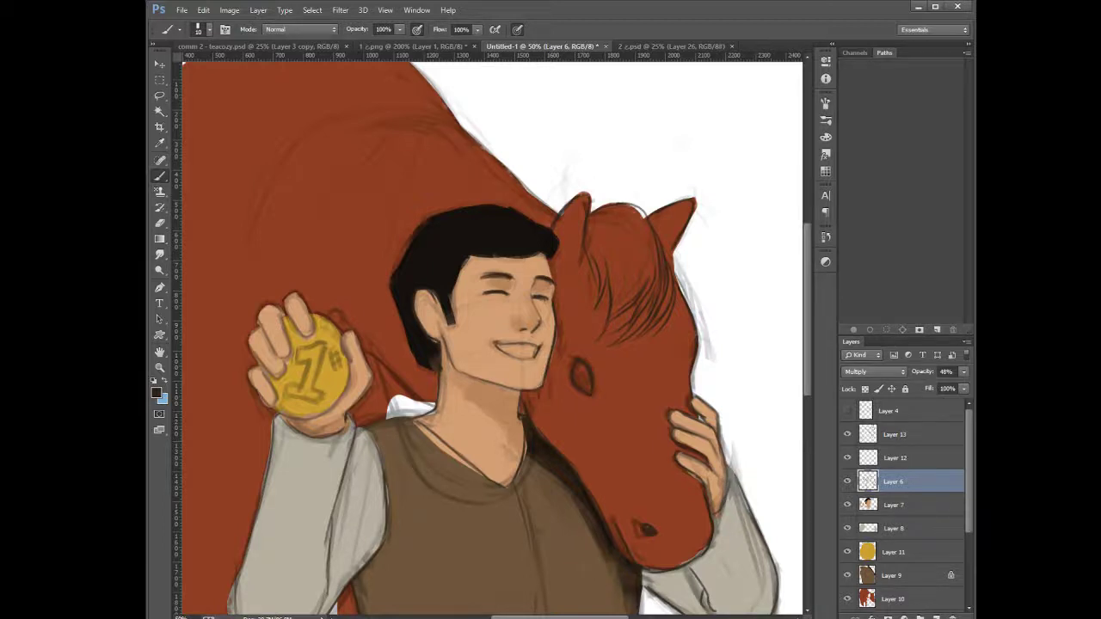
click(849, 483)
click(848, 483)
click(849, 482)
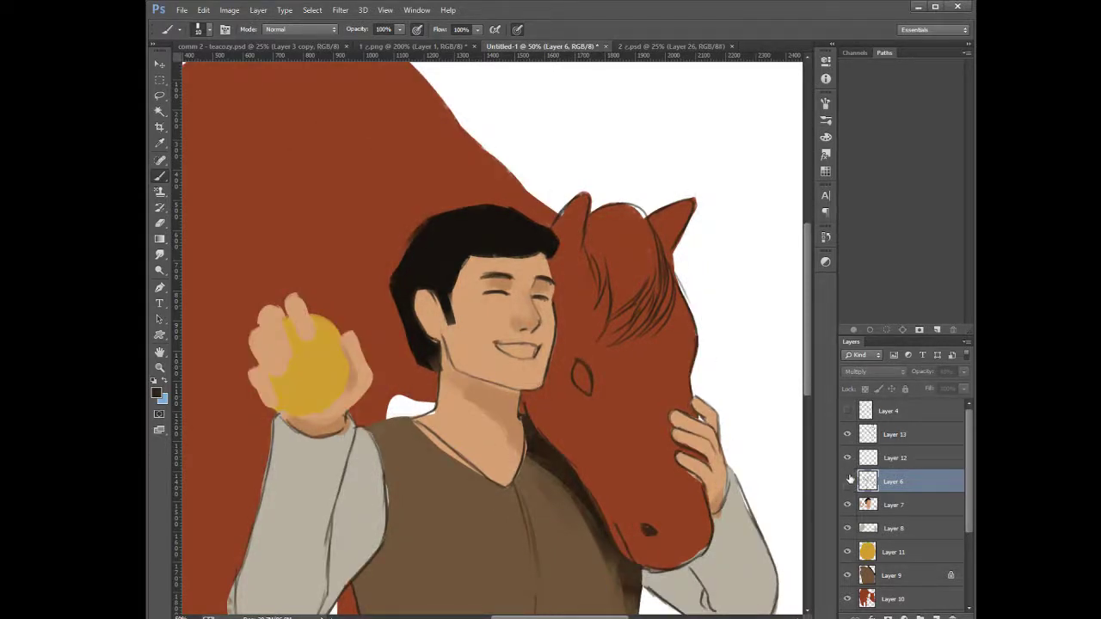
click(848, 482)
On Layer 12, line the fingers, thumb and palm of the hand holding the medal with the dark brush
click(864, 460)
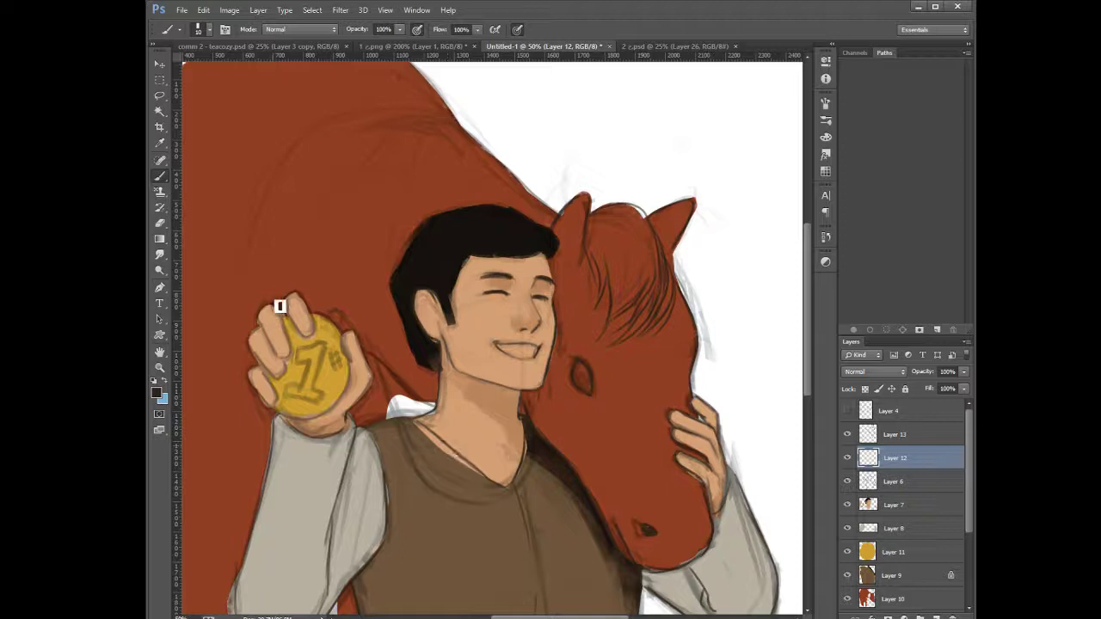
mouse_move(287, 309)
mouse_down()
mouse_move(308, 337)
mouse_move(315, 315)
mouse_move(320, 344)
mouse_move(304, 301)
mouse_up()
mouse_move(295, 321)
mouse_down()
mouse_move(265, 331)
mouse_move(296, 366)
mouse_move(295, 322)
mouse_move(292, 365)
mouse_move(268, 338)
mouse_move(256, 341)
mouse_move(268, 334)
mouse_move(257, 343)
mouse_move(273, 371)
mouse_up()
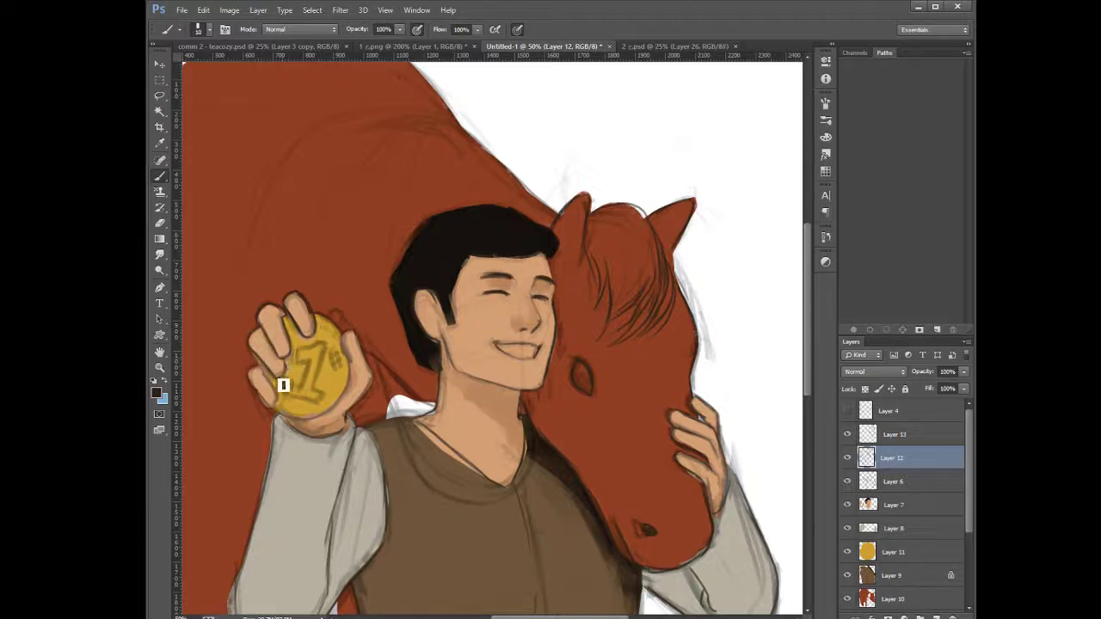
mouse_move(270, 373)
mouse_down()
mouse_move(287, 409)
mouse_move(270, 378)
mouse_move(287, 411)
mouse_move(272, 378)
mouse_move(285, 410)
mouse_move(310, 409)
mouse_move(286, 423)
mouse_move(329, 424)
mouse_move(317, 428)
mouse_move(345, 411)
mouse_move(355, 364)
mouse_move(347, 411)
mouse_move(356, 386)
mouse_move(328, 418)
mouse_up()
mouse_move(316, 333)
mouse_down()
mouse_move(353, 336)
mouse_move(363, 370)
mouse_move(352, 334)
mouse_move(346, 344)
mouse_move(358, 336)
mouse_move(365, 346)
mouse_move(362, 337)
mouse_move(380, 380)
mouse_move(338, 429)
mouse_move(293, 421)
mouse_move(305, 447)
mouse_move(355, 476)
mouse_up()
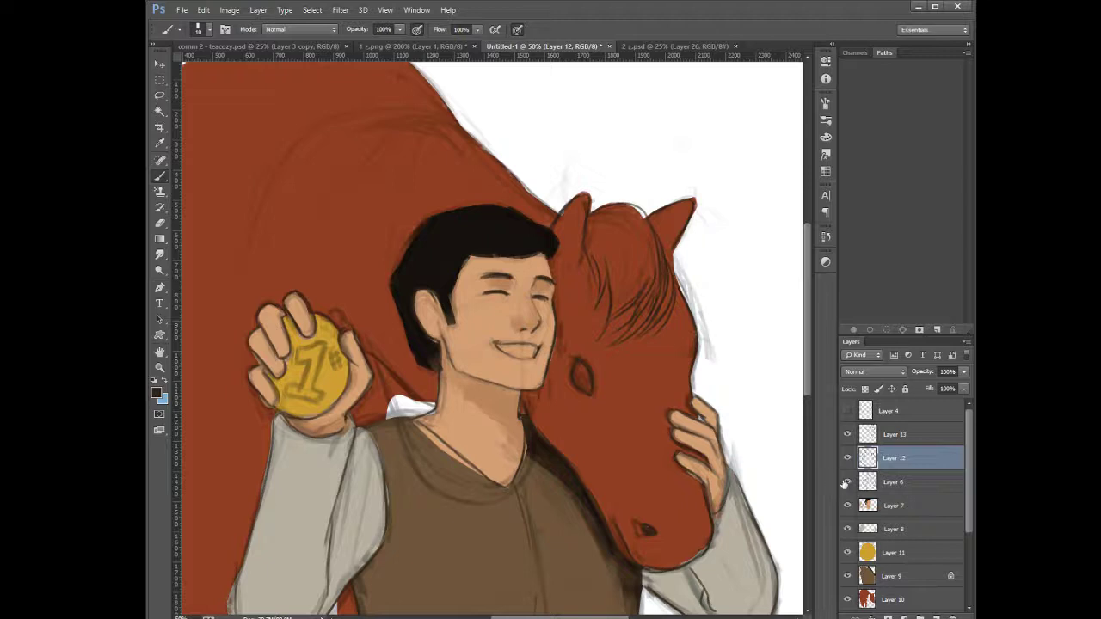
Line the edge of the horse's back and neck down to the ear on Layer 12
drag(676, 413, 710, 461)
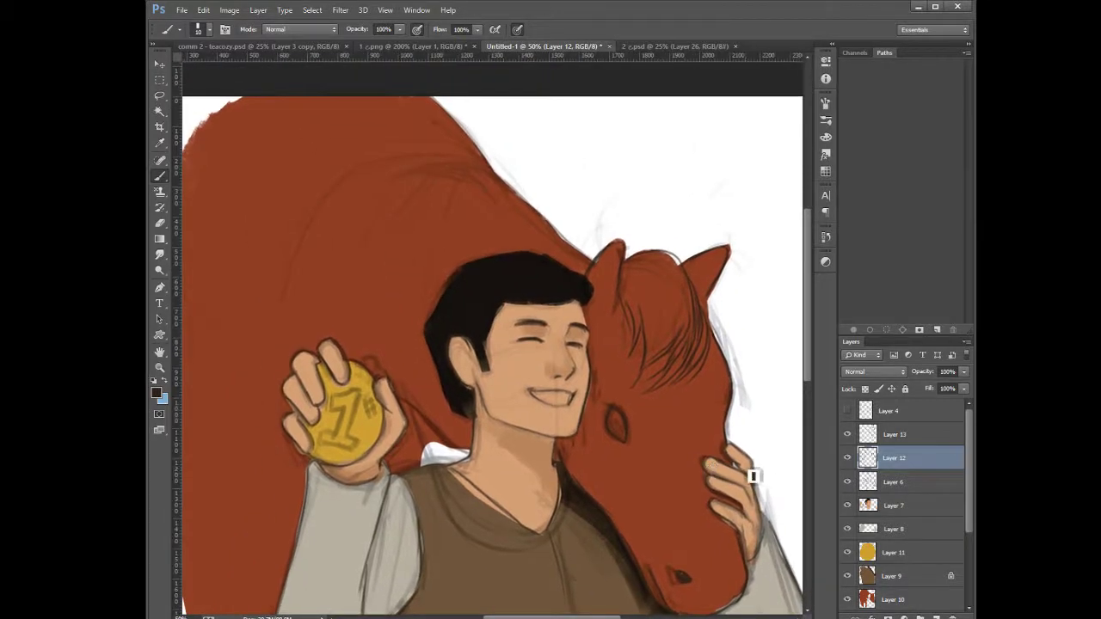
drag(449, 118, 570, 242)
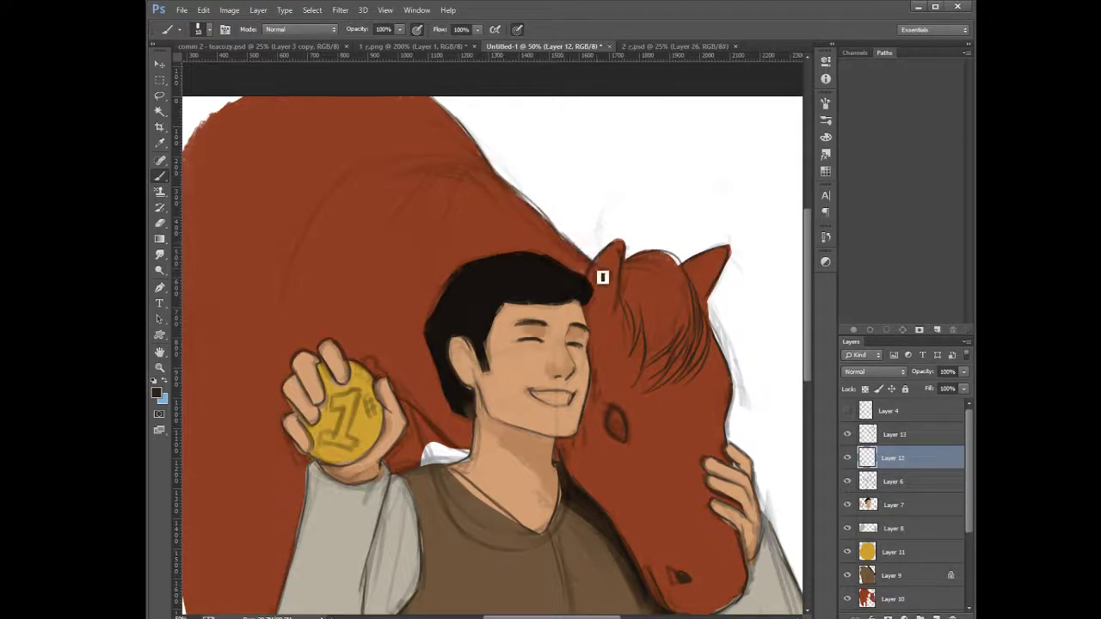
scroll(467, 376, down, 3)
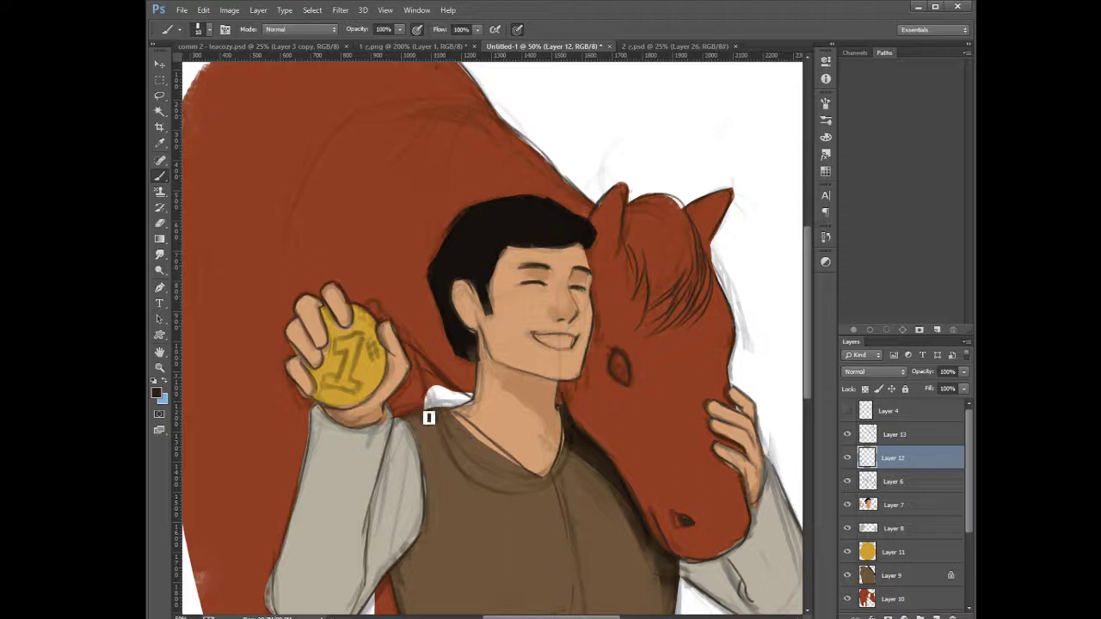
drag(400, 427, 451, 274)
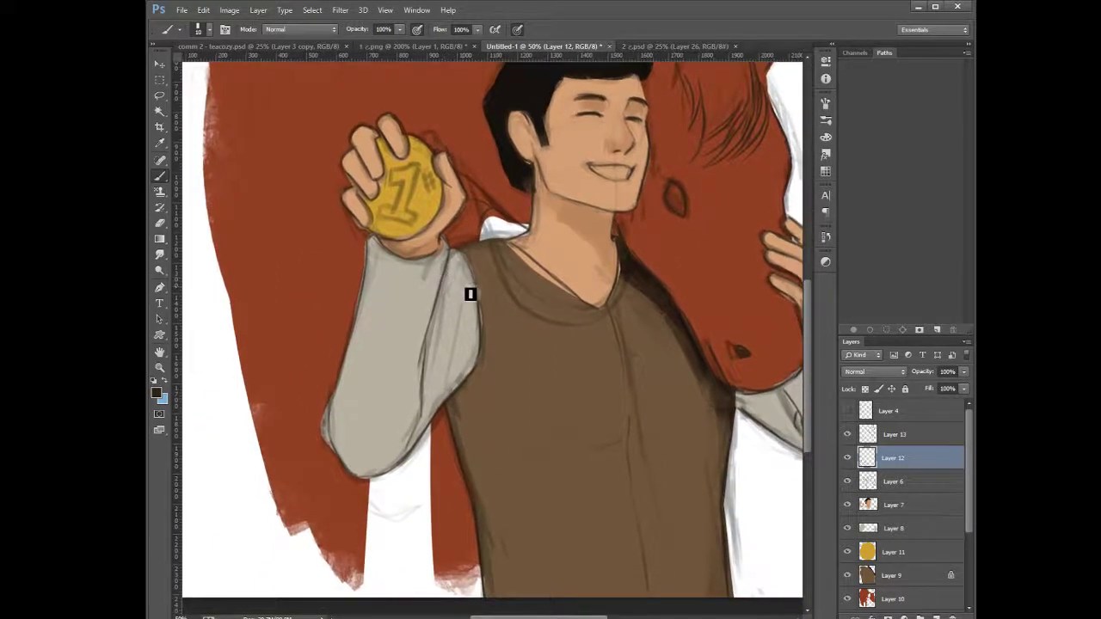
drag(571, 359, 482, 453)
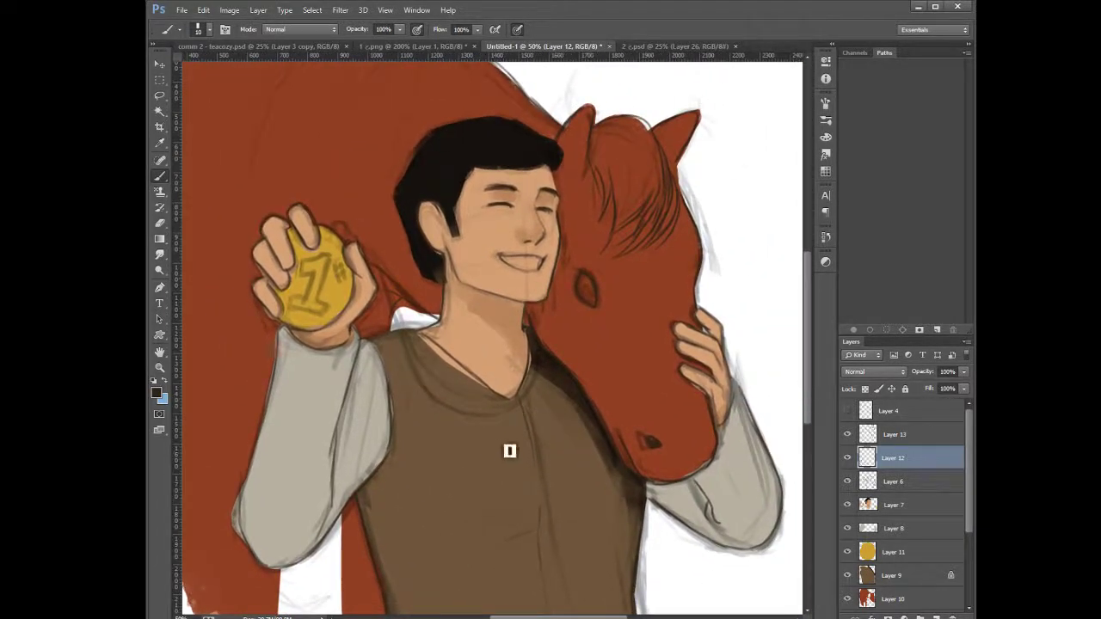
On Layer 7, touch up the man's hair and brow area using colours sampled from the hair and forehead
click(875, 506)
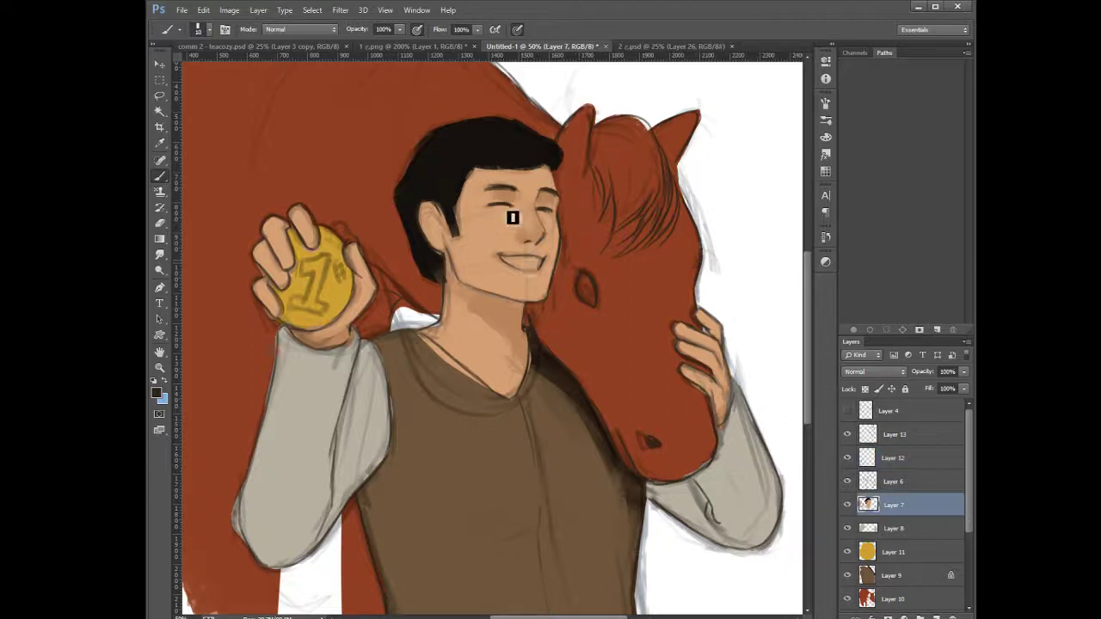
alt+click(508, 151)
key(bracketleft)
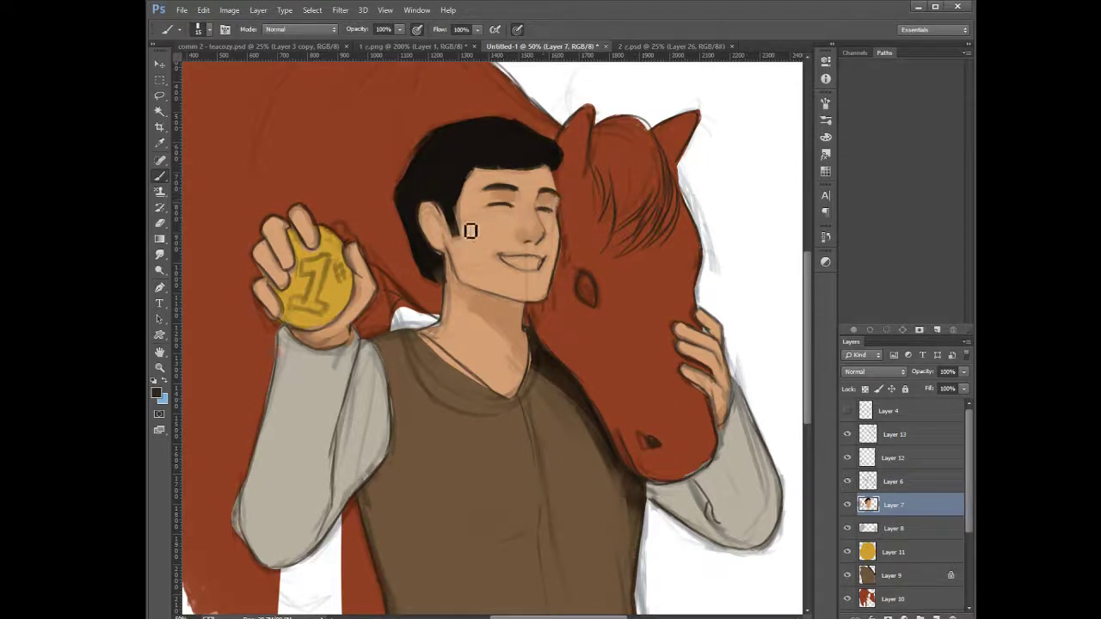
alt+click(525, 183)
drag(510, 192, 539, 189)
Briefly hide Layer 13 to check its lines, and hide the Layer 6 sketch
key(ctrl+minus)
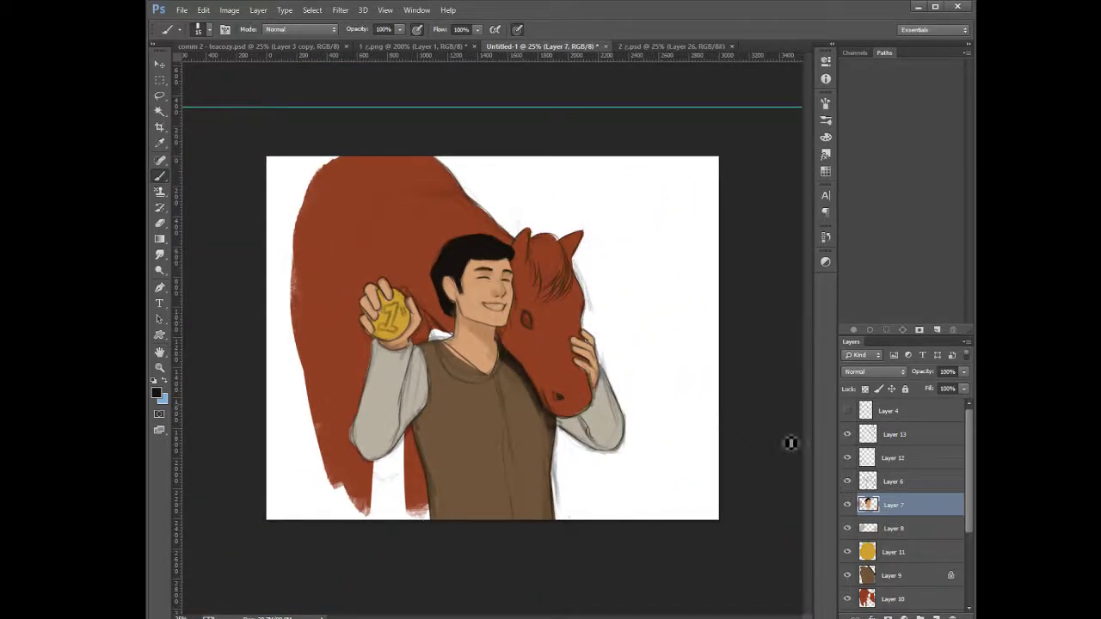
click(848, 435)
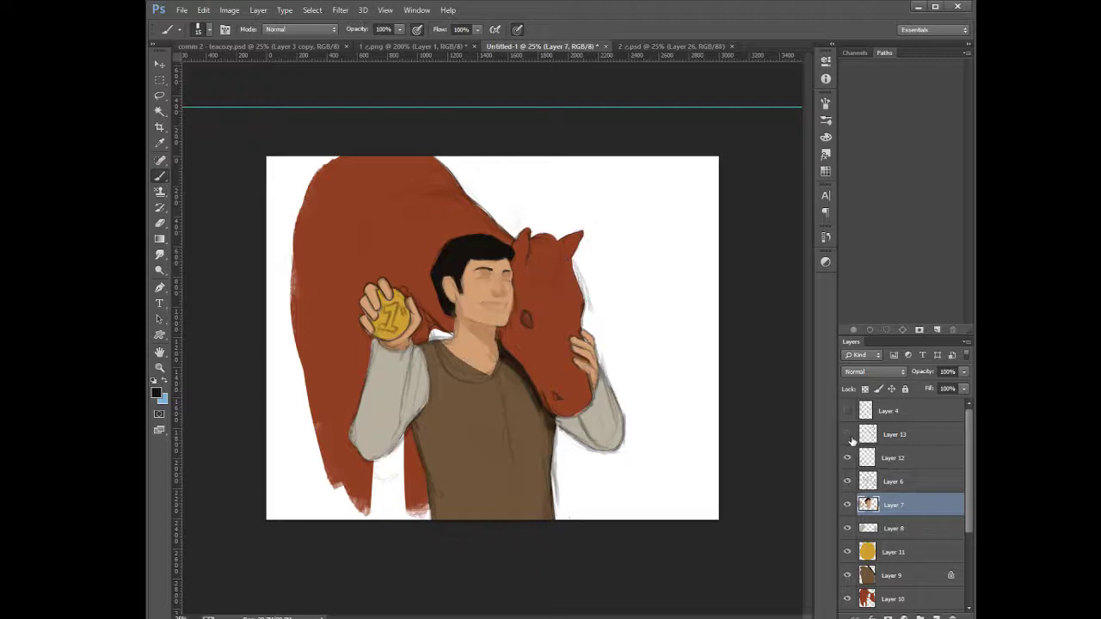
click(848, 435)
click(848, 482)
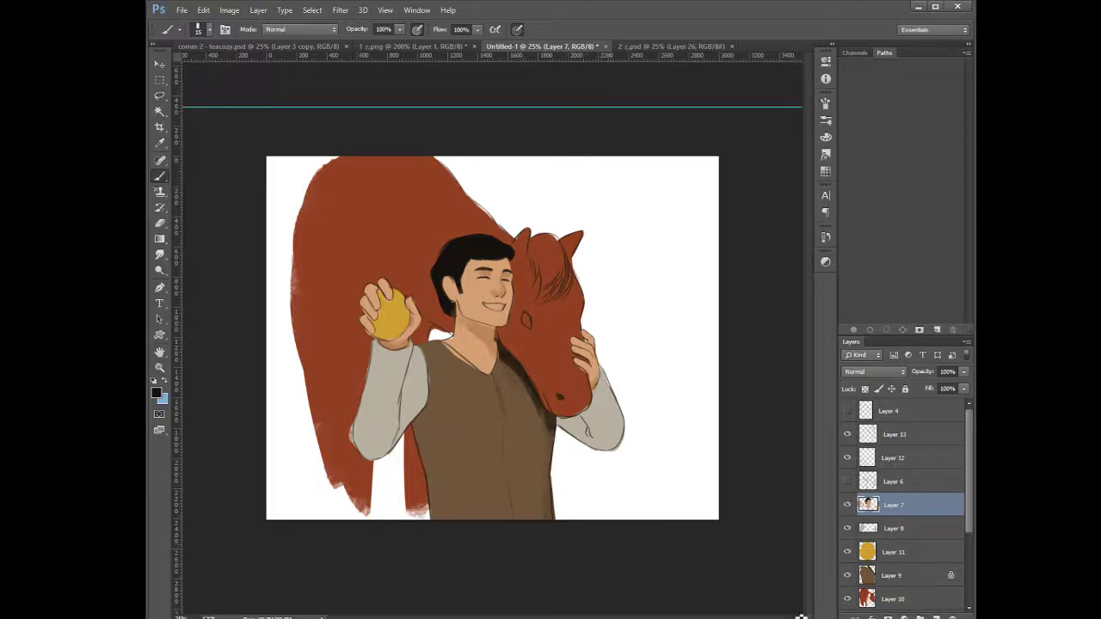
Make the horse's colour layer, Layer 10, active and enlarge the brush considerably for shading
click(881, 601)
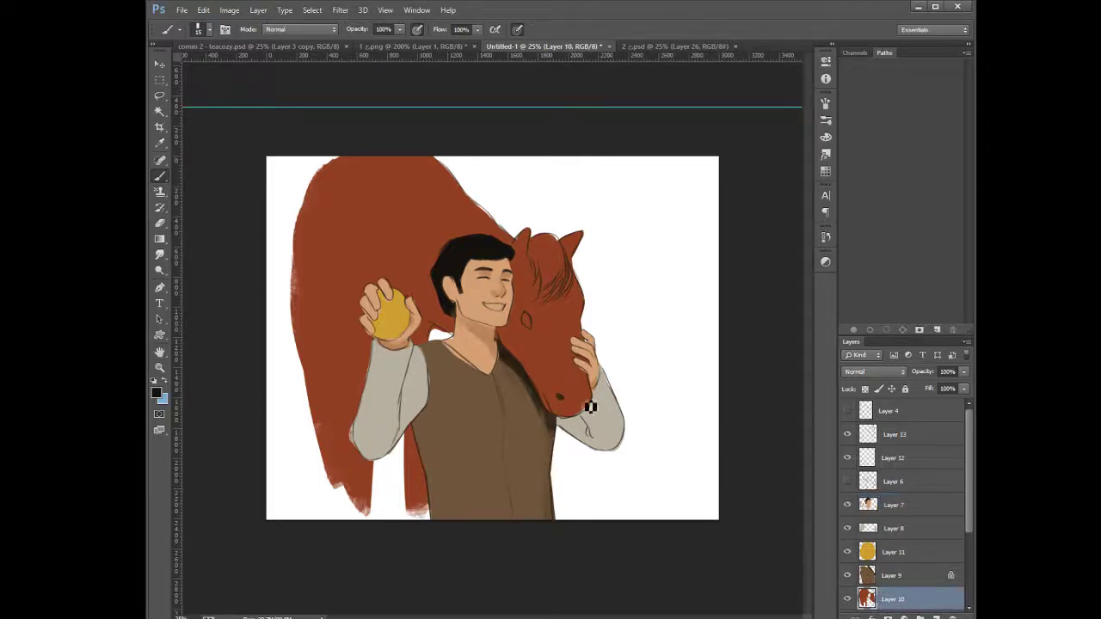
key(ctrl+plus)
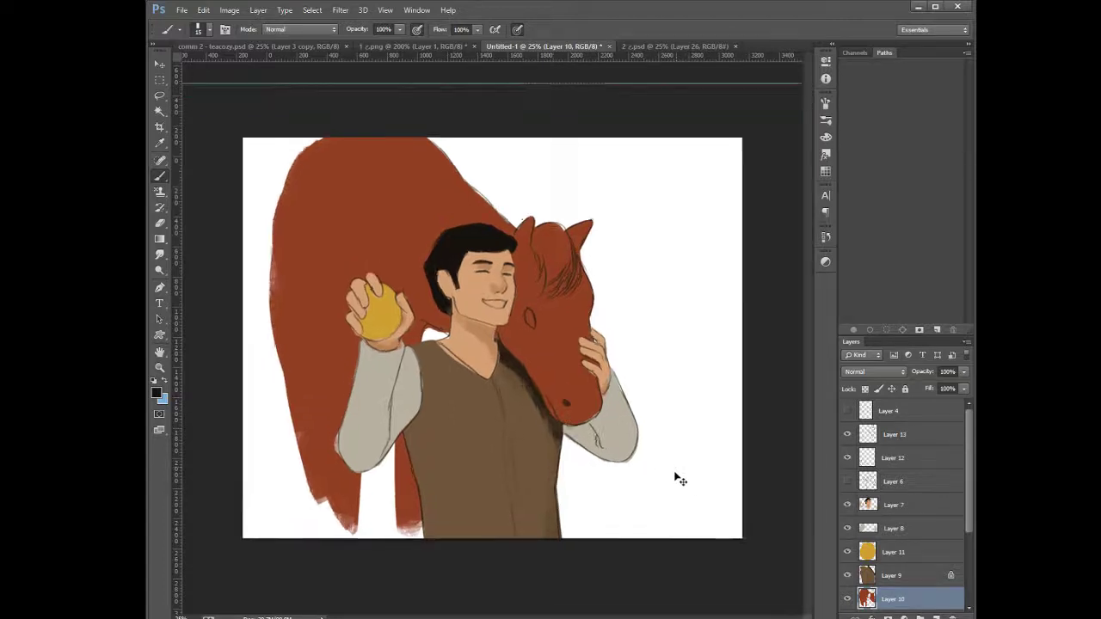
key(])
key(])
key(])
key(])
key(])
key(])
key(])
key(])
key(])
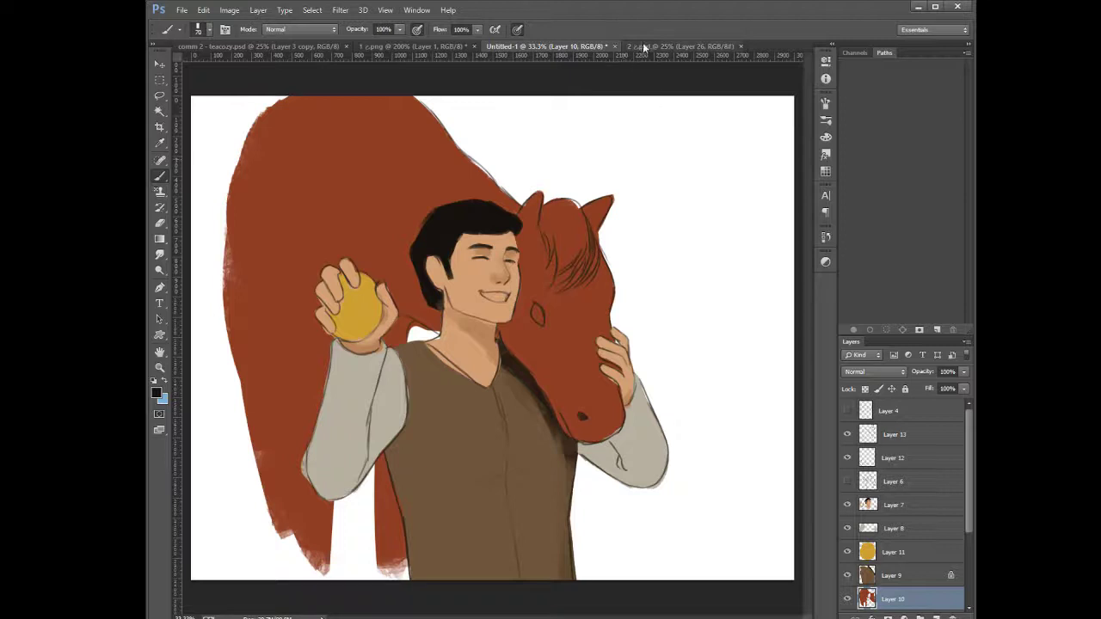
Sample a dark reddish-brown from the horse in the 2 z.psd painting and return to the Untitled-1 document
click(680, 45)
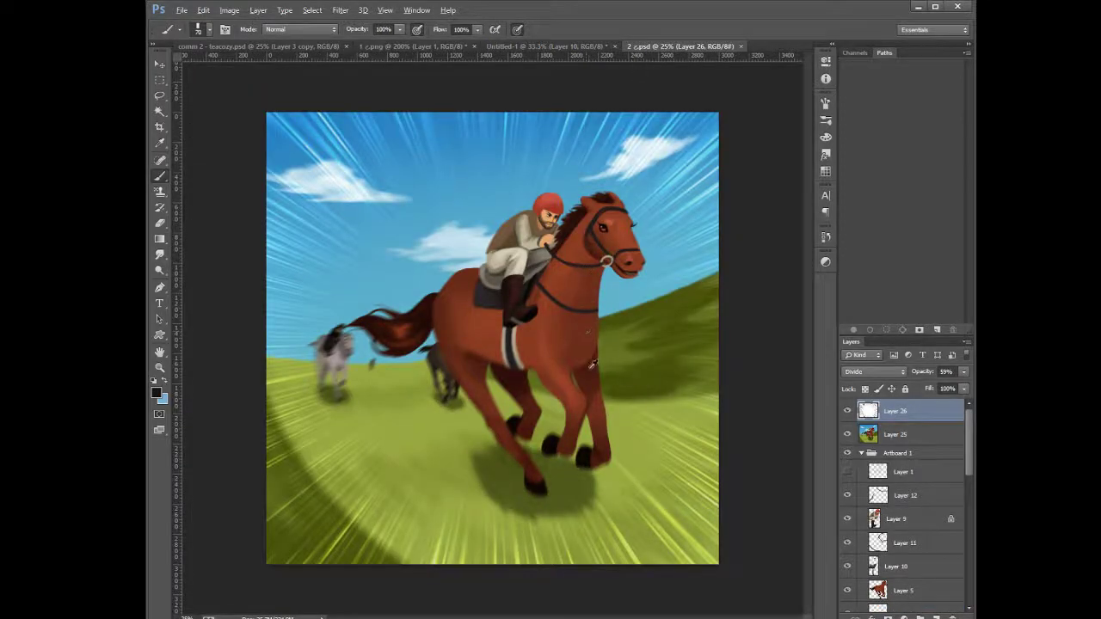
click(274, 46)
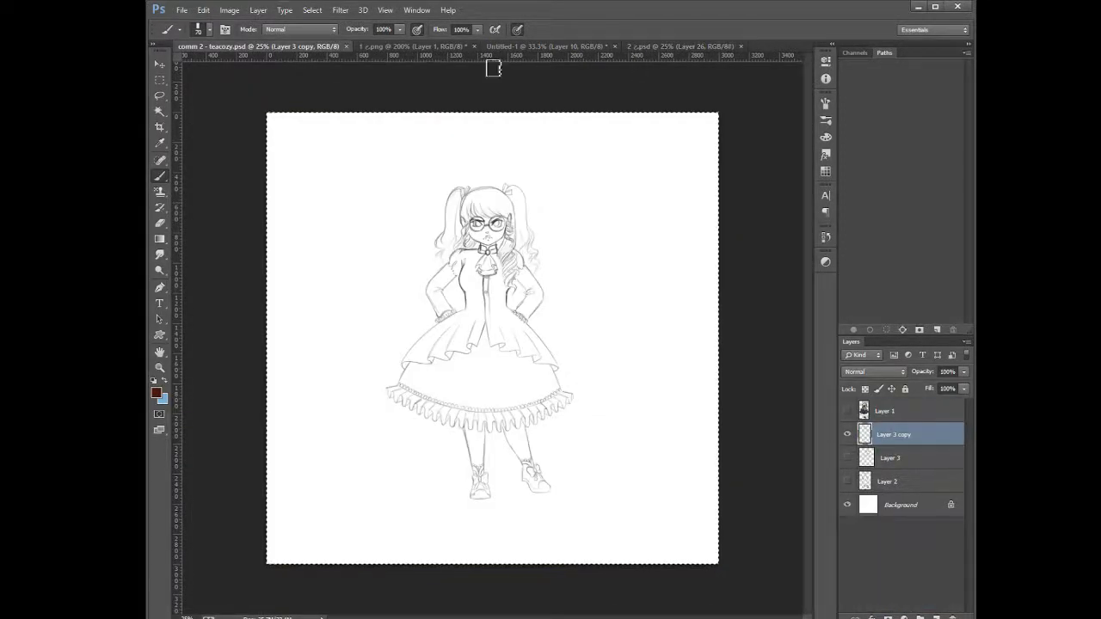
click(545, 45)
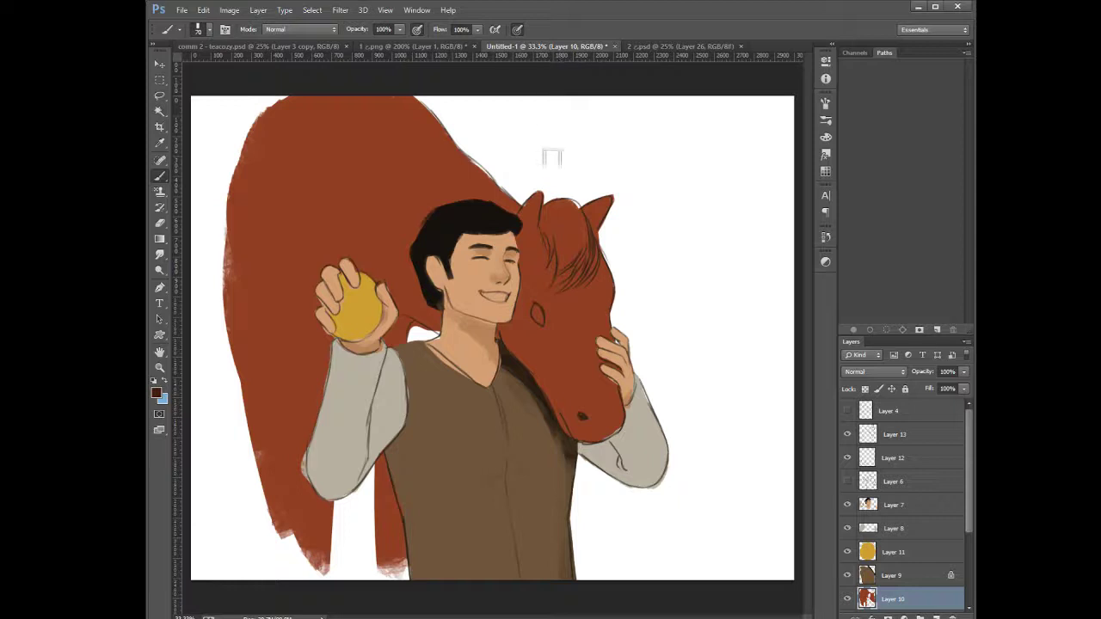
Lock the transparent pixels of Layer 10, enlarge the brush to 200 px, and shade the horse's cheek beside the man's chin
click(865, 390)
key(])
key(])
key(])
key(])
key(])
key(])
key(])
mouse_move(517, 290)
mouse_down()
mouse_move(539, 368)
mouse_move(524, 336)
mouse_up()
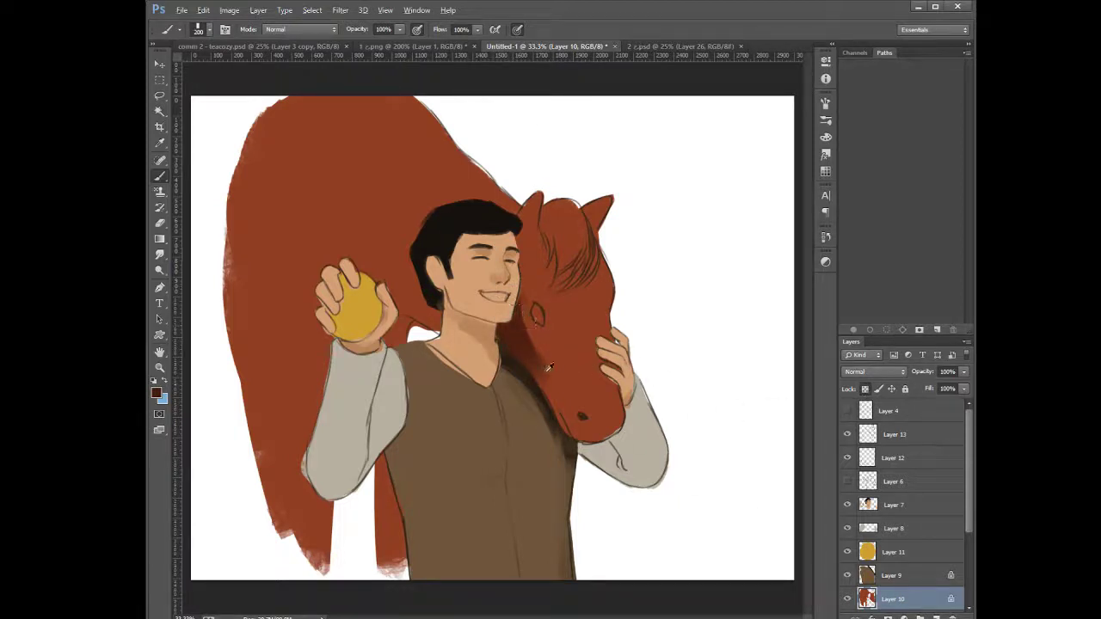
Extend and blend the shading down the horse's jaw to the muzzle using tones sampled from the horse
alt+click(512, 337)
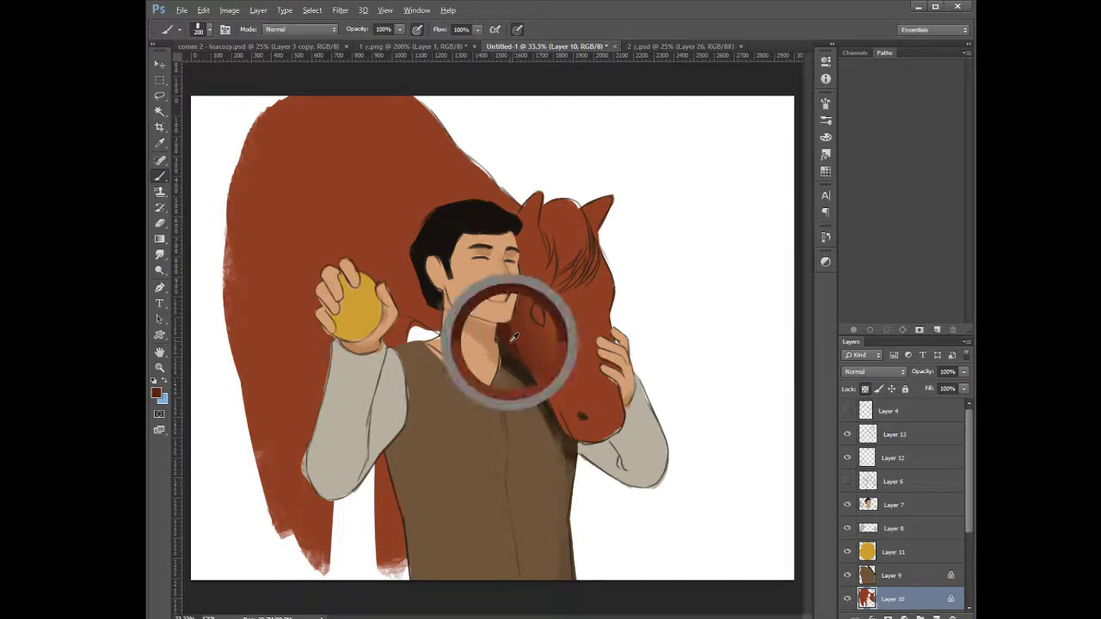
drag(514, 305, 566, 419)
alt+click(563, 361)
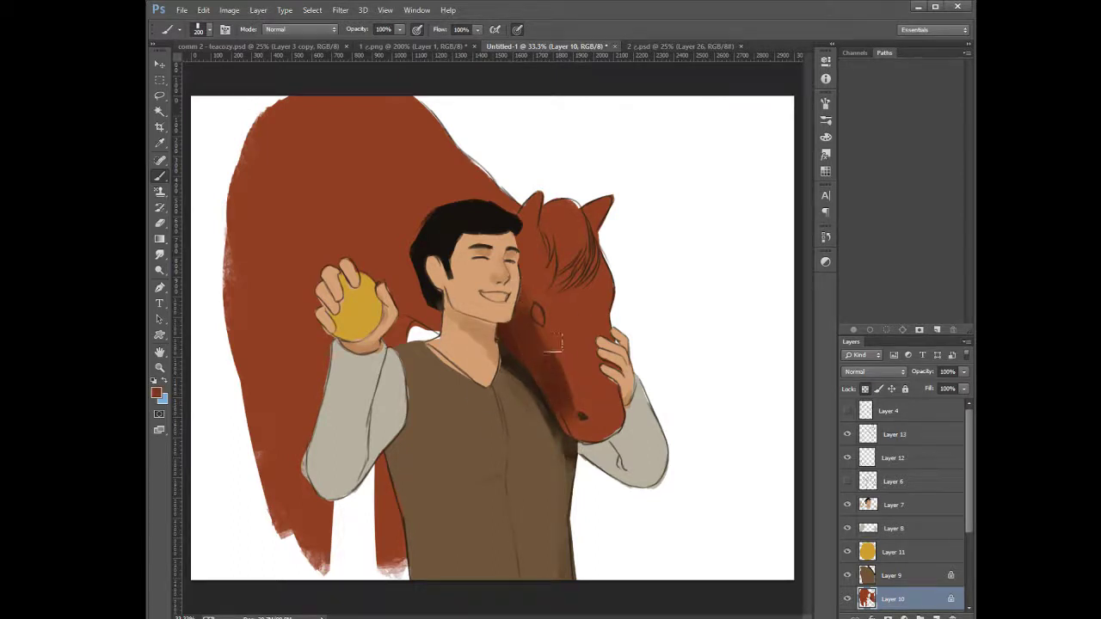
alt+click(560, 401)
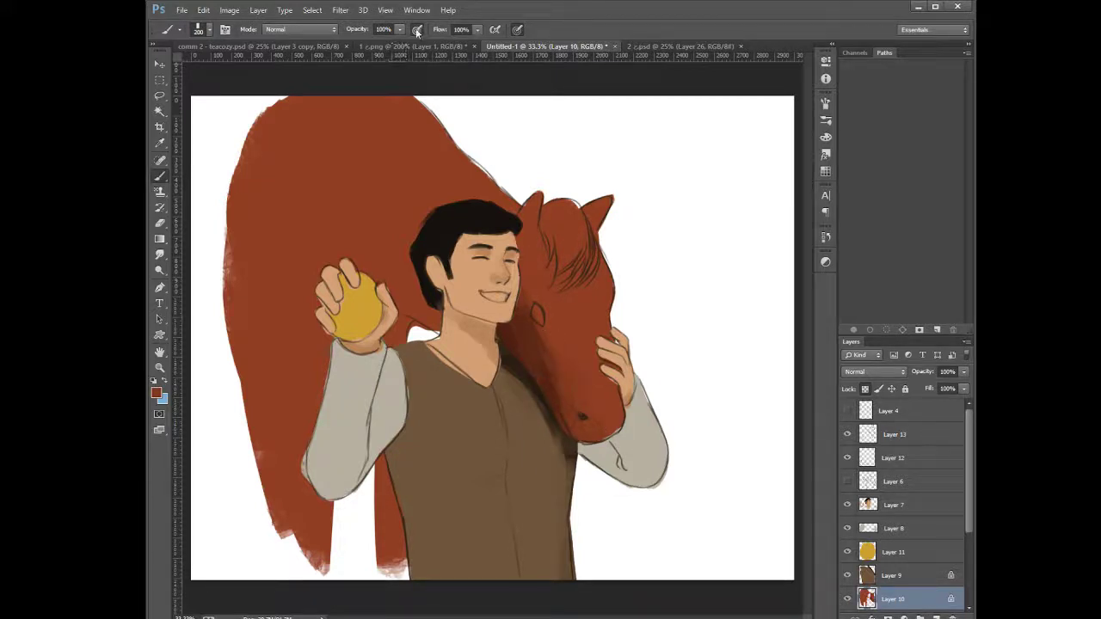
Set the brush opacity to 72% and shade the outer edge of the horse's face and muzzle with sampled tones
key(7)
key(2)
alt+click(533, 333)
alt+click(596, 266)
drag(602, 263, 606, 325)
drag(617, 417, 614, 410)
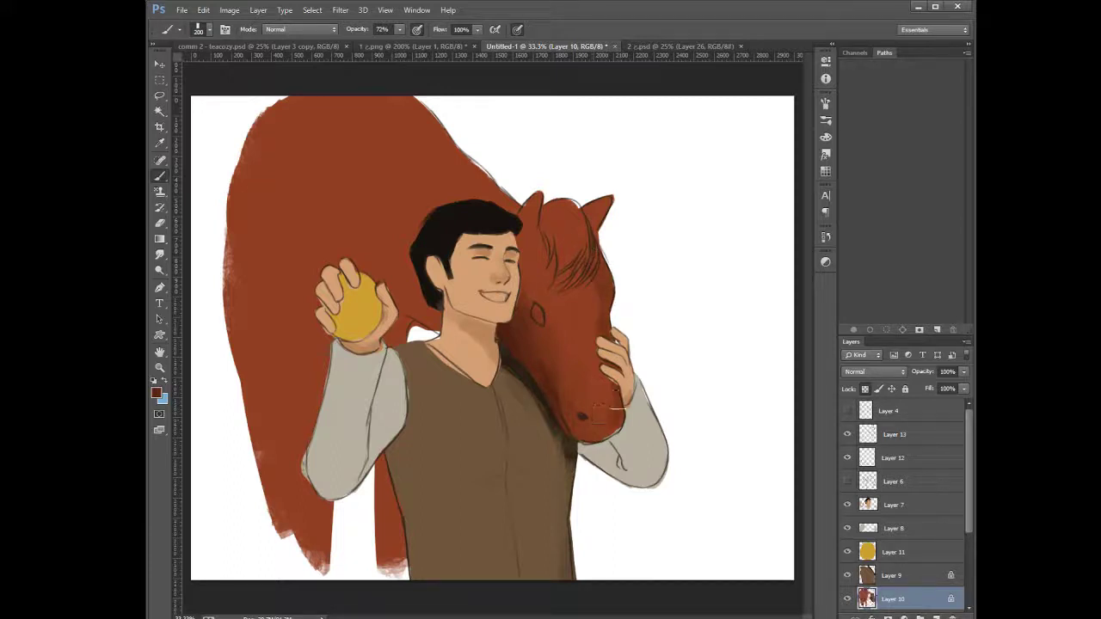
Shade the horse's body around the raised hand and sleeve with a sampled reddish-brown
alt+click(589, 301)
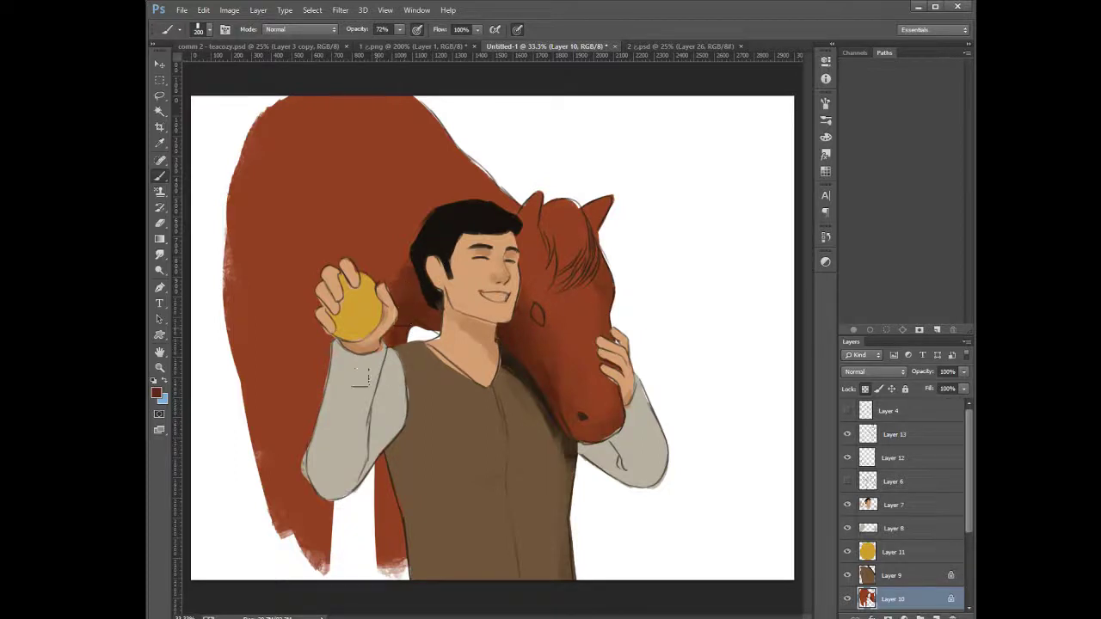
drag(318, 353, 332, 394)
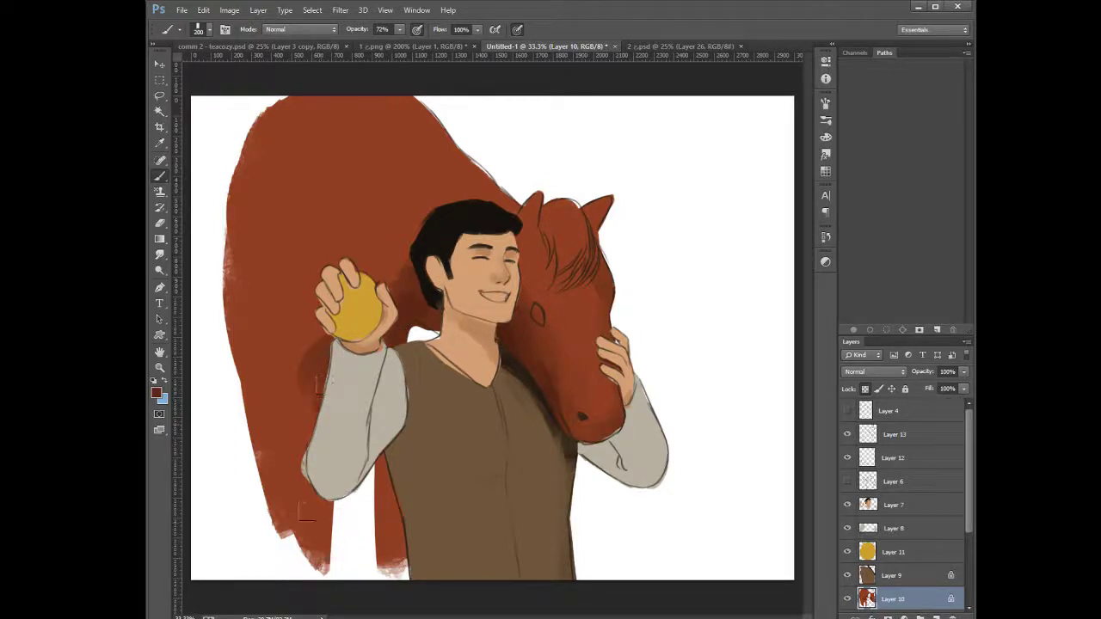
On Layer 10 with transparency unlocked, paint sampled reddish-brown over the white gap beside the man's neck, using a 50 to 70 px brush at up to 100% opacity
scroll(331, 448, up, 2)
scroll(332, 448, down, 2)
key(bracketleft)
key(bracketleft)
key(bracketleft)
key(bracketleft)
key(bracketleft)
key(bracketleft)
key(bracketleft)
key(bracketleft)
key(bracketleft)
key(alt+bracketleft)
alt+click(429, 323)
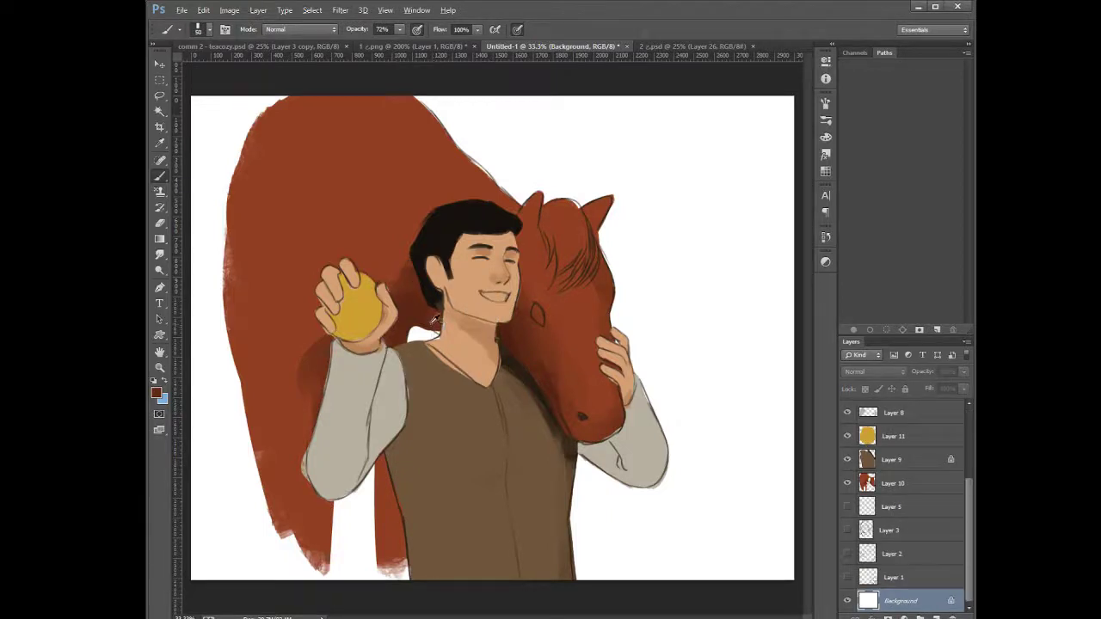
click(899, 483)
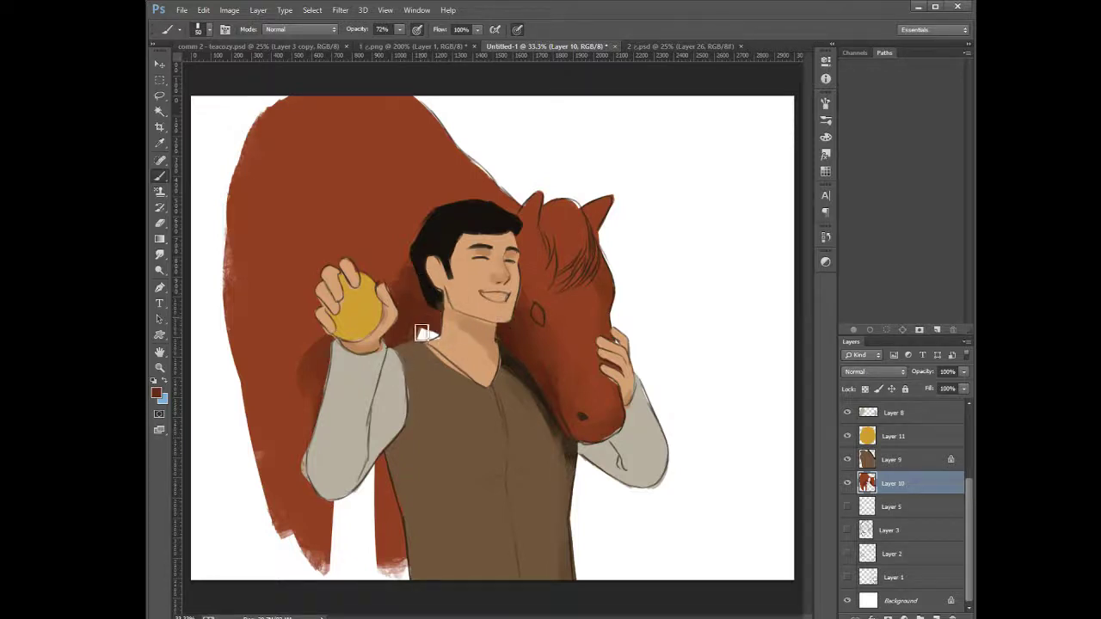
drag(422, 333, 404, 390)
key(bracketright)
key(bracketright)
key(0)
Inspect the line work on Layers 13 and 12 near the collar, briefly hiding Layer 12
drag(968, 509, 969, 435)
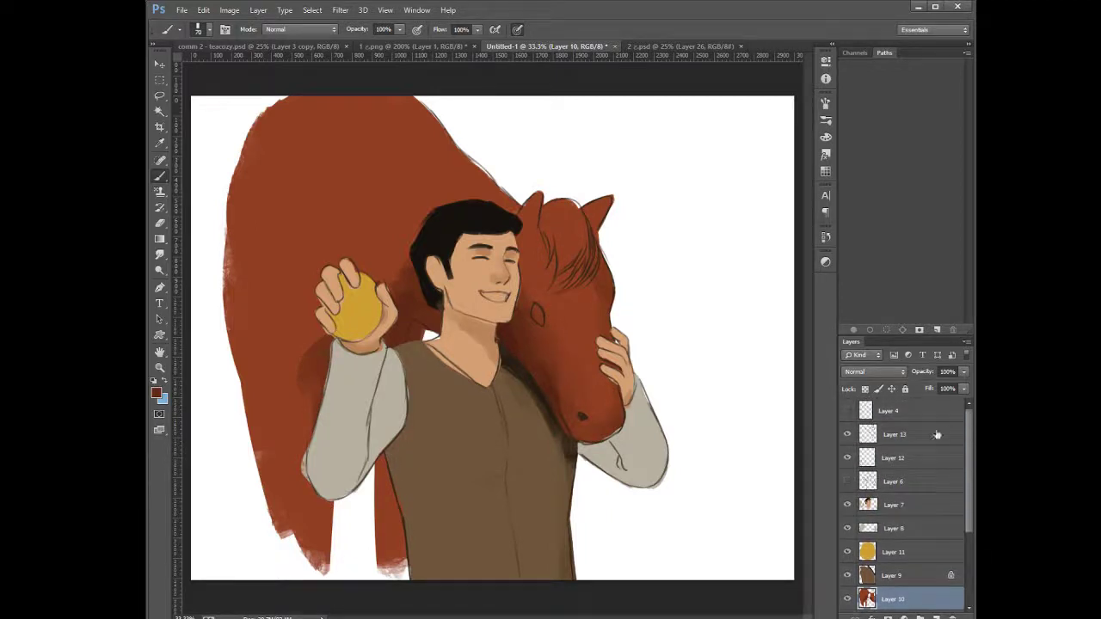
click(873, 437)
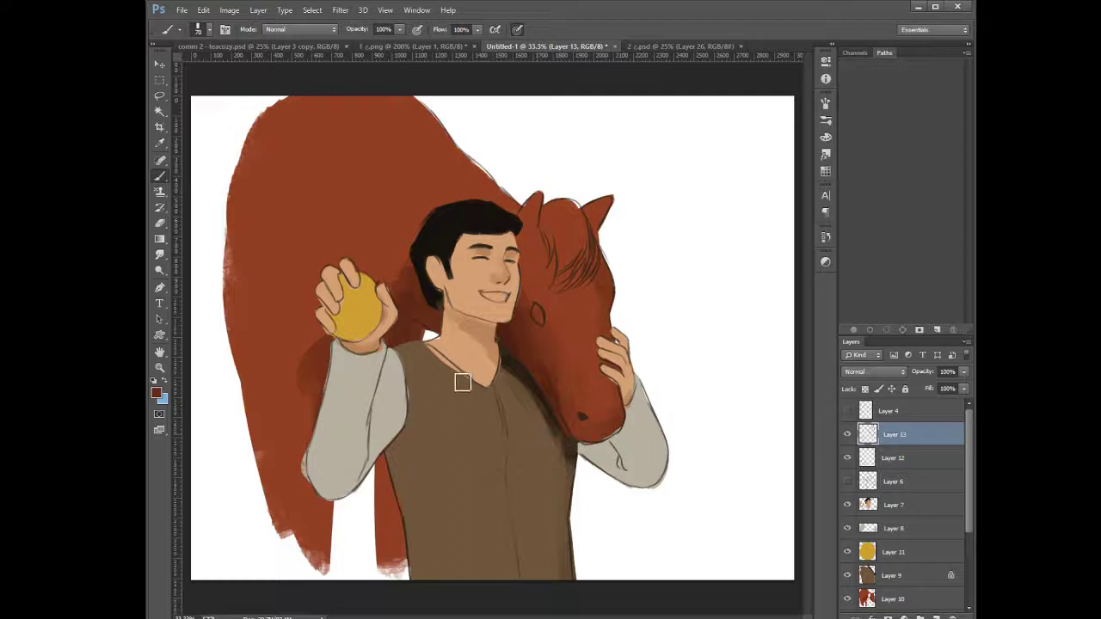
key(e)
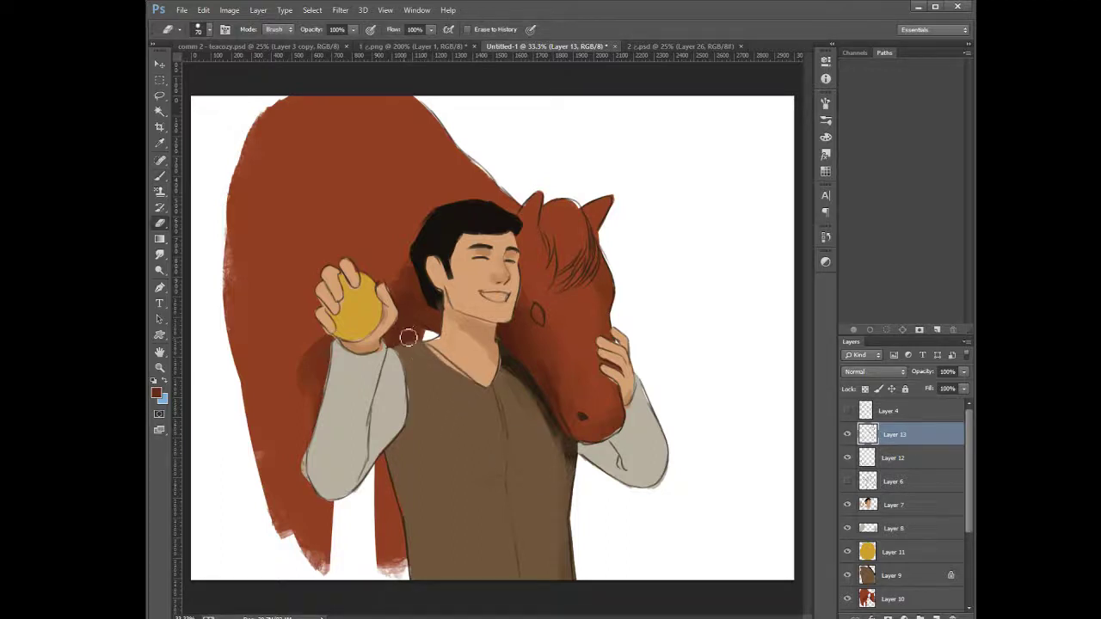
click(886, 460)
click(849, 459)
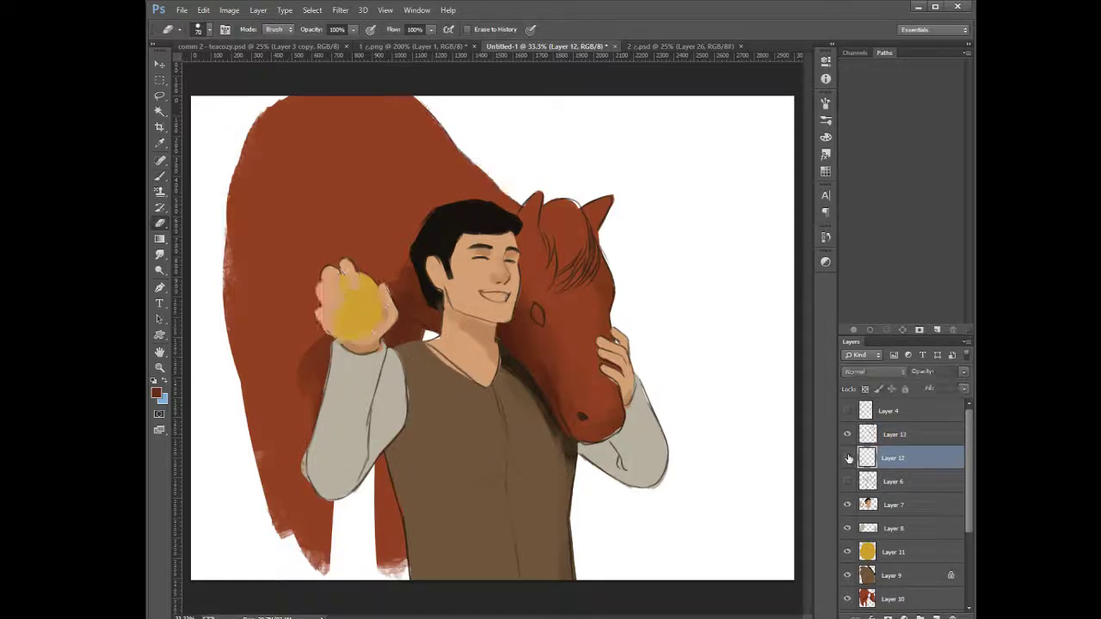
click(849, 458)
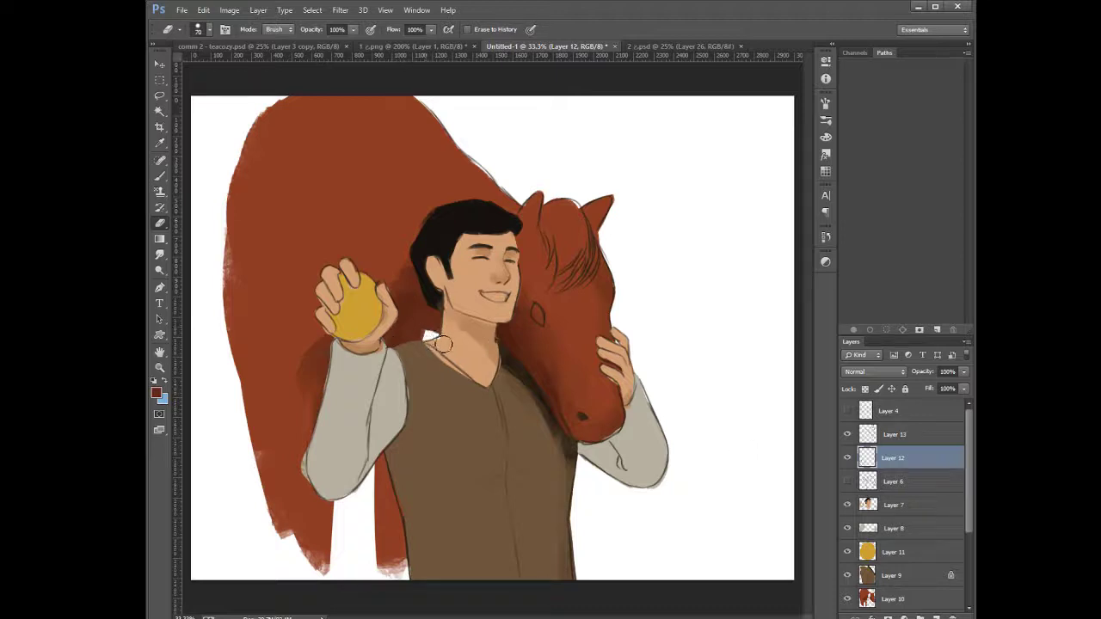
On Layer 7, sample the neck's skin tone and clean up the edge where the neck meets the shoulder
click(903, 507)
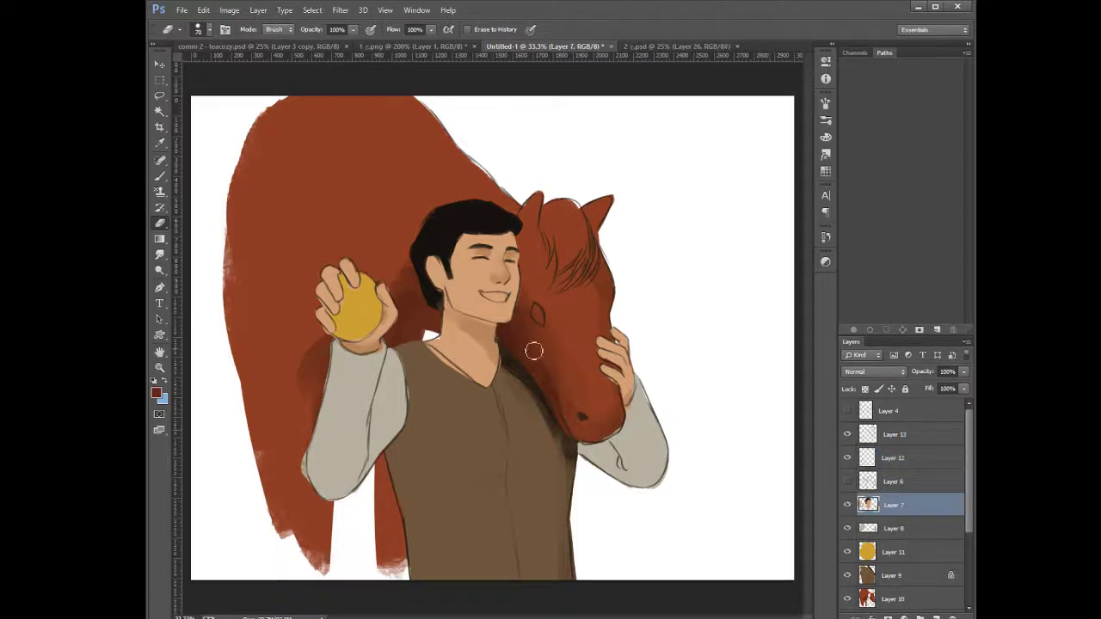
key(b)
alt+click(456, 335)
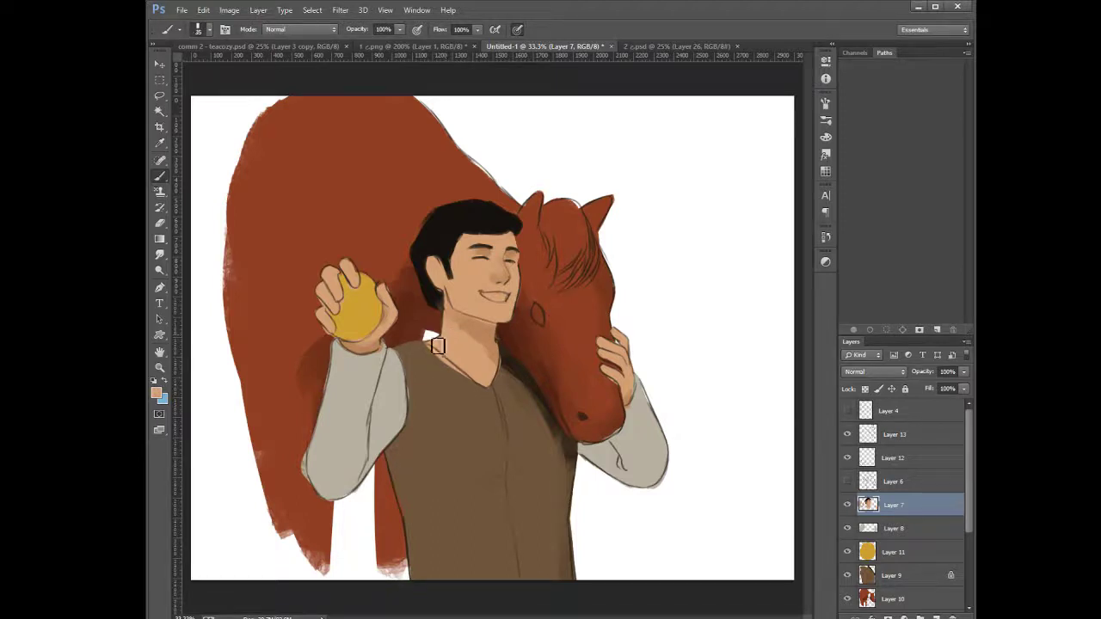
key(e)
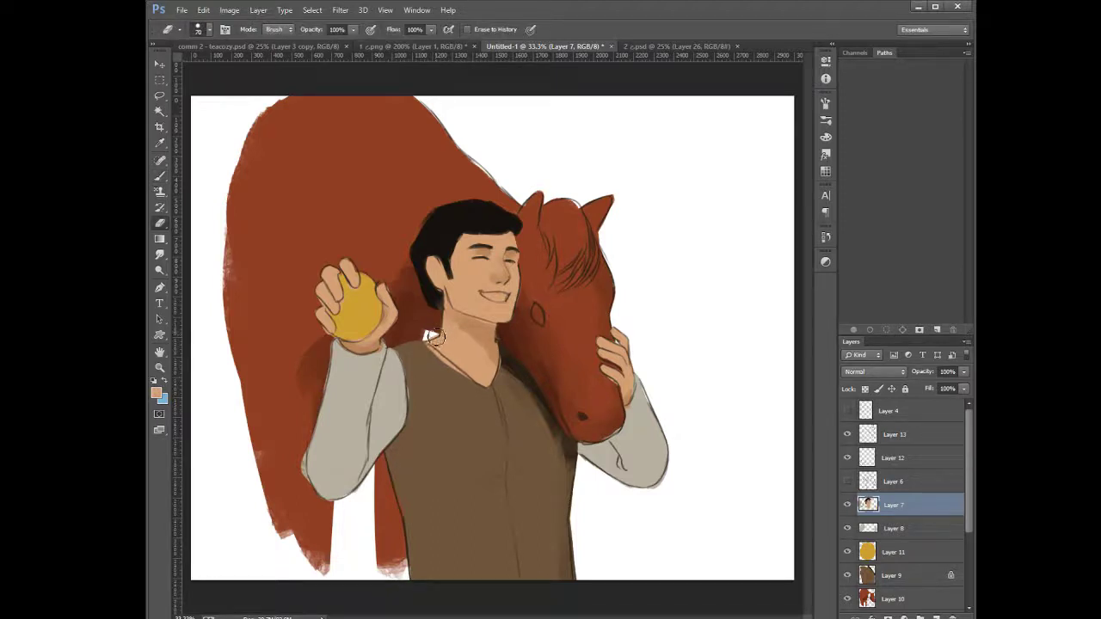
drag(438, 310, 432, 319)
key(b)
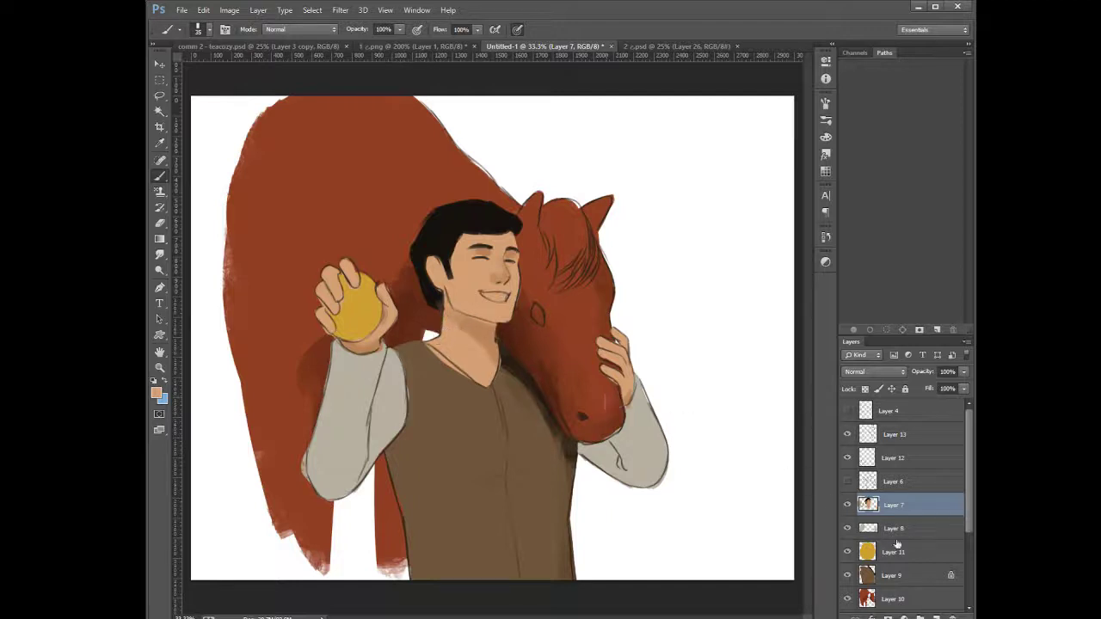
On Layer 10, erase stray horse colour in the small gap between the man's neck and shoulder
click(881, 600)
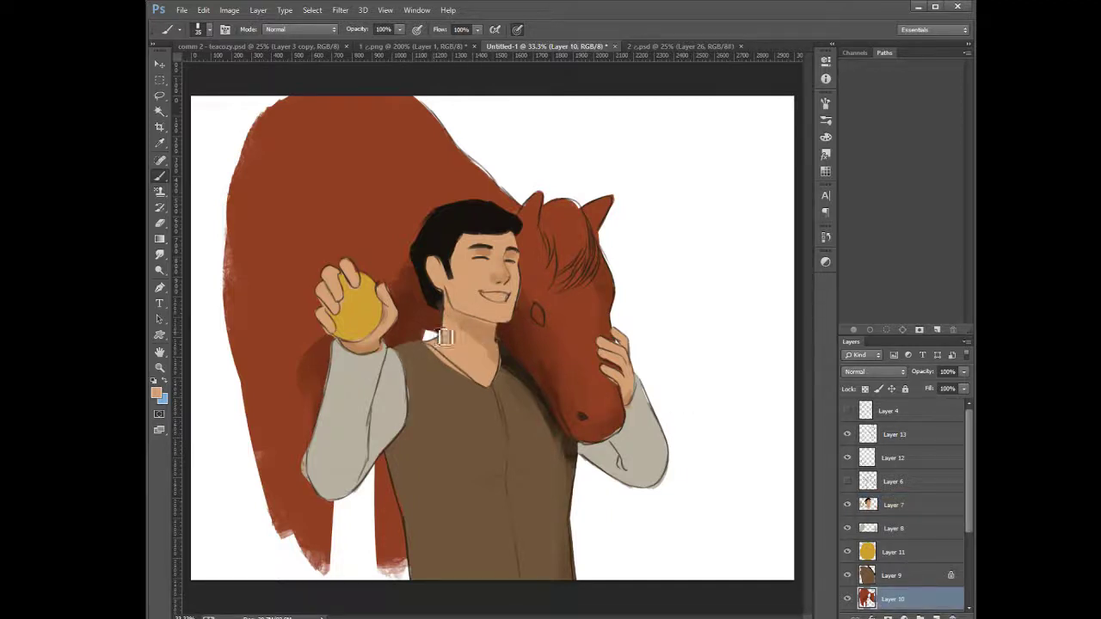
key(e)
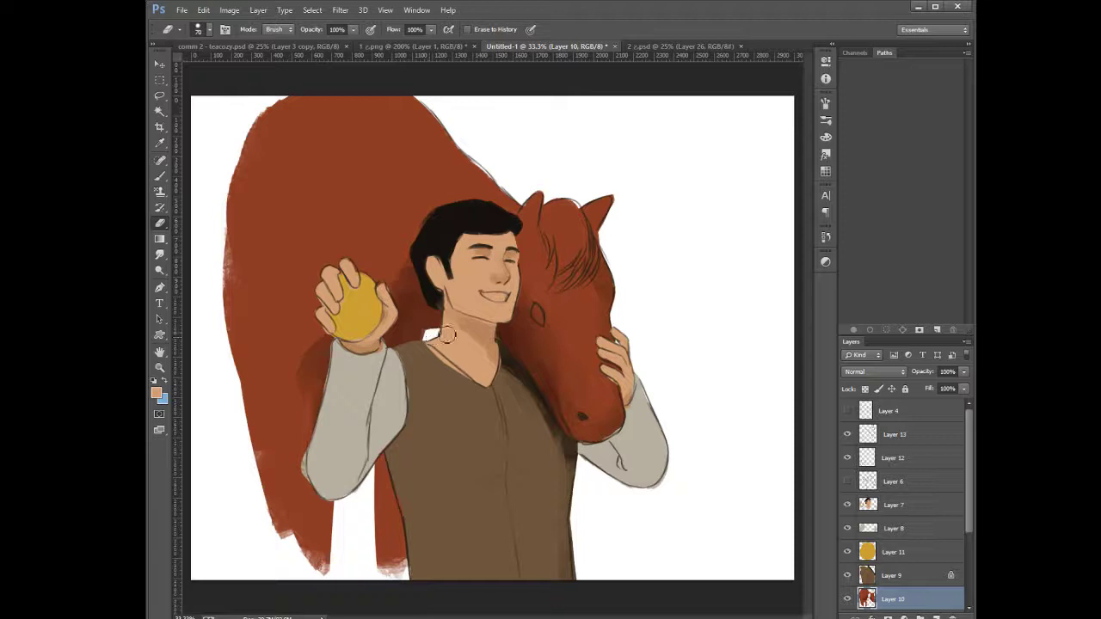
click(160, 177)
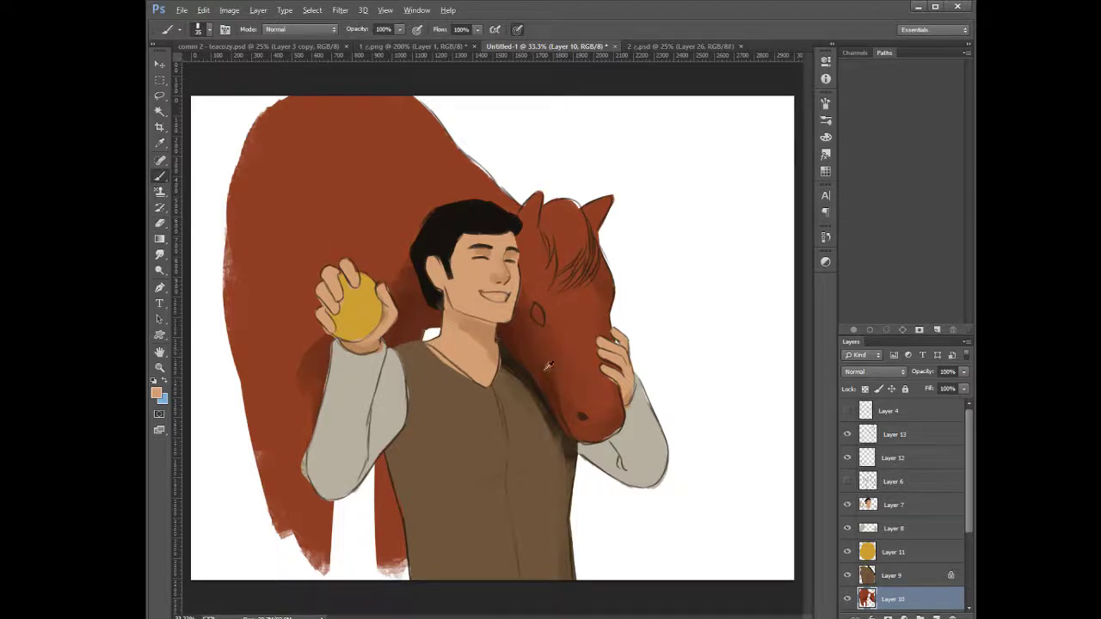
Sample a reddish-brown from the horse, lock Layer 10's transparent pixels again, and enlarge the brush for shading
alt+click(550, 311)
click(865, 389)
key(i)
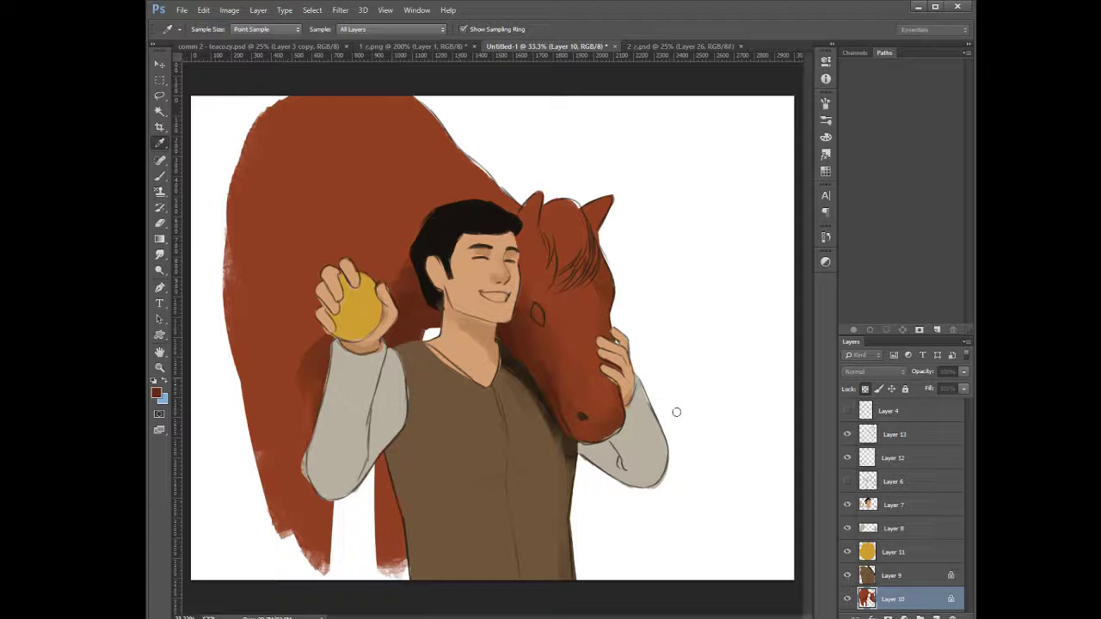
key(b)
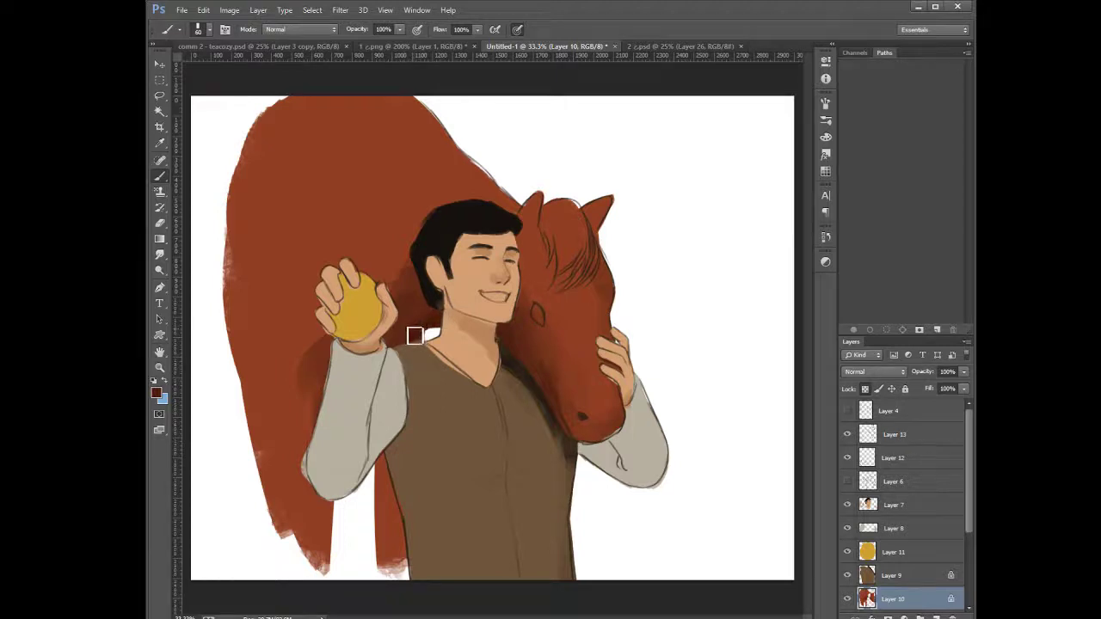
key(bracketright)
key(bracketright)
key(bracketright)
key(bracketright)
Pick a darker brown and shade the horse's body between the raised hand and the man's head, blending with sampled tones
click(159, 393)
click(681, 427)
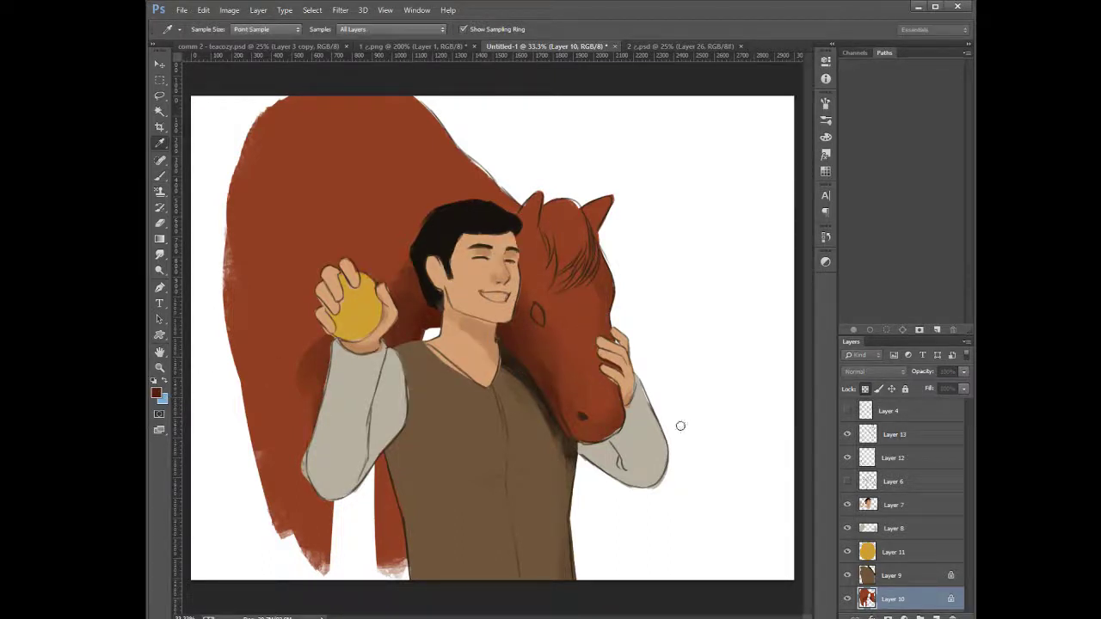
click(800, 294)
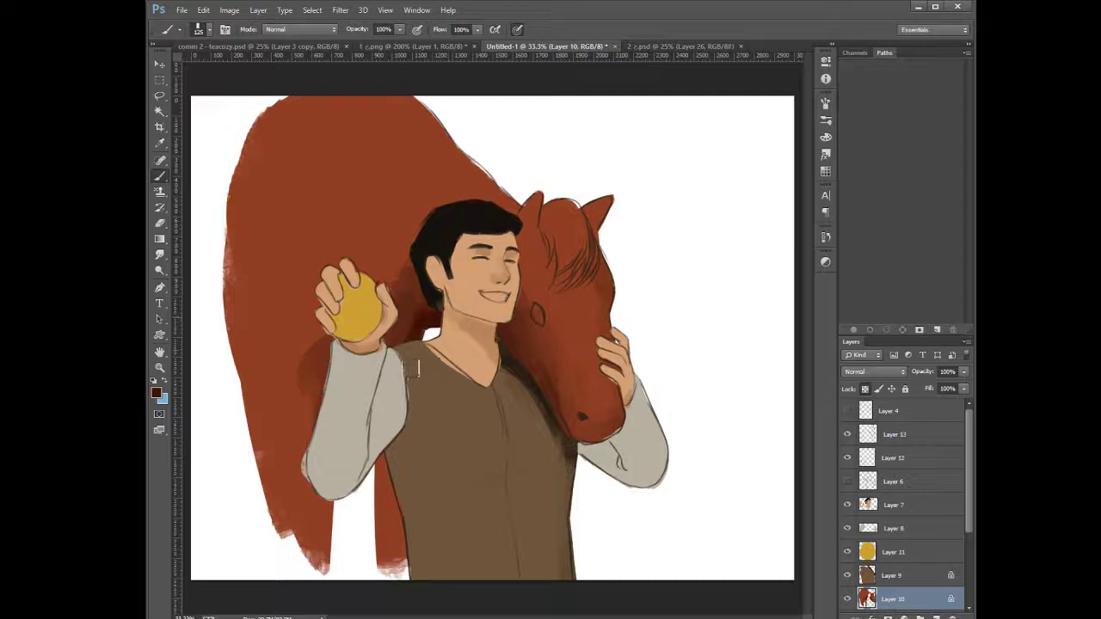
alt+click(425, 310)
alt+click(403, 265)
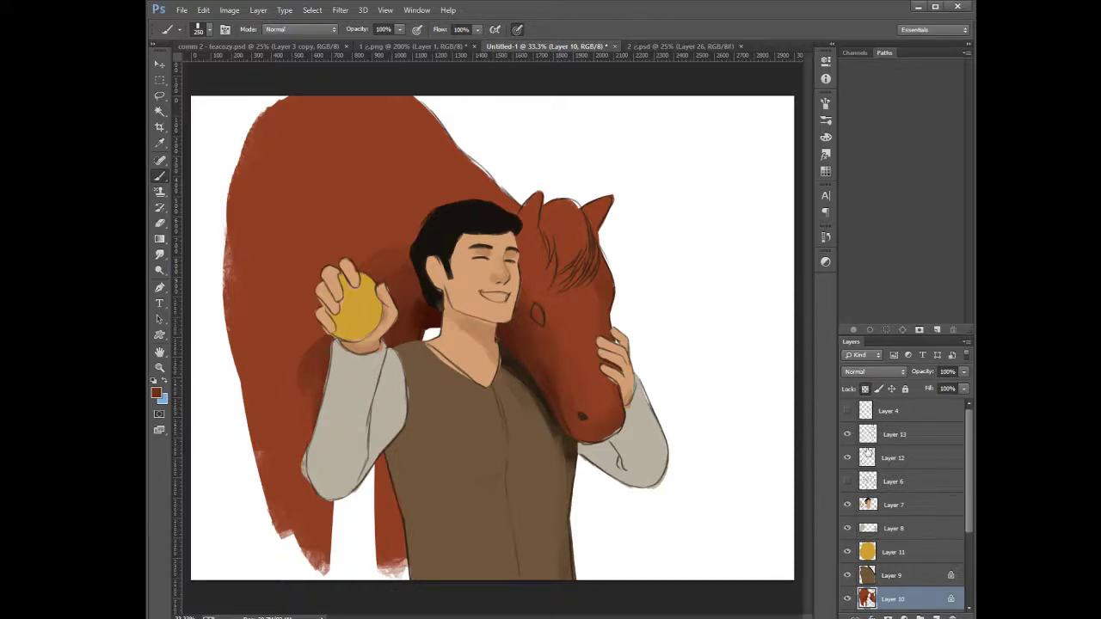
Hide the line work on Layers 13 and 12
click(847, 434)
click(847, 457)
click(848, 458)
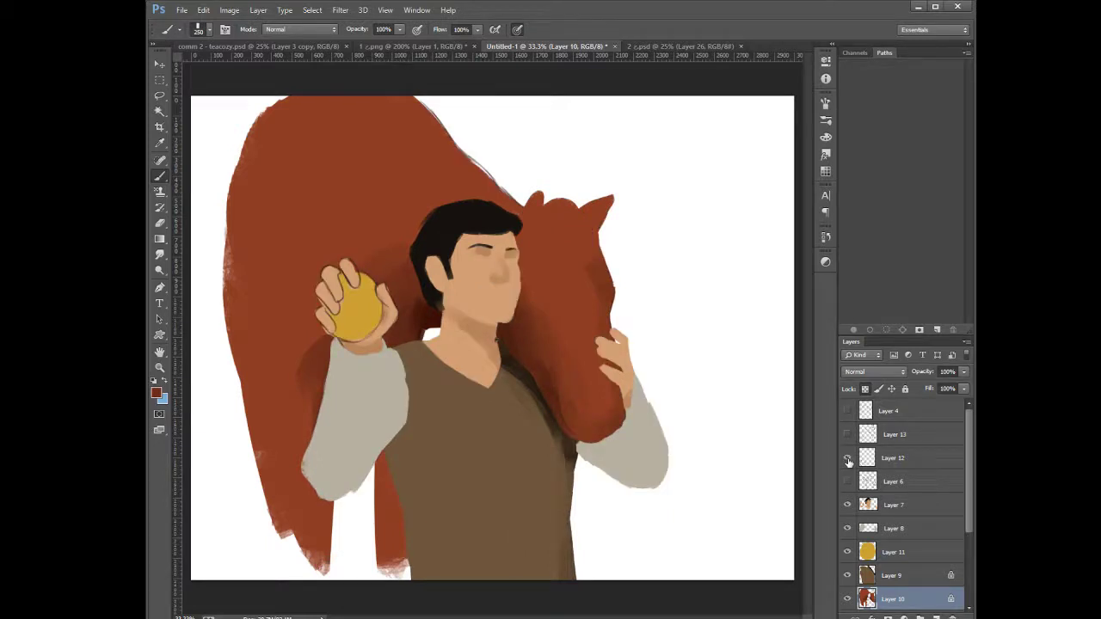
click(847, 458)
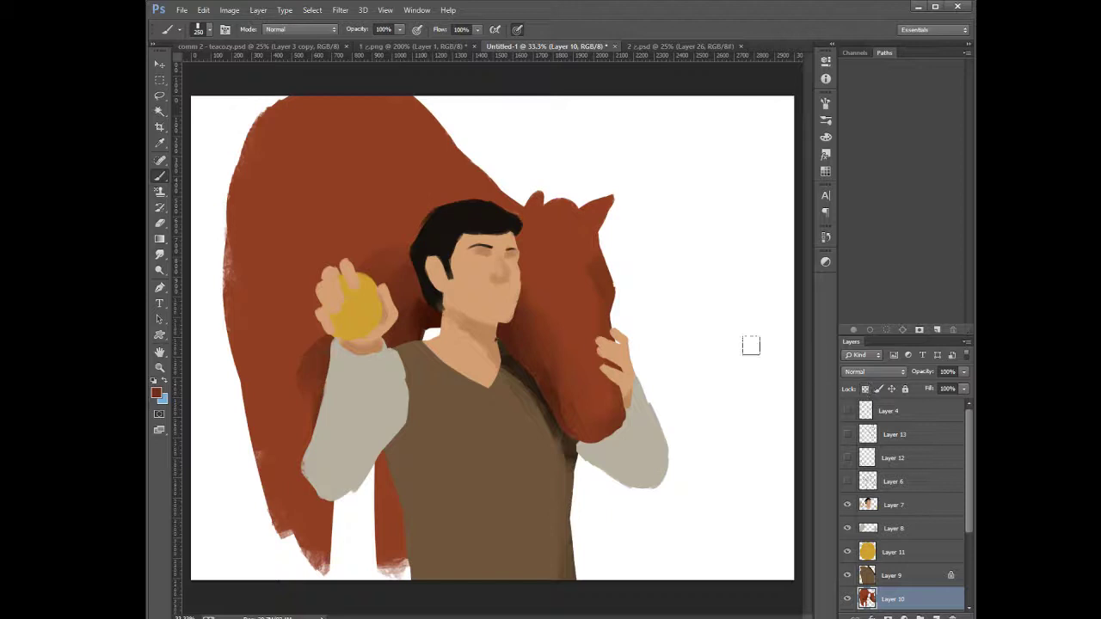
With a 100 px brush, fill the gap beside the man's neck in sampled dark brown and extend the horse's leg below his elbow
alt+click(421, 305)
key([)
key([)
key([)
key([)
key([)
drag(434, 316, 422, 360)
alt+click(278, 427)
drag(329, 507, 330, 567)
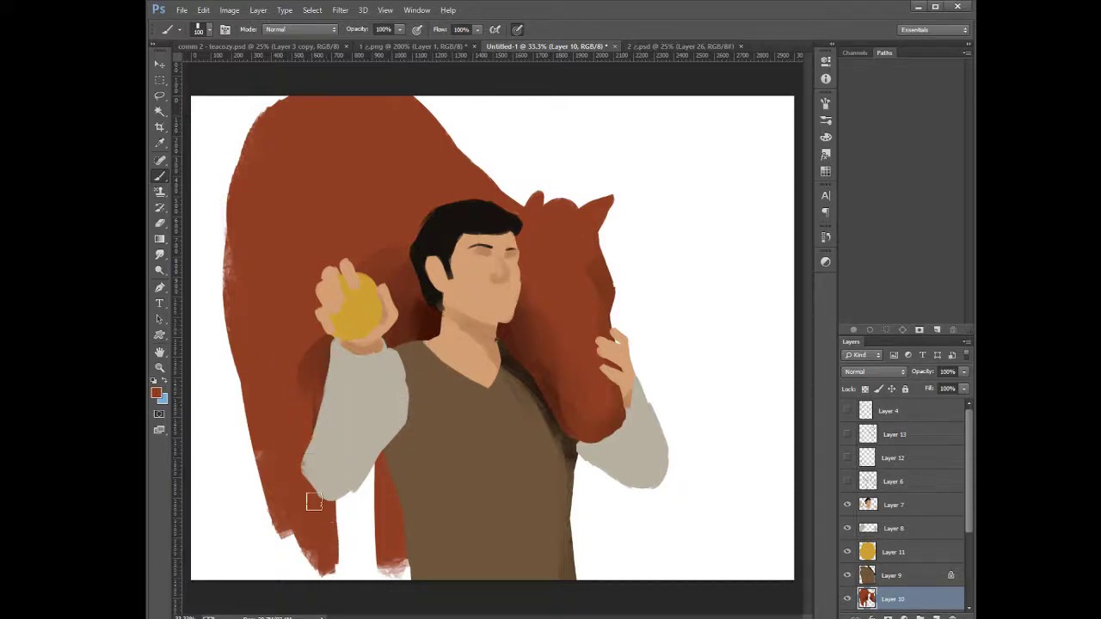
Erase the outer edge of the horse's hindquarter and leg on Layer 10 with a 250 px eraser to slim the leg
key(e)
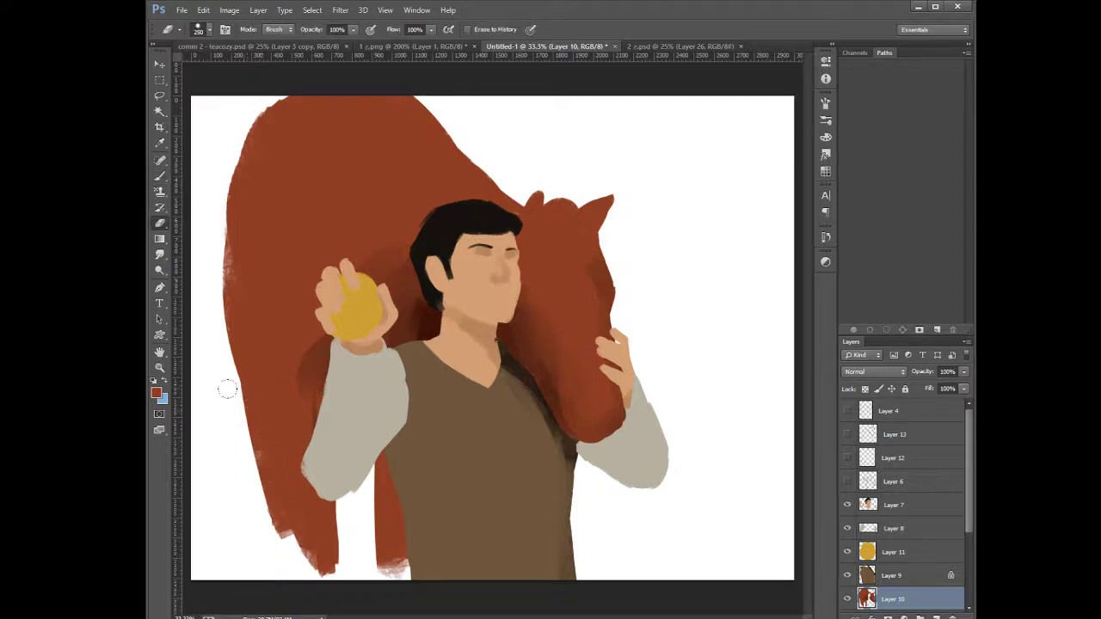
drag(227, 386, 275, 546)
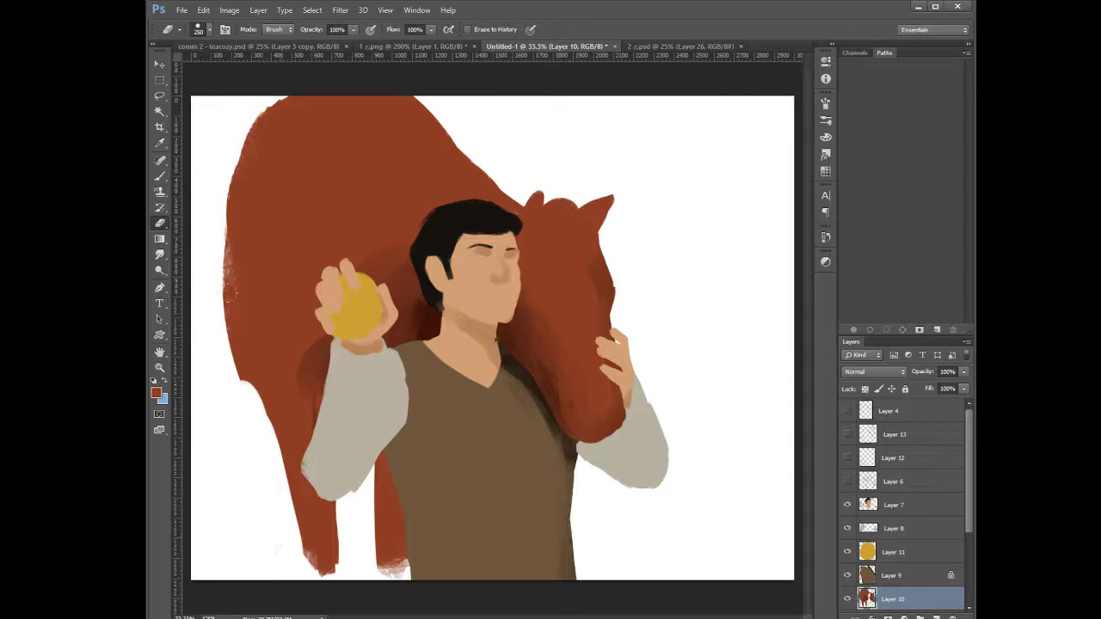
key(b)
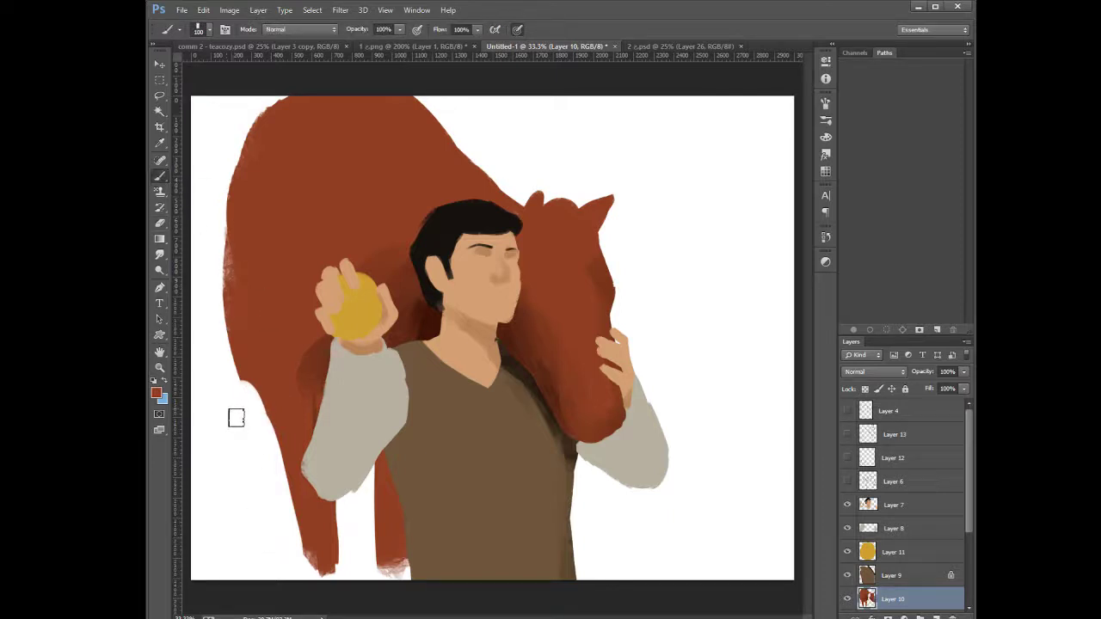
click(159, 223)
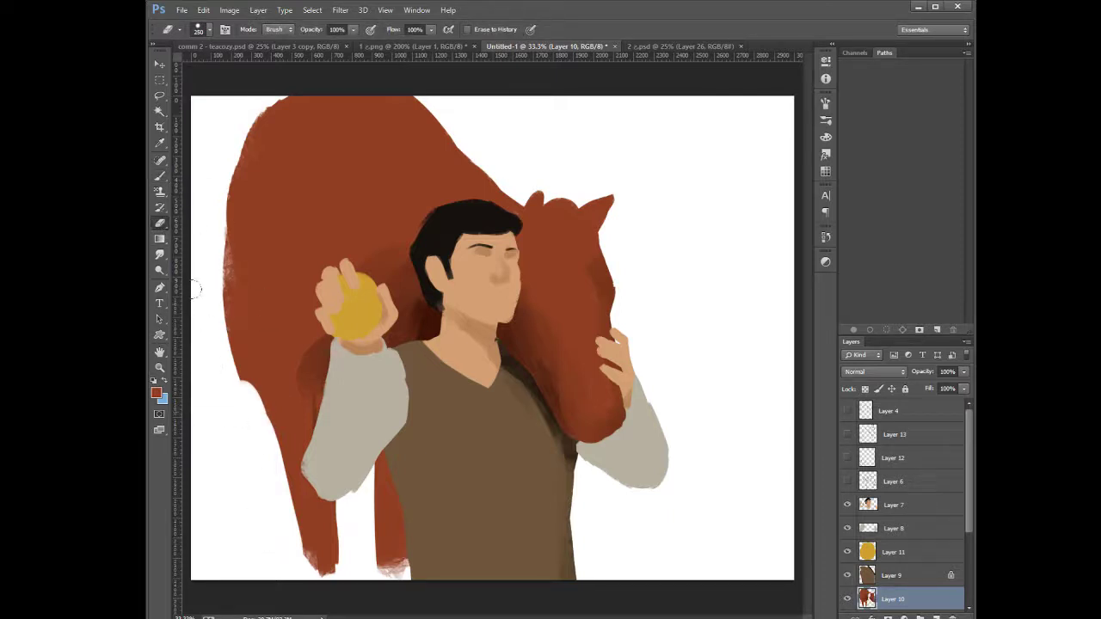
drag(216, 320, 231, 407)
drag(230, 364, 261, 430)
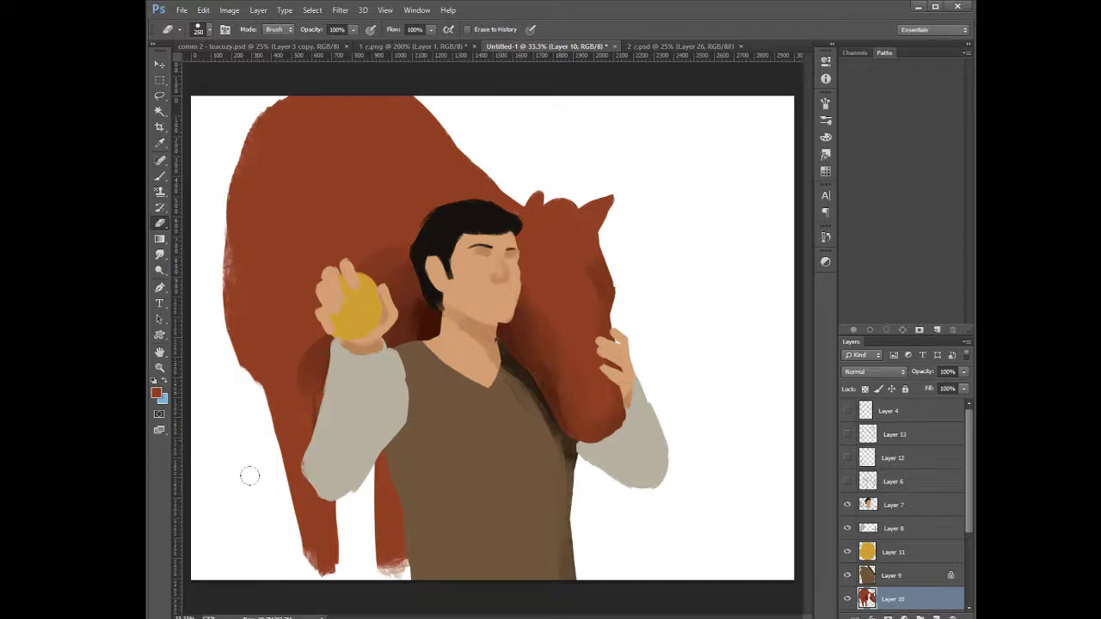
Smooth the rough outer edge of the horse's rump with the eraser, undoing the cut that goes too deep
mouse_move(201, 257)
mouse_down()
mouse_move(234, 381)
mouse_move(204, 269)
mouse_move(225, 327)
mouse_move(227, 255)
mouse_up()
drag(217, 142, 217, 344)
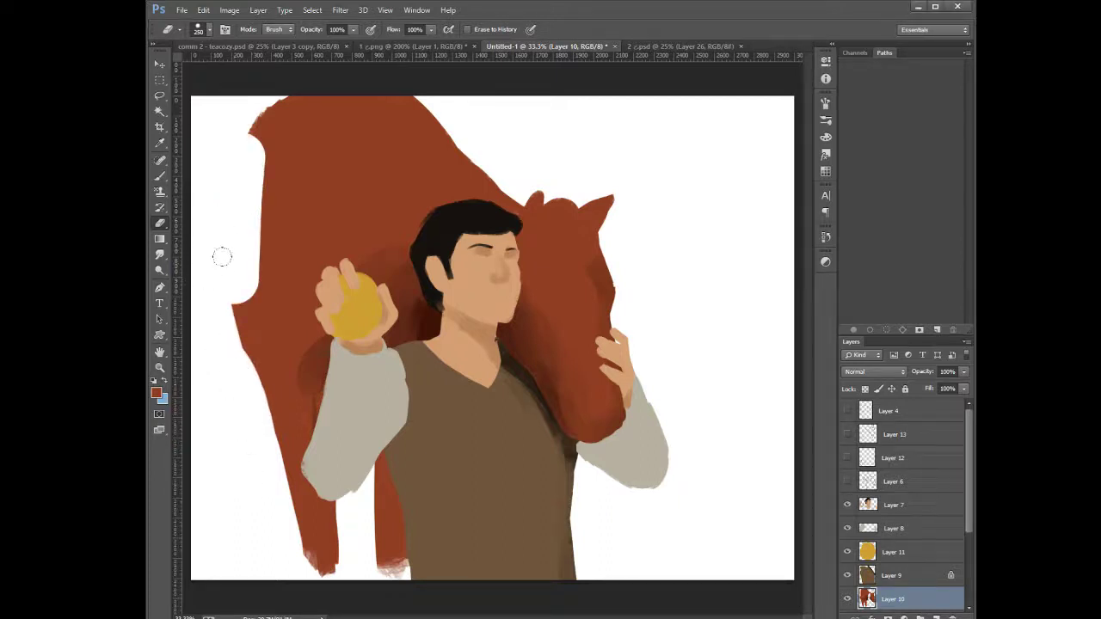
key(ctrl+z)
drag(231, 112, 207, 290)
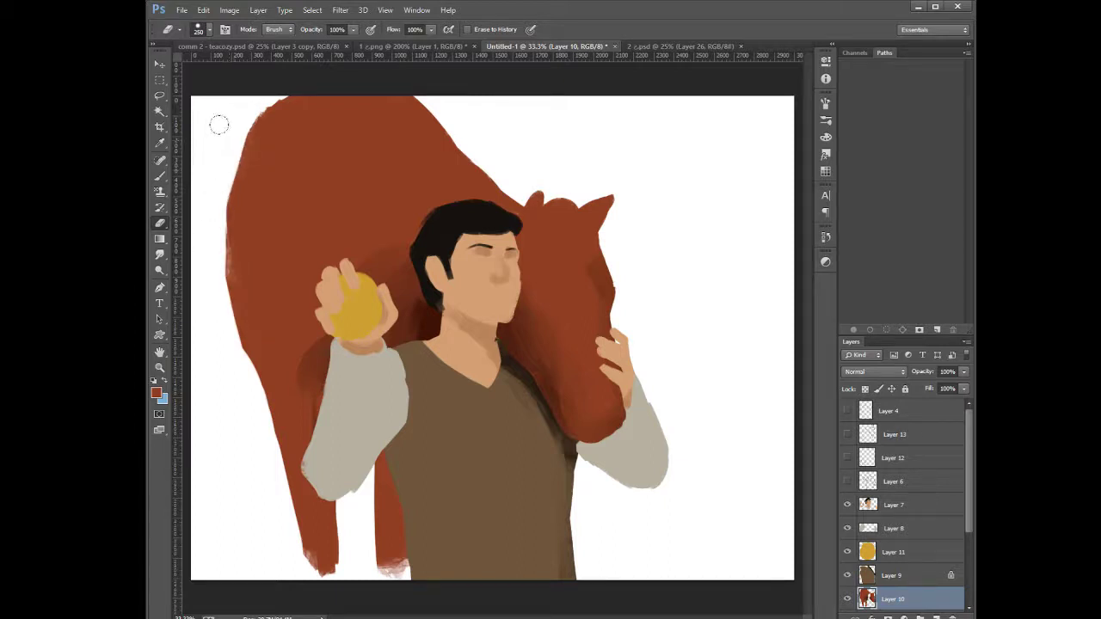
drag(219, 127, 213, 305)
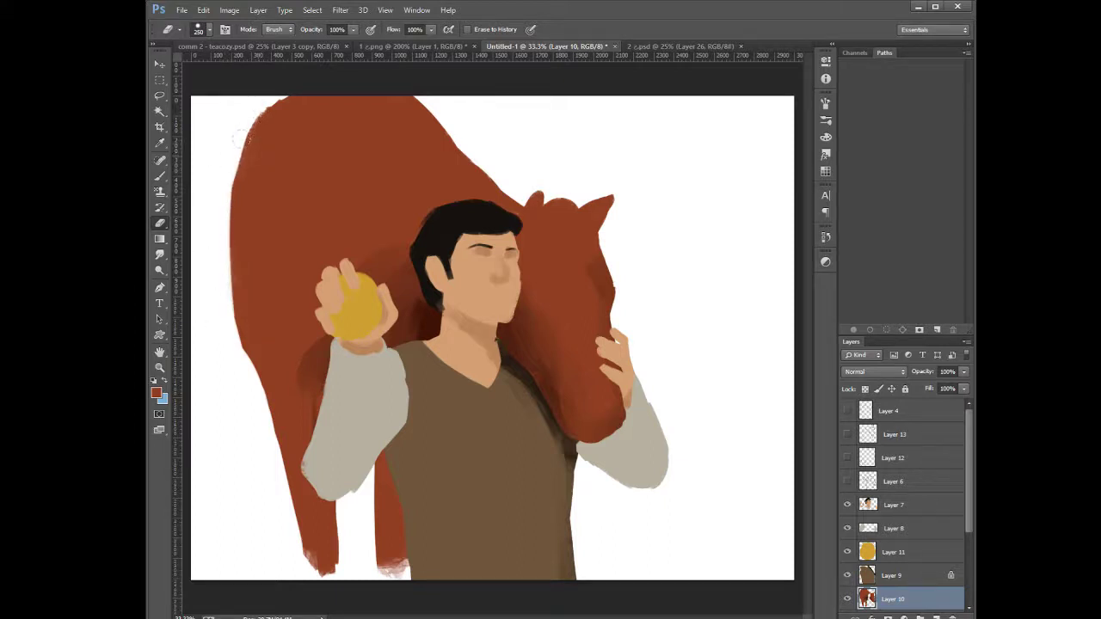
Reselect Layer 10 and erase the rump's outline from the canvas edge down to the leg into a narrower curve
drag(372, 306, 373, 310)
click(879, 583)
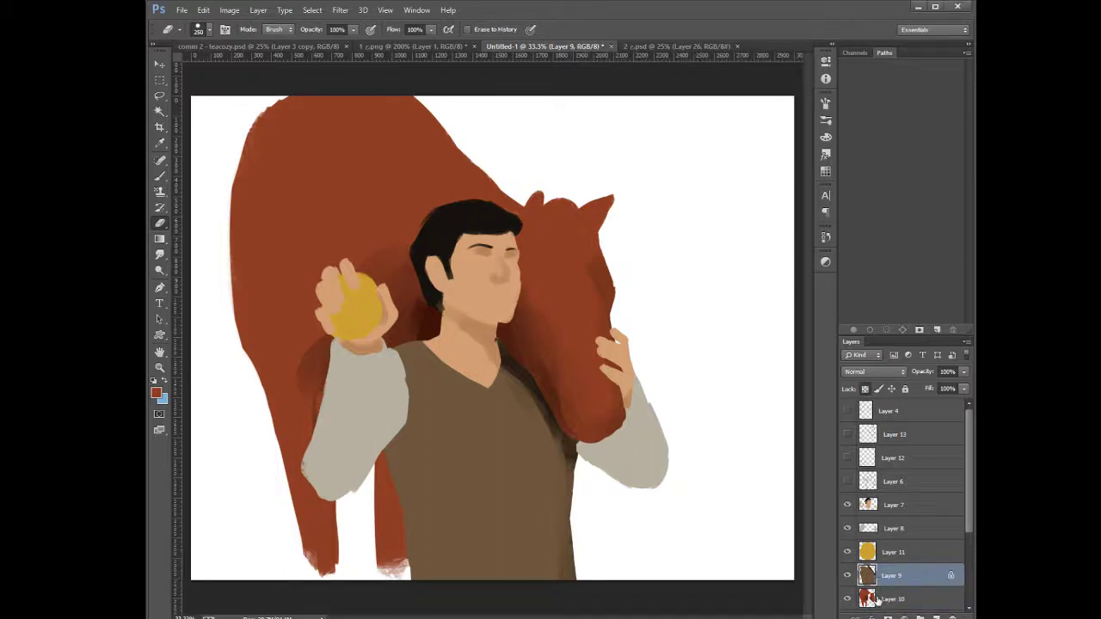
click(877, 600)
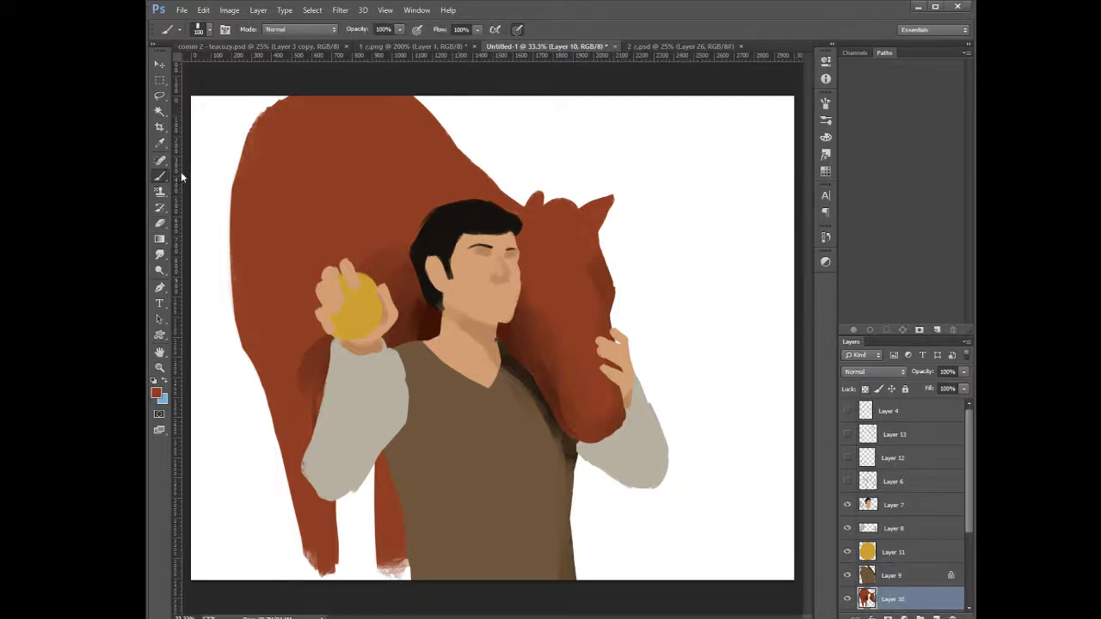
mouse_move(276, 84)
mouse_down()
mouse_move(228, 130)
mouse_move(229, 120)
mouse_move(214, 261)
mouse_up()
mouse_move(224, 131)
mouse_down()
mouse_move(209, 269)
mouse_move(221, 327)
mouse_up()
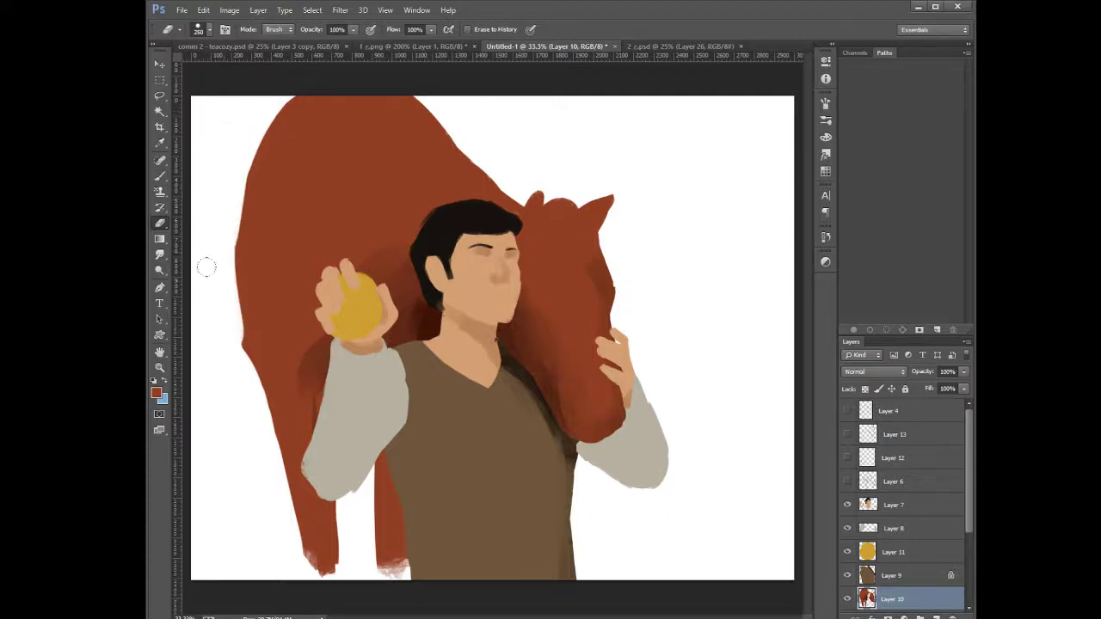
drag(206, 189, 236, 372)
Repaint the rump's outer contour in reddish-brown with the 100 px brush, bulging it outward beside the raised hand
click(160, 176)
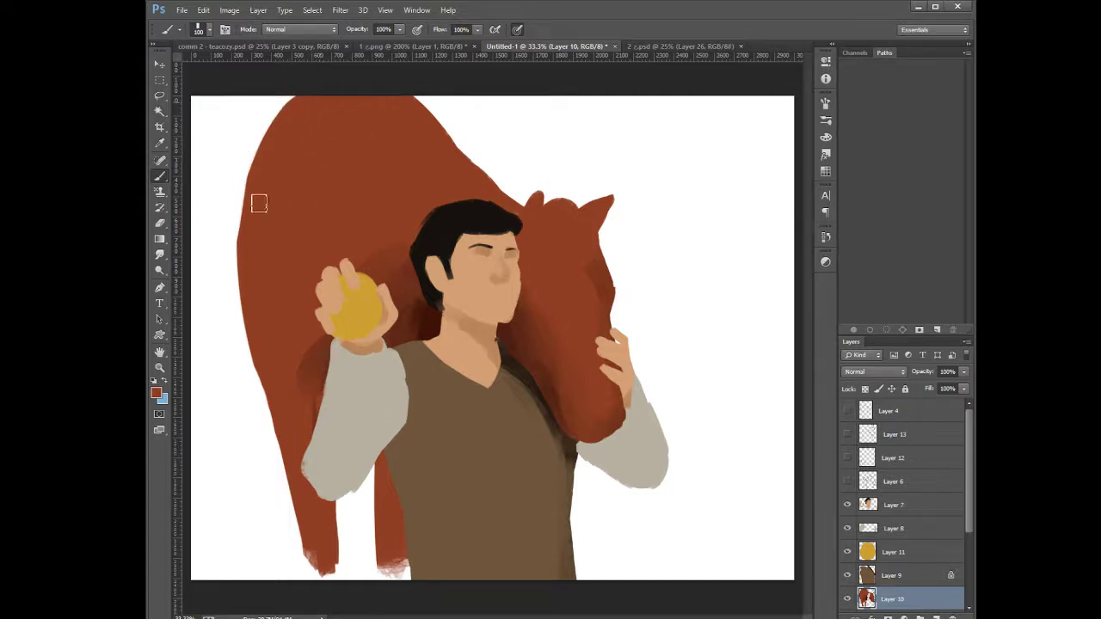
mouse_move(275, 113)
mouse_down()
mouse_move(251, 172)
mouse_move(244, 236)
mouse_up()
drag(252, 220, 241, 345)
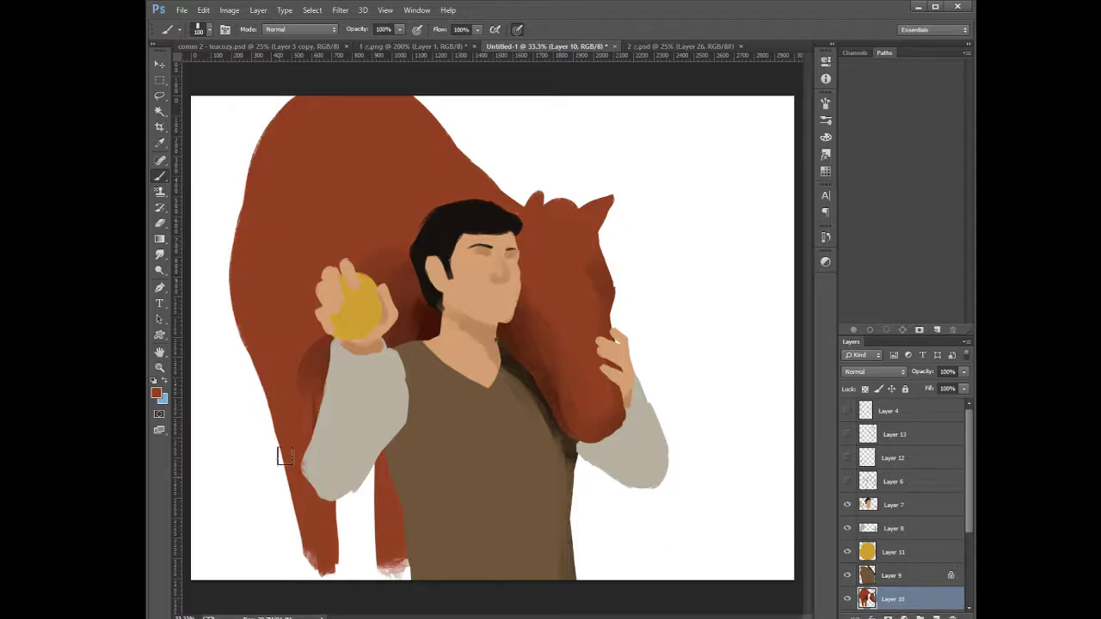
Widen the outer edge of the horse's leg below the rump and extend both legs down to the canvas edge
drag(297, 465, 307, 554)
drag(288, 447, 305, 555)
key(ctrl+alt+z)
key(ctrl+alt+z)
key(ctrl+alt+z)
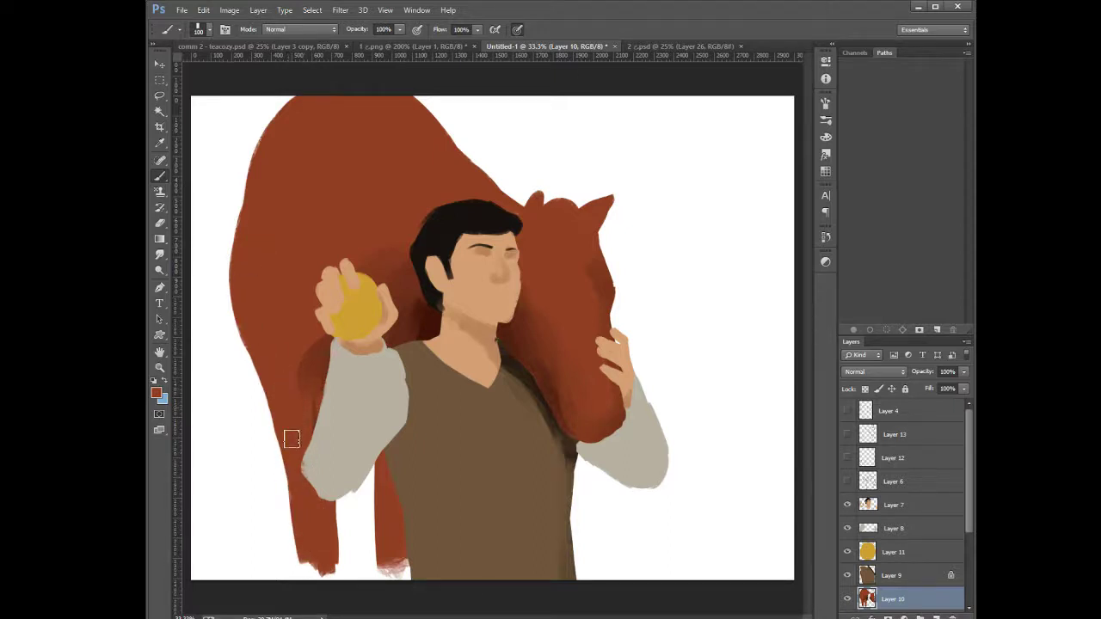
drag(290, 440, 307, 537)
drag(291, 411, 318, 571)
drag(308, 520, 314, 583)
drag(326, 542, 333, 590)
mouse_move(395, 530)
mouse_down()
mouse_move(391, 560)
mouse_move(405, 581)
mouse_up()
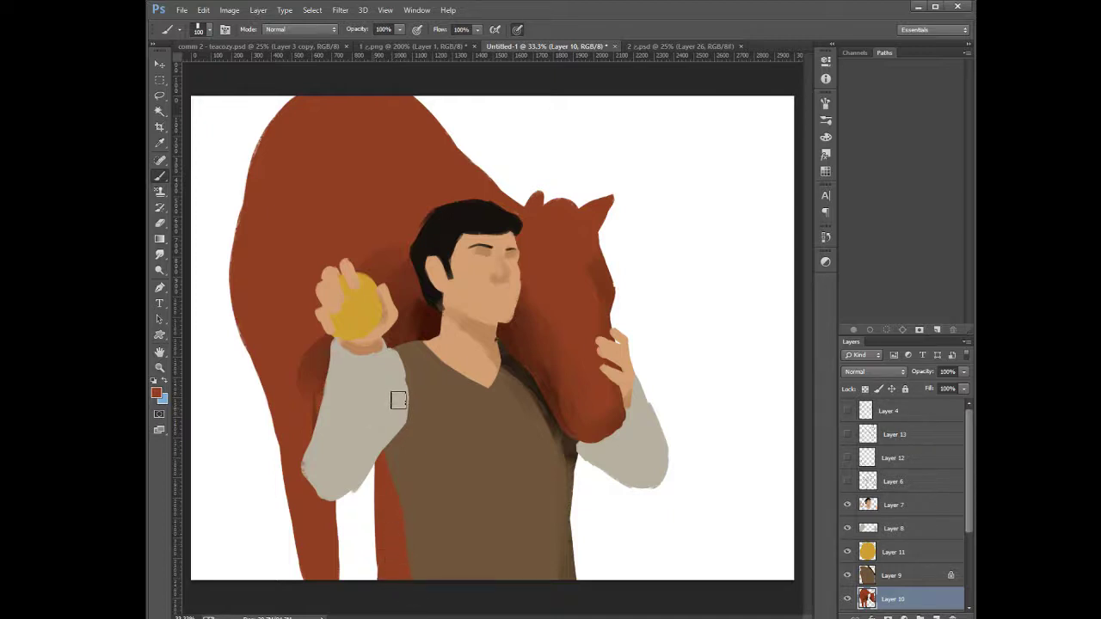
Thicken the inner edge of the horse's leg below the man's elbow, redoing the first stroke
drag(335, 472, 337, 615)
key(ctrl+z)
drag(332, 501, 339, 592)
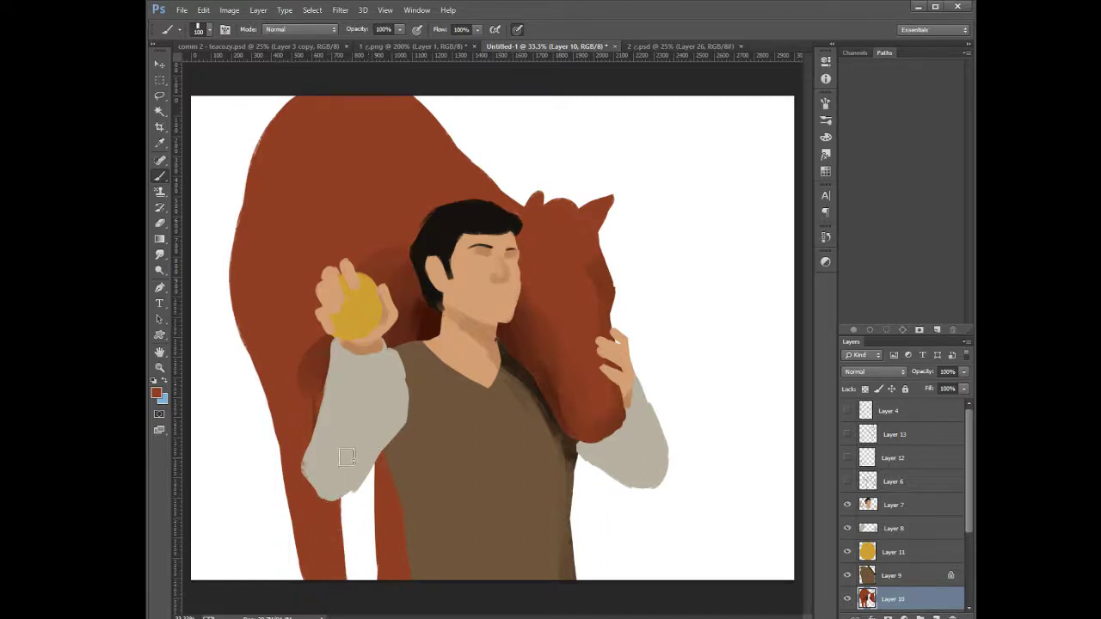
mouse_move(341, 475)
mouse_down()
mouse_move(341, 554)
mouse_move(340, 471)
mouse_up()
drag(345, 543, 345, 482)
drag(345, 587, 343, 542)
mouse_move(341, 475)
mouse_down()
mouse_move(351, 581)
mouse_move(344, 492)
mouse_up()
Erase the horse's far leg beside the man's torso and repaint it as a narrower strip in a darker brown
key(e)
mouse_move(382, 452)
mouse_down()
mouse_move(379, 570)
mouse_move(395, 517)
mouse_move(401, 555)
mouse_up()
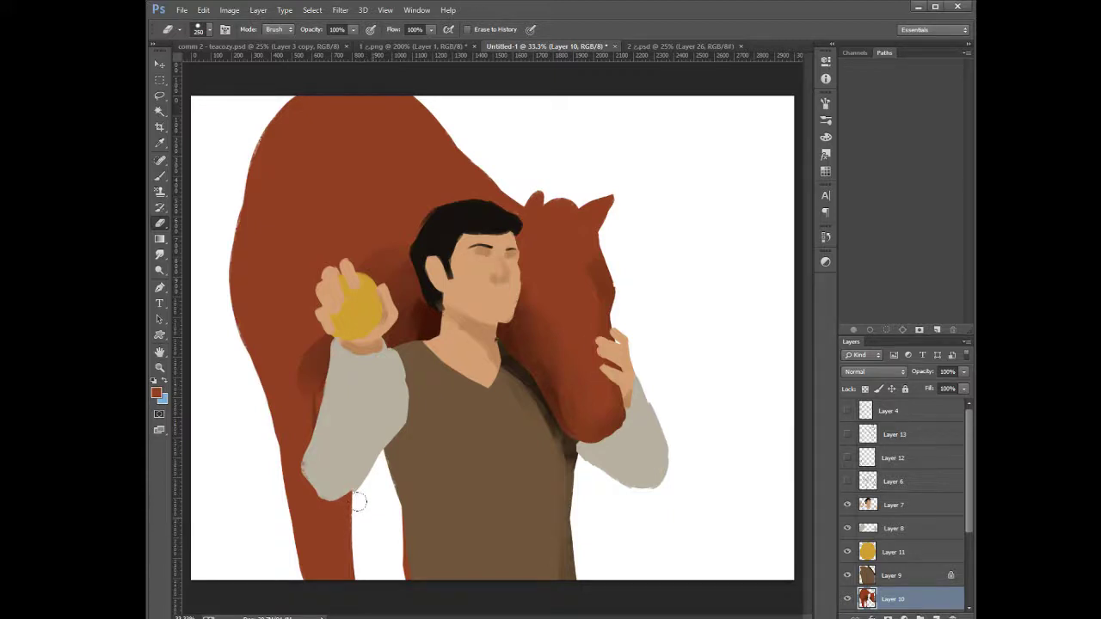
key(b)
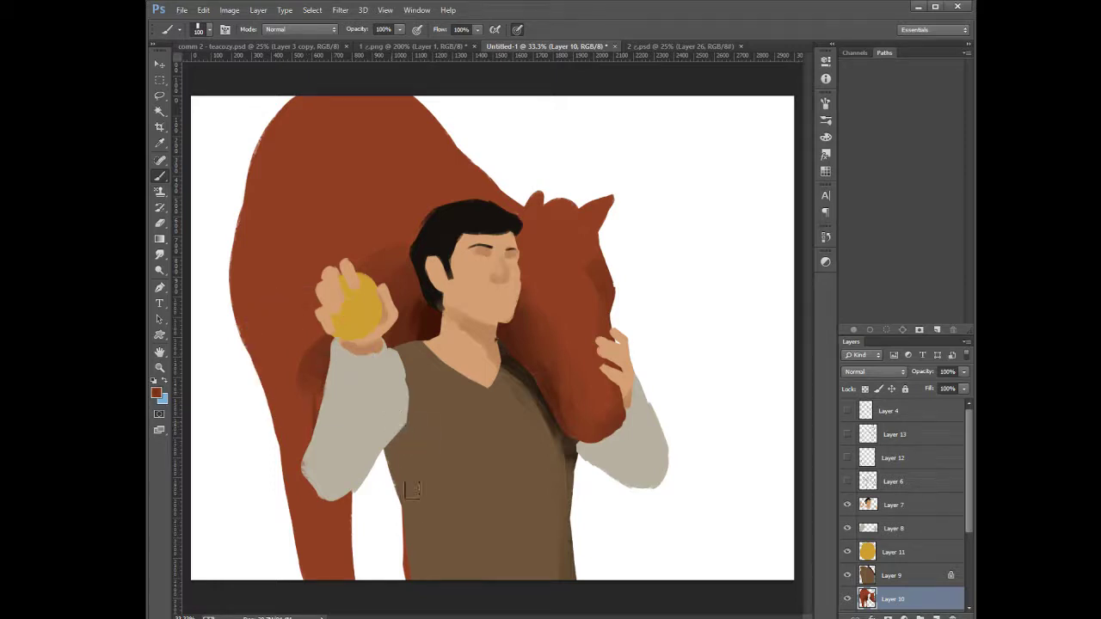
drag(392, 465, 404, 573)
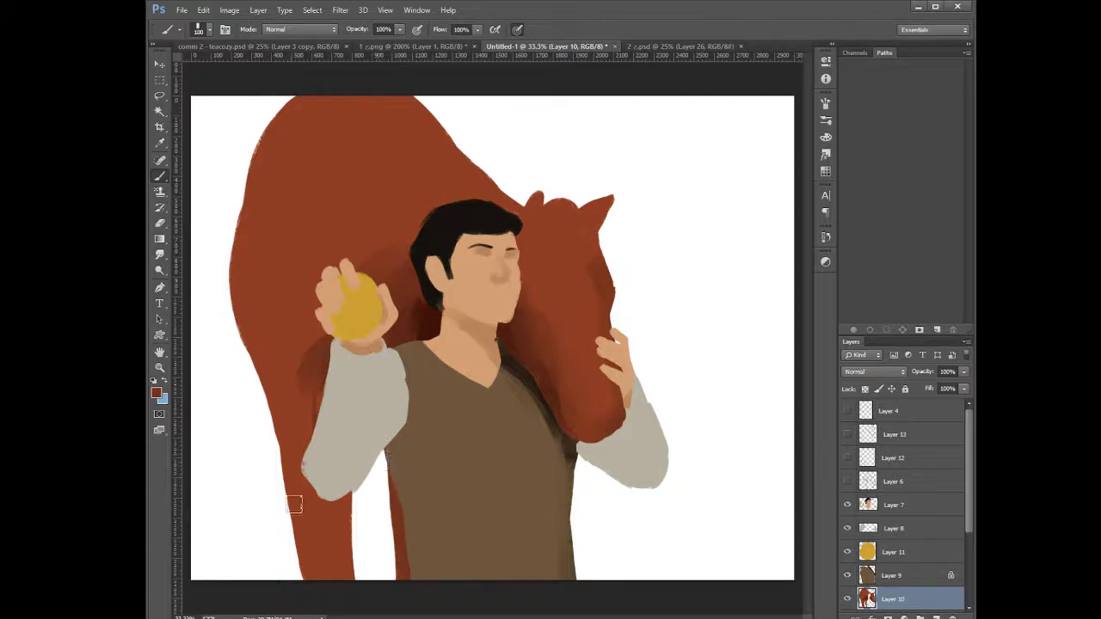
Sample the near leg's reddish-brown and straighten its inner edge below the elbow
alt+click(331, 522)
drag(349, 450, 347, 559)
mouse_move(345, 487)
mouse_down()
mouse_move(348, 591)
mouse_move(339, 475)
mouse_move(345, 606)
mouse_up()
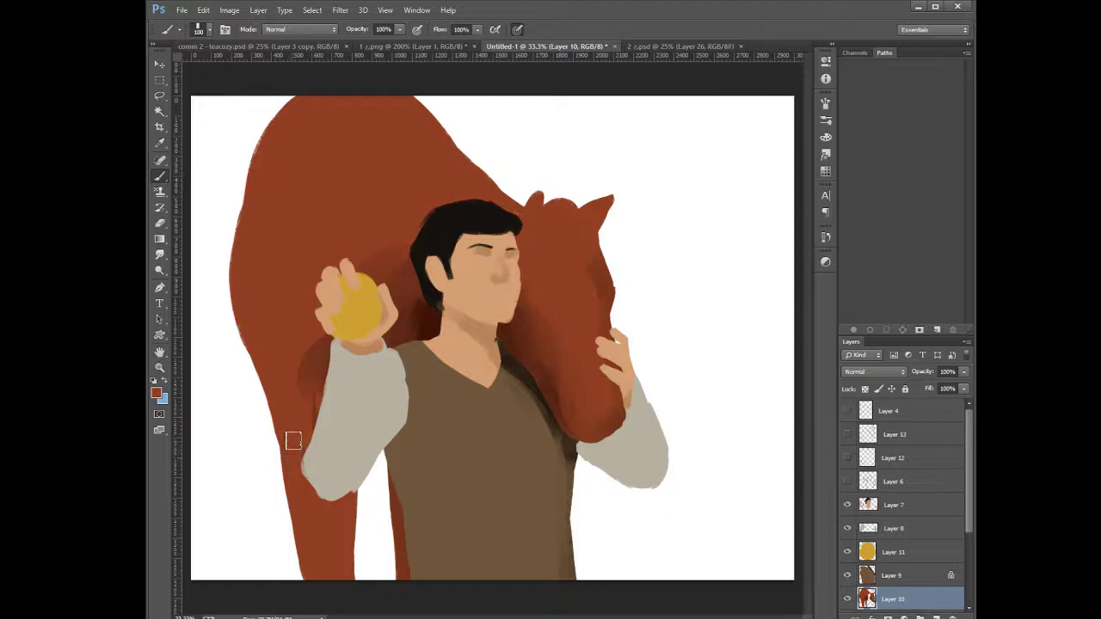
Trim the near leg's outer edge with the 250 px eraser and touch up the leg beside the elbow with the brush
key(e)
click(159, 176)
key(e)
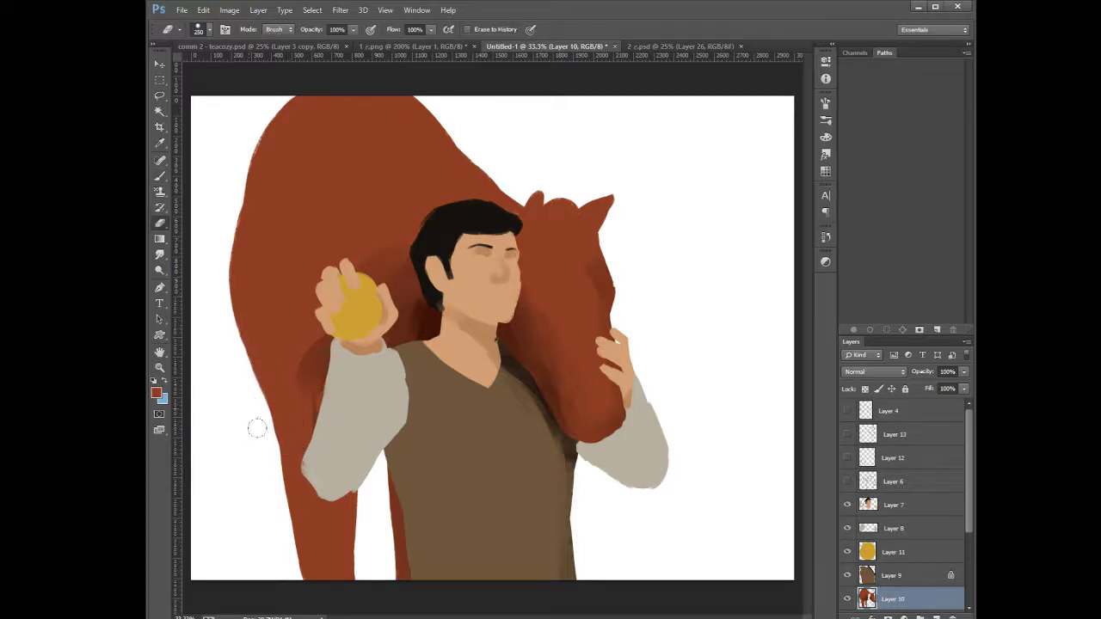
drag(255, 427, 272, 542)
drag(261, 468, 286, 589)
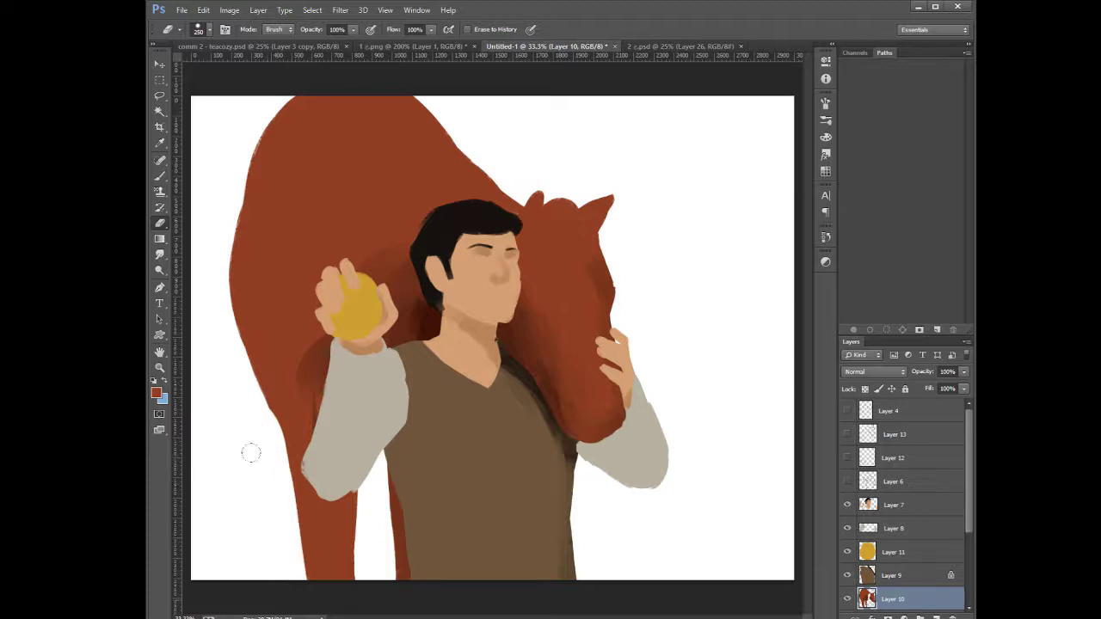
click(159, 175)
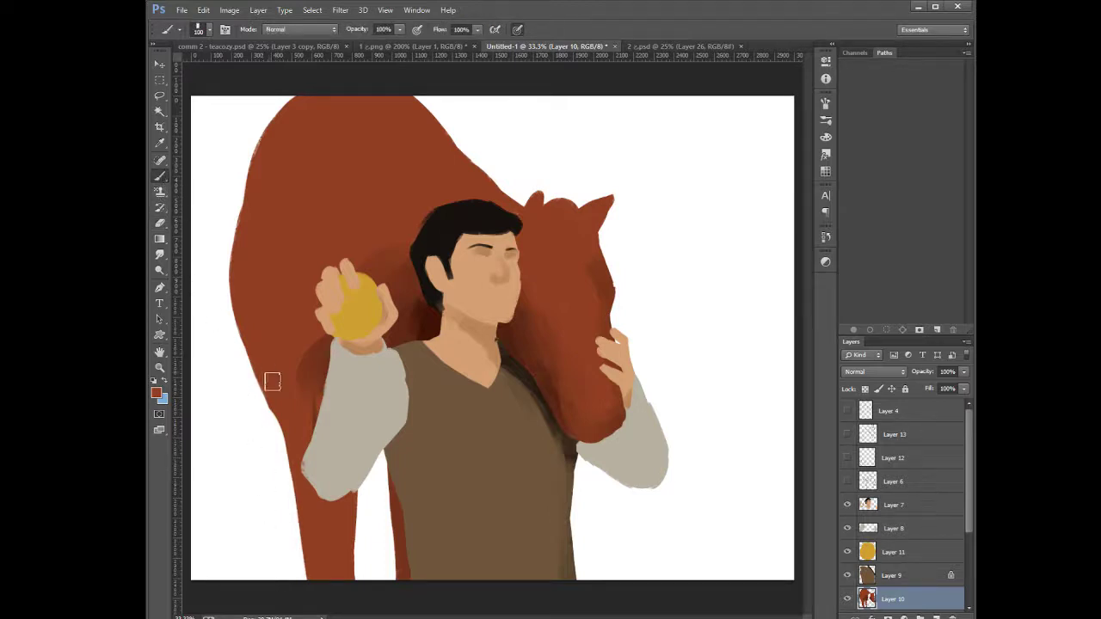
mouse_move(302, 452)
mouse_down()
mouse_move(272, 372)
mouse_move(312, 449)
mouse_up()
Crop the canvas from both sides so less empty space remains around the horse and the man
click(160, 127)
drag(795, 327, 749, 353)
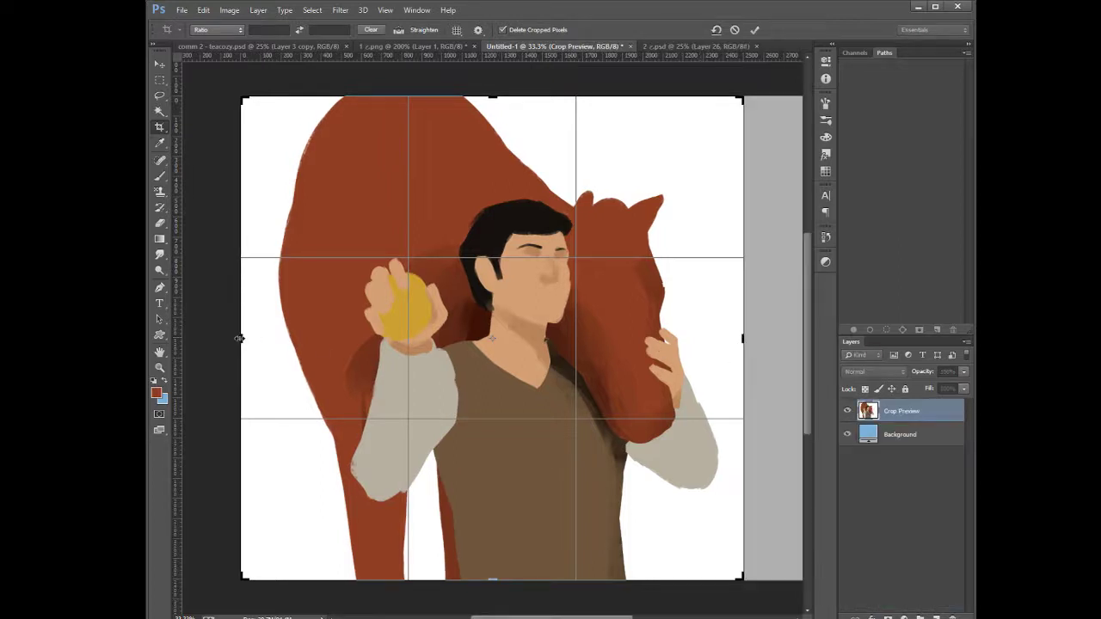
drag(242, 338, 253, 340)
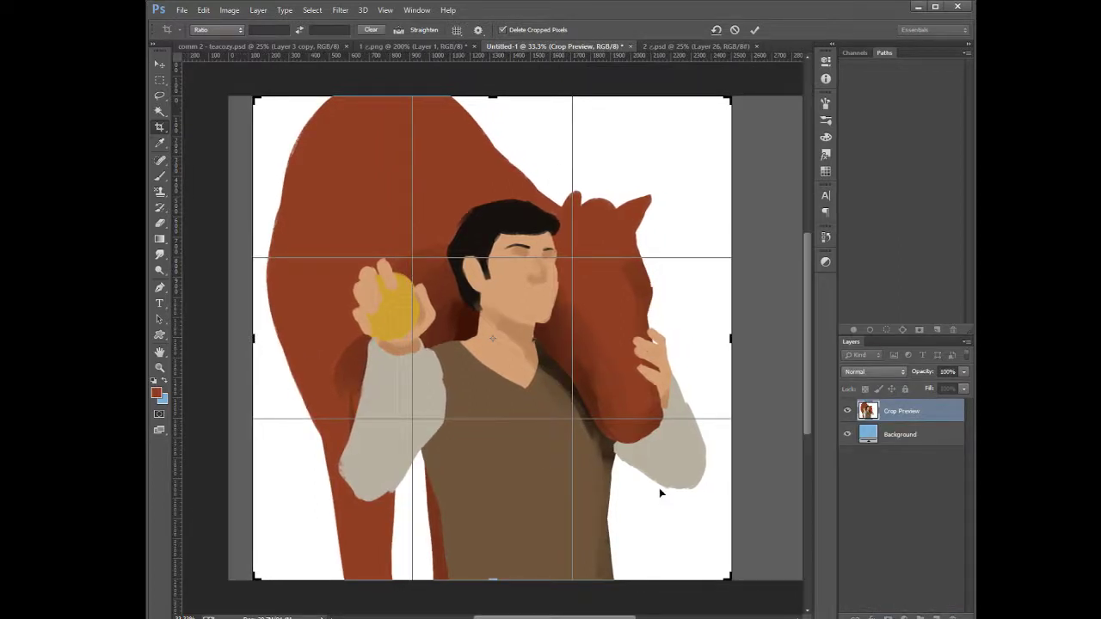
key(Return)
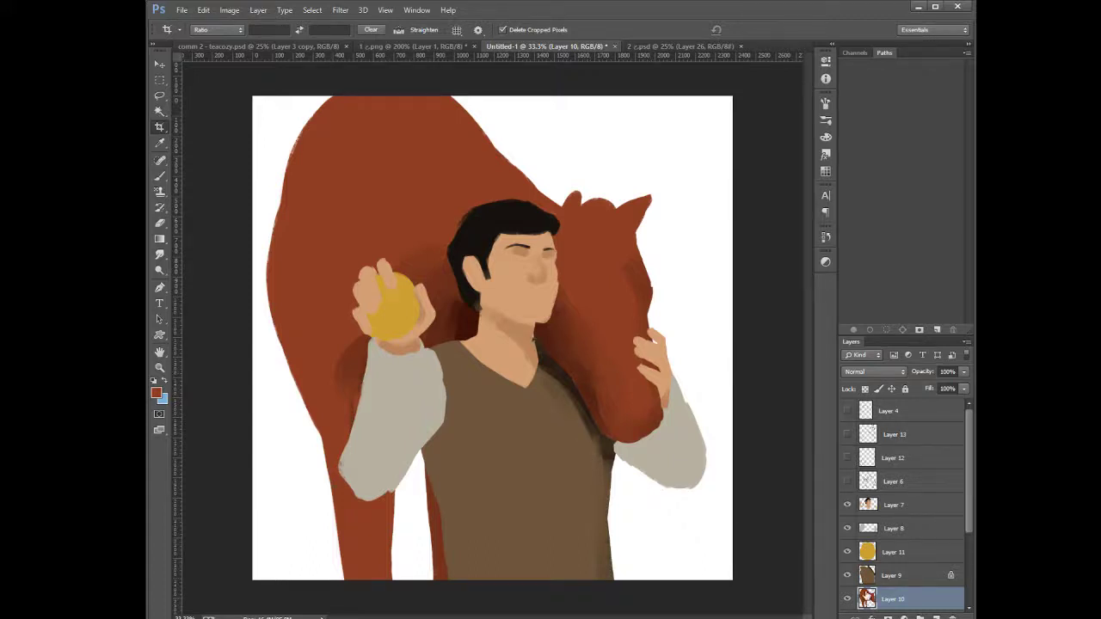
Sample the dark brown beside the man's neck, lock Layer 10's transparent pixels, and darken the horse's far leg
key(b)
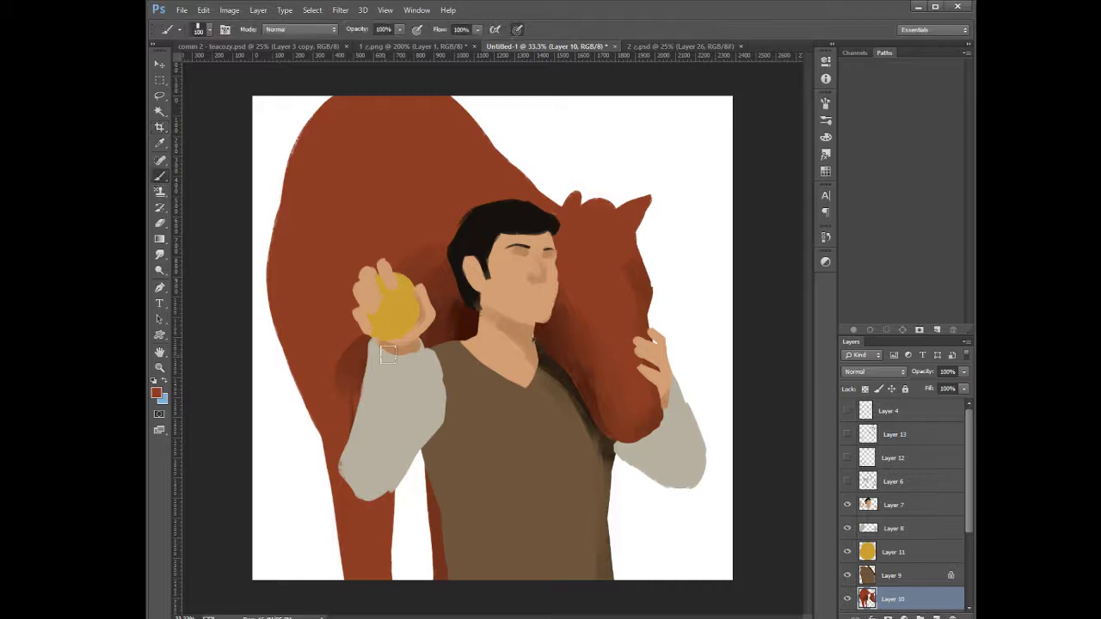
alt+click(459, 340)
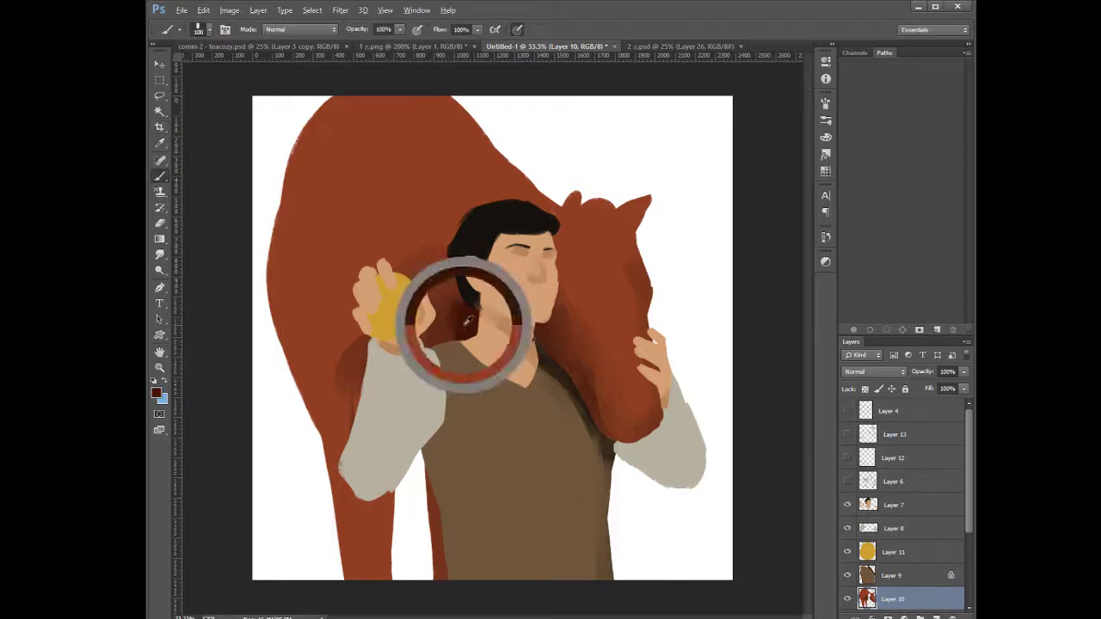
mouse_move(420, 435)
mouse_down()
mouse_move(441, 489)
mouse_move(432, 472)
mouse_move(439, 511)
mouse_move(427, 451)
mouse_move(440, 523)
mouse_up()
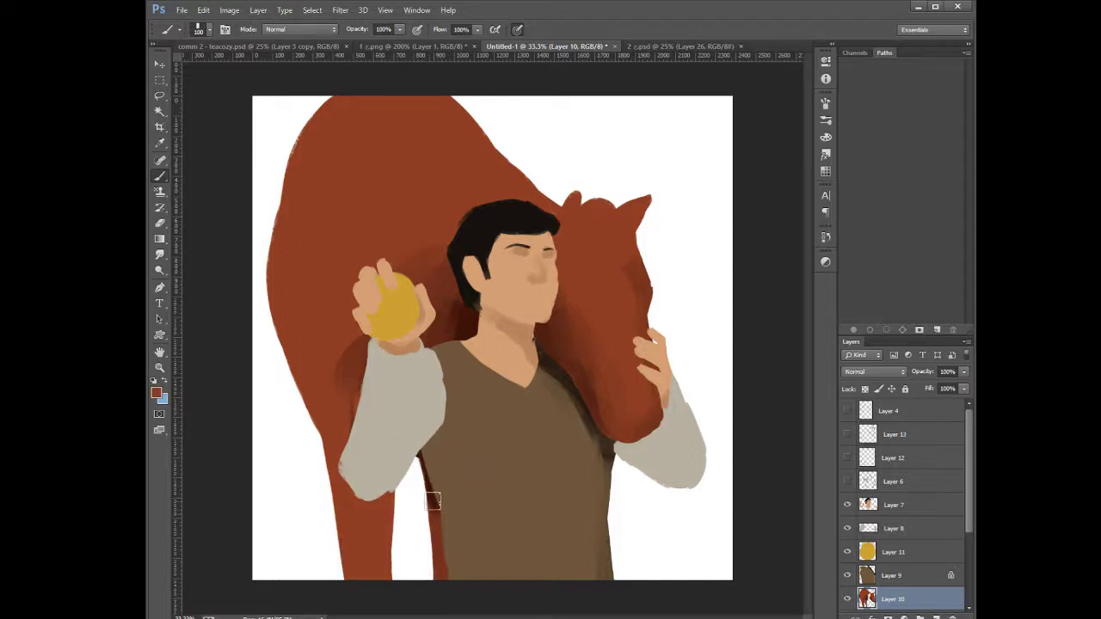
click(865, 390)
mouse_move(438, 523)
mouse_down()
mouse_move(439, 497)
mouse_move(442, 609)
mouse_up()
Shade the inner side of the near leg in dark brown from the elbow down to the canvas edge
drag(383, 487, 384, 589)
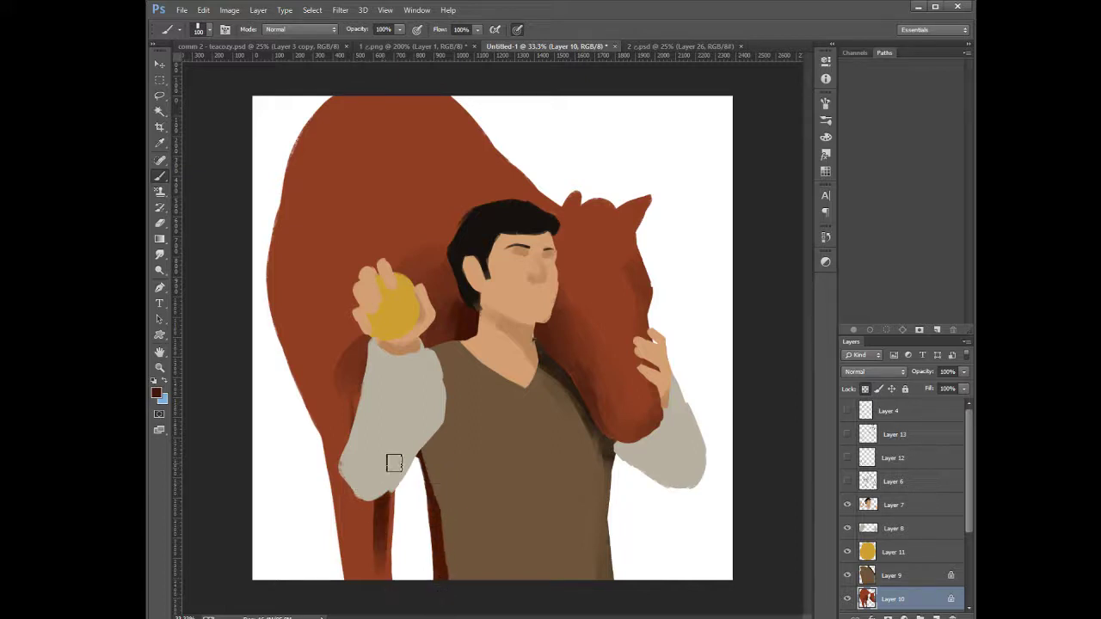
drag(394, 465, 387, 596)
drag(387, 518, 381, 594)
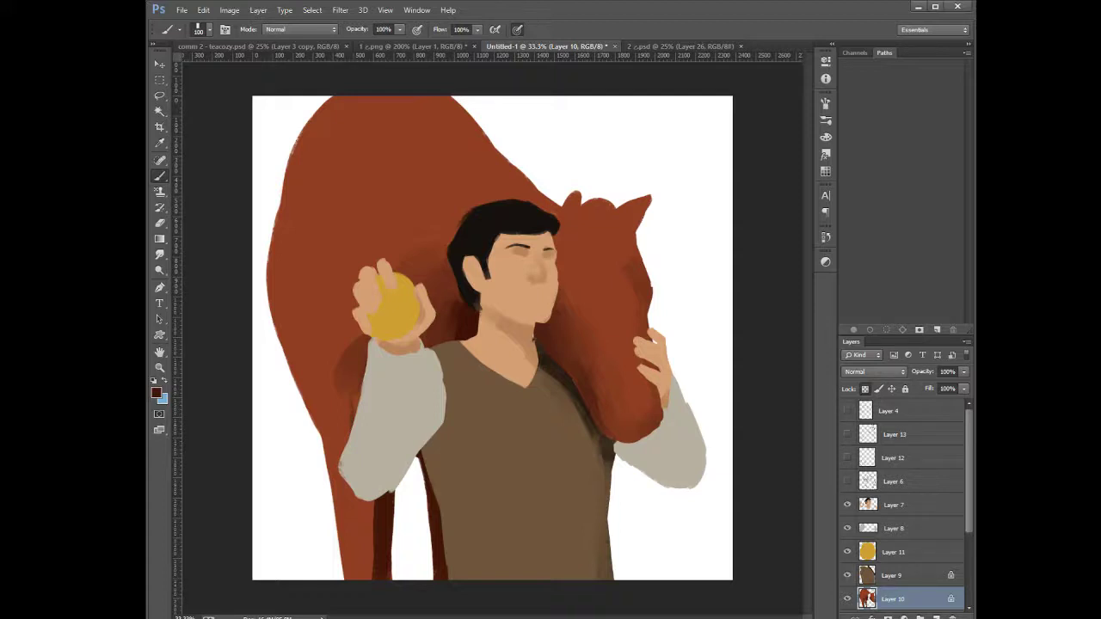
Blend the shadow across the near leg below the elbow, alternating sampled reddish-brown and dark brown tones
alt+click(357, 535)
mouse_move(376, 485)
mouse_down()
mouse_move(387, 613)
mouse_move(378, 501)
mouse_move(378, 617)
mouse_move(351, 489)
mouse_move(367, 541)
mouse_move(355, 492)
mouse_move(354, 576)
mouse_up()
alt+click(387, 506)
mouse_move(346, 574)
mouse_down()
mouse_move(339, 491)
mouse_move(346, 576)
mouse_up()
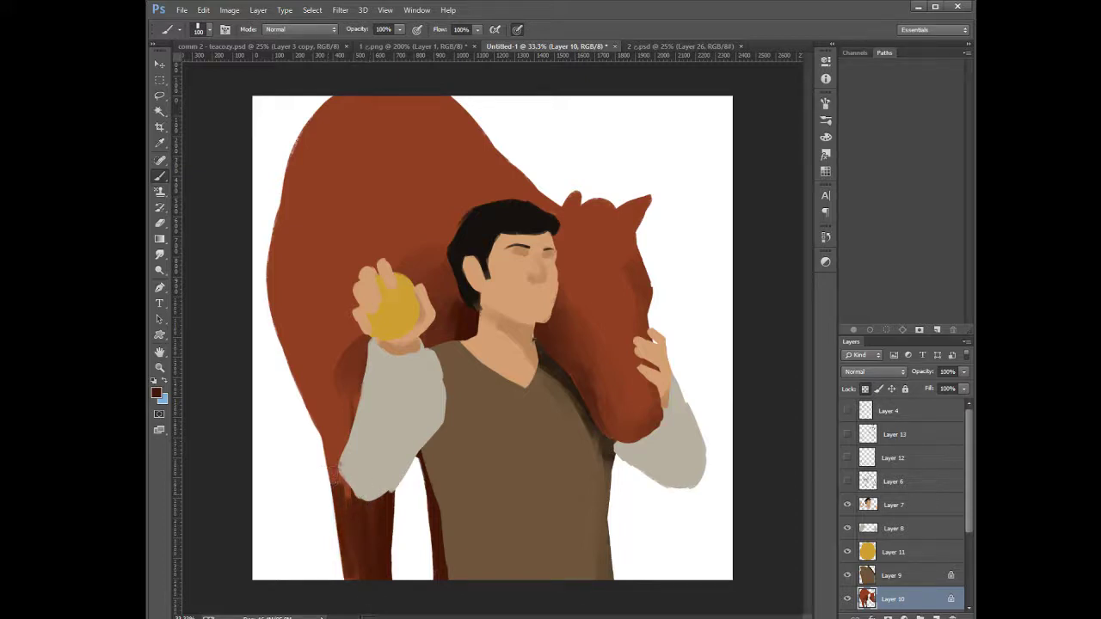
alt+click(338, 428)
mouse_move(339, 432)
mouse_down()
mouse_move(366, 550)
mouse_move(361, 589)
mouse_up()
Enlarge the brush to 175 px and smooth the near leg's shading with a lighter reddish-brown down its middle
key(bracketright)
key(bracketright)
key(bracketright)
drag(345, 493, 362, 569)
mouse_move(378, 499)
mouse_down()
mouse_move(372, 568)
mouse_move(388, 508)
mouse_move(377, 582)
mouse_up()
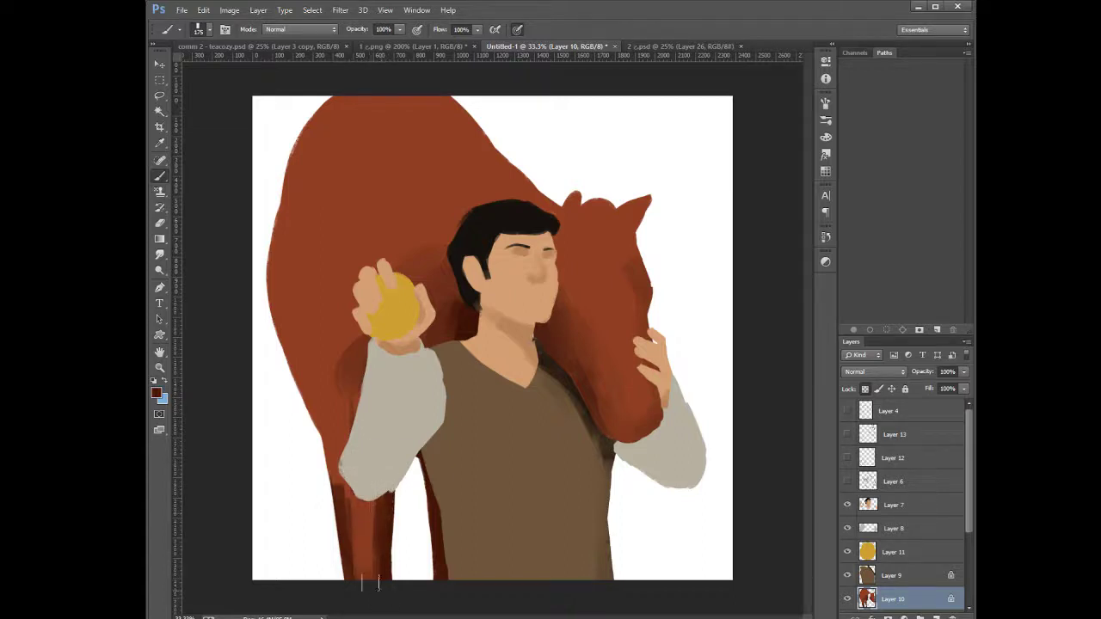
alt+click(359, 519)
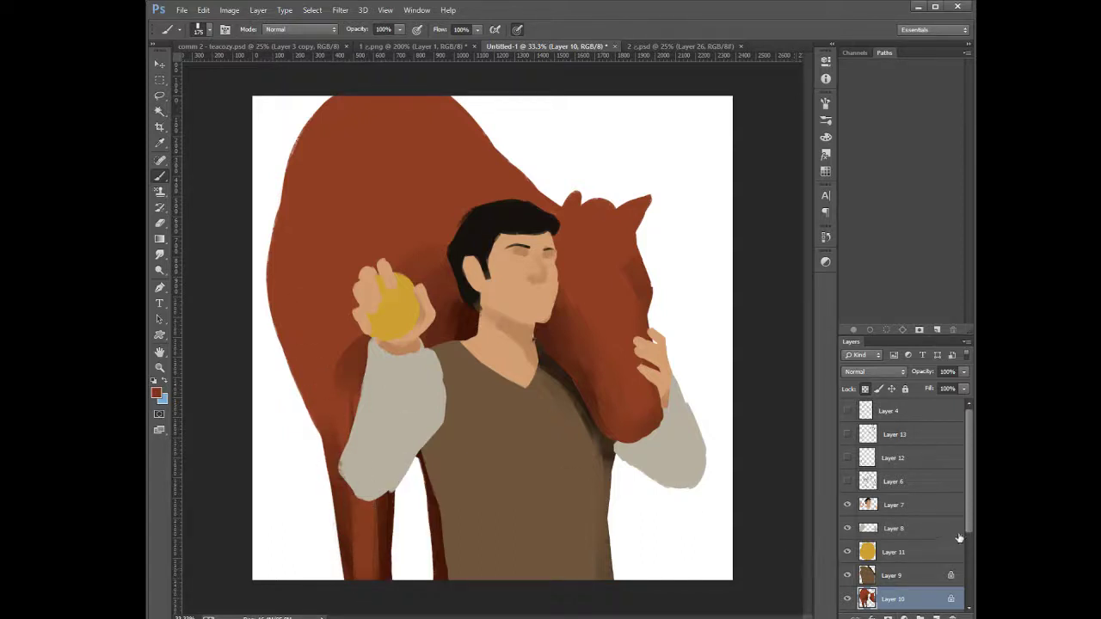
Add a layer beneath Layer 10, sample the near leg's dark brown, and paint the far hind leg's upper part with a 90 px brush
scroll(959, 538, down, 3)
click(912, 570)
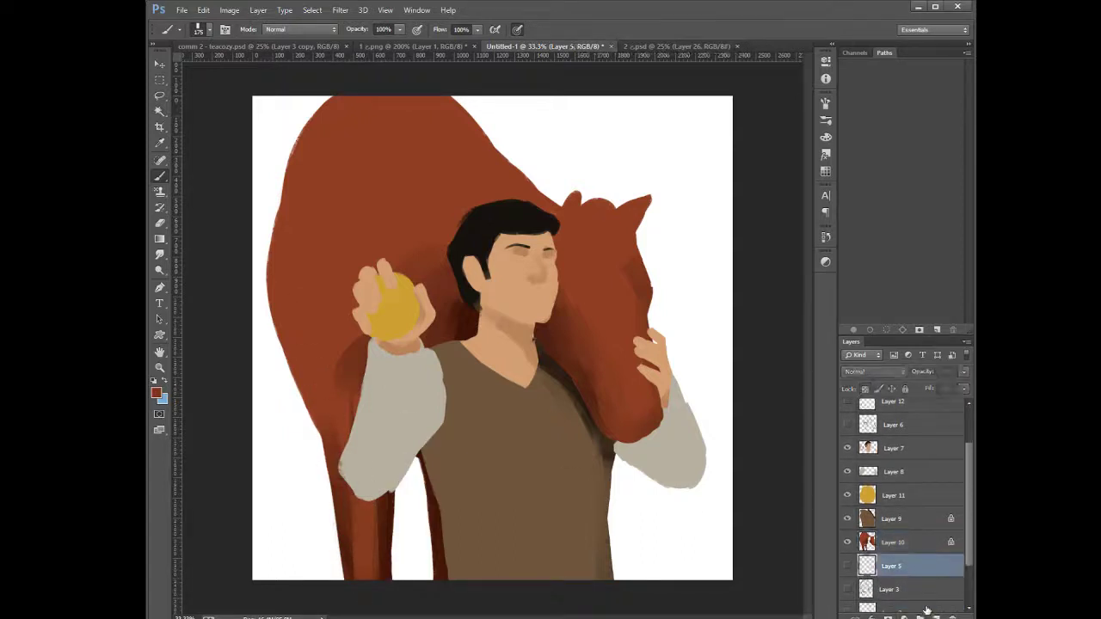
key(ctrl+shift+alt+n)
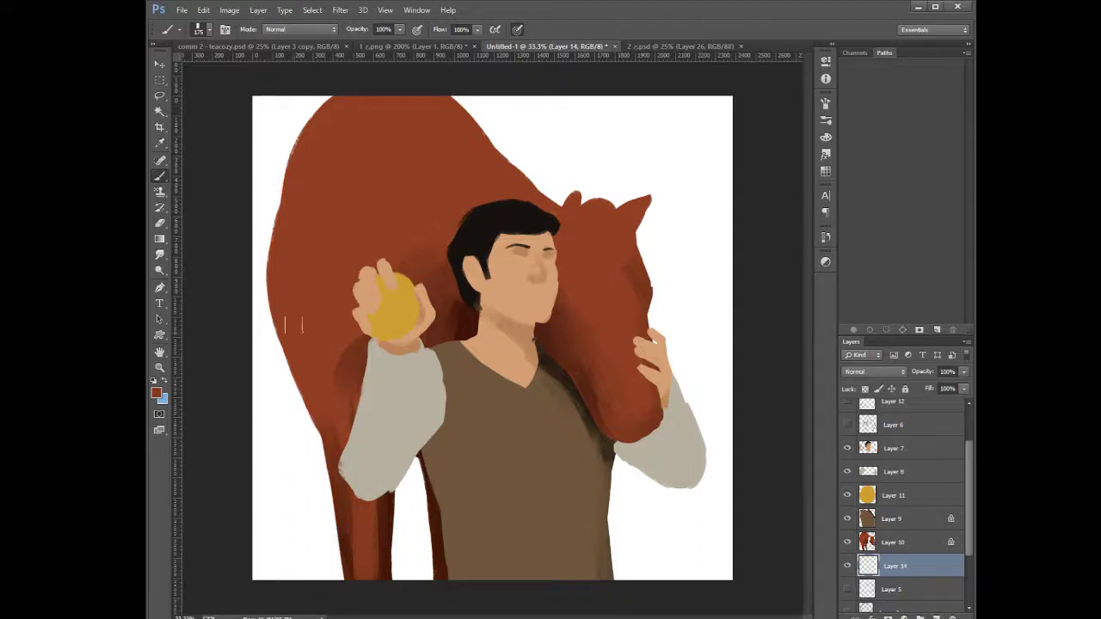
alt+click(348, 487)
key(bracketleft)
key(bracketleft)
drag(280, 304, 296, 407)
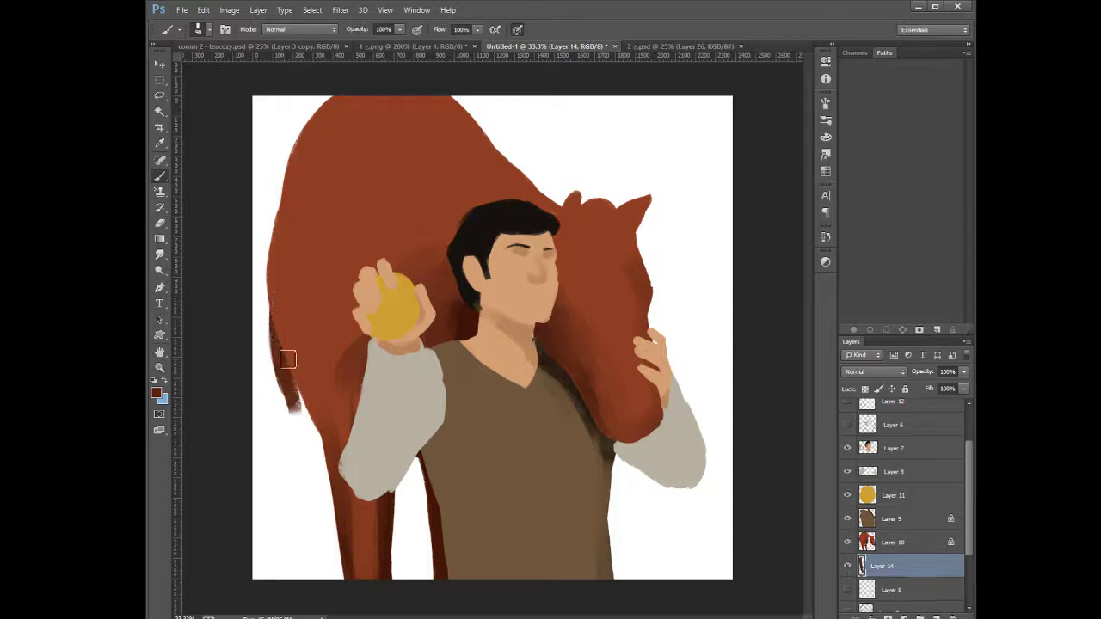
mouse_move(289, 362)
mouse_down()
mouse_move(302, 415)
mouse_move(310, 411)
mouse_up()
drag(280, 283, 286, 374)
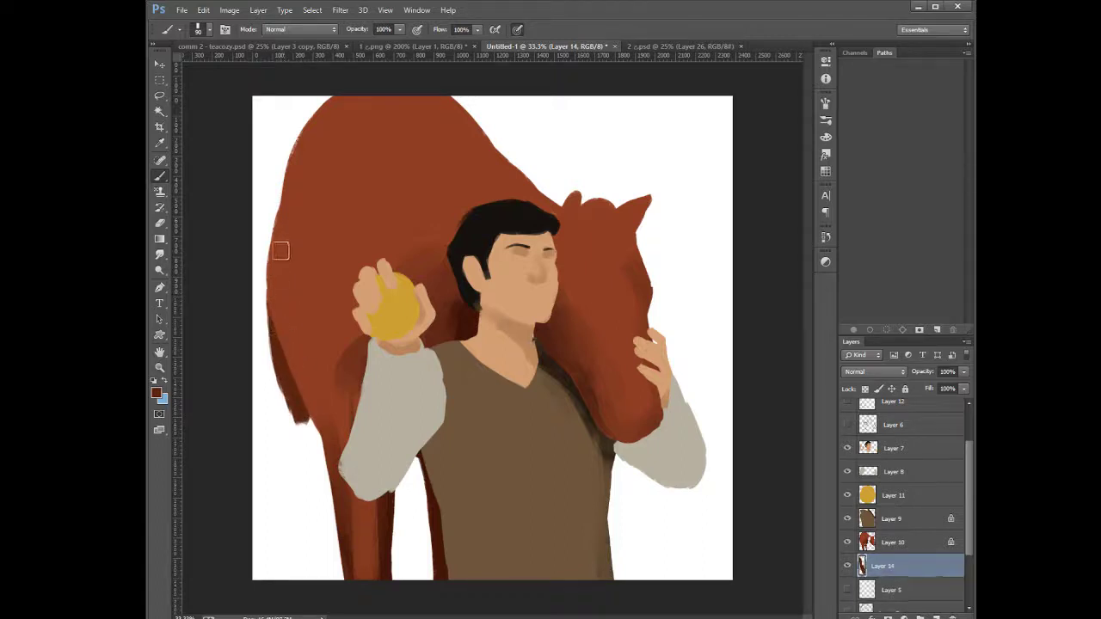
drag(280, 251, 303, 435)
drag(287, 359, 301, 452)
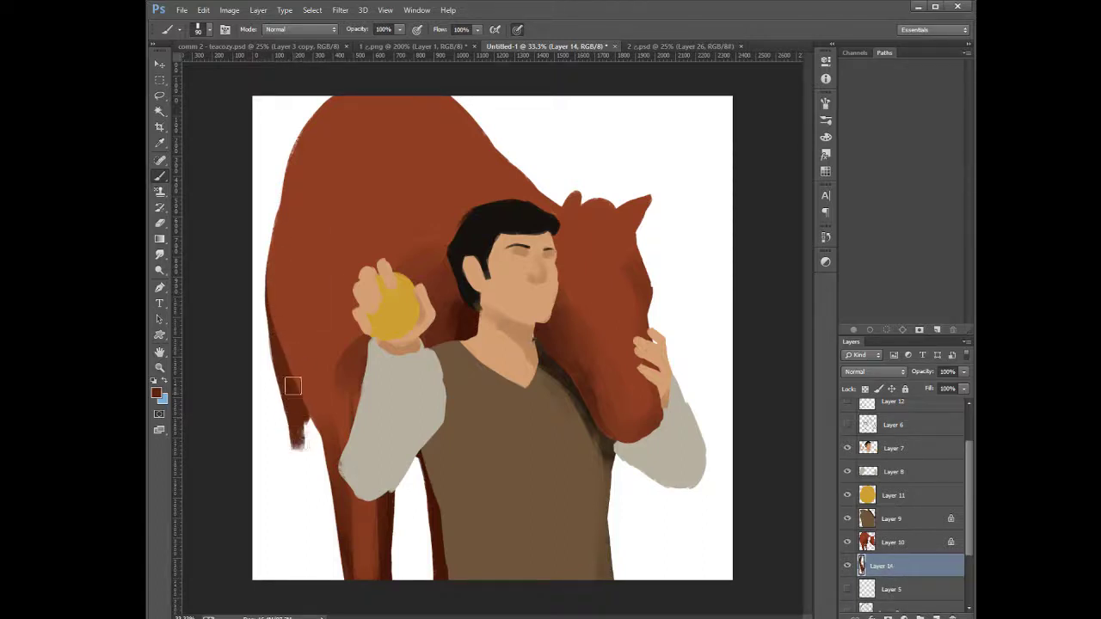
Extend the dark brown hind leg downward below the rump in overlapping strokes
mouse_move(293, 405)
mouse_down()
mouse_move(315, 462)
mouse_move(313, 511)
mouse_up()
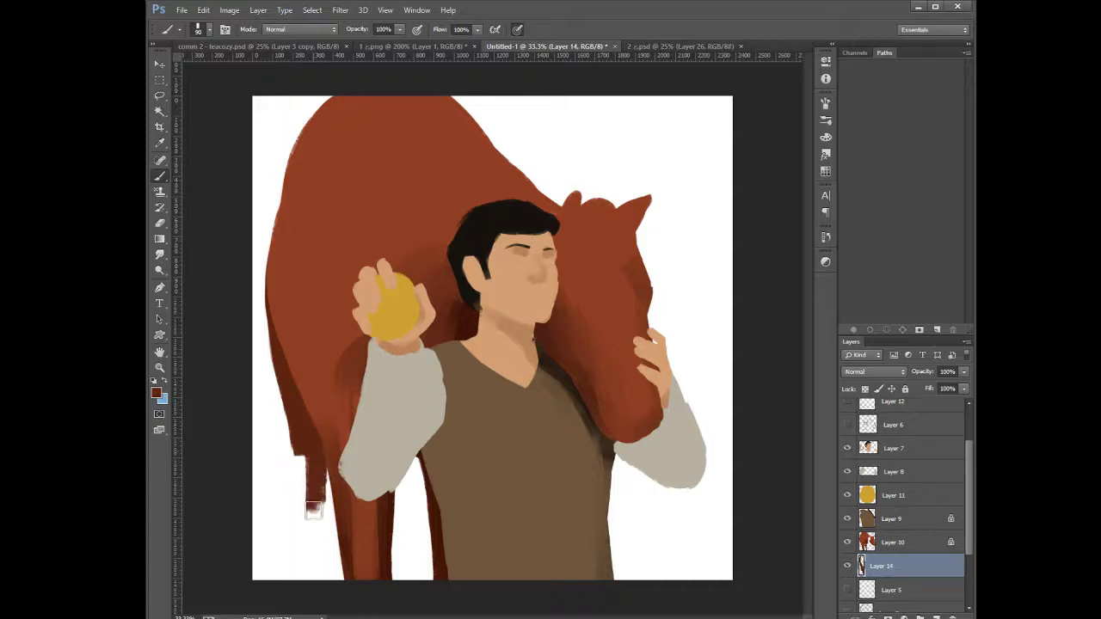
drag(314, 435, 309, 507)
drag(302, 412, 306, 516)
mouse_move(322, 456)
mouse_down()
mouse_move(312, 516)
mouse_move(319, 555)
mouse_up()
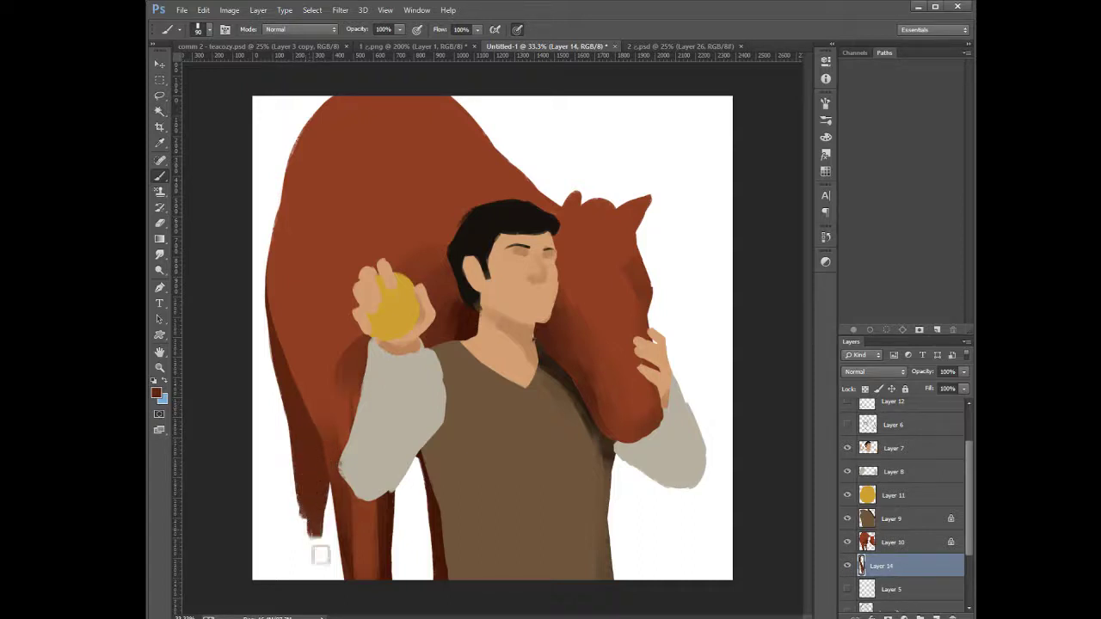
Carry the hind leg down to the canvas's lower edge and thicken its outer side in the same dark brown
mouse_move(312, 499)
mouse_down()
mouse_move(323, 580)
mouse_move(311, 469)
mouse_move(301, 580)
mouse_up()
drag(301, 430, 296, 520)
mouse_move(312, 392)
mouse_down()
mouse_move(299, 459)
mouse_move(297, 392)
mouse_move(299, 497)
mouse_up()
drag(303, 420, 308, 563)
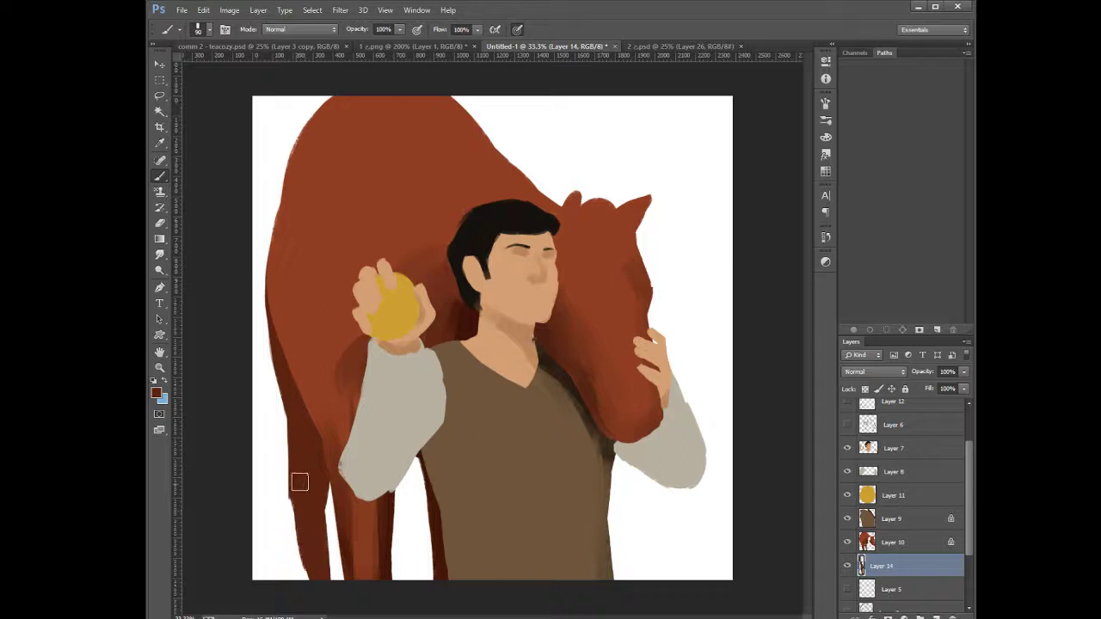
drag(299, 482, 312, 603)
drag(301, 518, 309, 552)
drag(299, 497, 313, 581)
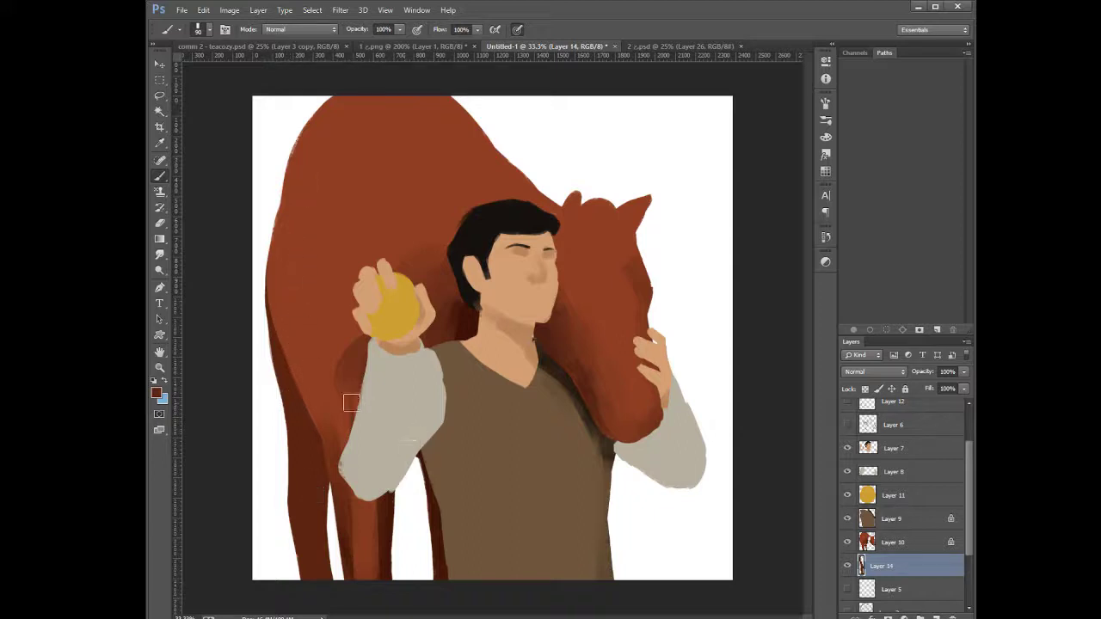
Unlock Layer 10's transparent pixels and extend the rump's lower outline over the dark leg in sampled reddish-brown
click(884, 540)
alt+click(305, 290)
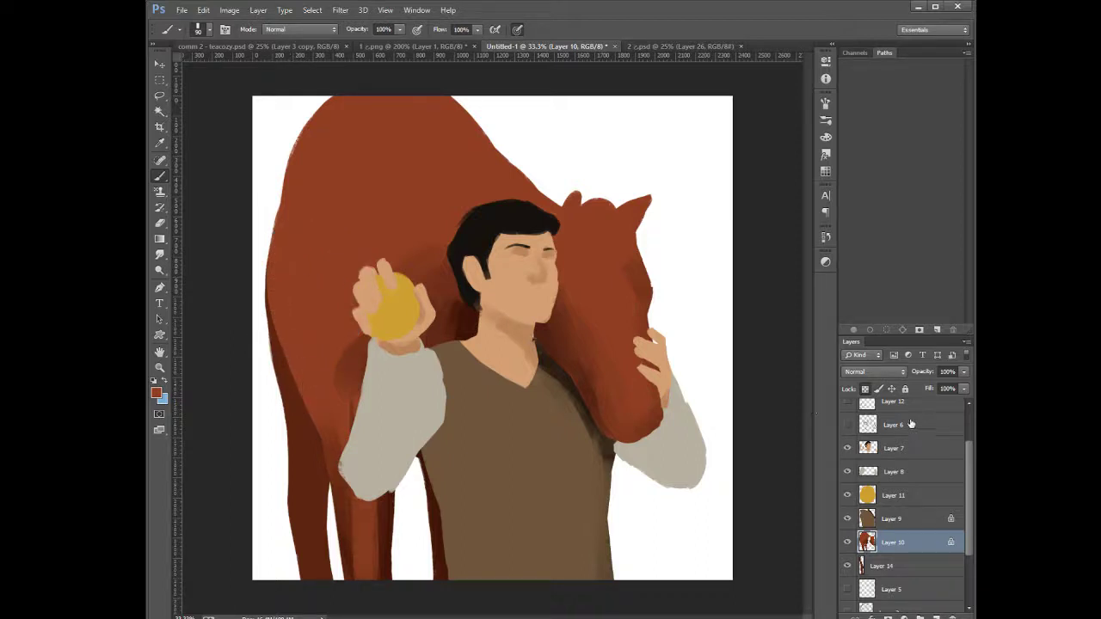
click(867, 392)
mouse_move(286, 351)
mouse_down()
mouse_move(282, 323)
mouse_move(321, 418)
mouse_up()
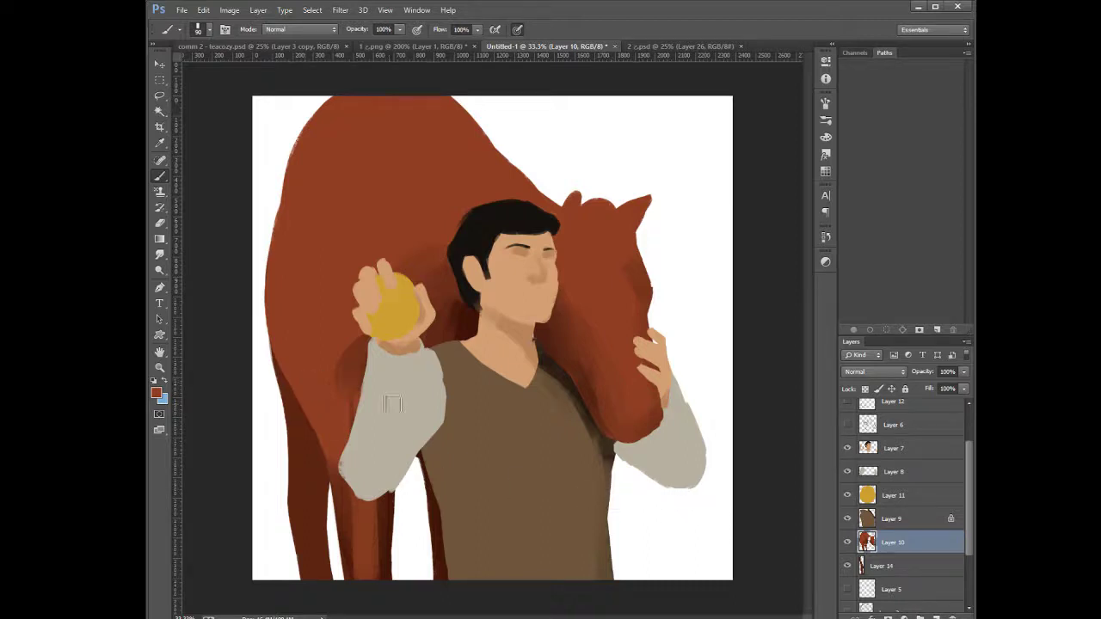
Lock Layer 10's transparent pixels and shade the horse's hindquarters softly with a much larger brush
click(865, 390)
key(])
key(])
key(])
key(])
key(])
key(])
key(])
key(])
key(])
drag(294, 385, 287, 363)
mouse_move(303, 411)
mouse_down()
mouse_move(310, 349)
mouse_move(339, 309)
mouse_up()
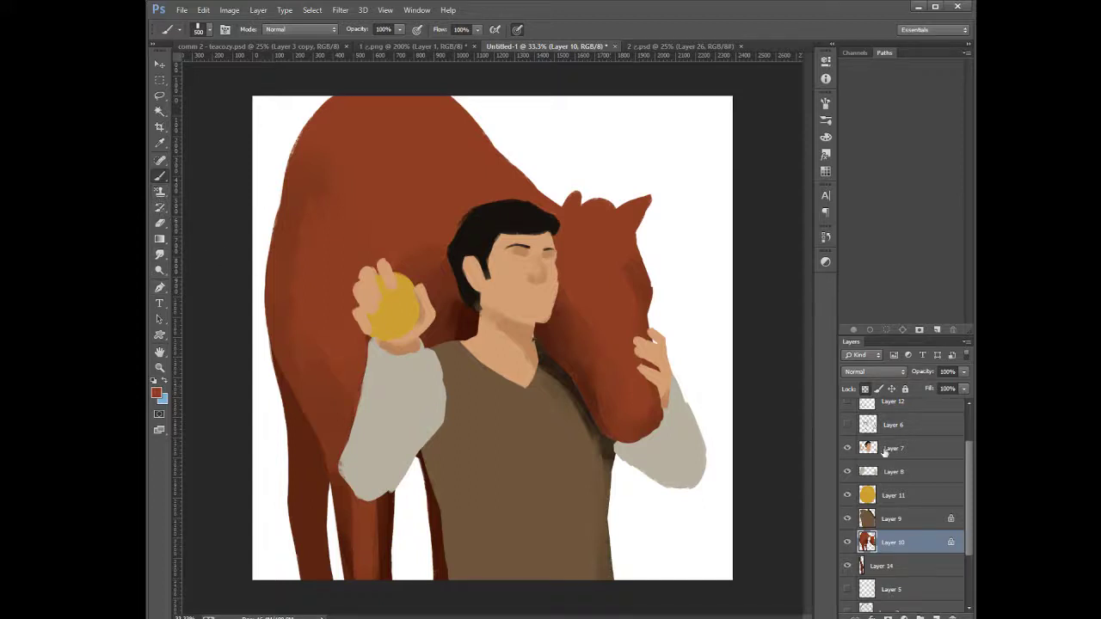
Show the Layer 6 sketch and take the dark grey saddle colour from the 2 z.psd painting
click(847, 425)
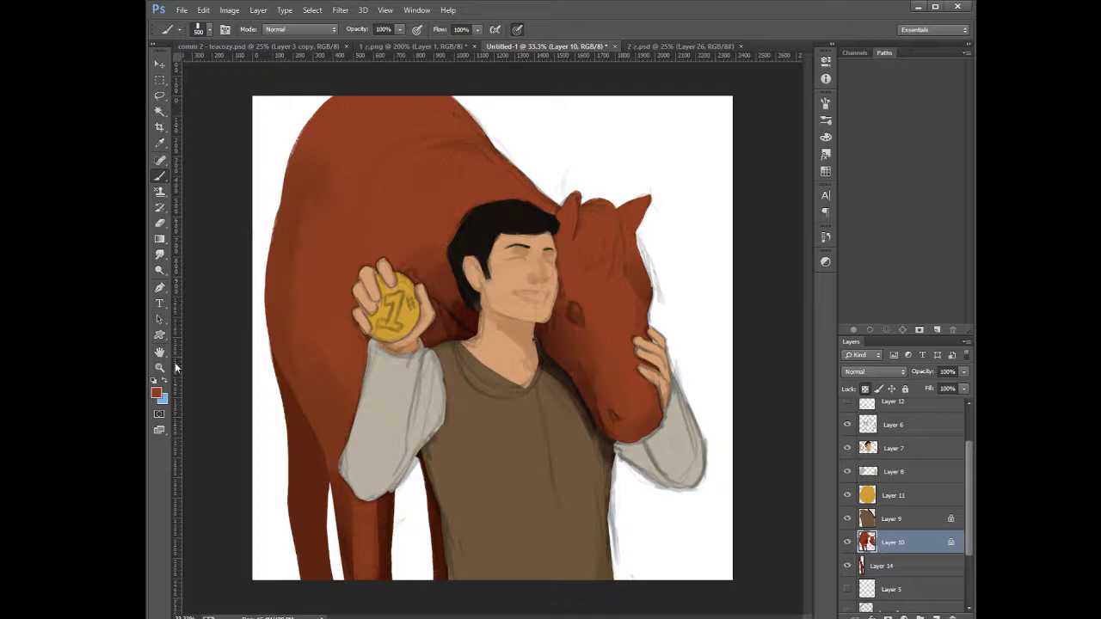
click(677, 47)
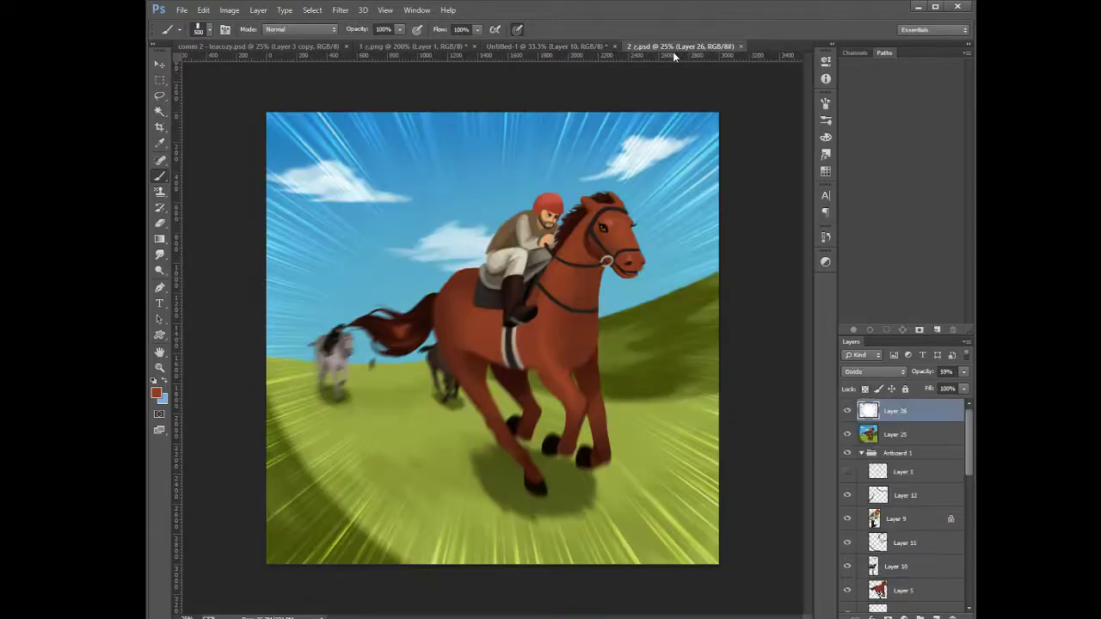
click(547, 47)
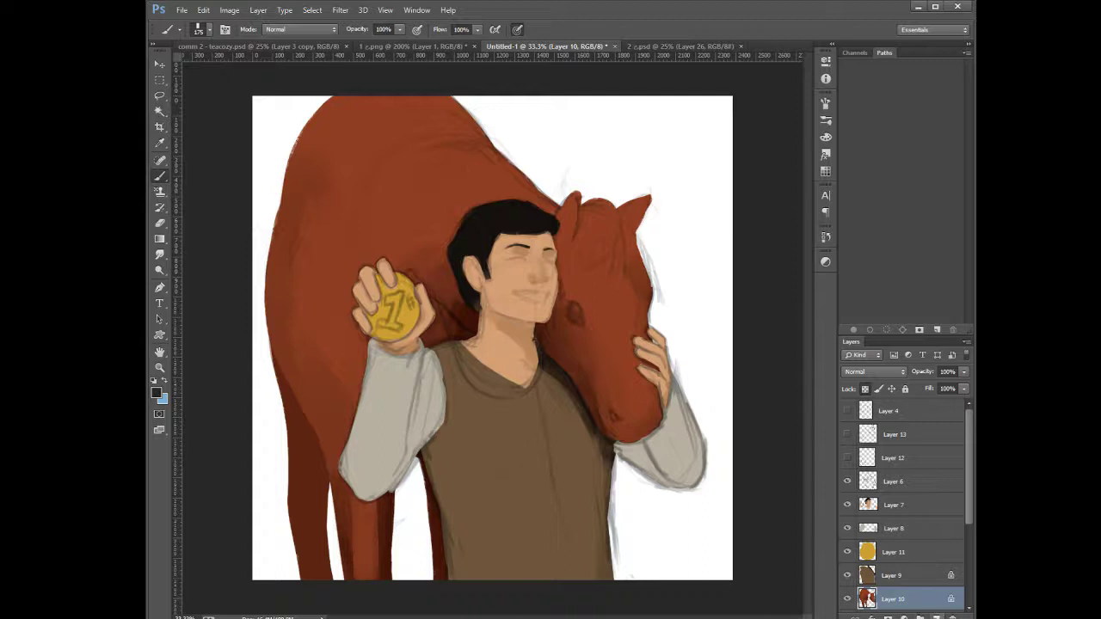
Add a layer clipped to Layer 10 and paint a dark grey saddle cloth across the horse's back with a 125 px brush
click(936, 617)
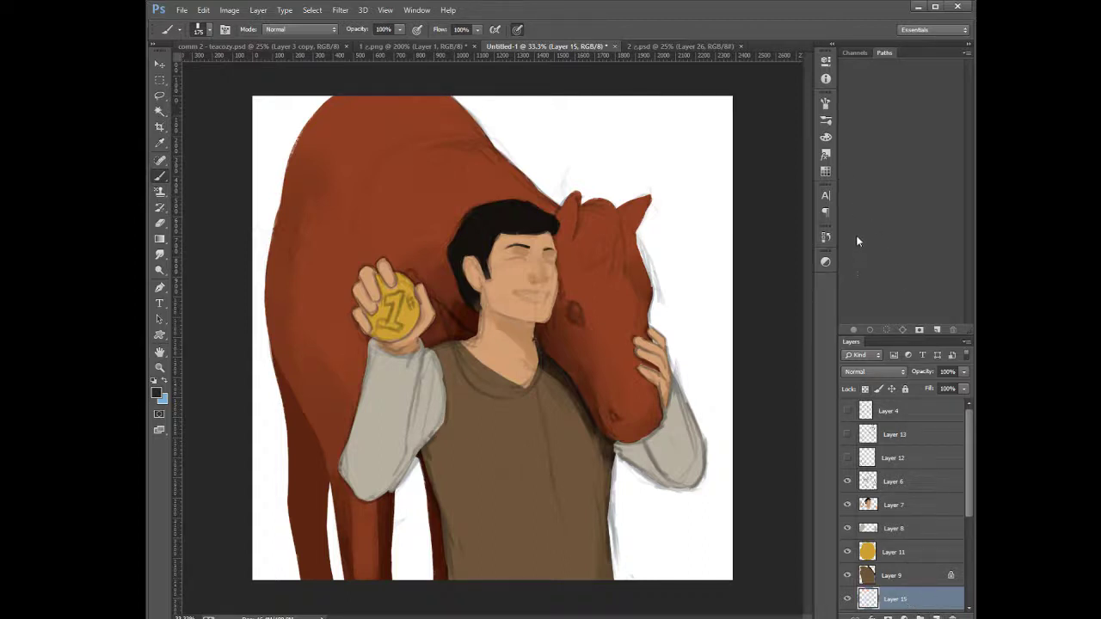
key(ctrl+alt+g)
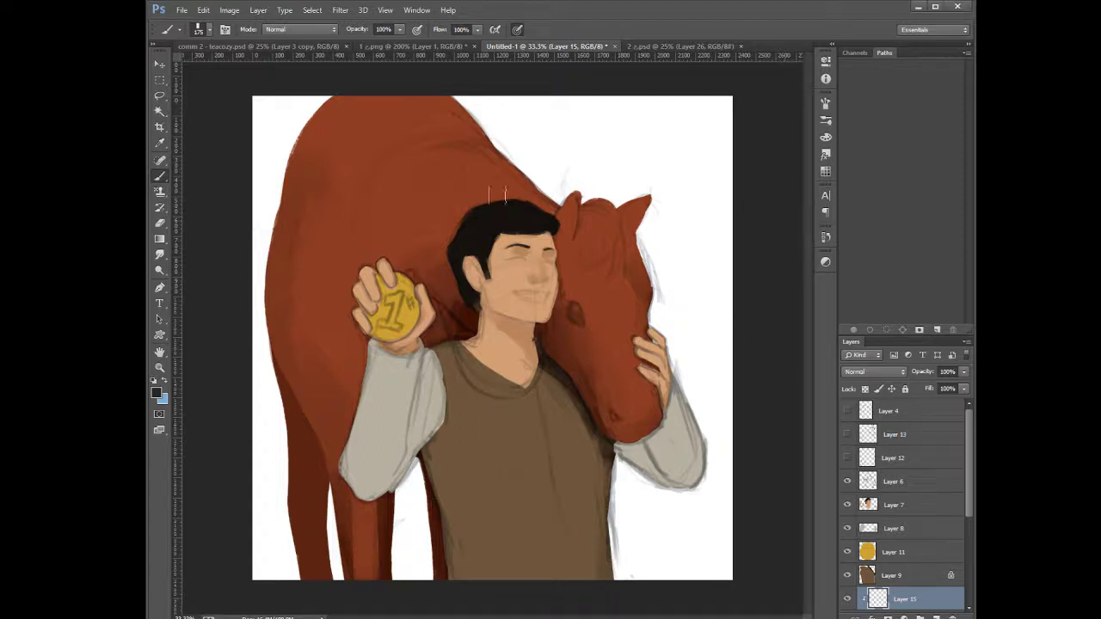
key(bracketleft)
key(bracketleft)
mouse_move(432, 106)
mouse_down()
mouse_move(458, 110)
mouse_move(421, 131)
mouse_move(498, 134)
mouse_move(442, 123)
mouse_move(466, 129)
mouse_move(392, 156)
mouse_move(421, 122)
mouse_move(369, 182)
mouse_move(418, 112)
mouse_move(350, 233)
mouse_move(446, 97)
mouse_move(355, 201)
mouse_move(454, 106)
mouse_move(384, 121)
mouse_move(446, 104)
mouse_move(351, 182)
mouse_move(433, 96)
mouse_move(347, 219)
mouse_move(398, 97)
mouse_move(337, 246)
mouse_move(380, 99)
mouse_move(339, 249)
mouse_move(371, 100)
mouse_move(338, 258)
mouse_move(365, 101)
mouse_move(324, 199)
mouse_move(363, 91)
mouse_move(387, 101)
mouse_move(333, 122)
mouse_move(401, 99)
mouse_move(344, 123)
mouse_up()
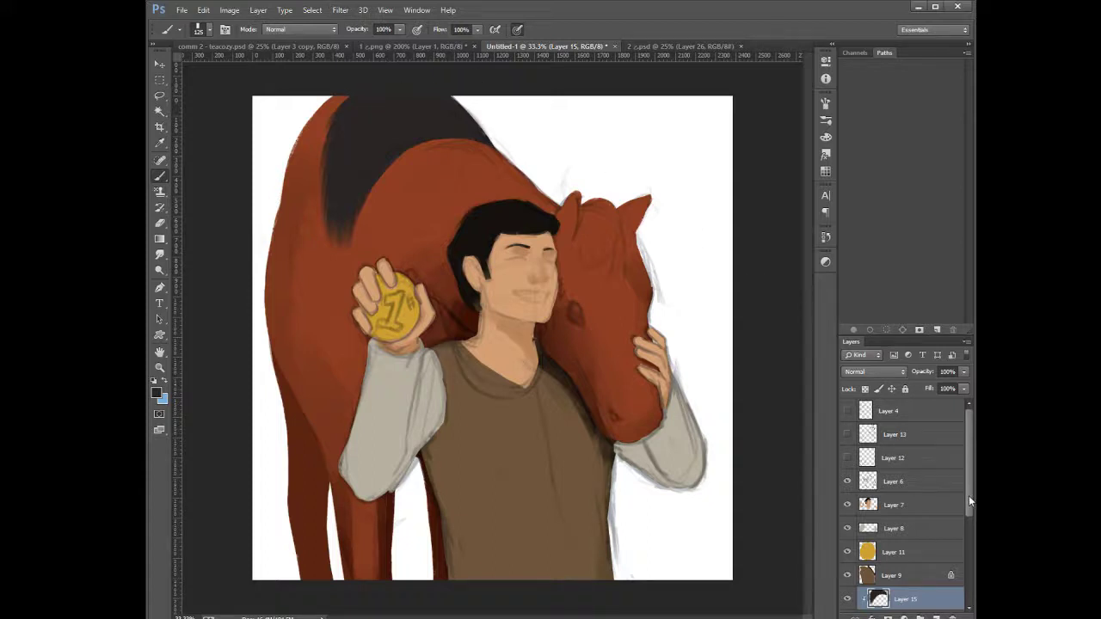
Pull the horse's back on Layer 10 down slightly and crop a strip off the canvas's upper edge
drag(969, 495, 963, 527)
click(904, 557)
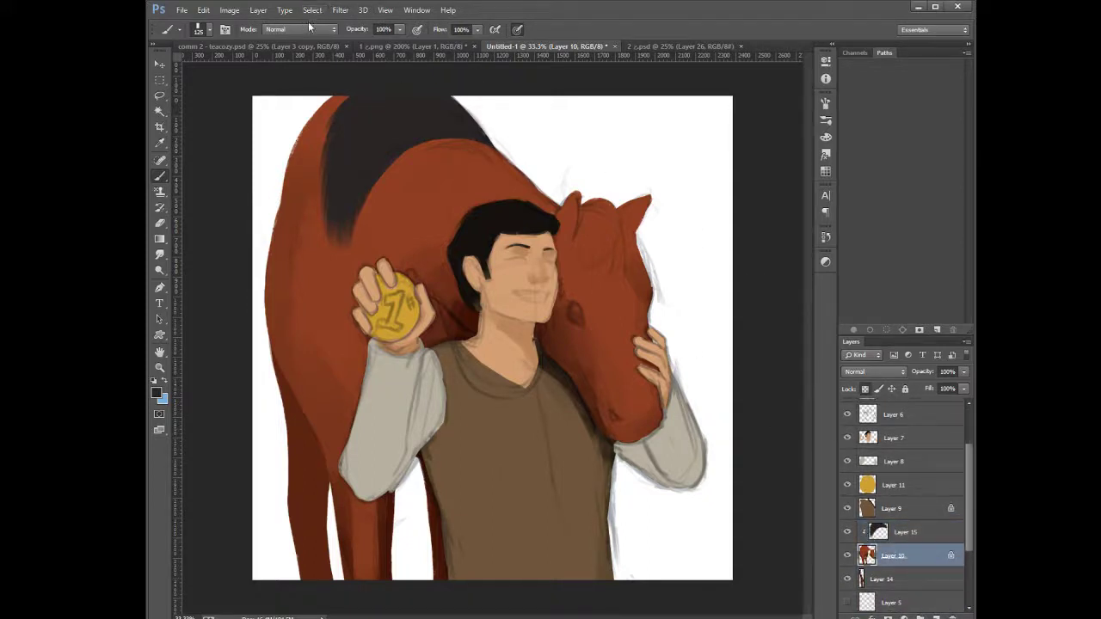
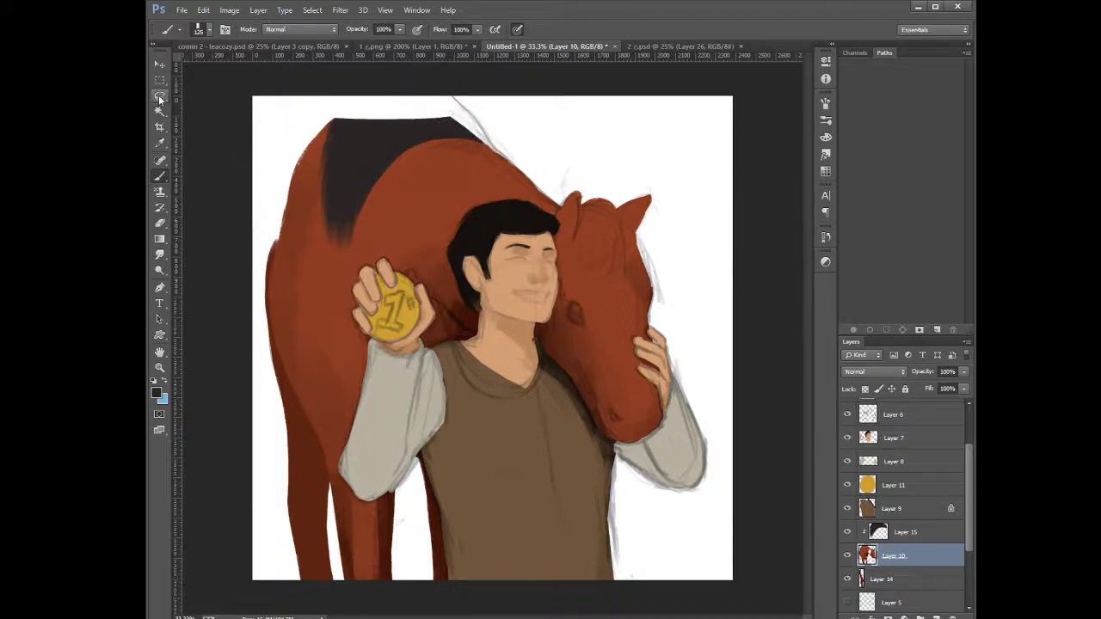
click(159, 127)
drag(495, 93, 496, 103)
key(Return)
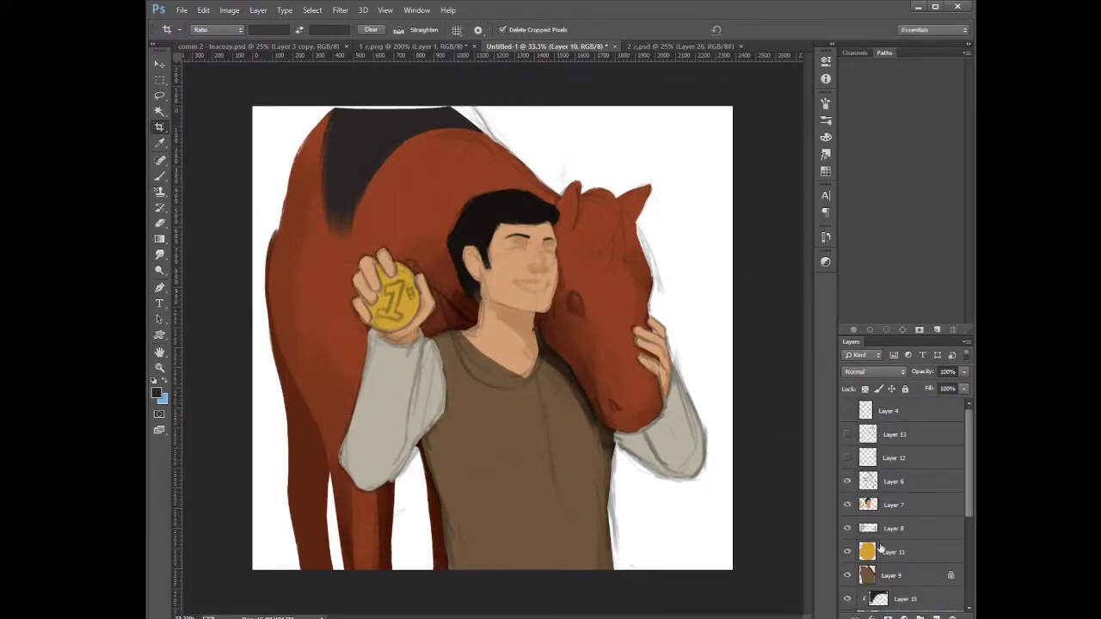
Sample the horse's reddish-brown on Layer 10 and fill the white gap above the saddle cloth with a 125 px brush
mouse_move(975, 514)
mouse_down()
mouse_move(964, 535)
mouse_move(972, 523)
mouse_up()
scroll(965, 532, down, 1)
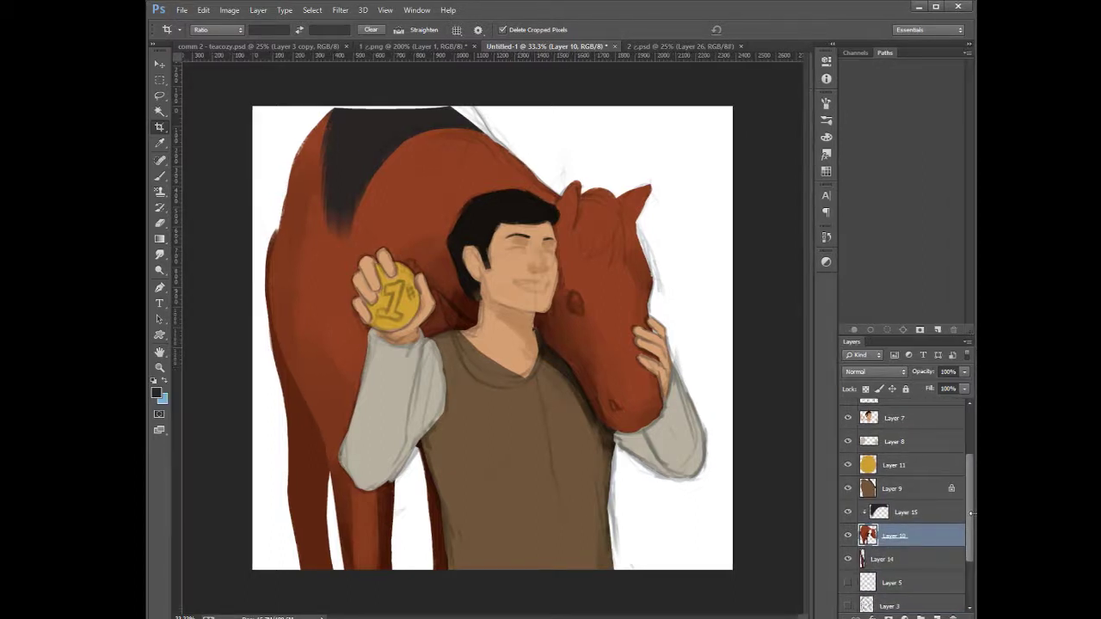
click(860, 557)
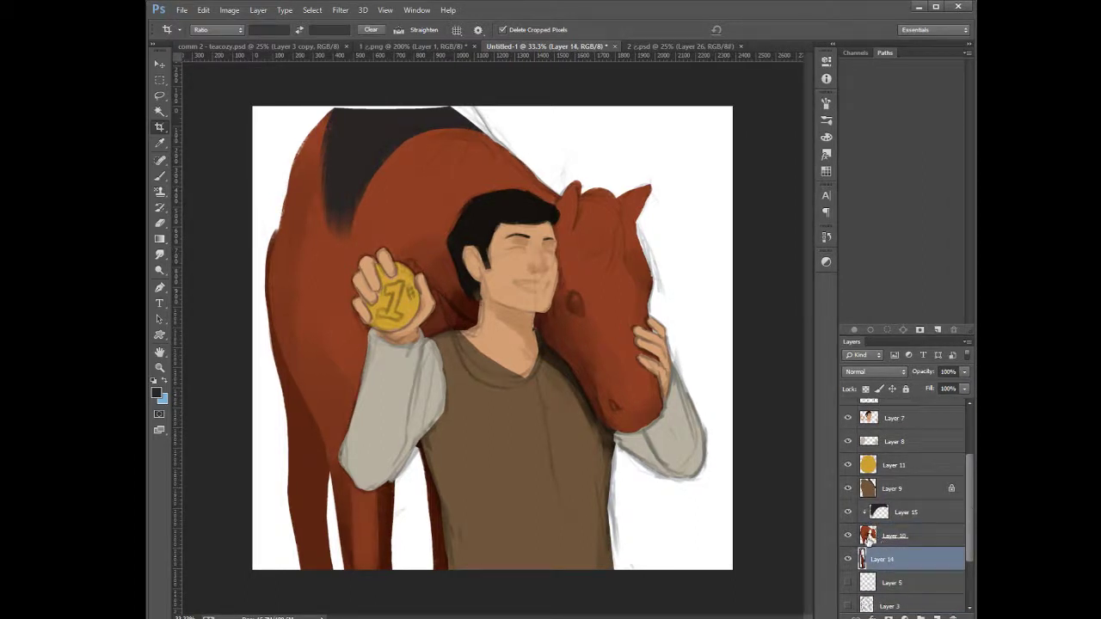
click(868, 537)
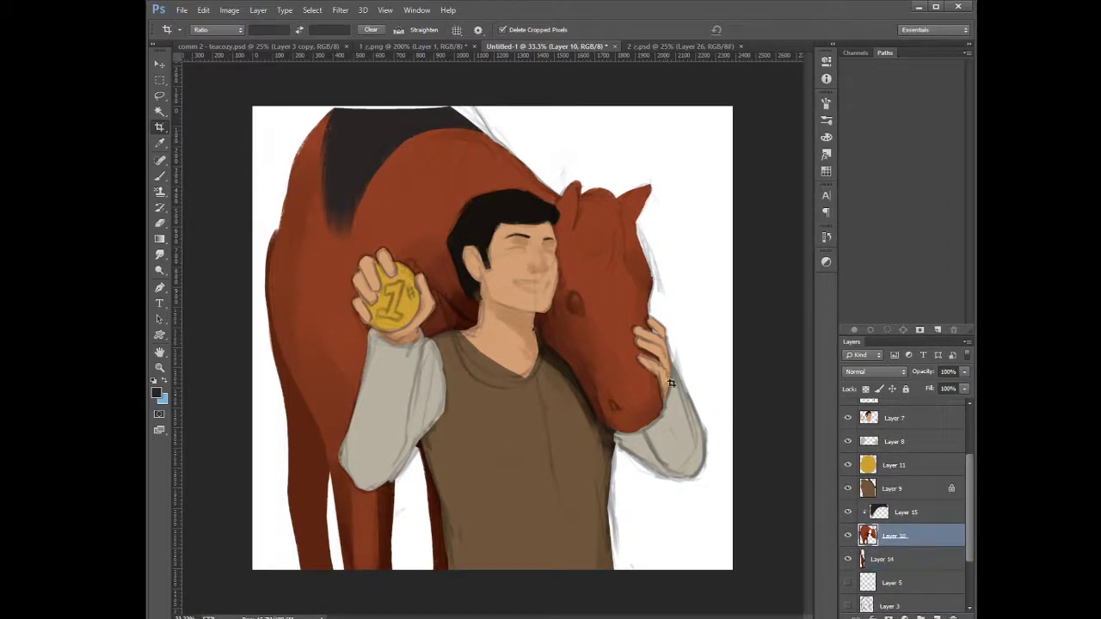
click(159, 176)
alt+click(402, 172)
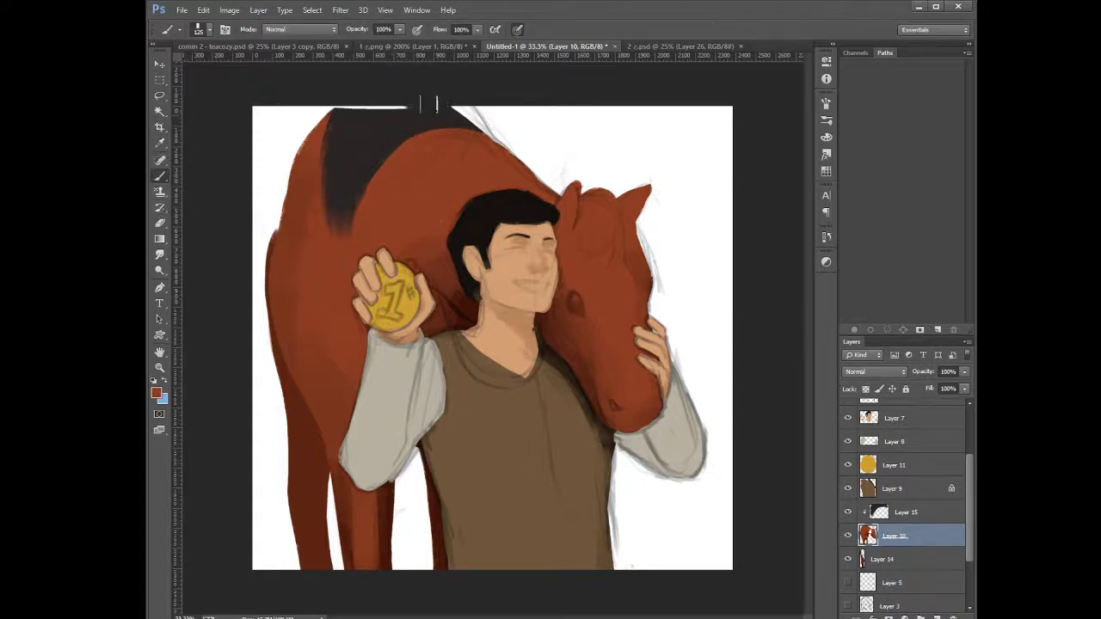
drag(436, 104, 359, 108)
Reduce the brush to 45 px and fill out the back's outline at the saddle cloth's front end
key(bracketleft)
key(bracketleft)
key(bracketleft)
key(bracketleft)
key(bracketleft)
key(bracketleft)
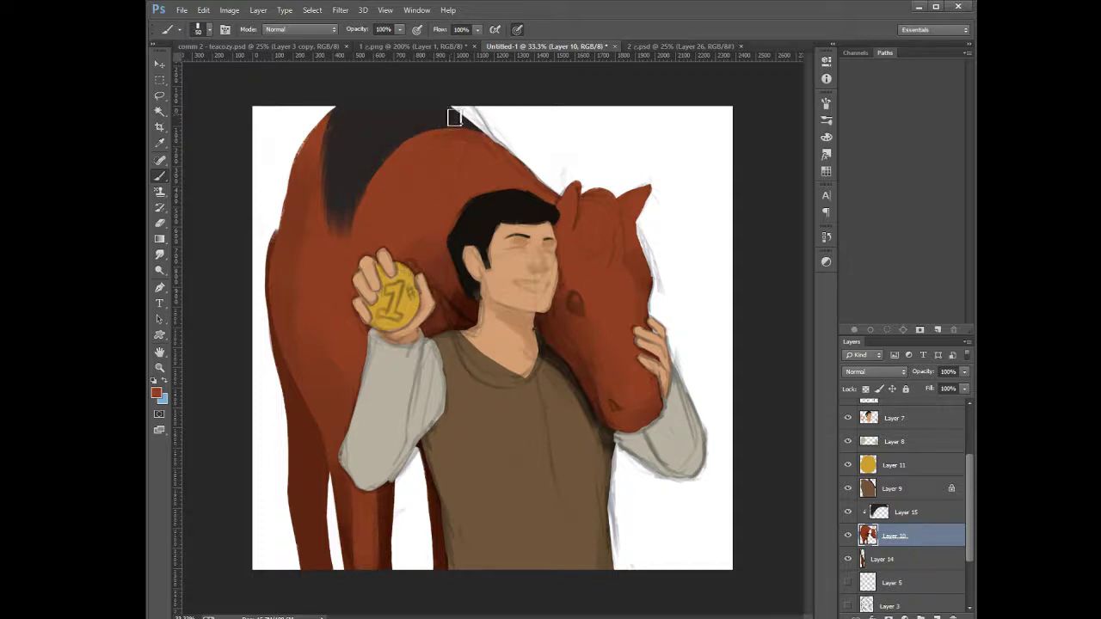
key(bracketleft)
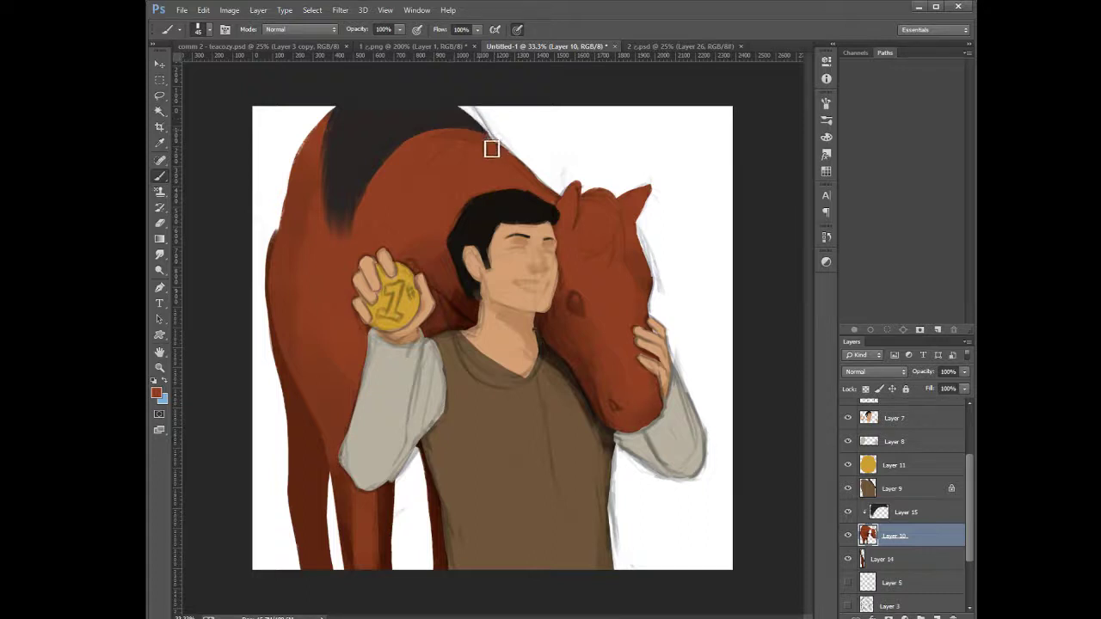
Extend the saddle cloth on Layer 15 toward the rump in sampled dark grey with a 60 px brush
click(889, 514)
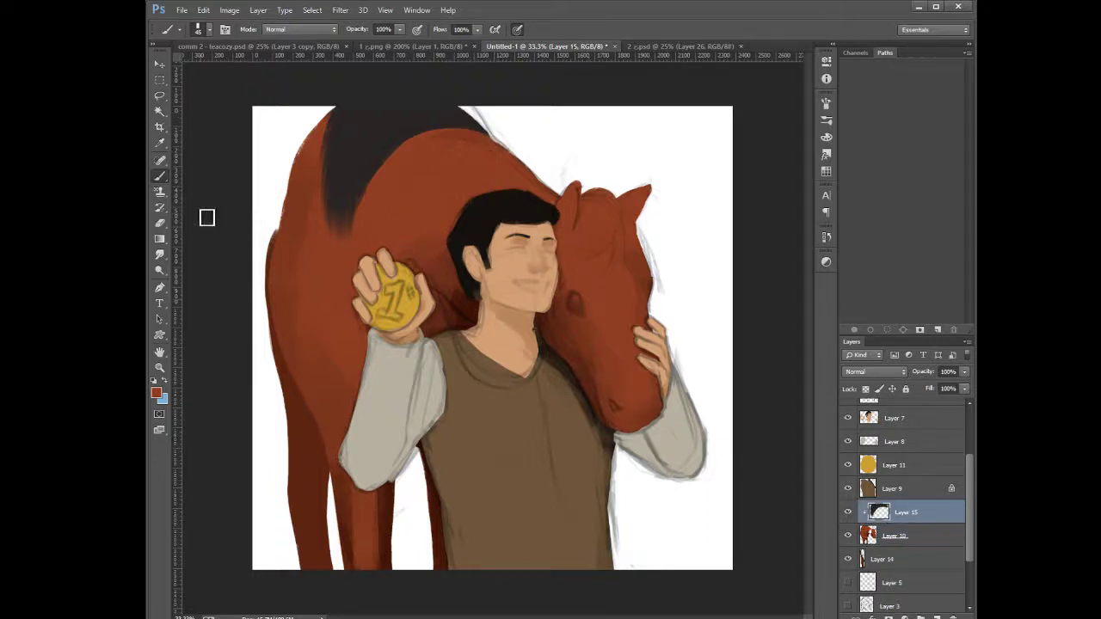
alt+click(351, 140)
key(bracketright)
drag(342, 108, 309, 215)
mouse_move(335, 129)
mouse_down()
mouse_move(313, 167)
mouse_move(334, 160)
mouse_move(317, 187)
mouse_move(343, 145)
mouse_move(330, 219)
mouse_move(346, 157)
mouse_move(334, 207)
mouse_up()
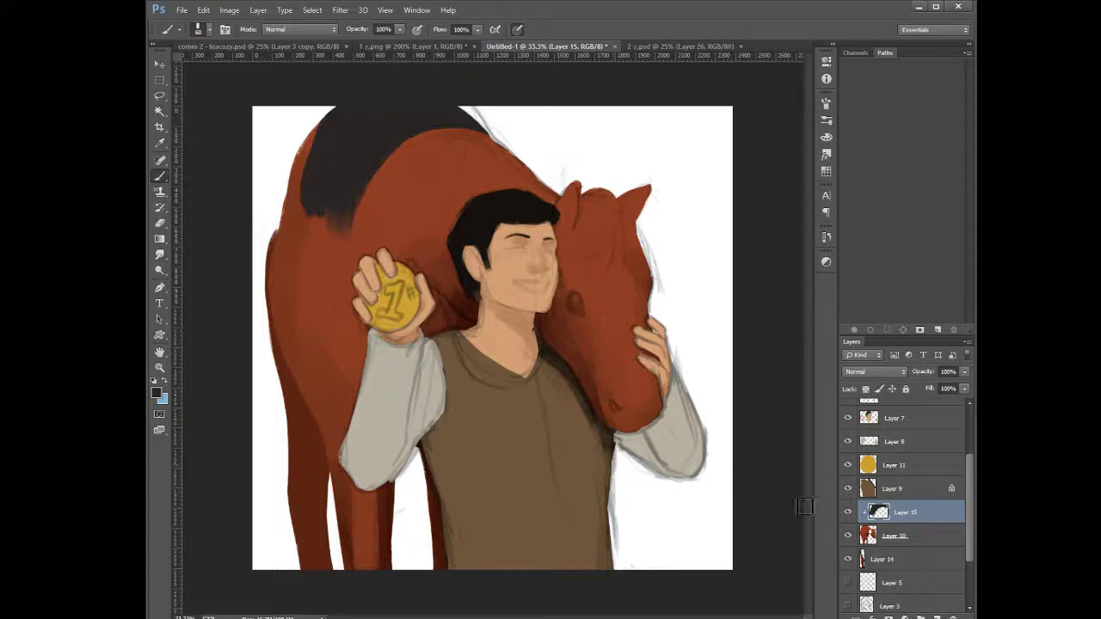
Sample the hind leg's dark brown on Layer 14 and erase along the leg's inner edge to slim it
click(872, 538)
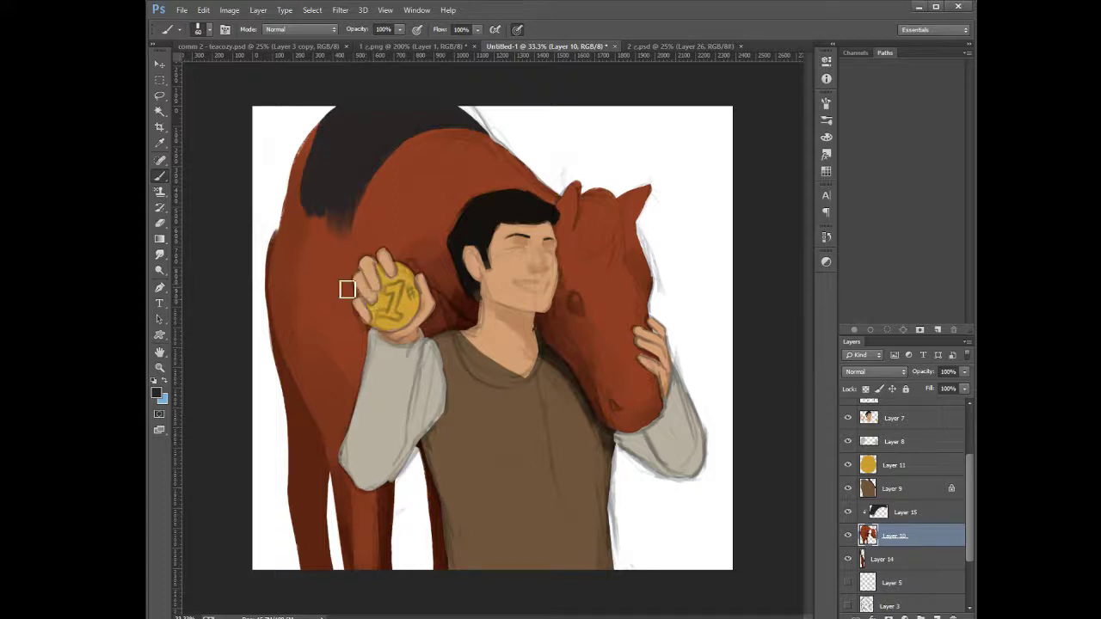
click(869, 559)
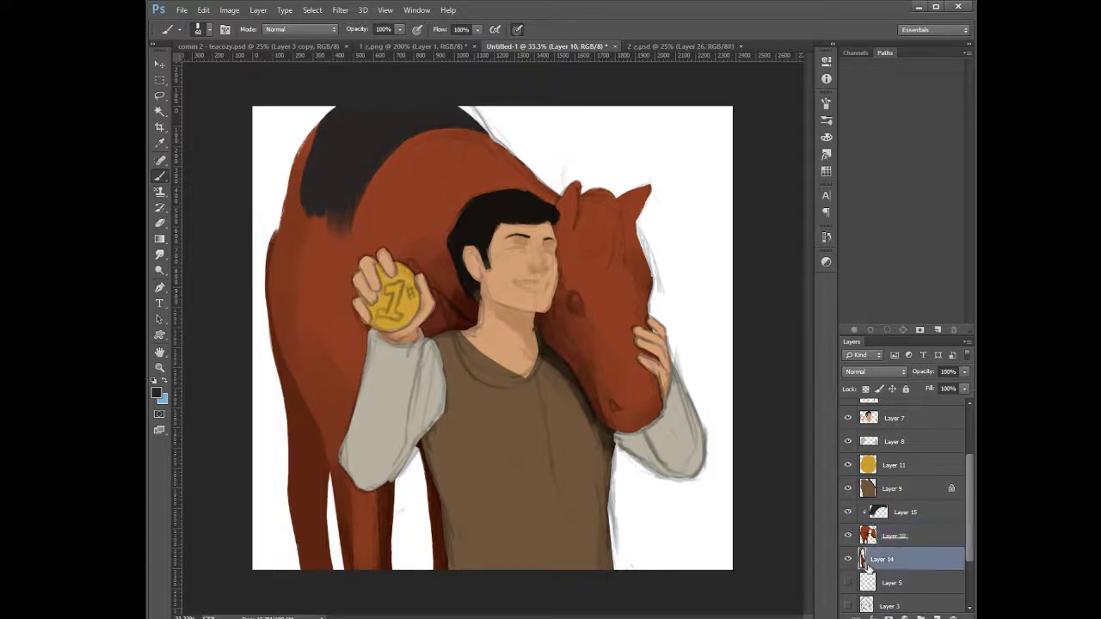
alt+click(310, 477)
key(e)
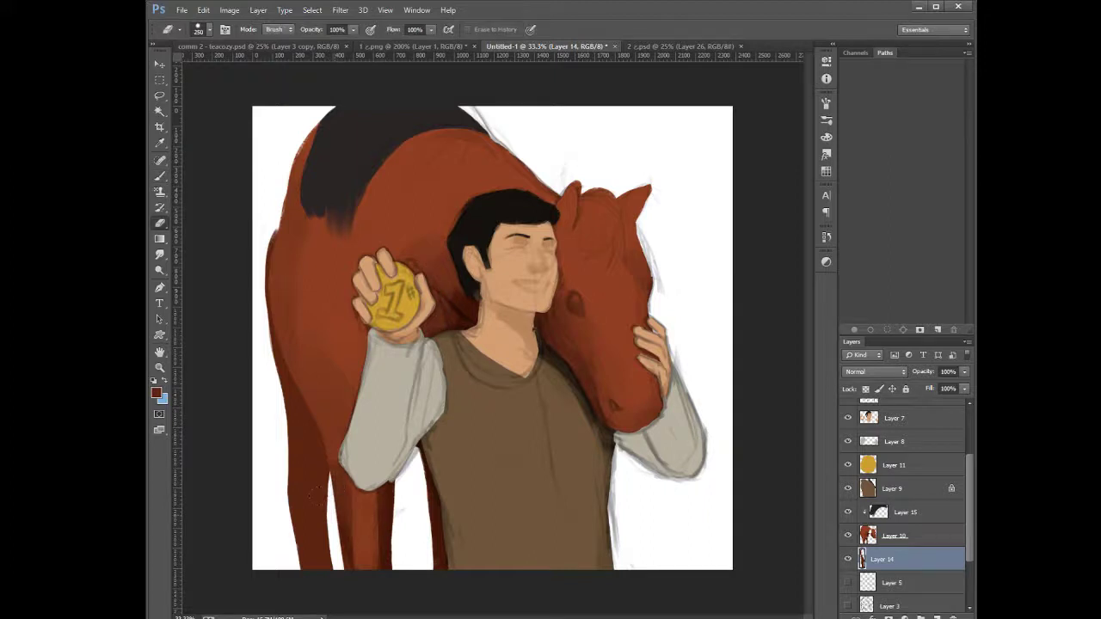
drag(334, 551, 331, 449)
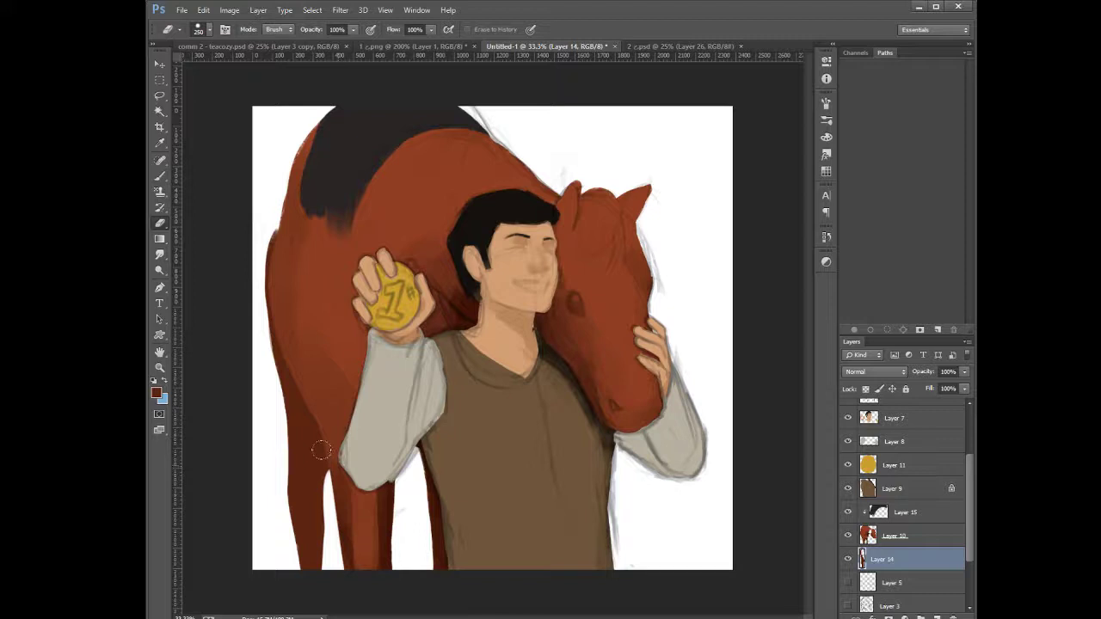
Repaint the lower hind leg in dark brown with a 125 px brush, widening it down to the canvas edge
click(159, 177)
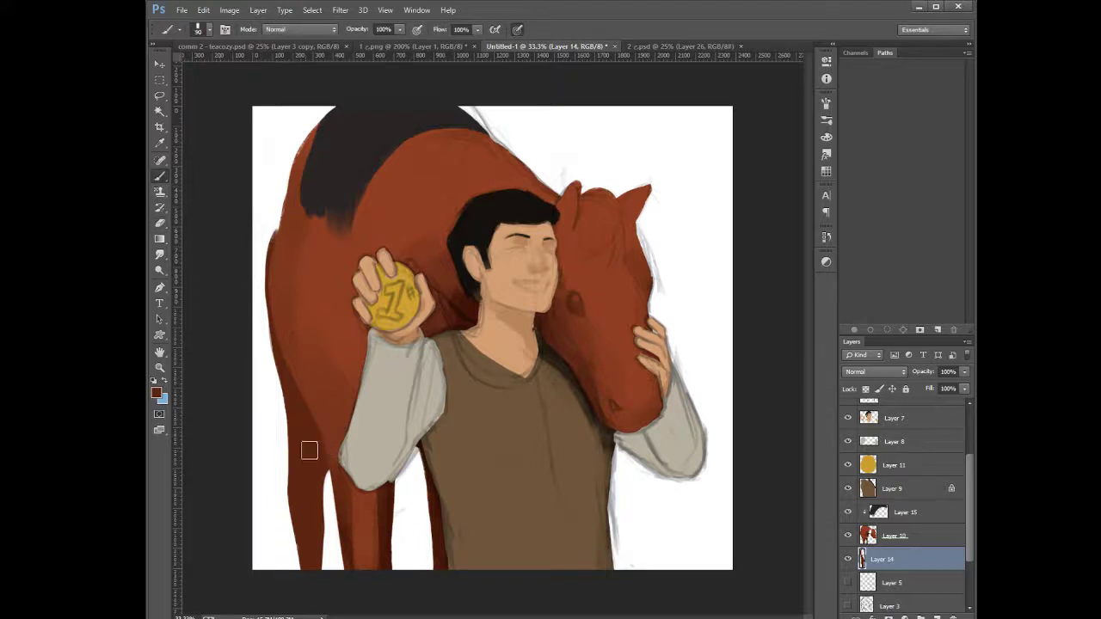
key(bracketright)
key(bracketright)
mouse_move(319, 449)
mouse_down()
mouse_move(316, 564)
mouse_move(297, 574)
mouse_up()
mouse_move(300, 471)
mouse_down()
mouse_move(312, 587)
mouse_move(291, 580)
mouse_move(292, 568)
mouse_up()
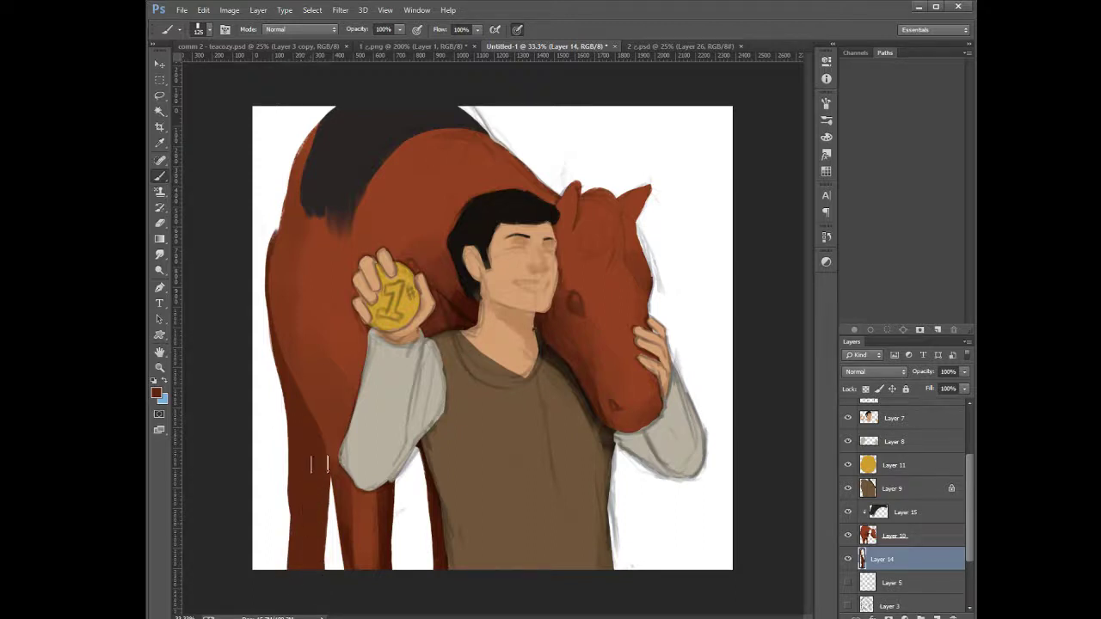
Erase along the lower hind leg's outer edge on Layer 14 to slim it, and fill its inner edge in dark brown
drag(318, 466, 314, 539)
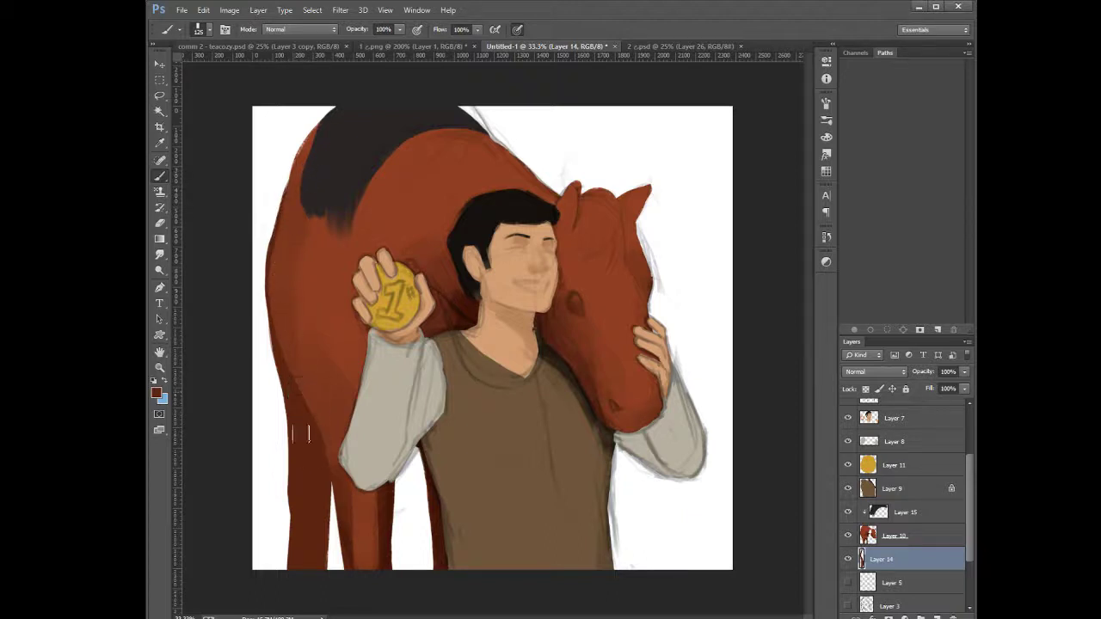
key(e)
drag(279, 465, 287, 571)
drag(278, 430, 283, 503)
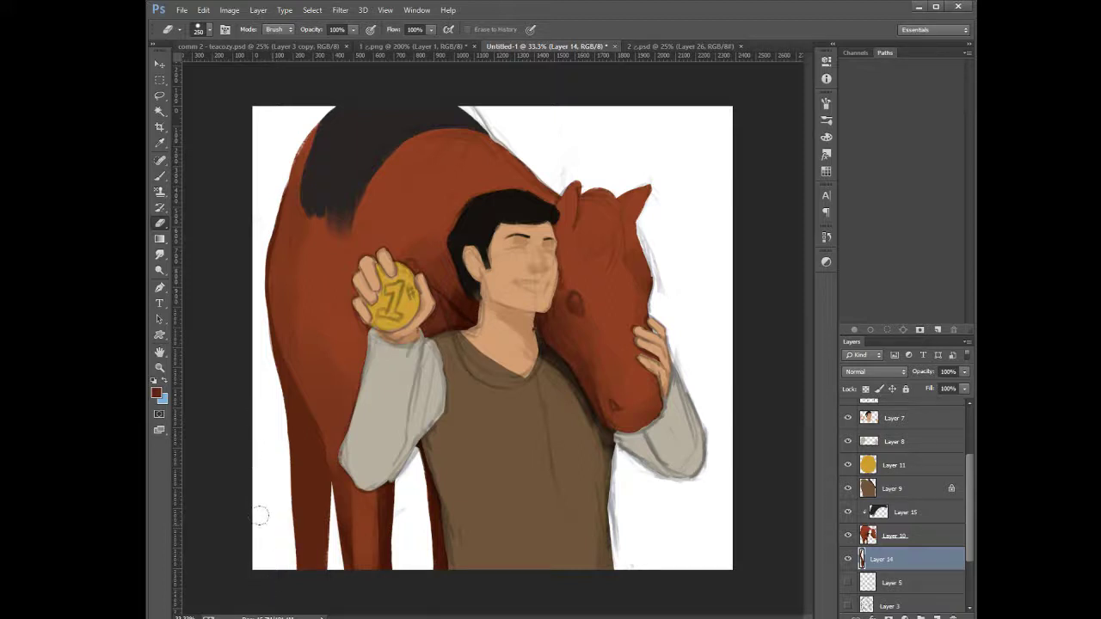
key(b)
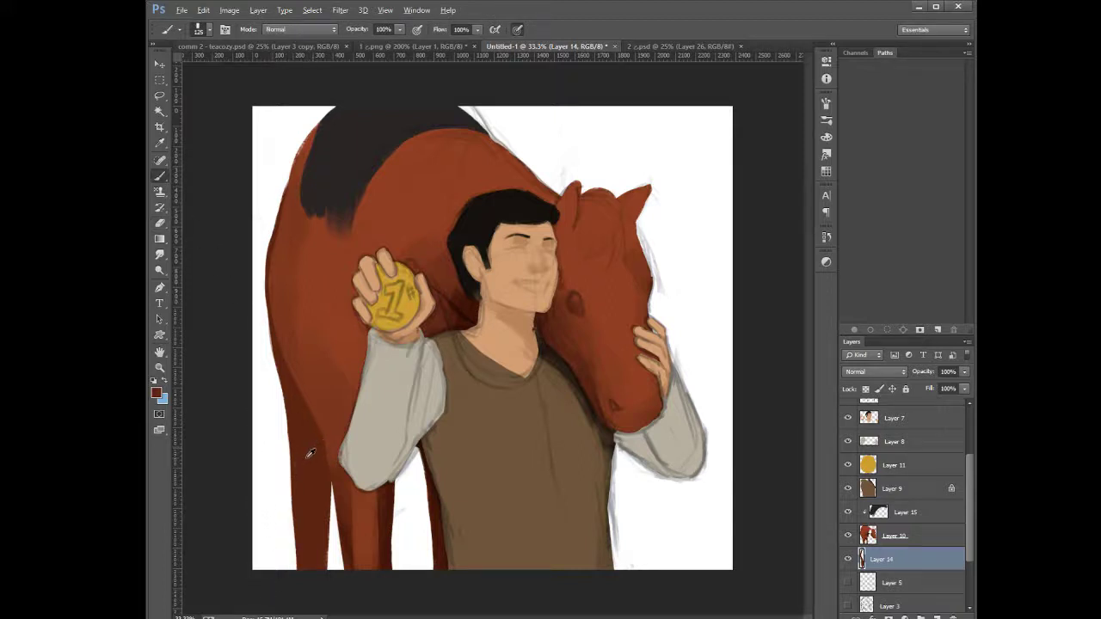
drag(334, 439, 329, 585)
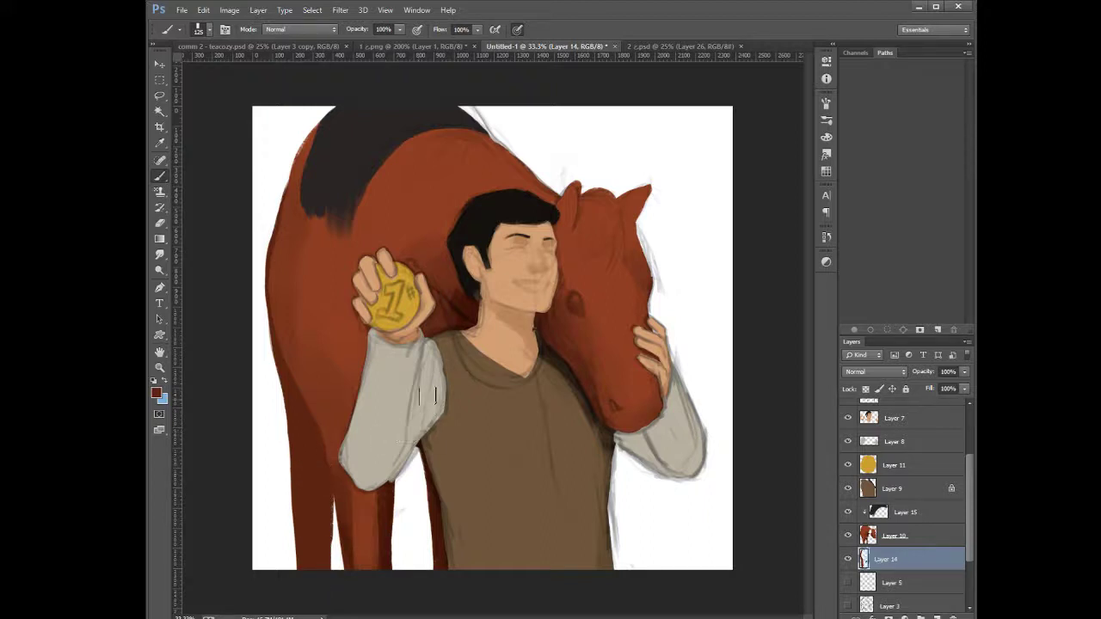
drag(418, 443, 426, 572)
key(ctrl+z)
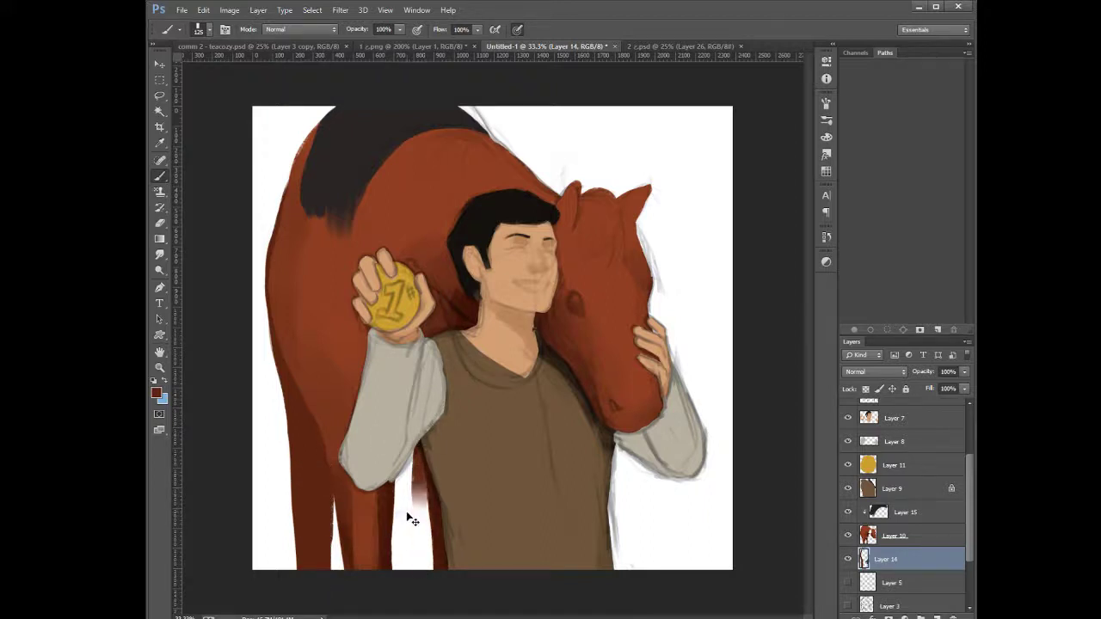
Select Layer 10, set the background colour to white, and extend the canvas equally on both sides with the Crop tool
click(868, 530)
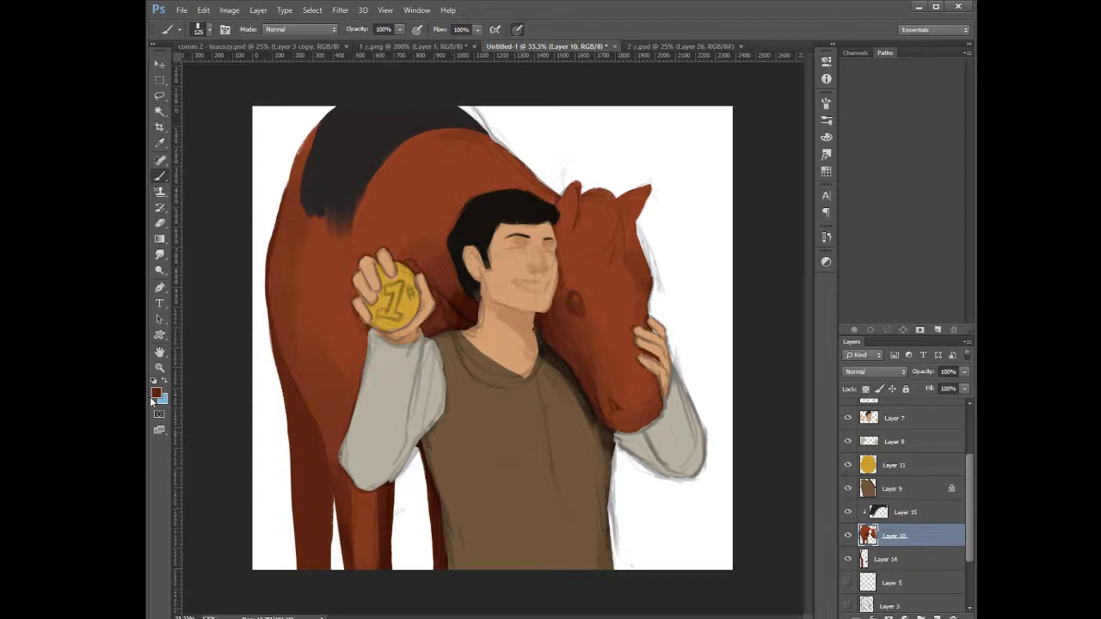
key(x)
click(165, 383)
click(159, 127)
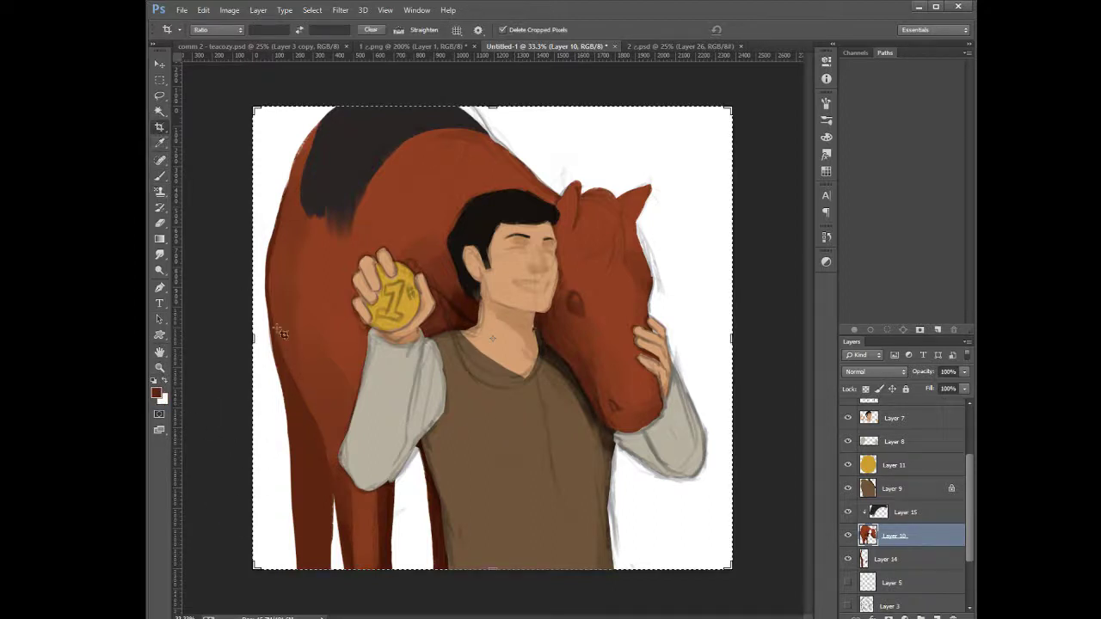
drag(251, 343, 236, 371)
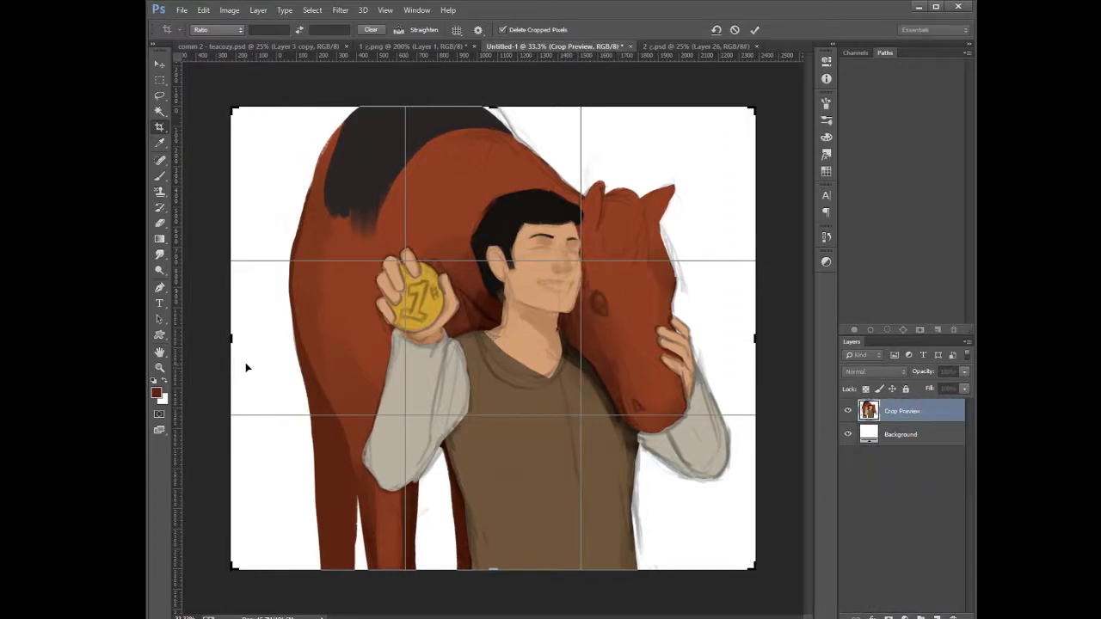
key(Return)
scroll(968, 499, down, 5)
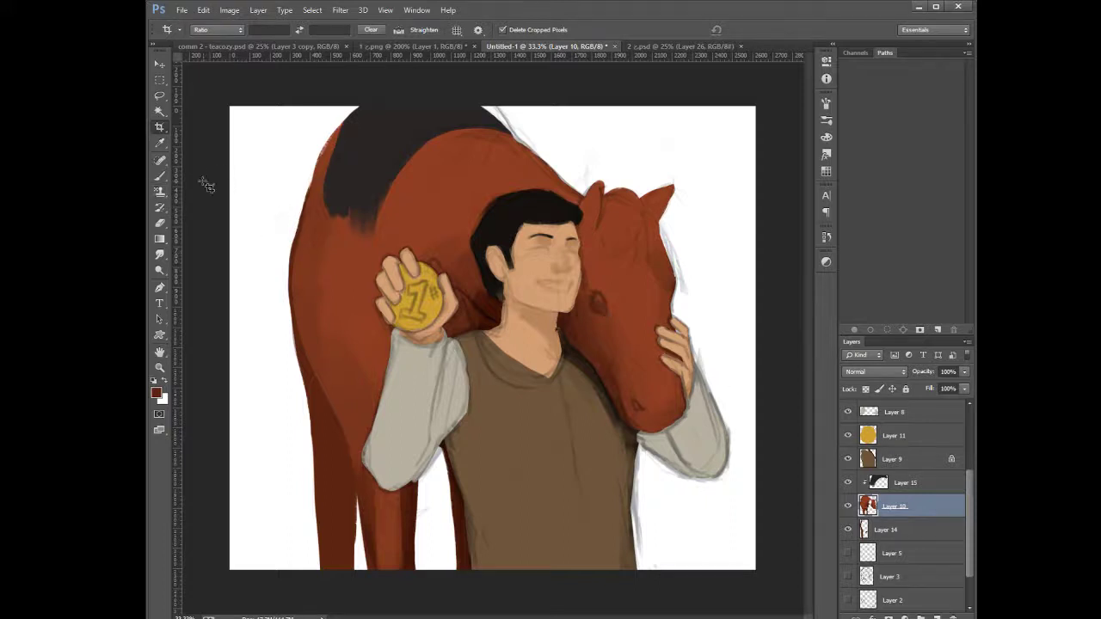
Fill out the rump's outline below the saddle cloth on Layer 10 in sampled reddish brown with a 50 px brush
click(159, 175)
alt+click(317, 235)
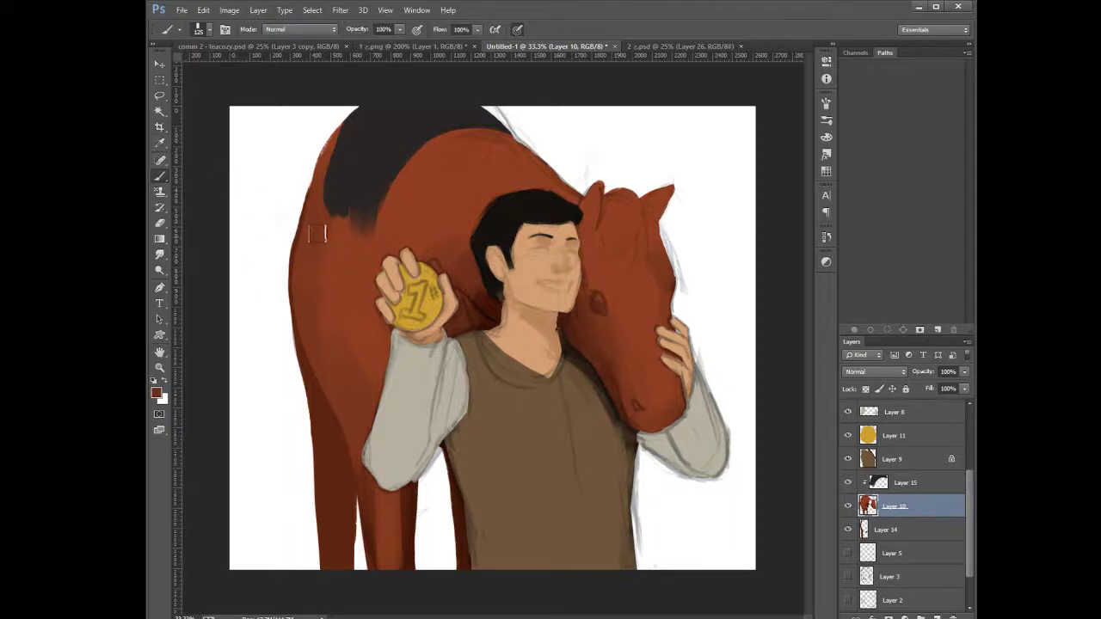
key(bracketleft)
key(bracketleft)
key(bracketleft)
key(bracketleft)
key(bracketleft)
key(bracketleft)
mouse_move(361, 118)
mouse_down()
mouse_move(320, 182)
mouse_move(357, 125)
mouse_move(311, 242)
mouse_up()
drag(327, 149, 298, 280)
drag(315, 187, 295, 297)
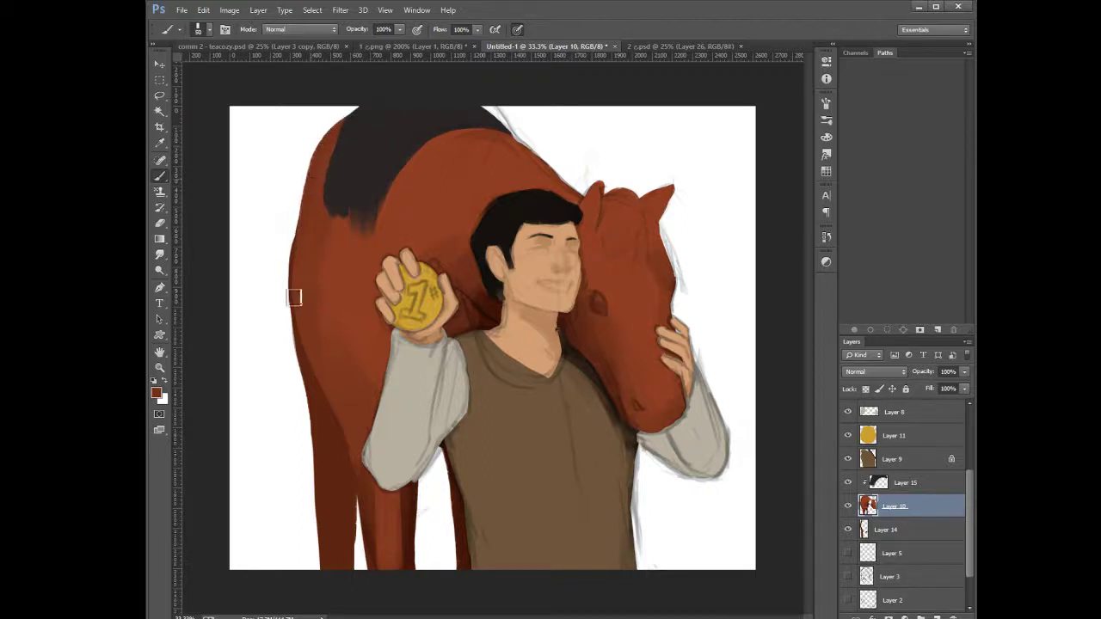
Round out the rear edge of the horse's haunch down to the upper thigh with the same reddish brown
drag(308, 222, 308, 351)
drag(295, 285, 335, 394)
drag(297, 314, 334, 397)
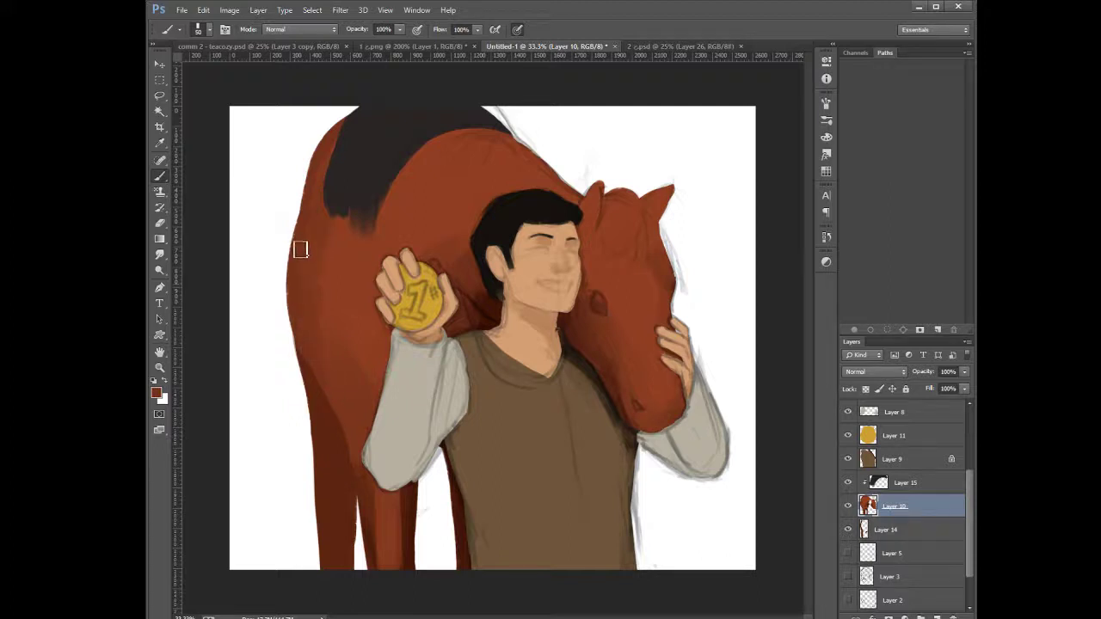
drag(311, 213, 322, 372)
Shade the fold between the thigh and the man's sleeve in sampled browns, enlarging the brush to 70 px
alt+click(412, 506)
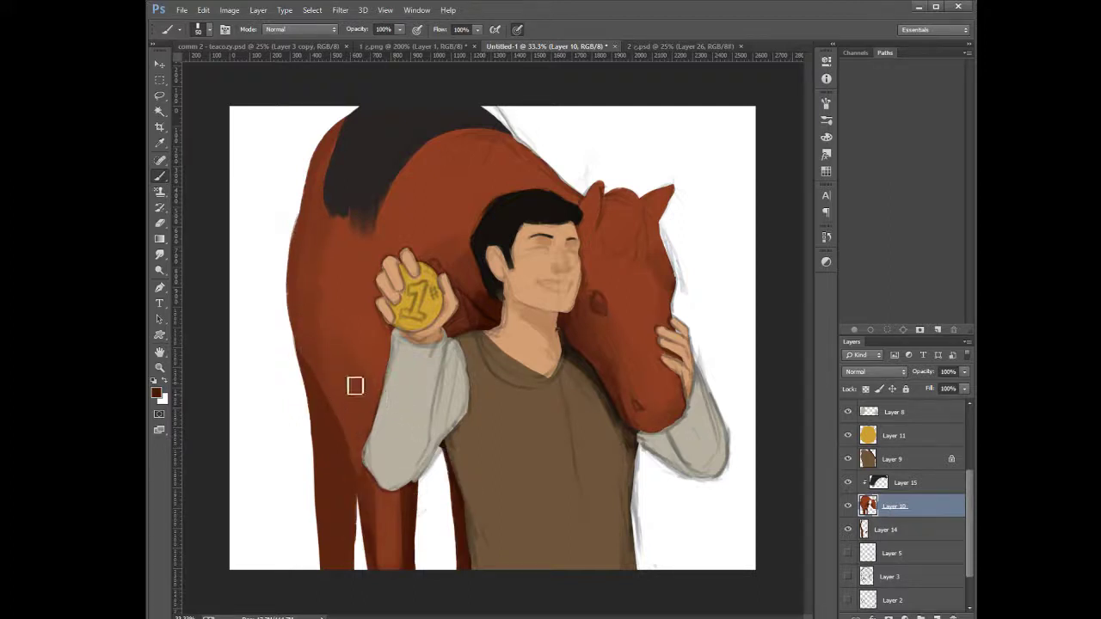
mouse_move(372, 365)
mouse_down()
mouse_move(353, 443)
mouse_move(355, 417)
mouse_move(369, 523)
mouse_move(360, 394)
mouse_move(376, 384)
mouse_move(356, 416)
mouse_up()
key(bracketright)
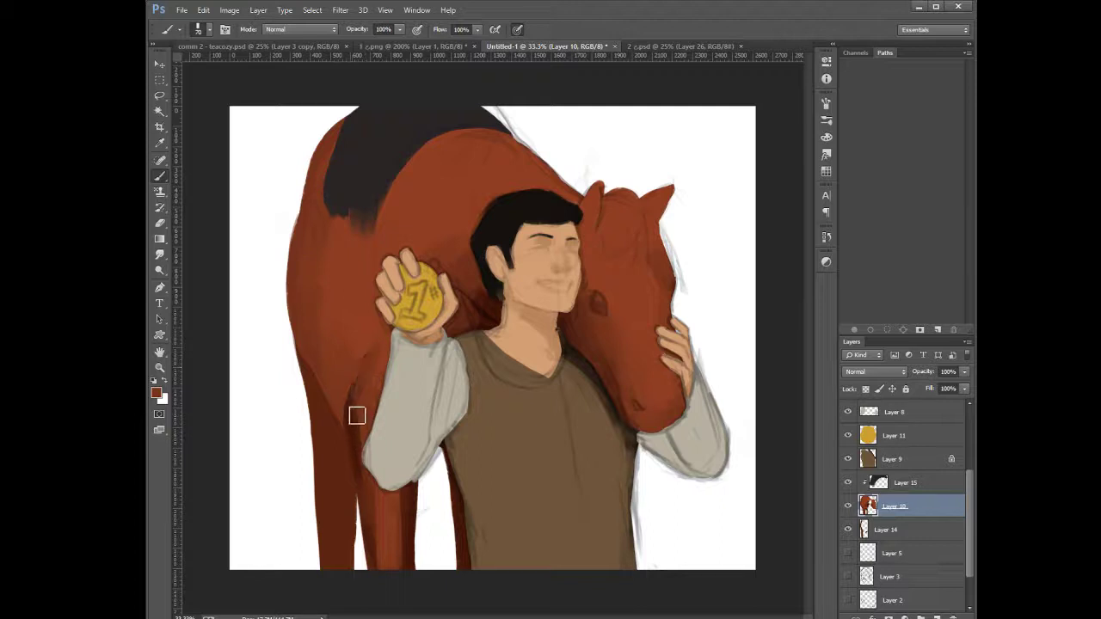
alt+click(353, 413)
drag(375, 342, 363, 447)
alt+click(375, 344)
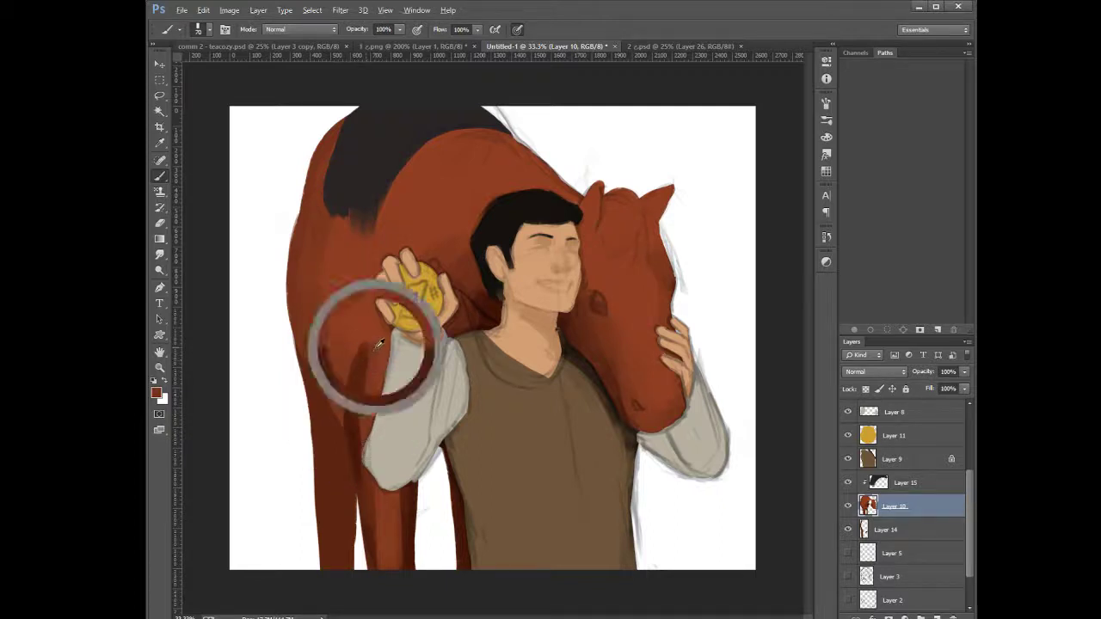
drag(373, 361, 365, 472)
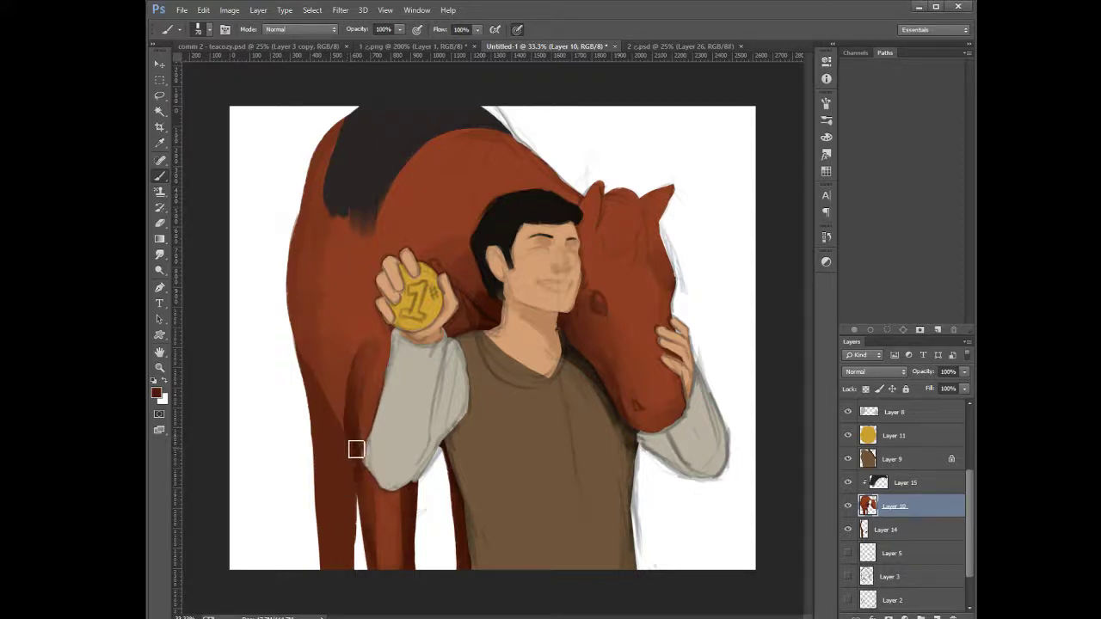
Reduce the brush to 40 px and darken the haunch's rear edge with sampled dark brown, blending it into the coat
key(bracketleft)
key(bracketleft)
key(bracketleft)
alt+click(311, 357)
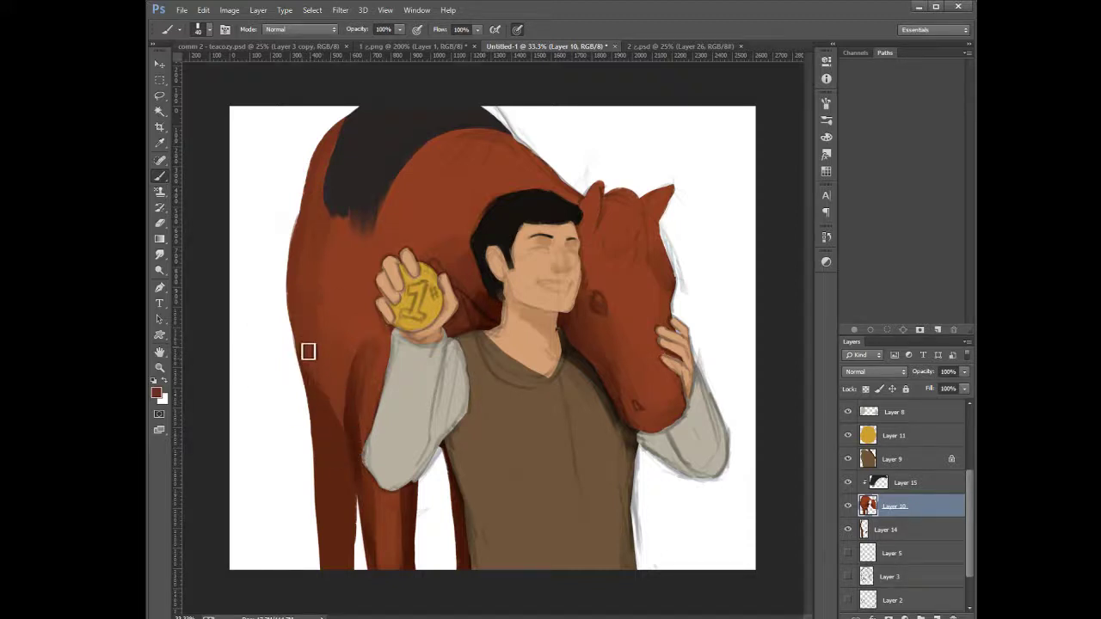
alt+click(350, 435)
drag(298, 360, 307, 377)
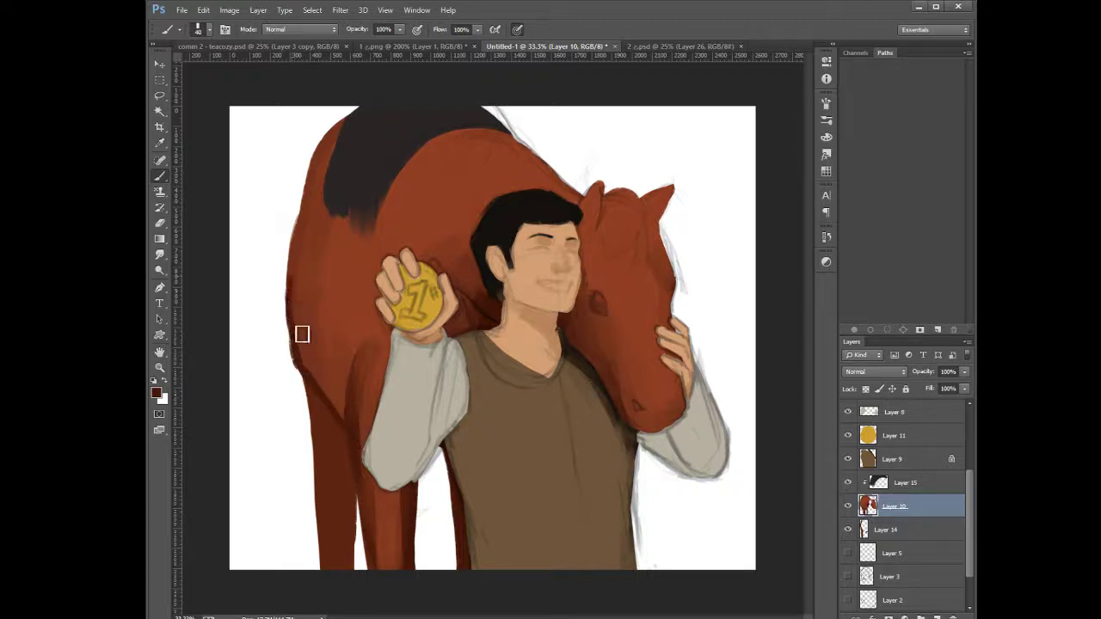
key(e)
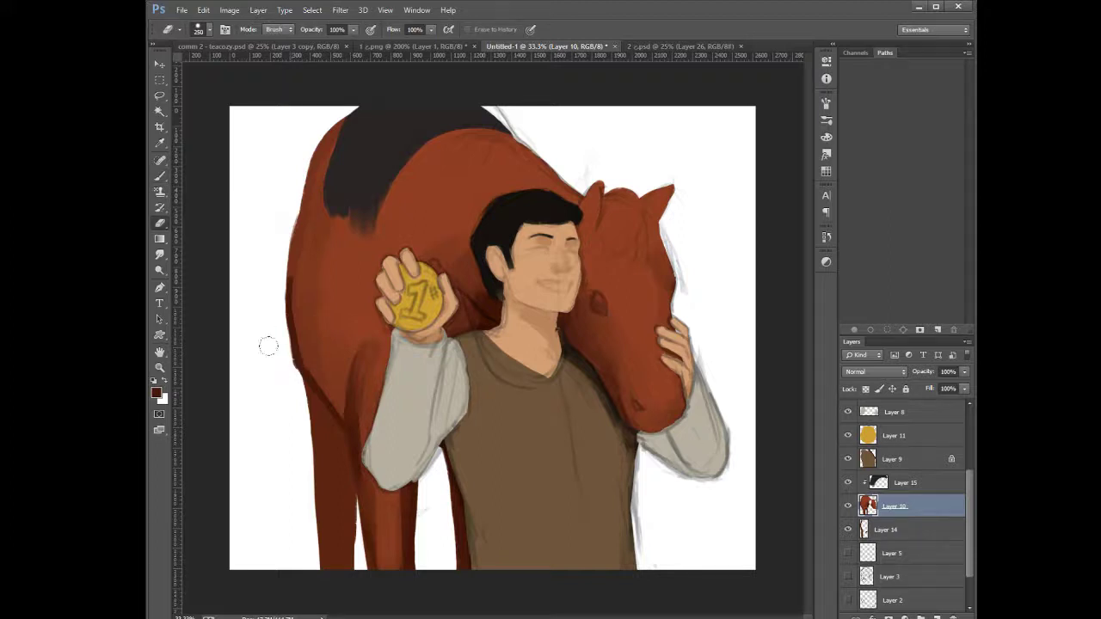
click(160, 176)
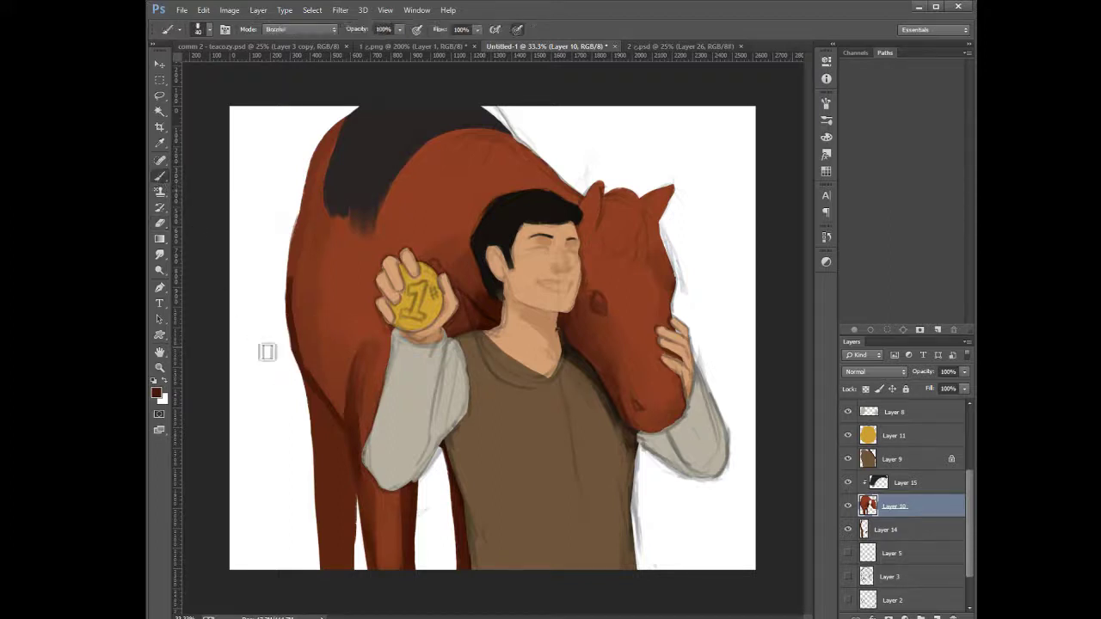
alt+click(297, 280)
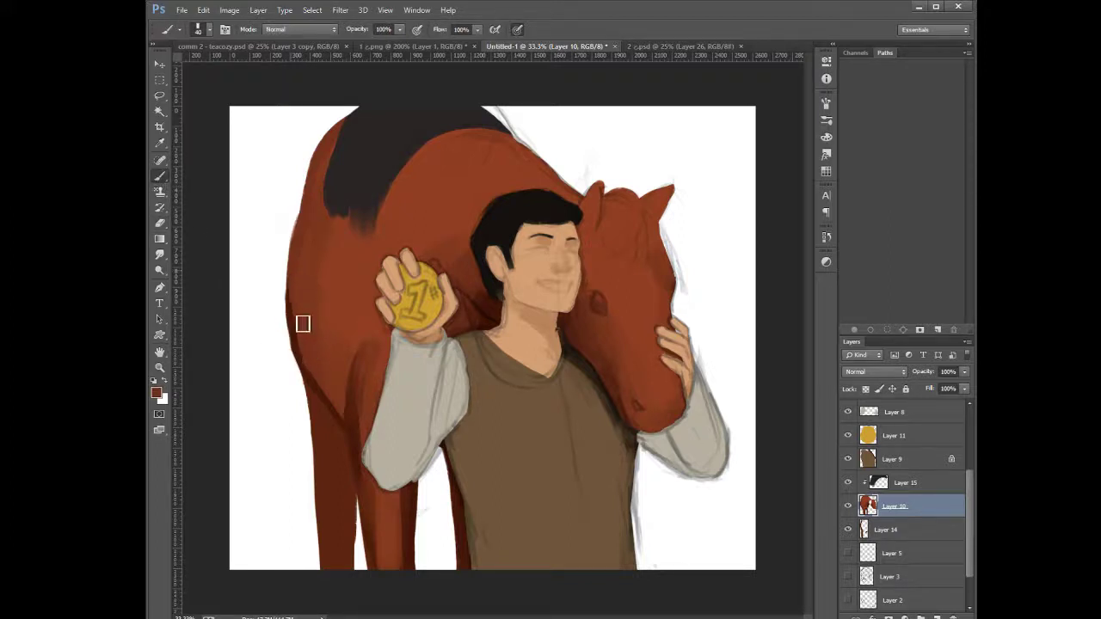
alt+click(294, 342)
Paint the lid line of the man's closed far eye on Layer 7 in sampled black and skin tones with a 15 px brush
drag(969, 515, 969, 437)
click(893, 509)
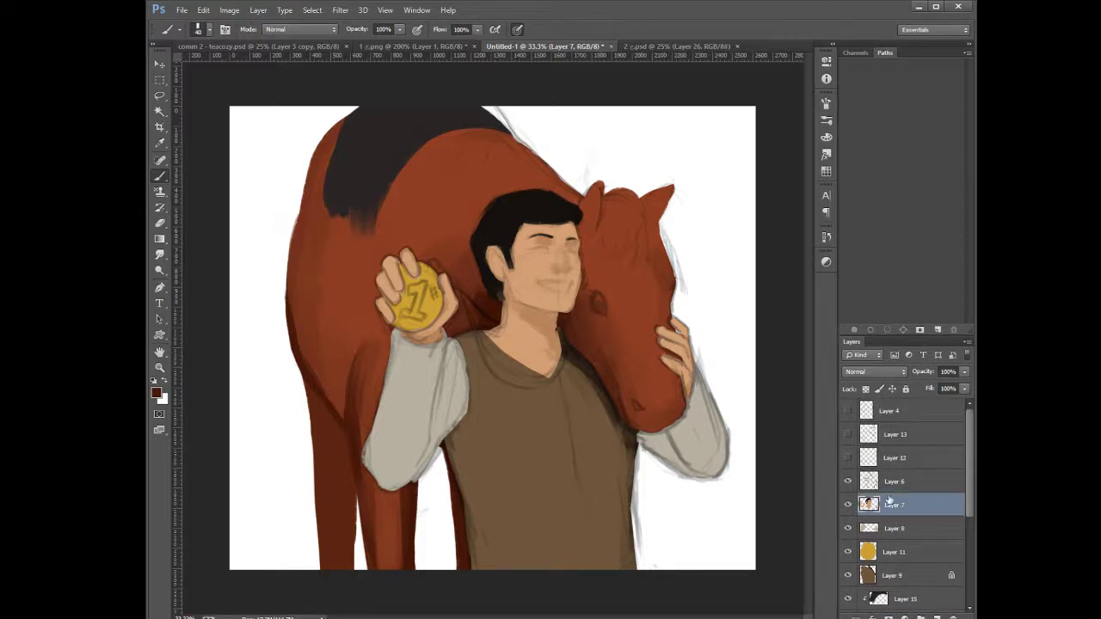
key(ctrl+plus)
key(ctrl+plus)
mouse_move(658, 372)
mouse_down()
mouse_move(524, 485)
mouse_move(551, 456)
mouse_up()
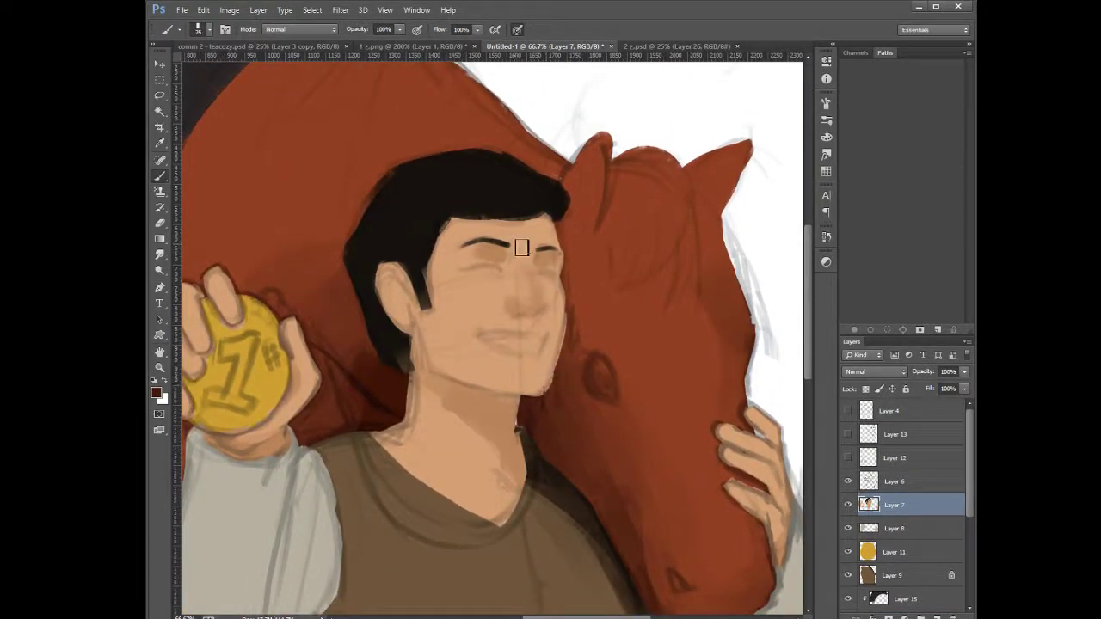
alt+click(499, 186)
key(bracketleft)
key(bracketleft)
key(bracketleft)
alt+click(551, 279)
alt+click(524, 197)
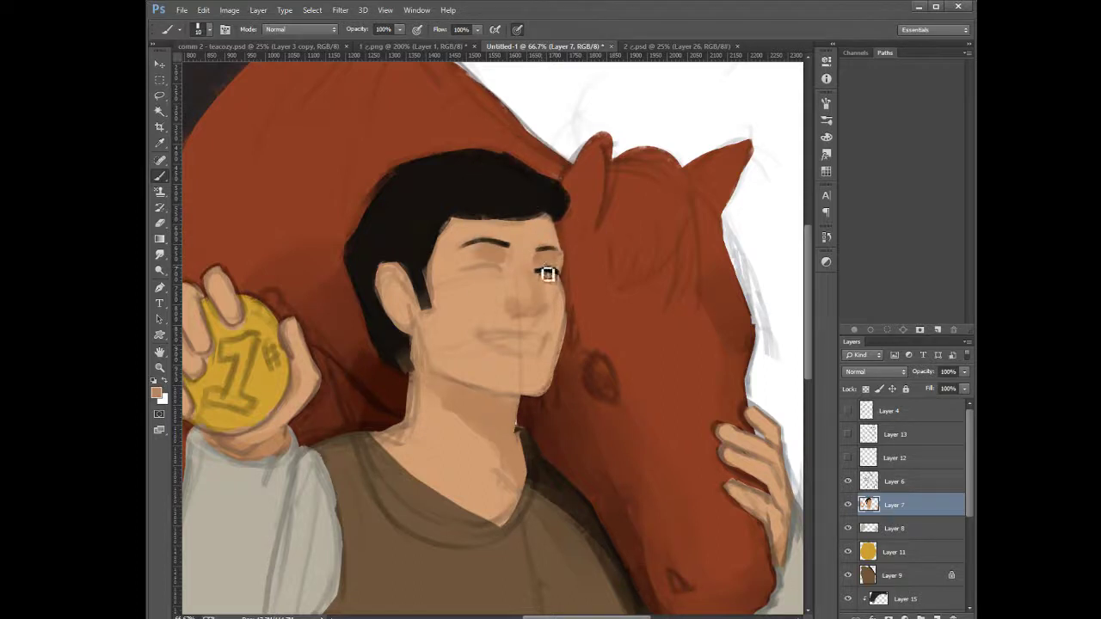
alt+click(551, 266)
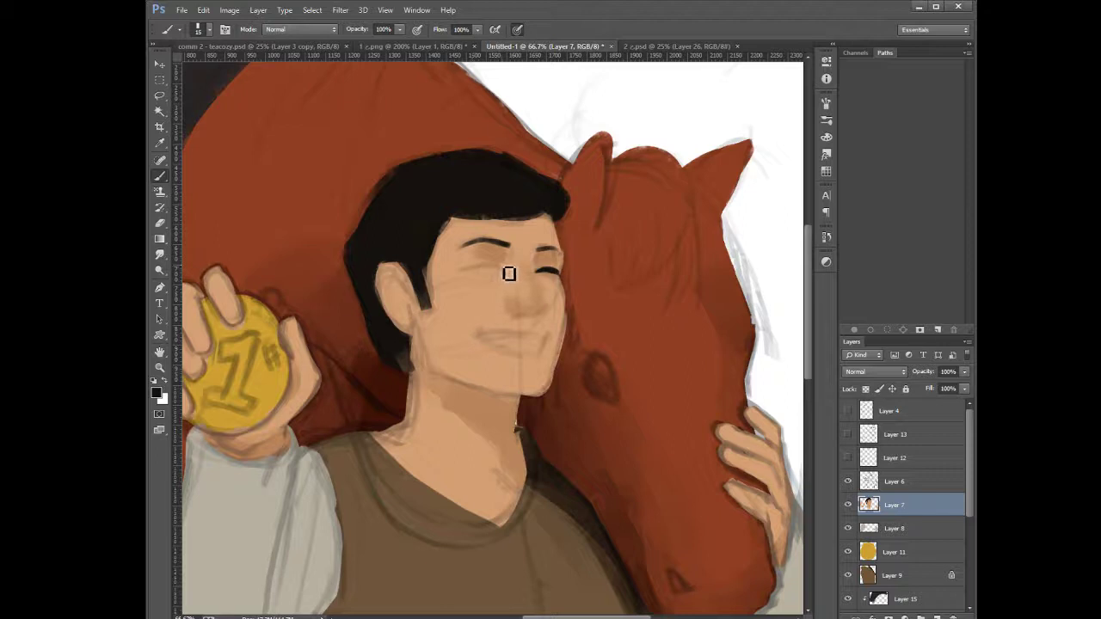
Paint the curved lid line of the man's closed near eye in black, reducing the brush to 10 px
drag(482, 272, 505, 274)
key(bracketleft)
drag(494, 268, 509, 273)
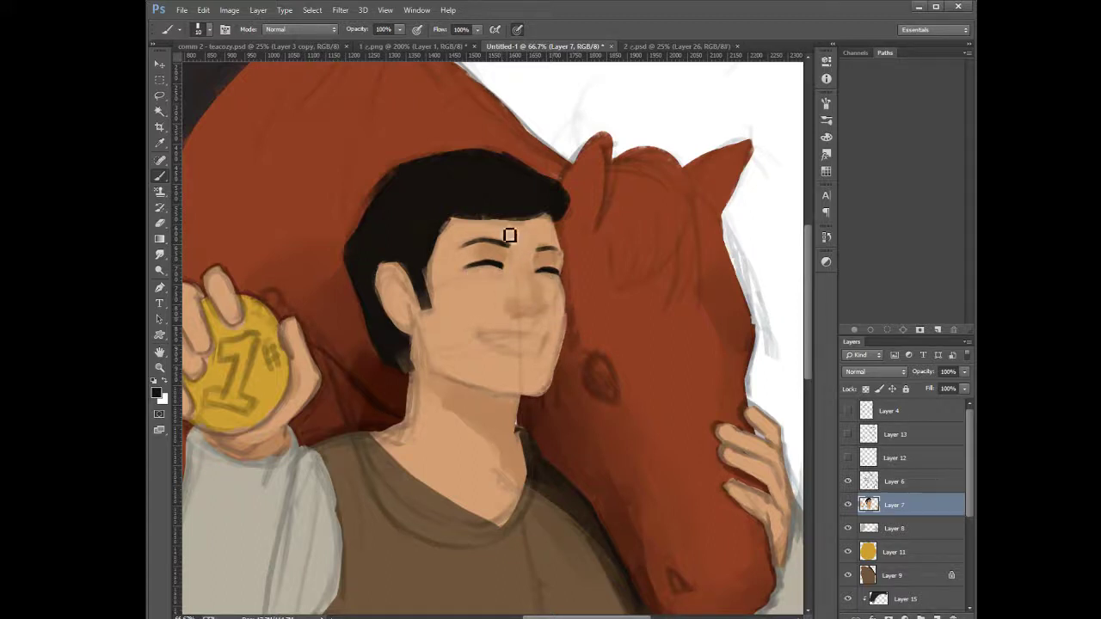
Thicken the man's eyebrows and the far eye's lid line in black, tidying their edges with sampled skin tone
key(bracketright)
drag(548, 249, 566, 255)
drag(539, 267, 560, 269)
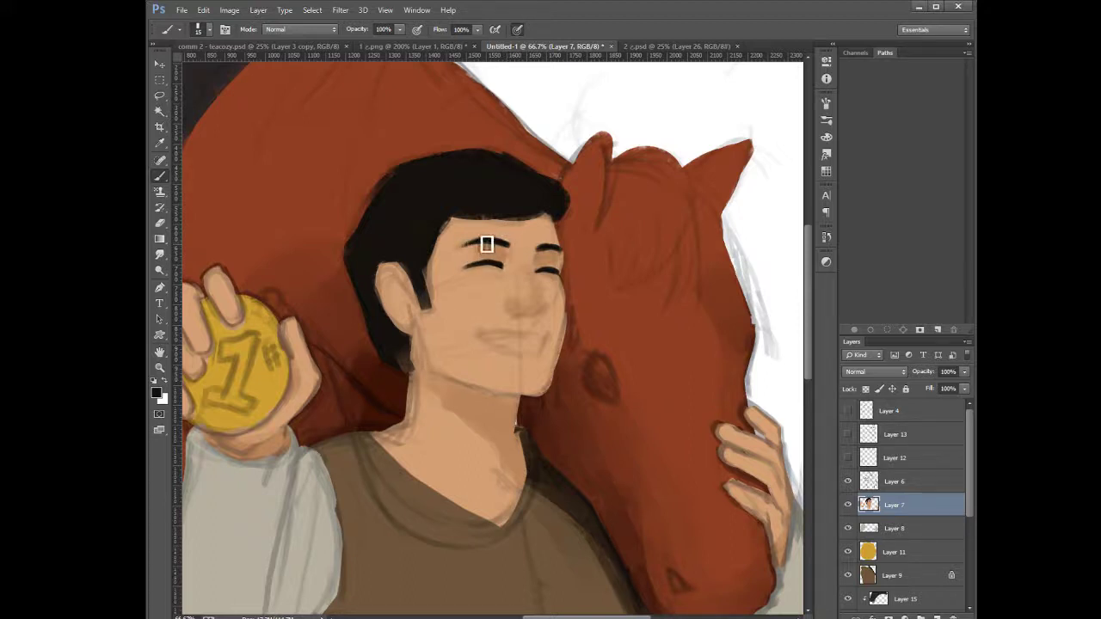
alt+click(473, 229)
alt+click(547, 247)
drag(541, 254, 563, 250)
alt+click(550, 248)
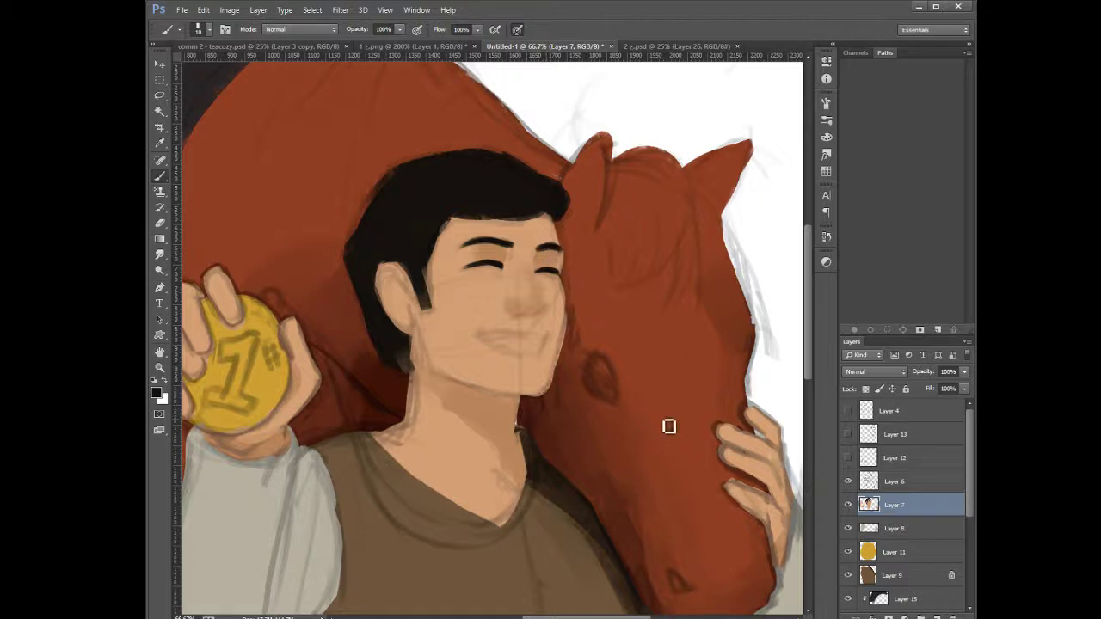
Trace the man's jawline from below the ear to the chin with a thin dark line using a 10 px brush
key(e)
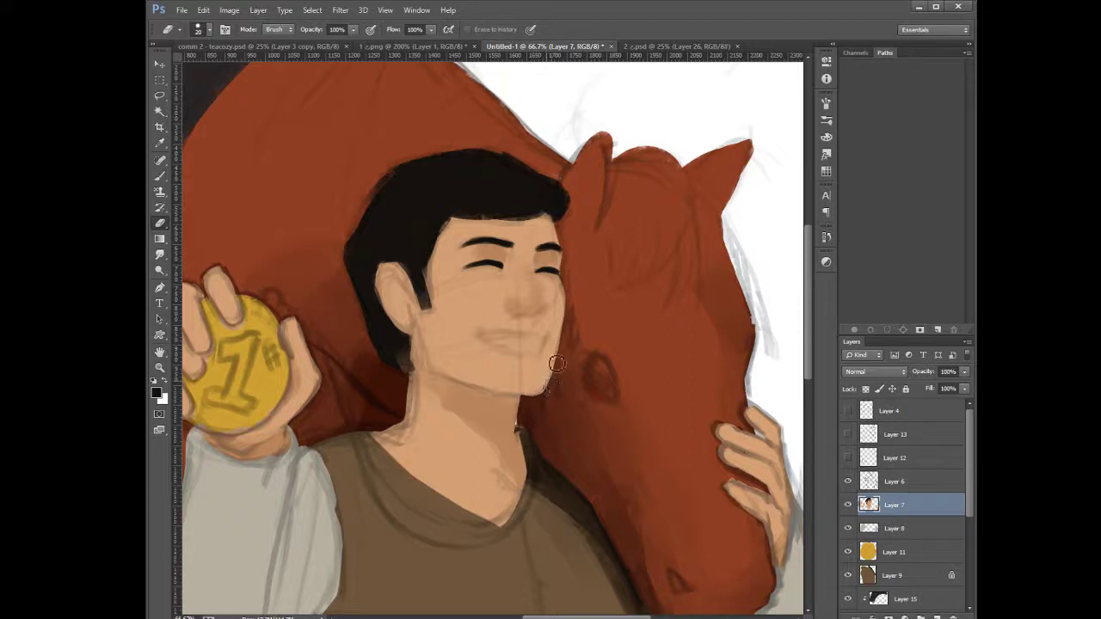
key(b)
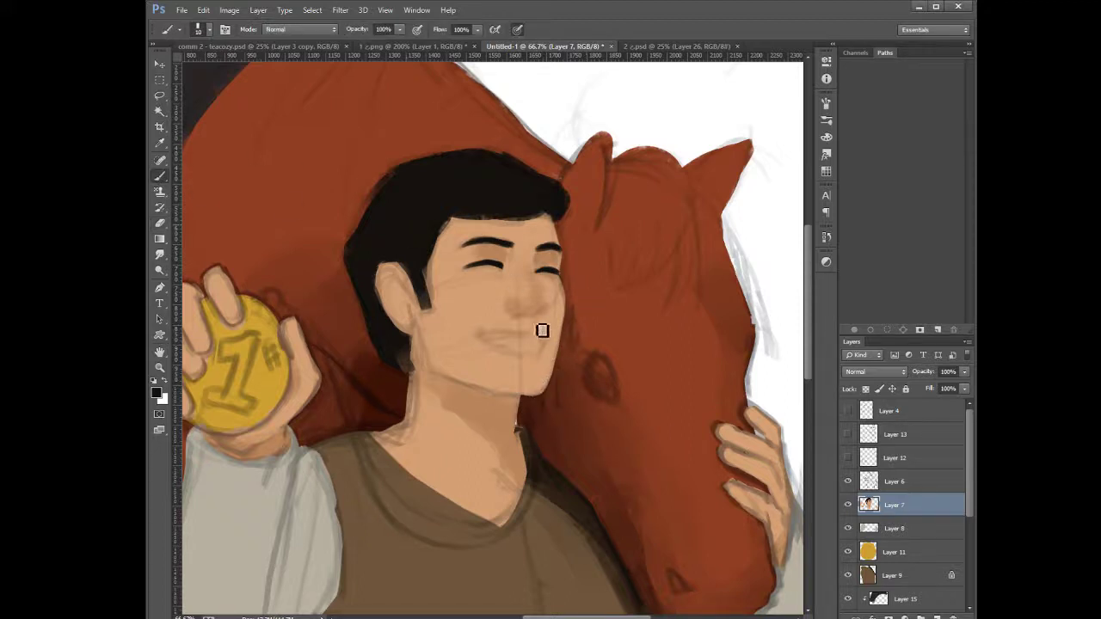
key(ctrl+plus)
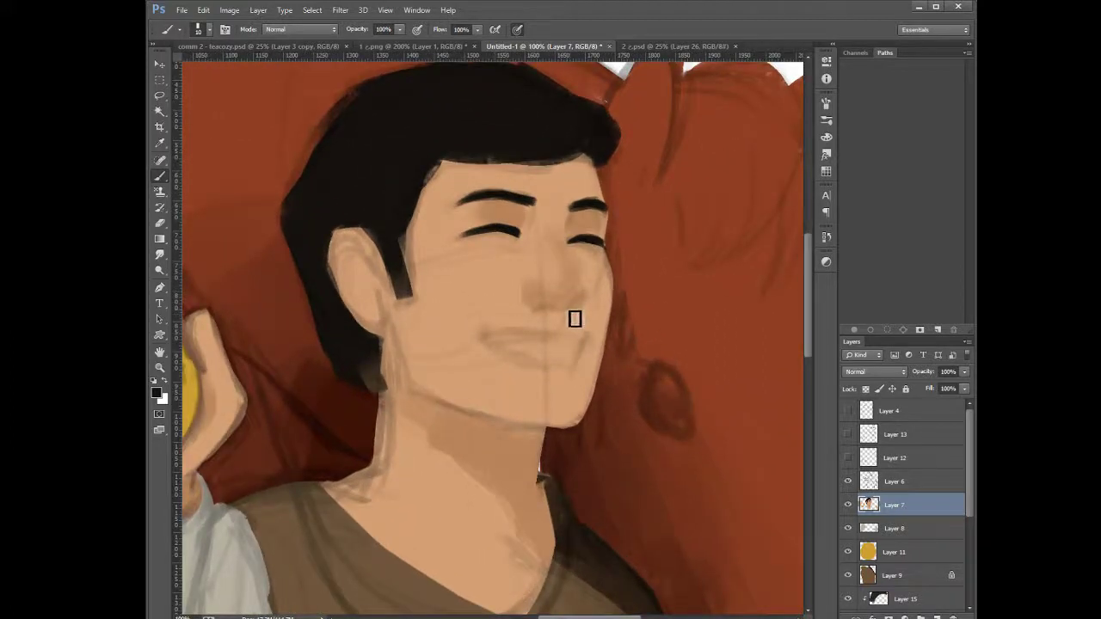
key(ctrl+minus)
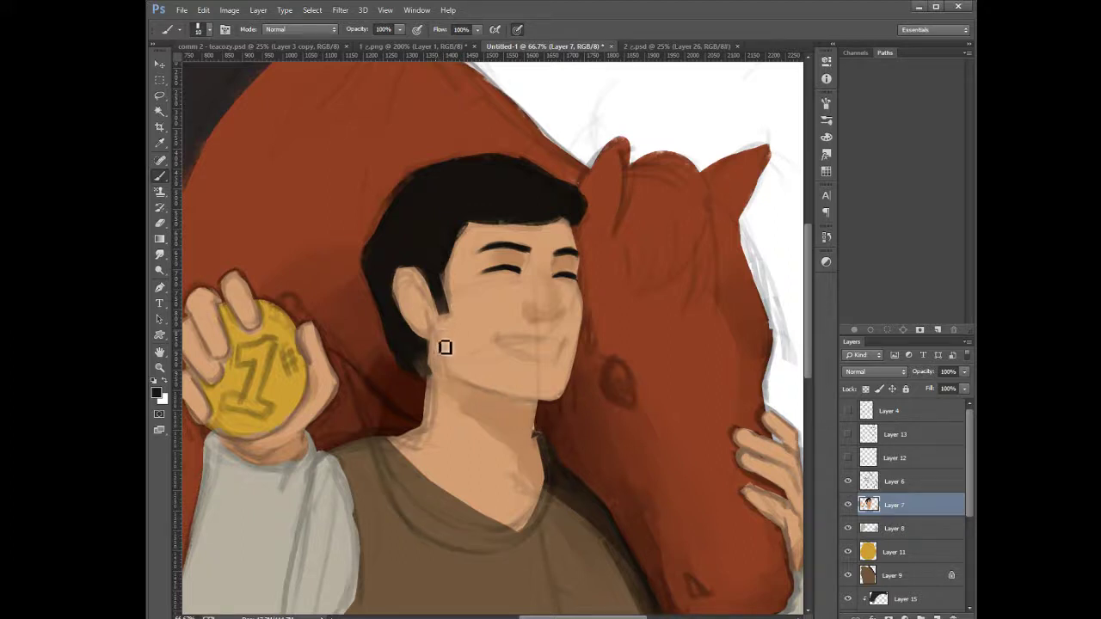
mouse_move(444, 345)
mouse_down()
mouse_move(474, 404)
mouse_move(454, 384)
mouse_move(504, 401)
mouse_move(453, 382)
mouse_move(553, 409)
mouse_up()
drag(540, 409, 559, 410)
drag(551, 406, 525, 403)
alt+click(444, 249)
key(bracketright)
key(bracketleft)
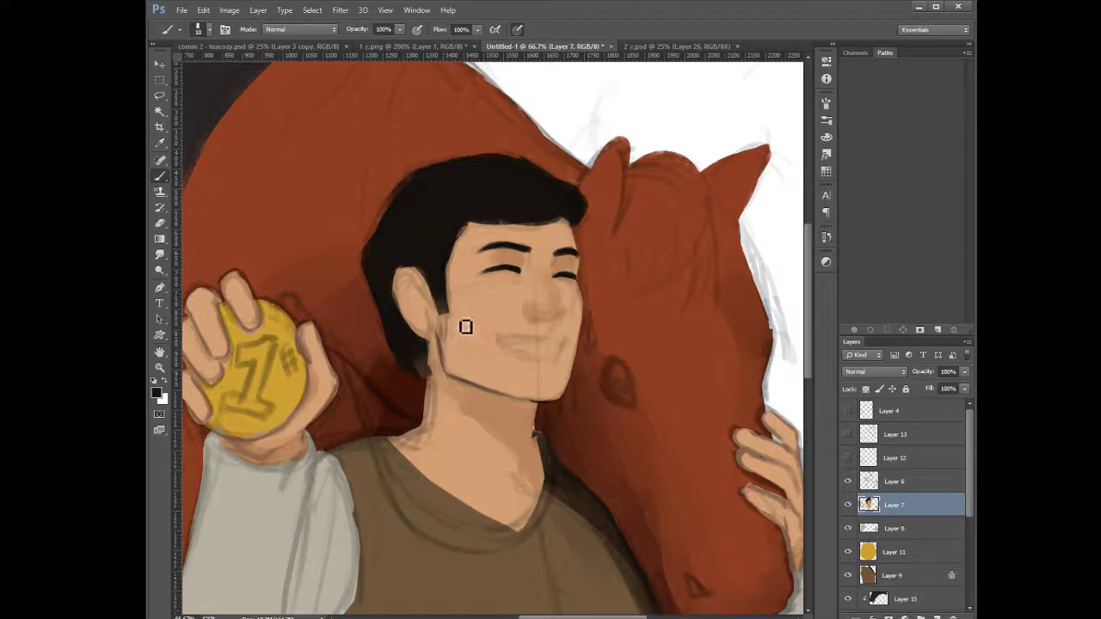
Examine how the men's faces and beards are painted in the reference images 2 z.psd and 1 z.png
click(662, 46)
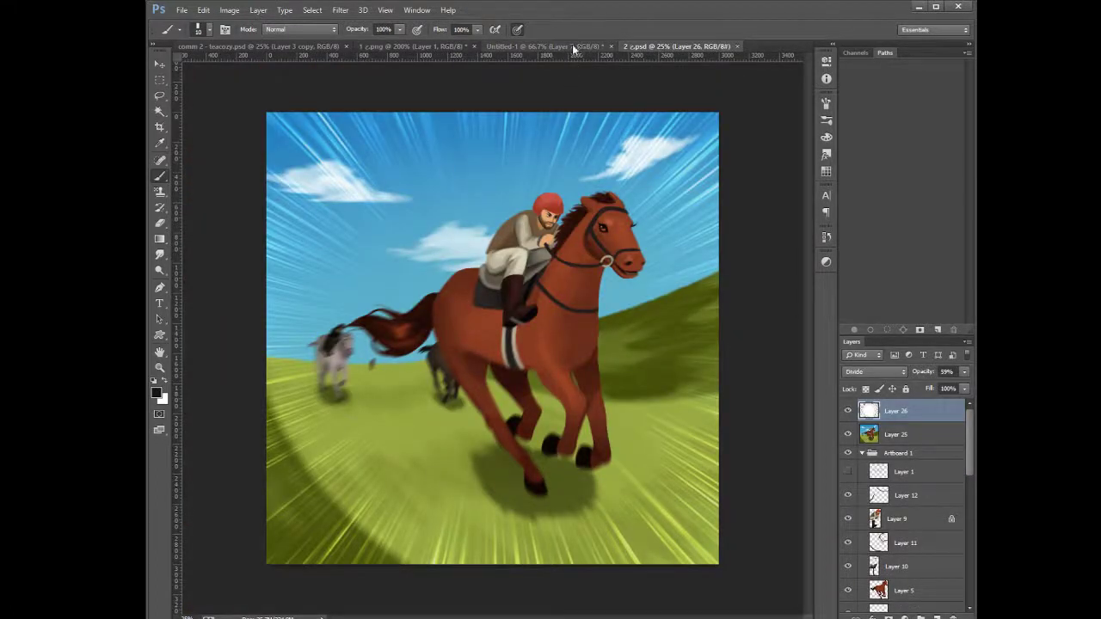
click(573, 47)
click(412, 44)
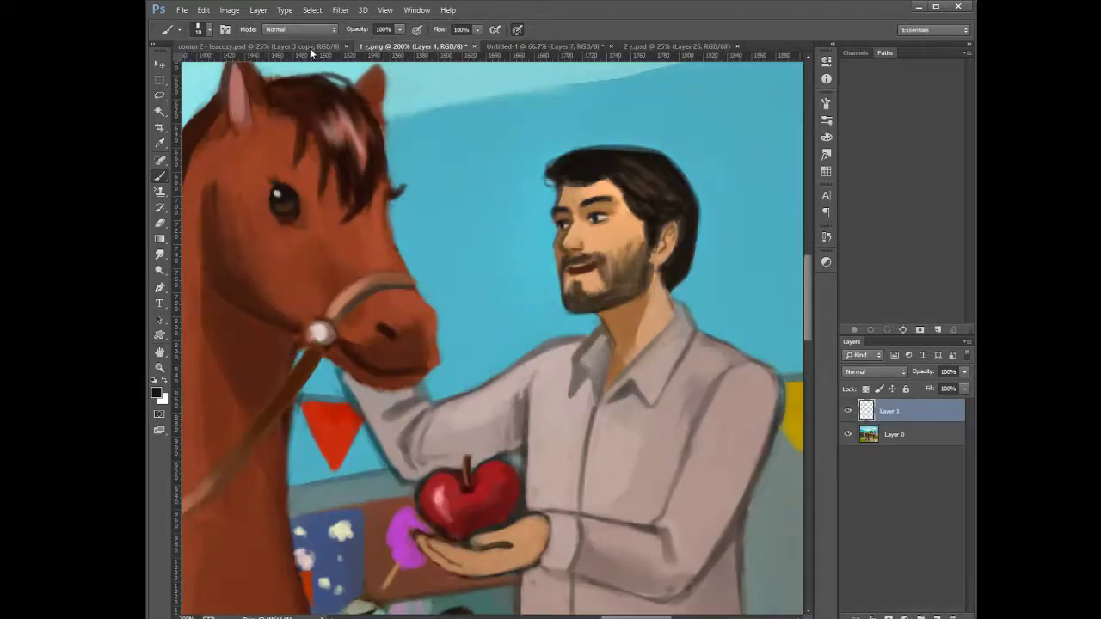
click(575, 47)
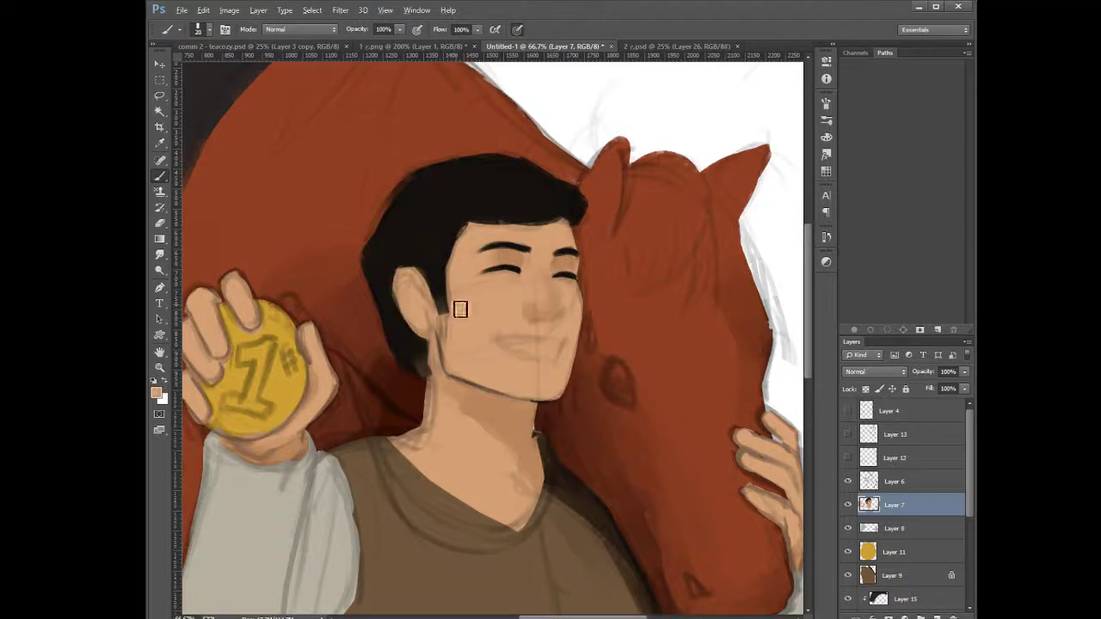
Paint vertical stubble strokes from the man's sideburn down along his near jaw on Layer 7 in black sampled from the hair
alt+click(437, 284)
drag(438, 285, 443, 313)
key(bracketleft)
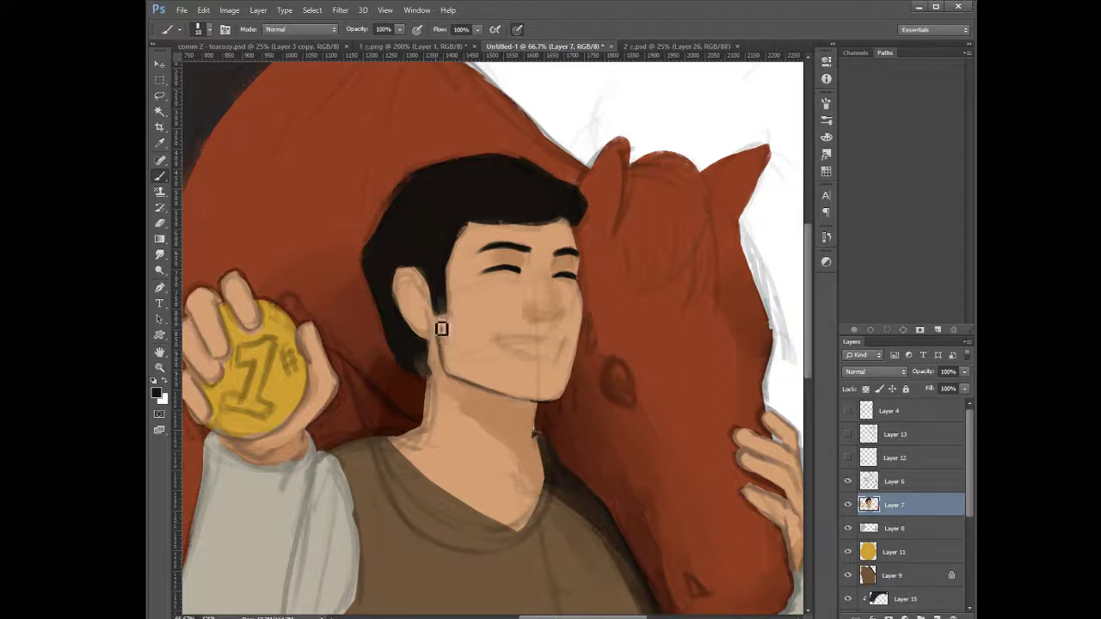
drag(443, 323, 452, 358)
key(bracketright)
mouse_move(457, 339)
mouse_down()
mouse_move(460, 373)
mouse_move(475, 340)
mouse_move(461, 337)
mouse_move(465, 315)
mouse_move(481, 359)
mouse_move(484, 319)
mouse_move(464, 335)
mouse_move(456, 378)
mouse_move(450, 354)
mouse_move(462, 356)
mouse_move(474, 381)
mouse_up()
key(bracketright)
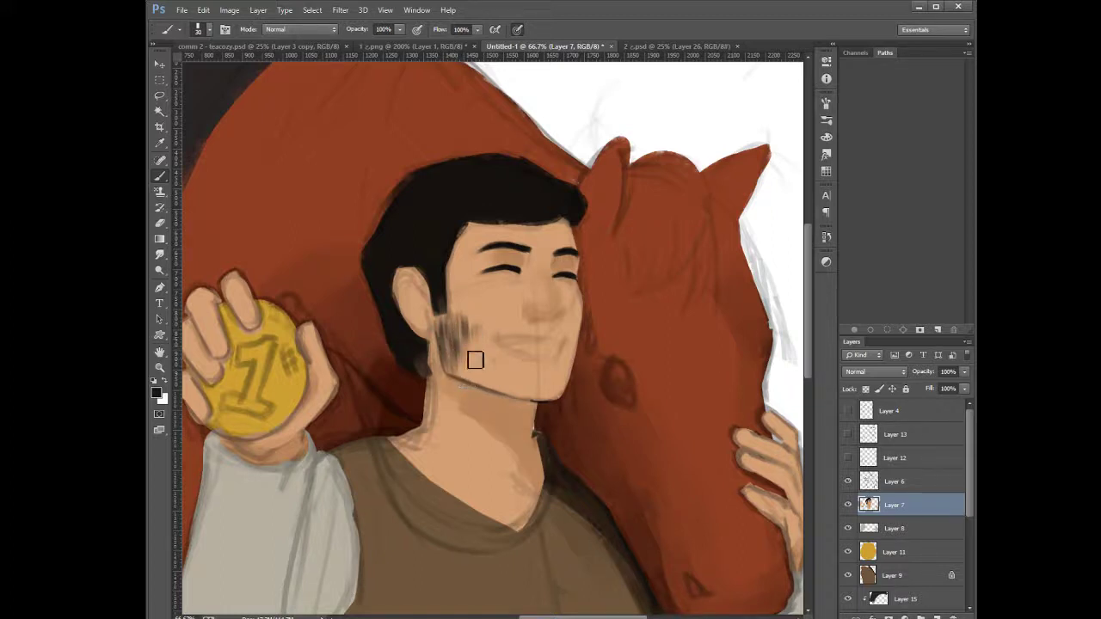
key(bracketleft)
mouse_move(459, 340)
mouse_down()
mouse_move(455, 375)
mouse_move(454, 340)
mouse_move(481, 385)
mouse_move(492, 382)
mouse_move(480, 355)
mouse_move(480, 377)
mouse_move(469, 335)
mouse_move(468, 372)
mouse_up()
Brush a dark brown moustache and chin stubble onto the man's face, starting at 25 px and reducing the brush to 10 px for detail
key(bracketleft)
key(bracketright)
key(bracketright)
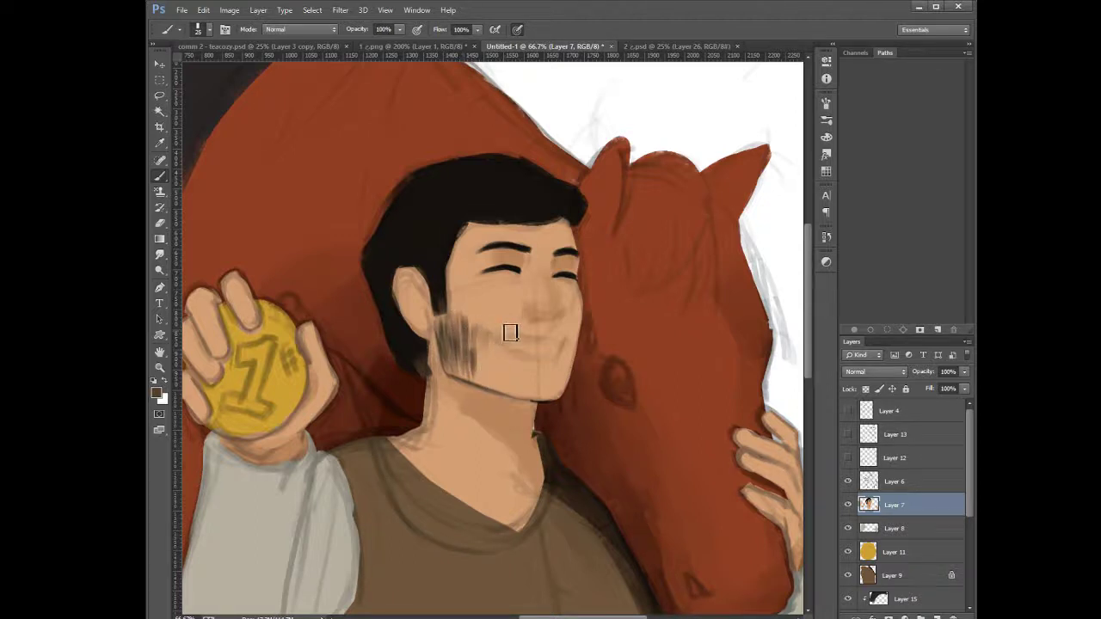
mouse_move(551, 331)
mouse_down()
mouse_move(499, 340)
mouse_move(538, 324)
mouse_move(506, 326)
mouse_move(490, 356)
mouse_move(487, 341)
mouse_move(510, 398)
mouse_up()
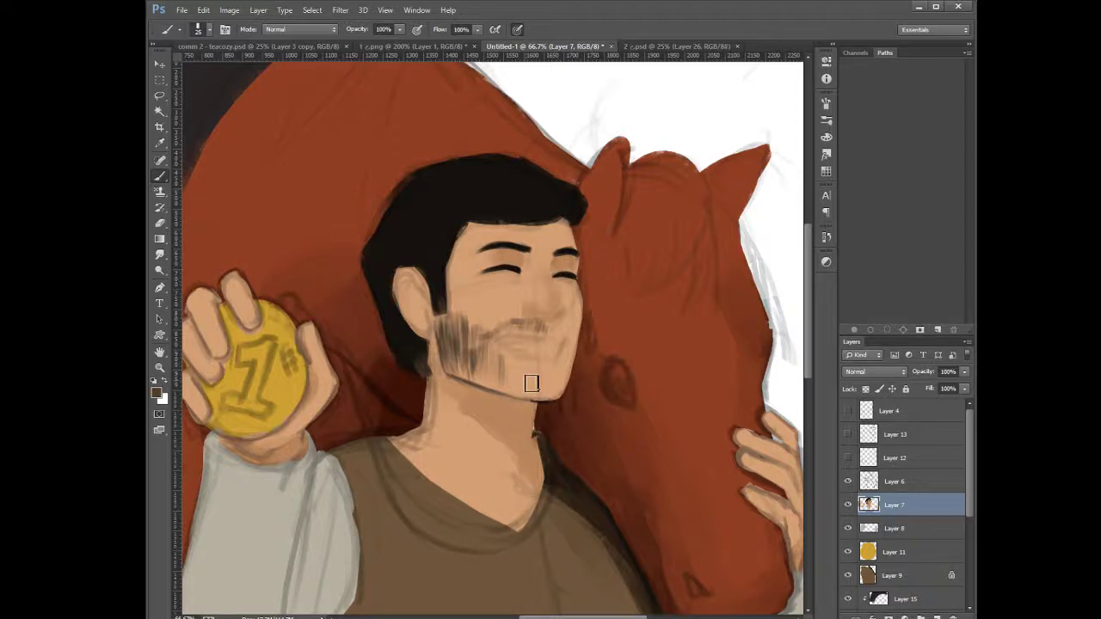
mouse_move(532, 383)
mouse_down()
mouse_move(501, 360)
mouse_move(459, 375)
mouse_move(474, 376)
mouse_move(476, 413)
mouse_move(466, 378)
mouse_move(449, 380)
mouse_move(498, 395)
mouse_move(454, 375)
mouse_move(538, 400)
mouse_move(493, 369)
mouse_move(489, 384)
mouse_move(483, 359)
mouse_move(484, 382)
mouse_move(491, 349)
mouse_up()
key(bracketleft)
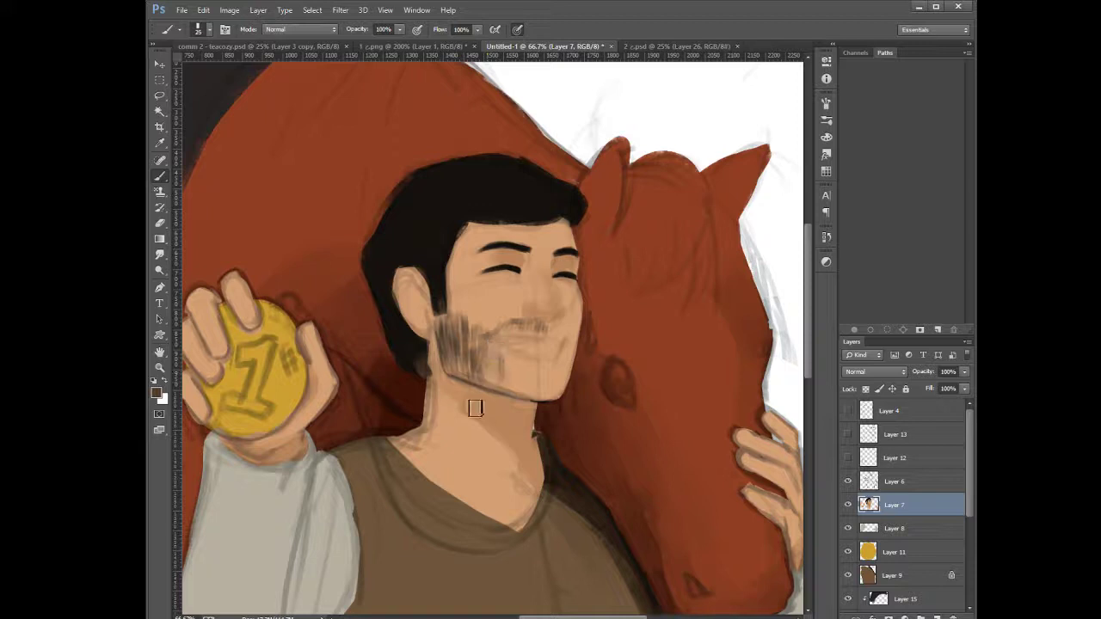
key(bracketleft)
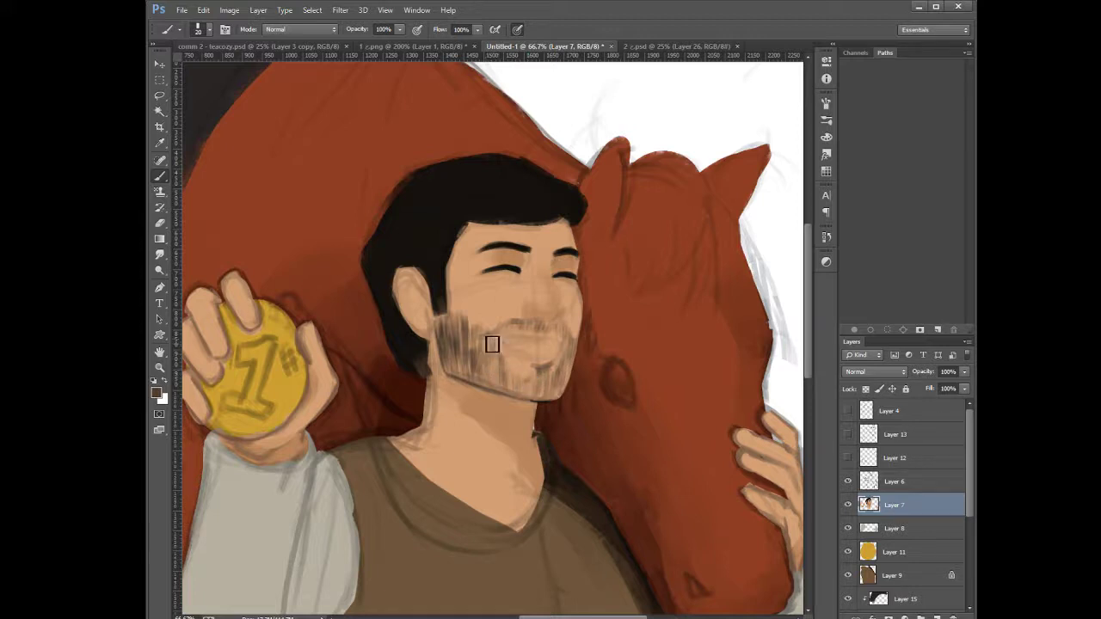
key(bracketleft)
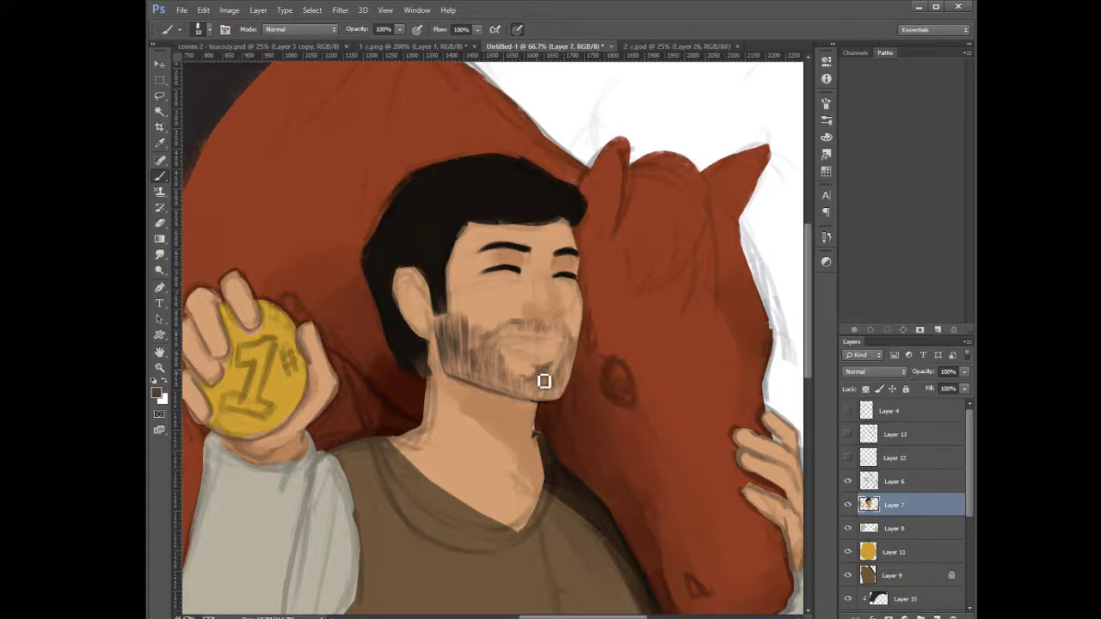
Darken the beard on the chin, jaw and far cheek with black sampled from the hair, enlarging the brush to 20 px
alt+click(503, 313)
alt+click(468, 187)
mouse_move(544, 379)
mouse_down()
mouse_move(533, 391)
mouse_move(558, 387)
mouse_move(543, 330)
mouse_move(560, 322)
mouse_move(565, 343)
mouse_up()
key(bracketright)
mouse_move(456, 341)
mouse_down()
mouse_move(441, 319)
mouse_move(450, 314)
mouse_move(444, 327)
mouse_move(448, 317)
mouse_move(461, 370)
mouse_move(485, 349)
mouse_move(482, 336)
mouse_move(455, 373)
mouse_move(479, 379)
mouse_move(467, 359)
mouse_move(469, 368)
mouse_move(454, 359)
mouse_move(484, 391)
mouse_move(501, 368)
mouse_move(518, 399)
mouse_move(542, 391)
mouse_move(533, 401)
mouse_move(547, 405)
mouse_move(527, 403)
mouse_move(547, 405)
mouse_move(517, 396)
mouse_move(525, 379)
mouse_move(509, 373)
mouse_move(537, 385)
mouse_move(504, 365)
mouse_move(522, 378)
mouse_move(528, 355)
mouse_move(512, 334)
mouse_move(492, 339)
mouse_move(504, 351)
mouse_move(526, 329)
mouse_move(556, 344)
mouse_move(531, 330)
mouse_move(575, 334)
mouse_up()
alt+click(575, 334)
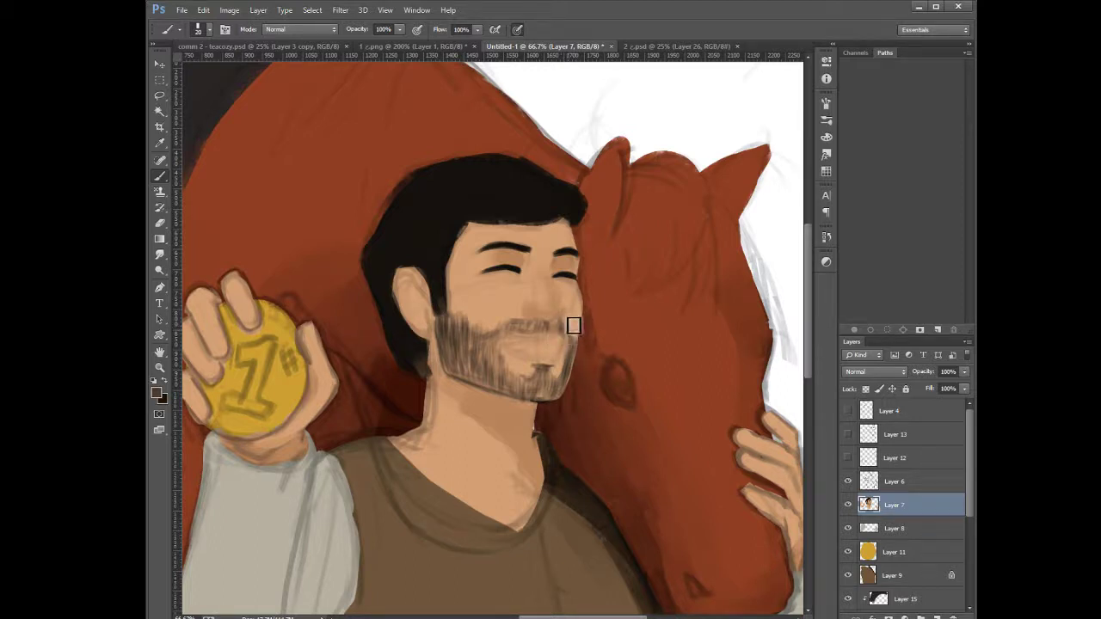
Clean the beard's edge on the far cheek with sampled skin tone and deepen the moustache in black with a 20 px brush
alt+click(576, 315)
drag(570, 319, 574, 329)
key(x)
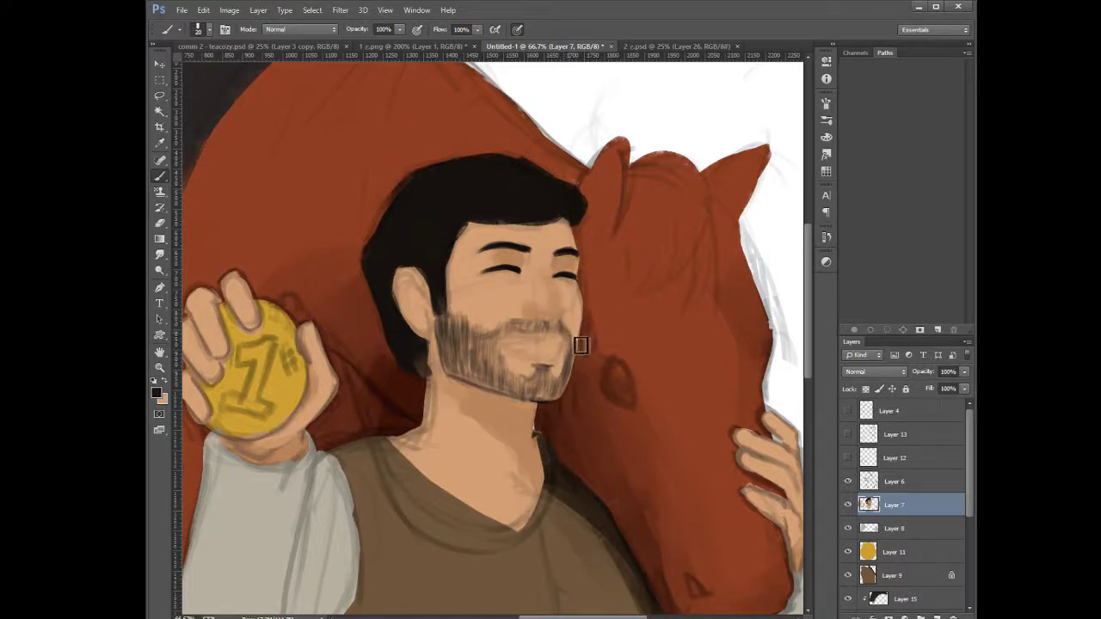
drag(551, 335, 499, 337)
key(e)
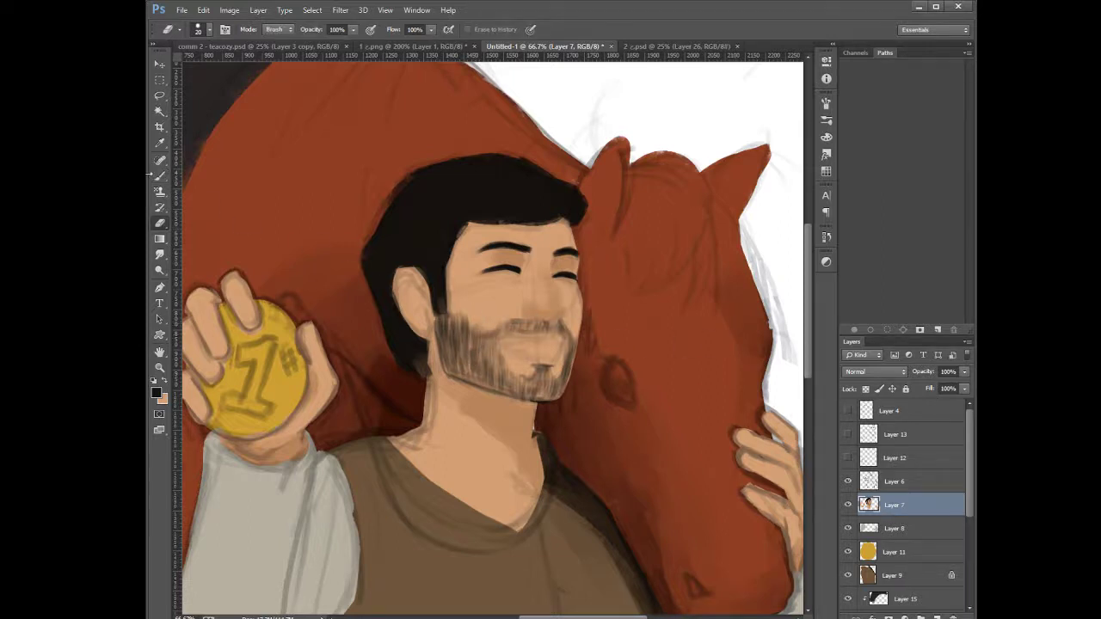
click(159, 175)
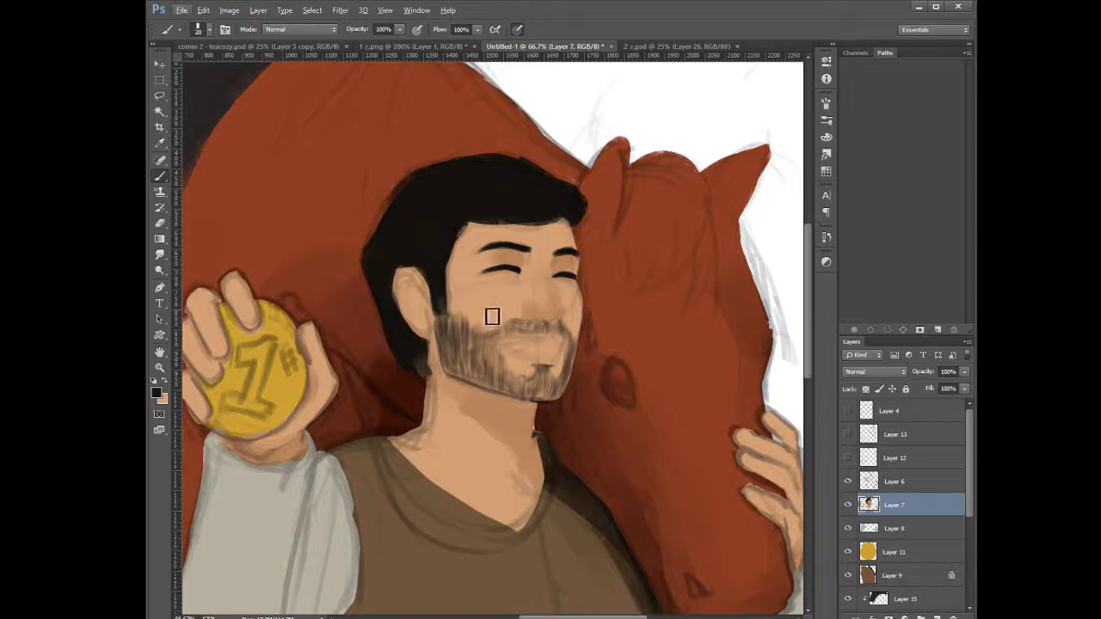
key(c)
click(160, 175)
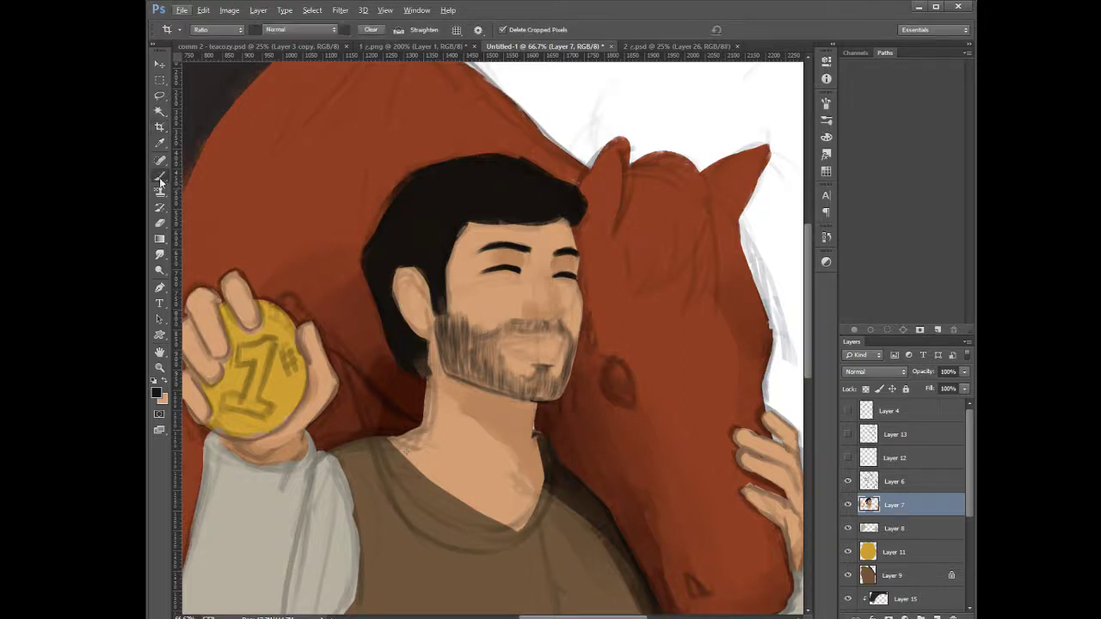
alt+click(484, 334)
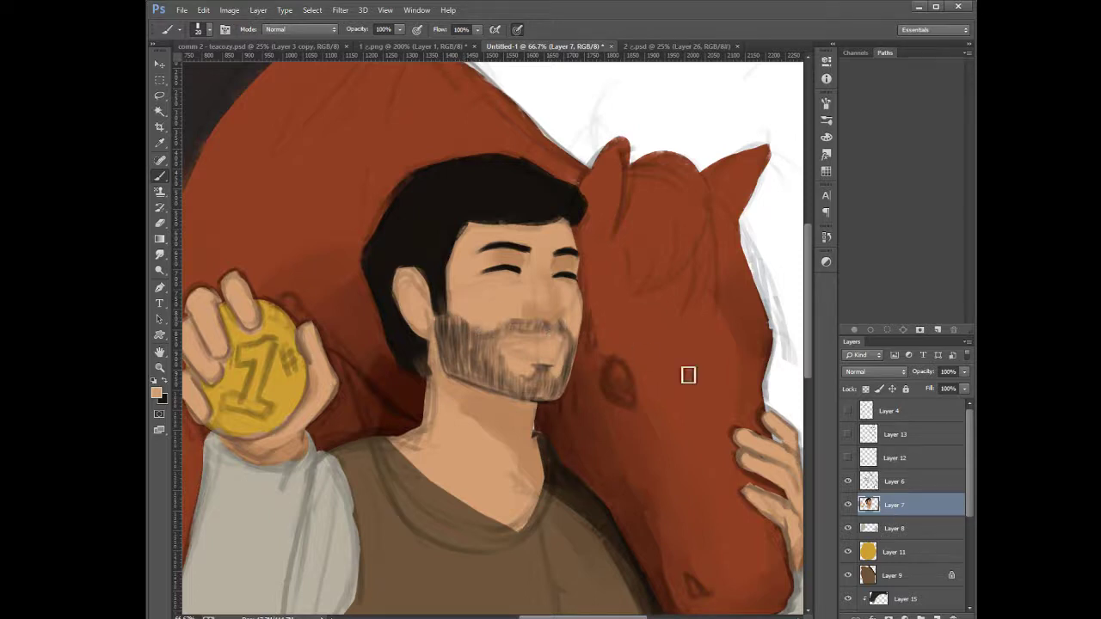
Hide the sketch lines on Layer 6
click(848, 411)
click(848, 411)
click(848, 482)
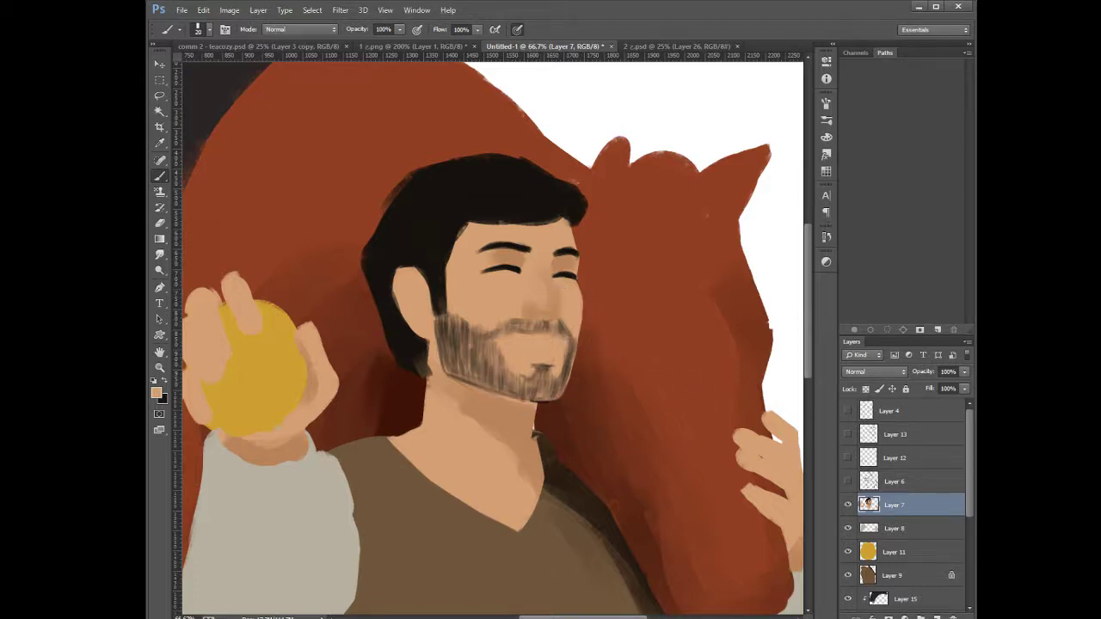
Paint the man's smiling mouth line beneath the moustache in an orange-brown tone with a 20 px brush
key(i)
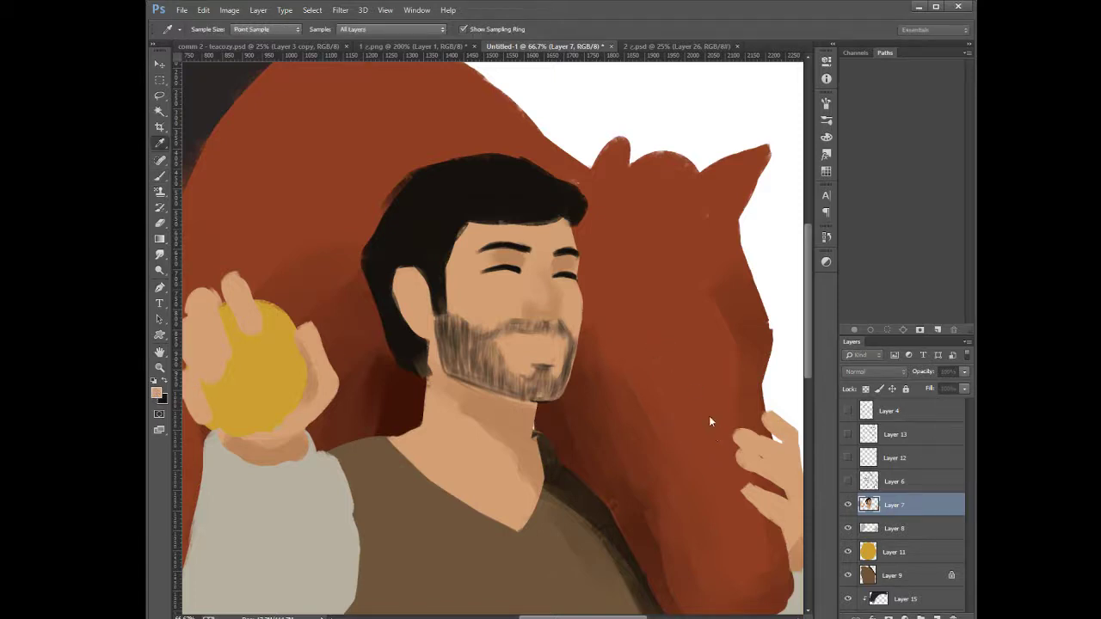
key(b)
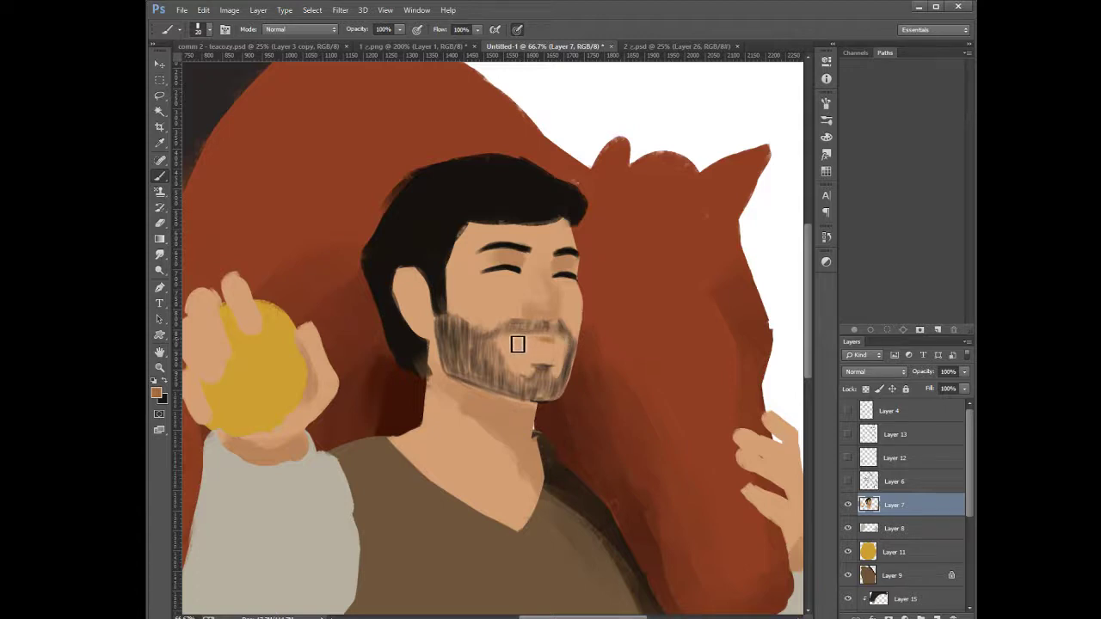
alt+click(543, 337)
drag(524, 347, 566, 347)
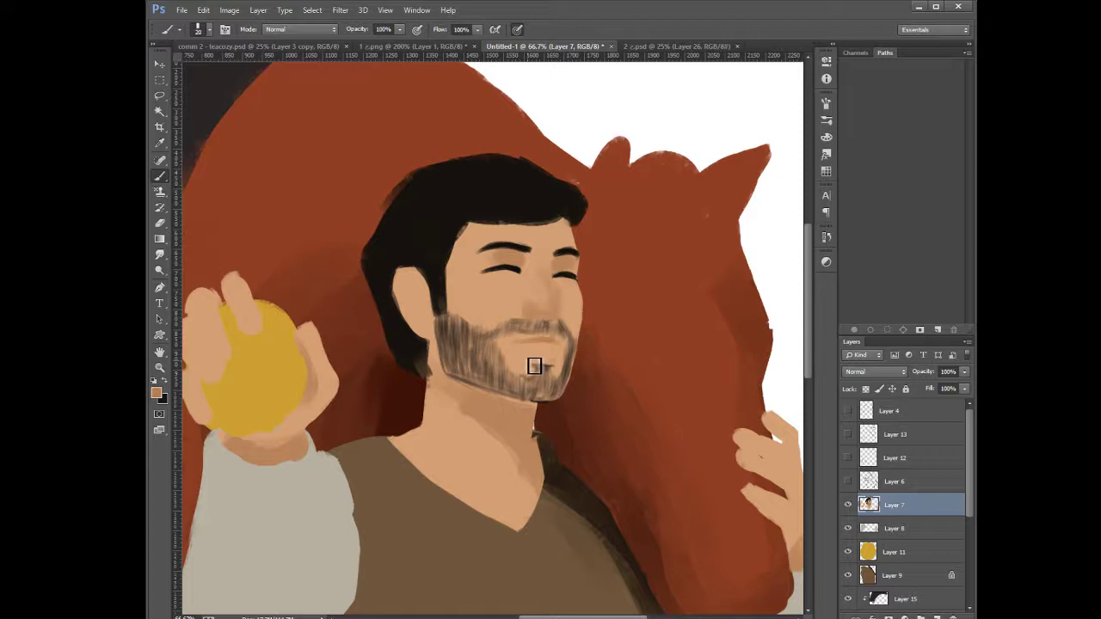
drag(533, 365, 535, 366)
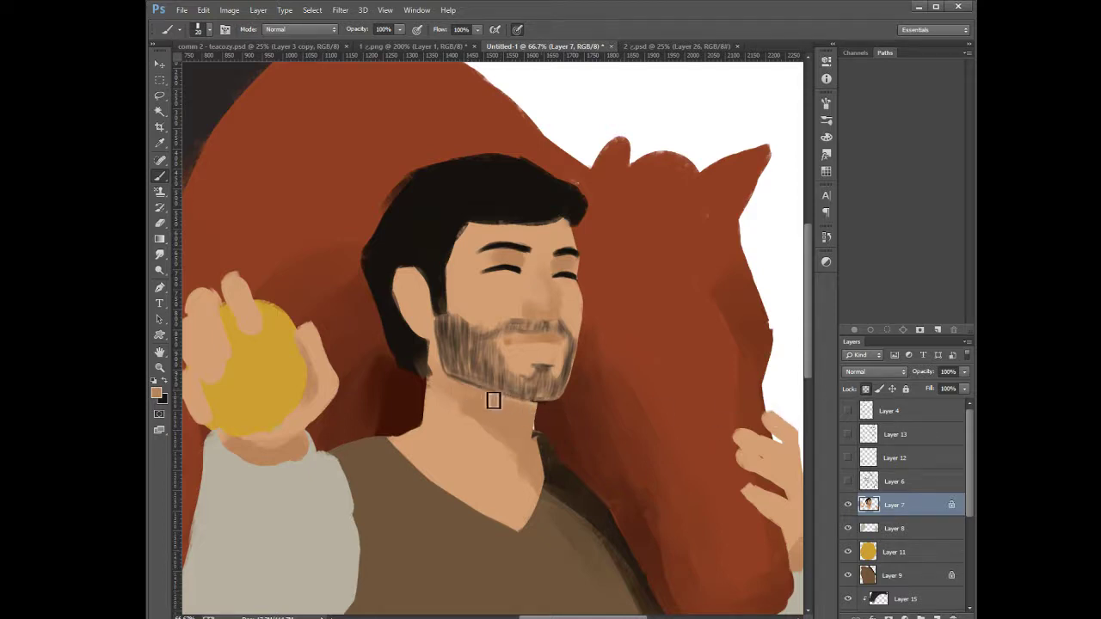
Touch up the neck below the chin in skin tone and trim the ear's outer edge with black sampled from the hair
drag(533, 407, 541, 415)
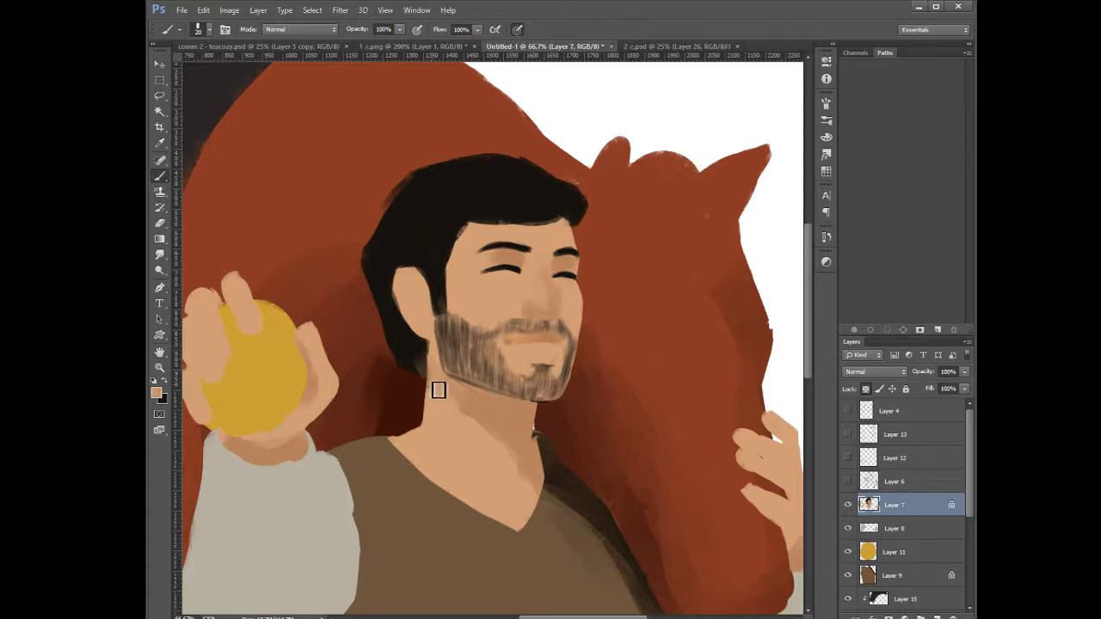
alt+click(392, 269)
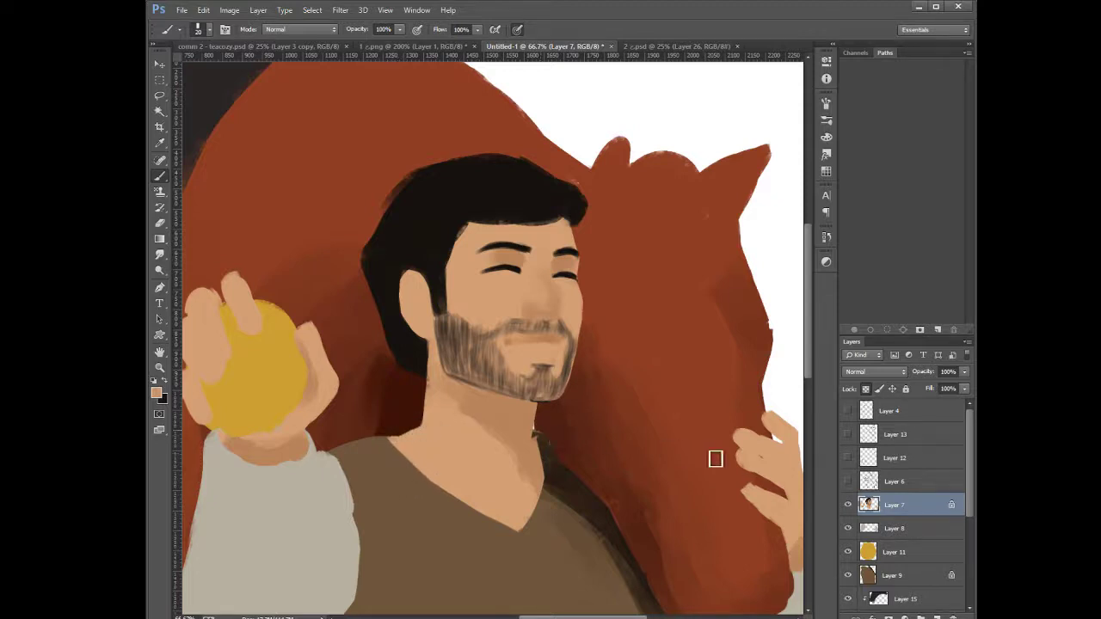
Reshape the man's lips and smile with sampled orange-brown and skin tones using a 15 px brush
alt+click(556, 338)
mouse_move(565, 349)
mouse_down()
mouse_move(560, 359)
mouse_move(519, 352)
mouse_move(539, 361)
mouse_move(511, 349)
mouse_move(560, 348)
mouse_move(519, 345)
mouse_move(545, 347)
mouse_move(528, 333)
mouse_move(519, 342)
mouse_move(546, 334)
mouse_move(530, 336)
mouse_up()
key(bracketright)
key(bracketright)
alt+click(531, 345)
alt+click(530, 334)
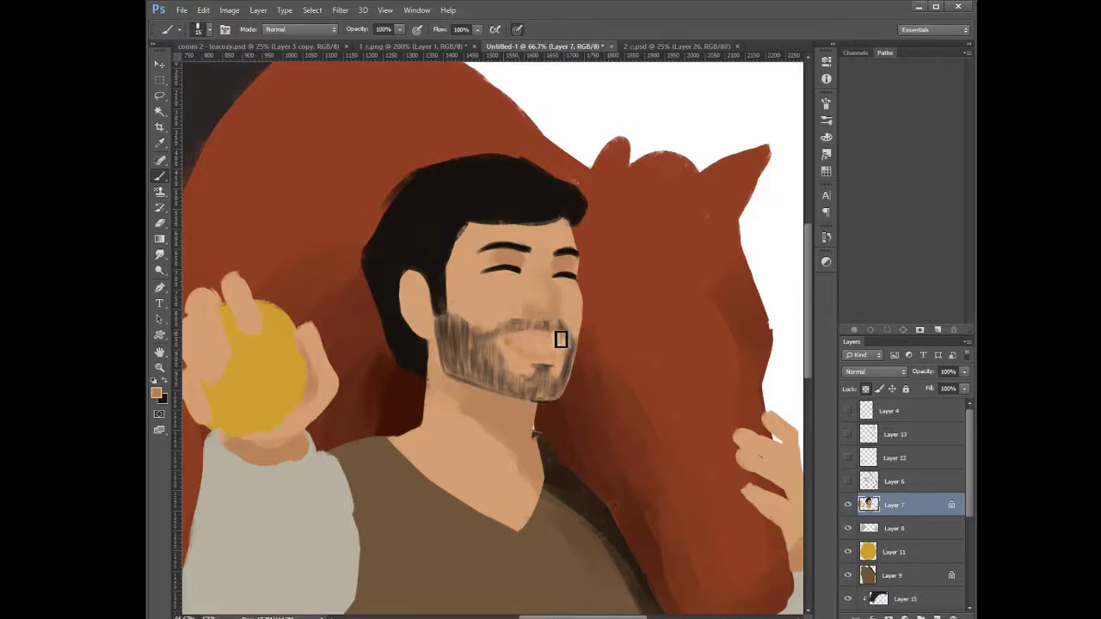
key(bracketleft)
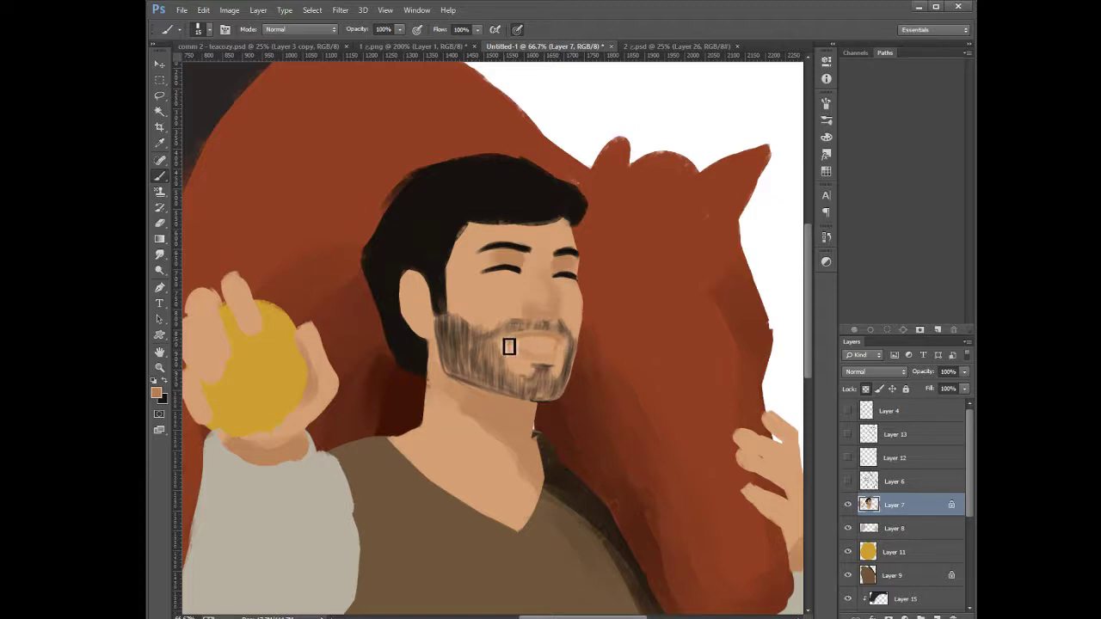
mouse_move(514, 348)
mouse_down()
mouse_move(568, 344)
mouse_move(553, 338)
mouse_up()
Darken the moustache's lower edge above the lips with black sampled from the hair
alt+click(515, 334)
alt+click(435, 278)
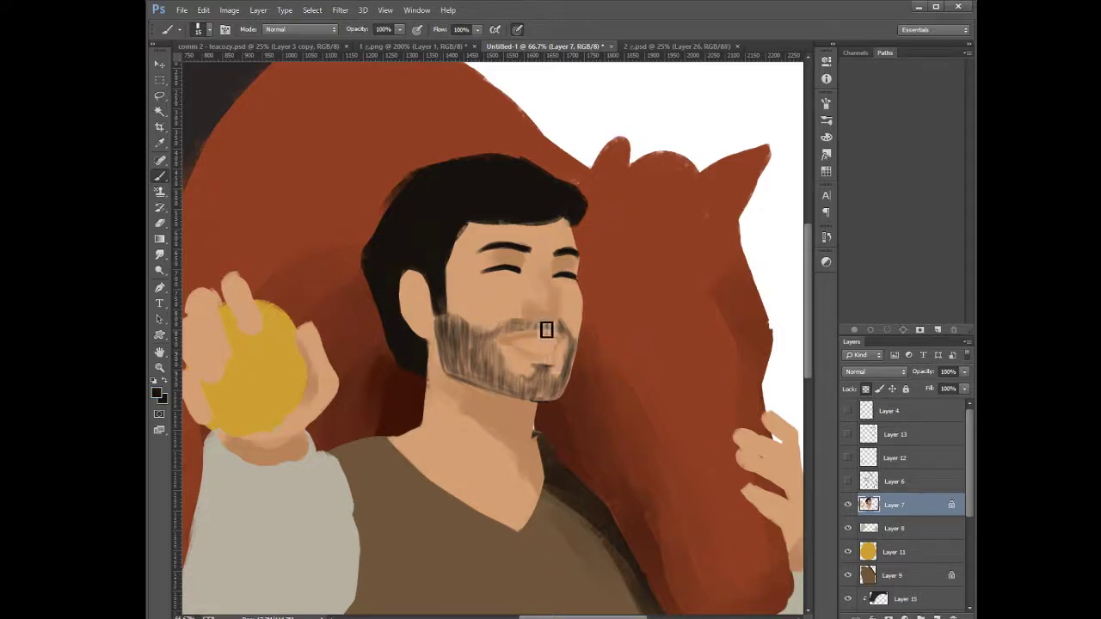
drag(524, 327, 541, 329)
Choose a dark red paint colour for the man's mouth
key(i)
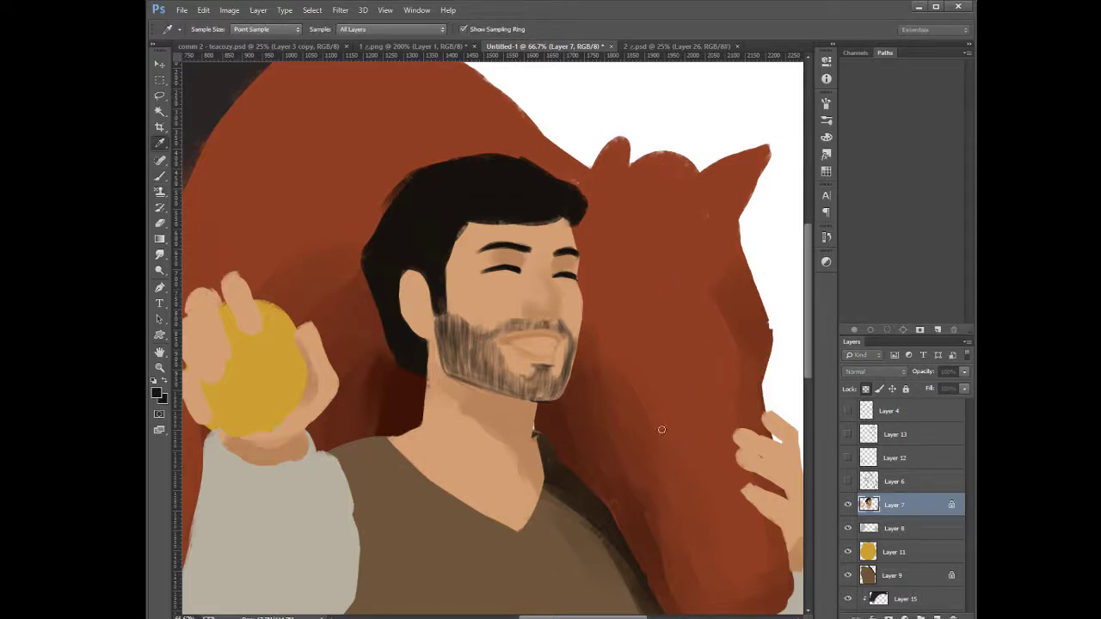
click(800, 293)
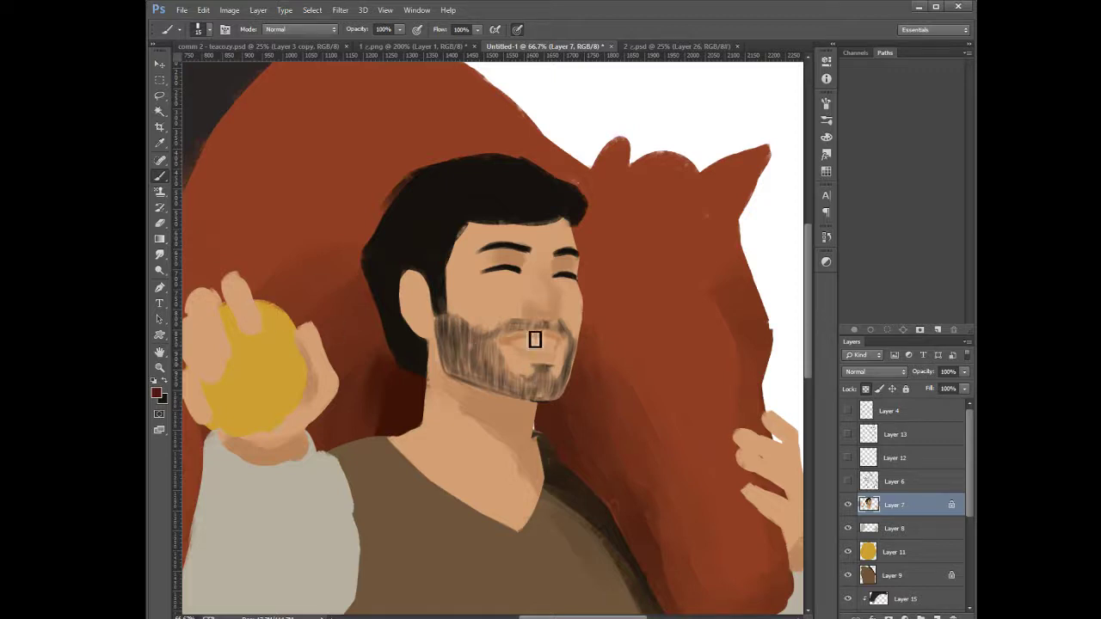
Paint over the man's mouth area and lower lip with skin tones sampled from the surrounding face
alt+click(517, 333)
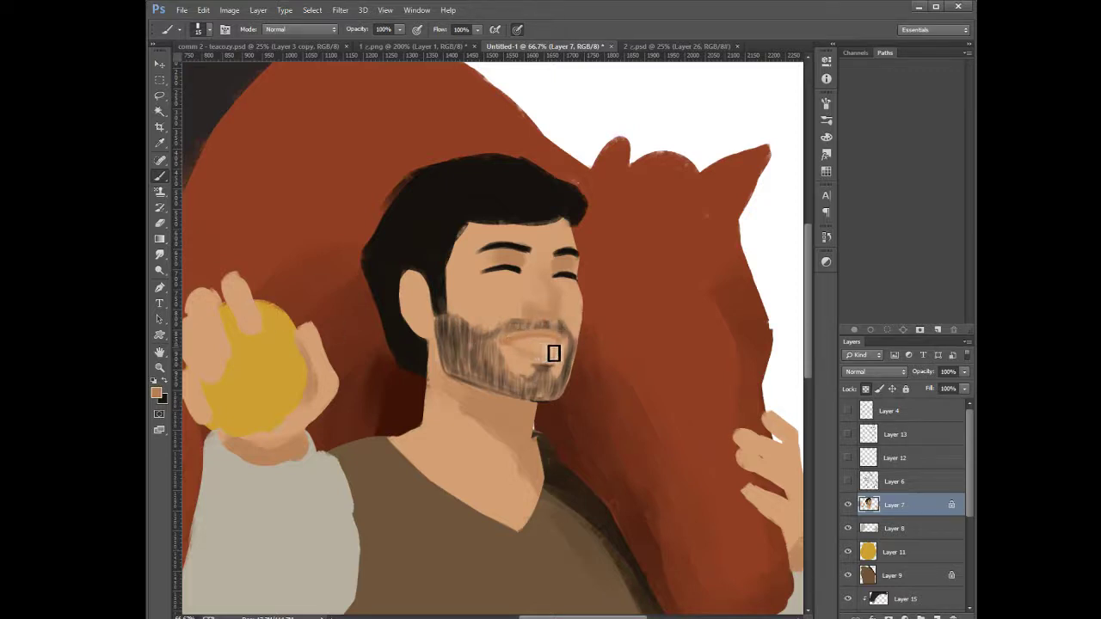
key([)
mouse_move(545, 364)
mouse_down()
mouse_move(533, 358)
mouse_move(546, 367)
mouse_up()
key(])
alt+click(516, 358)
mouse_move(513, 355)
mouse_down()
mouse_move(524, 368)
mouse_move(513, 356)
mouse_up()
alt+click(559, 335)
alt+click(556, 342)
Choose a dark maroon and paint the open mouth shape inside the beard
key(i)
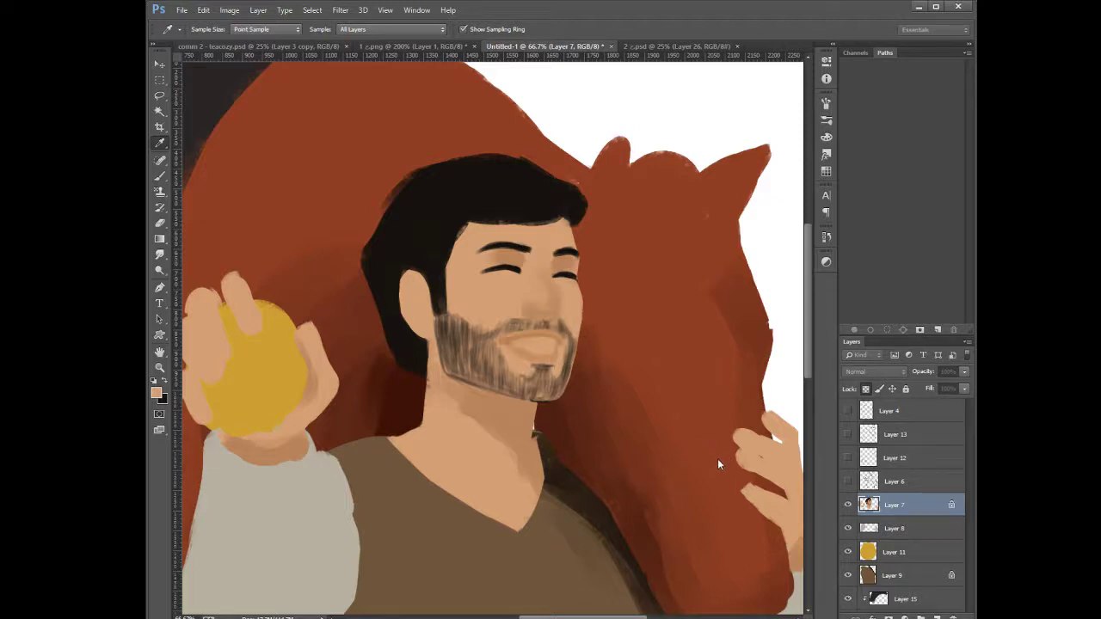
click(807, 293)
key(bracketleft)
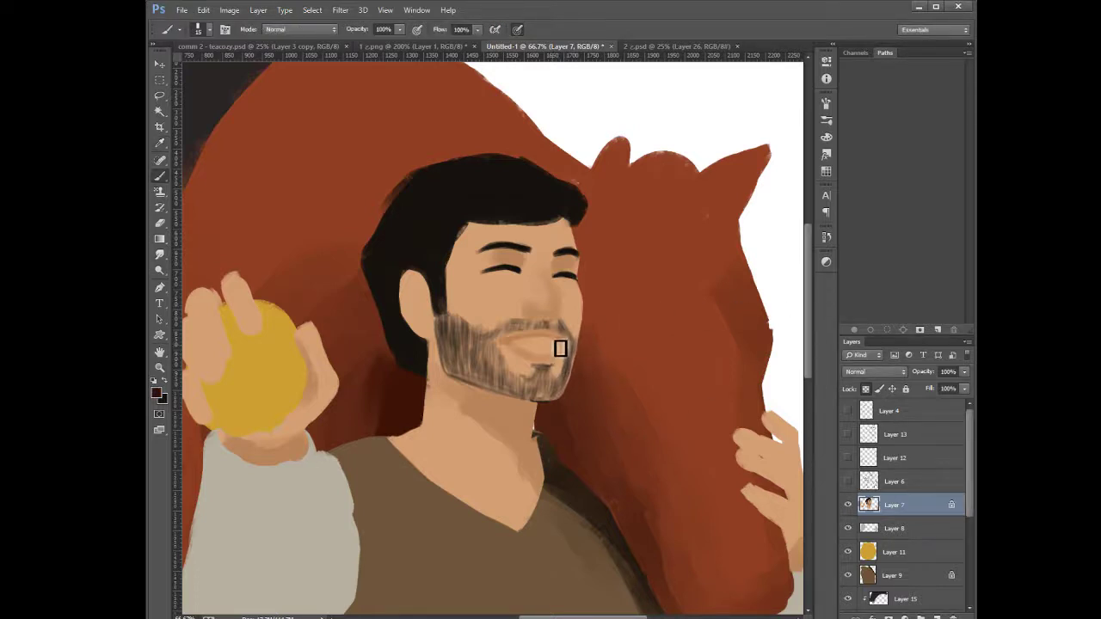
mouse_move(557, 356)
mouse_down()
mouse_move(546, 347)
mouse_move(555, 354)
mouse_up()
mouse_move(554, 359)
mouse_down()
mouse_move(517, 349)
mouse_move(564, 348)
mouse_up()
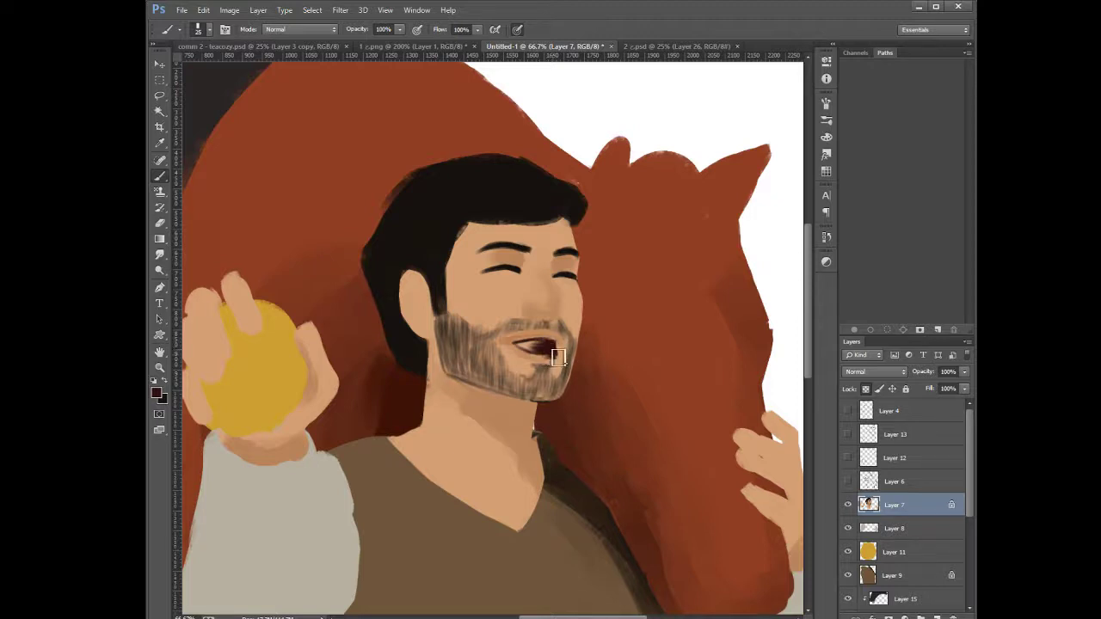
mouse_move(533, 359)
mouse_down()
mouse_move(516, 362)
mouse_move(545, 354)
mouse_up()
Trim the edges of the open mouth and rebuild the lower lip with sampled skin tones
alt+click(564, 345)
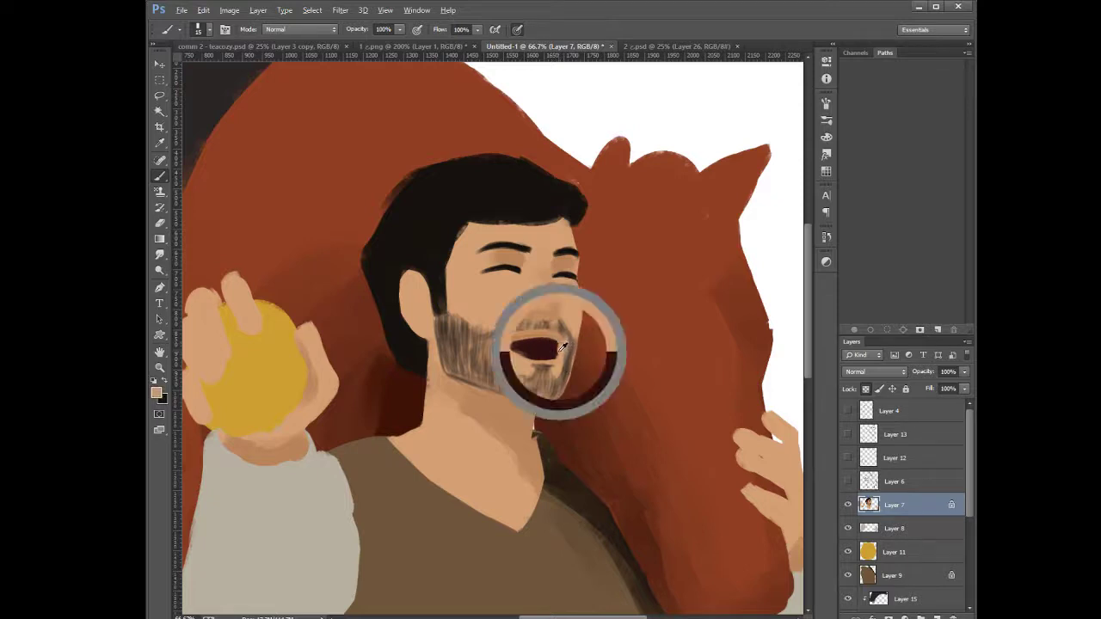
alt+click(512, 356)
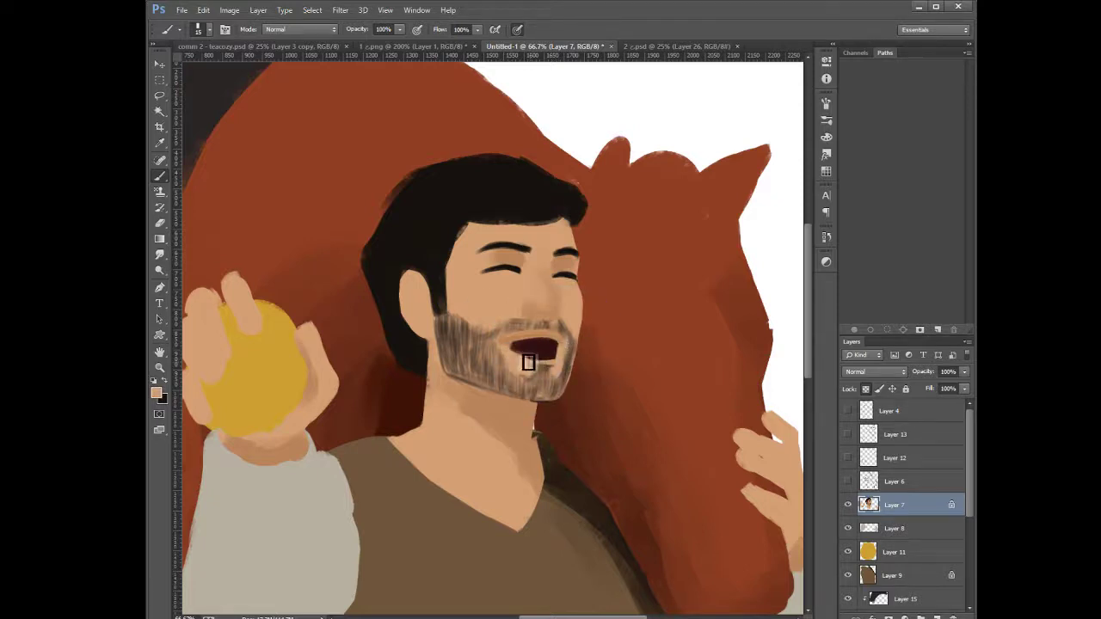
drag(528, 363, 545, 361)
alt+click(515, 339)
alt+click(520, 365)
Reshape the smile's lower edge and right corner by alternating sampled maroon and skin tones
alt+click(531, 345)
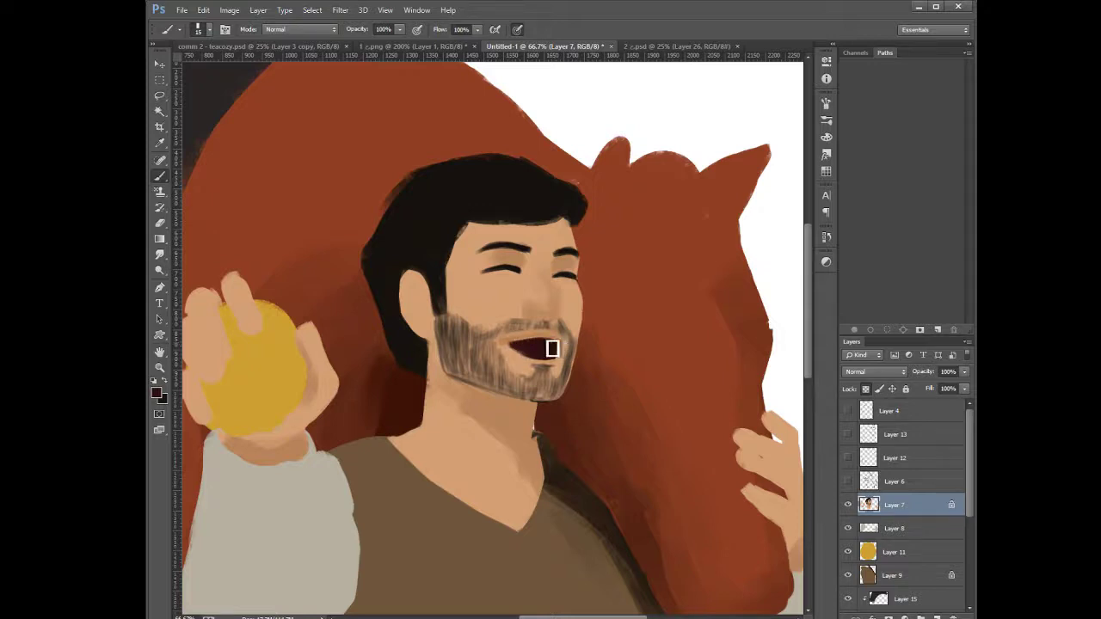
alt+click(510, 346)
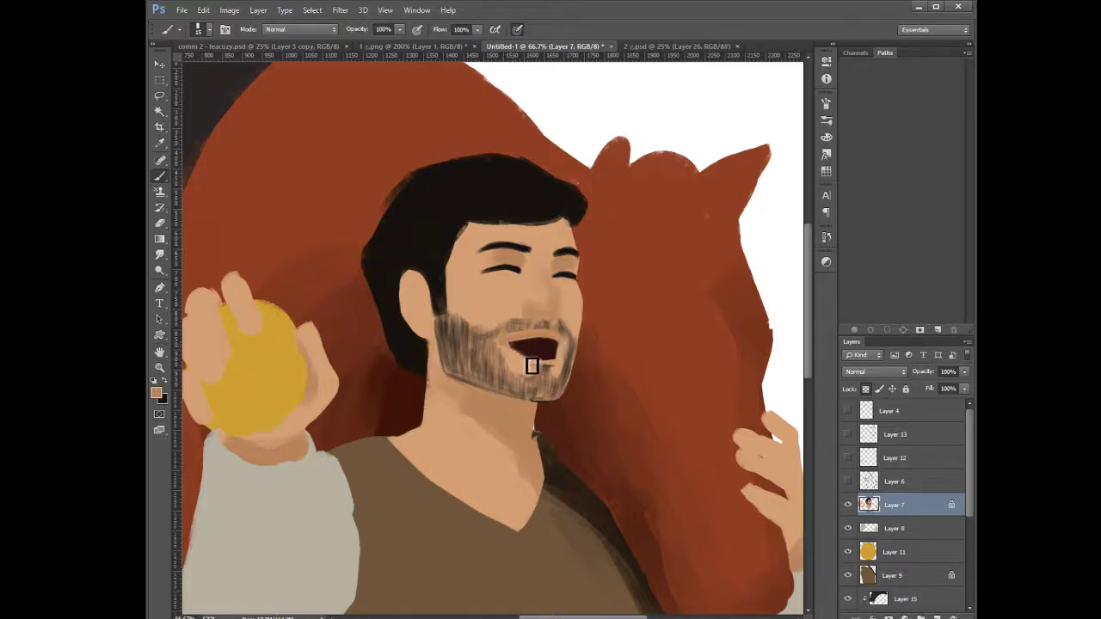
mouse_move(530, 365)
mouse_down()
mouse_move(558, 377)
mouse_move(534, 368)
mouse_up()
alt+click(537, 351)
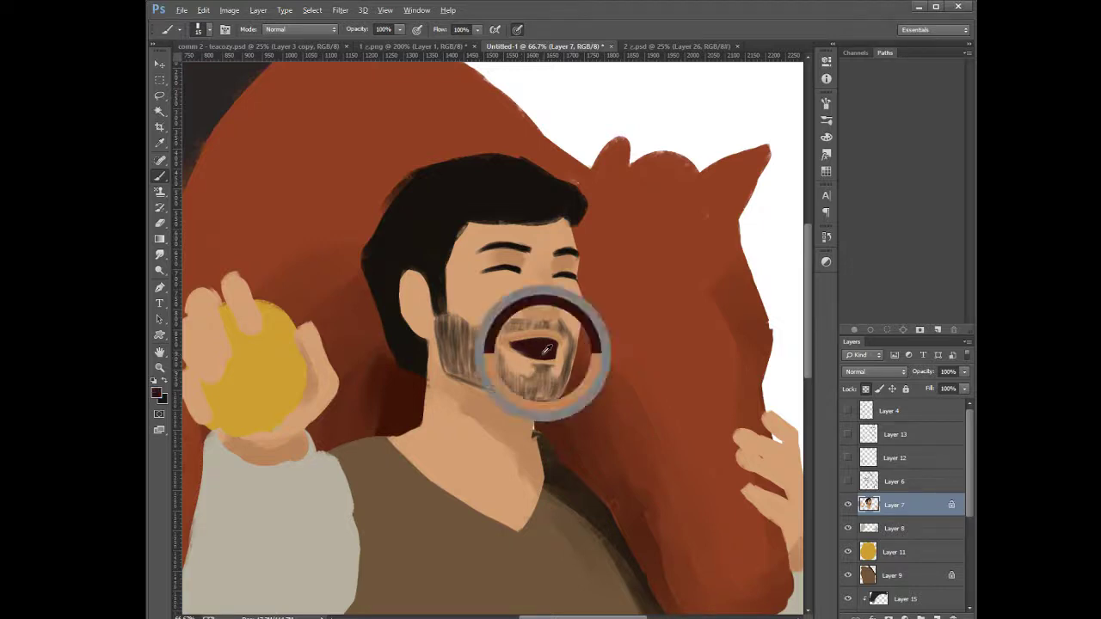
alt+click(526, 366)
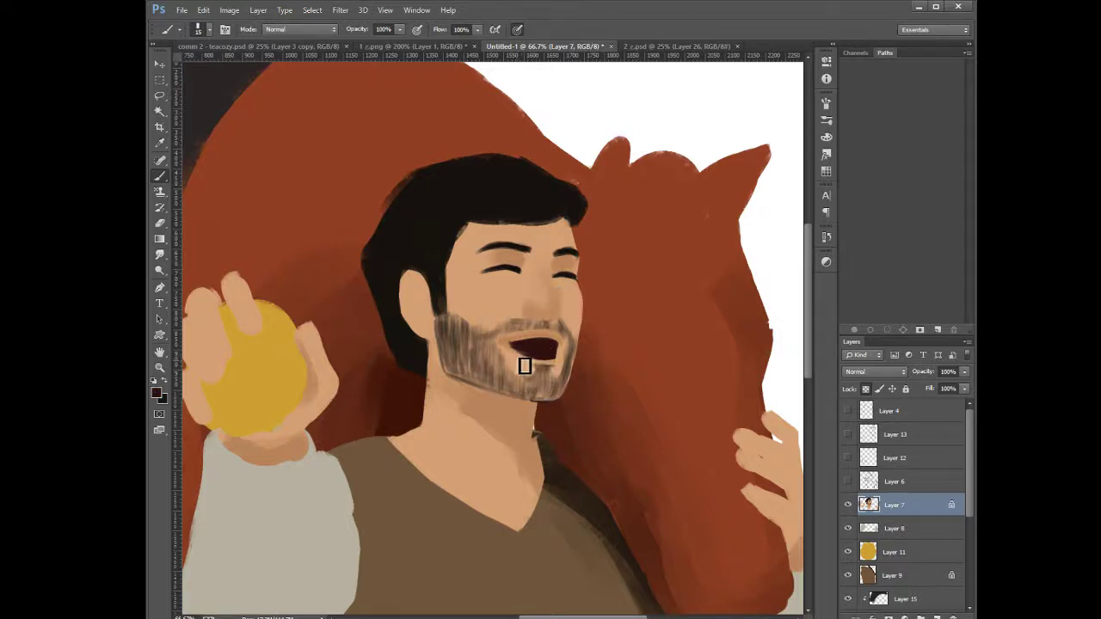
alt+click(534, 347)
mouse_move(534, 359)
mouse_down()
mouse_move(566, 349)
mouse_move(553, 342)
mouse_move(553, 369)
mouse_move(536, 368)
mouse_up()
alt+click(566, 361)
alt+click(553, 346)
alt+click(567, 358)
Sample the hair's black and darken the beard's jaw edge with a thin brush
alt+click(523, 195)
key([)
key([)
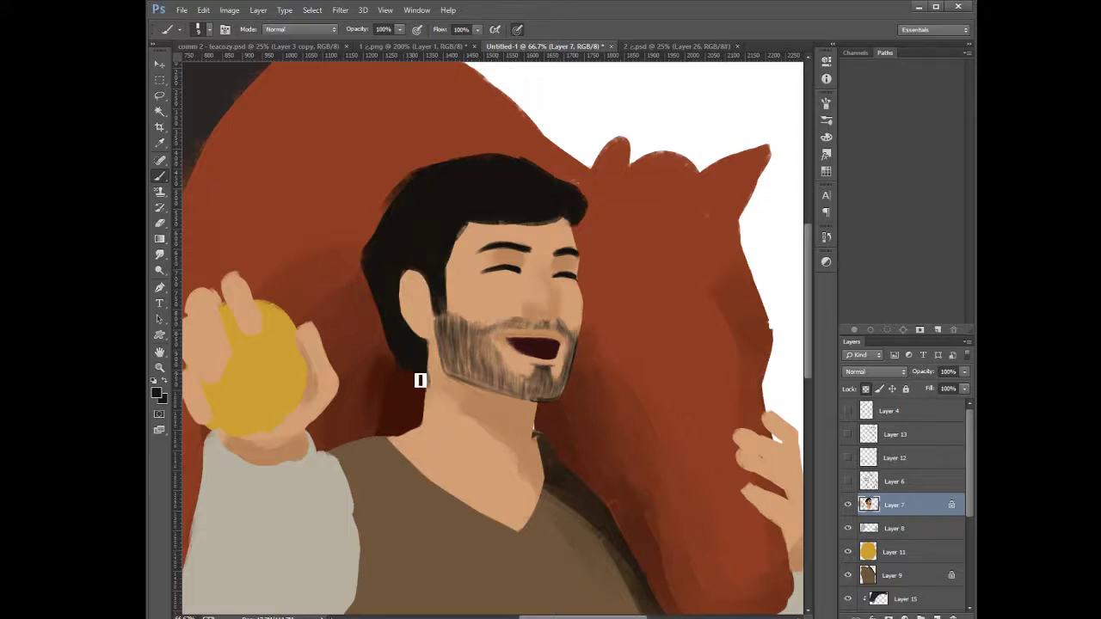
Refine the left corner of the mouth with sampled skin and maroon at brush size 20
alt+click(505, 342)
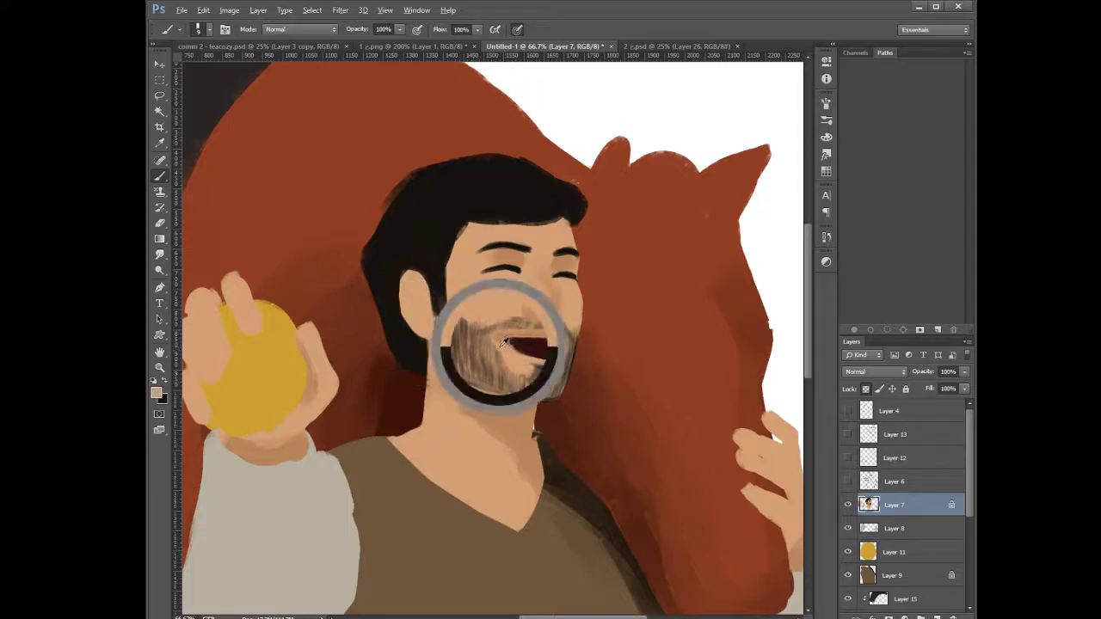
alt+click(506, 343)
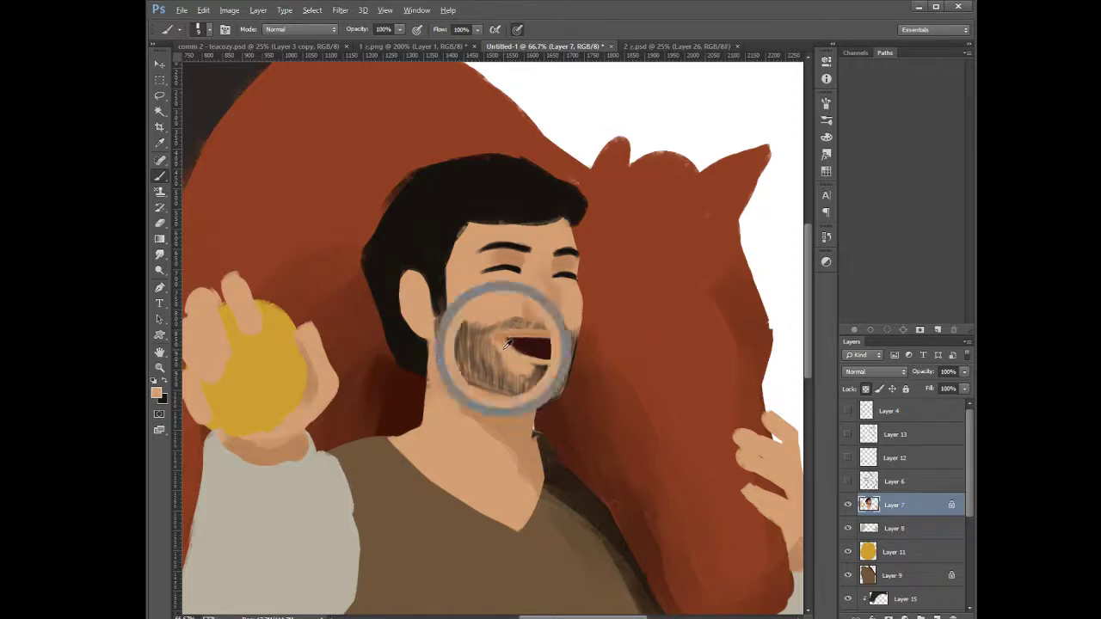
key(bracketright)
key(bracketright)
drag(521, 365, 516, 349)
alt+click(528, 347)
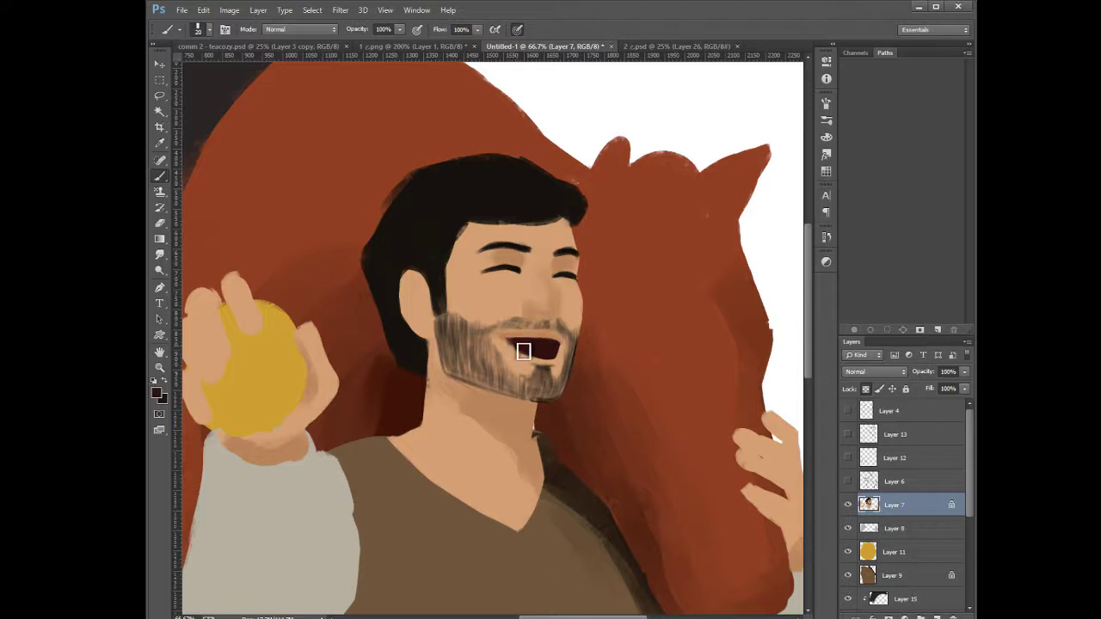
alt+click(505, 334)
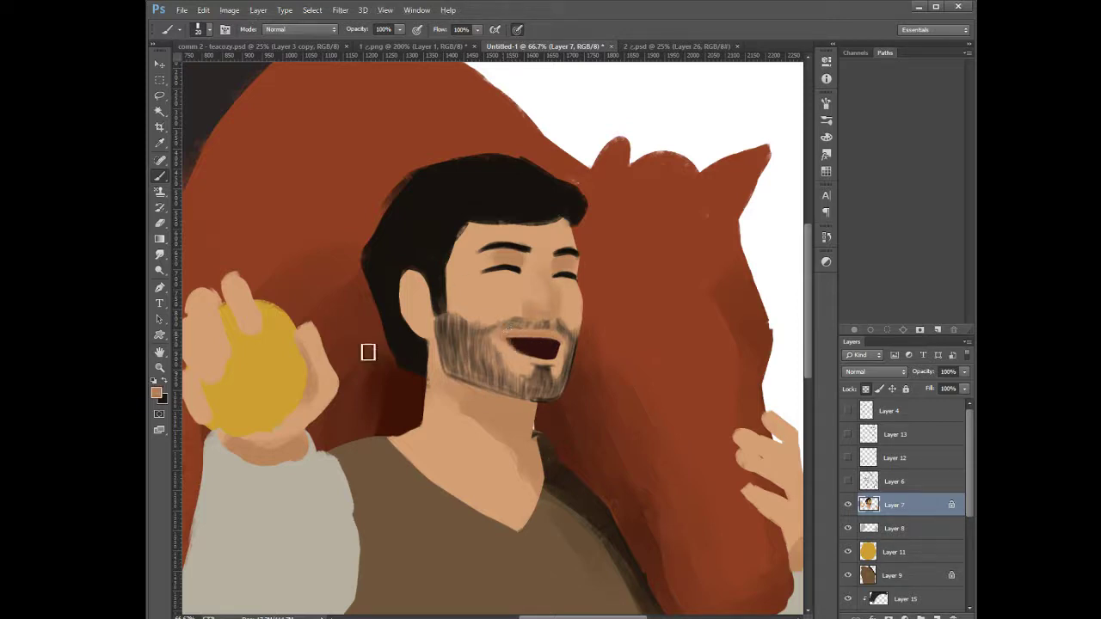
Choose a skin shade for the mouth's left corner and redefine the adjoining maroon edge at brush size 15
click(156, 395)
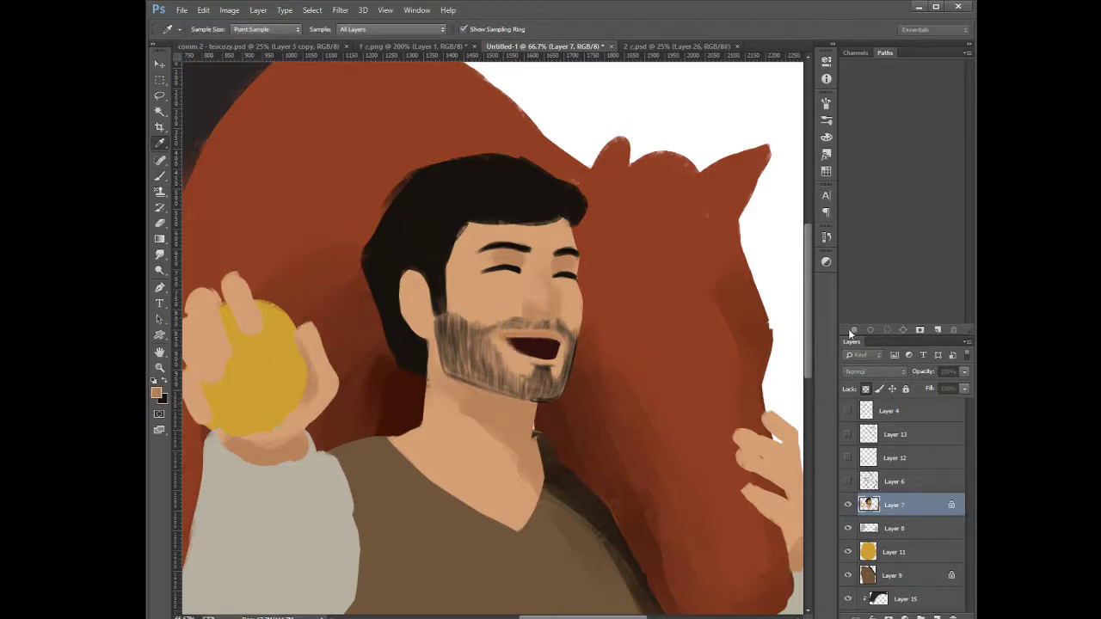
key(Return)
alt+click(508, 332)
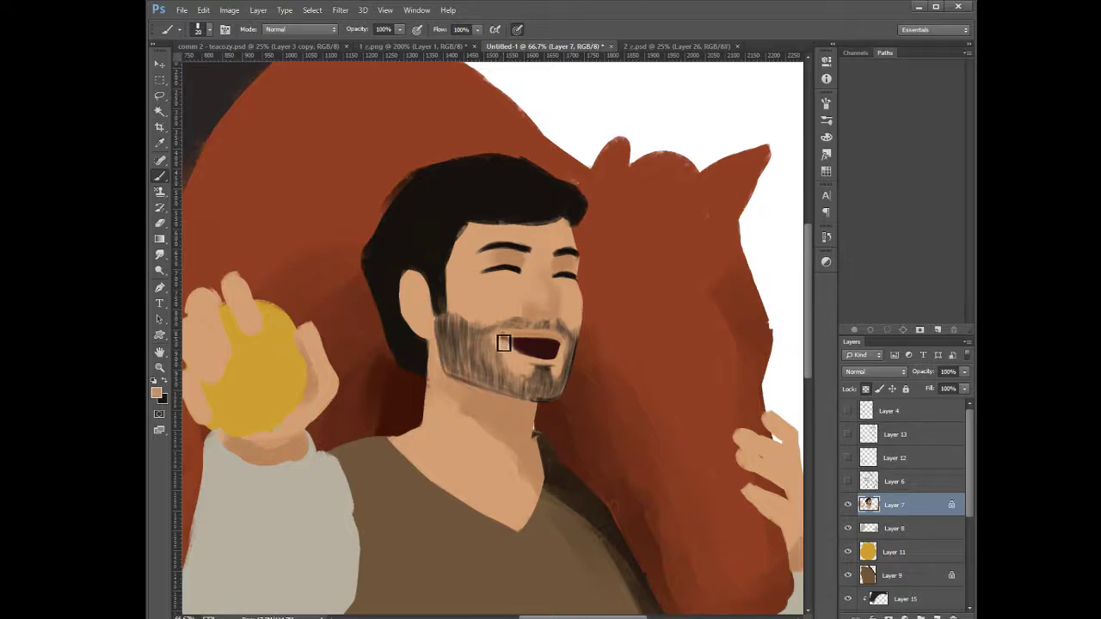
key(bracketleft)
alt+click(507, 351)
alt+click(531, 344)
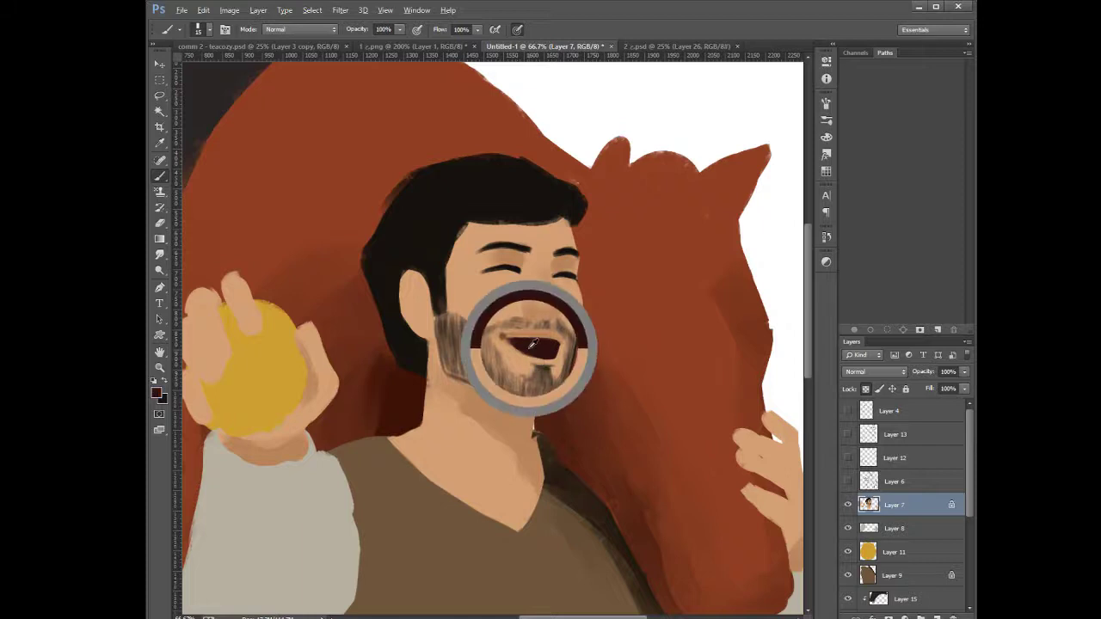
mouse_move(513, 347)
mouse_down()
mouse_move(559, 358)
mouse_move(530, 355)
mouse_move(527, 366)
mouse_move(563, 366)
mouse_move(540, 367)
mouse_move(566, 359)
mouse_move(551, 347)
mouse_move(567, 348)
mouse_move(545, 347)
mouse_move(570, 347)
mouse_move(559, 348)
mouse_move(563, 368)
mouse_move(568, 353)
mouse_move(533, 343)
mouse_up()
Clean up the lower lip and the right corner of the smile with sampled skin and maroon tones
alt+click(526, 365)
alt+click(555, 347)
alt+click(565, 349)
alt+click(552, 348)
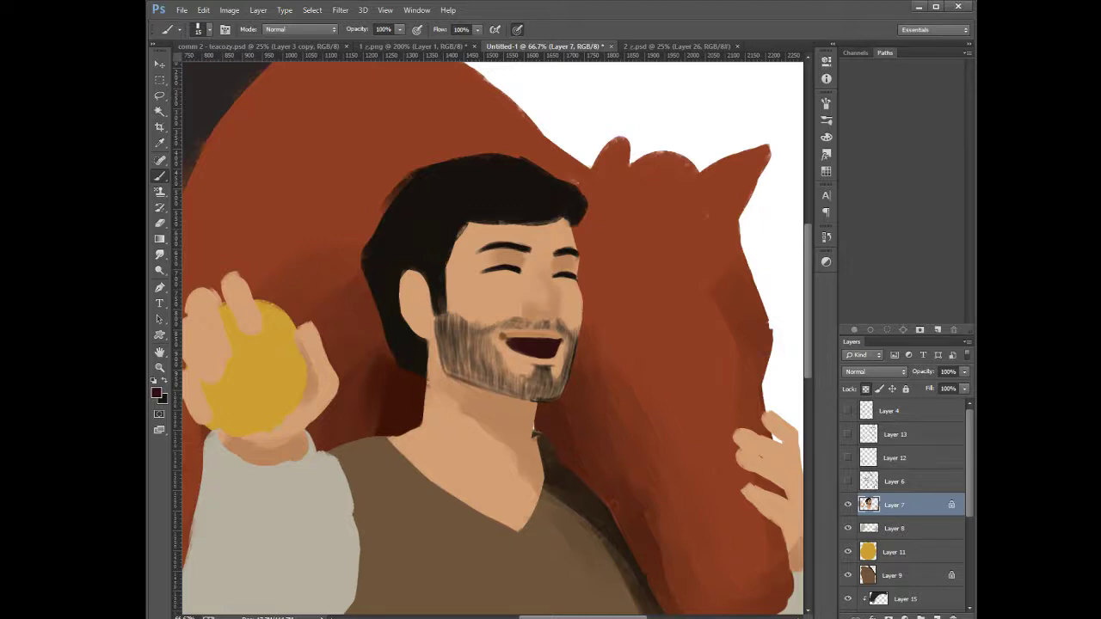
alt+click(569, 355)
mouse_move(569, 355)
mouse_down()
mouse_move(524, 341)
mouse_move(555, 335)
mouse_move(550, 344)
mouse_move(566, 343)
mouse_move(553, 358)
mouse_up()
alt+click(560, 347)
alt+click(557, 348)
Refine the upper lip line and smooth the lower lip with a smaller brush and sampled tones
alt+click(538, 332)
alt+click(509, 335)
key(bracketleft)
alt+click(556, 347)
alt+click(546, 350)
alt+click(508, 341)
mouse_move(525, 361)
mouse_down()
mouse_move(514, 350)
mouse_move(543, 368)
mouse_up()
alt+click(535, 361)
alt+click(514, 354)
Paint off-white upper teeth across the open mouth and trim their edges with the sampled maroon
key(i)
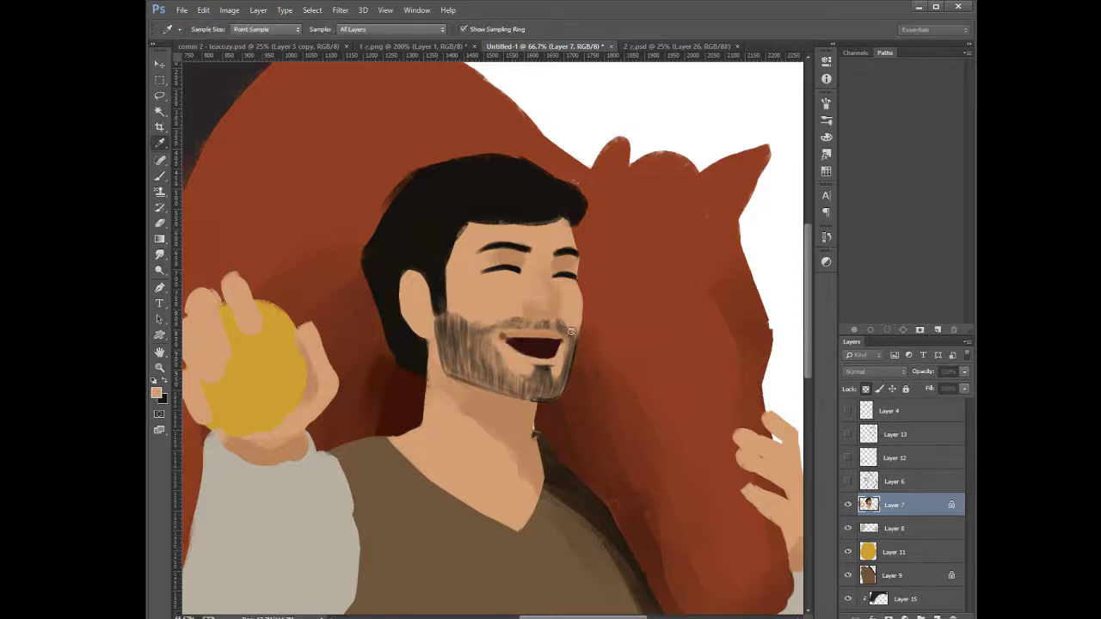
key(b)
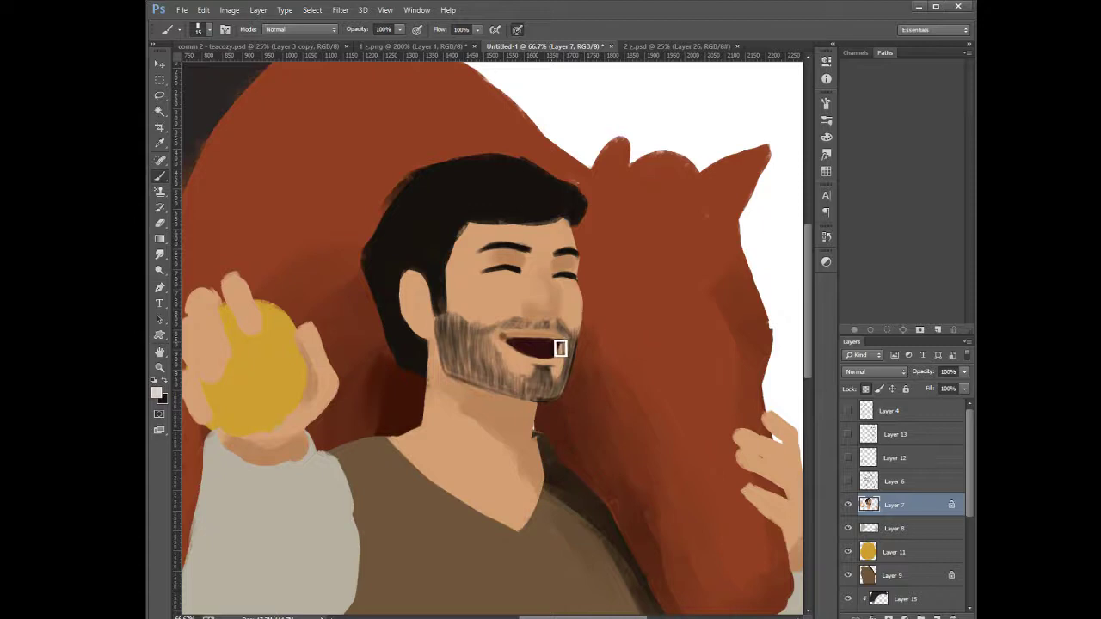
drag(560, 347, 516, 344)
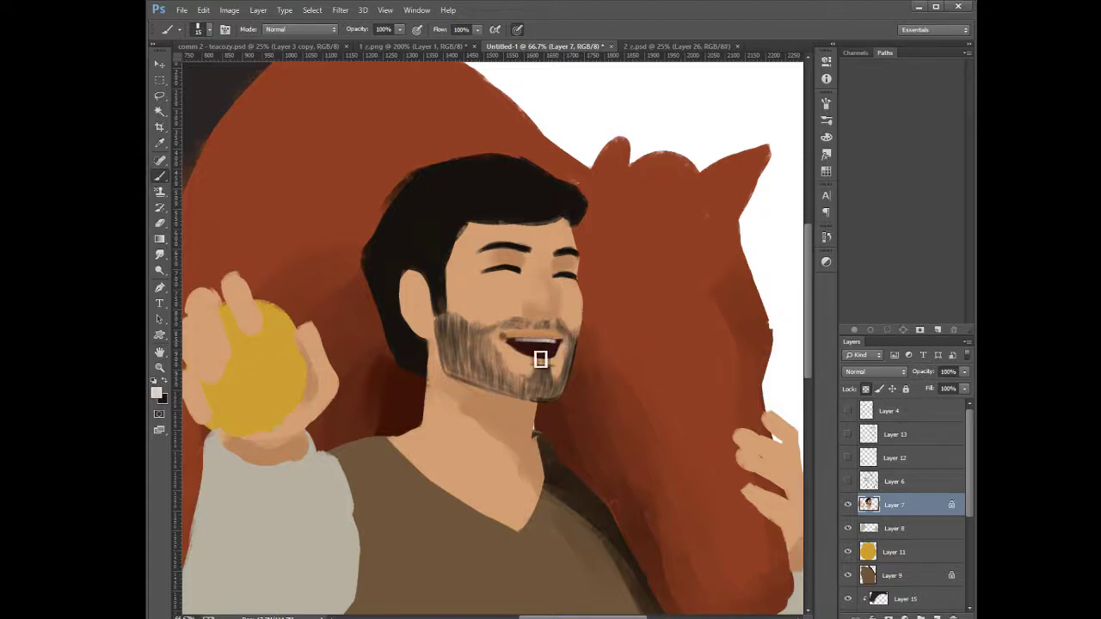
alt+click(539, 350)
key(])
key([)
drag(560, 347, 565, 347)
mouse_move(499, 344)
mouse_down()
mouse_move(539, 346)
mouse_move(535, 356)
mouse_move(520, 352)
mouse_up()
Rework the mouth's left corner beside the teeth with sampled skin, maroon and moustache brown
alt+click(508, 343)
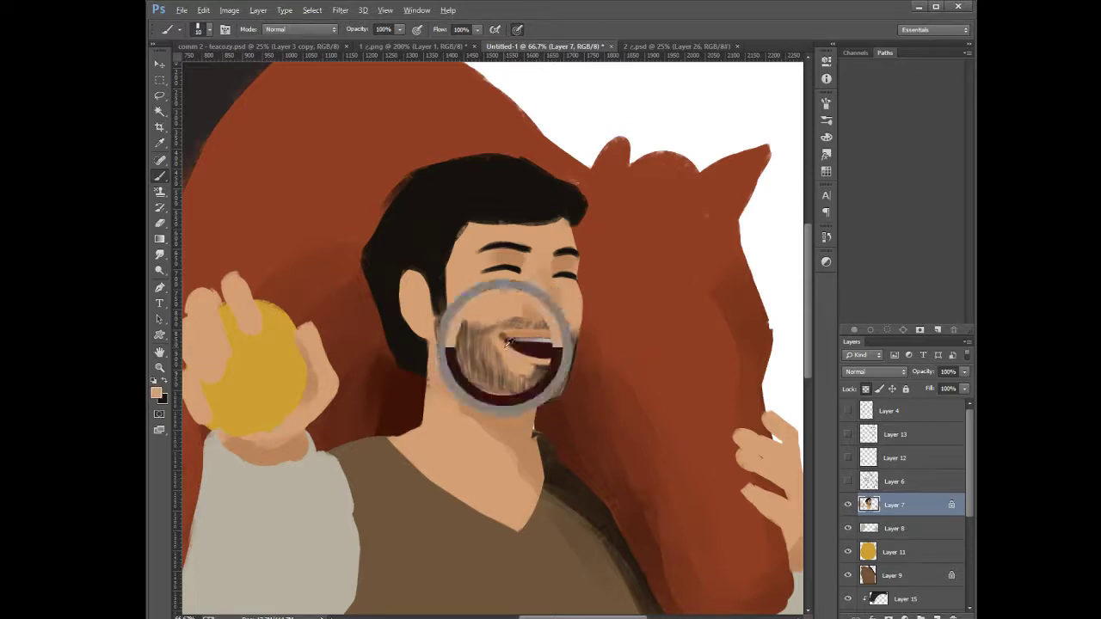
alt+click(515, 353)
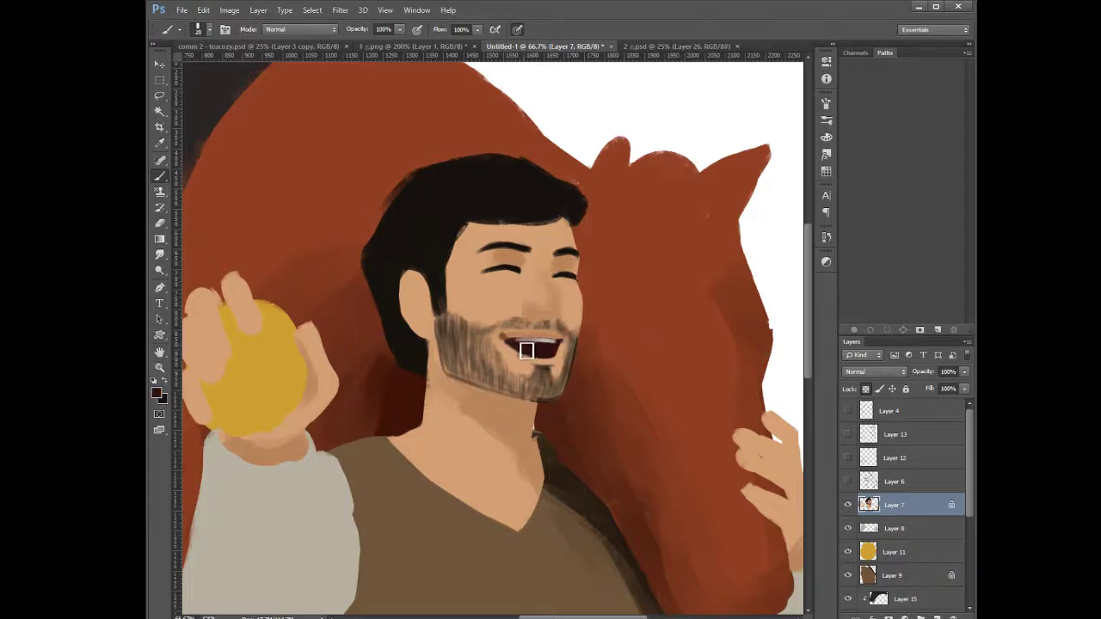
drag(527, 351, 514, 345)
mouse_move(533, 354)
mouse_down()
mouse_move(545, 356)
mouse_move(520, 353)
mouse_up()
alt+click(509, 331)
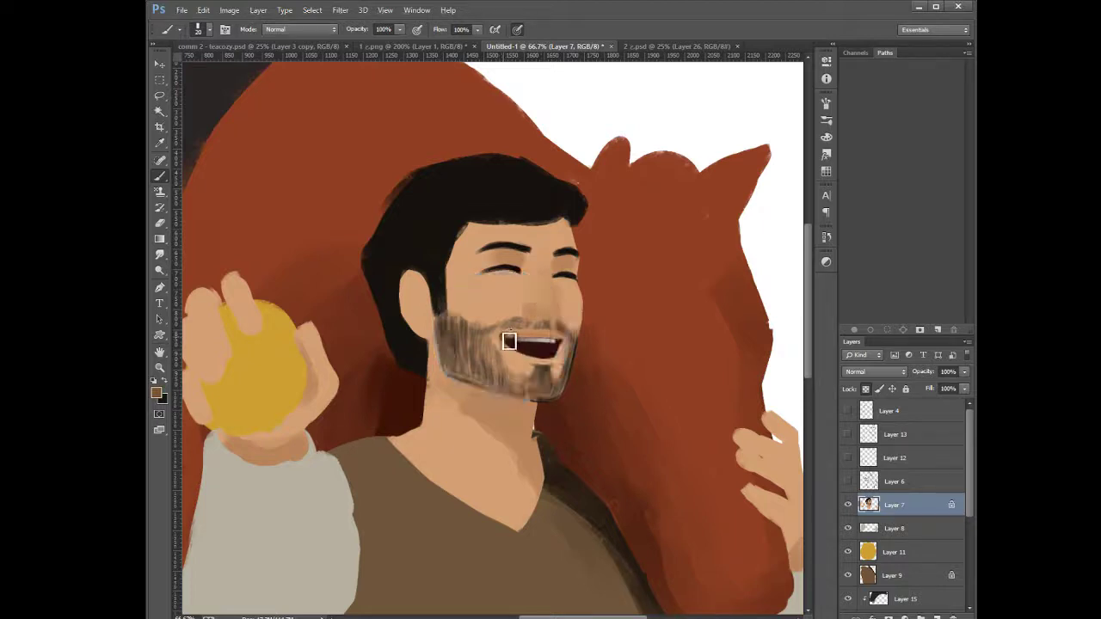
key(bracketright)
alt+click(519, 340)
key(bracketright)
alt+click(511, 337)
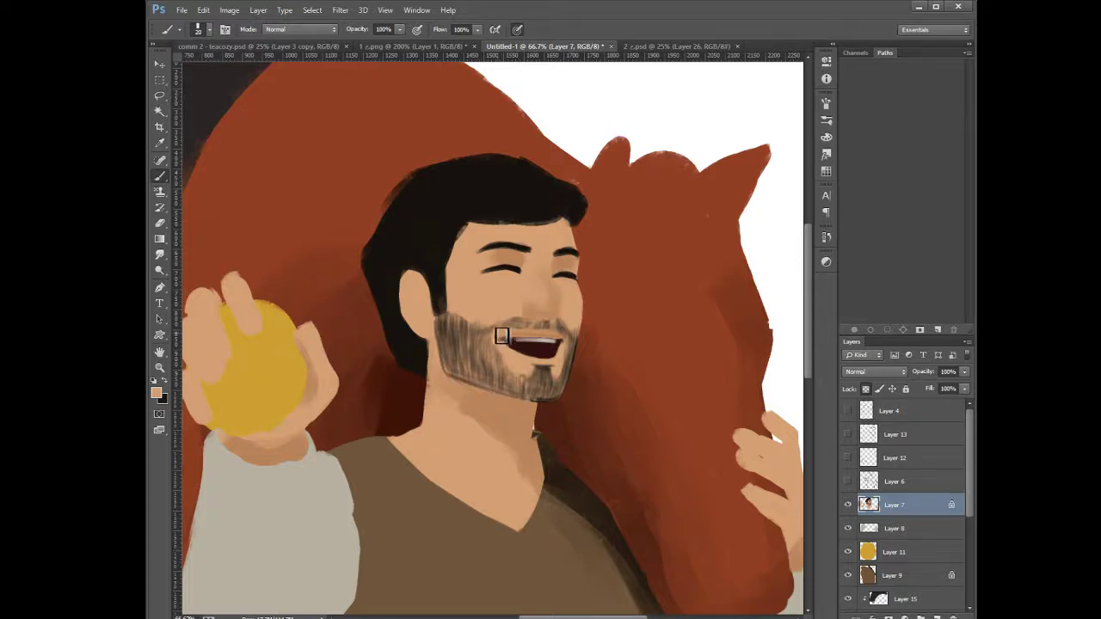
Clean up the upper lip edge above the teeth with sampled skin tones
alt+click(512, 341)
alt+click(503, 336)
drag(517, 327, 507, 325)
alt+click(522, 336)
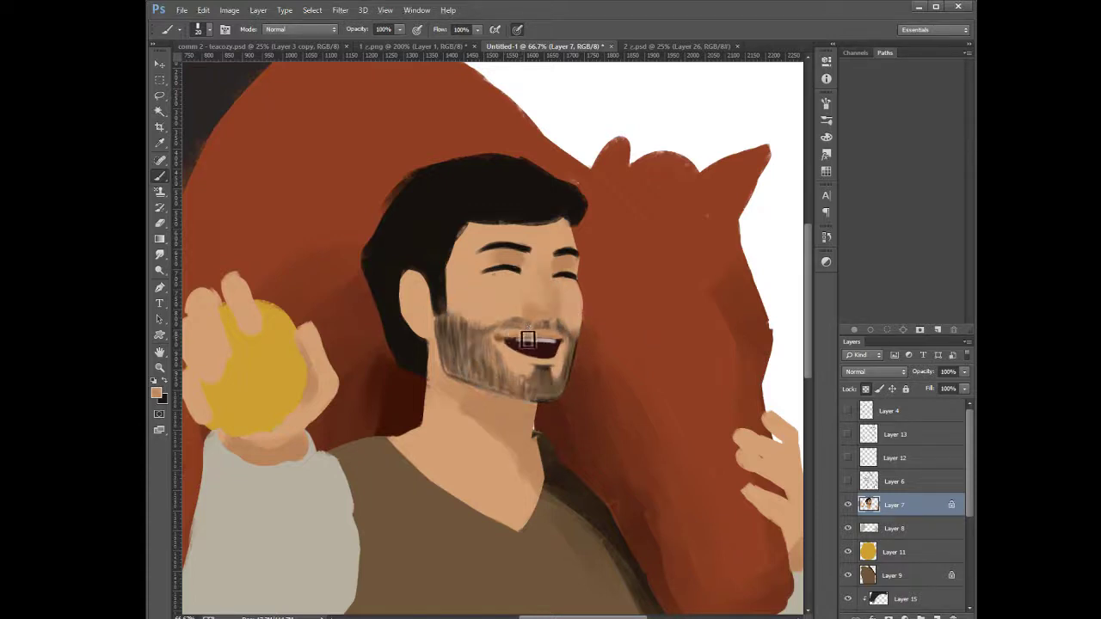
drag(526, 342, 561, 341)
Soften the moustache's upper edge along the cheek with sampled skin tone at brush size 25
alt+click(441, 300)
key(bracketright)
alt+click(503, 313)
key(bracketright)
drag(521, 319, 486, 325)
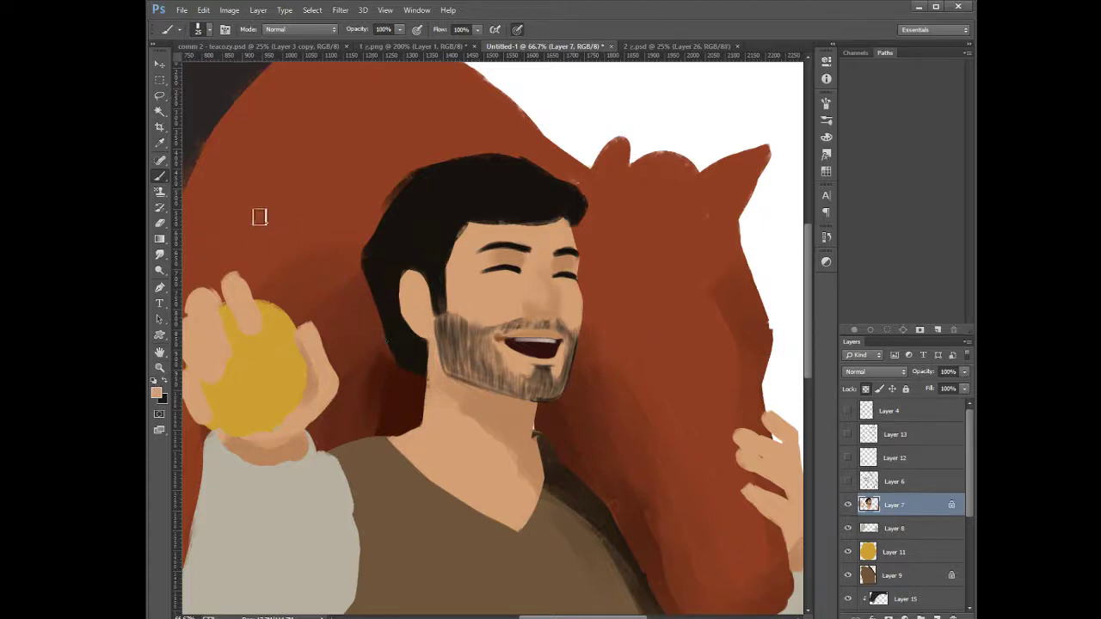
Define the underside of the nose and the nostril with a thin brush in sampled brown tones
key(i)
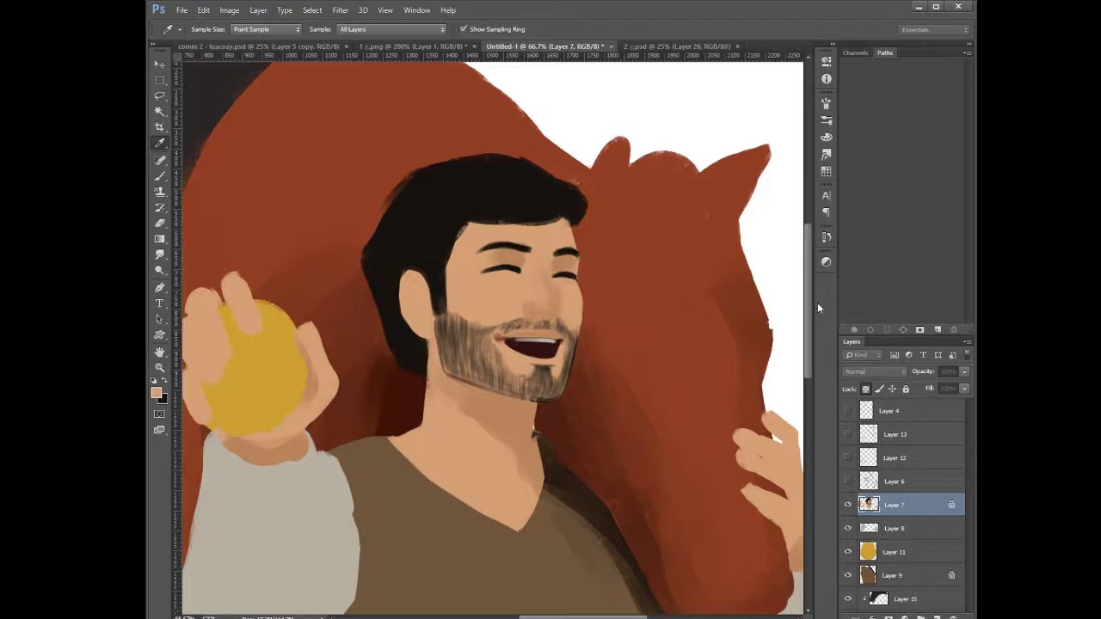
key(b)
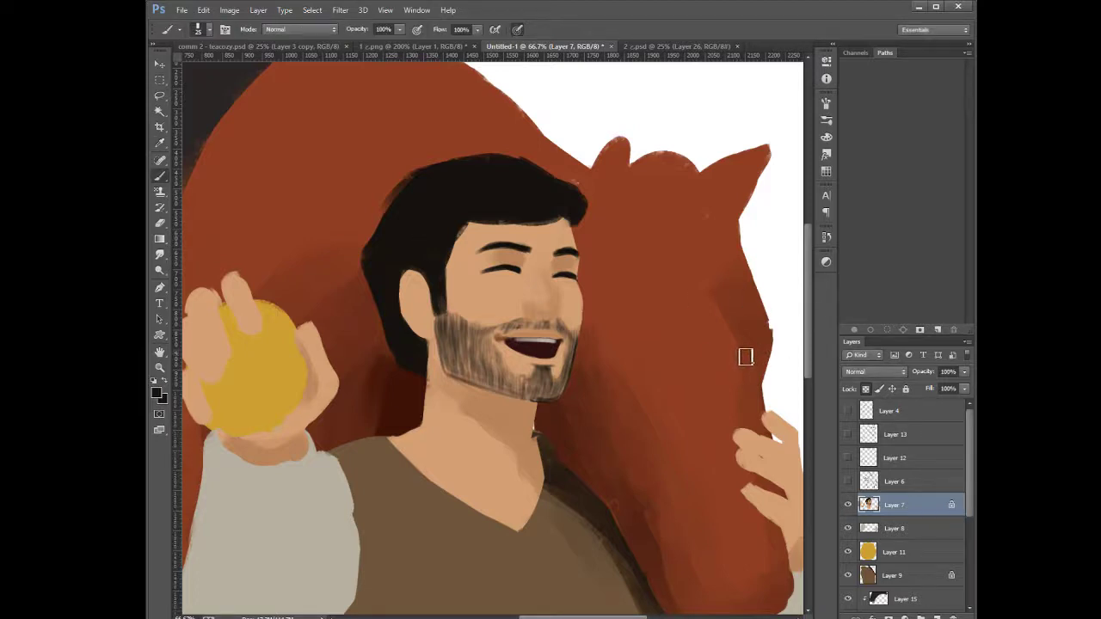
key(bracketleft)
key(bracketleft)
key(bracketleft)
key(bracketright)
alt+click(506, 342)
key(bracketleft)
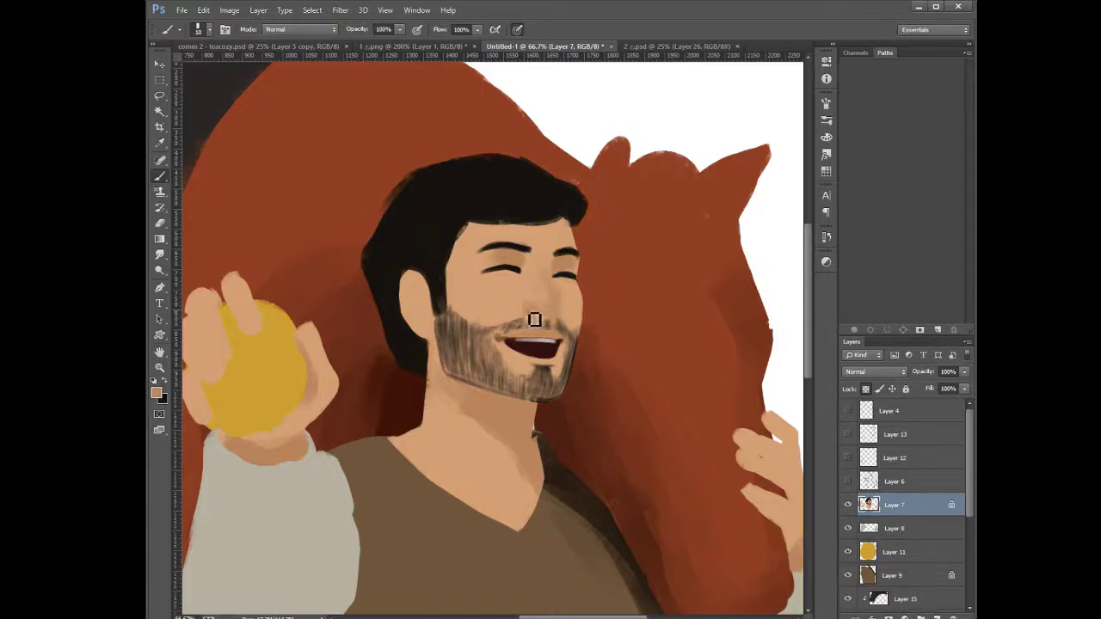
alt+click(510, 333)
alt+click(549, 314)
key(alt)
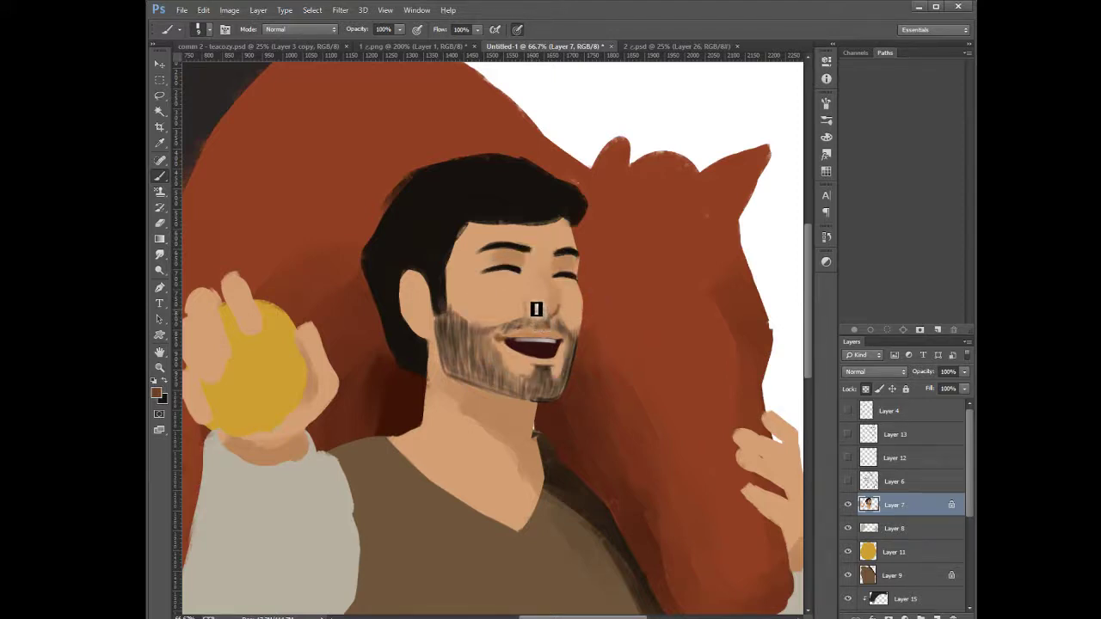
Soften the shading beneath the nose with sampled skin tones at brush size 15
alt+click(535, 311)
key(bracketright)
key(bracketright)
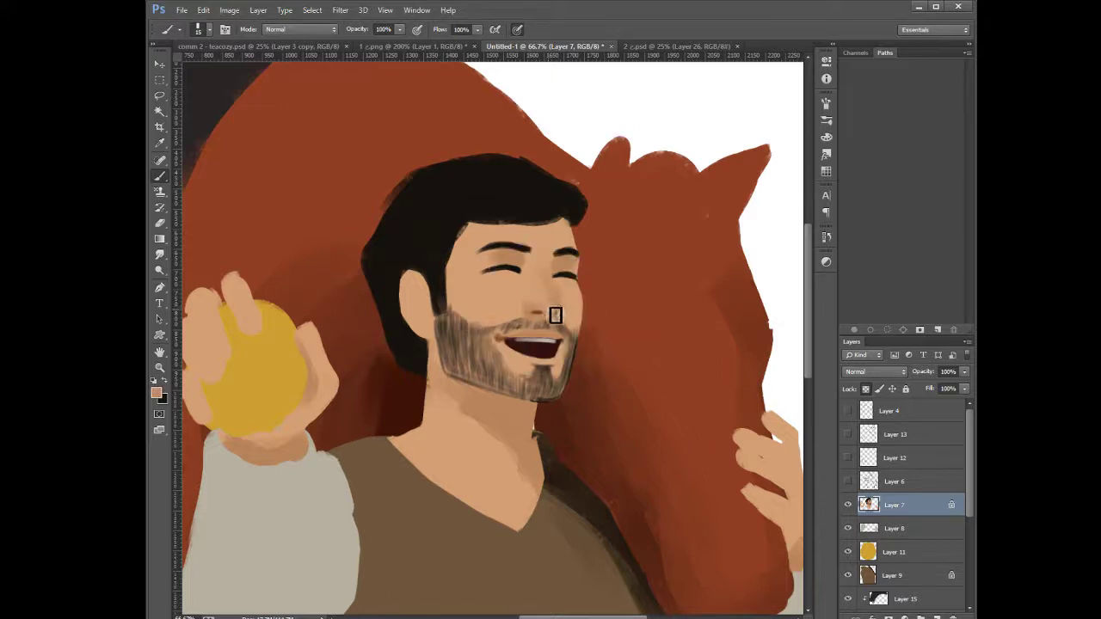
mouse_move(545, 314)
mouse_down()
mouse_move(557, 308)
mouse_move(538, 315)
mouse_up()
alt+click(538, 313)
alt+click(530, 308)
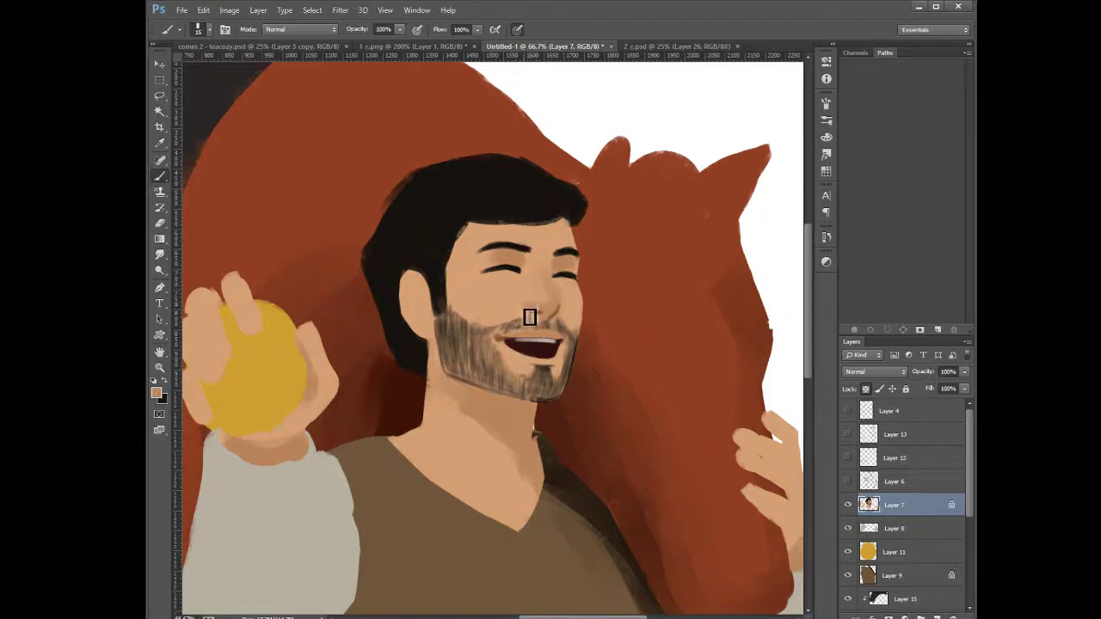
key(i)
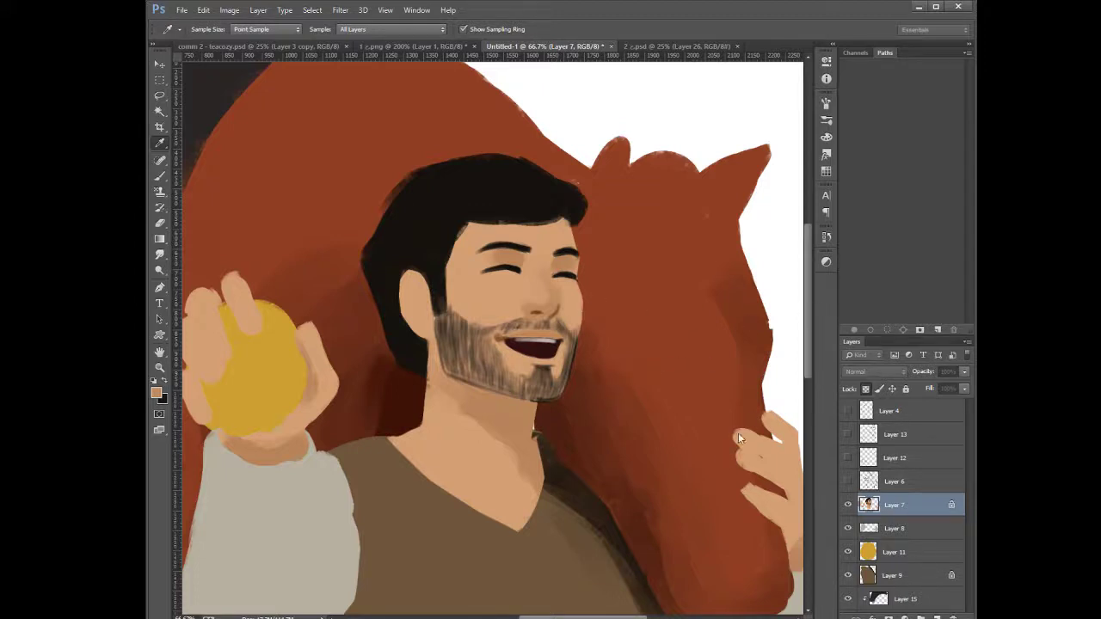
Soften the shading around the nose bridge and between the eyes with sampled skin tones at brush size 30
key(b)
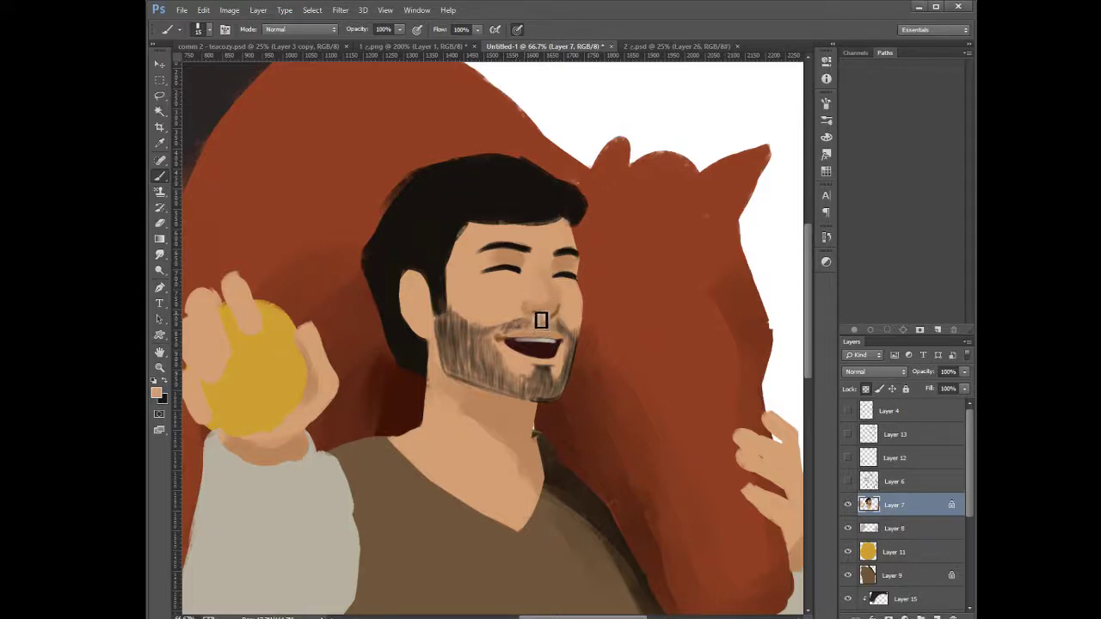
key(])
key(])
key(])
alt+click(563, 307)
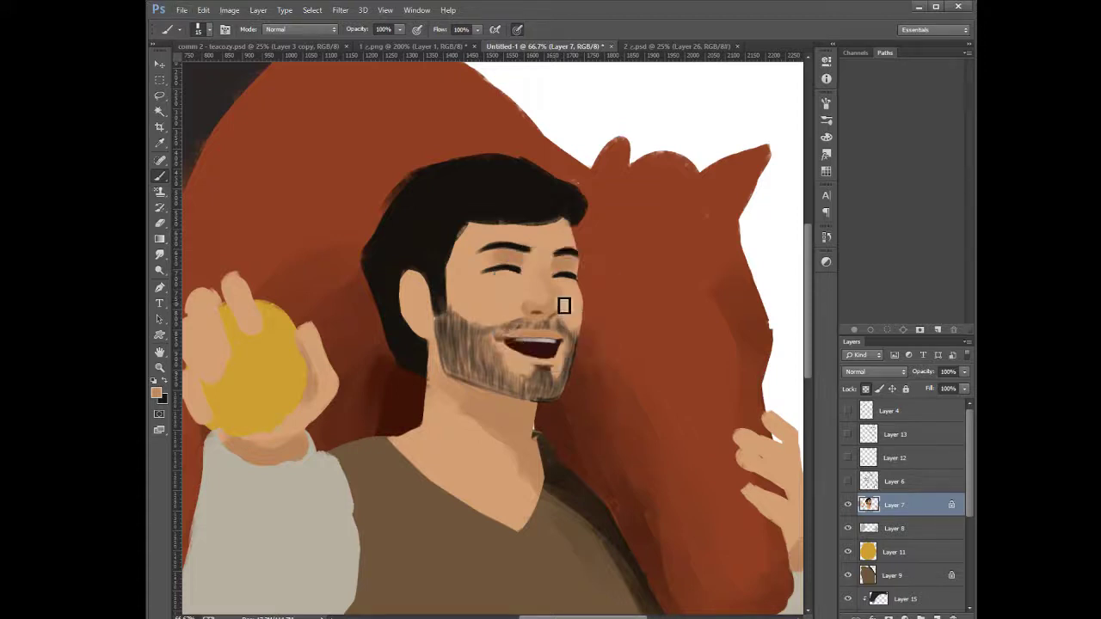
alt+click(553, 267)
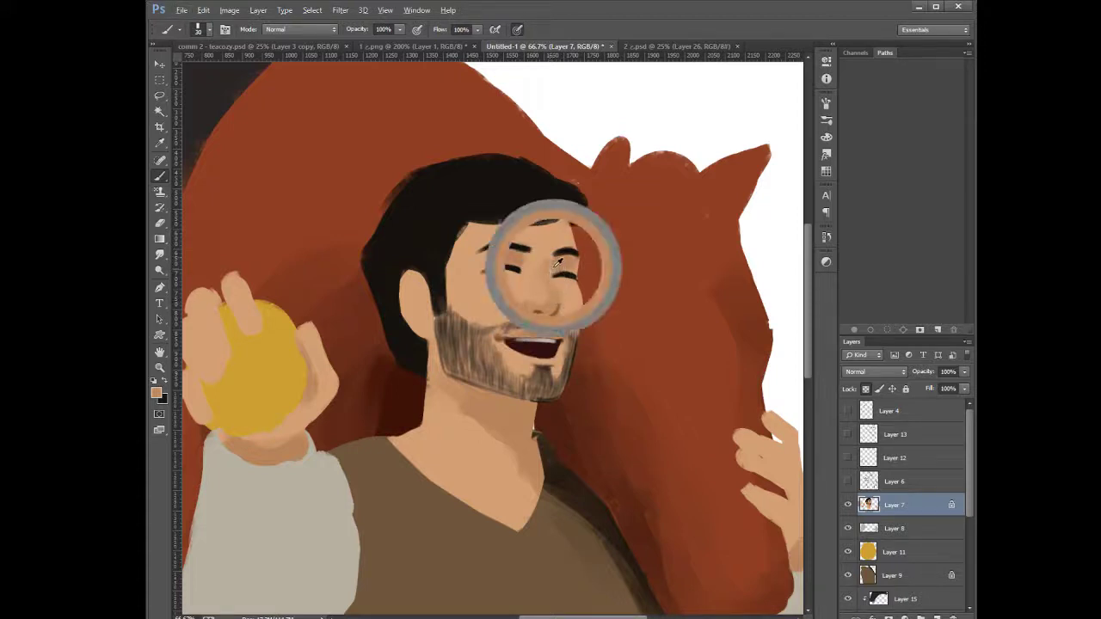
alt+click(553, 254)
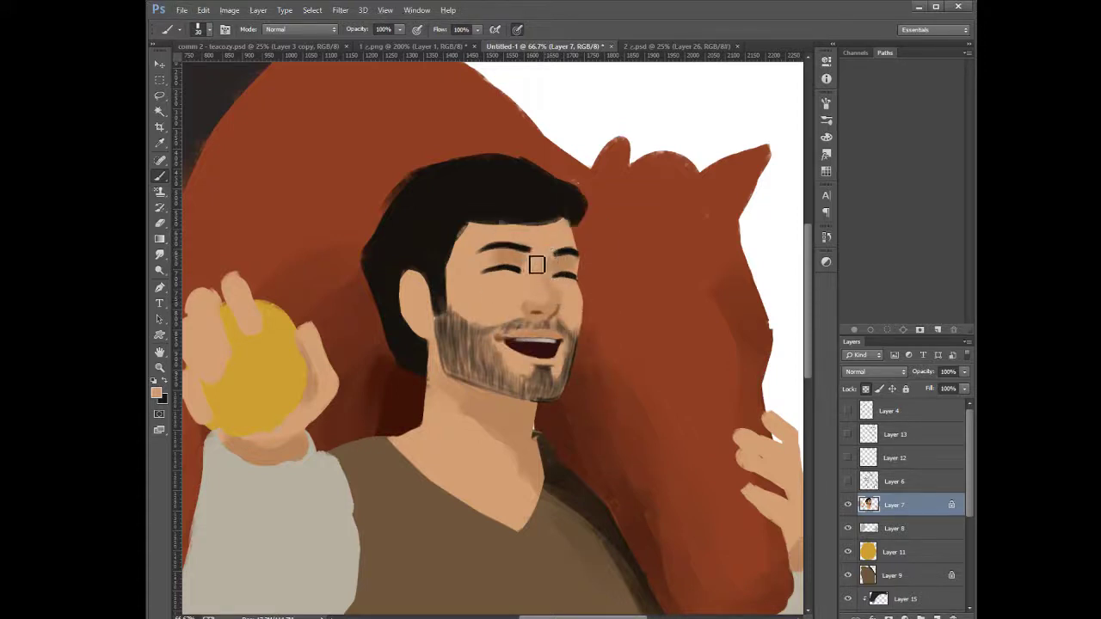
drag(538, 263, 534, 266)
alt+click(529, 305)
Clean up the hairline at the temple, unlock Layer 7's transparent pixels, and round out the back of the hair in black
key(bracketleft)
drag(475, 220, 448, 256)
click(867, 389)
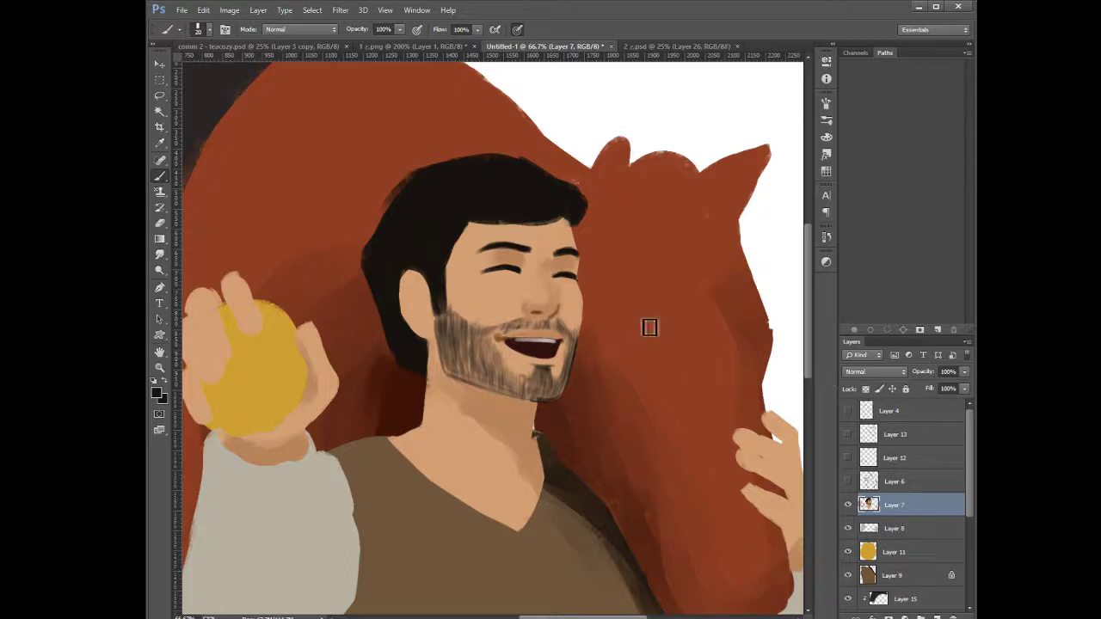
drag(397, 201, 369, 263)
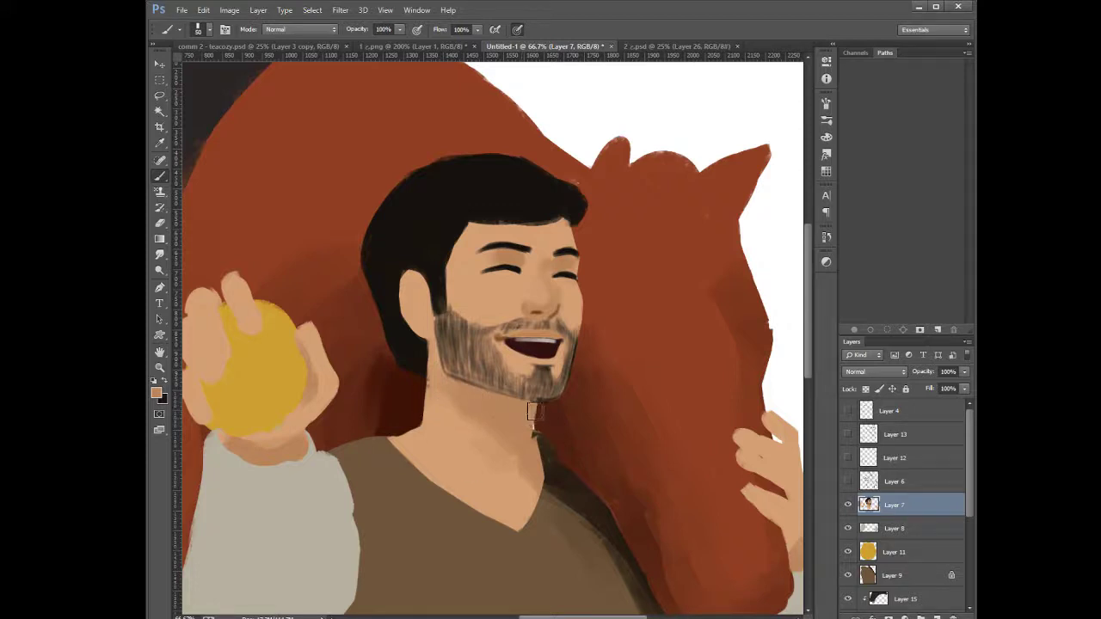
Deepen the neck shadow beneath the beard with brown and reddish tones at brush size 50, blending it below the jaw
key(i)
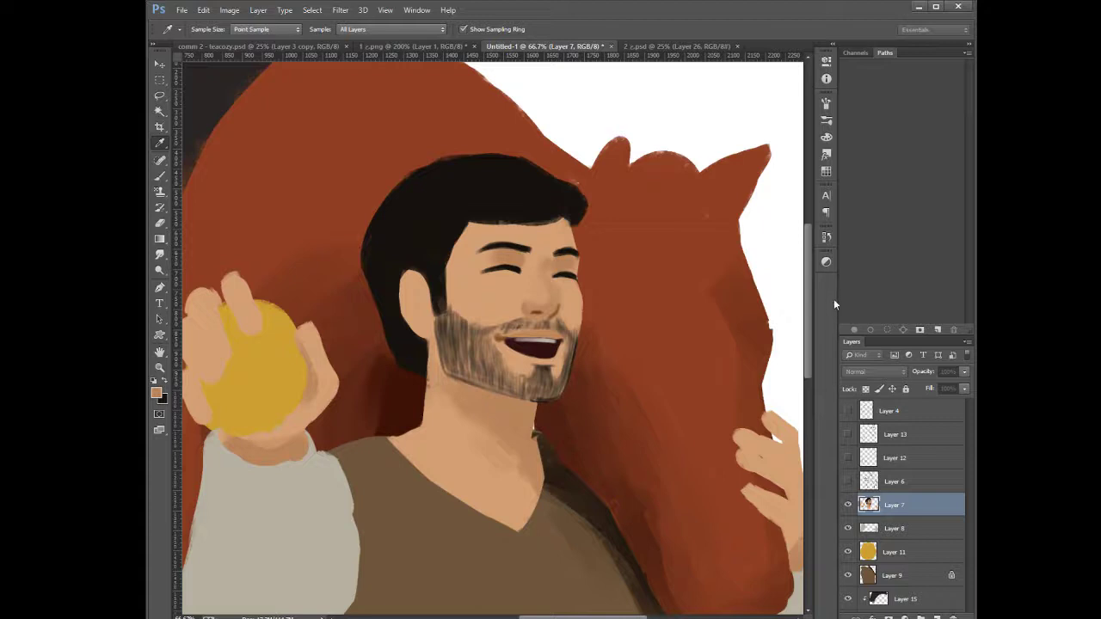
key(b)
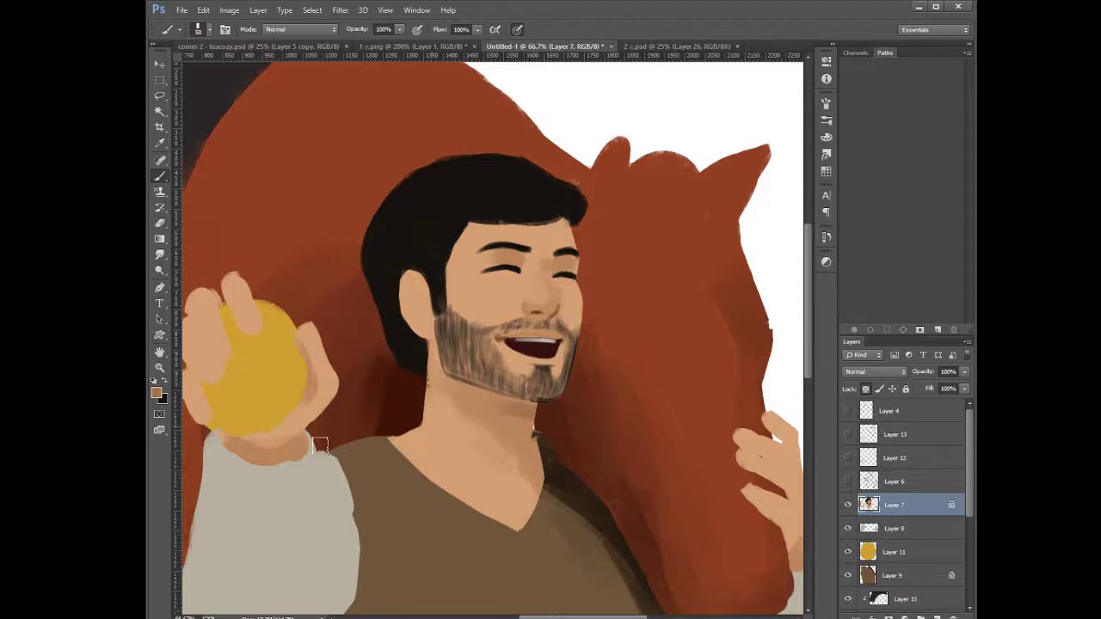
key(i)
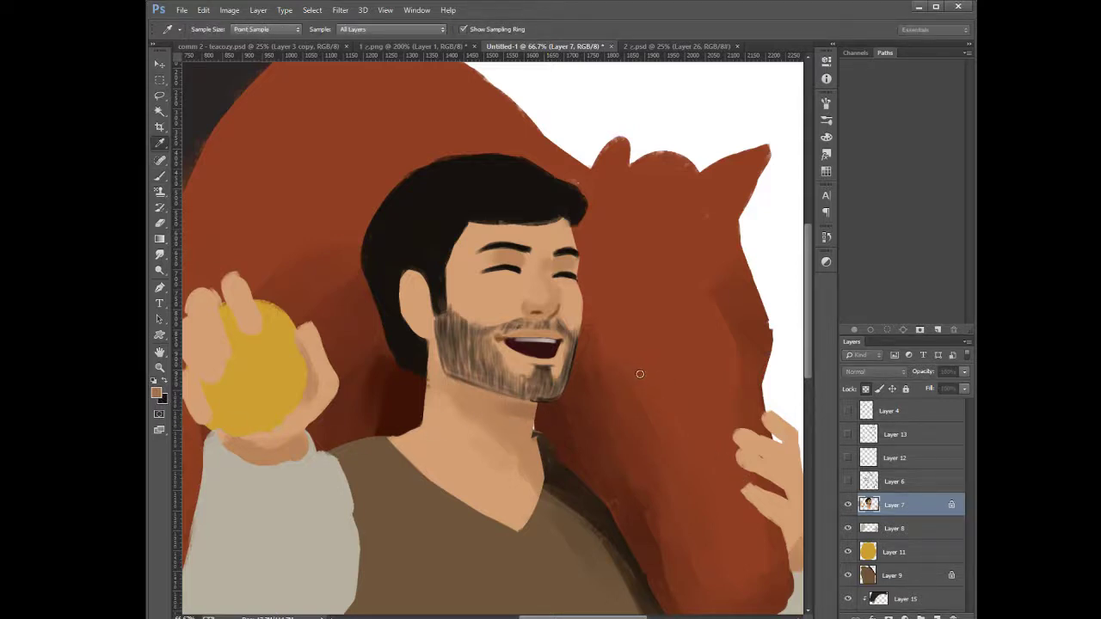
key(b)
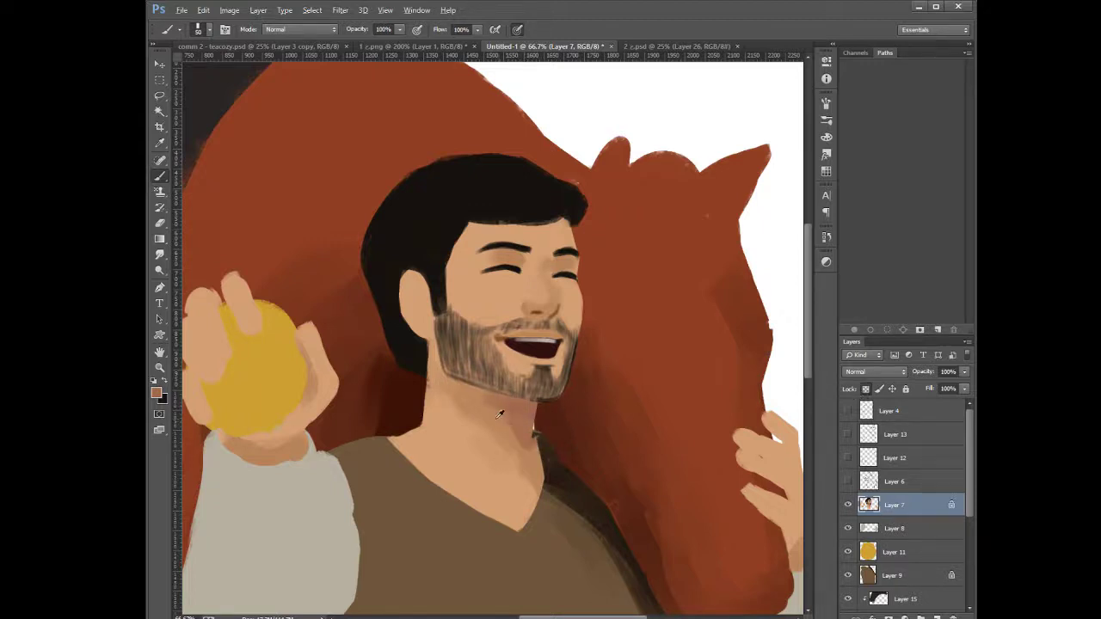
key(i)
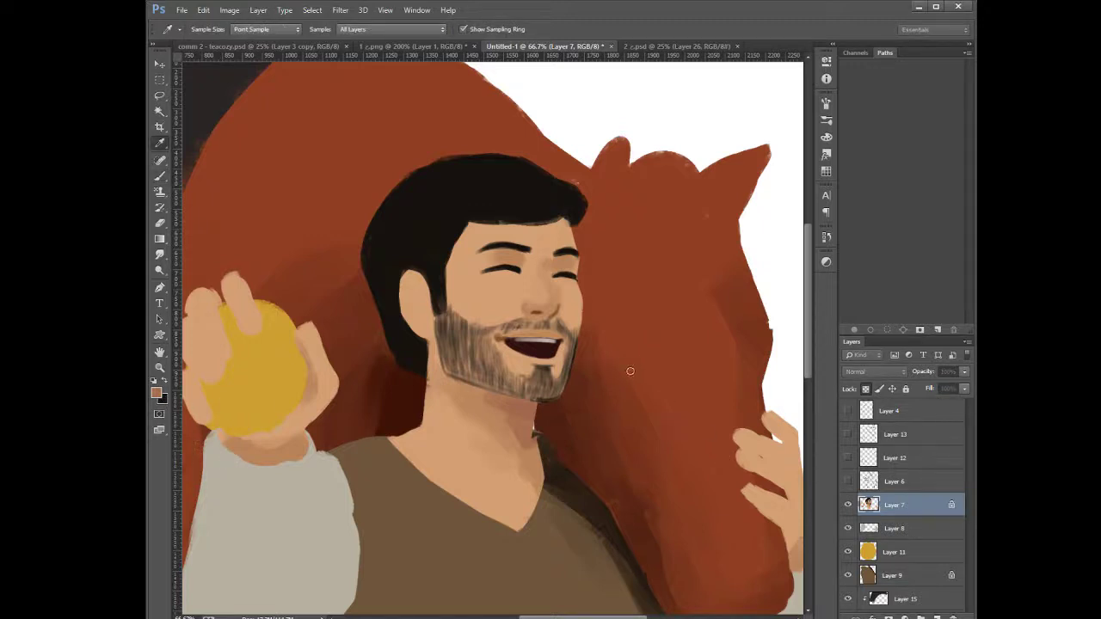
key(b)
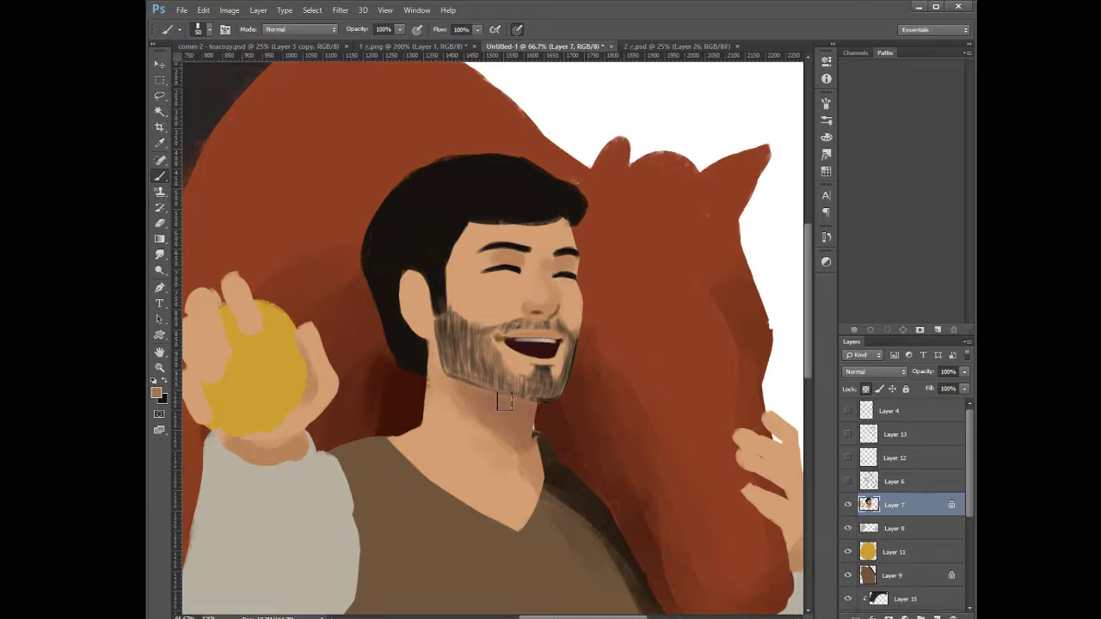
alt+click(456, 384)
mouse_move(442, 380)
mouse_down()
mouse_move(510, 447)
mouse_move(459, 399)
mouse_up()
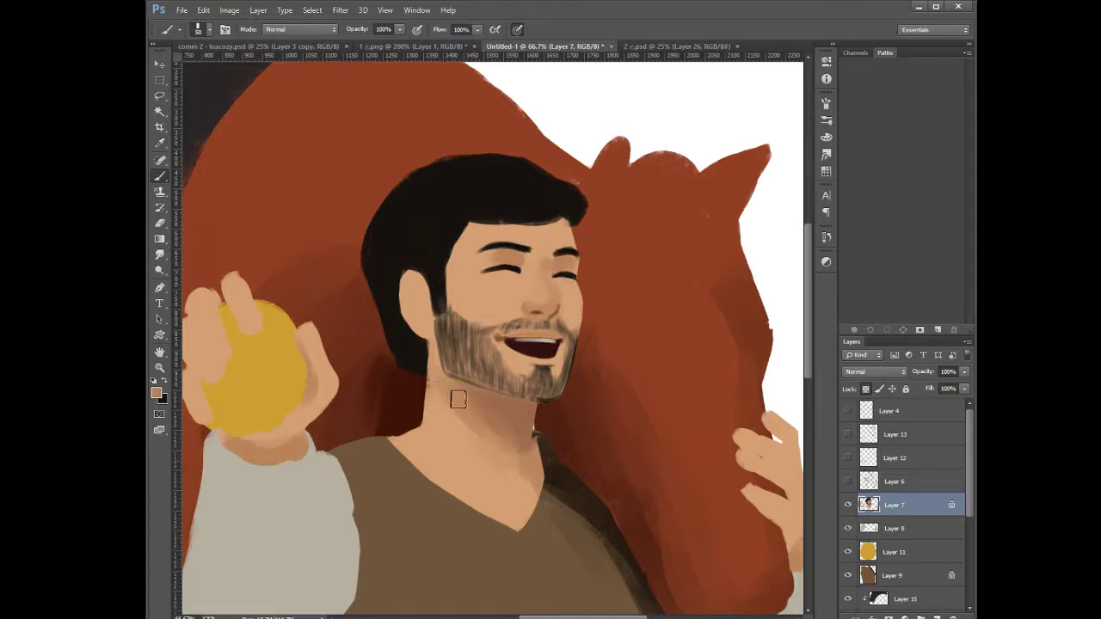
alt+click(500, 409)
Paint the ear's inner folds and lobe with sampled skin tones, and tidy the hair edge around the ear in black
key(i)
drag(415, 290, 418, 293)
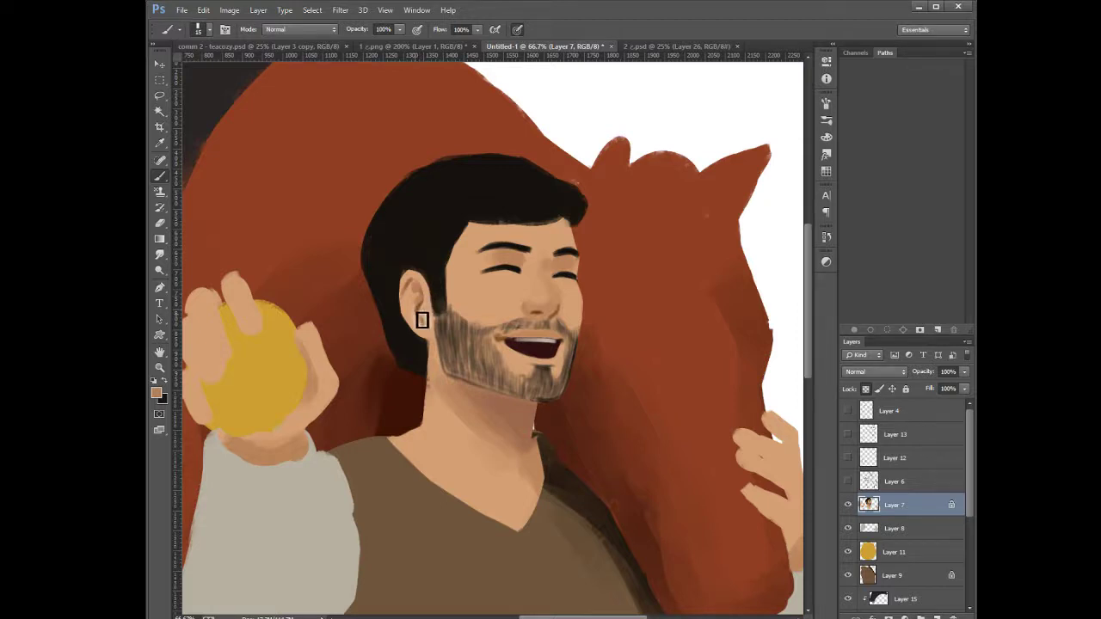
alt+click(430, 313)
drag(413, 322, 432, 344)
alt+click(409, 320)
alt+click(416, 315)
drag(431, 334, 428, 326)
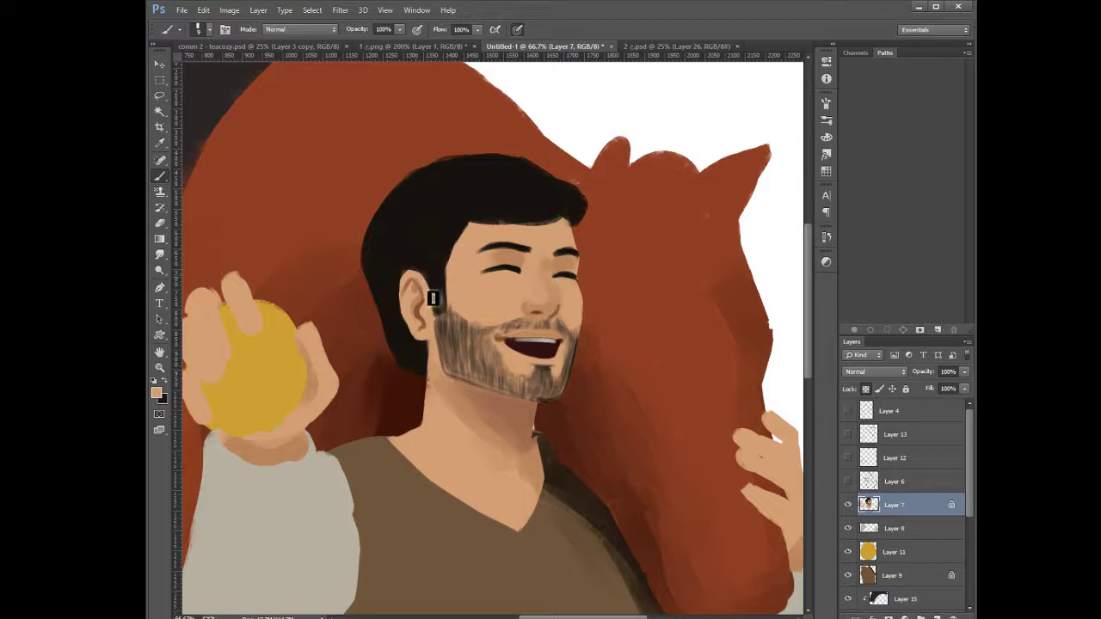
alt+click(413, 256)
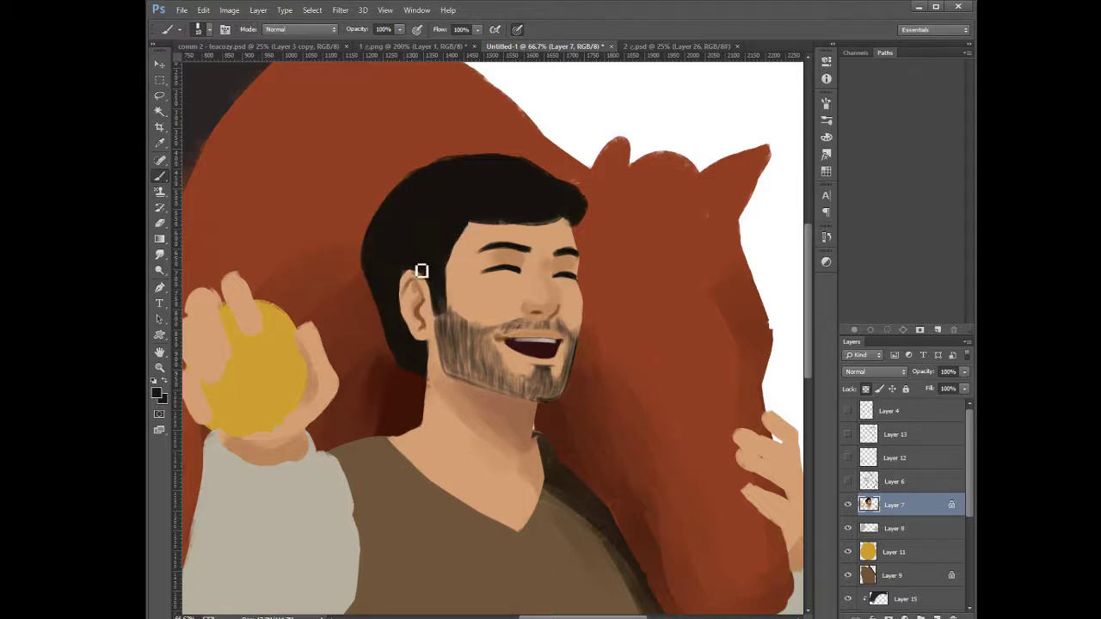
mouse_move(421, 273)
mouse_down()
mouse_move(403, 283)
mouse_move(402, 313)
mouse_up()
Define the far side of the nose and the skin around the far eye with a small brush in sampled skin tones
alt+click(558, 259)
key(bracketright)
alt+click(516, 265)
key(bracketleft)
key(bracketleft)
key(bracketleft)
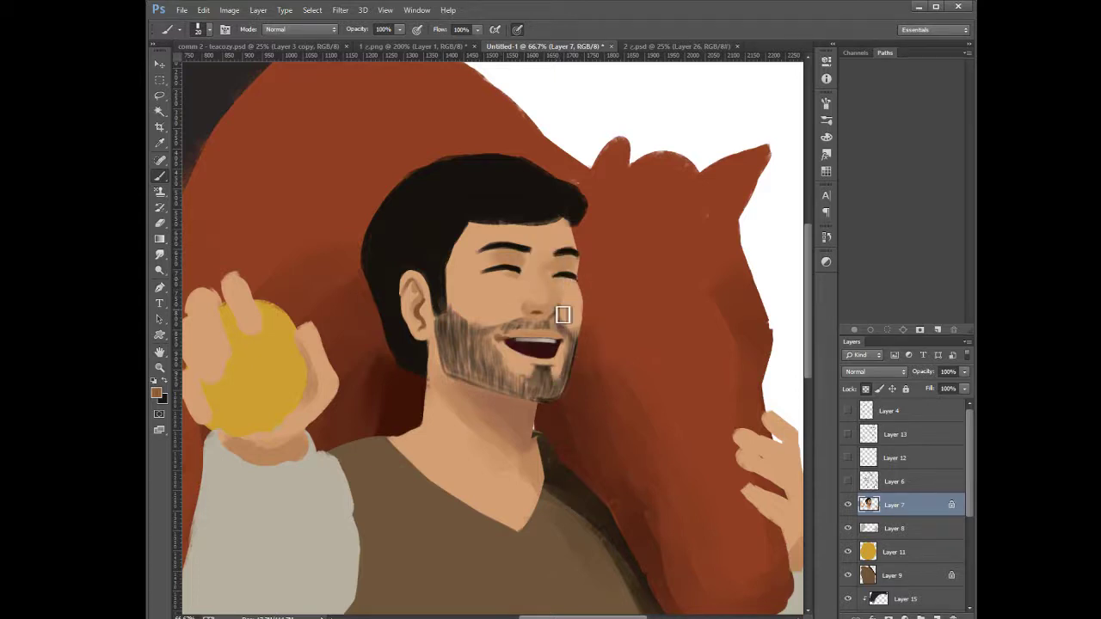
key(bracketleft)
alt+click(563, 313)
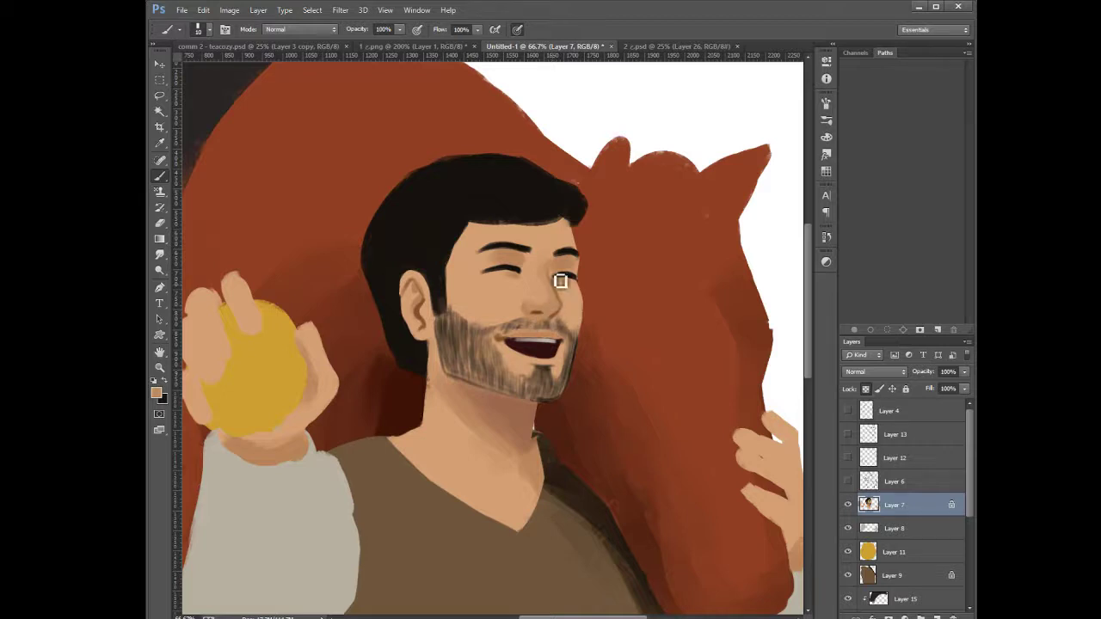
drag(568, 282, 564, 257)
Refine the forehead's far edge and the hairline above it with sampled skin tone and hair black
alt+click(566, 243)
alt+click(567, 225)
alt+click(563, 232)
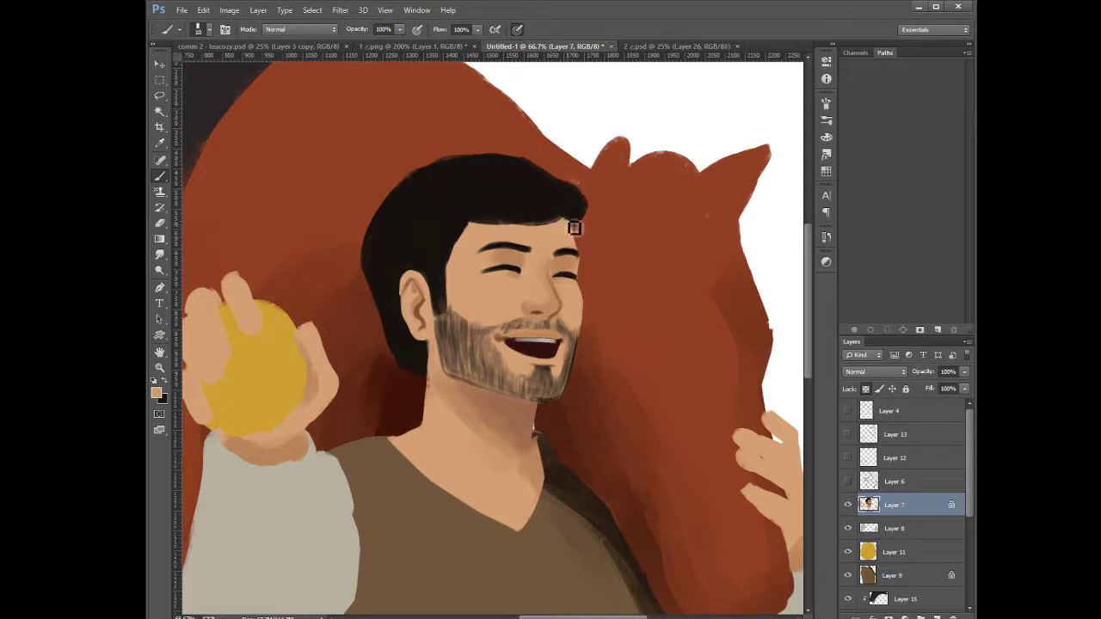
alt+click(577, 203)
key(])
mouse_move(569, 218)
mouse_down()
mouse_move(523, 233)
mouse_move(571, 224)
mouse_move(490, 222)
mouse_up()
mouse_move(558, 225)
mouse_down()
mouse_move(494, 226)
mouse_move(504, 236)
mouse_up()
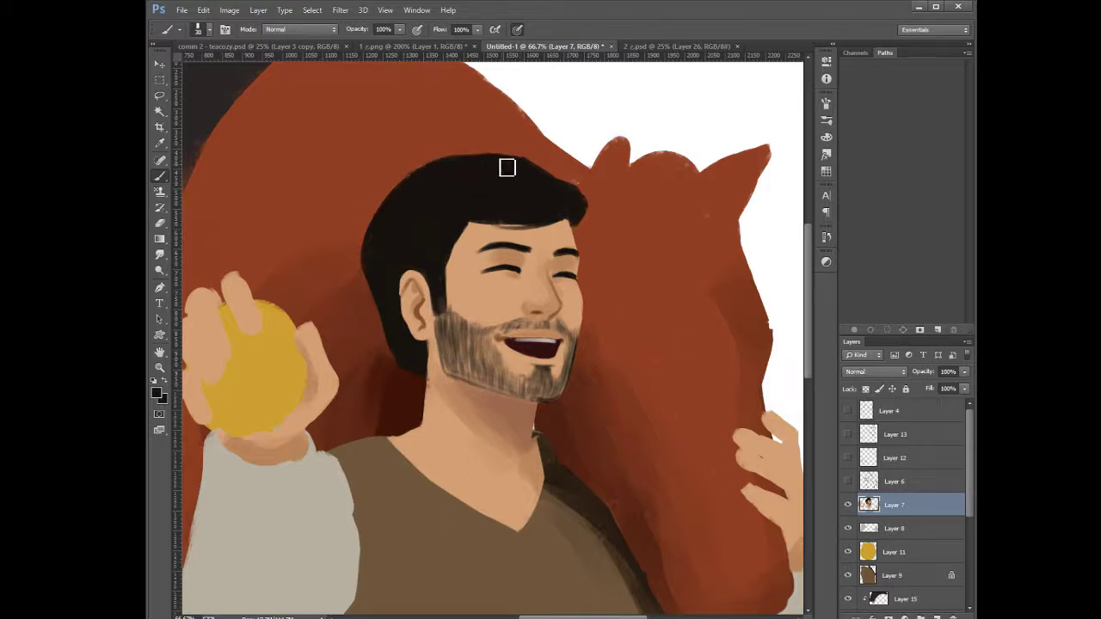
Reshape the crown and back of the hair with black strokes, trimming the outer contour with the Eraser
mouse_move(506, 167)
mouse_down()
mouse_move(416, 174)
mouse_move(401, 198)
mouse_up()
mouse_move(436, 164)
mouse_down()
mouse_move(379, 249)
mouse_move(380, 236)
mouse_up()
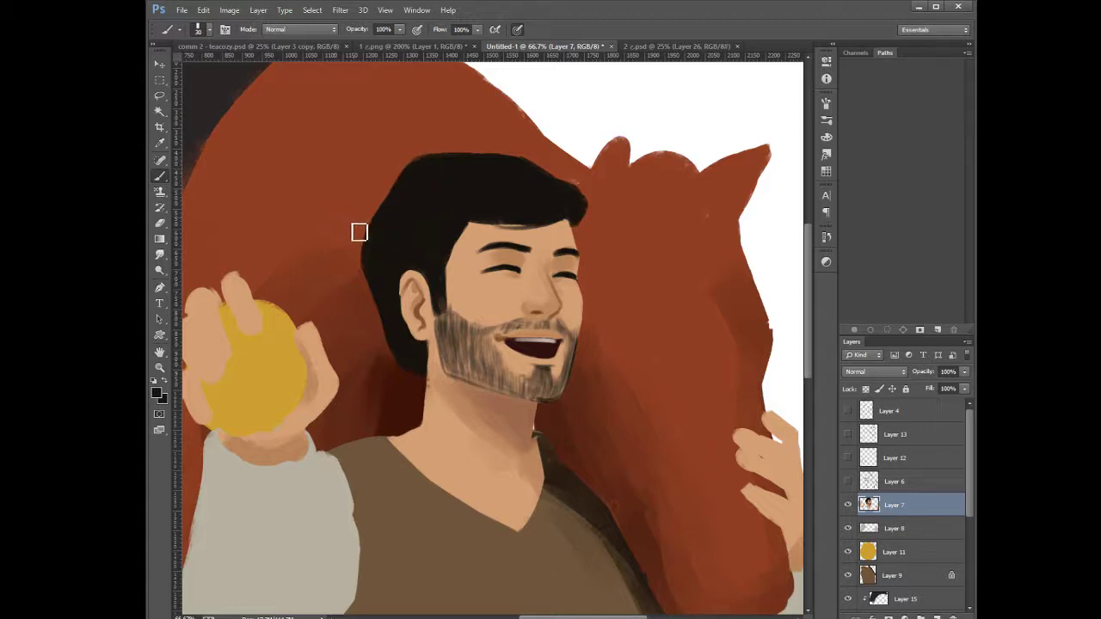
key(e)
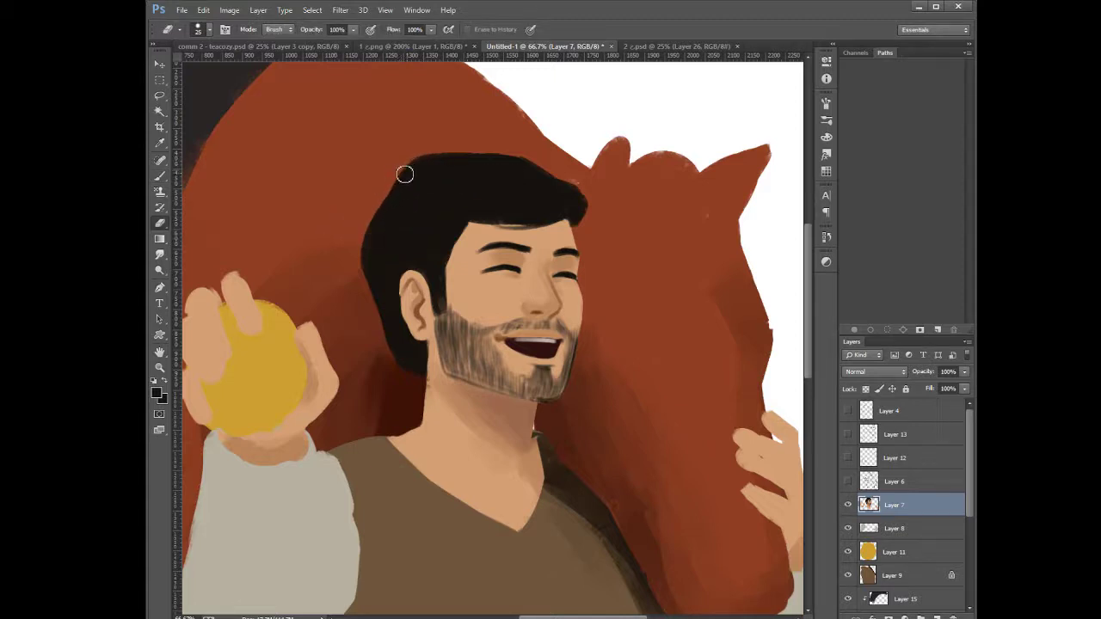
mouse_move(423, 156)
mouse_down()
mouse_move(350, 264)
mouse_move(410, 130)
mouse_move(351, 264)
mouse_move(360, 203)
mouse_move(355, 295)
mouse_up()
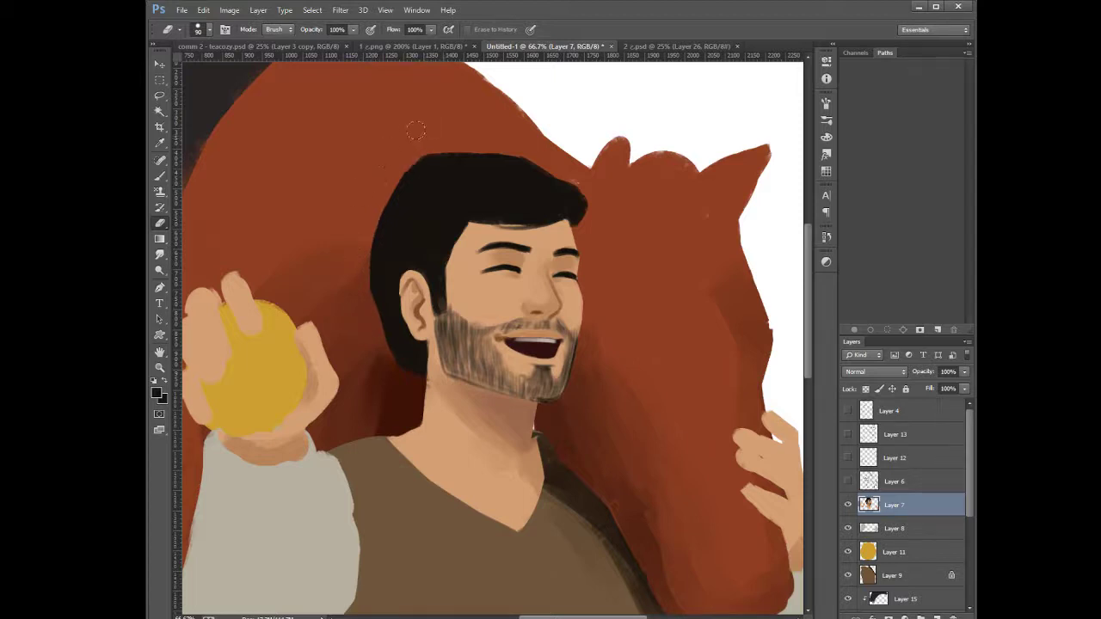
drag(405, 160, 365, 227)
Add thin black strokes along the back of the hair at brush size 15 and tidy the contour with the Eraser
click(167, 181)
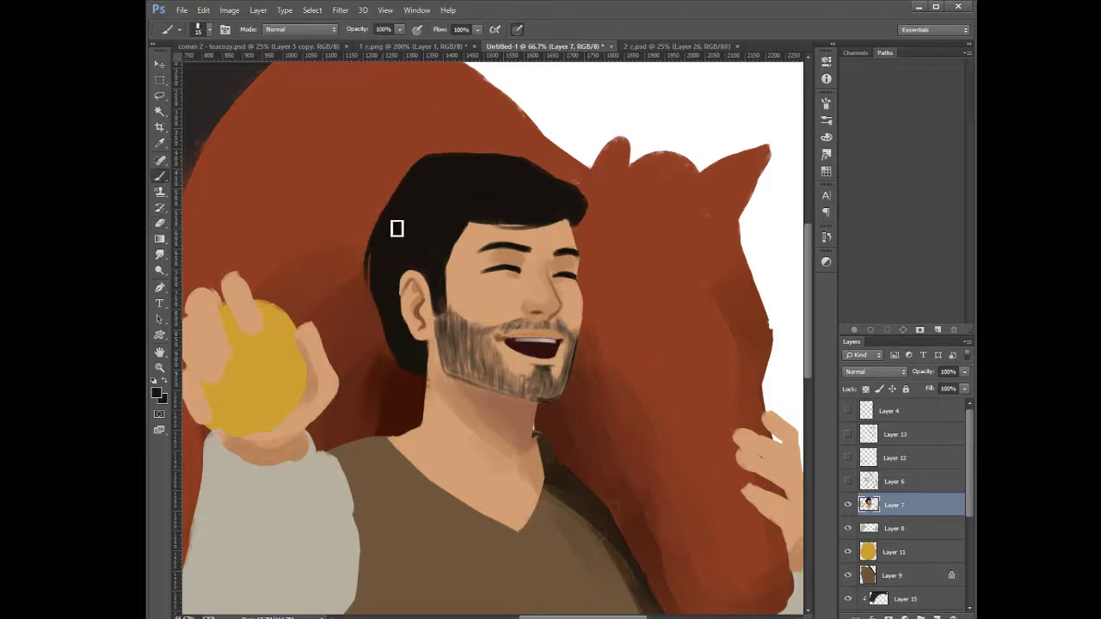
key(e)
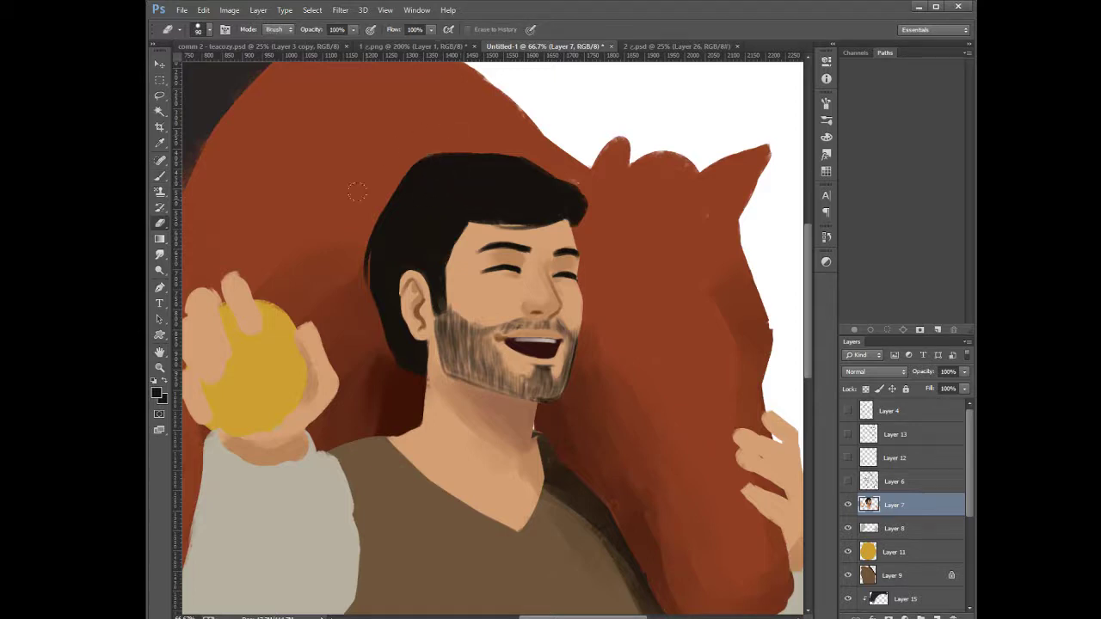
key(b)
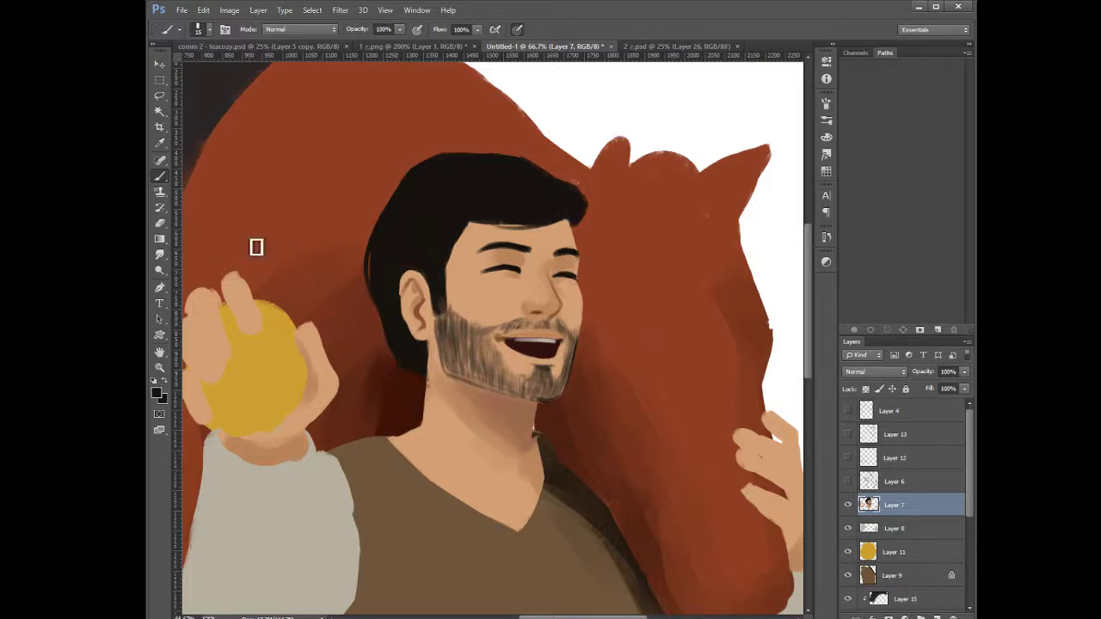
Blend the sideburn into the beard and reshape the hairline corner at the temple with sampled dark tones at brush size 15
alt+click(401, 249)
mouse_move(449, 332)
mouse_down()
mouse_move(443, 304)
mouse_move(446, 344)
mouse_move(445, 284)
mouse_move(449, 342)
mouse_move(449, 292)
mouse_move(457, 335)
mouse_move(445, 273)
mouse_move(447, 326)
mouse_up()
alt+click(448, 333)
alt+click(449, 257)
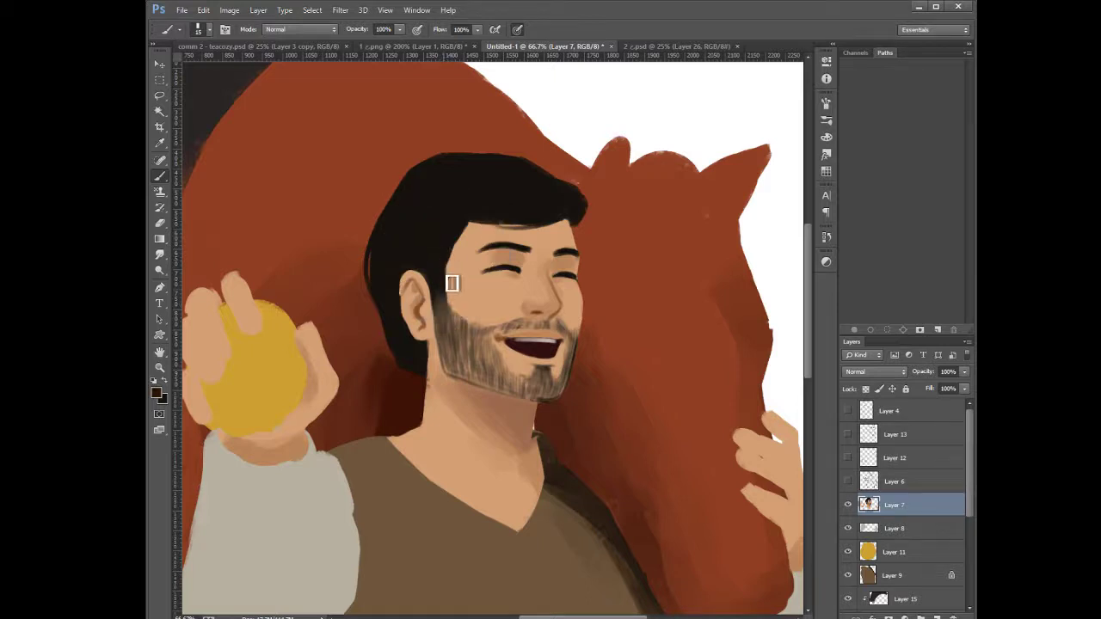
drag(451, 273, 450, 293)
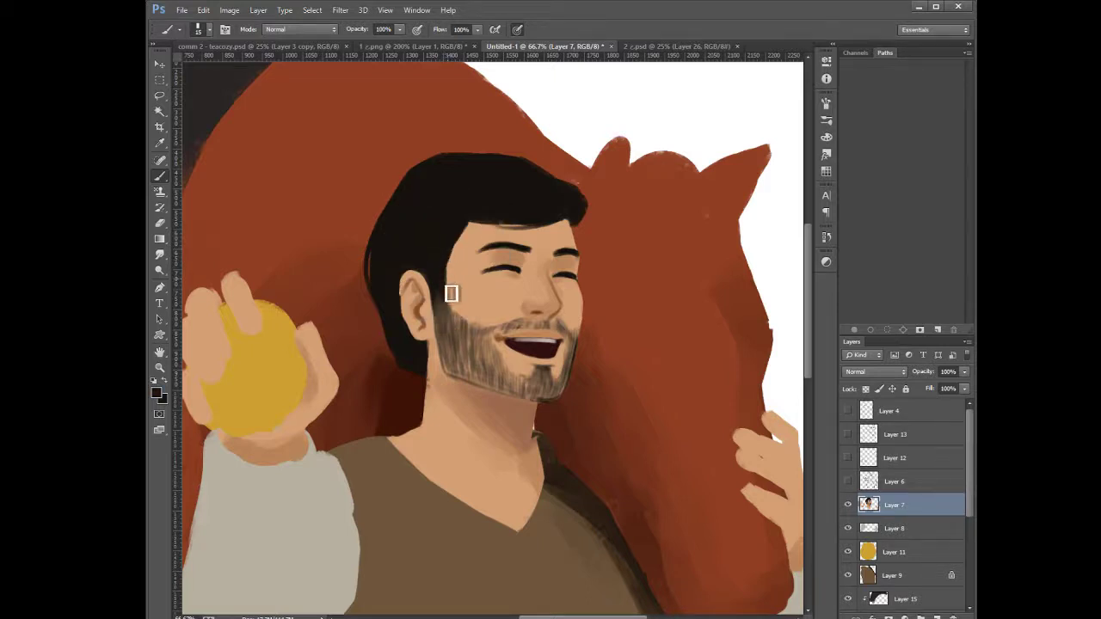
alt+click(477, 236)
alt+click(482, 214)
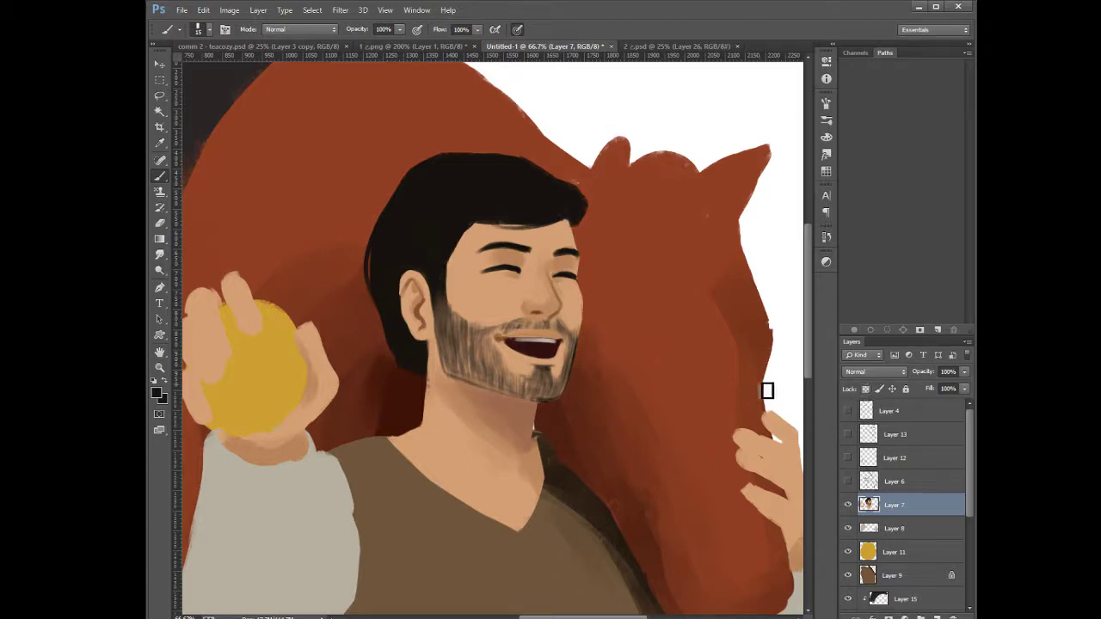
Smooth the neck's outline into the shoulder with sampled skin tone, and touch up the shirt's collar on Layer 9 in sampled brown
alt+click(437, 406)
alt+click(430, 353)
alt+click(443, 410)
drag(436, 408, 401, 444)
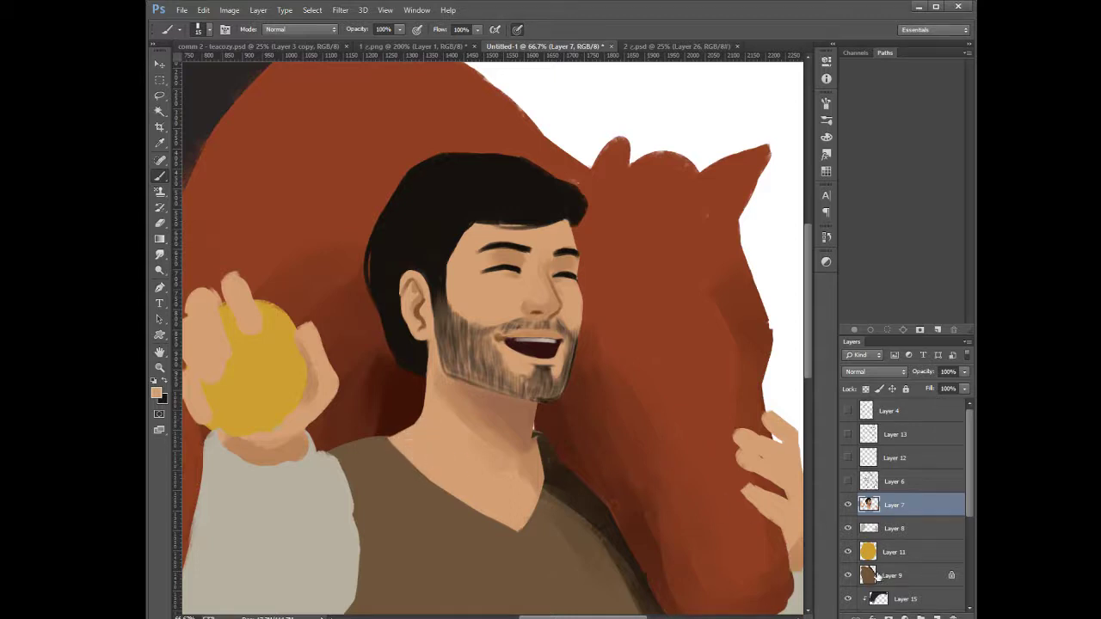
click(874, 577)
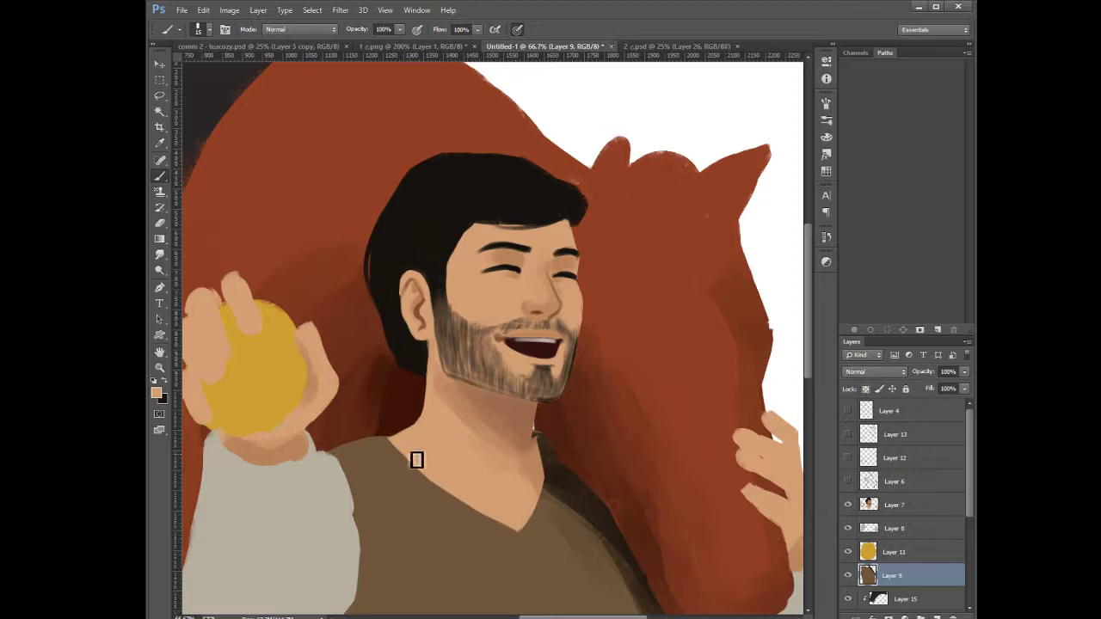
alt+click(387, 461)
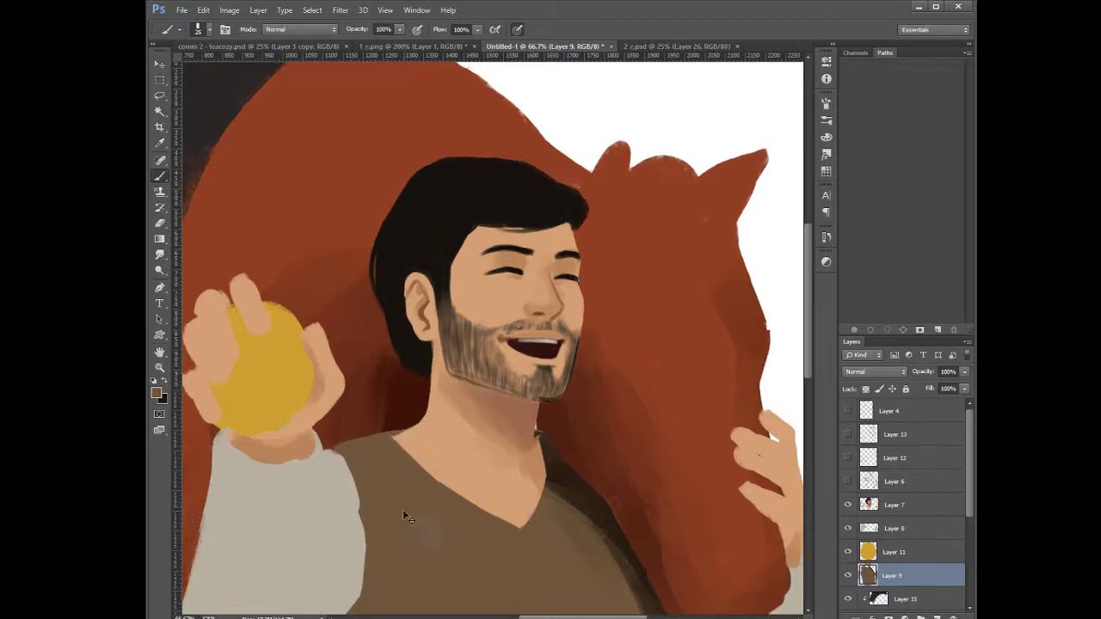
Crop the canvas to a wider format by trimming a strip off the picture's top and bottom
key(ctrl+minus)
key(ctrl+minus)
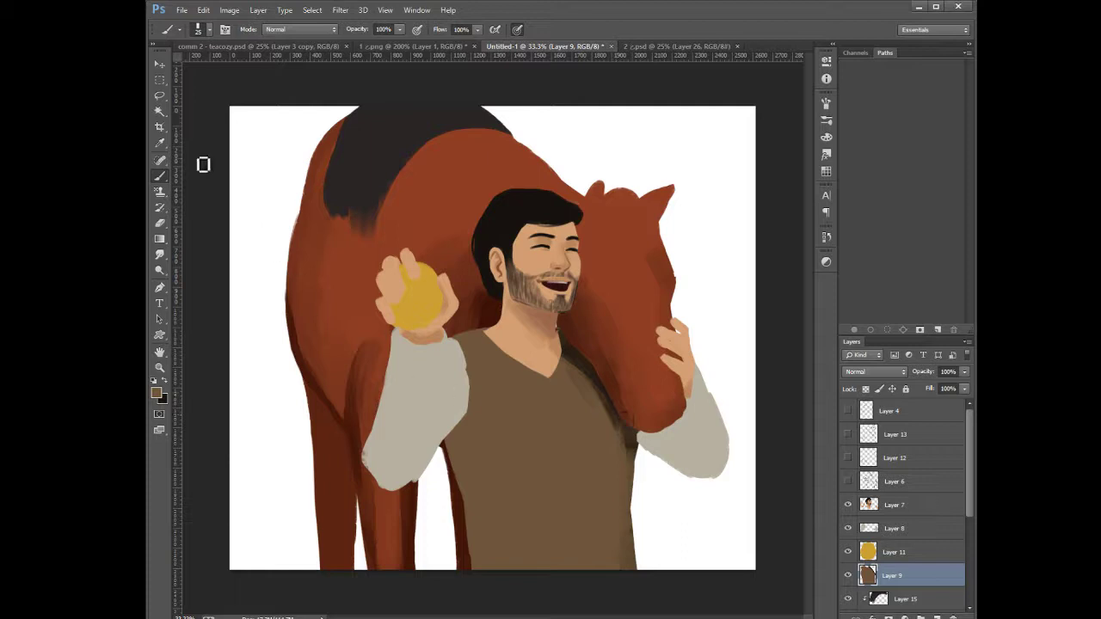
click(161, 129)
drag(495, 571, 495, 548)
drag(492, 127, 492, 140)
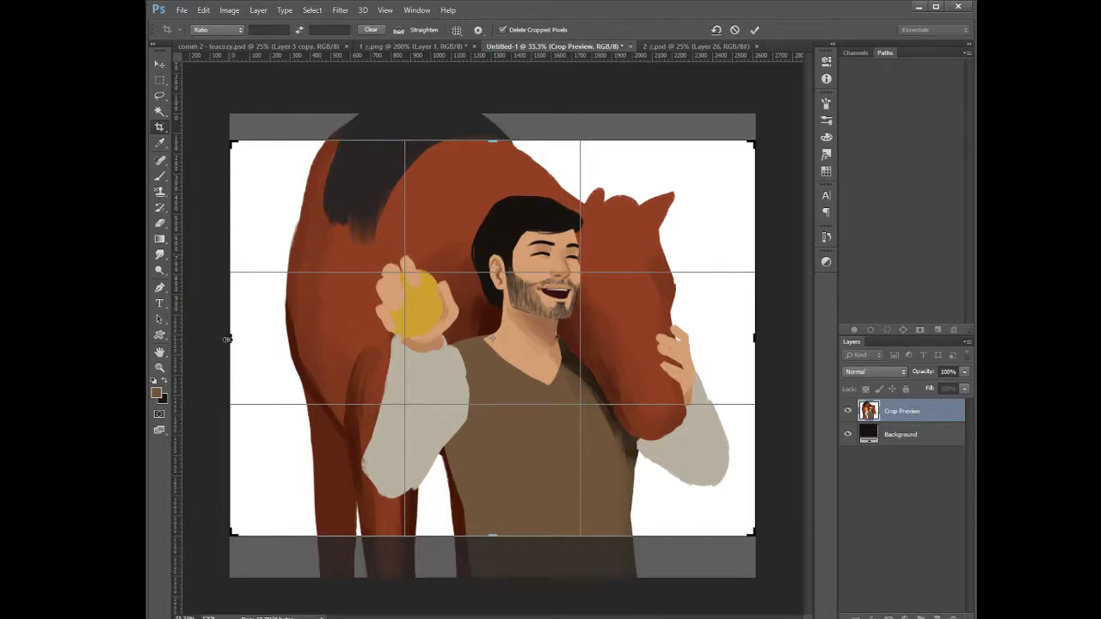
drag(227, 340, 227, 344)
key(Return)
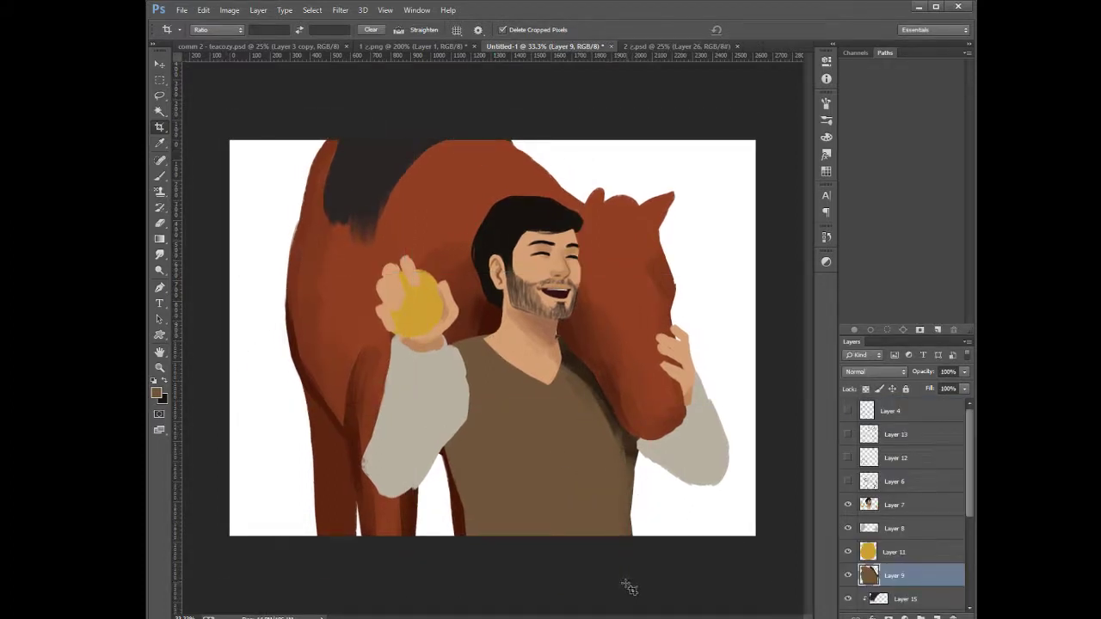
Undo the last crop and crop the canvas again, trimming only a thin strip off the picture's bottom
key(ctrl+z)
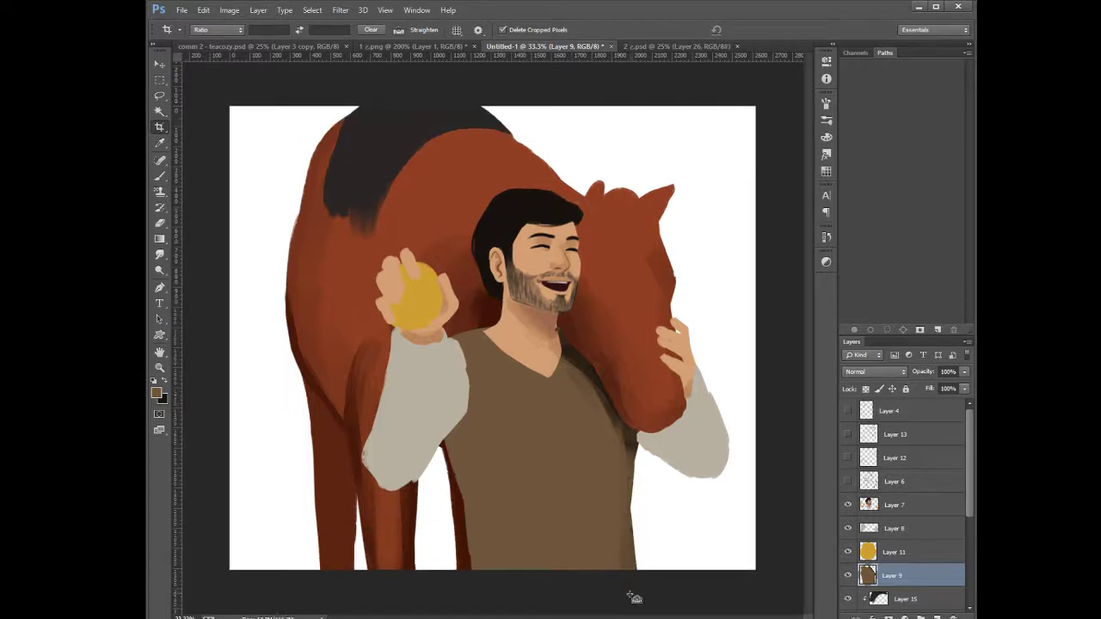
click(159, 129)
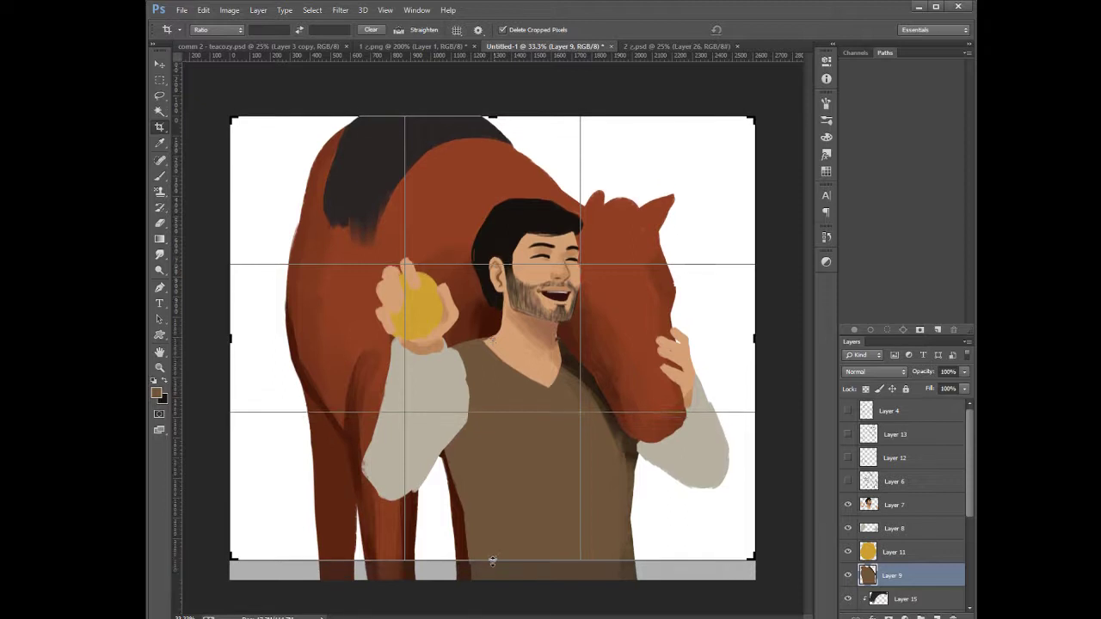
key(Return)
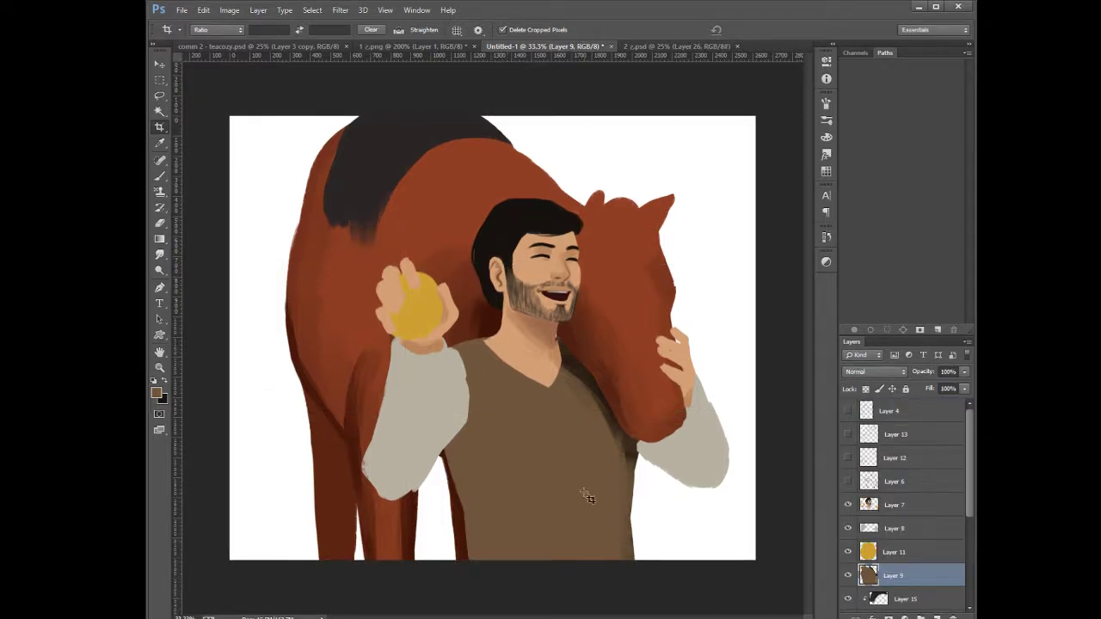
Lock the transparent pixels of Layer 9 and sample the dark shadow tone beside the collar for a larger brush
key(ctrl+plus)
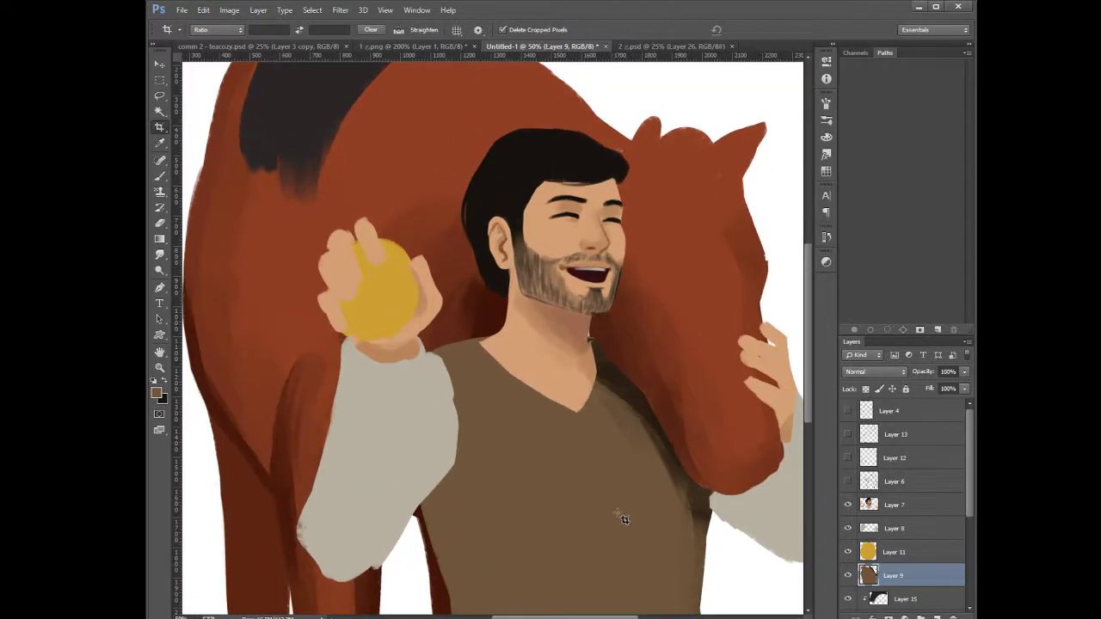
mouse_move(590, 387)
mouse_down()
mouse_move(580, 467)
mouse_move(578, 447)
mouse_up()
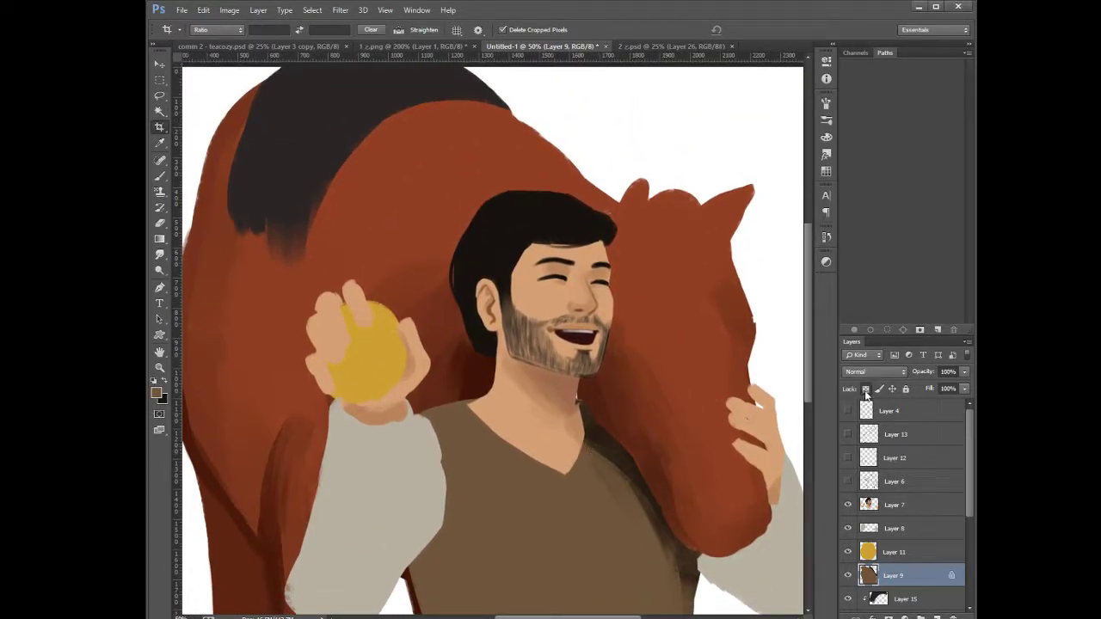
key(b)
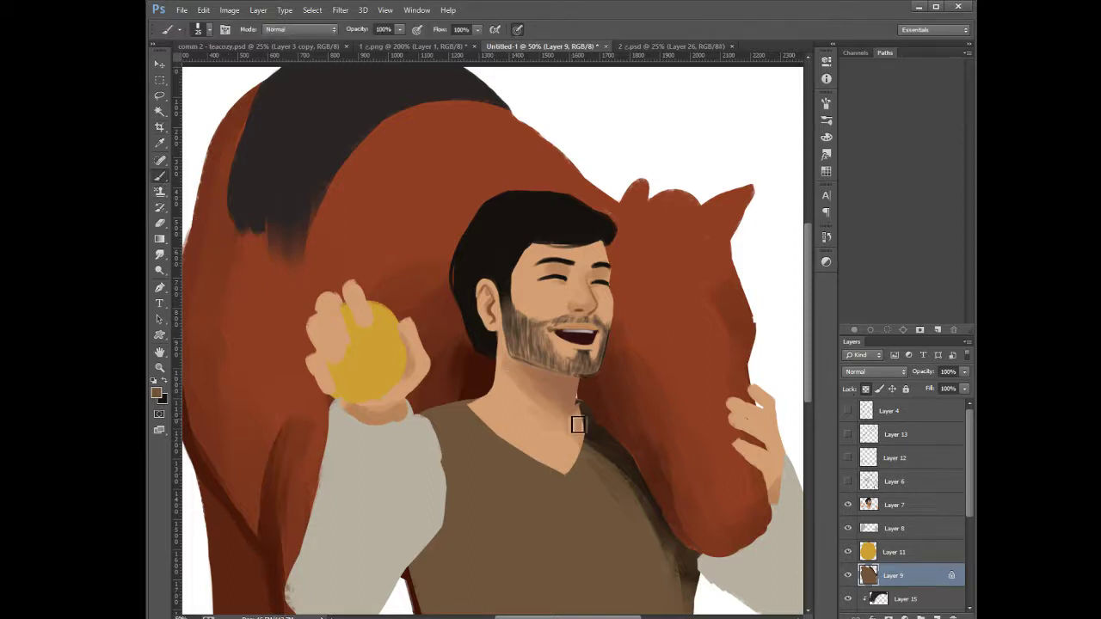
alt+click(589, 439)
key(bracketright)
key(bracketright)
Erase the stray paint along the front edge of the man's neck on Layer 7
click(899, 512)
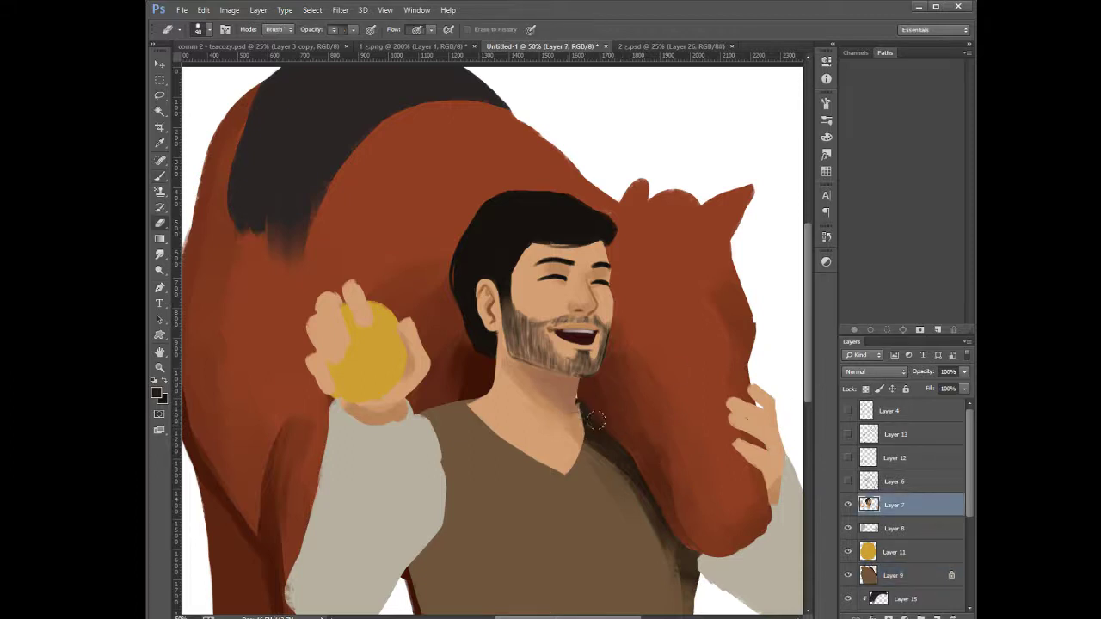
key(e)
drag(585, 388, 580, 405)
Paint fine black strokes along the crown and forehead hairline on Layer 7, and add a small curl at the fringe's tip
click(160, 178)
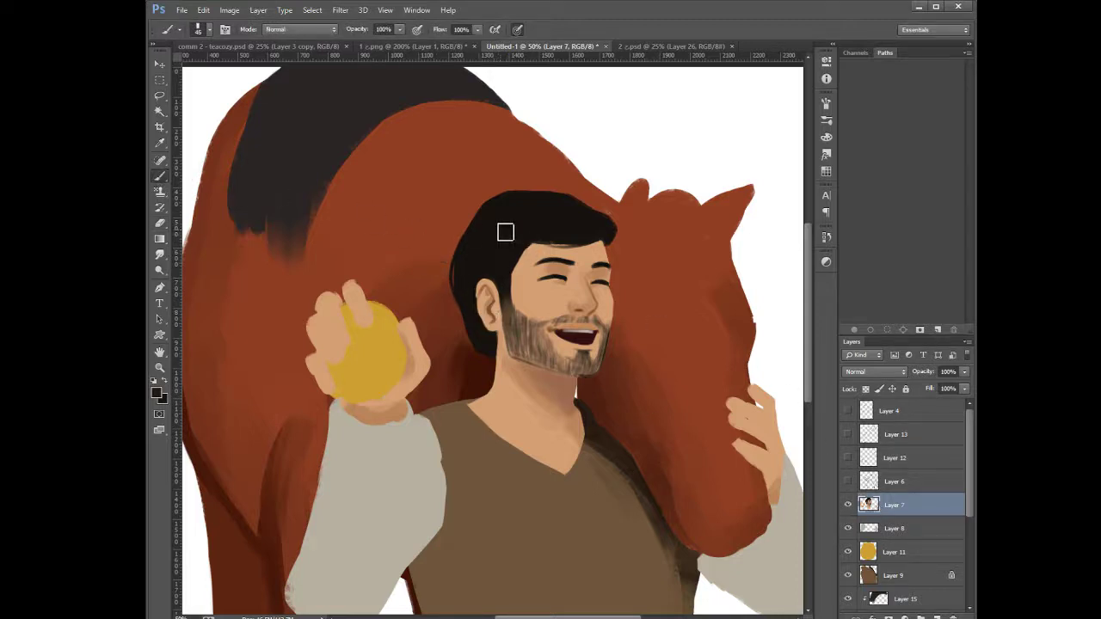
key(bracketleft)
key(bracketleft)
key(bracketleft)
mouse_move(483, 221)
mouse_down()
mouse_move(470, 241)
mouse_move(494, 214)
mouse_move(465, 253)
mouse_move(511, 204)
mouse_move(492, 210)
mouse_up()
key(bracketleft)
key(bracketleft)
drag(543, 249, 584, 248)
drag(618, 236, 623, 234)
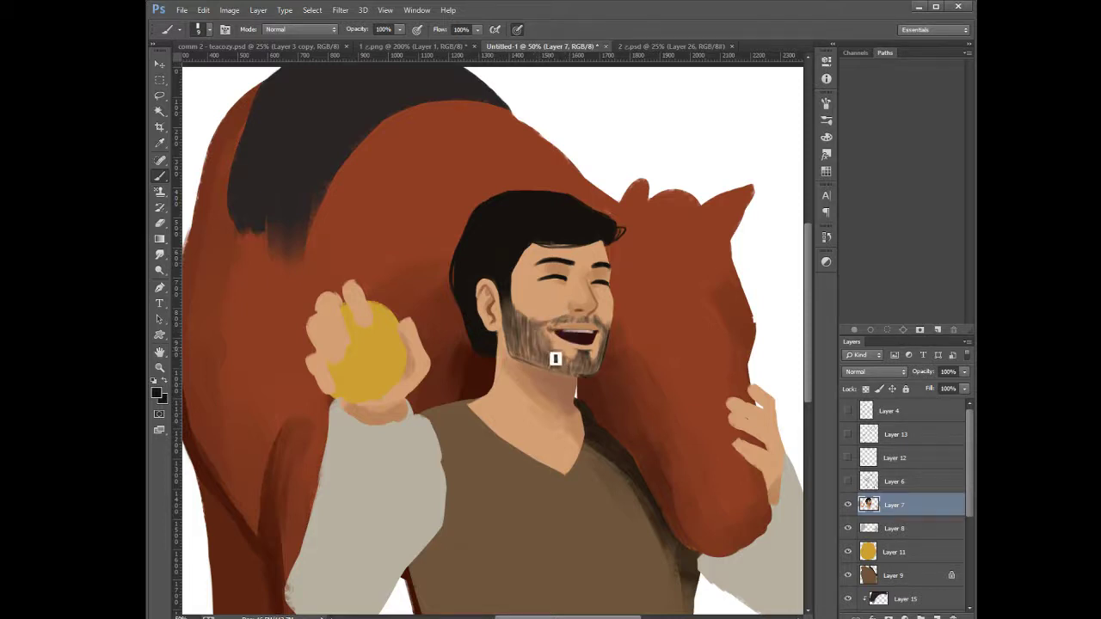
Trim the contour of the far cheek and bearded jaw on Layer 7 with the Eraser at size 20
key(ctrl+plus)
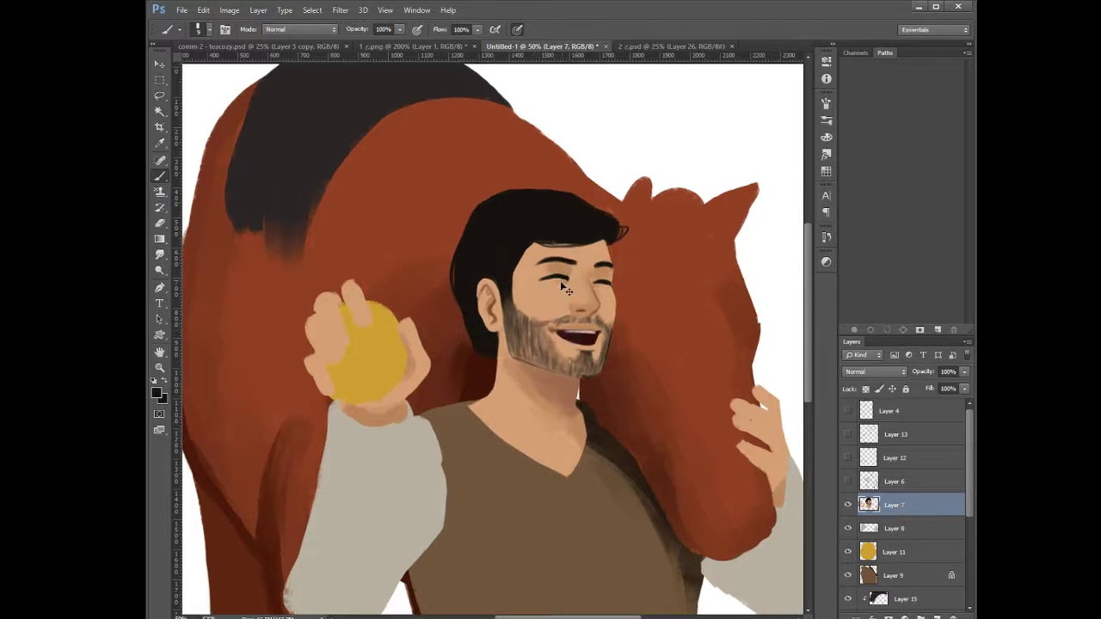
key(ctrl+plus)
key(ctrl+plus)
drag(630, 275, 580, 326)
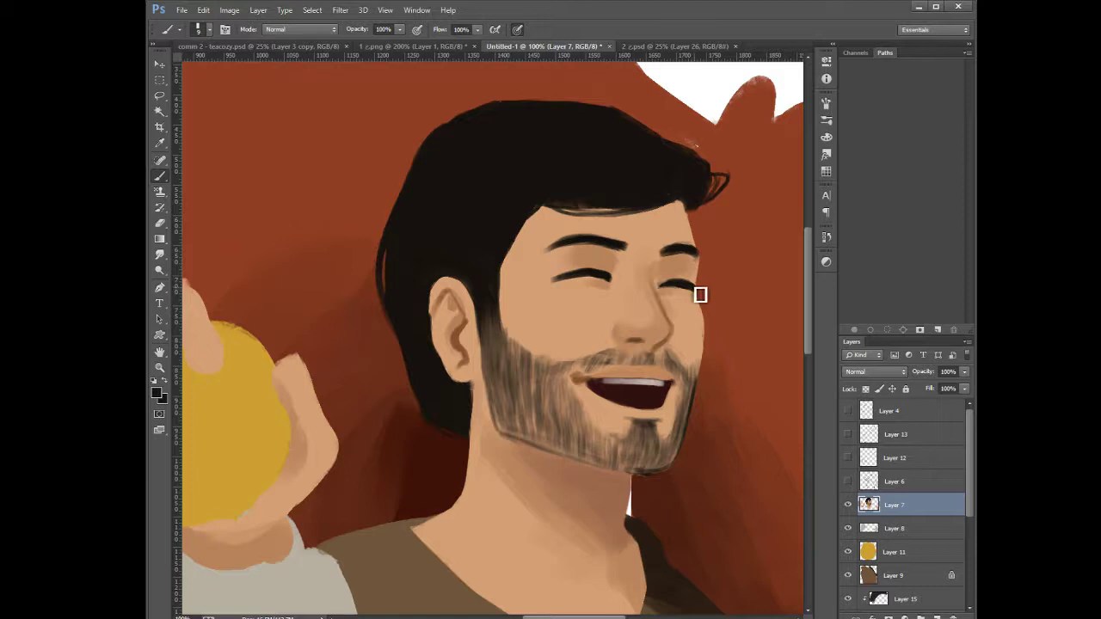
key(e)
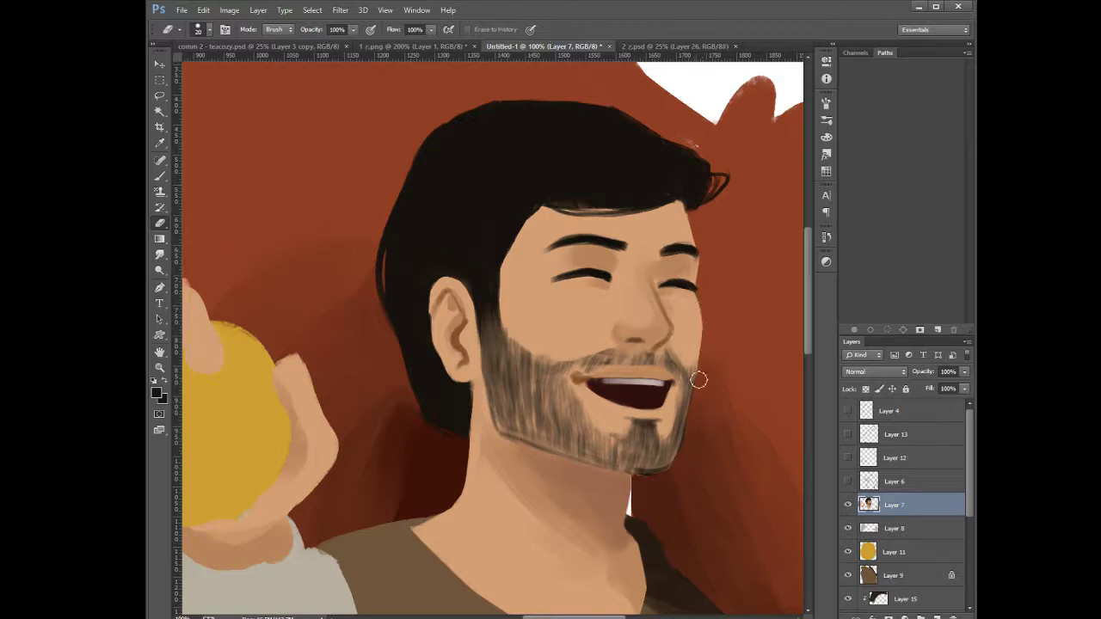
drag(706, 315, 687, 442)
drag(544, 411, 516, 465)
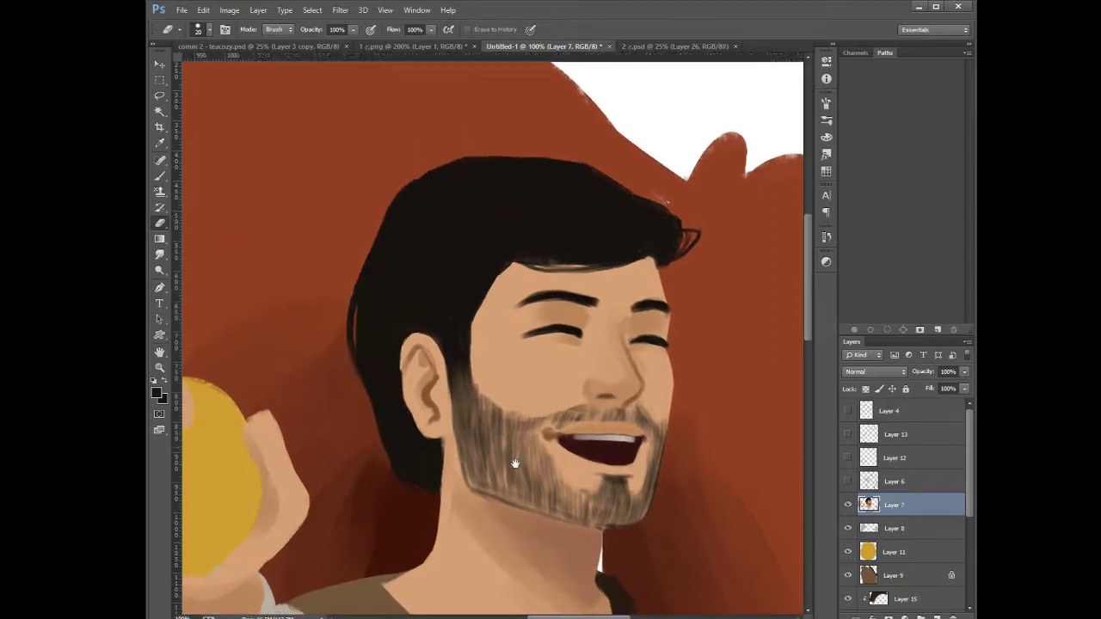
Examine the whole composition, toggling the visibility of Layer 11, Layer 8 and the sketch on Layer 6
key(ctrl+minus)
key(ctrl+minus)
key(ctrl+minus)
key(ctrl+minus)
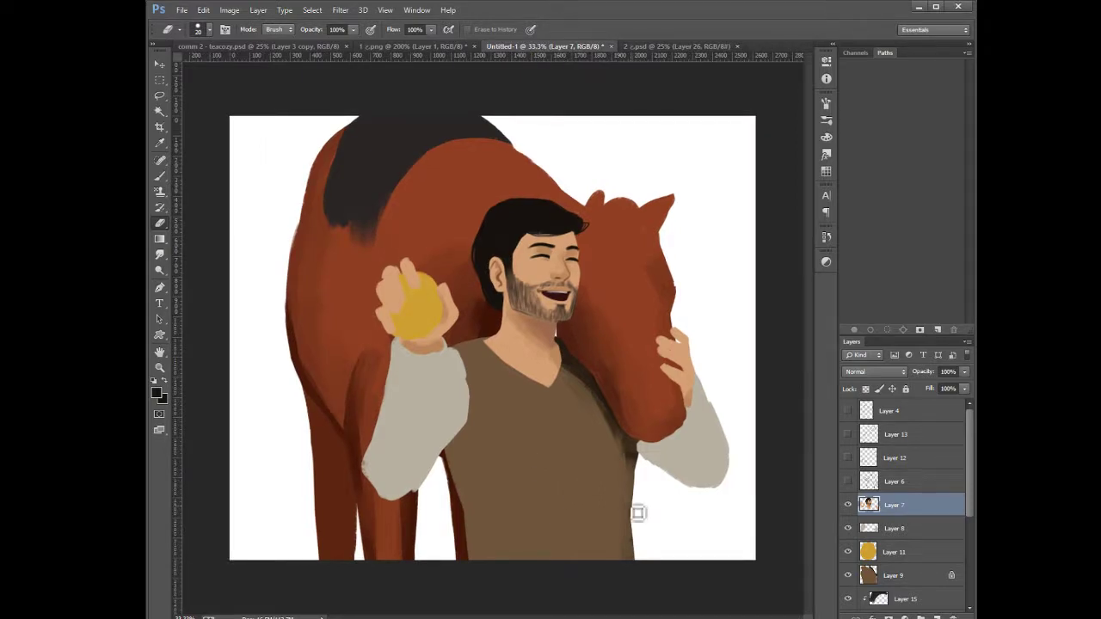
click(848, 552)
click(848, 553)
click(848, 529)
click(848, 529)
click(848, 482)
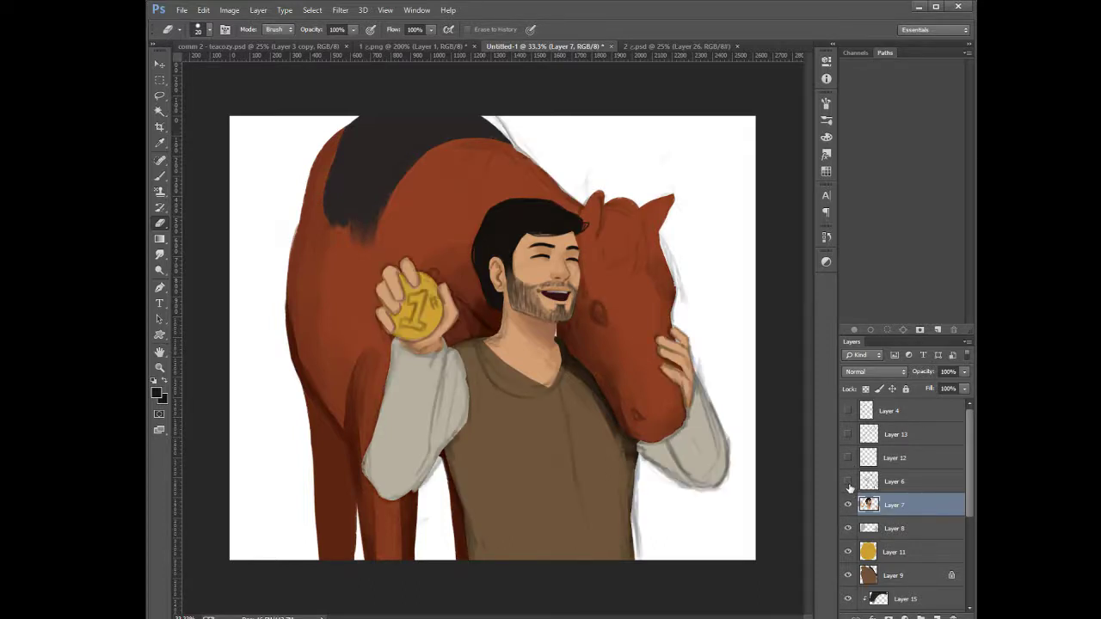
click(848, 482)
click(848, 484)
click(848, 483)
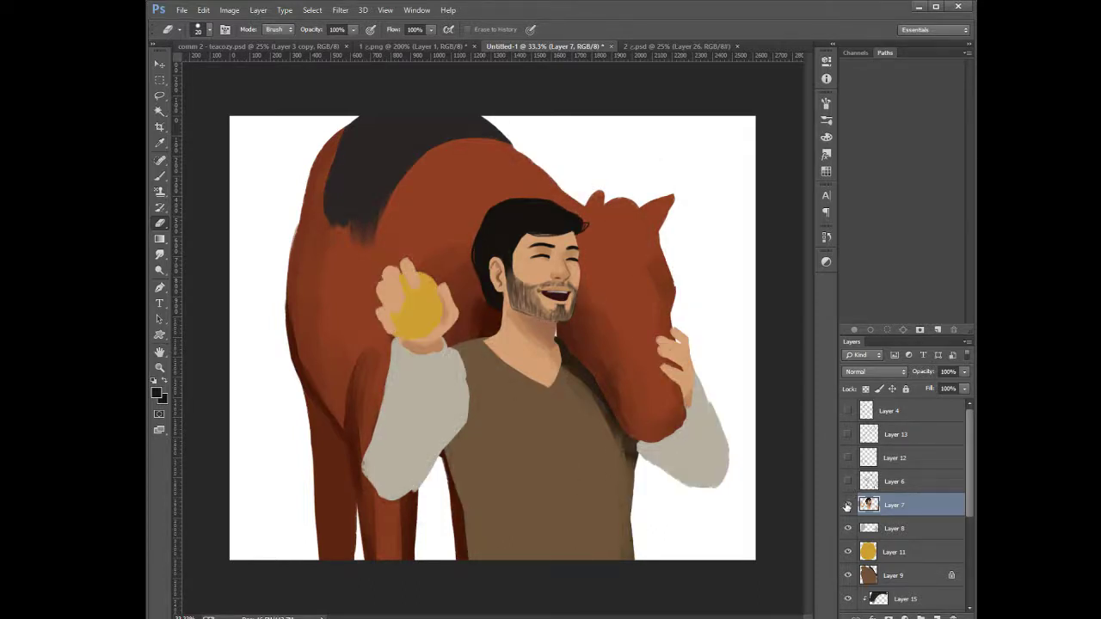
Smooth the coin's rim on Layer 11 with its sampled yellow at brush size 30, checking the layer's visibility
click(868, 553)
key(ctrl+plus)
key(ctrl+plus)
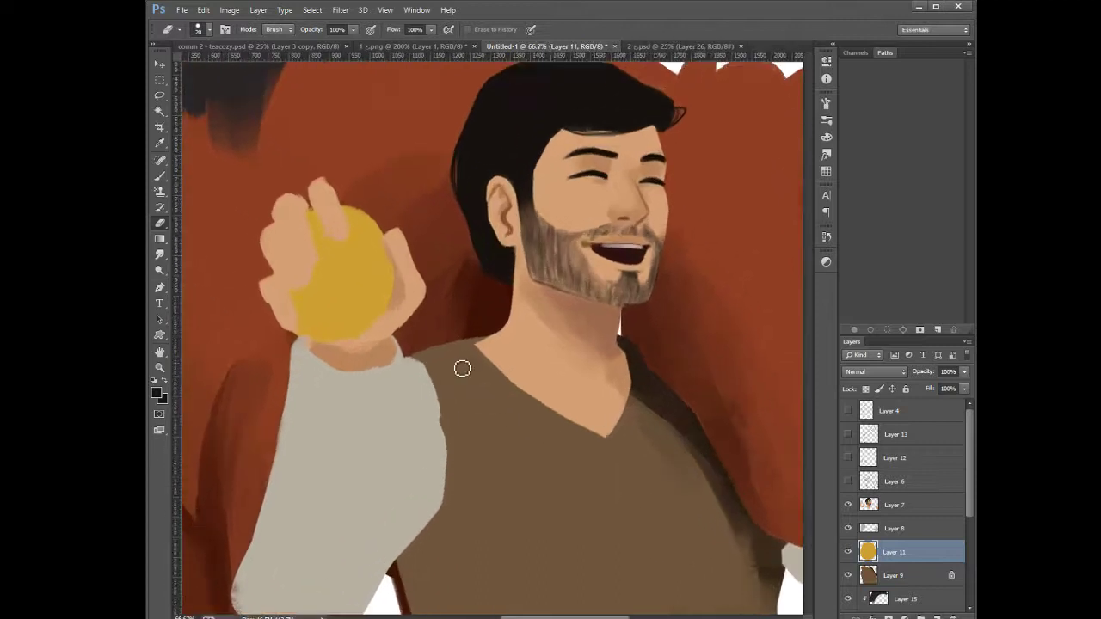
drag(463, 392, 543, 389)
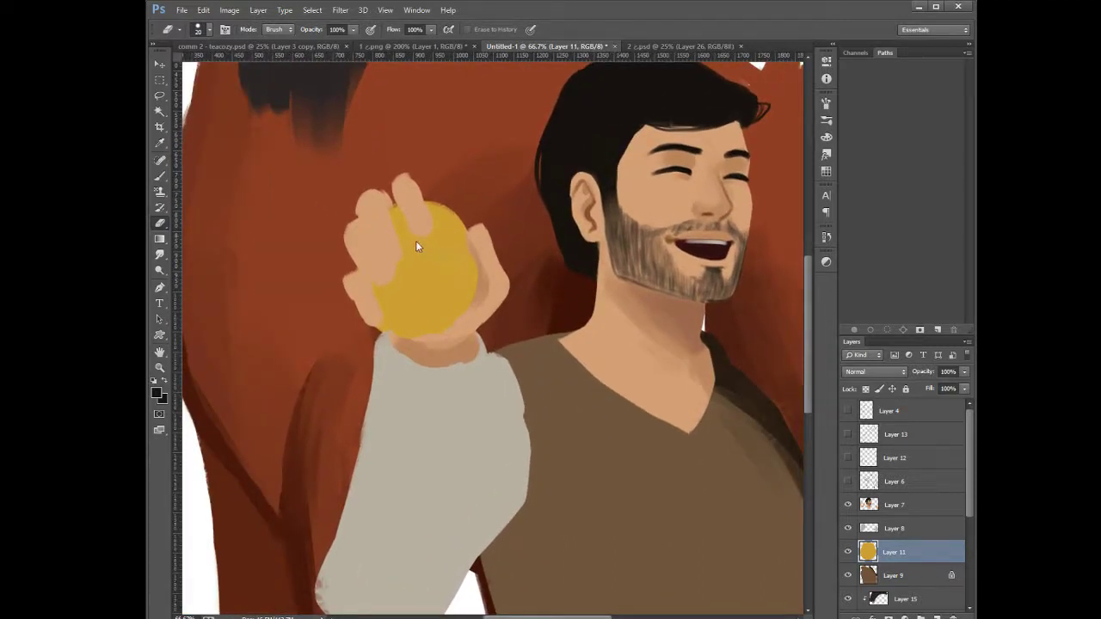
click(159, 176)
alt+click(444, 267)
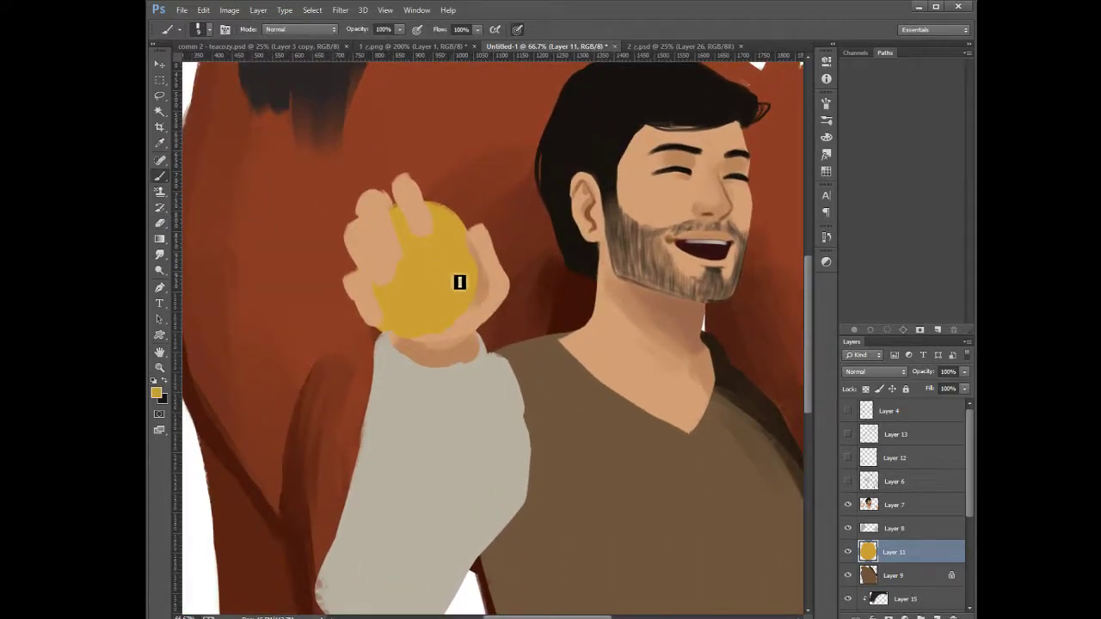
key(bracketright)
click(847, 552)
click(848, 552)
drag(965, 472, 959, 505)
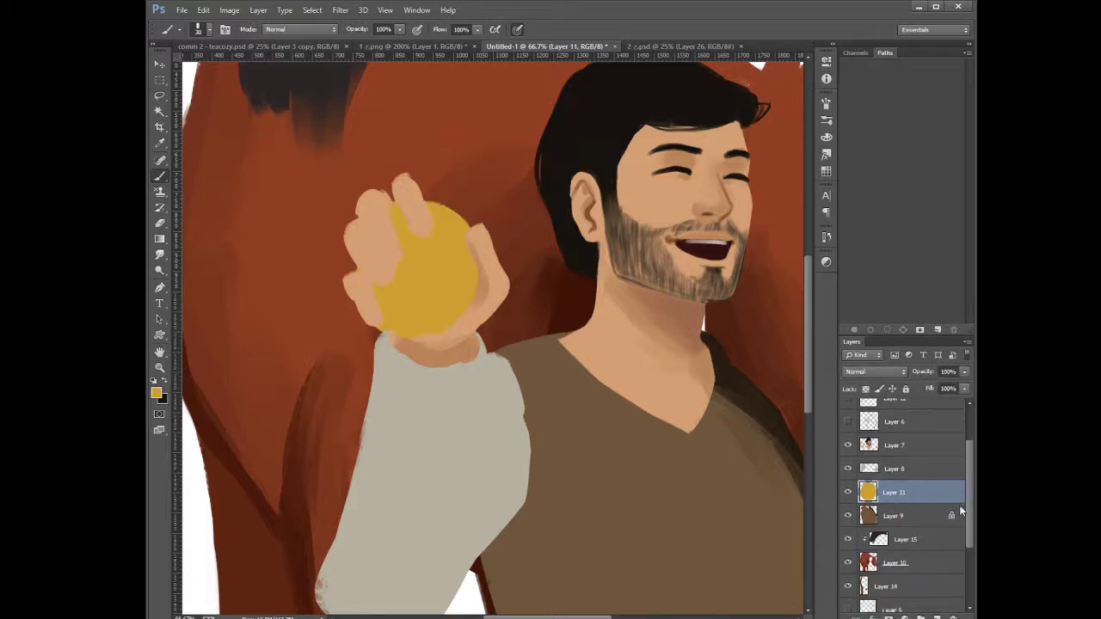
click(899, 517)
click(887, 471)
click(887, 495)
click(882, 470)
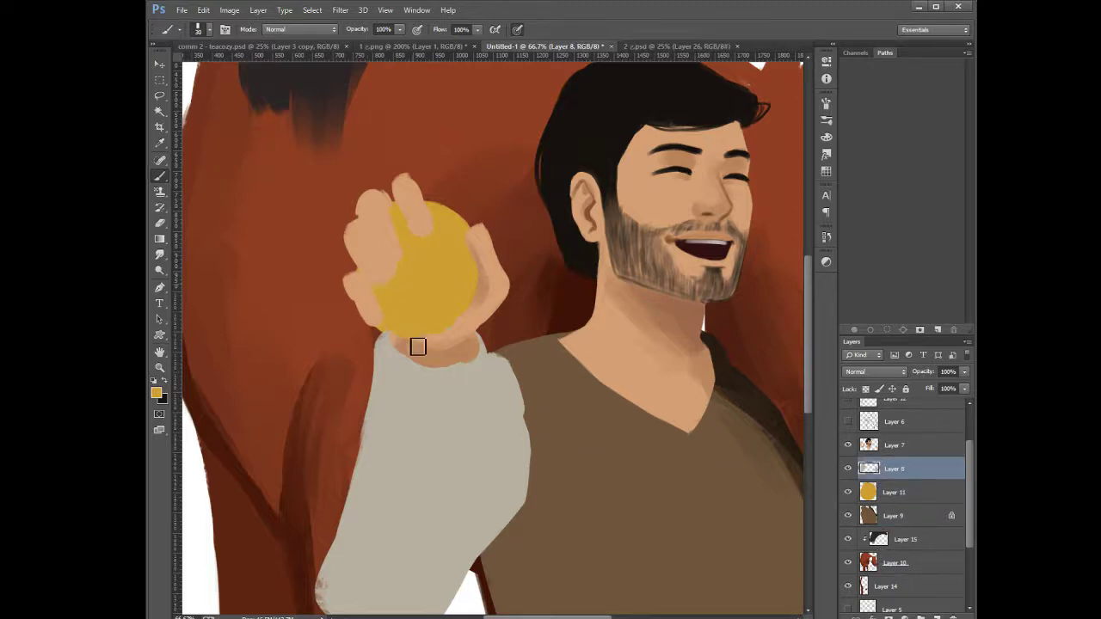
key(e)
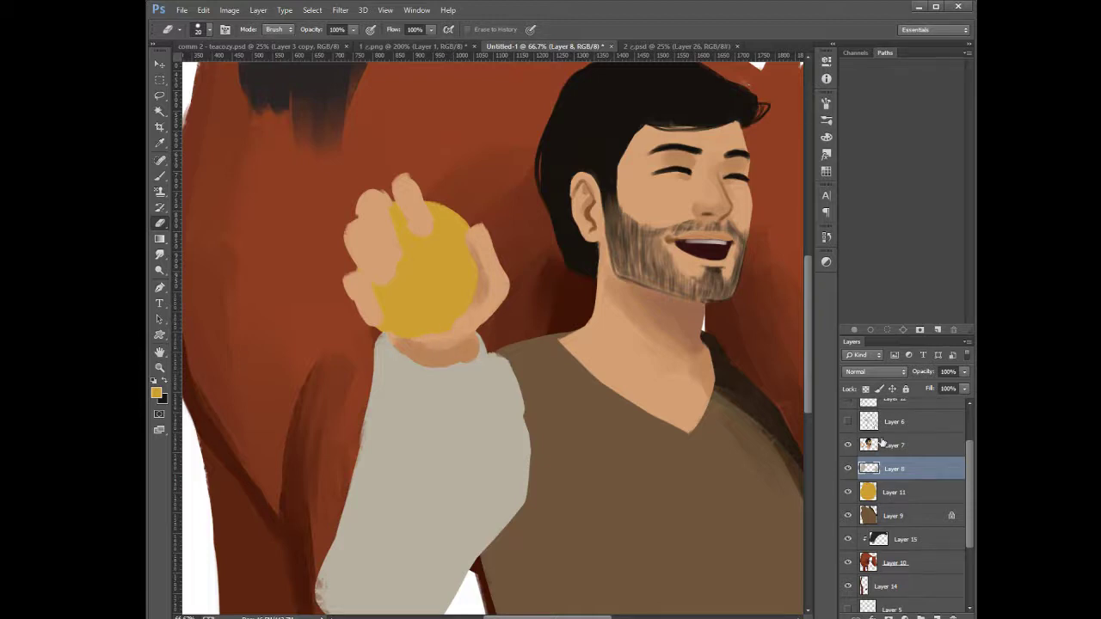
key(alt+bracketright)
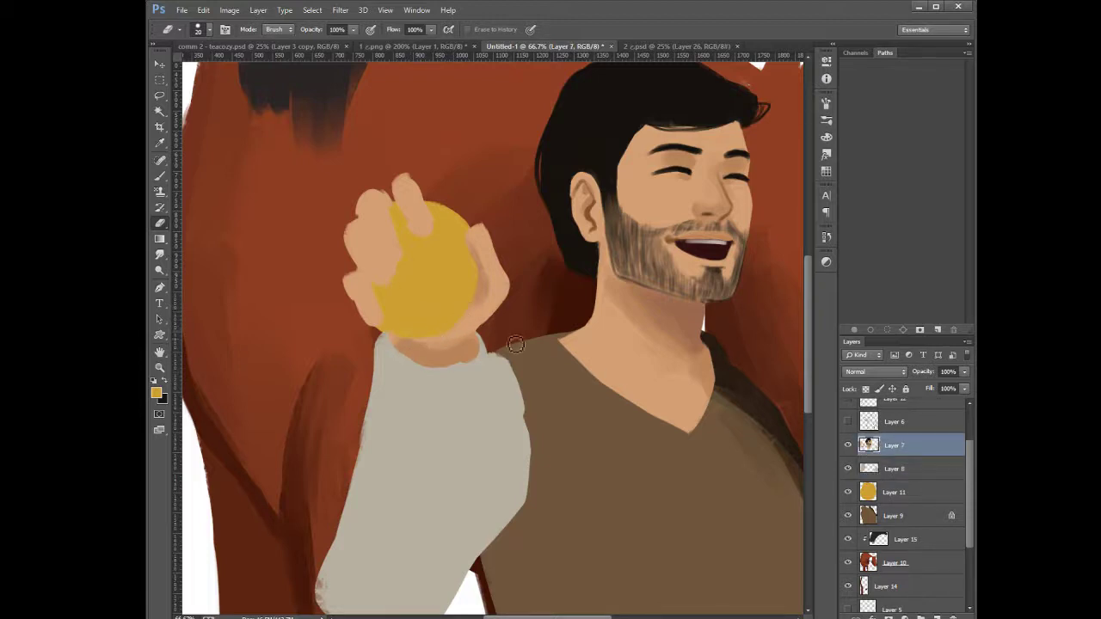
click(894, 494)
key(b)
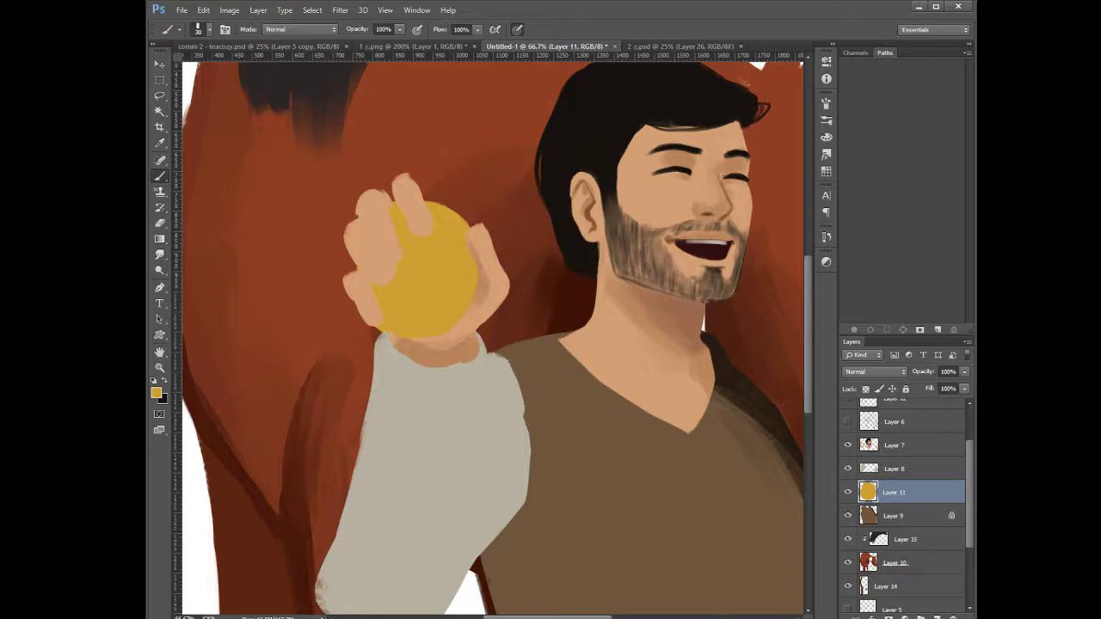
Sample the hair's black on Layer 7 and reduce the brush to a fine tip
drag(638, 424, 524, 455)
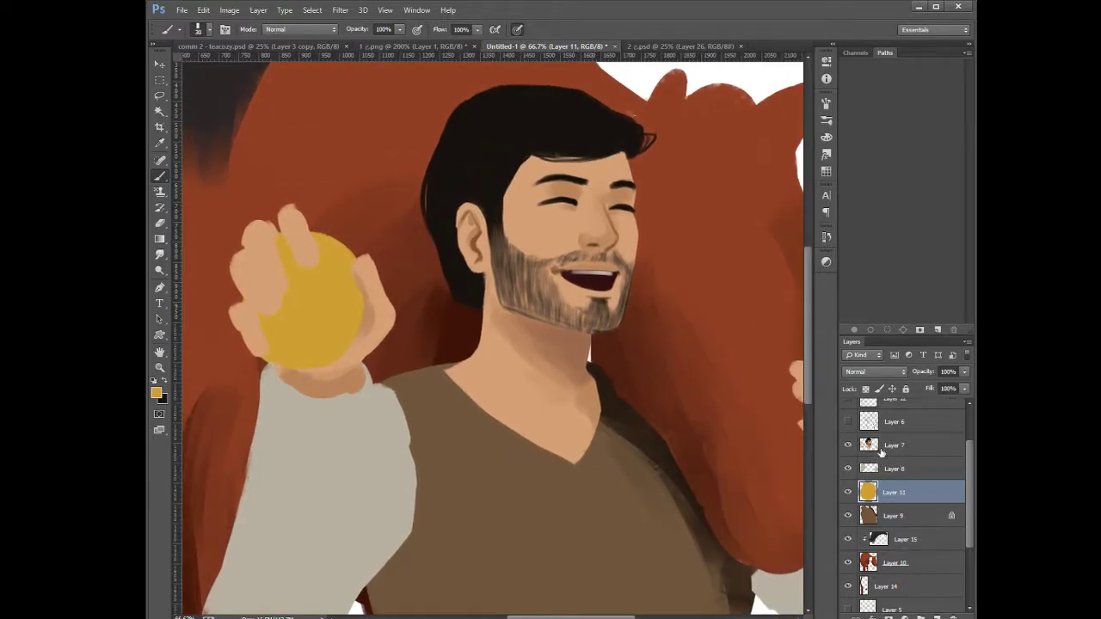
click(881, 453)
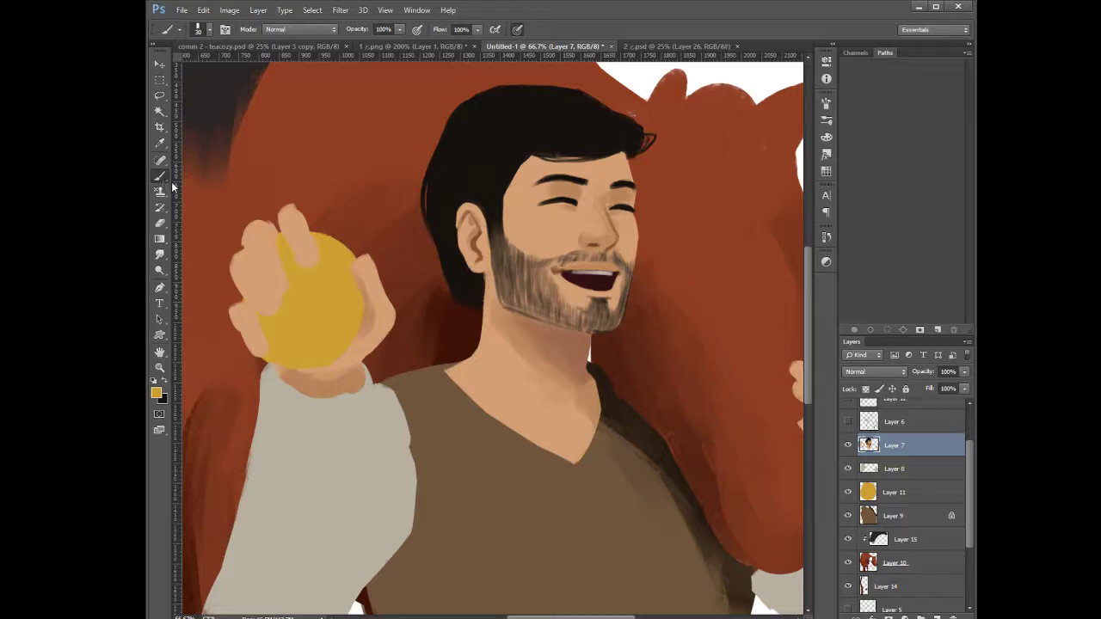
alt+click(484, 168)
key(bracketleft)
key(bracketleft)
key(bracketleft)
key(bracketleft)
Refine the coin's edge on Layer 11 with sampled yellow at brush size 20, and erase the excess near the wrist
click(873, 496)
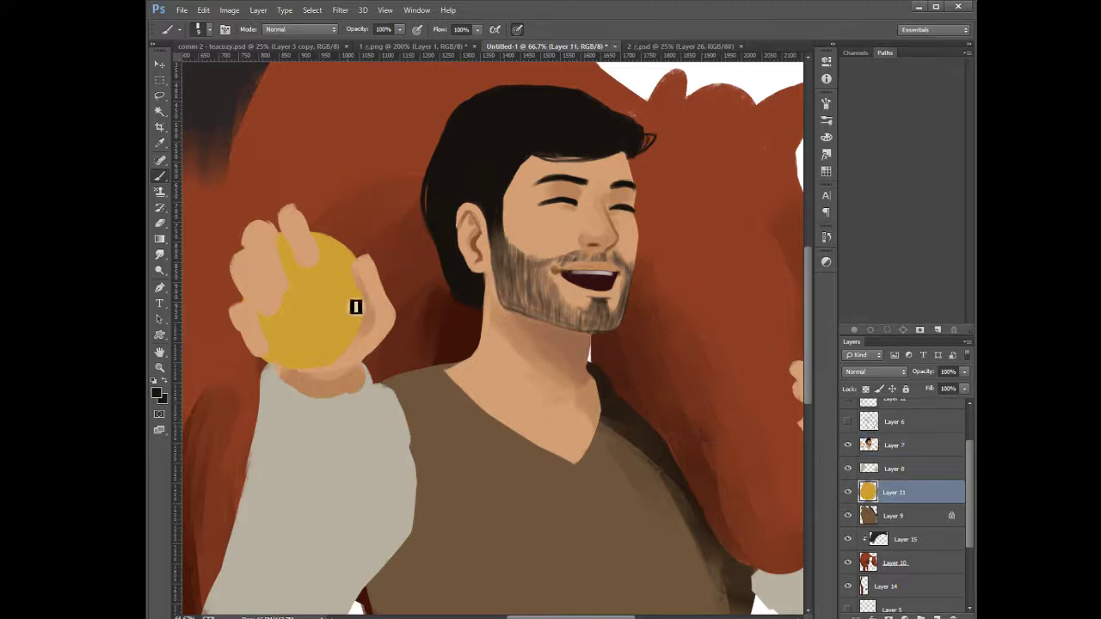
alt+click(330, 280)
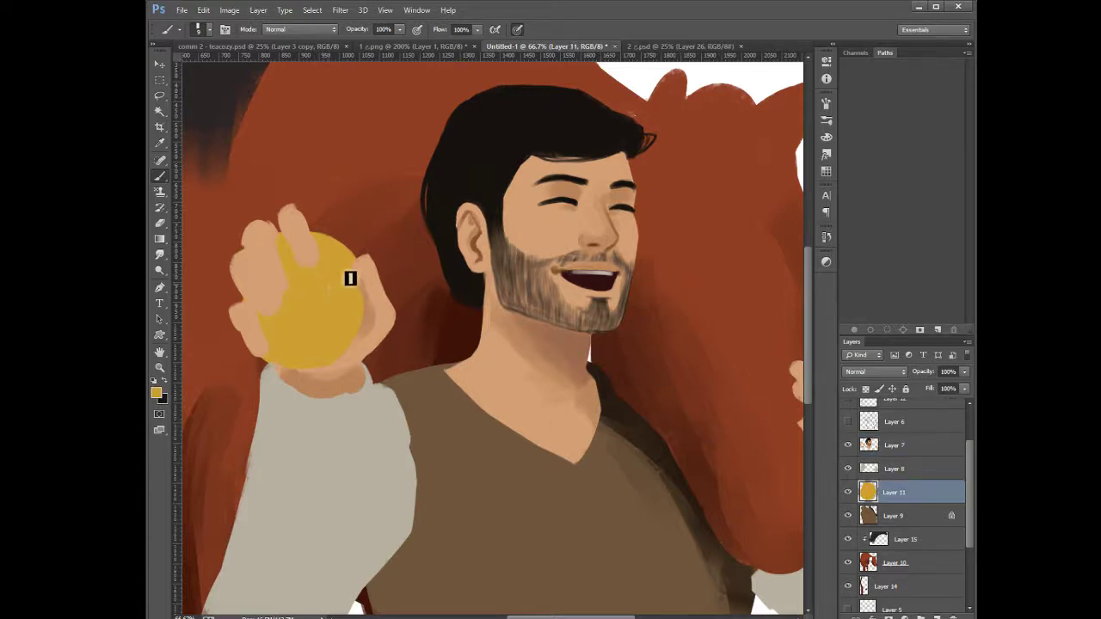
key(bracketright)
key(bracketright)
key(e)
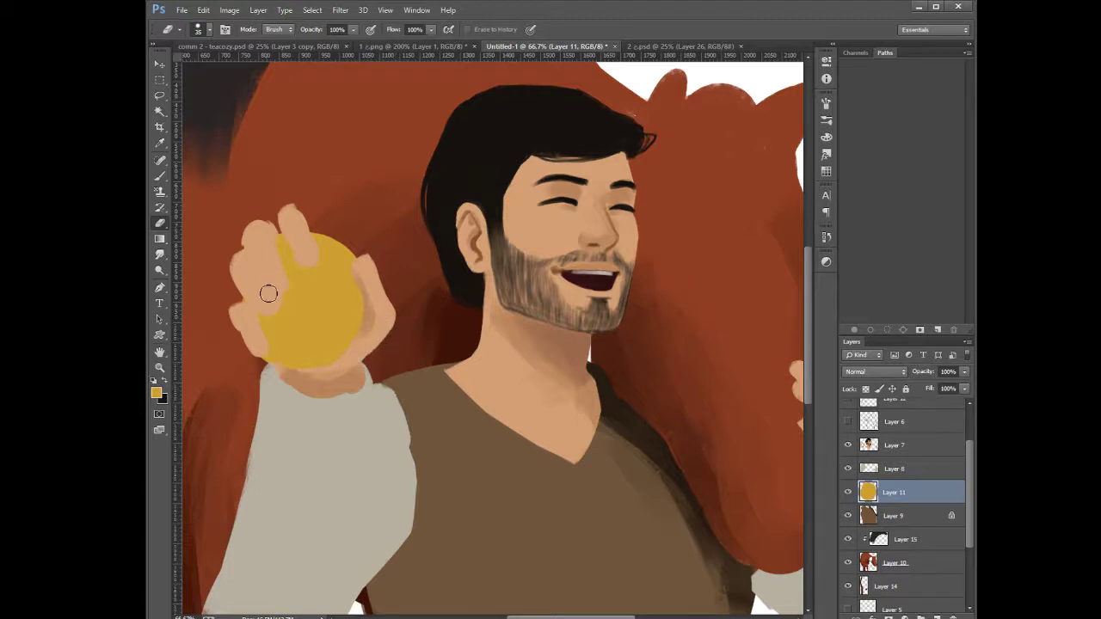
key(b)
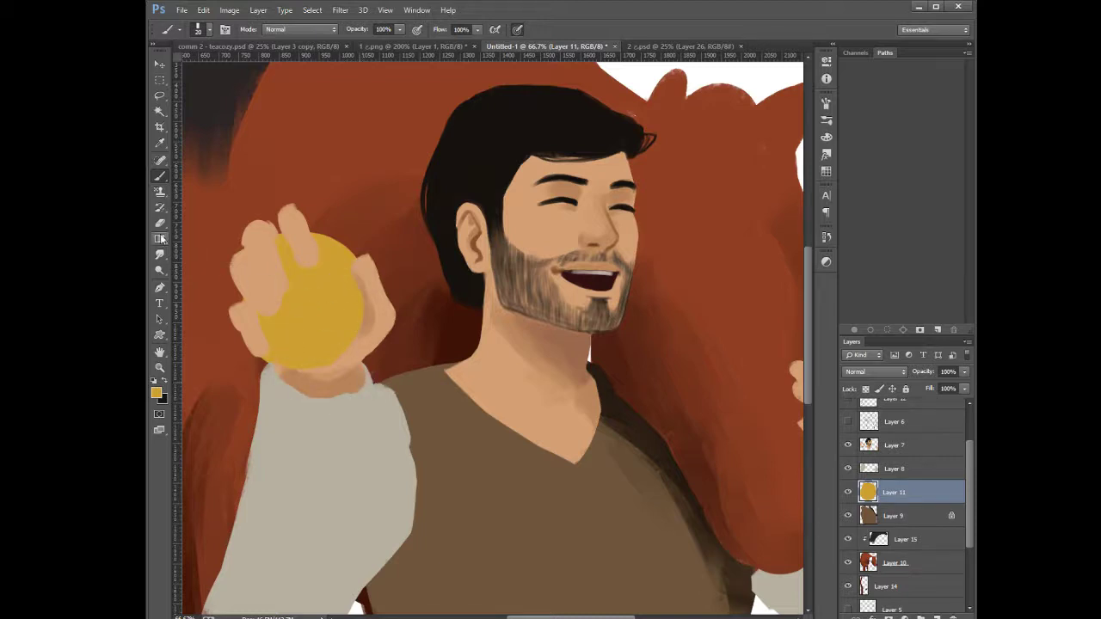
key(e)
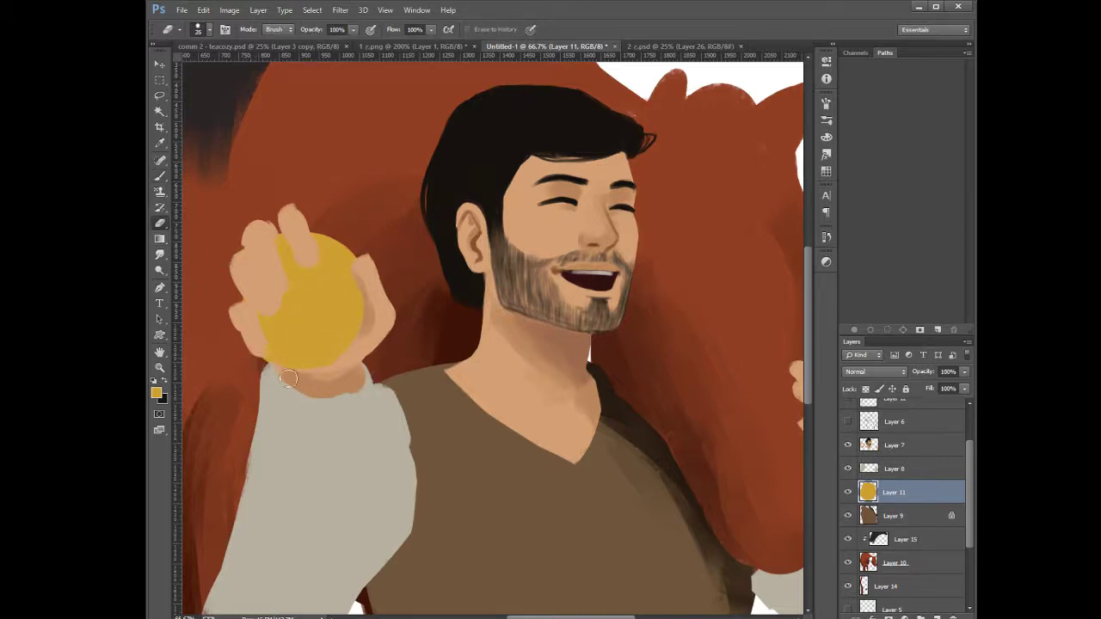
drag(274, 370, 282, 374)
click(159, 176)
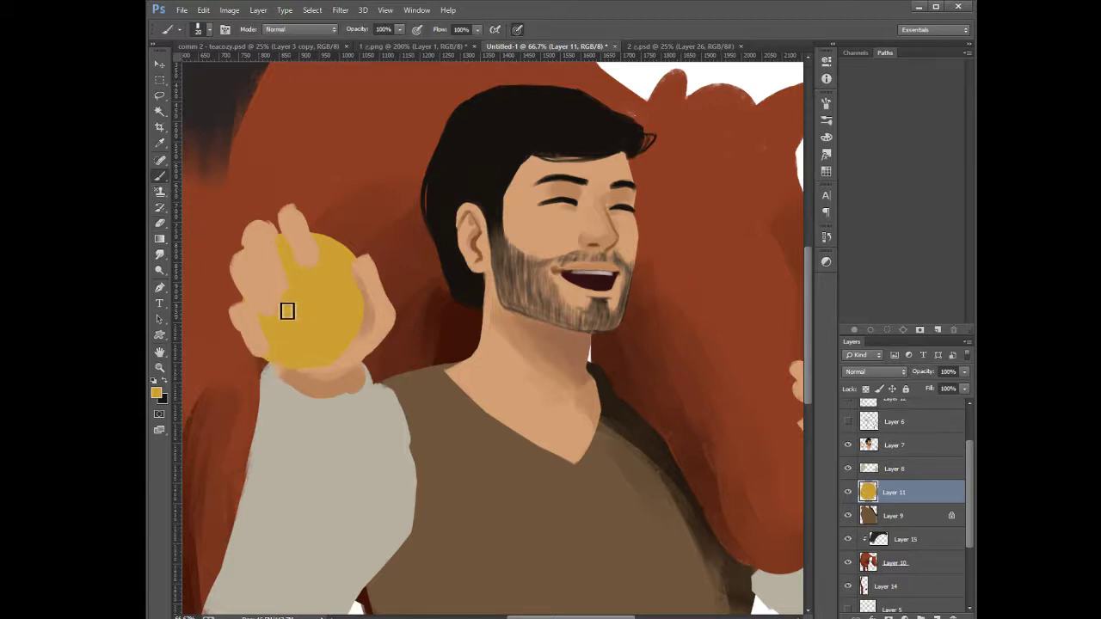
Round out the outlines of the fingers holding the coin on Layer 7 with sampled skin tone at brush size 20
click(891, 448)
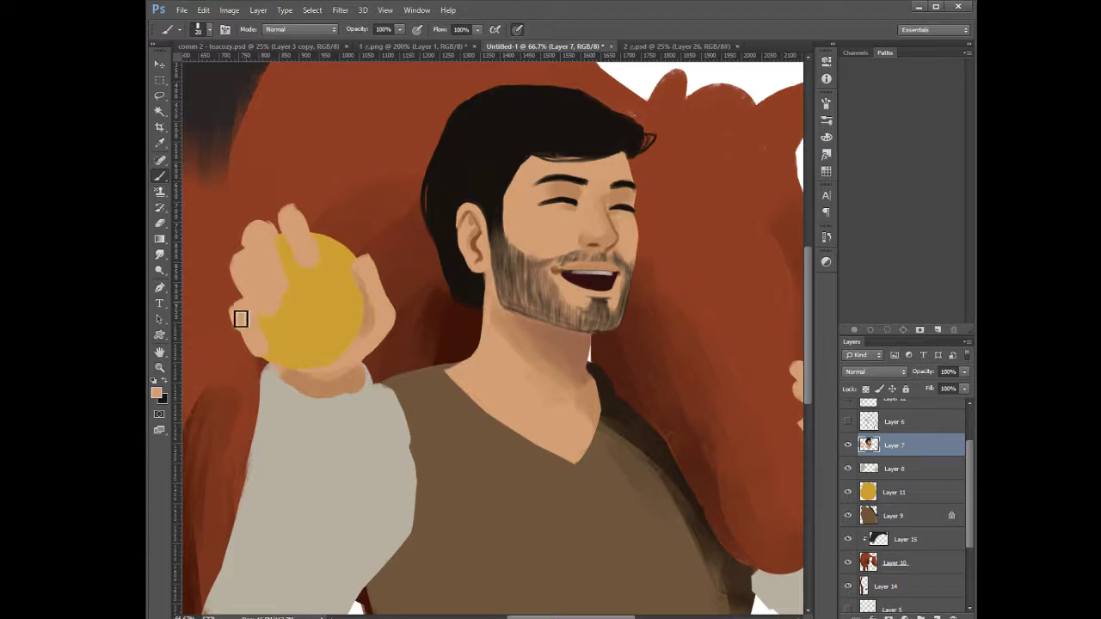
drag(242, 317, 261, 356)
mouse_move(254, 277)
mouse_down()
mouse_move(241, 273)
mouse_move(252, 244)
mouse_move(305, 216)
mouse_move(287, 223)
mouse_up()
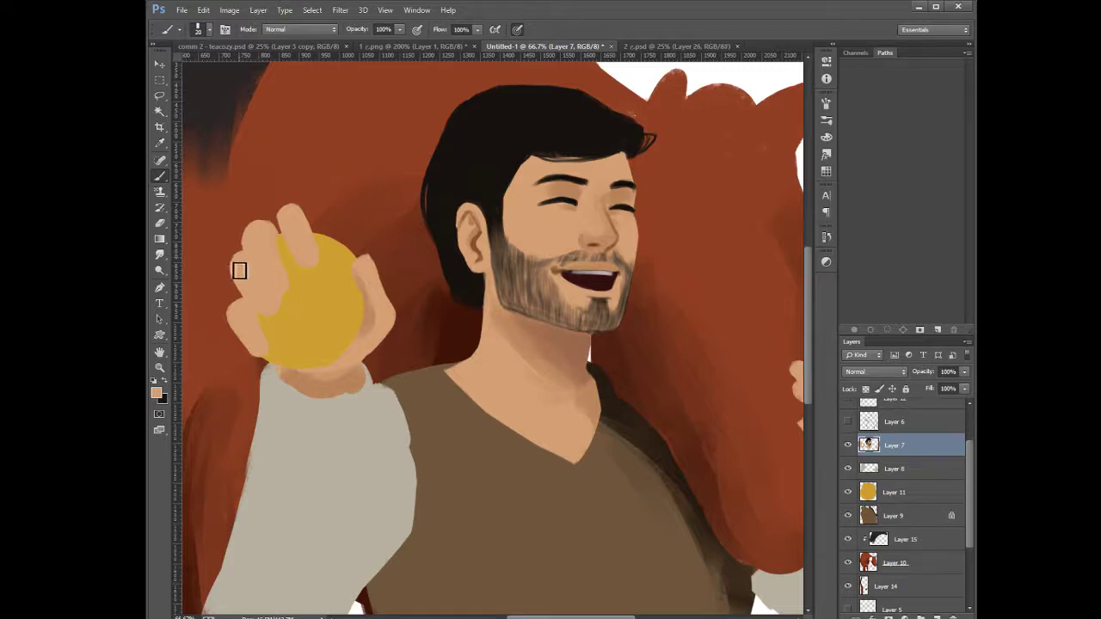
drag(238, 271, 237, 290)
scroll(277, 249, down, 1)
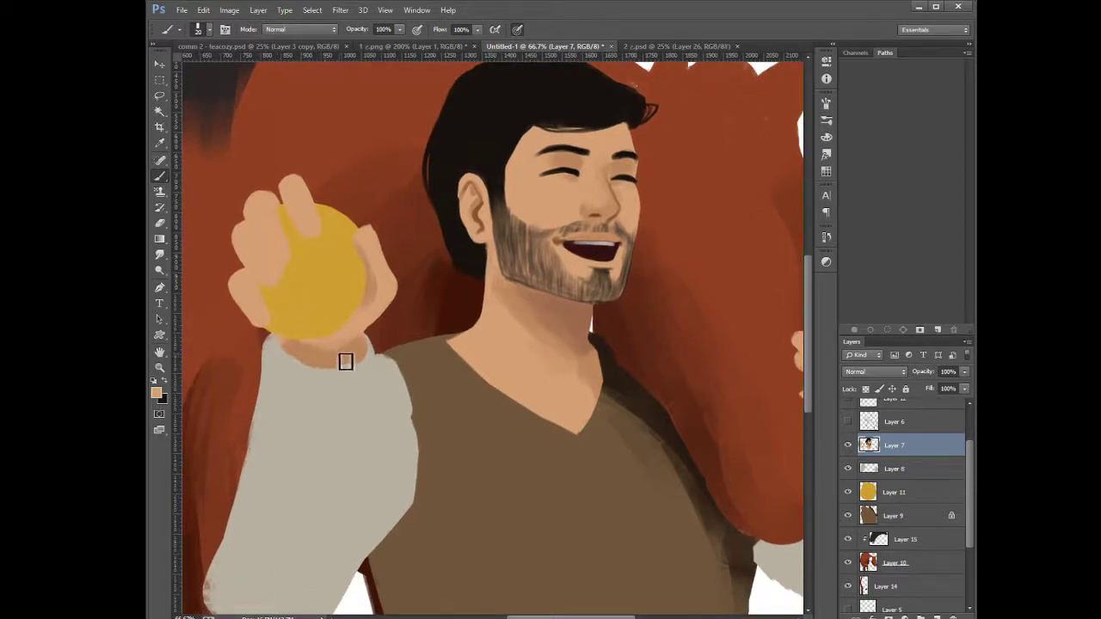
Lock Layer 11's transparency and paint dark golden-brown shading over the coin's upper rim and finger side, starting from its sampled yellow
click(876, 497)
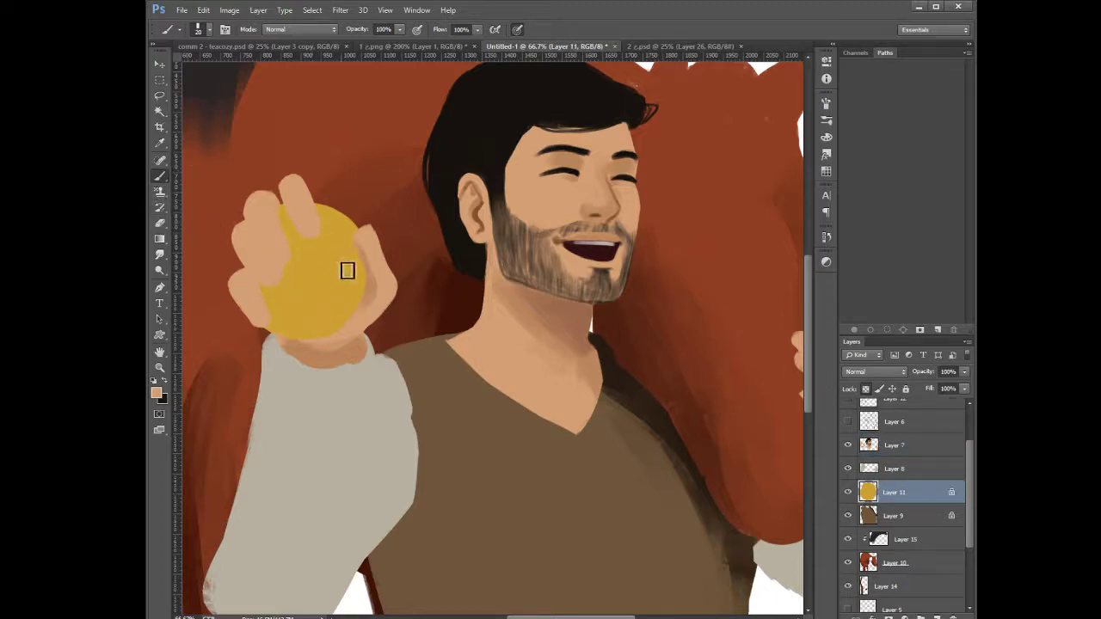
alt+click(318, 284)
key(bracketright)
key(i)
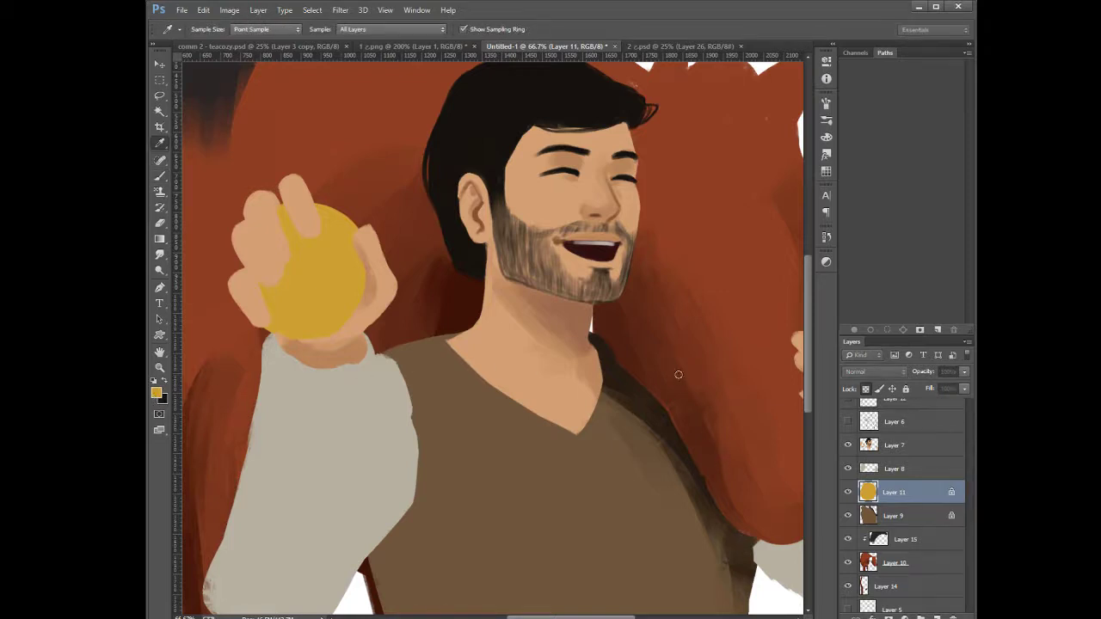
key(b)
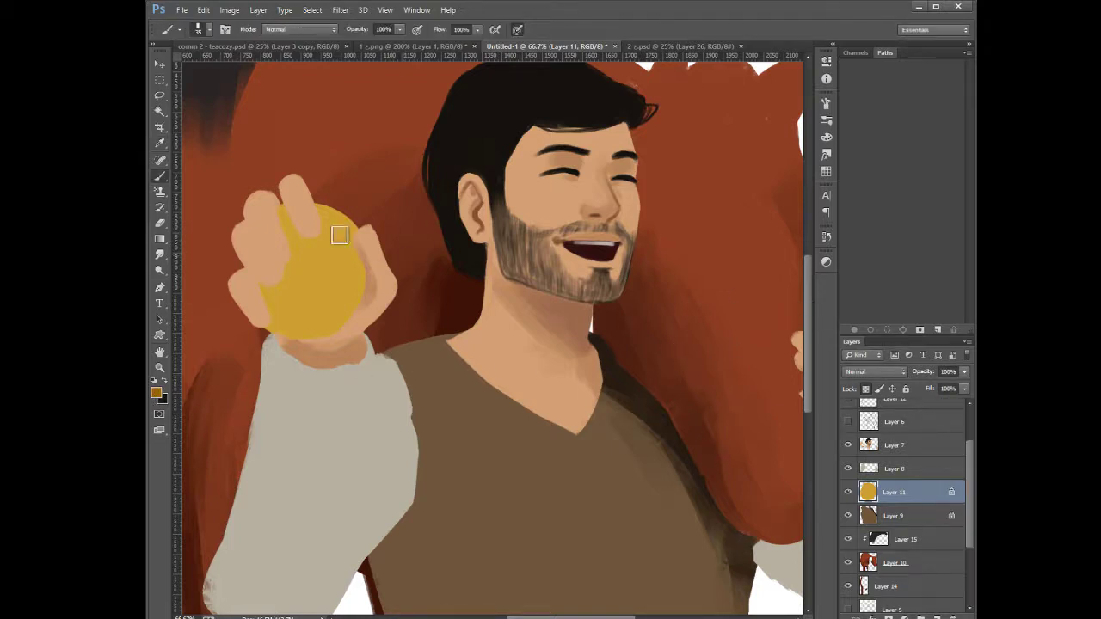
mouse_move(300, 227)
mouse_down()
mouse_move(360, 261)
mouse_move(311, 242)
mouse_move(305, 218)
mouse_move(288, 219)
mouse_move(293, 198)
mouse_move(273, 275)
mouse_up()
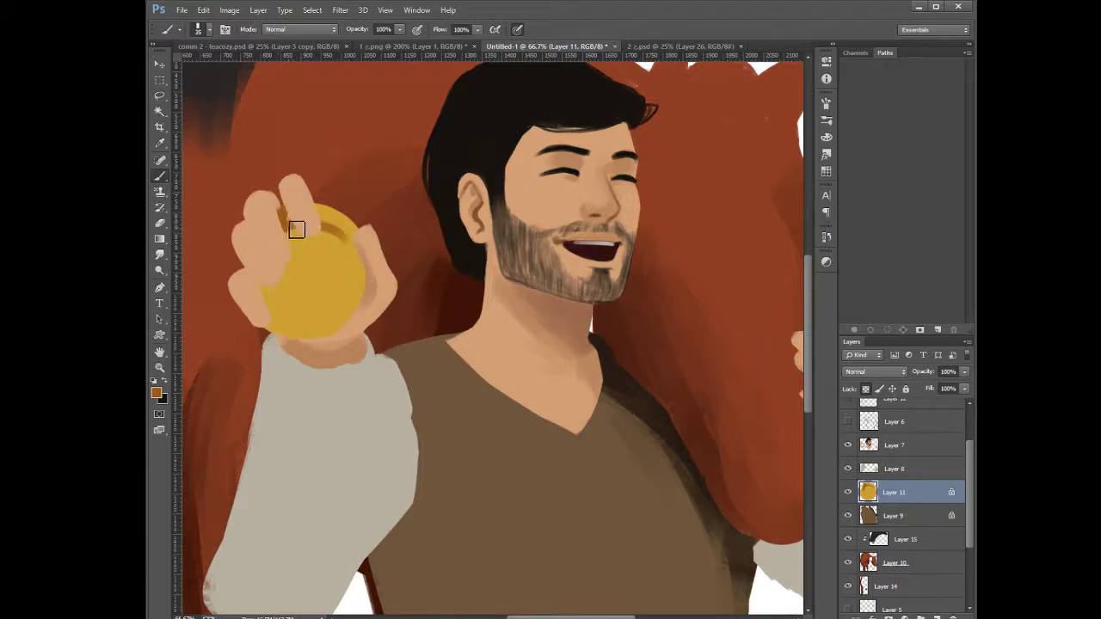
mouse_move(292, 181)
mouse_down()
mouse_move(251, 281)
mouse_move(259, 233)
mouse_move(284, 191)
mouse_move(255, 288)
mouse_up()
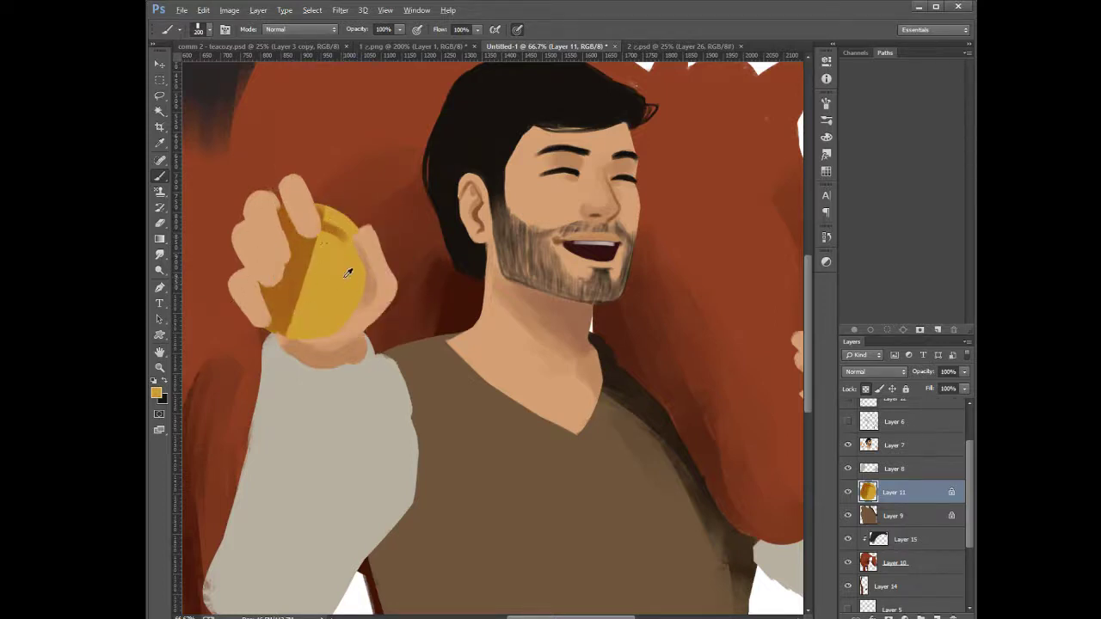
Cover the whole coin on Layer 11 with its sampled golden brown using an enlarged brush
key(bracketleft)
key(bracketleft)
key(bracketleft)
key(bracketleft)
key(bracketleft)
key(bracketleft)
key(bracketleft)
key(bracketleft)
alt+click(298, 257)
key(bracketright)
key(bracketright)
mouse_move(280, 249)
mouse_down()
mouse_move(323, 250)
mouse_move(301, 289)
mouse_up()
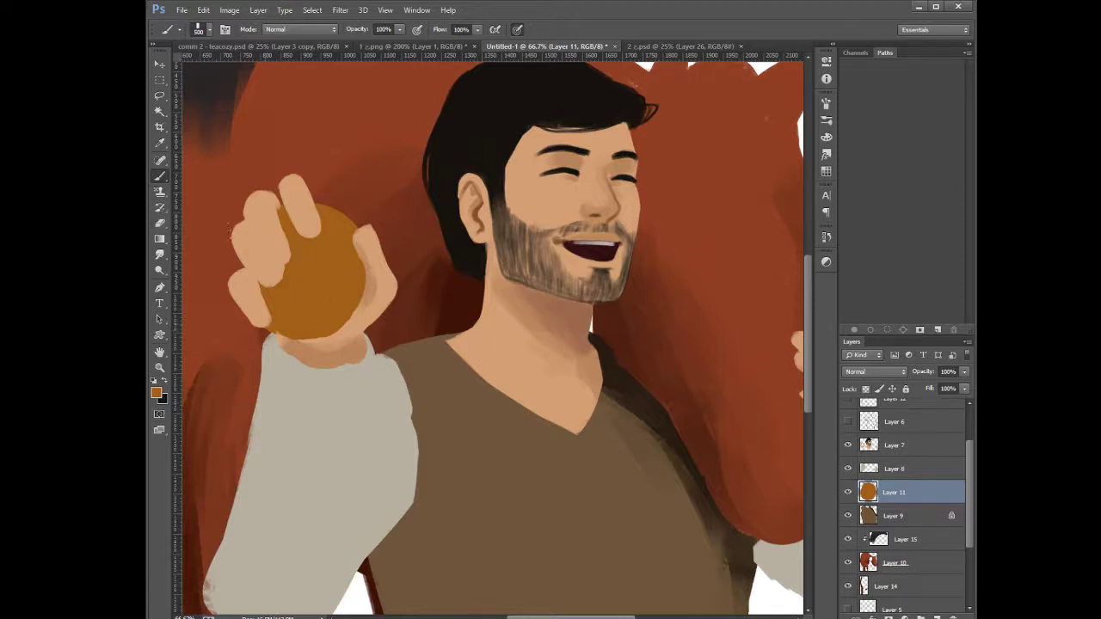
click(159, 223)
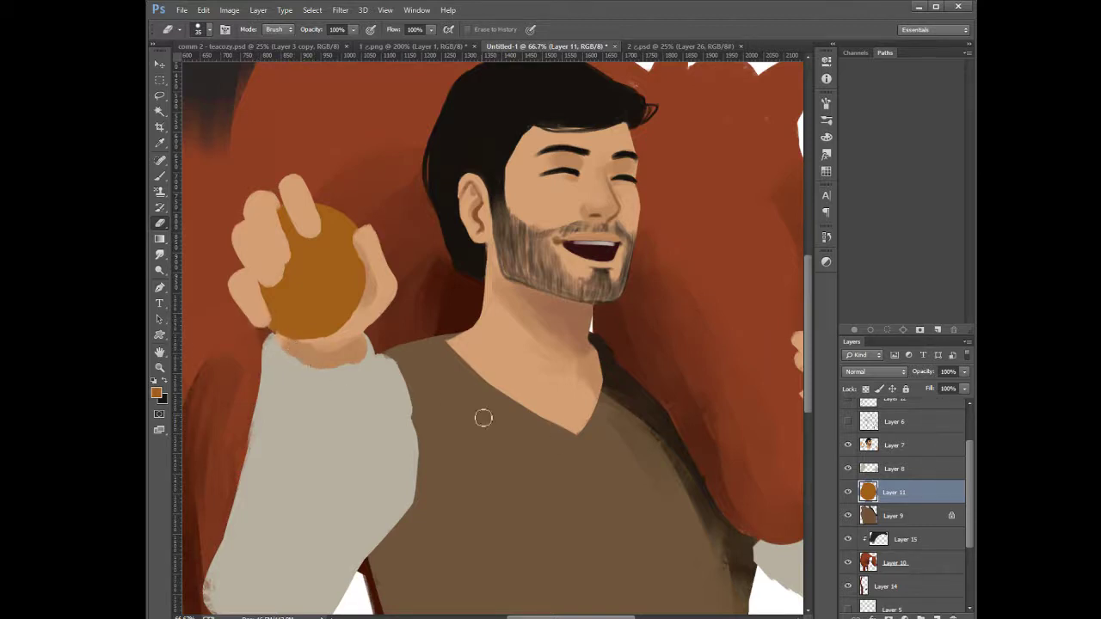
click(885, 454)
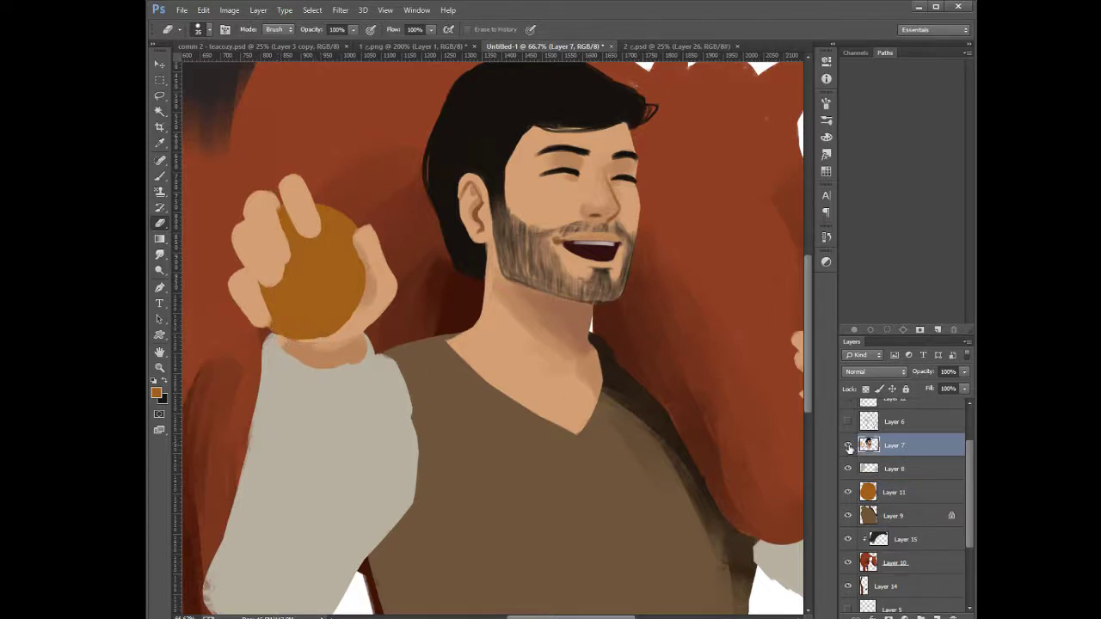
click(867, 501)
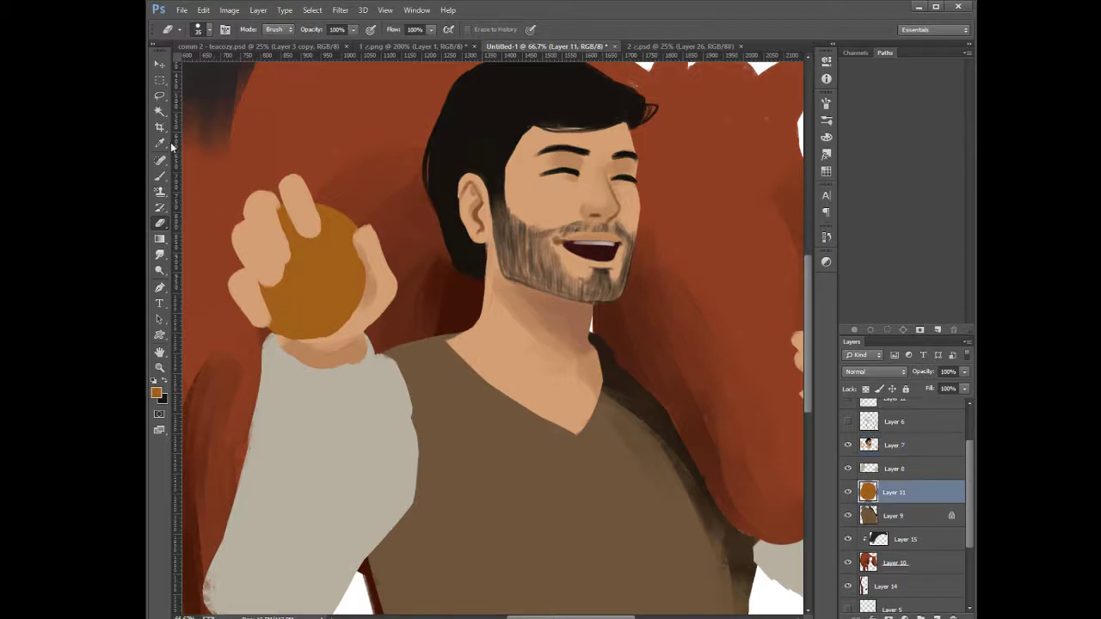
click(161, 178)
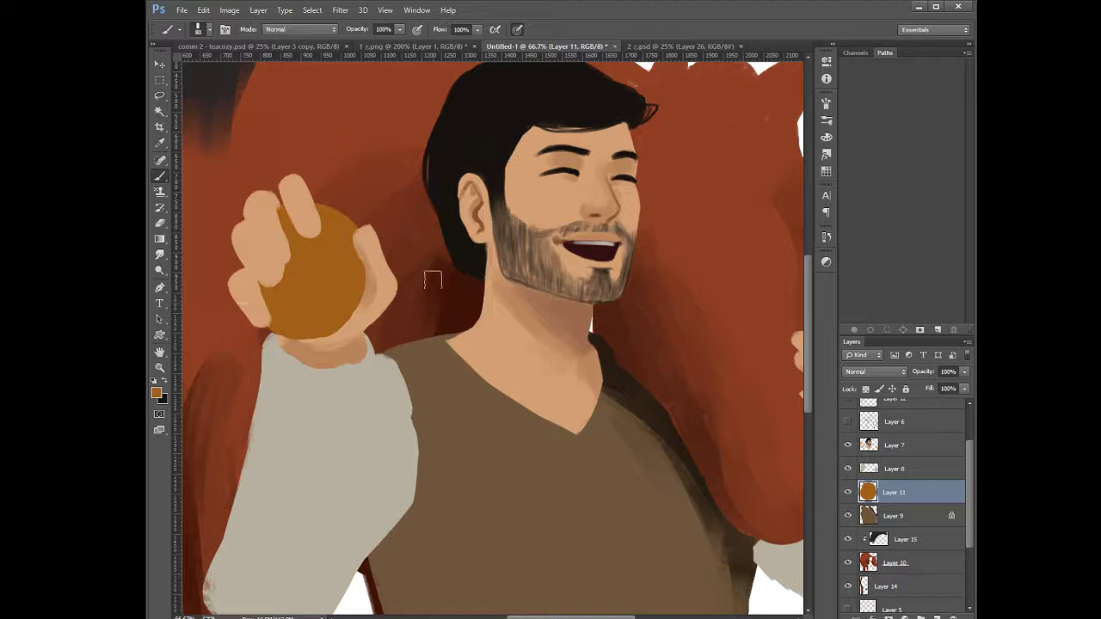
Extend and round the thumb's tip beside the coin on Layer 7 with sampled skin tone and a progressively smaller brush
click(882, 447)
click(161, 224)
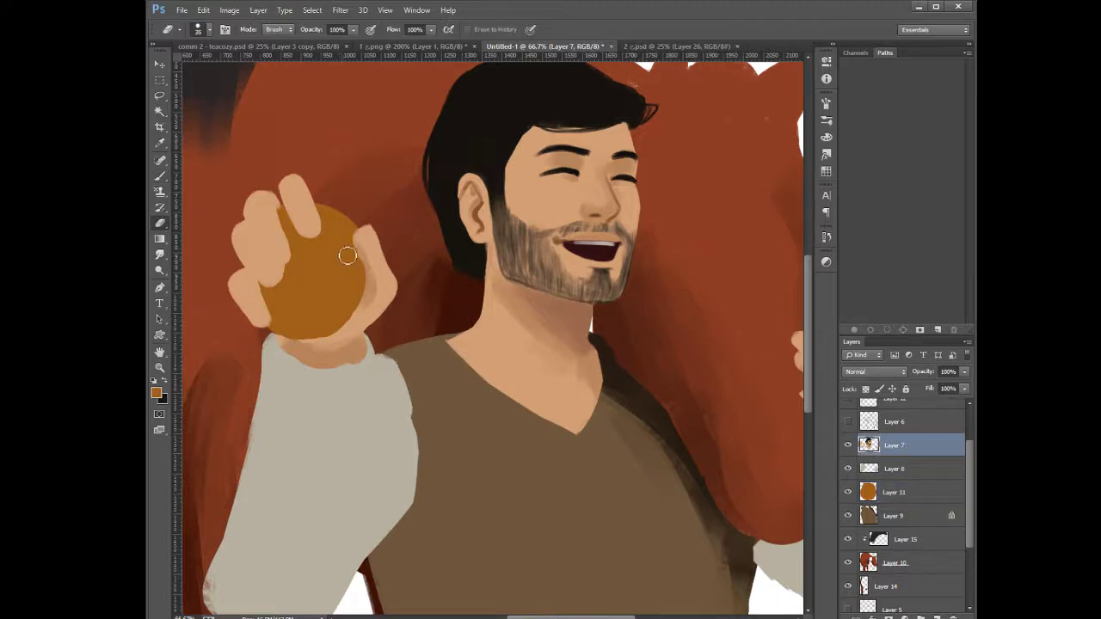
click(160, 177)
alt+click(364, 233)
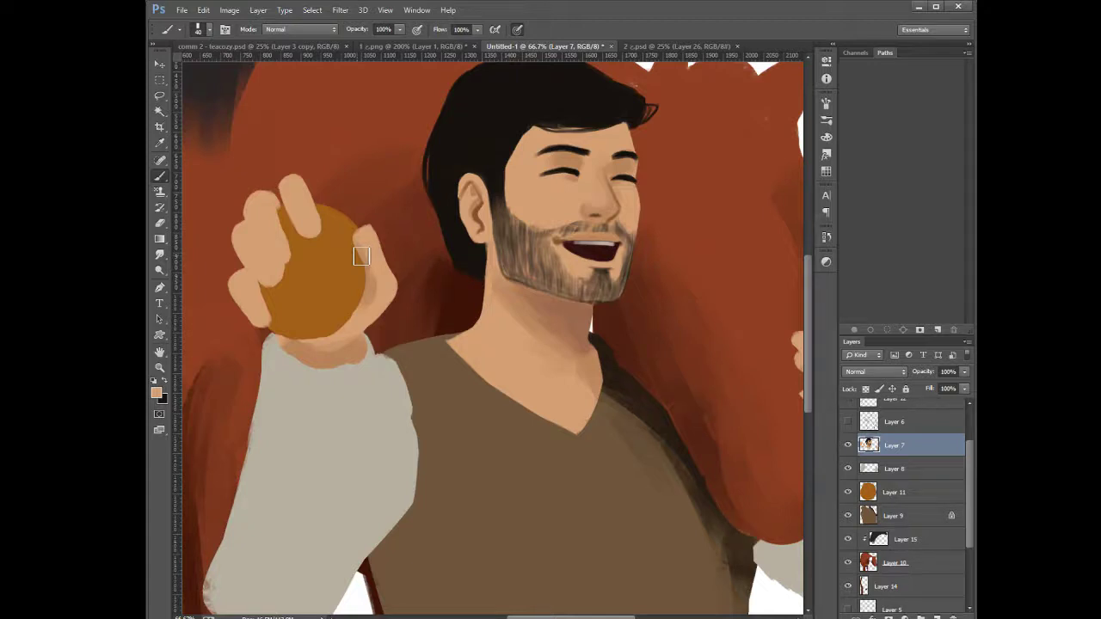
key(bracketleft)
alt+click(370, 234)
key(bracketleft)
drag(372, 227, 364, 258)
key(bracketleft)
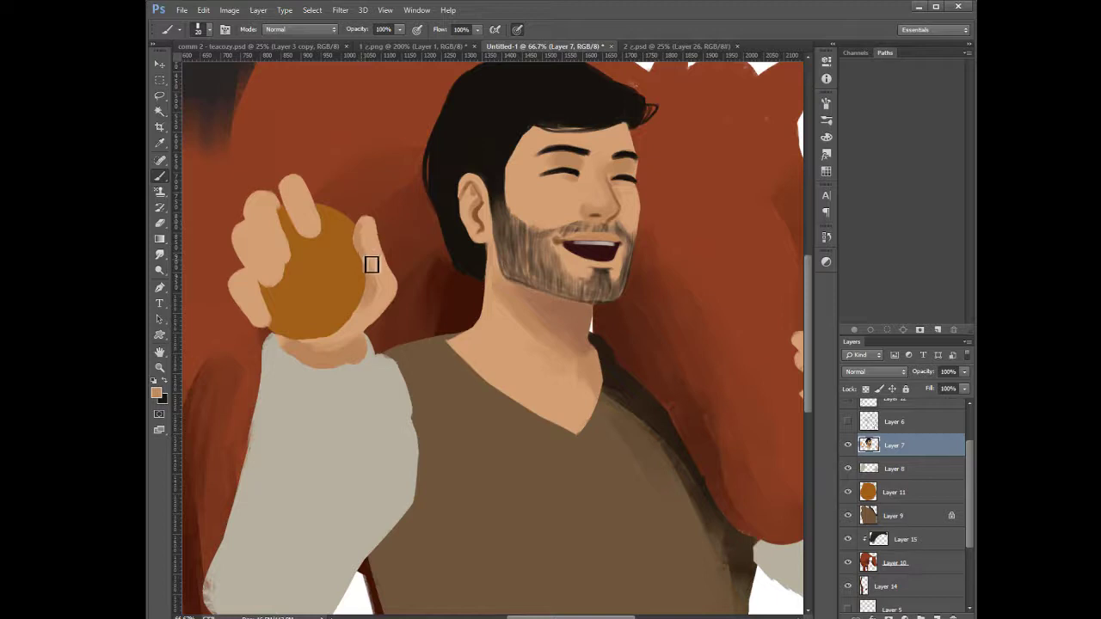
Slim the thumb's outer contour on Layer 7 by erasing excess and repainting the edge with sampled skin tone at brush size 20
mouse_move(380, 284)
mouse_down()
mouse_move(363, 319)
mouse_move(383, 287)
mouse_up()
key(ctrl+z)
key(e)
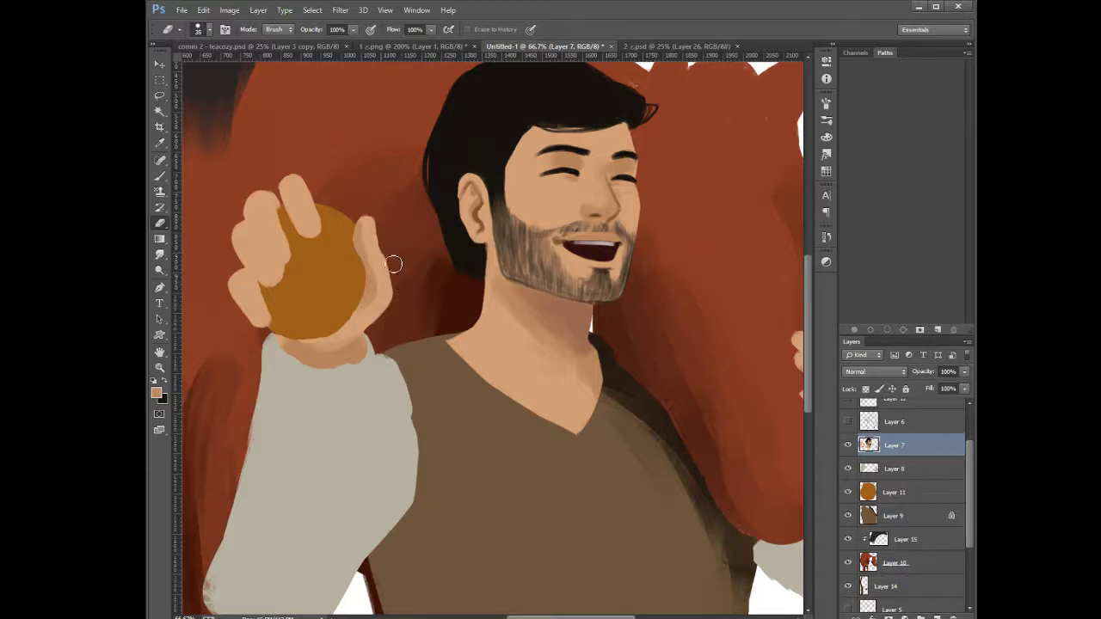
key(b)
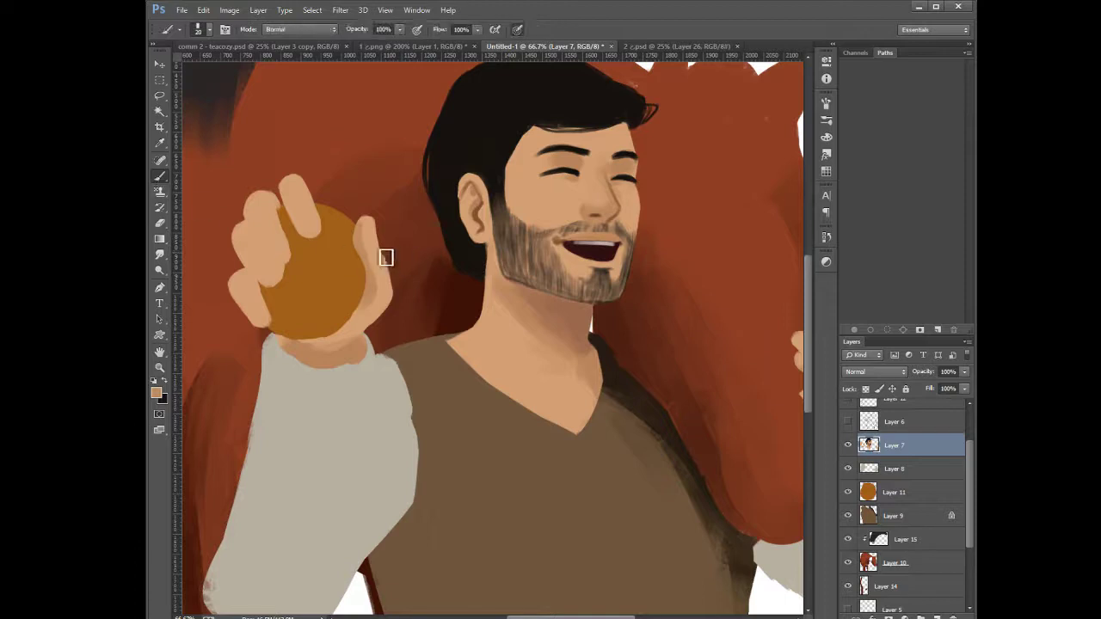
alt+click(379, 252)
mouse_move(394, 305)
mouse_down()
mouse_move(367, 340)
mouse_move(389, 279)
mouse_up()
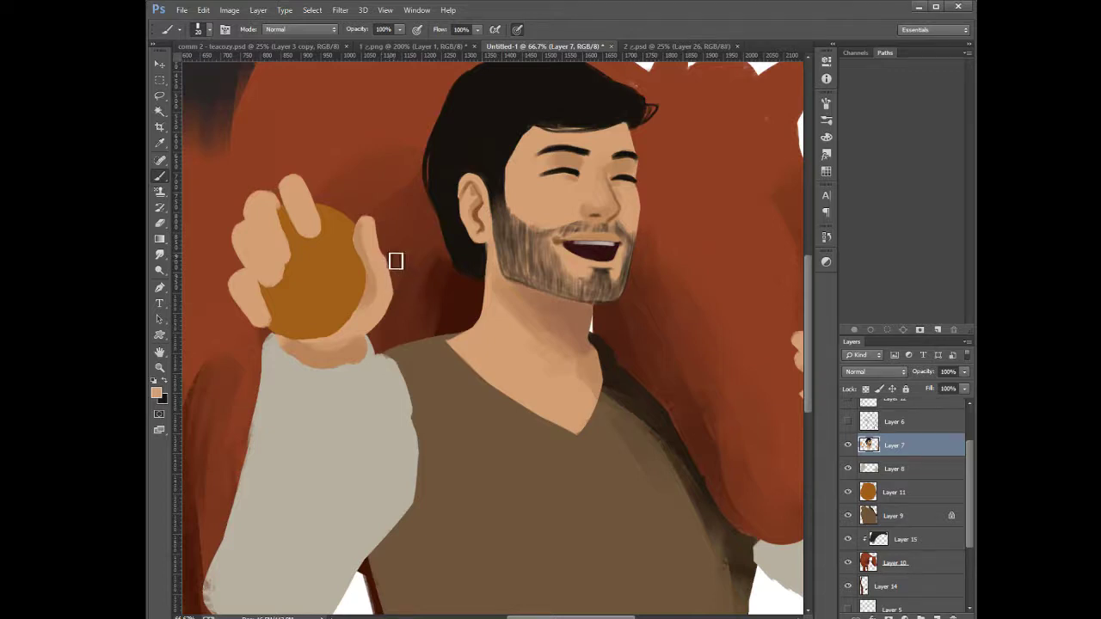
key(e)
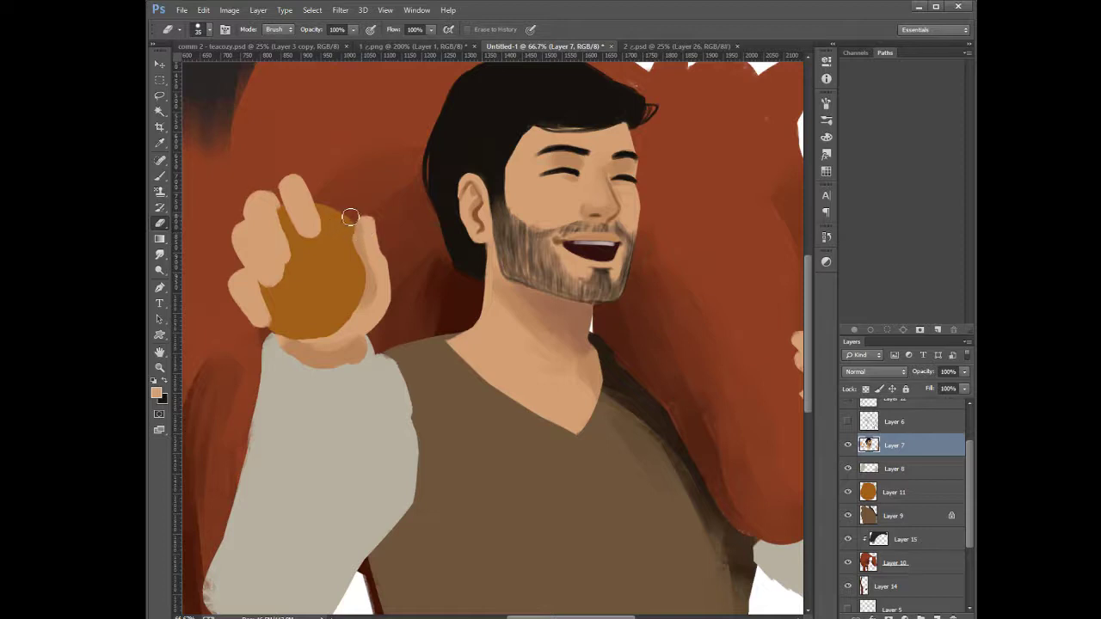
Paint a darker skin-tone crease across the thumb's base on Layer 7 with a fine brush at size 10
key(b)
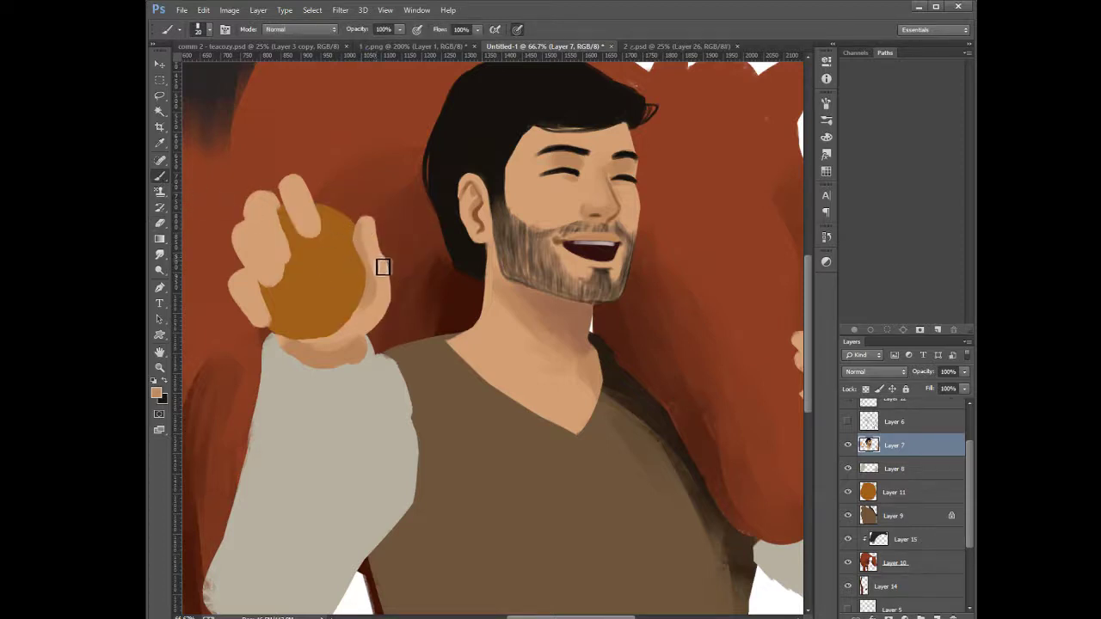
key(i)
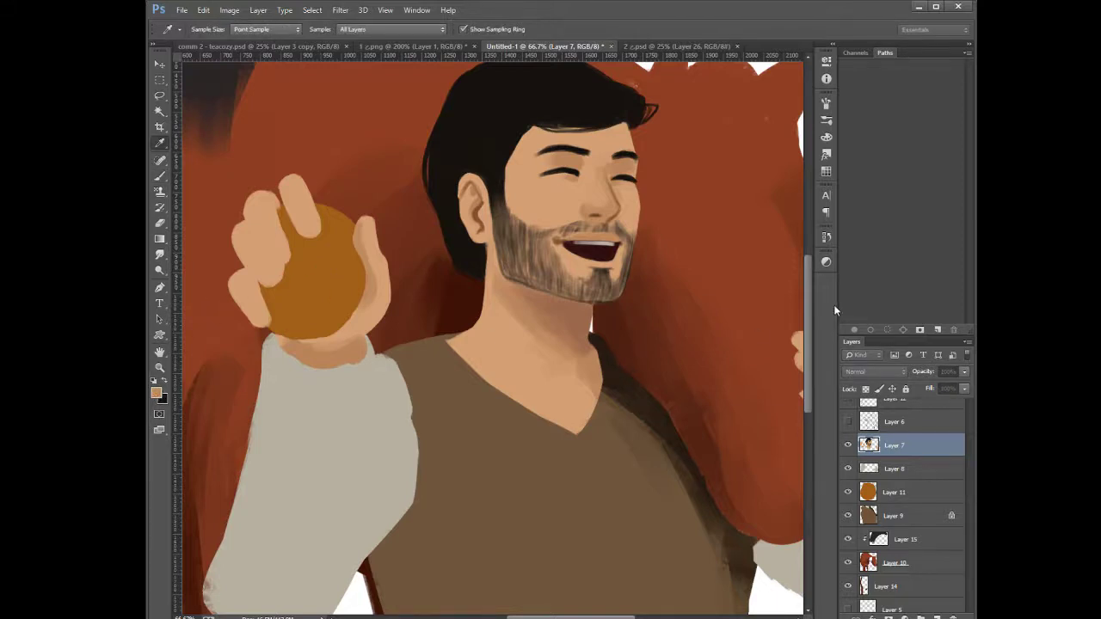
key(b)
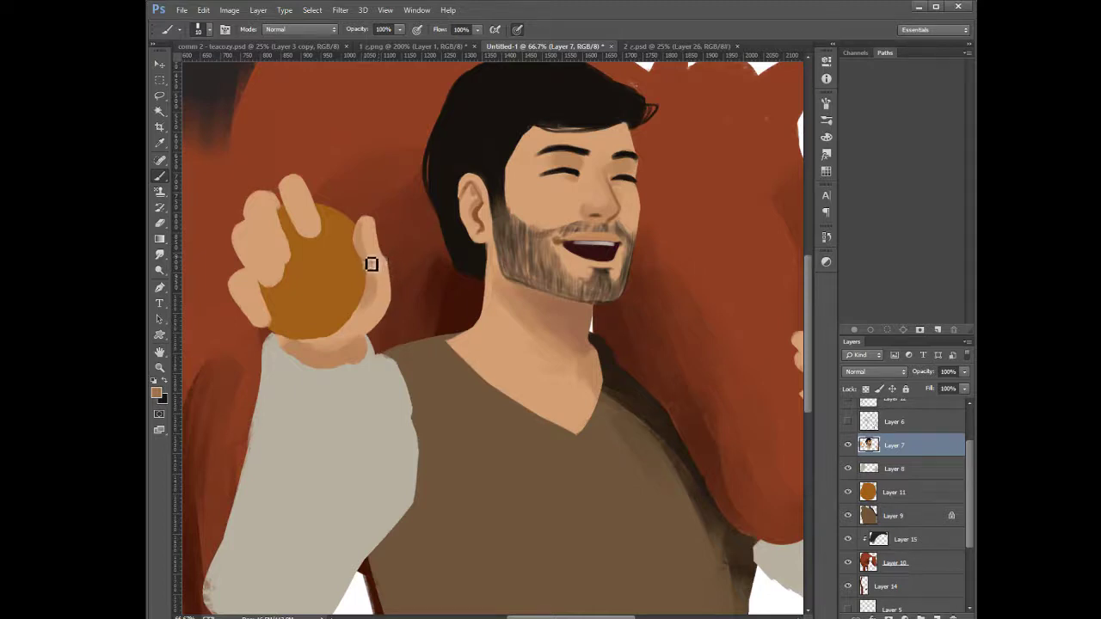
drag(370, 262, 394, 275)
Lock Layer 7's transparency and draw reddish-brown contour lines between the fingers and along the palm and wrist at brush size 10
click(866, 389)
key(i)
click(577, 320)
key(b)
key(i)
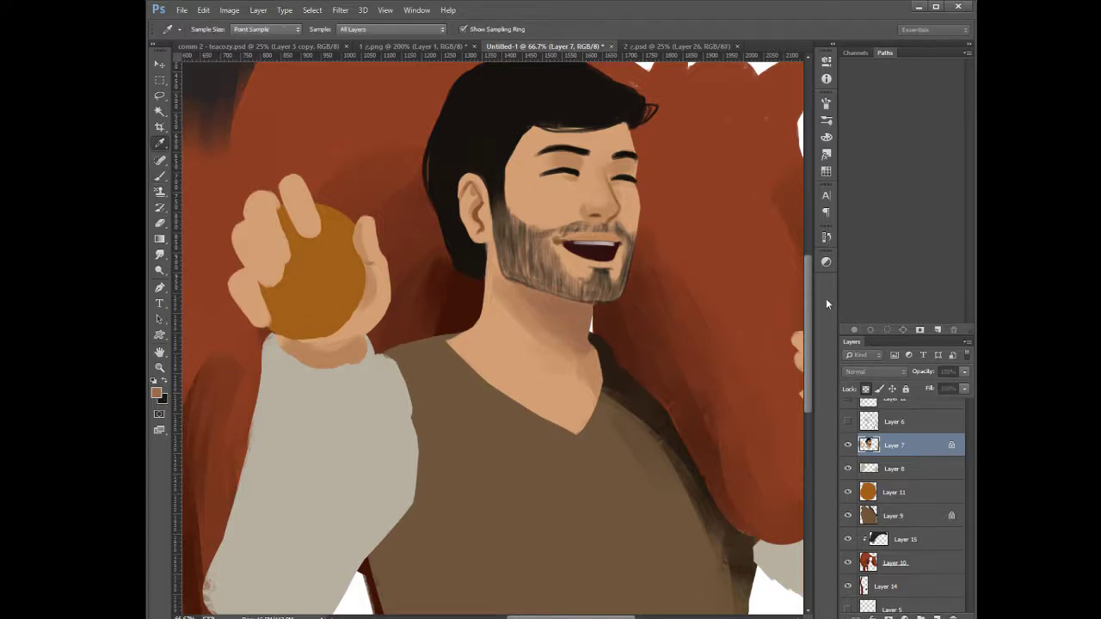
key(b)
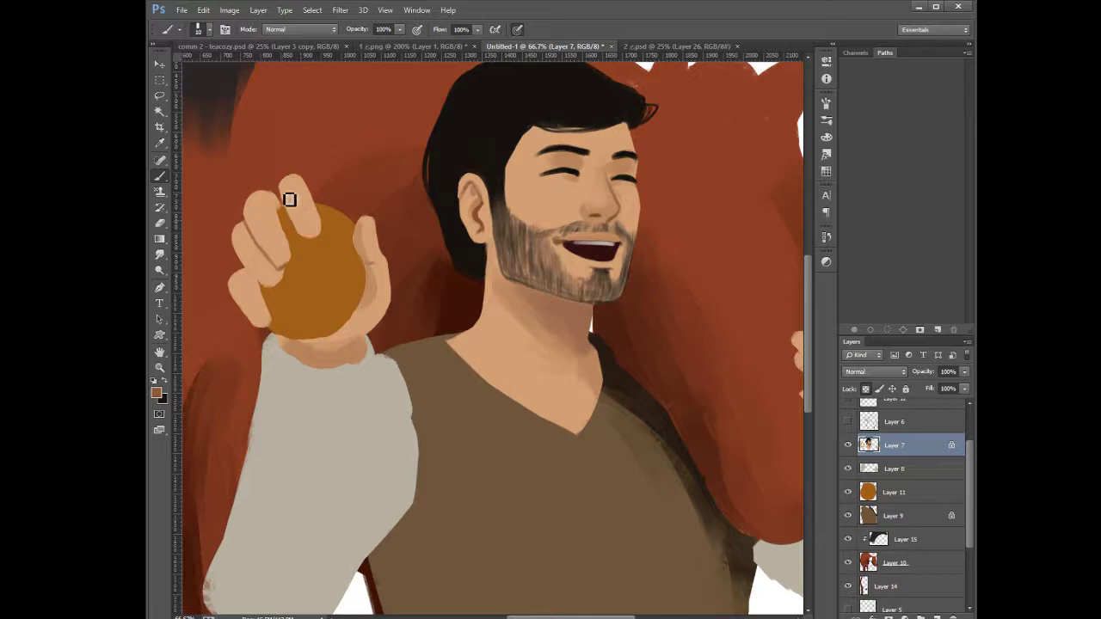
drag(285, 190, 295, 227)
mouse_move(288, 349)
mouse_down()
mouse_move(309, 361)
mouse_move(367, 350)
mouse_up()
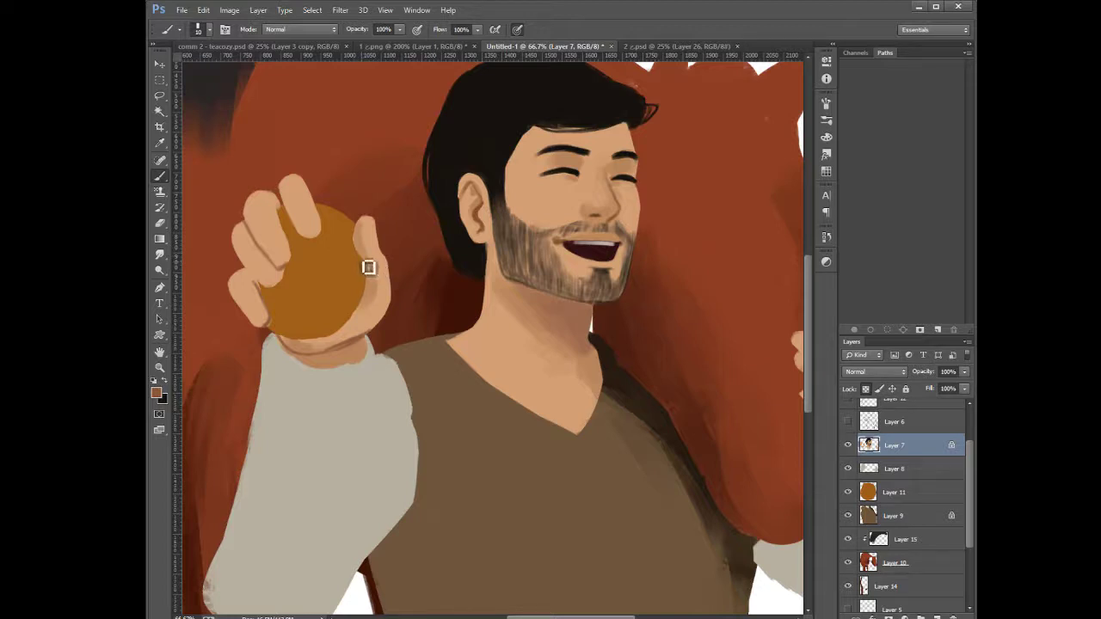
mouse_move(384, 296)
mouse_down()
mouse_move(371, 278)
mouse_move(364, 320)
mouse_up()
Unlock Layer 7's transparency and repaint the palm's edge beneath the coin with sampled shadow skin tone at brush size 15
click(898, 492)
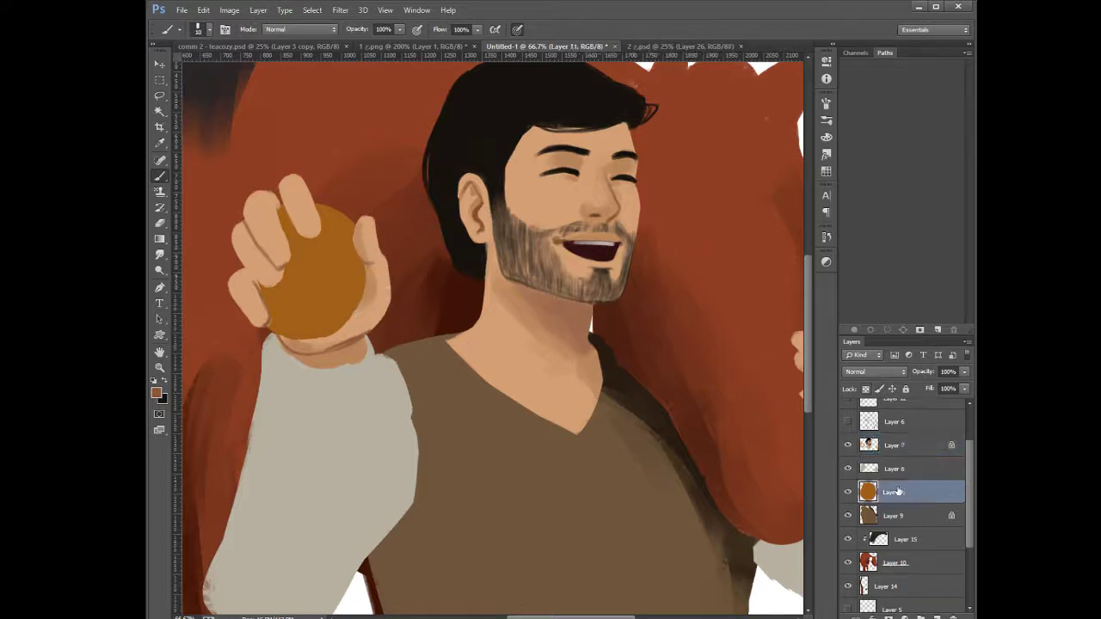
click(159, 223)
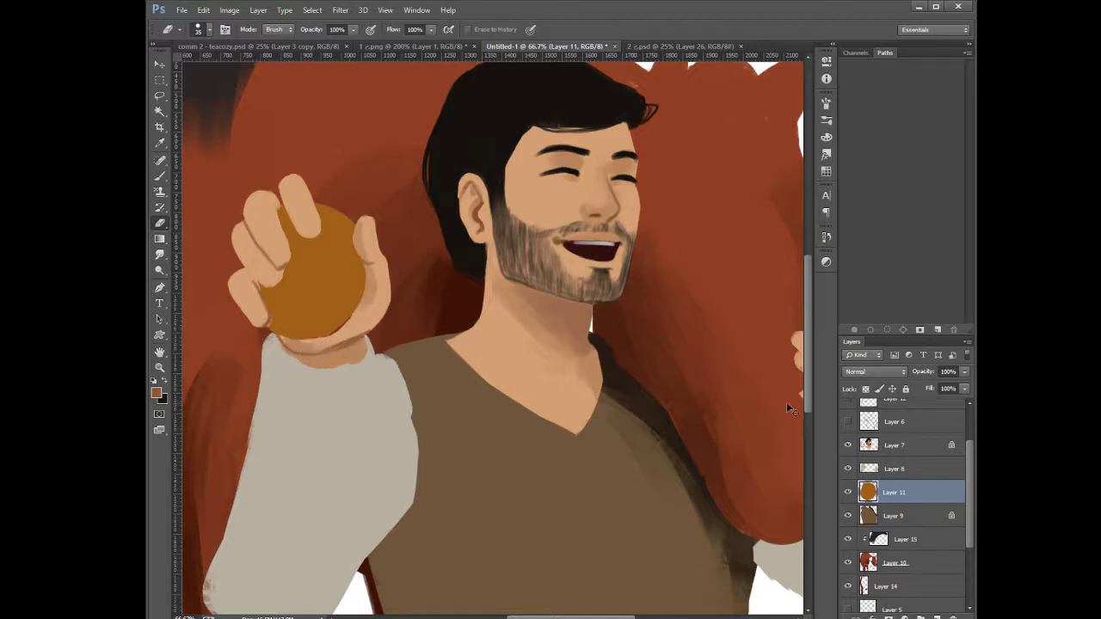
click(897, 443)
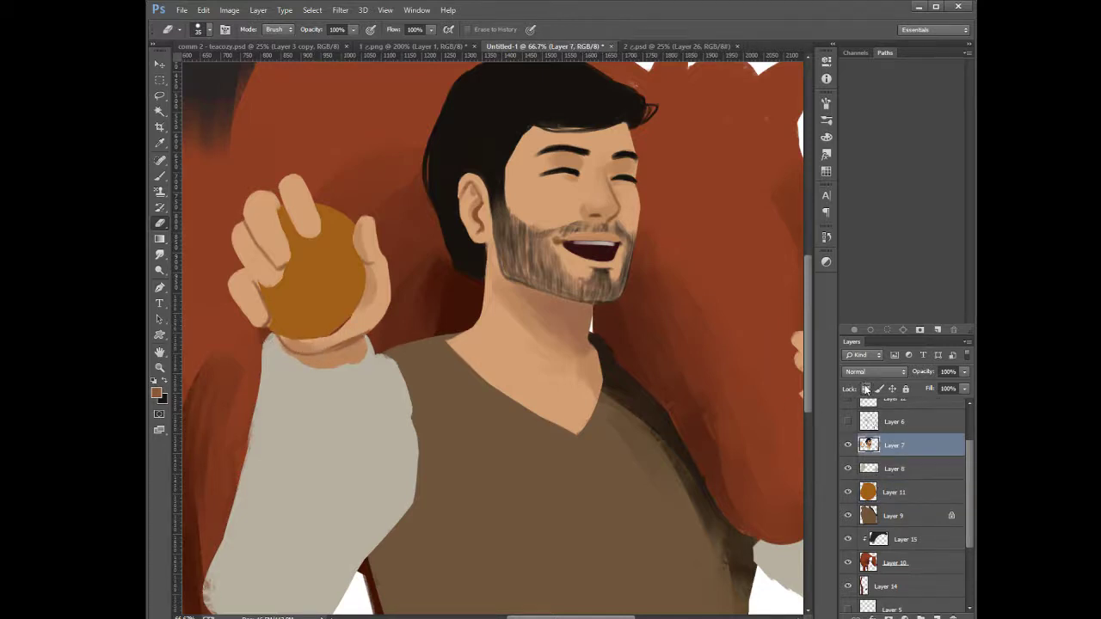
ctrl+click(364, 322)
click(894, 448)
click(160, 177)
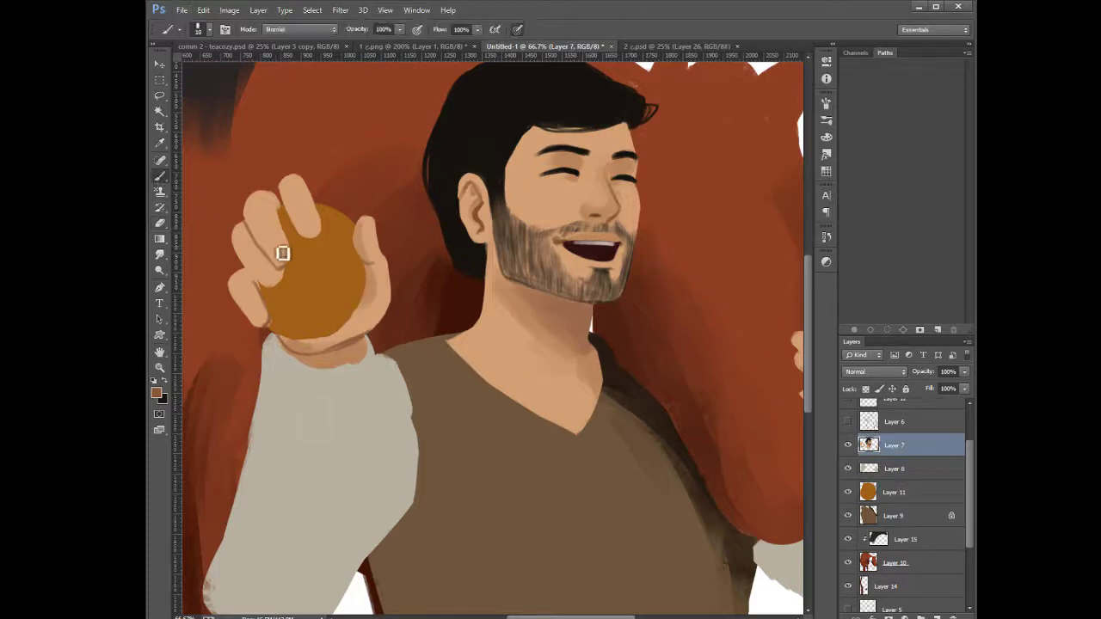
alt+click(371, 291)
key(bracketright)
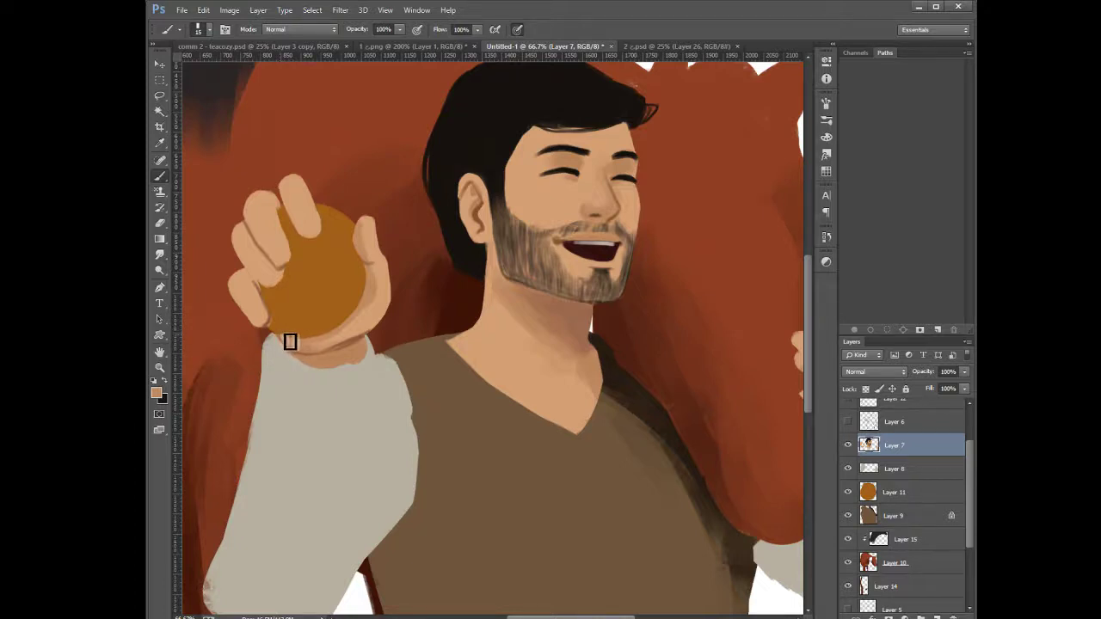
Compare the hand's contour lines with an earlier history state and return to the latest state
key(e)
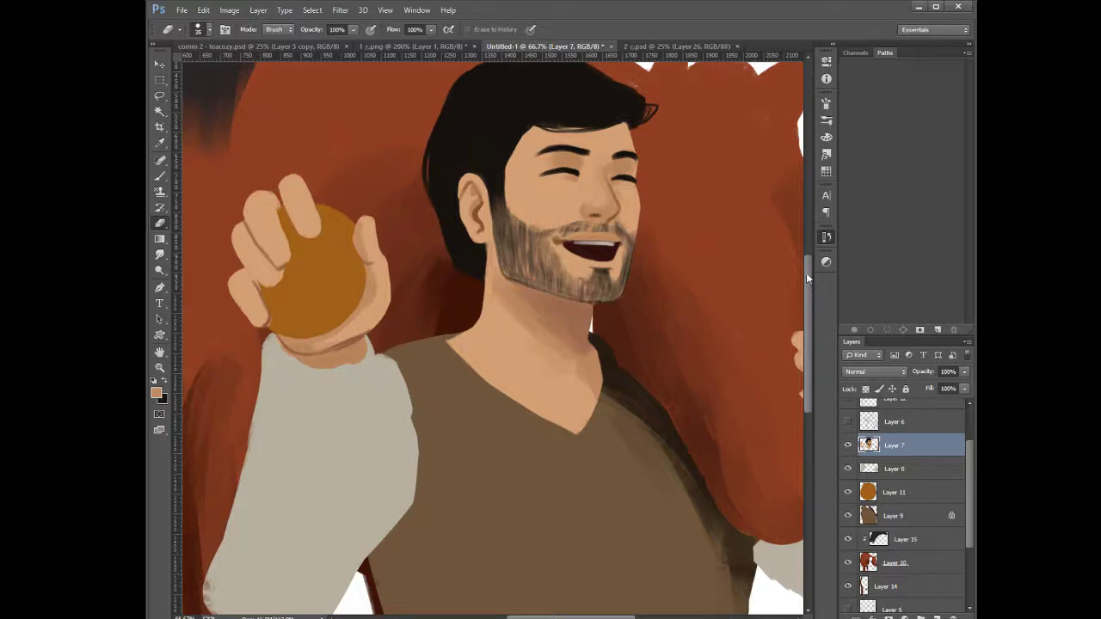
click(699, 250)
key(slash)
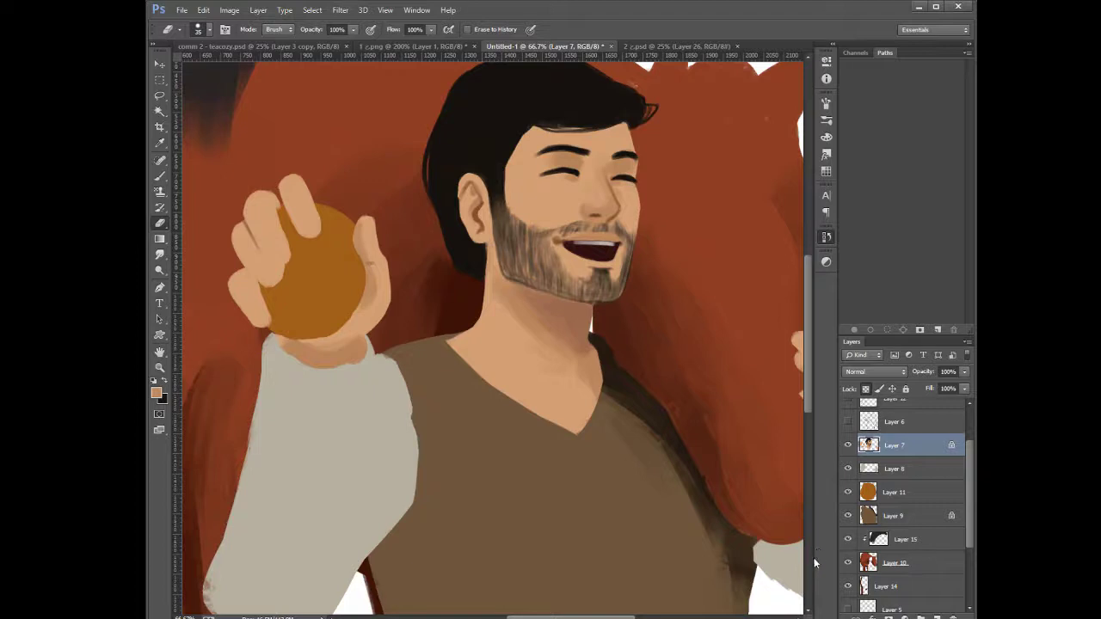
click(761, 599)
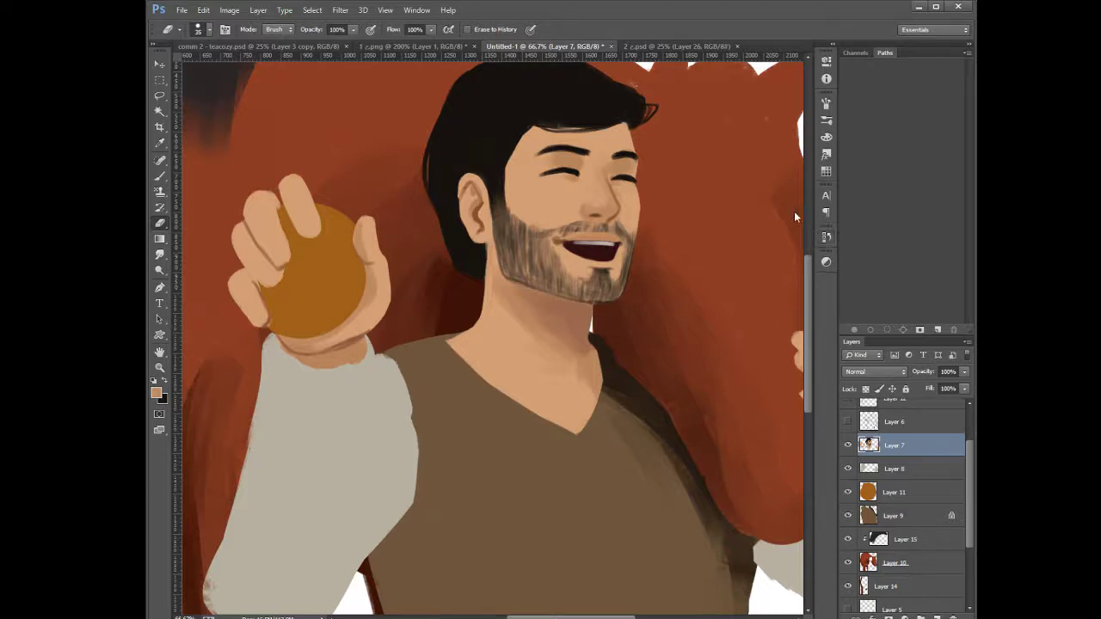
Choose a darker orange-brown paint colour and lock the transparency of the coin on Layer 11
click(879, 497)
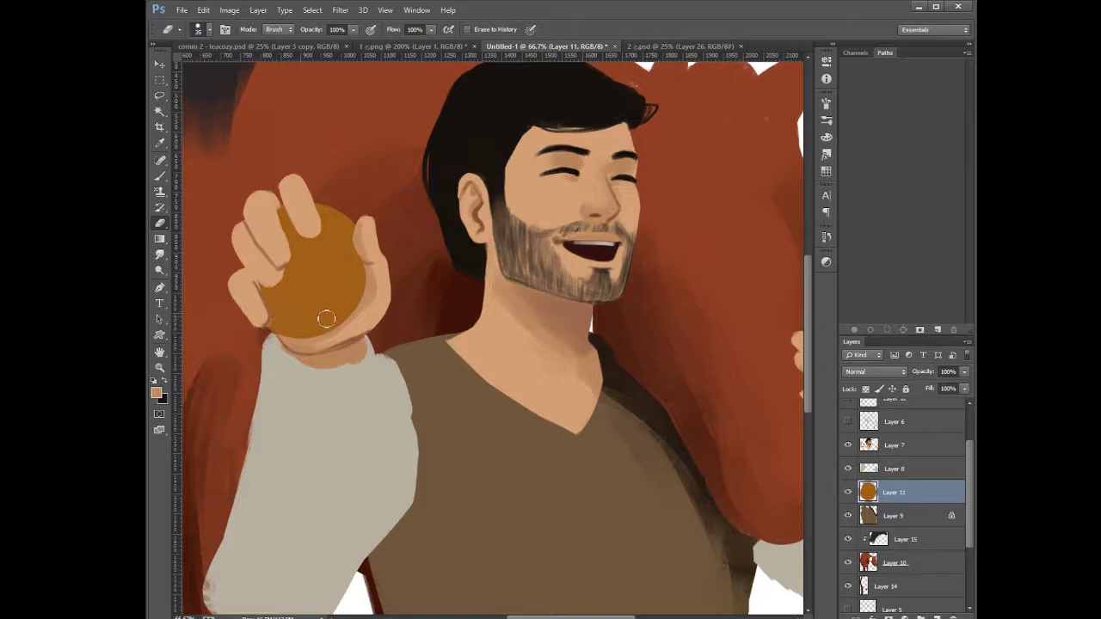
click(892, 448)
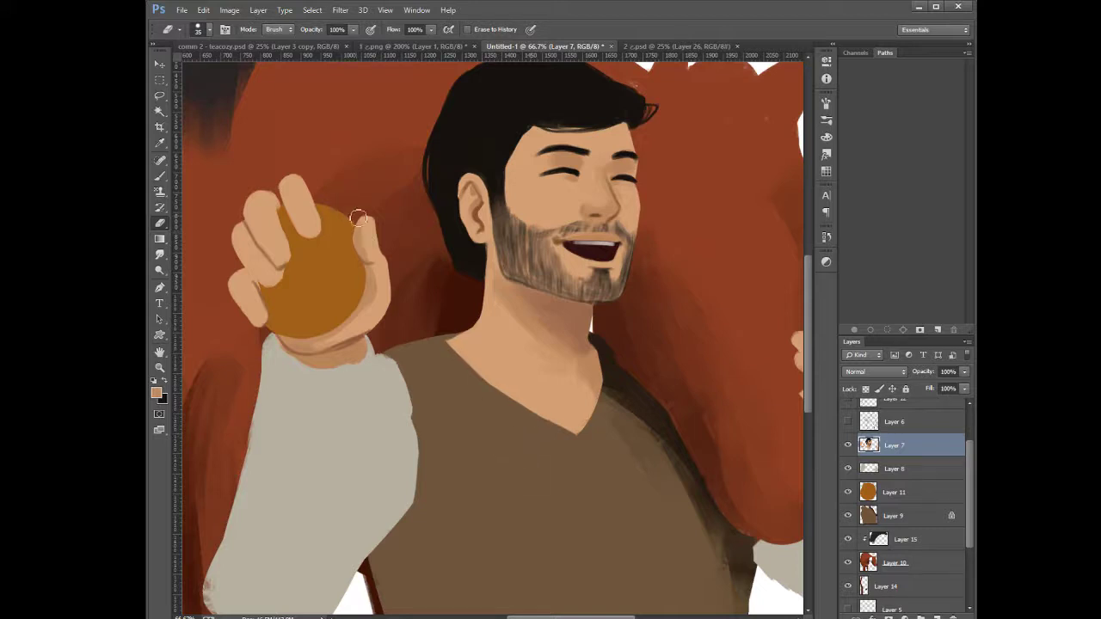
click(879, 493)
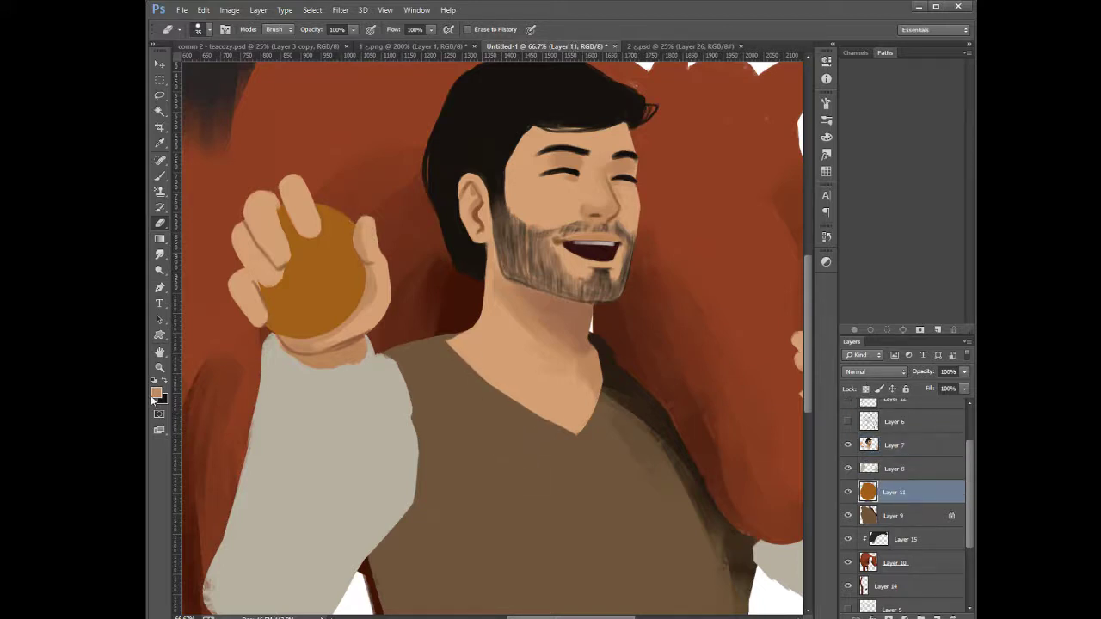
key(i)
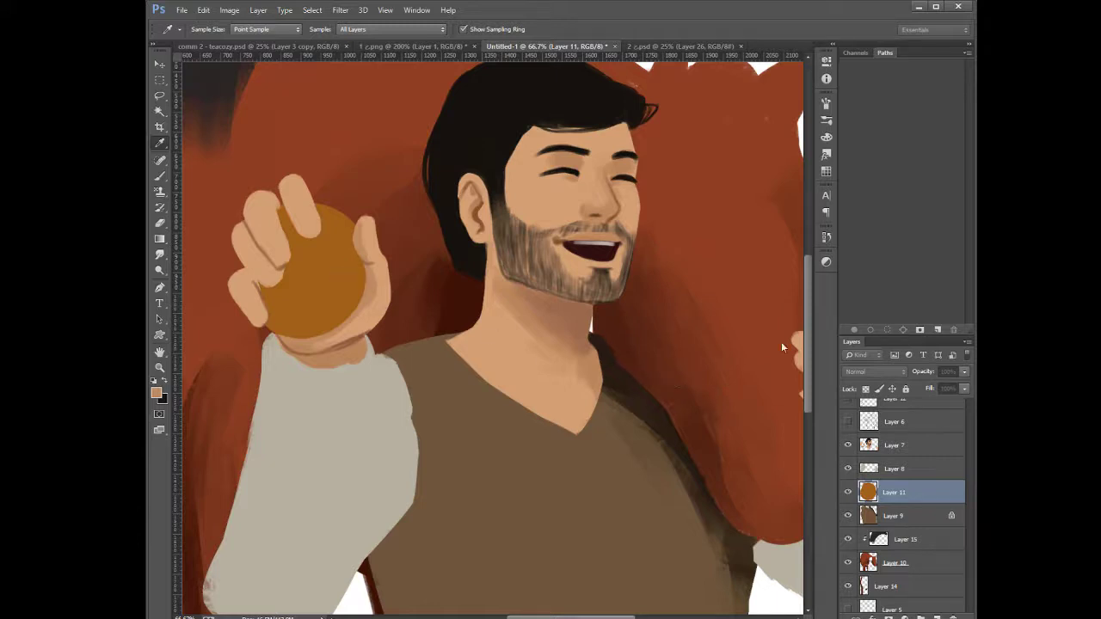
key(e)
click(865, 389)
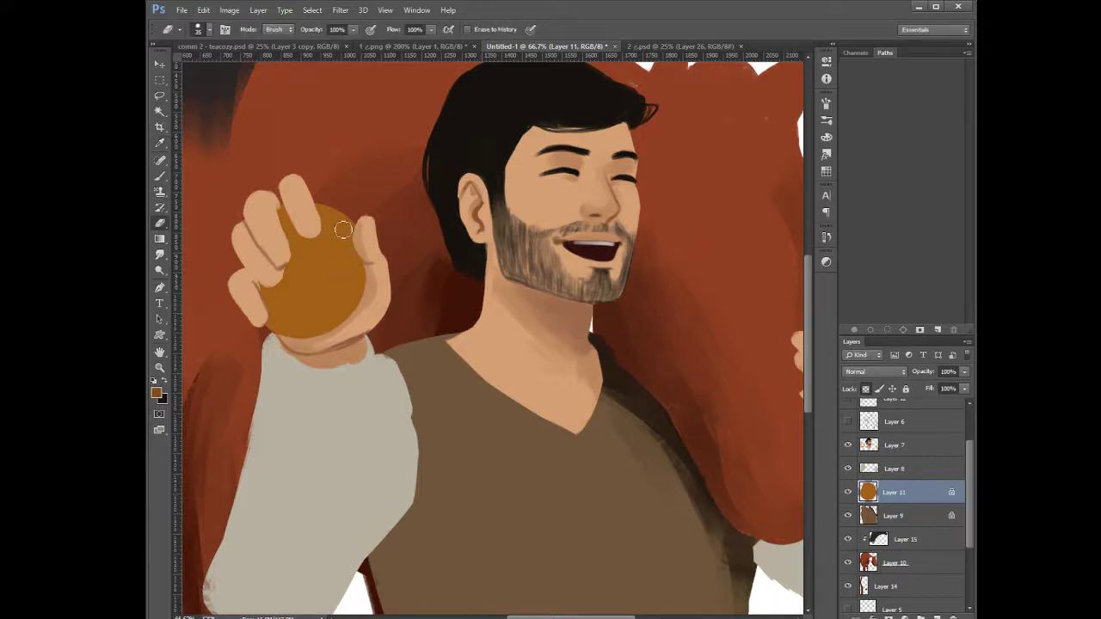
ctrl+click(365, 260)
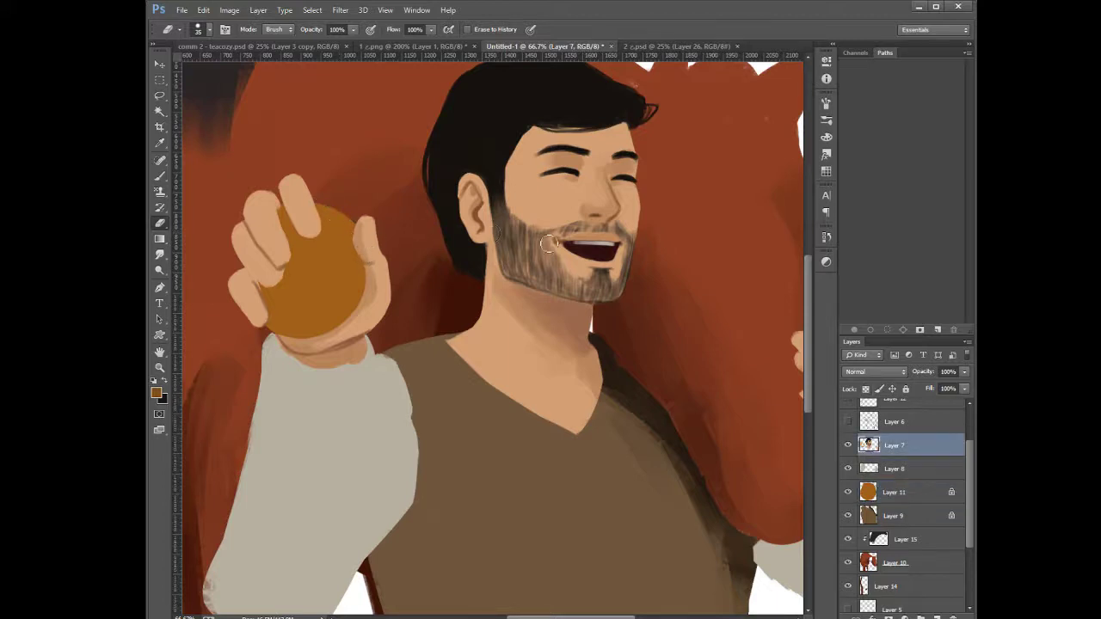
click(893, 494)
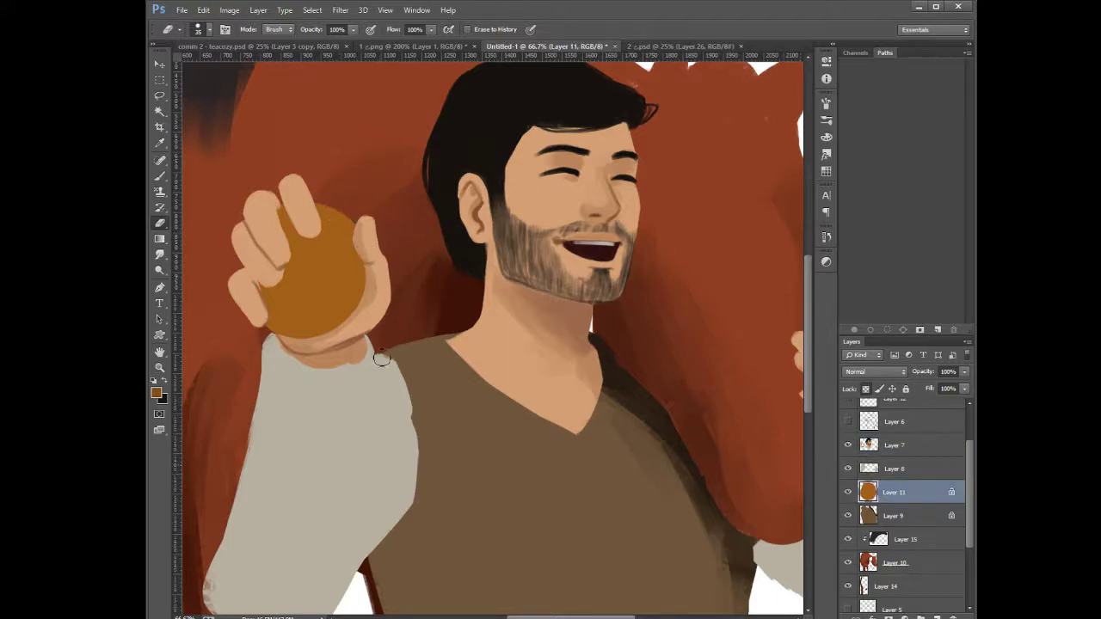
Try a darker stroke on the coin's edge beside the thumb at brush size 30
click(159, 177)
key(bracketright)
key(bracketright)
key(bracketright)
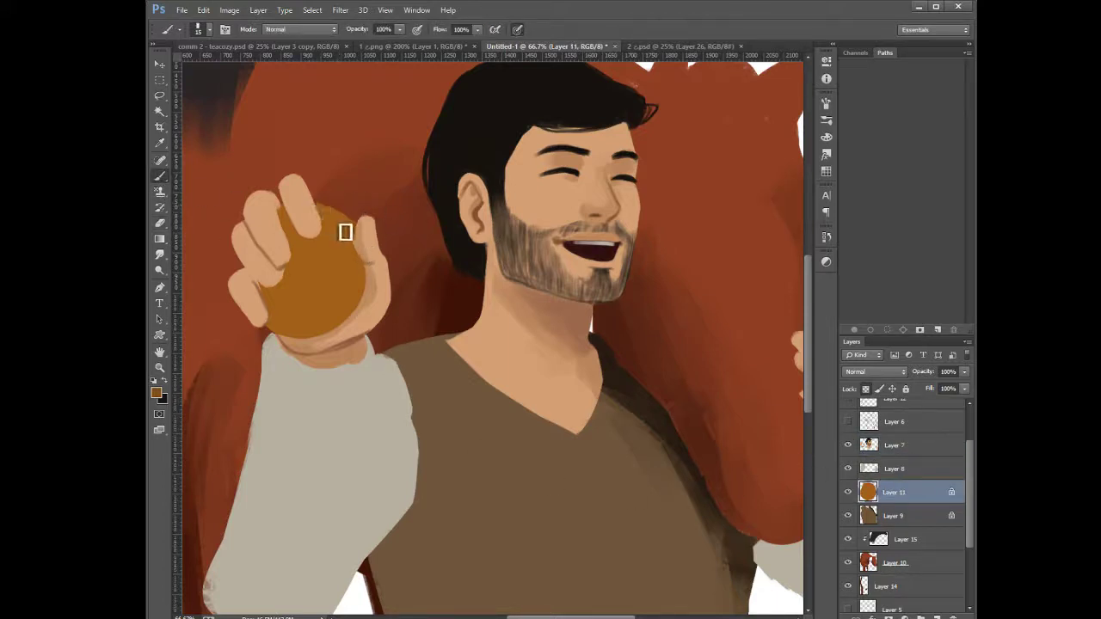
mouse_move(346, 231)
mouse_down()
mouse_move(317, 207)
mouse_move(356, 238)
mouse_up()
ctrl+click(357, 236)
key(ctrl+z)
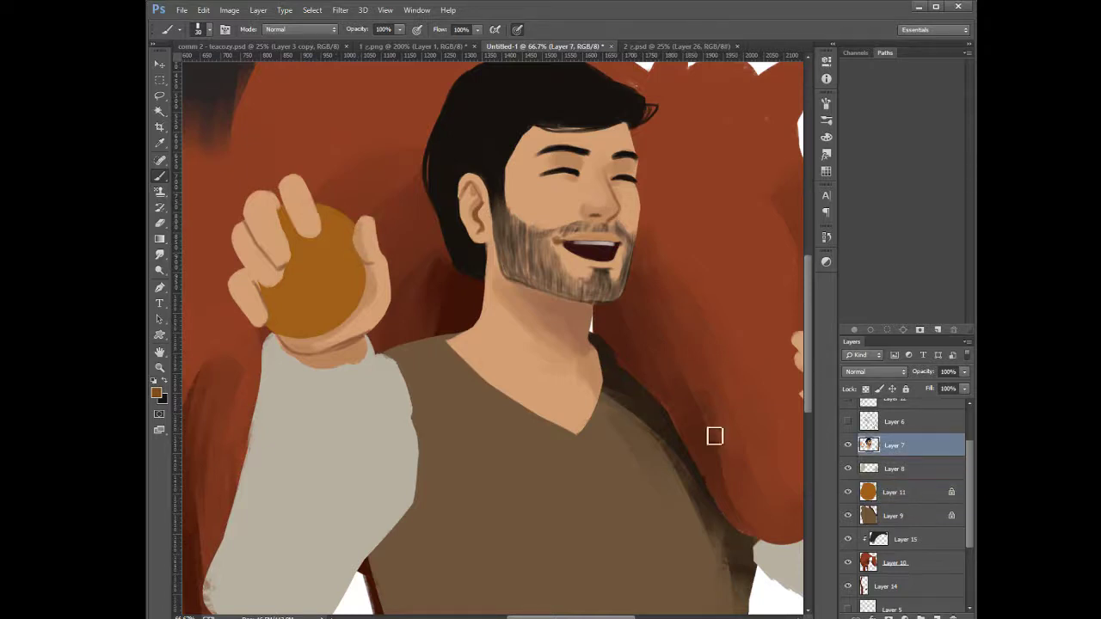
Sample the coin's orange on Layer 11, choose a darker shade and try a stroke across the coin's upper part
click(881, 497)
alt+click(326, 260)
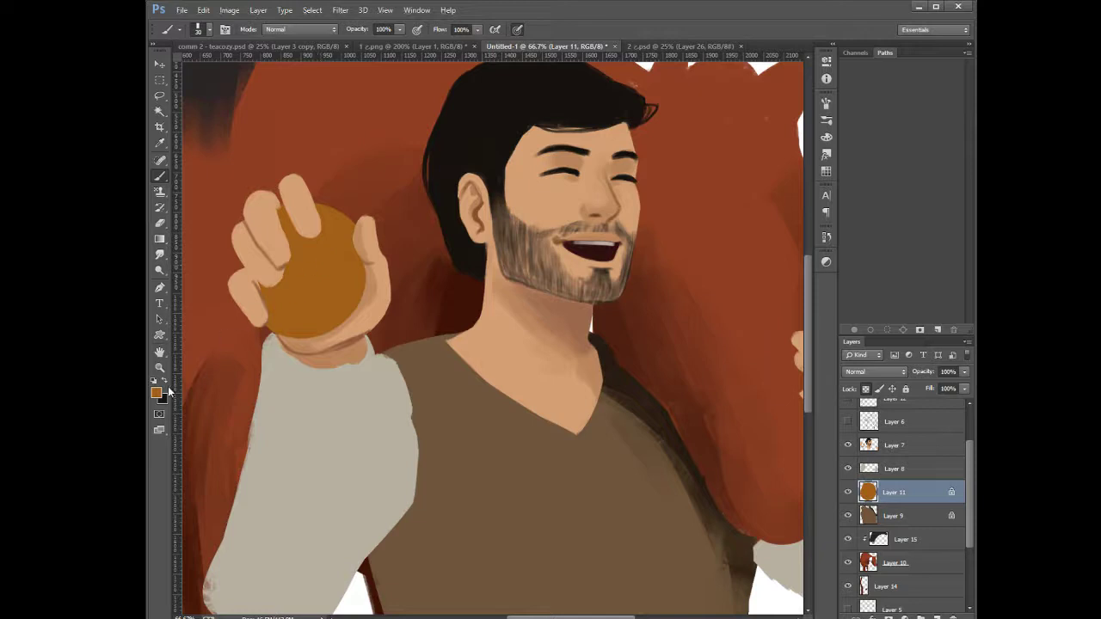
key(i)
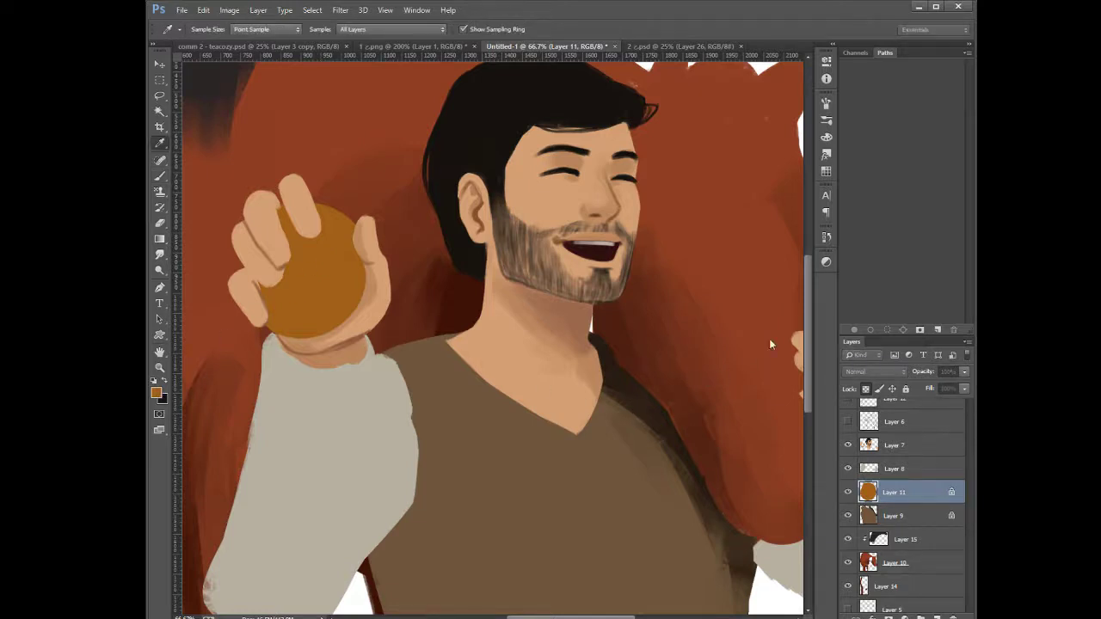
key(b)
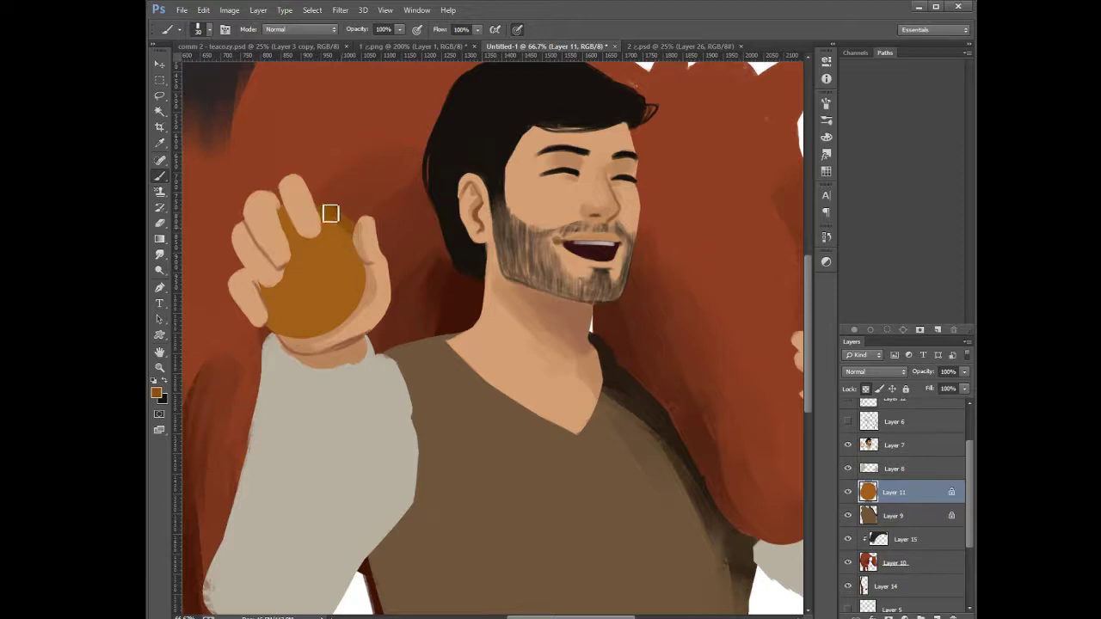
mouse_move(331, 214)
mouse_down()
mouse_move(351, 227)
mouse_move(320, 211)
mouse_move(331, 216)
mouse_move(286, 222)
mouse_up()
Add a new layer above Layer 11 and fill a large circular selection around the man's raised hand with orange
key(ctrl+minus)
key(ctrl+minus)
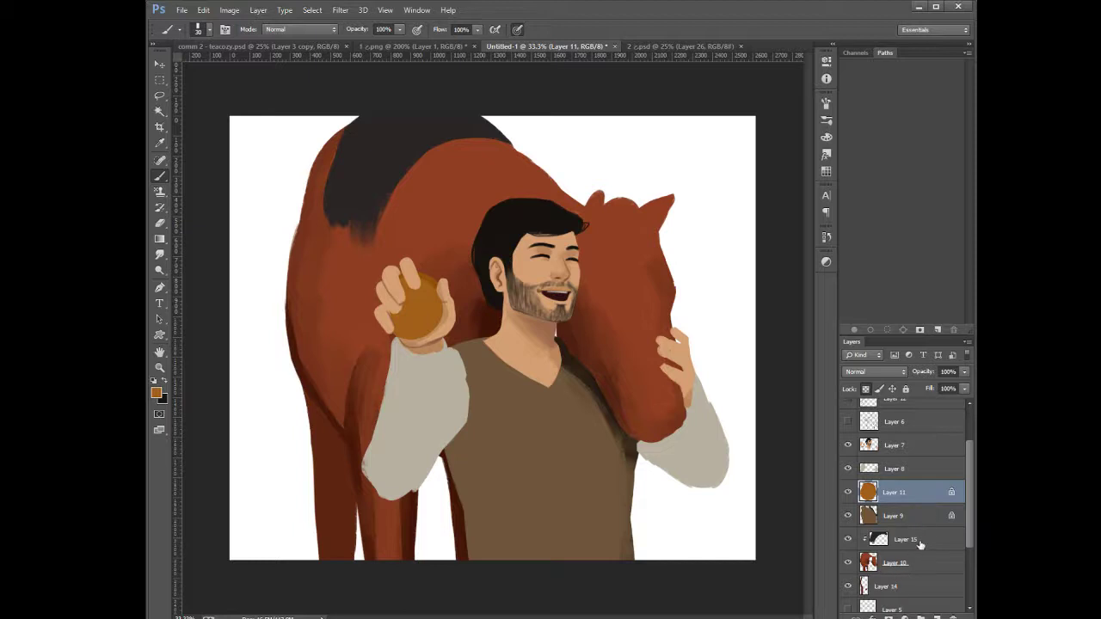
click(937, 616)
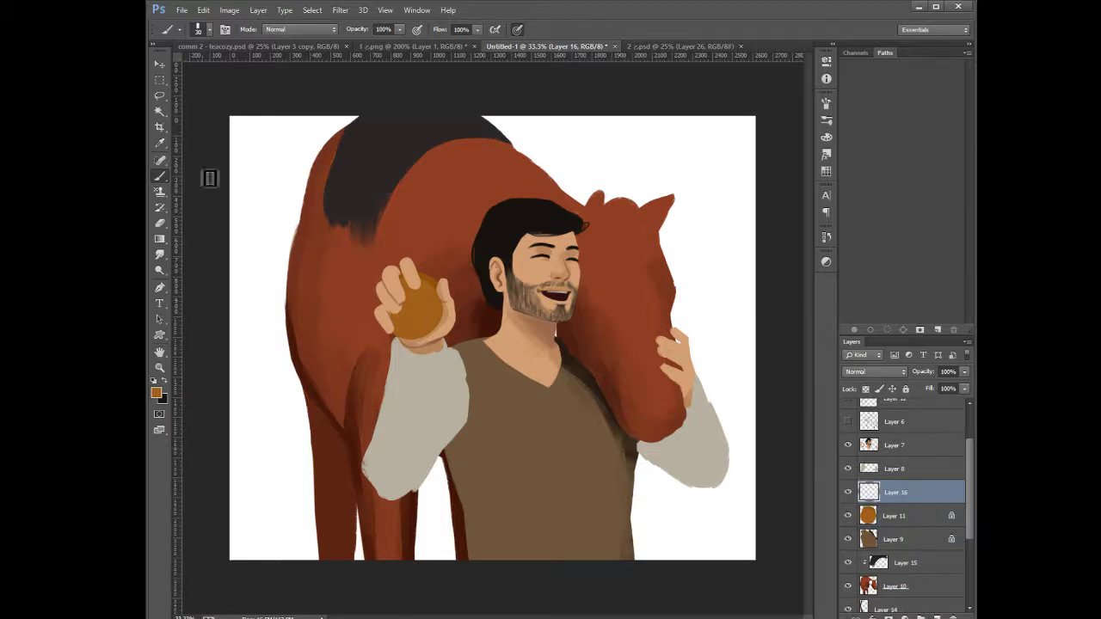
click(159, 79)
key(shift+m)
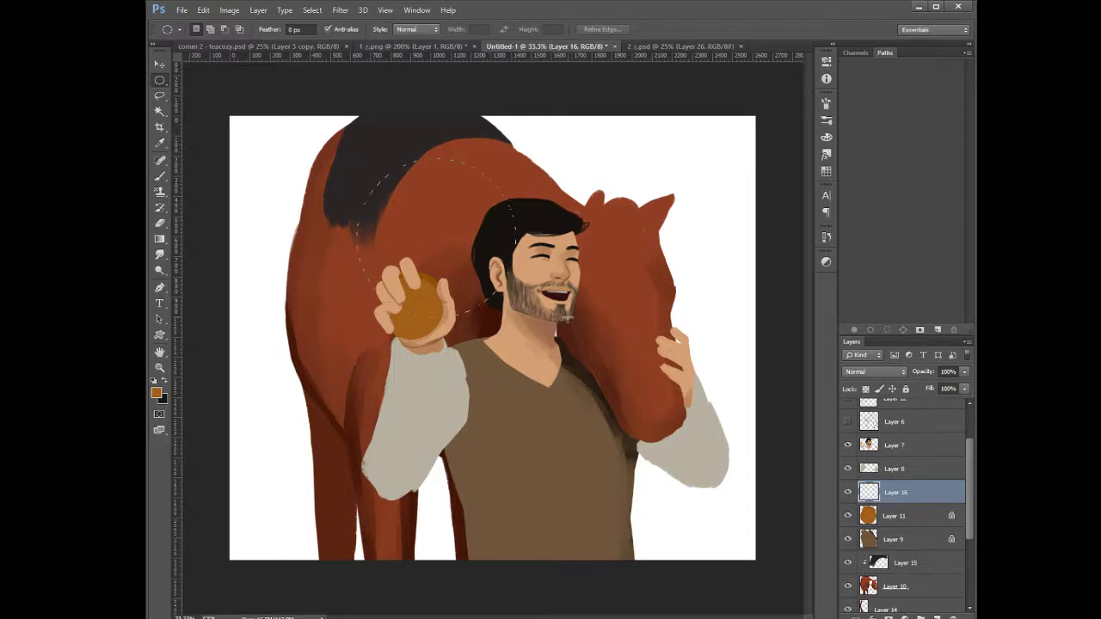
mouse_move(566, 318)
mouse_down()
mouse_move(507, 280)
mouse_move(584, 376)
mouse_move(552, 328)
mouse_move(557, 335)
mouse_up()
key(alt+BackSpace)
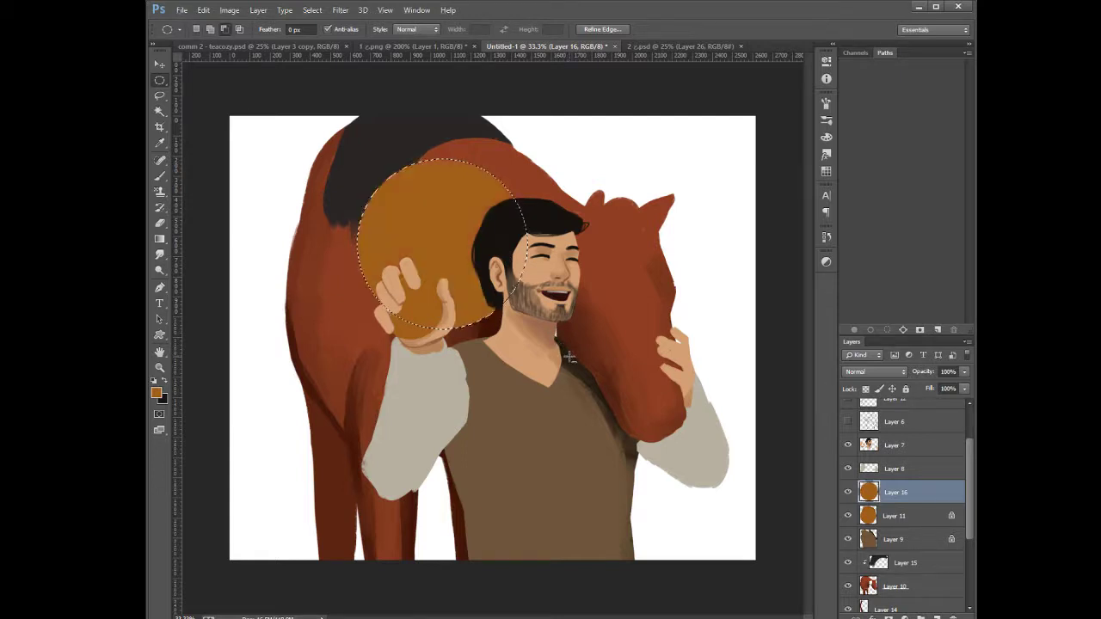
Place Layer 16 above Layer 7, move the orange circle down over the raised hand and clear the selection
drag(882, 489, 890, 430)
drag(469, 258, 466, 302)
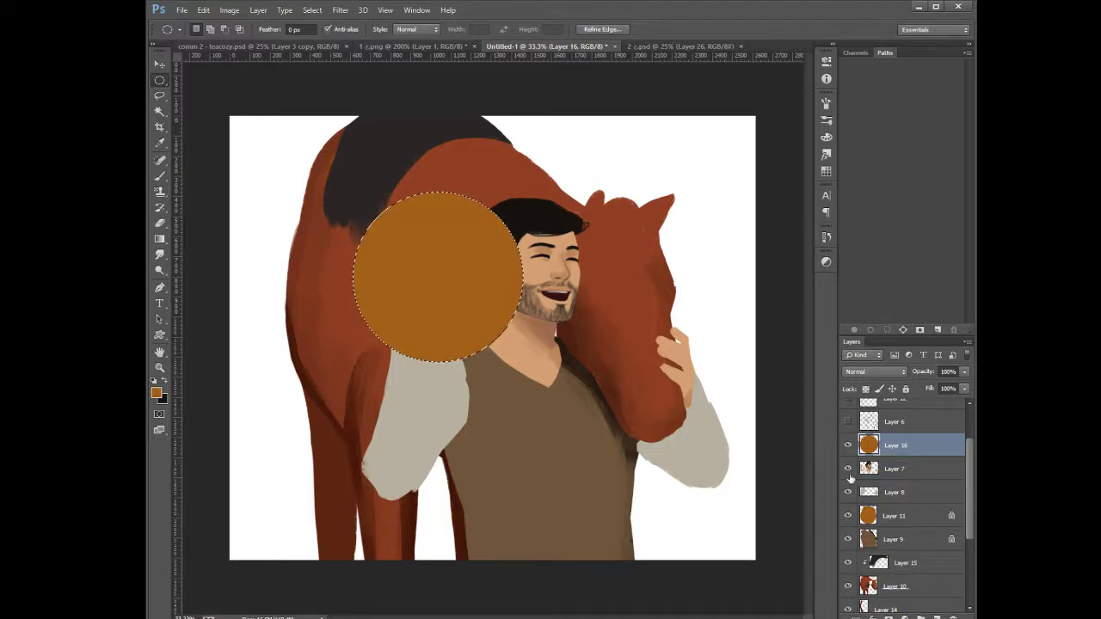
key(ctrl+plus)
drag(573, 442, 623, 498)
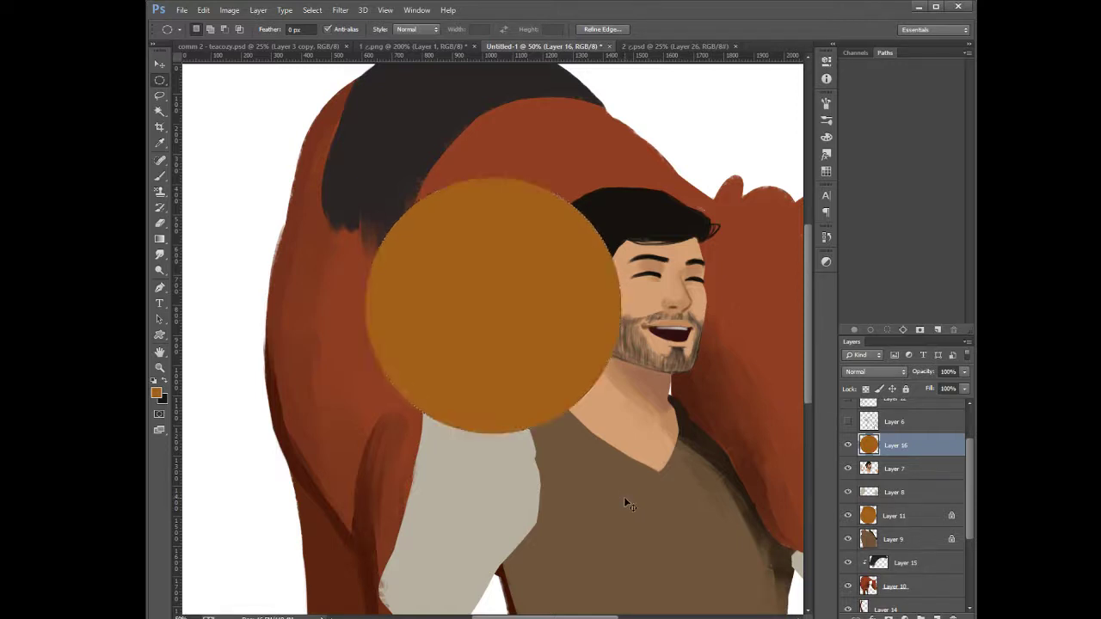
key(ctrl+d)
key(ctrl+minus)
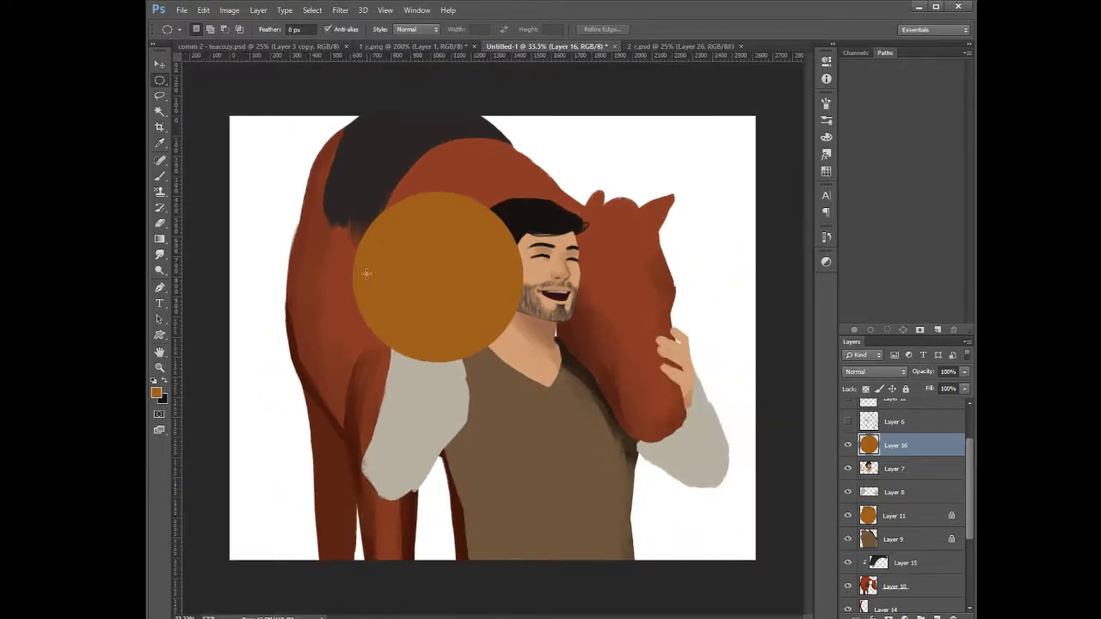
Lock the transparency of Layer 16 and choose a lighter orange paint colour for the brush
click(161, 177)
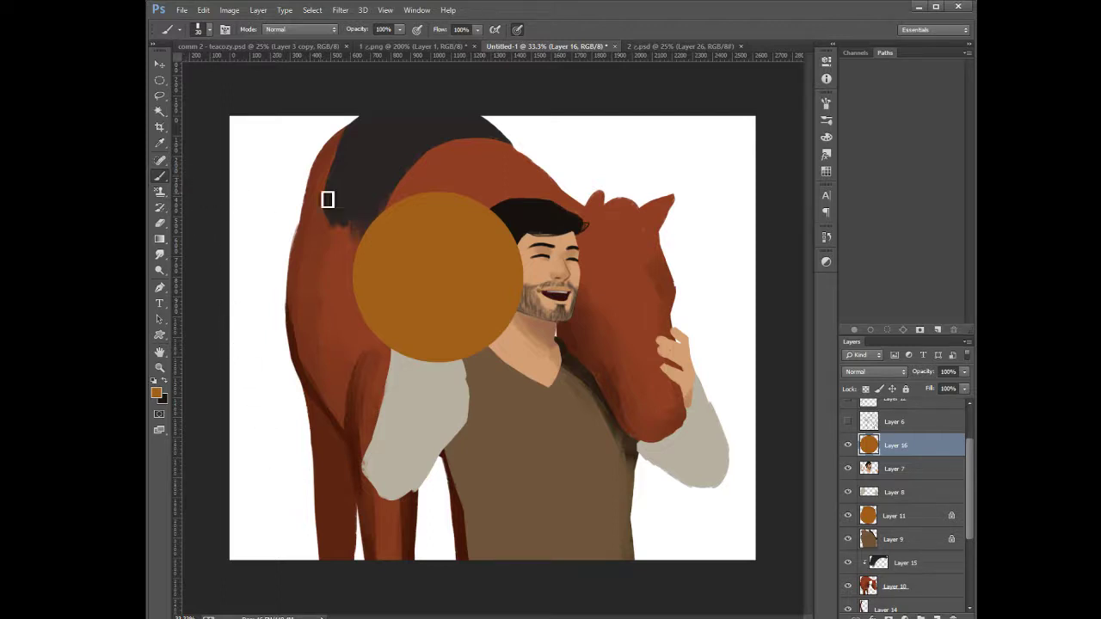
key(bracketright)
key(bracketright)
key(bracketright)
click(867, 389)
key(i)
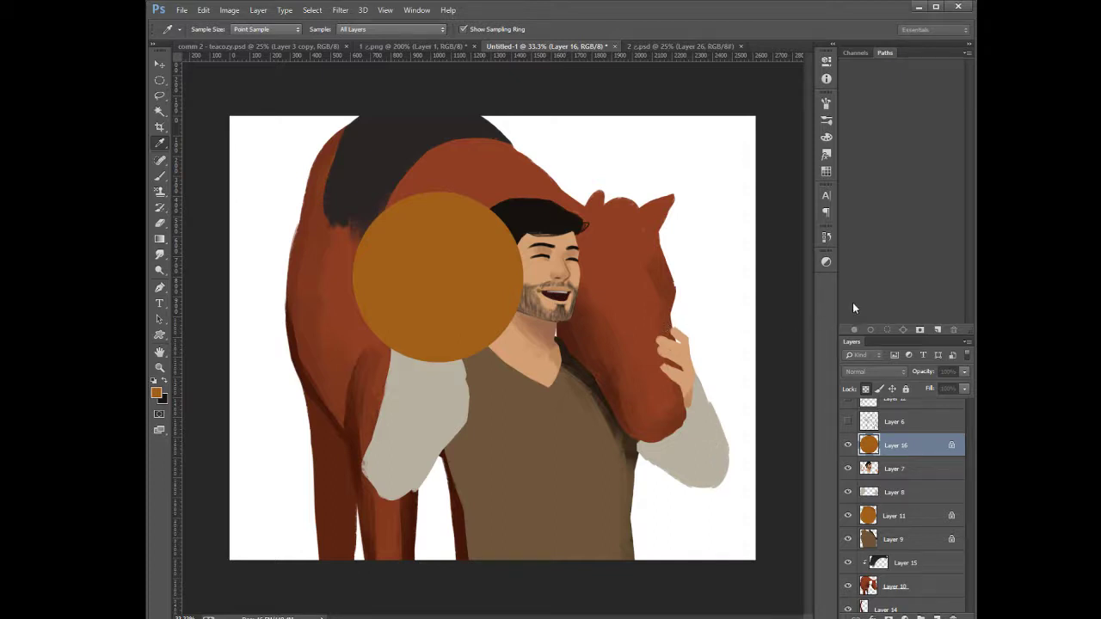
key(b)
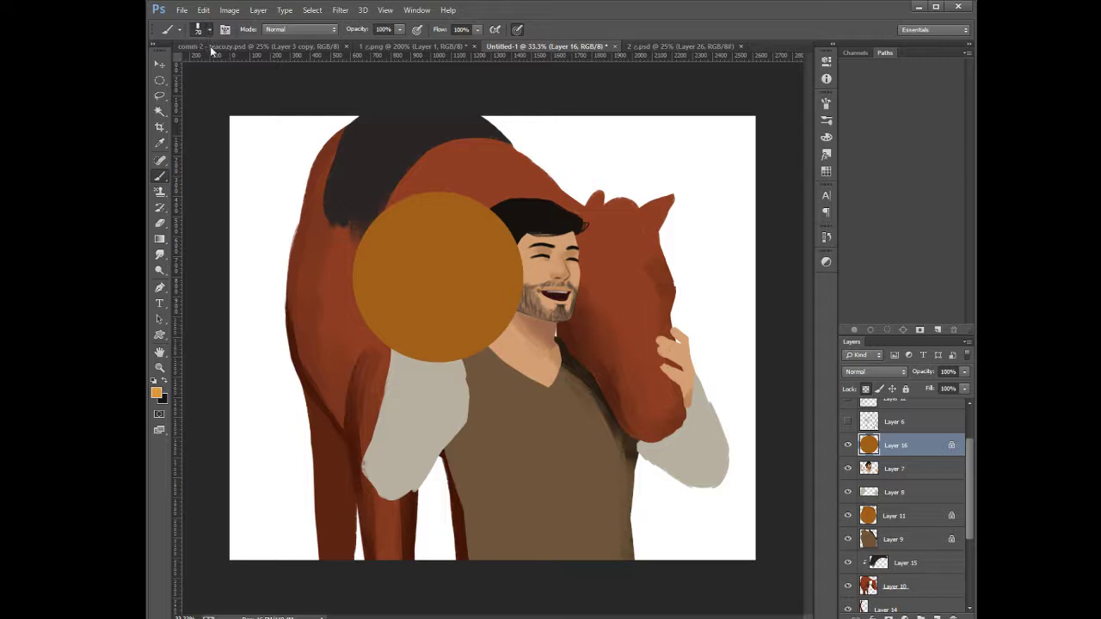
Try light-orange highlights on the upper part of the circle with a round brush at size 1300
key(bracketright)
key(bracketright)
key(bracketright)
drag(374, 70, 353, 65)
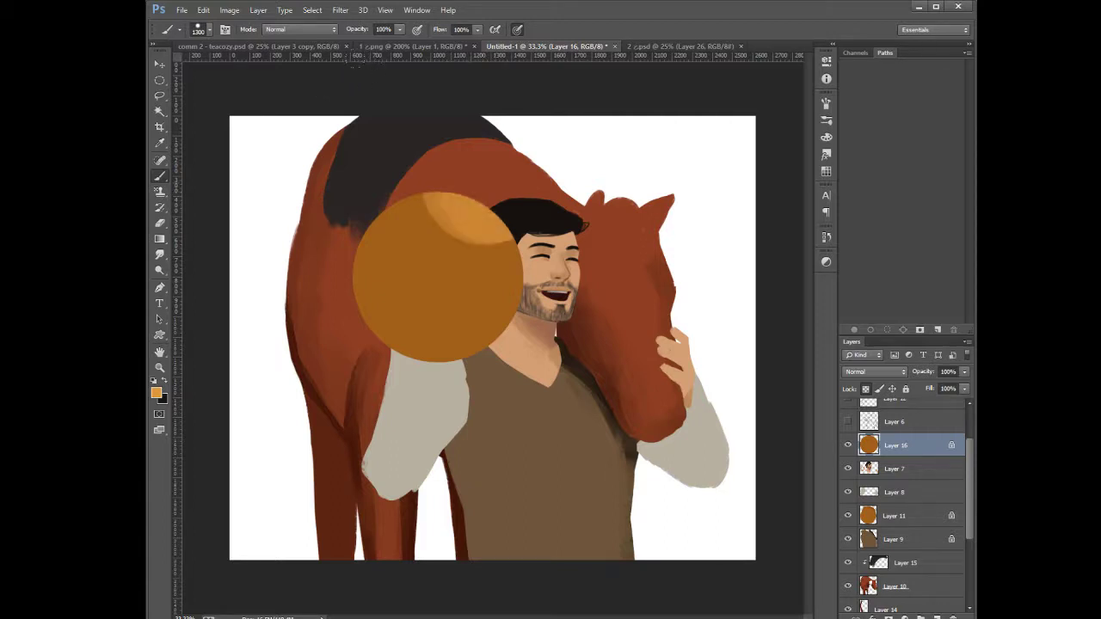
key(ctrl+z)
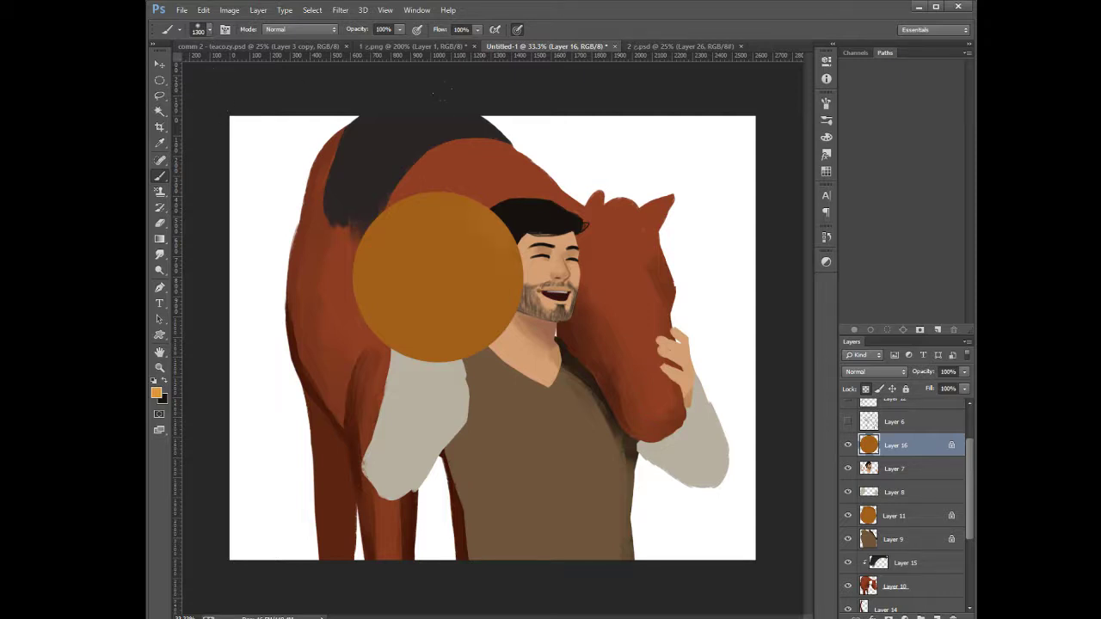
mouse_move(442, 92)
mouse_down()
mouse_move(371, 103)
mouse_move(296, 159)
mouse_up()
key(ctrl+z)
drag(473, 84, 463, 84)
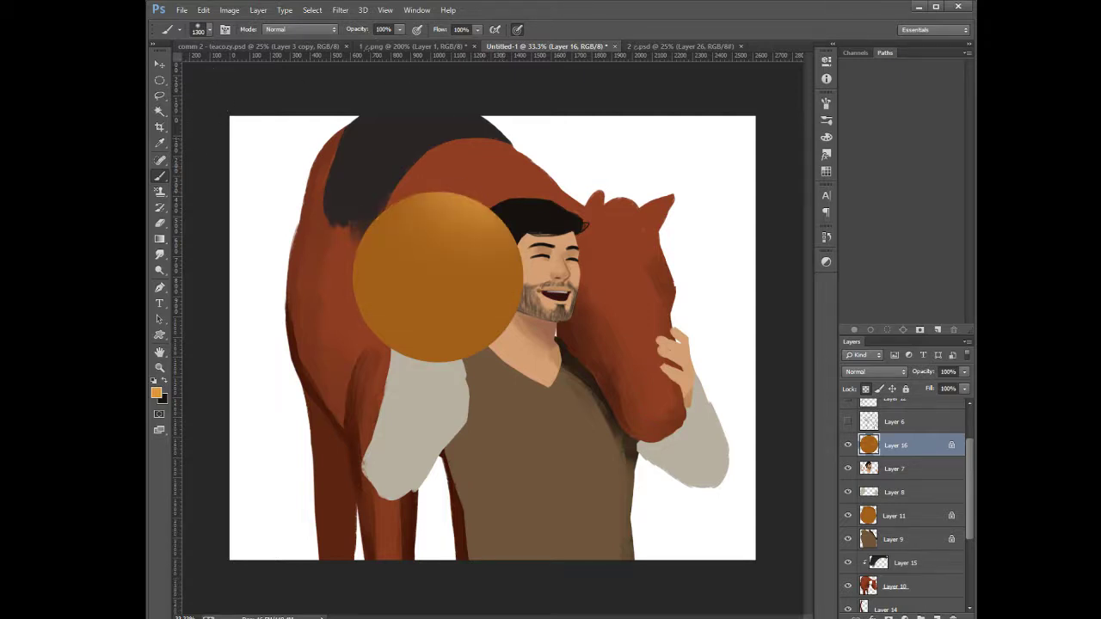
key(ctrl+z)
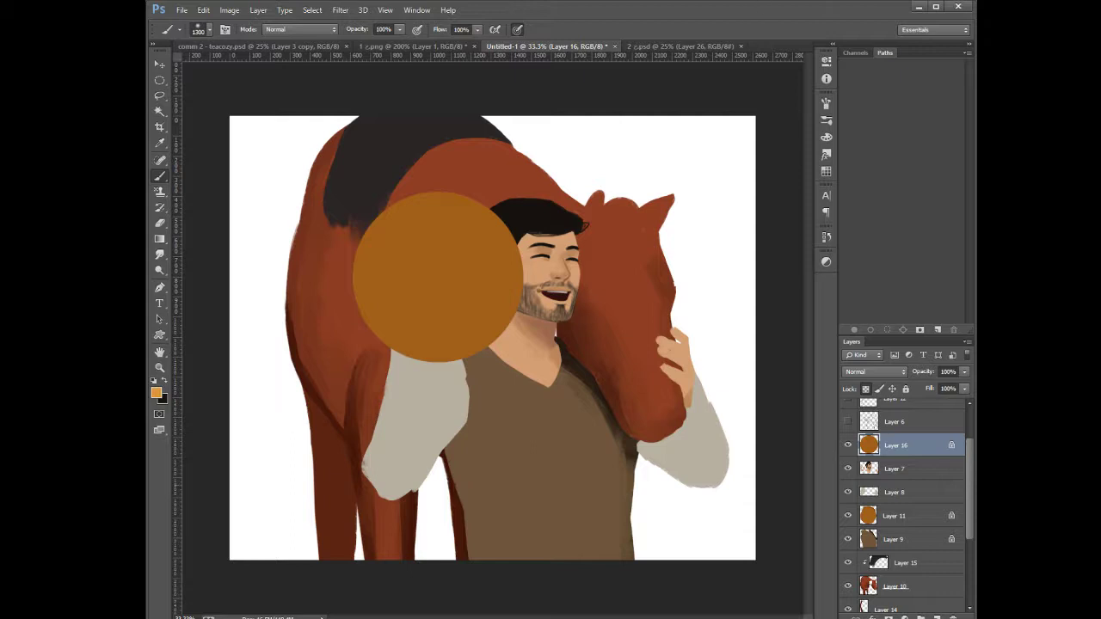
Glaze a subtle mid-orange sheen over the upper part of the circle with a soft brush at size 1300
drag(411, 70, 434, 86)
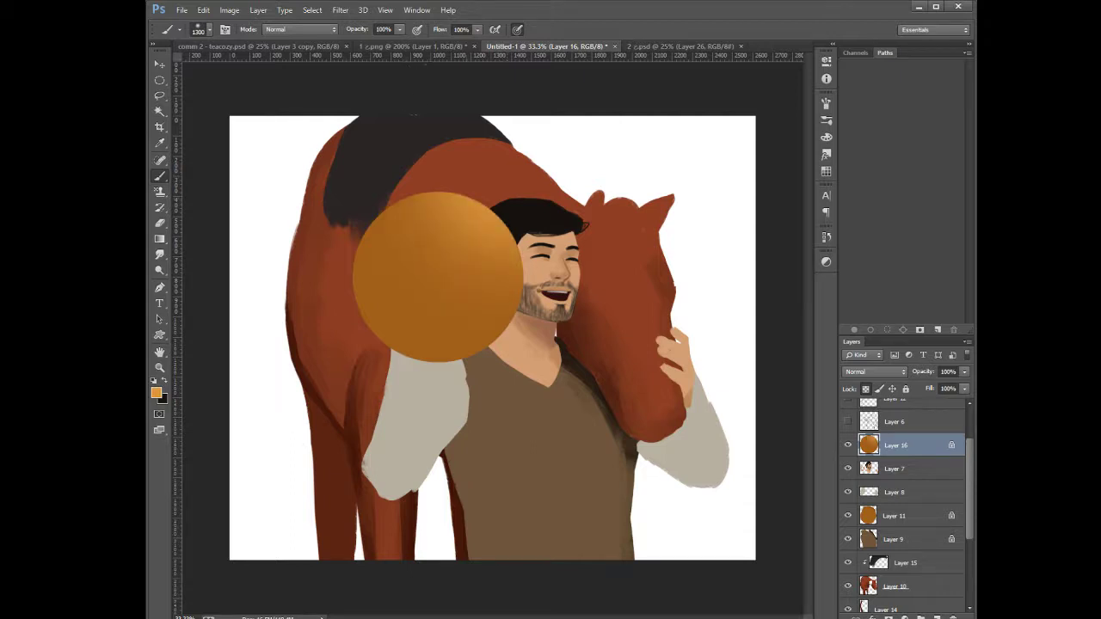
key(ctrl+z)
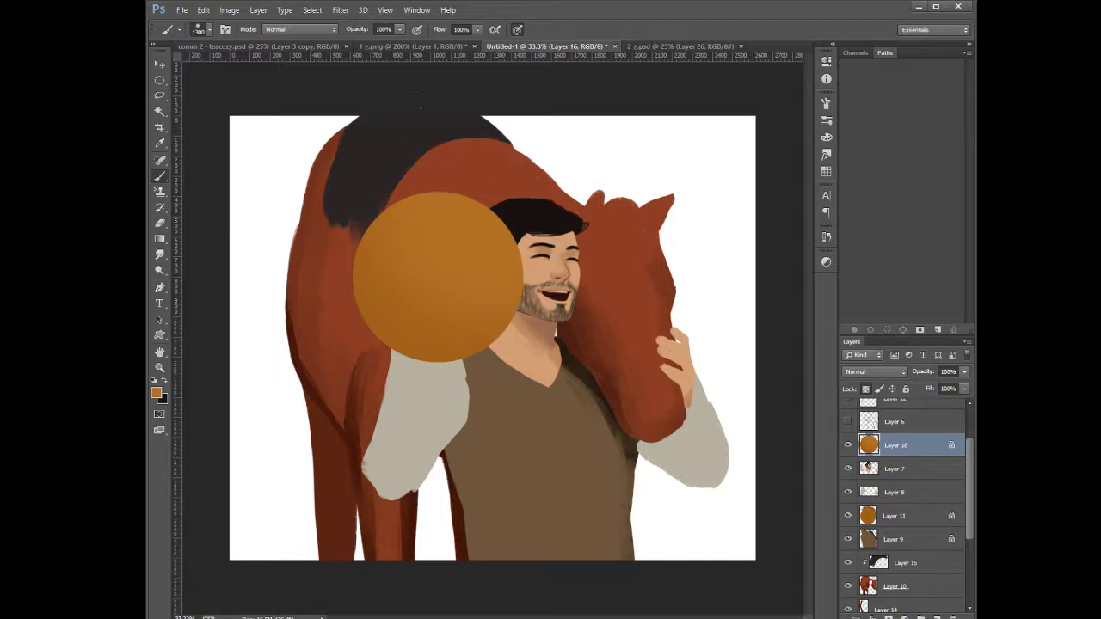
key(i)
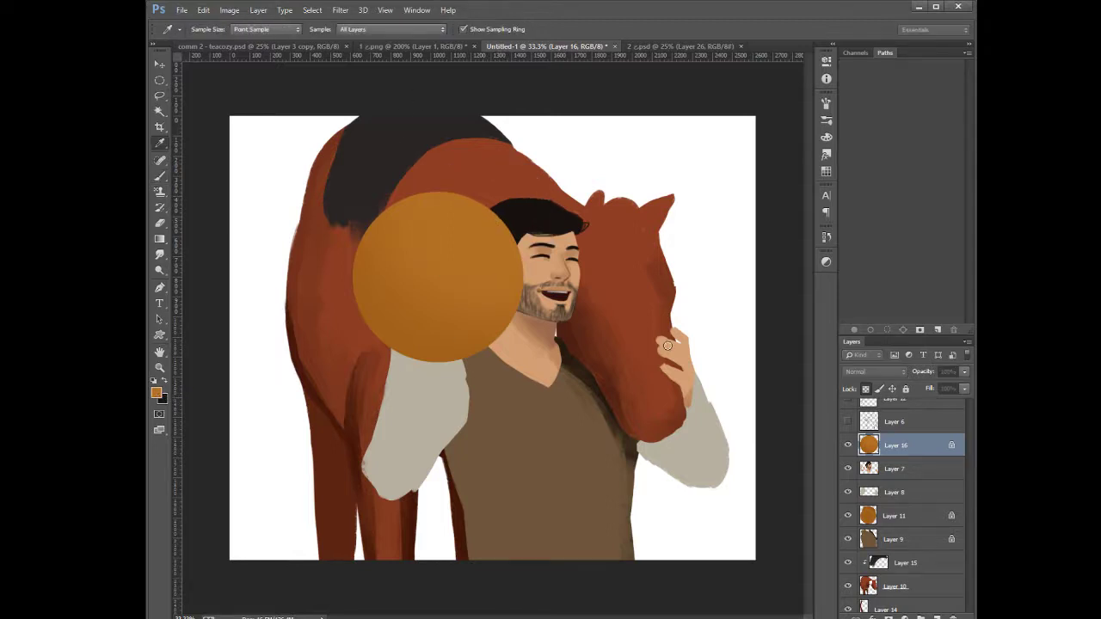
key(b)
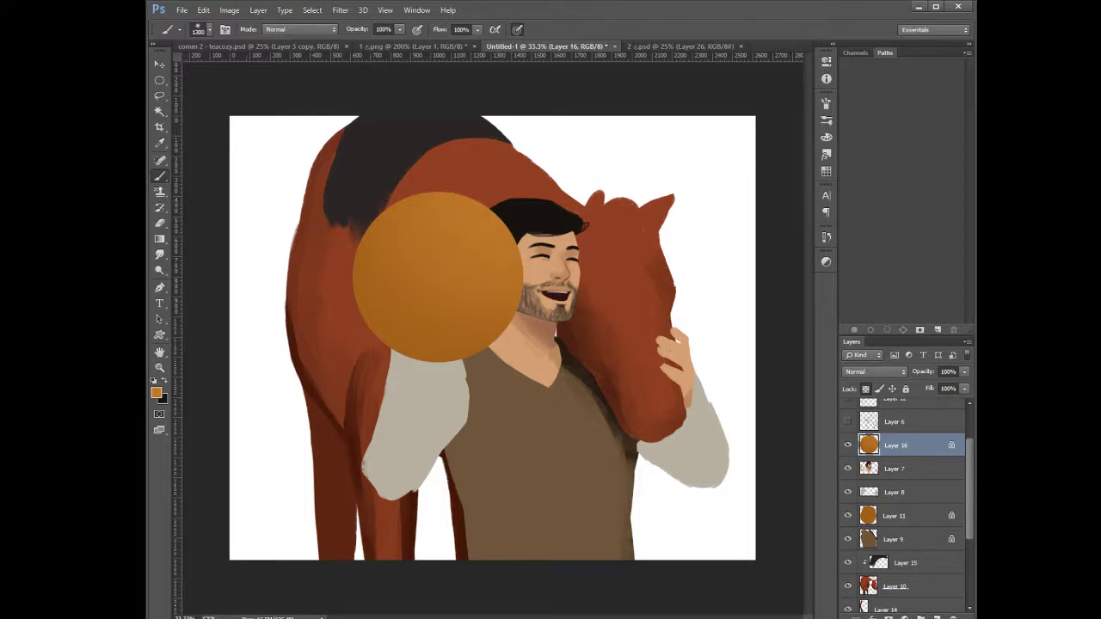
Choose golden yellow and paint a broad soft diagonal band across the circle on Layer 16 at brush size 600
key(i)
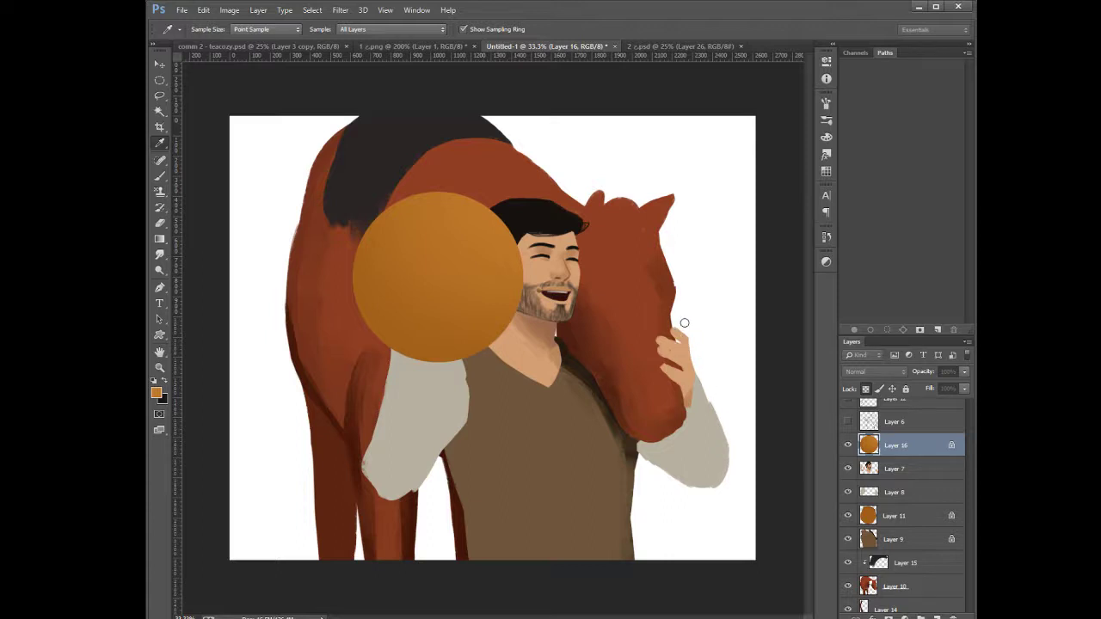
key(b)
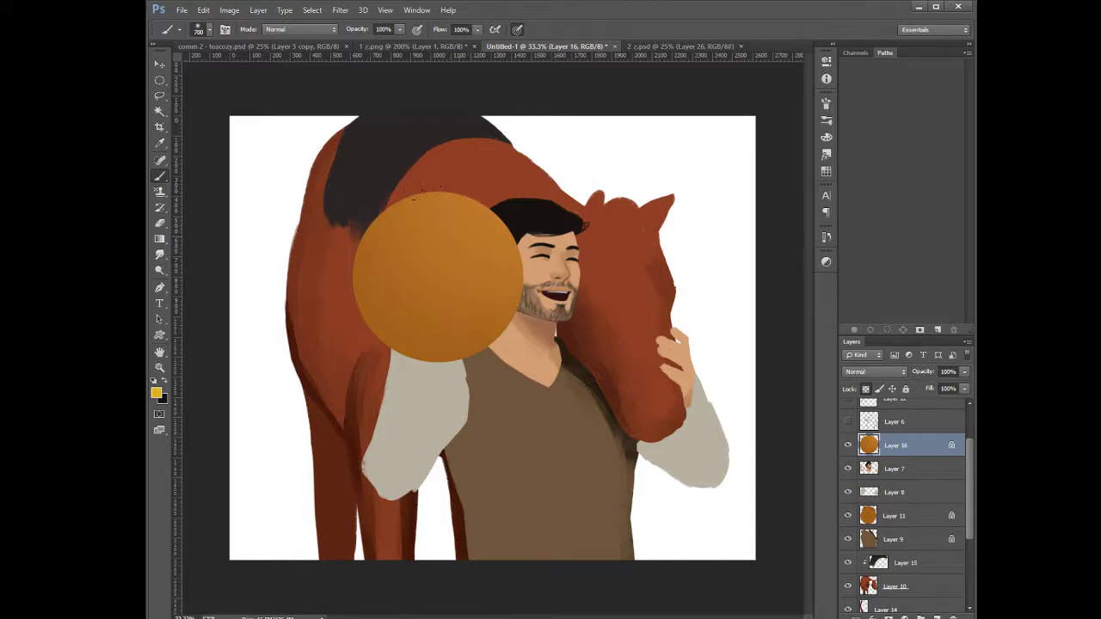
drag(488, 209, 395, 310)
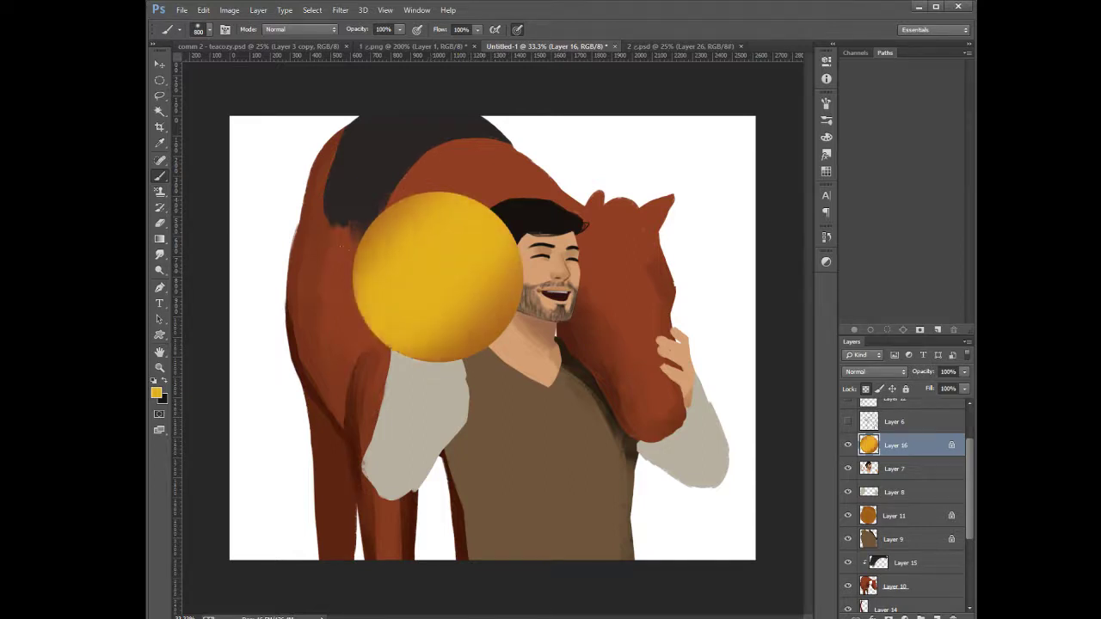
key(ctrl+z)
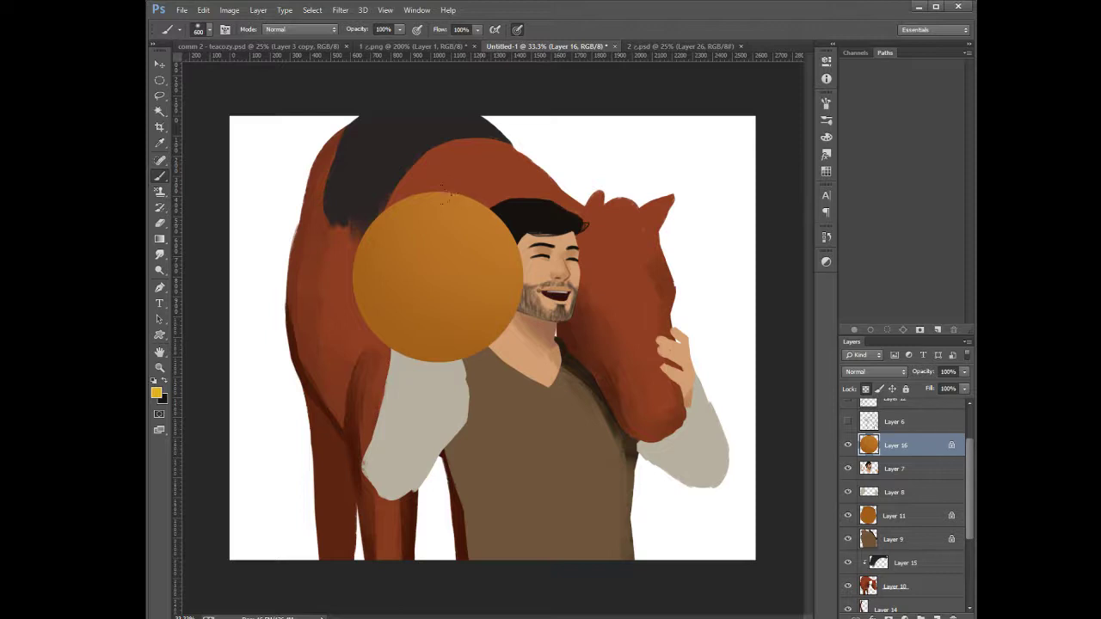
mouse_move(496, 148)
mouse_down()
mouse_move(430, 258)
mouse_move(353, 345)
mouse_up()
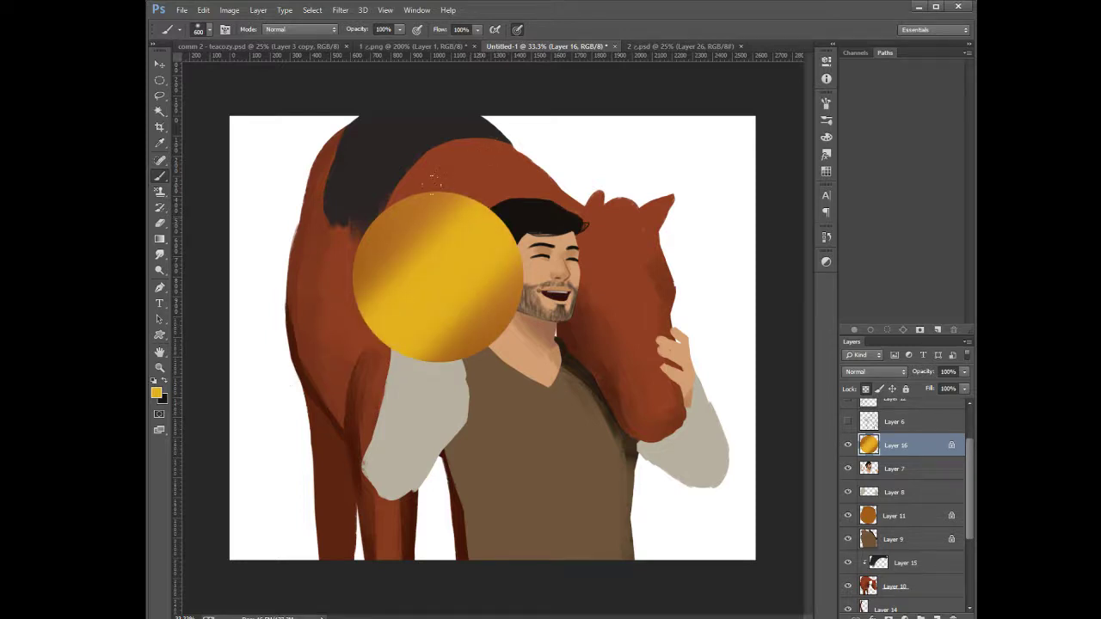
Try a slightly lighter golden-yellow diagonal stroke across the circle at brush size 600
click(159, 143)
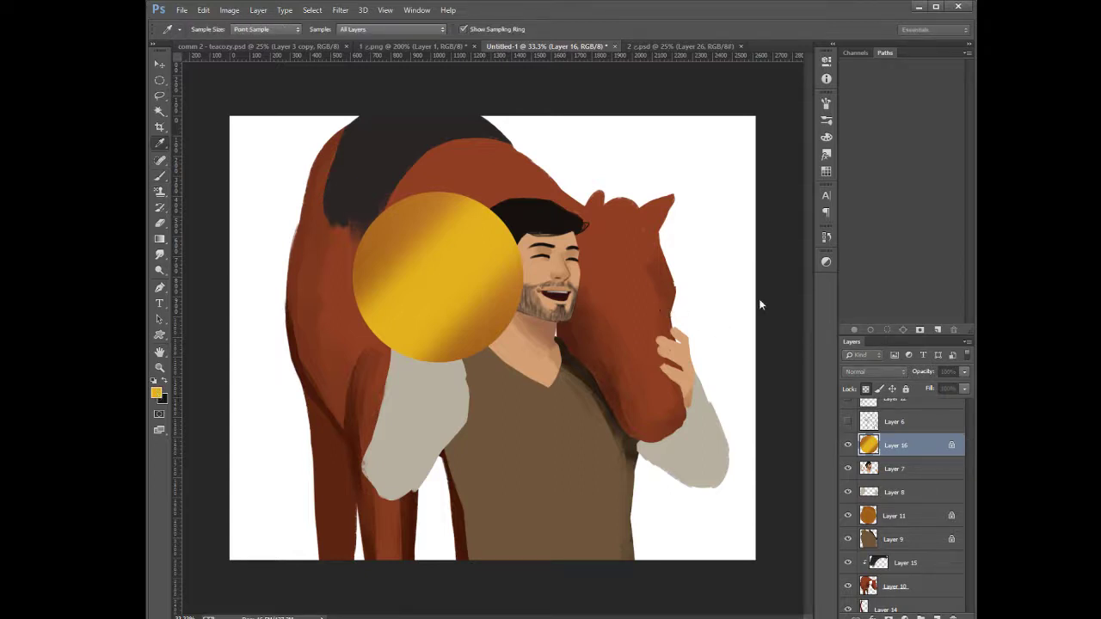
key(b)
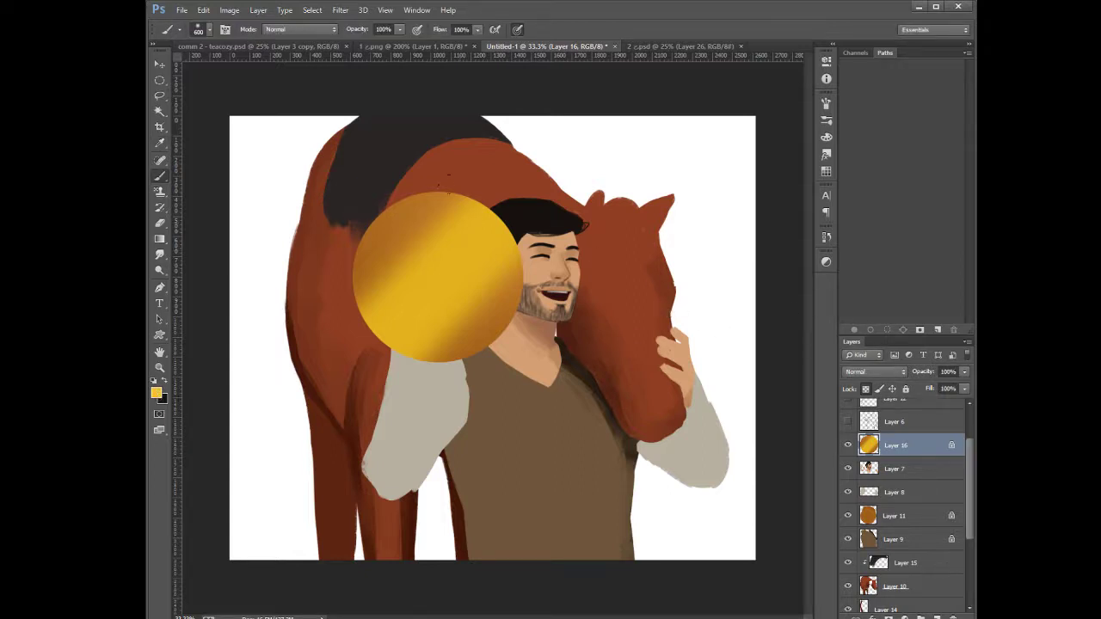
mouse_move(477, 177)
mouse_down()
mouse_move(435, 262)
mouse_move(369, 335)
mouse_up()
key(ctrl+z)
Choose bright yellow and paint a soft diagonal highlight band across the circle on Layer 16 at brush size 500
key(i)
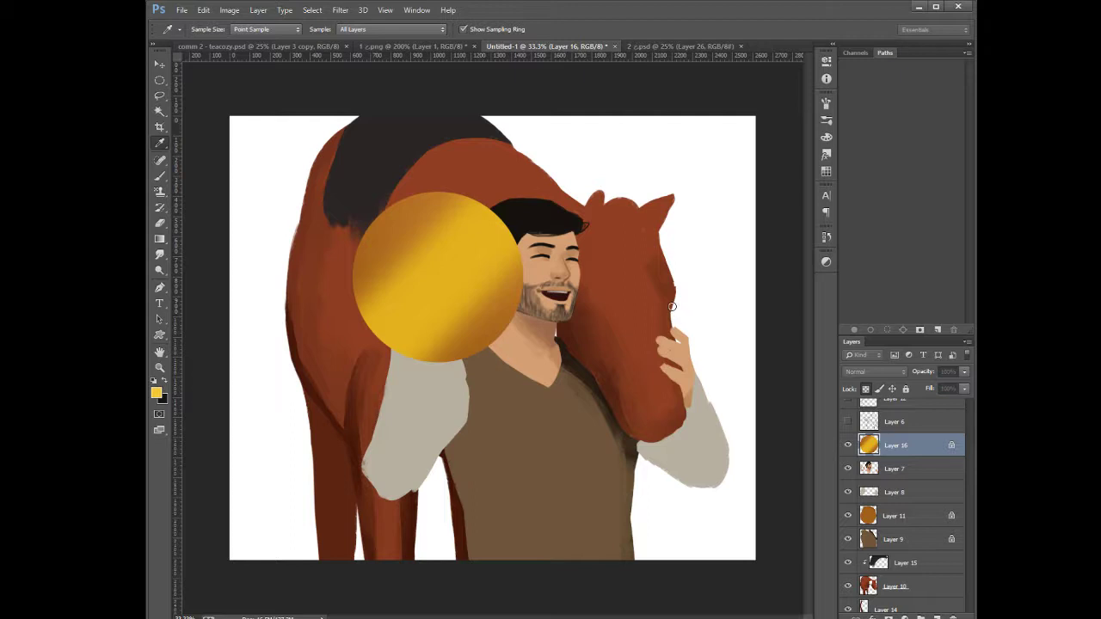
key(b)
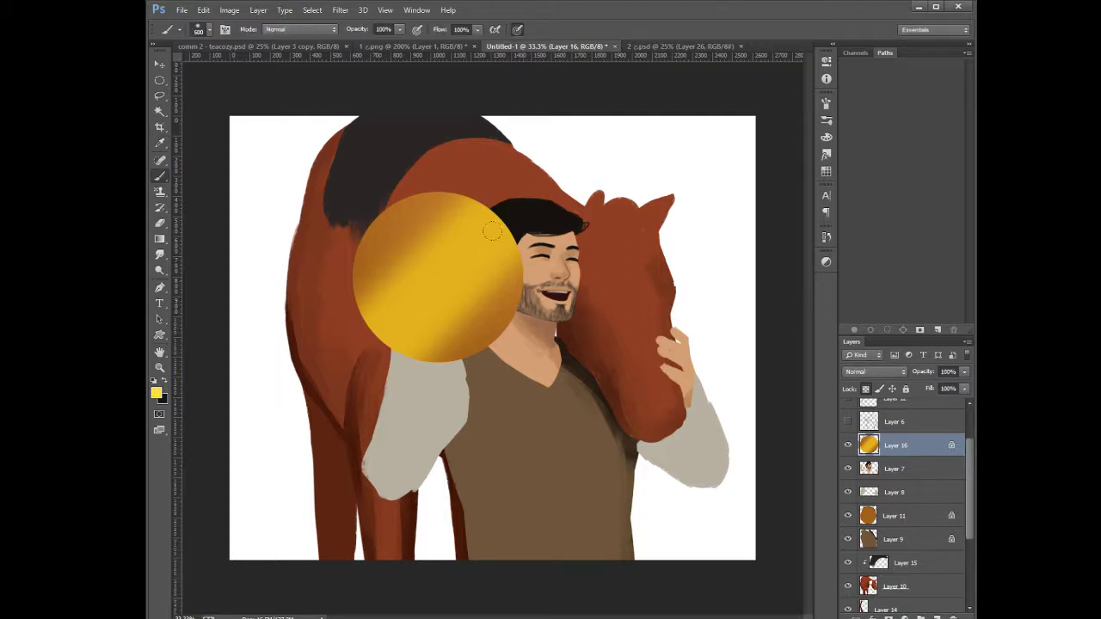
mouse_move(472, 209)
mouse_down()
mouse_move(513, 243)
mouse_move(404, 353)
mouse_up()
key(ctrl+z)
key(ctrl+z)
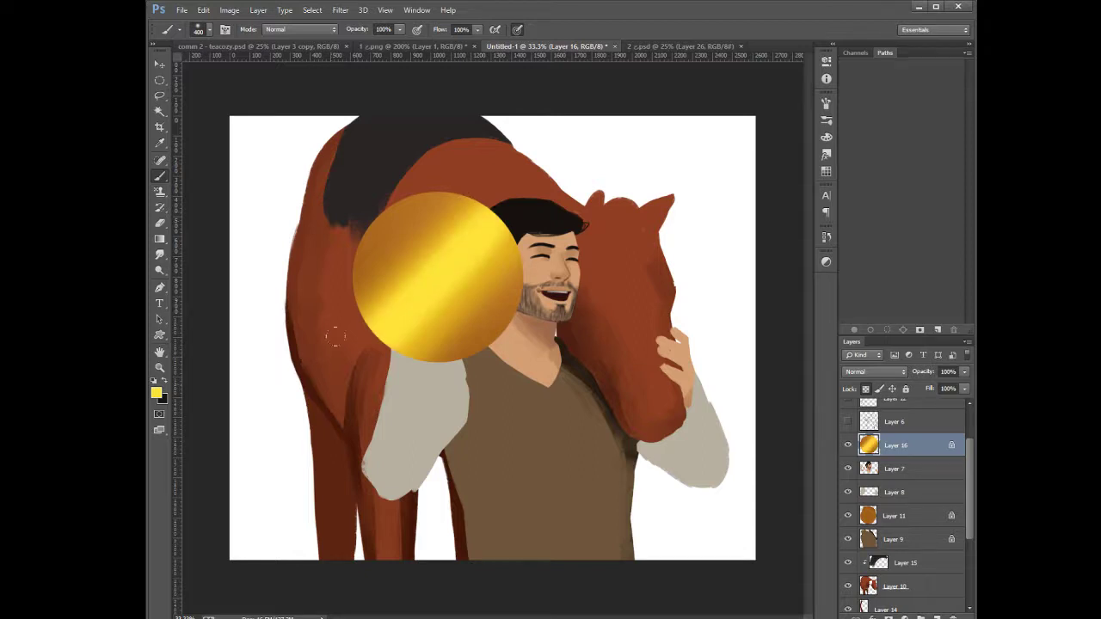
key(ctrl+z)
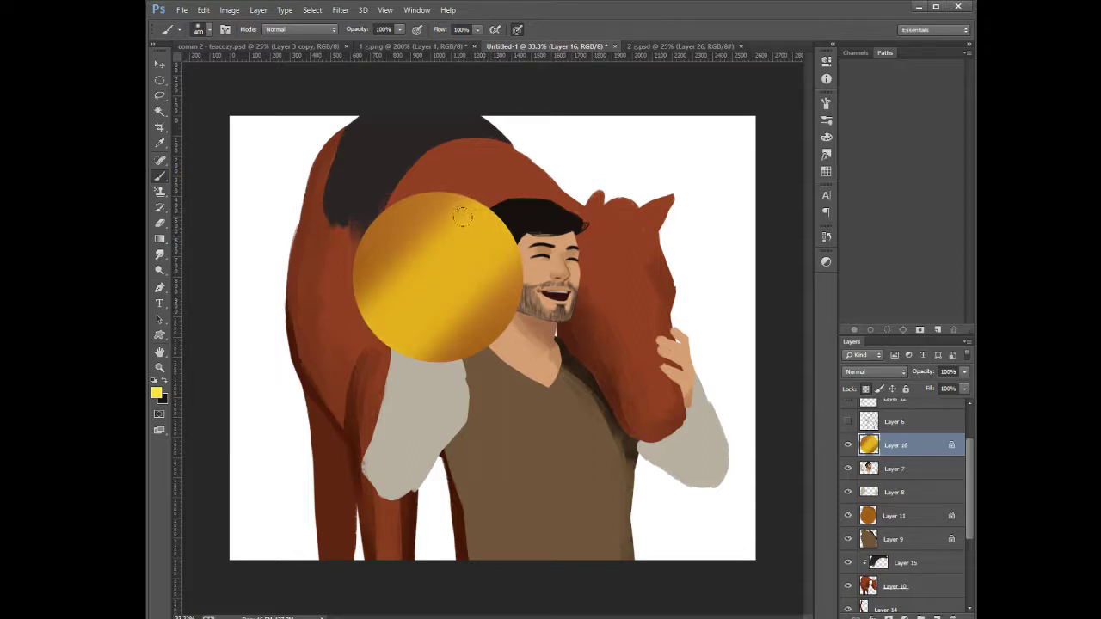
key(bracketright)
drag(476, 182, 308, 362)
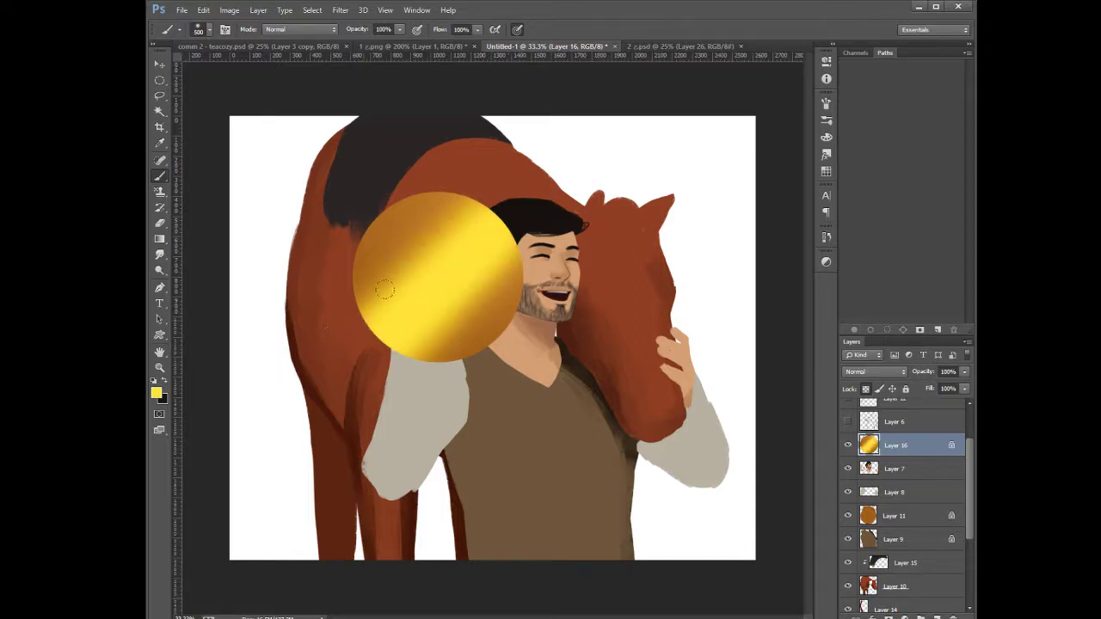
Choose a dark orange-brown and paint soft diagonal shadow bands along both edges of the yellow highlight at brush size 400
alt+click(401, 221)
key(i)
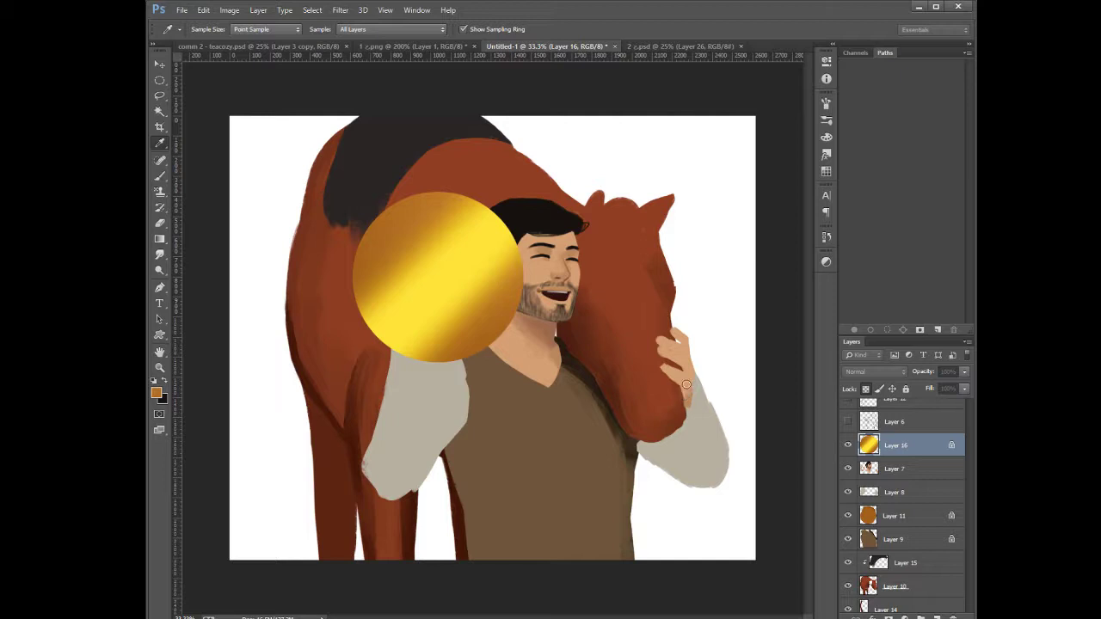
key(b)
mouse_move(425, 183)
mouse_down()
mouse_move(437, 154)
mouse_move(327, 289)
mouse_up()
key(ctrl+z)
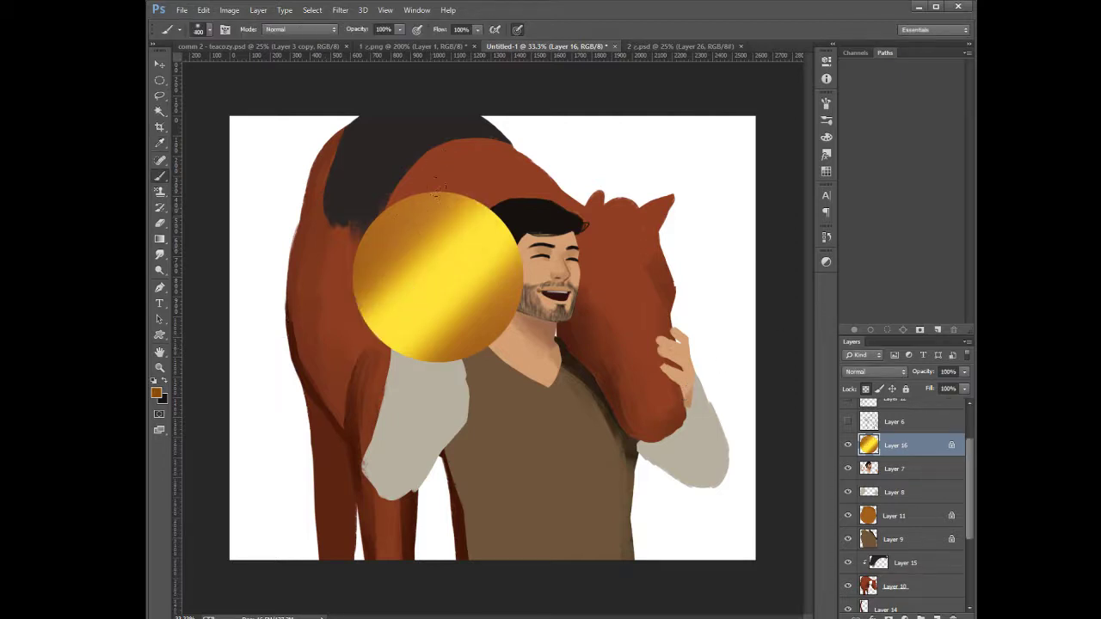
drag(458, 198, 361, 308)
key(ctrl+z)
drag(457, 163, 379, 254)
drag(464, 196, 362, 324)
key(ctrl+z)
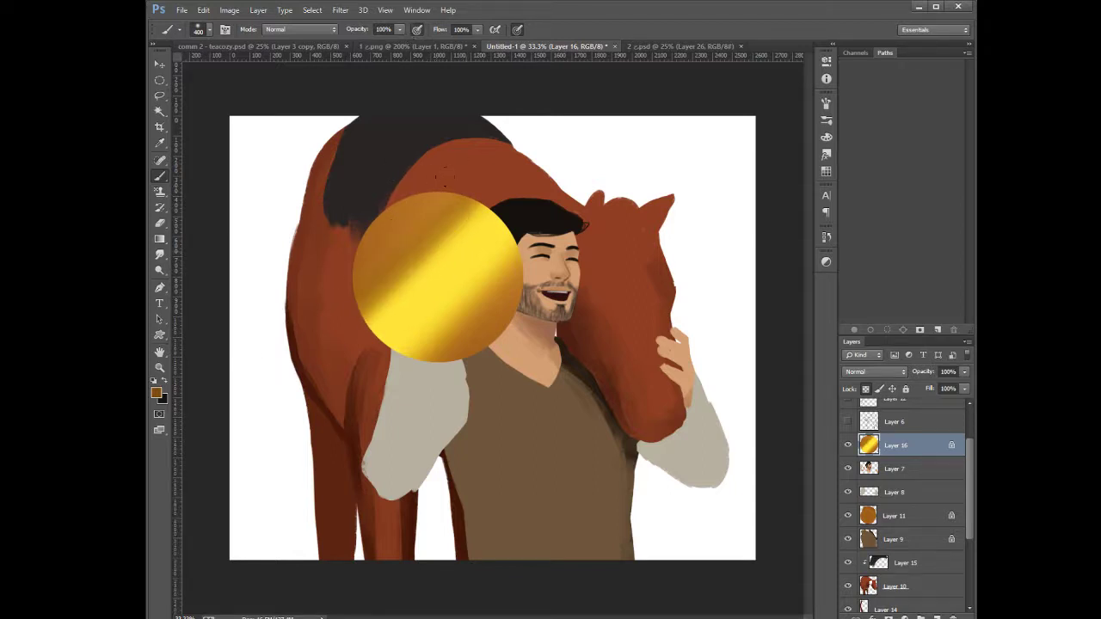
drag(464, 199, 389, 245)
mouse_move(504, 237)
mouse_down()
mouse_move(400, 327)
mouse_move(413, 354)
mouse_up()
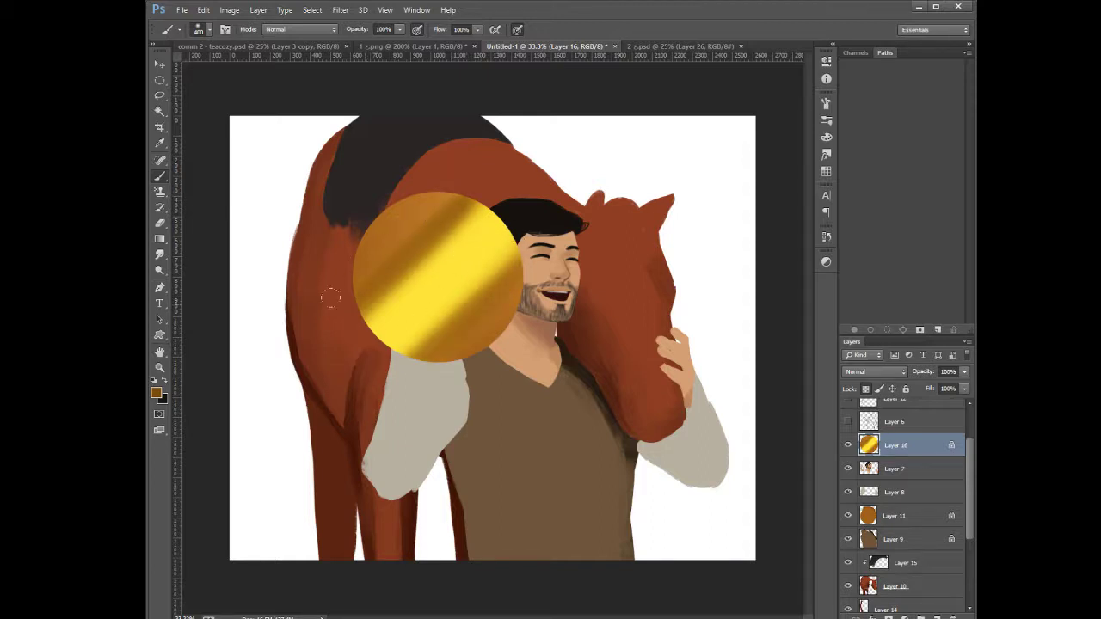
Brighten the circle's upper-left area beyond the shadow band with a lighter orange at brush size 400
alt+click(442, 290)
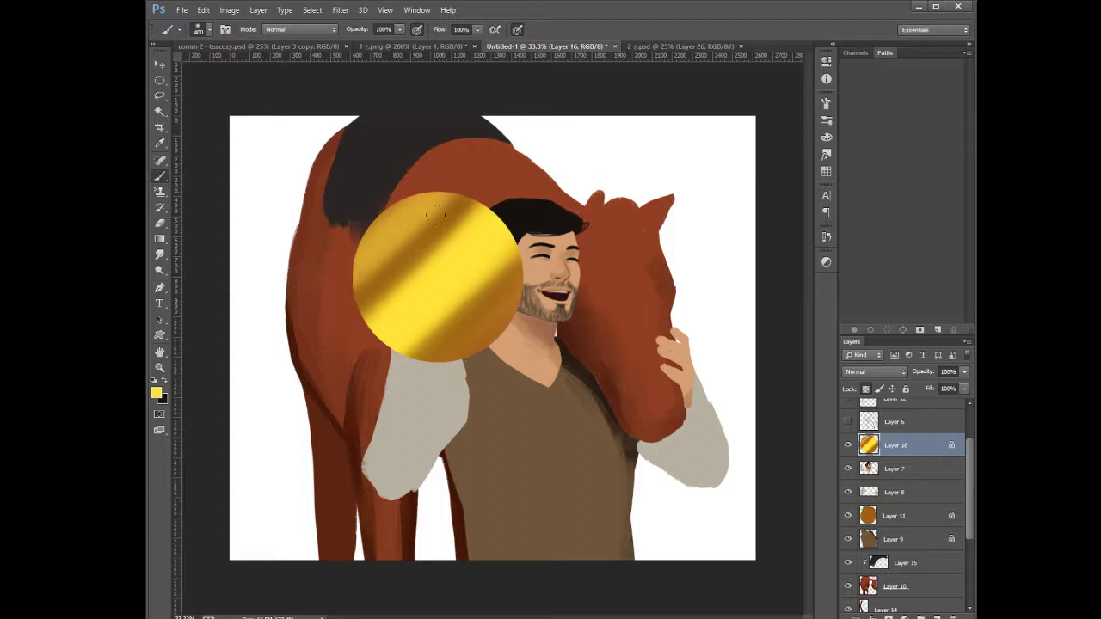
key(ctrl+z)
alt+click(482, 323)
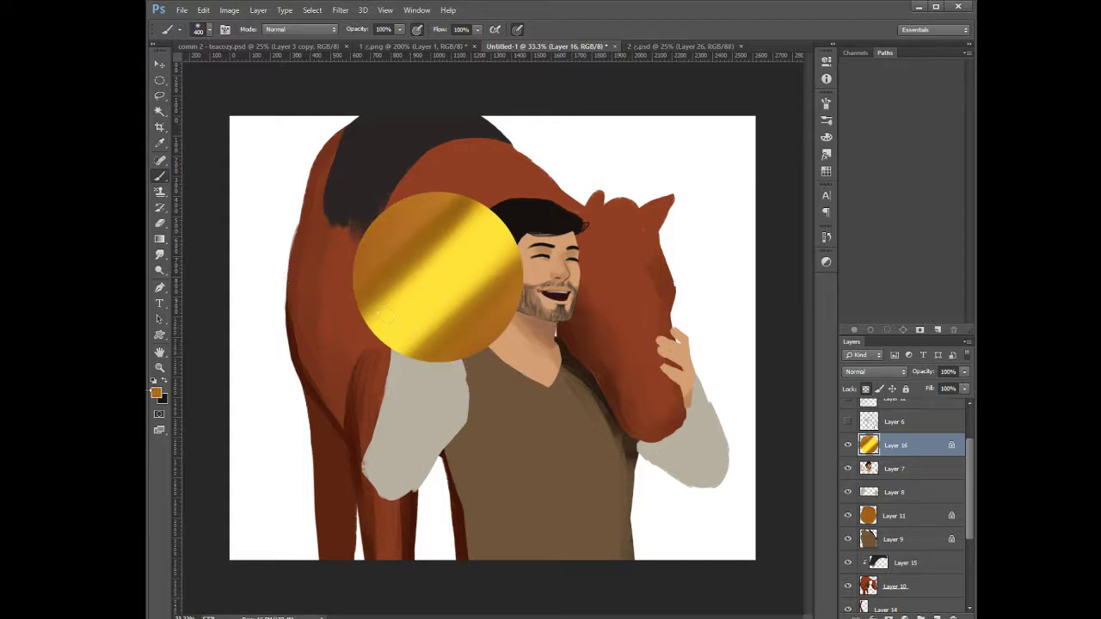
key(i)
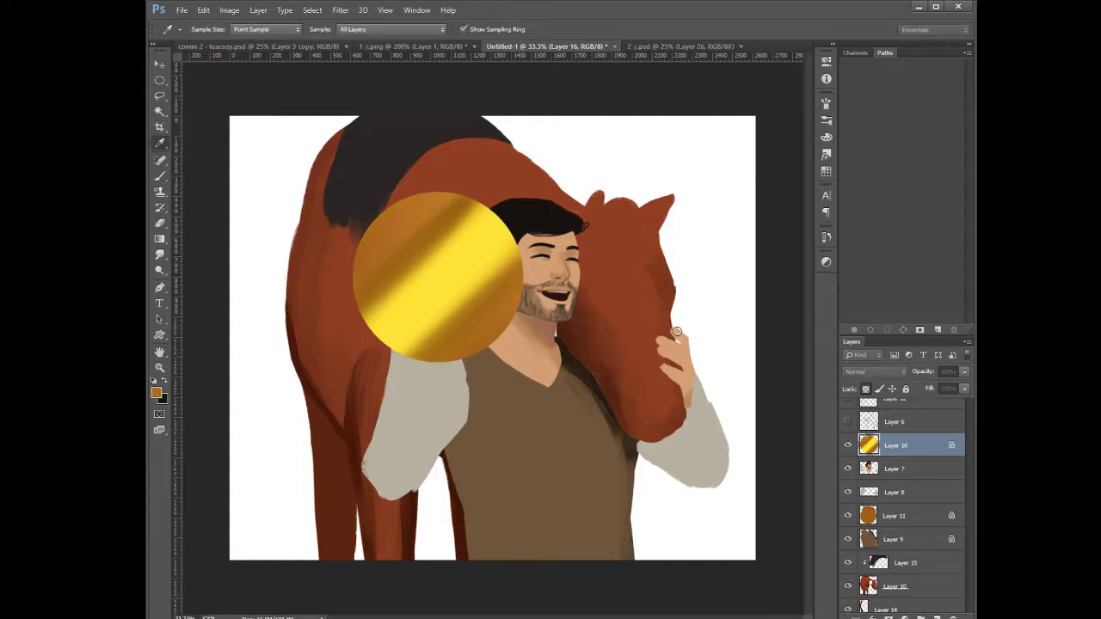
key(b)
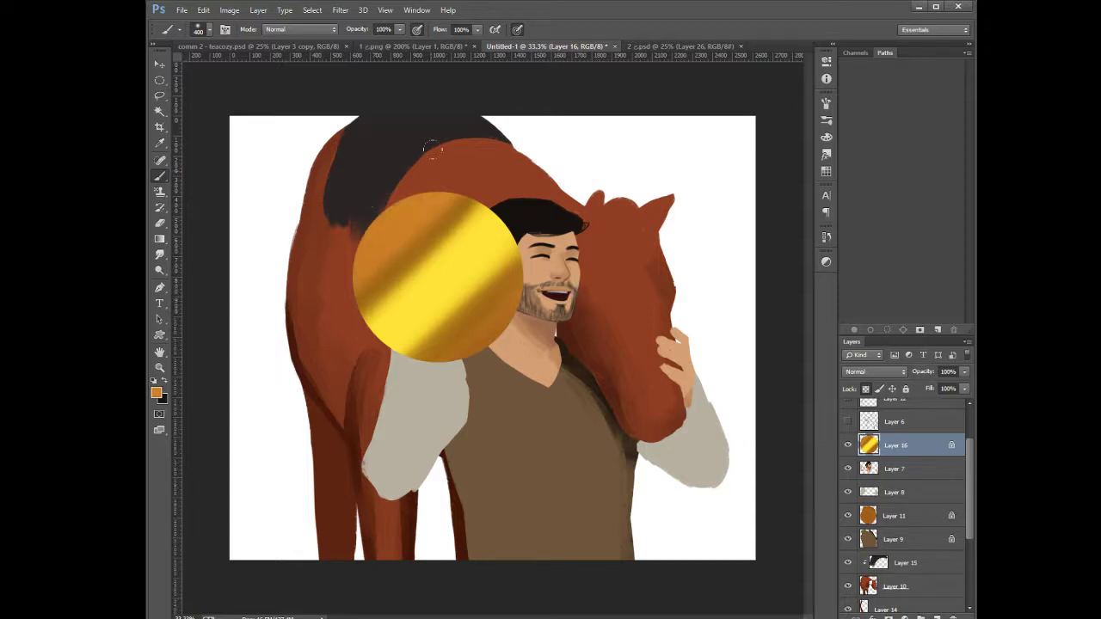
Add the text "1" in Candara Bold at 133 pt on a new layer above the coin and colour it dark brown
alt+click(415, 232)
click(936, 616)
click(160, 306)
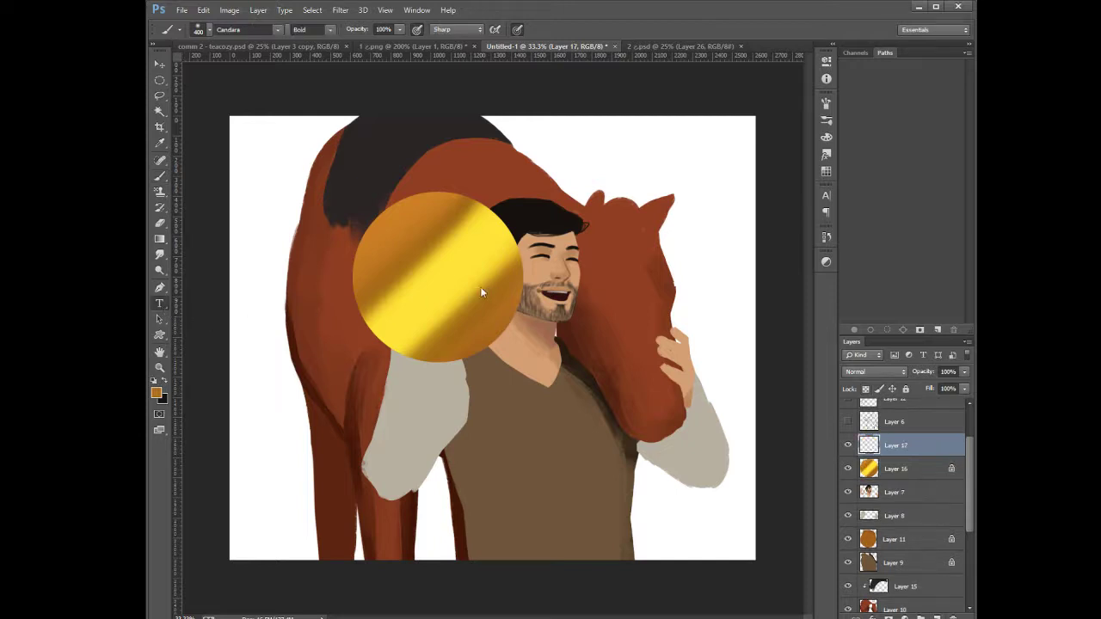
click(435, 270)
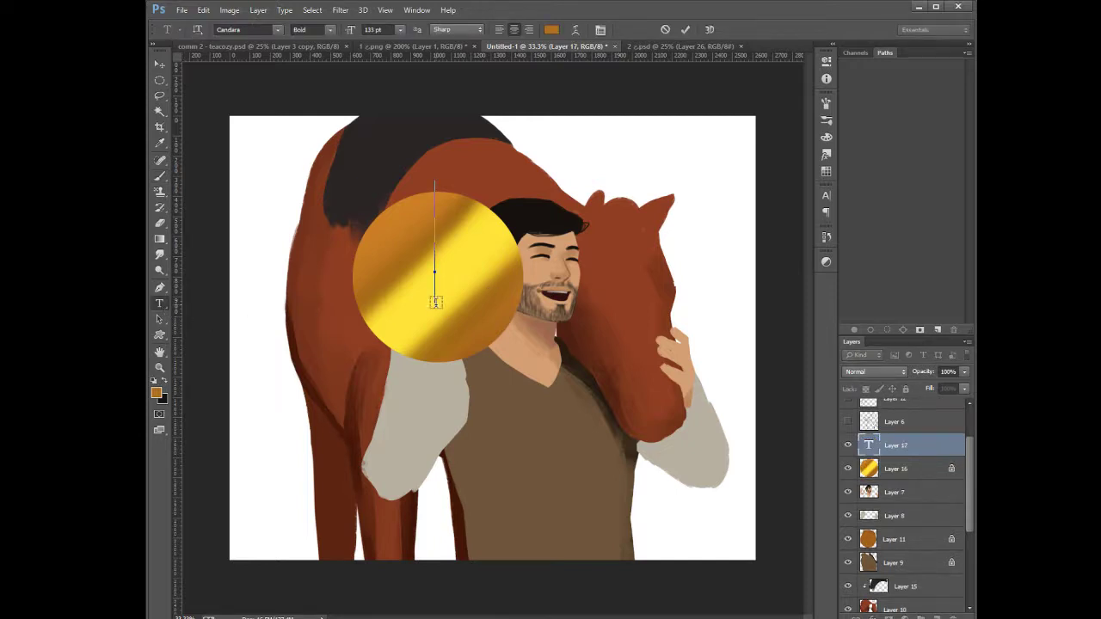
text(!)
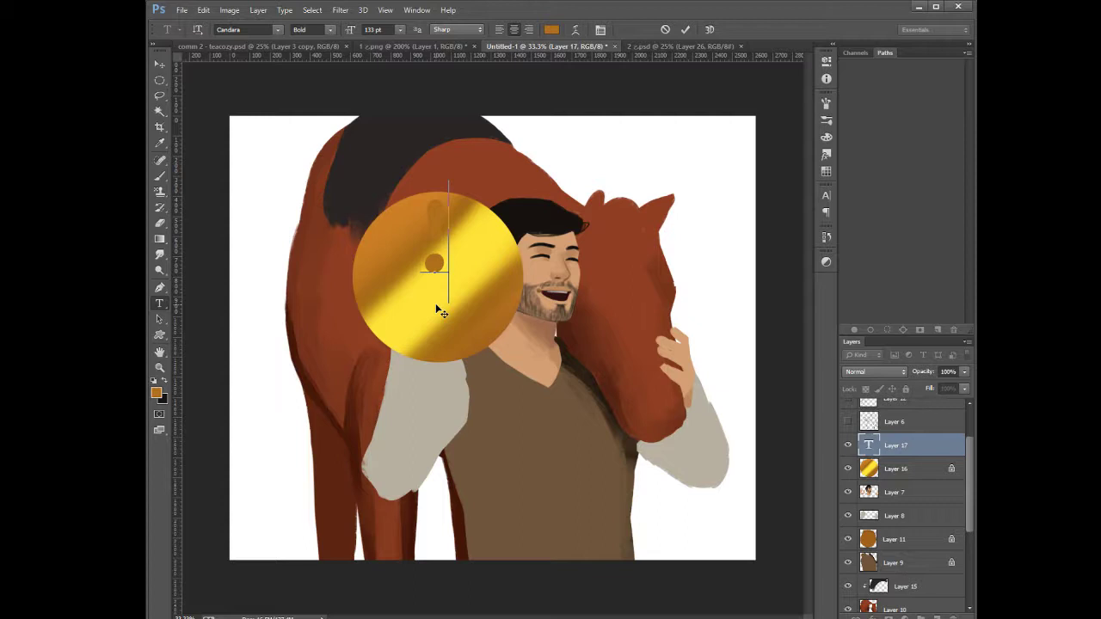
key(BackSpace)
text(1)
click(901, 449)
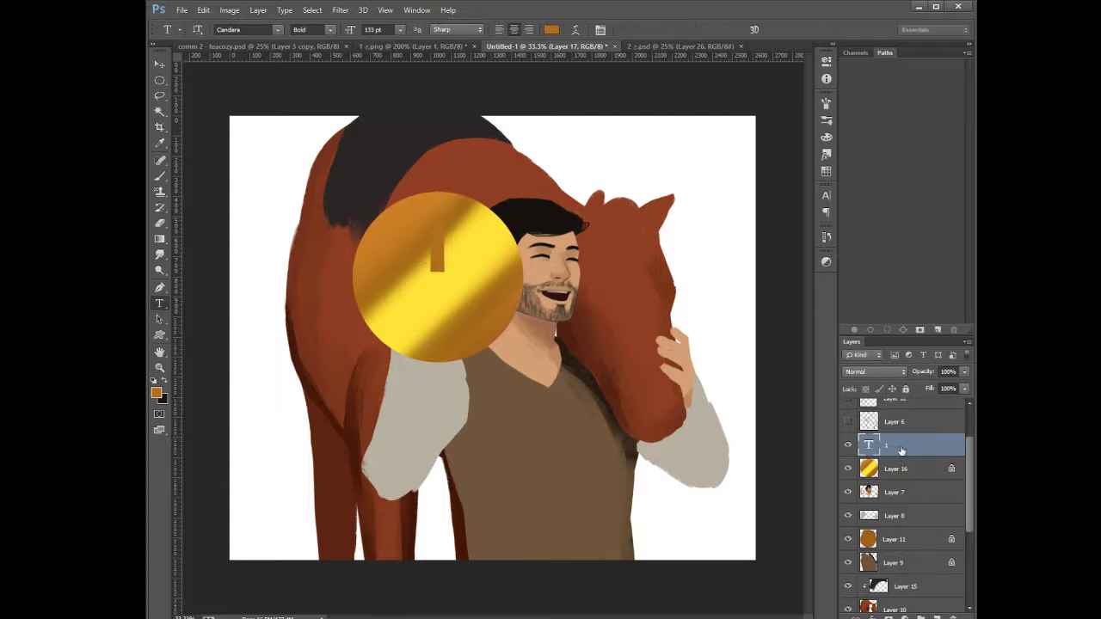
key(i)
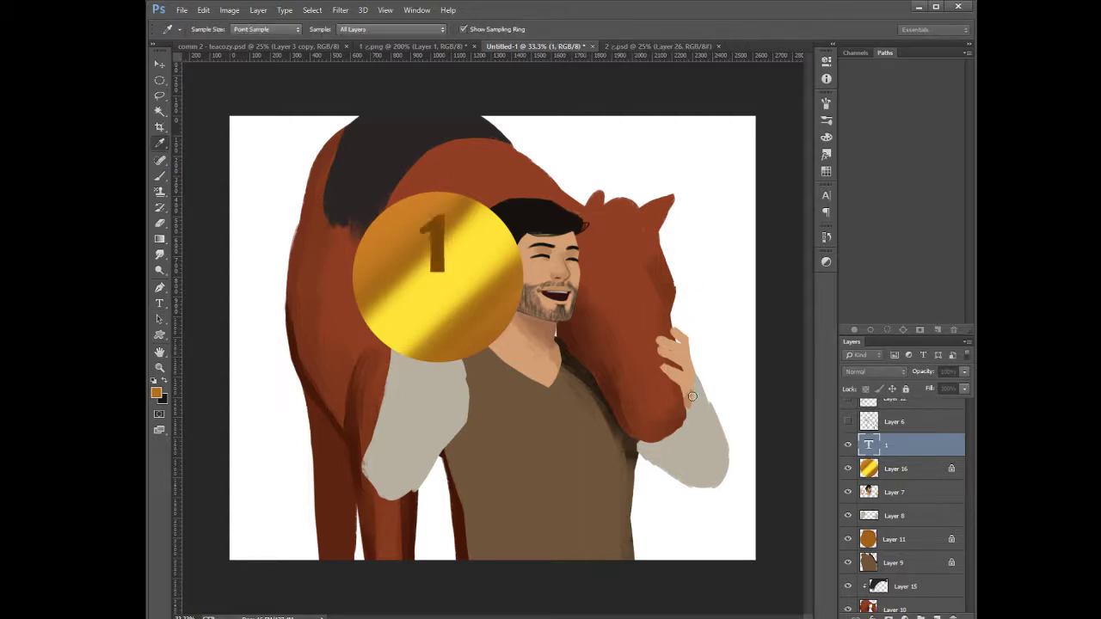
key(t)
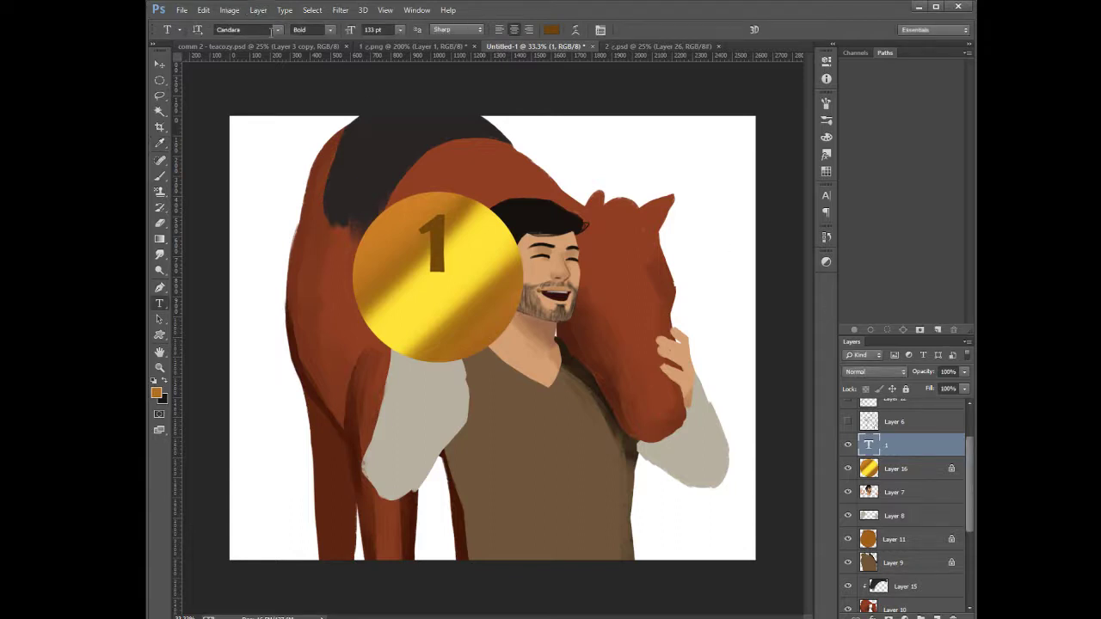
Preview different fonts on the numeral 1 and set it to a heavy Franklin Gothic typeface
click(277, 33)
click(329, 50)
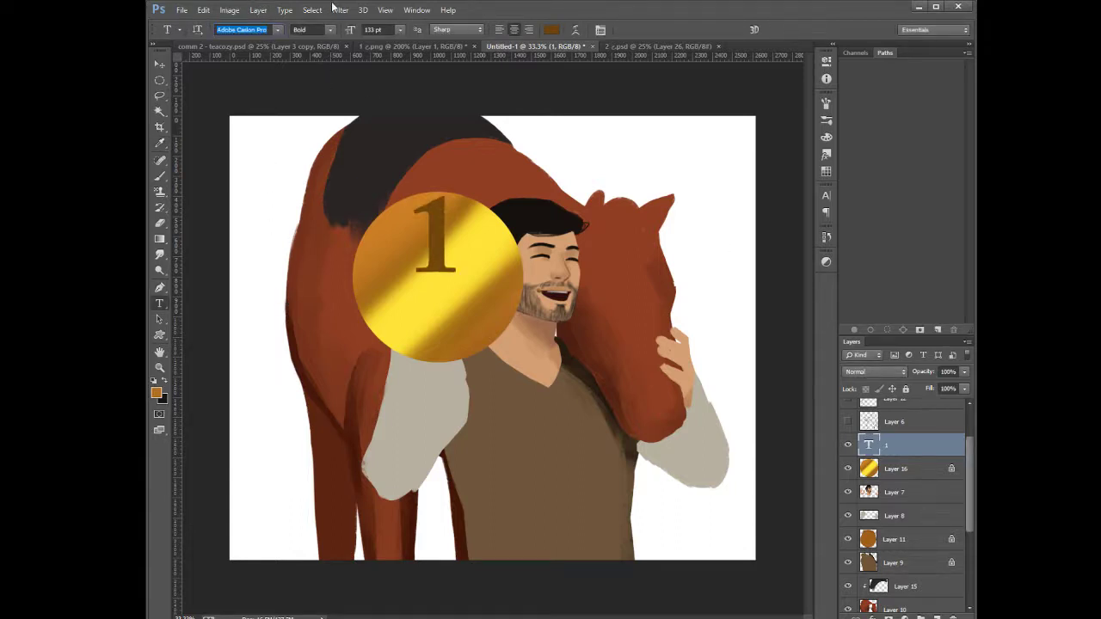
key(Down)
key(Down)
key(Down)
key(Down)
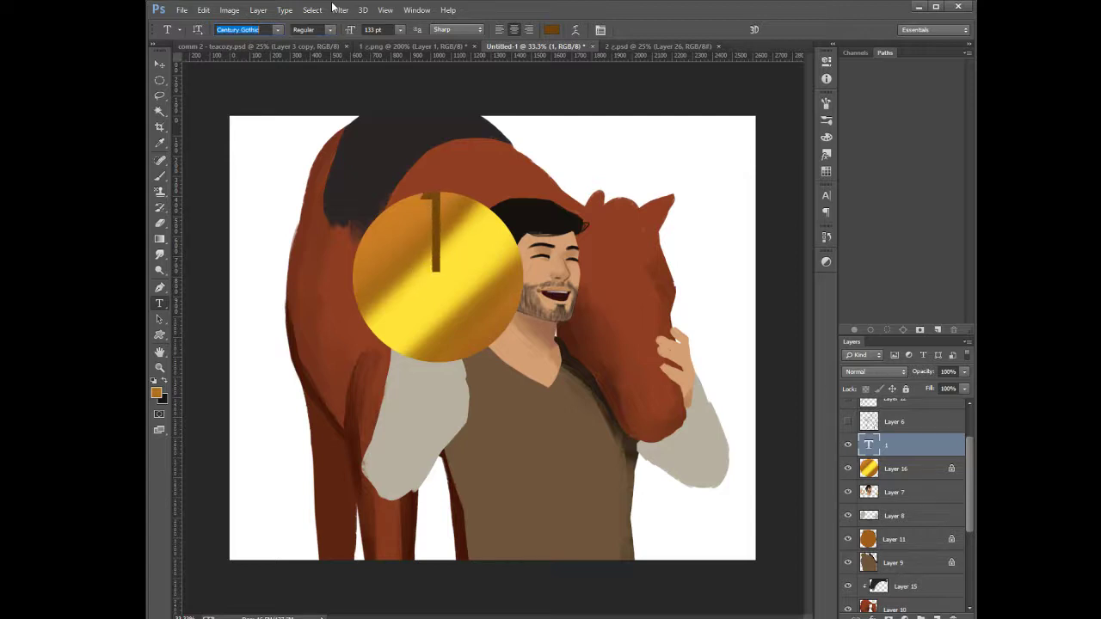
key(Down)
key(Down)
key(Down)
key(Down)
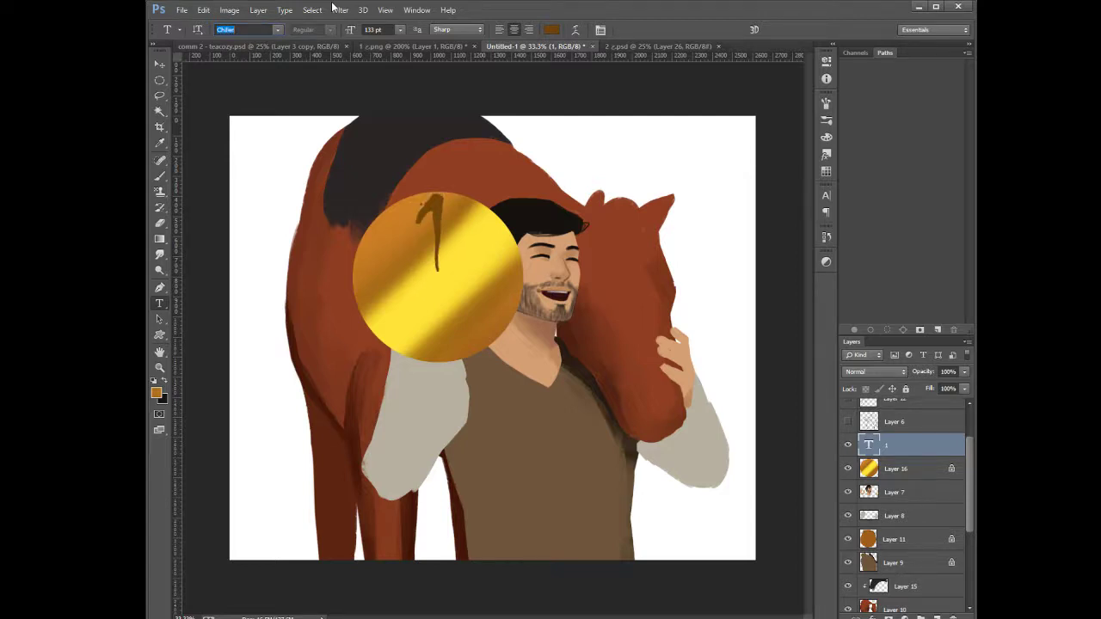
key(Down)
key(Down)
key(Down)
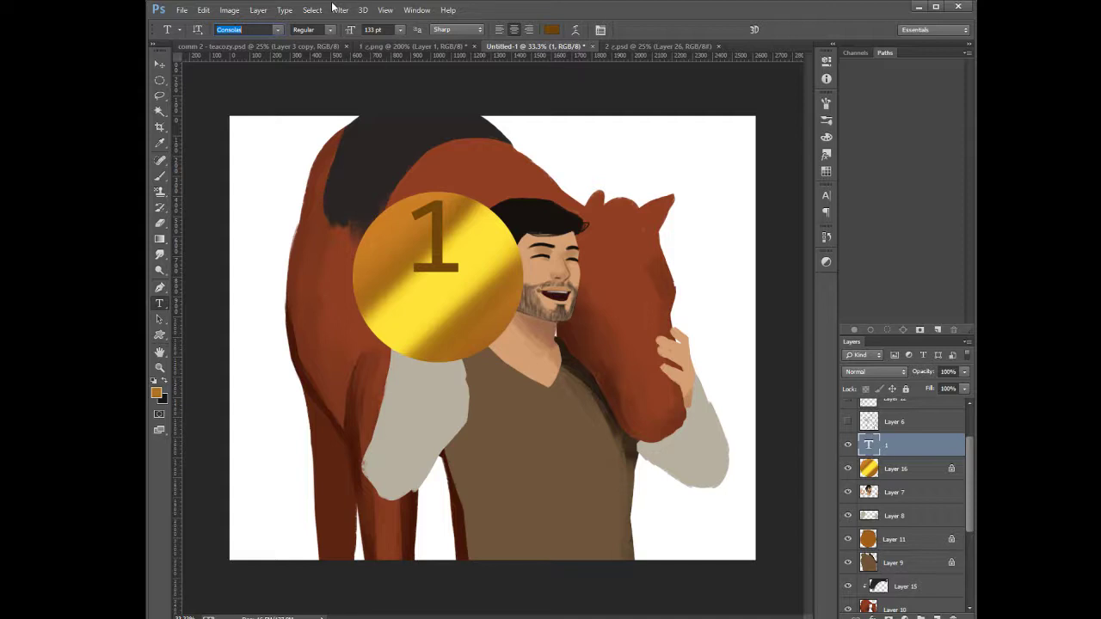
key(Down)
key(Down)
key(Down)
key(Down)
key(Down)
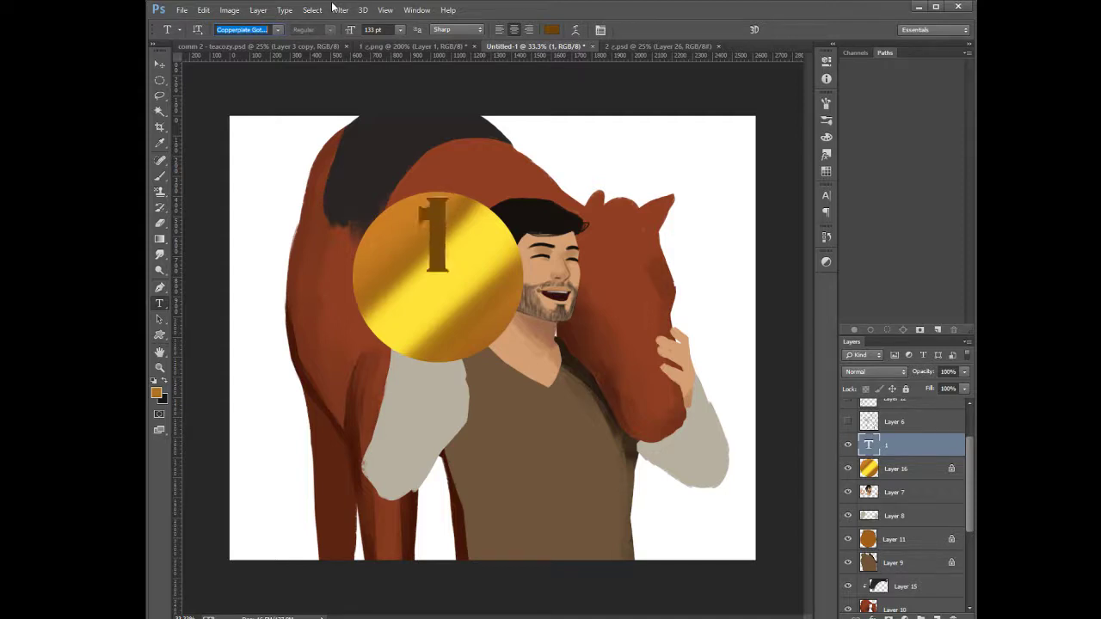
key(Down)
key(Down)
key(Down)
key(Down)
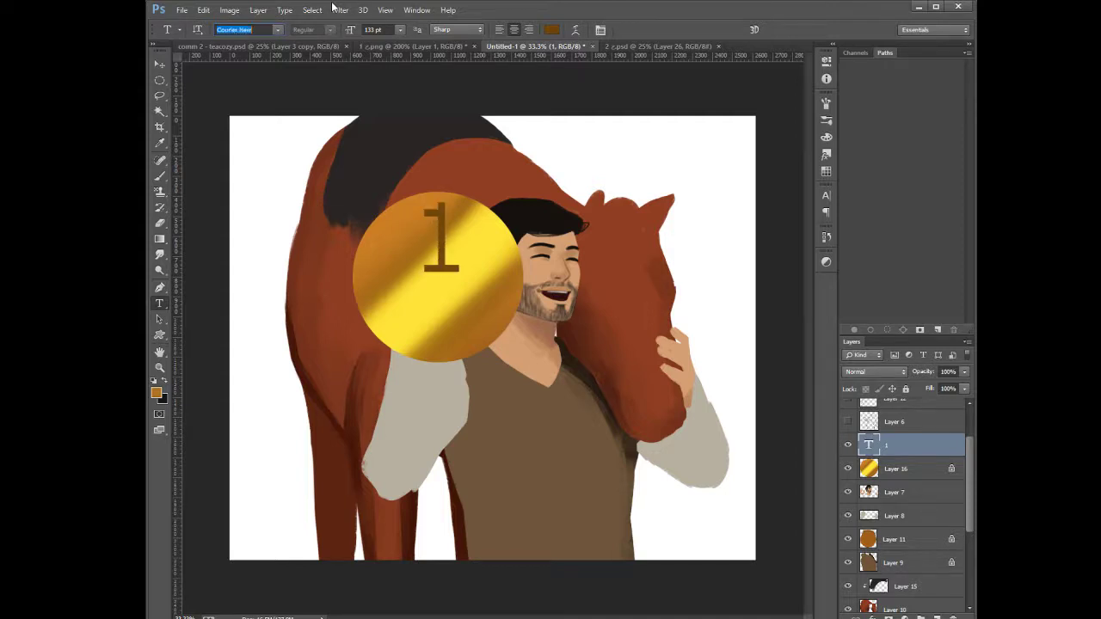
key(Down)
key(Down)
key(Down)
key(Down)
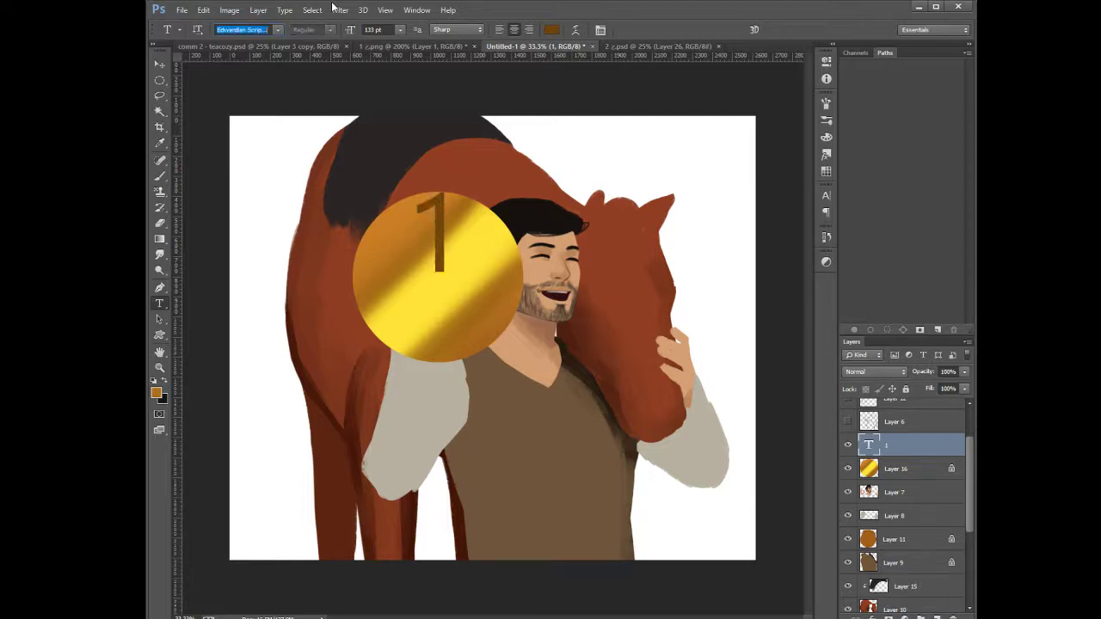
key(Down)
key(Down)
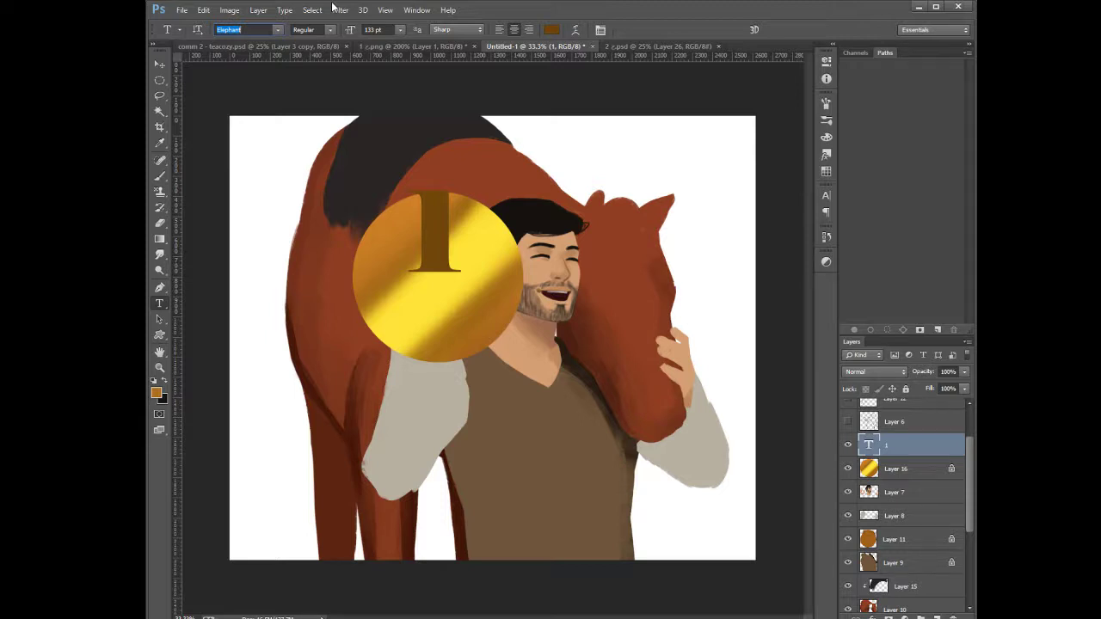
key(Down)
key(Down)
key(Down)
key(Down)
key(Down)
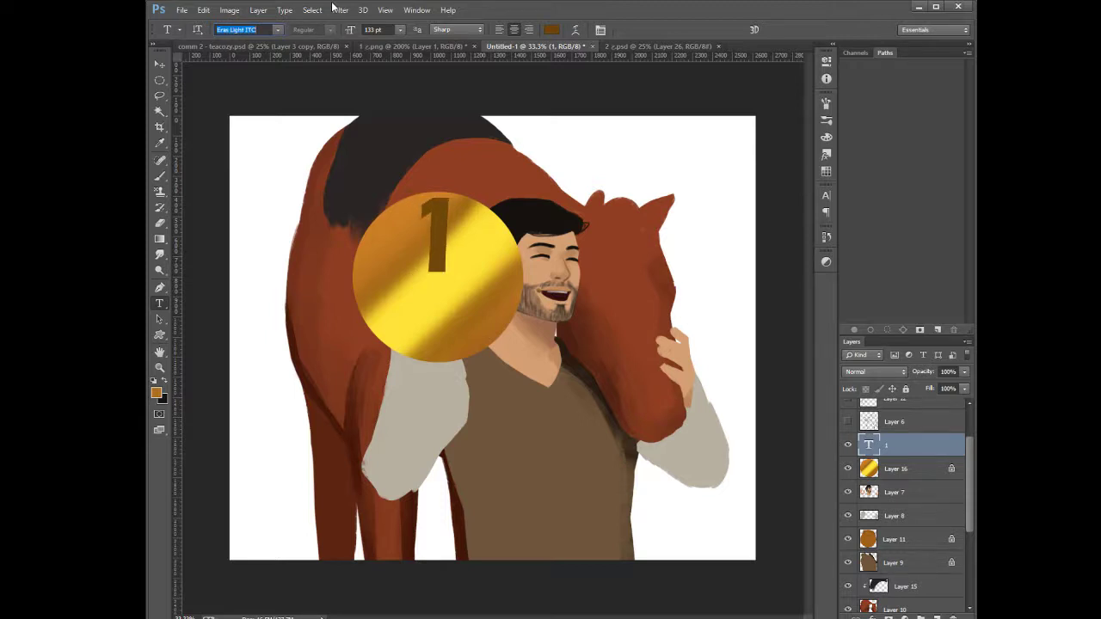
key(Down)
key(Down)
key(Down)
key(Down)
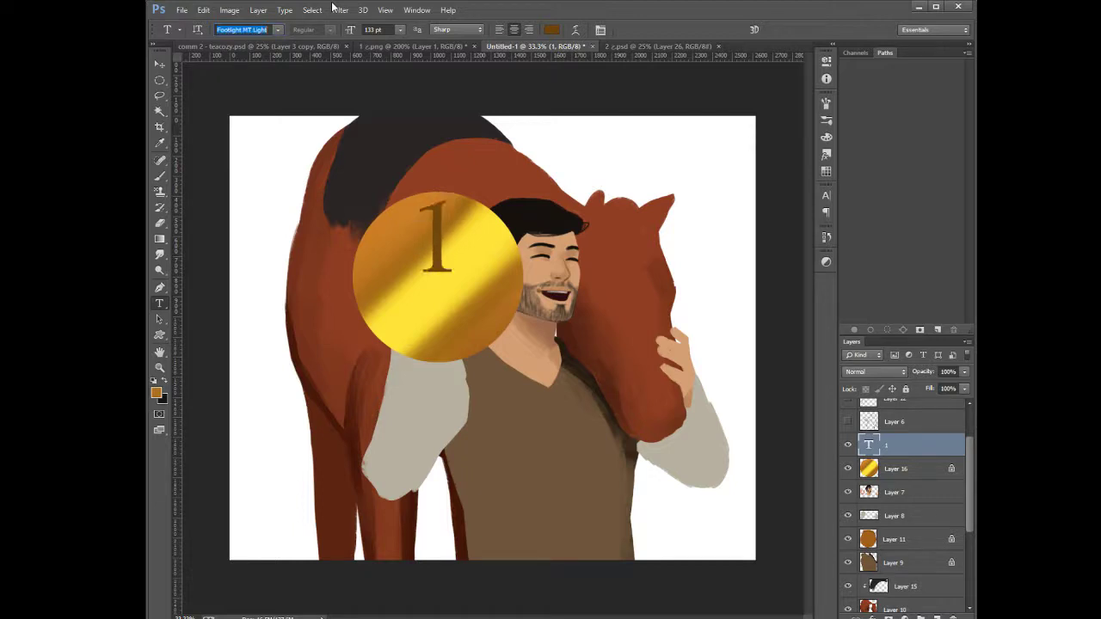
key(Down)
key(Down)
key(Down)
key(Down)
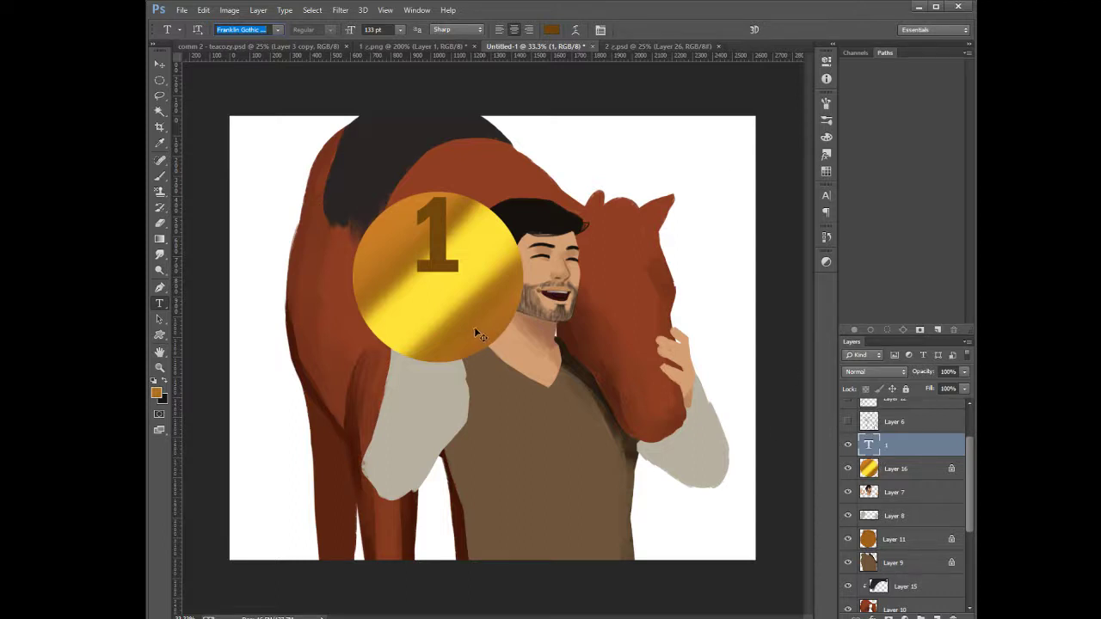
Enlarge the numeral 1 to about 184 pt and place it near the middle of the coin
key(ctrl+t)
drag(447, 275, 480, 371)
drag(460, 319, 459, 316)
key(Return)
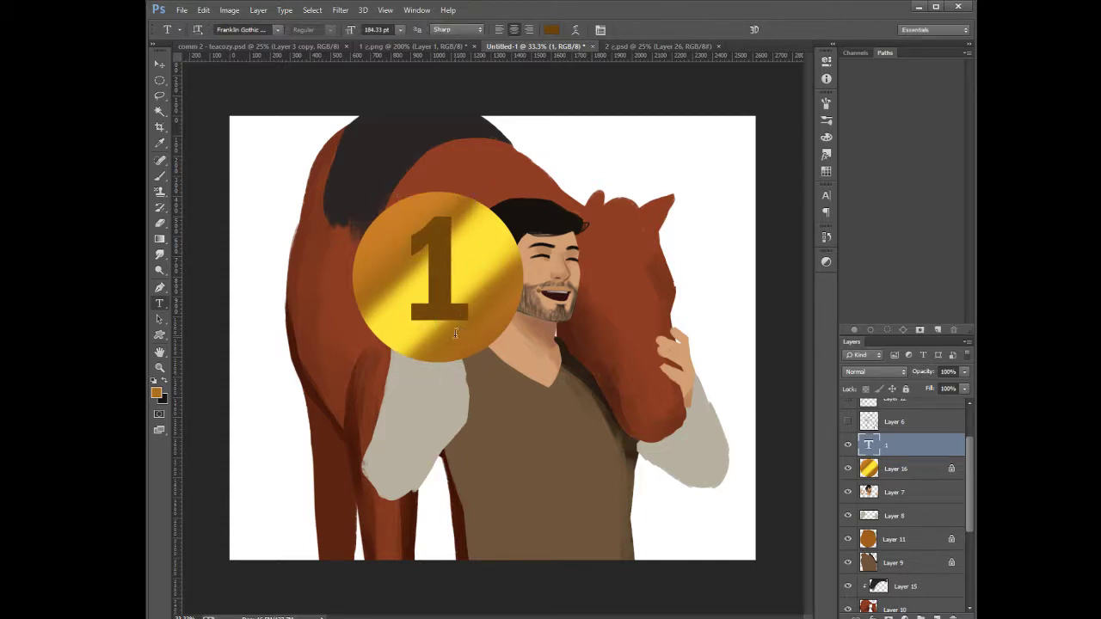
Load the outline of Layer 16 as a selection and centre the numeral 1 in it horizontally and vertically
ctrl+click(869, 469)
click(159, 64)
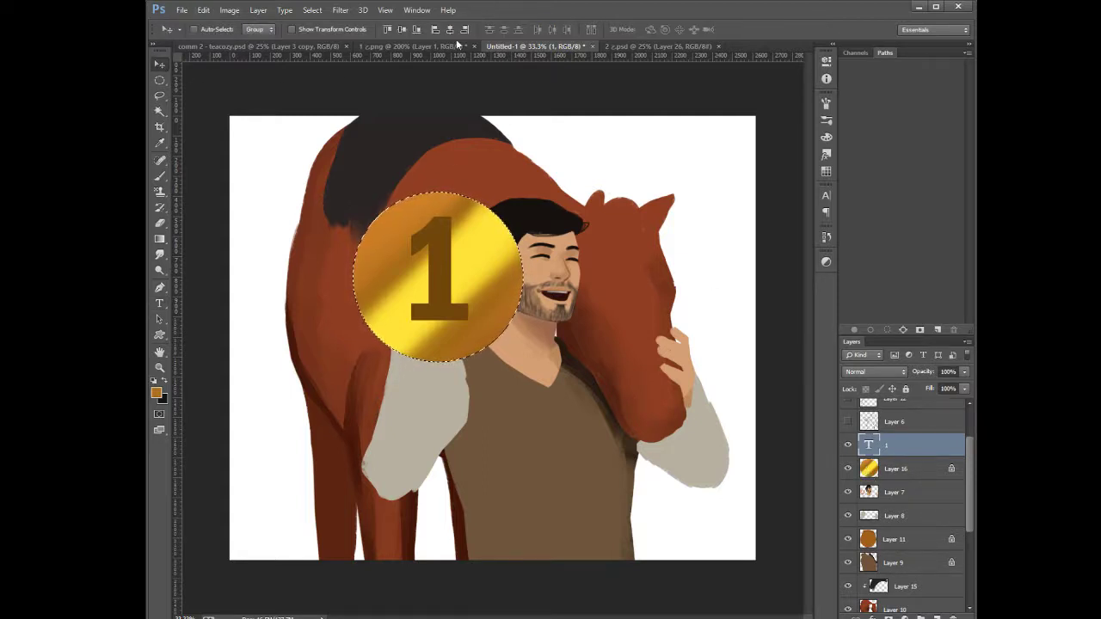
click(449, 30)
click(400, 29)
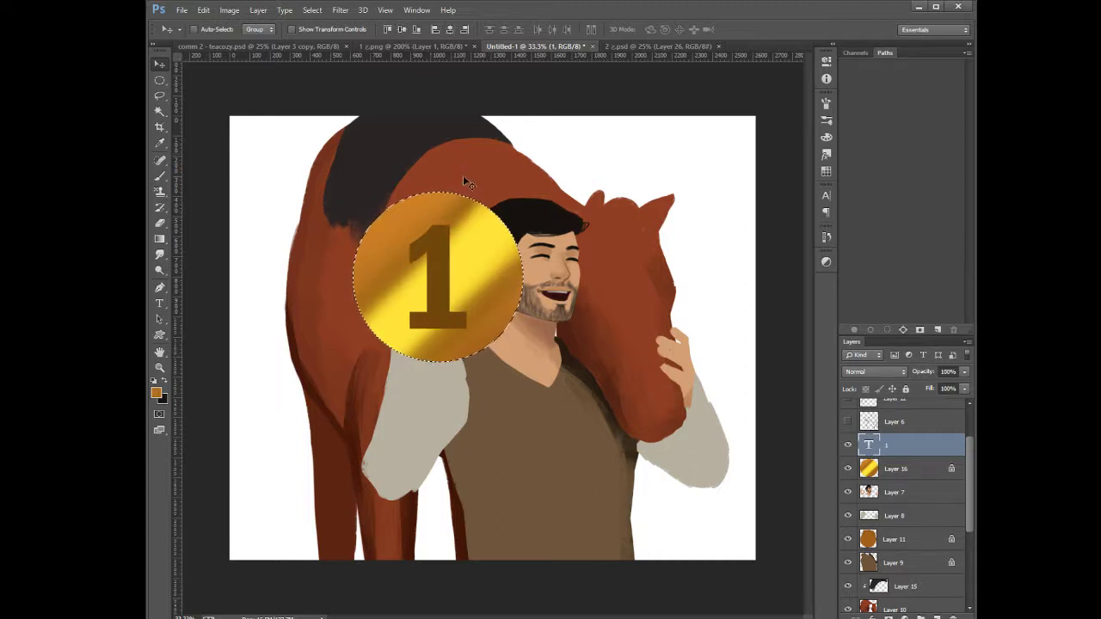
Deselect the coin's outline and make the numeral 1's text layer active without altering its text
key(ctrl+d)
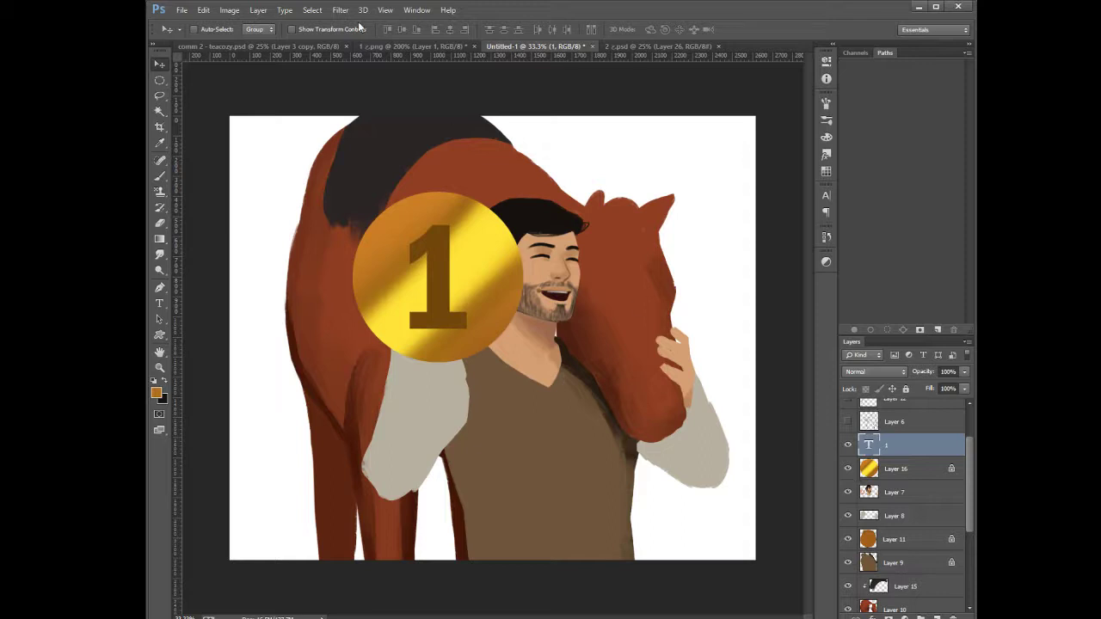
click(159, 176)
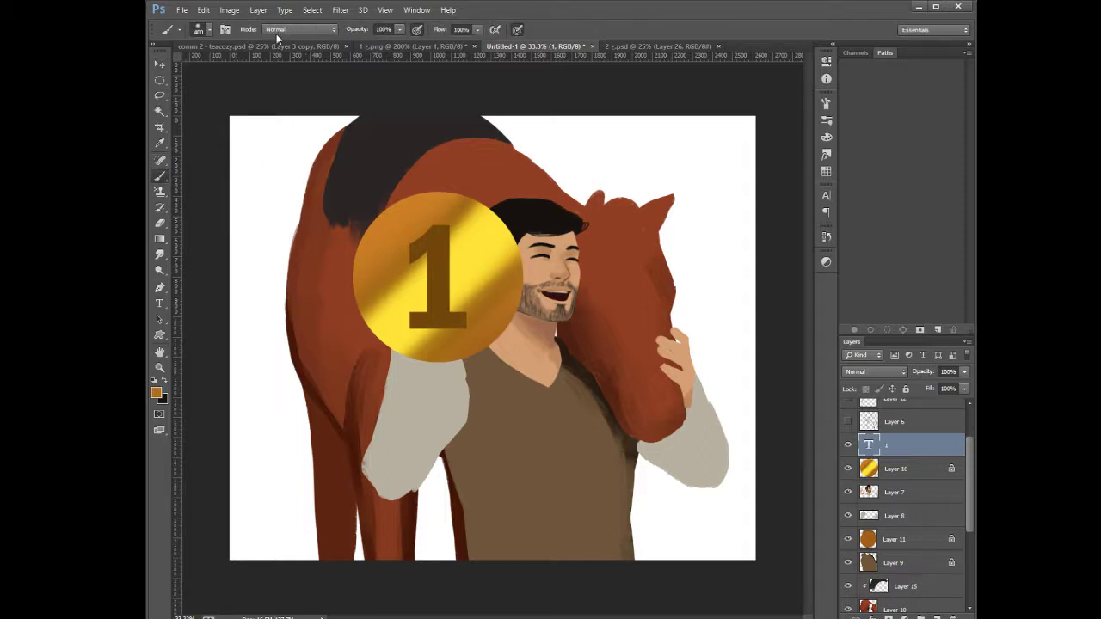
click(159, 302)
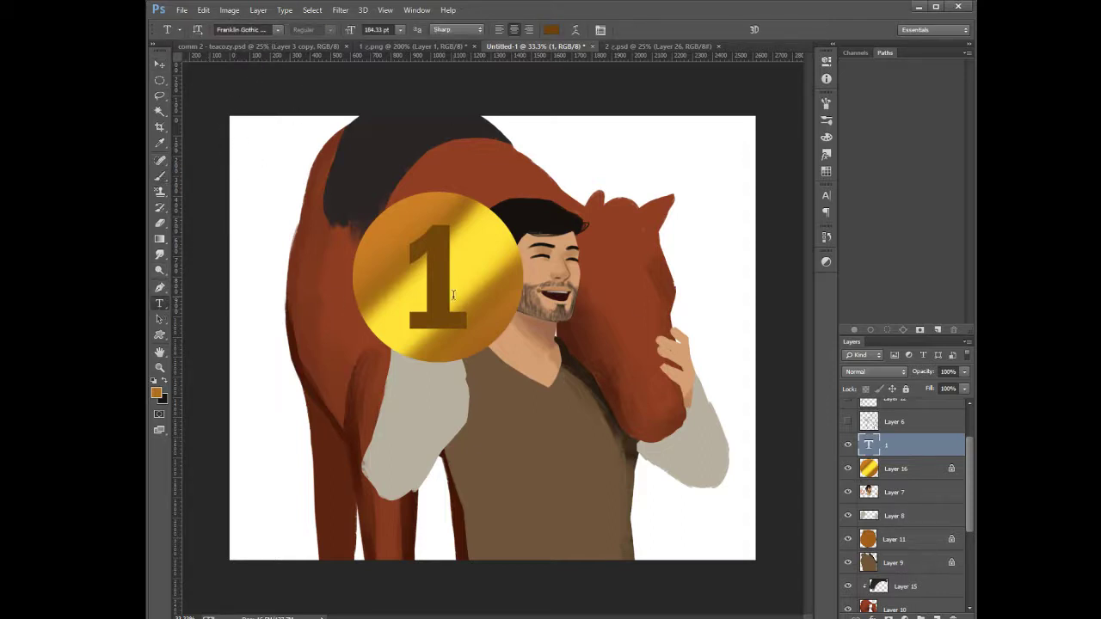
click(454, 295)
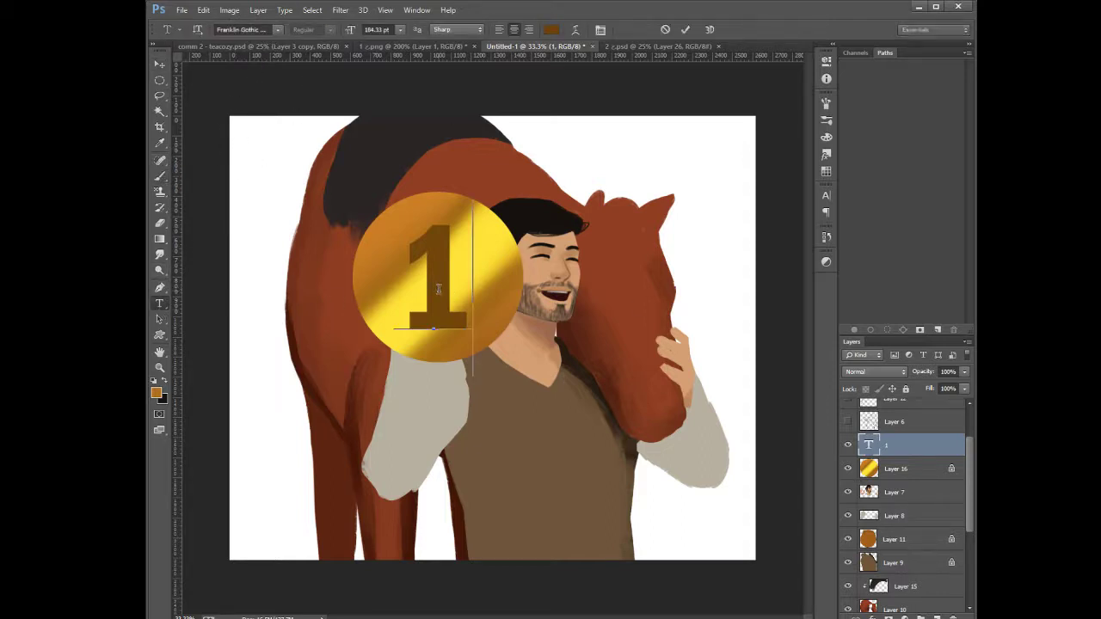
click(895, 442)
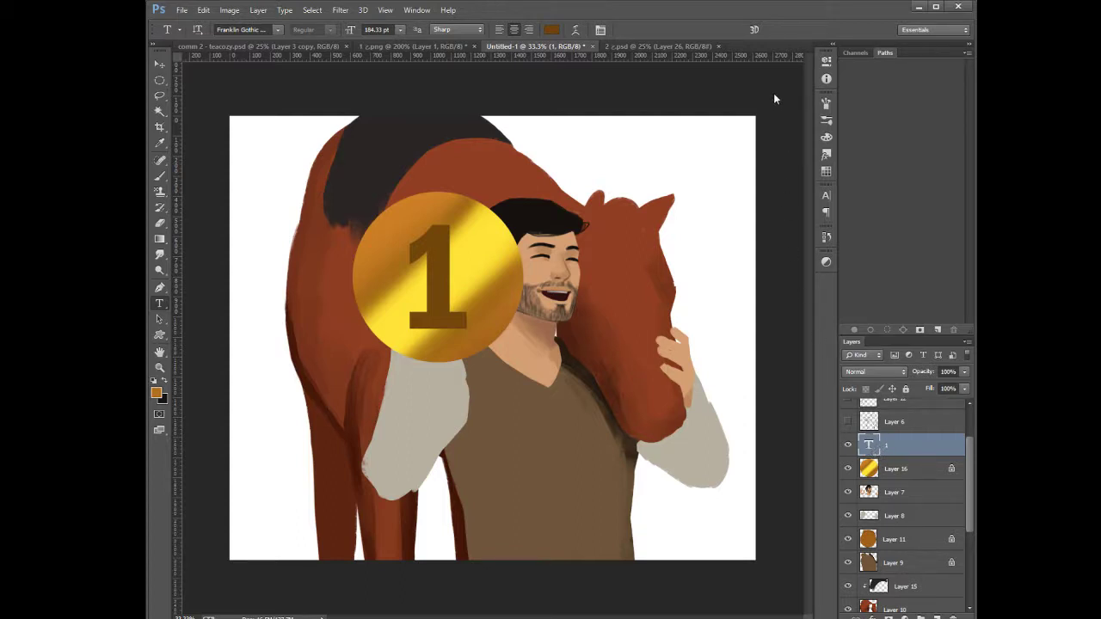
Try light and heavy bevelled, embossed layer effects on the numeral 1
key(h)
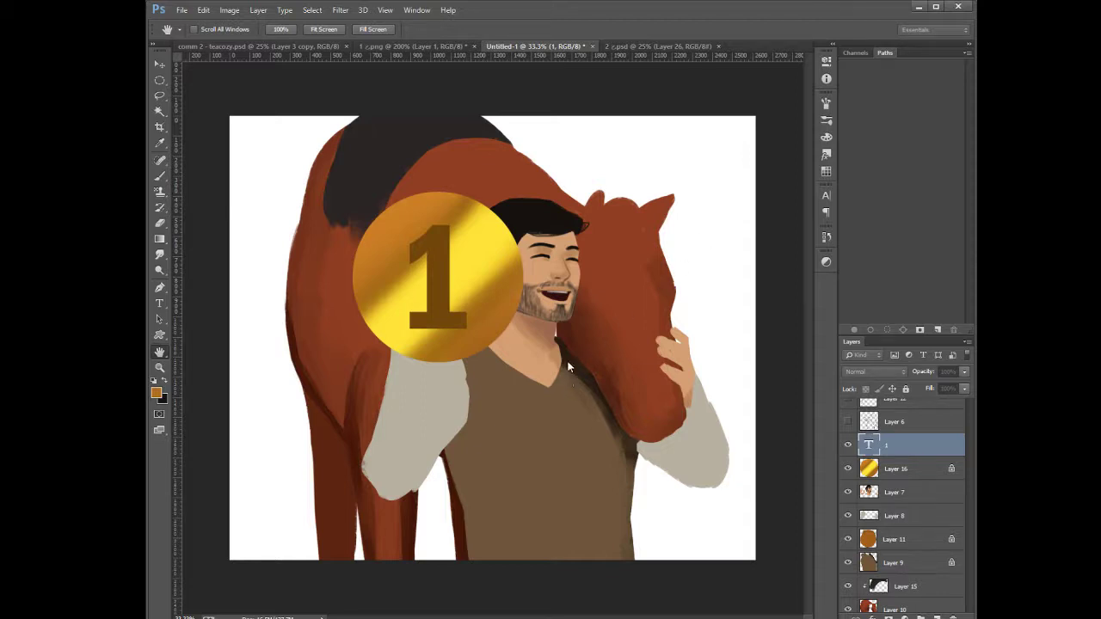
click(572, 355)
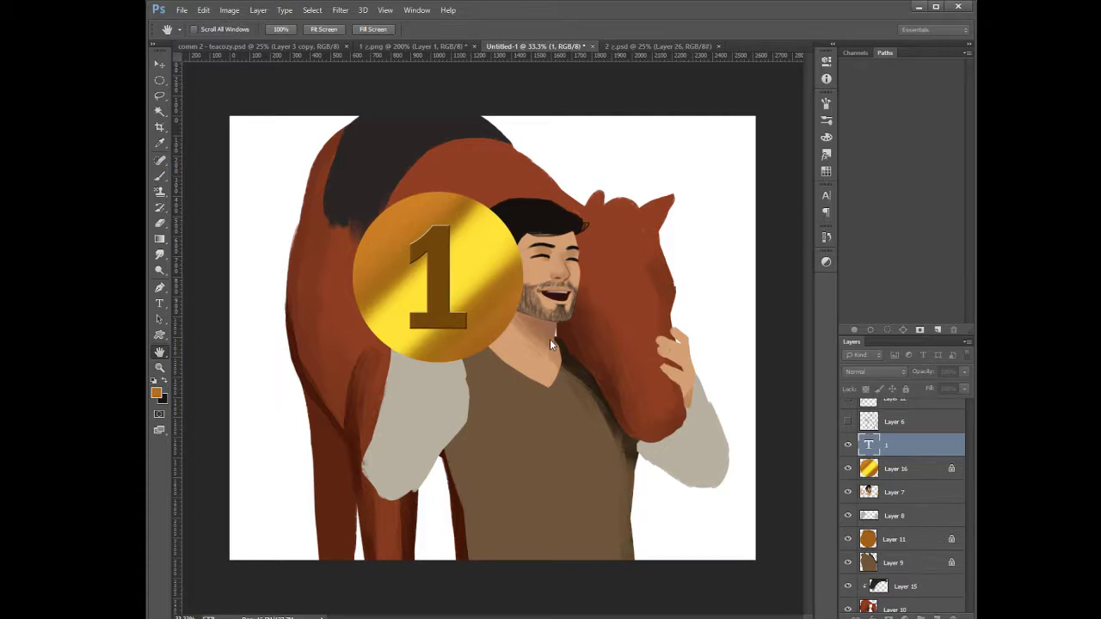
click(551, 344)
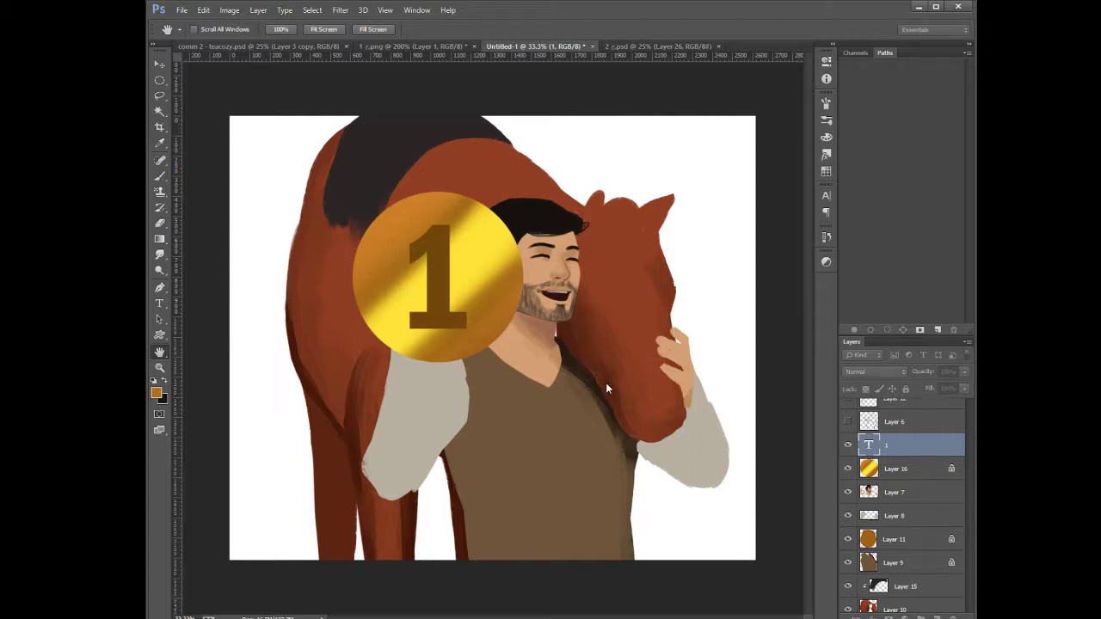
click(577, 357)
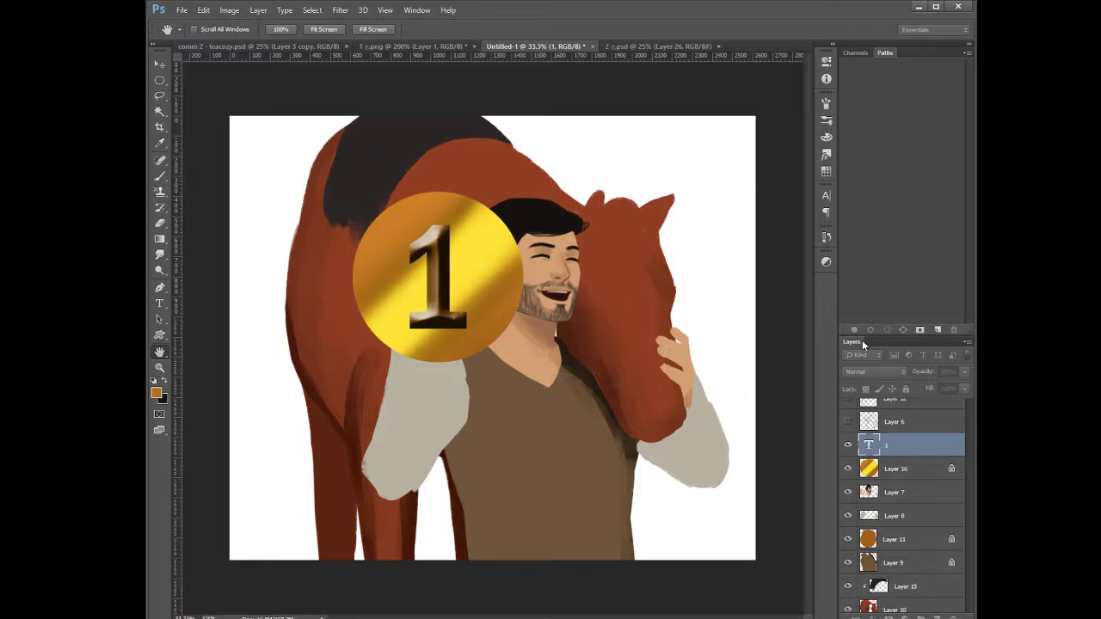
key(ctrl+z)
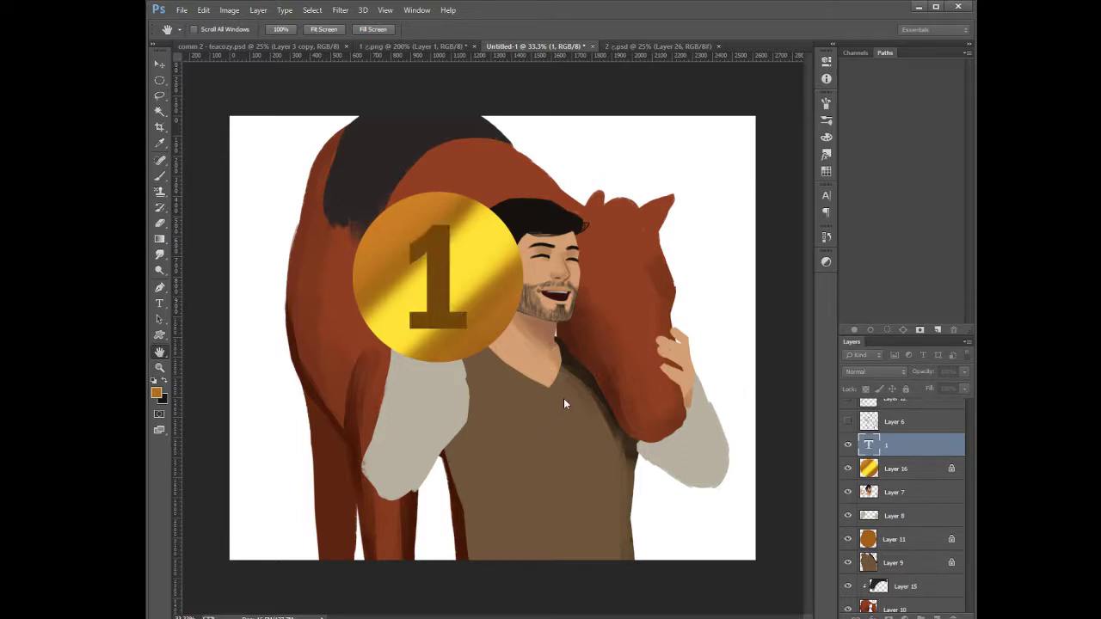
Add a Stroke layer effect around the numeral 1 and sample the numeral's own brown as its colour
key(ctrl+z)
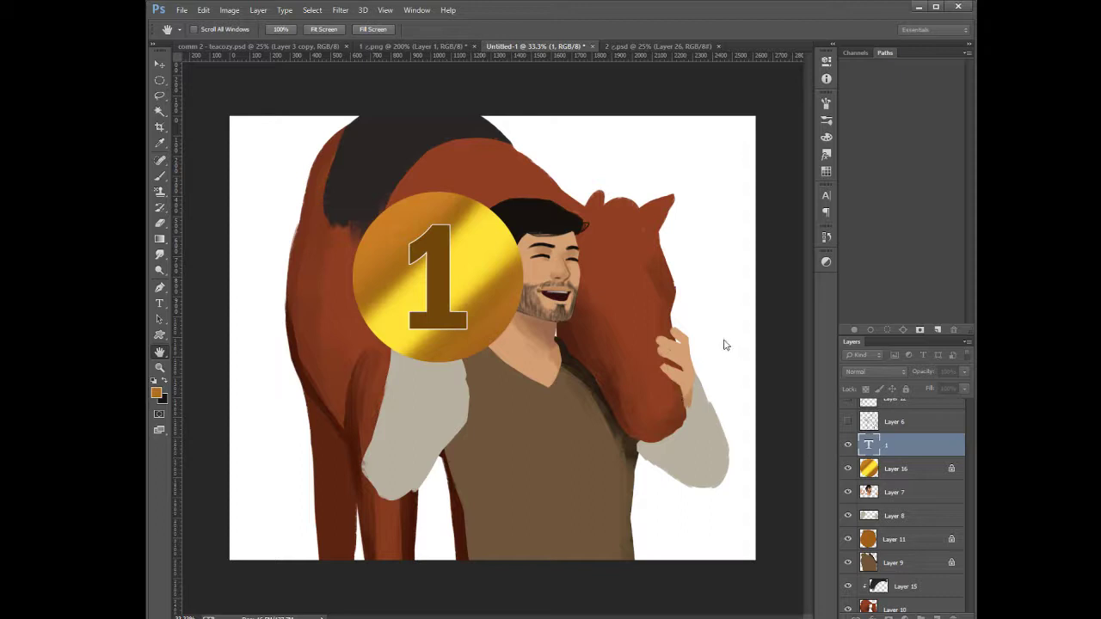
key(i)
key(ctrl+z)
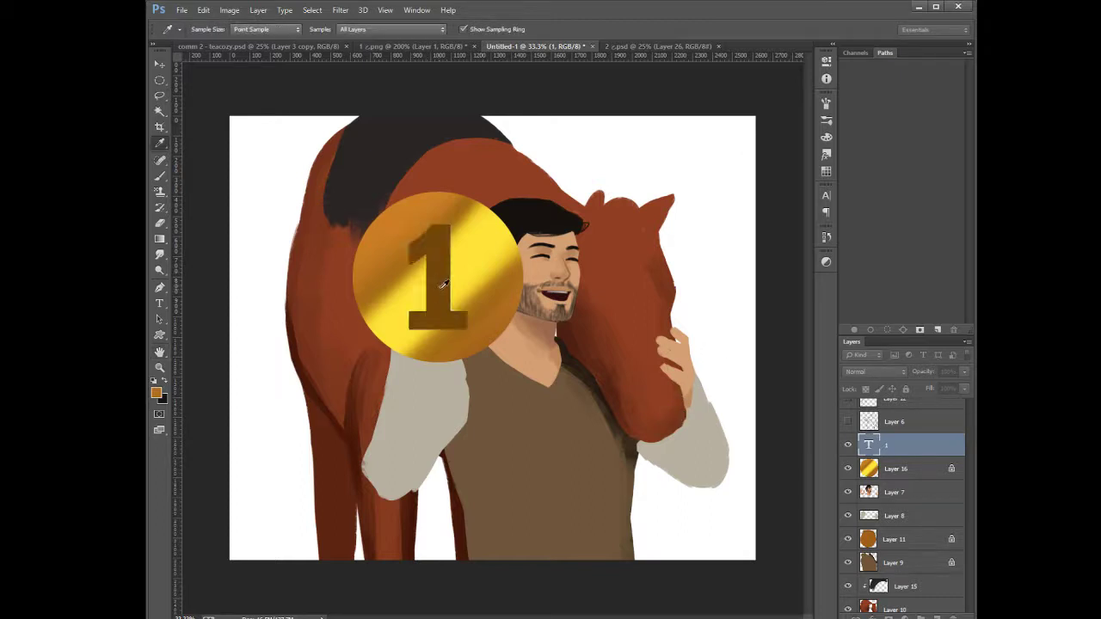
click(823, 298)
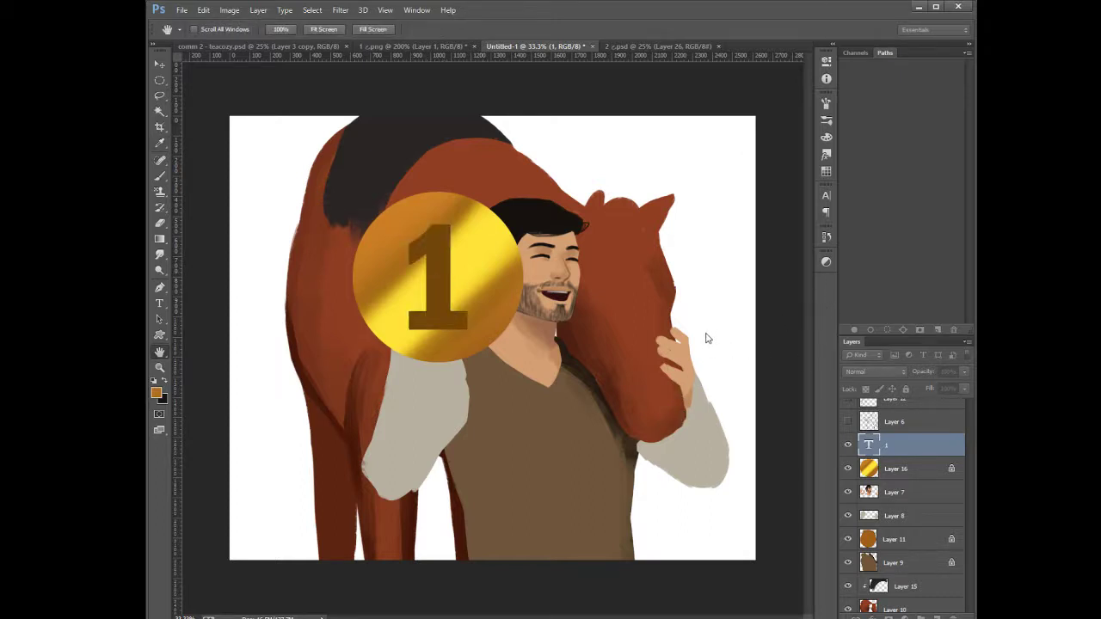
drag(704, 331, 702, 330)
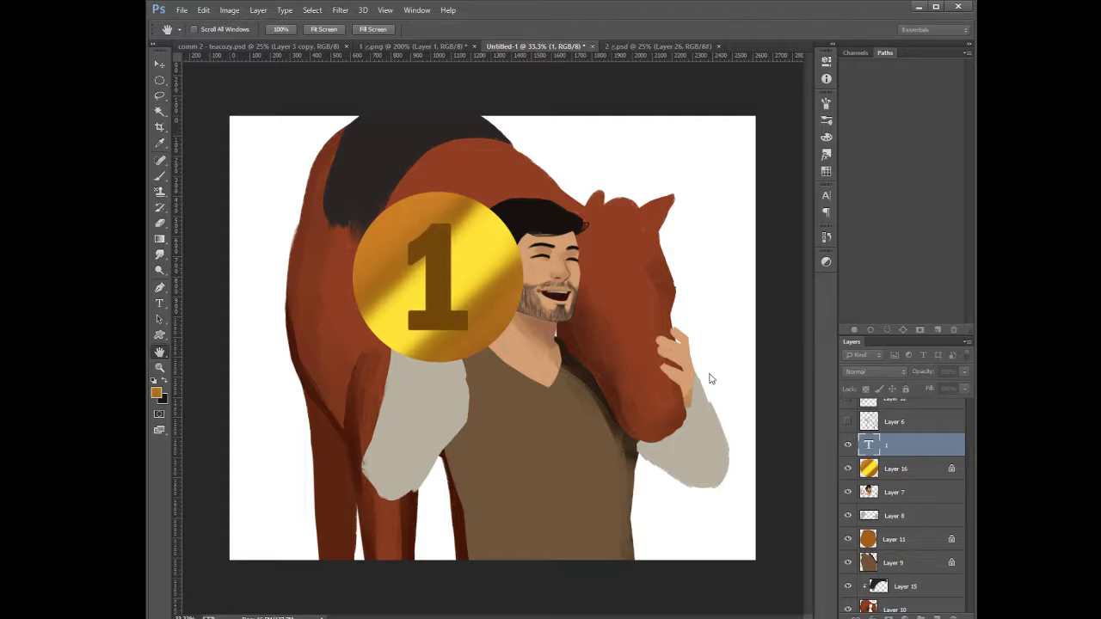
drag(709, 374, 816, 388)
Recolour the numeral's stroke to a darker brown and apply it as a thin outline
click(543, 490)
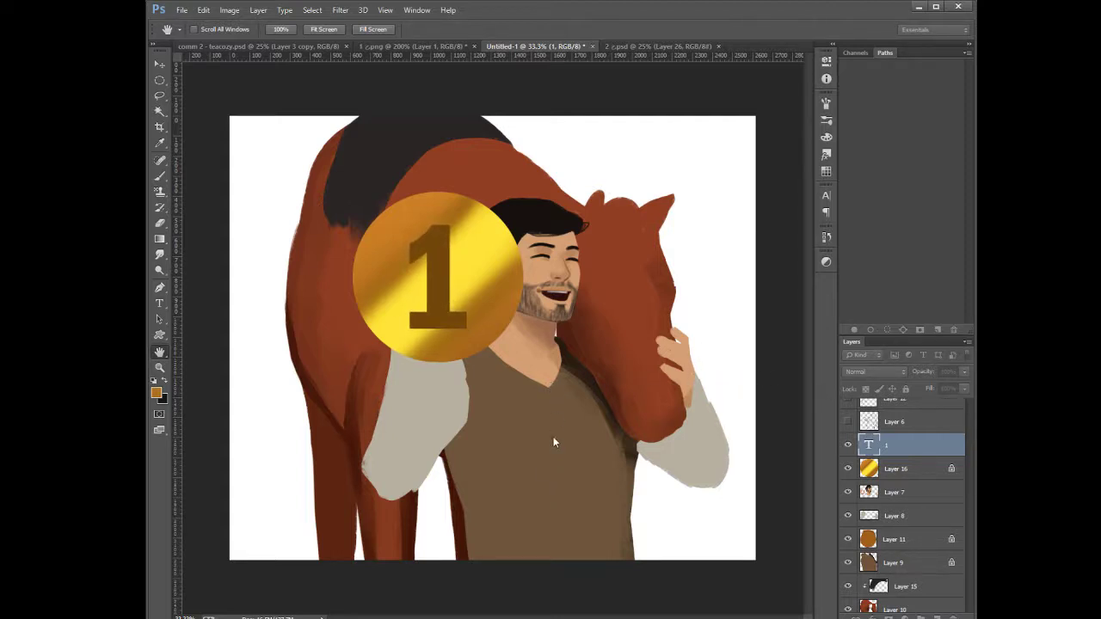
click(550, 385)
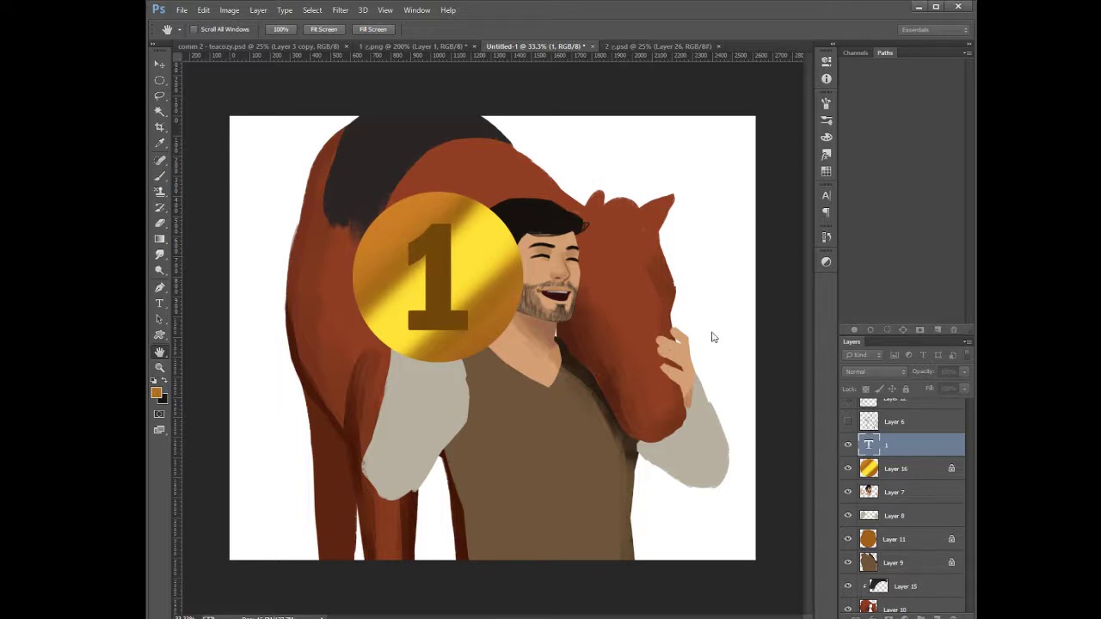
key(i)
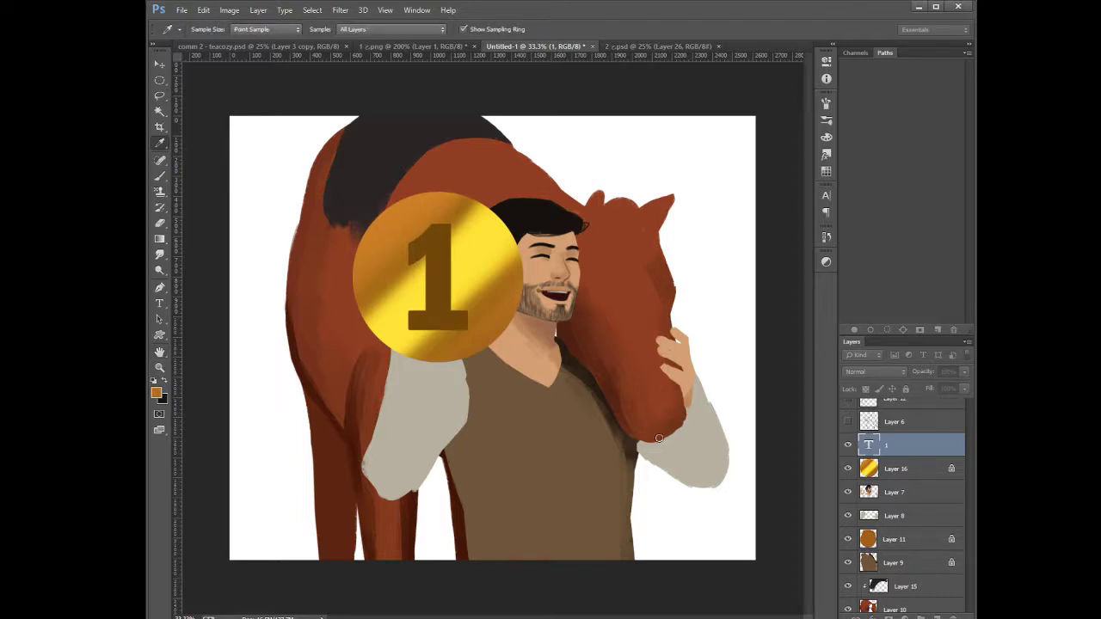
click(693, 415)
key(h)
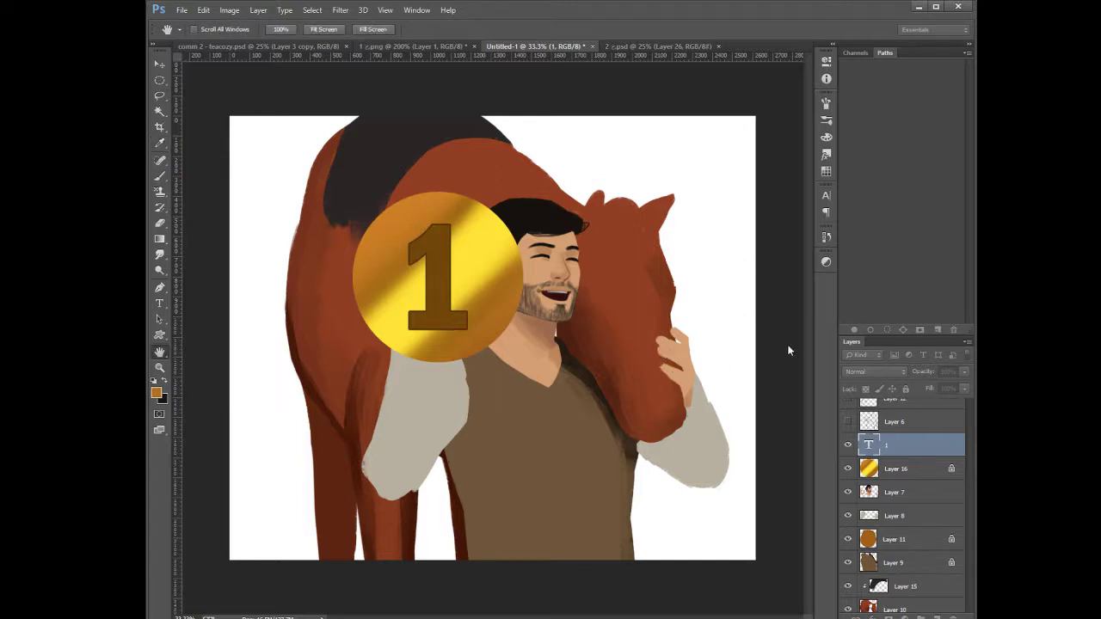
key(t)
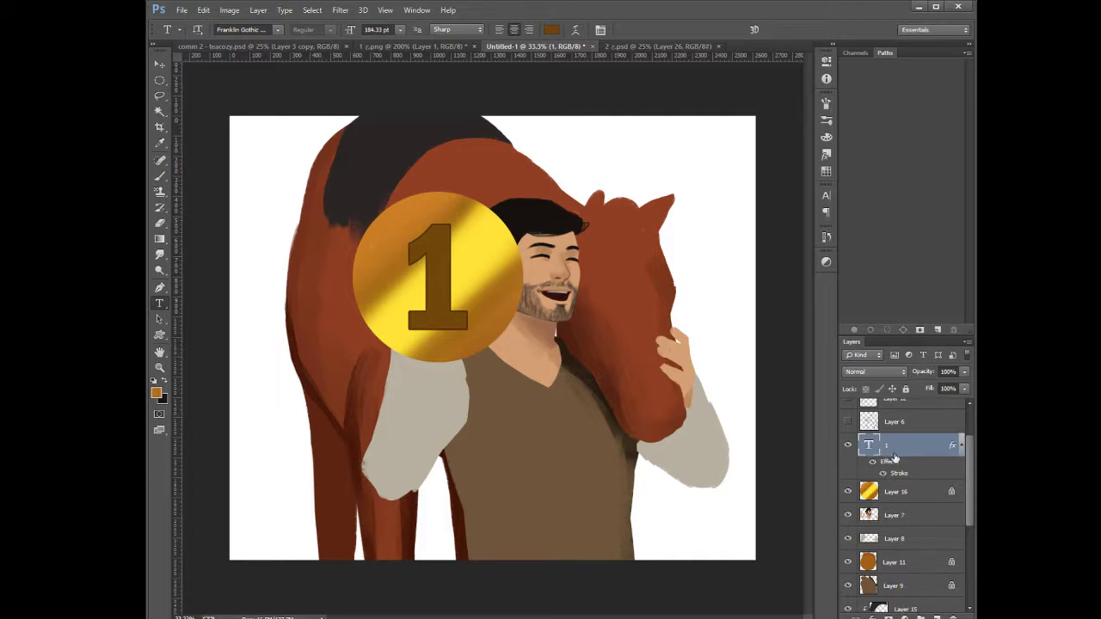
Create a new layer clipped to the numeral 1 and brush soft orange over its upper part at a large brush size
click(936, 616)
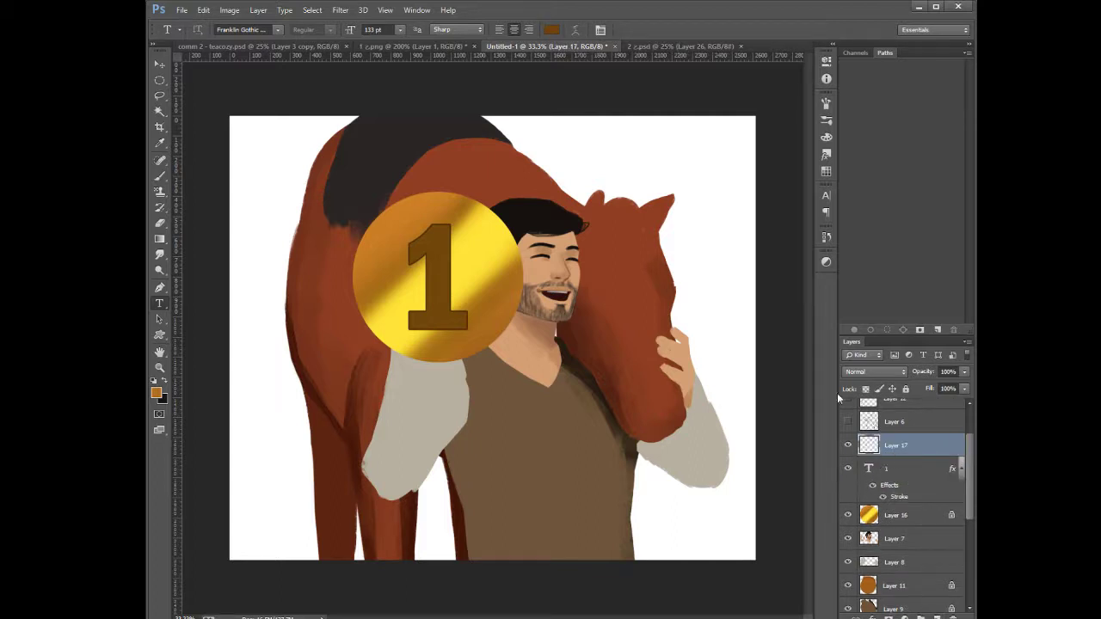
key(ctrl+alt+g)
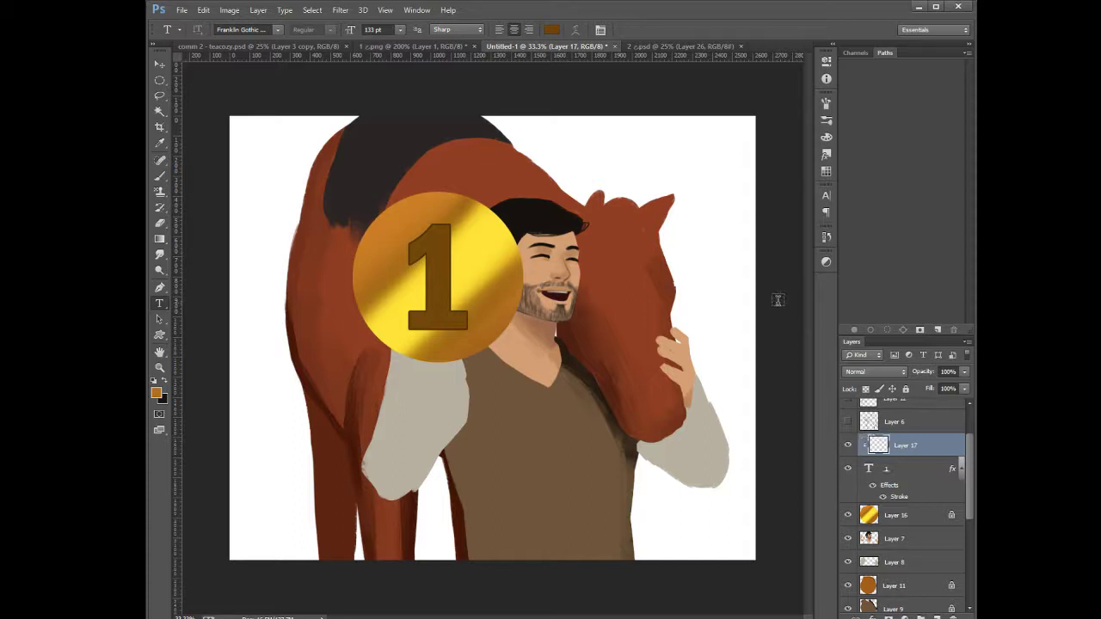
click(159, 177)
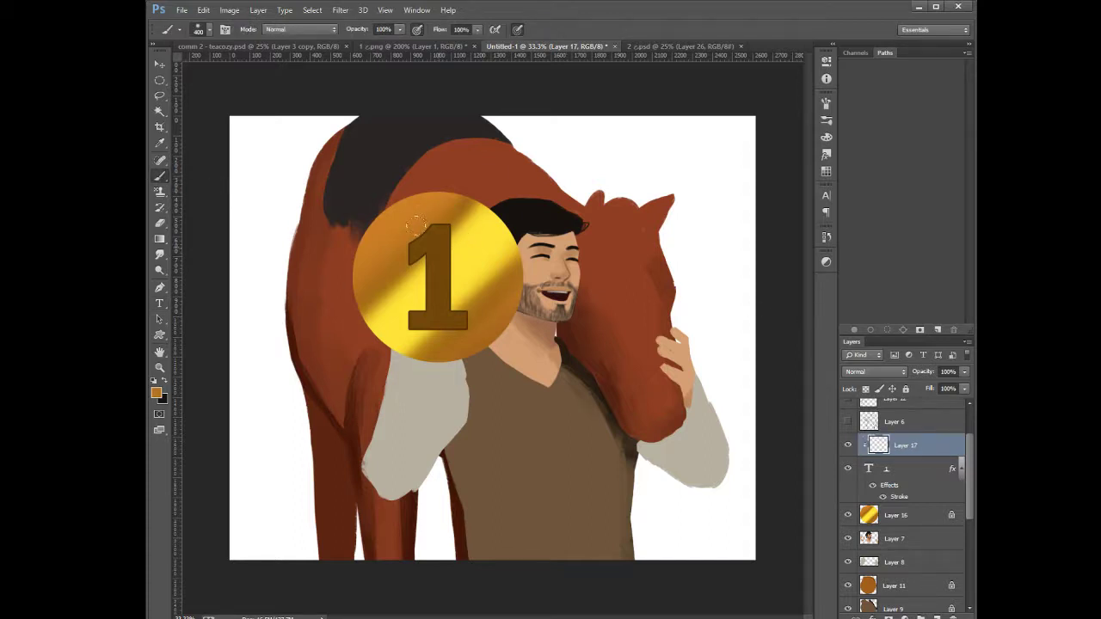
key(bracketright)
click(433, 245)
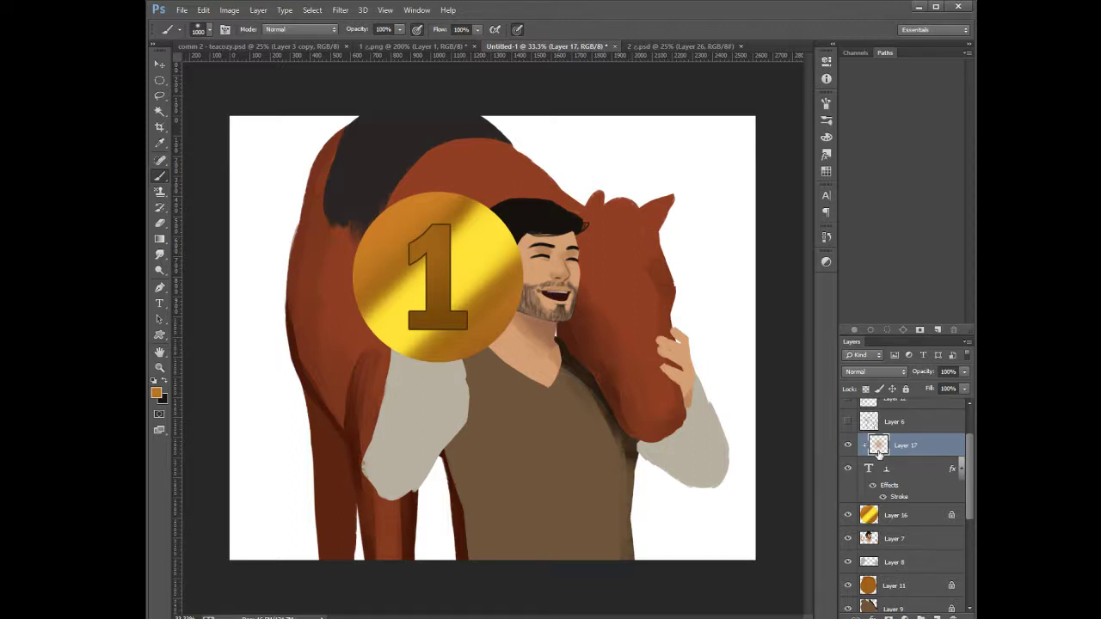
Blend orange and gold tones sampled from the coin over the numeral's stem and base with an 800 to 1000 px brush
drag(469, 323, 434, 279)
key(ctrl+z)
drag(464, 325, 449, 305)
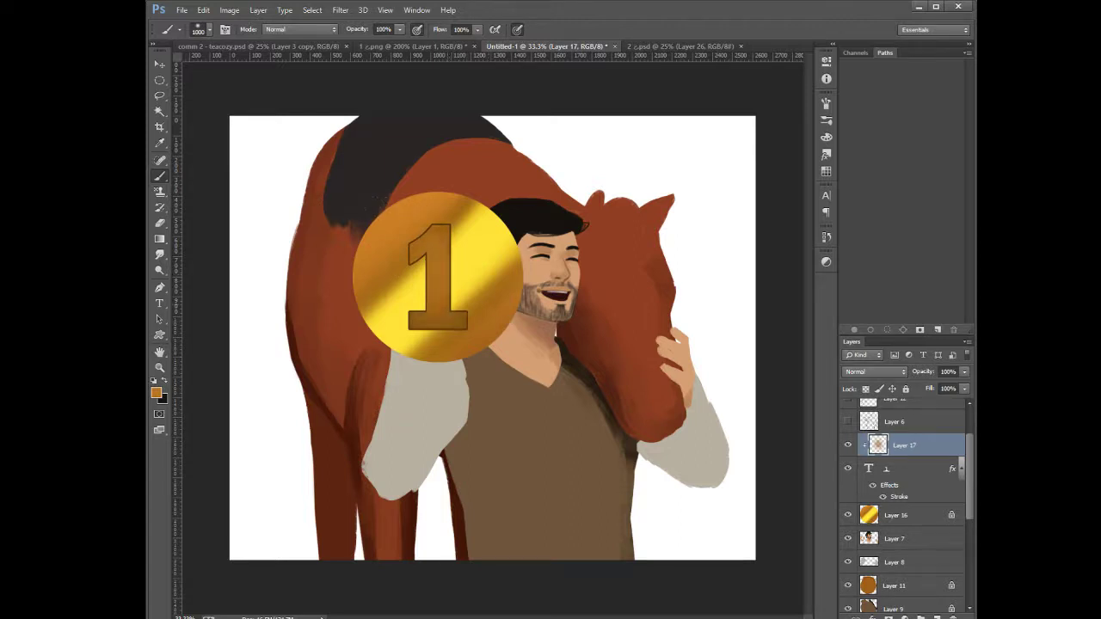
alt+click(462, 258)
key(ctrl+z)
alt+click(424, 218)
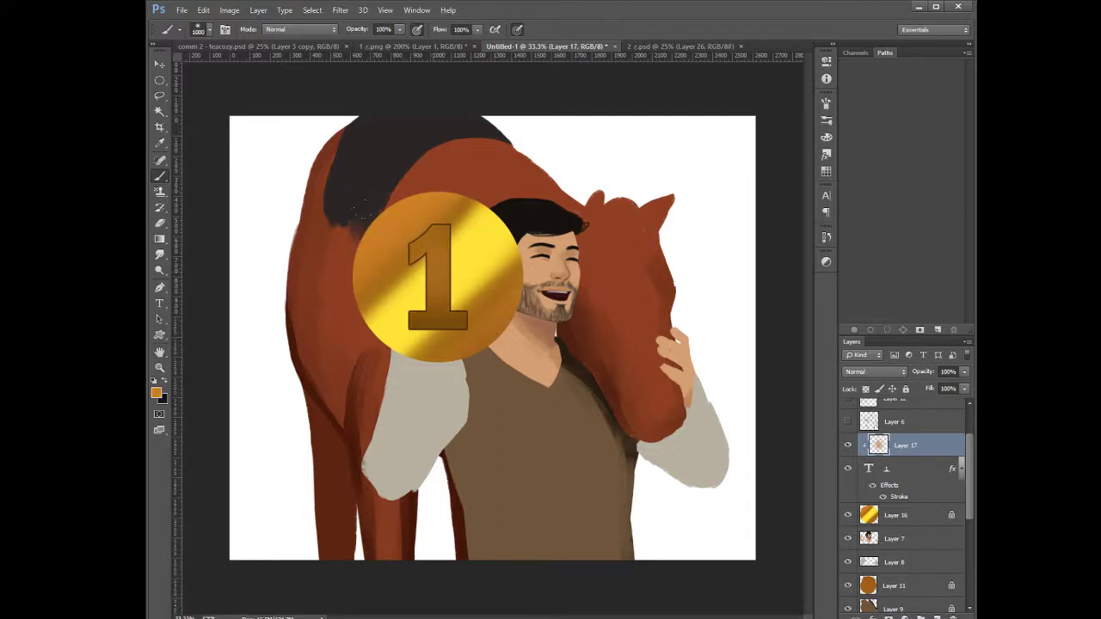
drag(437, 286, 426, 295)
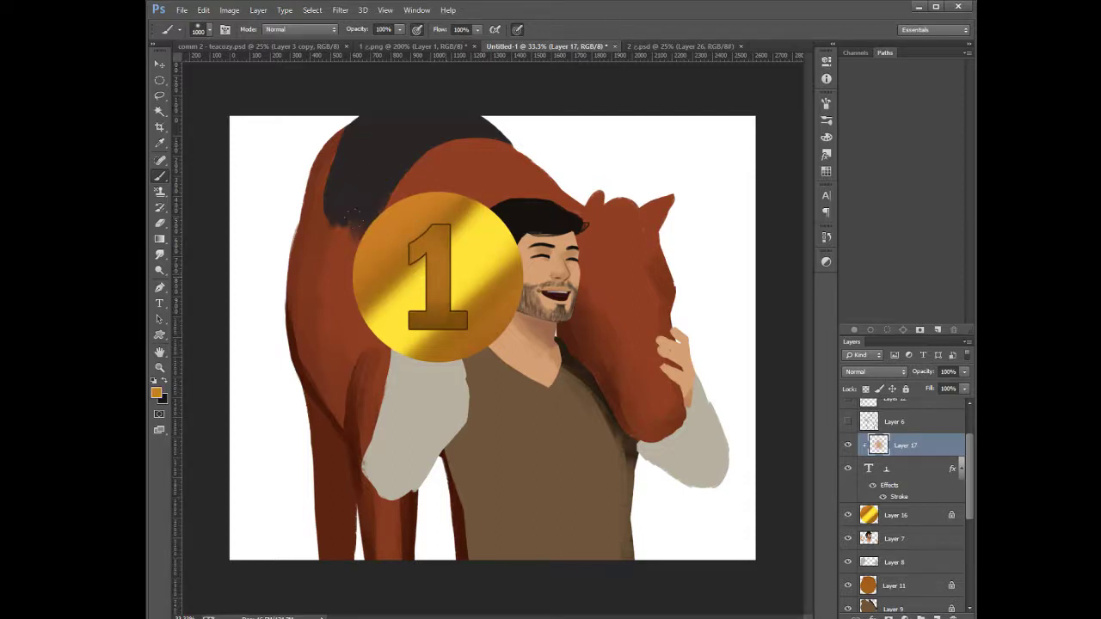
alt+click(460, 239)
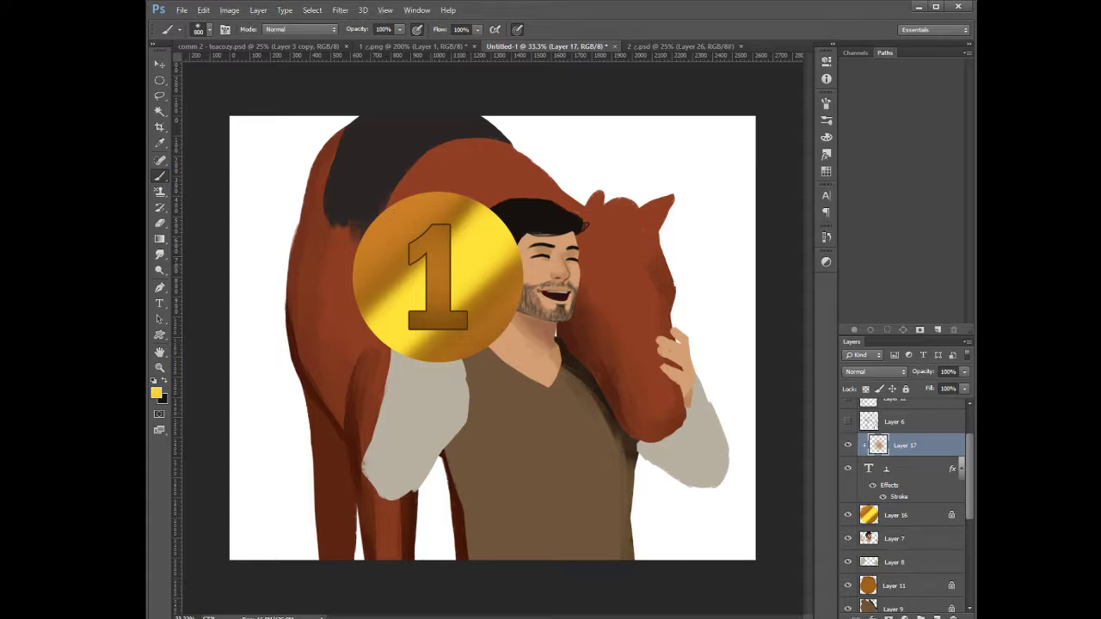
alt+click(436, 278)
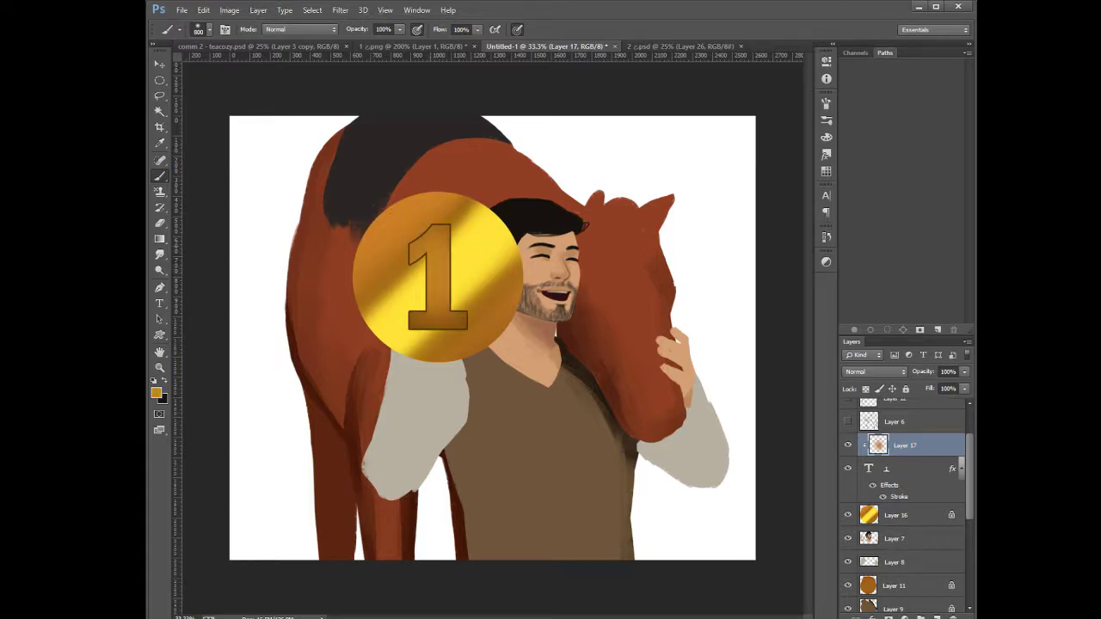
Try painting bright yellow sampled from the coin over the numeral's stem with a 400 px brush
alt+click(467, 250)
key(bracketleft)
key(bracketleft)
key(bracketleft)
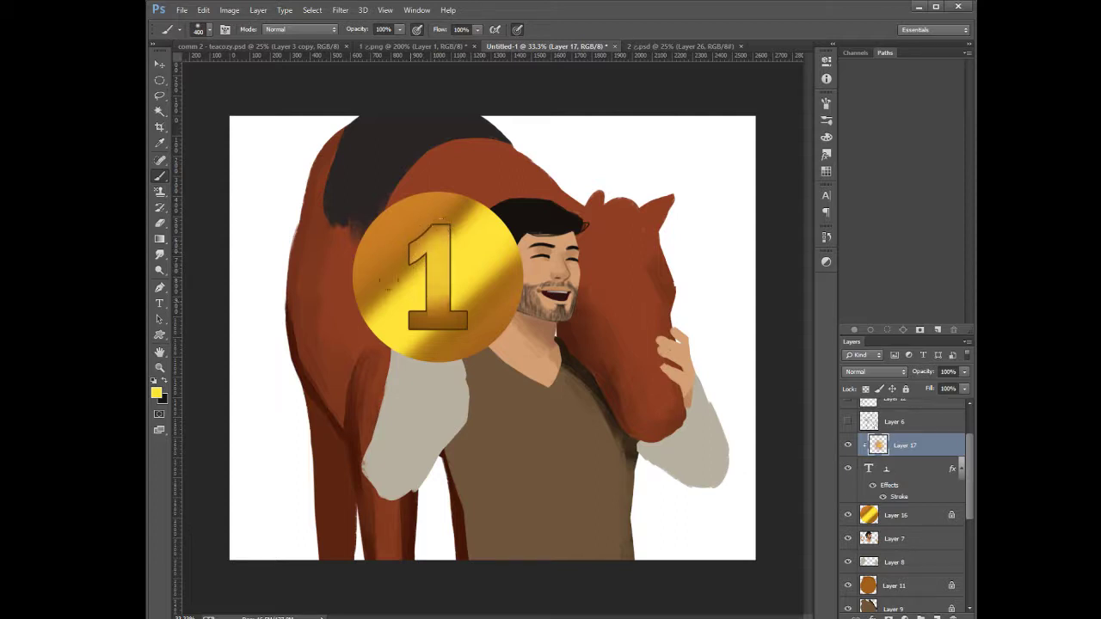
key(bracketright)
Try a pale orange highlight on the upper part of the numeral 1 with a 400 px brush
alt+click(437, 285)
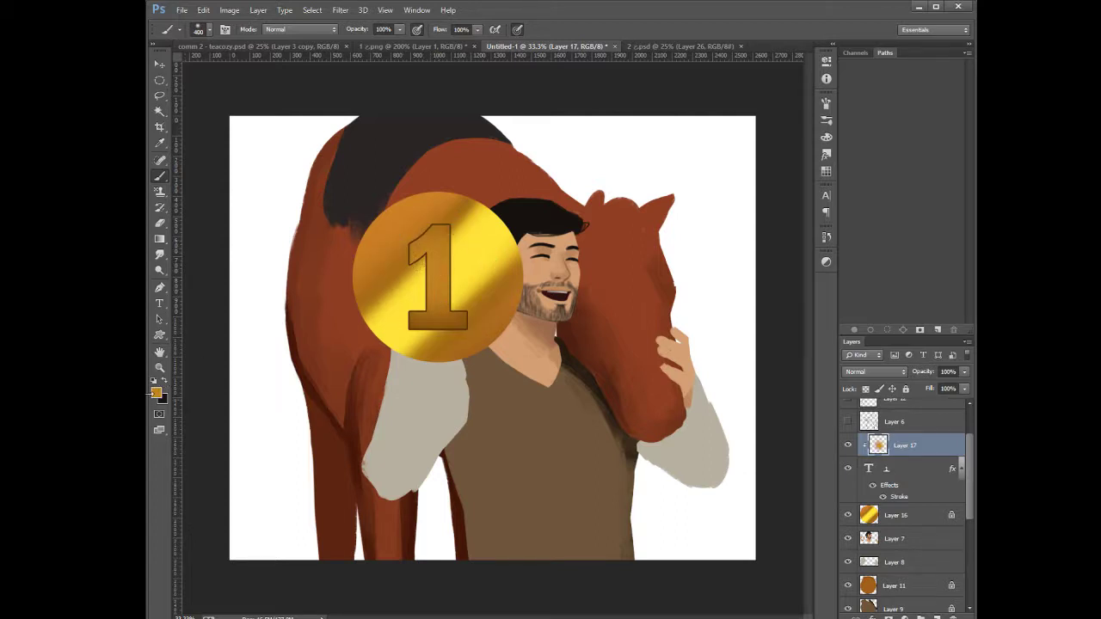
key(i)
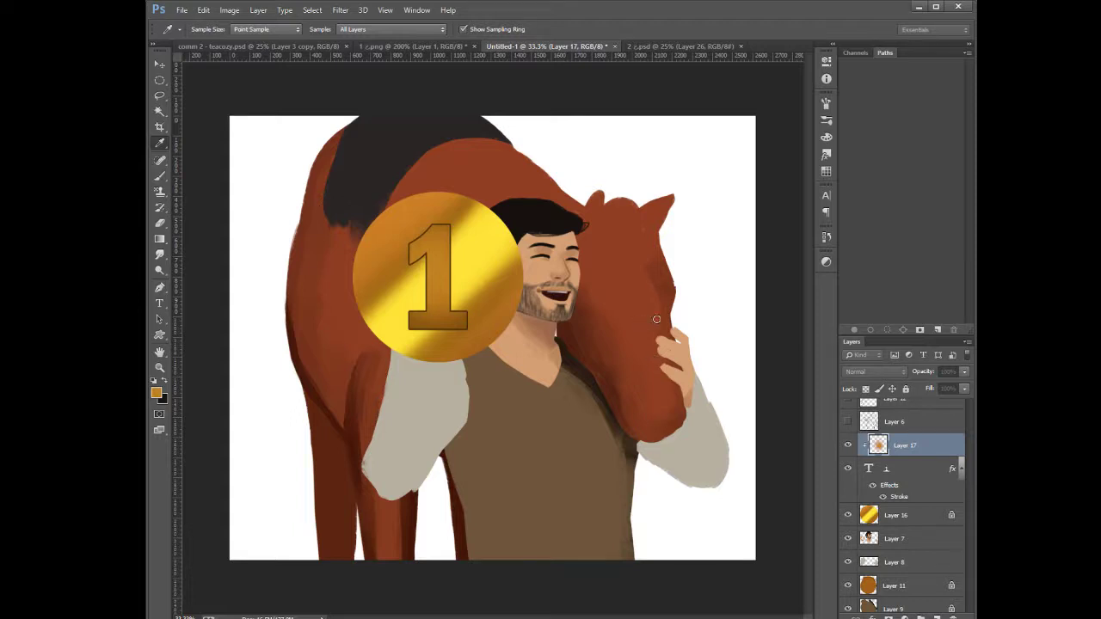
click(803, 301)
drag(449, 229, 470, 225)
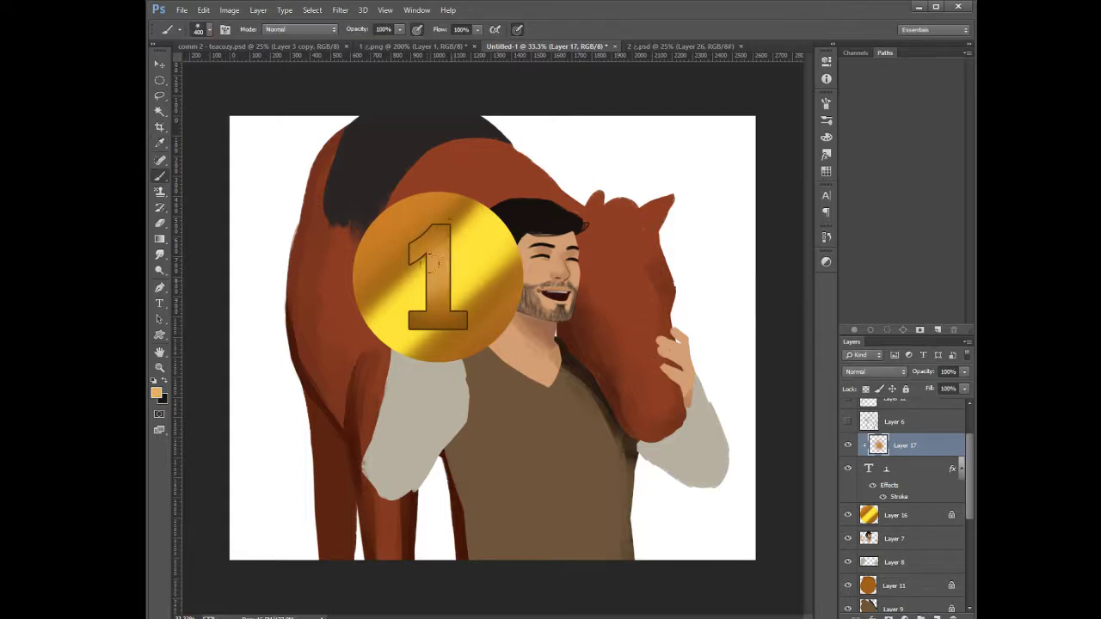
key(ctrl+z)
Sample the numeral's gold, pick a slightly lighter orange, and brush it over the numeral's upper part with a 400 px brush
alt+click(444, 274)
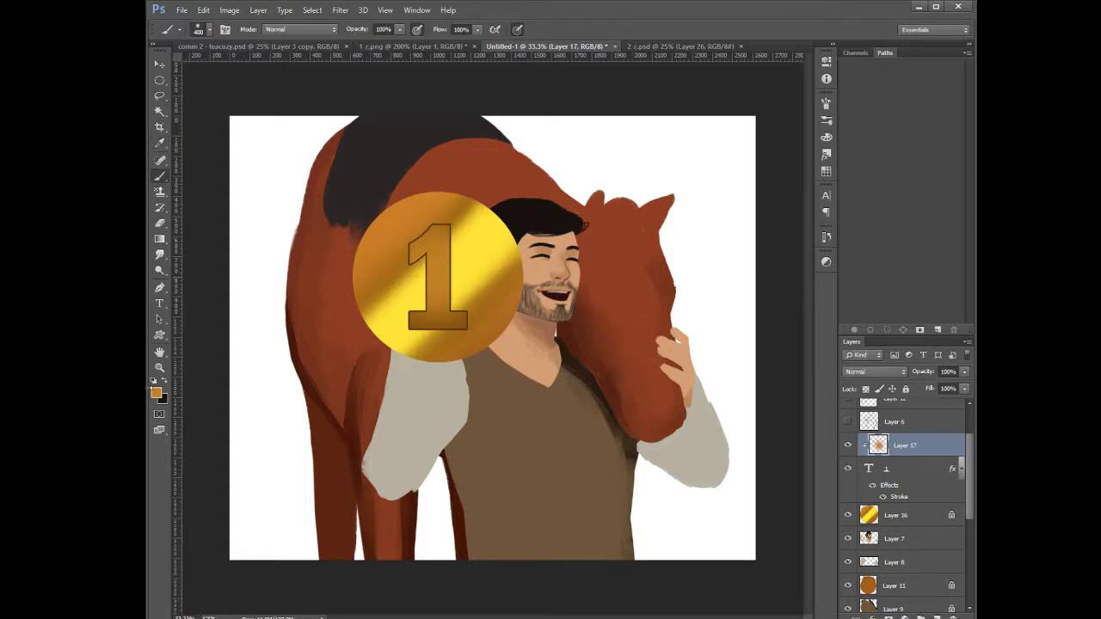
key(i)
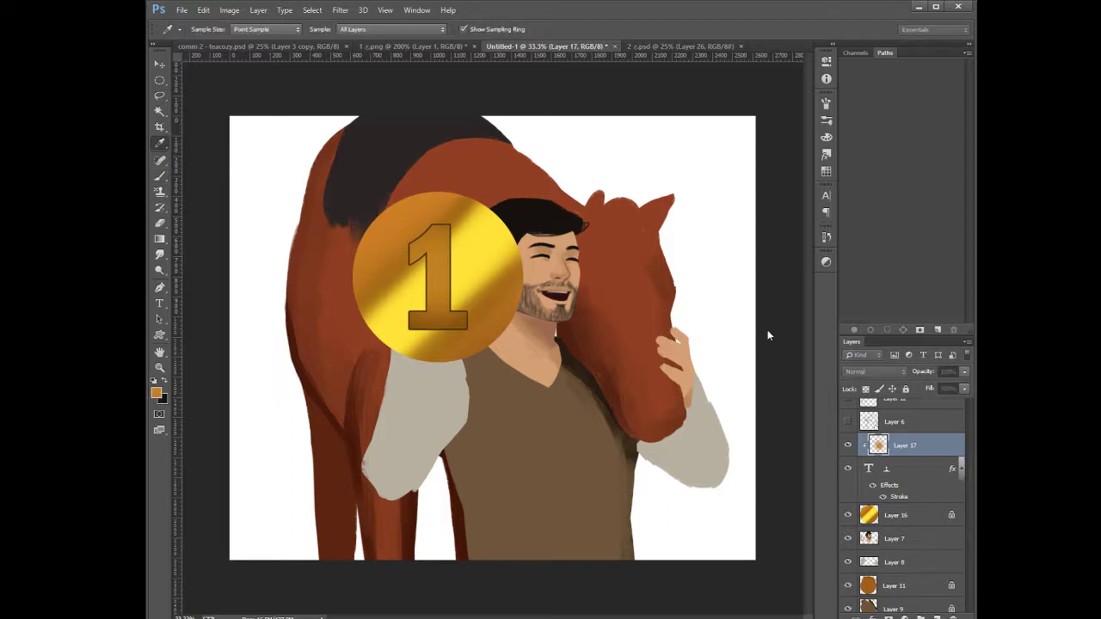
click(671, 326)
click(783, 304)
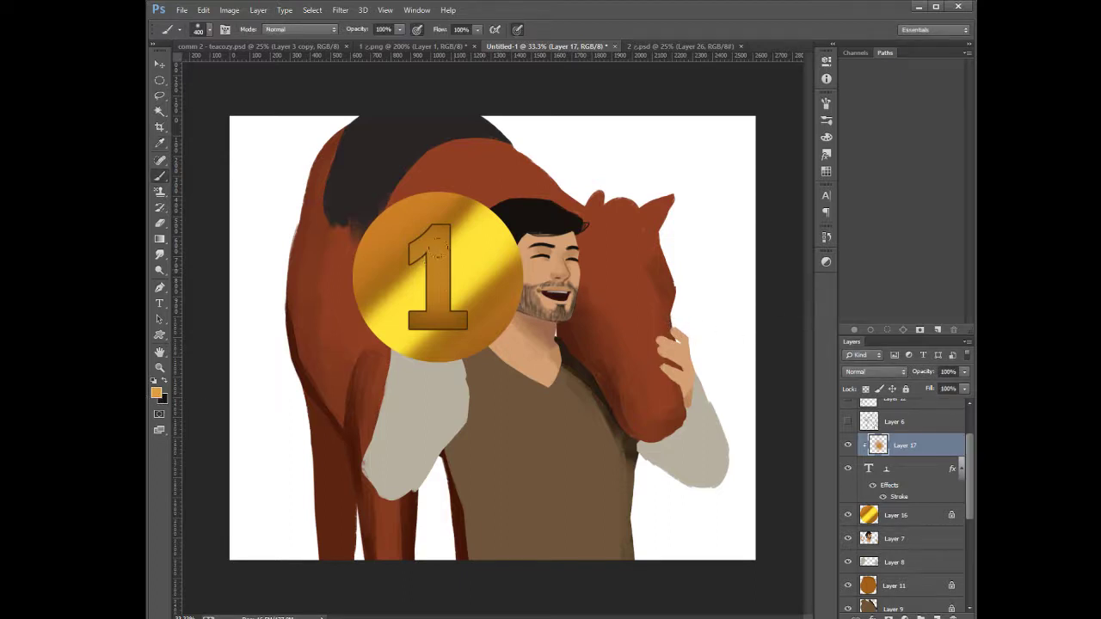
mouse_move(460, 260)
mouse_down()
mouse_move(377, 281)
mouse_move(439, 236)
mouse_move(433, 305)
mouse_up()
key(ctrl+z)
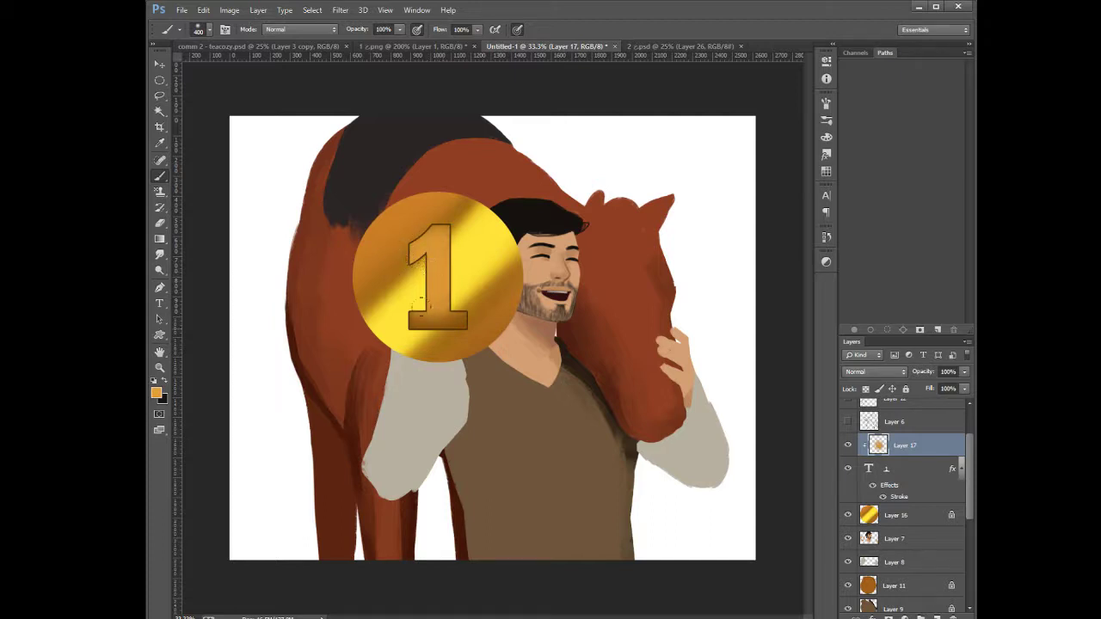
key(ctrl+z)
drag(434, 250, 432, 303)
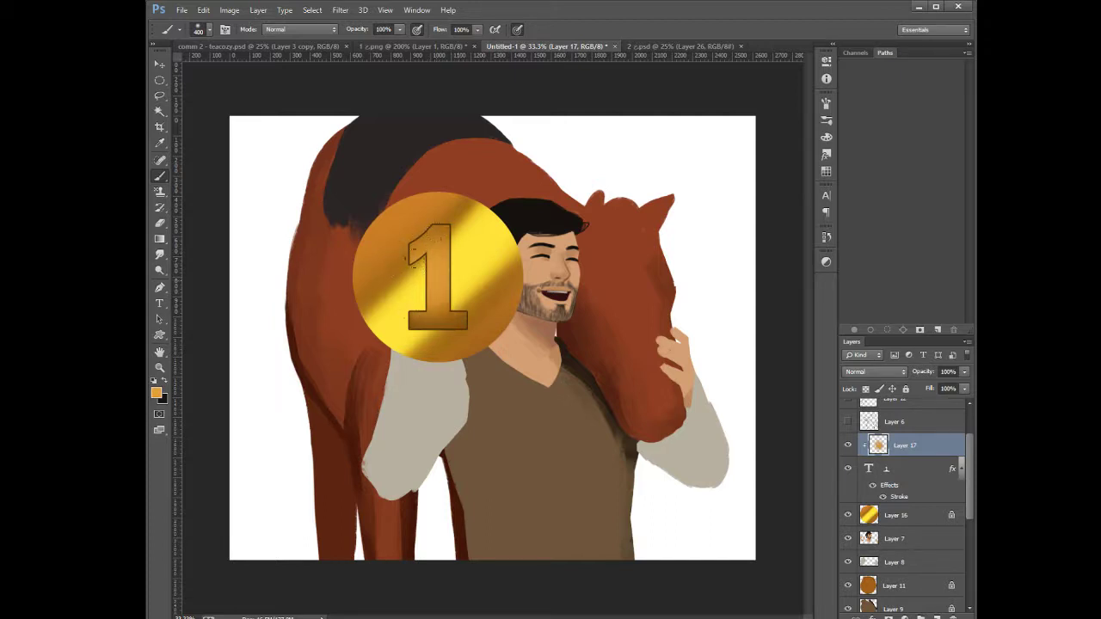
key(ctrl+z)
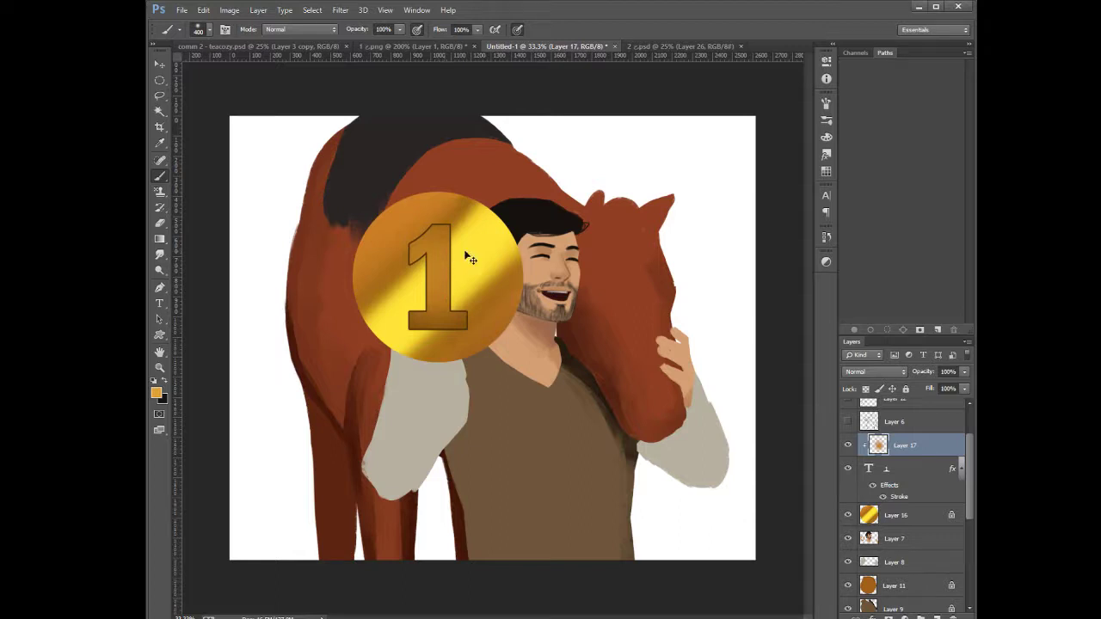
click(419, 225)
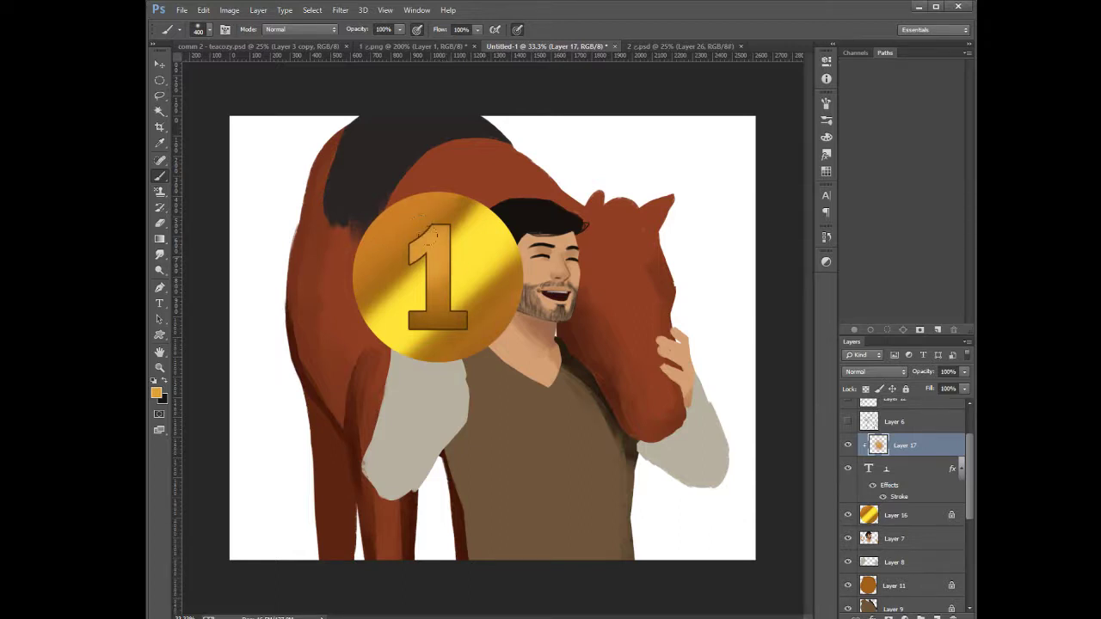
mouse_move(422, 230)
mouse_down()
mouse_move(367, 275)
mouse_move(434, 274)
mouse_up()
Blend dark brown-gold and lighter orange tones sampled from the numeral over its flag, stem and base with the 400 px brush
alt+click(445, 318)
click(419, 210)
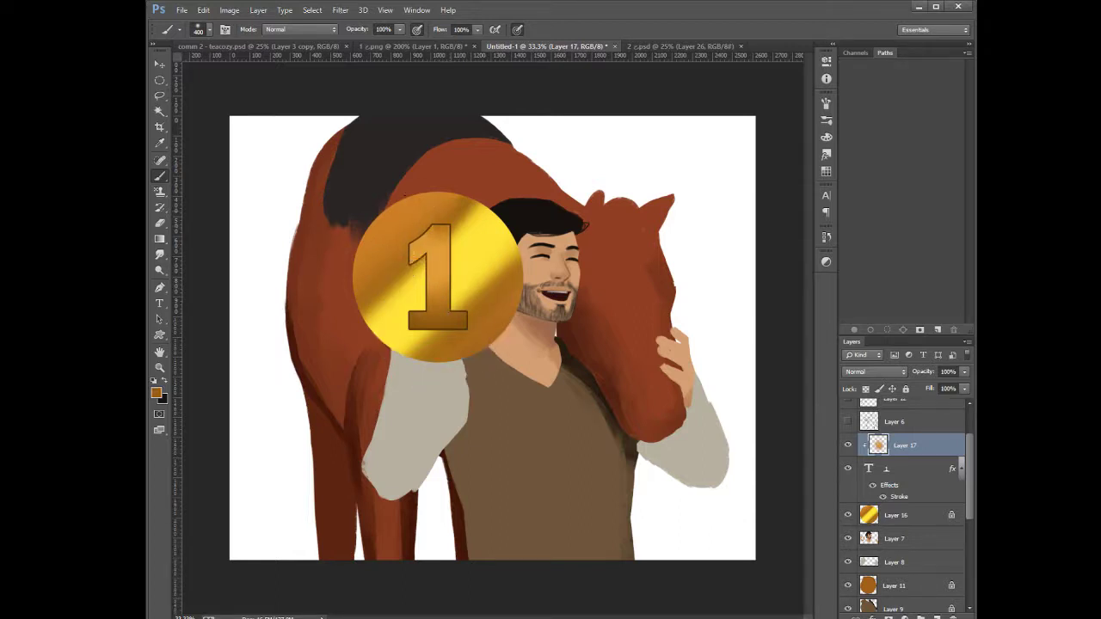
click(405, 196)
alt+click(442, 263)
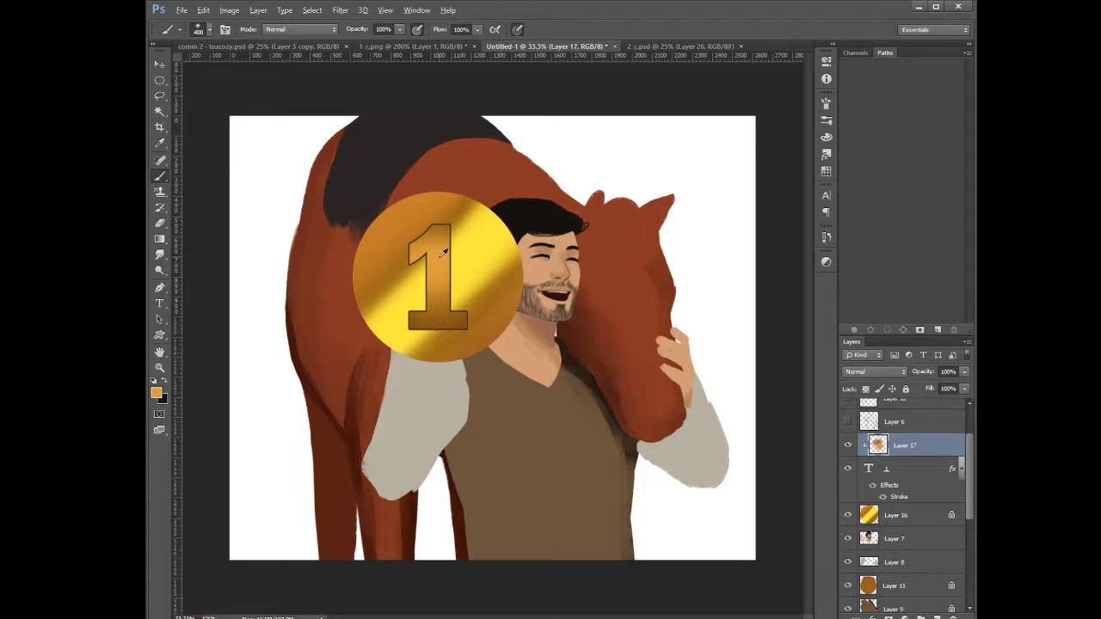
mouse_move(435, 277)
mouse_down()
mouse_move(434, 297)
mouse_move(458, 320)
mouse_up()
alt+click(447, 304)
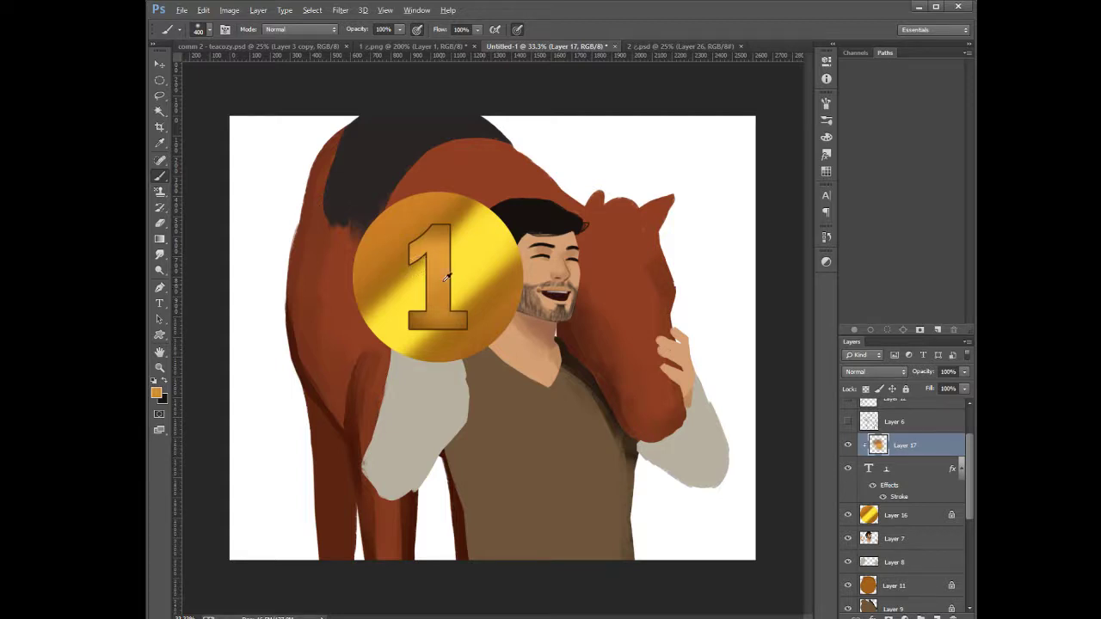
alt+click(473, 261)
alt+click(441, 266)
key(i)
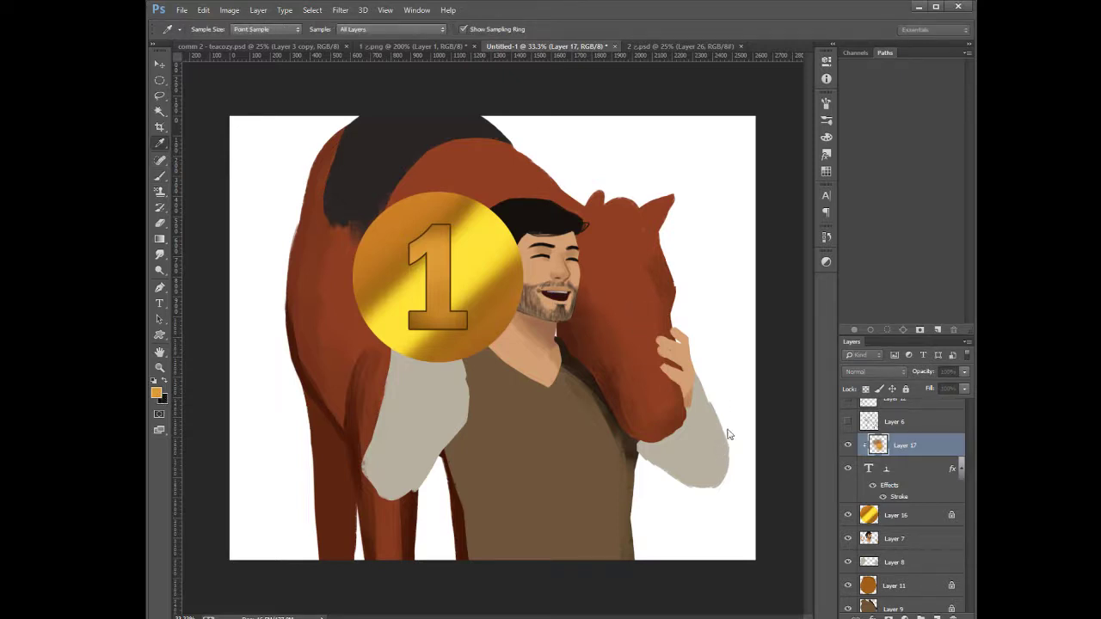
key(b)
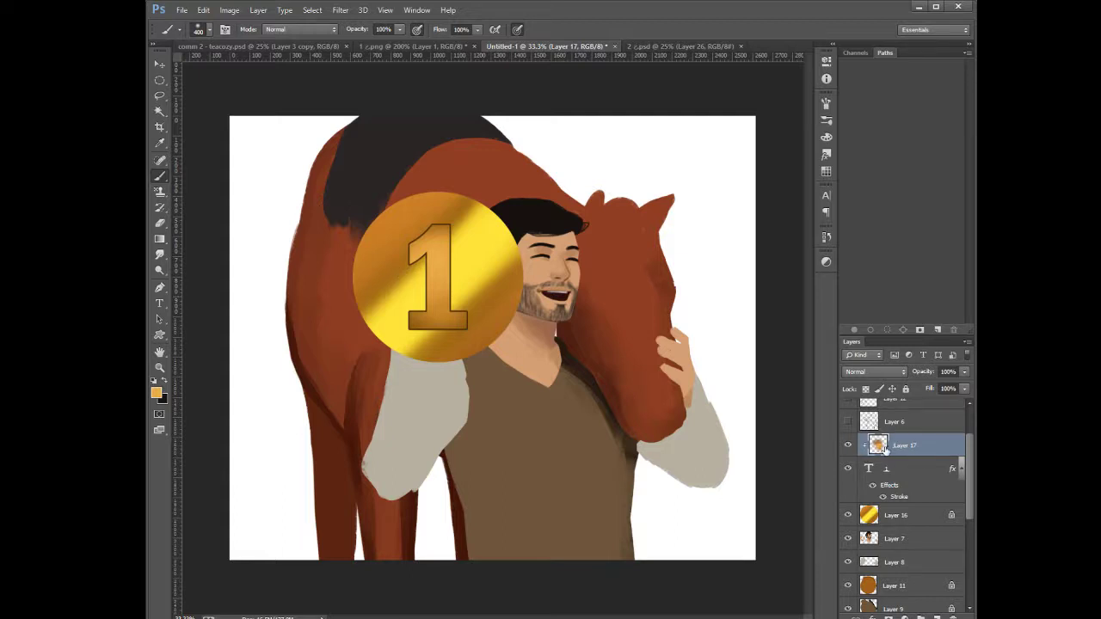
Try a Hue/Saturation adjustment on the clipped shading layer of the numeral 1
alt+click(475, 262)
key(bracketleft)
key(bracketleft)
key(bracketleft)
key(bracketleft)
key(bracketleft)
key(ctrl+u)
drag(572, 384, 736, 363)
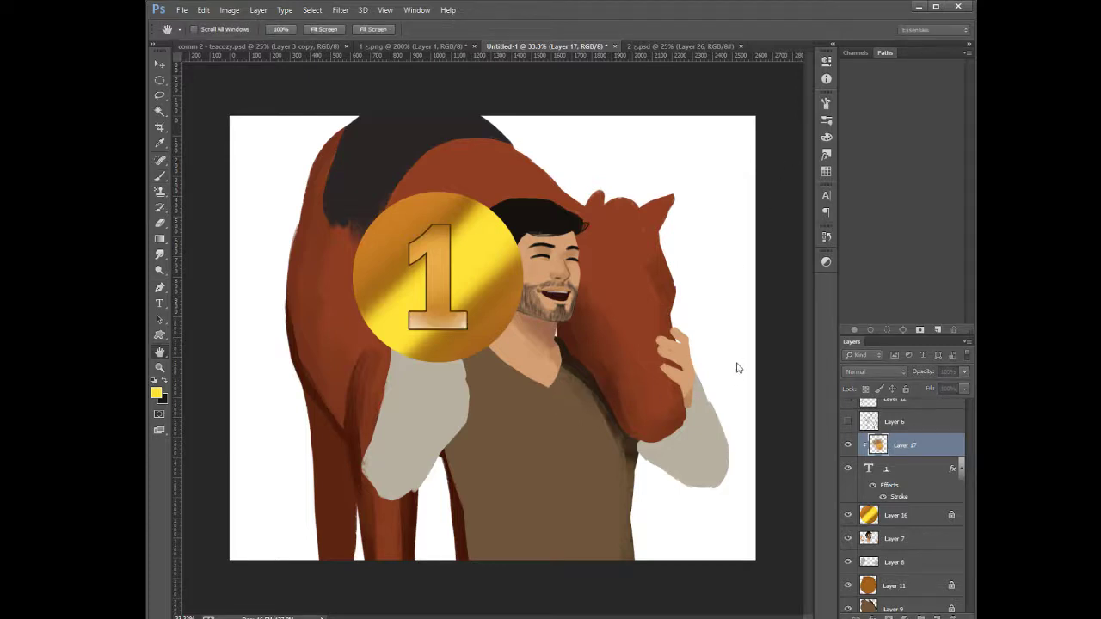
click(552, 381)
click(552, 382)
key(Escape)
Change the stroke effect of the numeral 1 text layer to a lighter brown and a slightly thicker outline
click(903, 470)
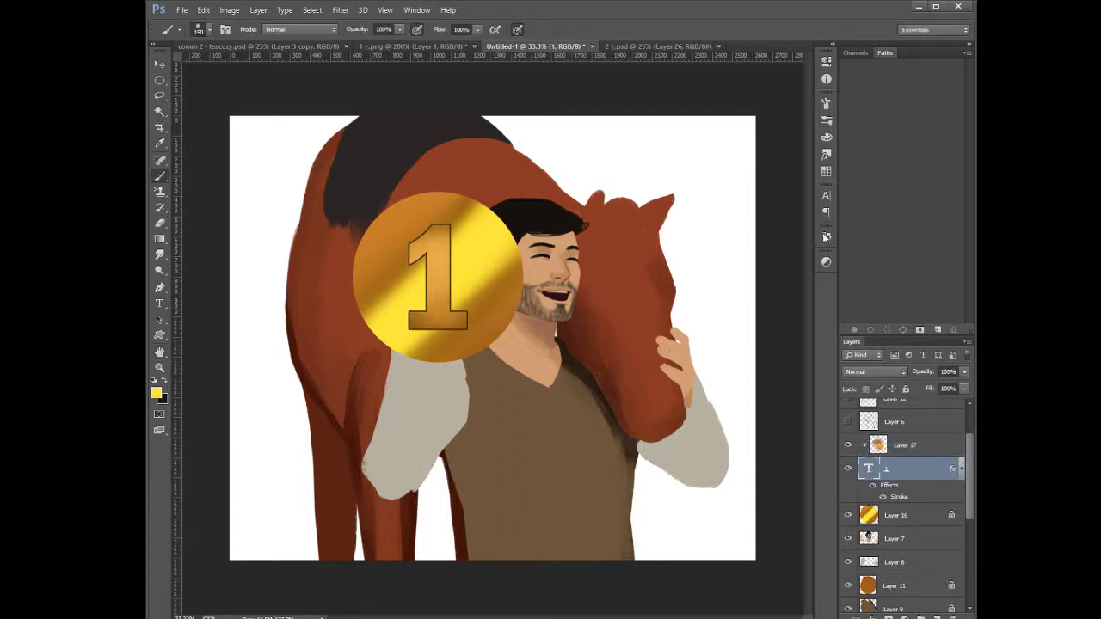
key(h)
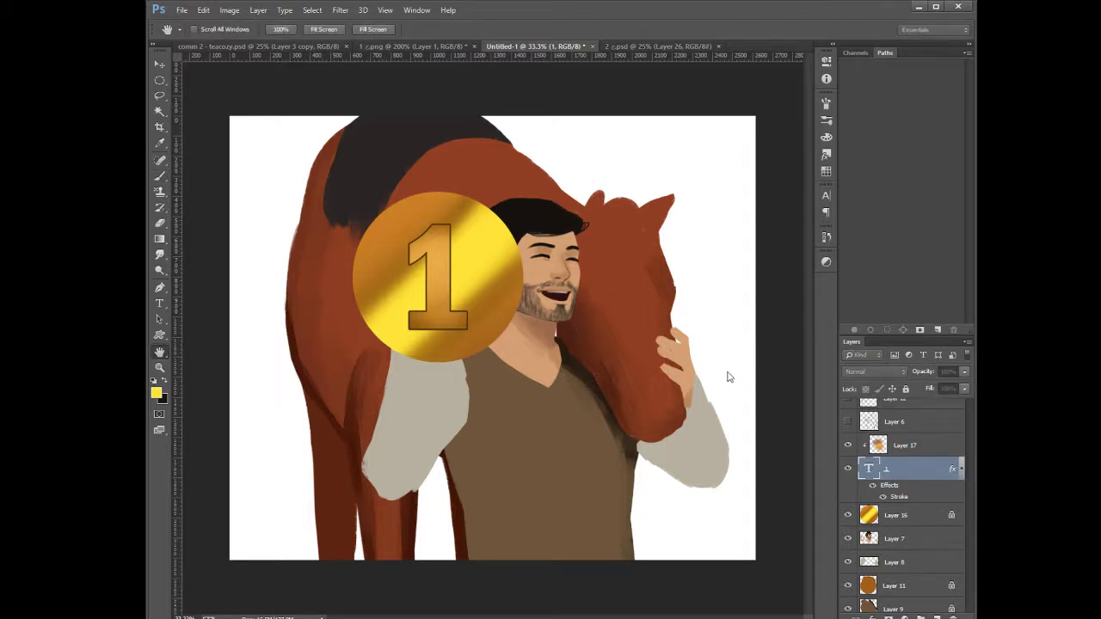
drag(727, 372, 747, 372)
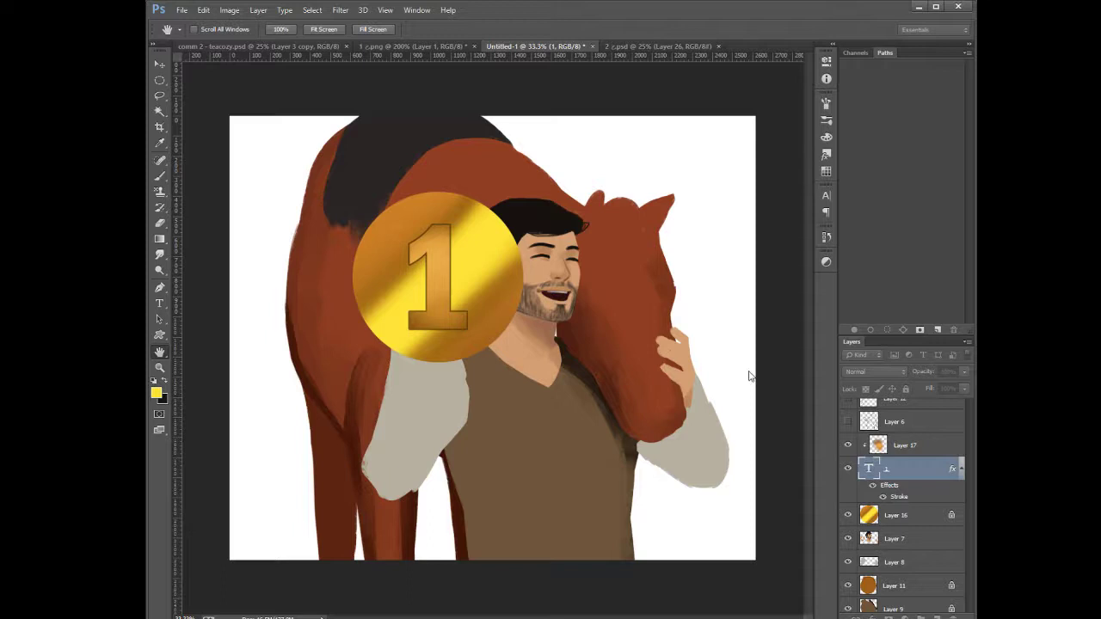
key(i)
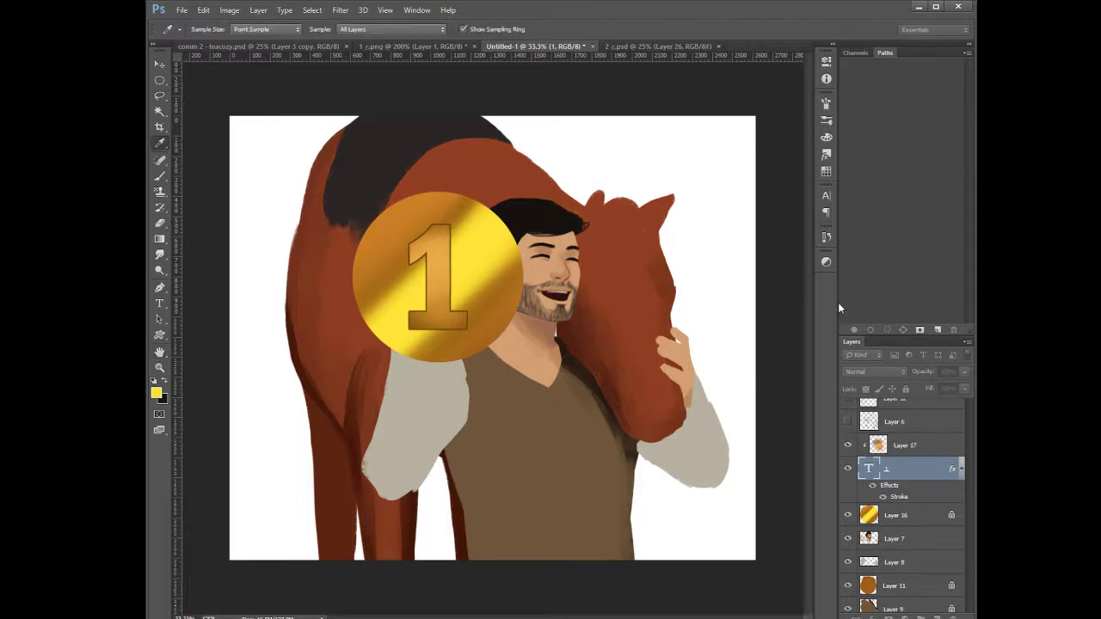
key(h)
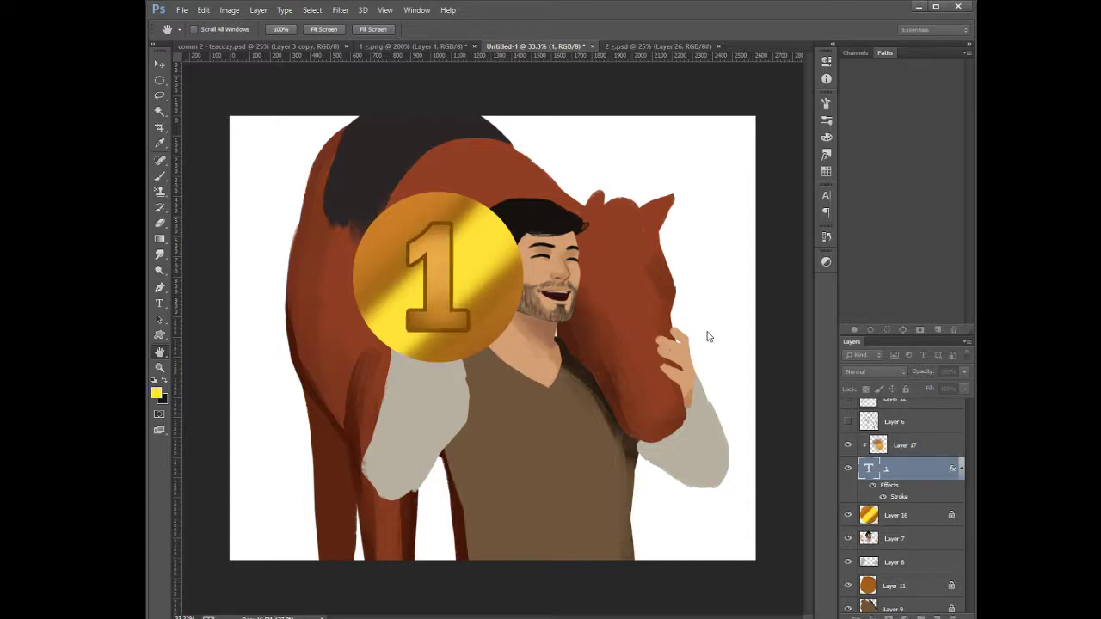
drag(705, 331, 709, 334)
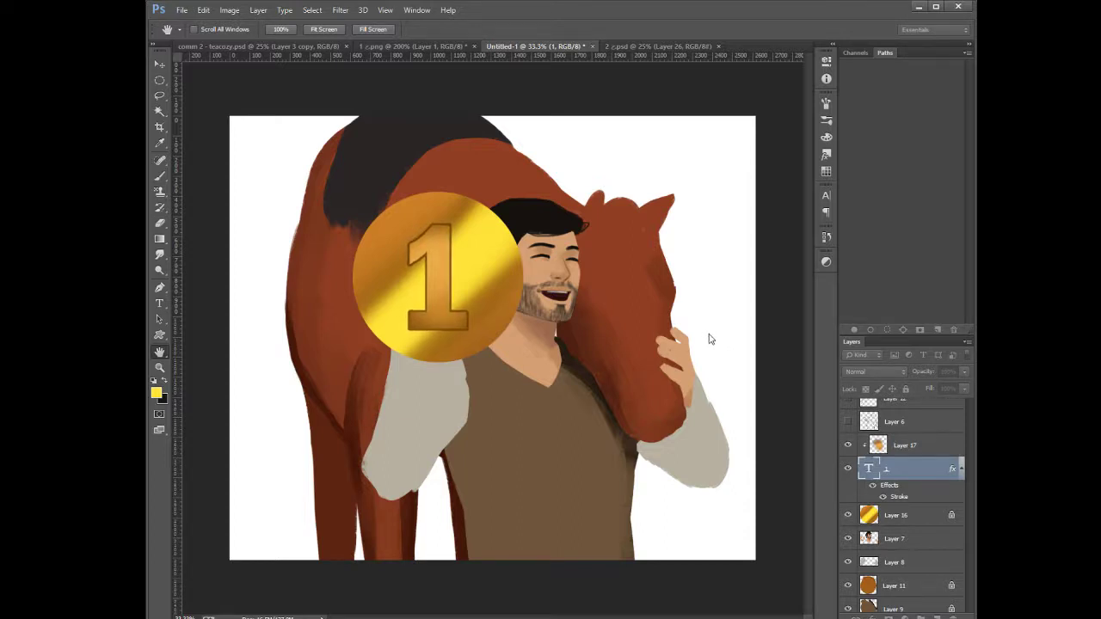
key(b)
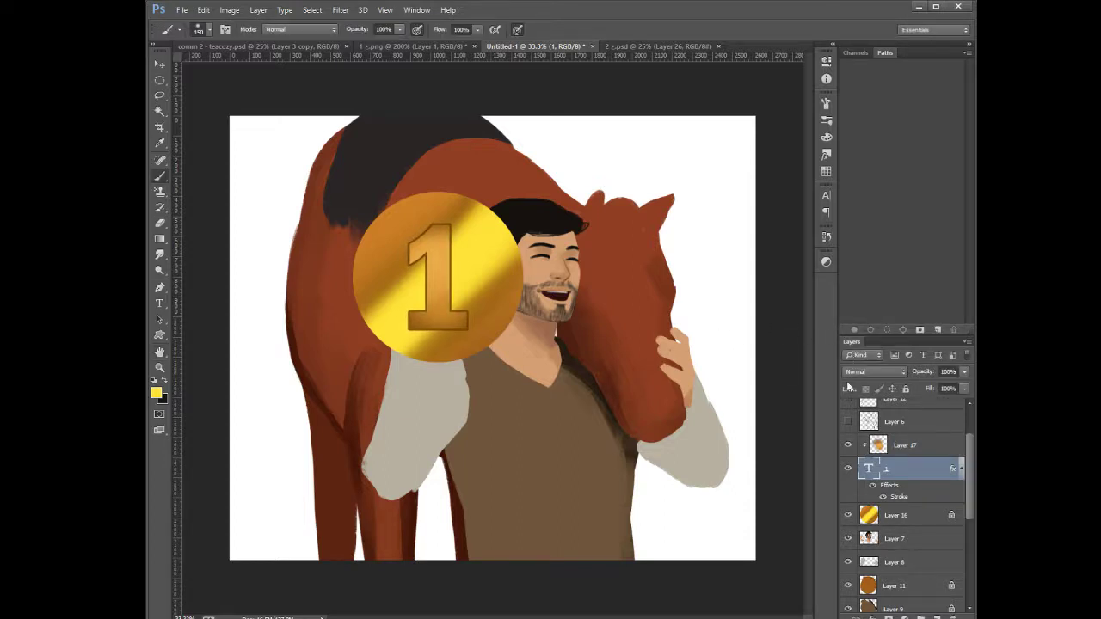
Duplicate the numeral 1 text layer together with its stroke effect, leaving no selection active
ctrl+click(890, 474)
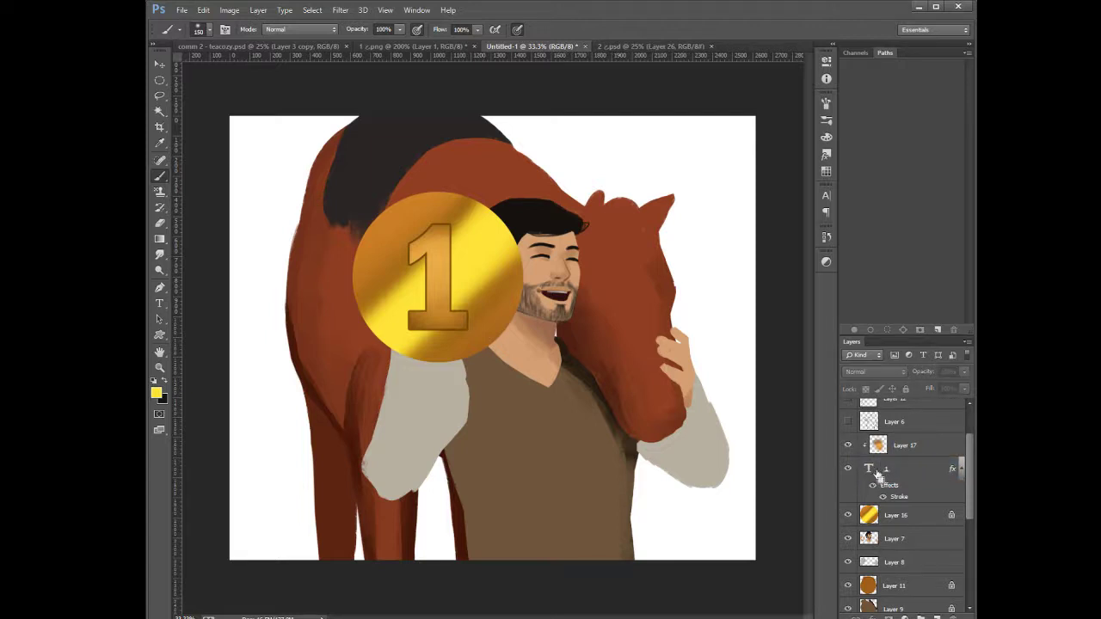
ctrl+click(867, 468)
click(885, 476)
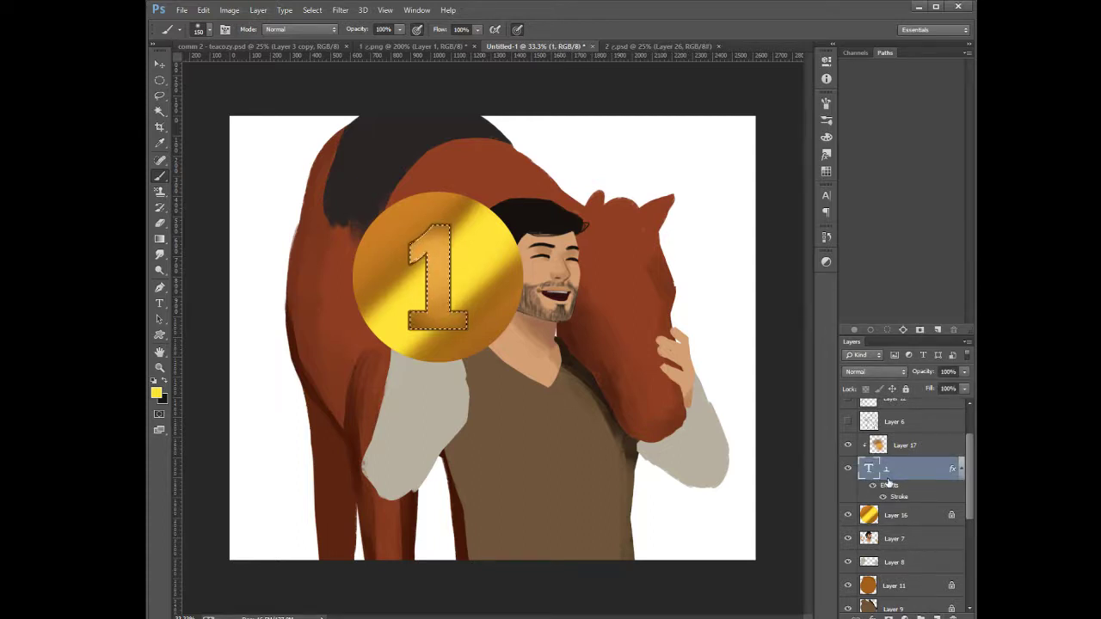
key(ctrl+d)
key(ctrl+j)
Rasterize the lower numeral 1 layer together with its stroke layer style
click(893, 531)
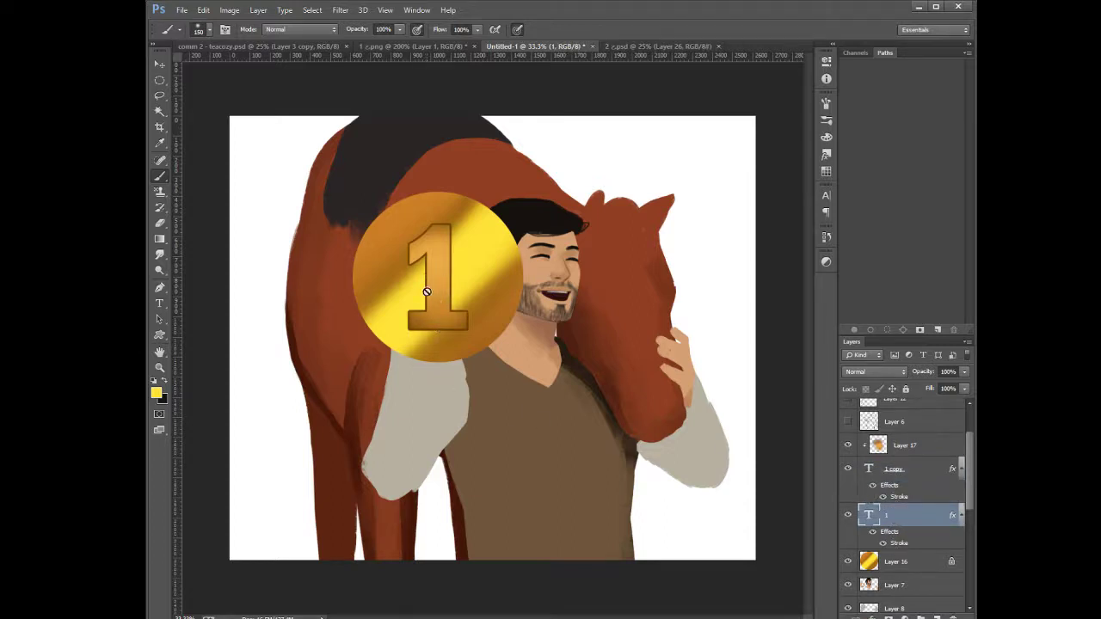
scroll(492, 339, up, 1)
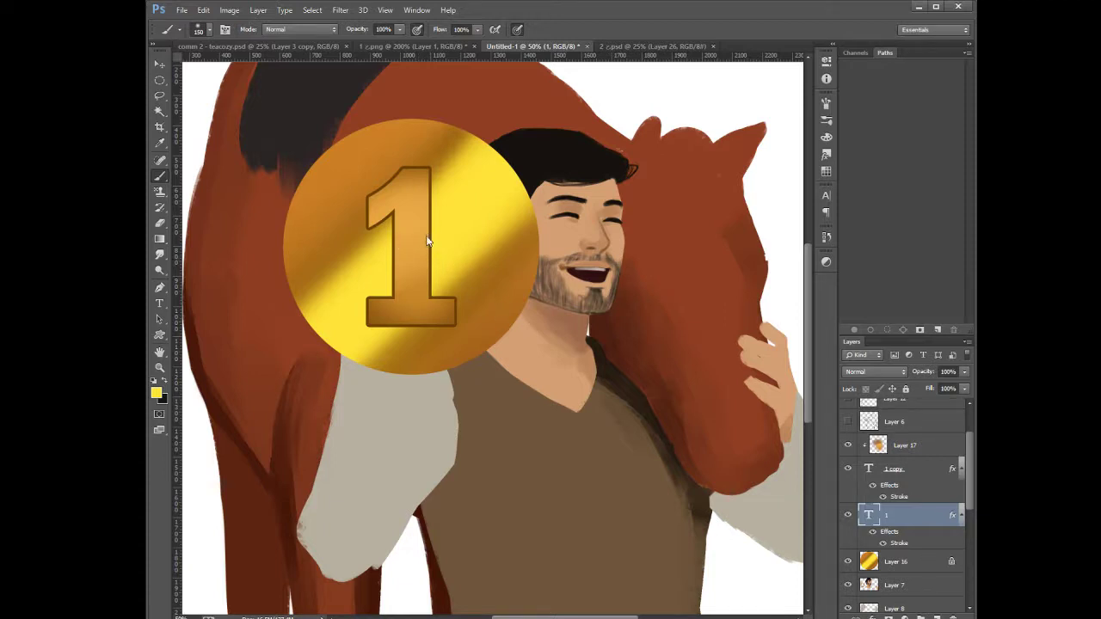
click(880, 473)
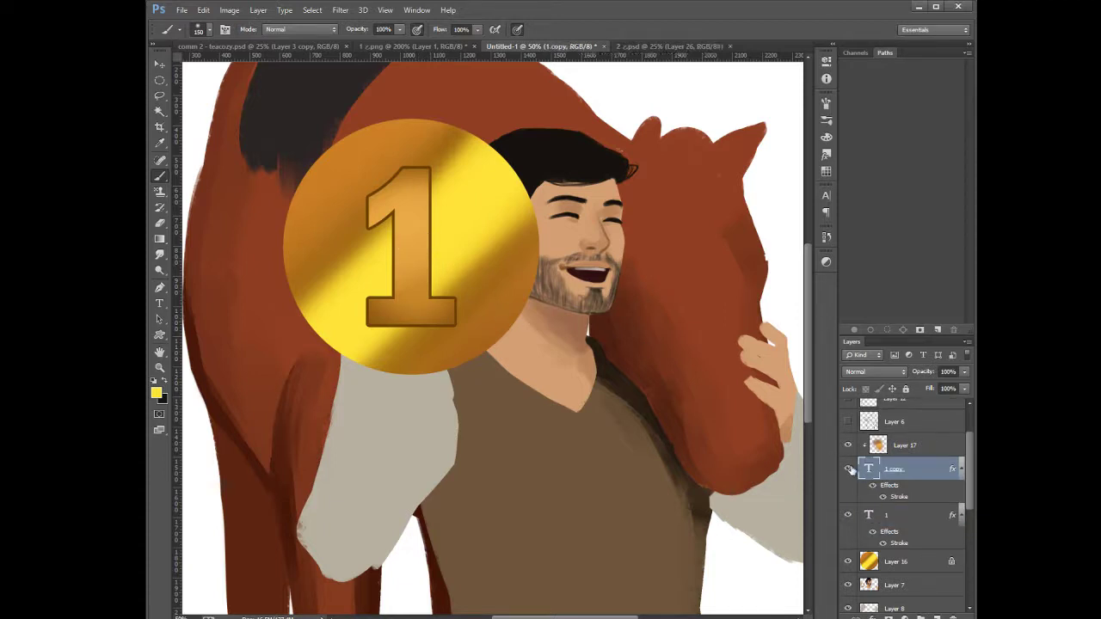
click(883, 517)
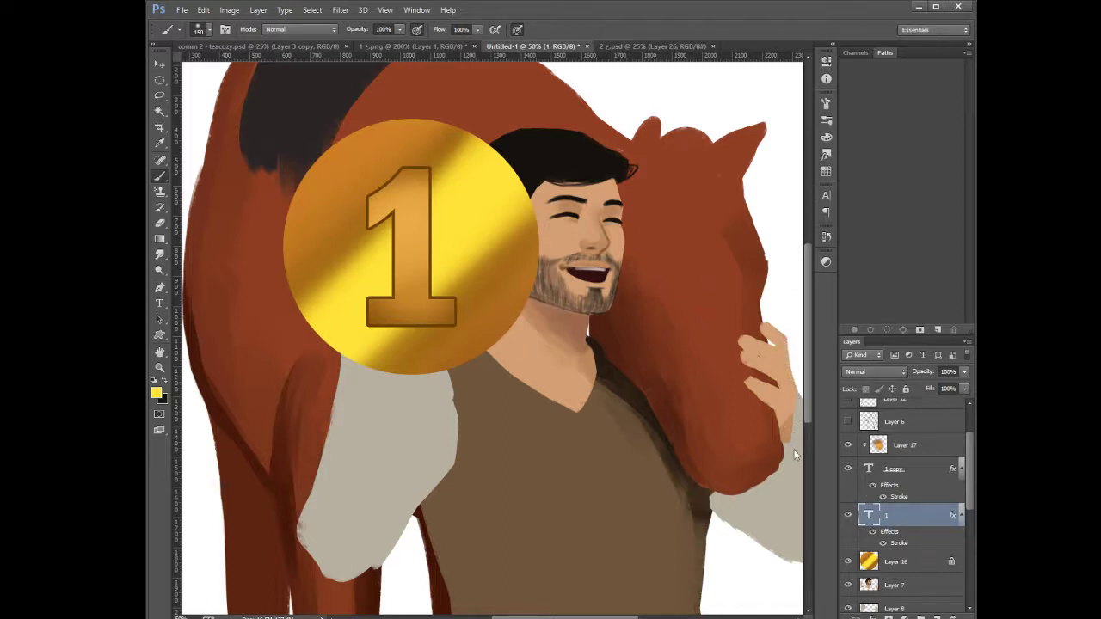
click(782, 213)
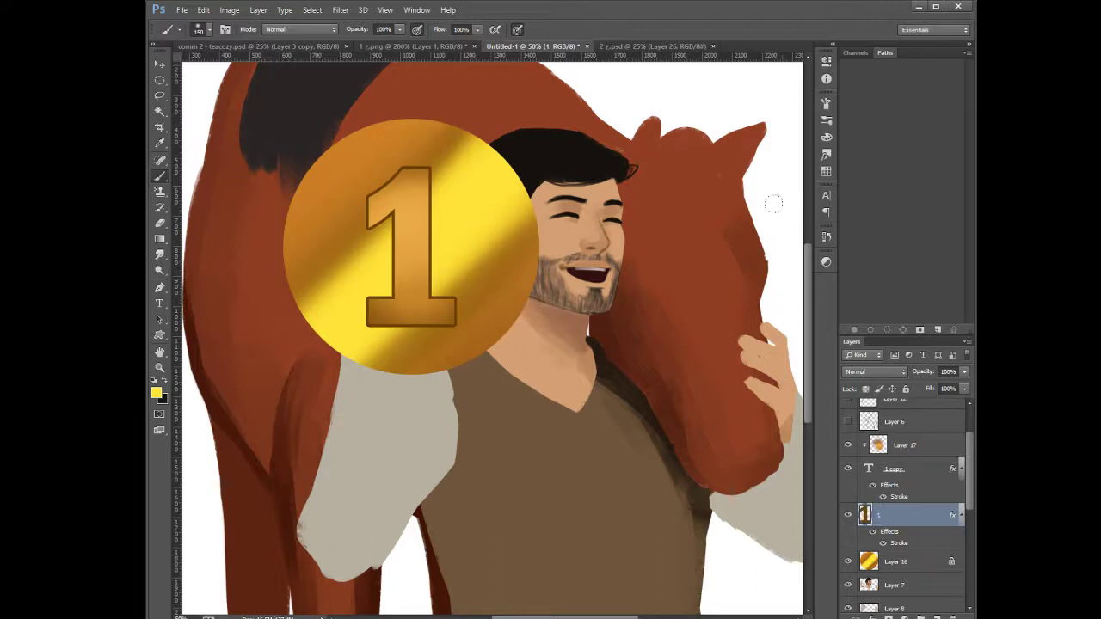
Toggle the visibility of the numeral's text copy and the rasterized numeral to compare the two layers
click(848, 469)
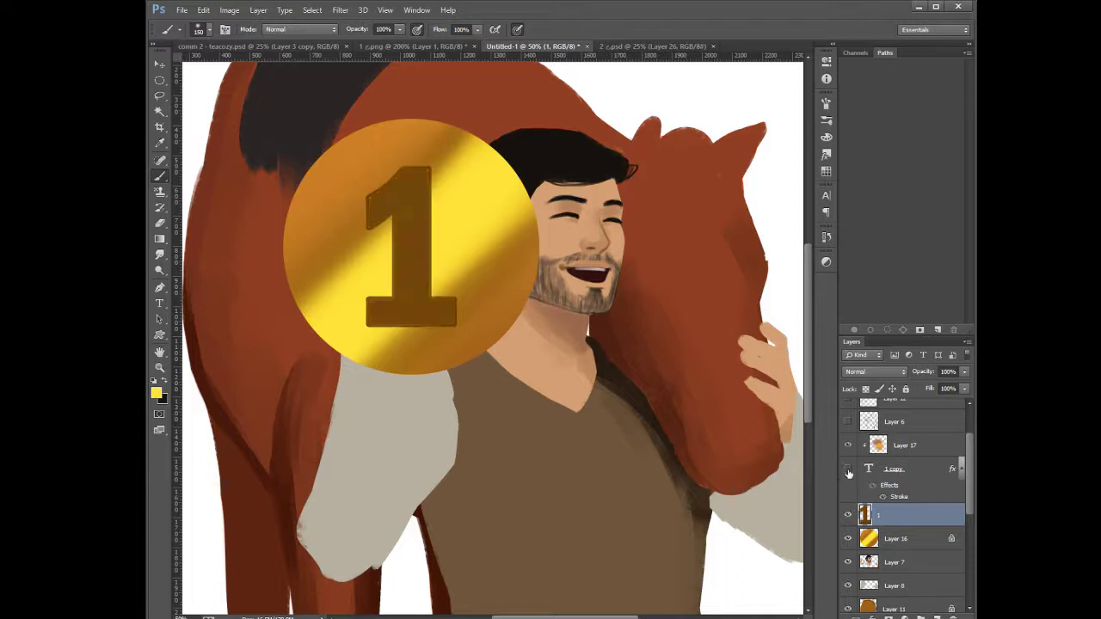
click(849, 515)
click(848, 514)
click(848, 470)
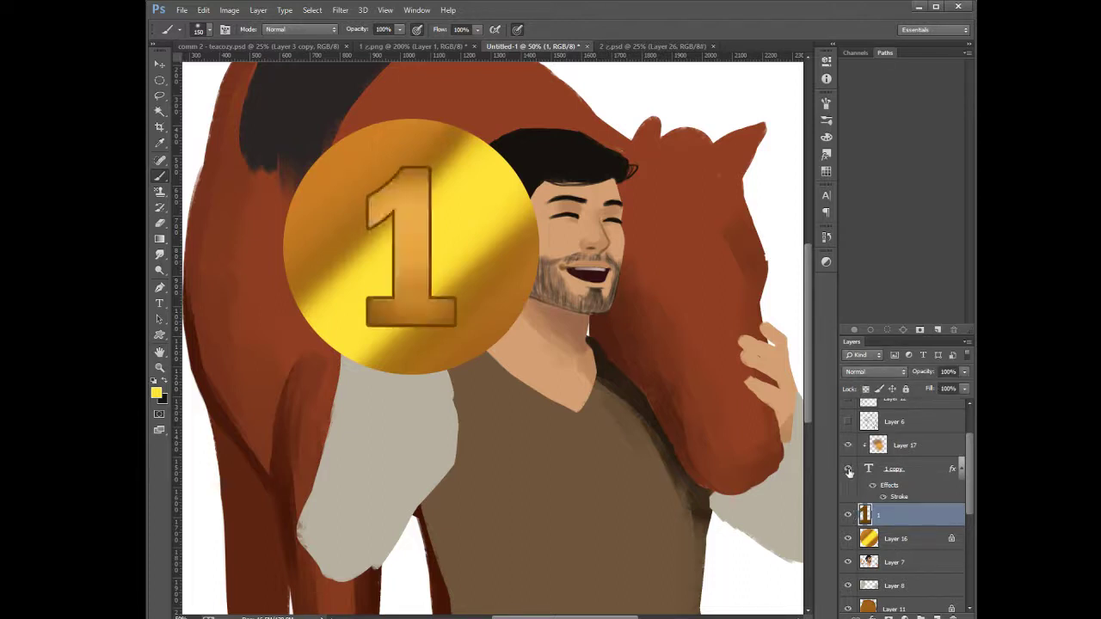
click(848, 469)
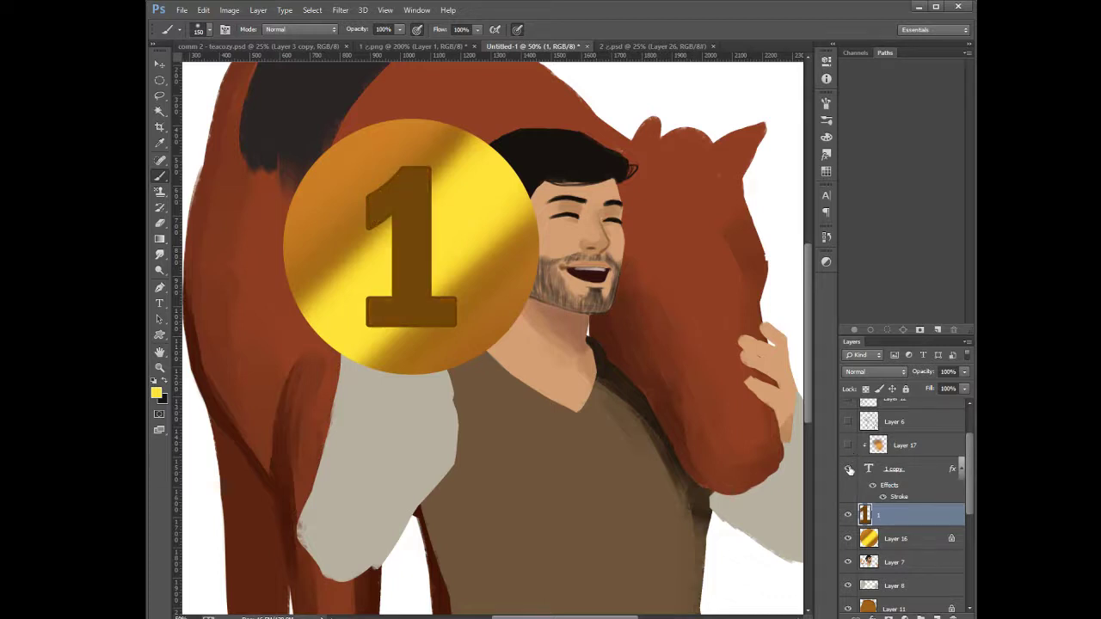
click(849, 515)
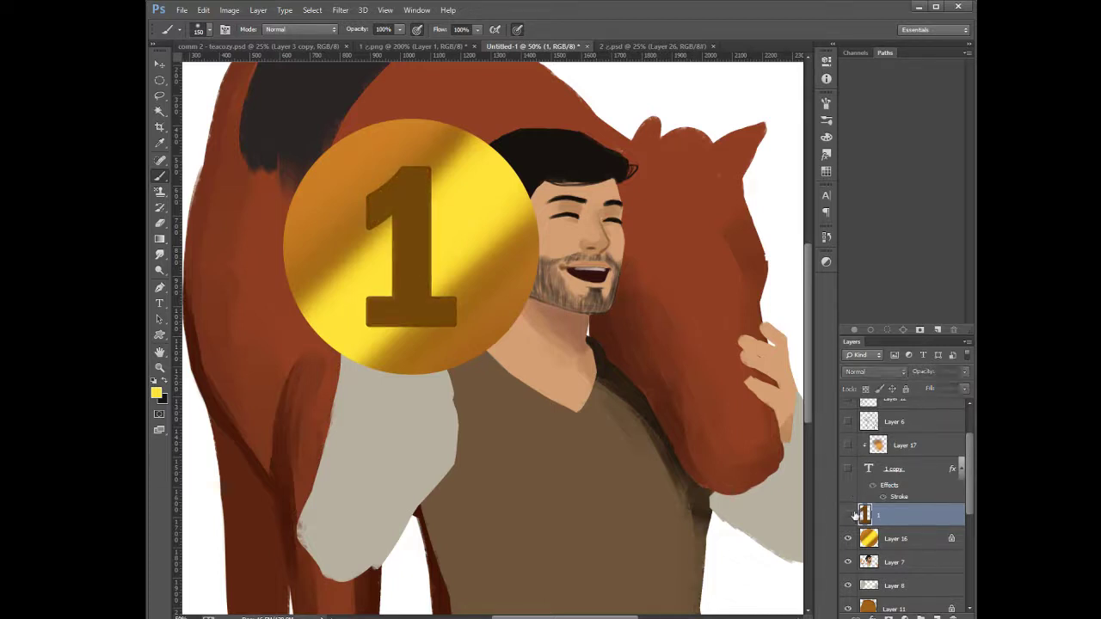
click(849, 515)
Try shifting the rasterized numeral up and to the left of the text copy, and show the clipped shading again
drag(459, 362, 387, 345)
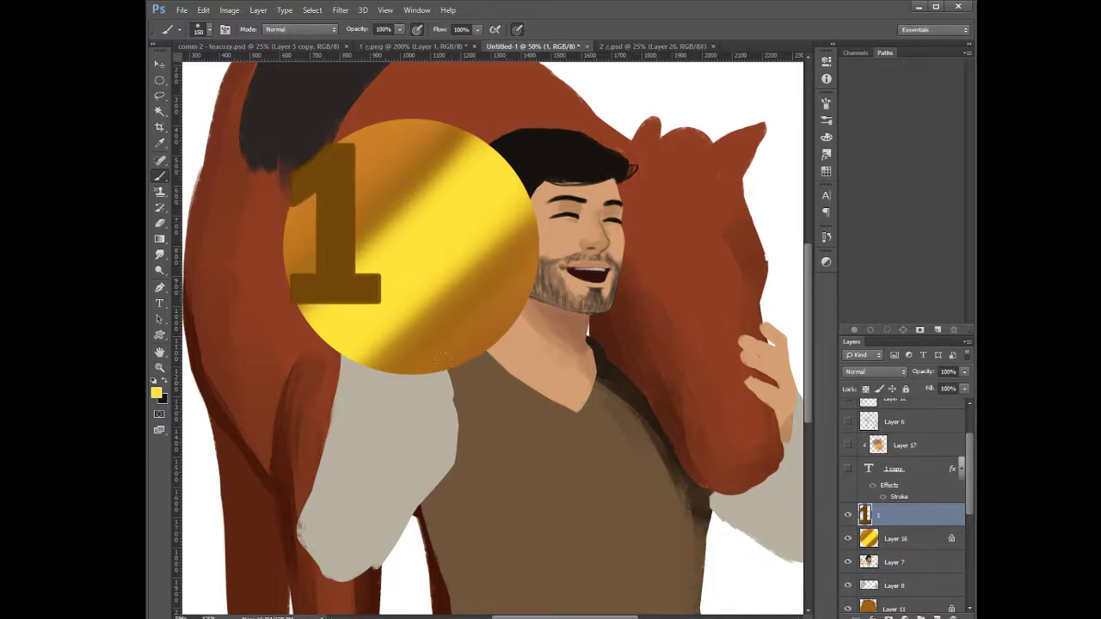
click(848, 470)
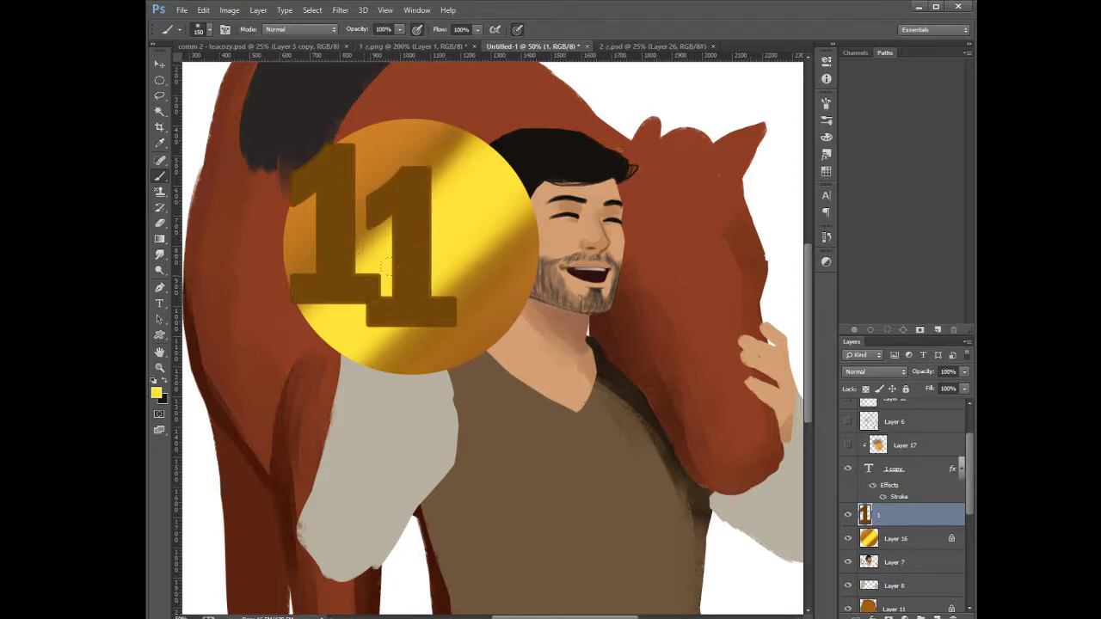
key(ctrl+z)
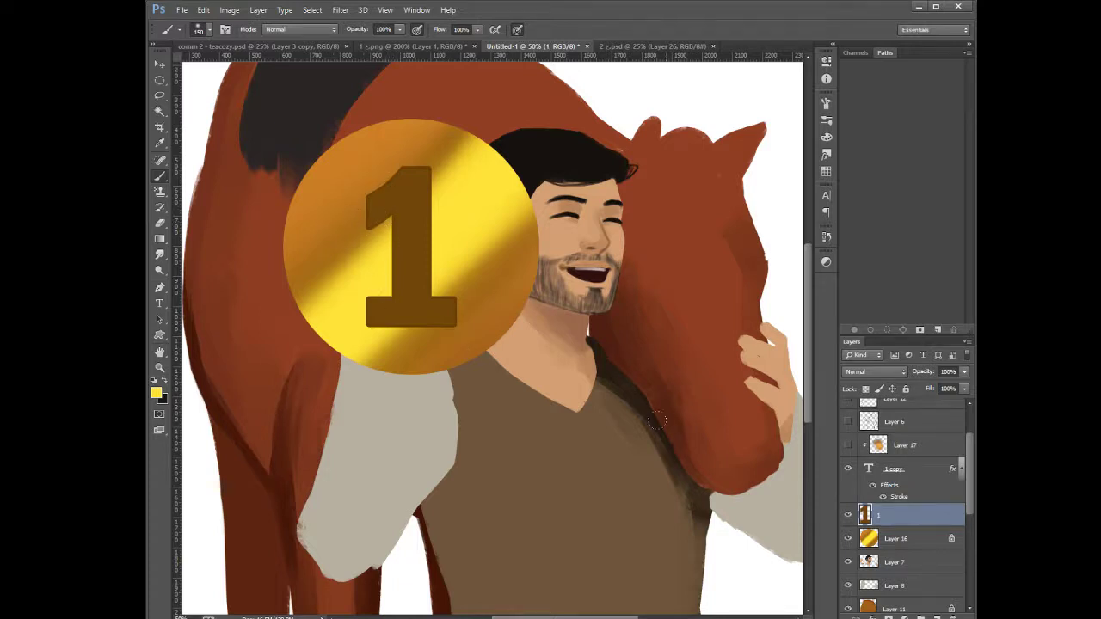
click(848, 445)
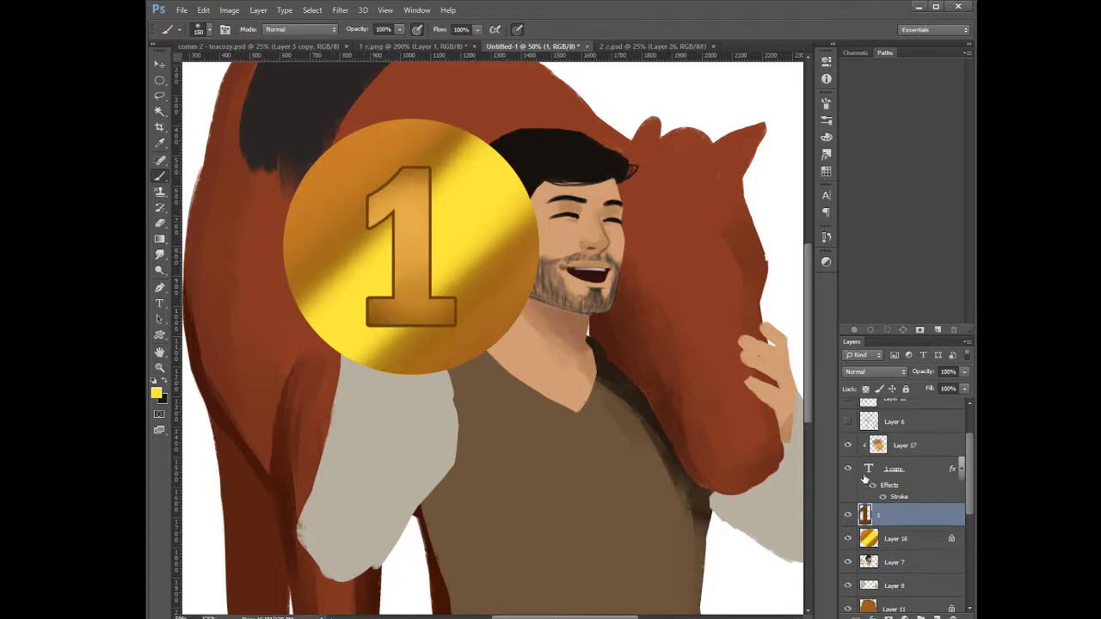
Lock the transparent pixels of the rasterized numeral 1 layer
click(864, 475)
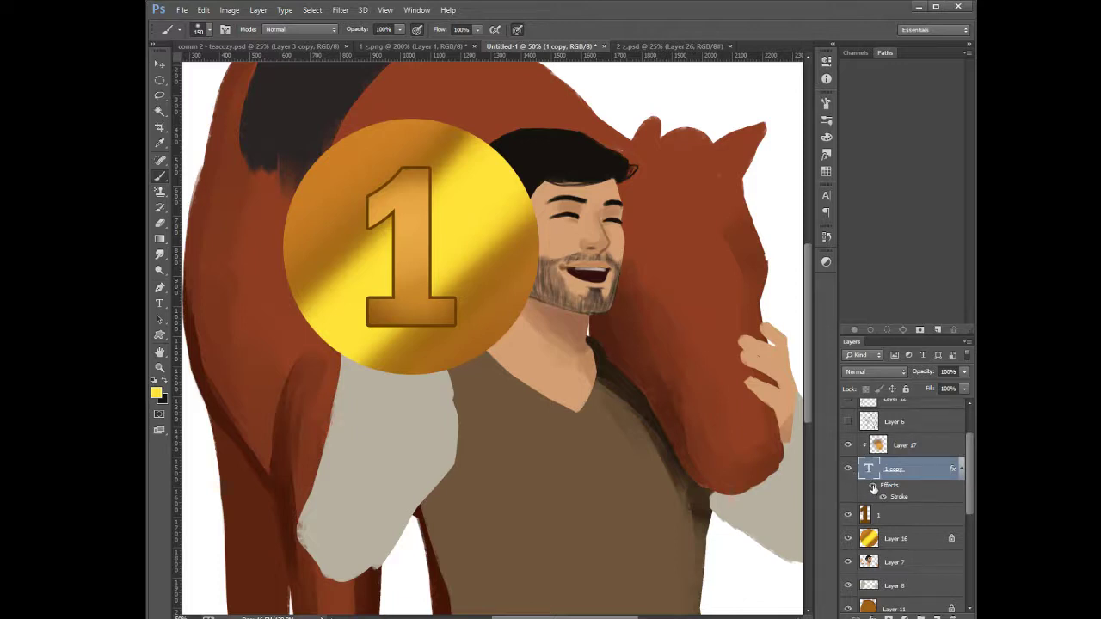
click(879, 519)
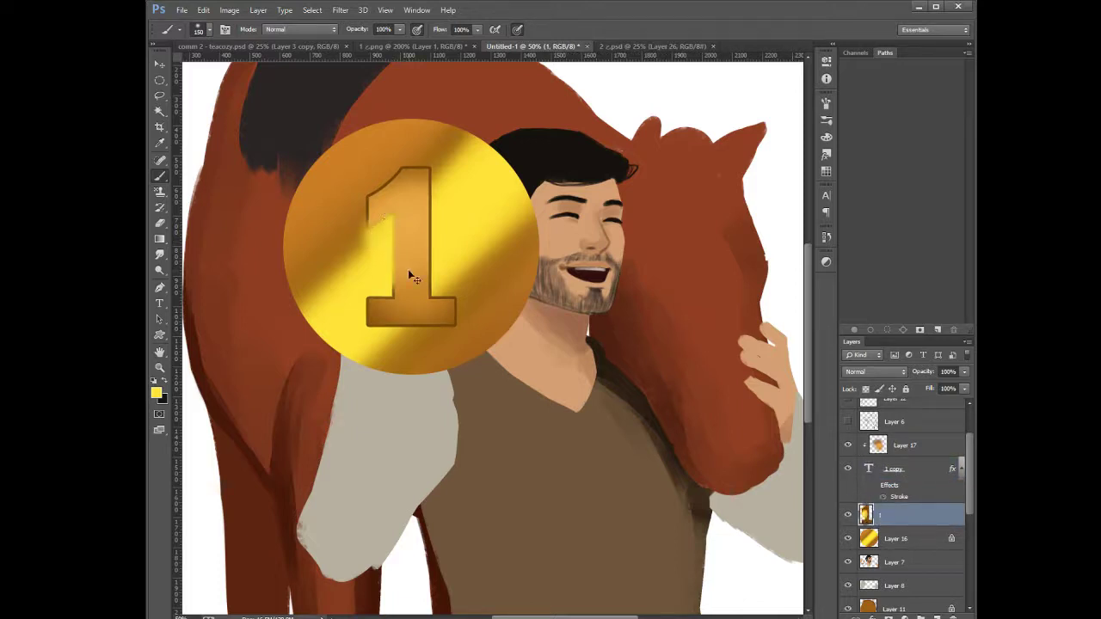
key(alt+bracketright)
click(888, 519)
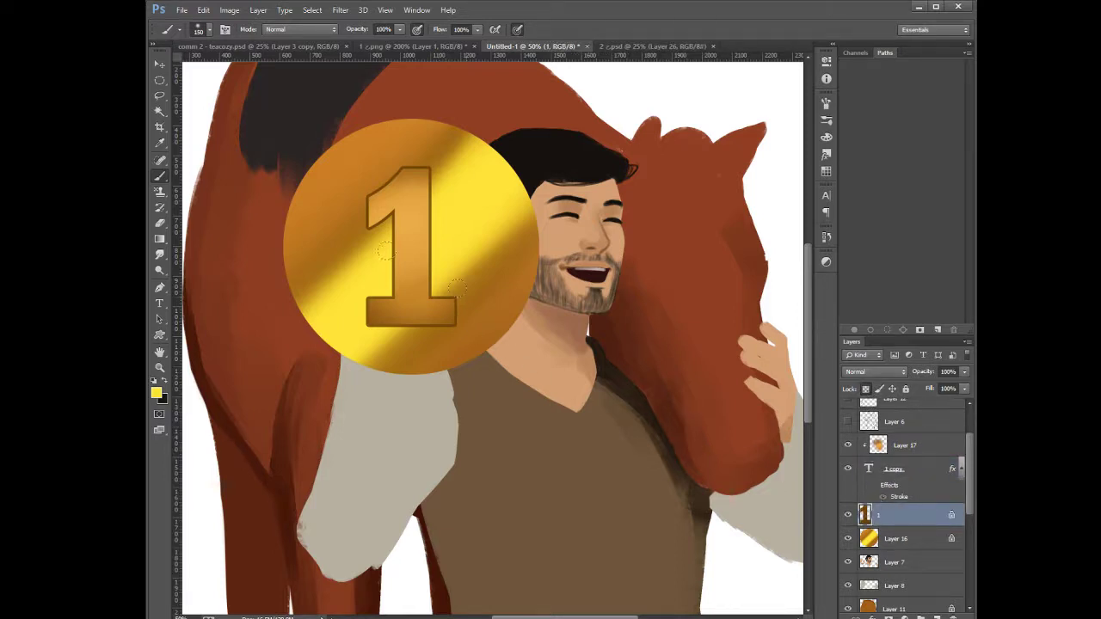
Try brushing yellow over the rasterized numeral's outline, toggling the text copy's visibility to check it, and remove the yellow
key(alt+bracketright)
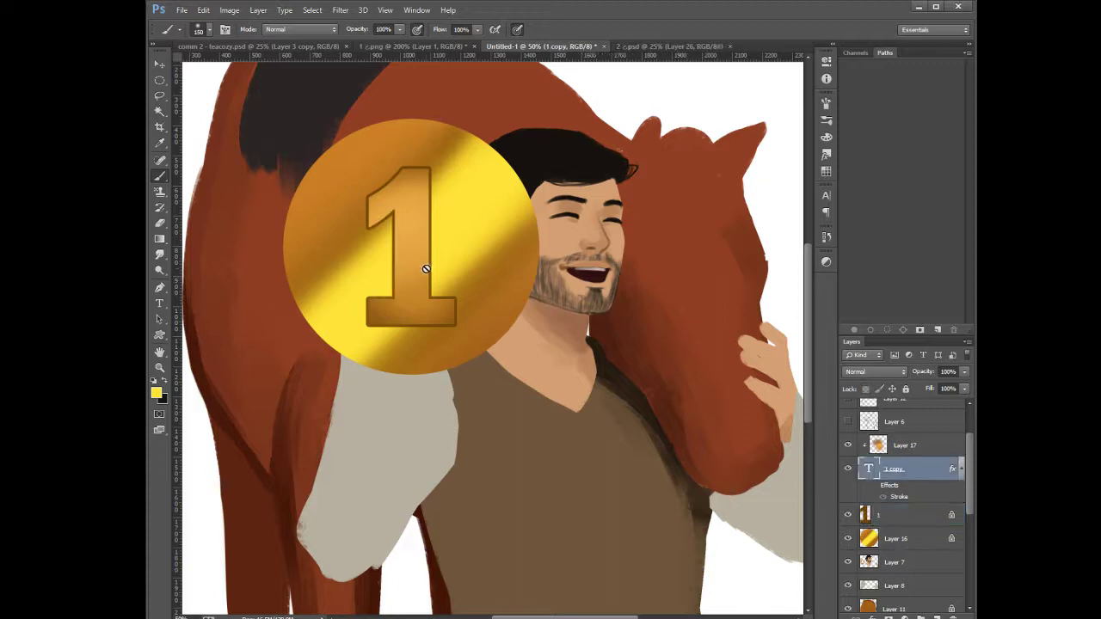
click(874, 518)
mouse_move(411, 279)
mouse_down()
mouse_move(403, 241)
mouse_move(372, 223)
mouse_up()
click(848, 469)
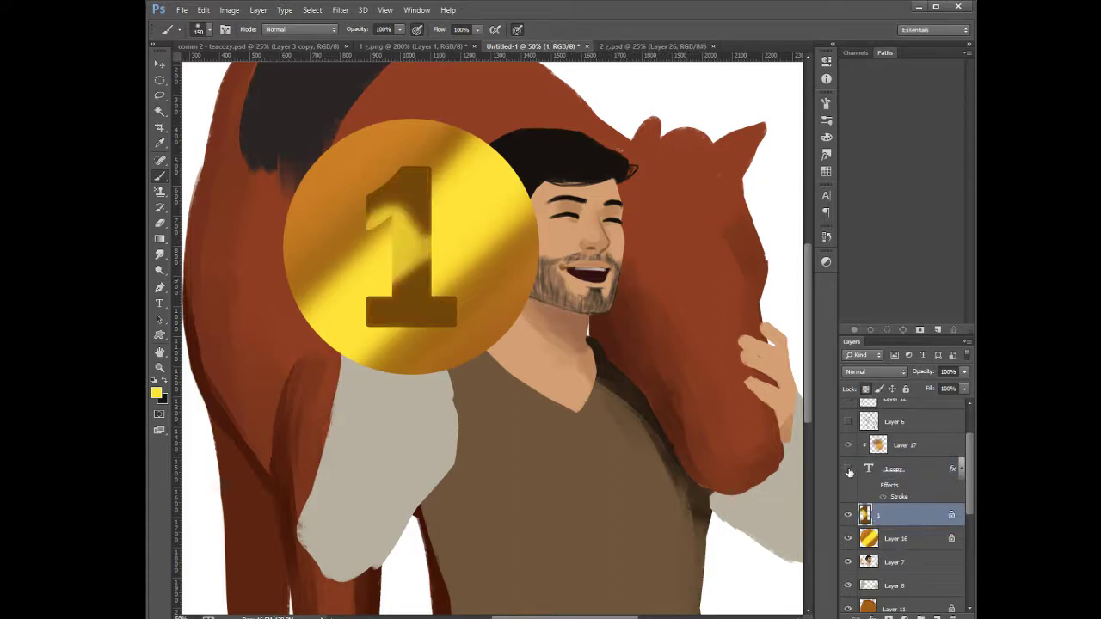
click(848, 469)
click(850, 474)
click(848, 468)
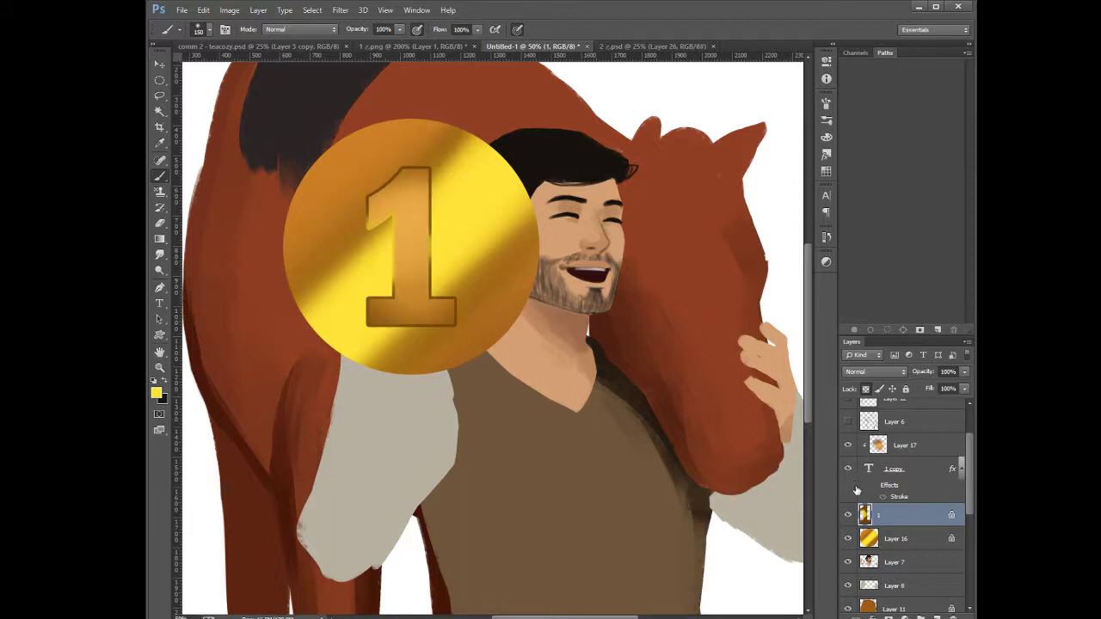
key(alt+bracketright)
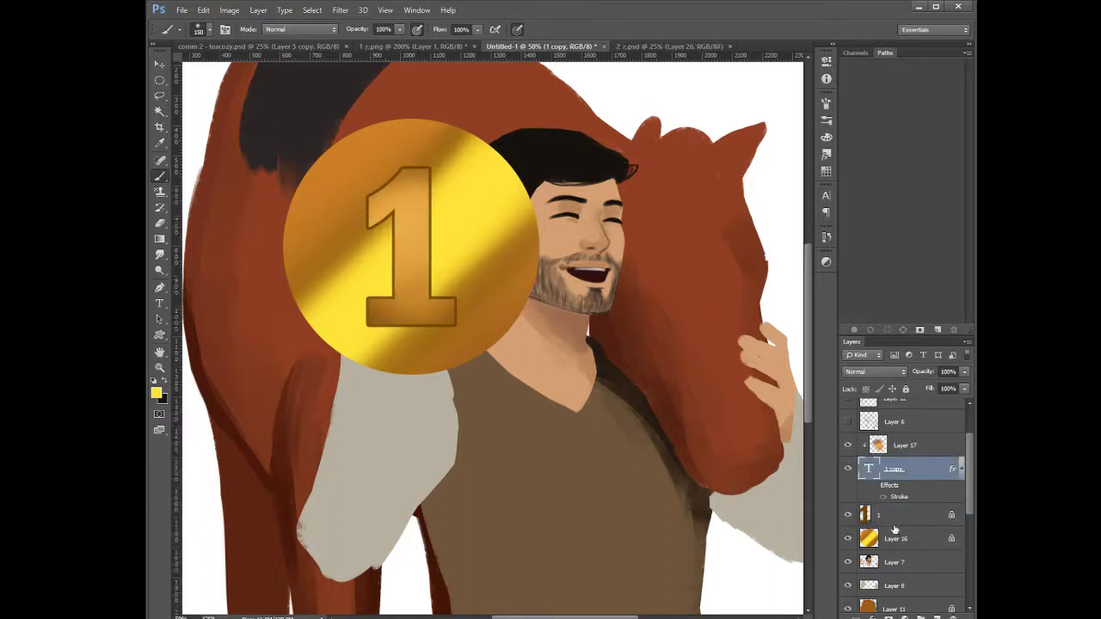
Try recolouring the rasterized numeral's outline along its hook and stem with a sampled colour adjusted to orange
click(898, 517)
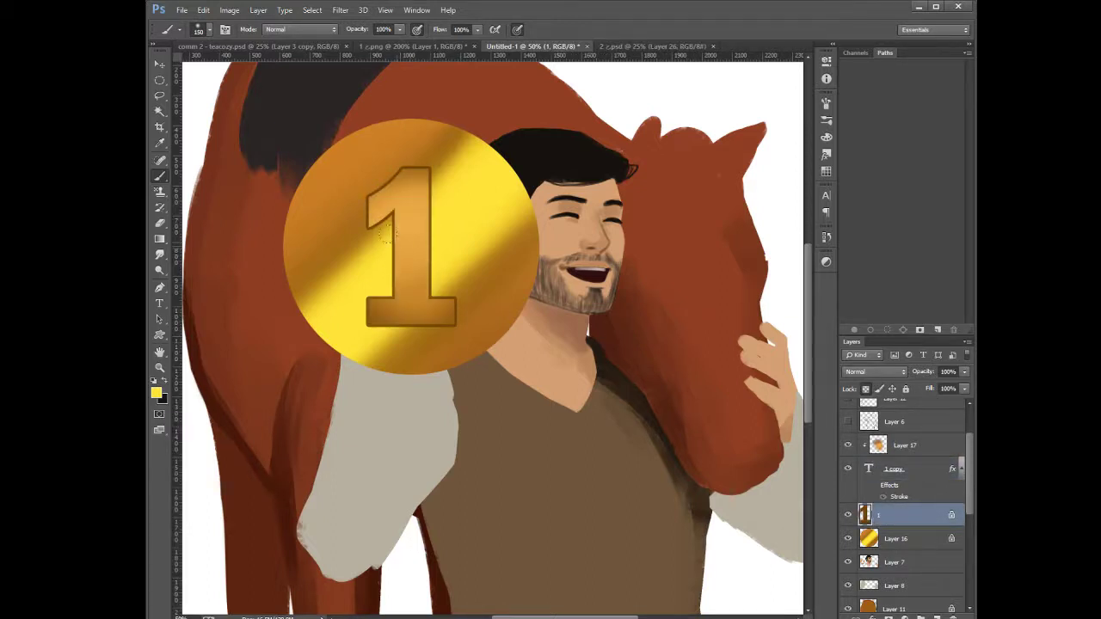
alt+click(398, 284)
key(i)
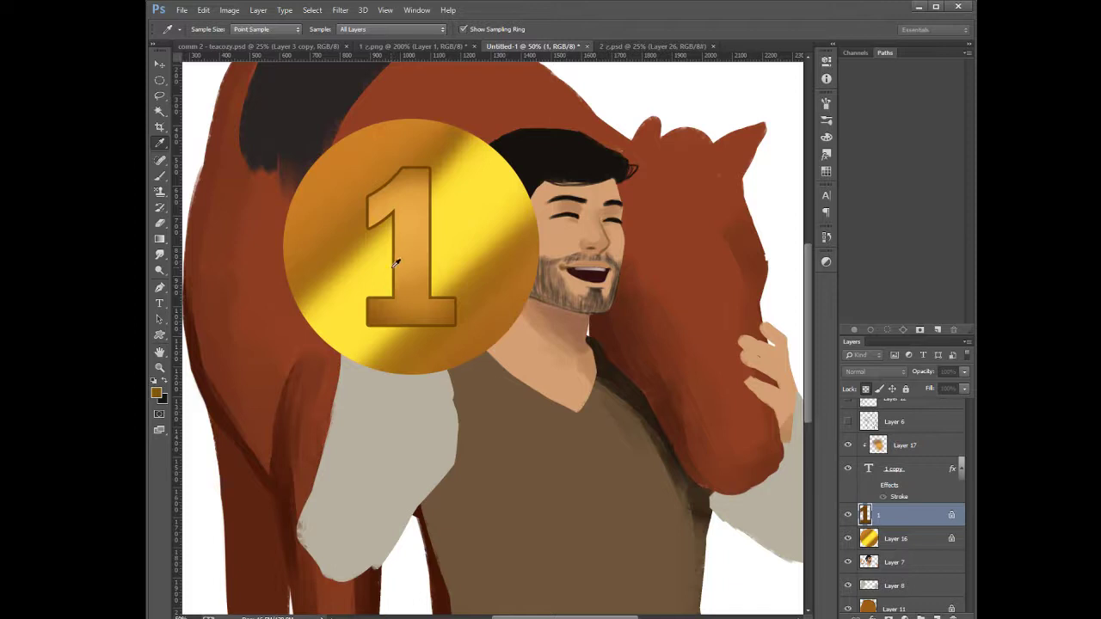
click(680, 319)
click(833, 302)
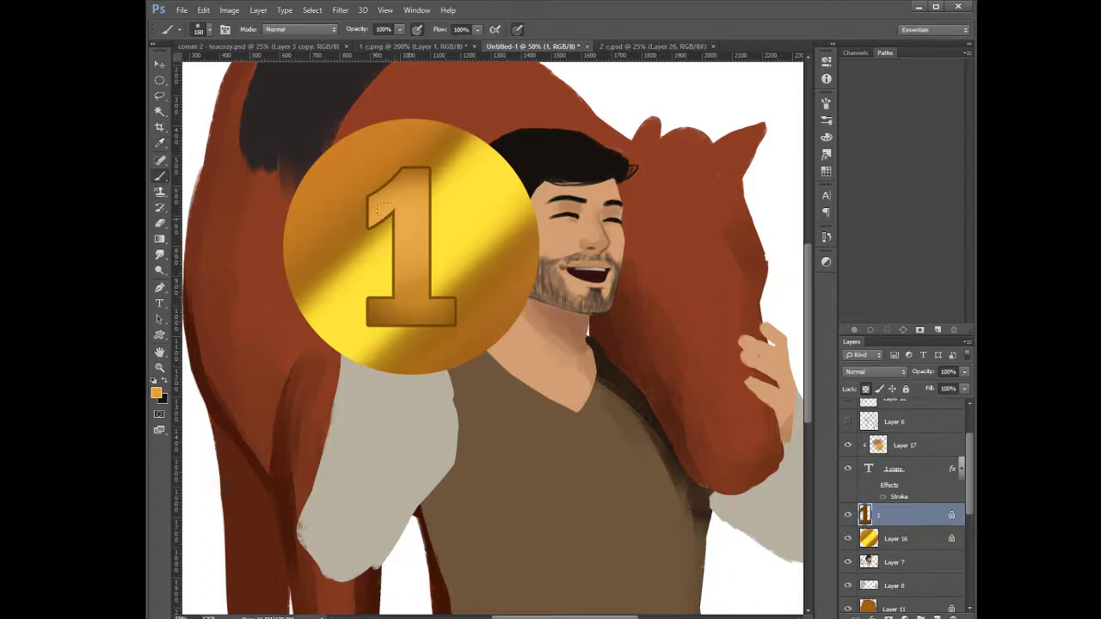
mouse_move(391, 216)
mouse_down()
mouse_move(387, 274)
mouse_move(383, 206)
mouse_up()
key(i)
key(b)
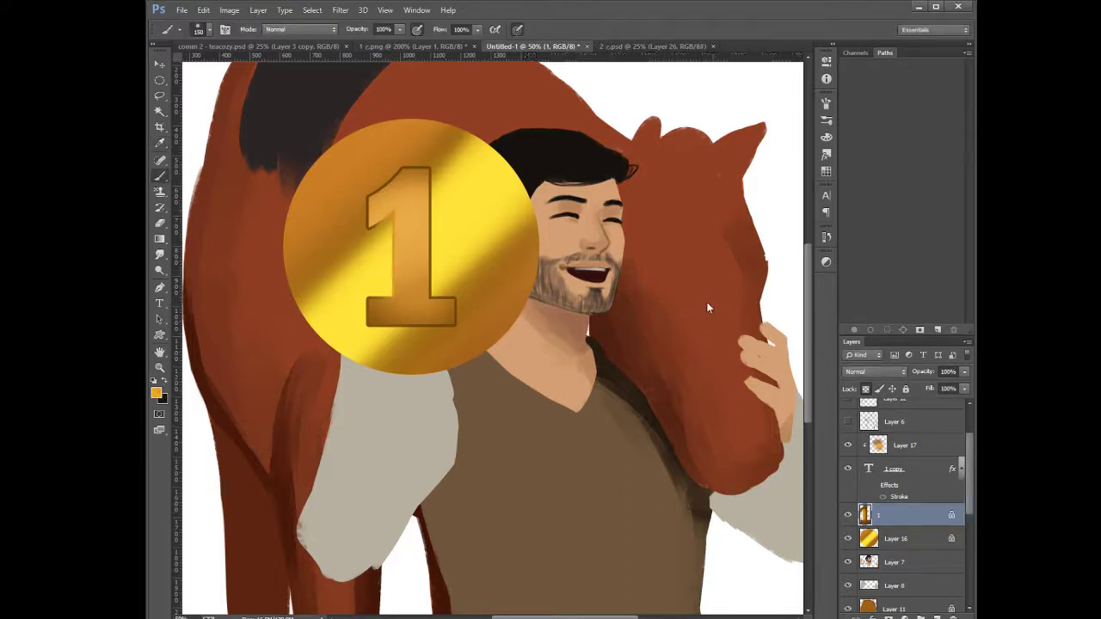
mouse_move(383, 239)
mouse_down()
mouse_move(370, 214)
mouse_move(392, 195)
mouse_up()
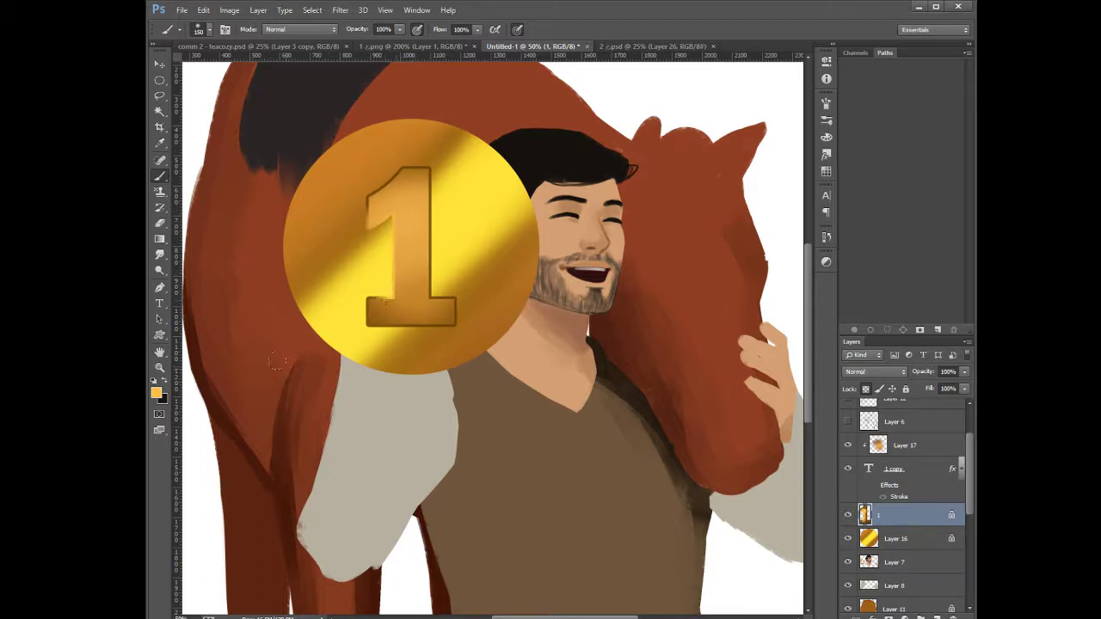
Try a lighter orange along the numeral's outline and stem edge, and undo the last stroke
key(i)
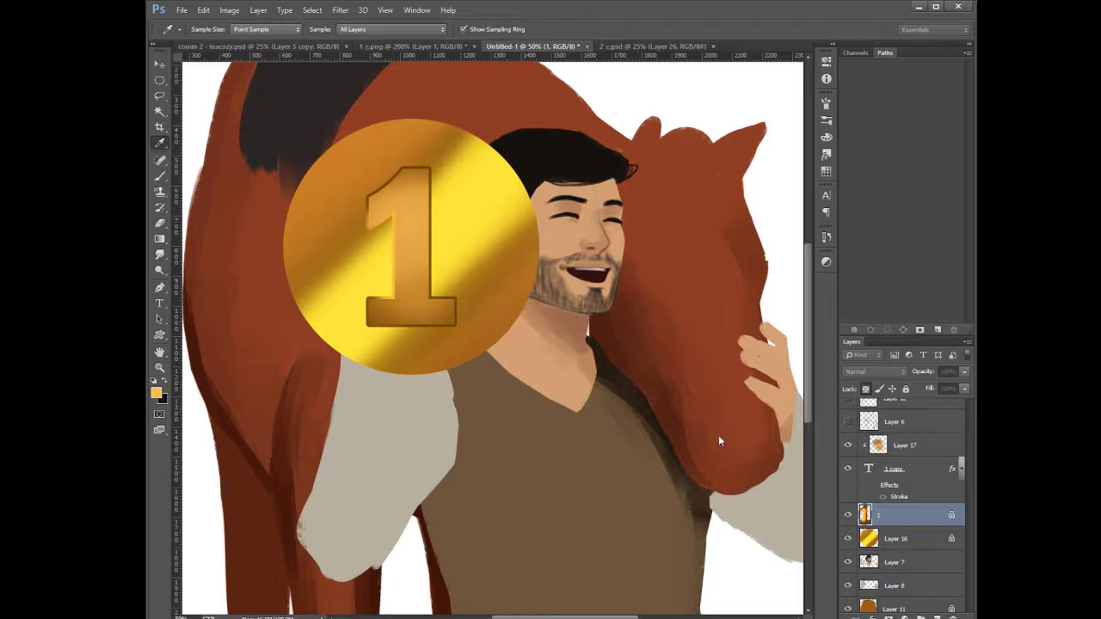
key(b)
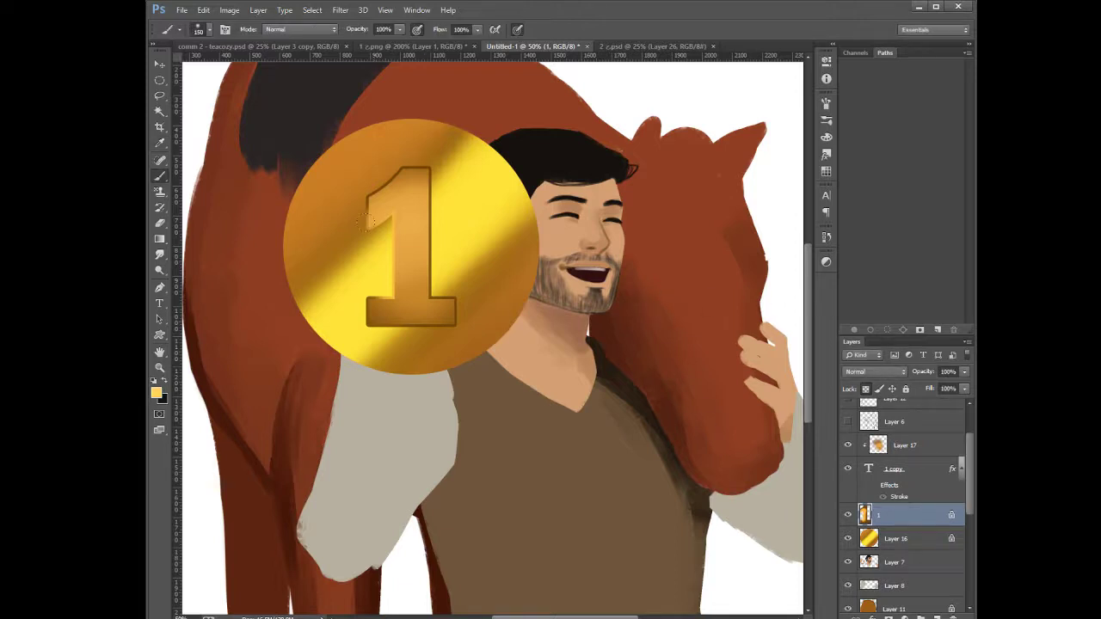
mouse_move(389, 242)
mouse_down()
mouse_move(369, 179)
mouse_move(381, 196)
mouse_move(373, 213)
mouse_move(375, 205)
mouse_move(355, 211)
mouse_move(377, 202)
mouse_move(401, 223)
mouse_up()
drag(435, 189, 434, 289)
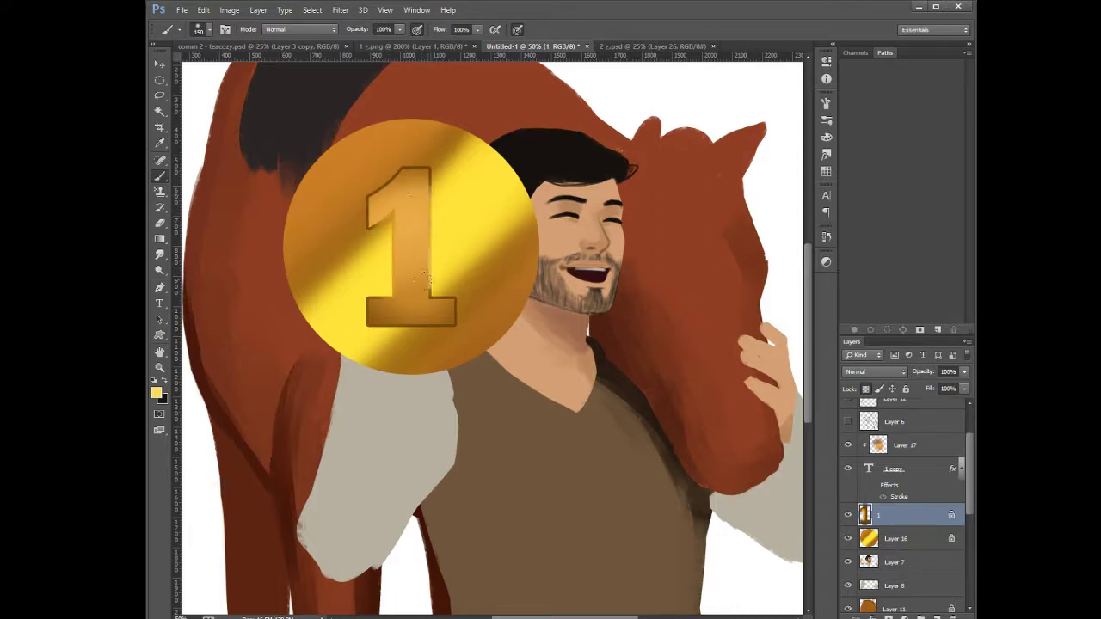
key(ctrl+z)
Try painting golden yellow on the stem and hook edges of the numeral's outline with a smaller brush
alt+click(447, 239)
alt+click(398, 287)
key(i)
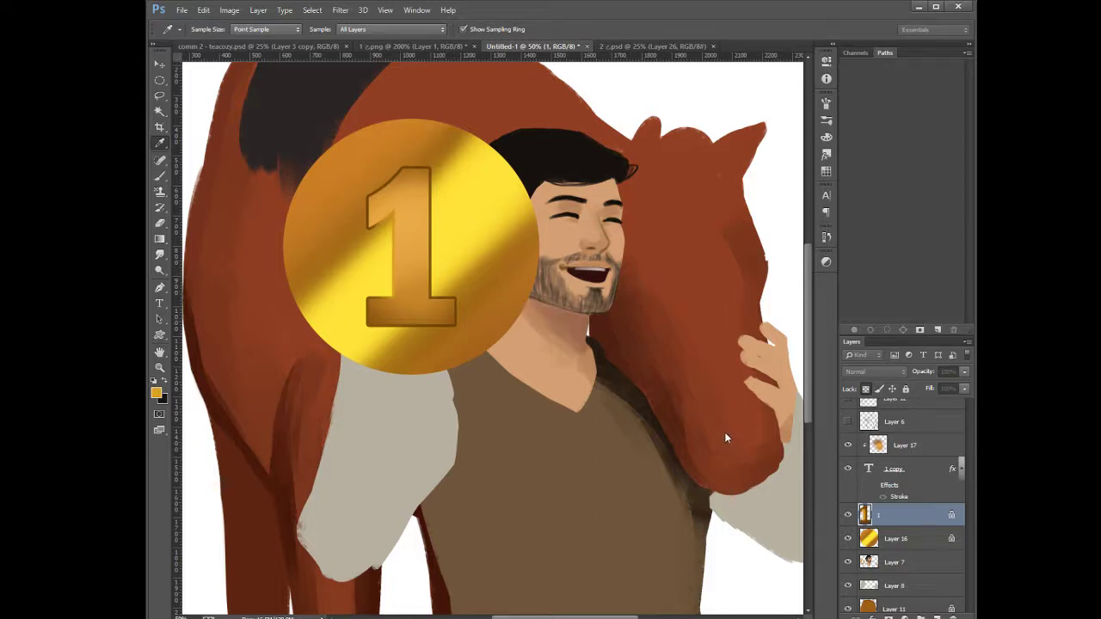
key(b)
key([)
key([)
key([)
key([)
key([)
key([)
key([)
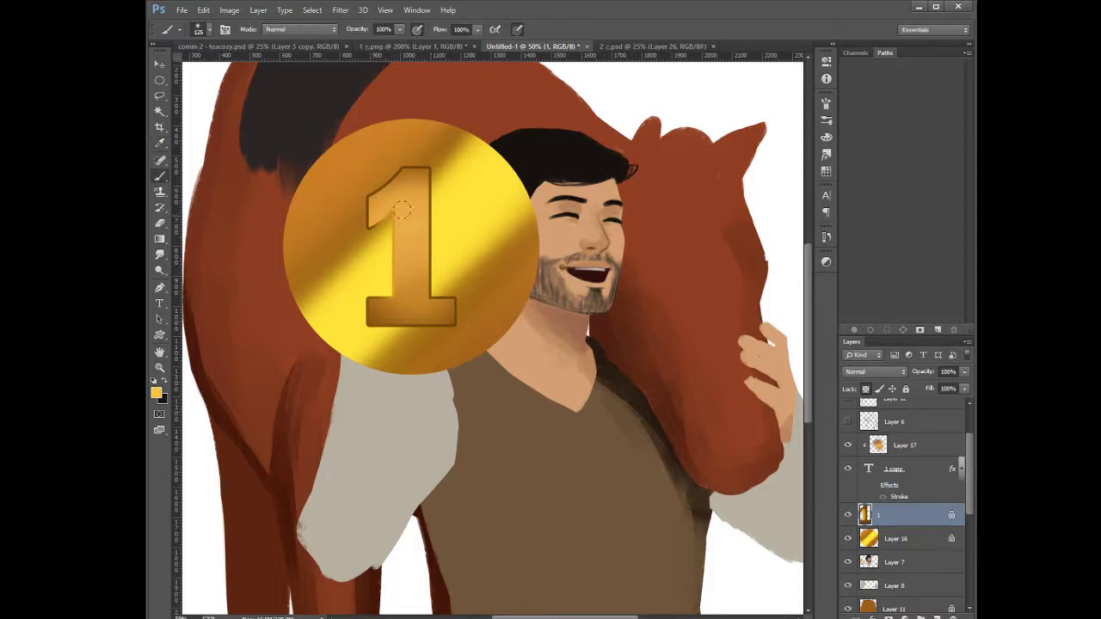
drag(403, 209, 395, 299)
mouse_move(401, 211)
mouse_down()
mouse_move(401, 230)
mouse_move(370, 205)
mouse_move(366, 236)
mouse_up()
ctrl+click(418, 253)
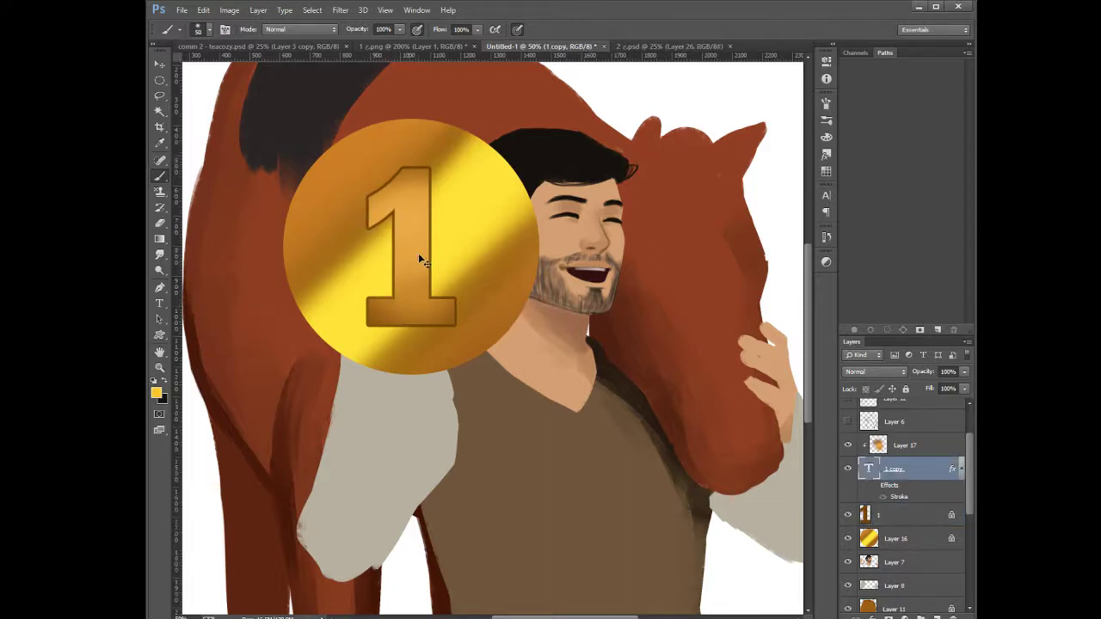
Try a golden yellow stroke down the stem's right edge on the rasterized numeral layer, and undo it
click(895, 516)
key(bracketright)
key(bracketright)
key(bracketright)
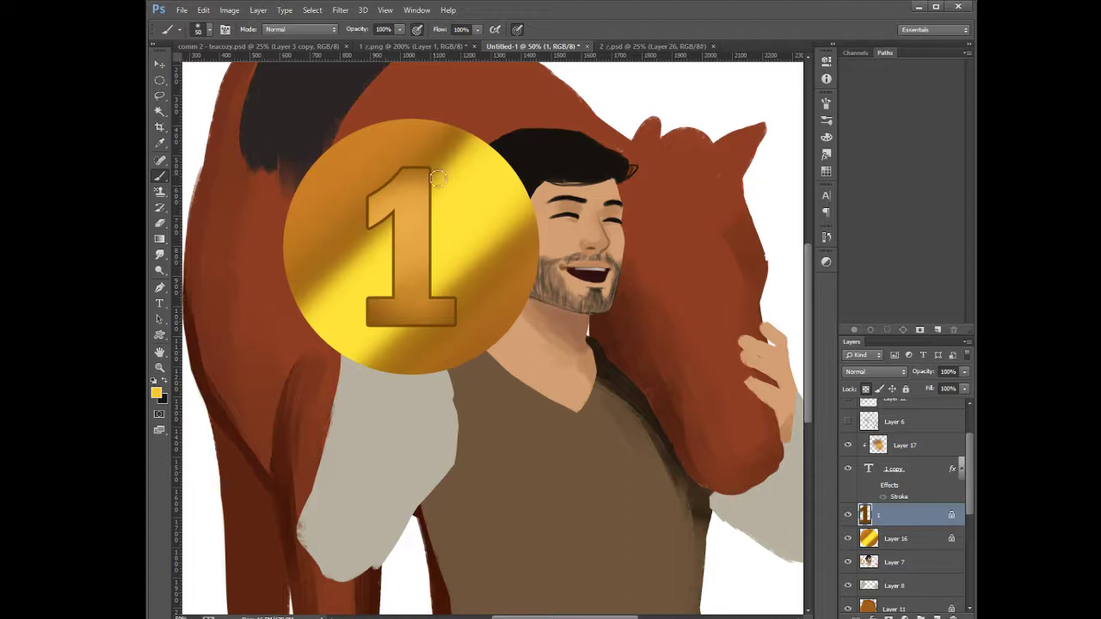
drag(427, 180, 431, 287)
key(ctrl+z)
key(alt+bracketright)
click(896, 516)
Choose a dark brown, try dodging the rasterized numeral's stem in the highlights range at 16% exposure, and undo it
key(i)
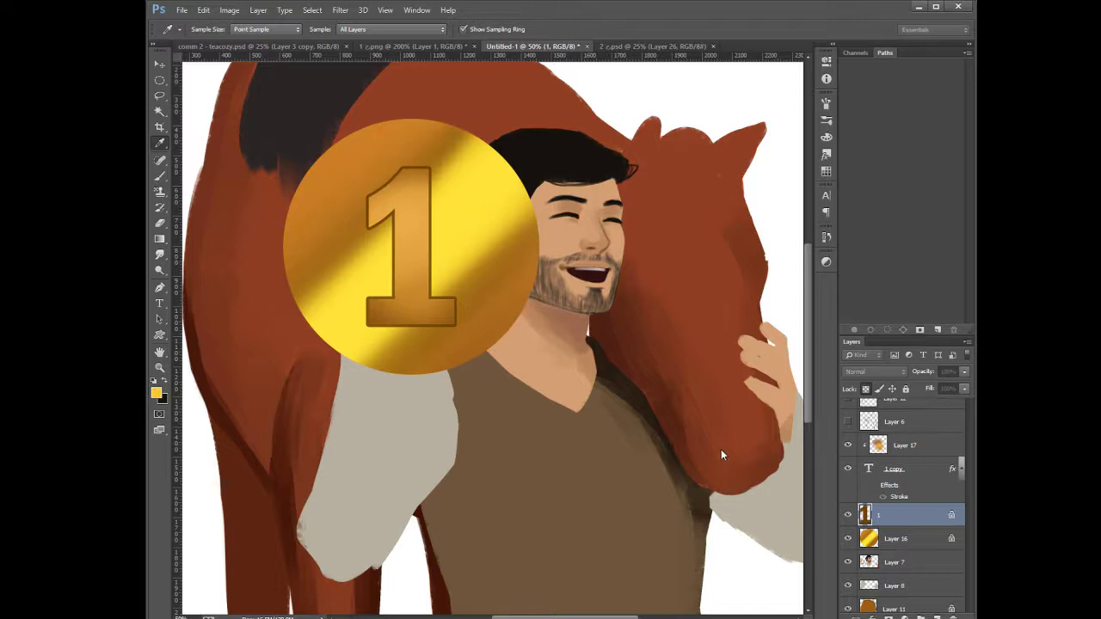
click(814, 303)
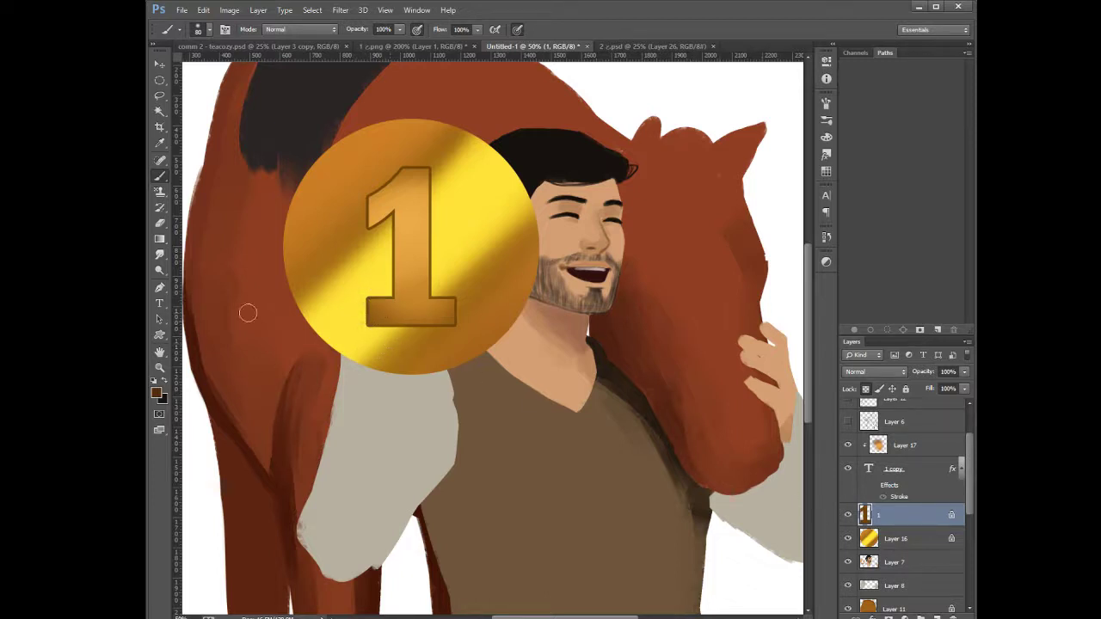
click(160, 271)
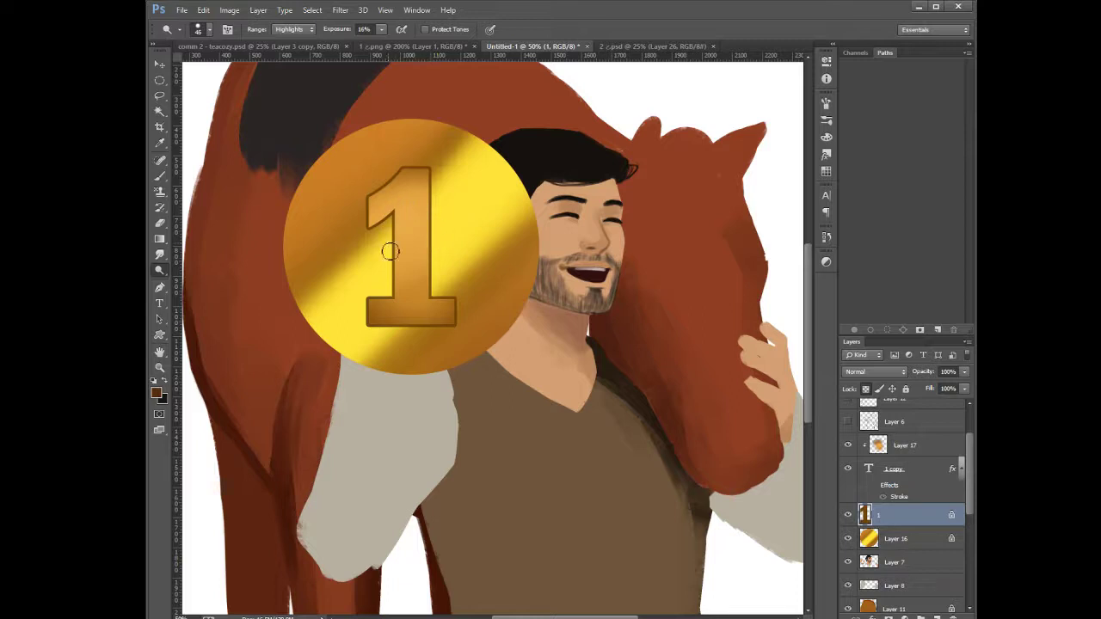
key(bracketright)
mouse_move(401, 208)
mouse_down()
mouse_move(394, 287)
mouse_move(398, 210)
mouse_move(393, 268)
mouse_move(399, 315)
mouse_move(399, 252)
mouse_move(404, 322)
mouse_up()
key(ctrl+z)
Brighten the numeral's clipped shading on Layer 17 with a size 600 Dodge brush, replacing the first strong pass with a lighter one
click(879, 445)
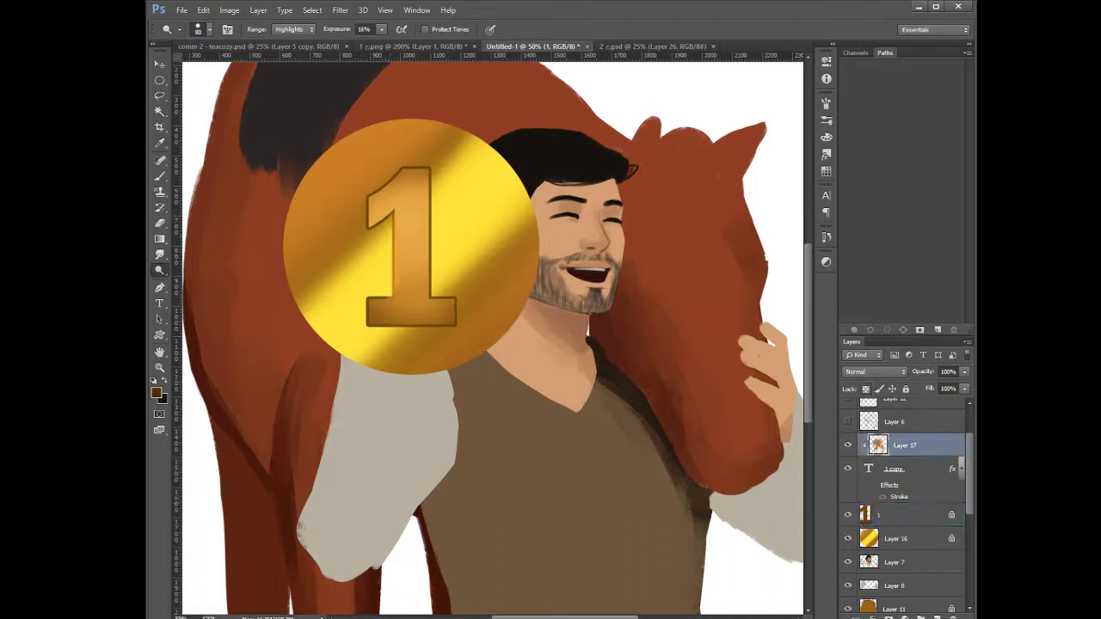
key(])
key(])
key(])
key(])
key(])
key(])
key(])
key(])
key(])
key(])
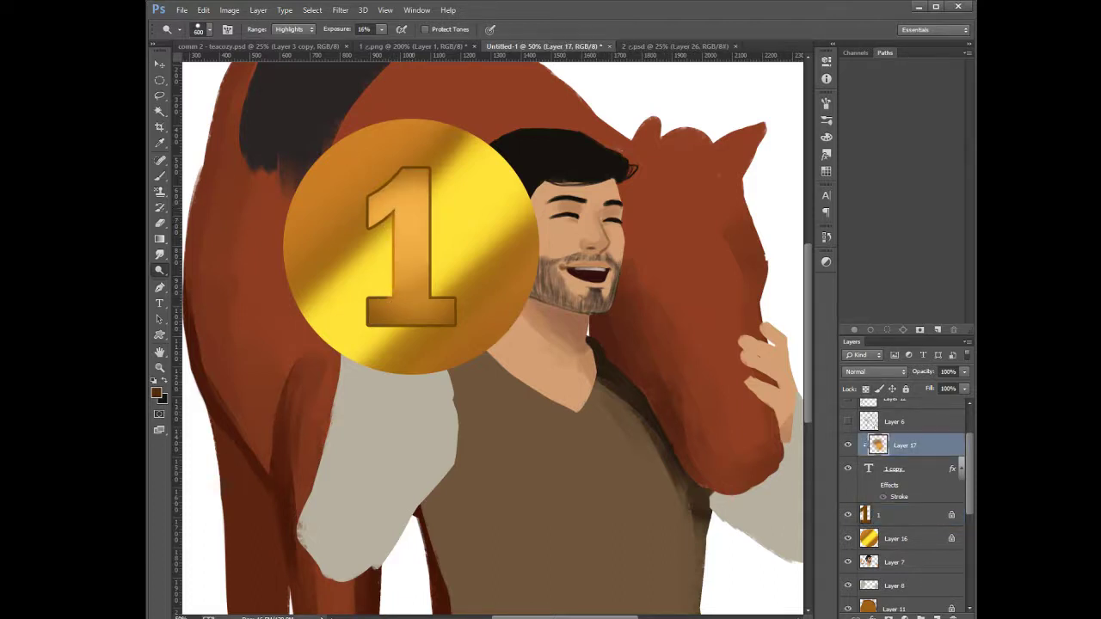
drag(412, 185, 411, 314)
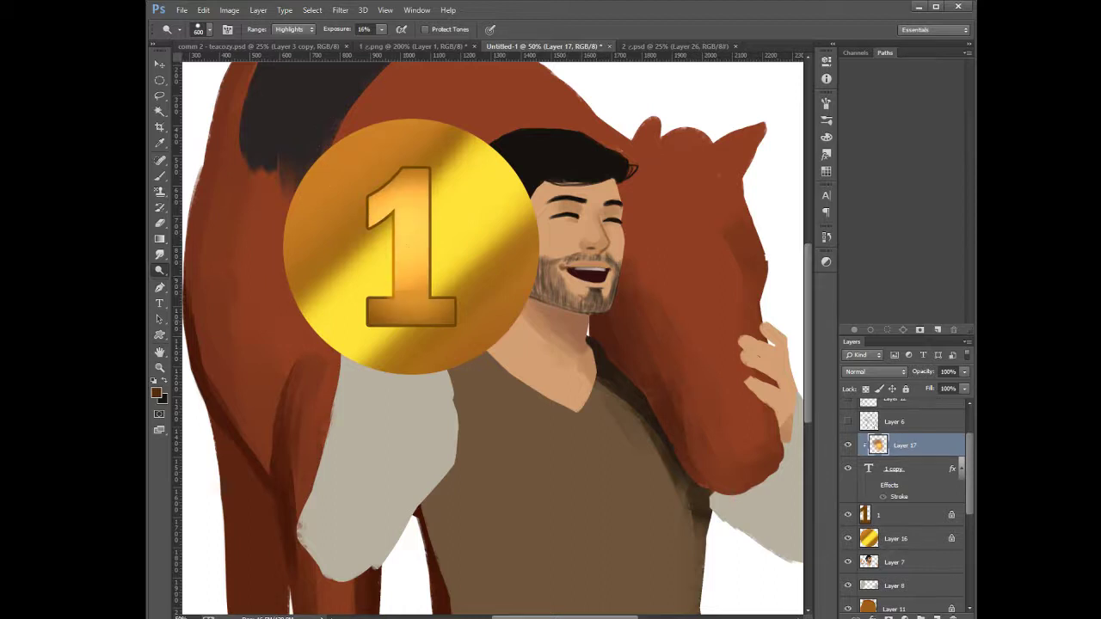
key(ctrl+alt+z)
key(ctrl+alt+z)
click(408, 227)
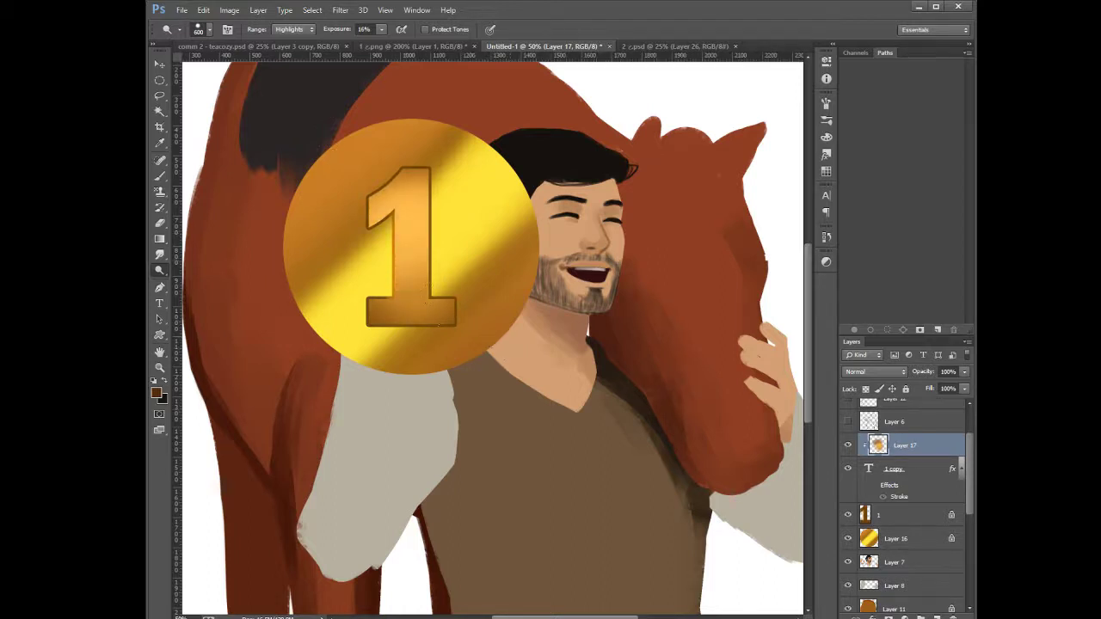
Try lightening the left edge of the rasterized numeral's outline with the Dodge tool
click(895, 516)
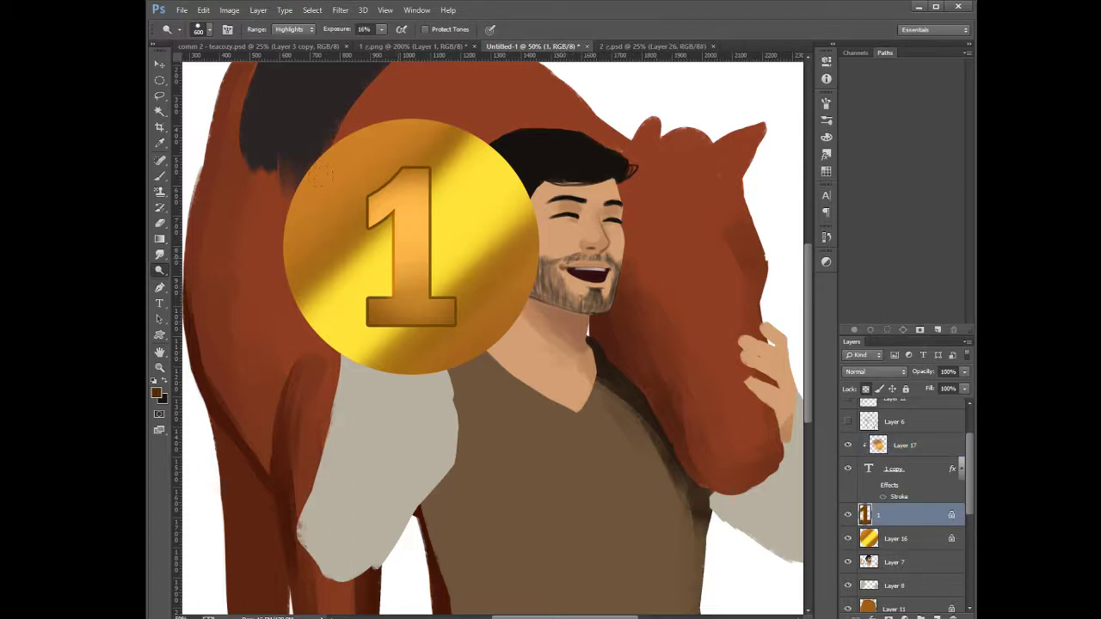
drag(392, 229, 385, 299)
ctrl+click(406, 194)
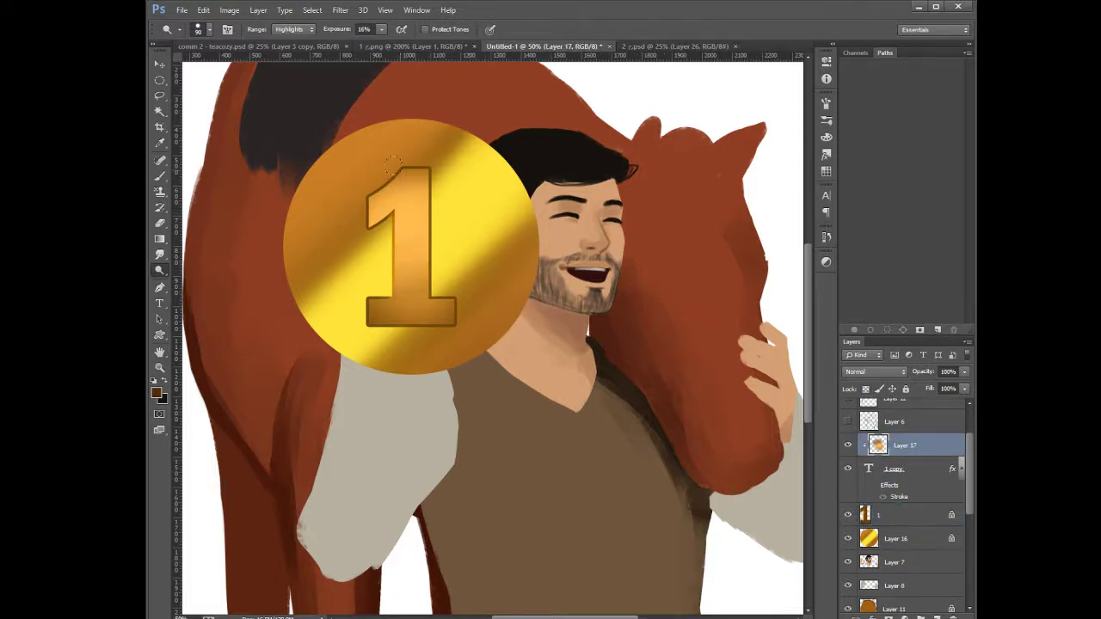
key(alt)
Lock the transparent pixels of Layer 17 and paint over the numeral's shading with orange sampled from the coin
click(881, 449)
click(865, 389)
key(bracketright)
click(160, 175)
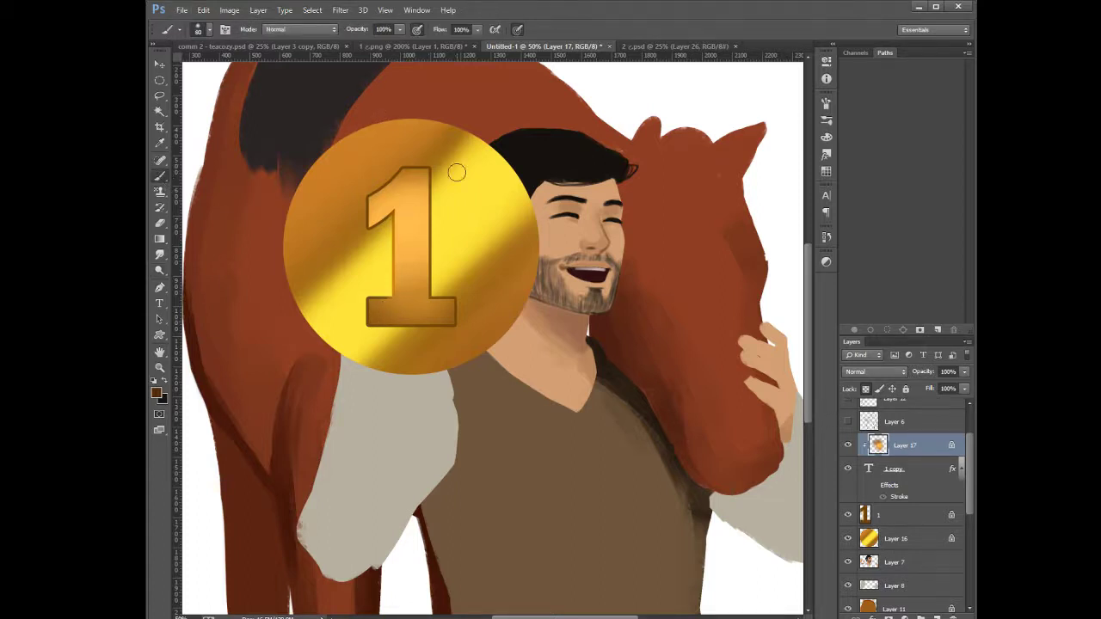
alt+click(424, 142)
key(bracketleft)
drag(398, 182, 413, 286)
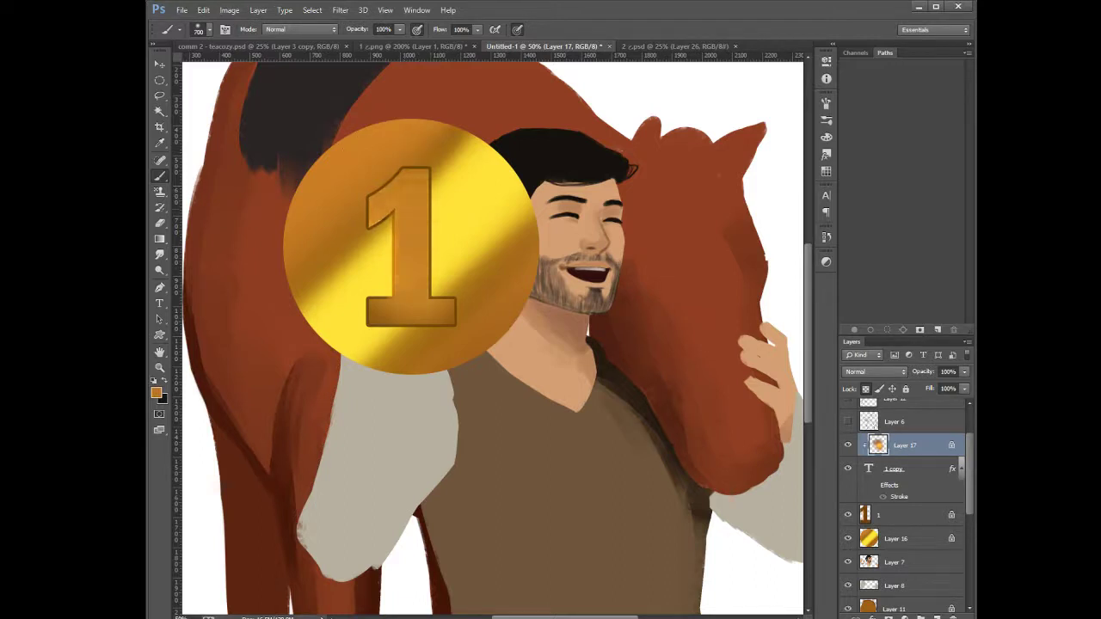
drag(391, 203, 399, 218)
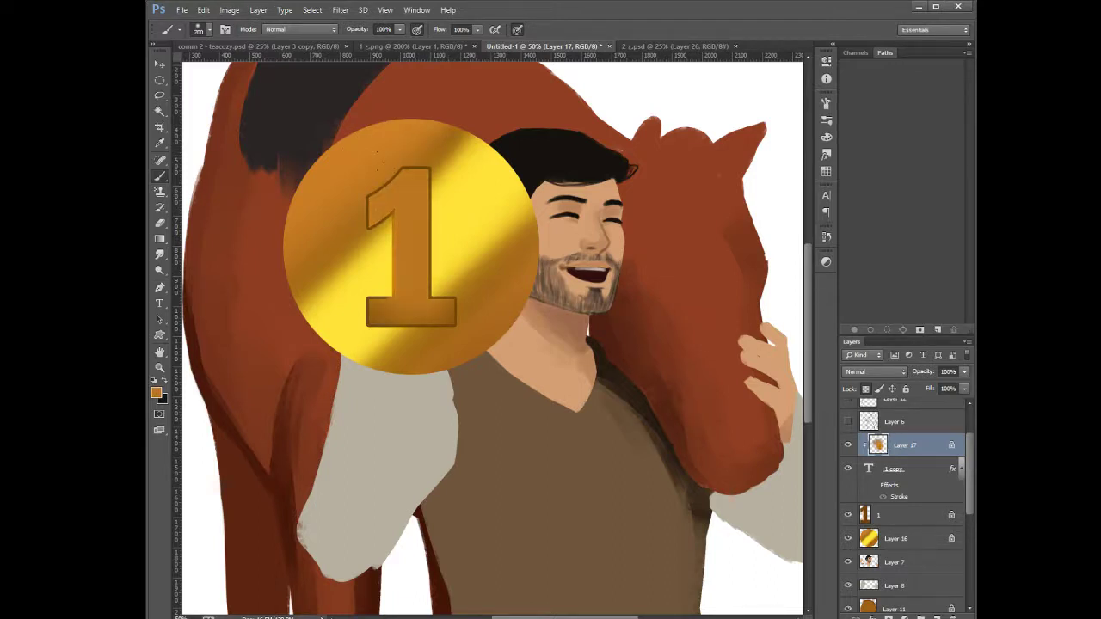
Try a soft highlight on the numeral's upper part in yellow sampled from the coin, and undo it
key(bracketleft)
alt+click(464, 206)
mouse_move(370, 163)
mouse_down()
mouse_move(398, 202)
mouse_move(391, 167)
mouse_up()
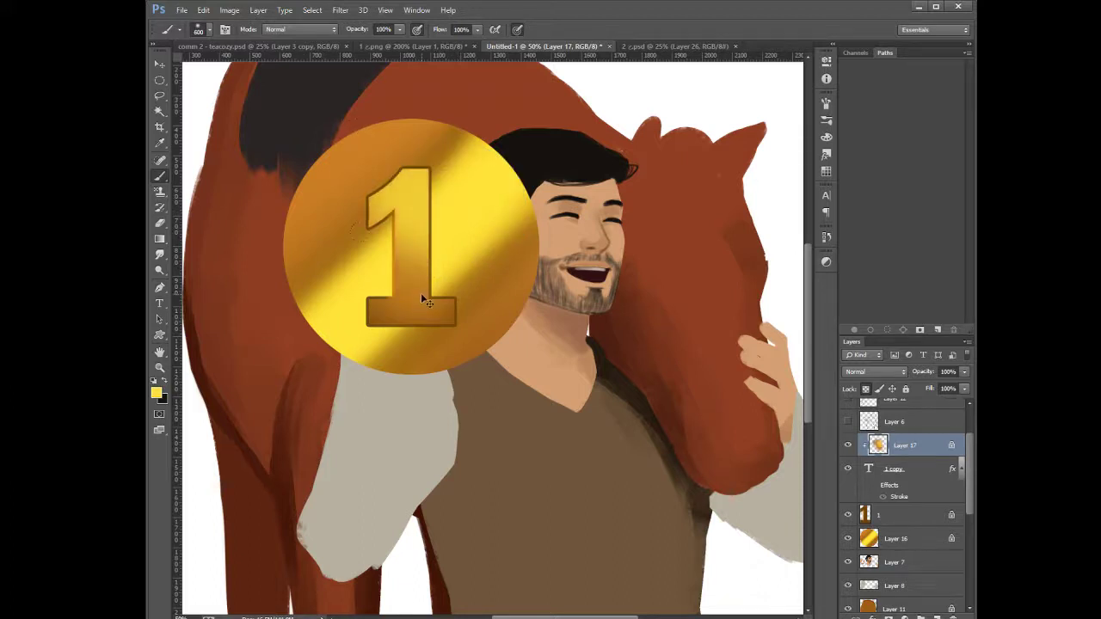
key(ctrl+z)
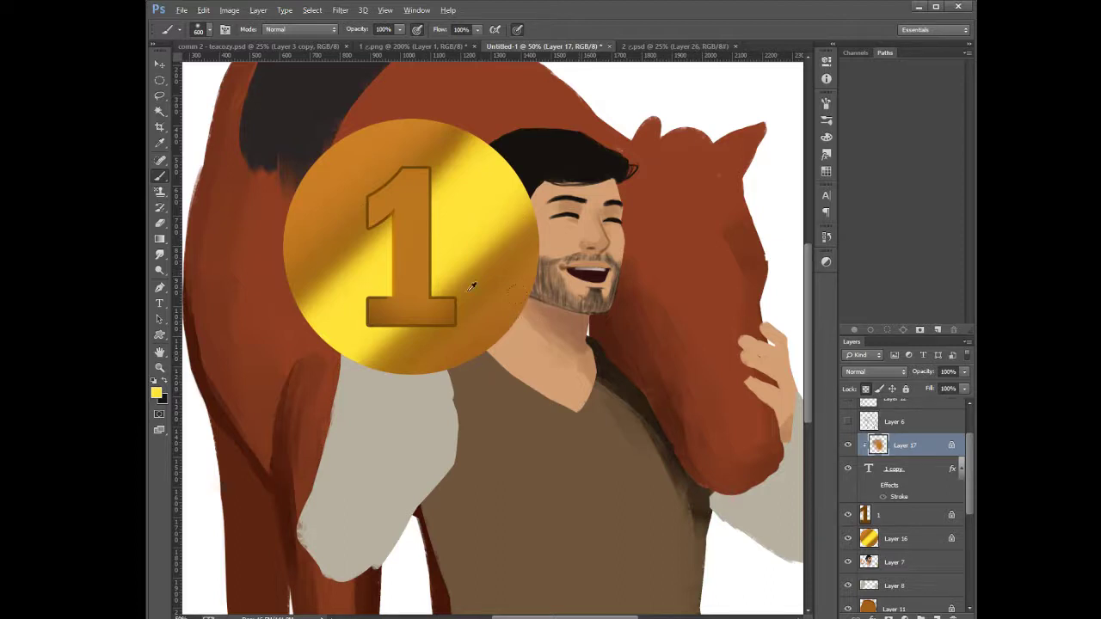
Brush a lighter orange highlight onto the upper part of the numeral on Layer 17
alt+click(424, 232)
key(i)
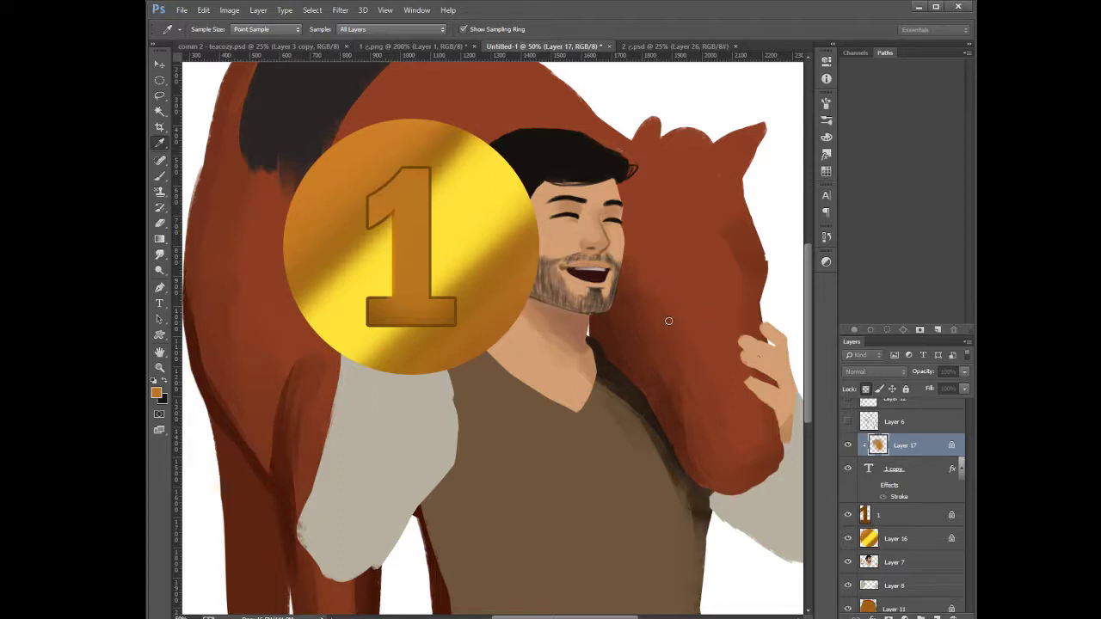
key(b)
click(402, 151)
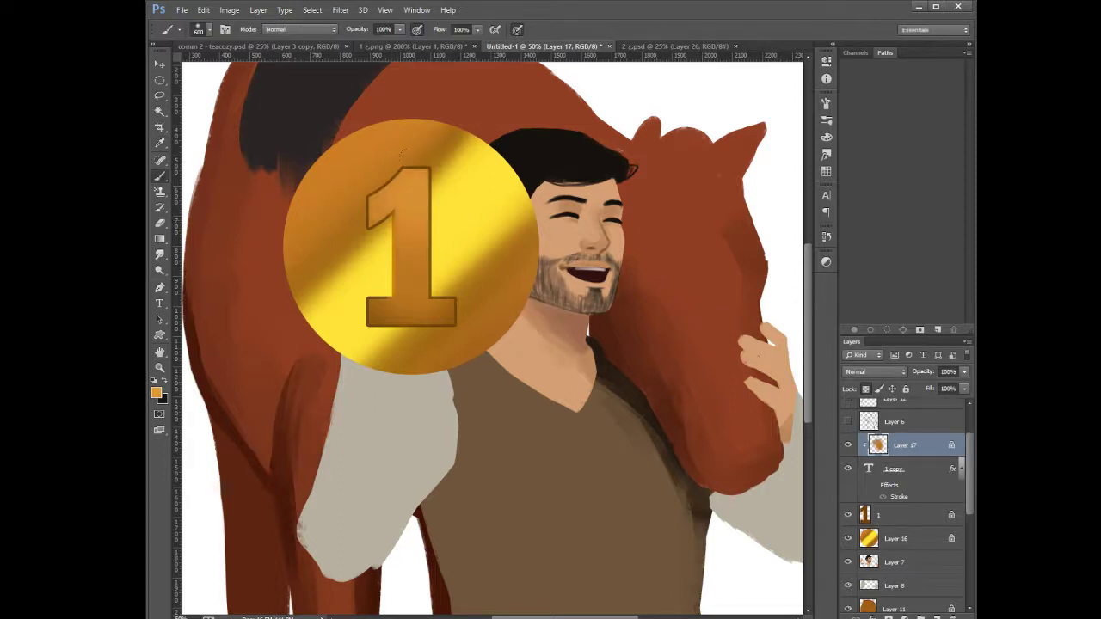
Try a brighter orange highlight along the numeral's slanted upper stroke on Layer 17, and undo it
click(421, 187)
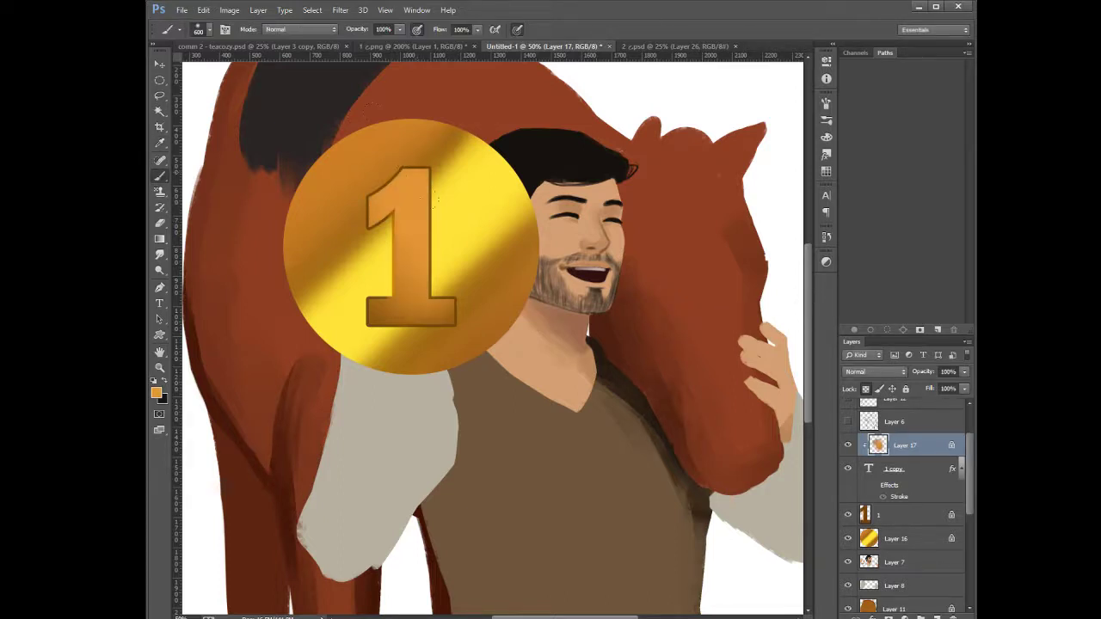
key(i)
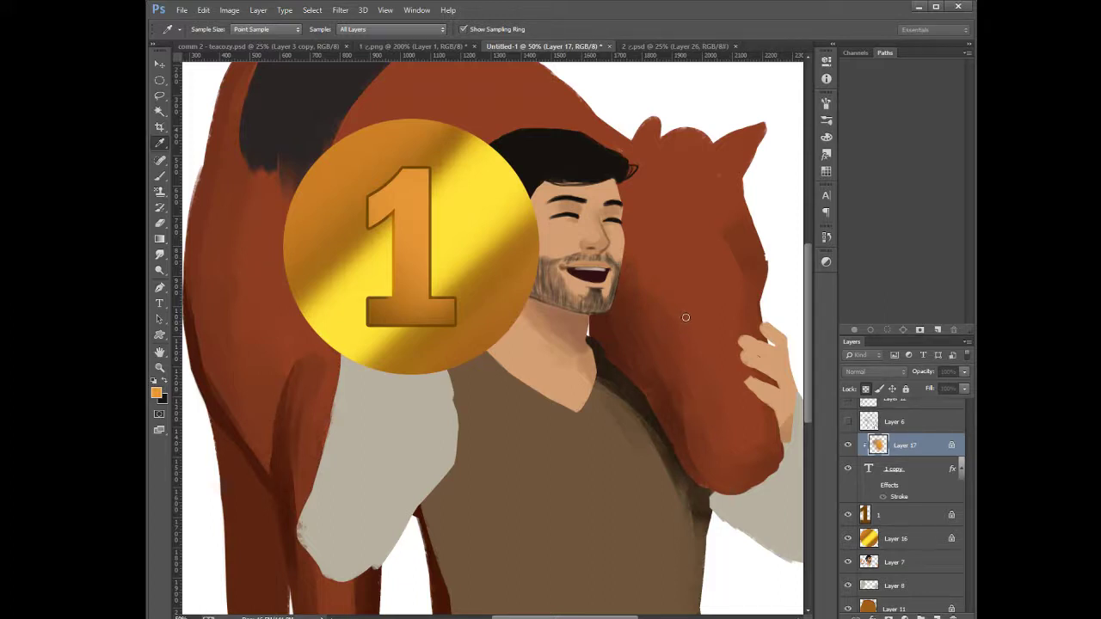
key(b)
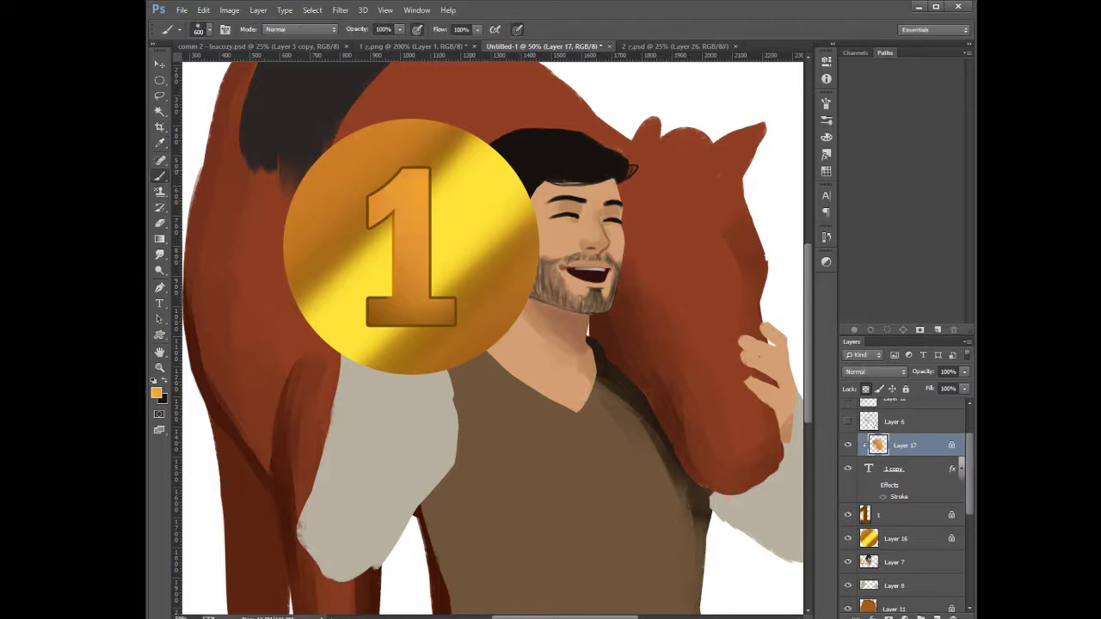
drag(387, 185, 362, 238)
key(ctrl+z)
Try a pale yellow-orange highlight over the upper half of the numeral, and undo it
key(i)
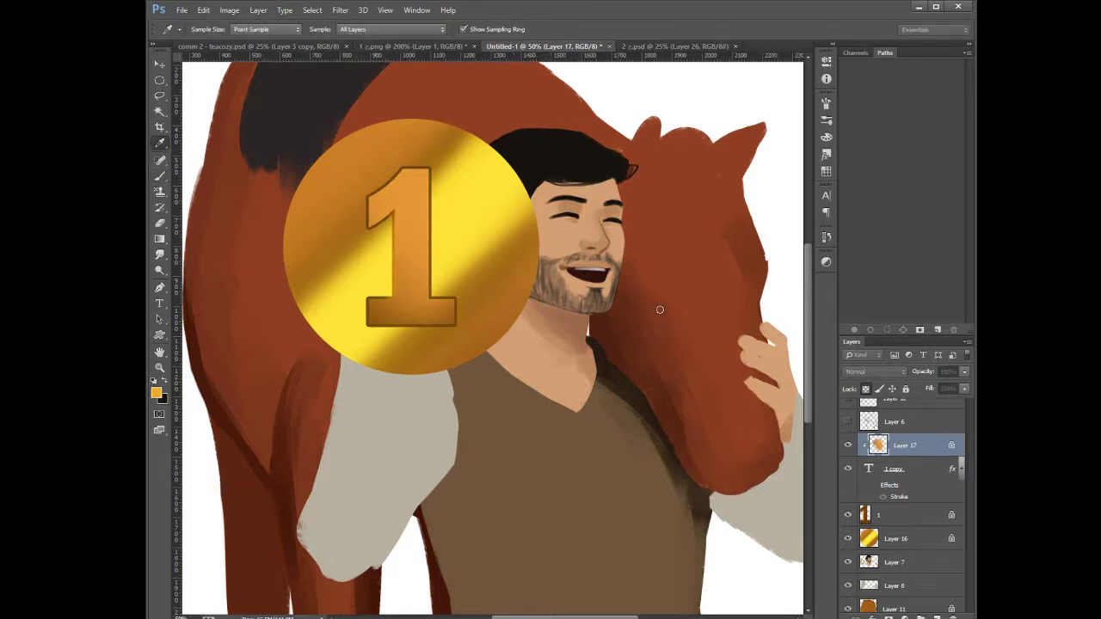
key(b)
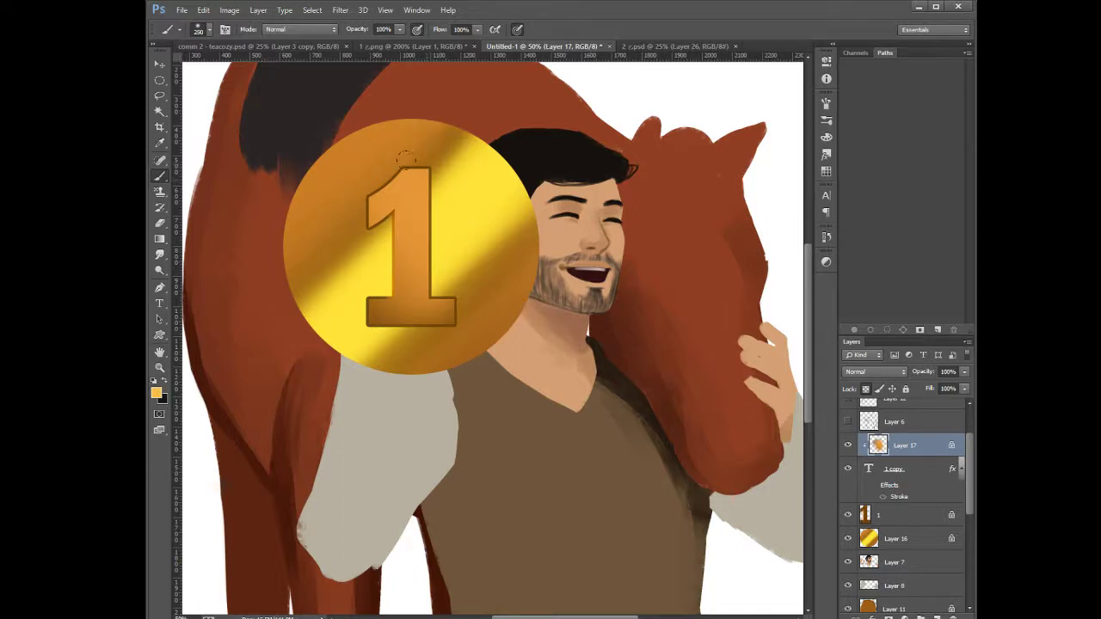
drag(398, 133, 331, 169)
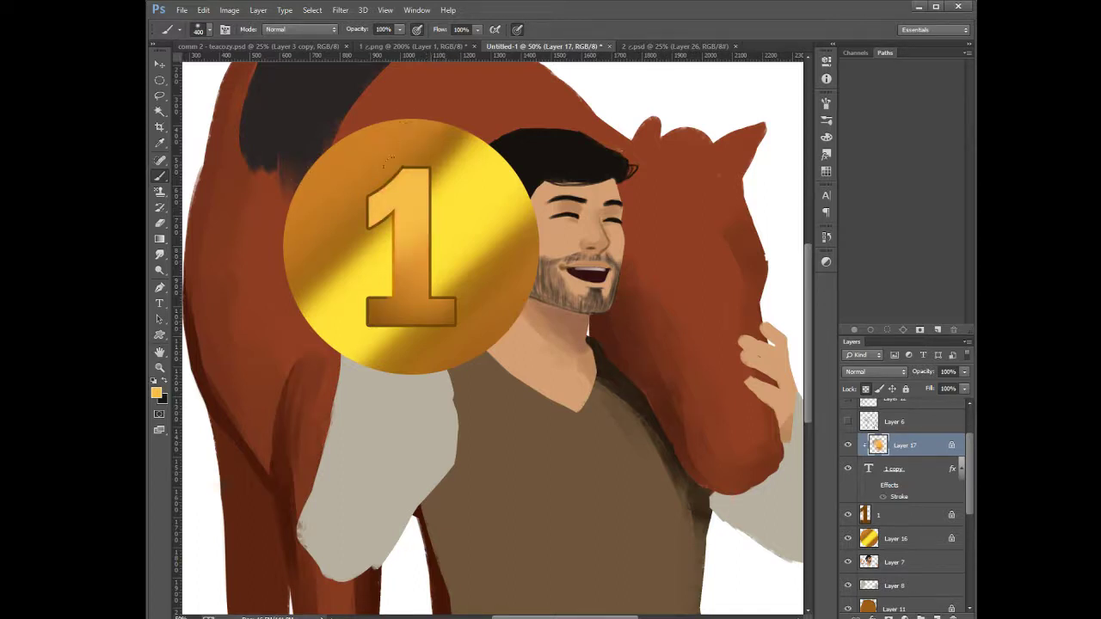
key(ctrl+z)
Brush a golden-yellow highlight over the upper part of the numeral on Layer 17
alt+click(389, 136)
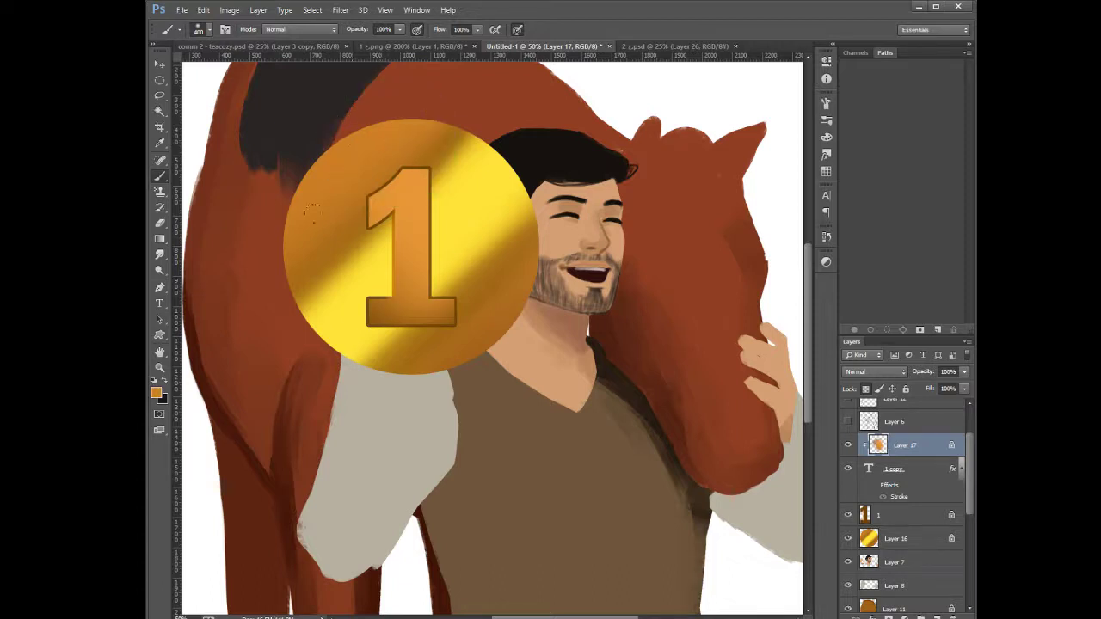
key(i)
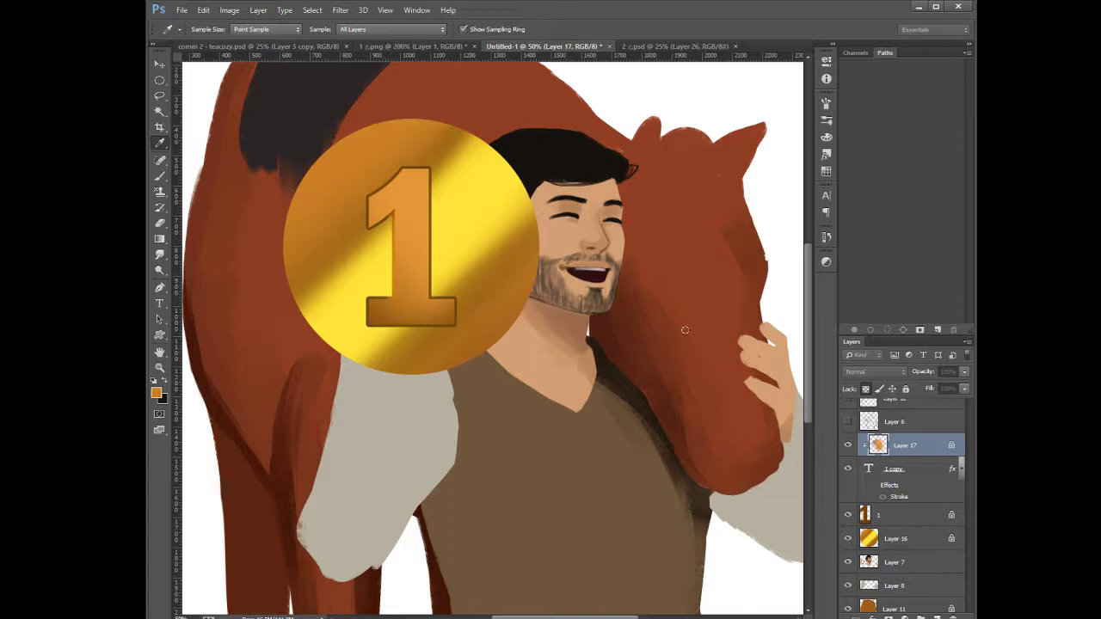
click(810, 301)
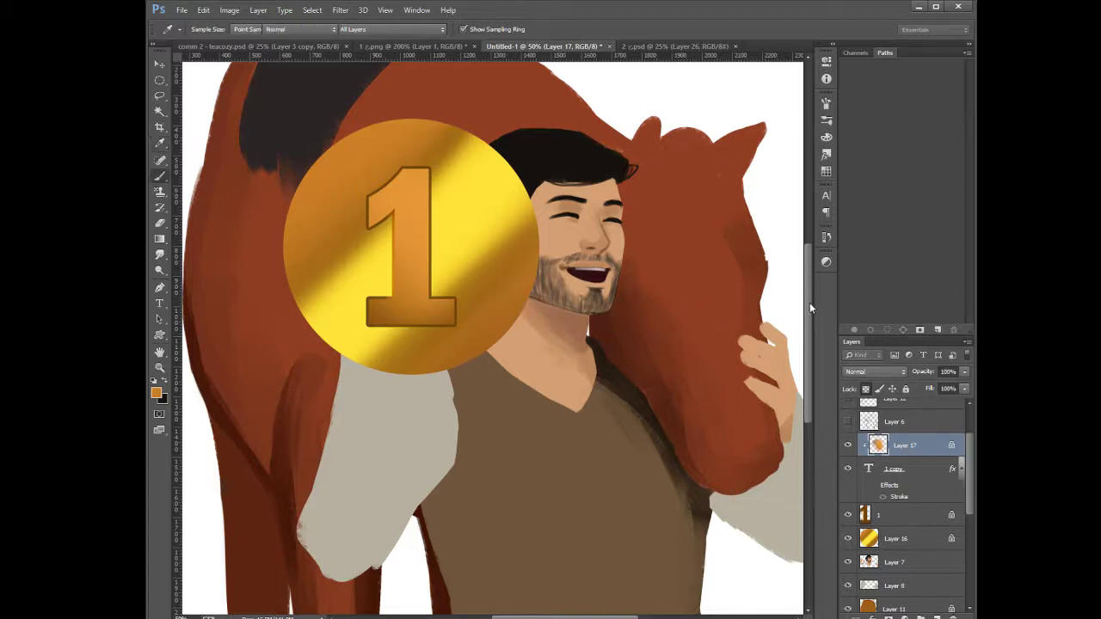
drag(442, 179, 427, 197)
drag(370, 151, 403, 117)
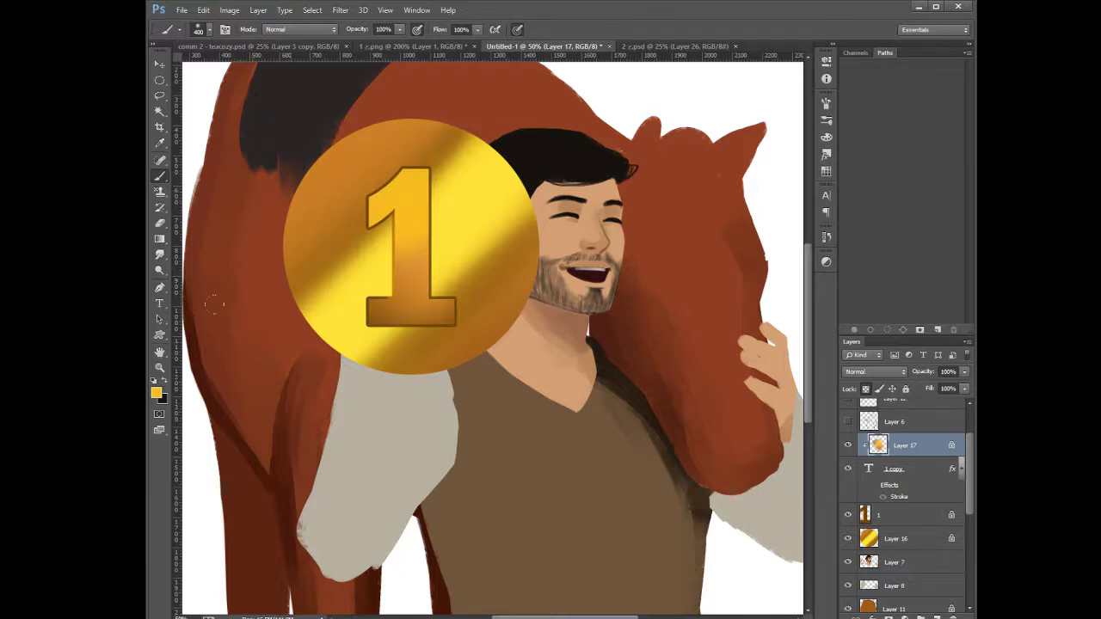
Add a softer pale yellow highlight over the top of the numeral
key(i)
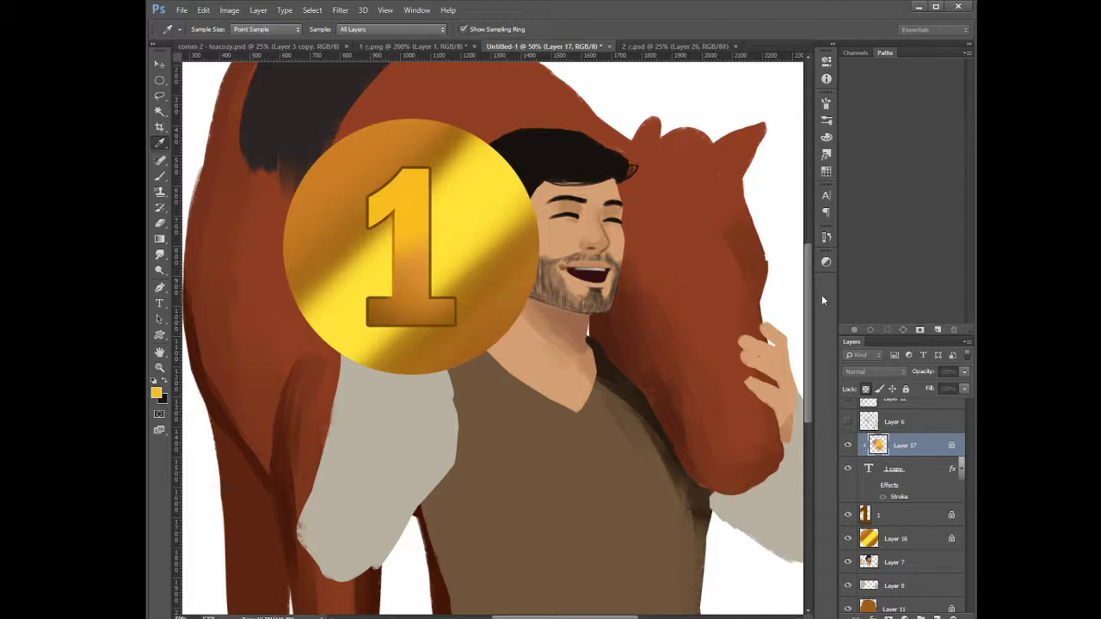
key(b)
drag(399, 130, 317, 163)
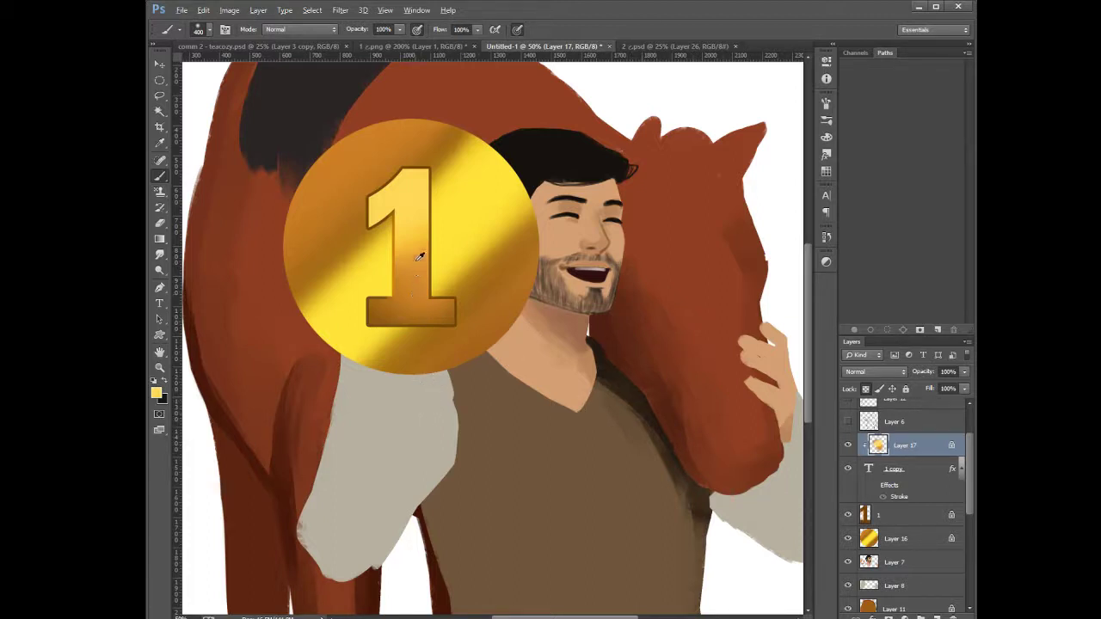
Lighten the outline around the numeral's slanted upper stroke on layer 1 with the Dodge tool
alt+click(371, 308)
click(871, 519)
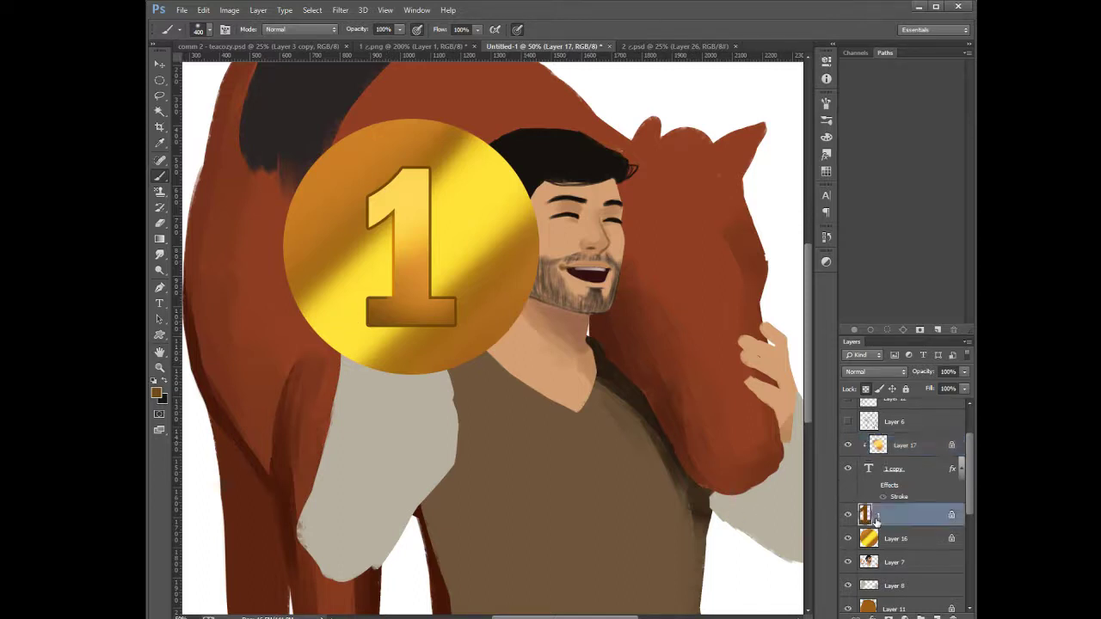
click(160, 270)
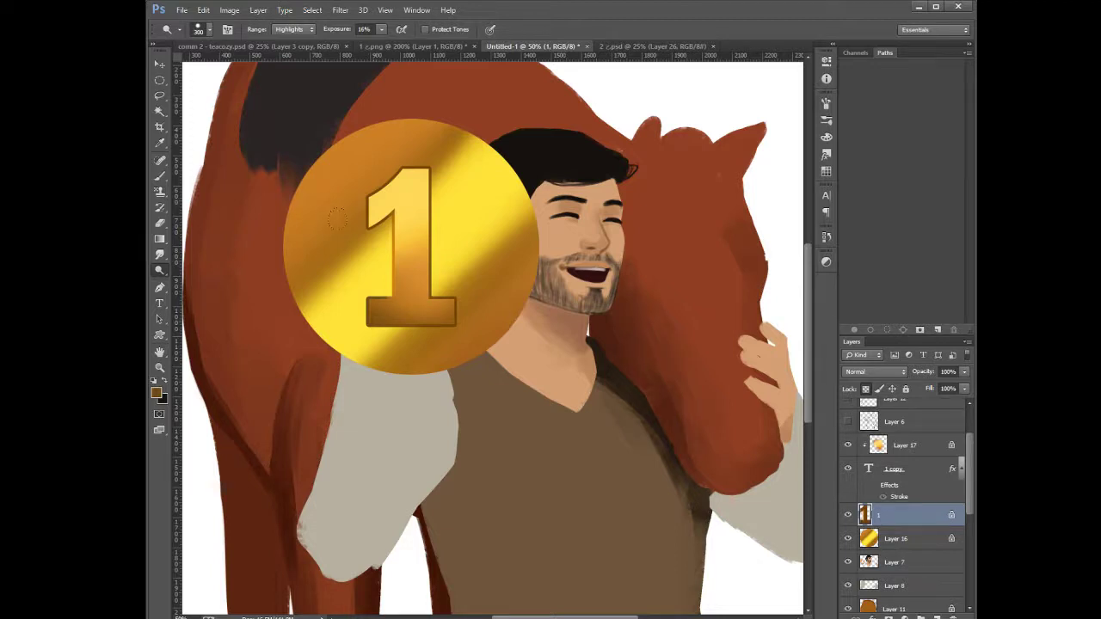
mouse_move(389, 208)
mouse_down()
mouse_move(397, 286)
mouse_move(392, 194)
mouse_move(399, 289)
mouse_move(382, 205)
mouse_up()
key(bracketright)
key(bracketright)
drag(359, 217, 370, 193)
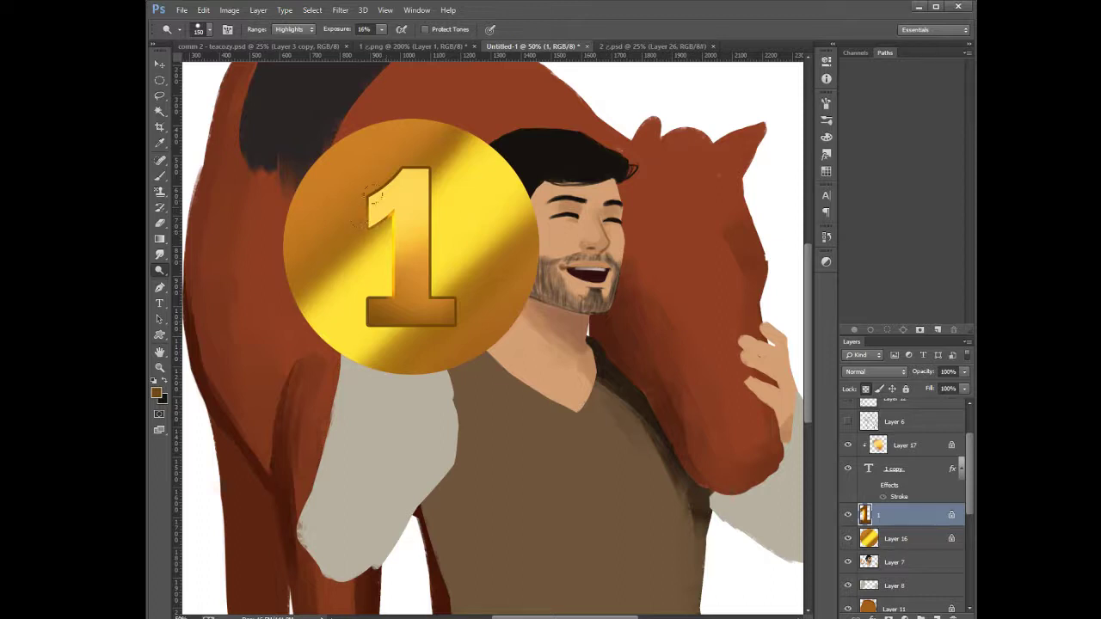
Dodge the outline on layer 1 along the inner side of the numeral's stem and beneath its slanted stroke
ctrl+click(383, 280)
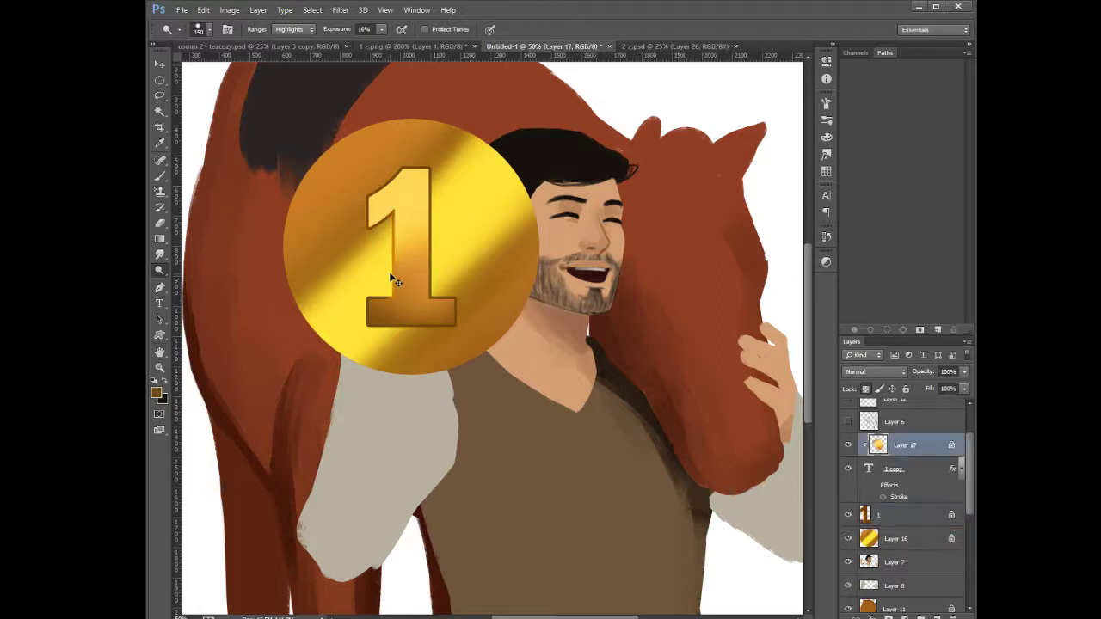
click(869, 514)
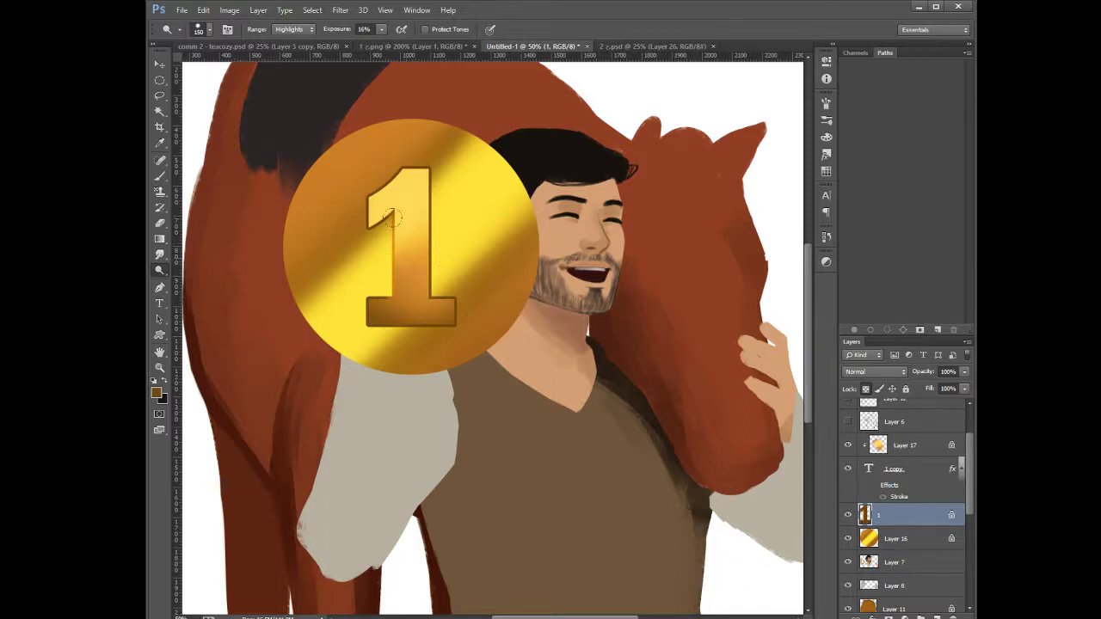
drag(391, 217, 393, 272)
key([)
key([)
key([)
mouse_move(400, 296)
mouse_down()
mouse_move(400, 229)
mouse_move(383, 213)
mouse_move(377, 224)
mouse_up()
Dodge the numeral's outline along its top edge and the underside of its base with a smaller brush
key(bracketleft)
key(bracketleft)
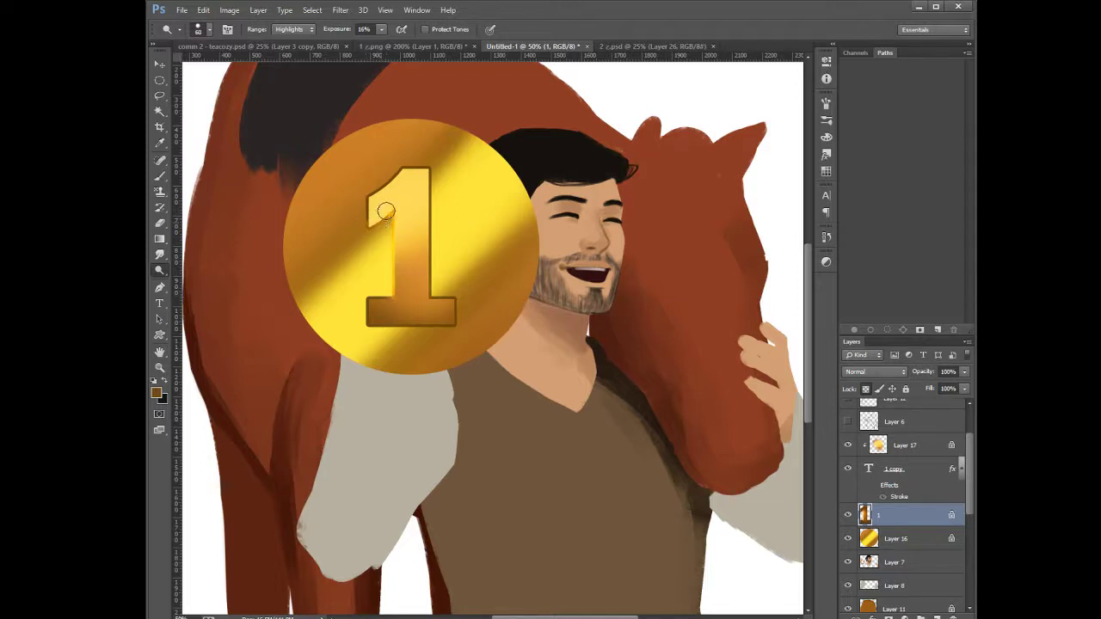
key(bracketleft)
key(bracketleft)
key(bracketleft)
mouse_move(381, 157)
mouse_down()
mouse_move(357, 182)
mouse_move(383, 149)
mouse_move(368, 175)
mouse_move(400, 157)
mouse_up()
mouse_move(370, 324)
mouse_down()
mouse_move(449, 322)
mouse_move(408, 316)
mouse_up()
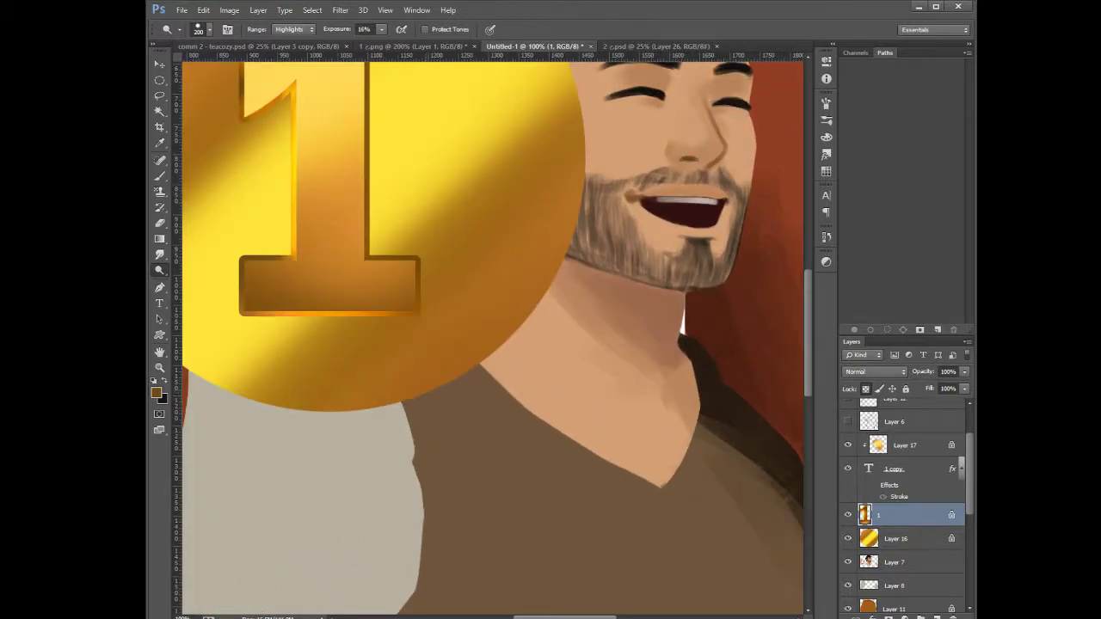
drag(449, 400, 528, 400)
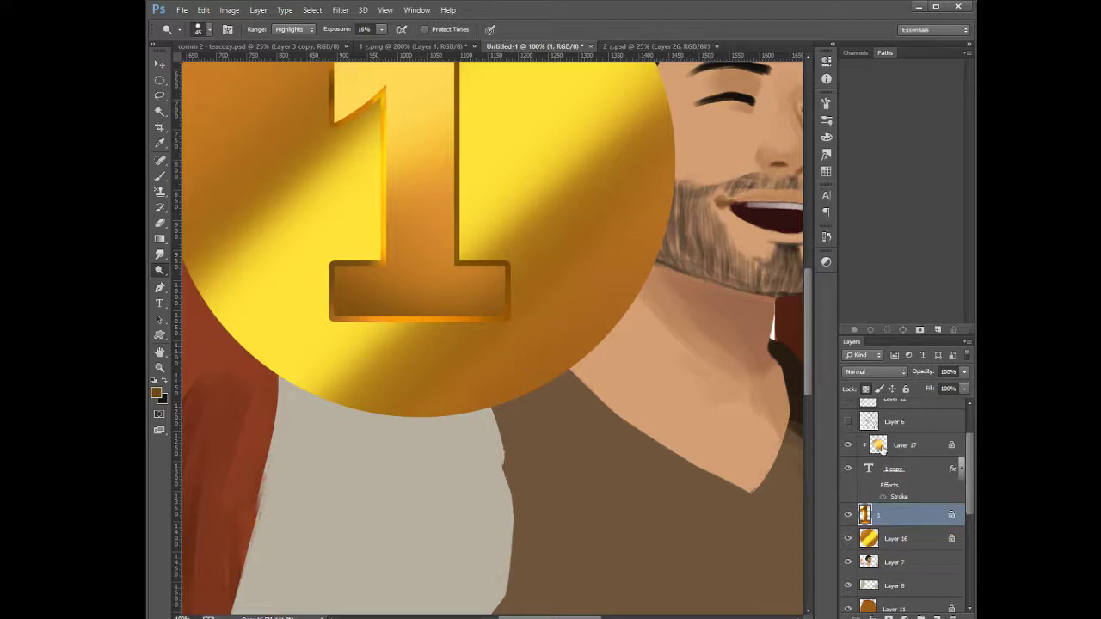
click(879, 445)
click(876, 519)
key(b)
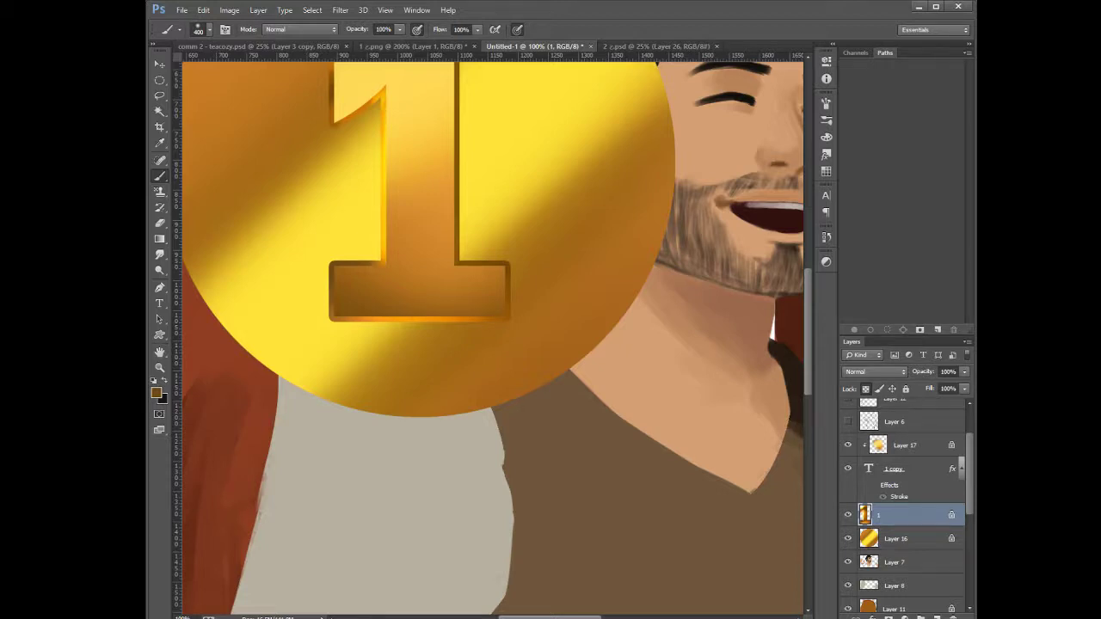
key(ctrl+minus)
key(ctrl+minus)
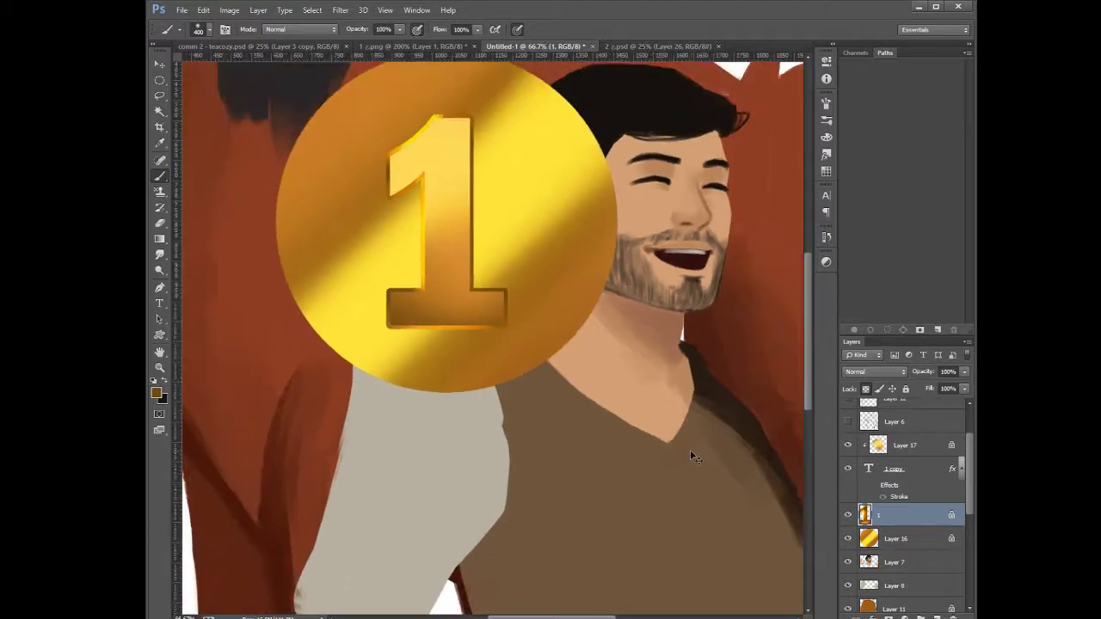
Add a new layer above Layer 17 and bring the blank canvas beside the horse's head into view
click(160, 270)
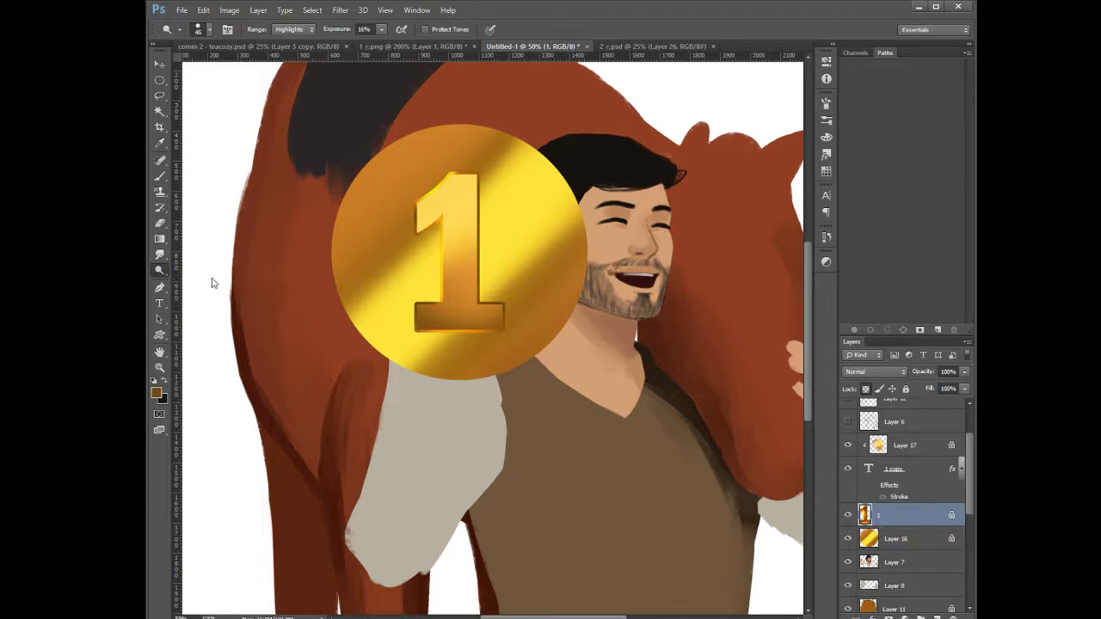
key(shift+o)
click(893, 446)
click(937, 617)
drag(451, 444, 175, 534)
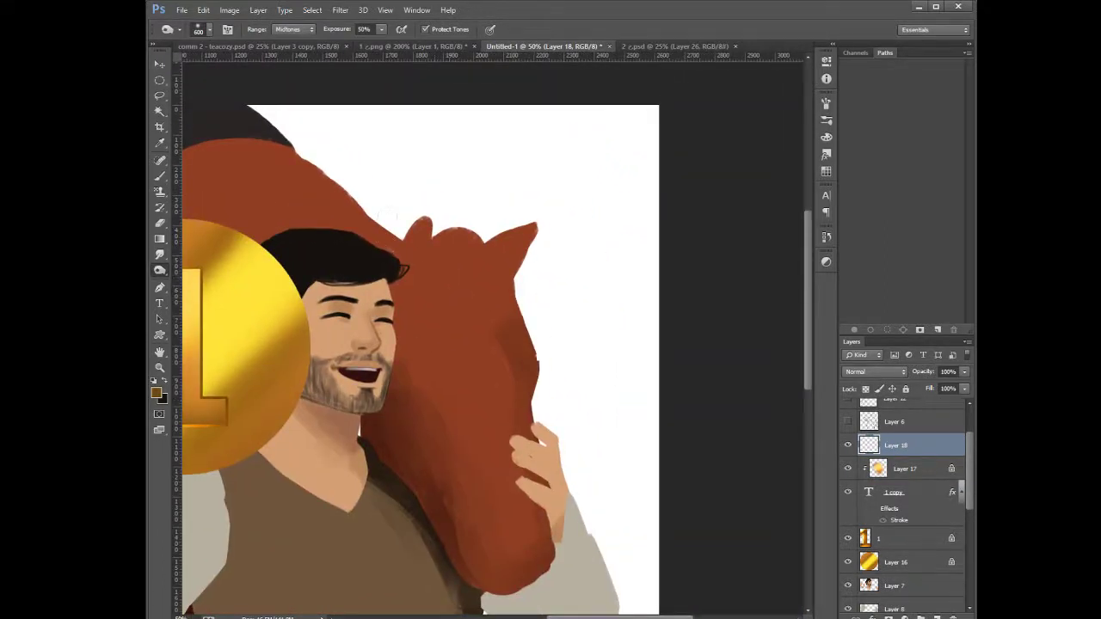
Brush a tall reddish-brown swatch, sampled from the horse, onto Layer 18 in the white area beside the horse's head
click(161, 176)
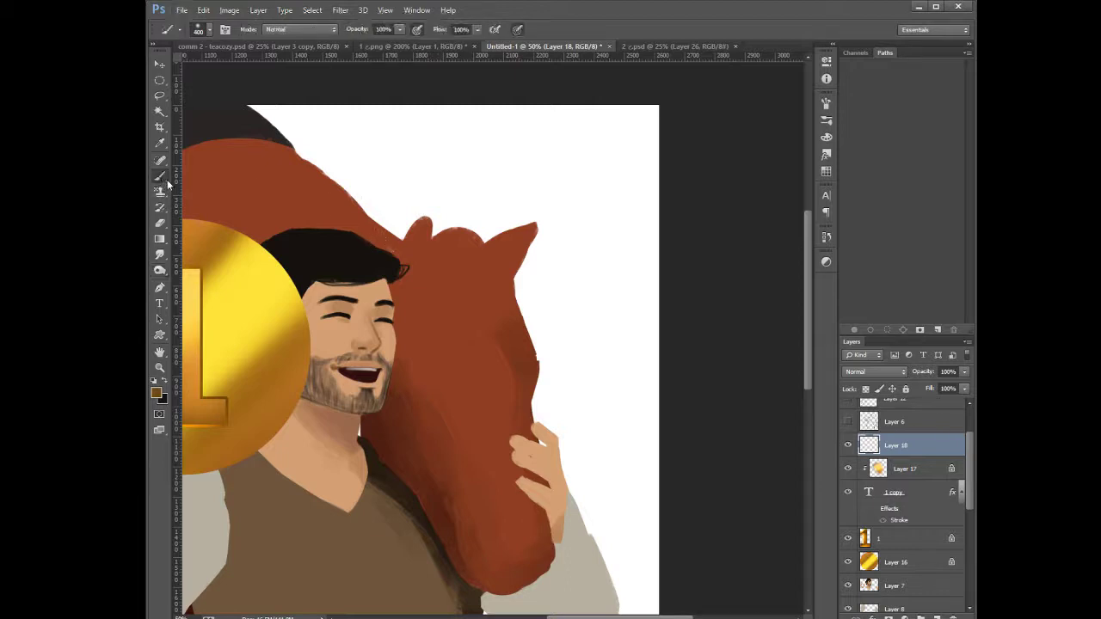
alt+click(454, 314)
key(bracketleft)
drag(582, 143, 565, 270)
key(ctrl+z)
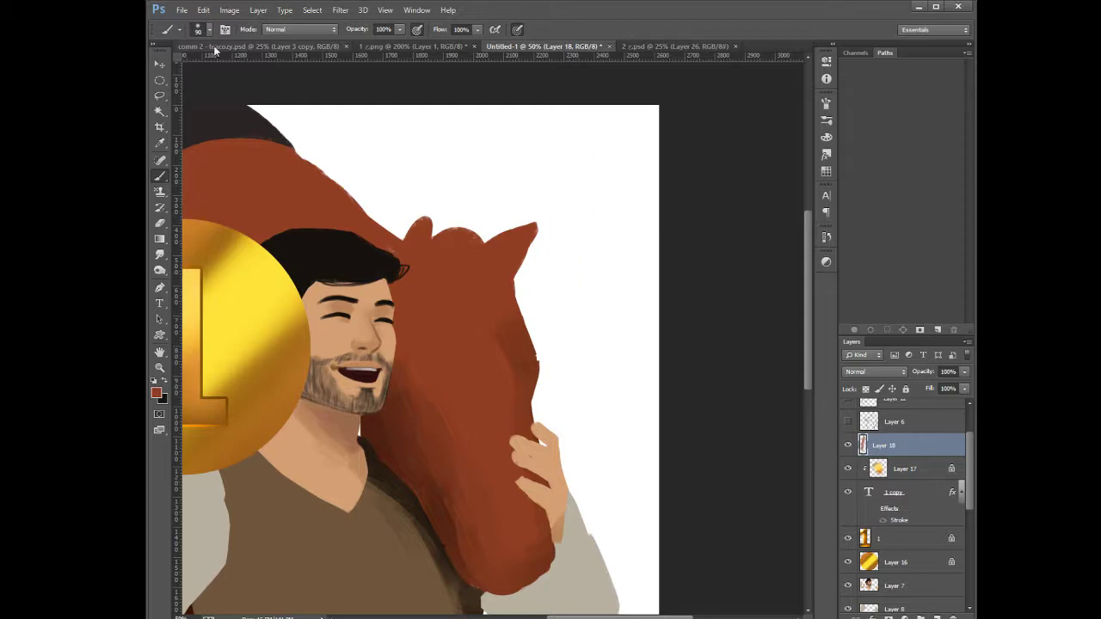
mouse_move(560, 150)
mouse_down()
mouse_move(555, 298)
mouse_move(572, 305)
mouse_move(585, 138)
mouse_move(581, 320)
mouse_up()
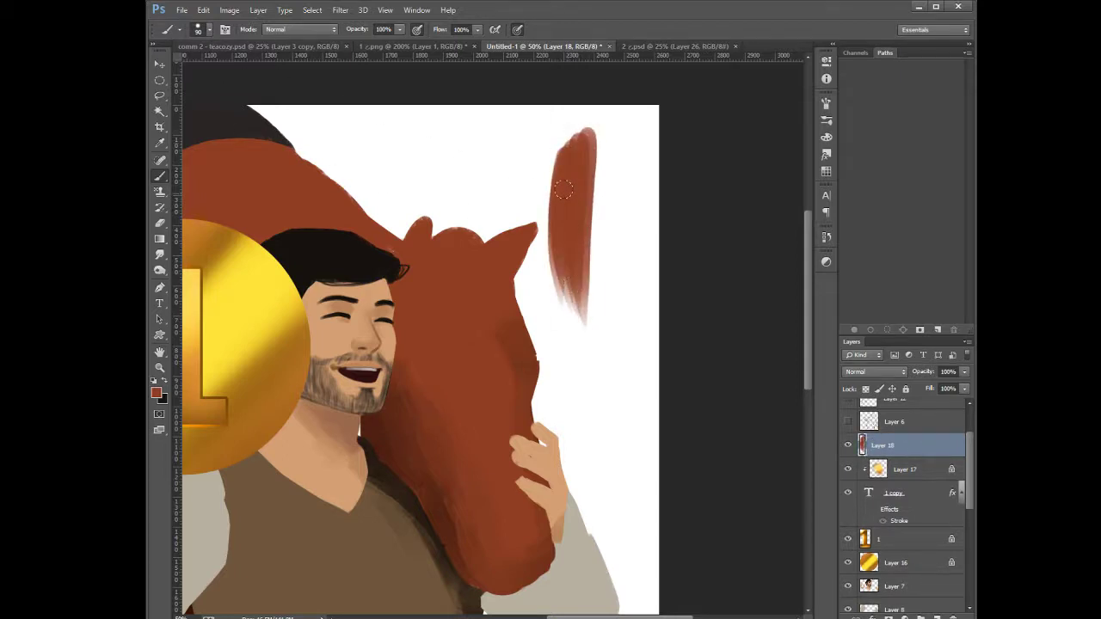
mouse_move(564, 190)
mouse_down()
mouse_move(585, 165)
mouse_move(587, 330)
mouse_move(587, 153)
mouse_move(588, 263)
mouse_move(595, 188)
mouse_move(602, 282)
mouse_move(605, 126)
mouse_move(594, 314)
mouse_move(566, 175)
mouse_move(593, 367)
mouse_move(567, 167)
mouse_move(600, 384)
mouse_move(572, 223)
mouse_move(610, 384)
mouse_move(582, 191)
mouse_move(616, 383)
mouse_up()
mouse_move(569, 145)
mouse_down()
mouse_move(580, 352)
mouse_move(585, 121)
mouse_move(601, 122)
mouse_up()
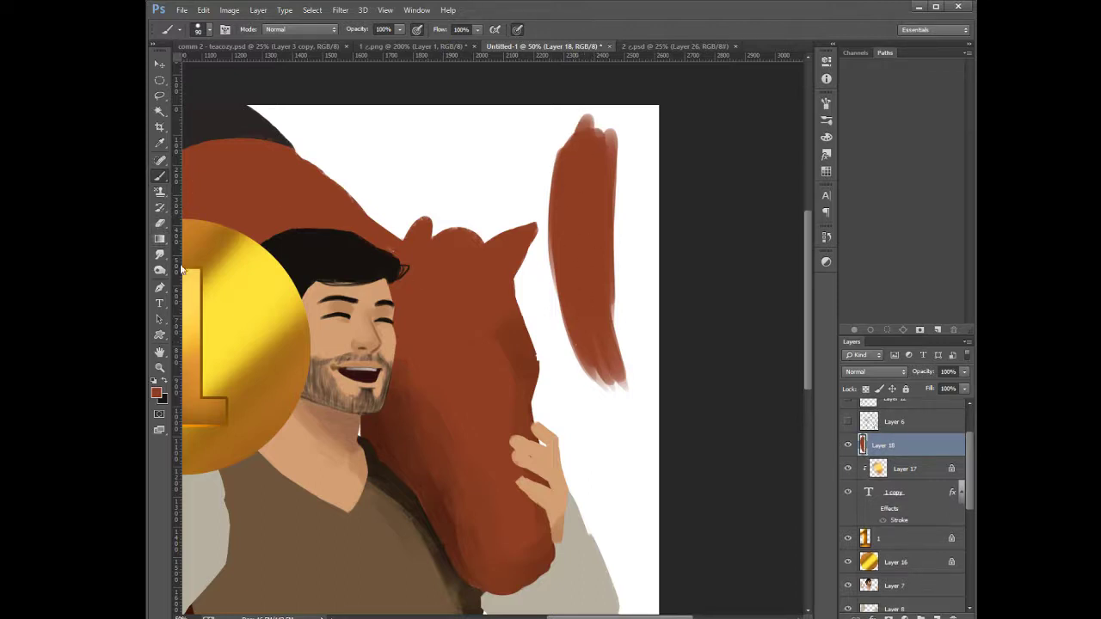
Lock the transparent pixels of Layer 18 and darken the upper and lower ends of the swatch with the Burn tool
click(159, 224)
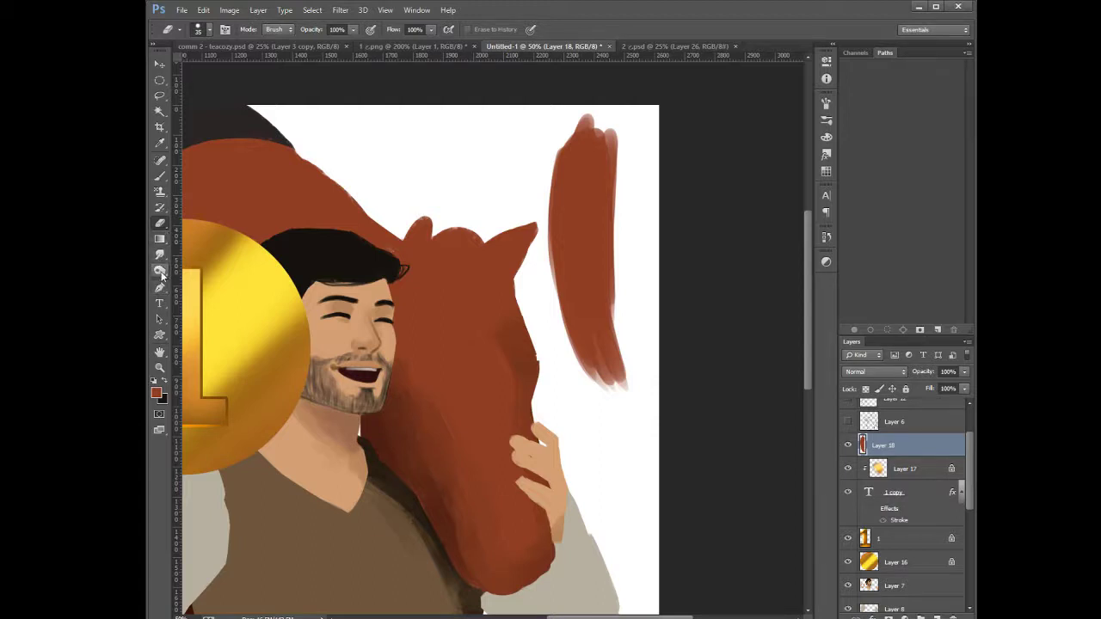
click(161, 272)
click(161, 289)
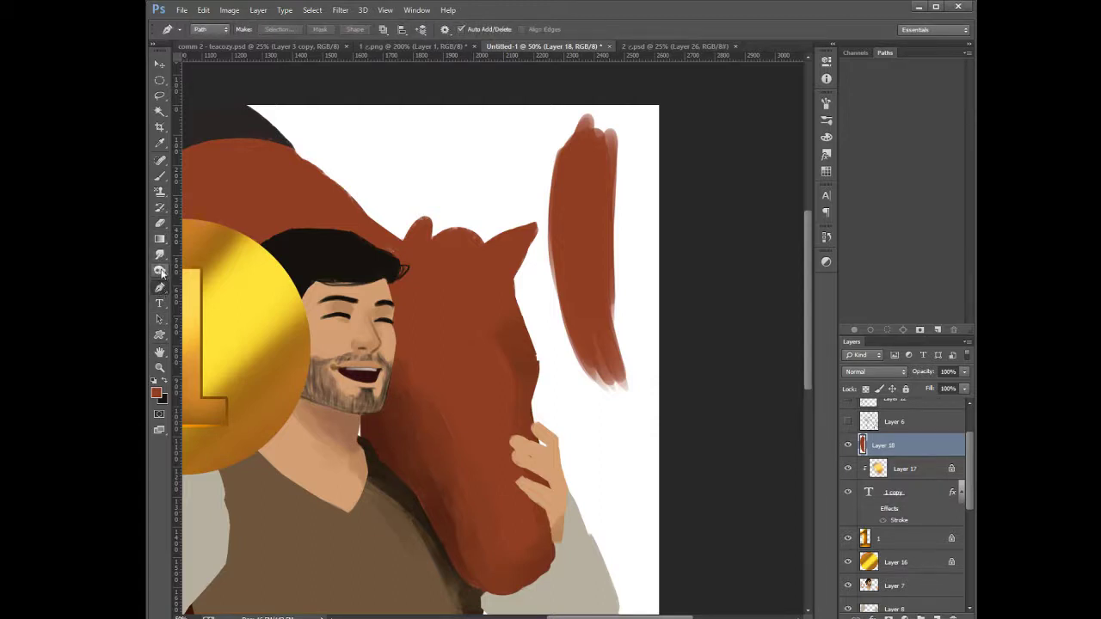
click(161, 272)
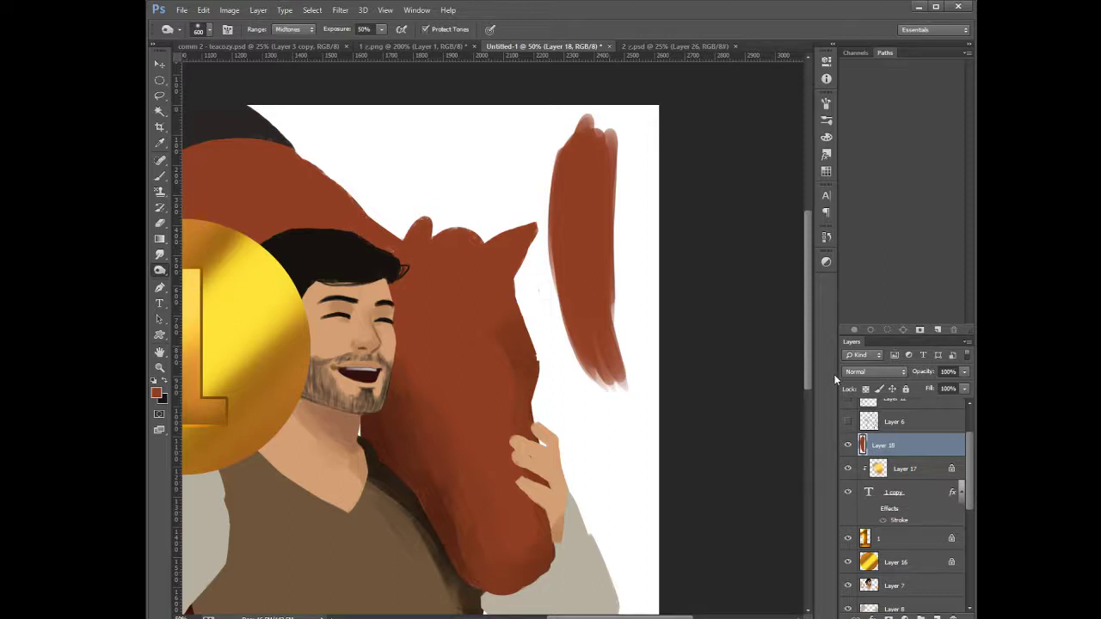
click(864, 390)
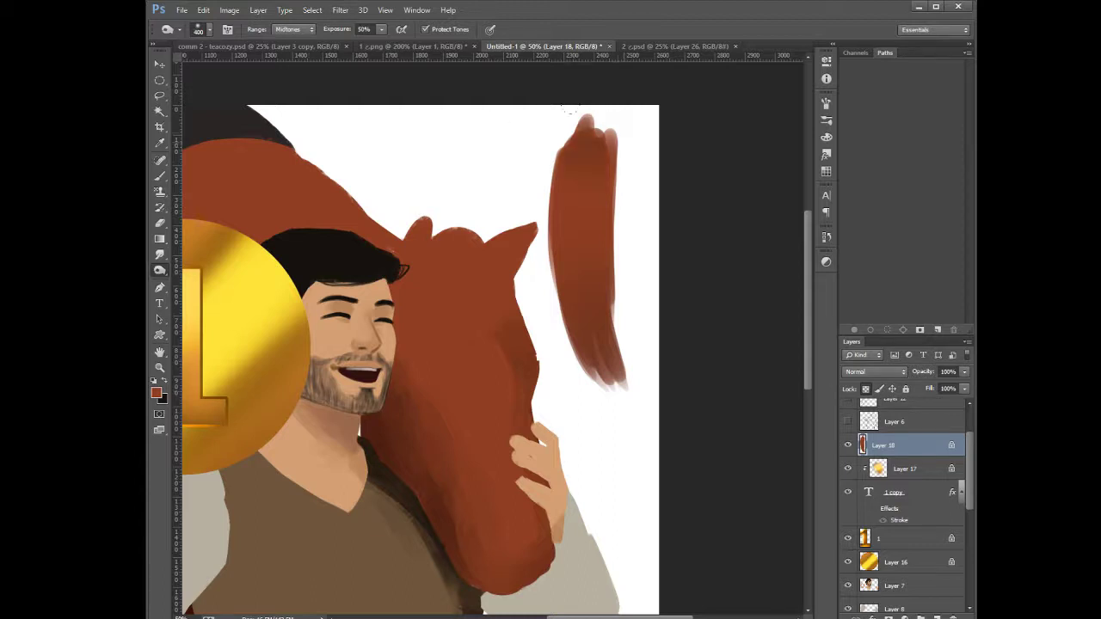
drag(570, 109, 613, 117)
mouse_move(554, 98)
mouse_down()
mouse_move(582, 361)
mouse_move(583, 295)
mouse_move(559, 270)
mouse_move(598, 294)
mouse_up()
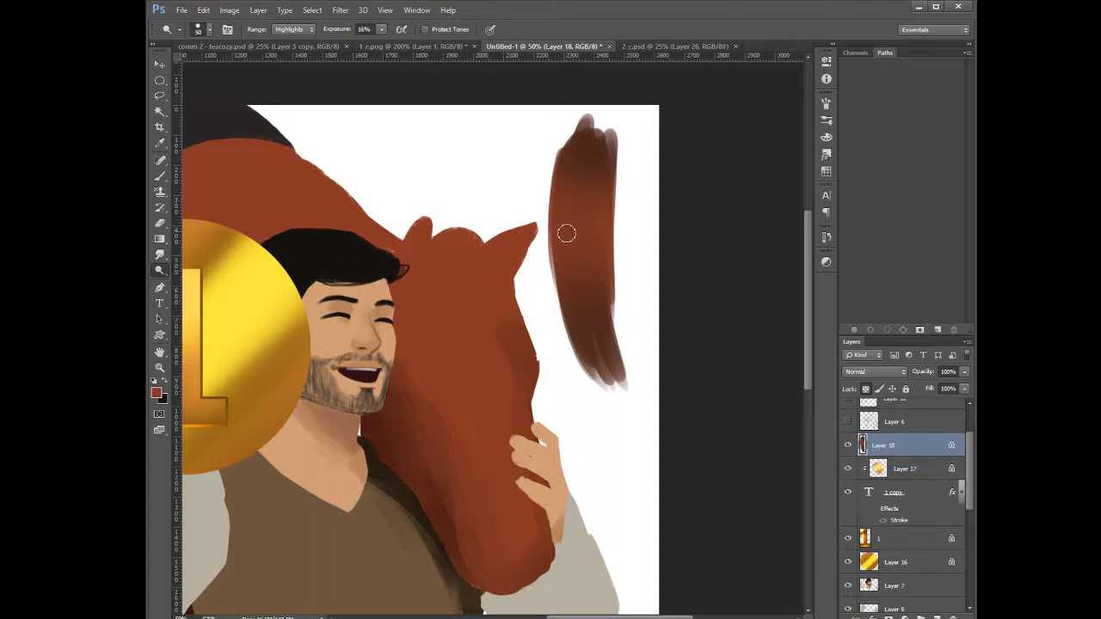
Dodge a bright highlight band across the middle of the reddish-brown swatch
mouse_move(565, 233)
mouse_down()
mouse_move(609, 230)
mouse_move(543, 217)
mouse_move(581, 237)
mouse_move(605, 229)
mouse_move(567, 233)
mouse_up()
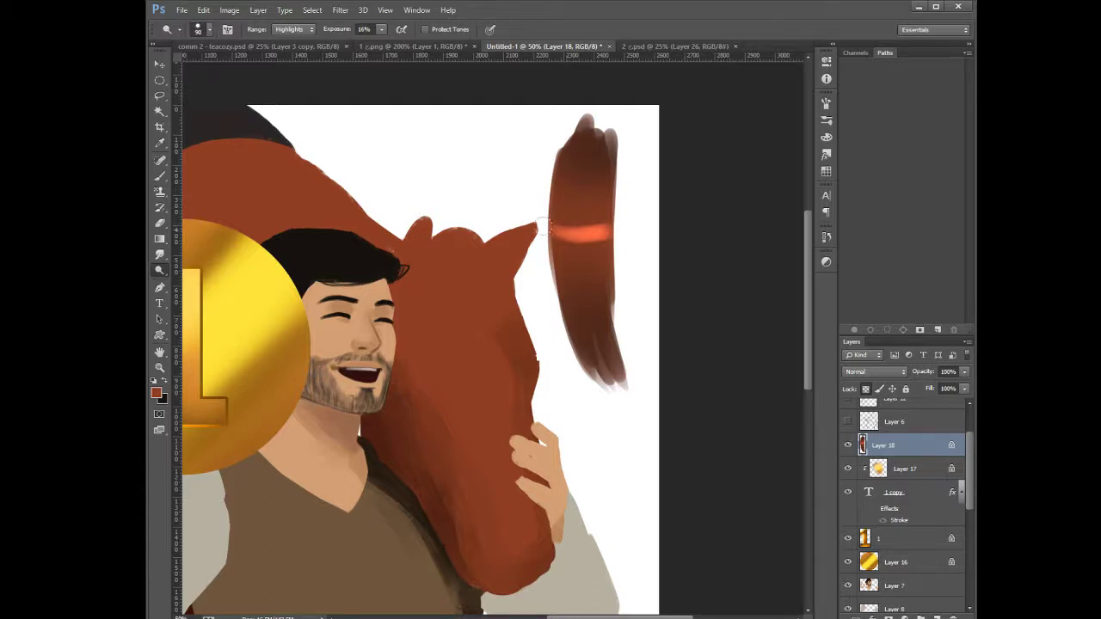
drag(544, 229, 616, 227)
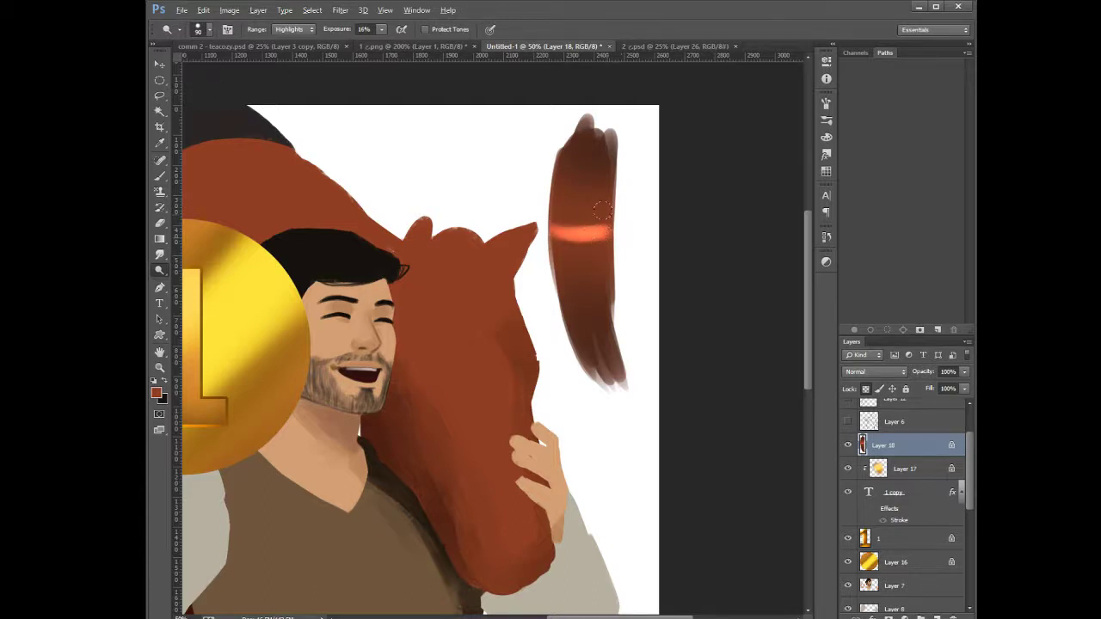
Smudge the bright band across the reddish-brown swatch up and down into jagged, hair-like highlight streaks
key(alt)
click(159, 255)
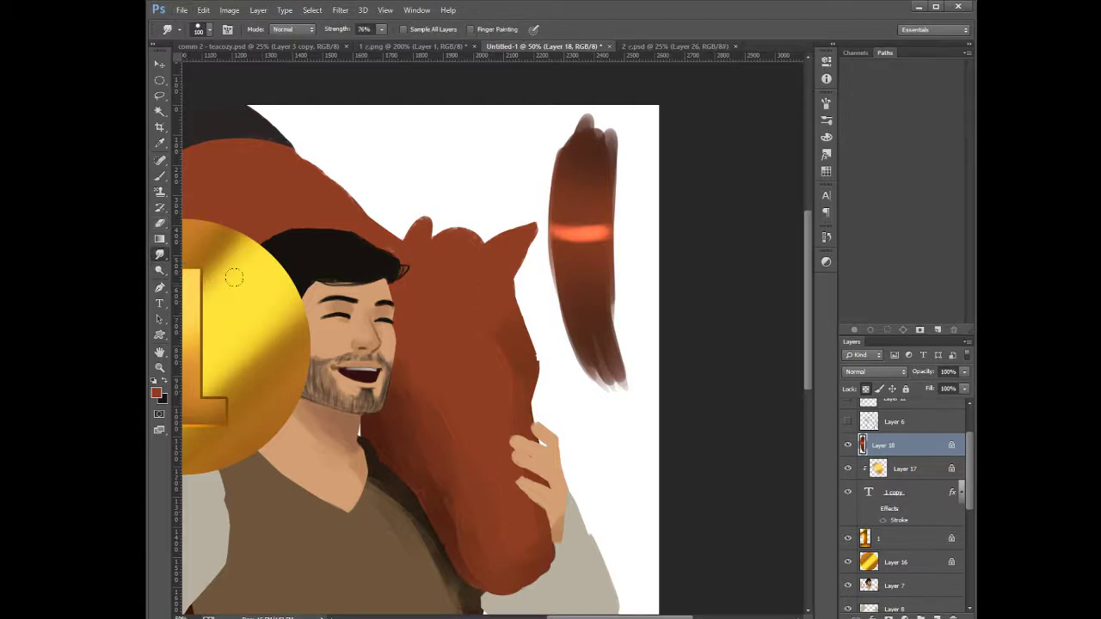
key([)
key([)
key([)
mouse_move(593, 194)
mouse_down()
mouse_move(604, 298)
mouse_move(604, 153)
mouse_move(592, 292)
mouse_move(587, 164)
mouse_move(572, 256)
mouse_move(582, 156)
mouse_move(563, 271)
mouse_move(558, 181)
mouse_move(565, 307)
mouse_up()
key(])
key(])
key(])
drag(576, 185, 582, 306)
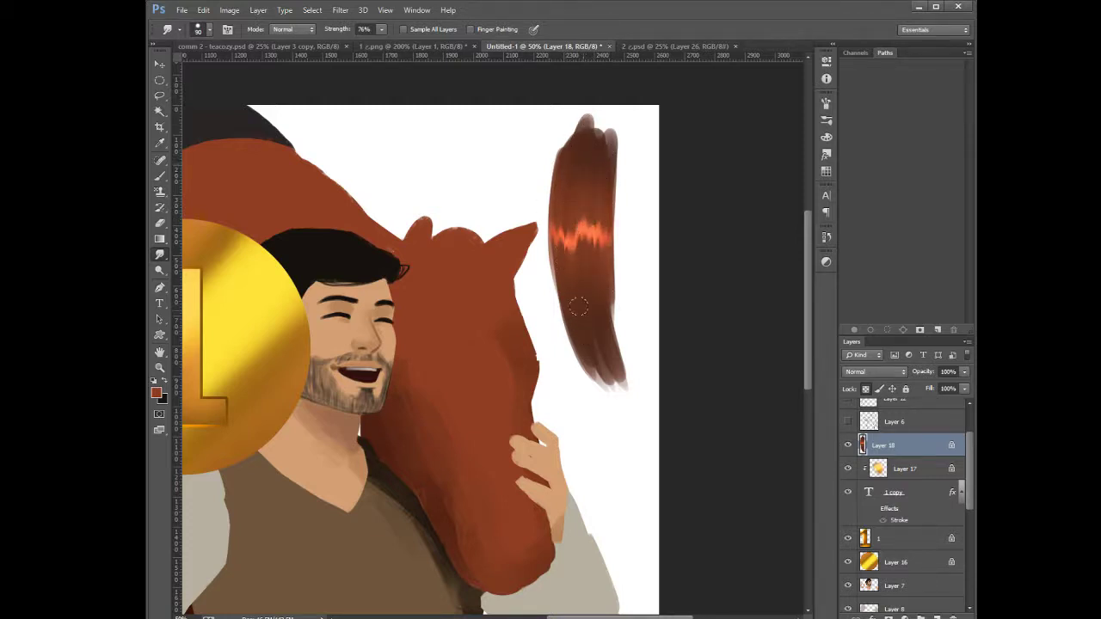
mouse_move(572, 196)
mouse_down()
mouse_move(600, 353)
mouse_move(586, 350)
mouse_up()
drag(568, 216, 583, 160)
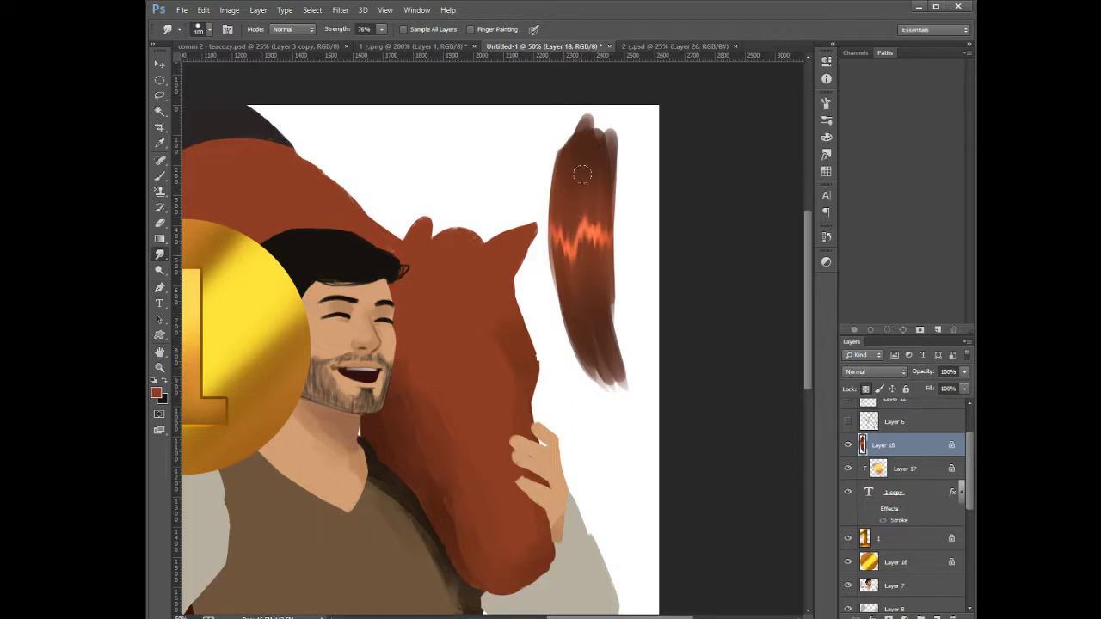
mouse_move(583, 231)
mouse_down()
mouse_move(592, 148)
mouse_move(586, 172)
mouse_up()
mouse_move(591, 257)
mouse_down()
mouse_move(602, 326)
mouse_move(595, 151)
mouse_up()
Set the brush to Multiply mode, sample dark brown from the swatch's upper end, and paint a dark strand line down its middle
click(159, 183)
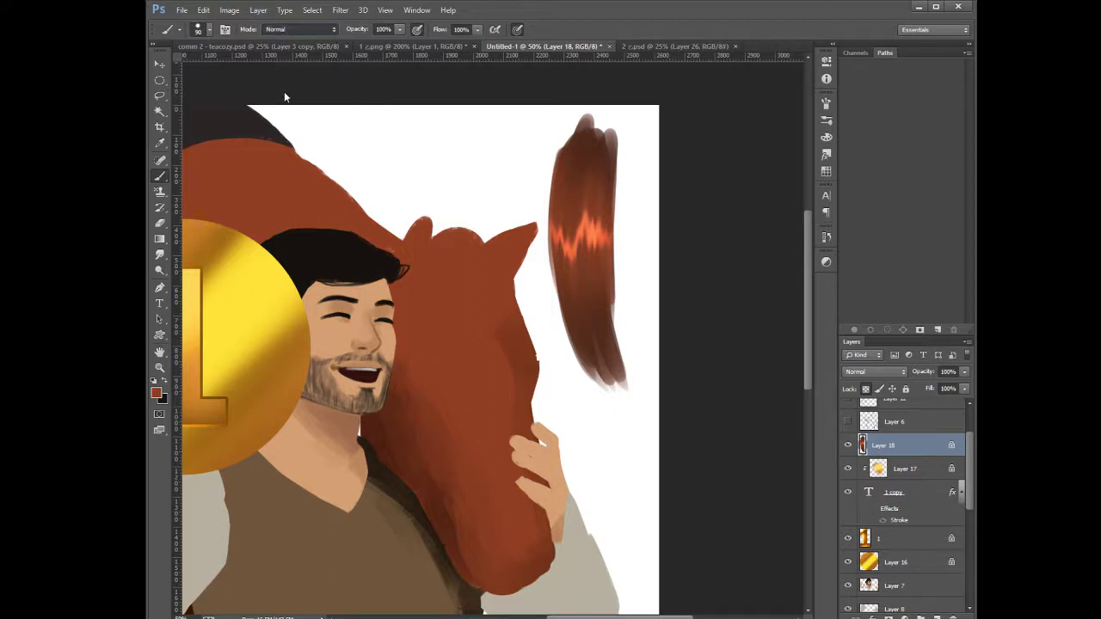
key(shift+alt+m)
alt+click(591, 148)
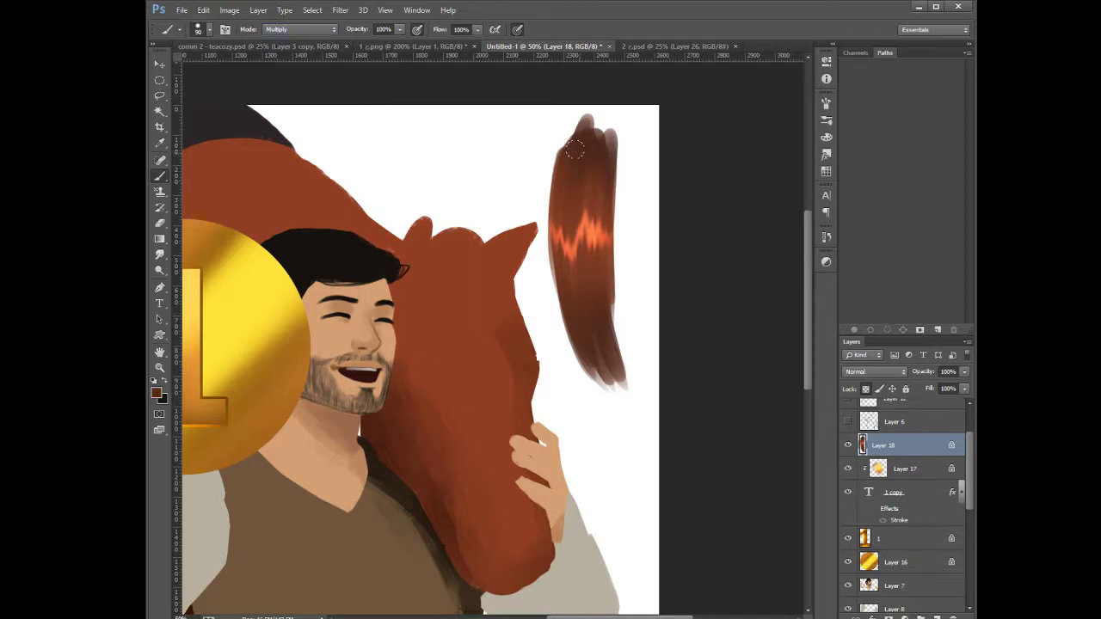
key(bracketleft)
key(bracketleft)
key(bracketleft)
key(bracketleft)
key(bracketleft)
drag(588, 168, 584, 298)
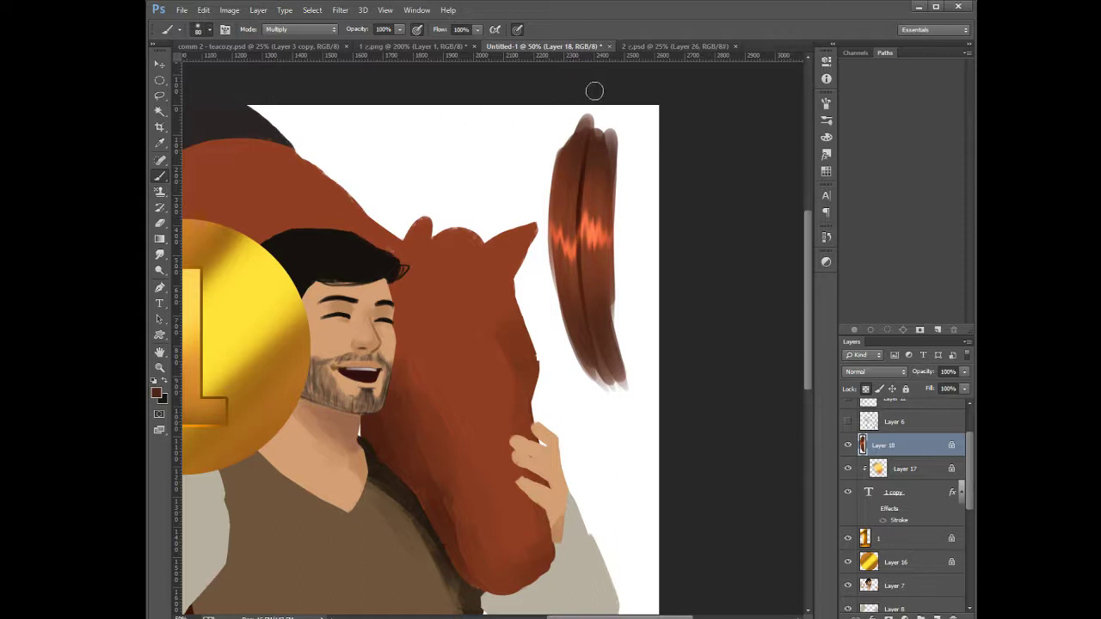
mouse_move(576, 163)
mouse_down()
mouse_move(578, 296)
mouse_move(576, 200)
mouse_up()
drag(603, 151, 604, 136)
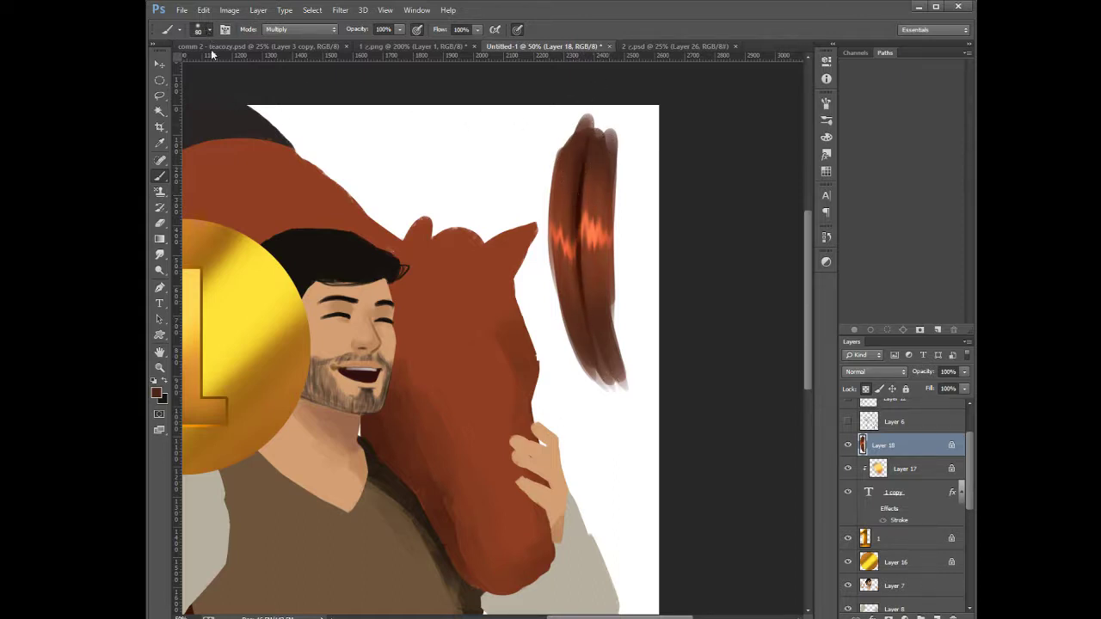
Paint finer dark strand lines down the right half of the swatch with a smaller Multiply brush
key(bracketleft)
key(bracketleft)
key(bracketleft)
key(bracketleft)
key(bracketright)
drag(604, 144, 624, 386)
drag(602, 138, 598, 346)
key(bracketright)
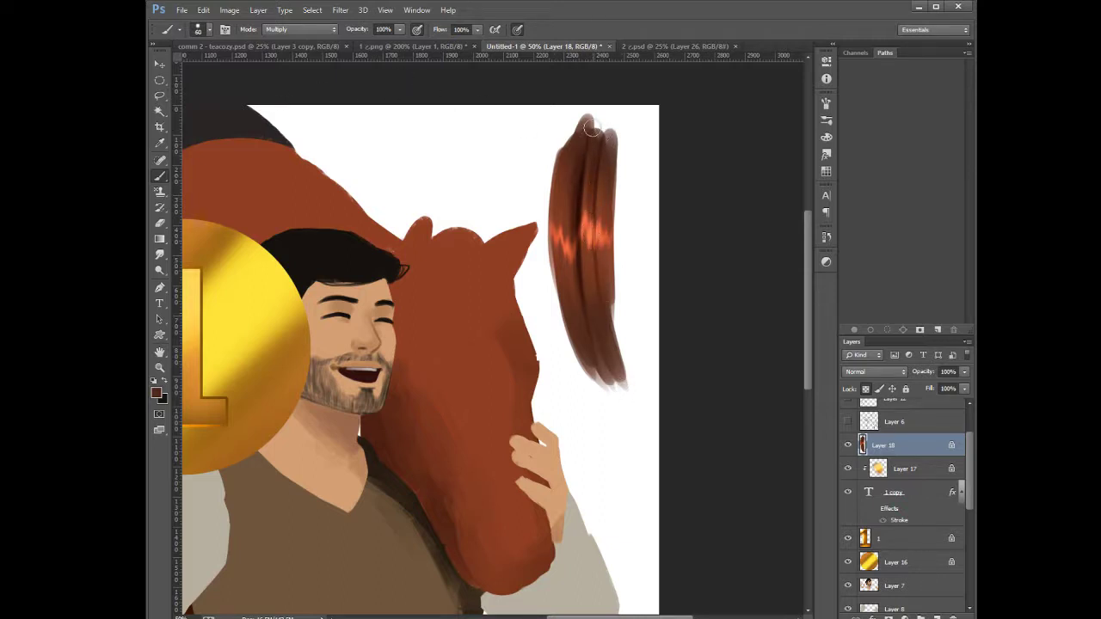
Brush a broad Multiply shadow over the upper-left part of the swatch, trying different stroke placements
mouse_move(592, 129)
mouse_down()
mouse_move(585, 282)
mouse_move(602, 324)
mouse_up()
key(ctrl+z)
drag(553, 282, 592, 131)
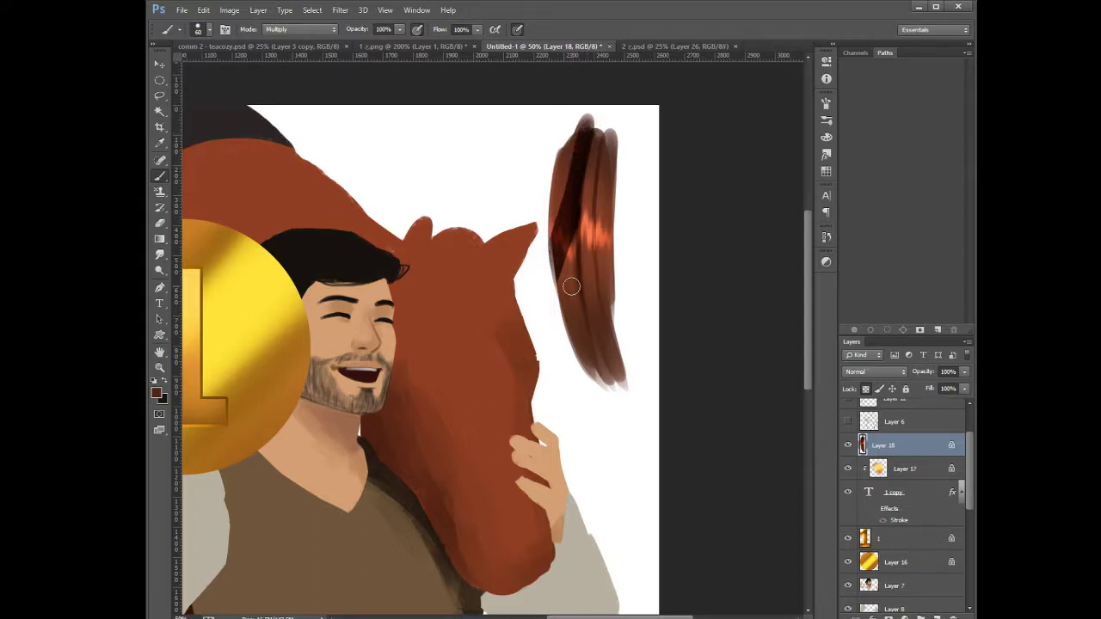
key(ctrl+plus)
key(ctrl+plus)
drag(657, 259, 549, 365)
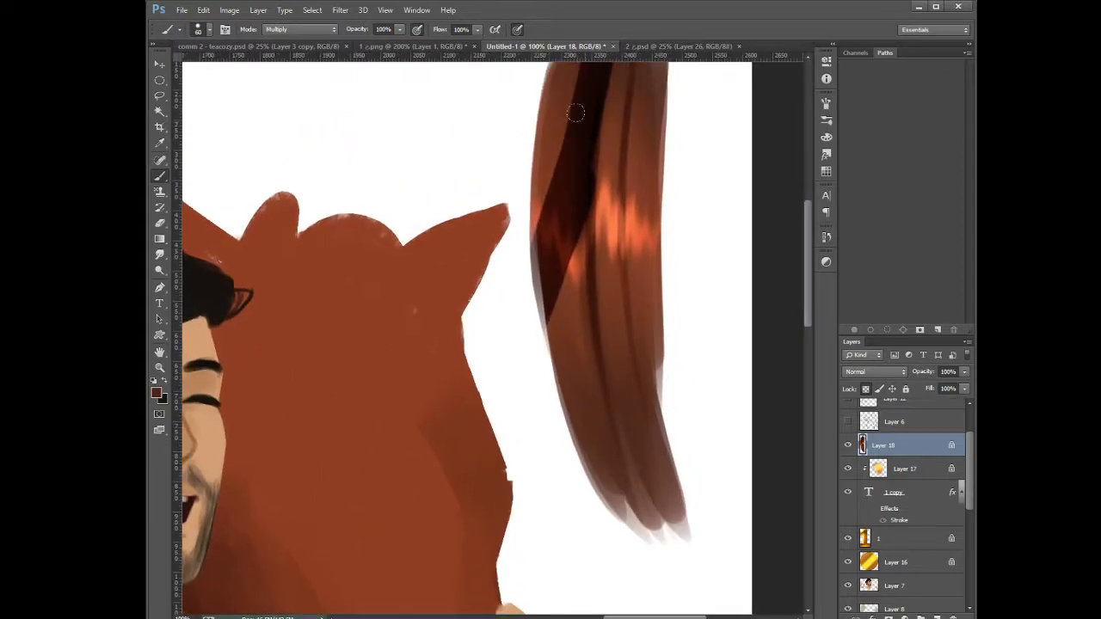
drag(634, 271, 599, 381)
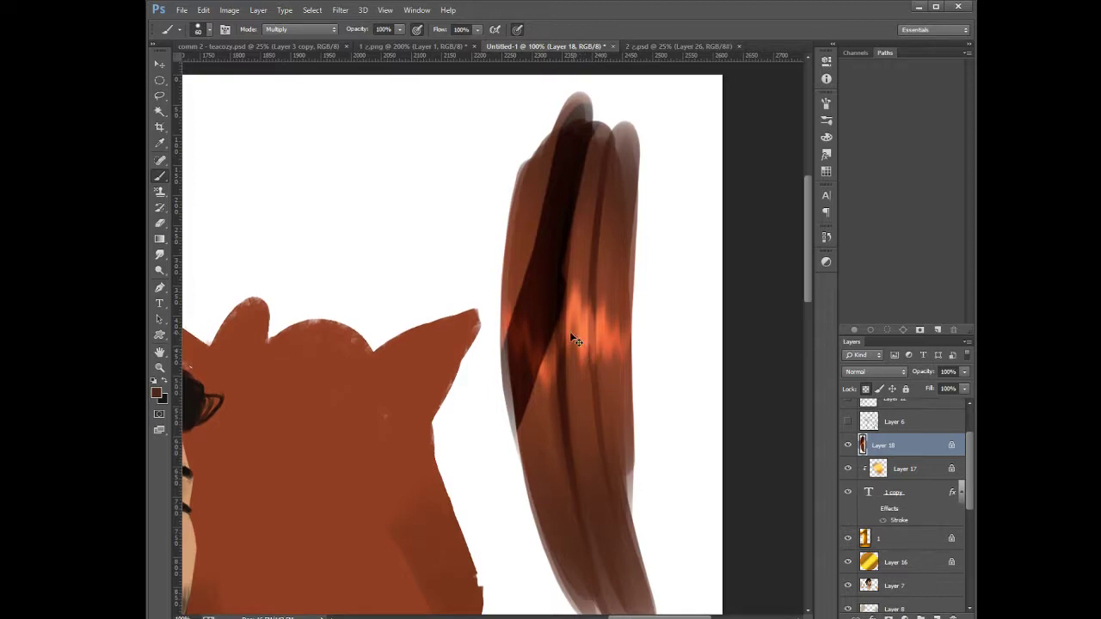
mouse_move(510, 368)
mouse_down()
mouse_move(576, 207)
mouse_move(504, 364)
mouse_move(565, 209)
mouse_move(509, 301)
mouse_move(502, 266)
mouse_up()
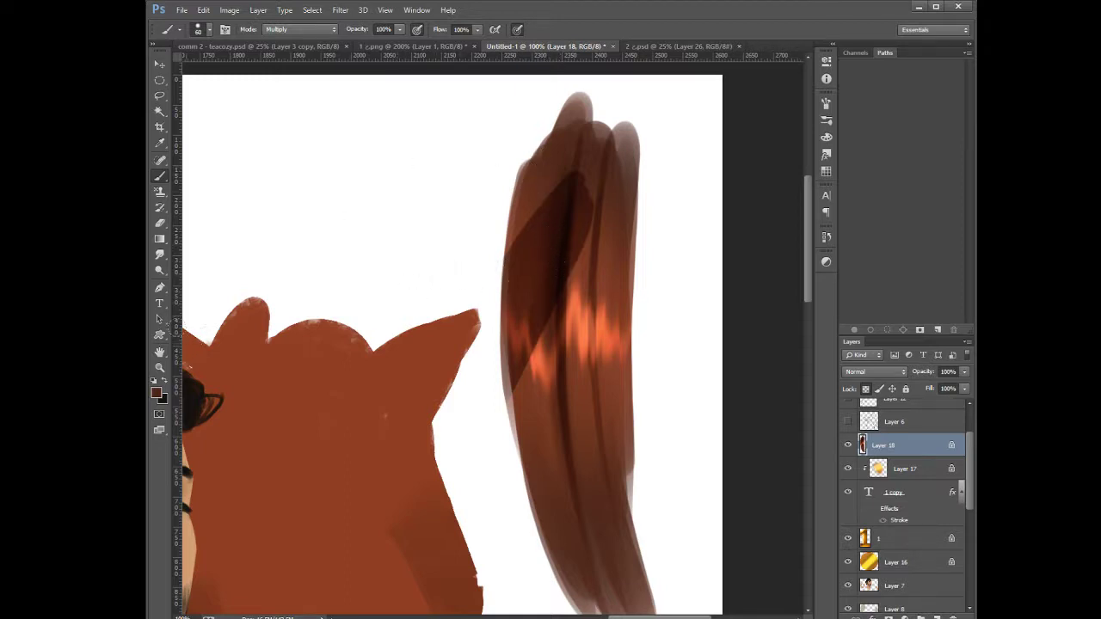
click(160, 256)
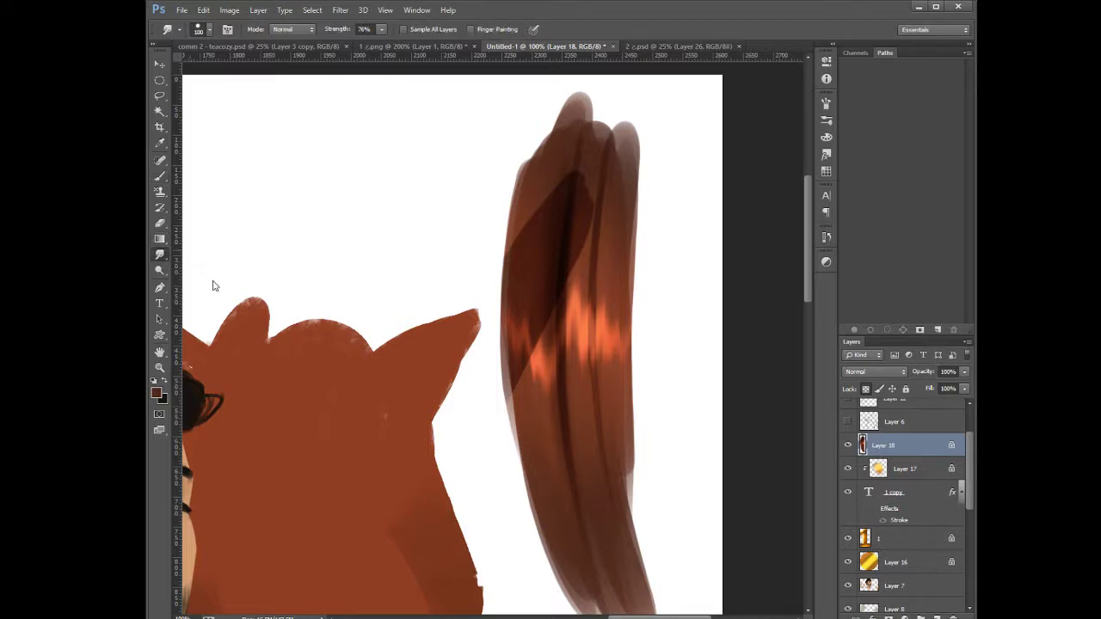
click(159, 270)
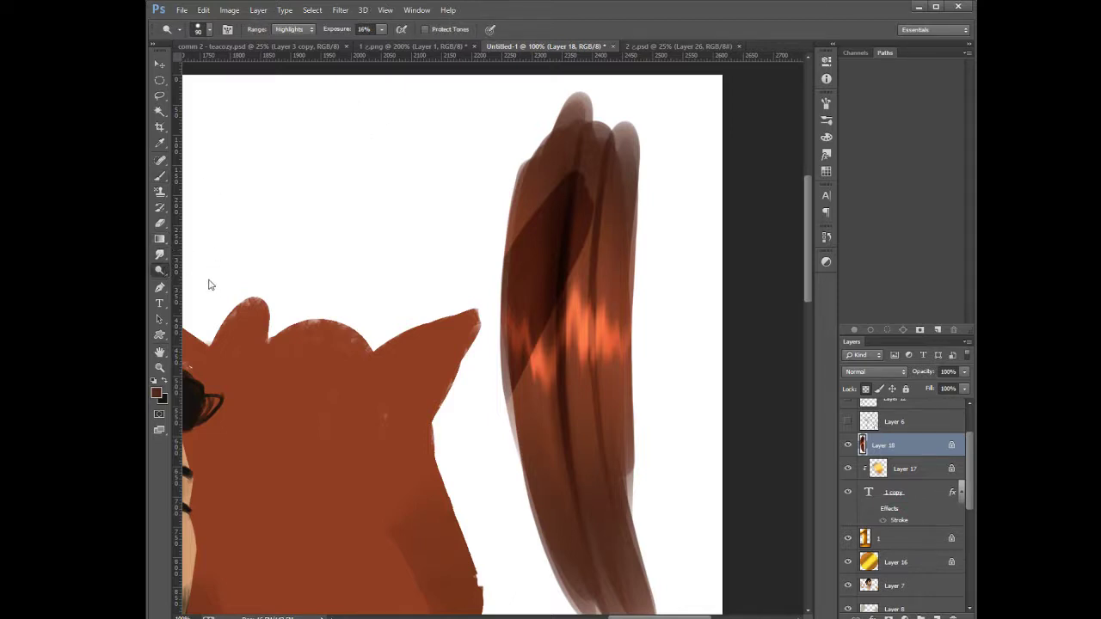
click(160, 256)
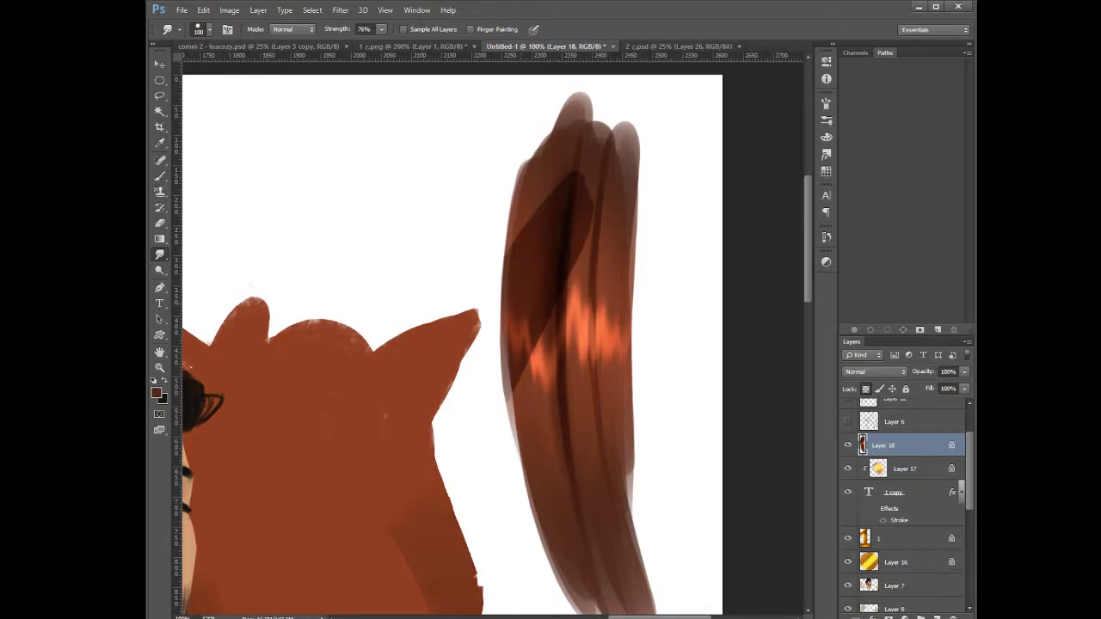
Delete Layer 18 with the reddish-brown demonstration swatch
key(ctrl+minus)
key(ctrl+minus)
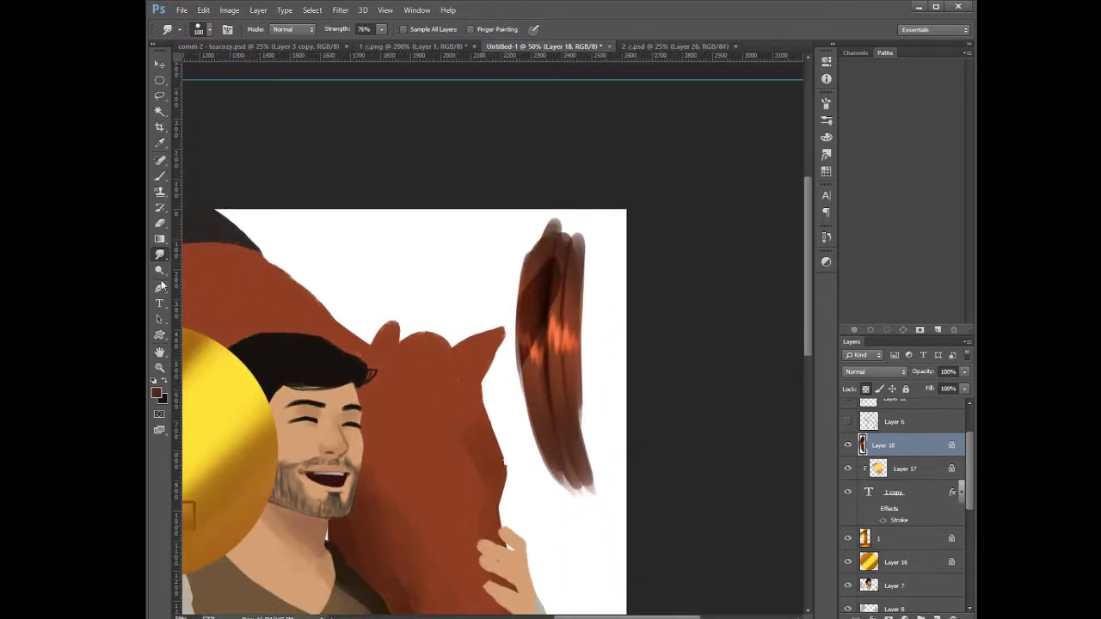
click(159, 271)
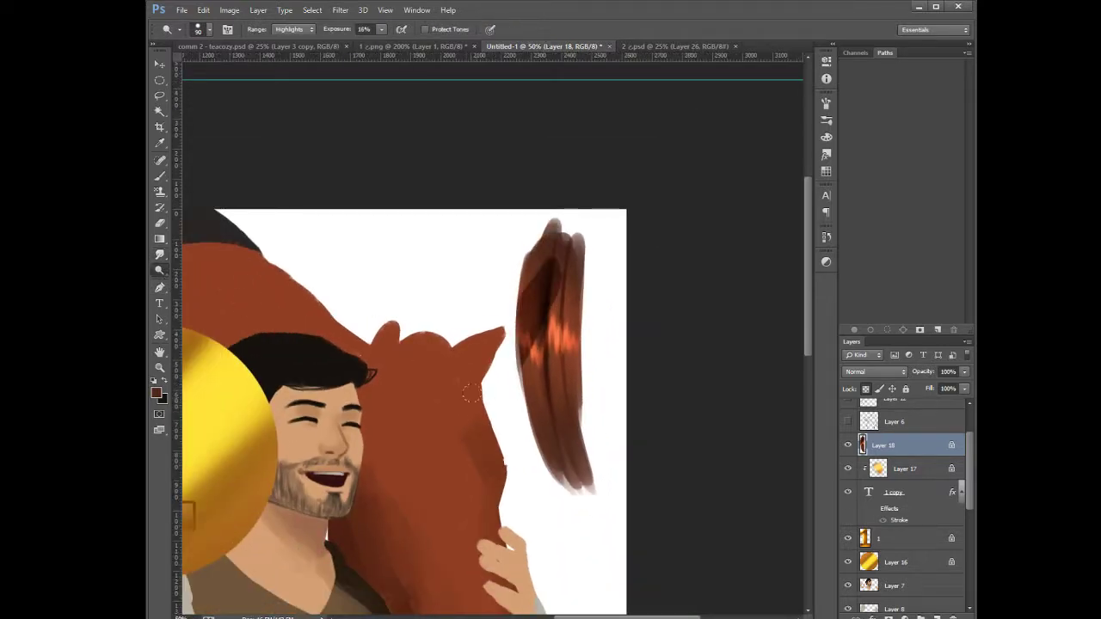
drag(422, 428, 597, 401)
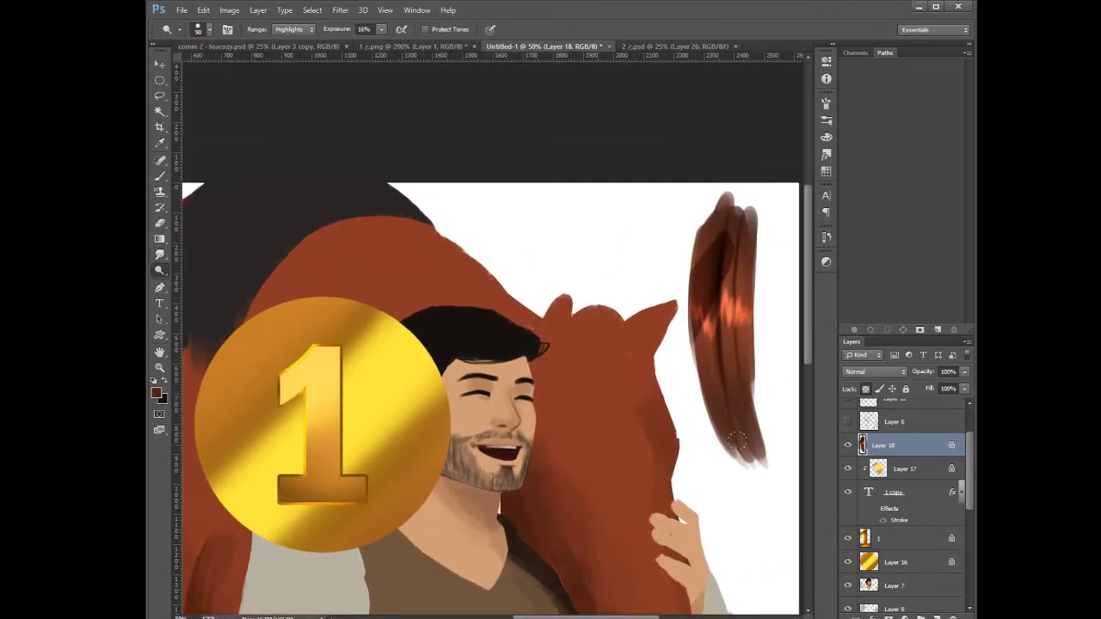
key(Delete)
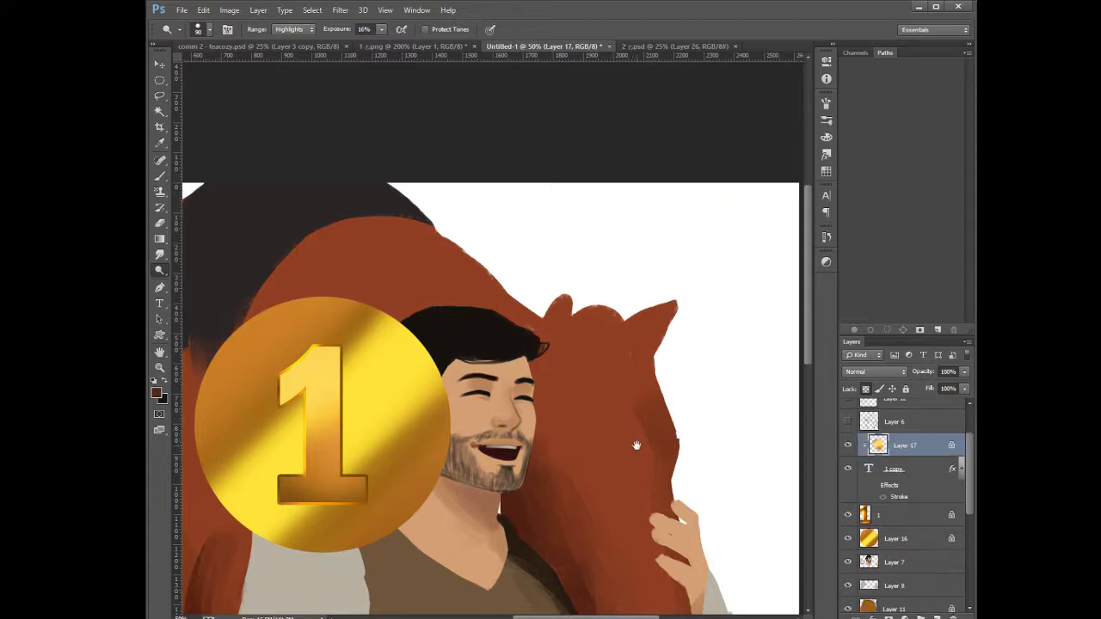
drag(636, 444, 673, 401)
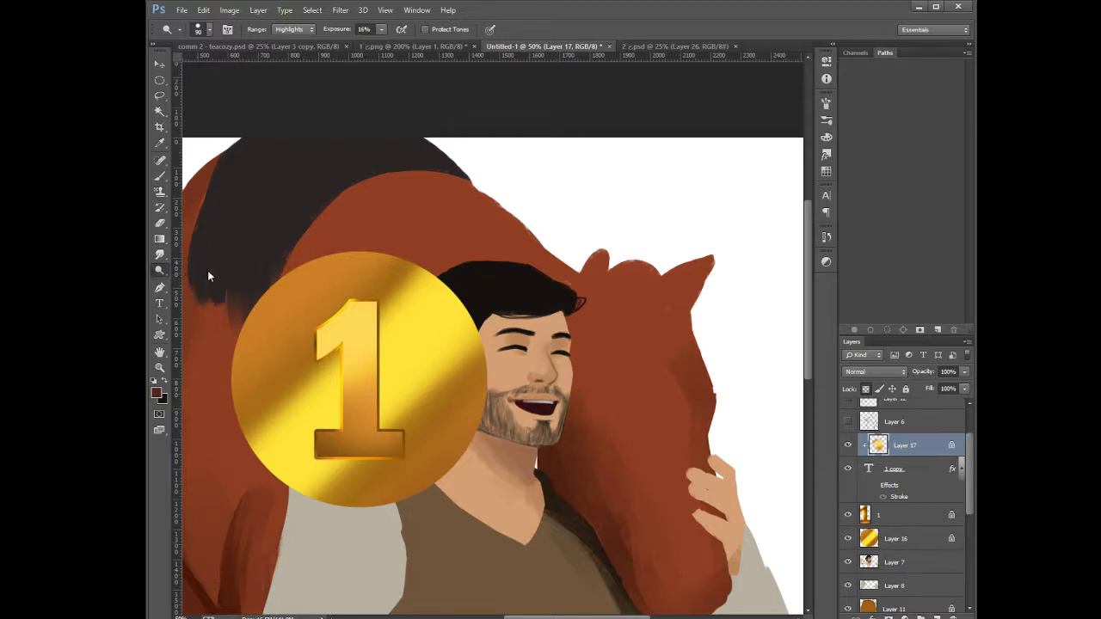
Select the numeral 1 layer and open the foreground colour for the Brush tool
click(886, 516)
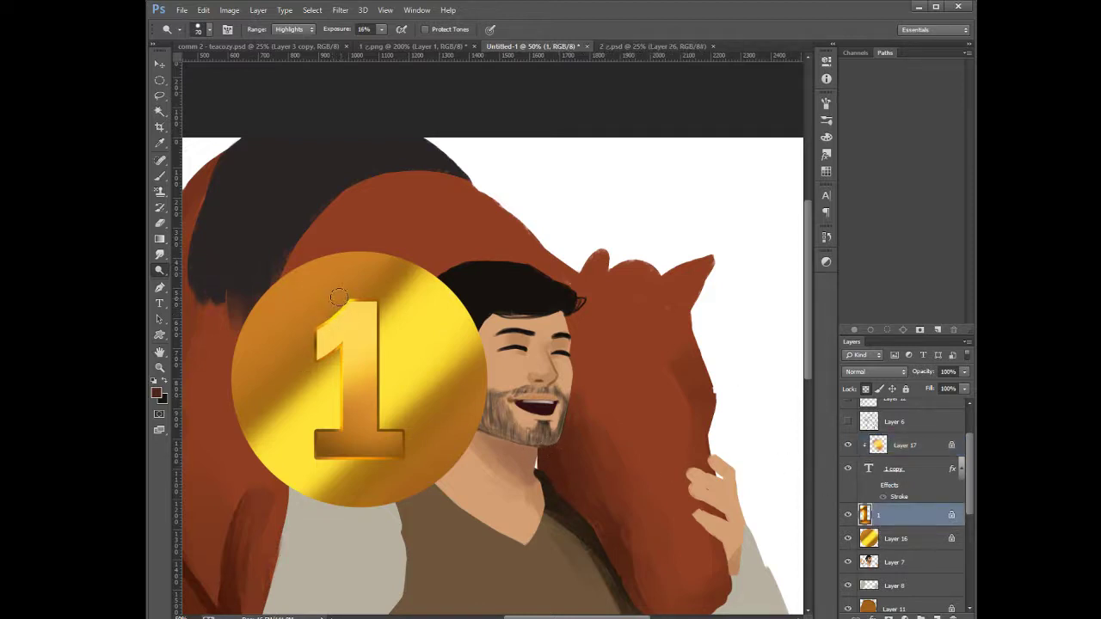
click(159, 175)
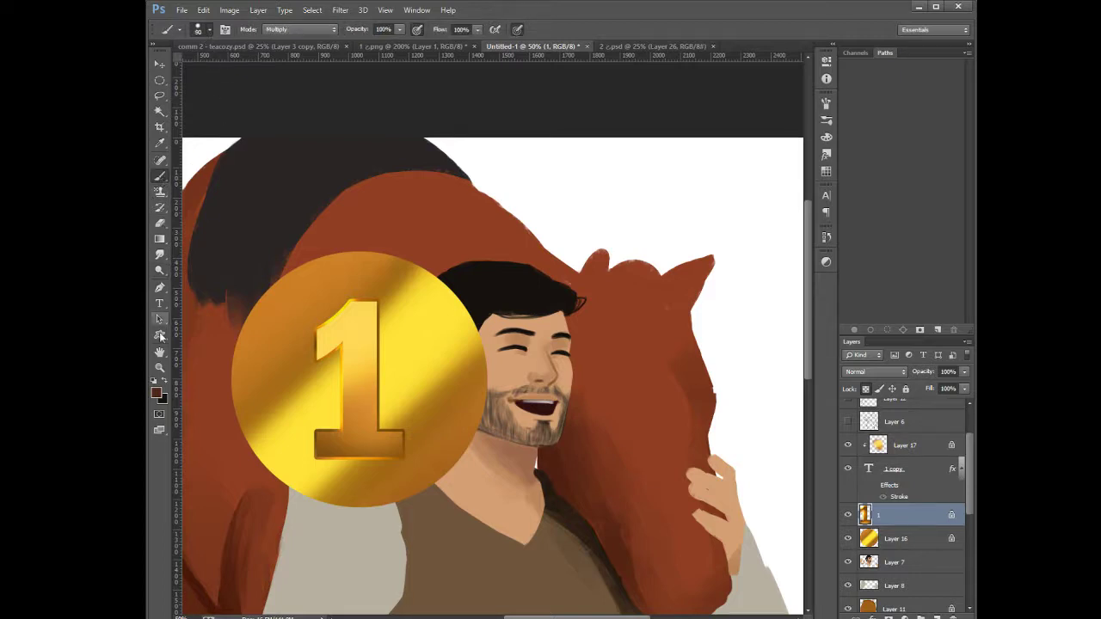
click(157, 394)
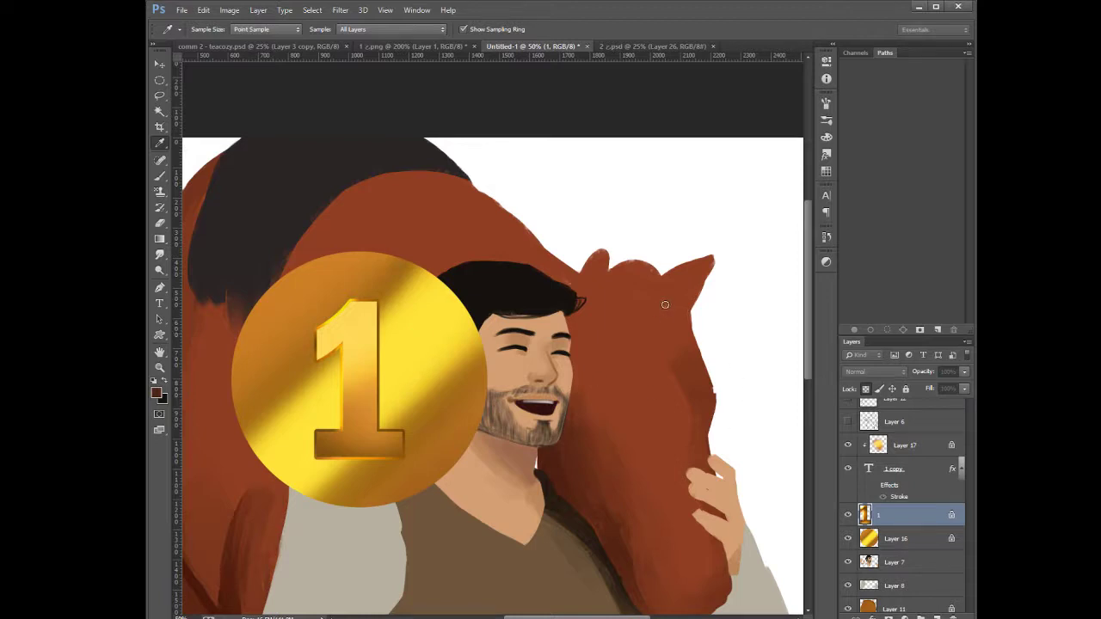
Choose a light yellow painting colour and set the brush's blending mode to Normal
click(826, 296)
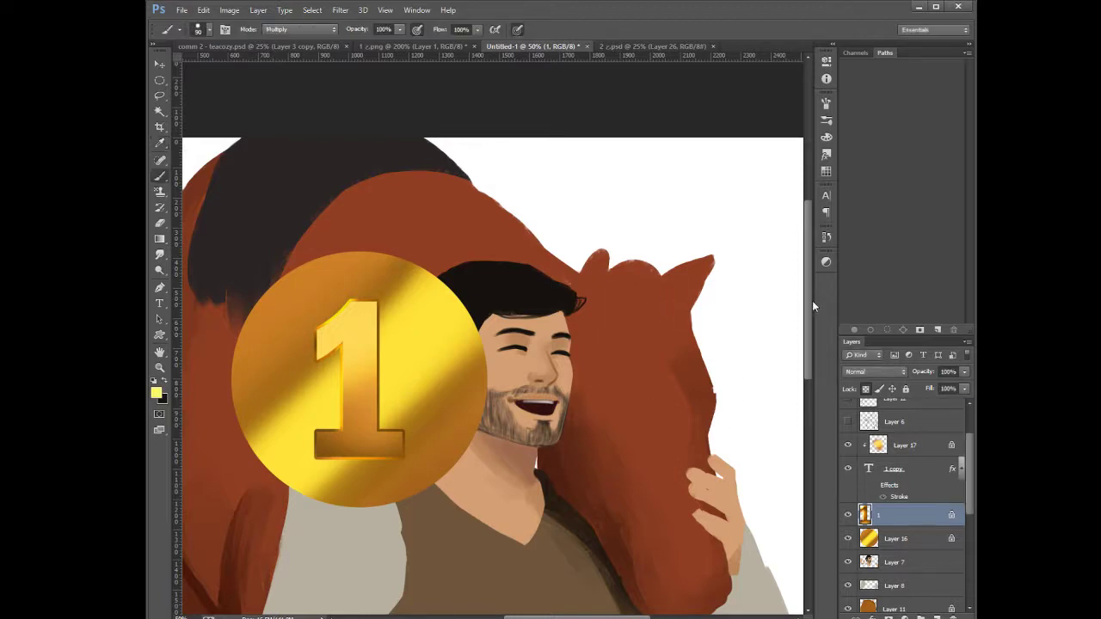
click(157, 394)
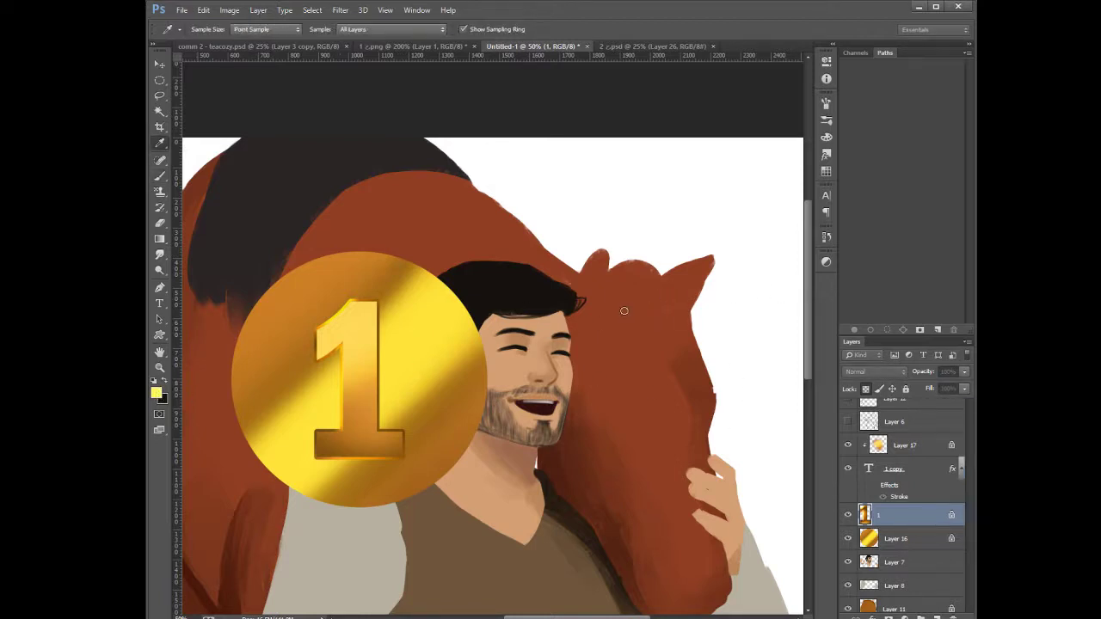
click(824, 300)
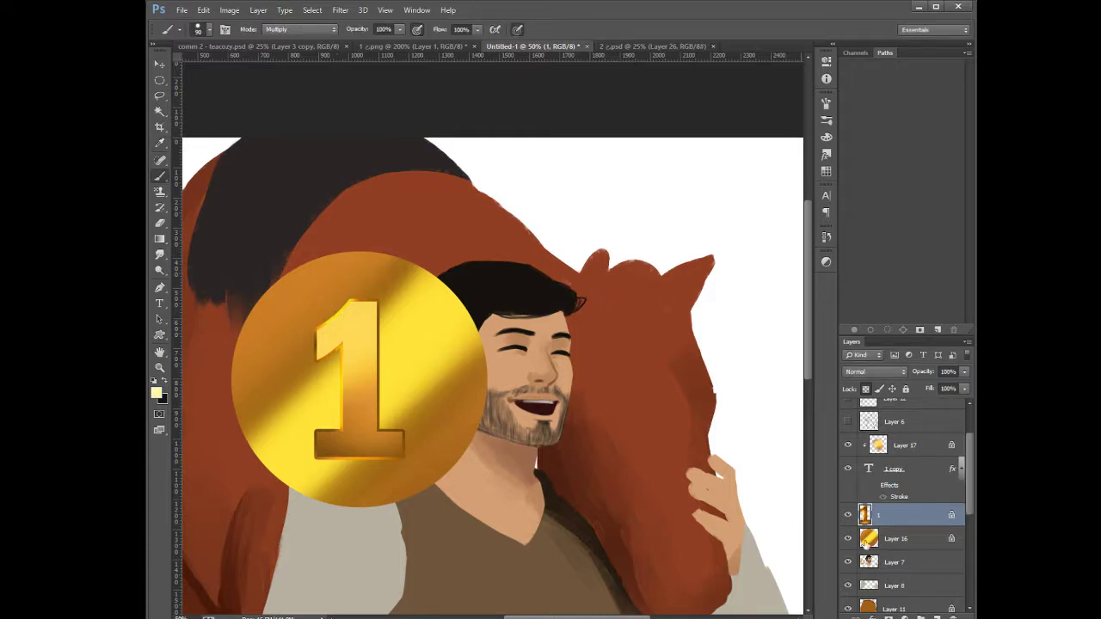
click(848, 516)
click(848, 516)
click(290, 32)
click(288, 41)
Pick white and paint a soft highlight on the upper-left tip of the numeral 1, enlarging the brush to 80
key(i)
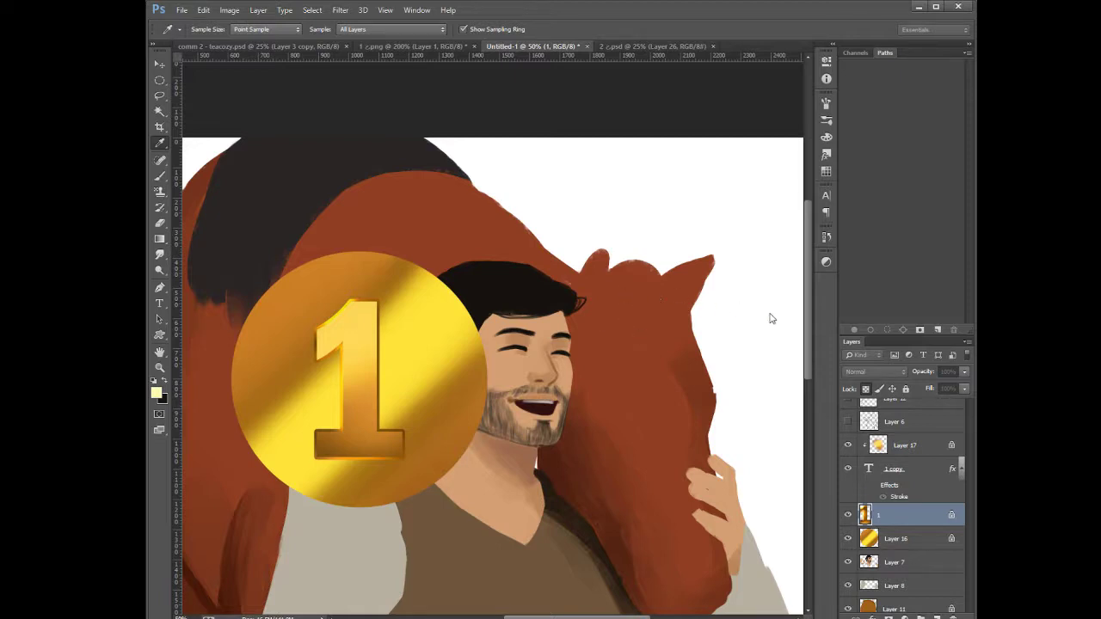
key(b)
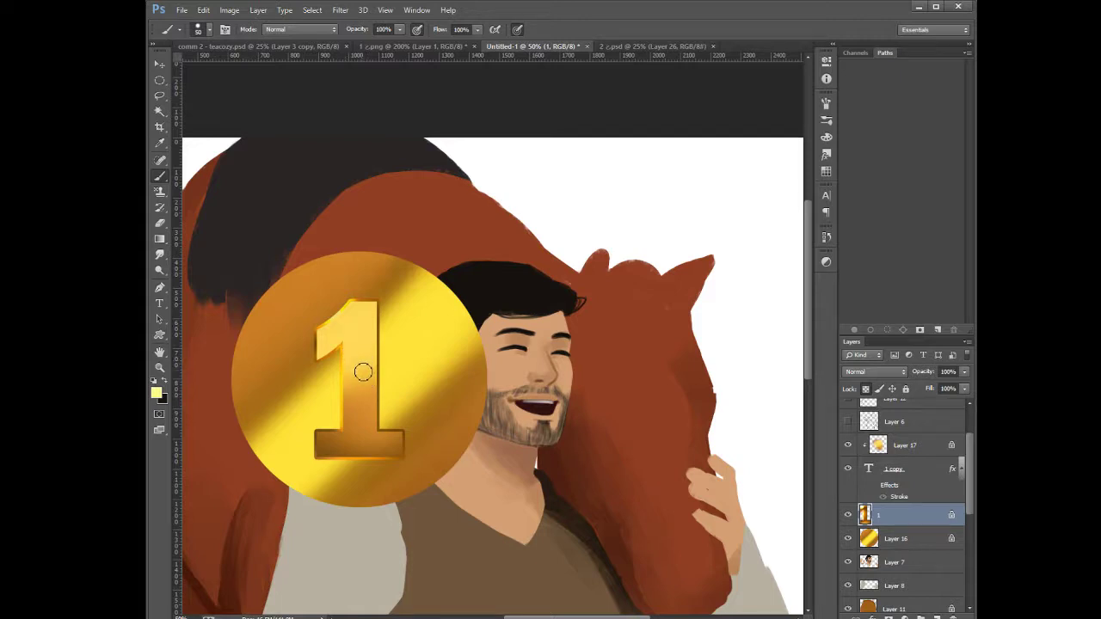
key(i)
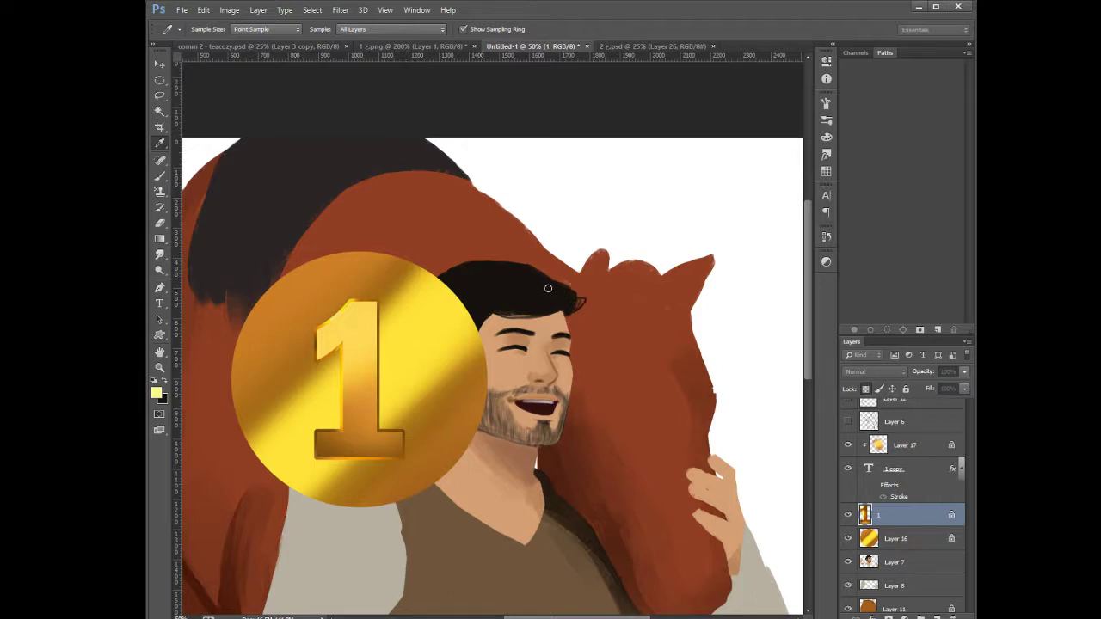
click(777, 312)
key(b)
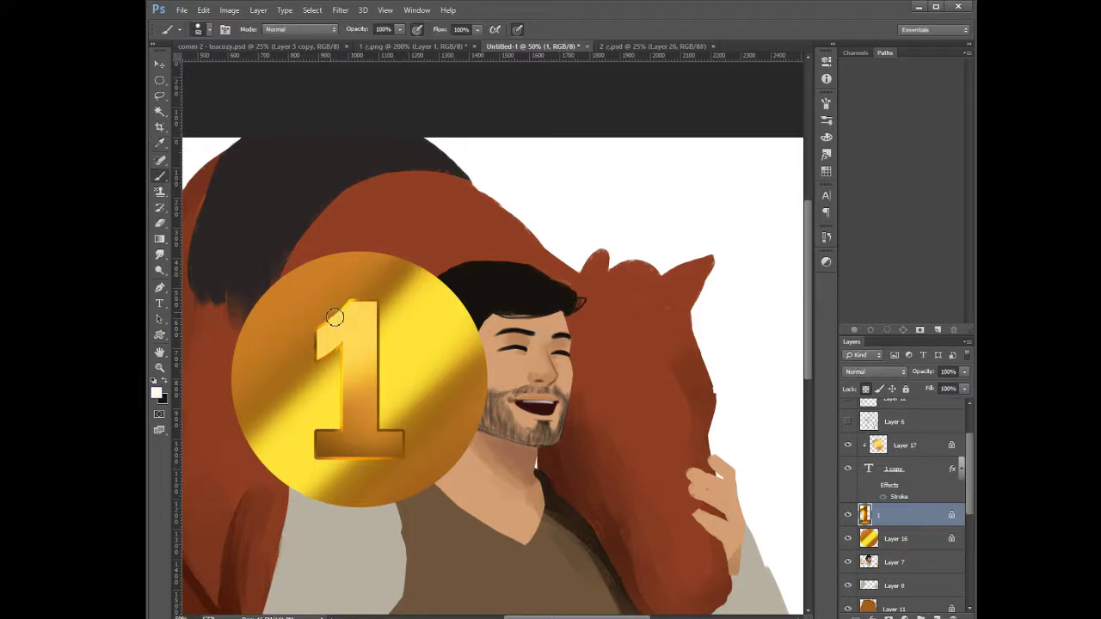
drag(335, 307, 335, 300)
key(bracketright)
key(bracketright)
key(bracketright)
key(ctrl+minus)
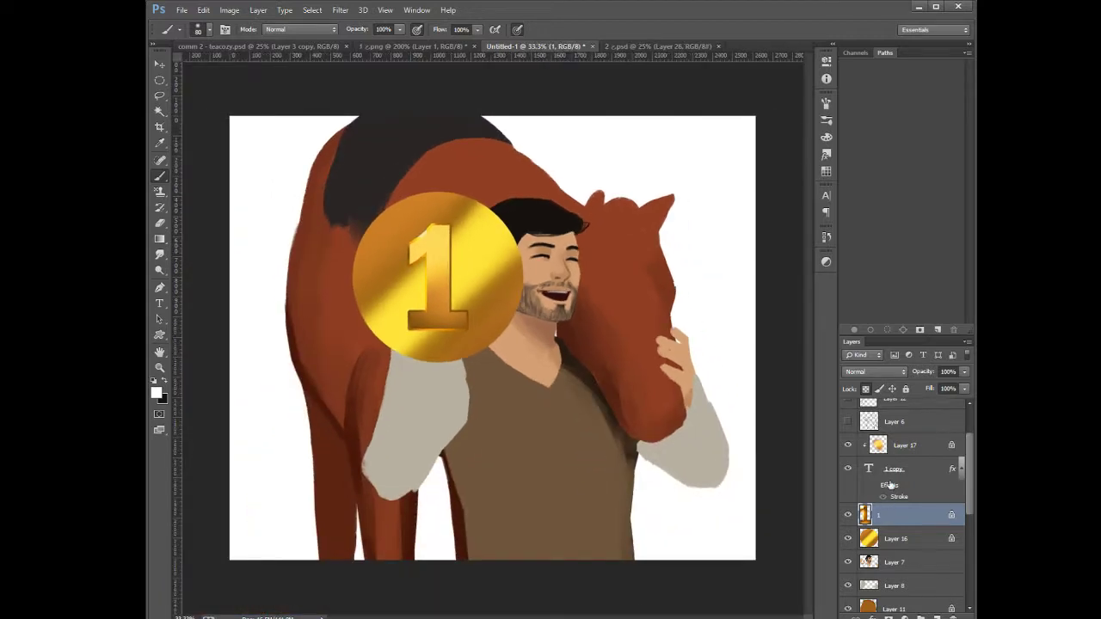
Lighten the upper part of the numeral on Layer 17 with an enlarged Dodge brush, using Highlights range at 16% exposure
click(886, 448)
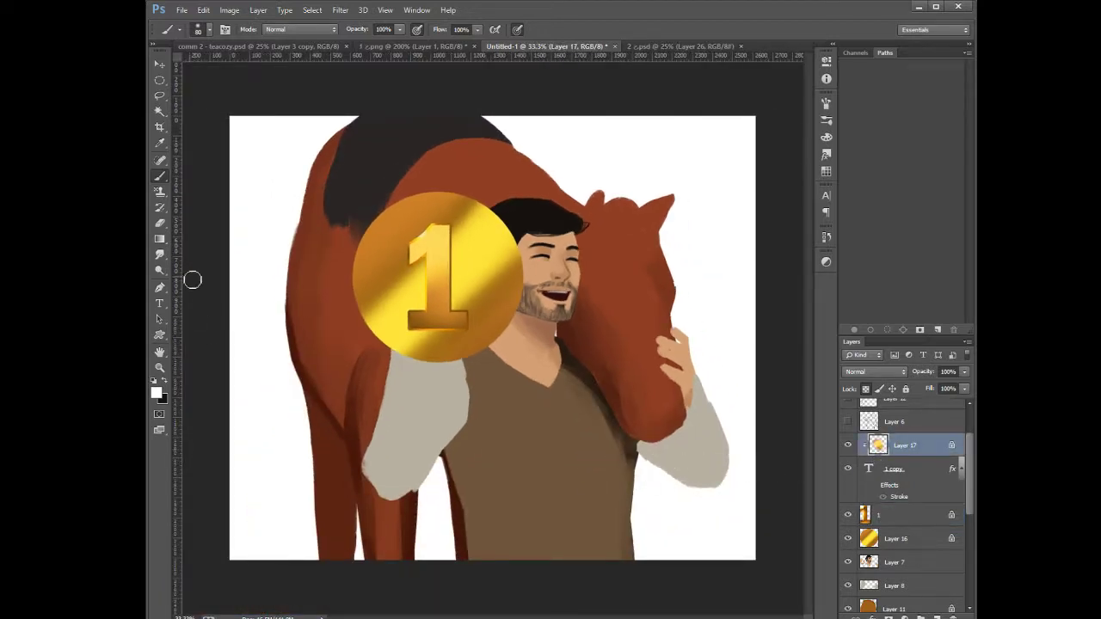
click(160, 272)
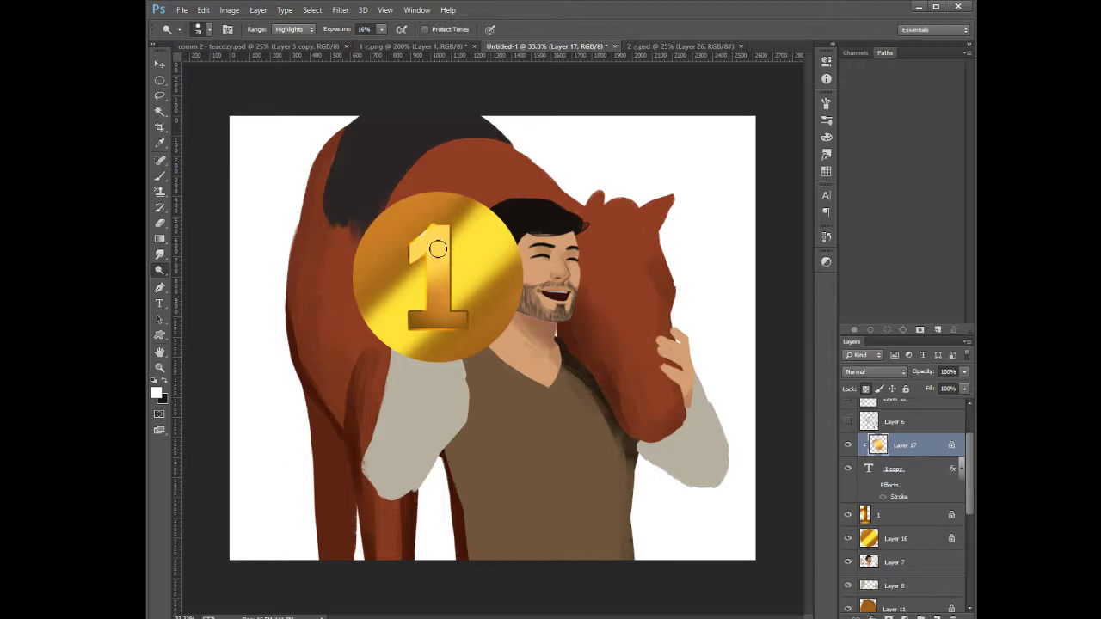
key(bracketright)
key(bracketright)
key(bracketright)
key(bracketright)
key(bracketright)
key(bracketright)
key(bracketright)
key(bracketright)
click(433, 242)
ctrl+click(418, 230)
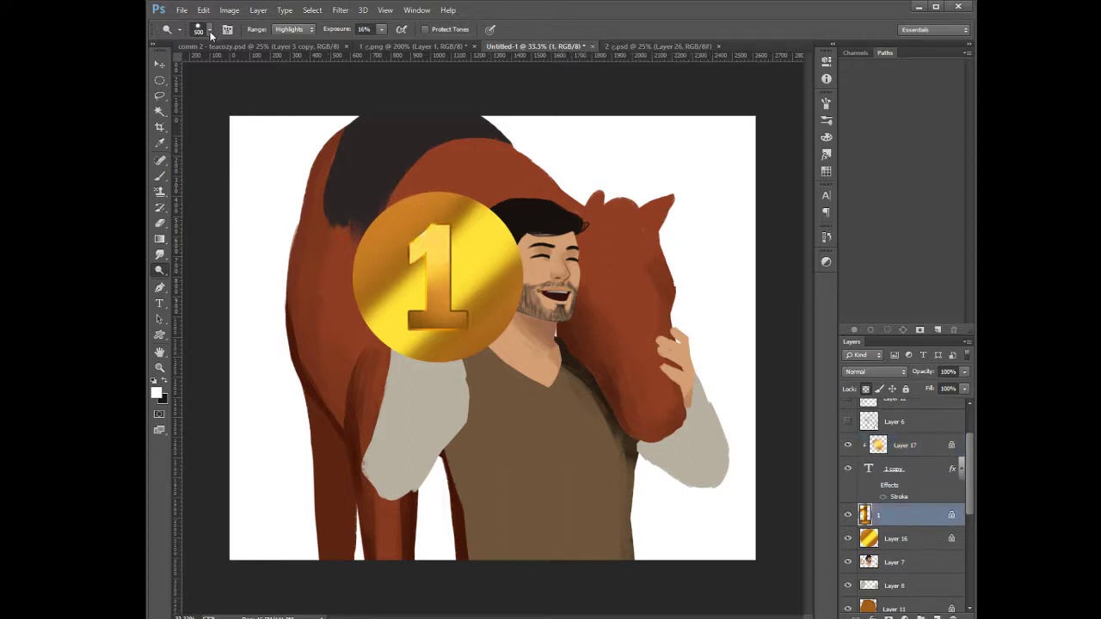
Brighten the numeral's upper-left arm further on Layer 17 with the Dodge tool, adjusting the brush size to 400
click(878, 446)
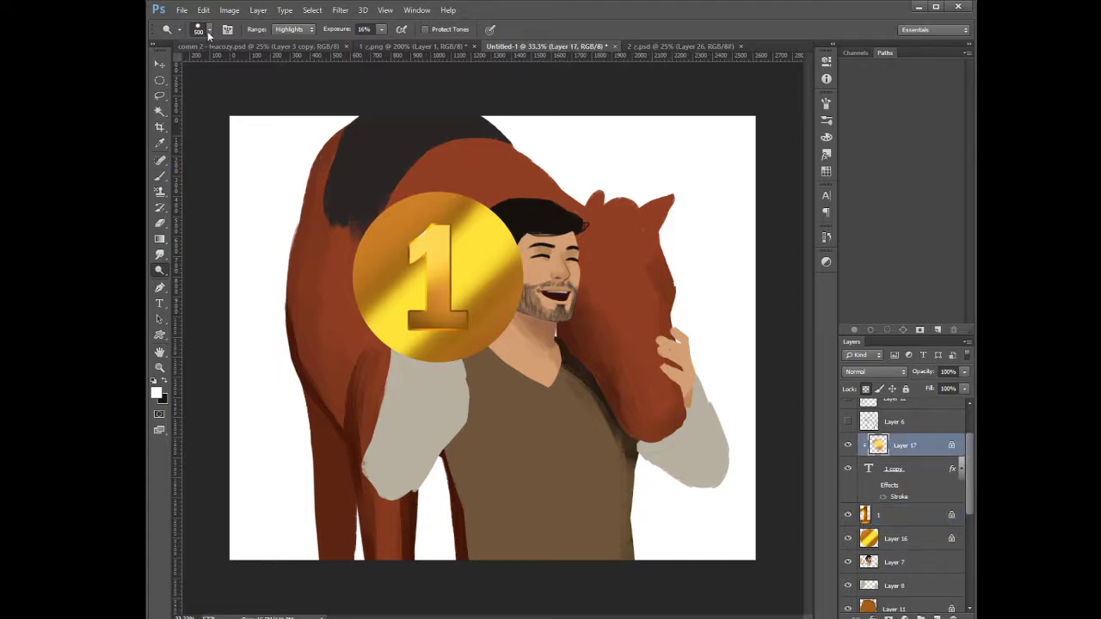
key(bracketleft)
key(bracketleft)
key(bracketleft)
key(bracketleft)
key(bracketleft)
key(bracketleft)
key(bracketleft)
key(bracketleft)
key(bracketleft)
key(bracketright)
ctrl+click(447, 260)
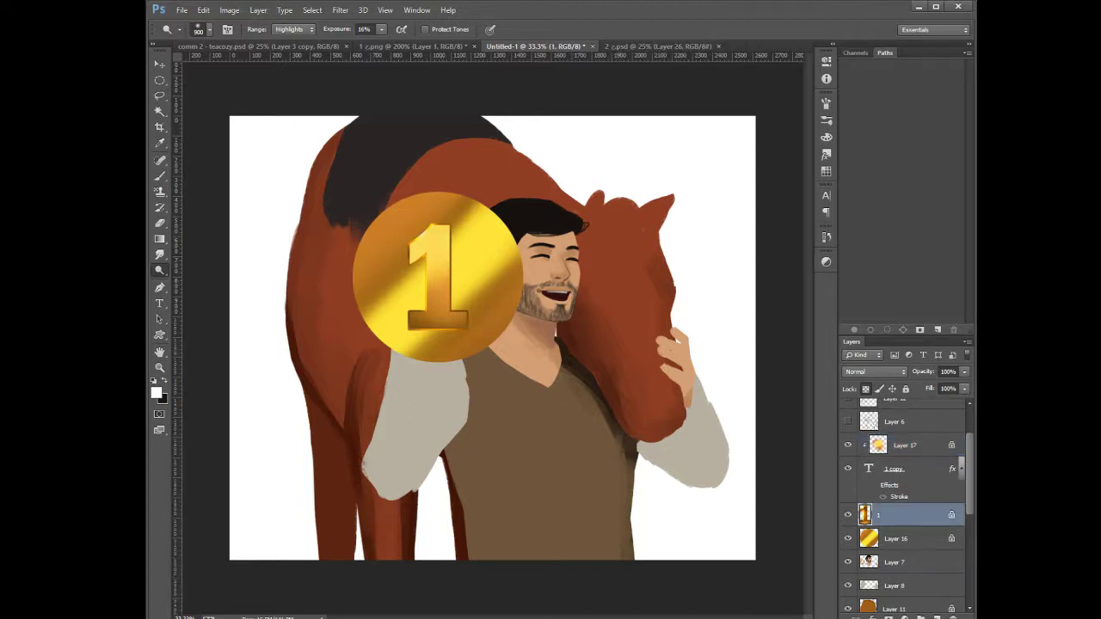
click(894, 446)
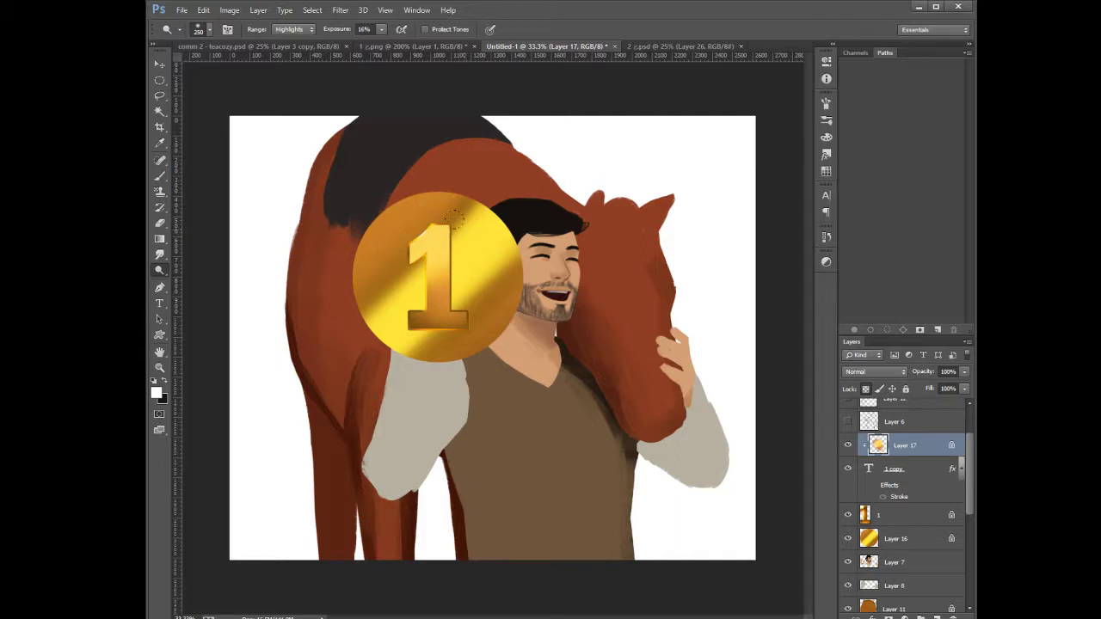
drag(417, 251, 424, 244)
key(bracketright)
key(bracketright)
Rotate the gold coin disc on Layer 16 clockwise by about 10 degrees
click(879, 516)
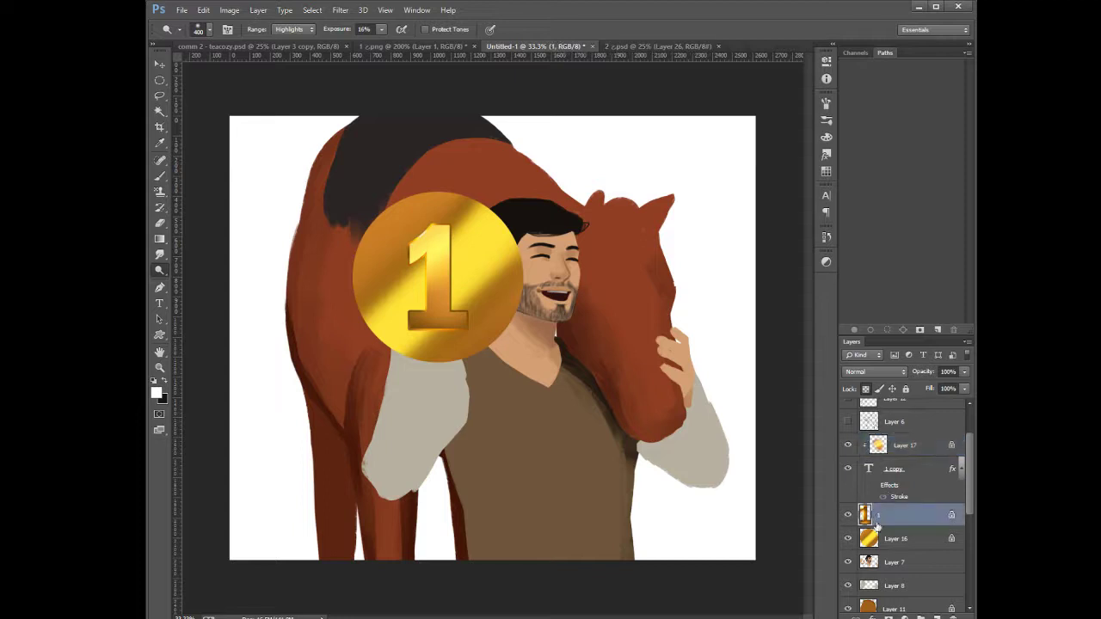
click(879, 538)
click(847, 539)
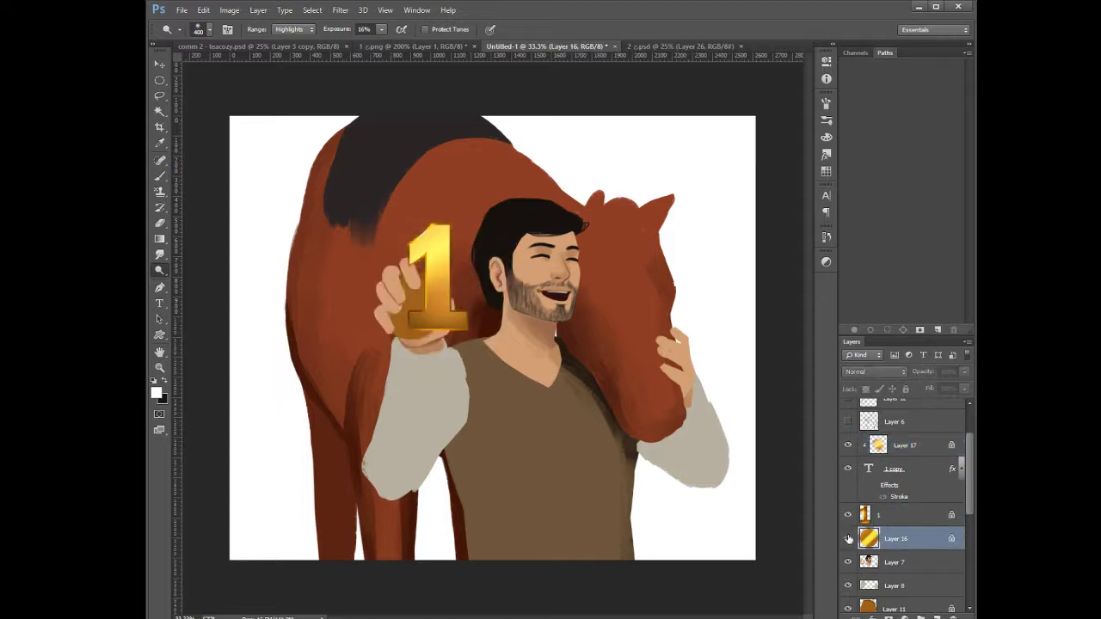
click(847, 539)
key(ctrl+t)
drag(601, 473, 553, 487)
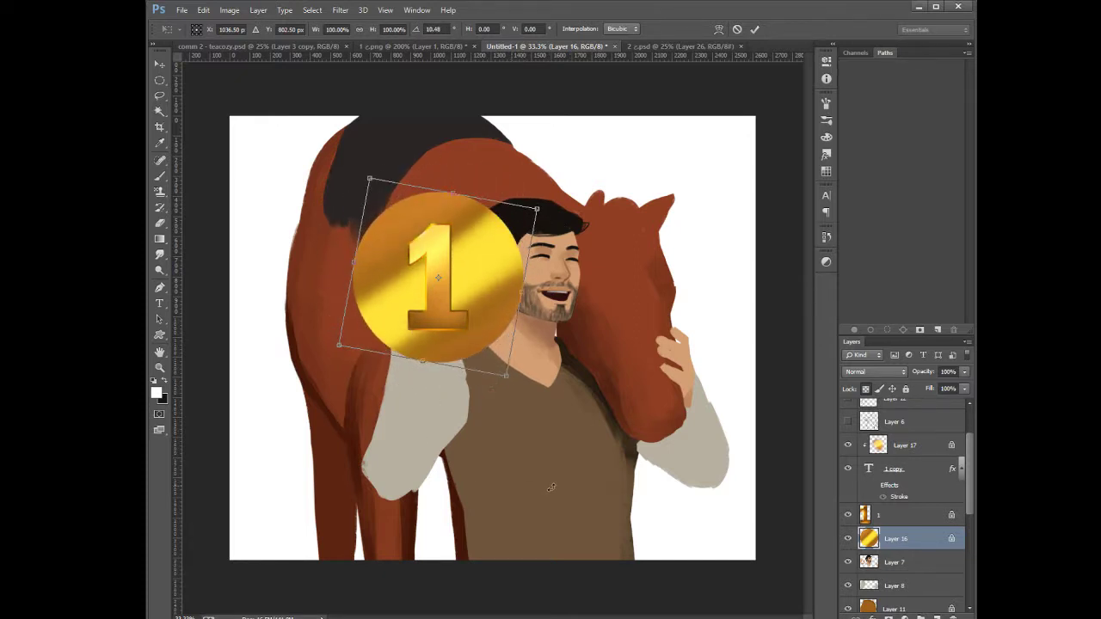
key(Return)
key(o)
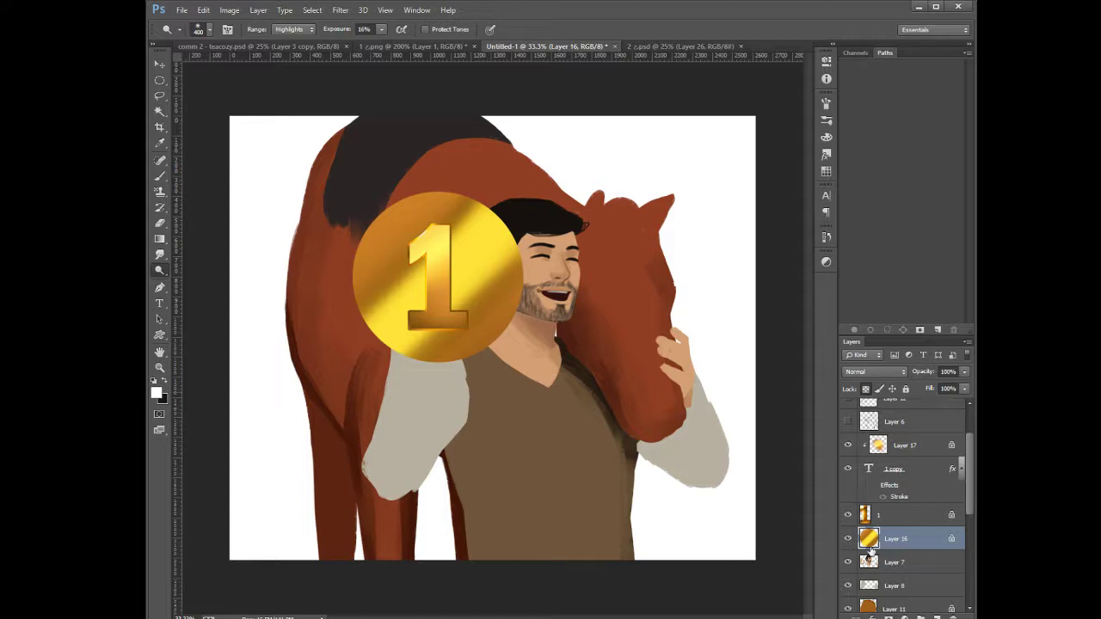
Duplicate Layer 16 and offset the original disc slightly down and to the right beneath the copy to form the coin's edge
key(ctrl+j)
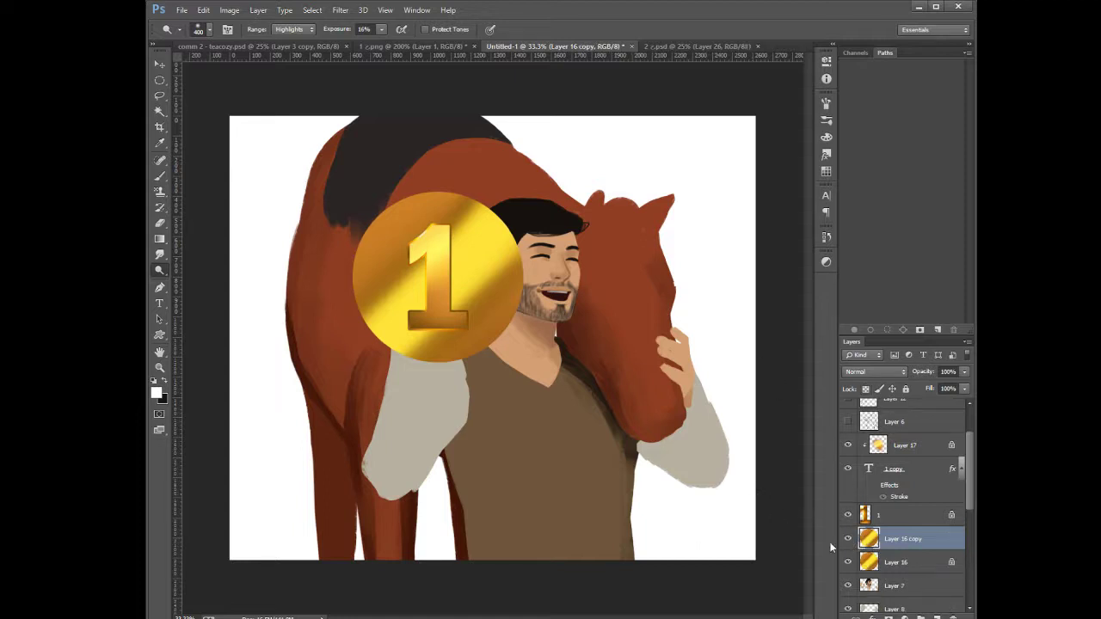
click(895, 563)
click(897, 539)
drag(511, 339, 480, 336)
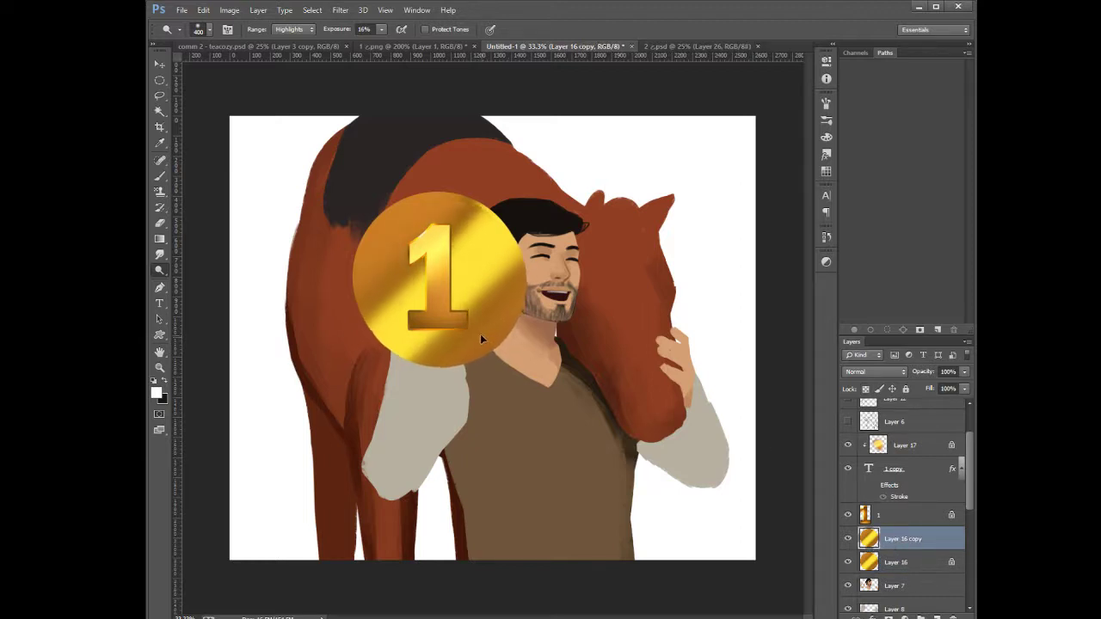
click(895, 562)
drag(424, 304, 448, 320)
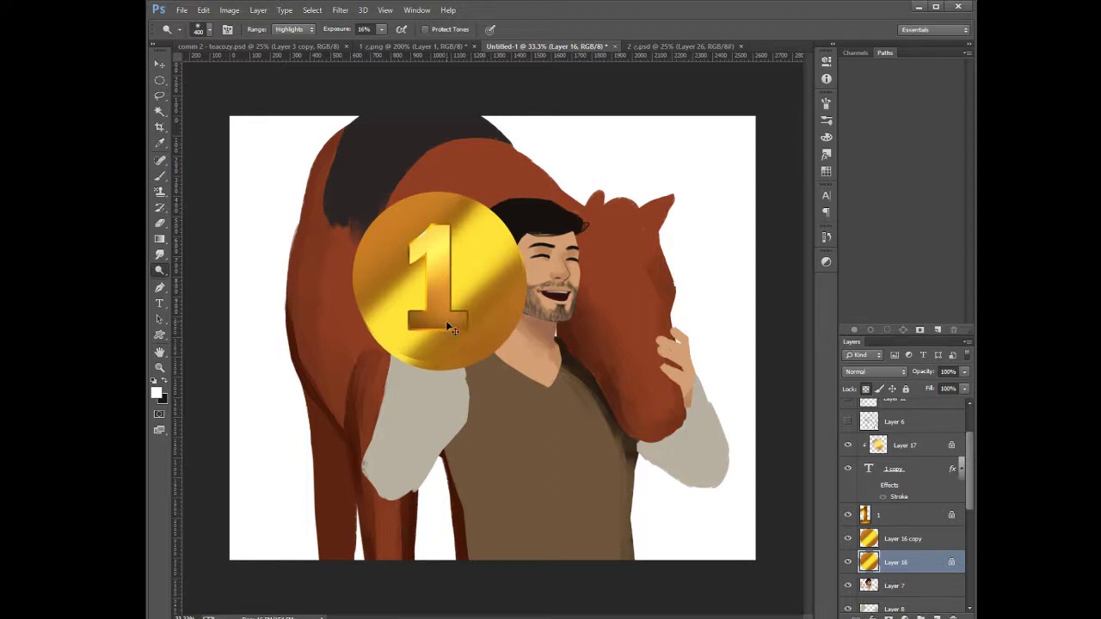
Darken the offset disc on Layer 16 with a colour adjustment so it forms a shaded coin rim
key(i)
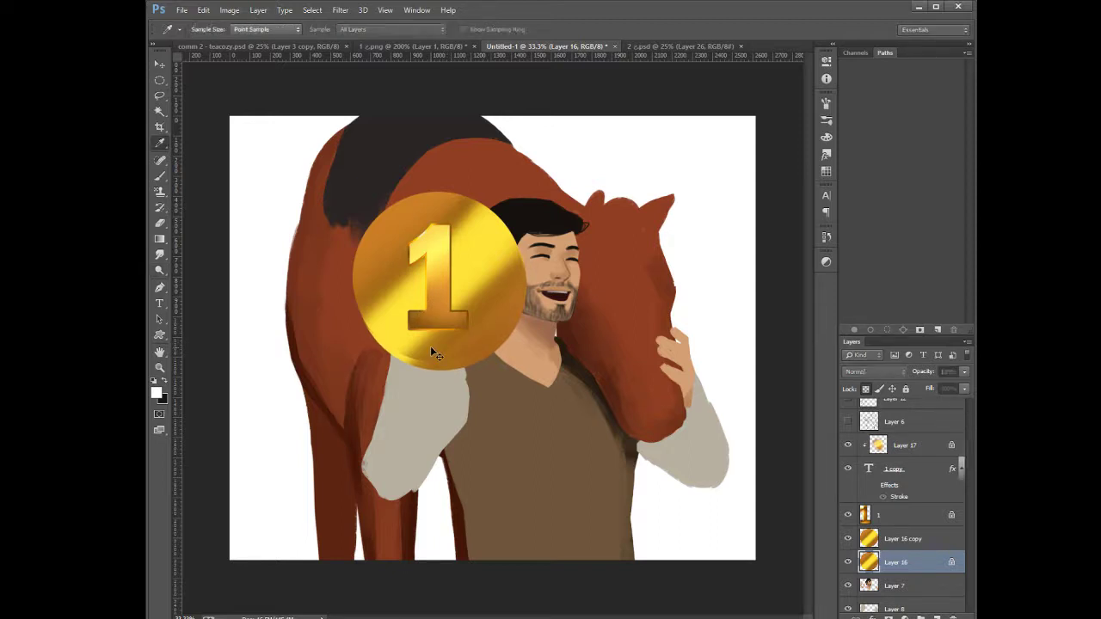
drag(820, 311, 795, 348)
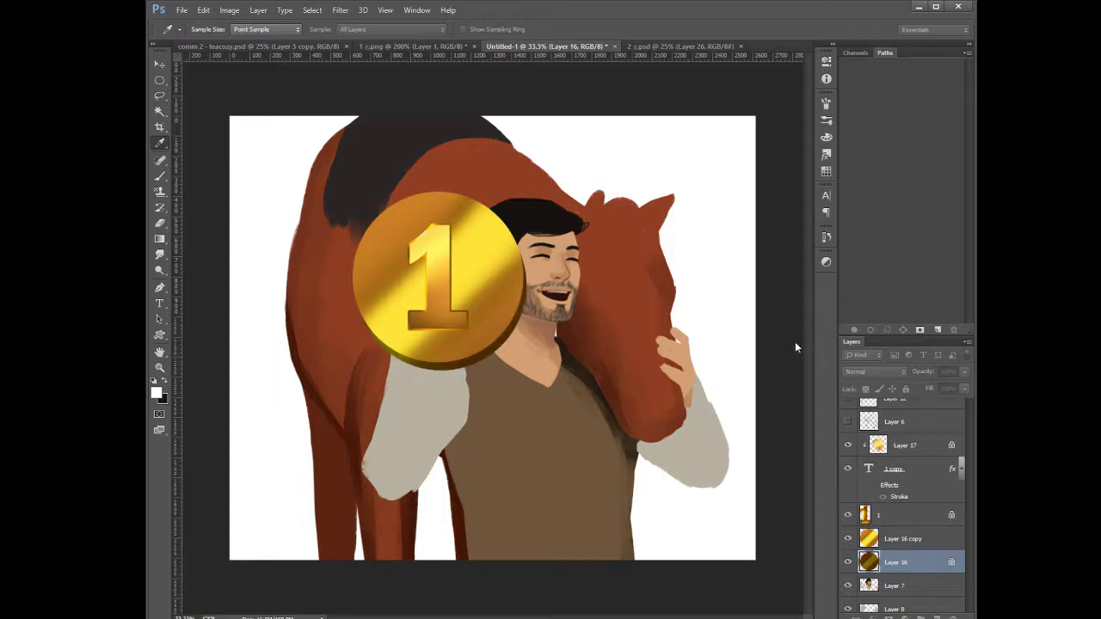
drag(795, 342, 798, 343)
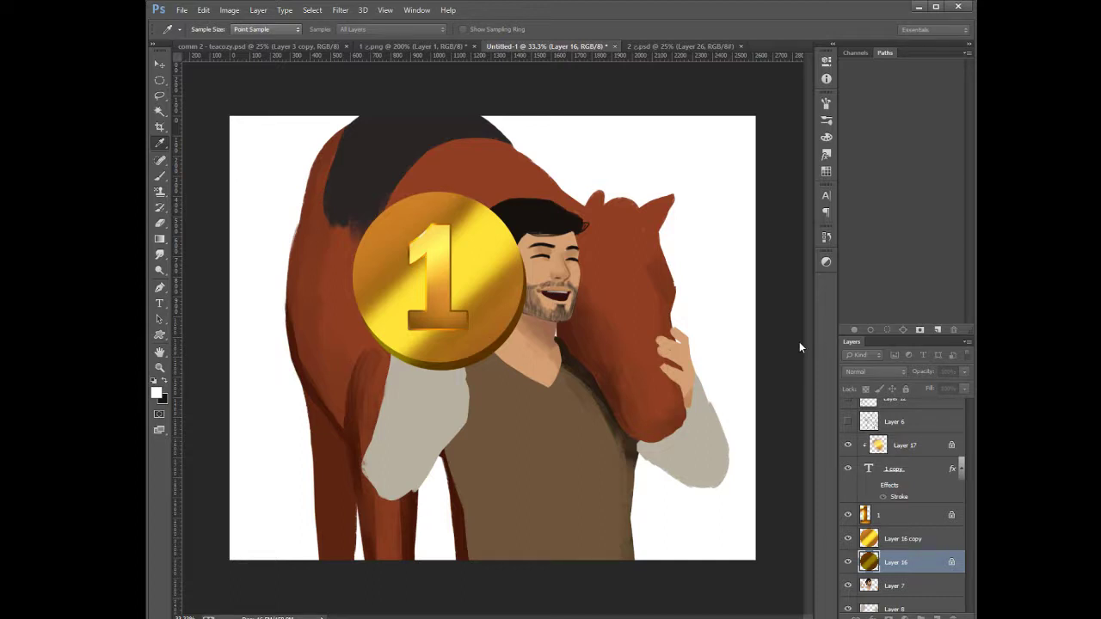
click(960, 232)
key(o)
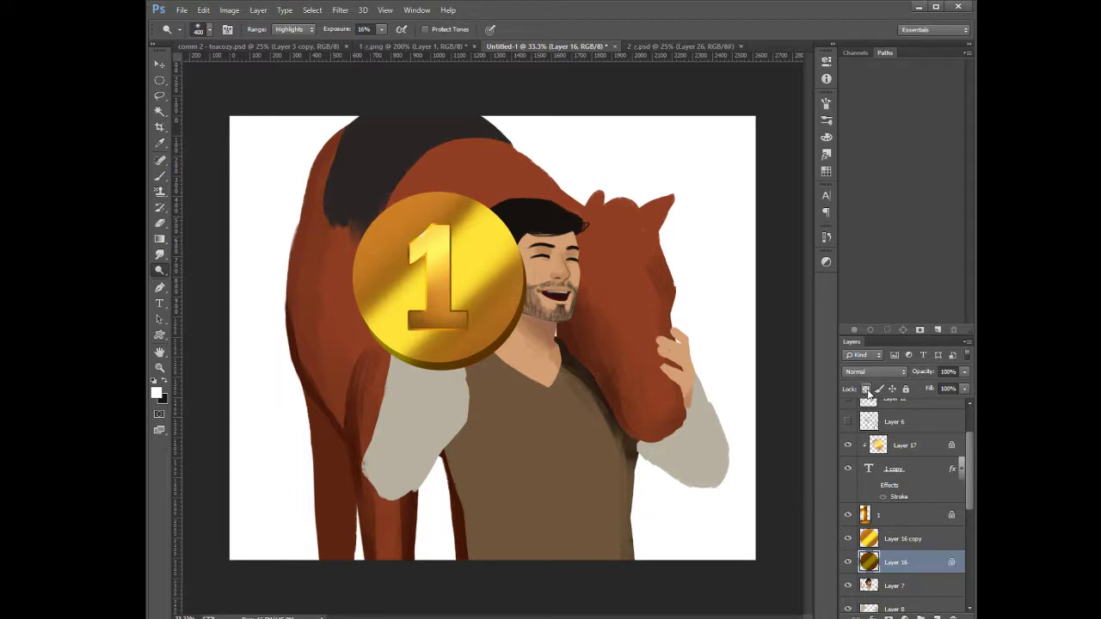
Choose a dark brown brush colour for shading the coin rim on Layer 16, based on a tone sampled from the coin
click(865, 389)
click(160, 176)
alt+click(482, 349)
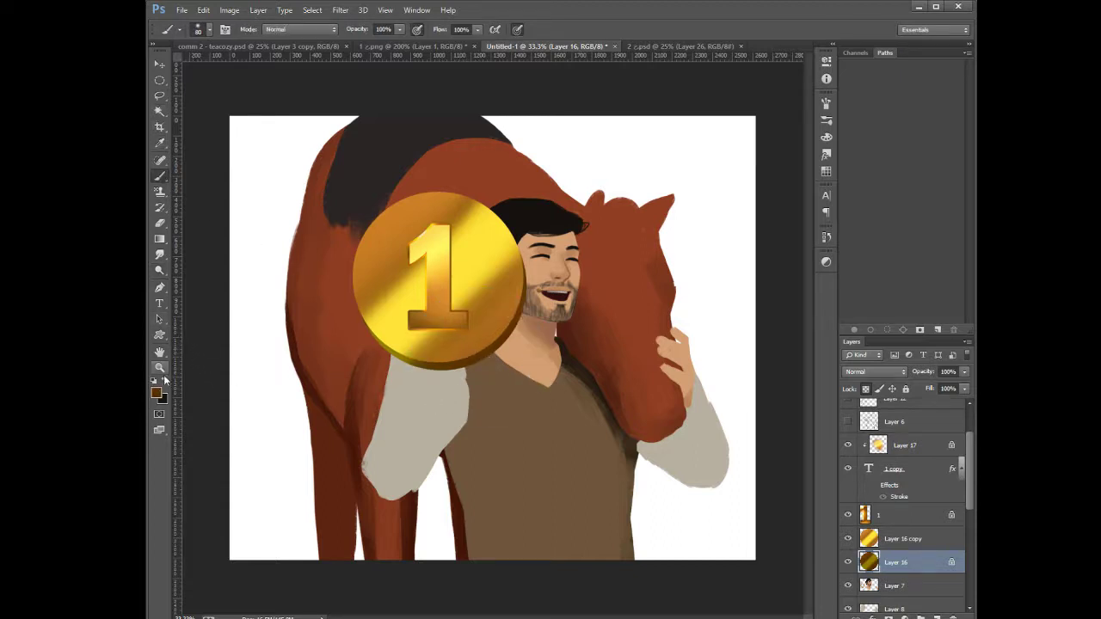
key(i)
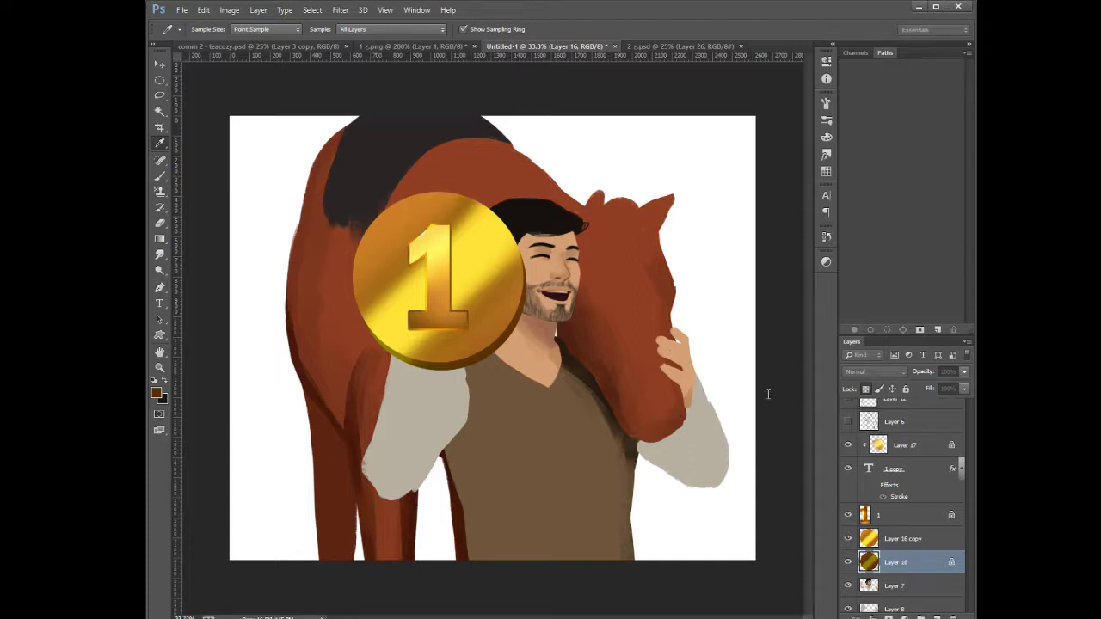
key(b)
alt+click(647, 387)
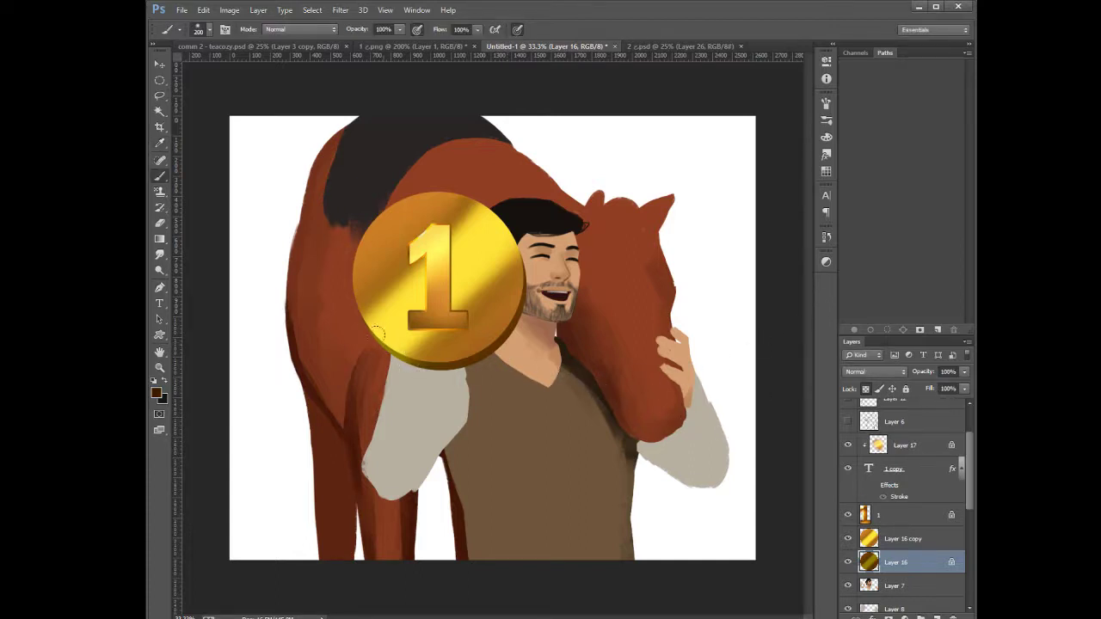
Shade the lower-left rim on Layer 16 dark brown with a size 500 brush, and paint its lower-right part with sampled orange-brown
key(bracketright)
key(bracketright)
key(bracketright)
key(bracketright)
key(bracketright)
key(bracketright)
key(bracketright)
key(bracketright)
key(bracketright)
key(bracketright)
drag(386, 345, 437, 369)
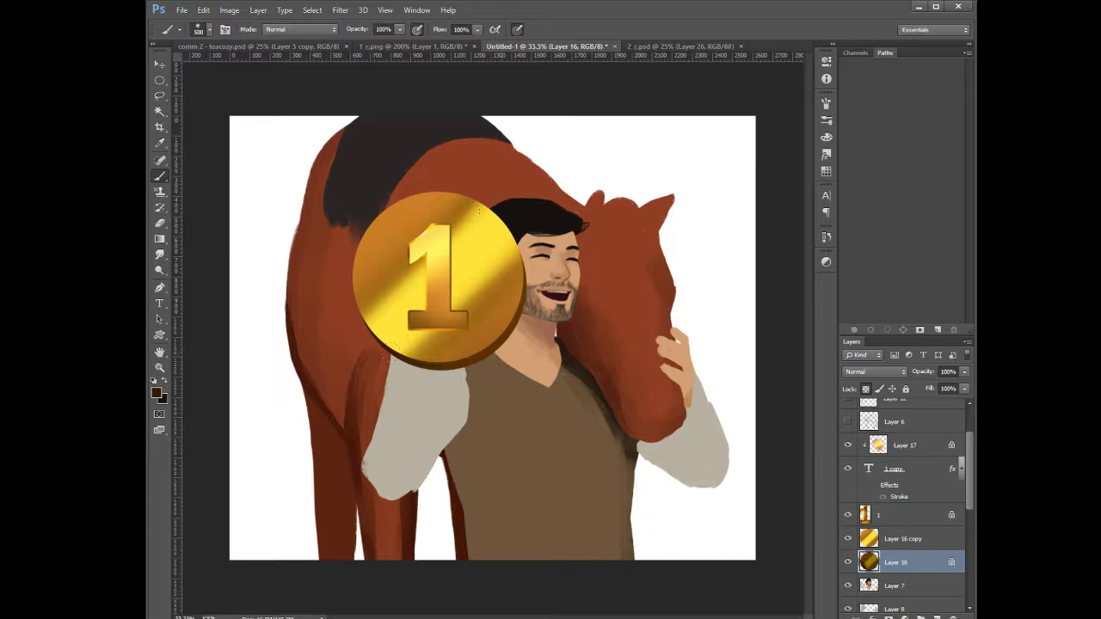
alt+click(497, 308)
drag(482, 354, 502, 341)
Duplicate Layer 16 copy and add a new empty layer above the duplicate
click(876, 540)
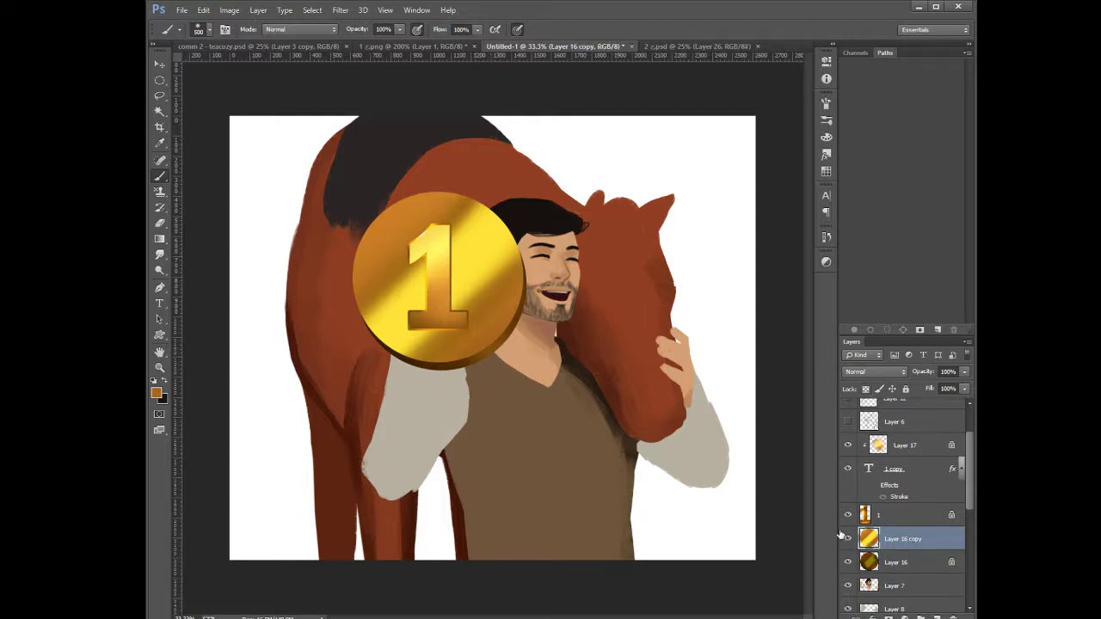
key(ctrl+j)
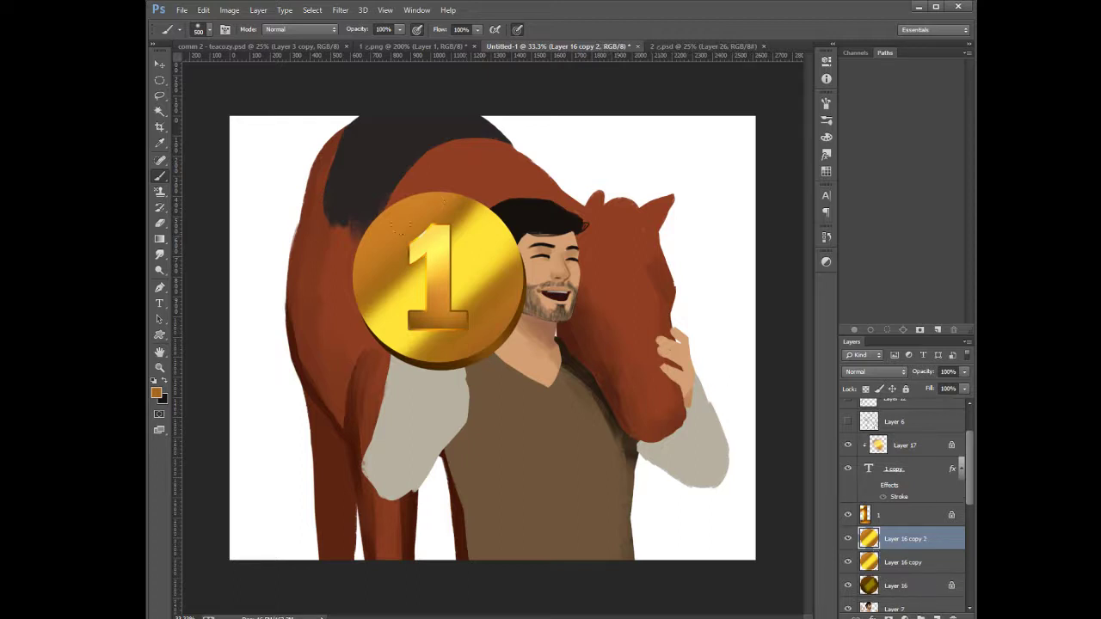
click(159, 80)
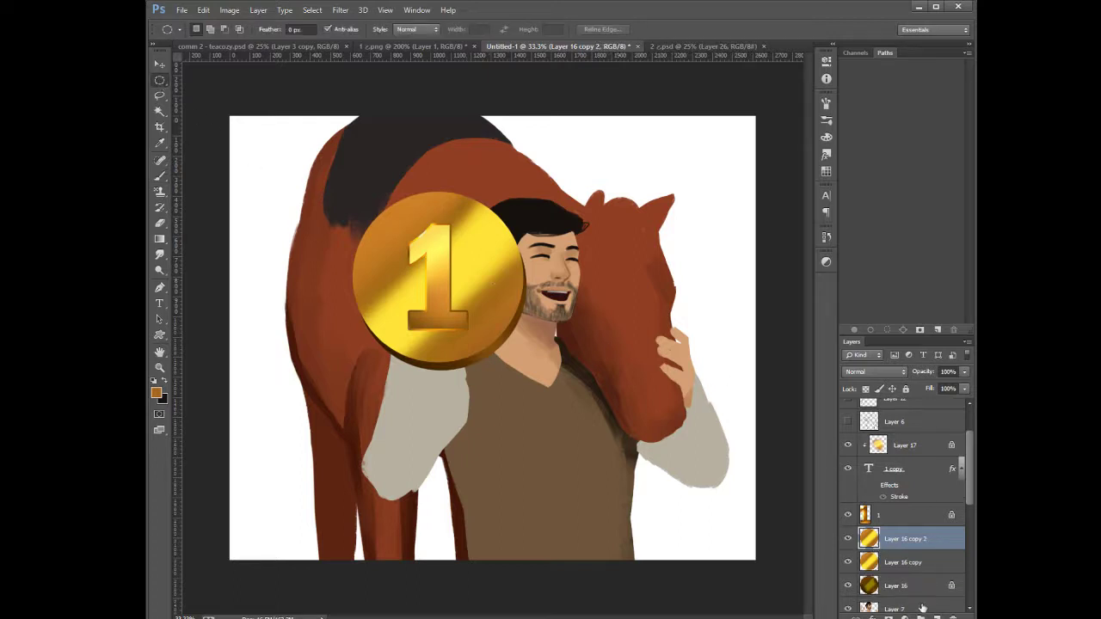
click(936, 616)
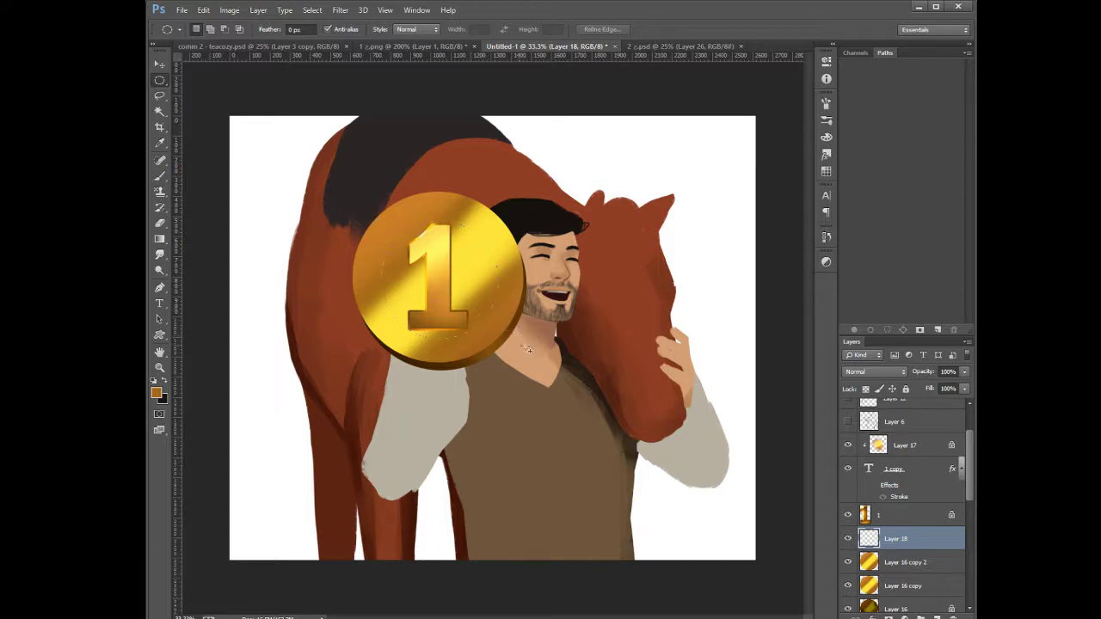
Fill a circular selection around the numeral, inset from the coin's edge, with orange-brown on Layer 18 and deselect it
drag(526, 347, 526, 346)
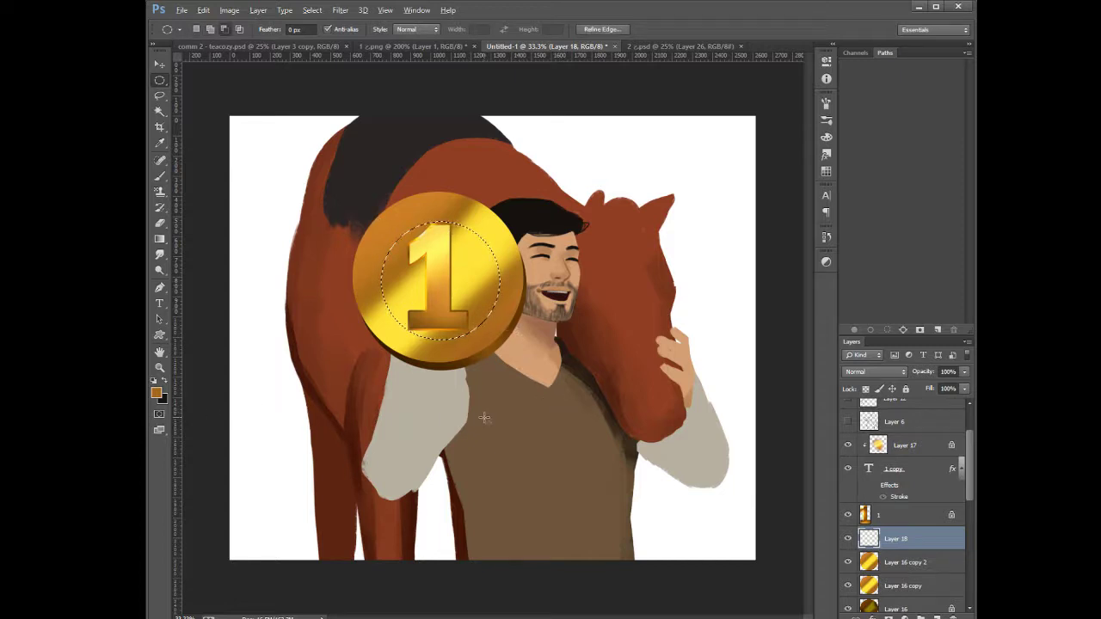
key(alt+BackSpace)
key(ctrl+d)
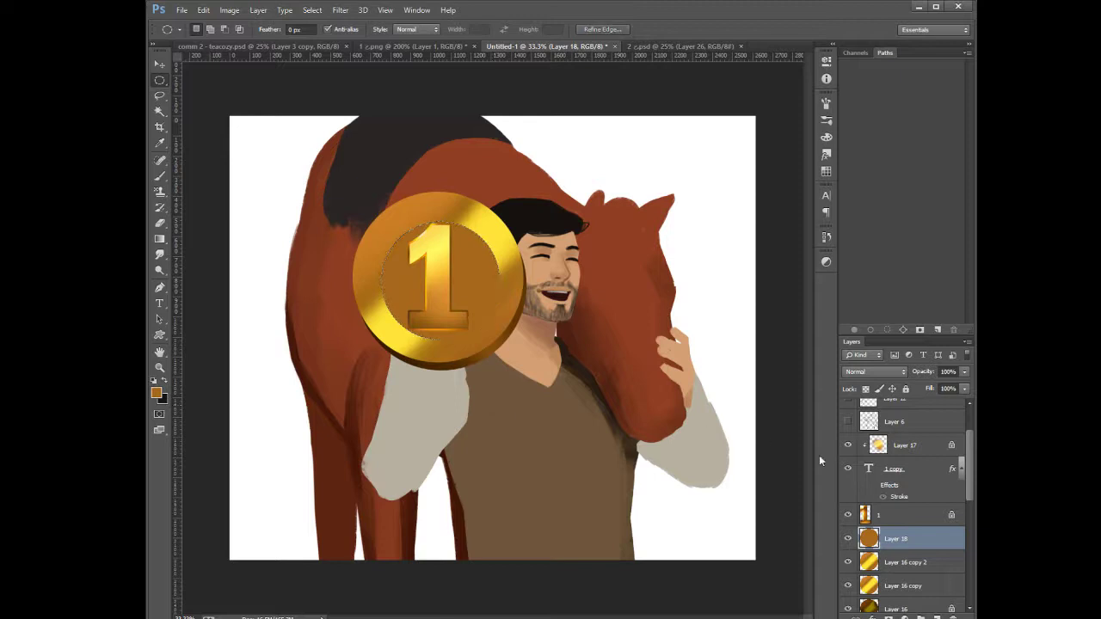
Enlarge the orange-brown circle on Layer 18 to about 123% around its centre, leaving only a narrow coin rim
ctrl+click(871, 563)
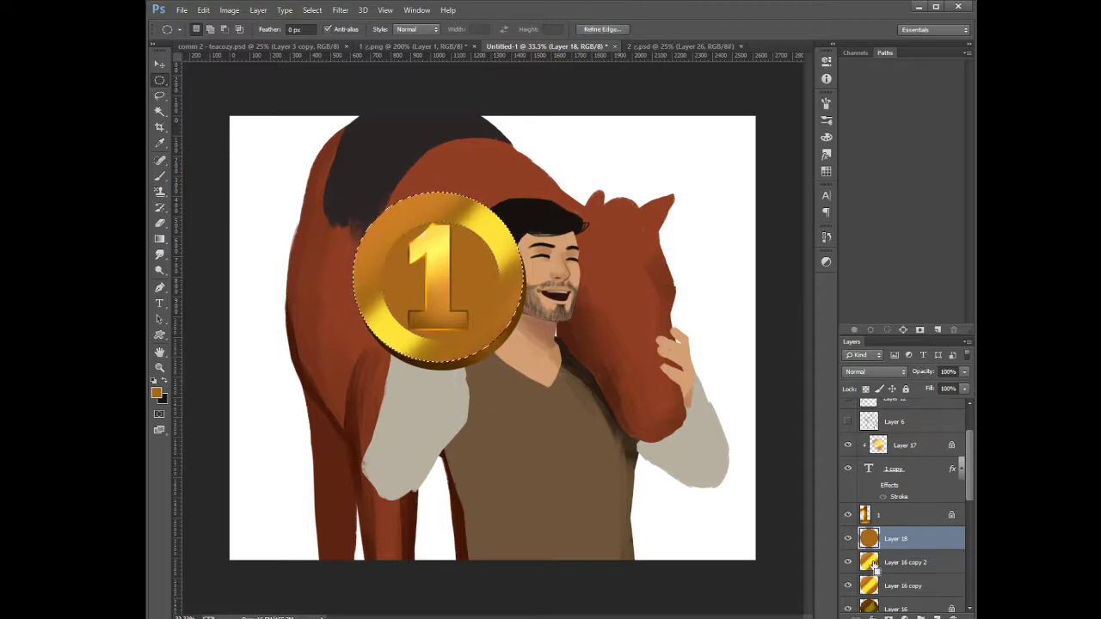
key(v)
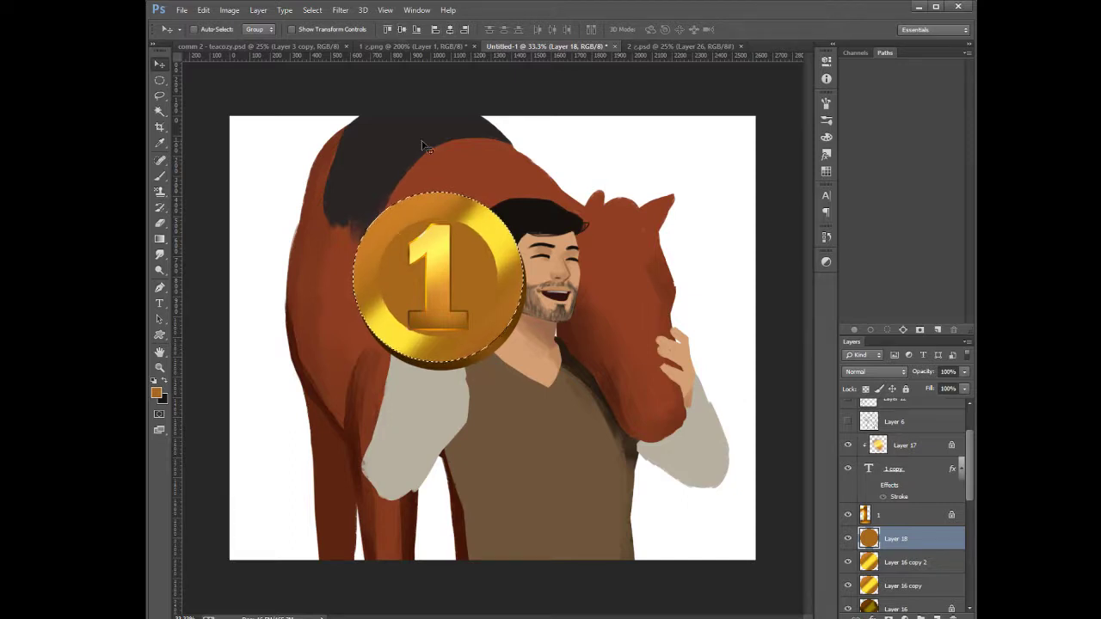
key(ctrl+d)
key(ctrl+t)
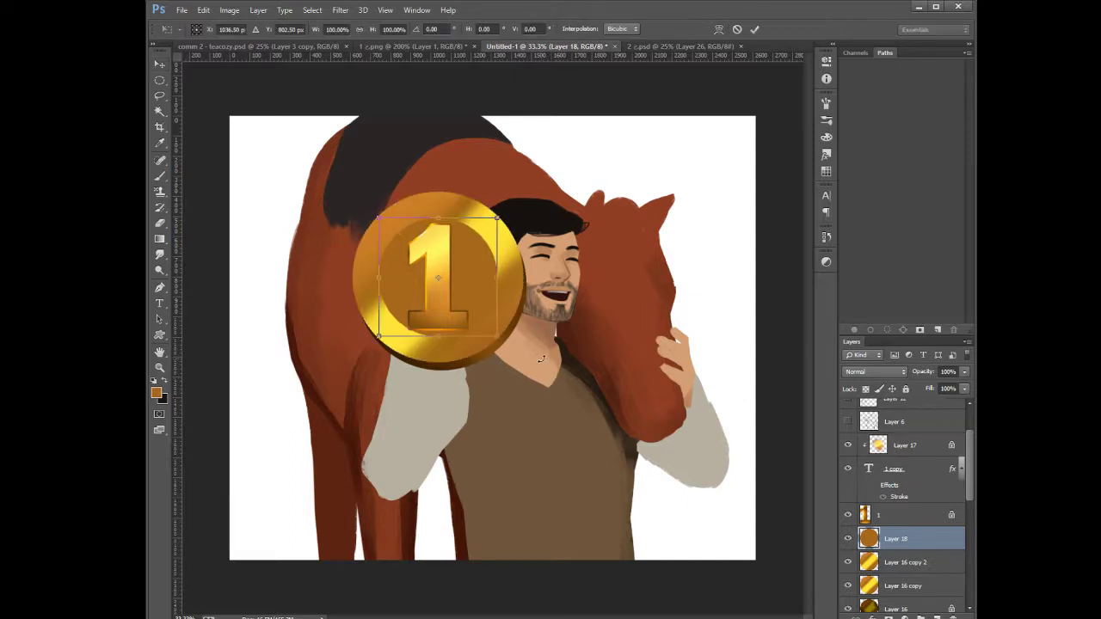
drag(498, 336, 511, 348)
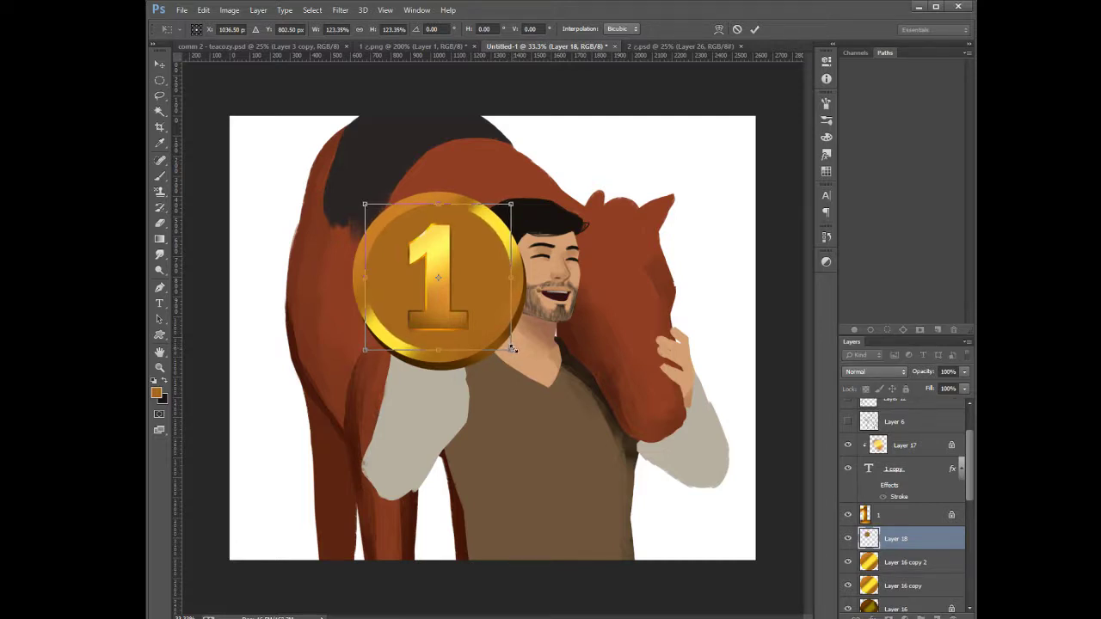
key(Return)
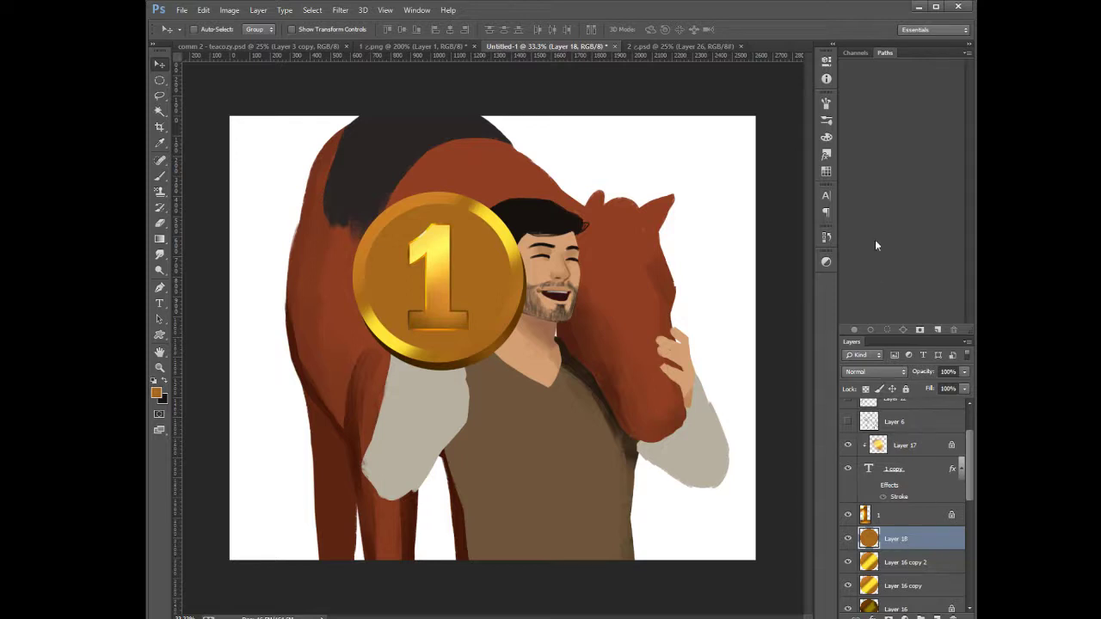
Add an Inner Shadow effect to Layer 18, adjusting it to a soft dark brown shadow along the inside of the circle
key(h)
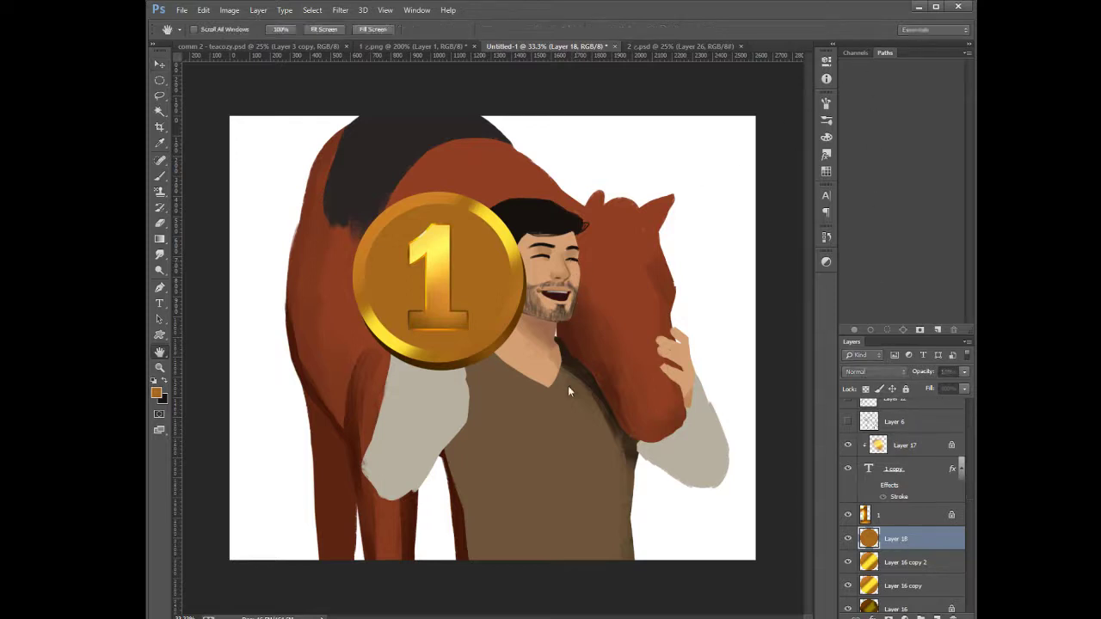
key(v)
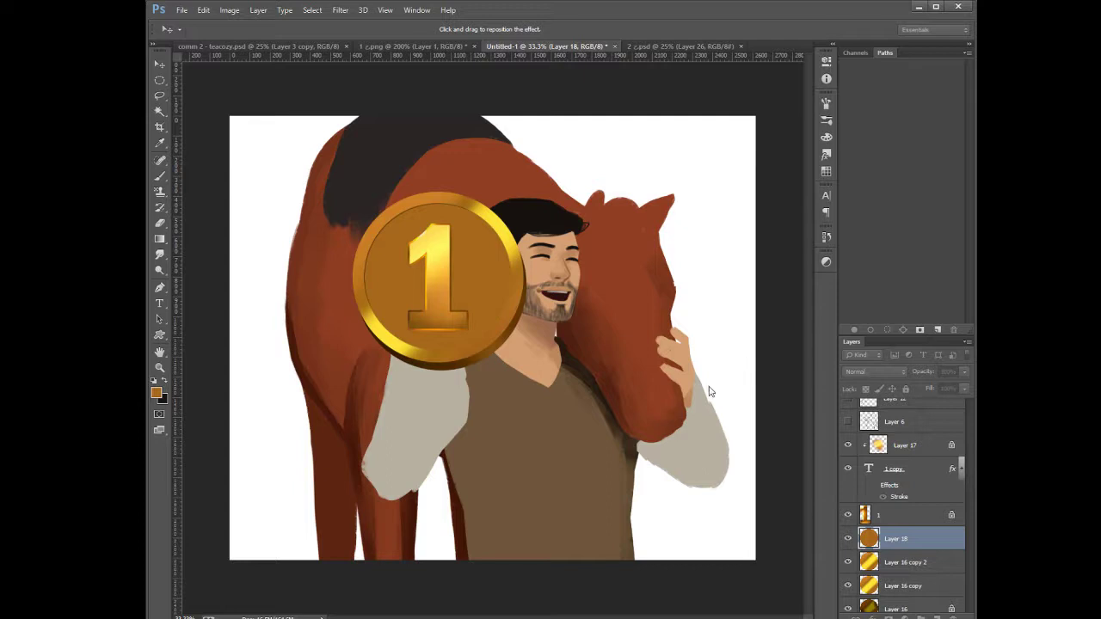
drag(709, 387, 711, 390)
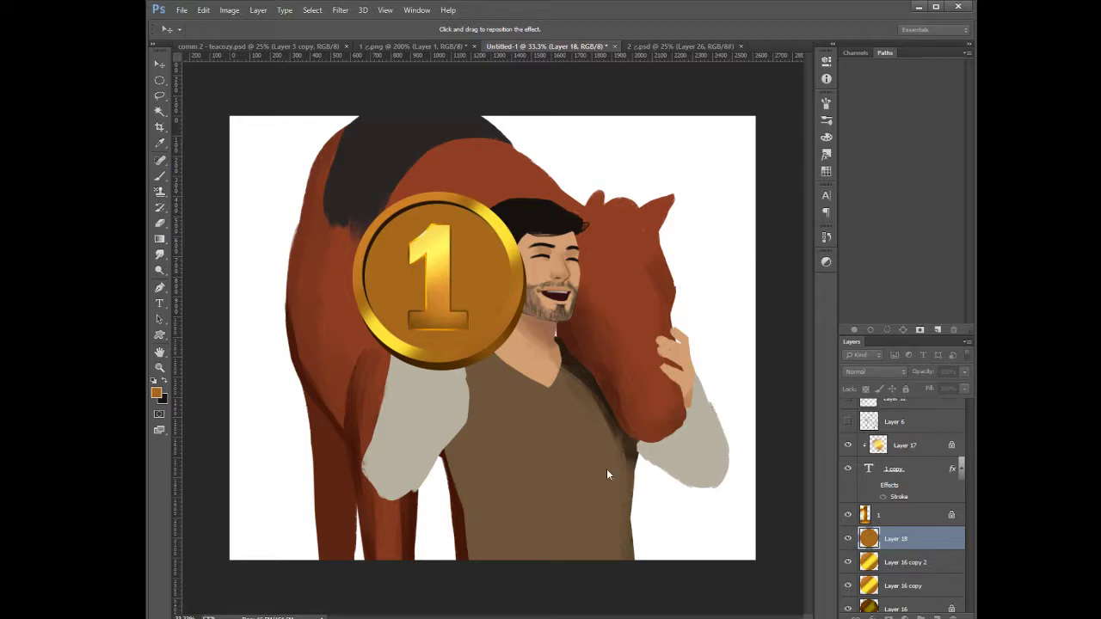
key(h)
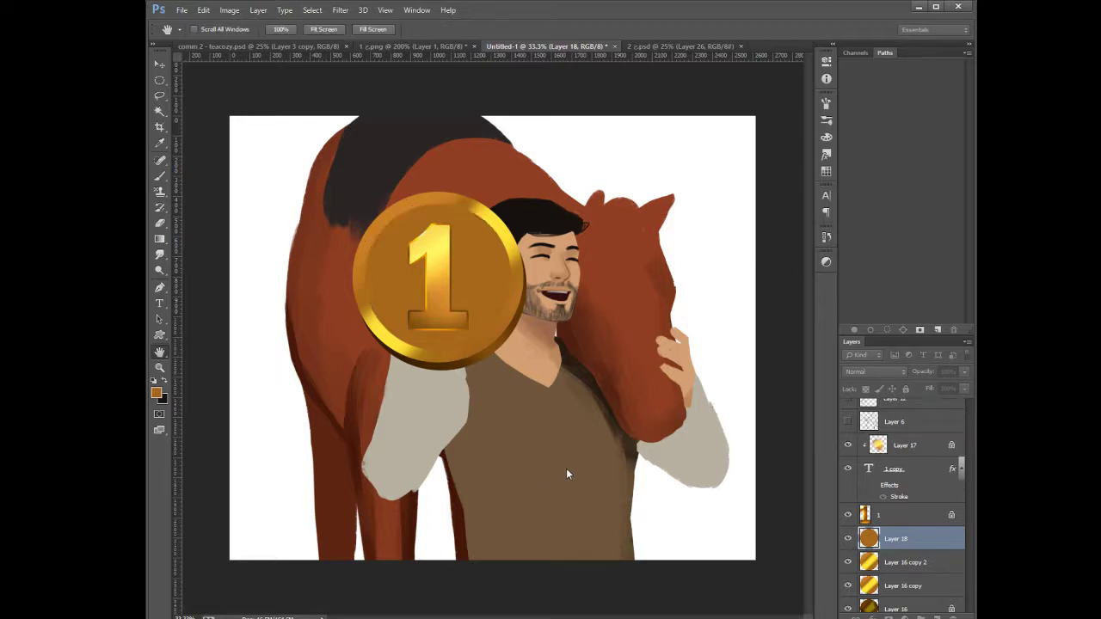
key(v)
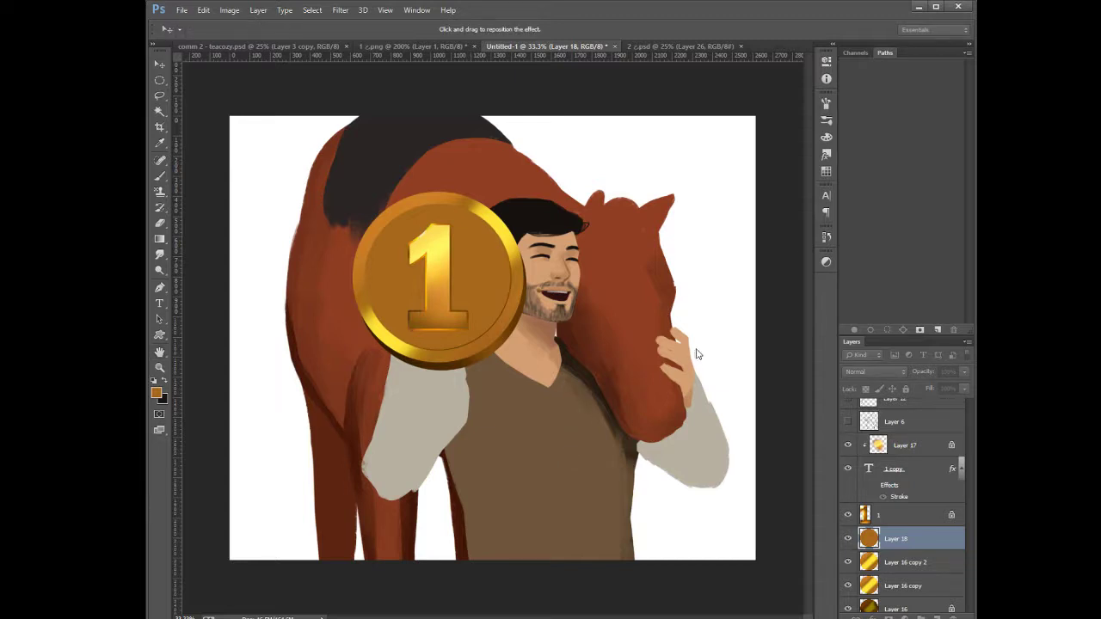
click(697, 350)
drag(702, 388, 705, 409)
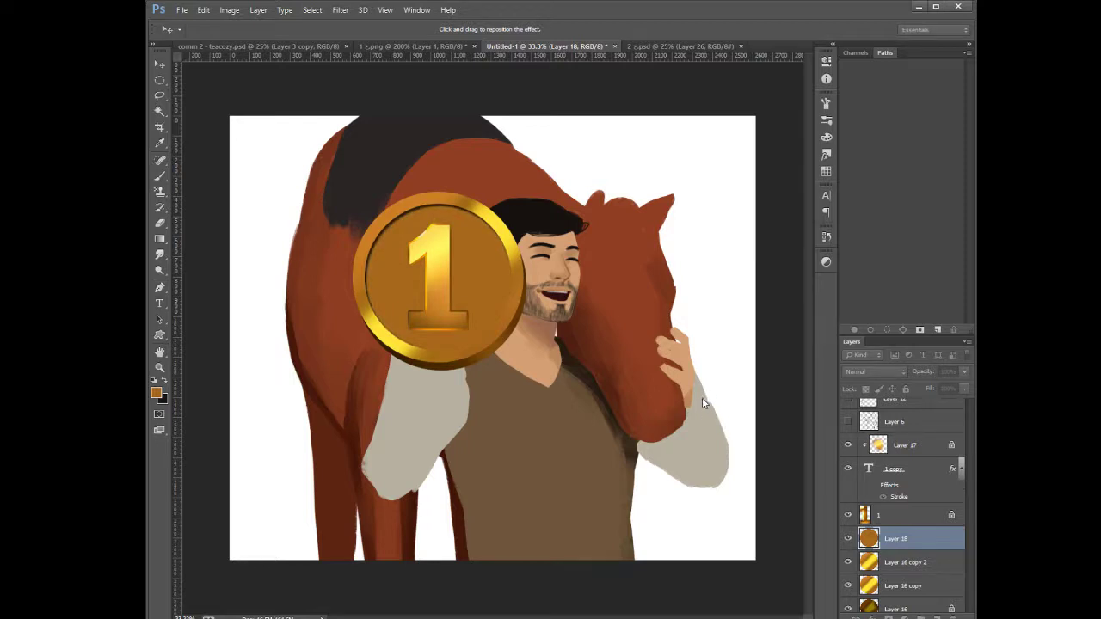
drag(708, 388, 710, 387)
click(782, 331)
click(462, 274)
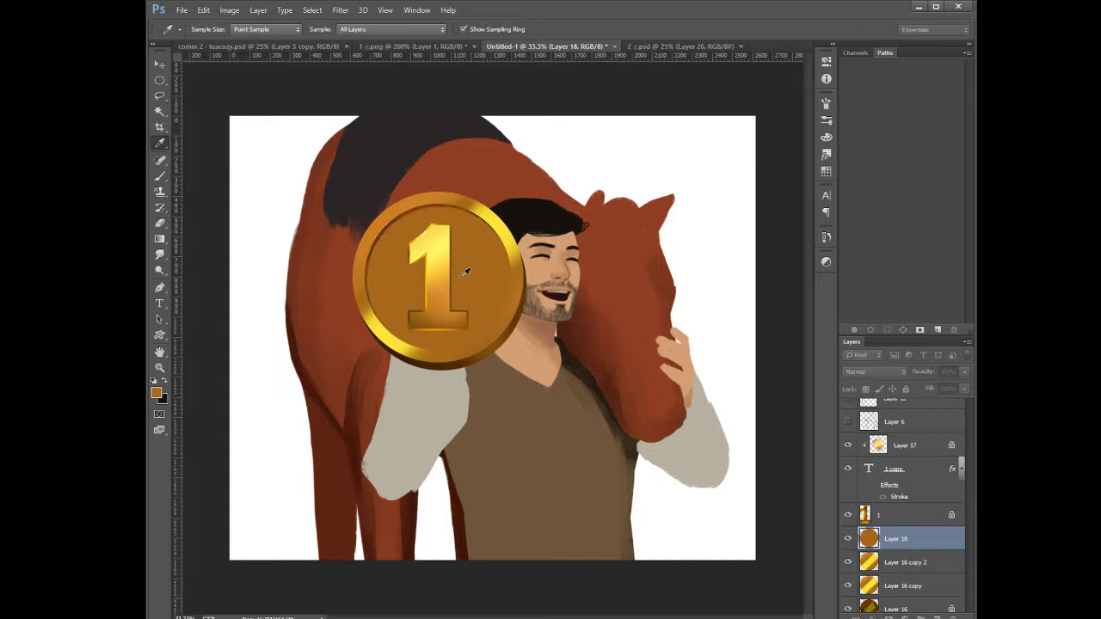
click(687, 437)
click(827, 304)
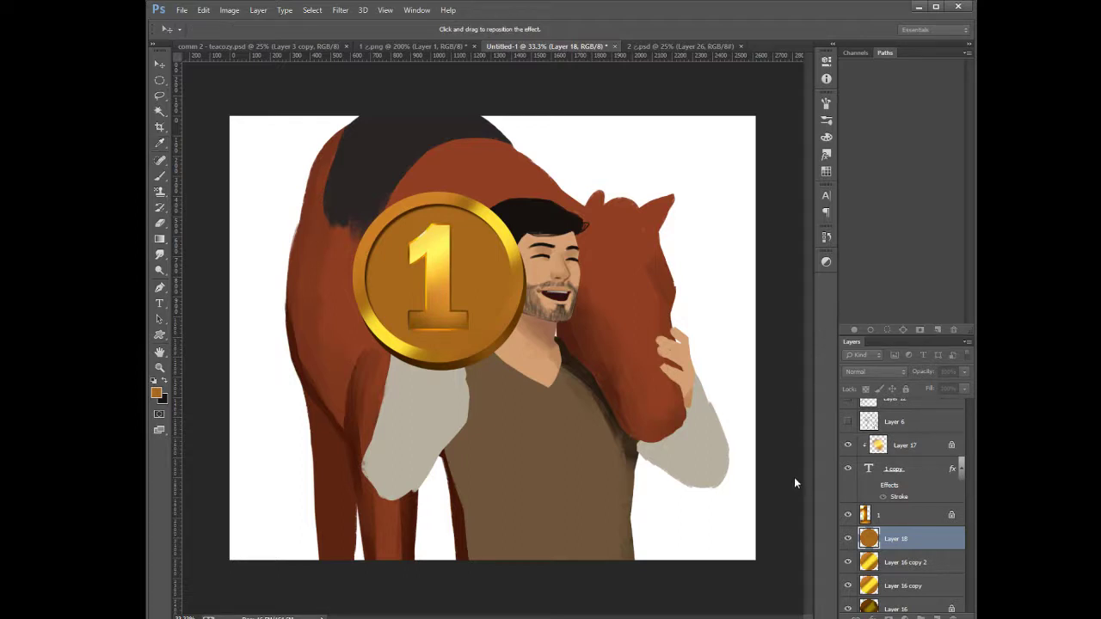
click(866, 316)
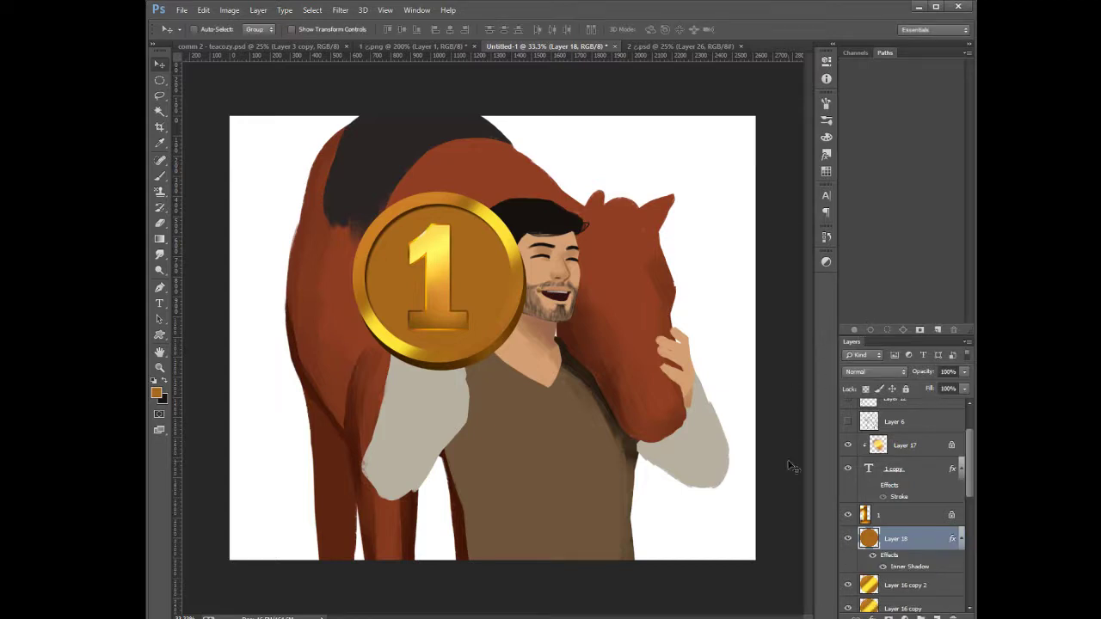
Set the blend mode of Layer 18 to Soft Light, trying the neighbouring modes on the way
click(870, 343)
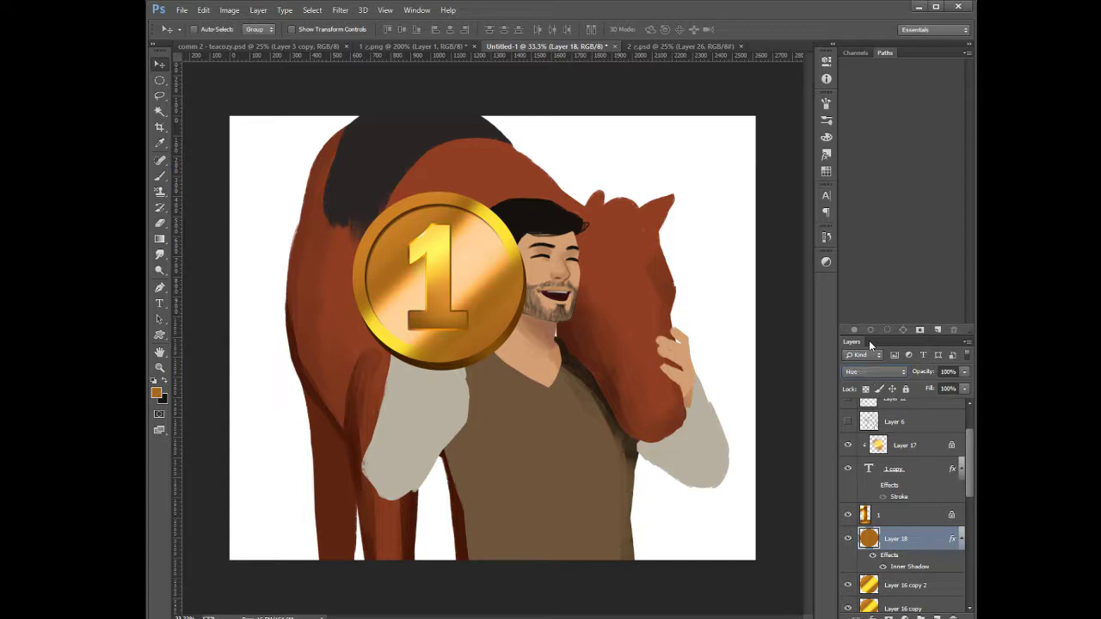
key(Up)
key(Down)
key(Up)
key(Up)
key(Up)
key(Up)
key(Up)
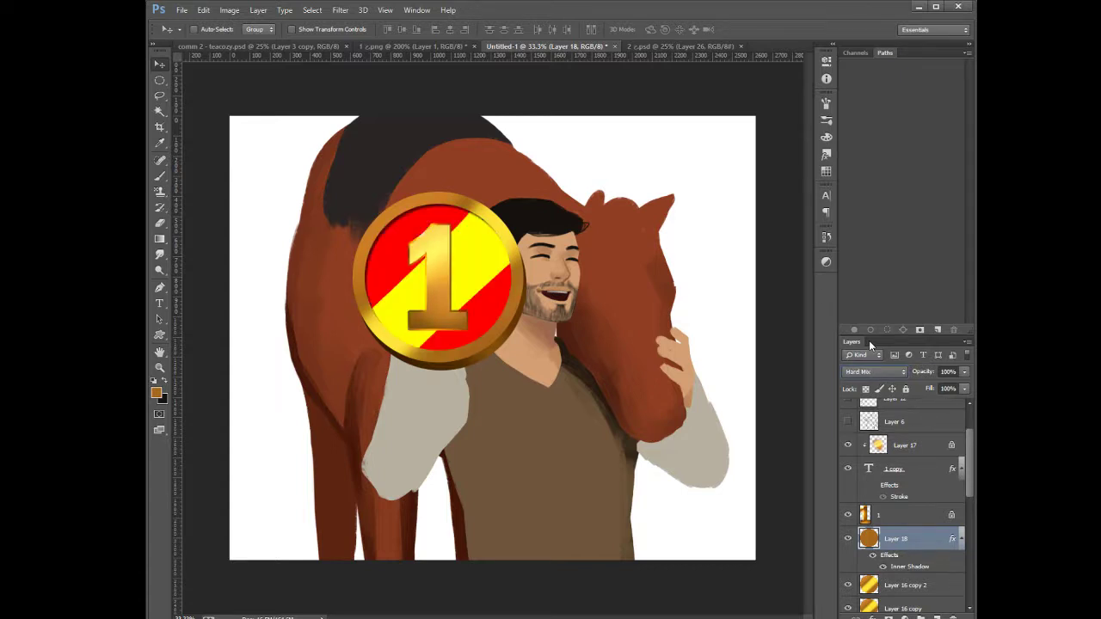
key(Up)
key(Up)
key(Up)
key(Up)
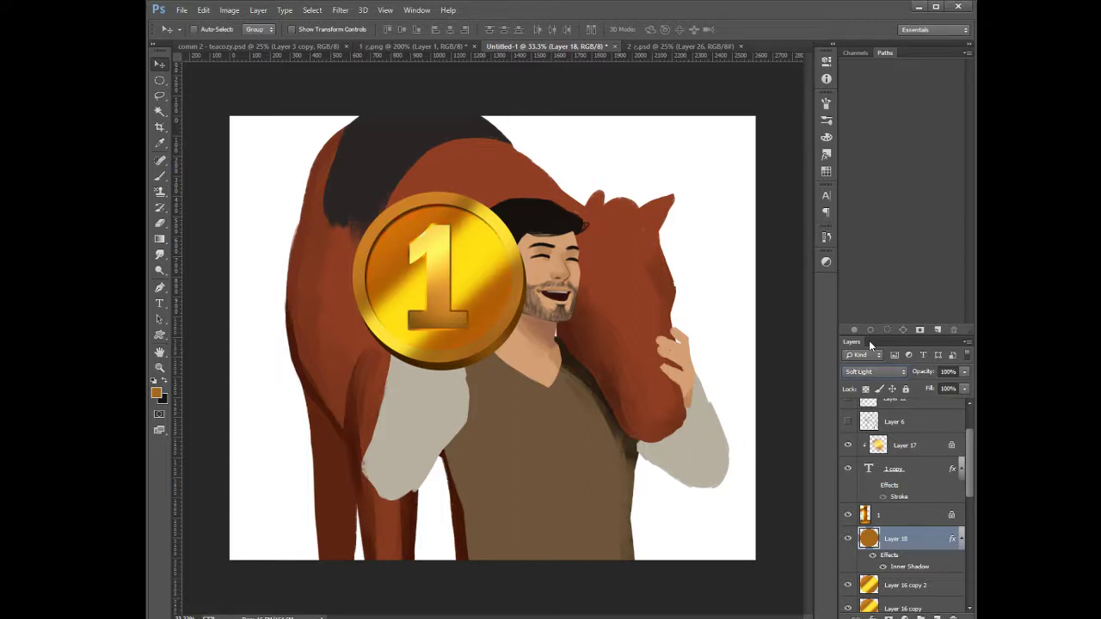
Desaturate and darken the fill of Layer 18 to a dark brown
key(i)
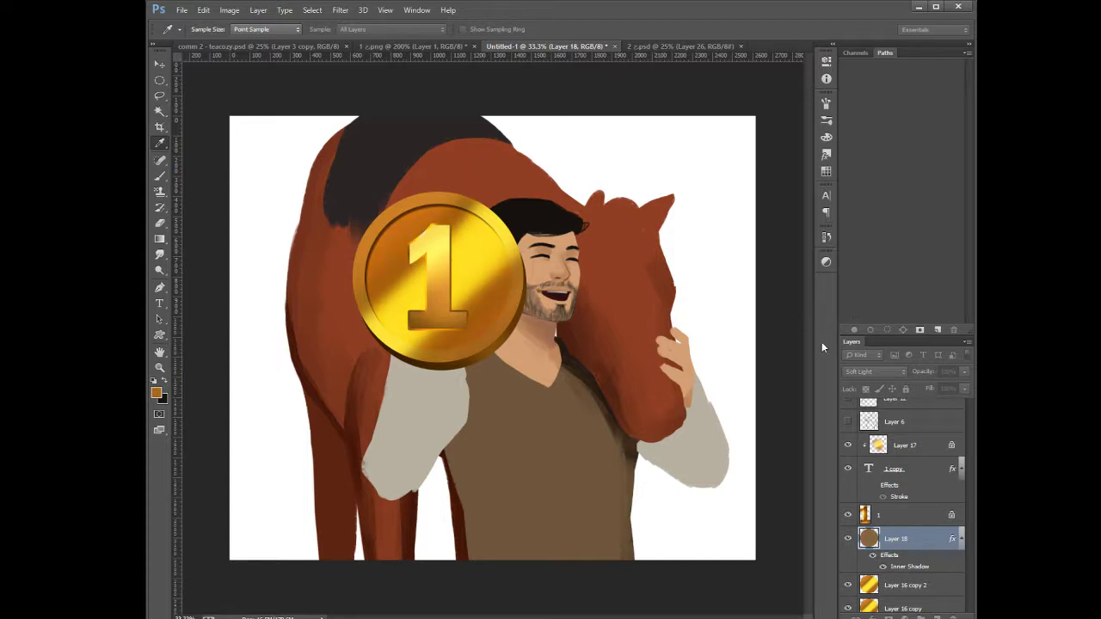
drag(822, 343, 812, 344)
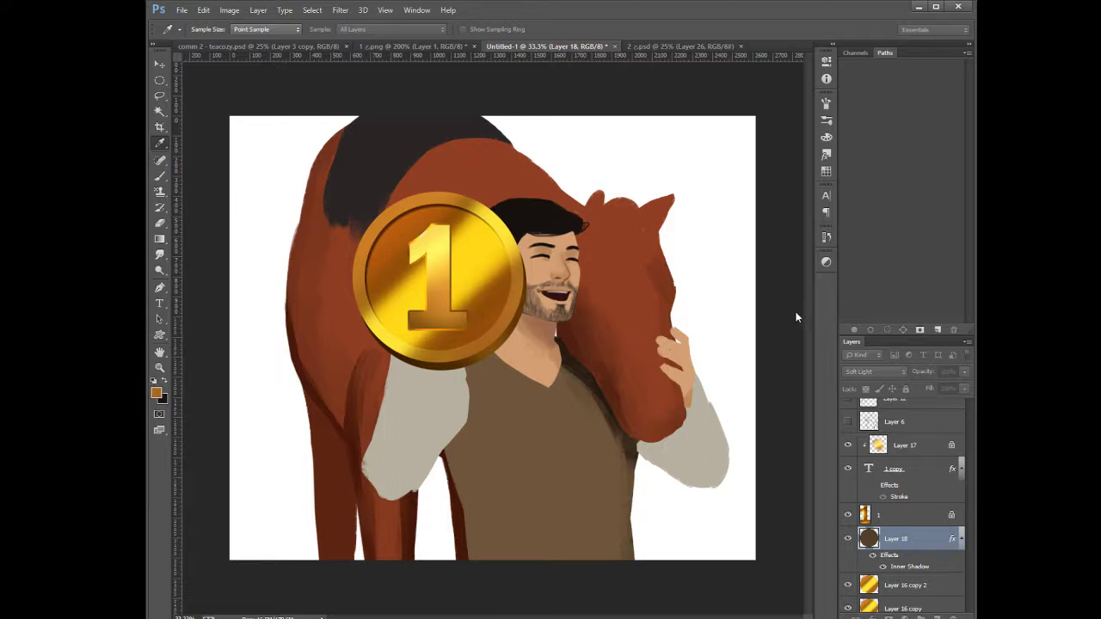
key(v)
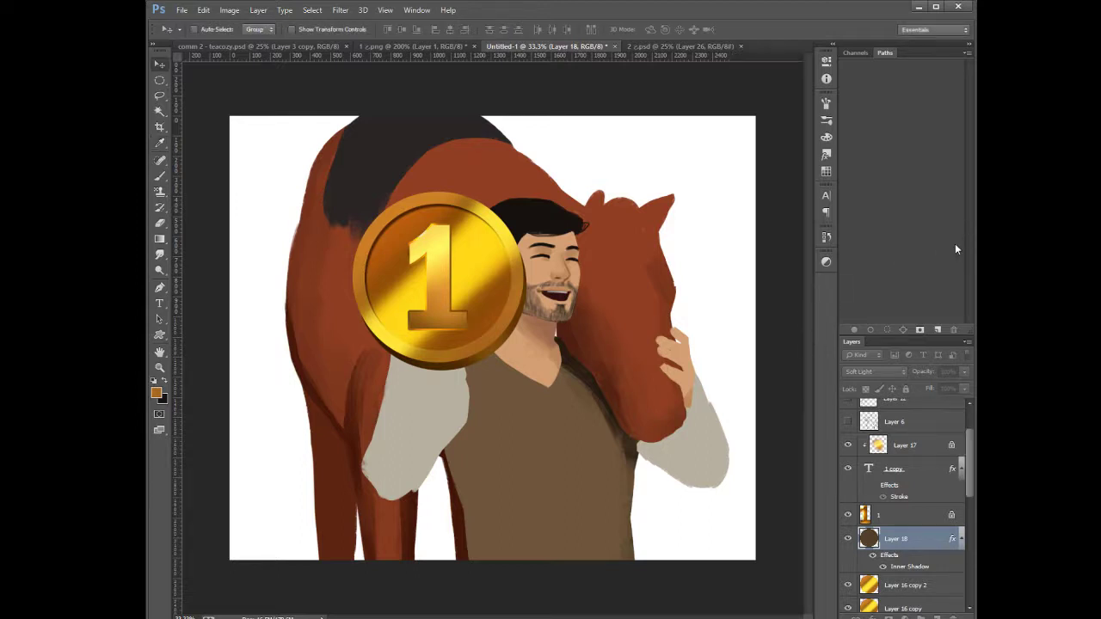
Duplicate Layer 18 and set the copy to Multiply at 20% opacity
key(ctrl+j)
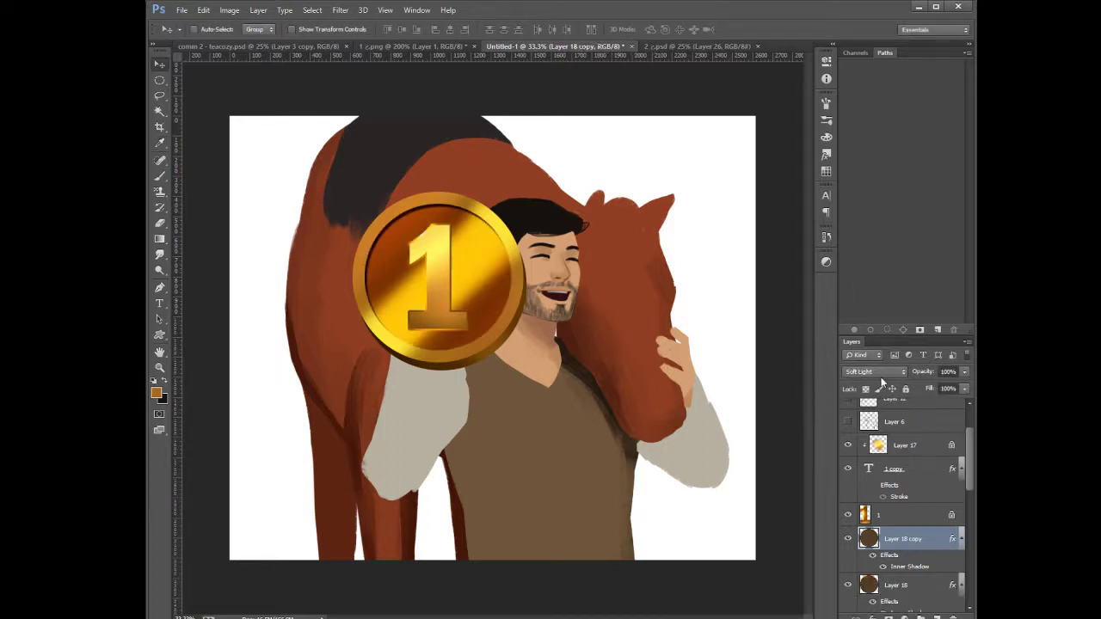
key(shift+alt+m)
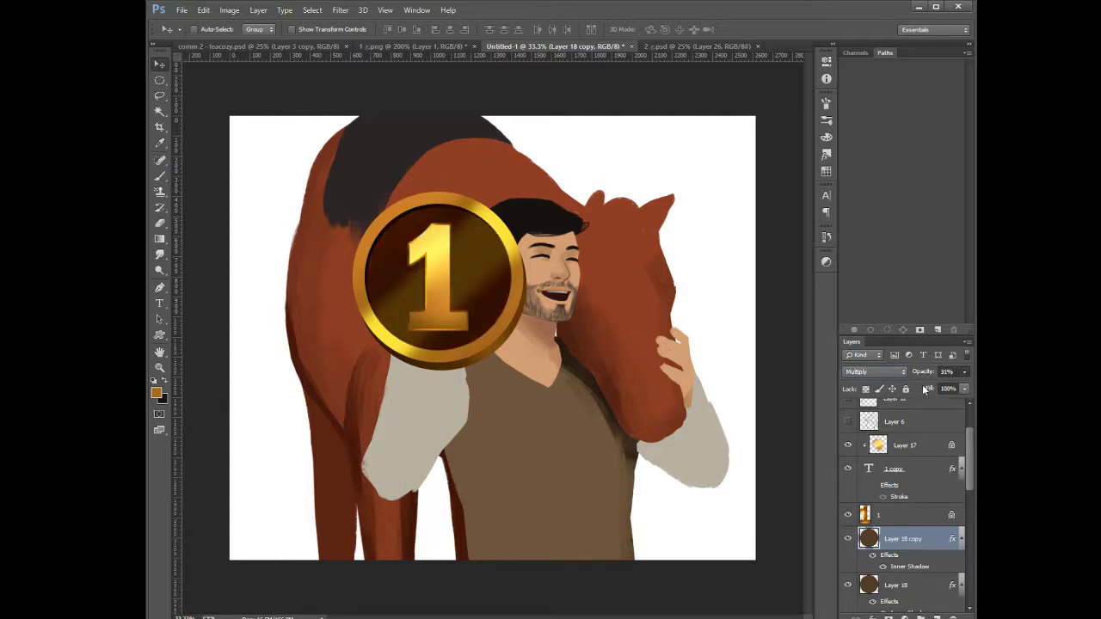
drag(923, 385, 915, 382)
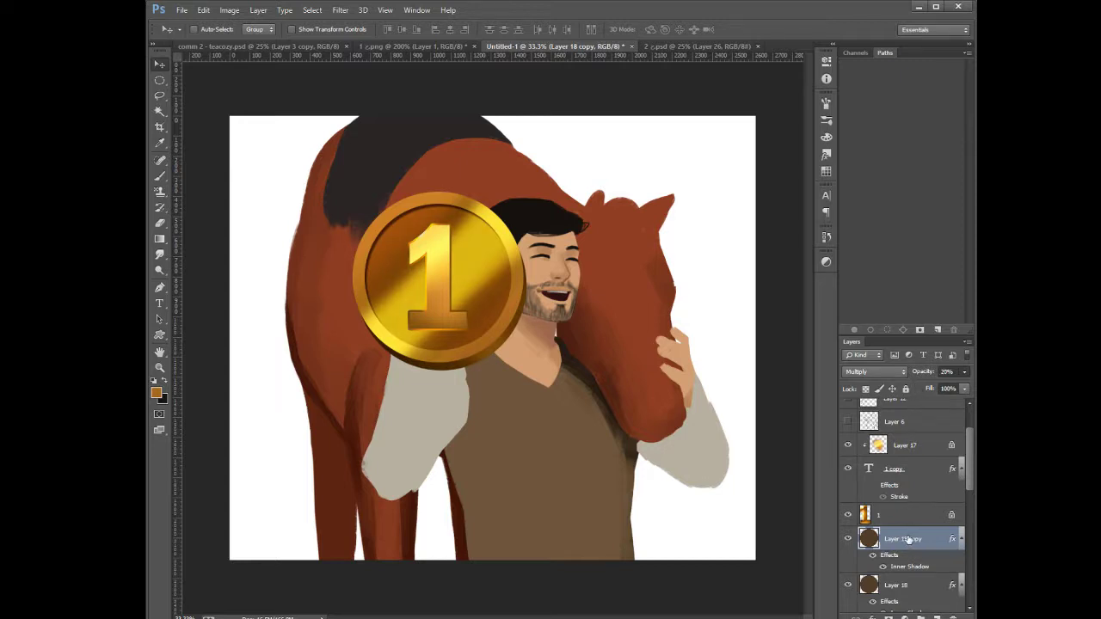
click(964, 372)
Lighten the fill of Layer 18 copy to a lighter brown and compare the coin with the layer hidden and shown
key(i)
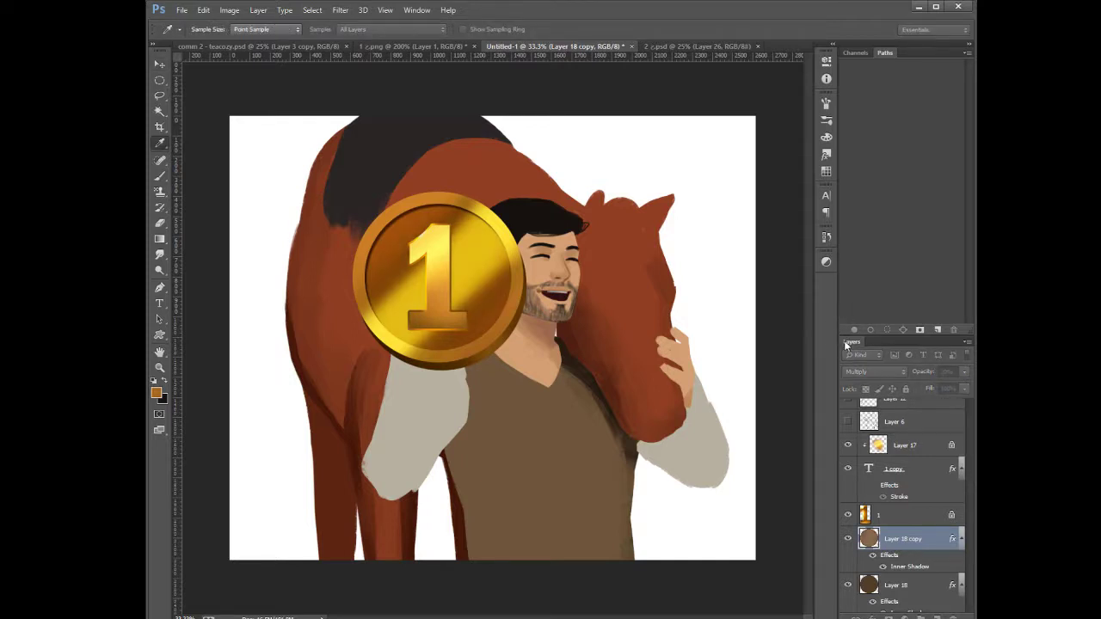
key(v)
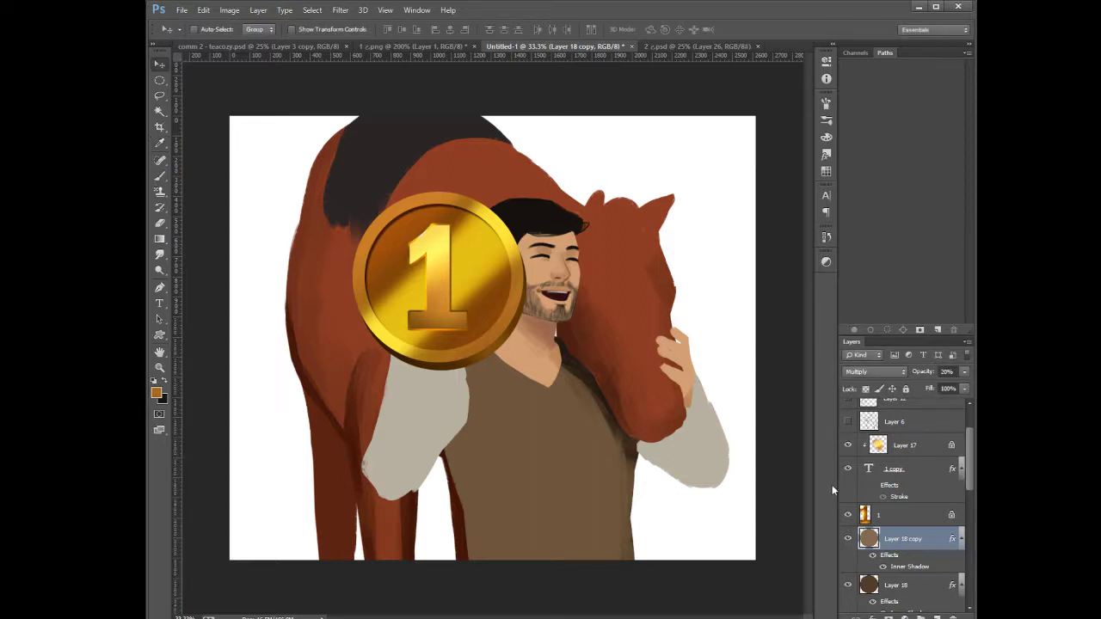
click(848, 539)
click(849, 540)
Delete the redundant coin duplicate Layer 16 copy 2, keeping Layer 16 copy selected
drag(965, 471, 965, 502)
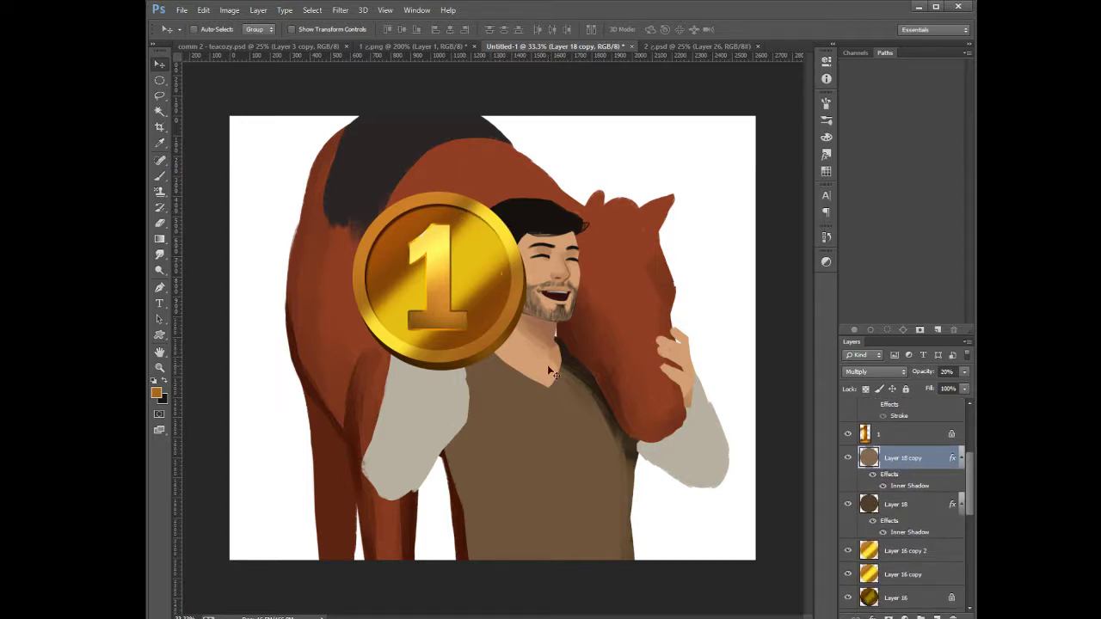
click(887, 557)
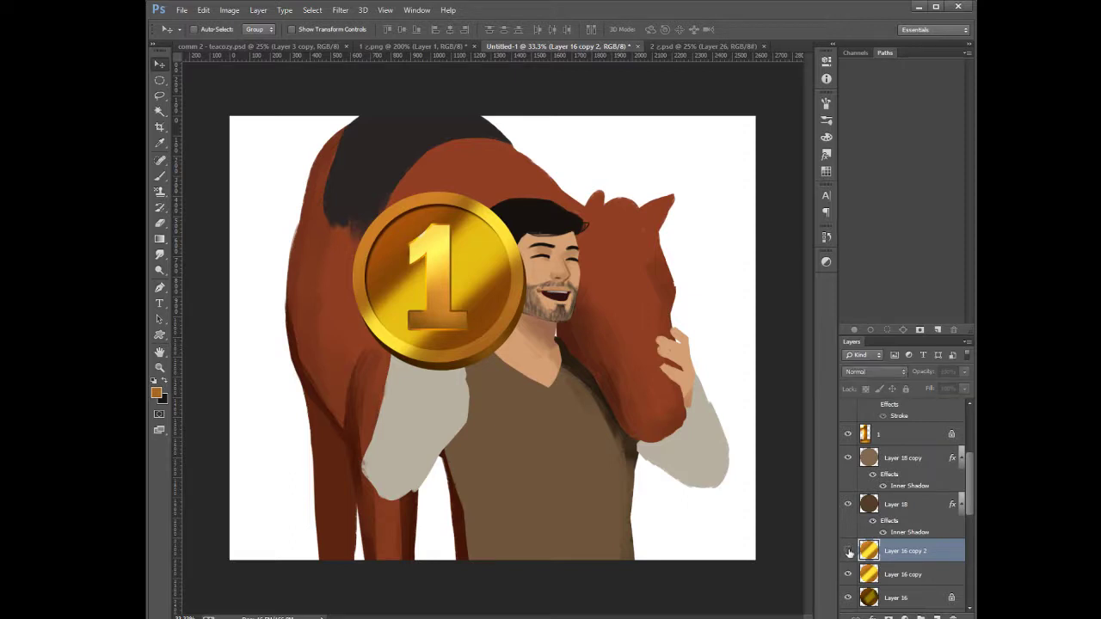
click(867, 575)
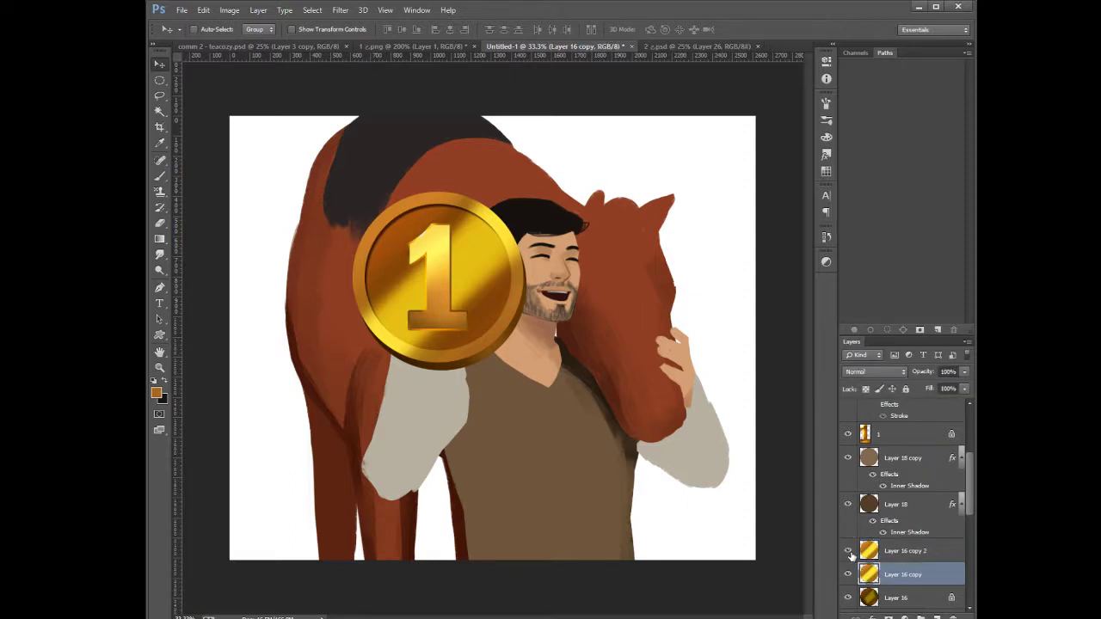
key(Delete)
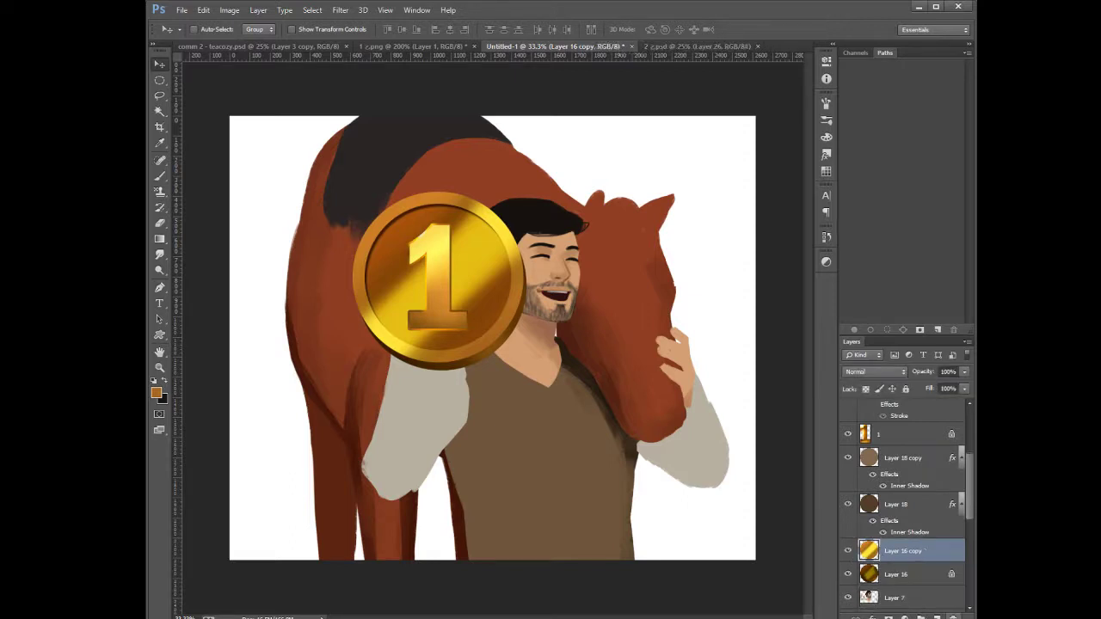
Lock the transparent pixels of Layer 16 copy and smudge the coin's right rim at 76% strength with a size 175 brush
click(161, 255)
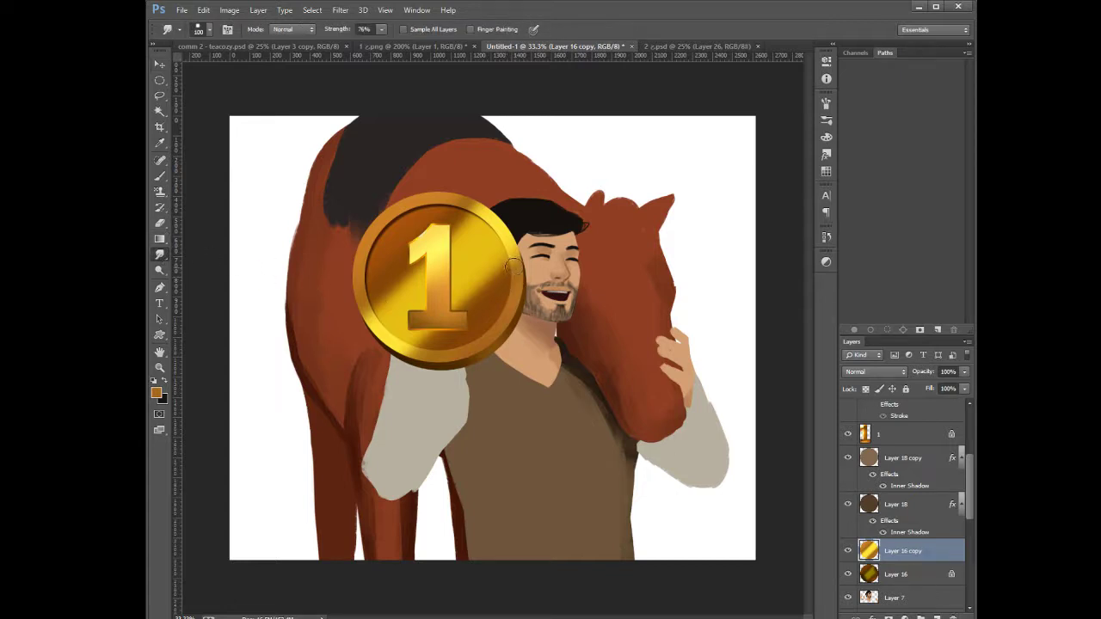
key(bracketright)
key(bracketright)
click(866, 389)
mouse_move(501, 247)
mouse_down()
mouse_move(527, 277)
mouse_move(514, 248)
mouse_up()
Smudge the highlight along the coin's upper-right rim on Layer 16 copy, using brush sizes 90 and 125
key(ctrl+plus)
key(ctrl+plus)
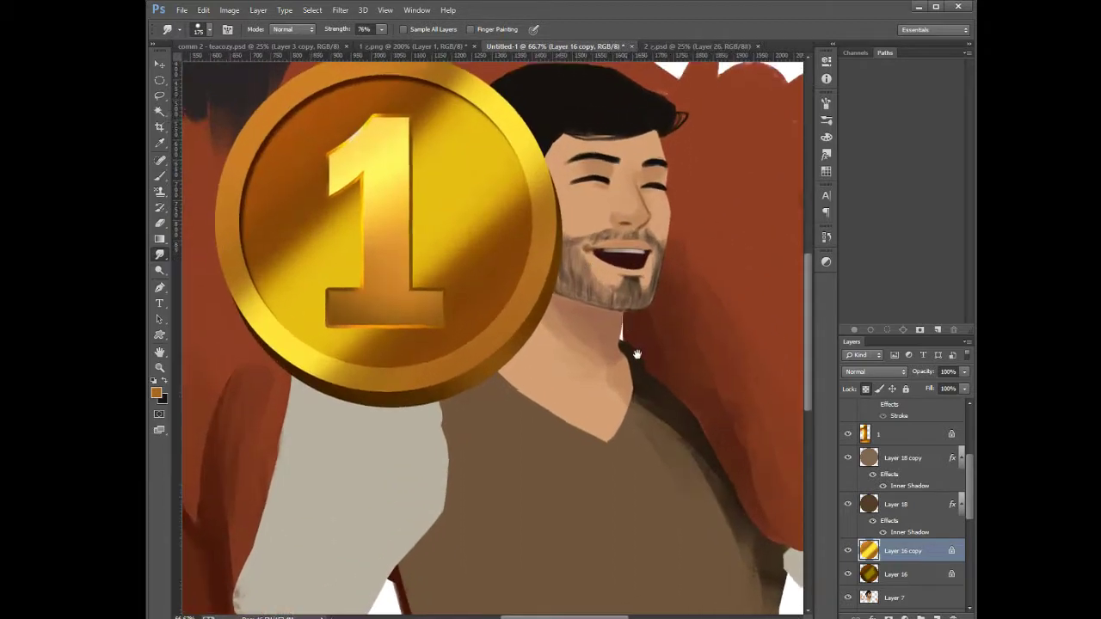
drag(637, 355, 649, 494)
key(bracketleft)
key(bracketleft)
key(bracketleft)
key(bracketleft)
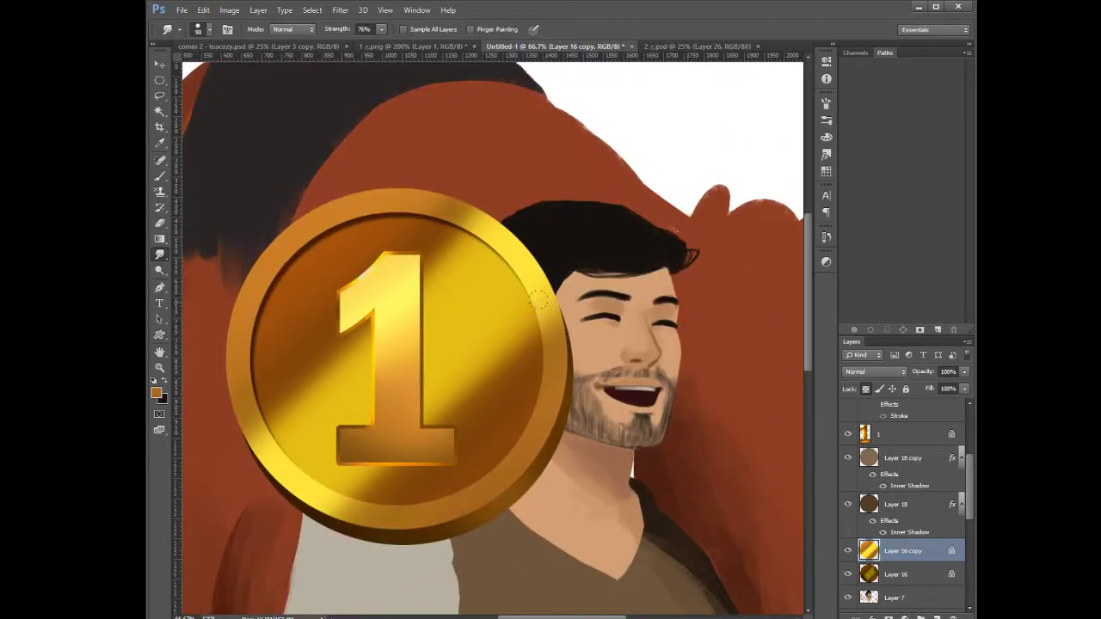
drag(537, 297, 547, 344)
key(bracketright)
key(bracketright)
drag(533, 297, 528, 285)
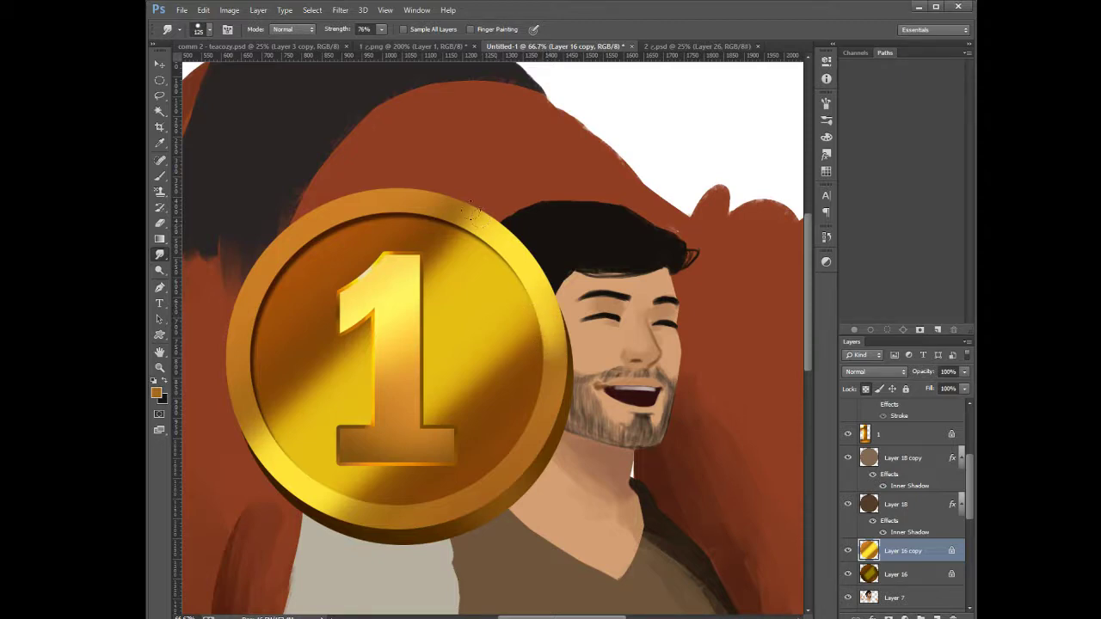
Smudge the highlight edges on the coin's top and lower-left rim with a size 125 brush to curve them along the rim
drag(484, 225, 435, 204)
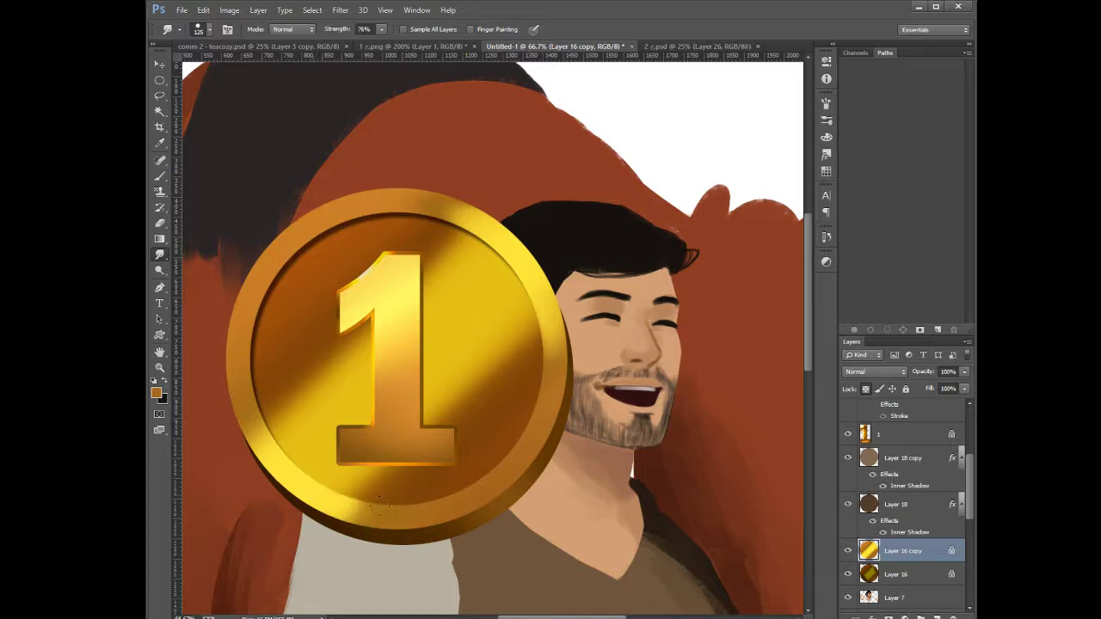
drag(322, 499, 378, 513)
drag(312, 487, 336, 497)
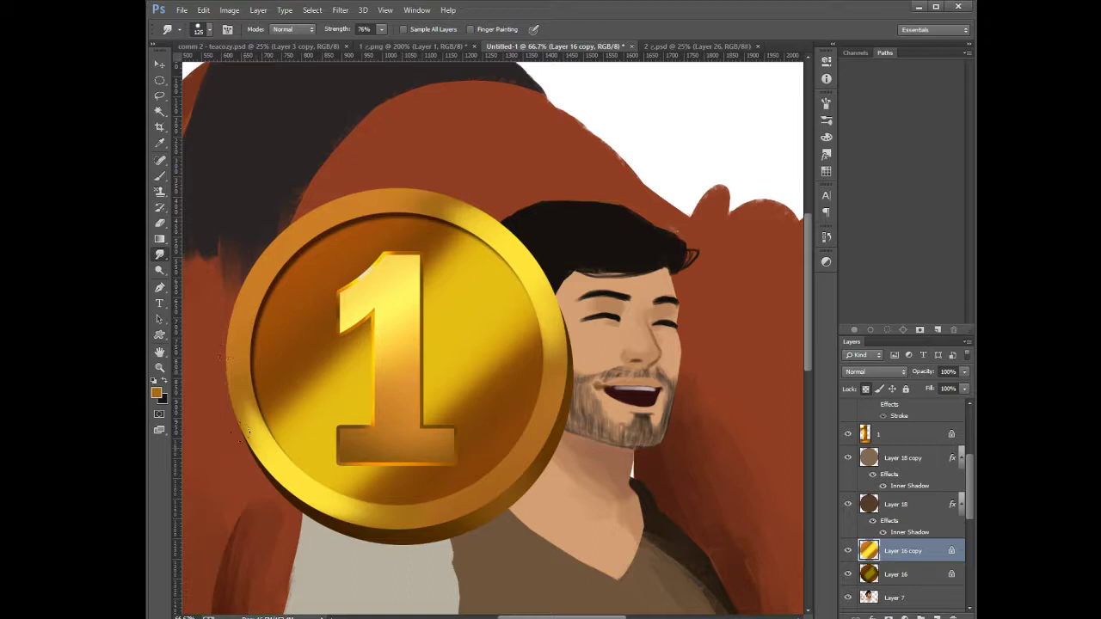
Add a new empty layer for the Brush tool and place it directly below the coin's Layer 16
key(ctrl+minus)
key(ctrl+minus)
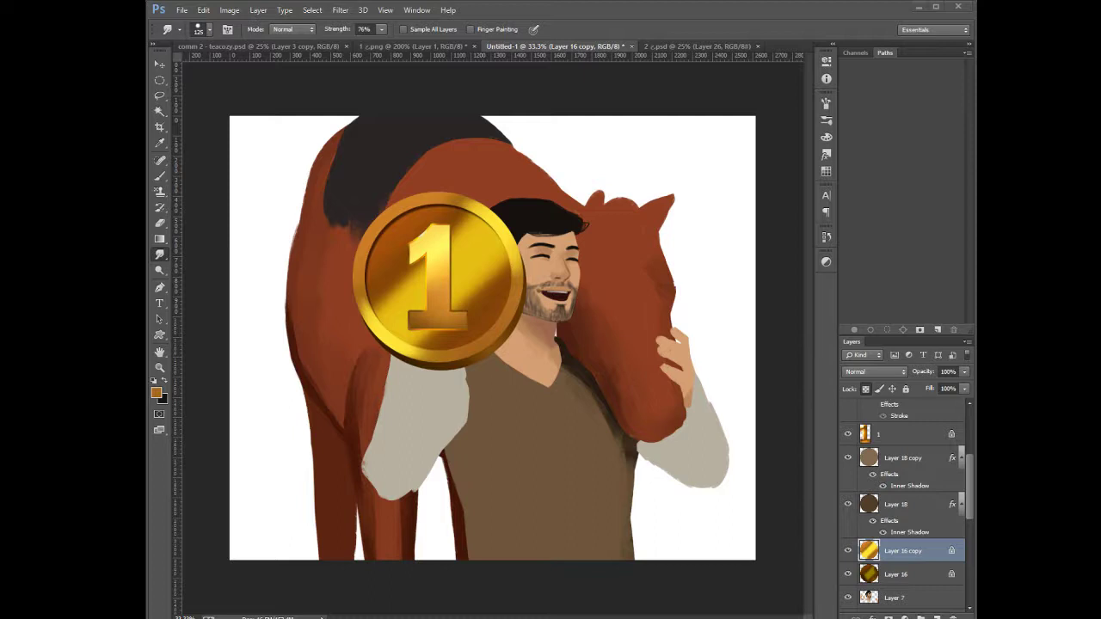
click(905, 575)
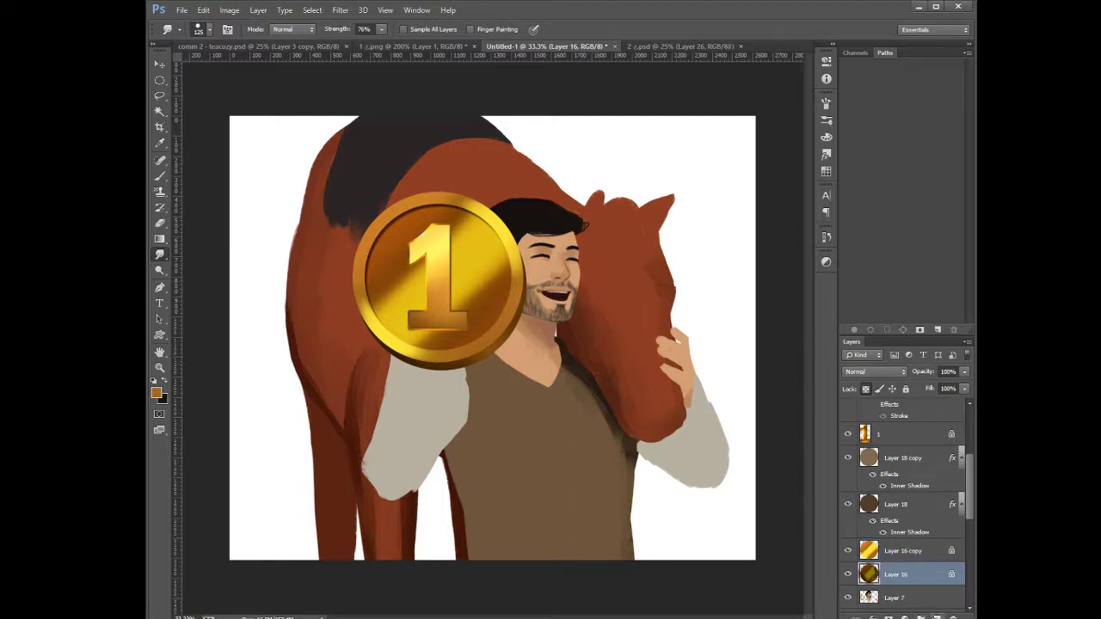
click(938, 618)
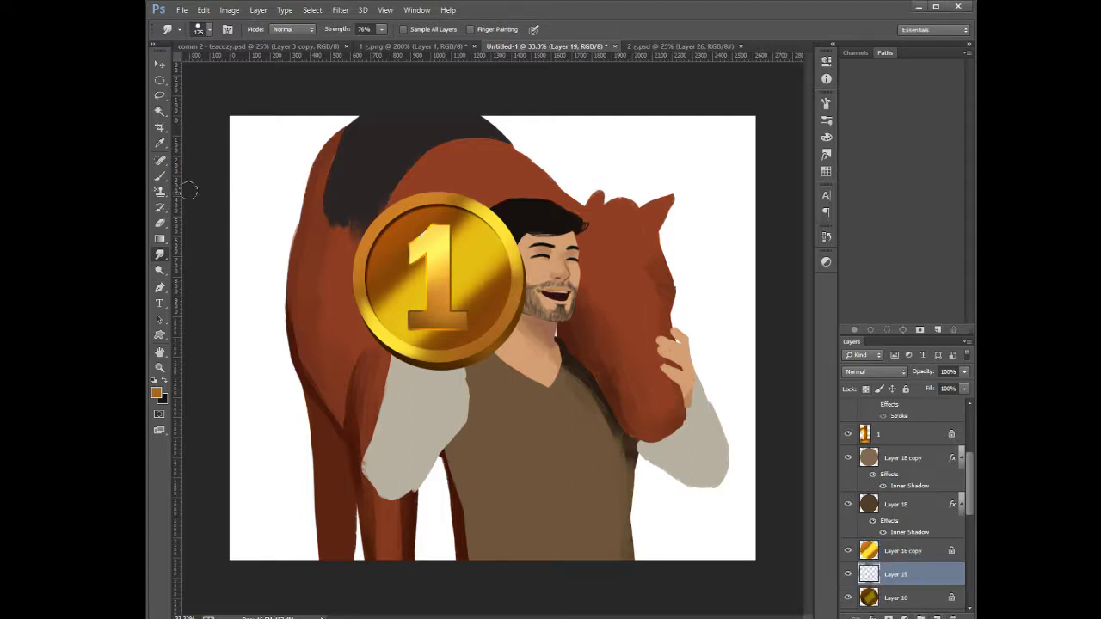
click(160, 177)
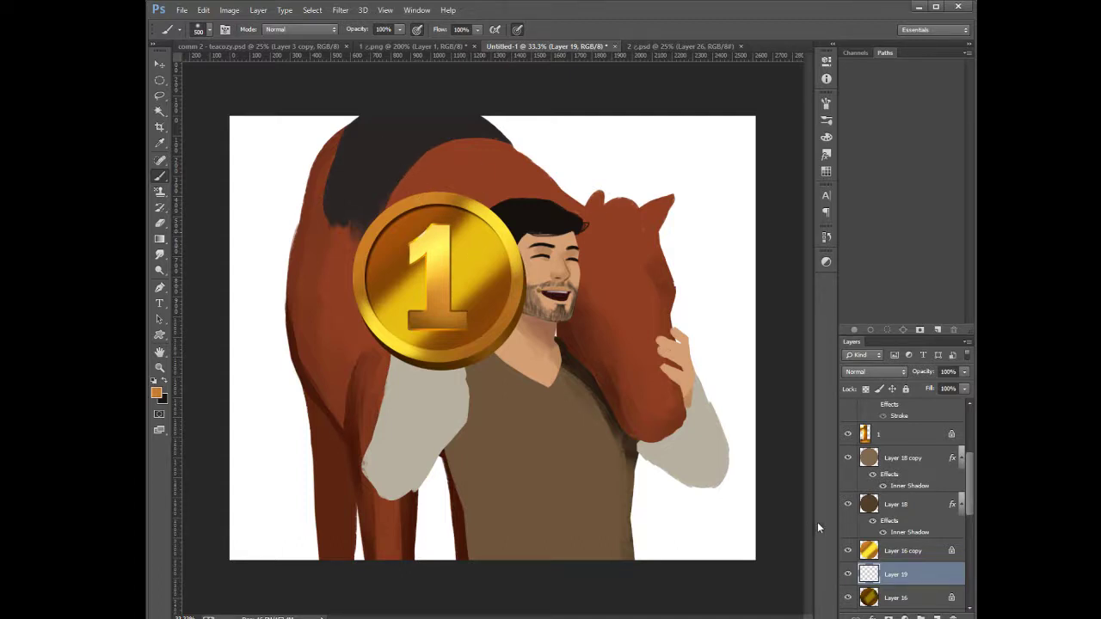
key(bracketleft)
key(bracketleft)
key(bracketleft)
mouse_move(897, 579)
mouse_down()
mouse_move(890, 618)
mouse_move(899, 566)
mouse_up()
Reduce the Brush tool's size to 125 for work around the coin
key(ctrl+plus)
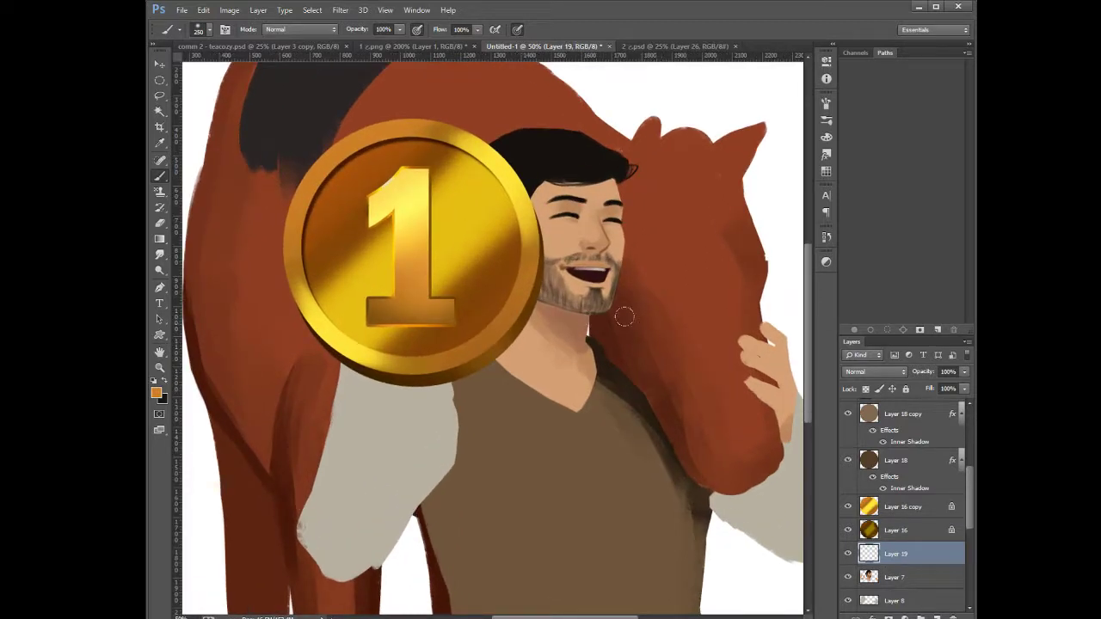
key(bracketleft)
key(bracketleft)
key(bracketleft)
key(bracketleft)
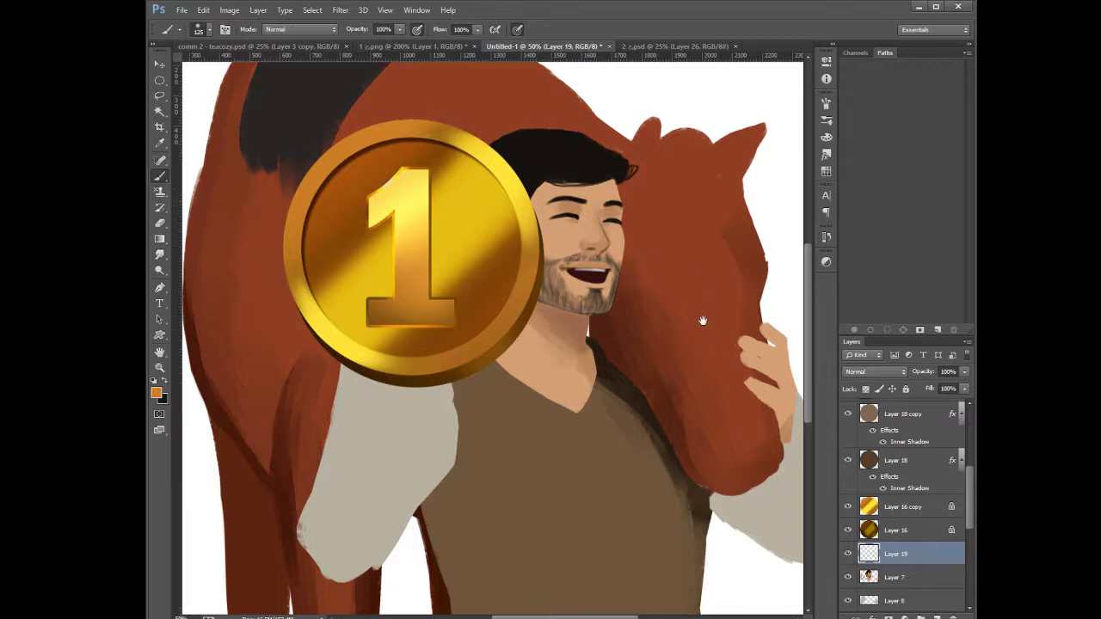
drag(703, 321, 685, 402)
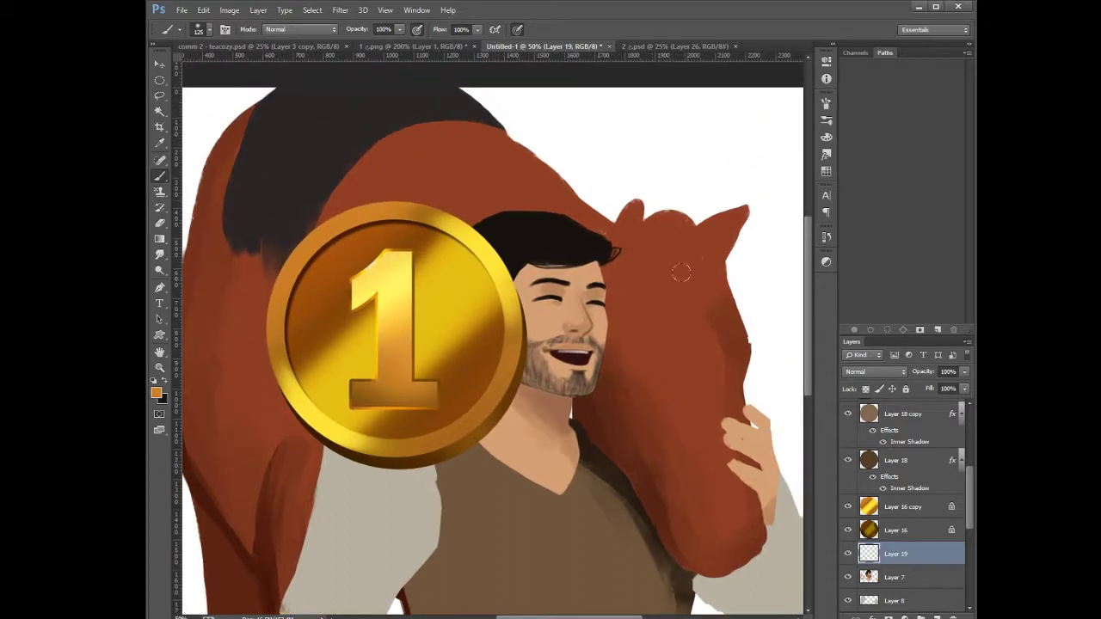
Look through the other open illustrations, examining the men and horse in the fair scene, and return to the coin document
click(675, 46)
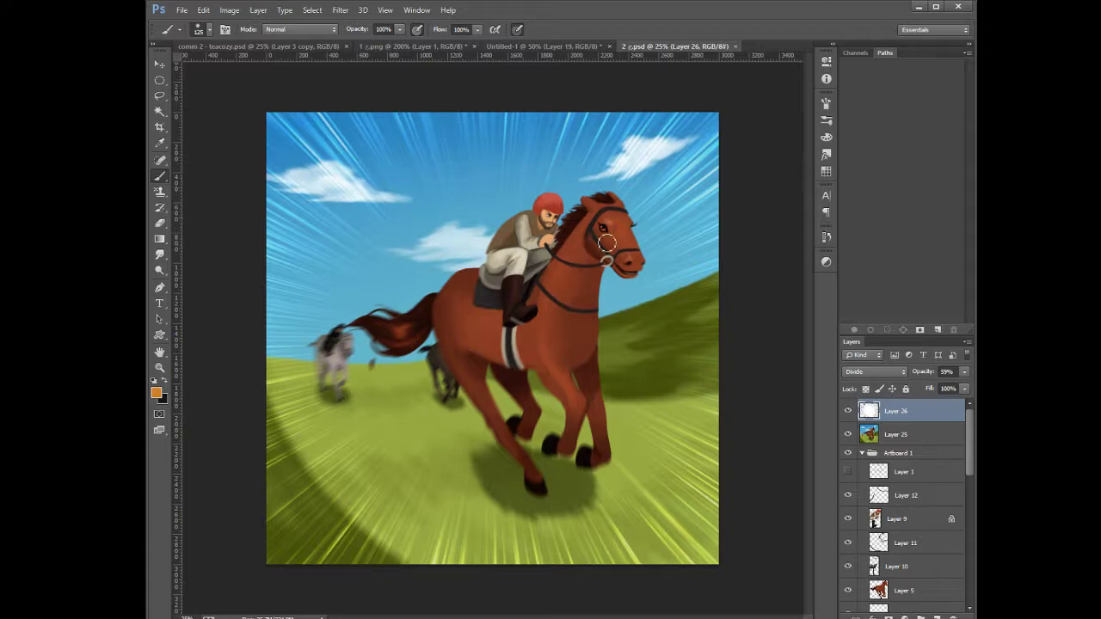
click(552, 46)
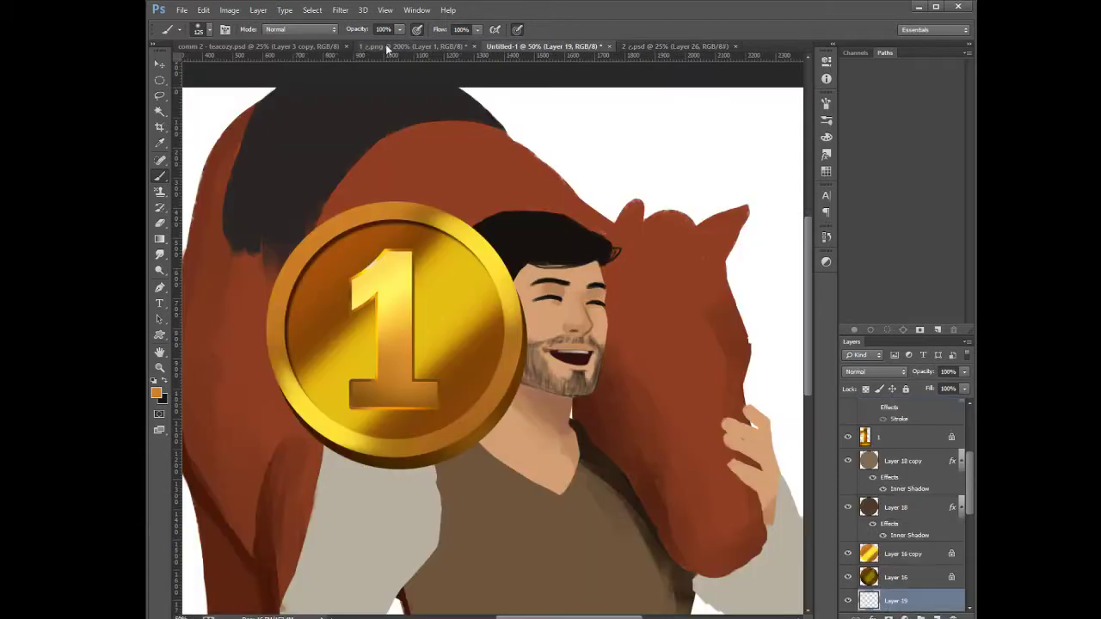
click(258, 46)
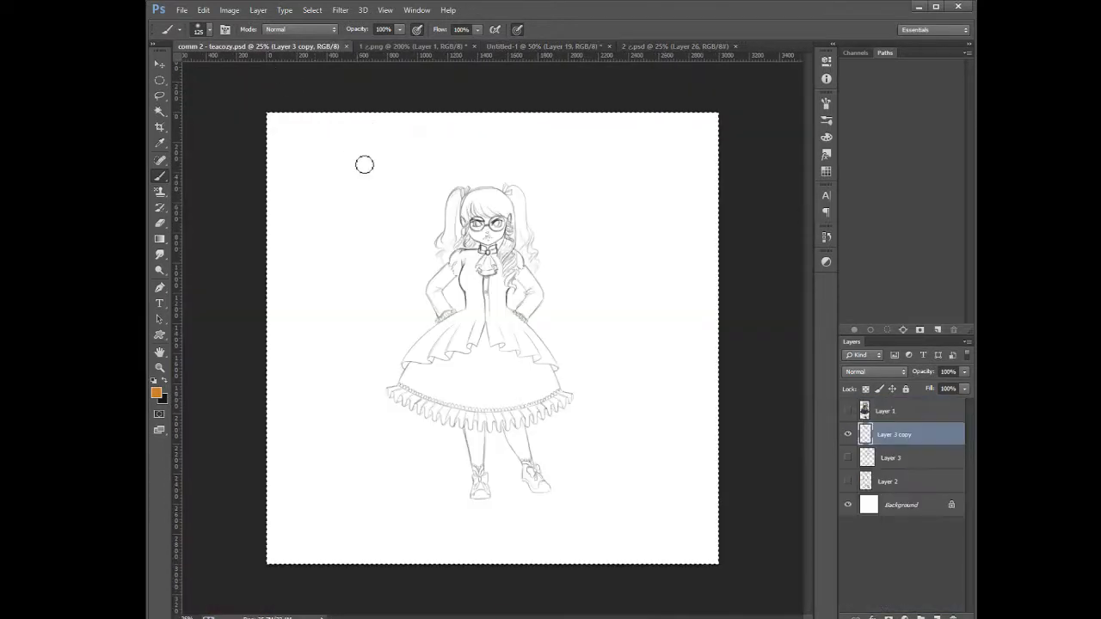
click(396, 46)
key(ctrl+minus)
key(ctrl+minus)
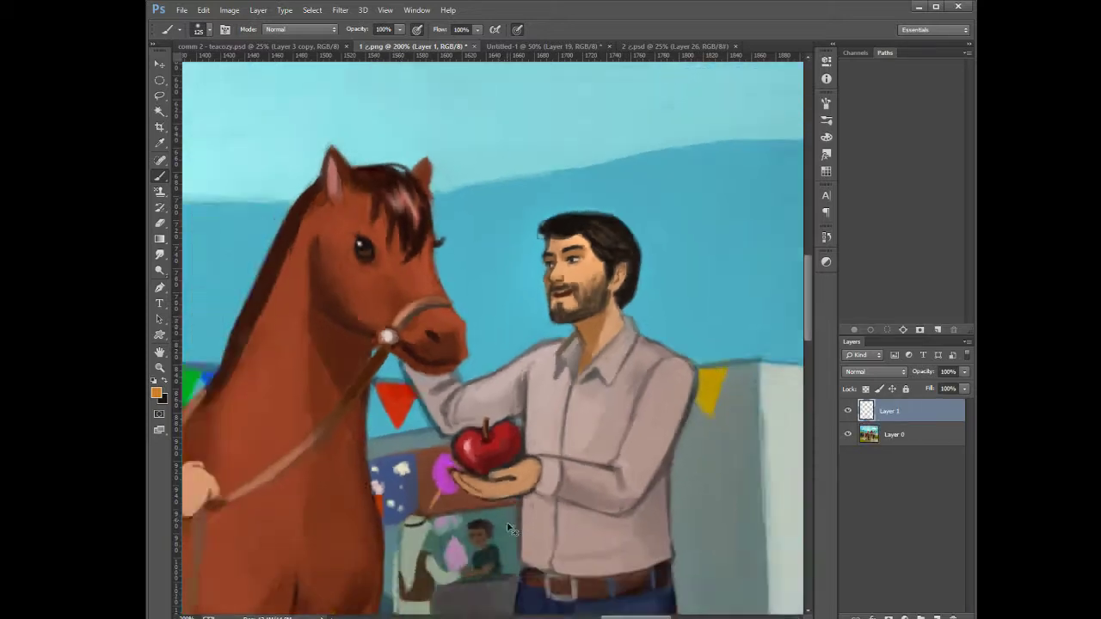
mouse_move(447, 483)
mouse_down()
mouse_move(577, 437)
mouse_move(581, 362)
mouse_move(630, 329)
mouse_move(673, 429)
mouse_up()
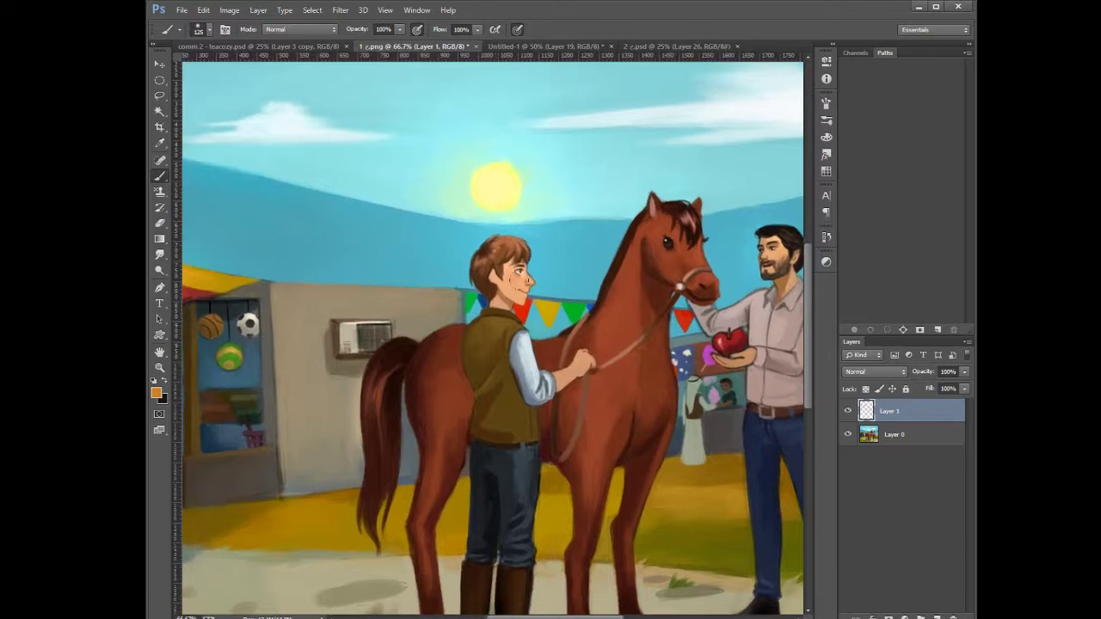
drag(682, 381, 585, 378)
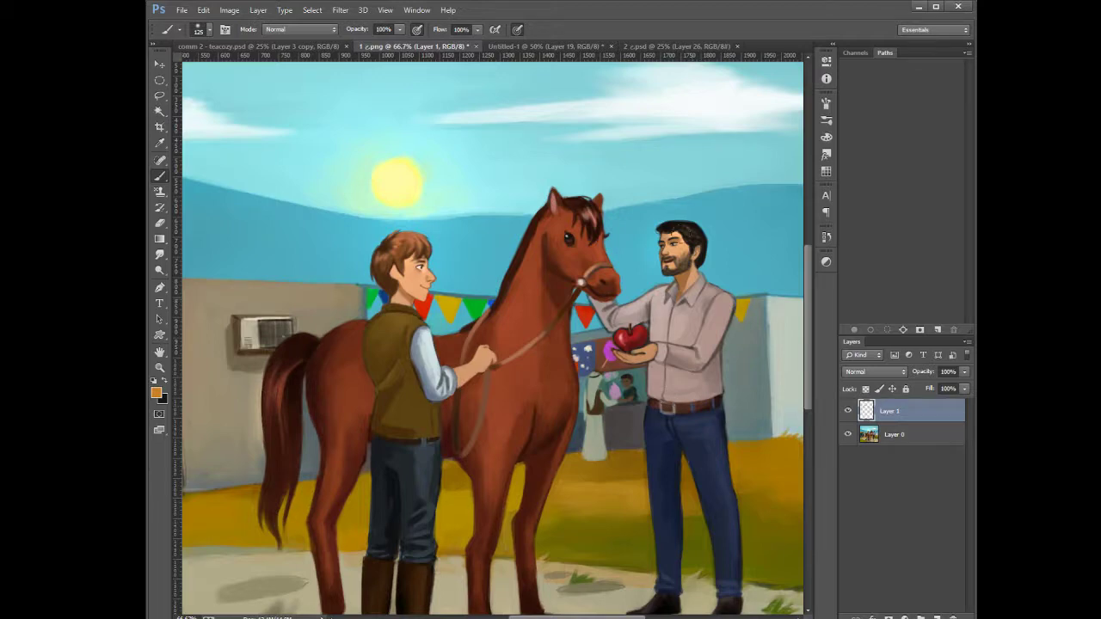
click(537, 47)
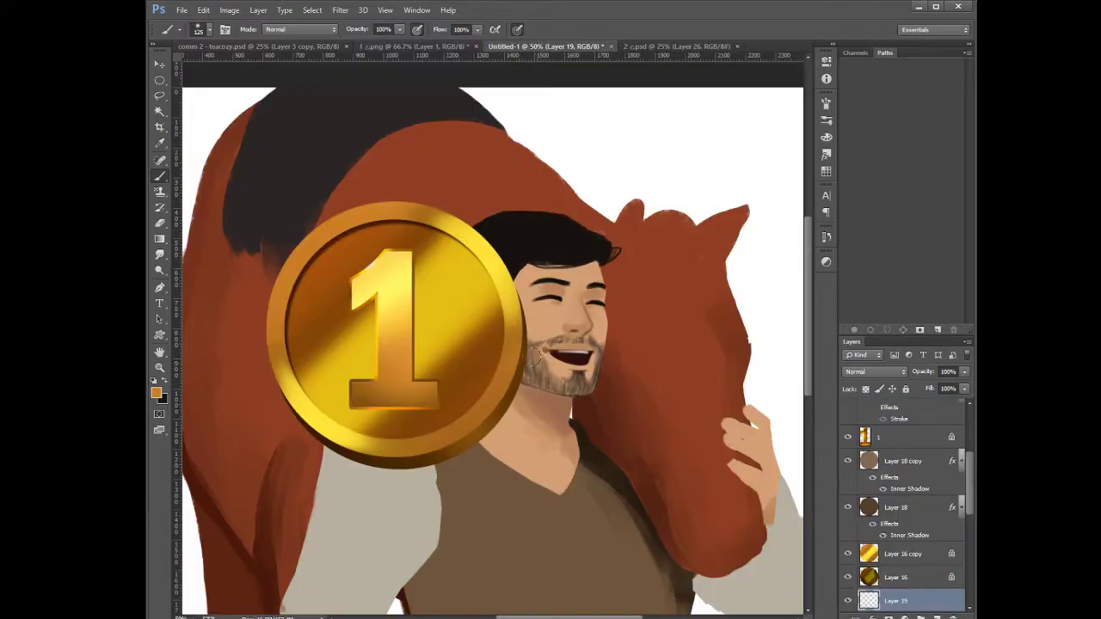
Draw an upright ellipse filled with the orange foreground colour on Layer 19, centred behind the coin's top edge
key(ctrl+minus)
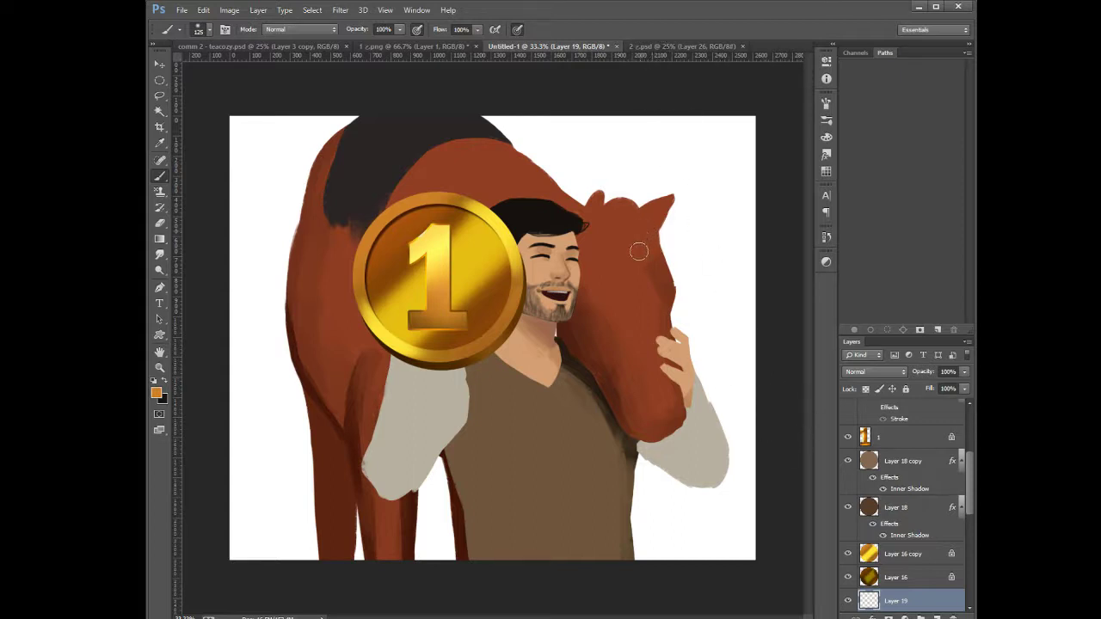
click(903, 580)
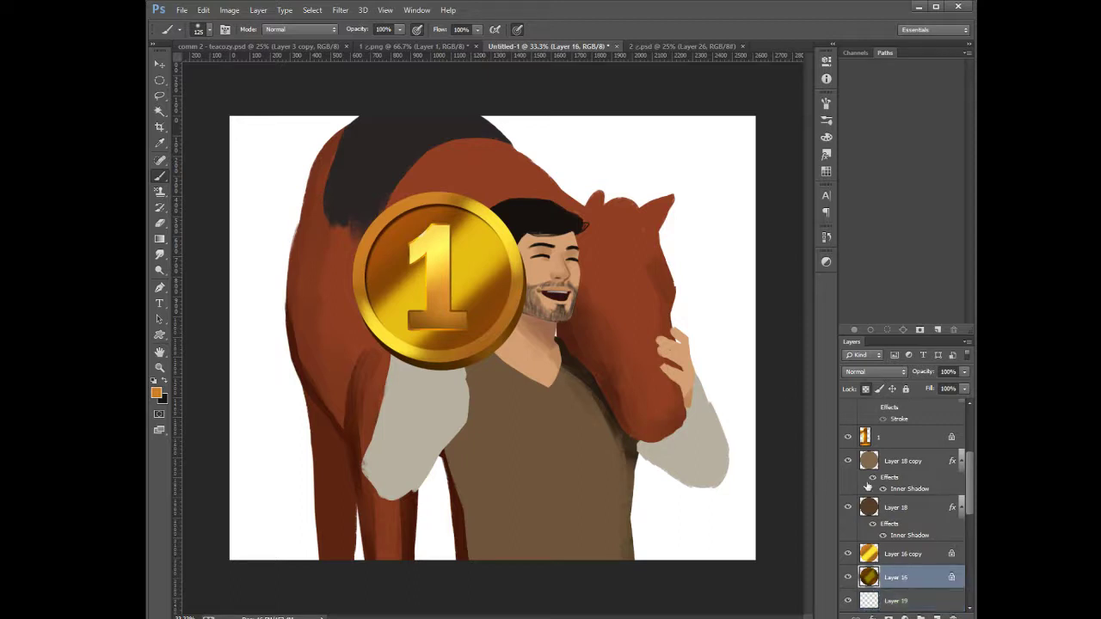
click(886, 600)
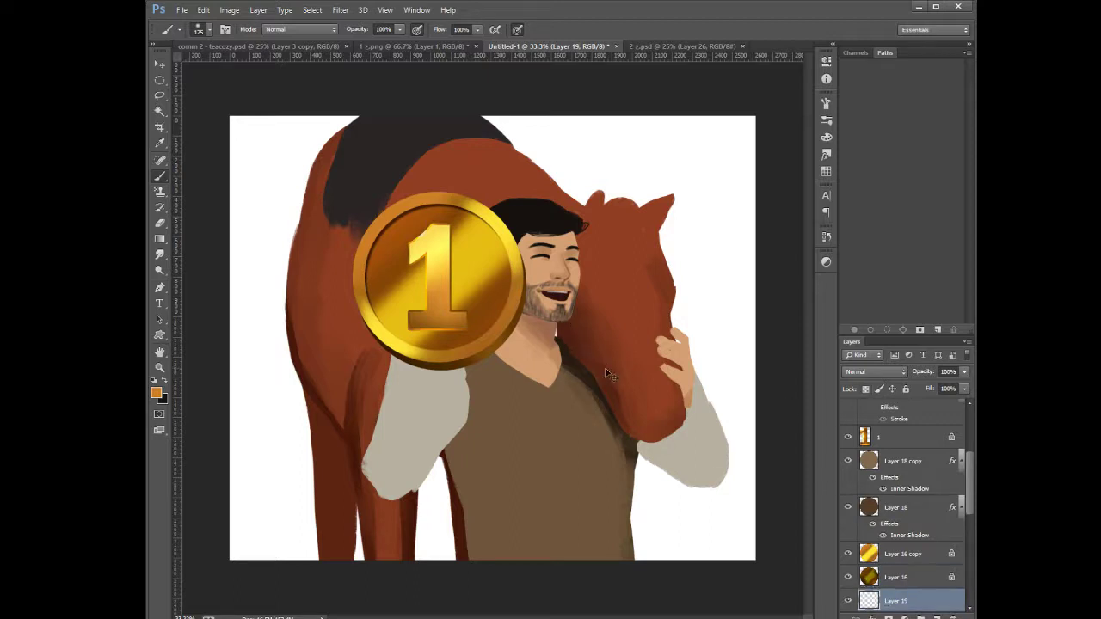
key(ctrl+plus)
drag(554, 289, 603, 415)
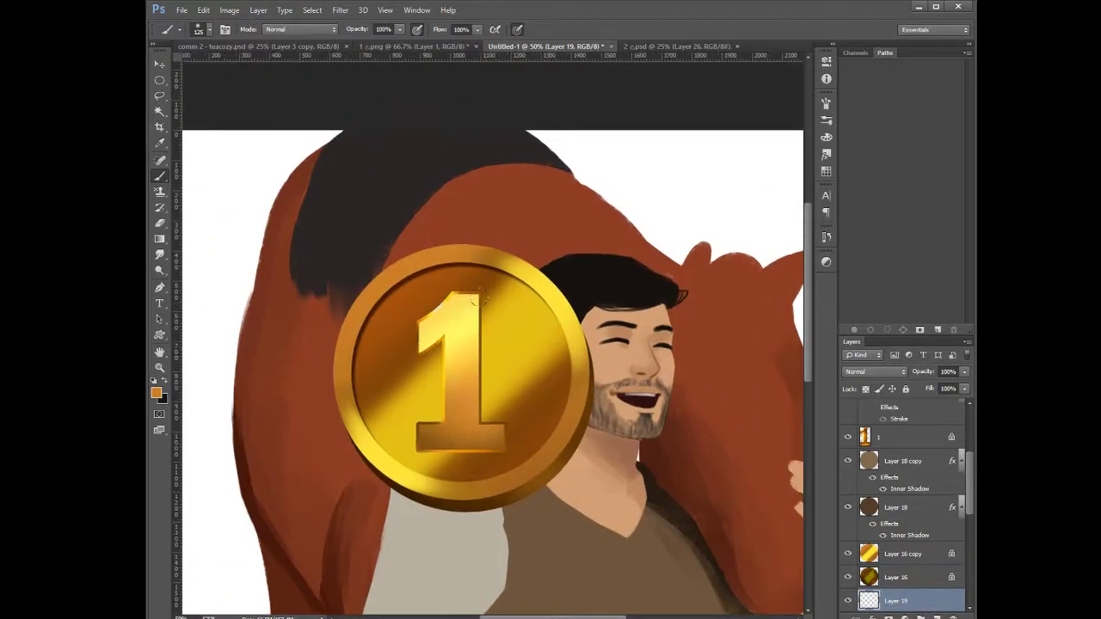
click(160, 80)
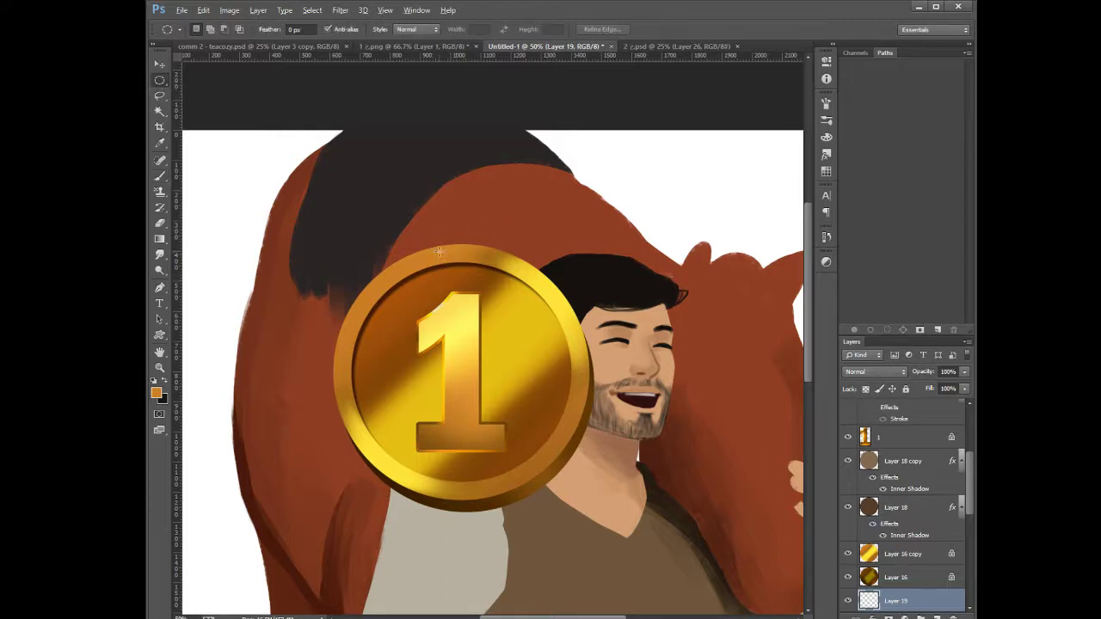
key(alt)
drag(406, 197, 492, 306)
key(alt+BackSpace)
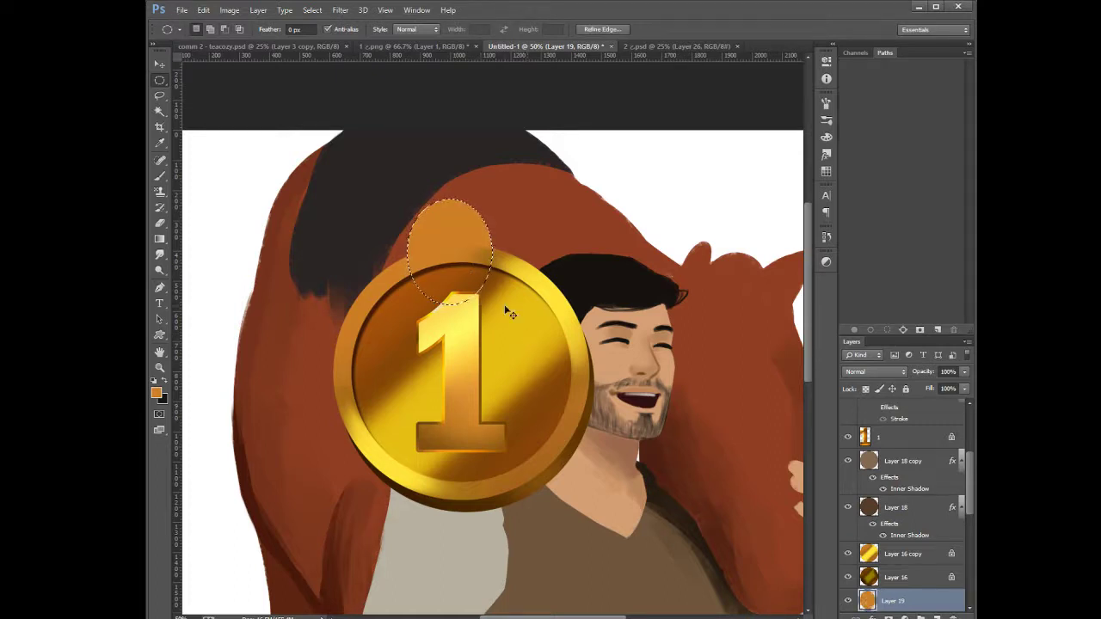
drag(466, 232, 479, 229)
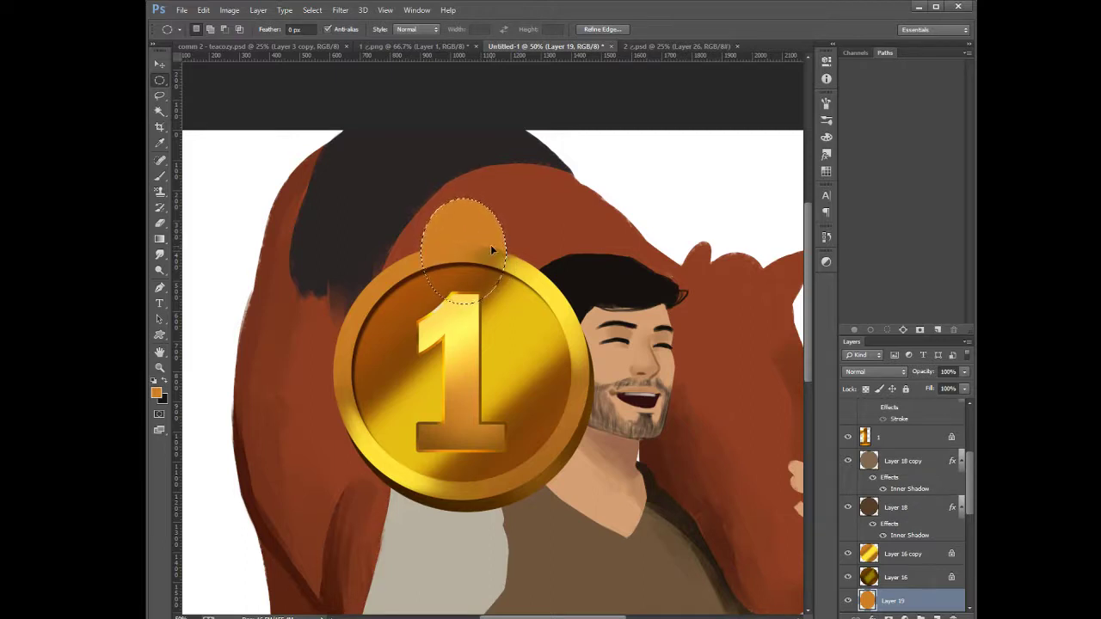
key(ctrl+d)
Duplicate the orange ellipse layer and scale the copy down around its centre
key(ctrl+j)
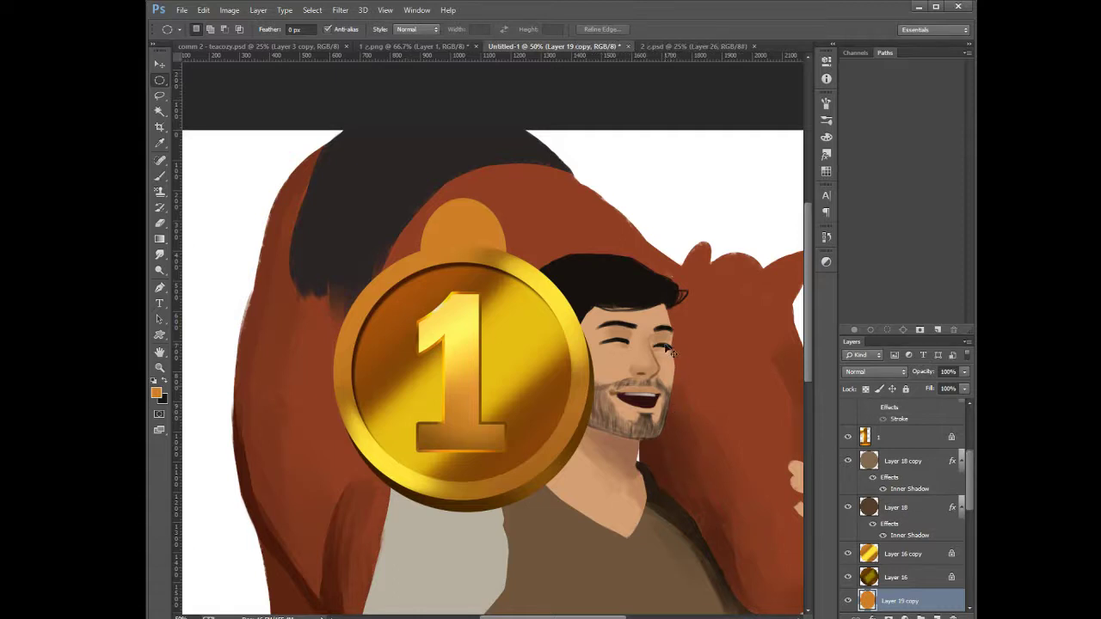
key(ctrl+t)
drag(508, 197, 497, 220)
key(Return)
Cut the smaller ellipse's shape out of Layer 19 to form a hanging ring, and delete Layer 19 copy
ctrl+click(869, 603)
drag(968, 486, 971, 516)
click(894, 505)
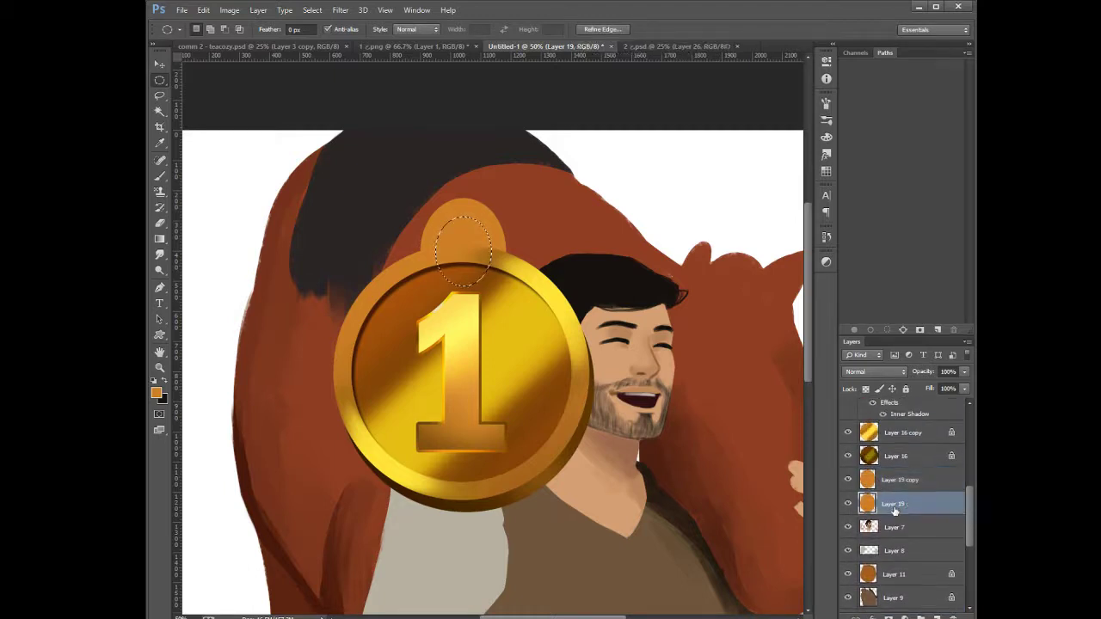
key(Delete)
key(ctrl+d)
click(849, 480)
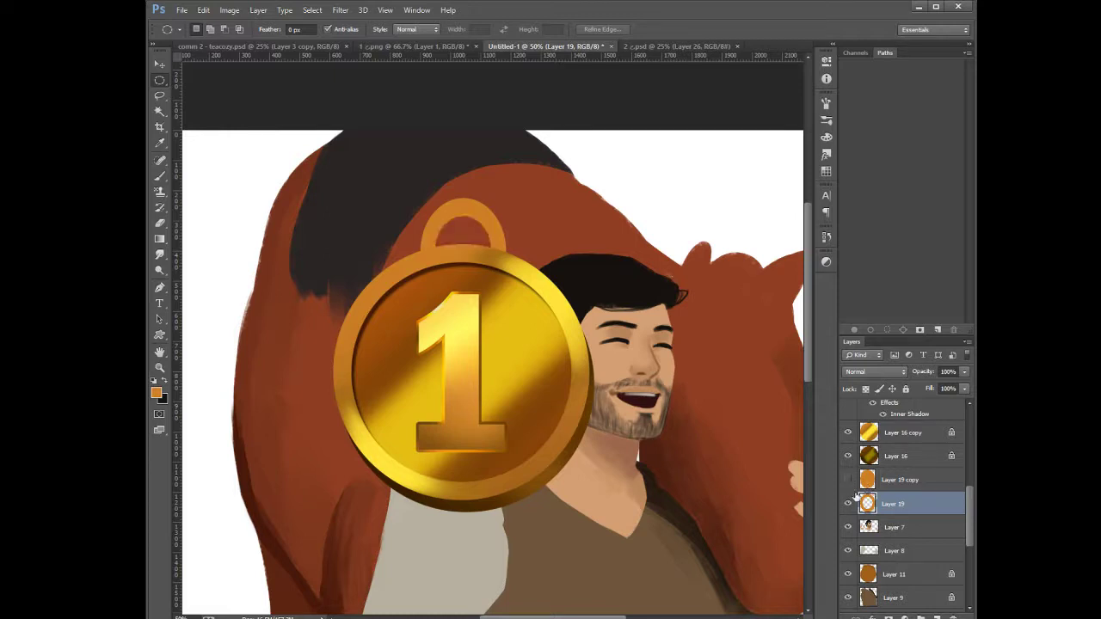
click(879, 483)
key(Delete)
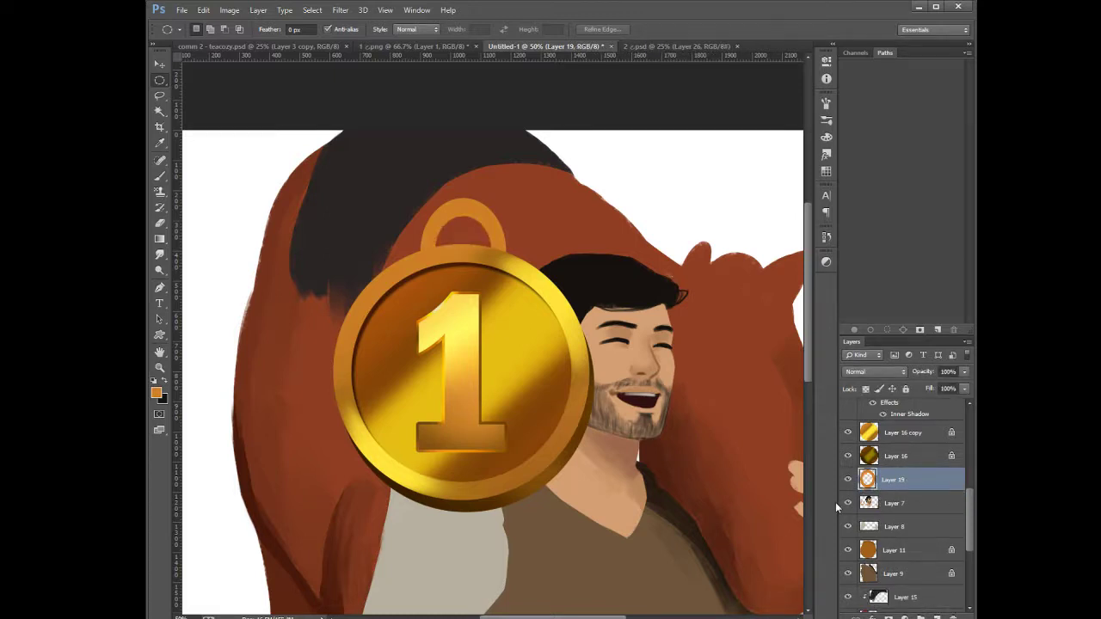
Move the ring slightly down and left behind the coin and narrow its top with a perspective transform
drag(490, 227, 485, 242)
key(ctrl+t)
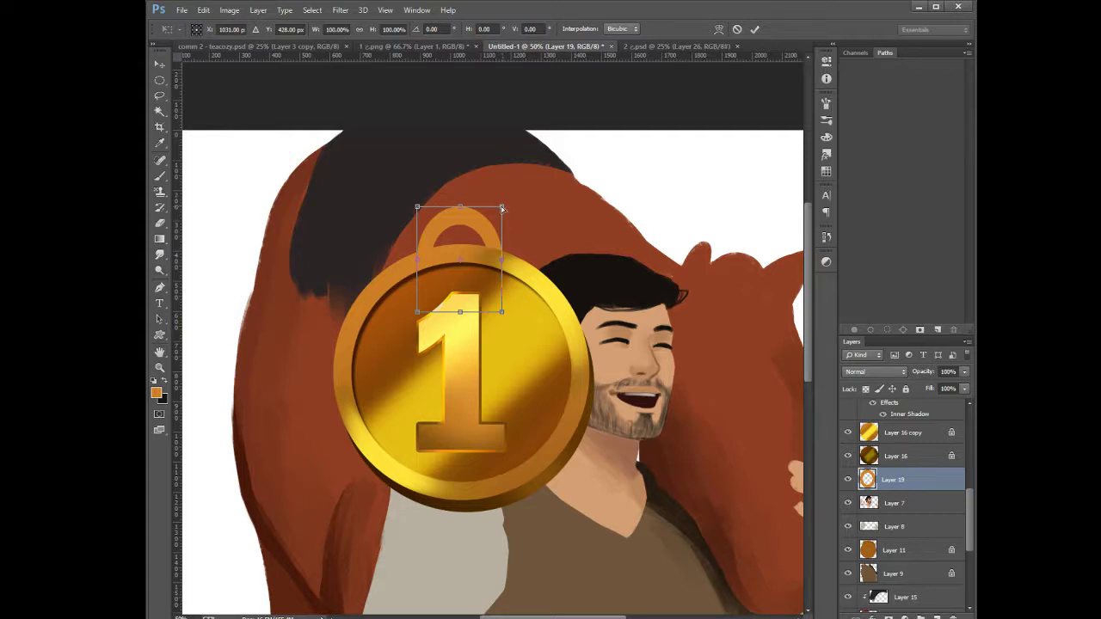
drag(503, 208, 491, 208)
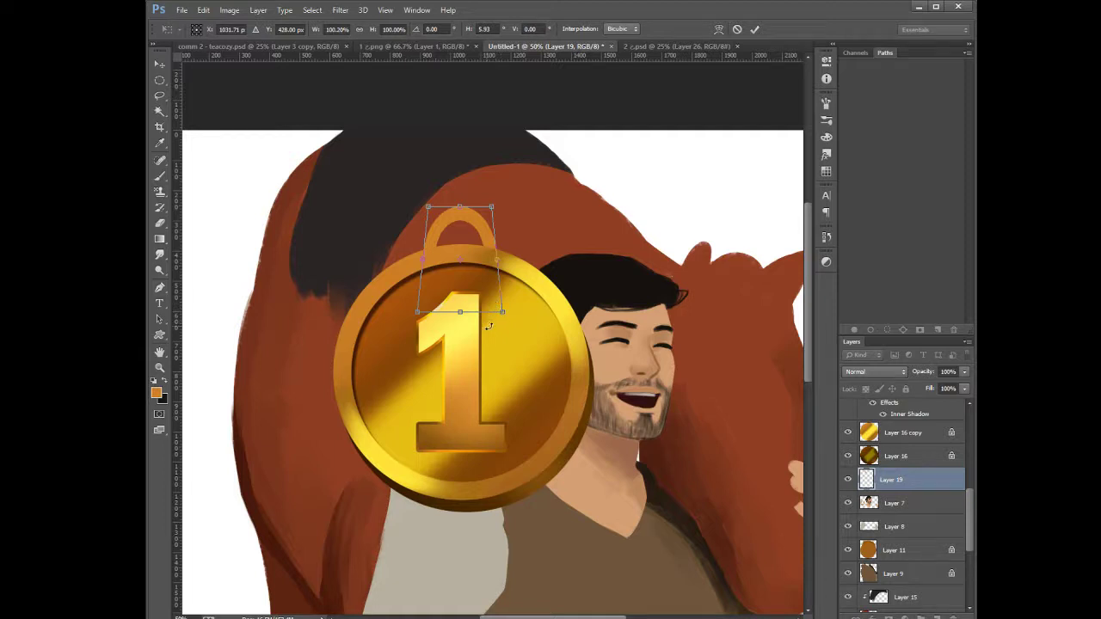
key(Return)
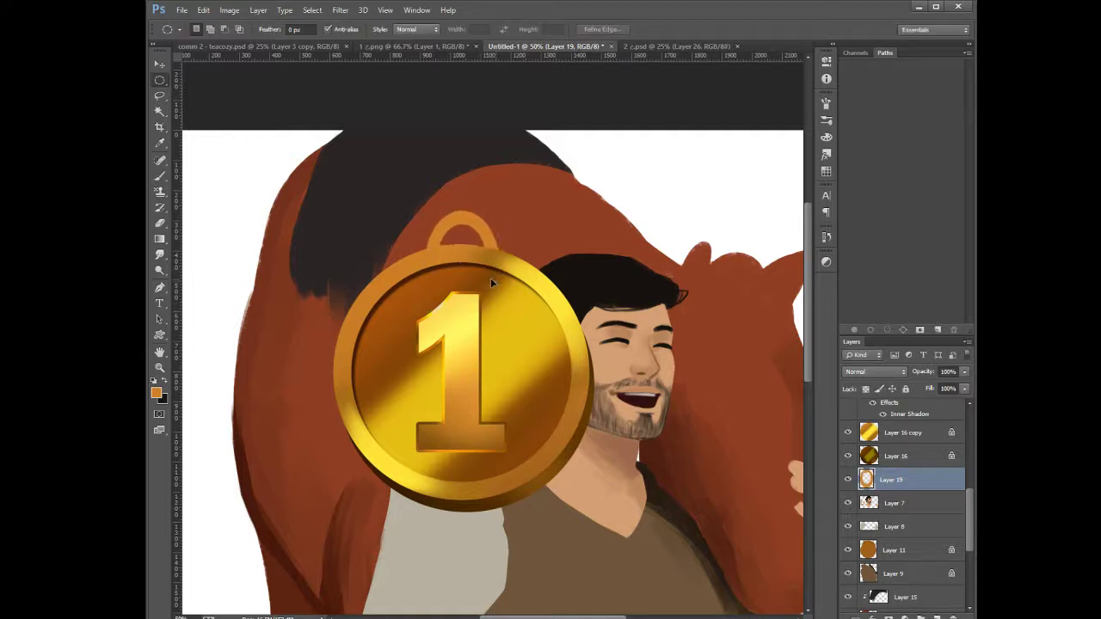
Warp the ring's upper edge upward and outward on both sides to round its top
key(ctrl+t)
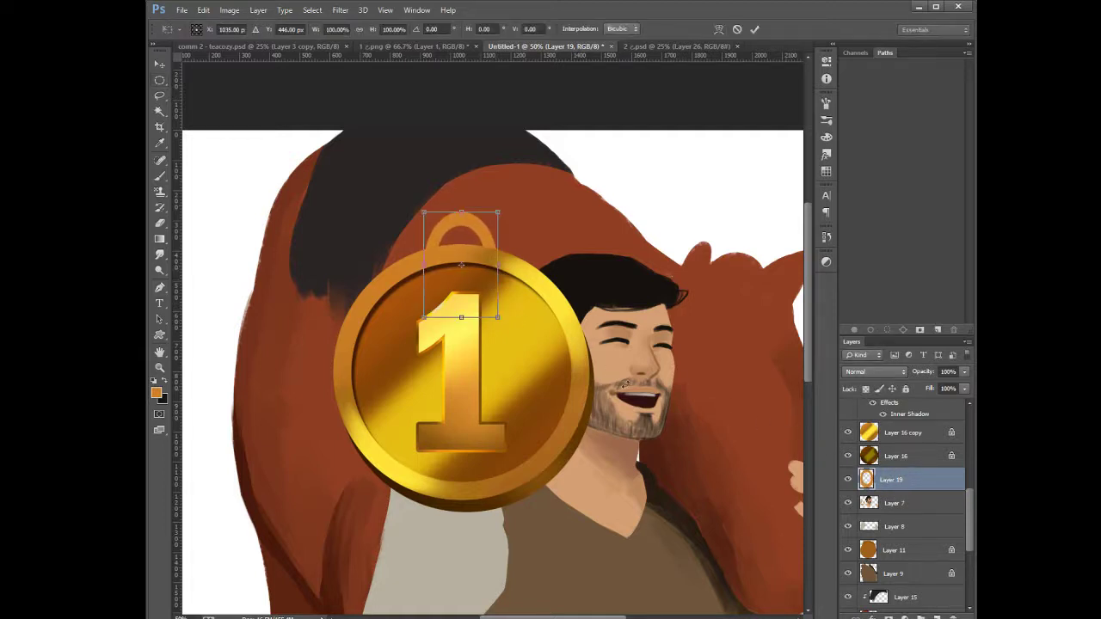
click(525, 350)
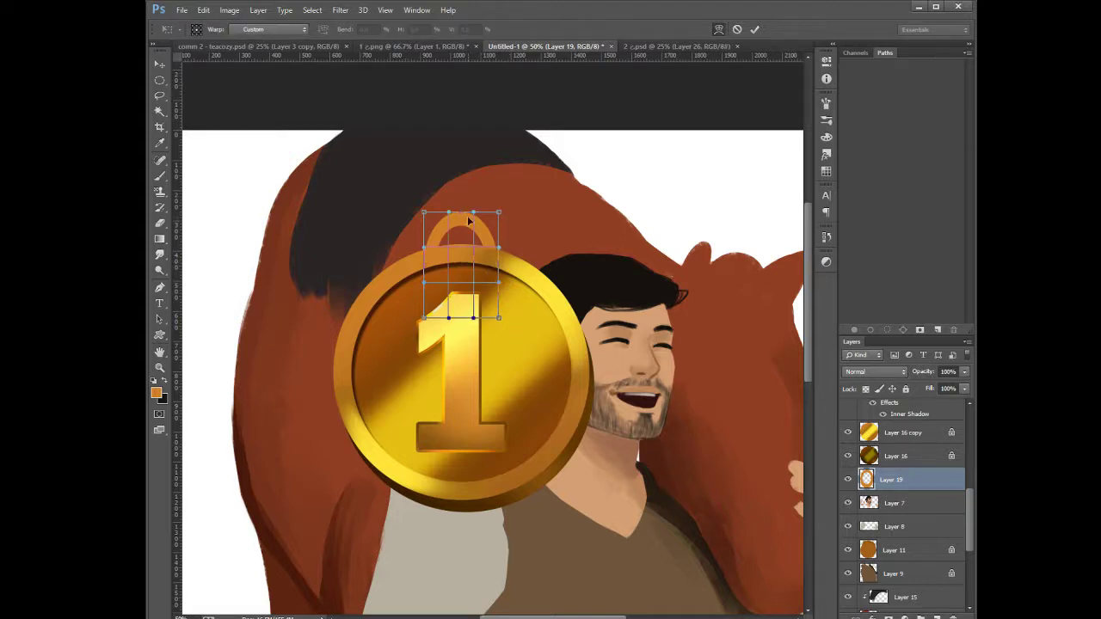
drag(479, 224, 483, 217)
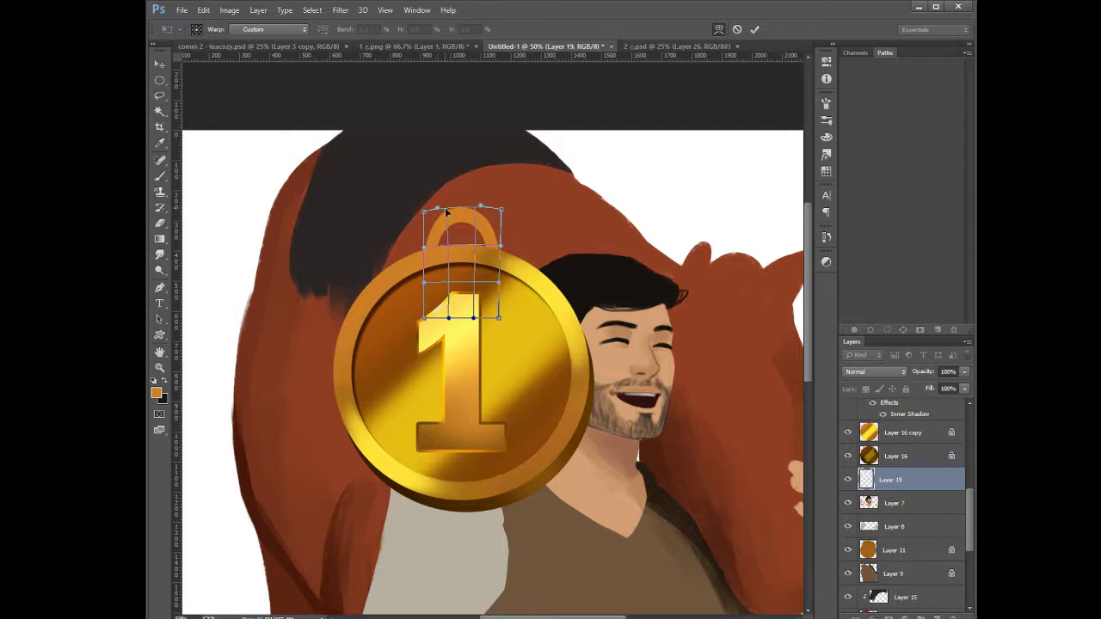
key(Return)
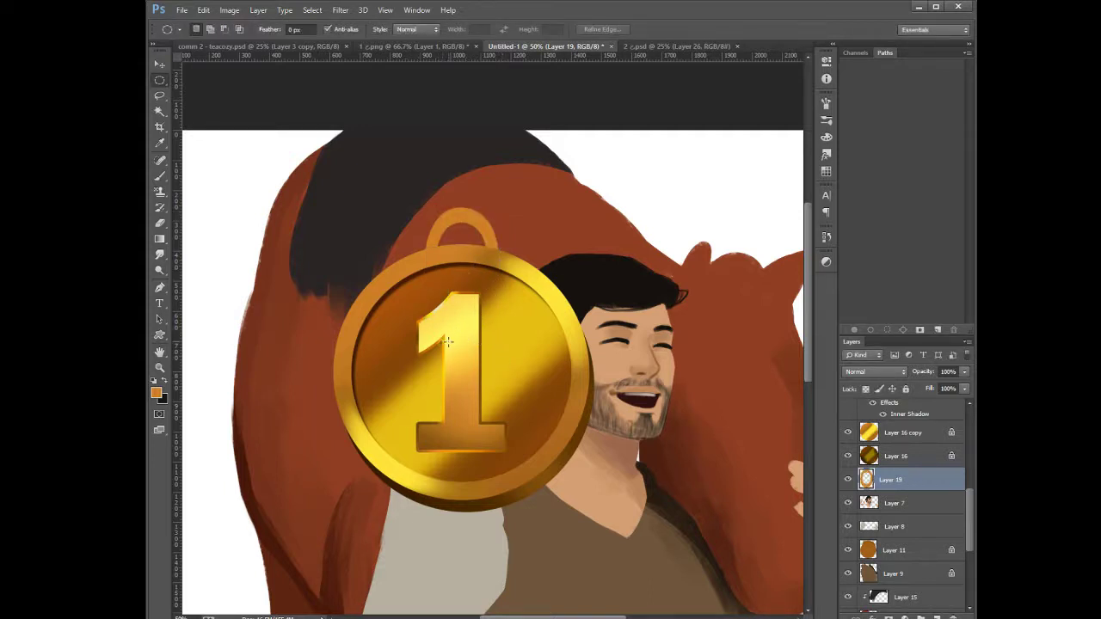
Add a "#" text layer in 133 pt Franklin Gothic directly above the gold numeral 1's layer
scroll(903, 482, up, 5)
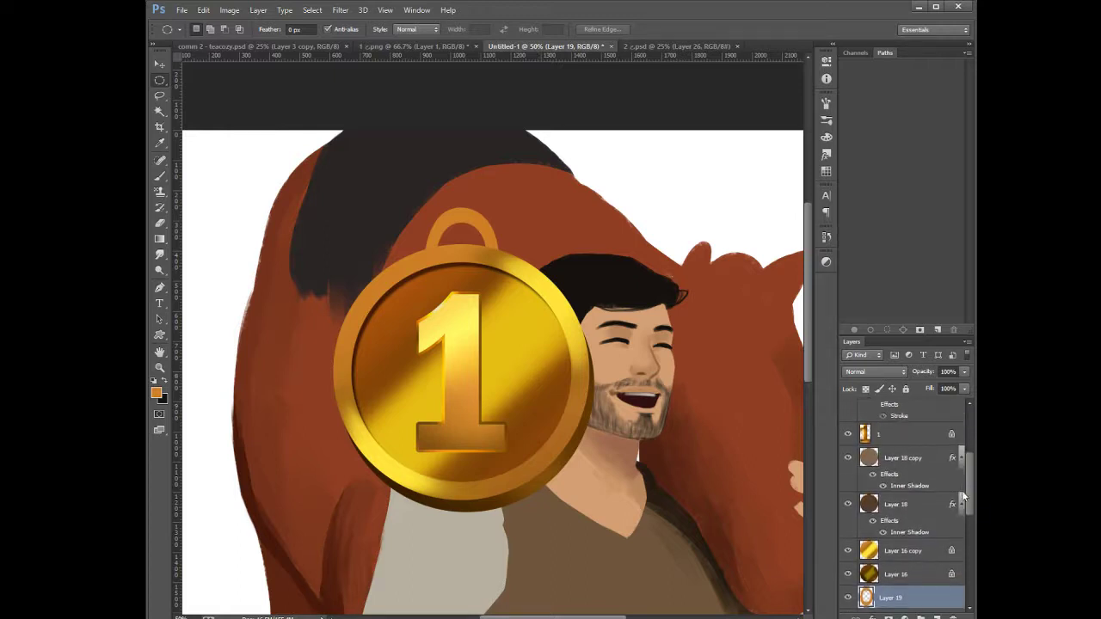
click(894, 460)
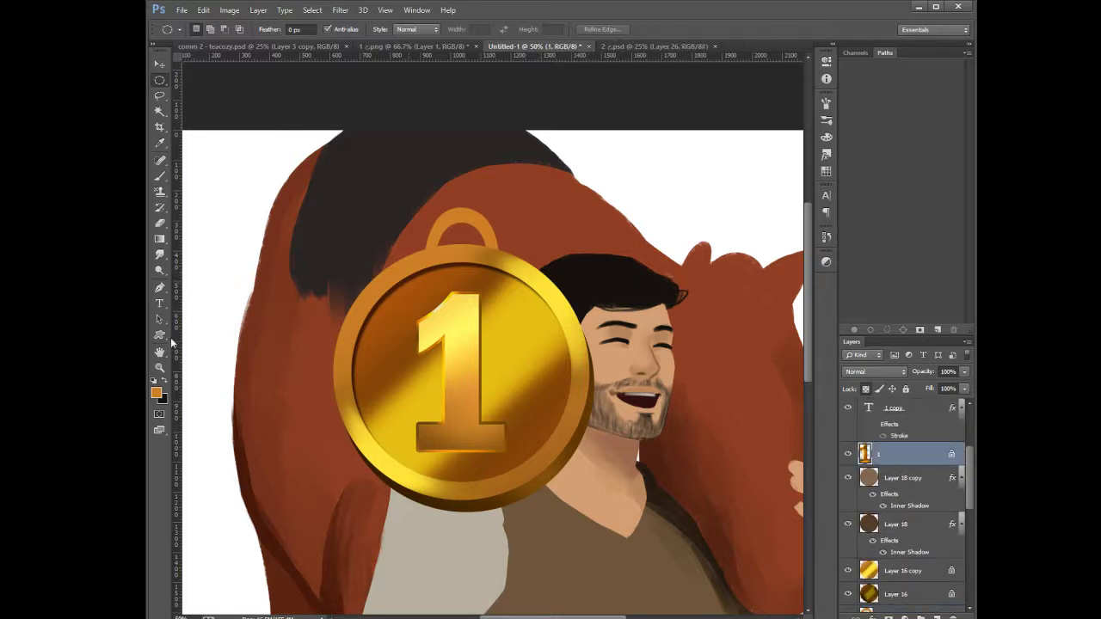
click(159, 303)
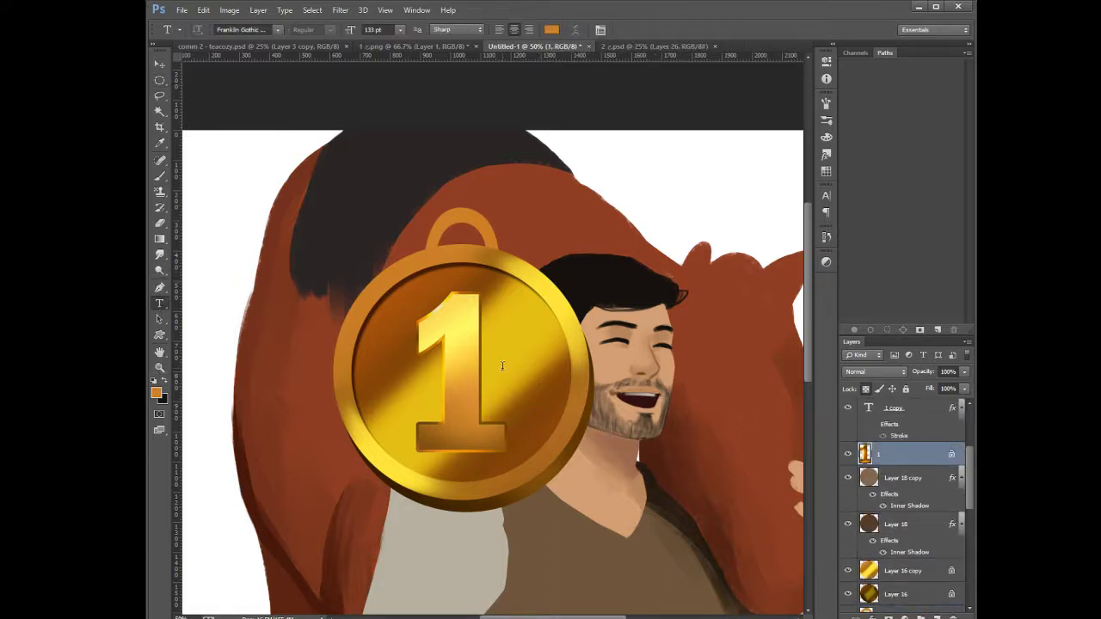
click(527, 315)
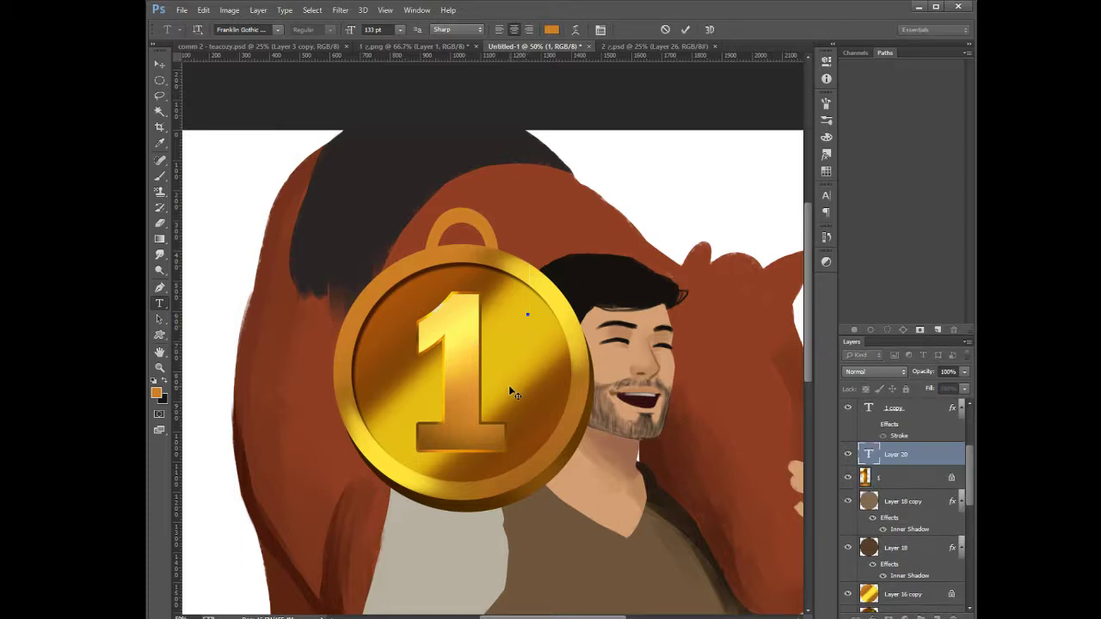
text(#)
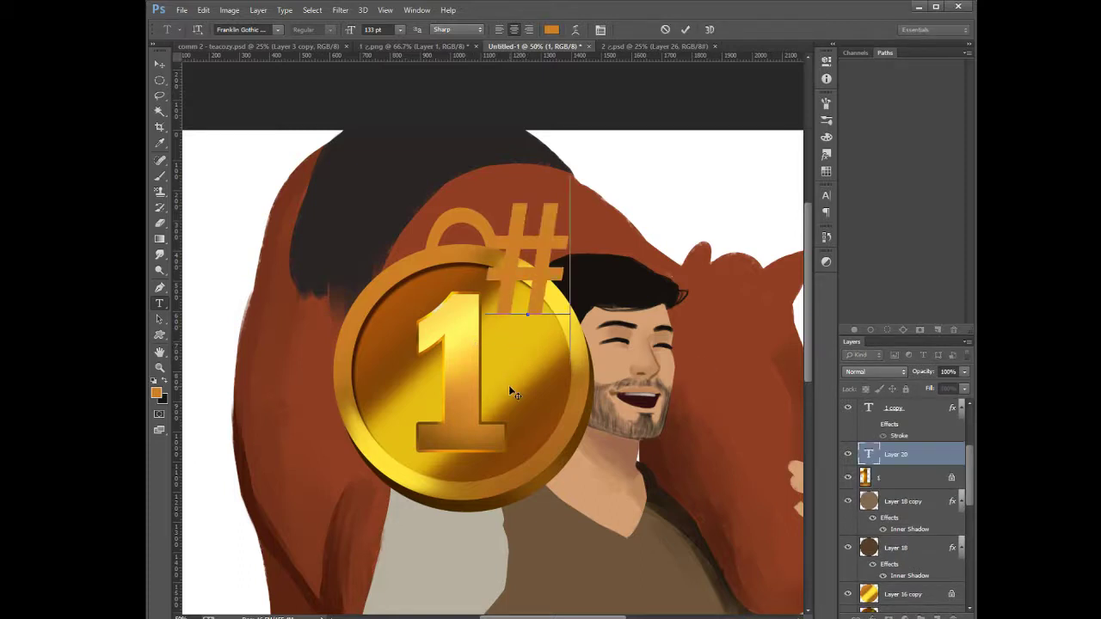
click(893, 457)
Place the # beside the numeral's upper end and scale it down to about 46 pt
drag(544, 287, 532, 350)
key(ctrl+t)
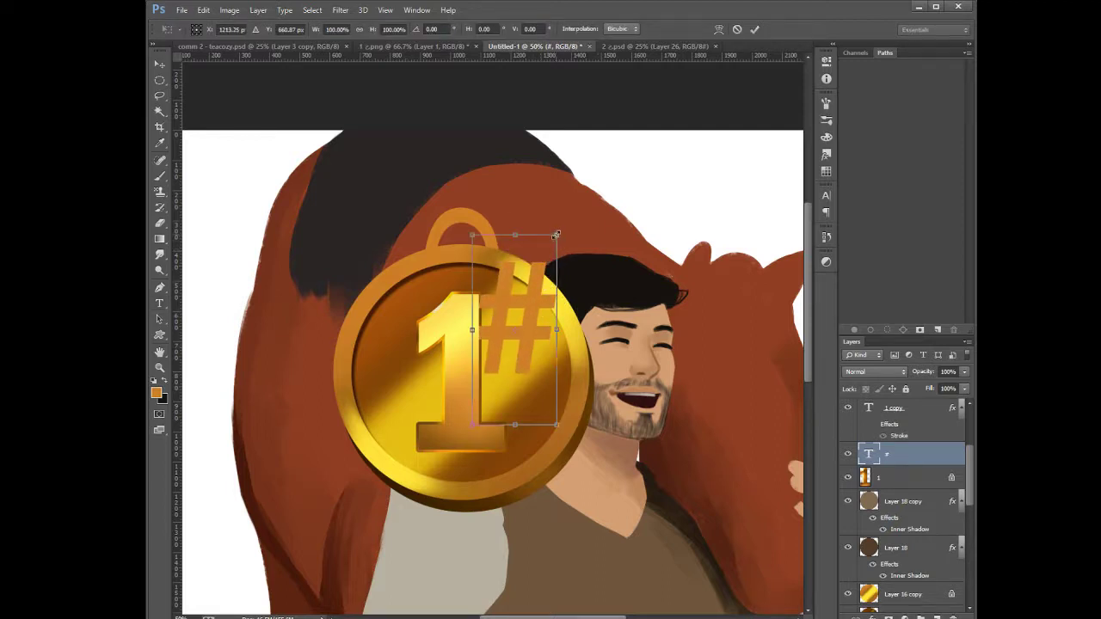
drag(556, 234, 531, 292)
drag(523, 351, 509, 337)
drag(523, 281, 519, 286)
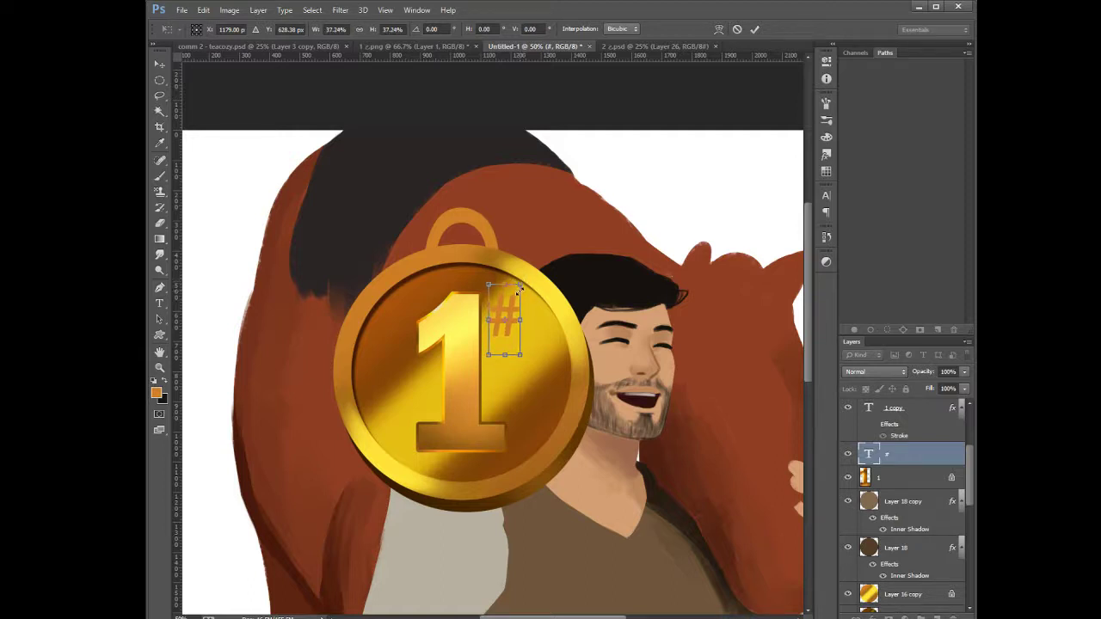
key(Return)
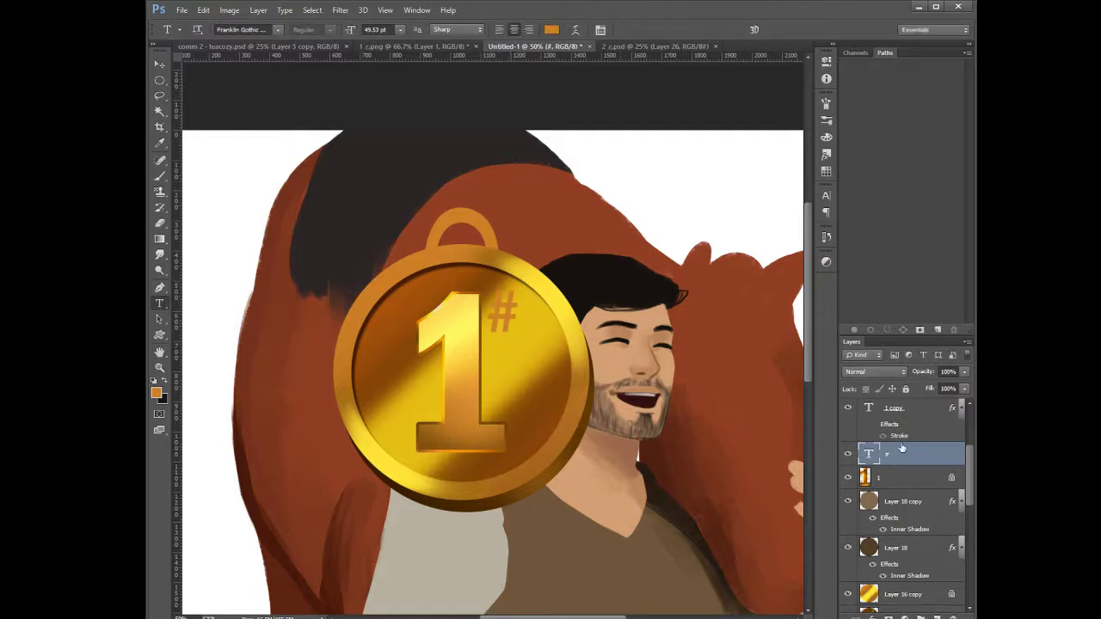
key(ctrl+t)
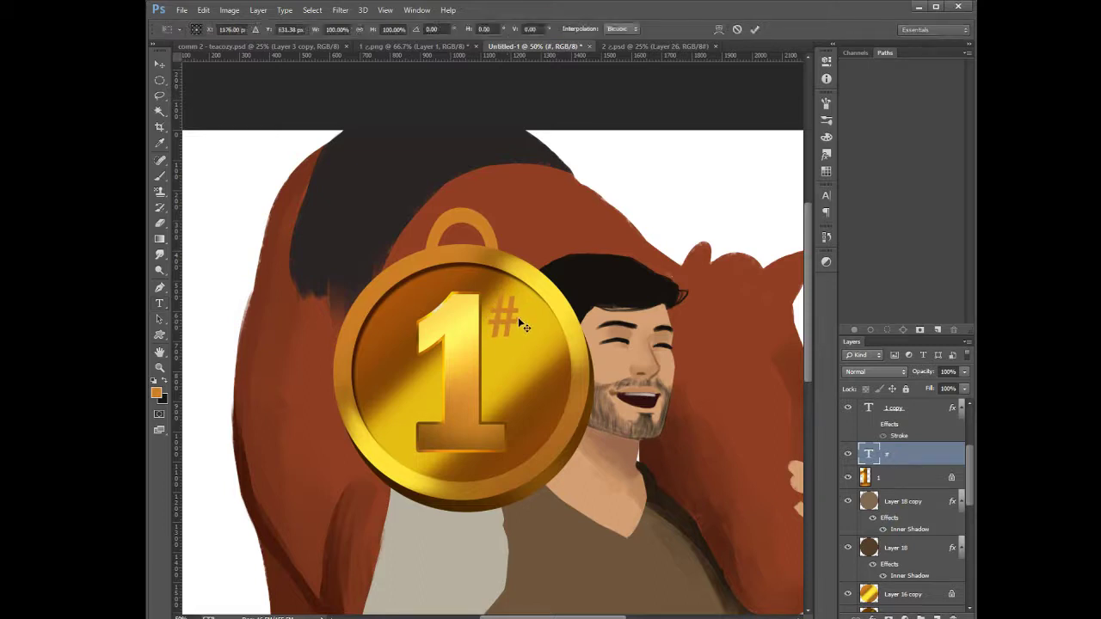
drag(521, 284, 518, 290)
key(Return)
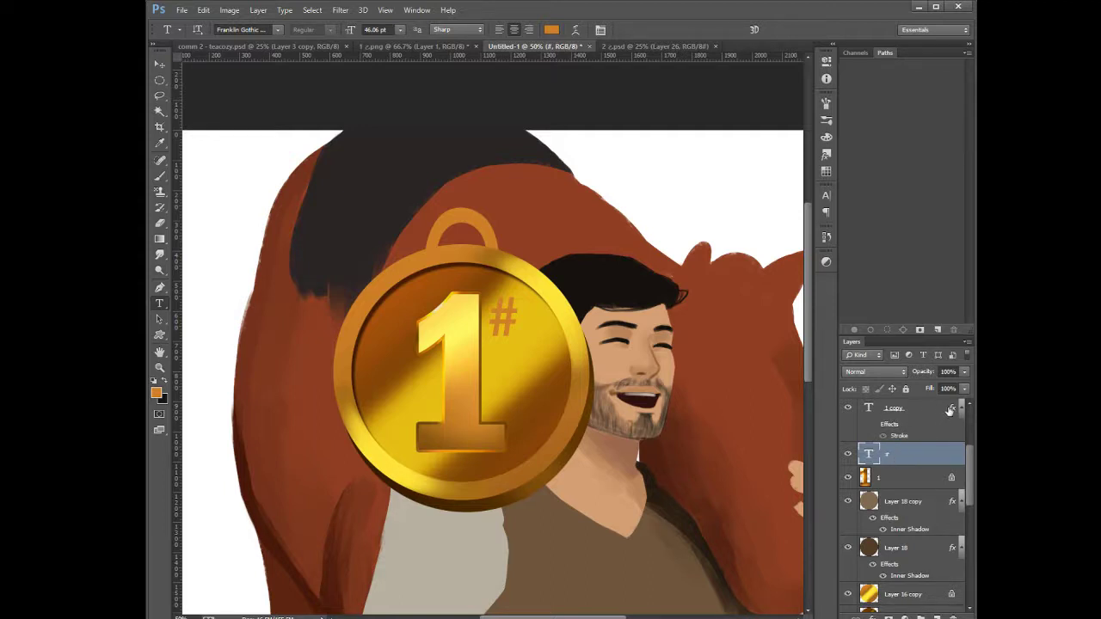
Copy the stroke effect from the 1 copy layer to the # layer and make it visible
drag(952, 408, 913, 461)
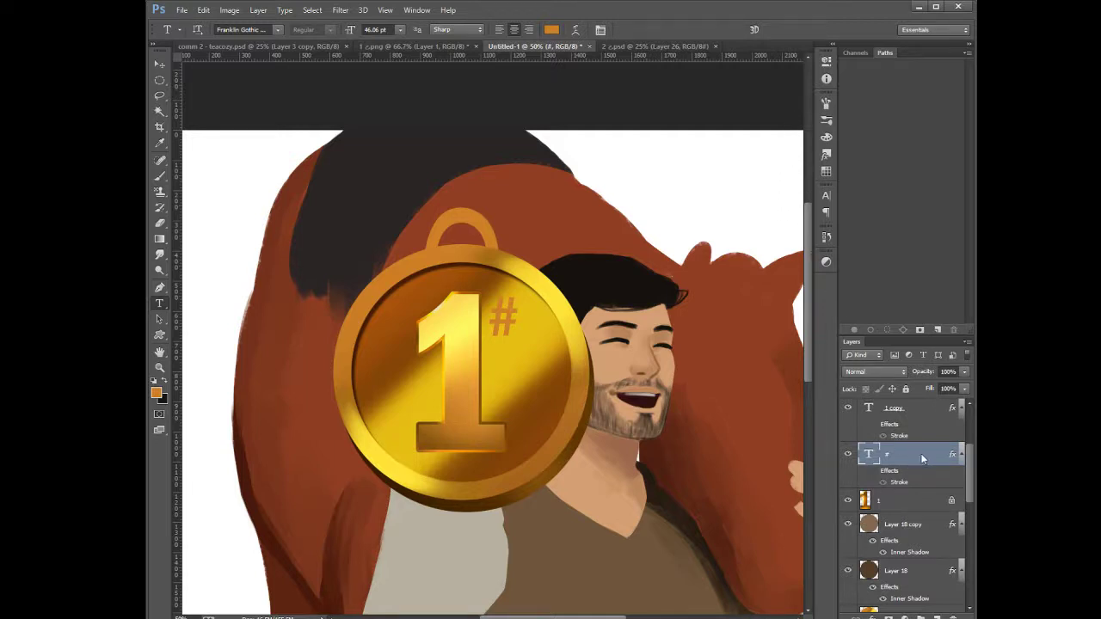
click(848, 454)
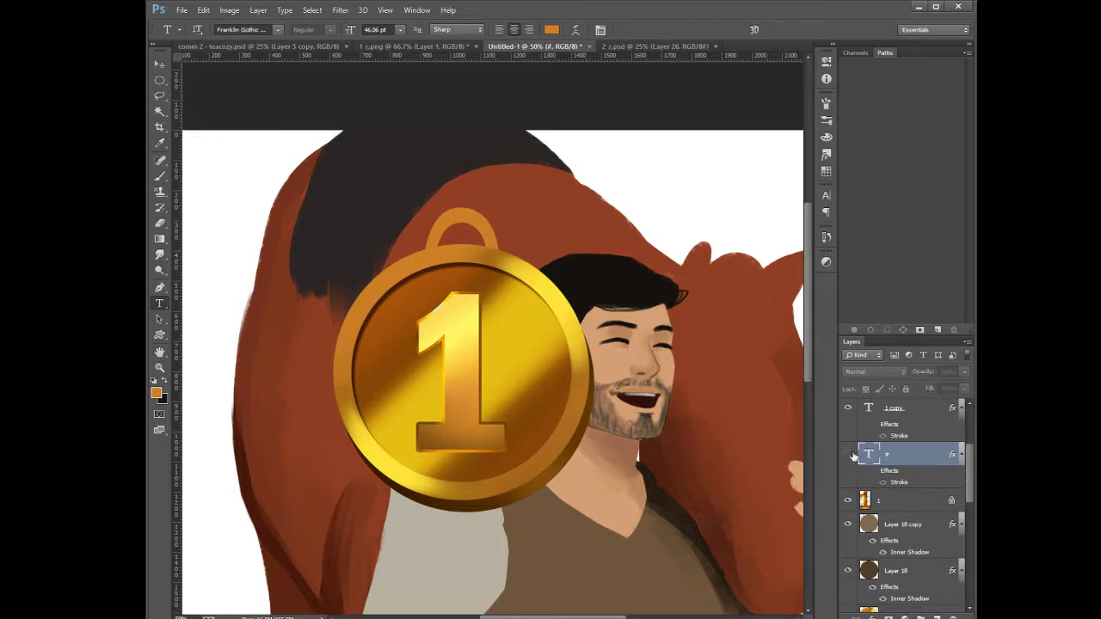
click(848, 456)
click(873, 472)
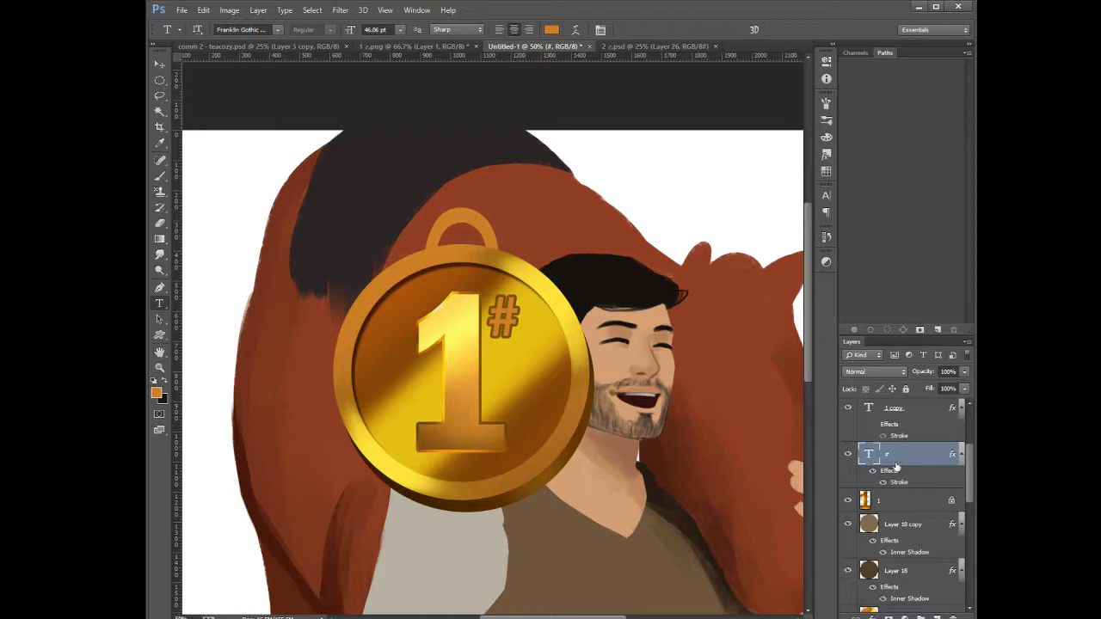
Duplicate the # text layer, hide the copy, and rasterize the original # together with its stroke
key(h)
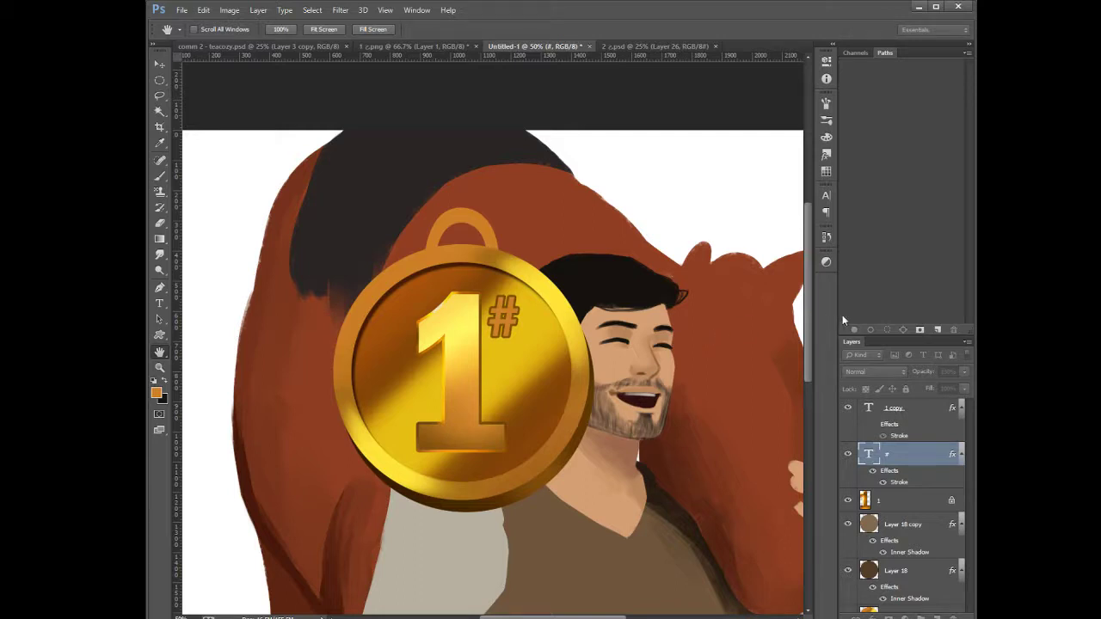
key(t)
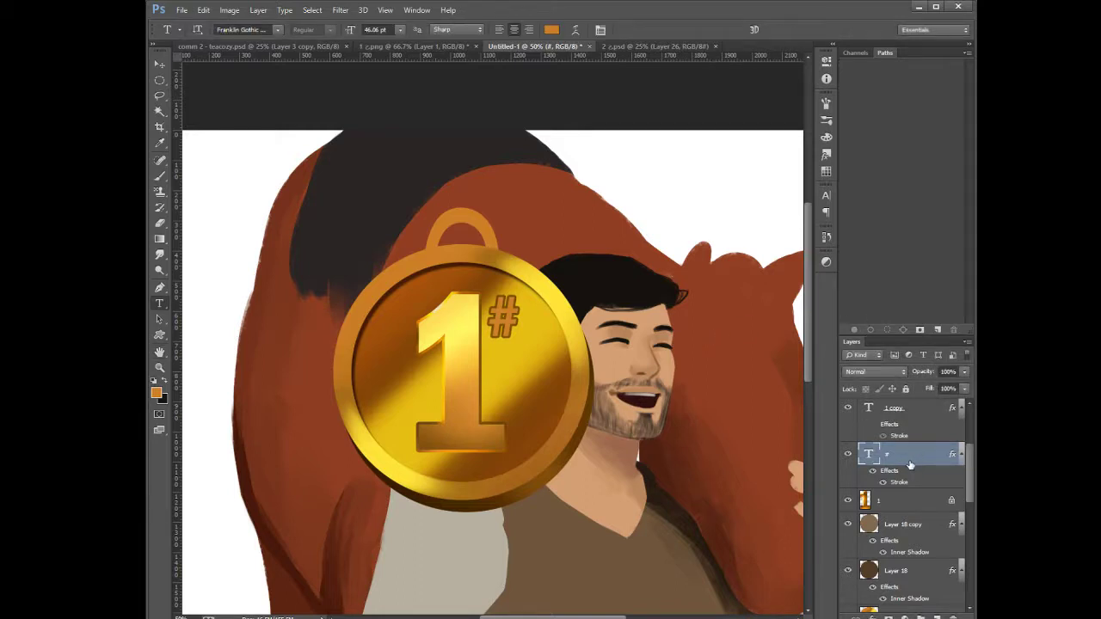
key(ctrl+j)
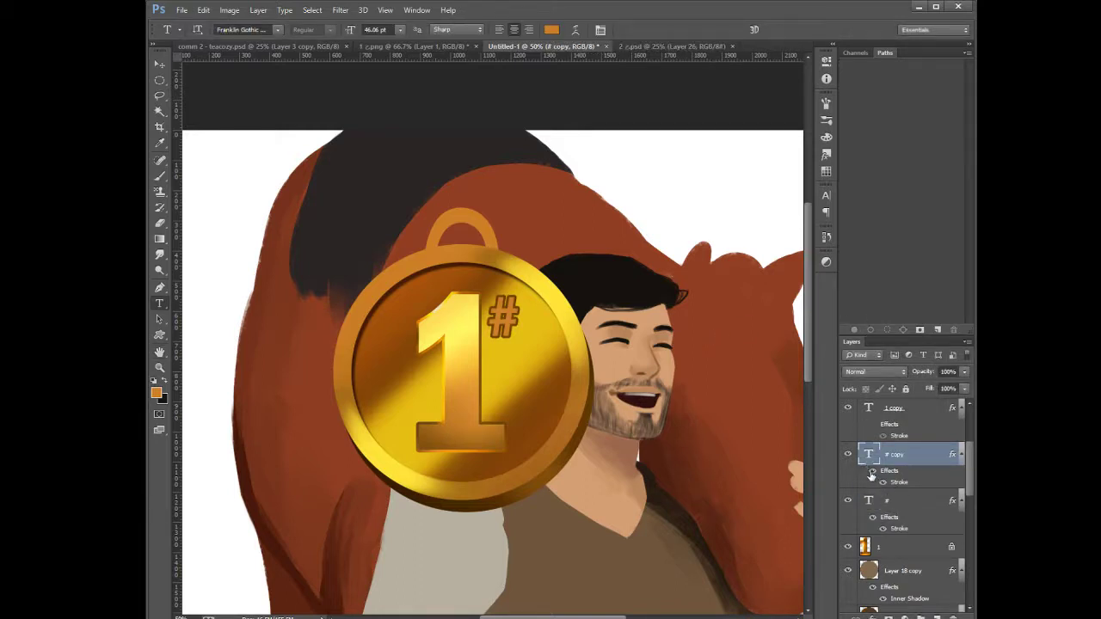
click(887, 513)
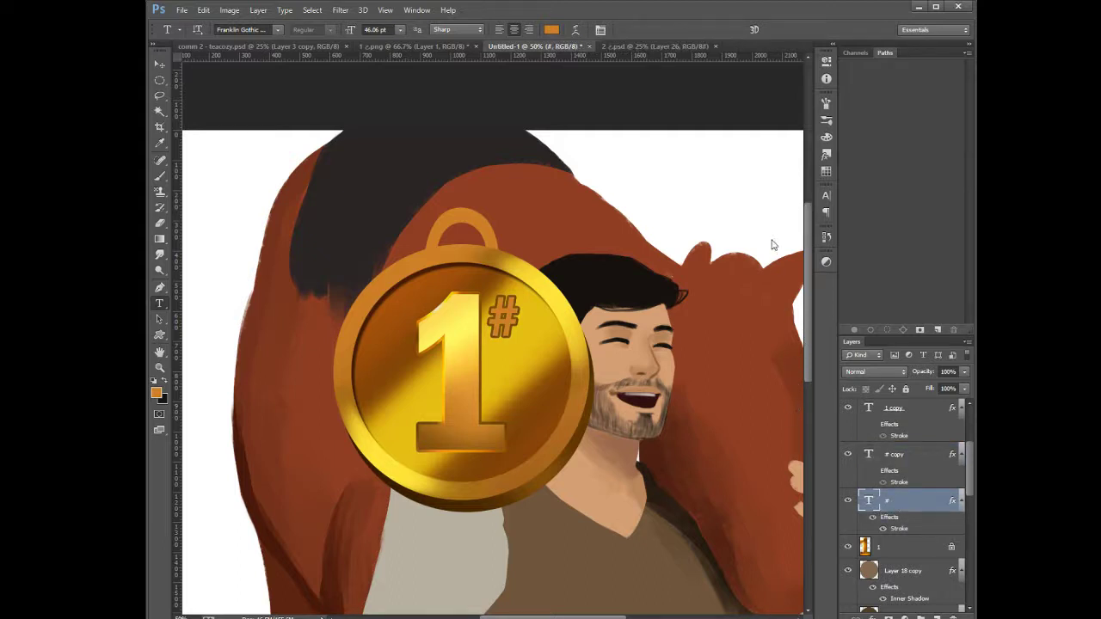
key(ctrl+e)
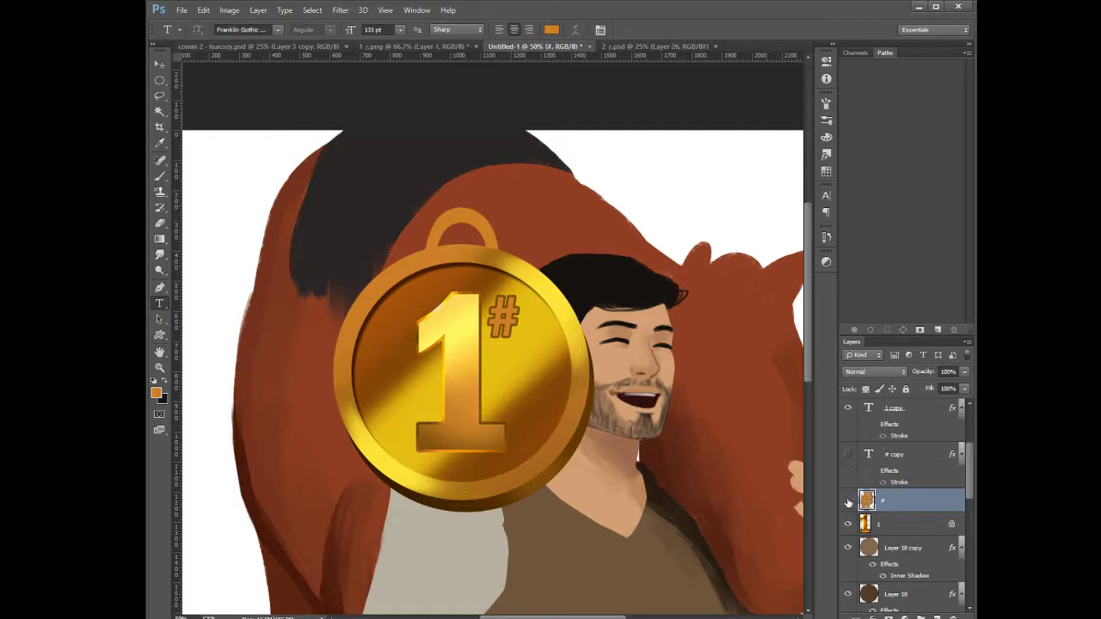
click(848, 501)
click(849, 455)
click(848, 501)
click(849, 502)
click(849, 502)
Duplicate the gold numeral layer, clip the copy to the # layer, and rotate and reposition it to give the # a gold sheen
click(889, 527)
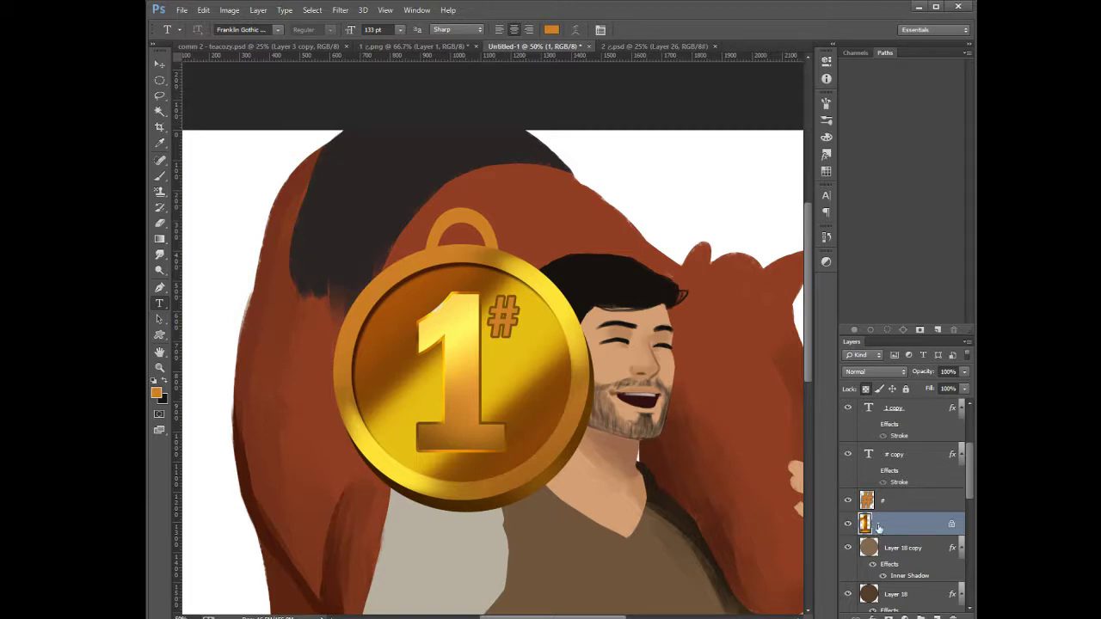
key(ctrl+j)
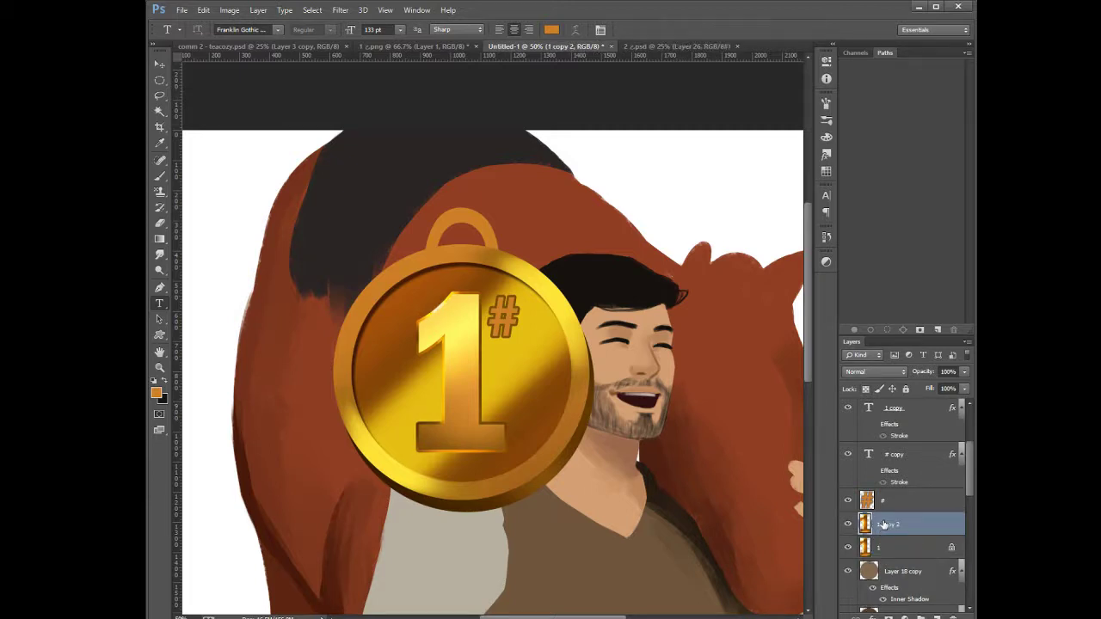
drag(886, 528, 884, 503)
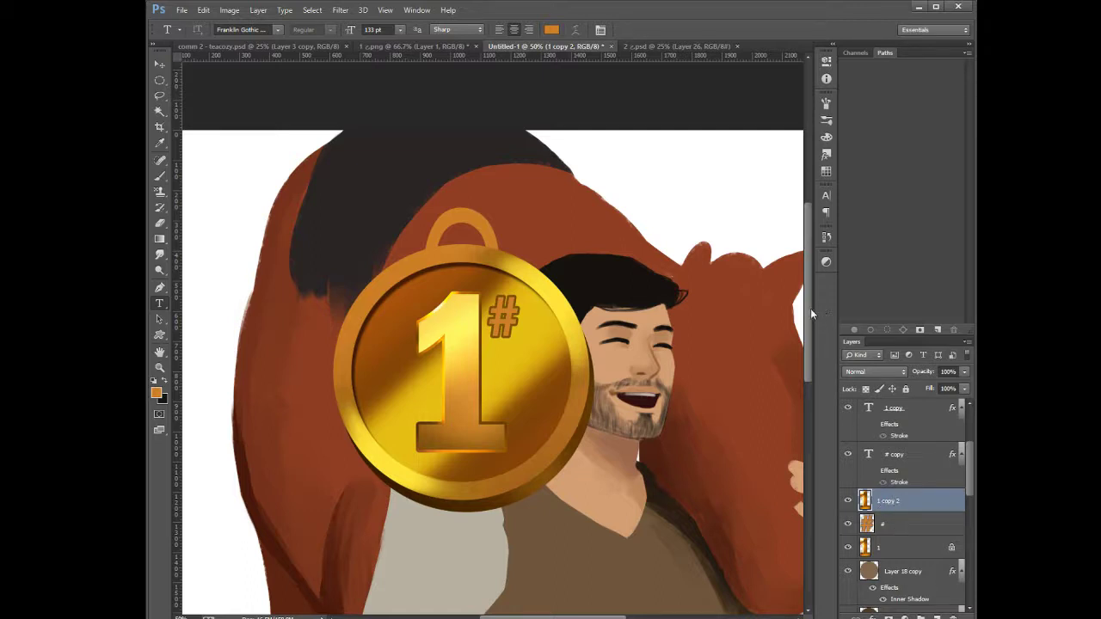
key(ctrl+alt+g)
drag(529, 385, 522, 342)
key(ctrl+t)
key(Return)
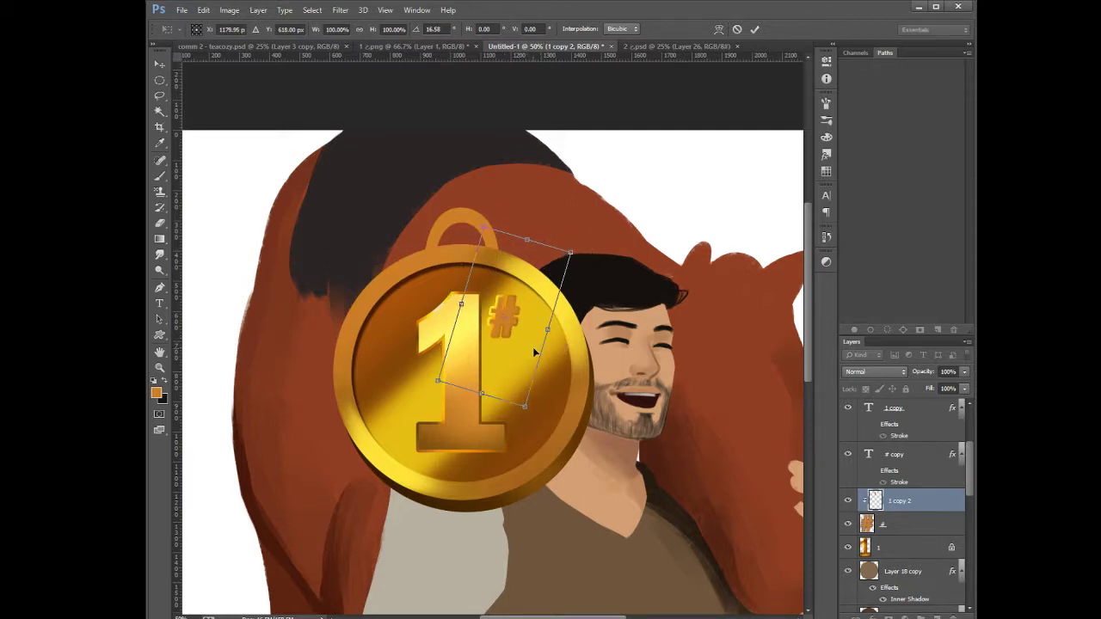
key(t)
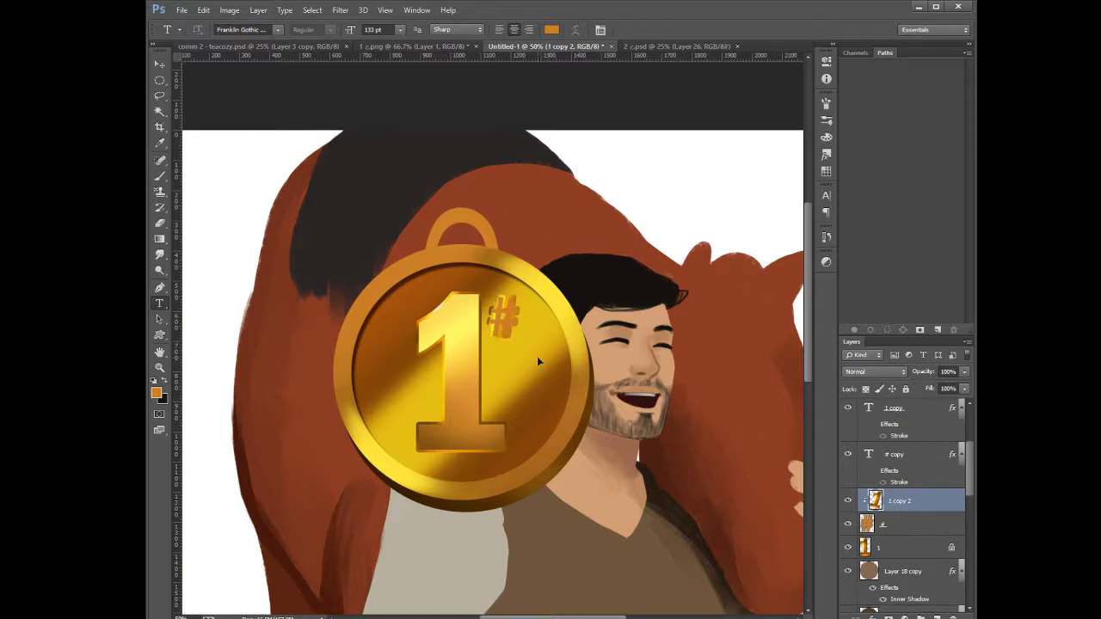
drag(547, 358, 511, 351)
click(160, 176)
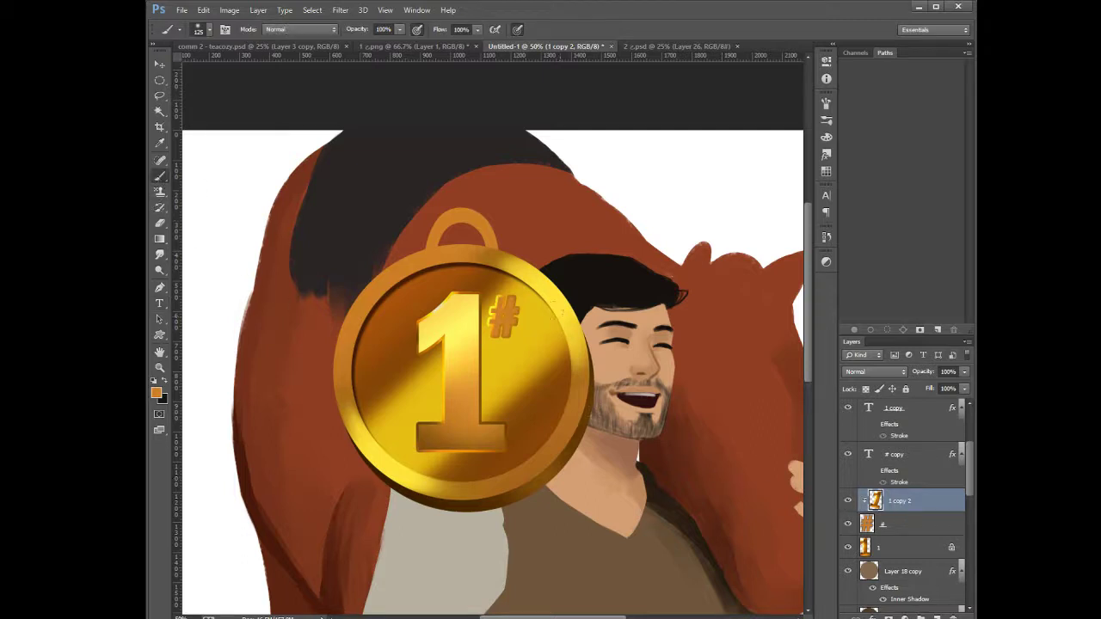
click(475, 368)
Delete the # layer, its clipped gold copy and the # copy text layer
ctrl+click(907, 528)
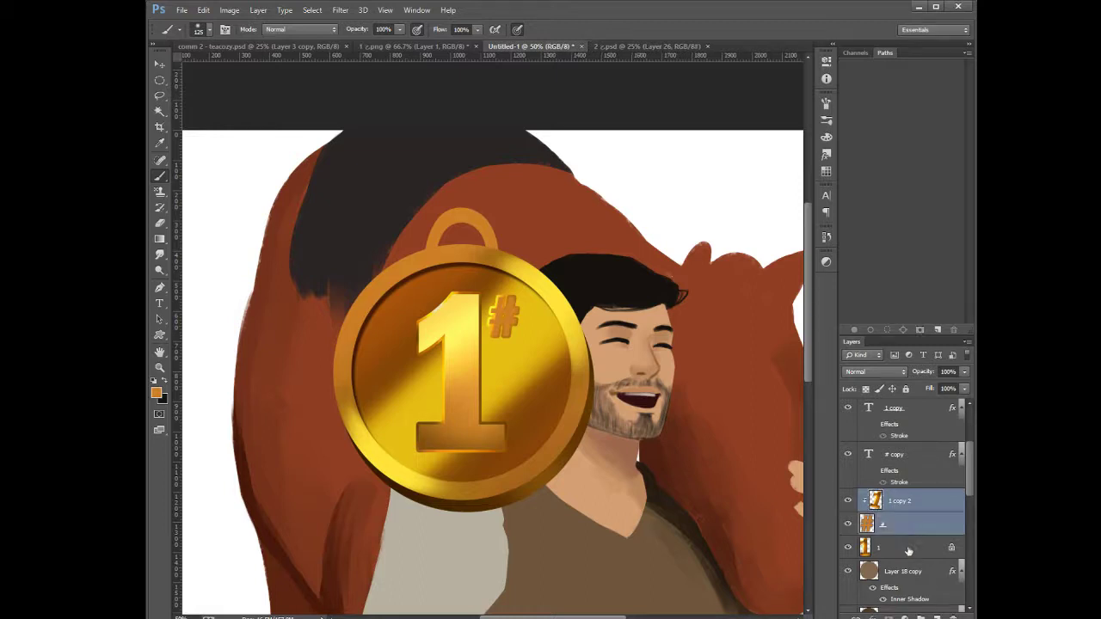
click(953, 616)
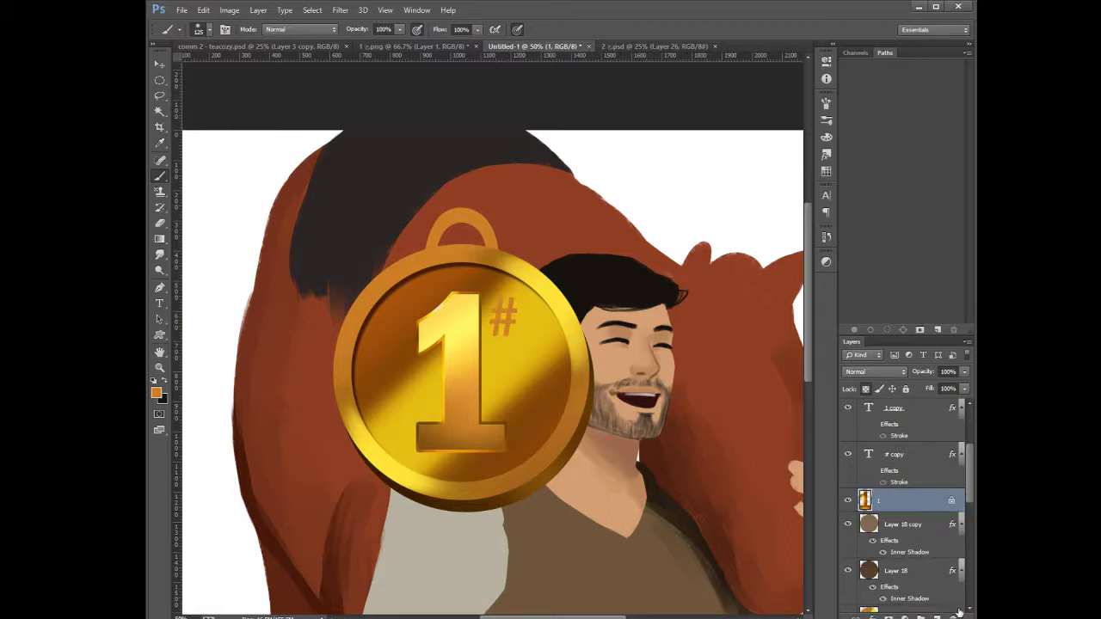
click(900, 466)
key(Delete)
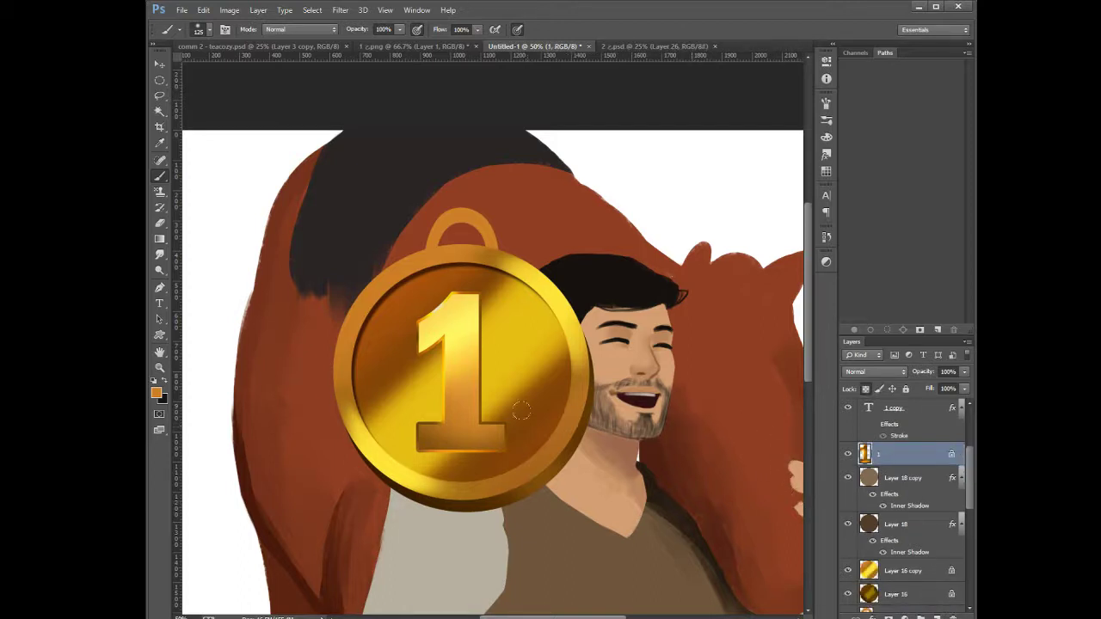
Paste a reference picture of a laurel-decorated medal, enlarge it to about 423% to study it, and delete its layer
key(alt+Tab)
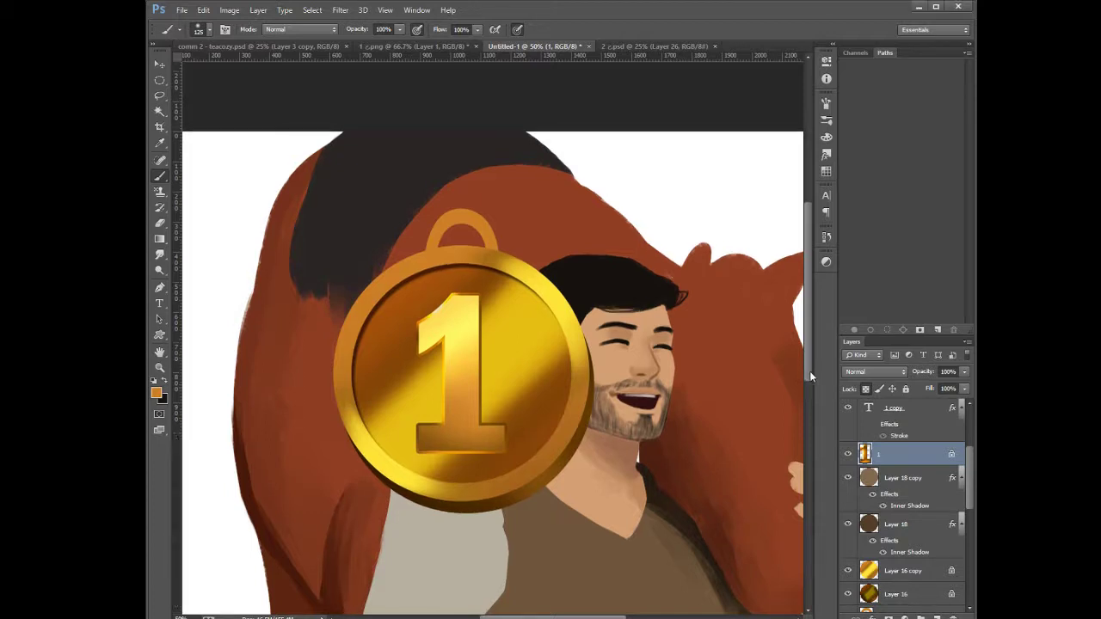
key(ctrl+v)
mouse_move(524, 358)
mouse_down()
mouse_move(649, 321)
mouse_move(768, 539)
mouse_up()
key(ctrl+t)
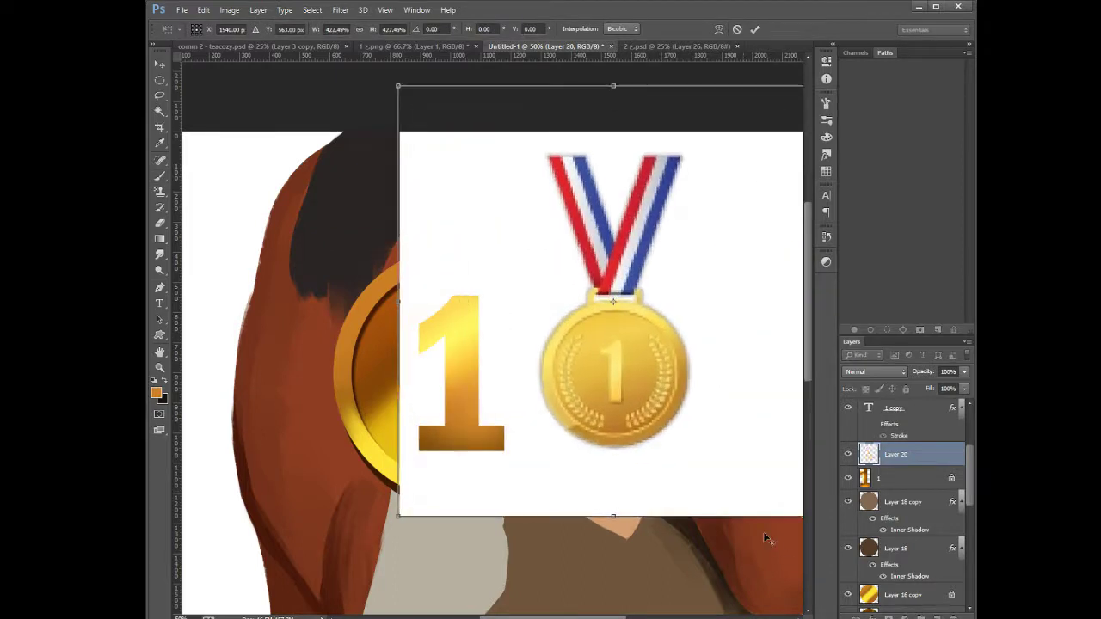
key(Return)
key(b)
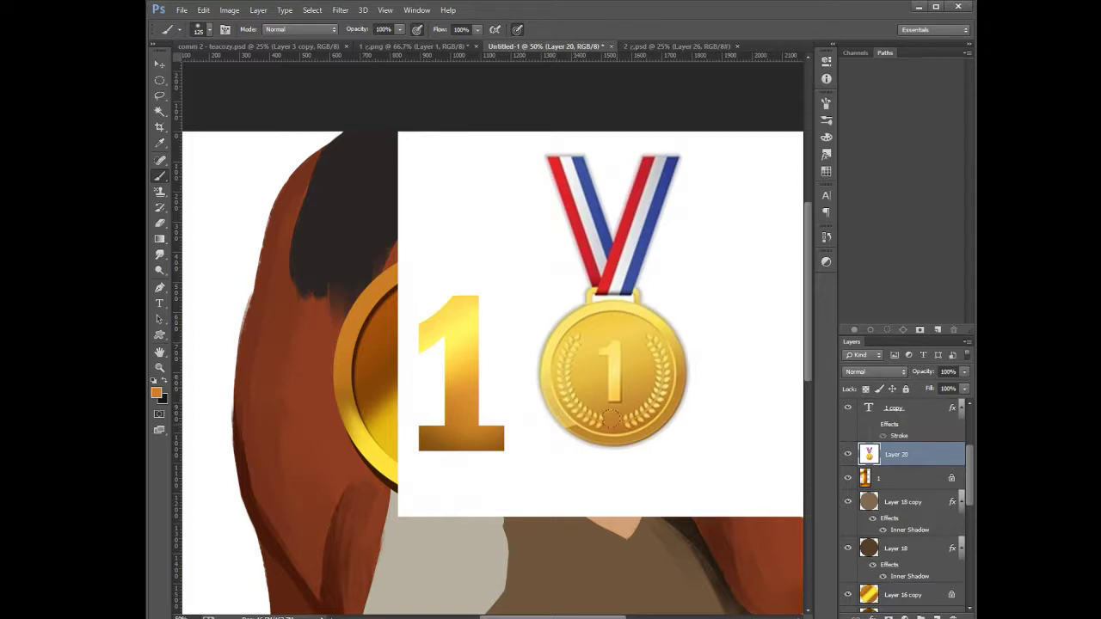
drag(686, 378, 632, 524)
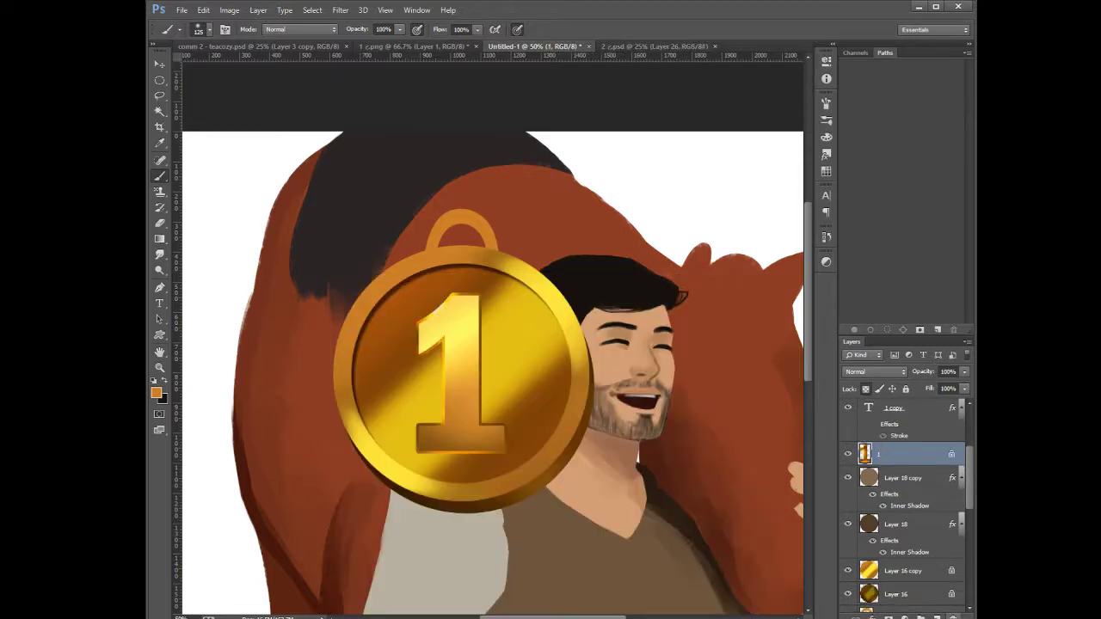
click(953, 617)
Paste a second medal reference picture with a starred rim, position it over the man, and delete its layer
key(ctrl+v)
drag(597, 401, 696, 327)
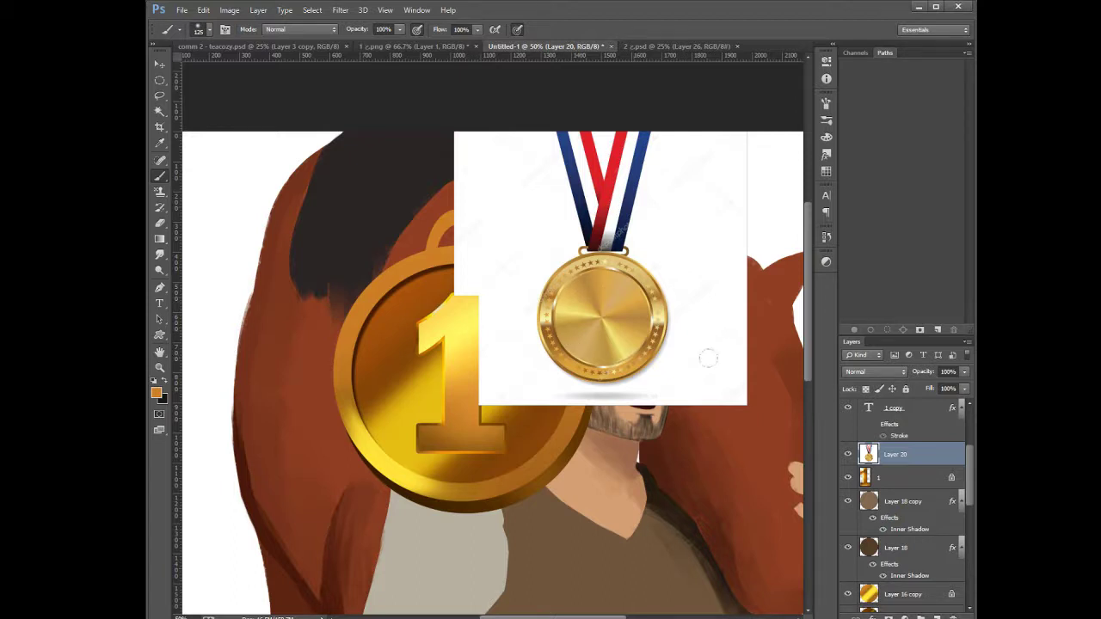
click(953, 618)
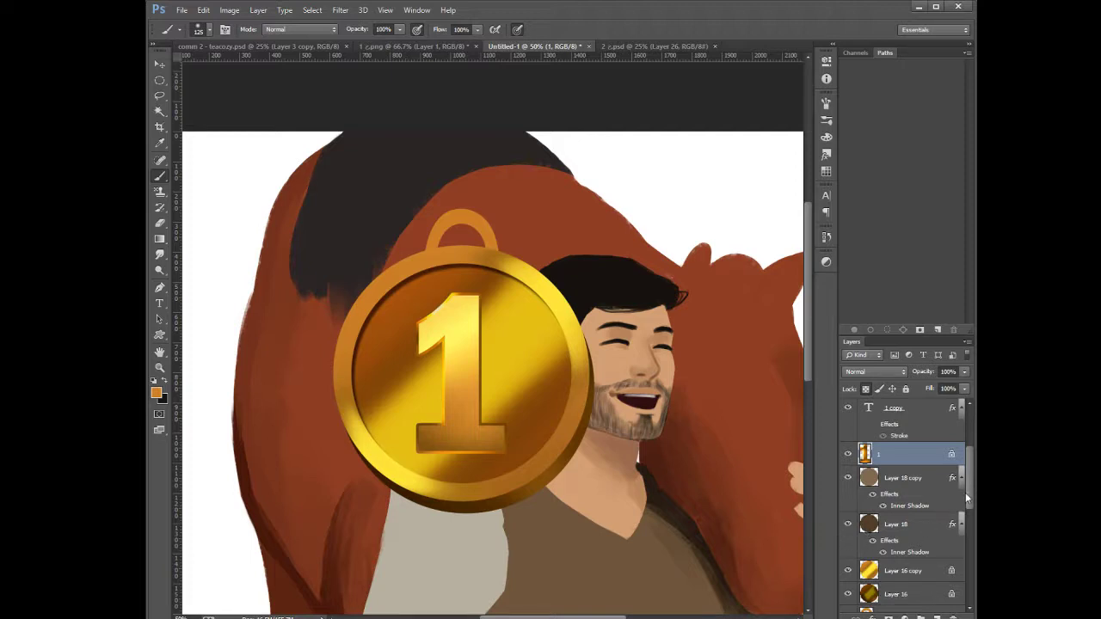
Thicken the hanging ring on Layer 19 with a Stroke layer effect in the ring's orange colour
drag(970, 496, 961, 524)
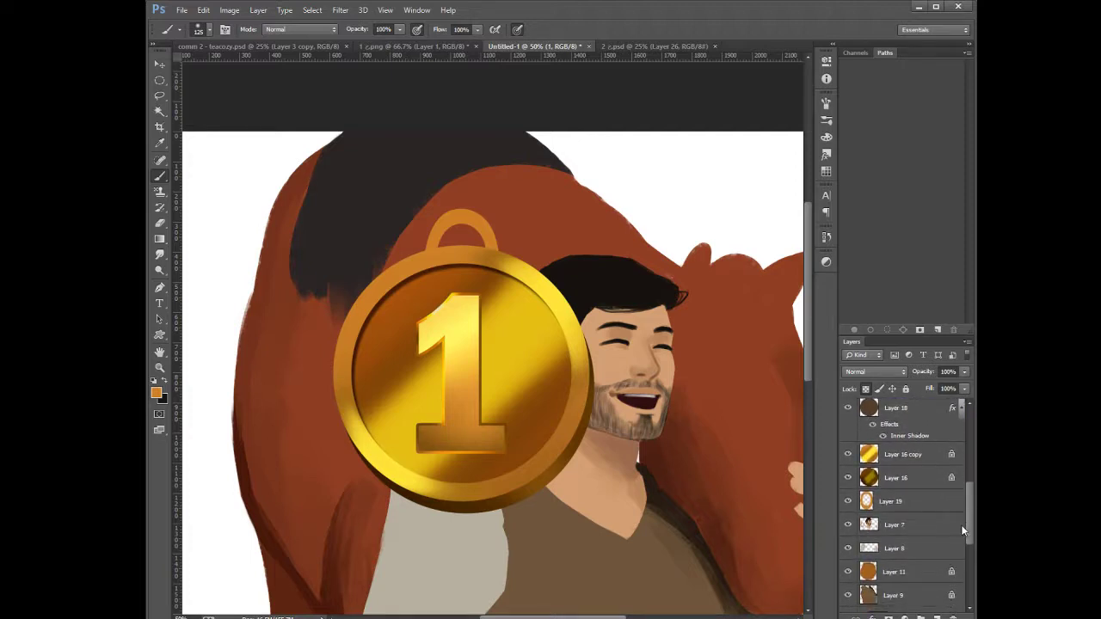
click(900, 506)
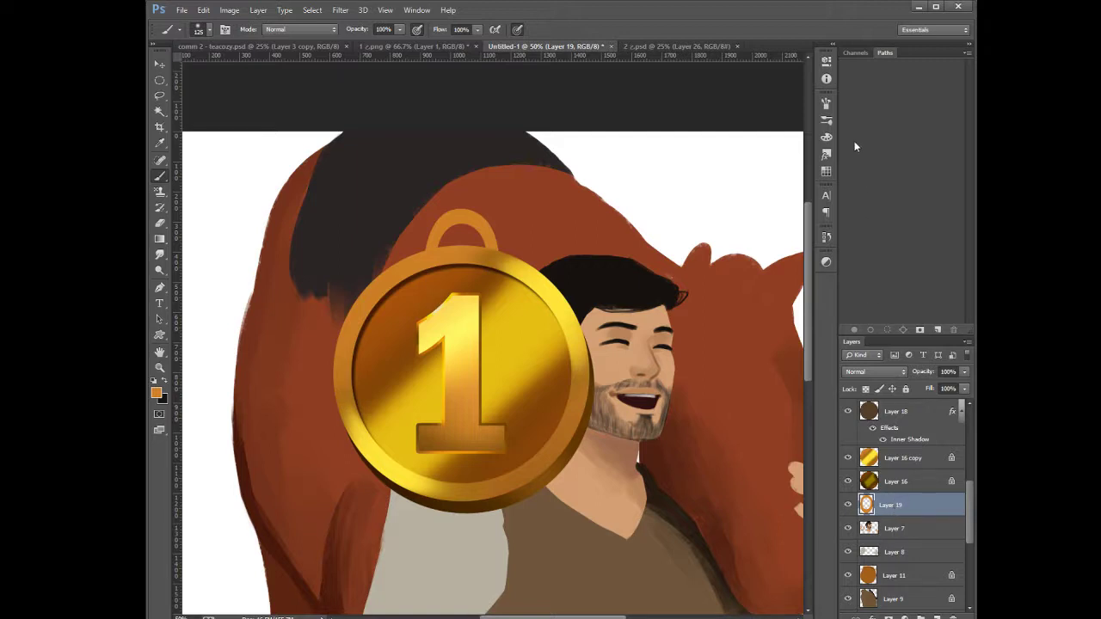
key(h)
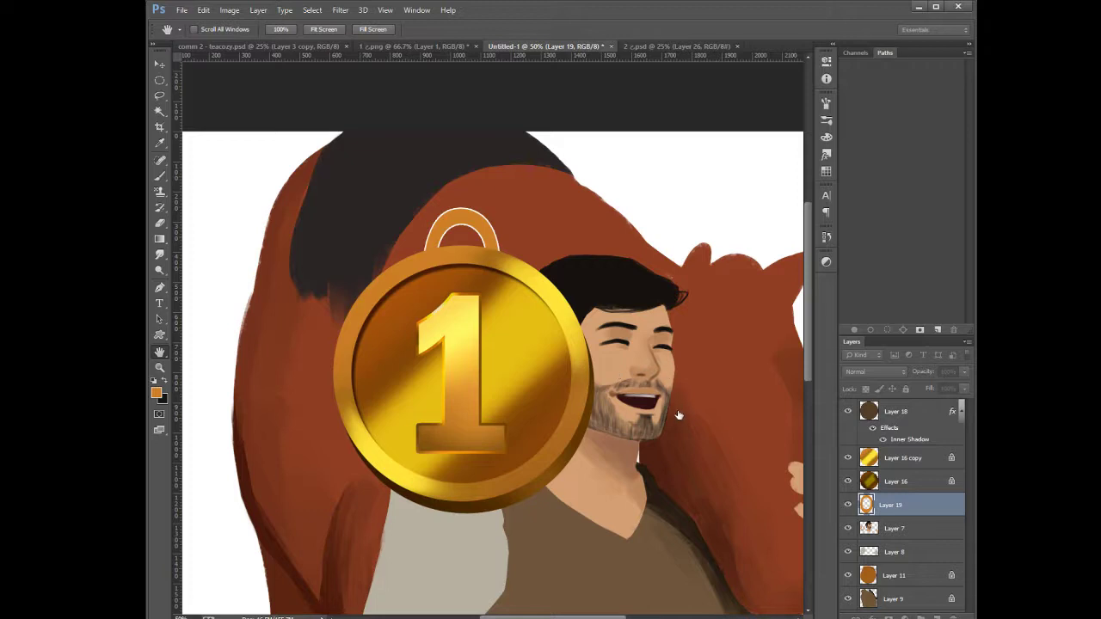
key(i)
key(alt+shift+BackSpace)
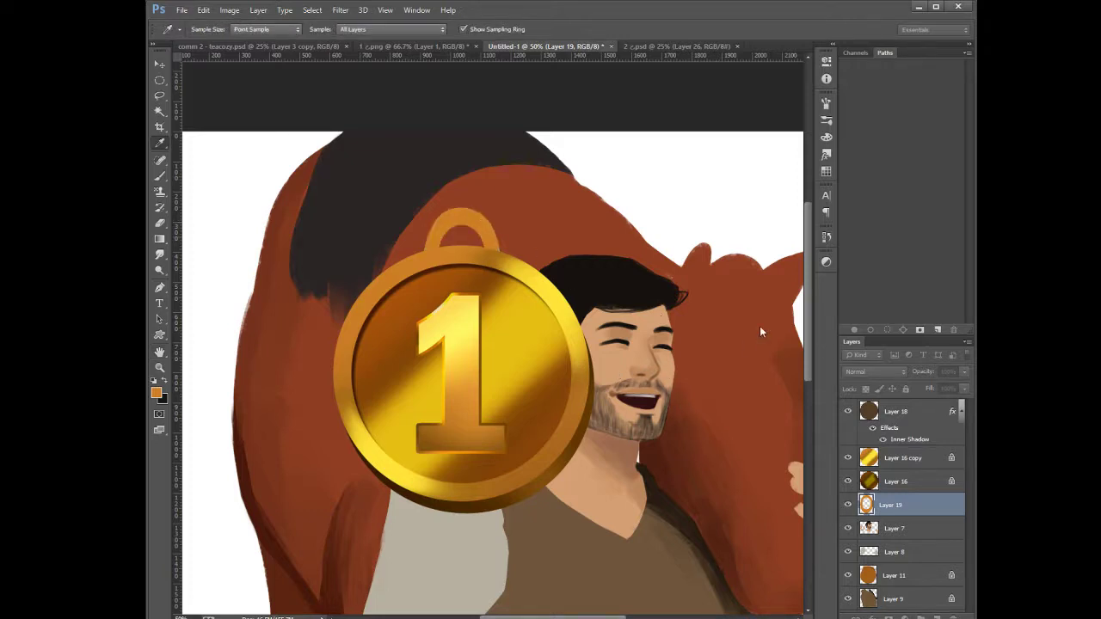
key(h)
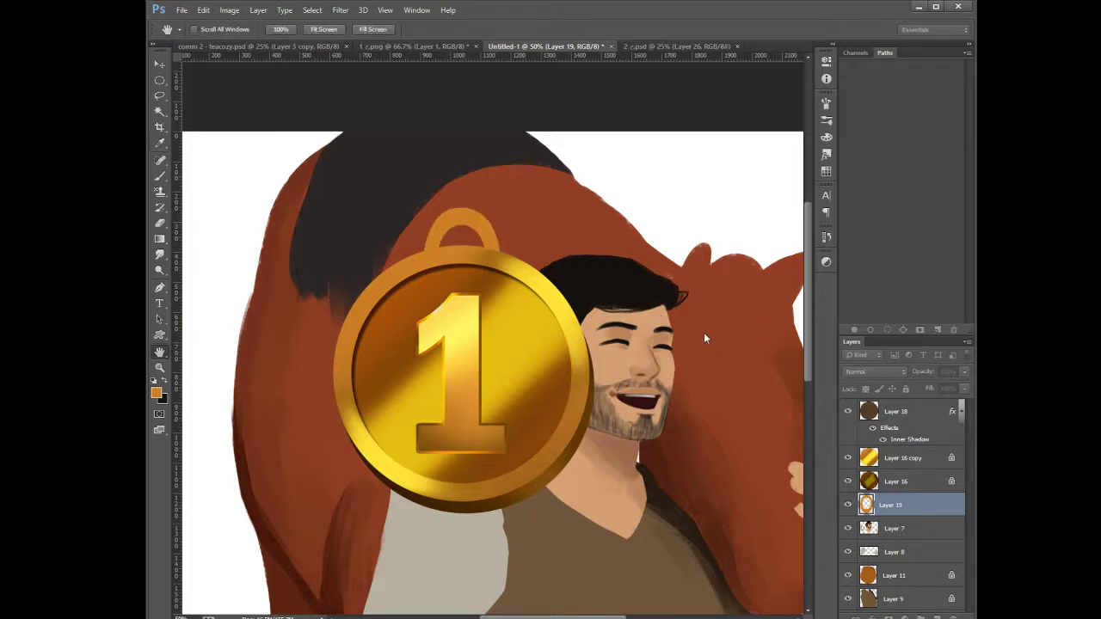
drag(705, 333, 707, 331)
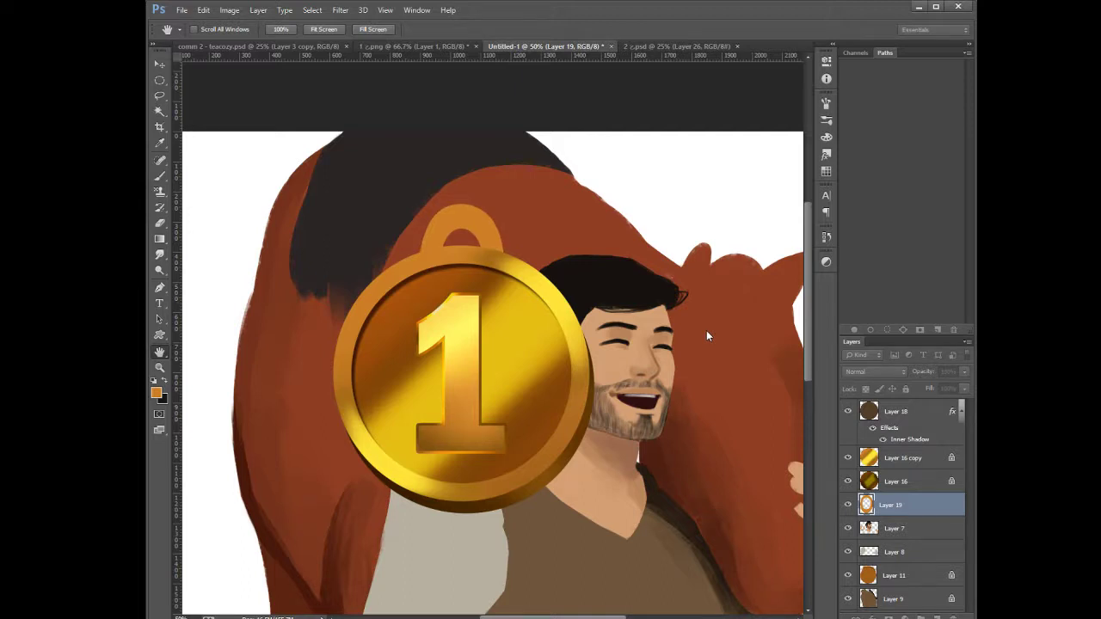
click(882, 316)
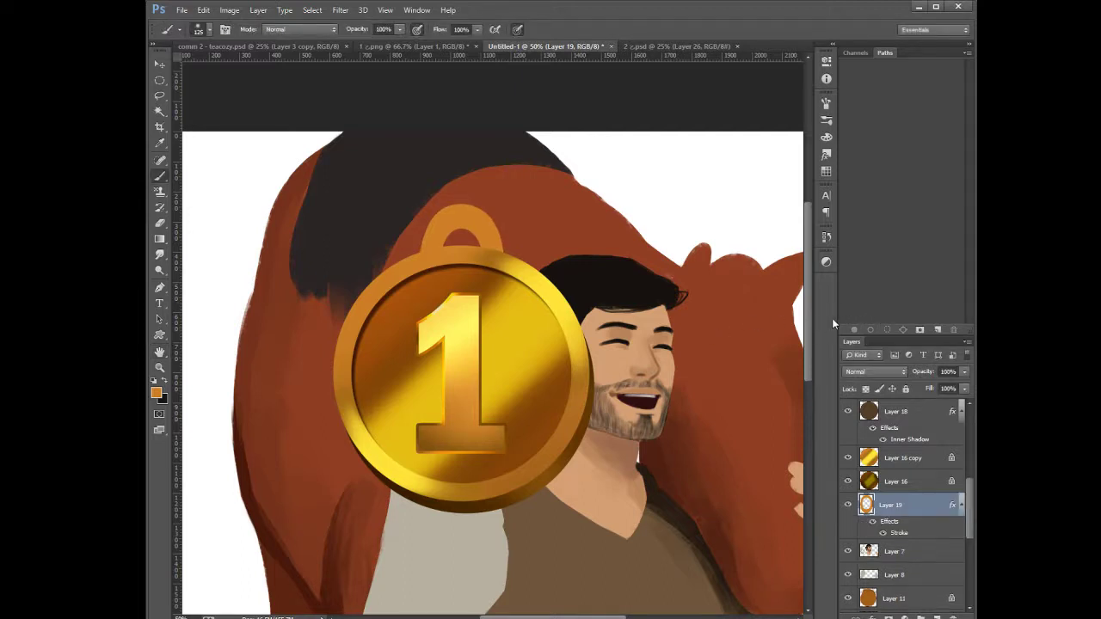
Free-transform the stroked ring on Layer 19, adjusting its width, height and taper and seating its base behind the medal's rim
key(ctrl+plus)
key(ctrl+plus)
drag(597, 249, 638, 438)
key(ctrl+t)
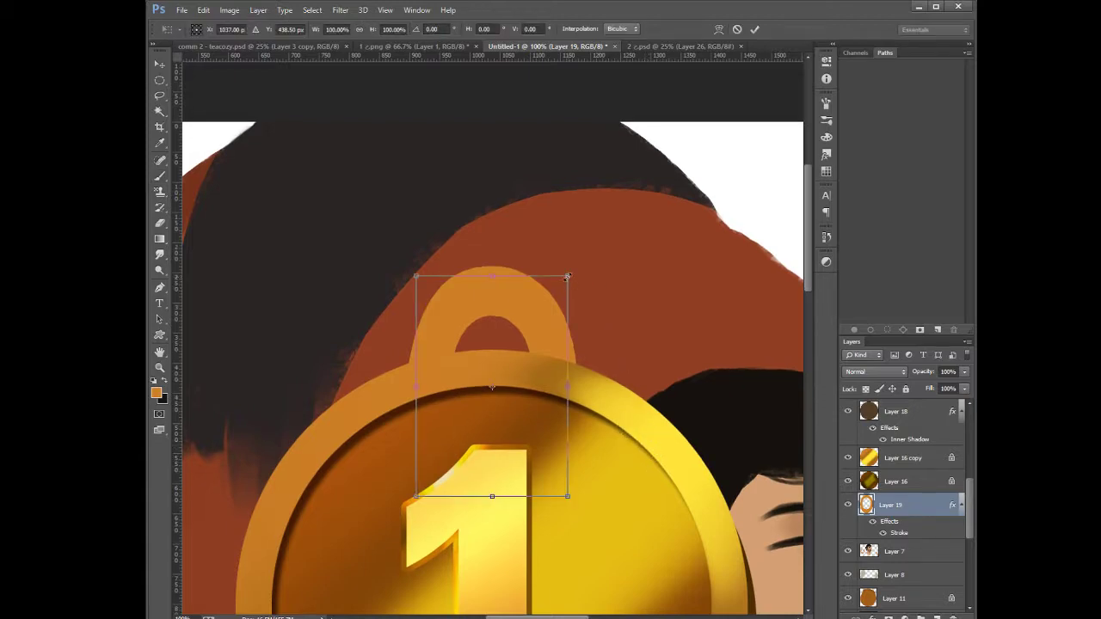
drag(558, 288, 578, 294)
drag(531, 336, 530, 230)
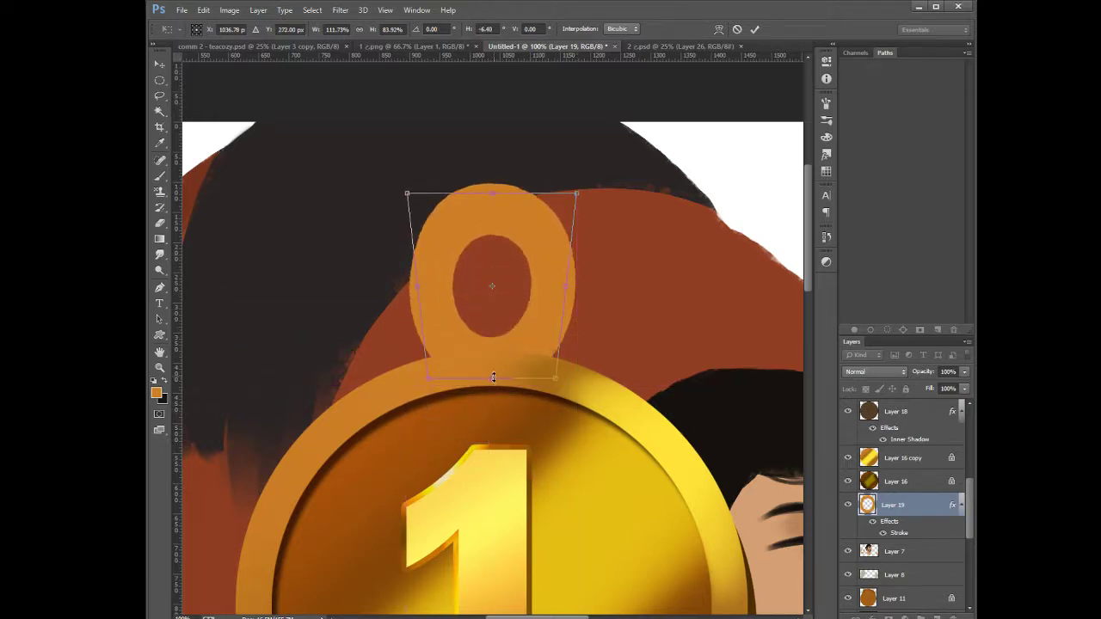
drag(492, 379, 492, 414)
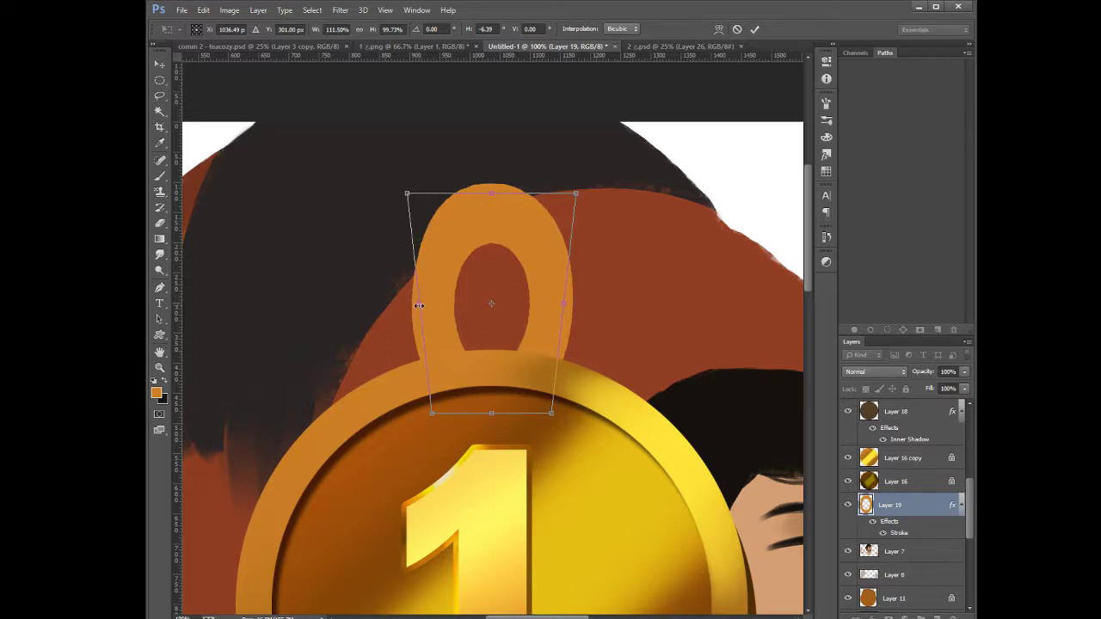
drag(420, 304, 409, 303)
drag(530, 329, 528, 392)
key(Return)
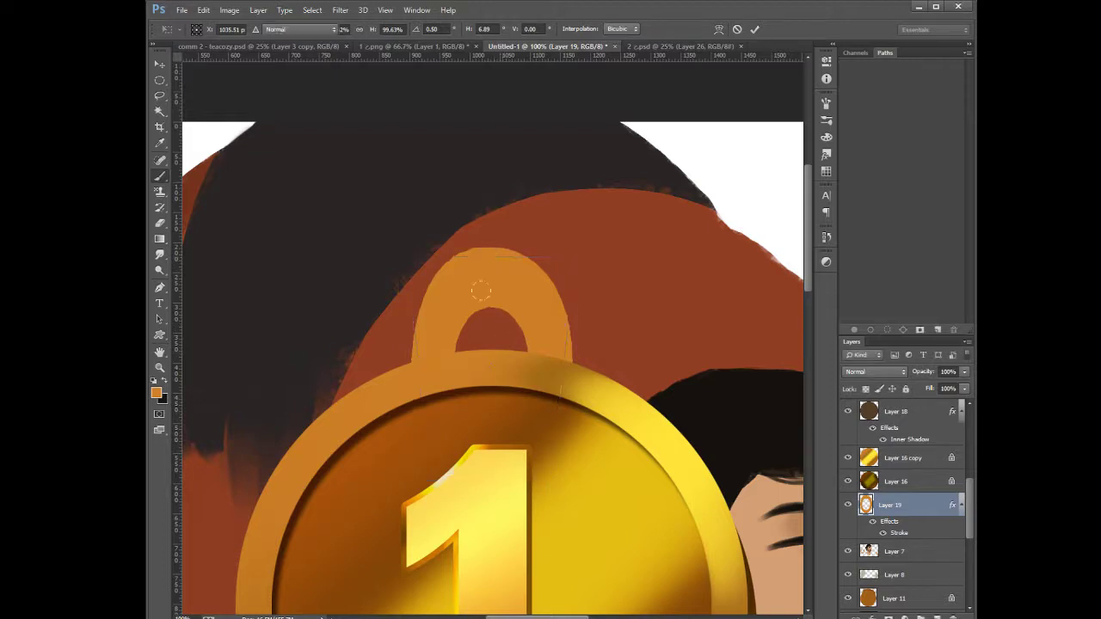
key(b)
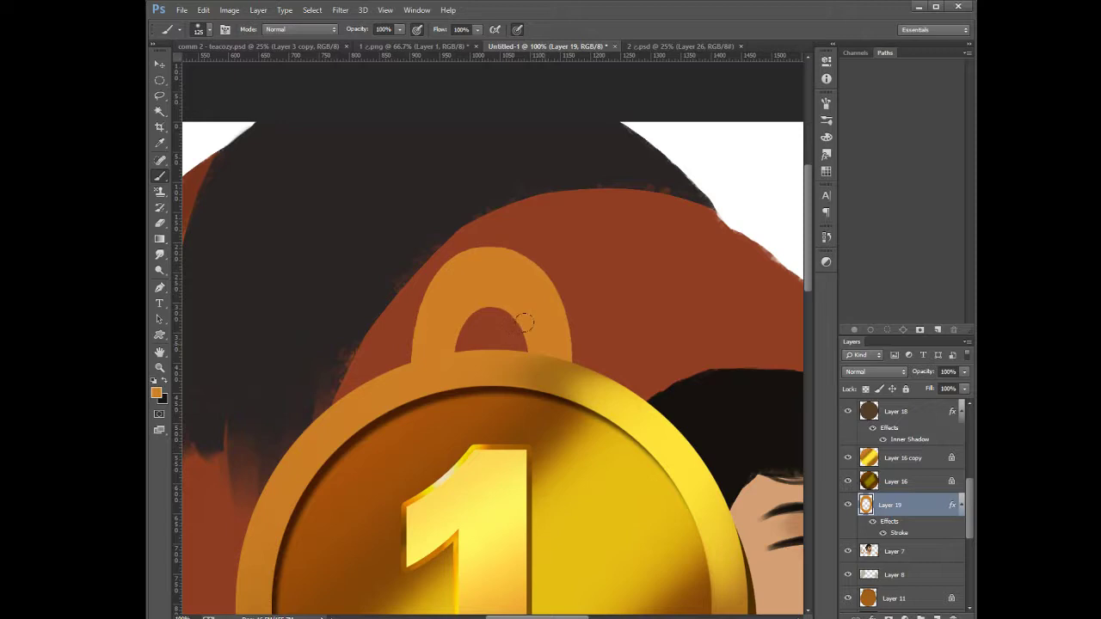
Warp the ring's two sides outward just above the medal's rim to make the loop wider and rounder
key(ctrl+t)
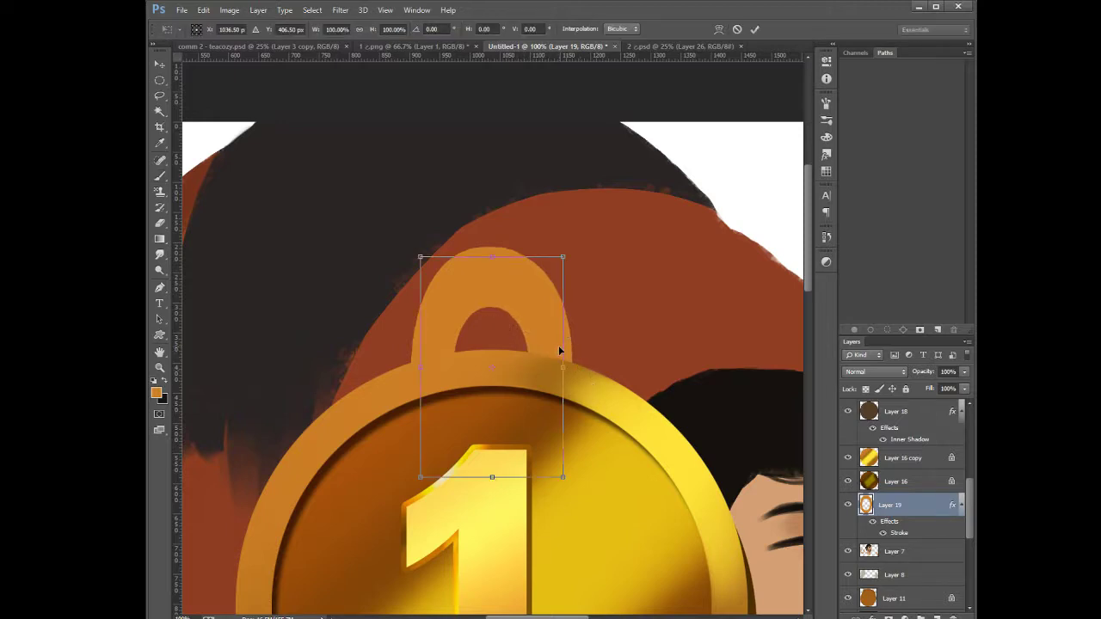
click(573, 444)
drag(558, 347, 571, 347)
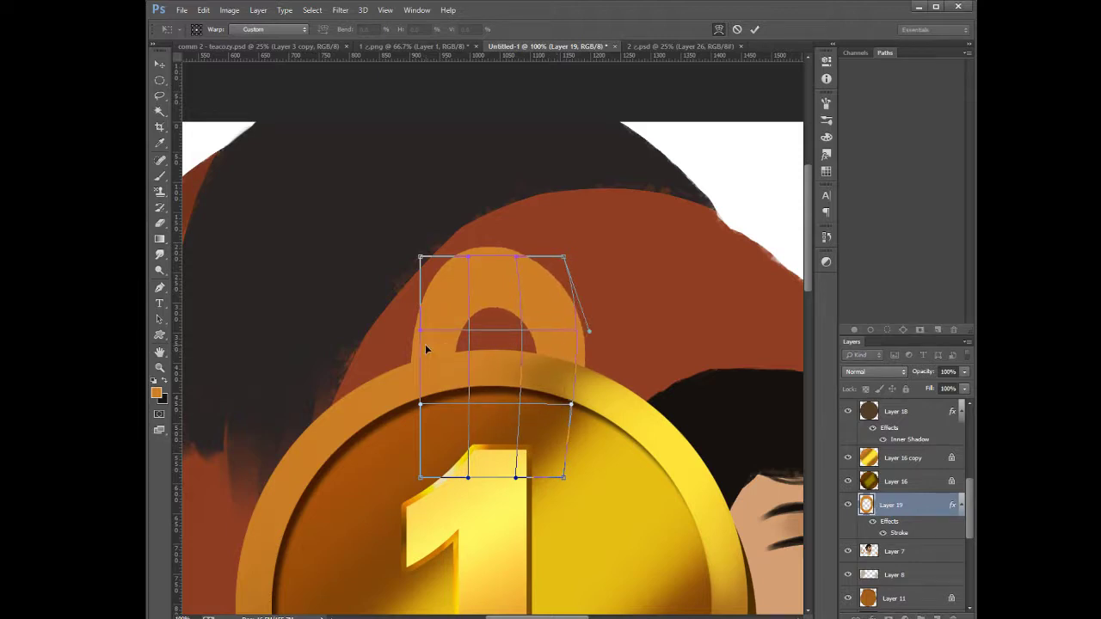
mouse_move(425, 346)
mouse_down()
mouse_move(414, 340)
mouse_move(410, 351)
mouse_up()
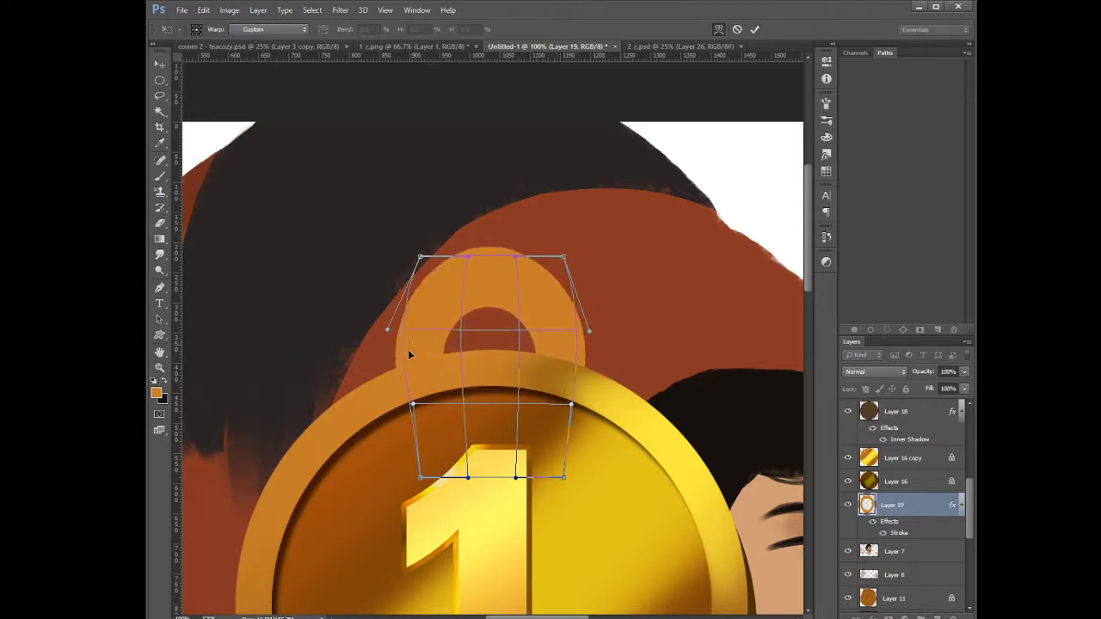
key(Return)
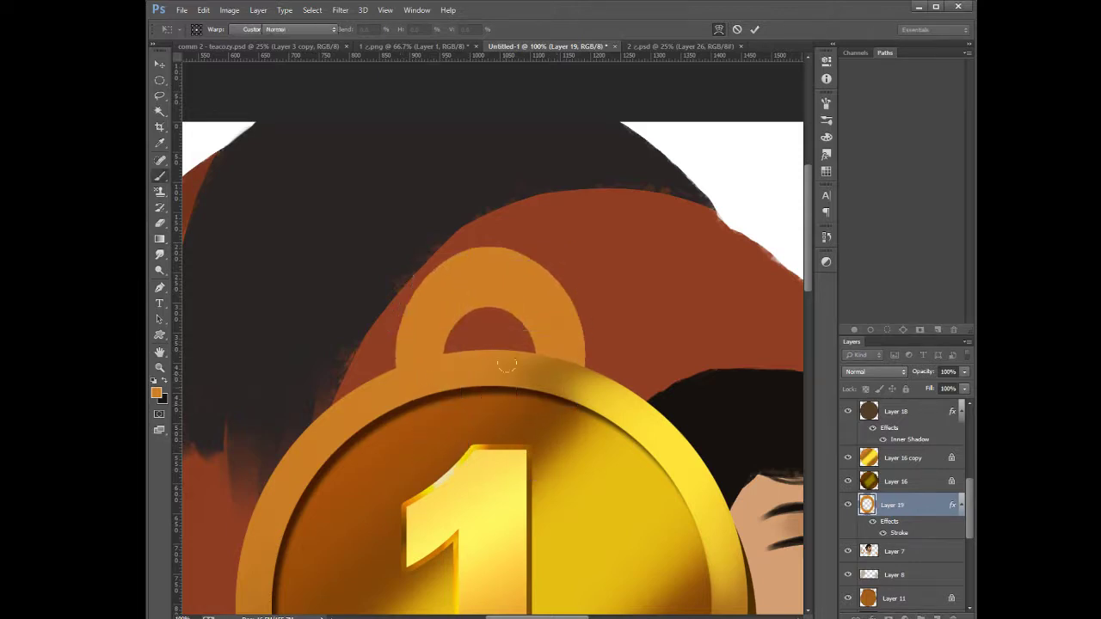
key(b)
Move the ring up until its whole opening clears the medal's rim
drag(542, 358, 542, 252)
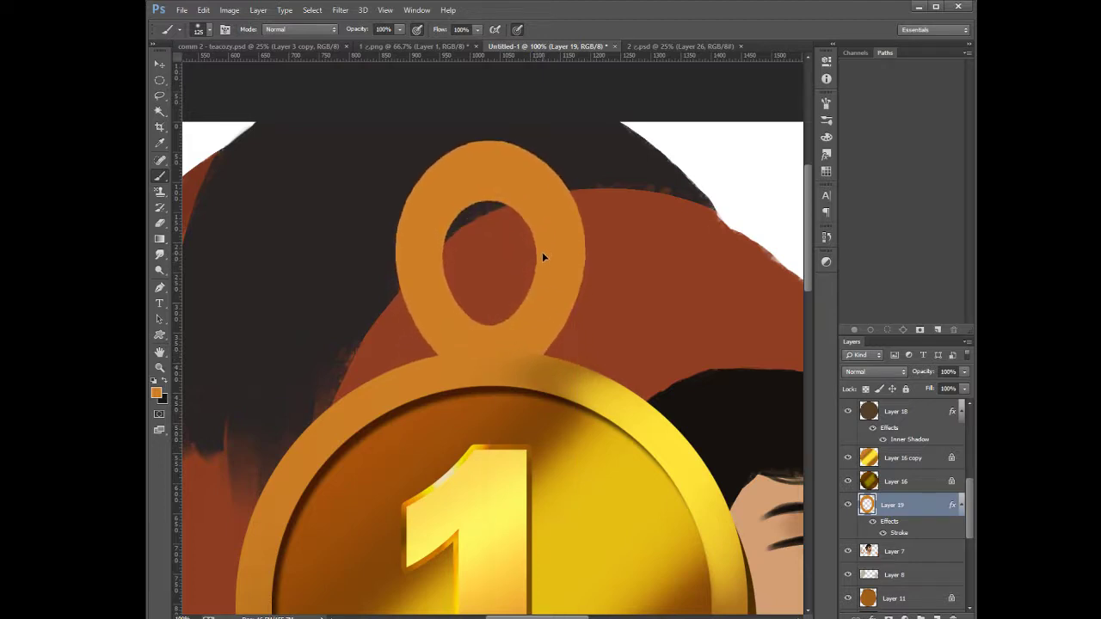
key(ctrl+t)
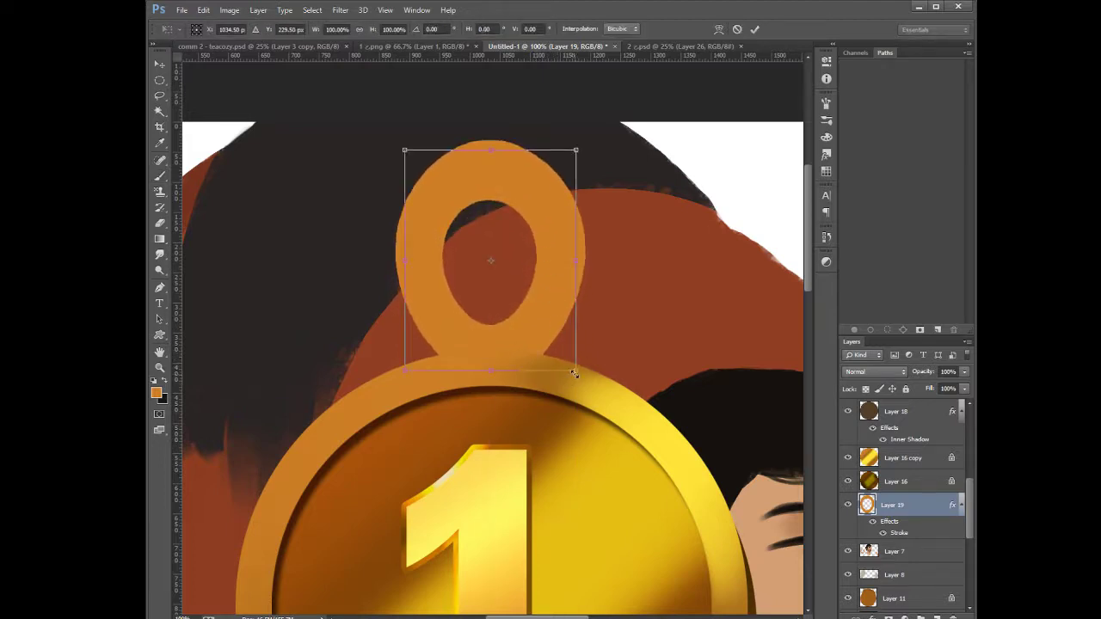
key(Return)
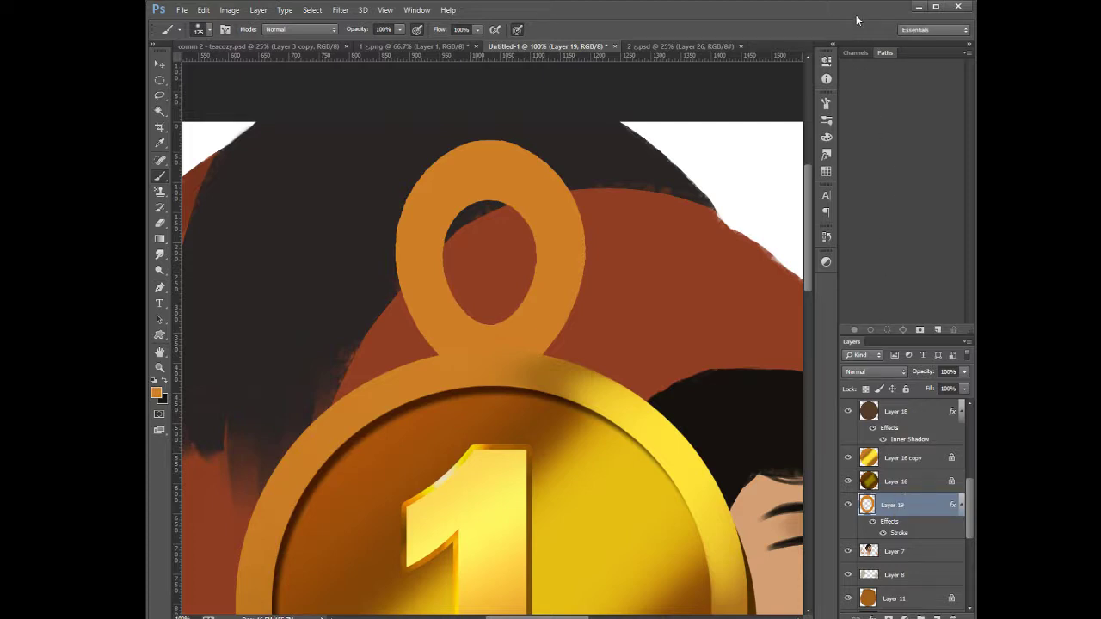
Adjust the Stroke effect so the ring band is slightly thinner, and merge the effect into Layer 19
key(h)
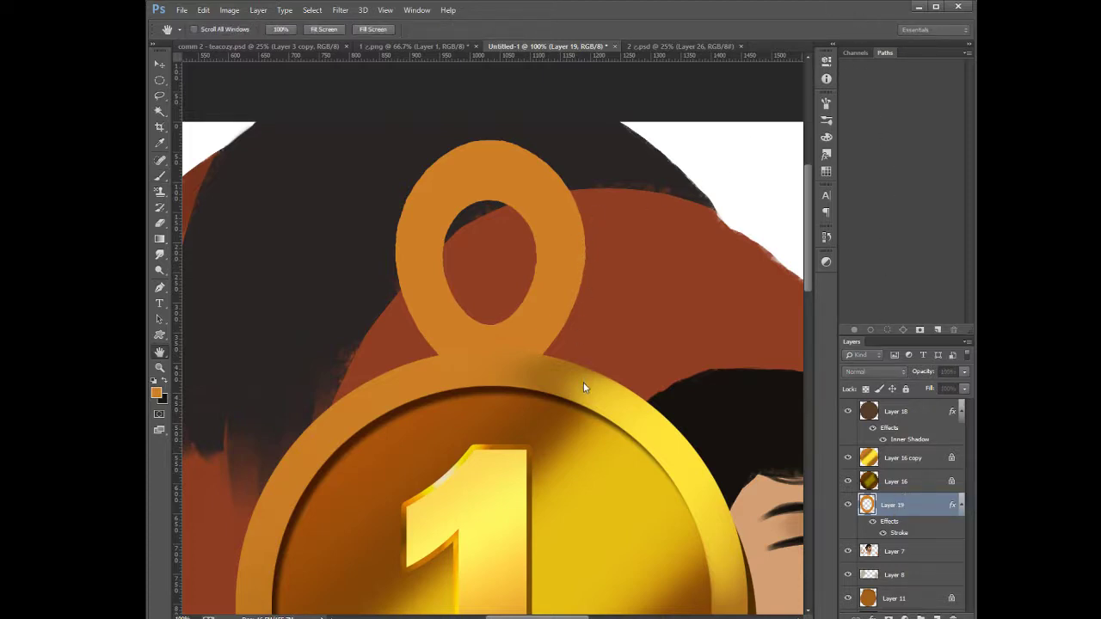
drag(708, 334, 705, 336)
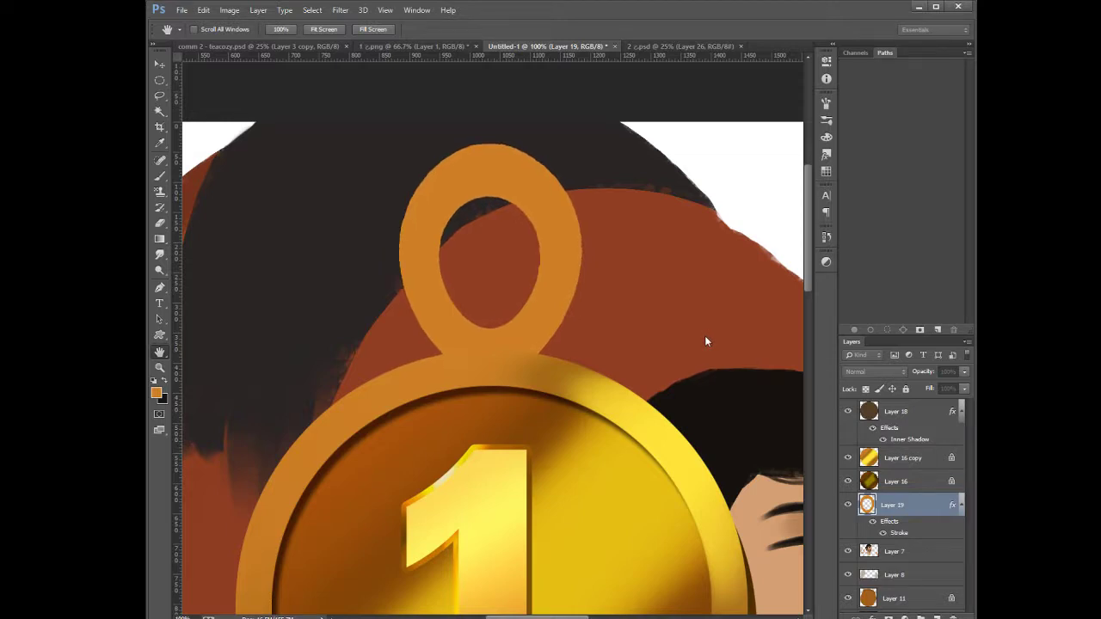
key(b)
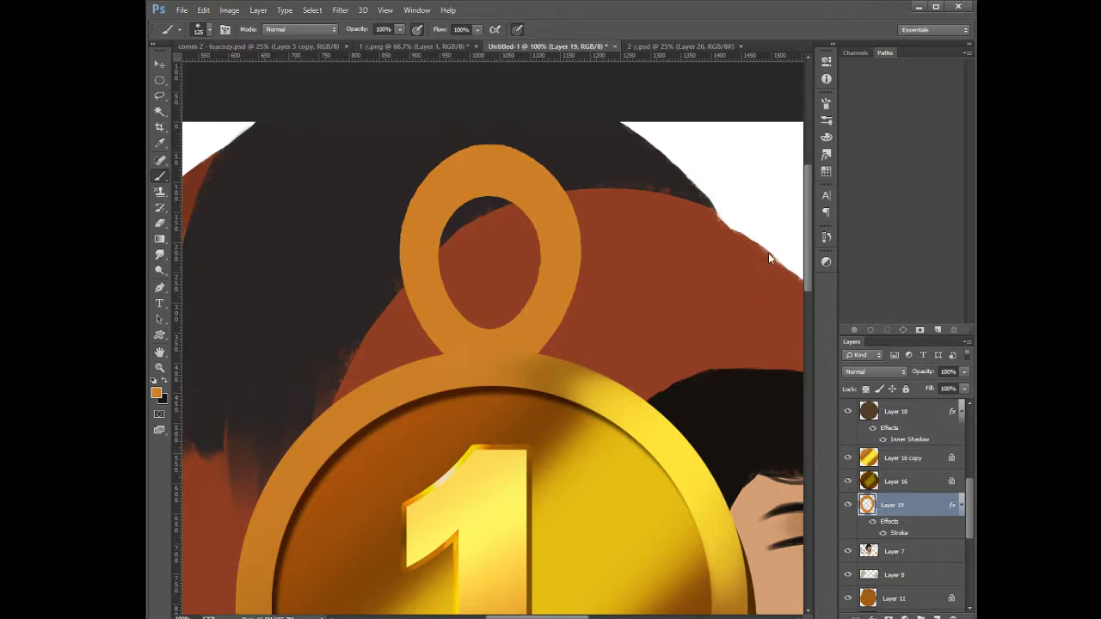
key(ctrl+e)
Reposition and nudge the ring down so it sits centred above the numeral with its base behind the medal's rim
mouse_move(533, 333)
mouse_down()
mouse_move(519, 334)
mouse_move(544, 336)
mouse_up()
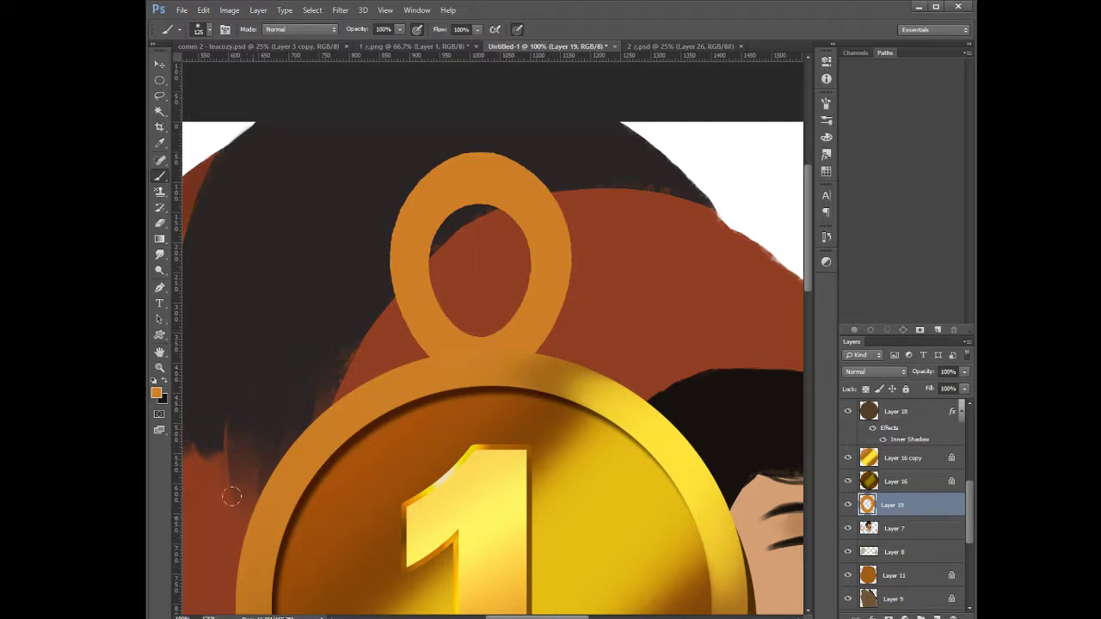
key(ctrl+shift+Down)
key(ctrl+Down)
key(ctrl+Down)
key(ctrl+Down)
key(ctrl+Down)
key(ctrl+Down)
key(ctrl+Down)
key(ctrl+Down)
key(ctrl+Down)
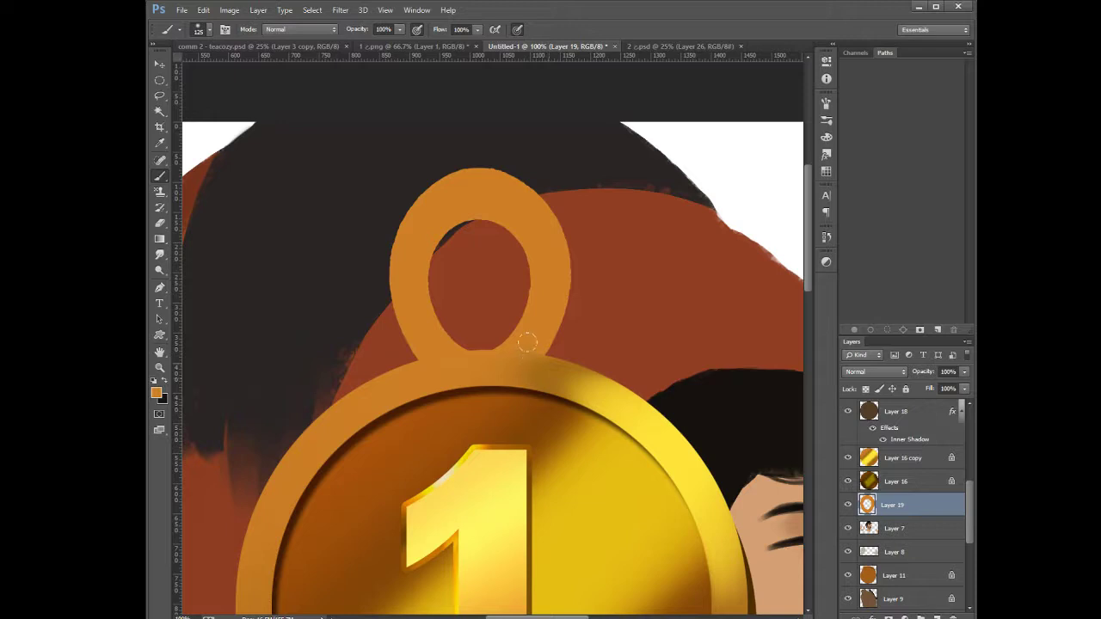
drag(543, 328, 561, 350)
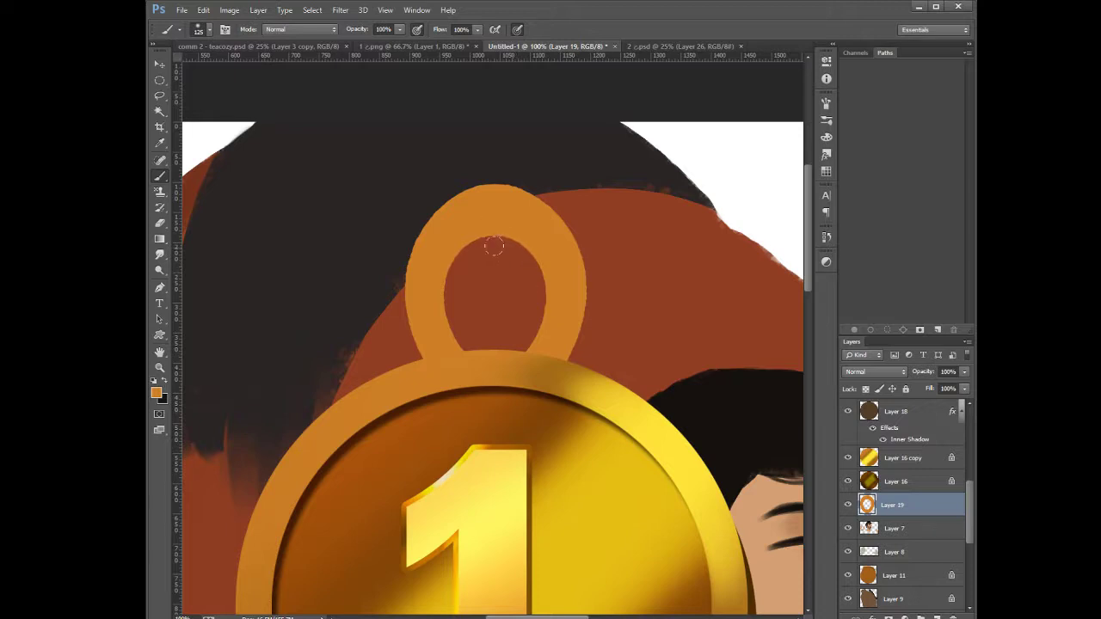
Try to flatten the ring's top by warping its upper edge downward
key(ctrl+t)
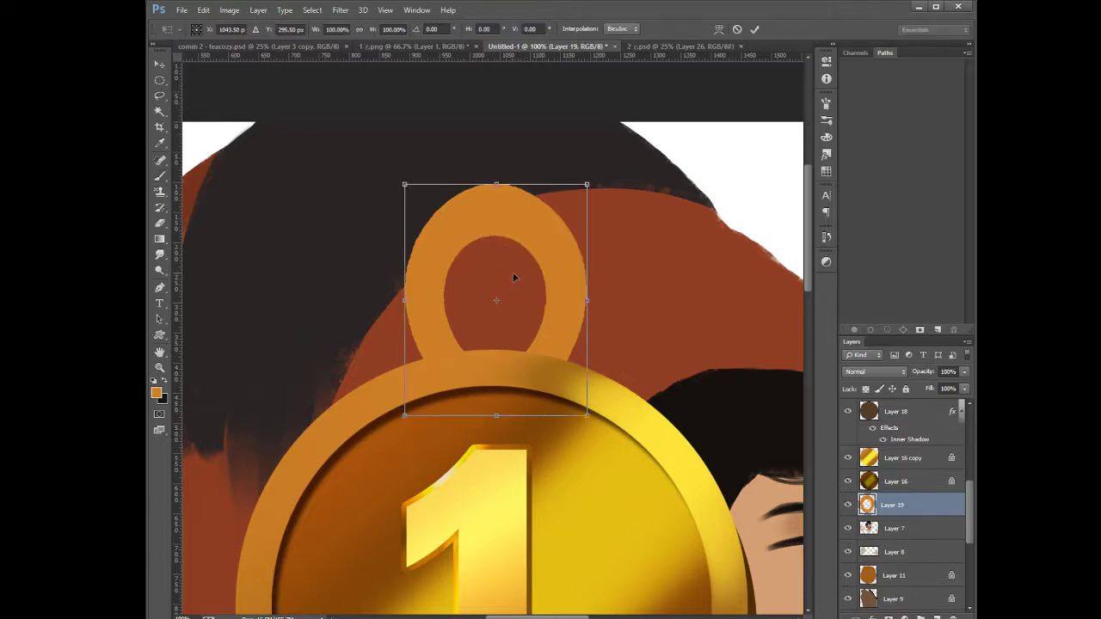
click(551, 369)
drag(496, 184, 496, 201)
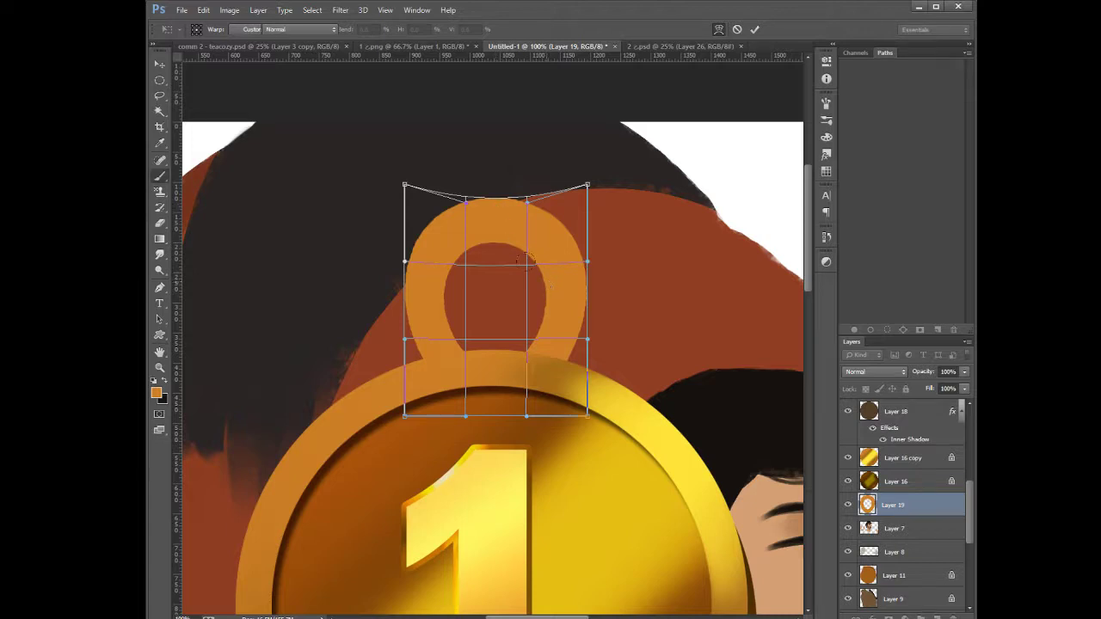
key(Return)
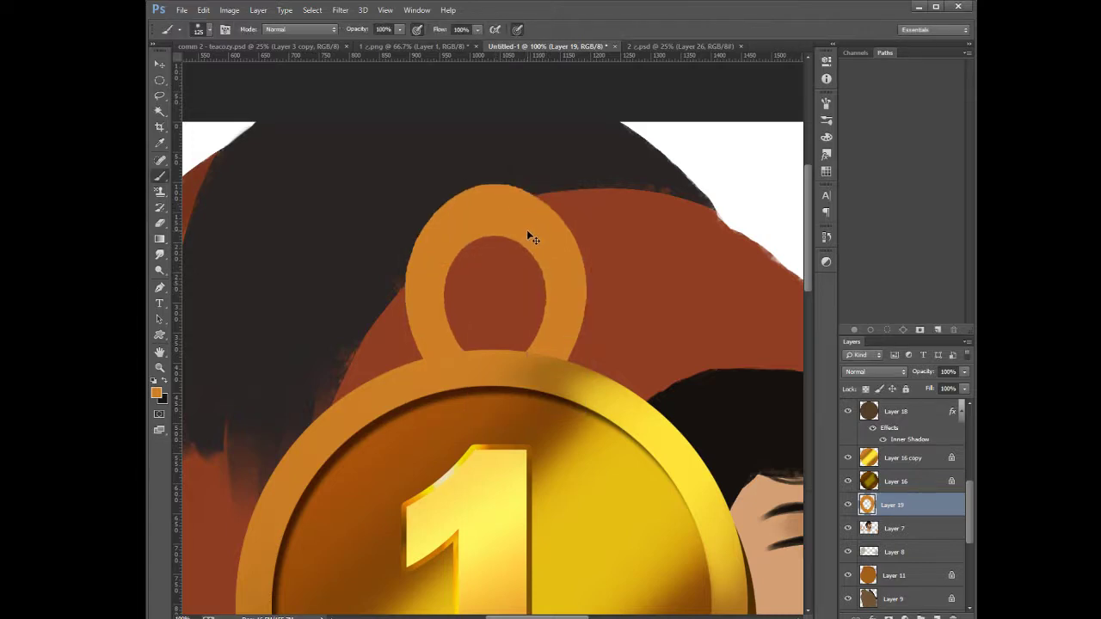
Warp the ring's upper edge slightly downward to give the loop a rounder top
key(ctrl+t)
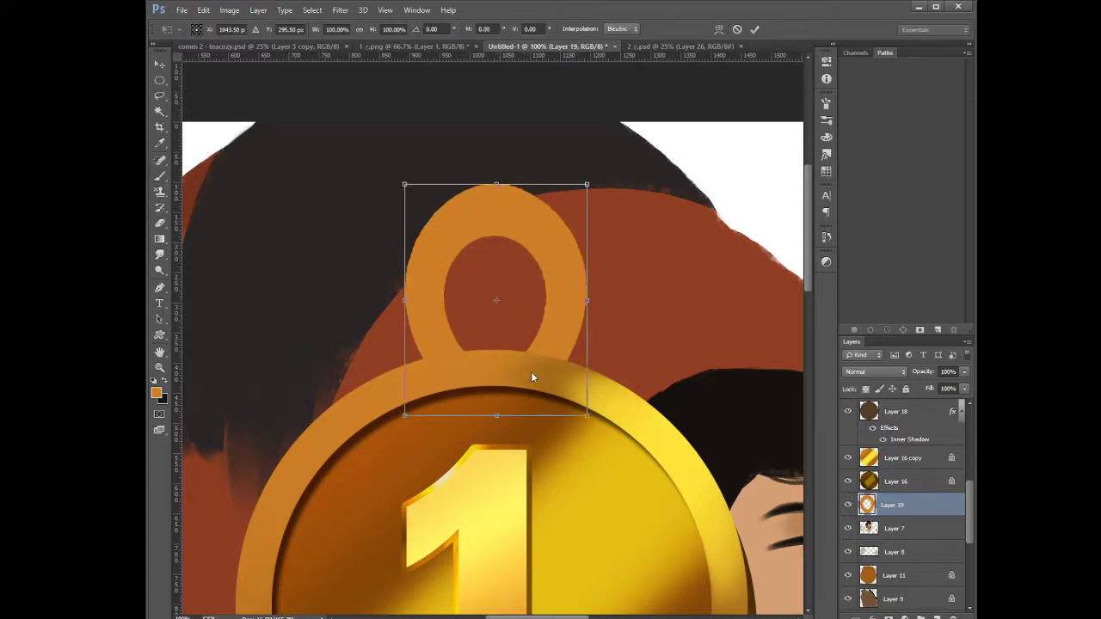
click(532, 293)
drag(496, 185, 494, 200)
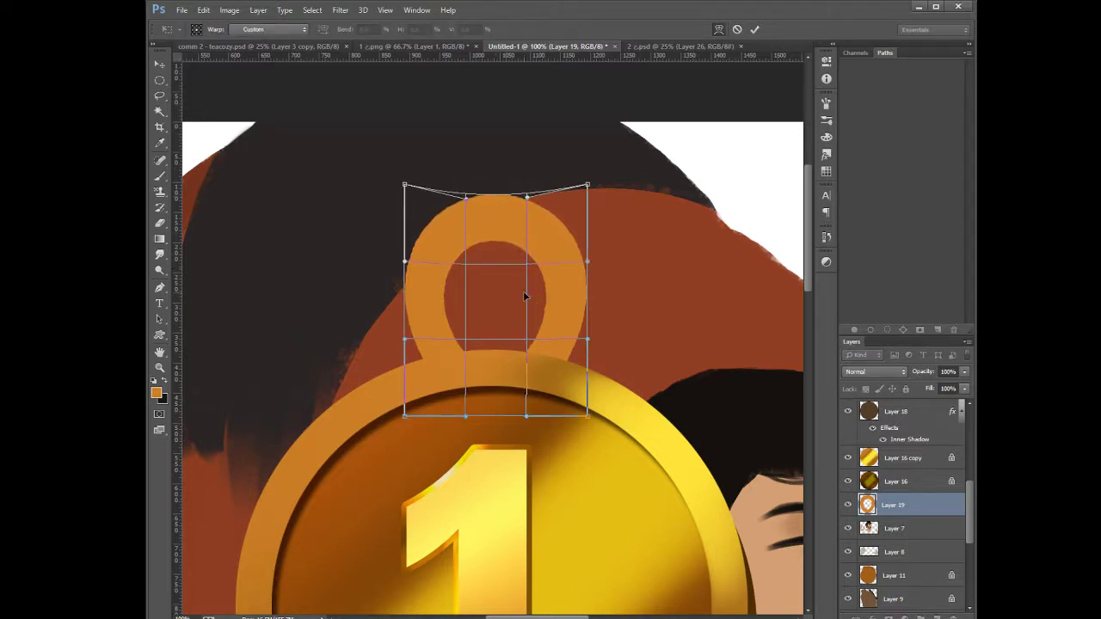
key(Return)
key(b)
Lower the ring behind the medal's rim, scale it to about 81.5%, and centre it above the medal
mouse_move(551, 322)
mouse_down()
mouse_move(534, 391)
mouse_move(545, 382)
mouse_up()
key(ctrl+t)
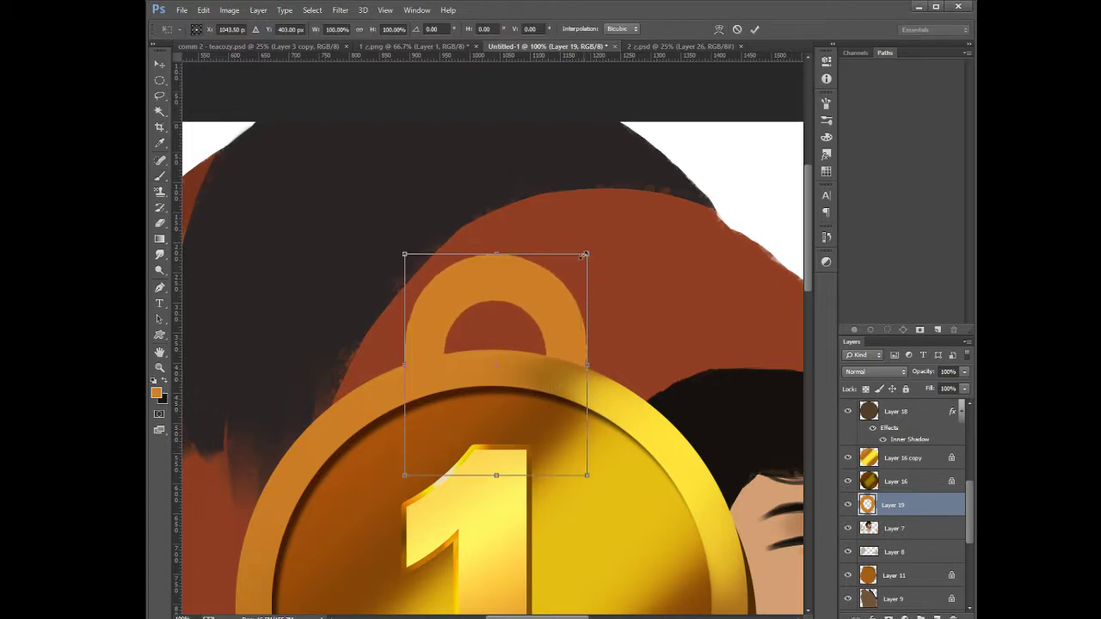
drag(585, 256, 569, 275)
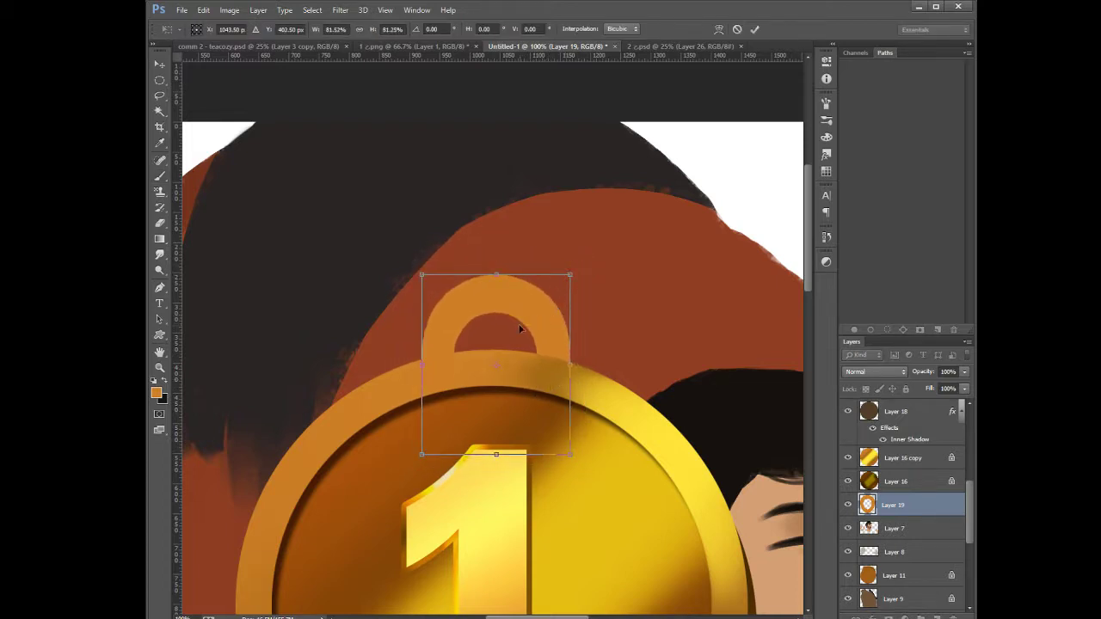
mouse_move(520, 328)
mouse_down()
mouse_move(517, 309)
mouse_move(516, 324)
mouse_up()
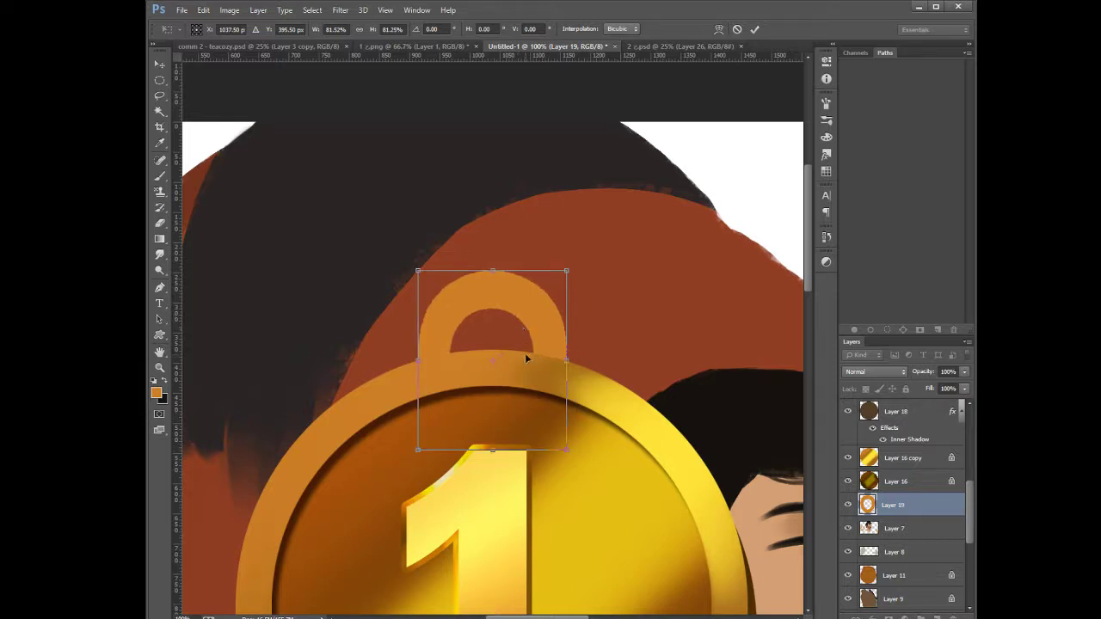
key(Return)
key(b)
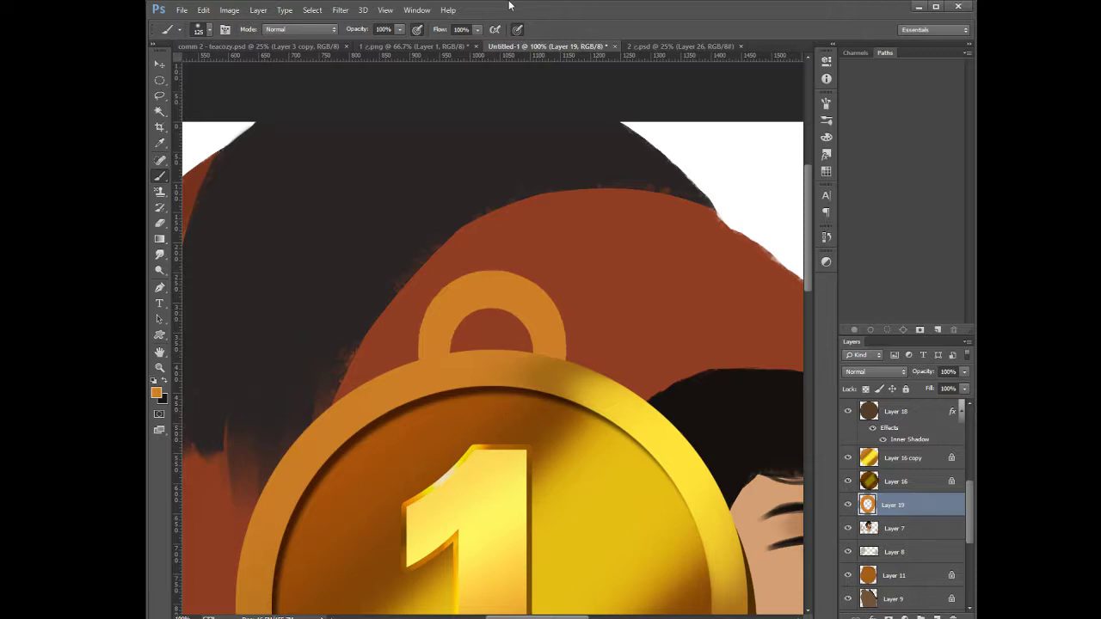
Warp the ring's left and right sides slightly outward to give the loop a wider, rounder shape
drag(614, 491, 629, 421)
key(ctrl+t)
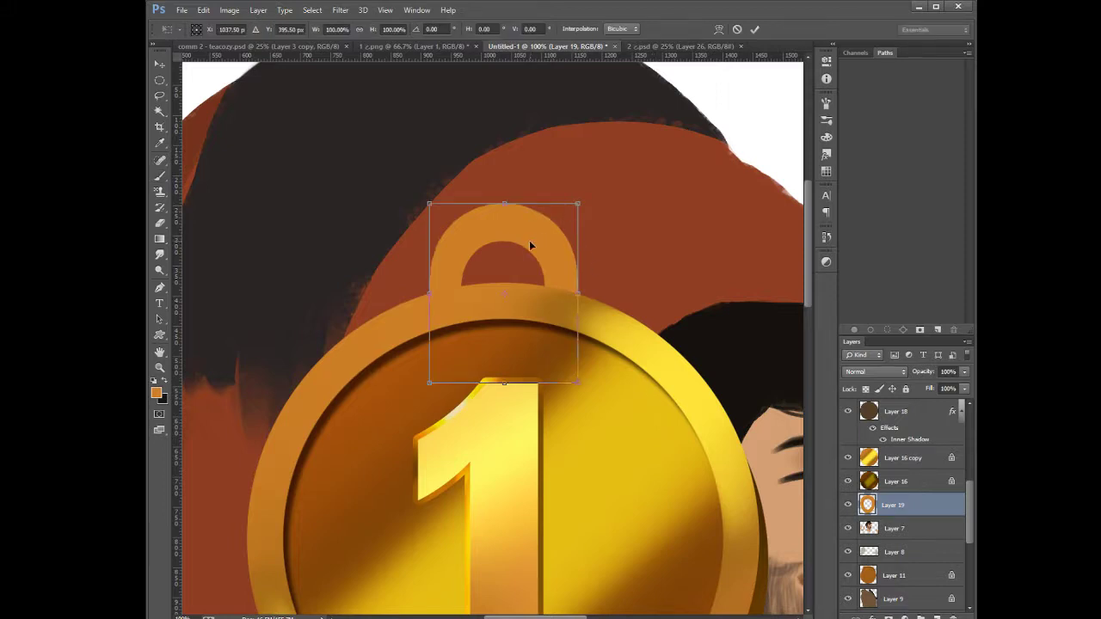
click(560, 335)
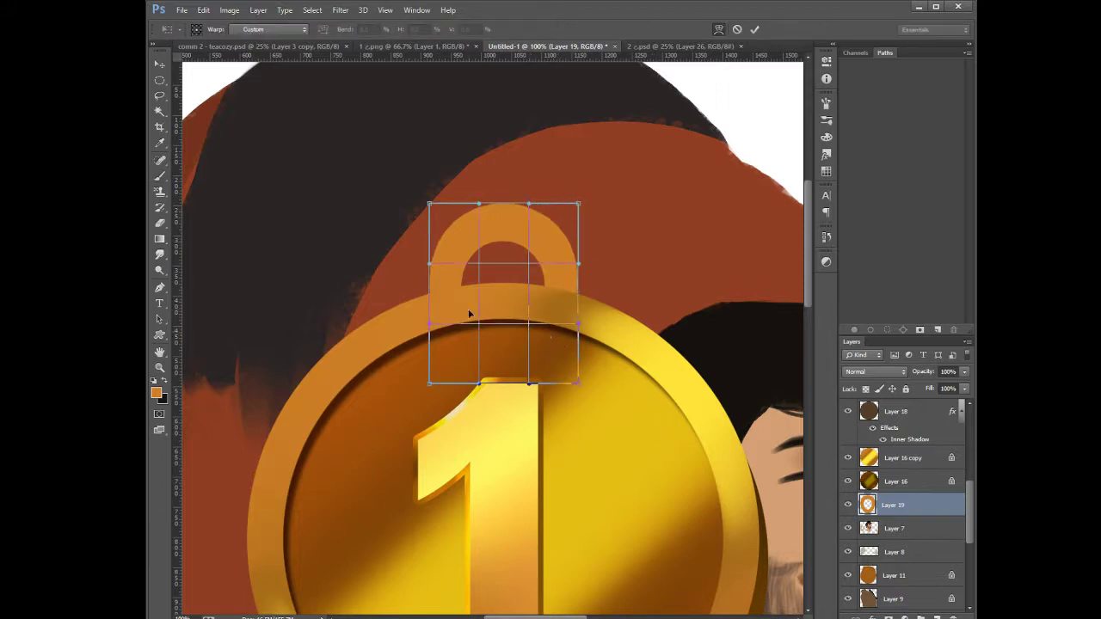
drag(424, 296, 418, 294)
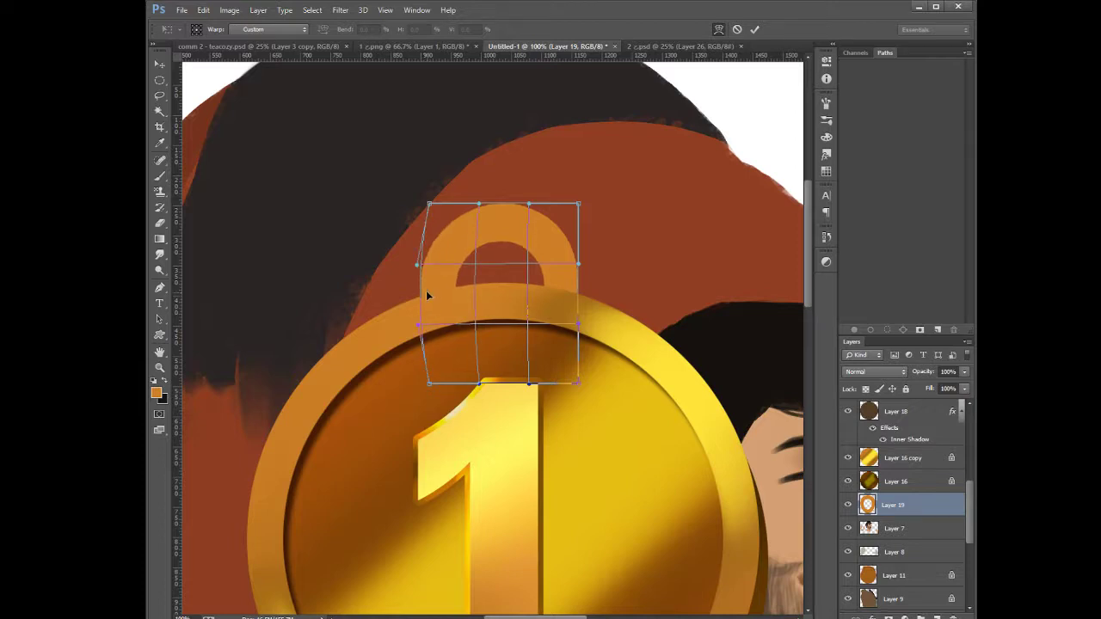
drag(576, 303, 581, 305)
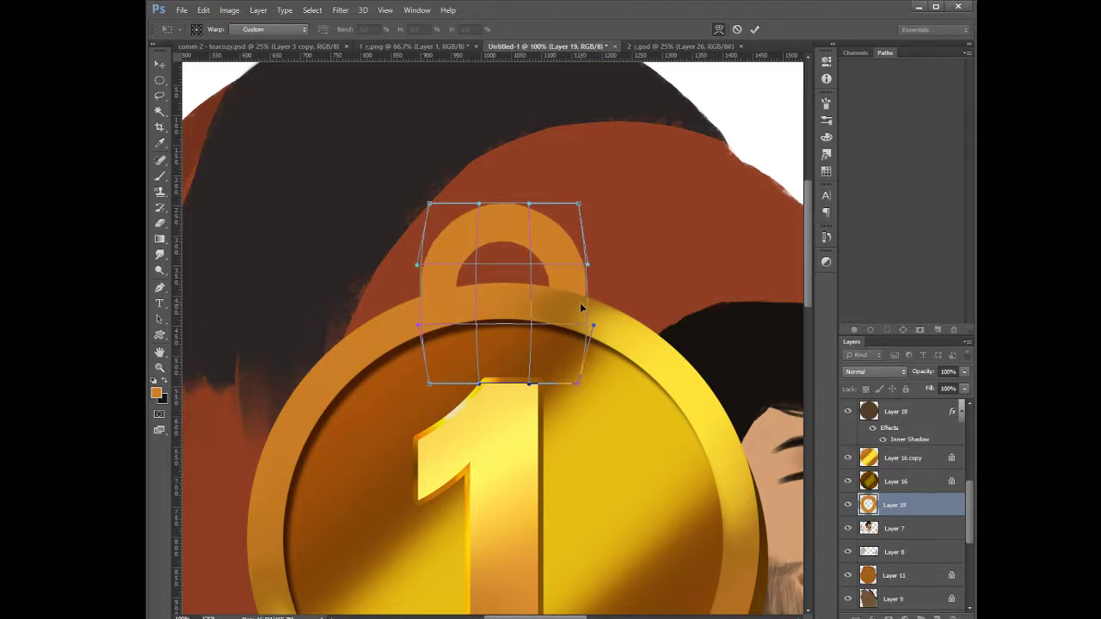
key(Return)
key(b)
Scale the ring to about 86.3% and raise it slightly above the medal's rim
key(ctrl+t)
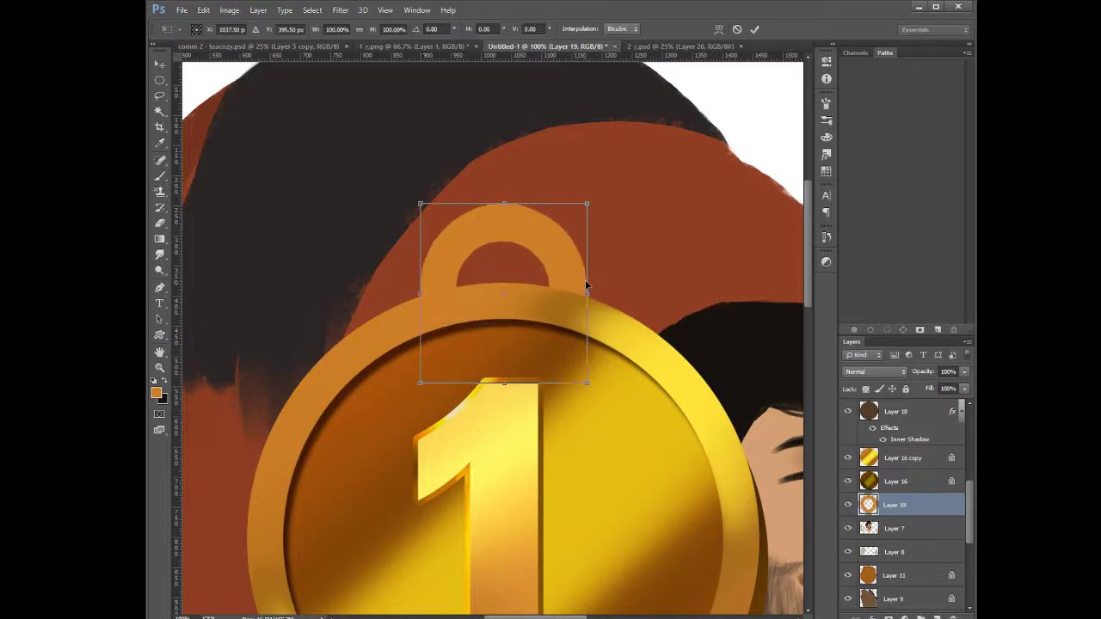
drag(588, 200, 576, 215)
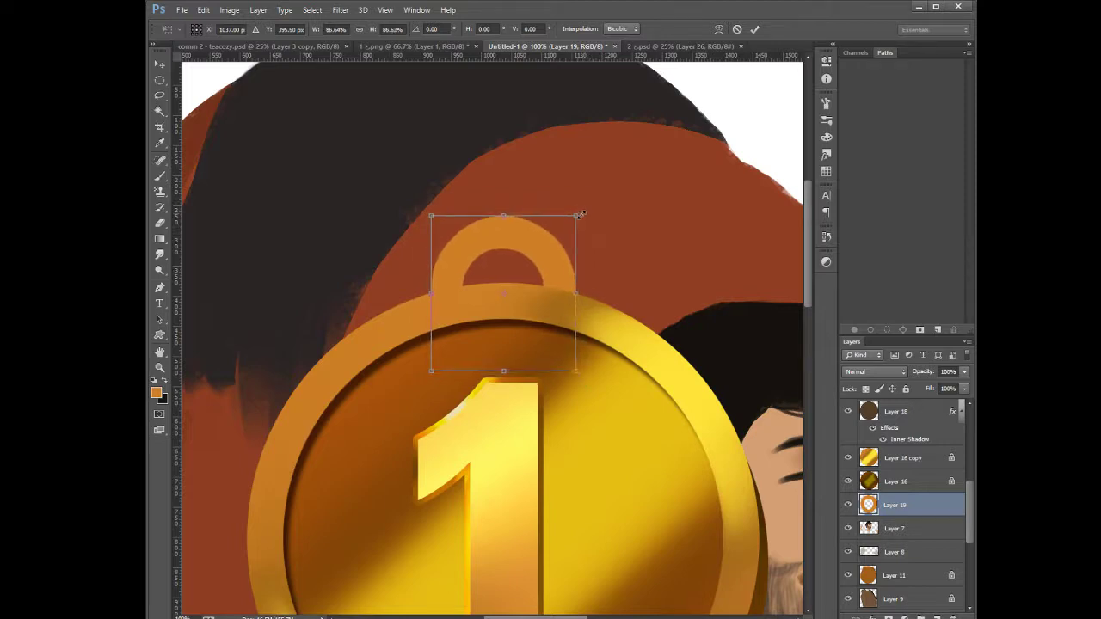
drag(560, 257, 558, 246)
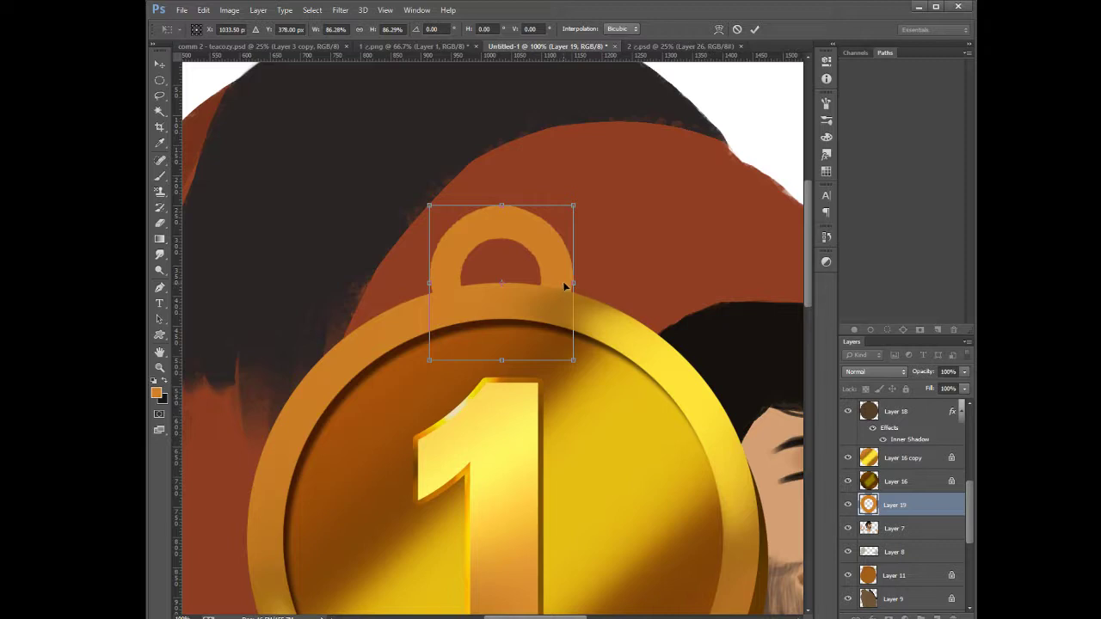
key(b)
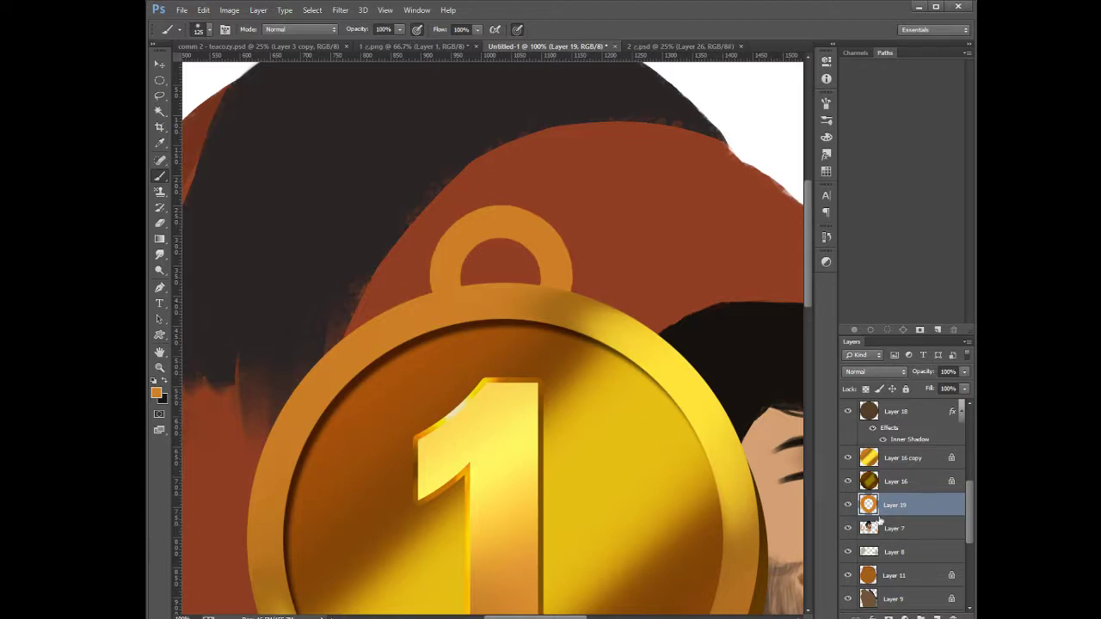
Lower the ring slightly behind the medal's rim and narrow its width a little
drag(535, 291, 566, 294)
key(ctrl+t)
key(Return)
key(b)
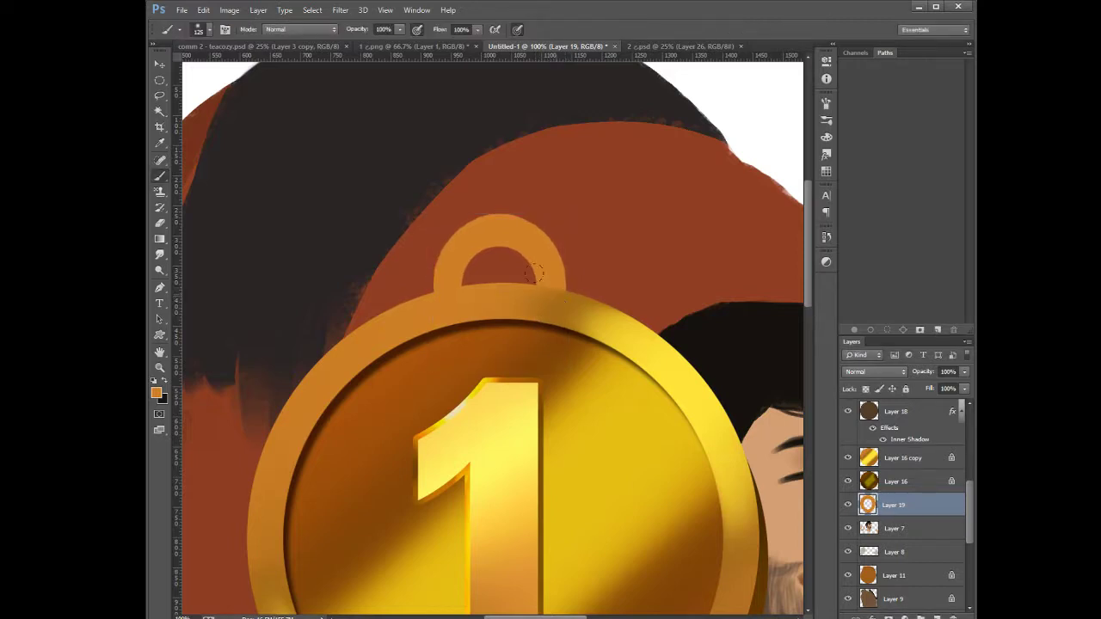
Nudge the ring sideways and slightly up until it sits centred above the medal
key(ctrl+Left)
key(ctrl+Left)
key(ctrl+Left)
key(ctrl+Left)
key(ctrl+Left)
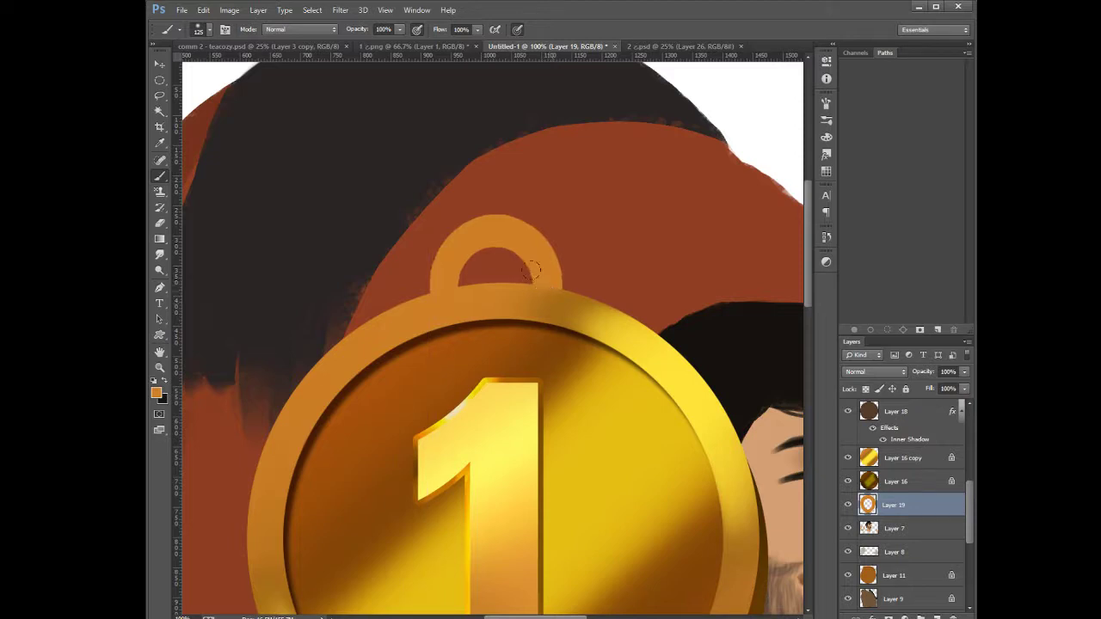
key(ctrl+Right)
key(ctrl+Right)
key(ctrl+Right)
key(ctrl+Right)
key(ctrl+Right)
key(ctrl+Right)
key(ctrl+Right)
key(ctrl+Up)
key(ctrl+Up)
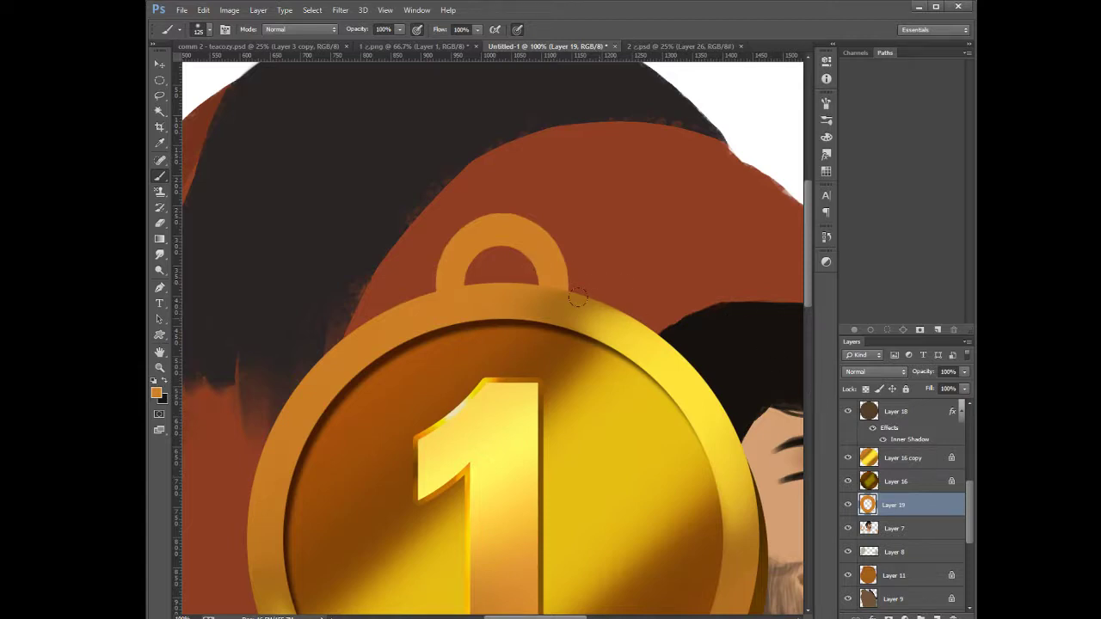
Warp the ring's top edge slightly downward and shift the ring a little lower behind the rim
key(ctrl+t)
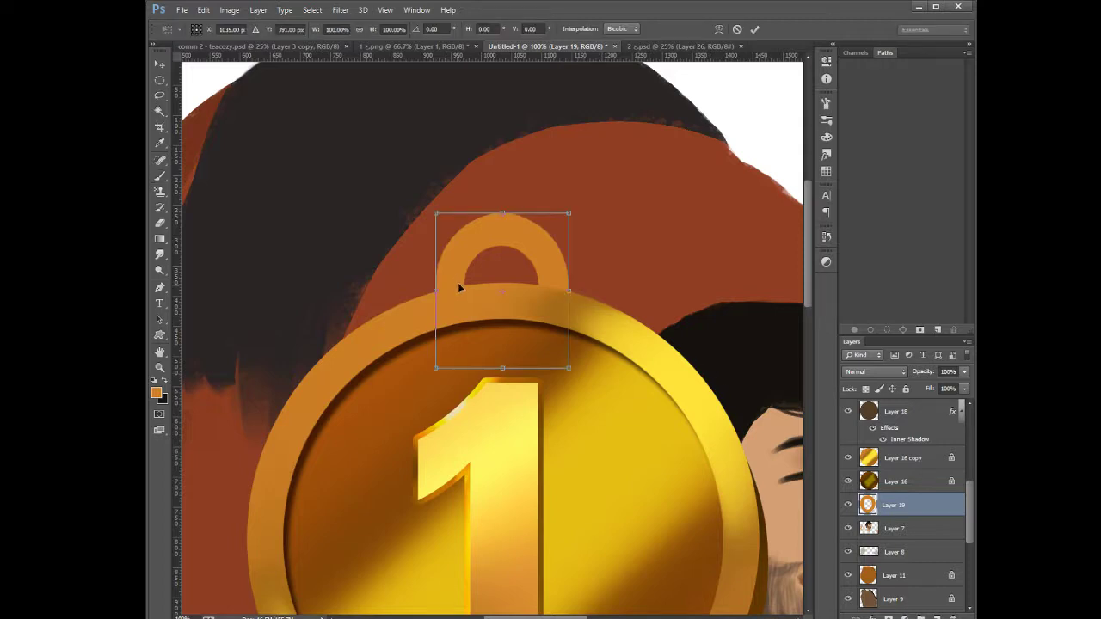
click(493, 380)
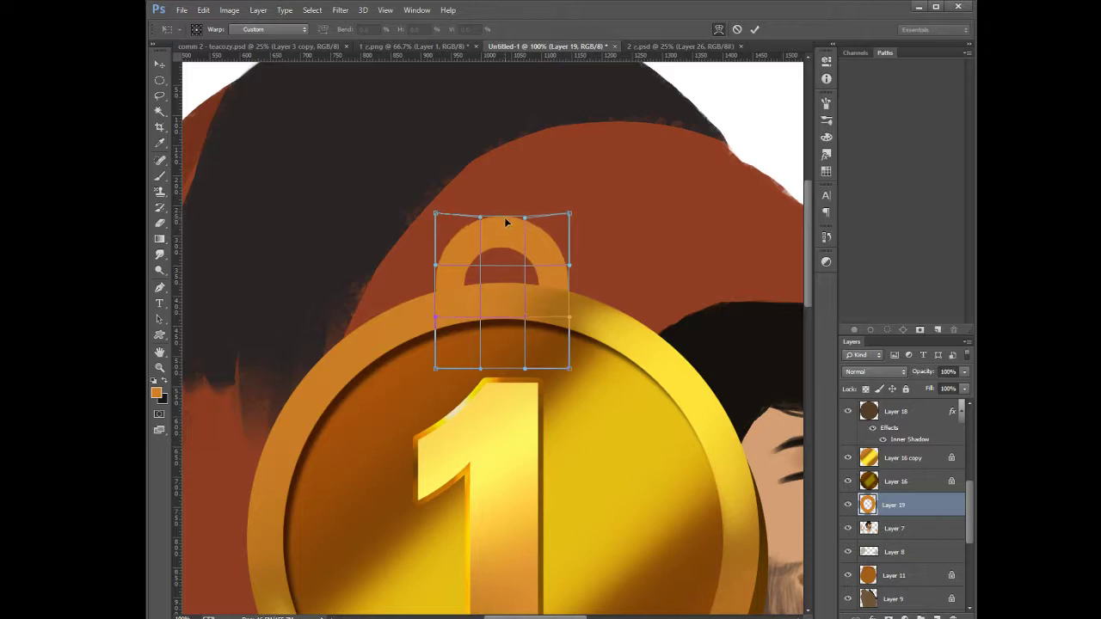
key(Return)
key(b)
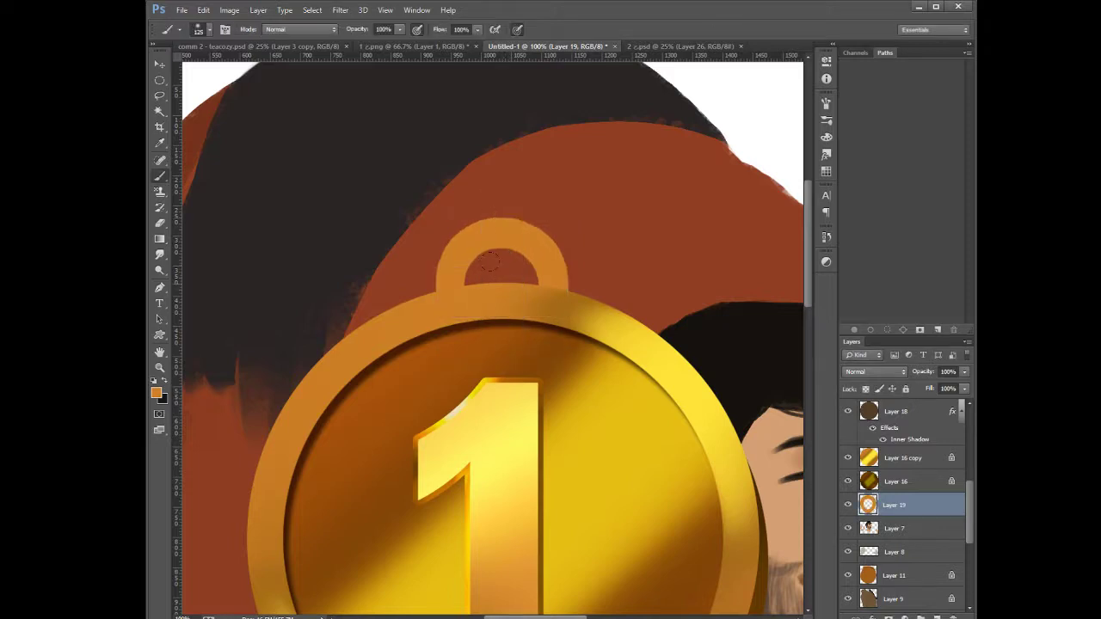
drag(519, 249, 516, 251)
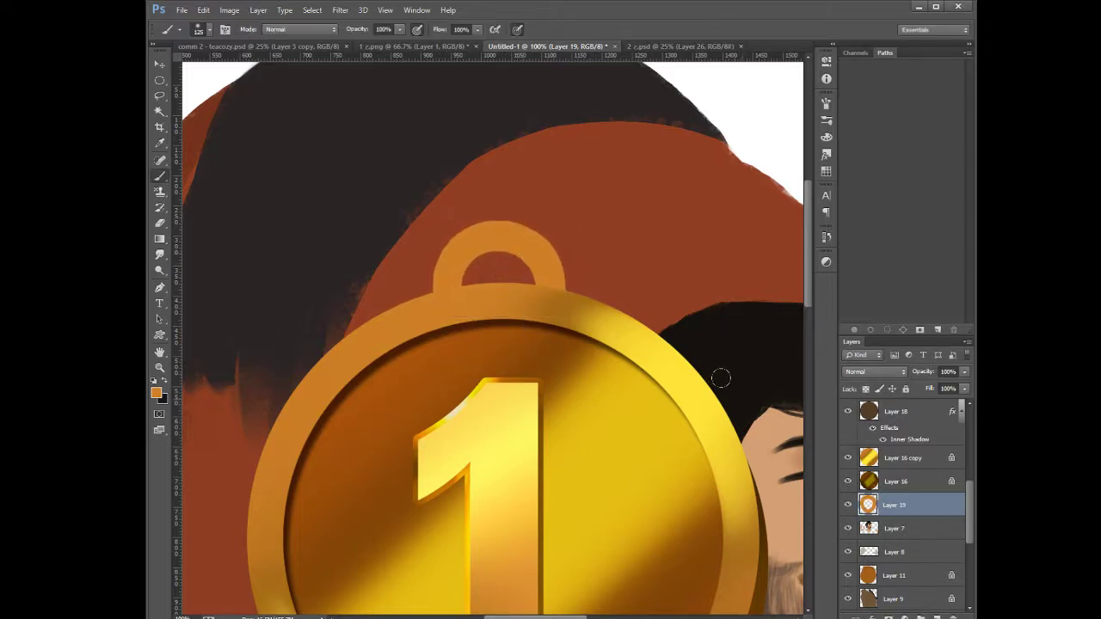
Move the ring up so that most of its loop stands clear of the medal's rim
key(ctrl+plus)
key(ctrl+plus)
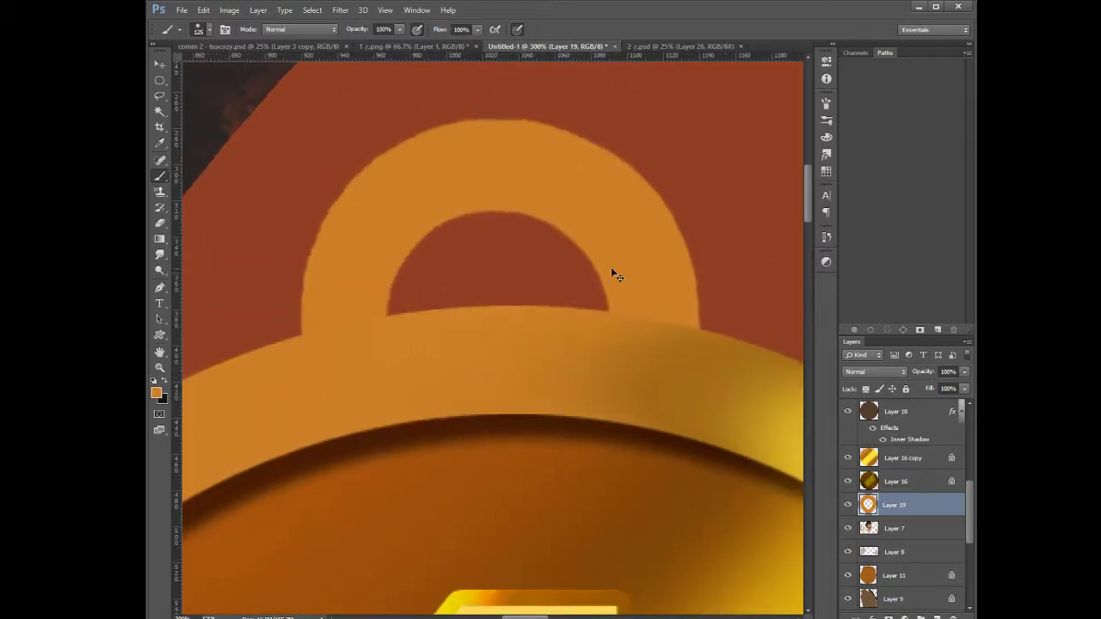
key(ctrl+minus)
key(ctrl+plus)
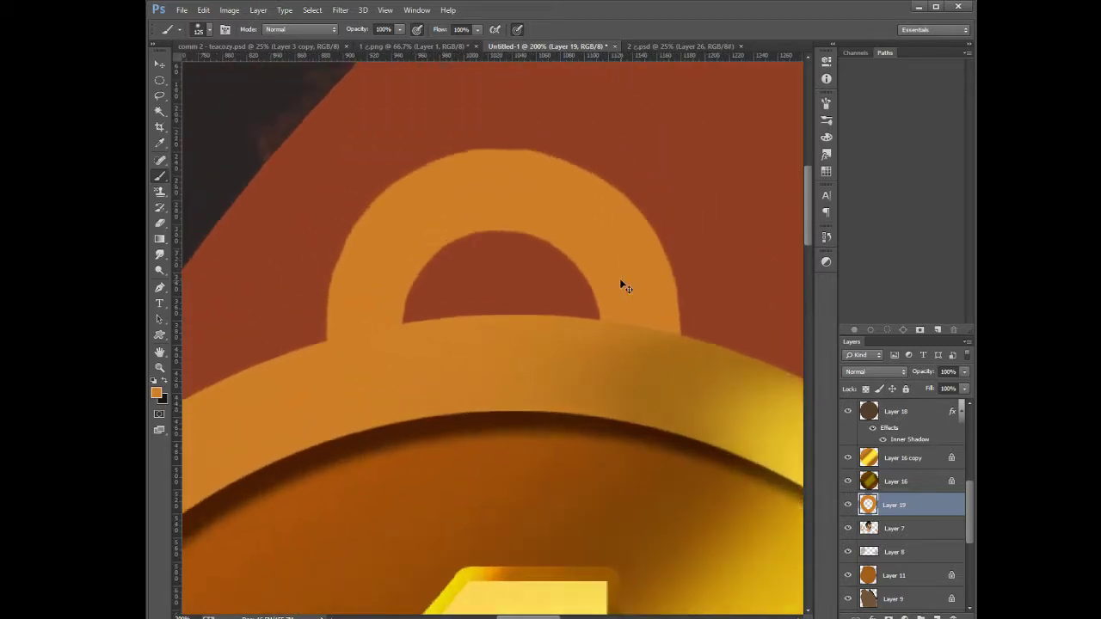
drag(603, 346, 607, 395)
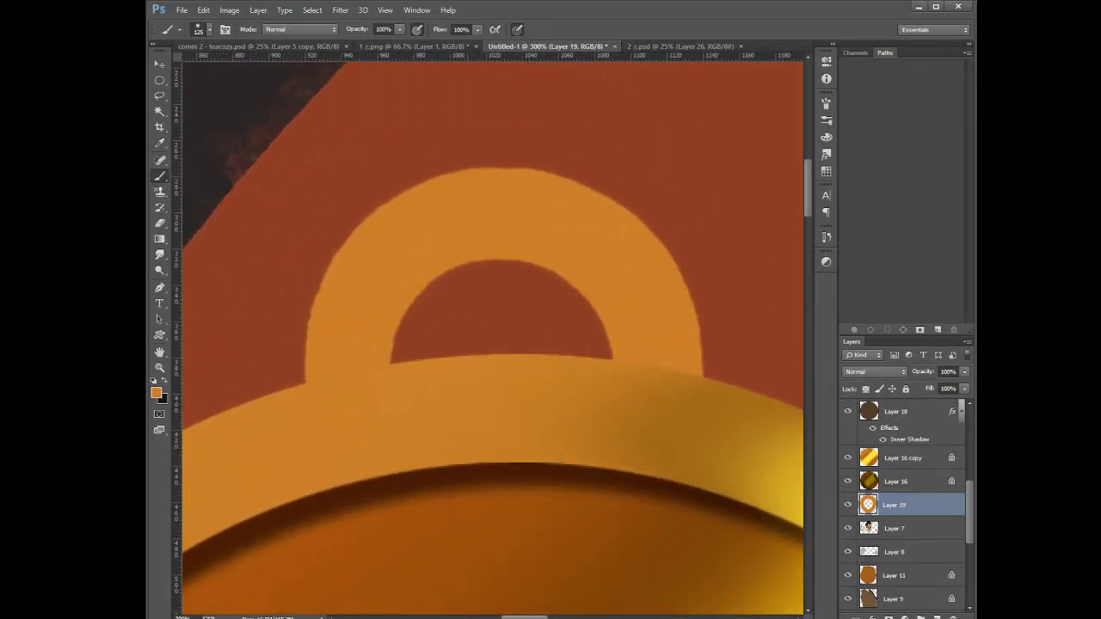
drag(543, 247, 557, 131)
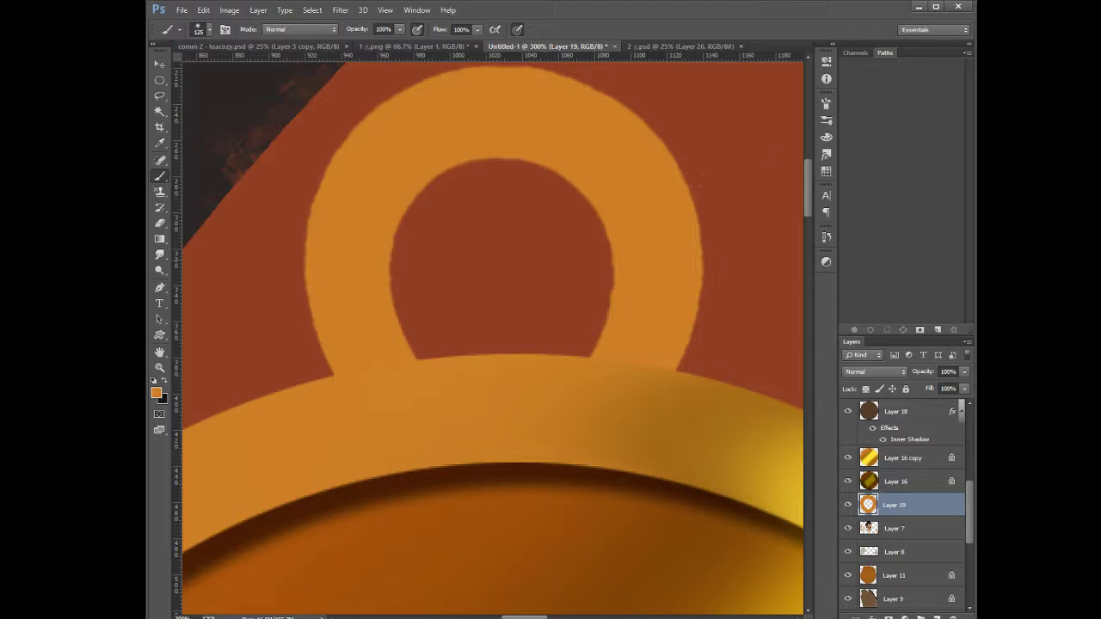
Smooth the ring's outline with Refine Edge, copy the selection to a new layer and hide the original ring layer
ctrl+click(875, 509)
drag(671, 394, 648, 474)
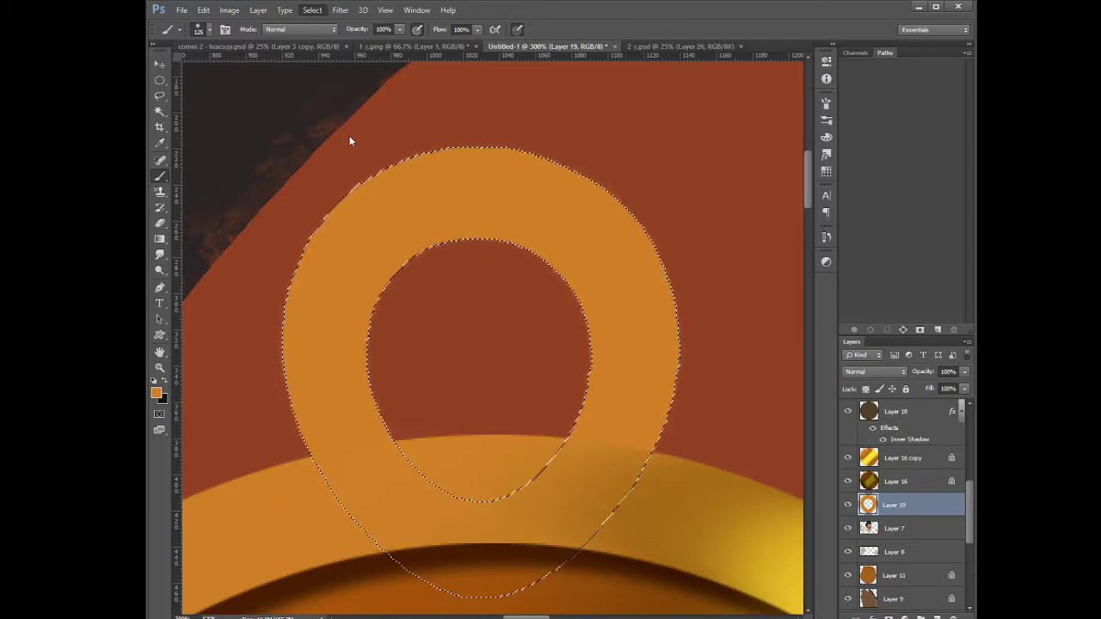
key(ctrl+alt+r)
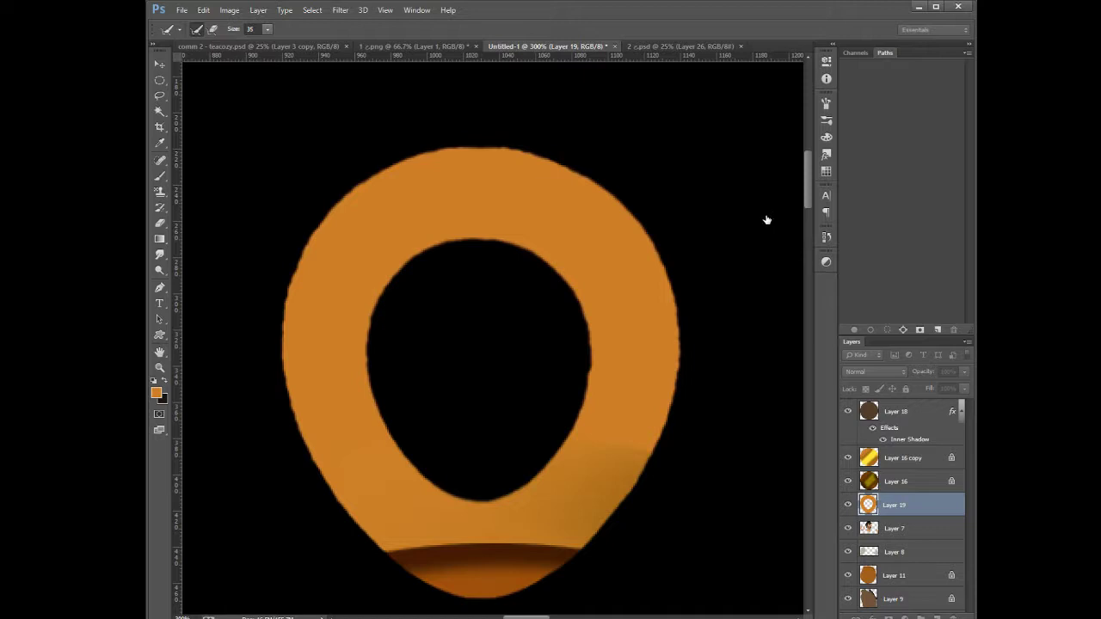
key(w)
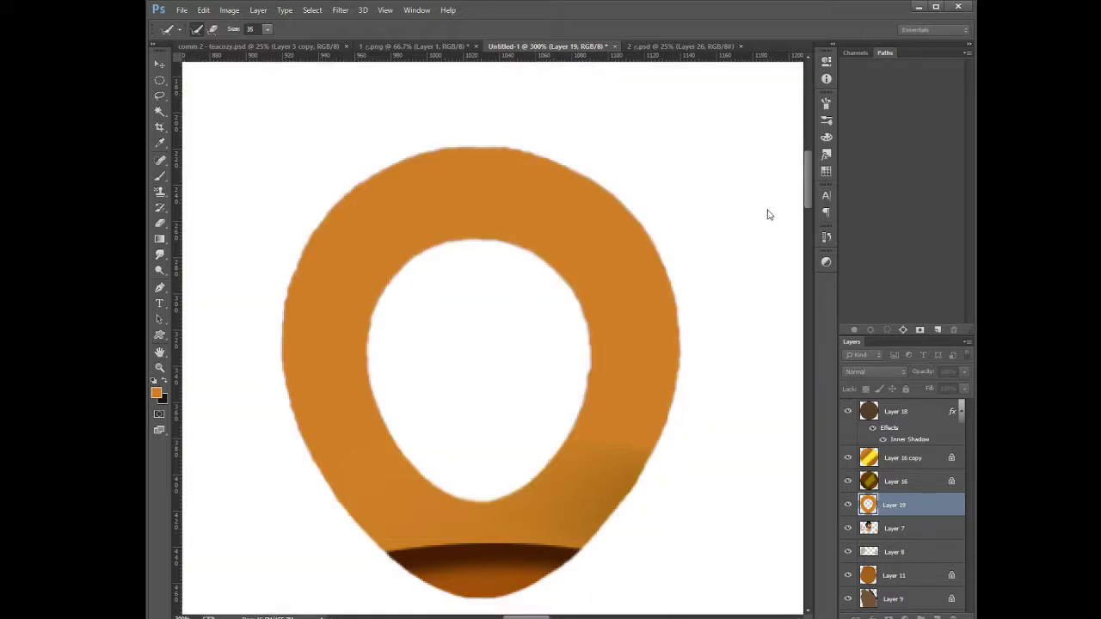
key(b)
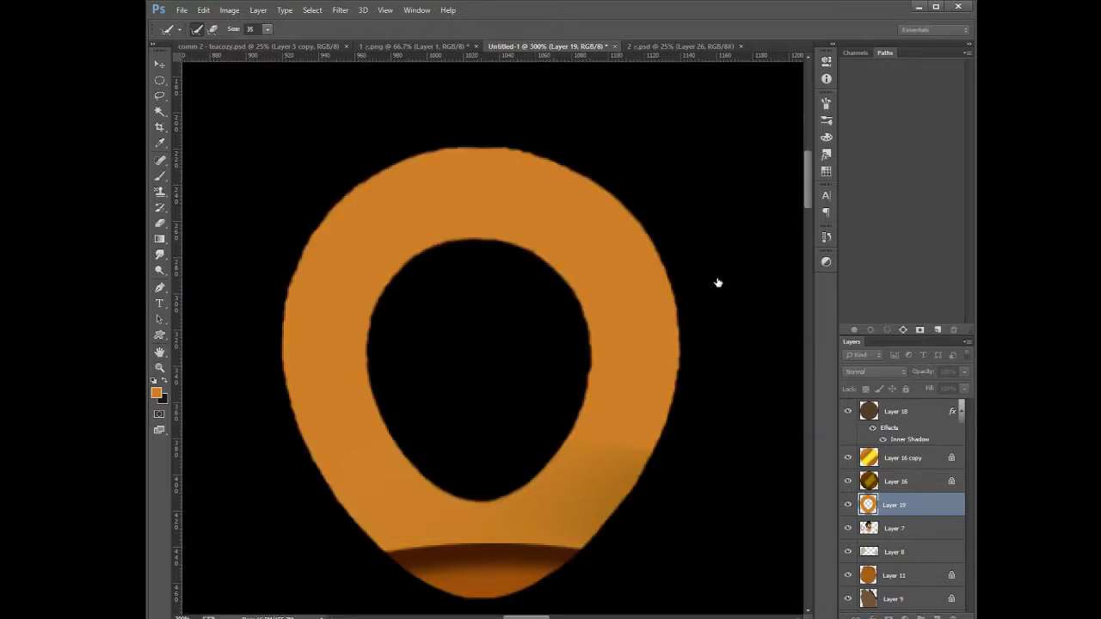
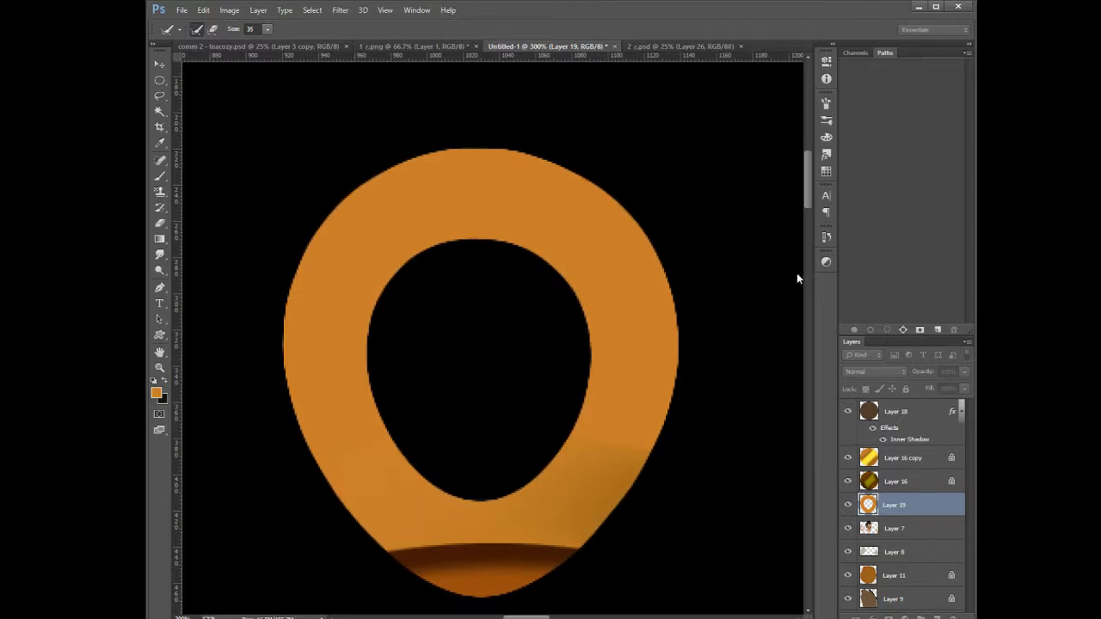
click(836, 425)
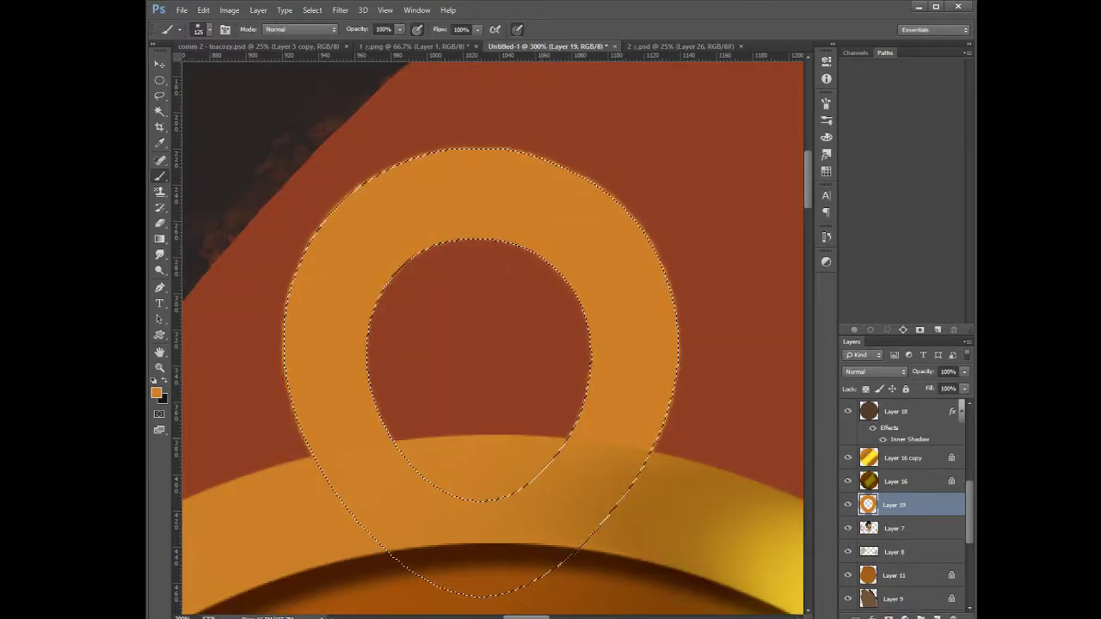
key(ctrl+j)
click(847, 528)
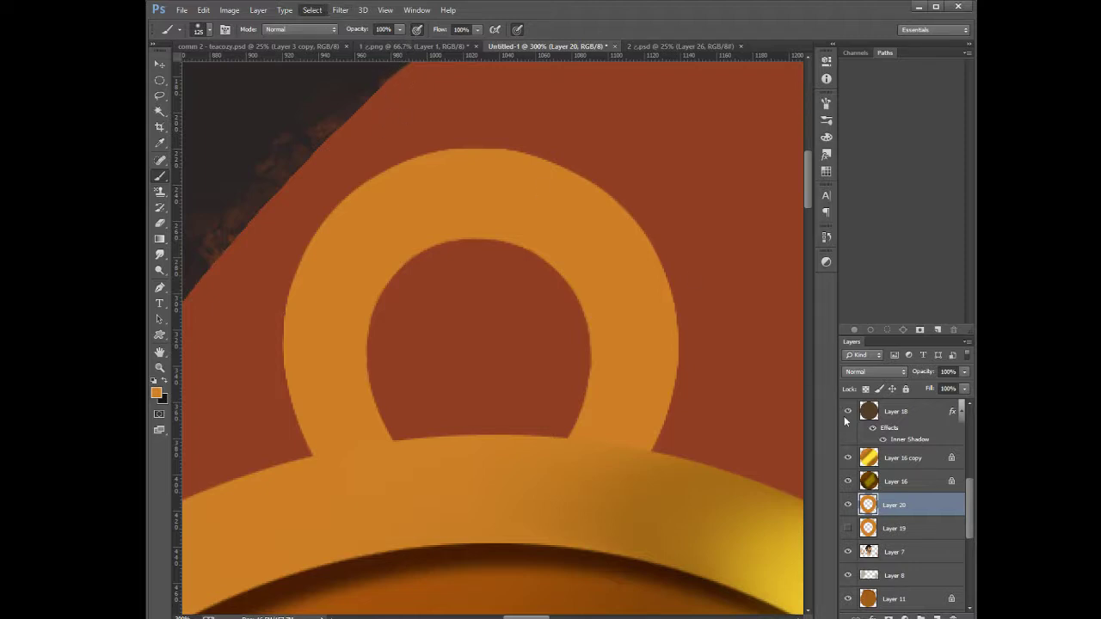
Refine the edge of the copied ring once more and copy the result to another new layer
ctrl+click(869, 506)
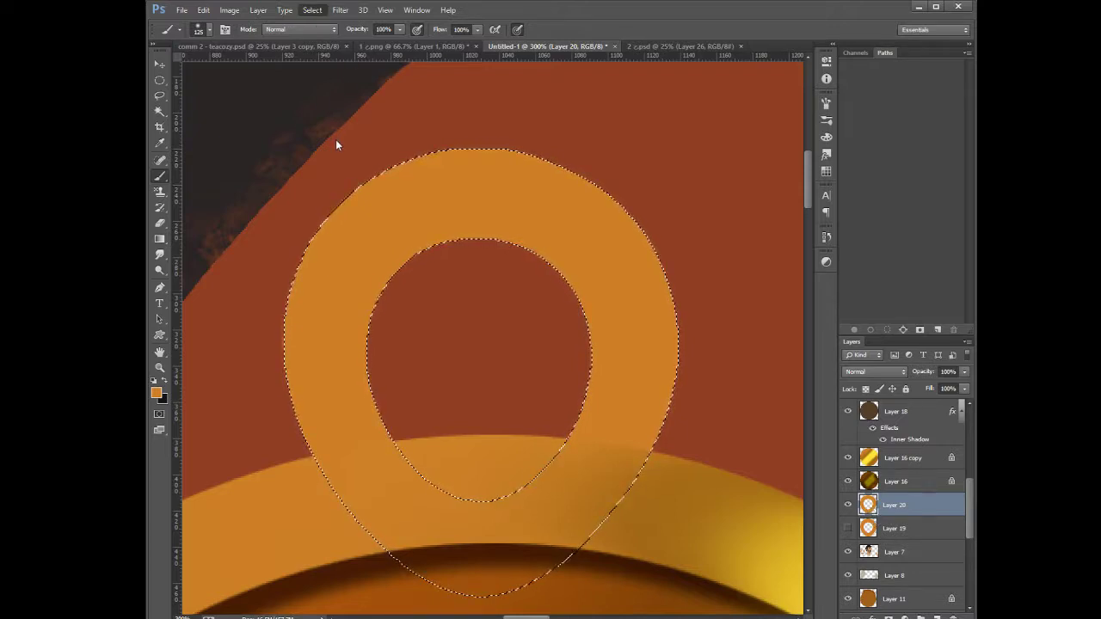
key(alt+ctrl+r)
key(ctrl+j)
Delete the two older ring layers, Layer 20 and Layer 19, keeping only the newest copy
click(882, 529)
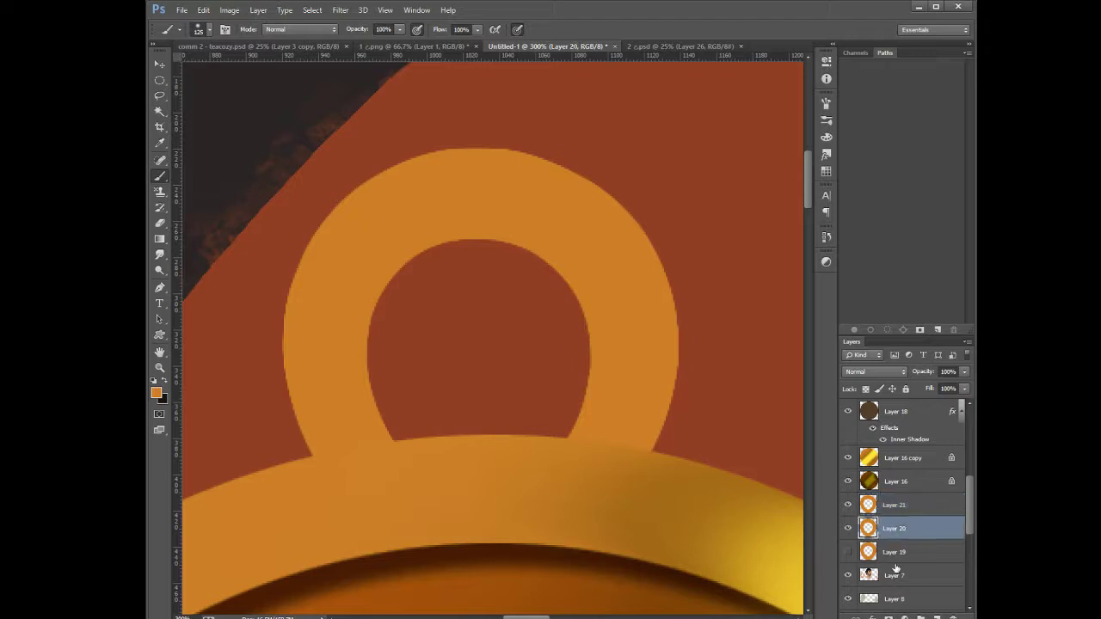
shift+click(898, 555)
click(953, 618)
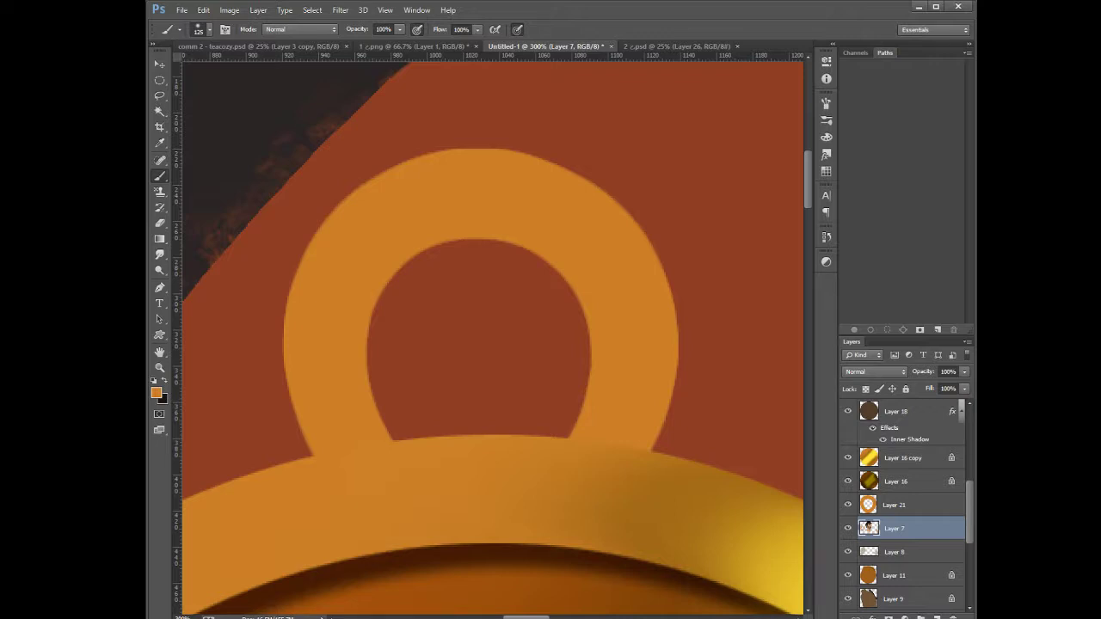
Lower the smoothed ring so its lower half is tucked behind the medal's rim
key(ctrl+minus)
key(ctrl+minus)
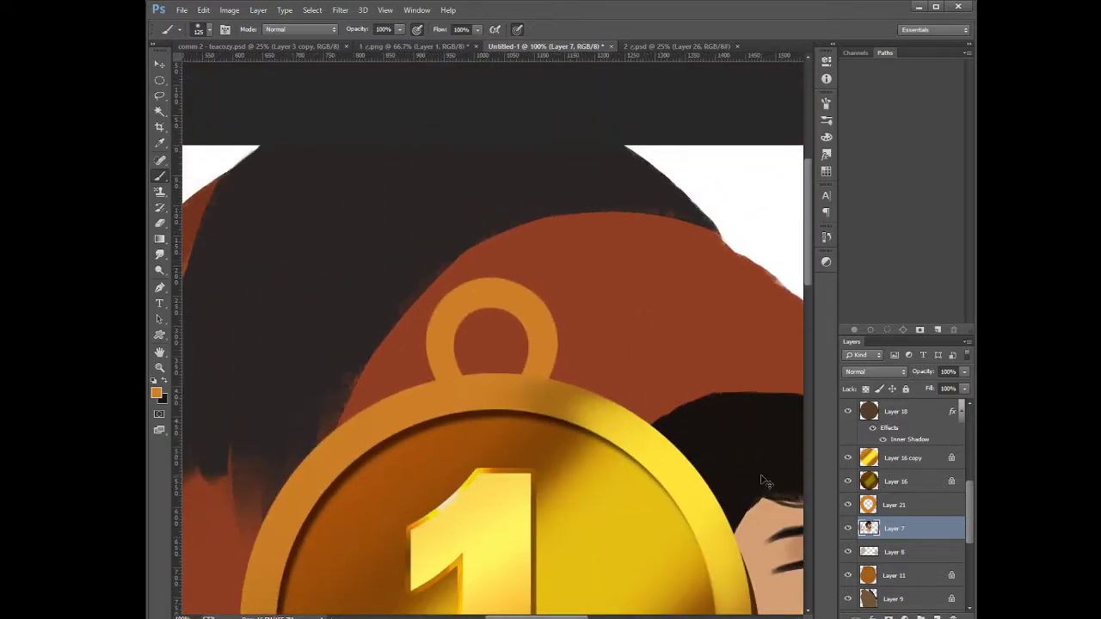
click(886, 506)
drag(547, 351, 549, 389)
Align the ring's horizontal centre to the medal's outline and clear the selection
ctrl+click(873, 480)
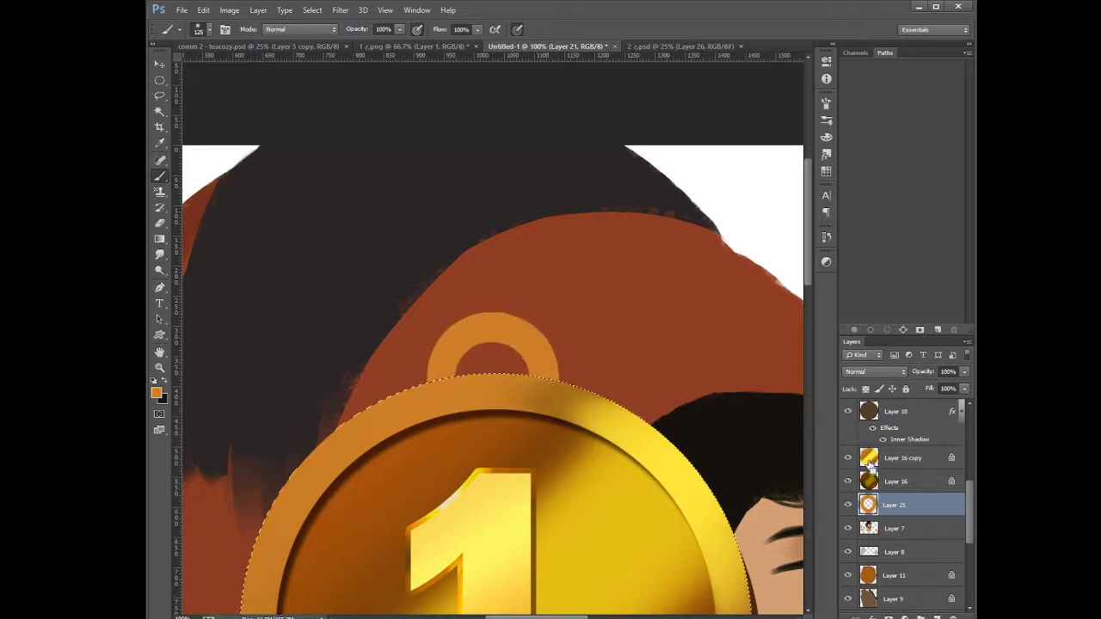
click(160, 64)
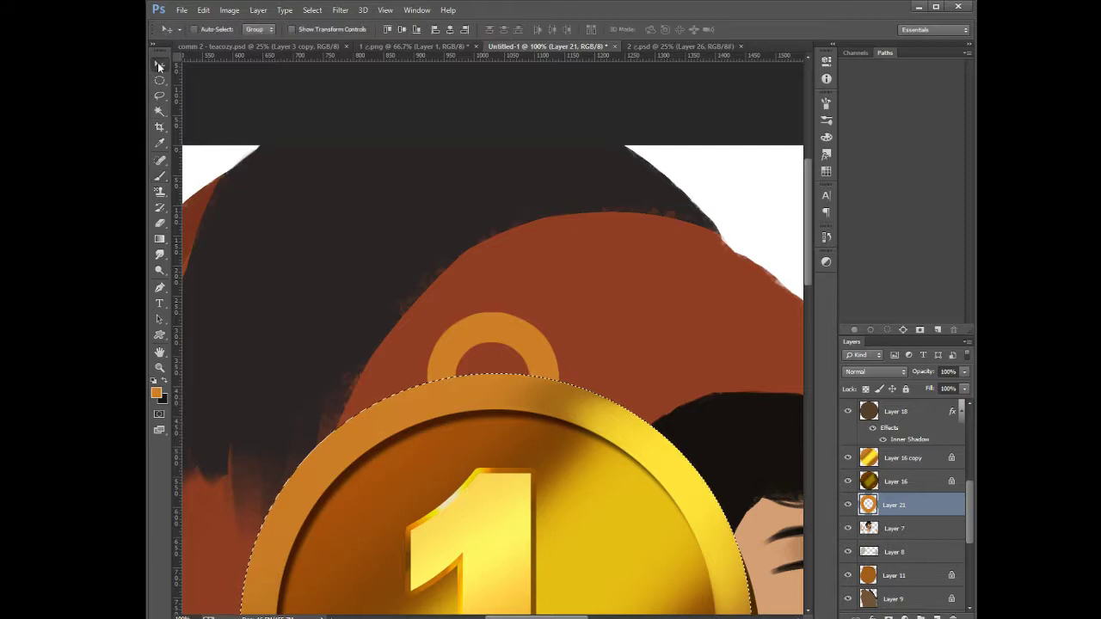
click(450, 30)
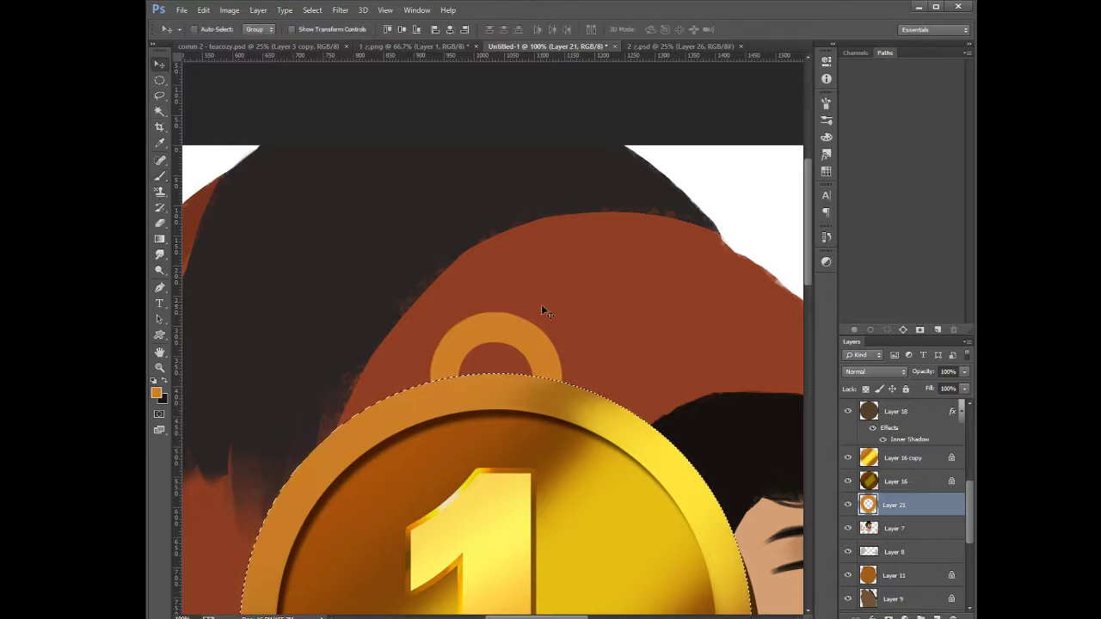
key(ctrl+d)
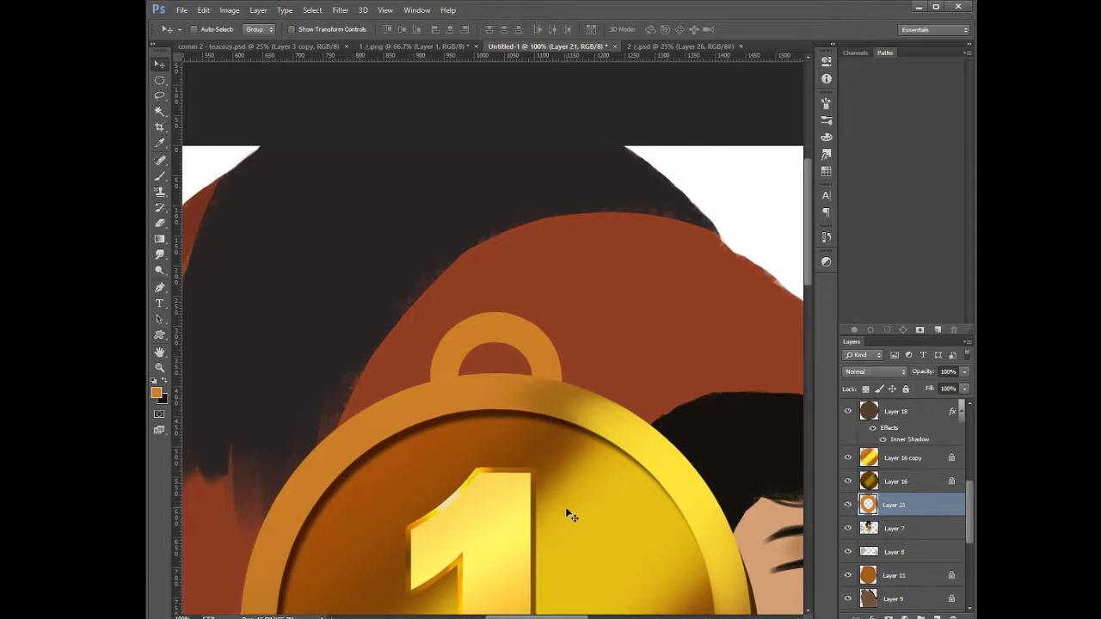
key(ctrl+minus)
key(ctrl+minus)
drag(568, 509, 547, 386)
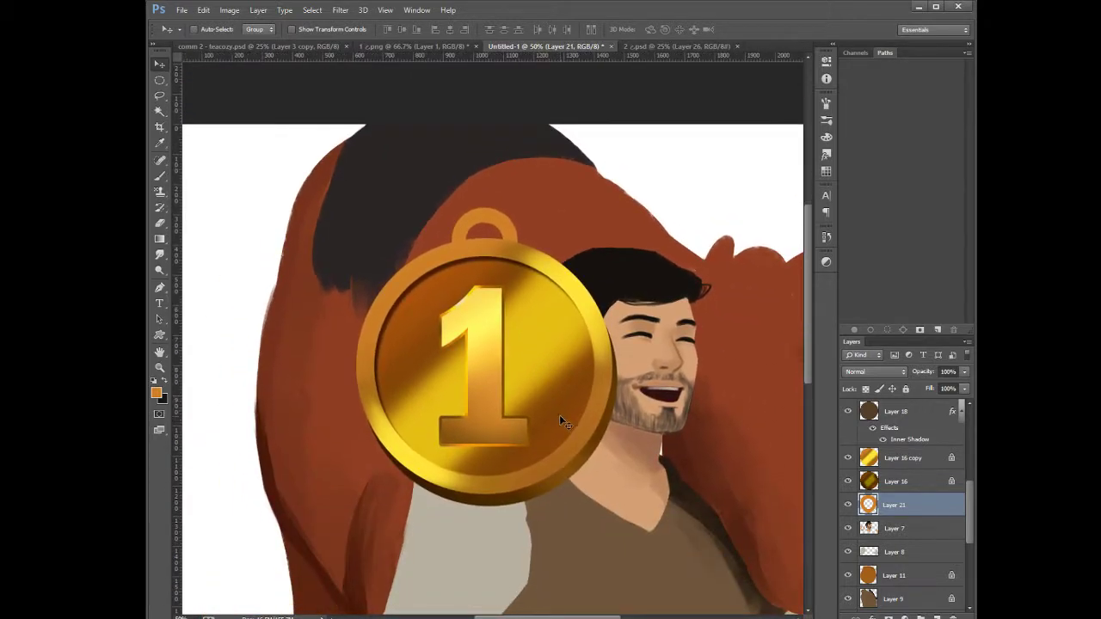
Stretch the hanging ring upward to about 107.6% of its height, keeping its width
key(ctrl+minus)
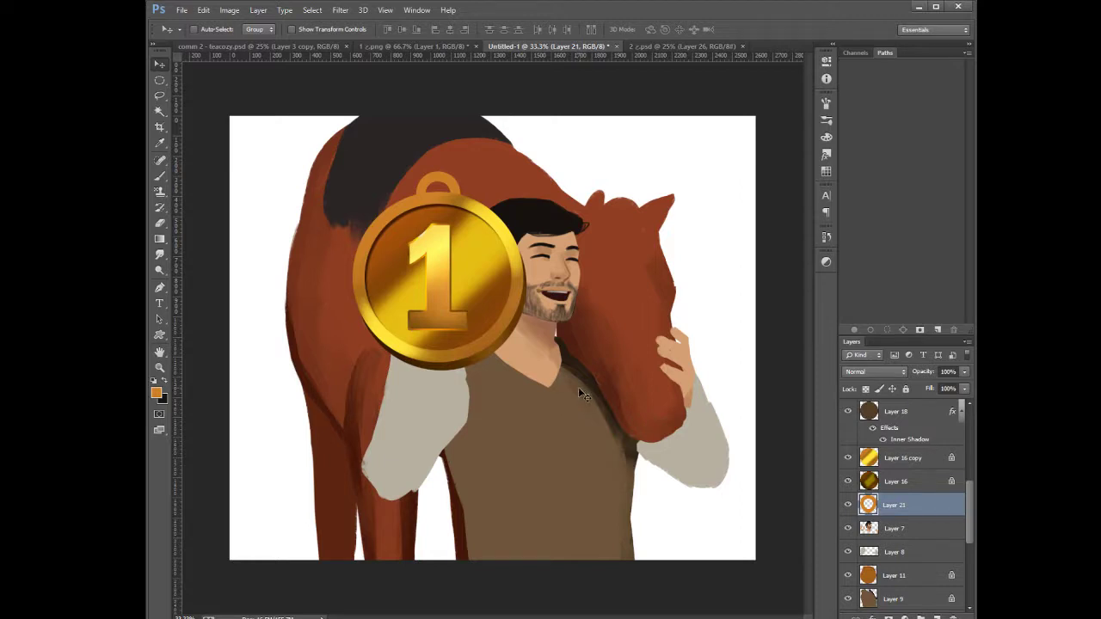
key(ctrl+t)
drag(436, 173, 436, 168)
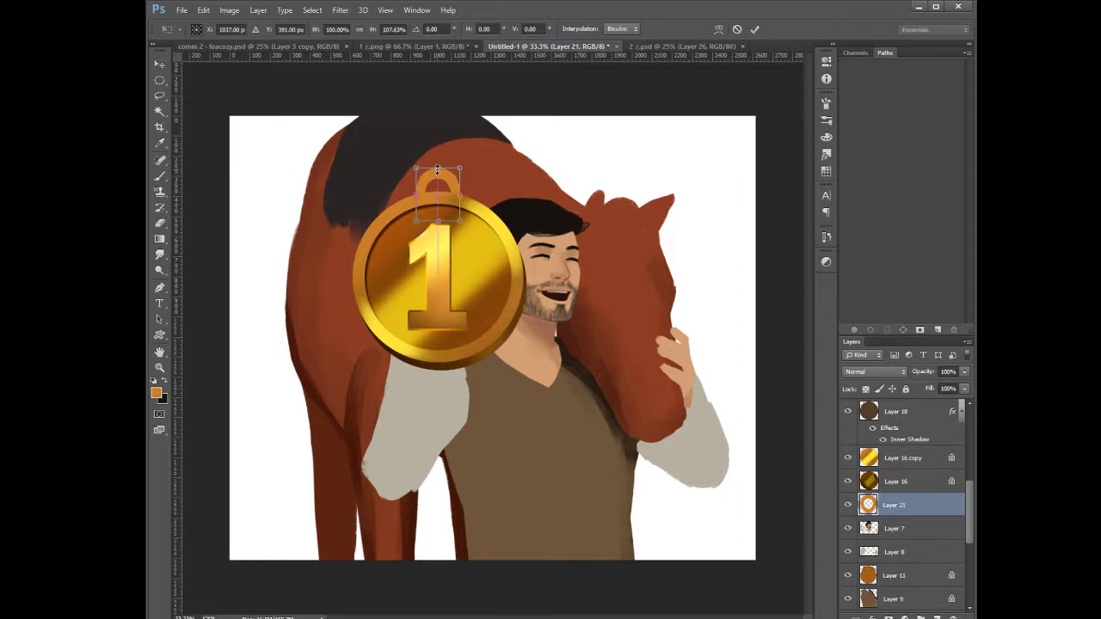
key(Return)
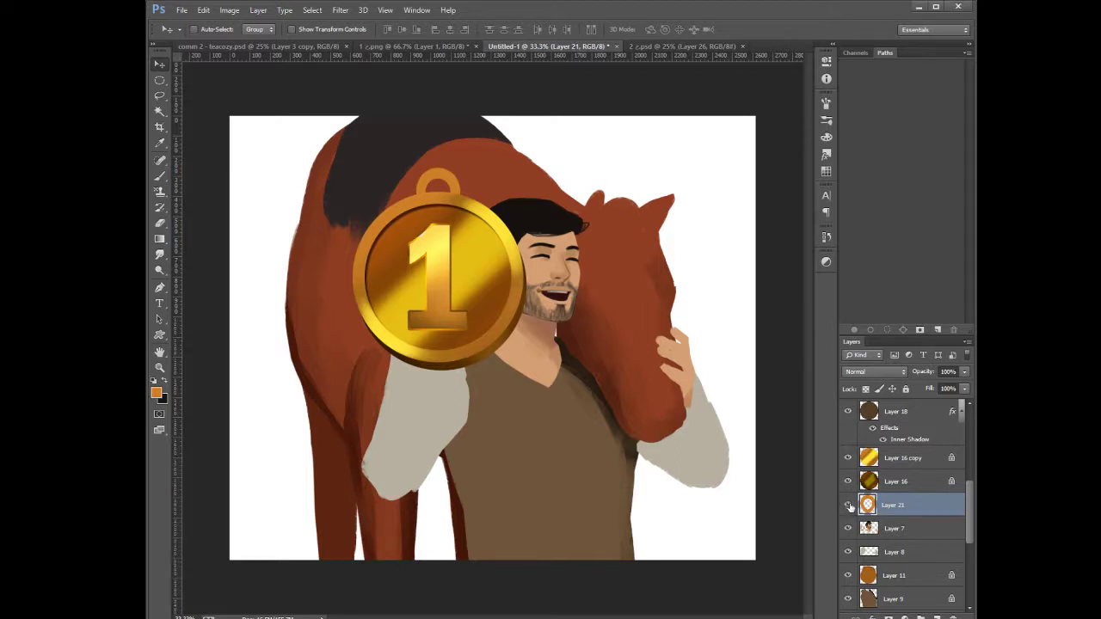
Lock the ring layer's transparent pixels and brush a sampled darker brown shade along the ring's inner edge
click(866, 388)
key(ctrl+plus)
drag(605, 355, 640, 482)
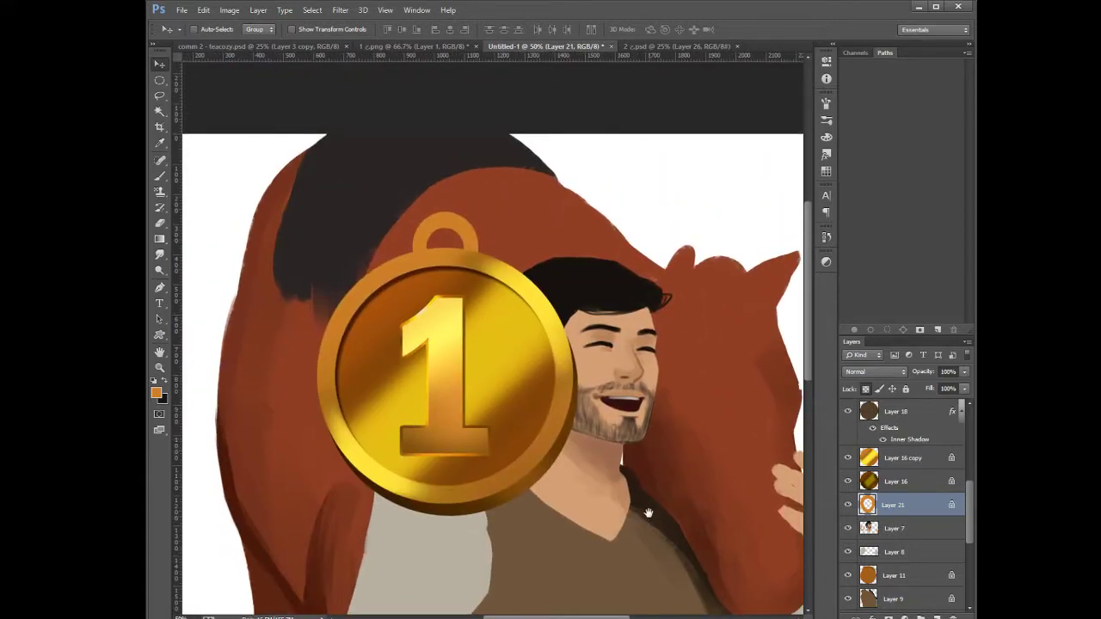
click(160, 176)
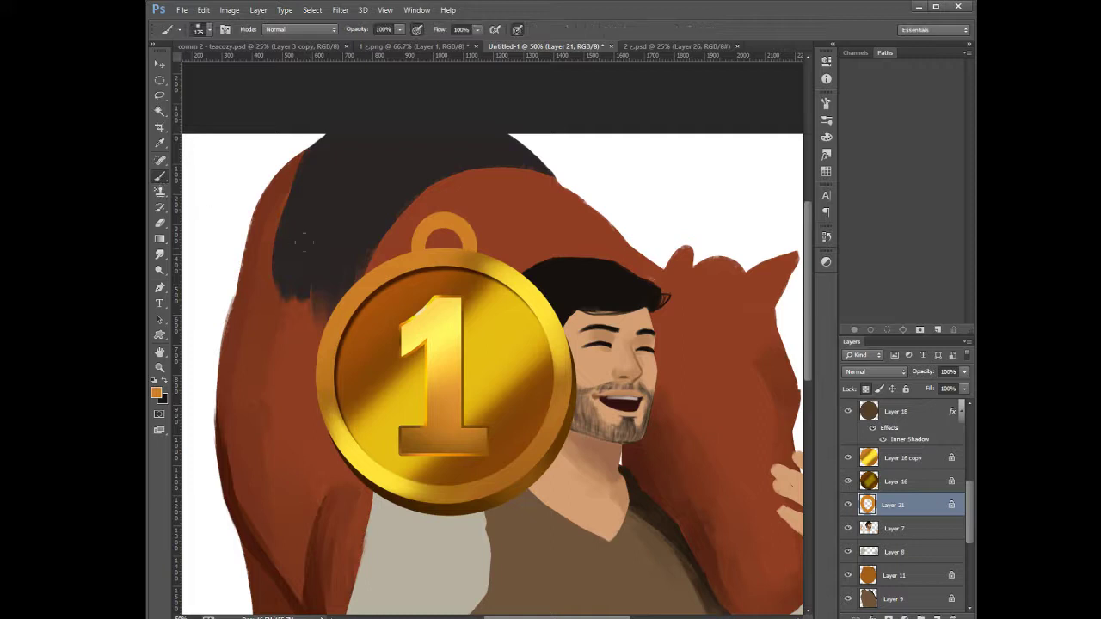
alt+click(458, 276)
mouse_move(431, 238)
mouse_down()
mouse_move(456, 241)
mouse_move(441, 228)
mouse_move(438, 237)
mouse_up()
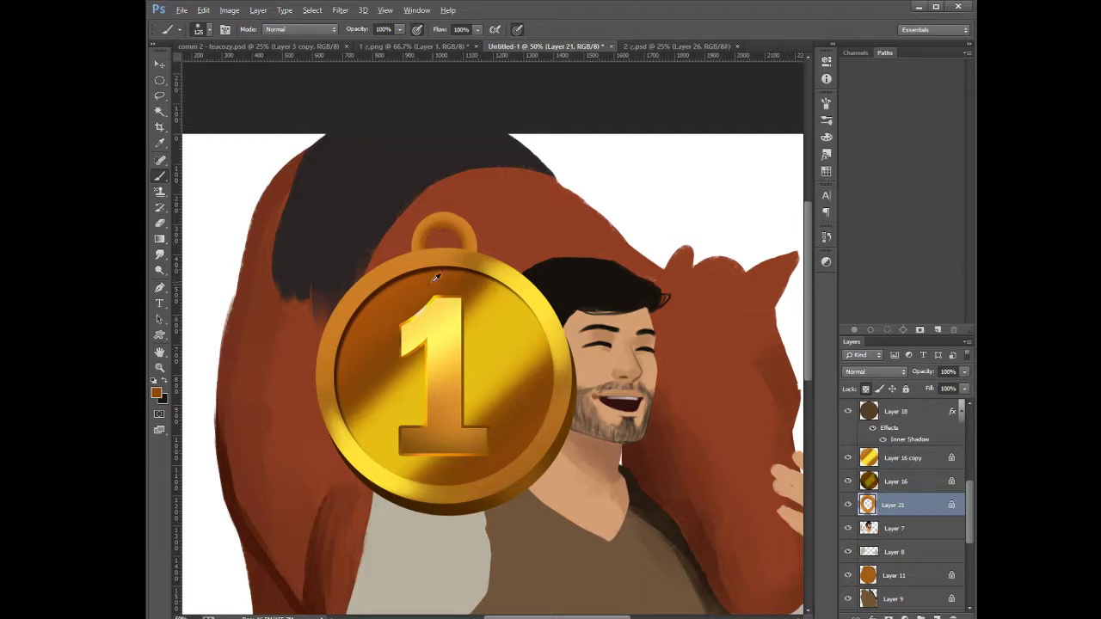
Shade the ring's inner and right-hand curve with brown and orange tones sampled from the medal, adjusting the brush size
alt+click(382, 290)
key(bracketleft)
key(bracketleft)
key(bracketleft)
key(bracketleft)
key(bracketright)
key(bracketright)
key(bracketright)
alt+click(447, 316)
alt+click(444, 293)
alt+click(416, 289)
alt+click(443, 226)
drag(461, 239, 428, 230)
alt+click(462, 272)
drag(467, 243, 469, 239)
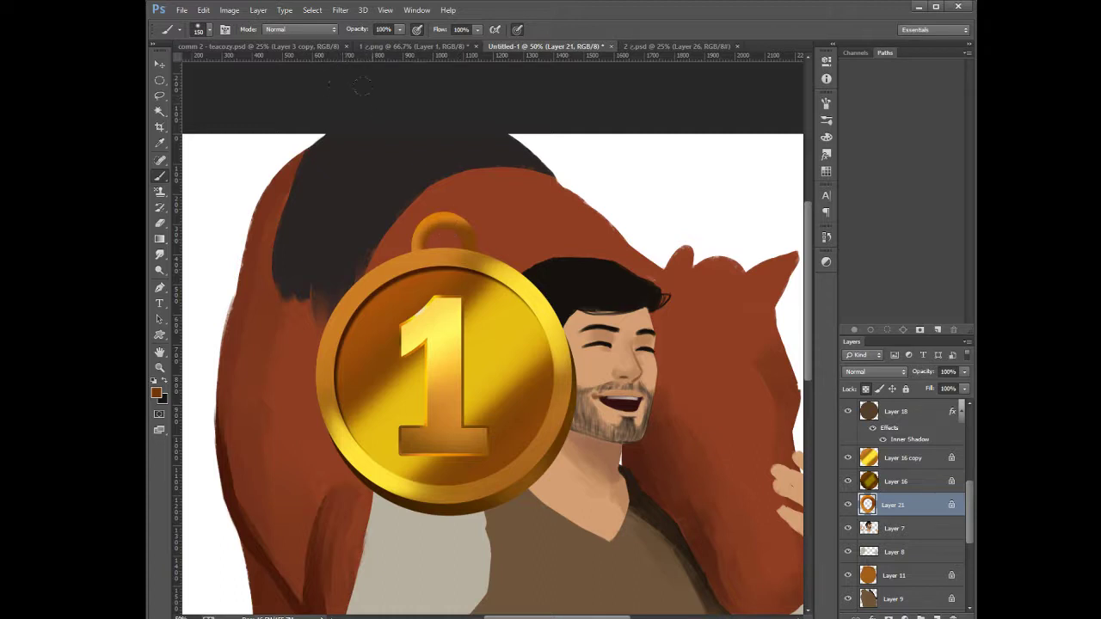
Paint a bright yellow highlight along the top of the ring using gold tones sampled from the medal
alt+click(430, 301)
alt+click(497, 301)
key(bracketleft)
key(bracketleft)
key(bracketleft)
key(bracketright)
alt+click(437, 312)
alt+click(498, 306)
key(i)
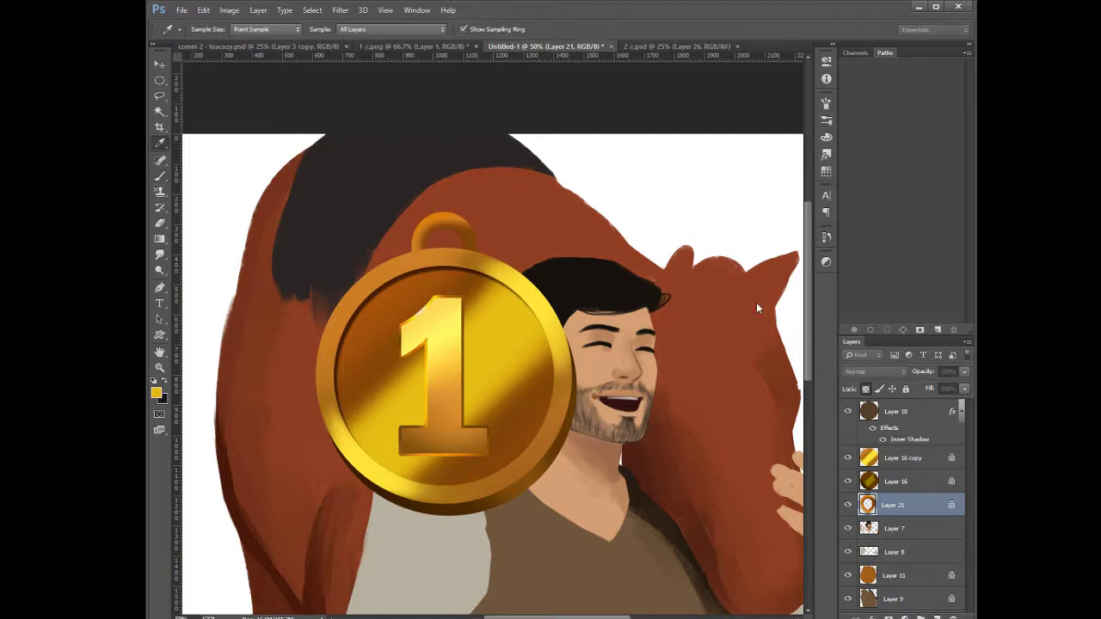
key(b)
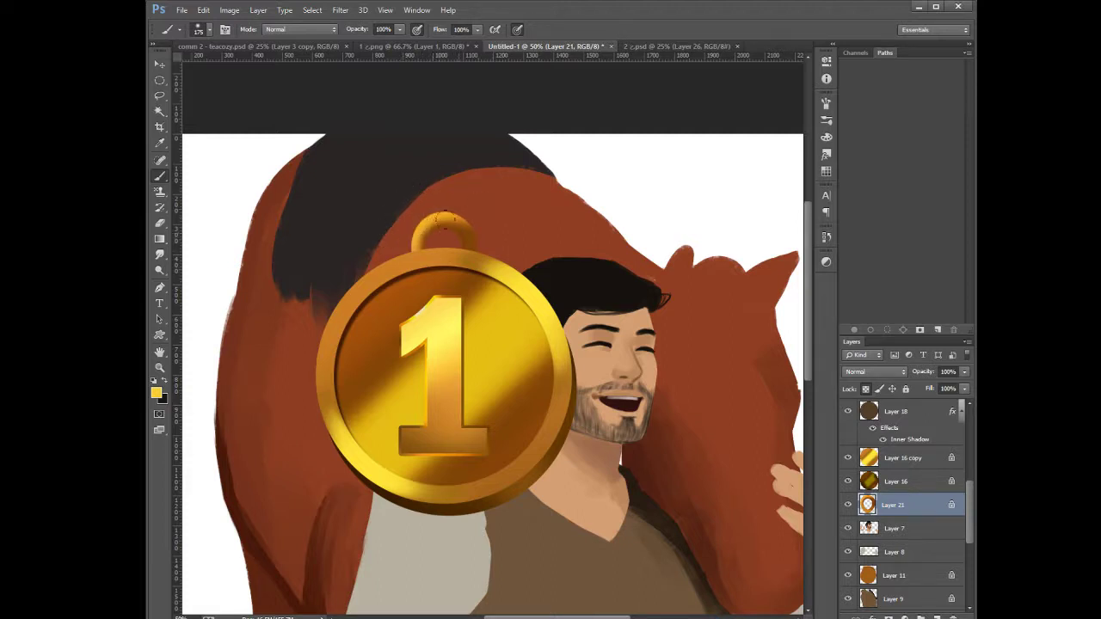
Deepen the shadow on the right side of the ring with sampled brown and resample the ring's orange tone
alt+click(469, 237)
key(i)
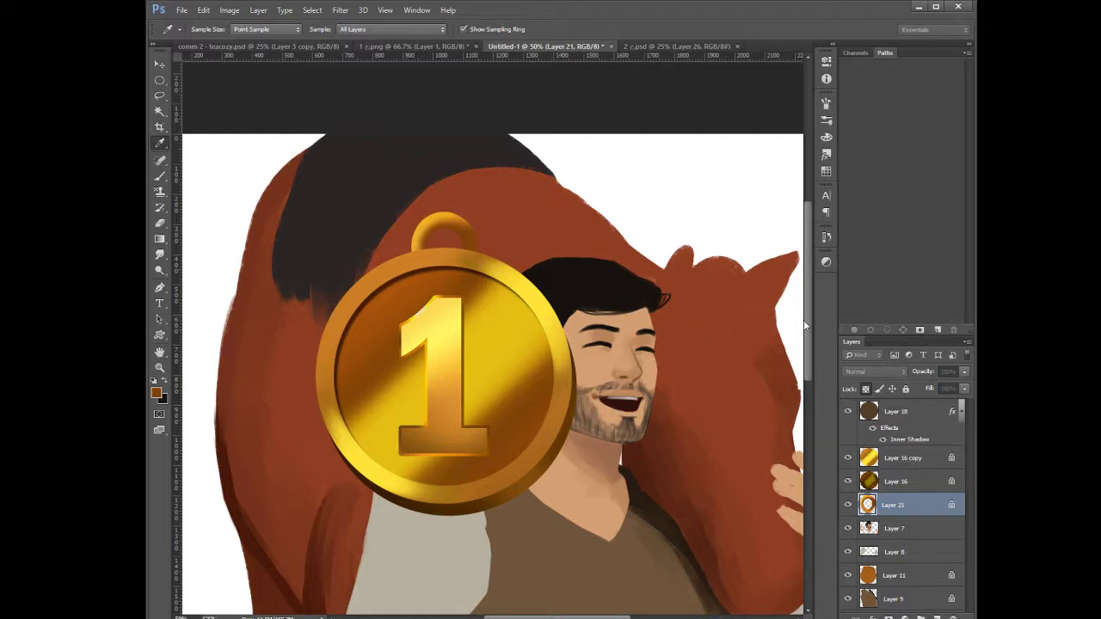
key(b)
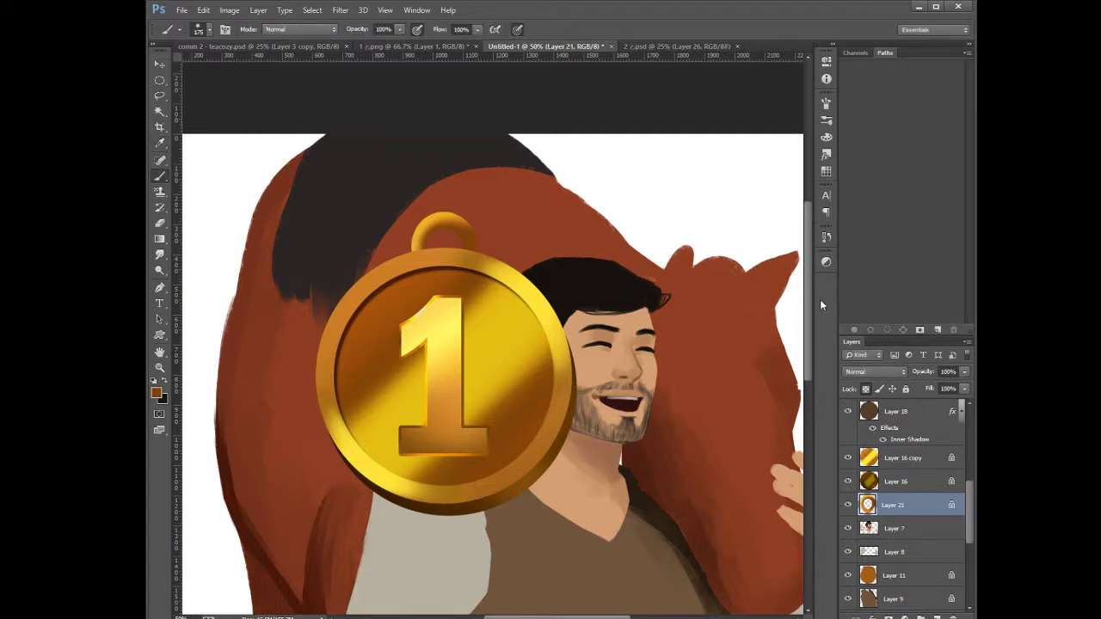
alt+click(425, 267)
drag(465, 249, 472, 239)
alt+click(456, 213)
Lighten the ring's outer left edge with the Dodge tool set to Highlights at 16% exposure
click(159, 270)
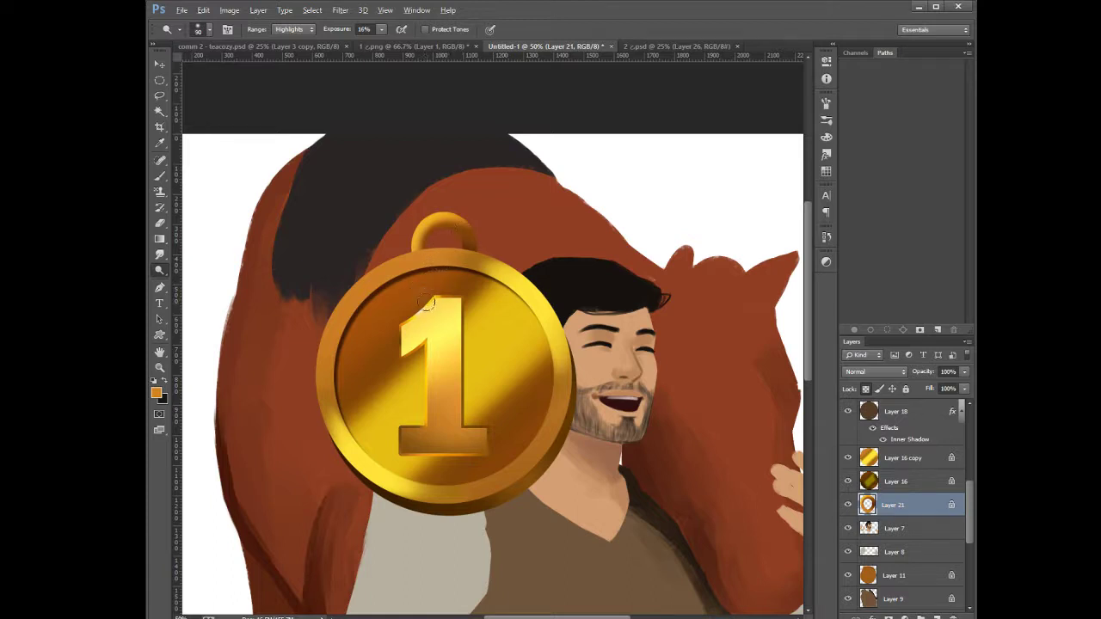
key(alt)
key(bracketleft)
key(bracketleft)
mouse_move(413, 244)
mouse_down()
mouse_move(435, 216)
mouse_move(457, 214)
mouse_move(429, 218)
mouse_move(453, 209)
mouse_move(410, 249)
mouse_move(425, 210)
mouse_up()
Brush sampled gold over the ring's left side and blend the tones on its right side
click(159, 175)
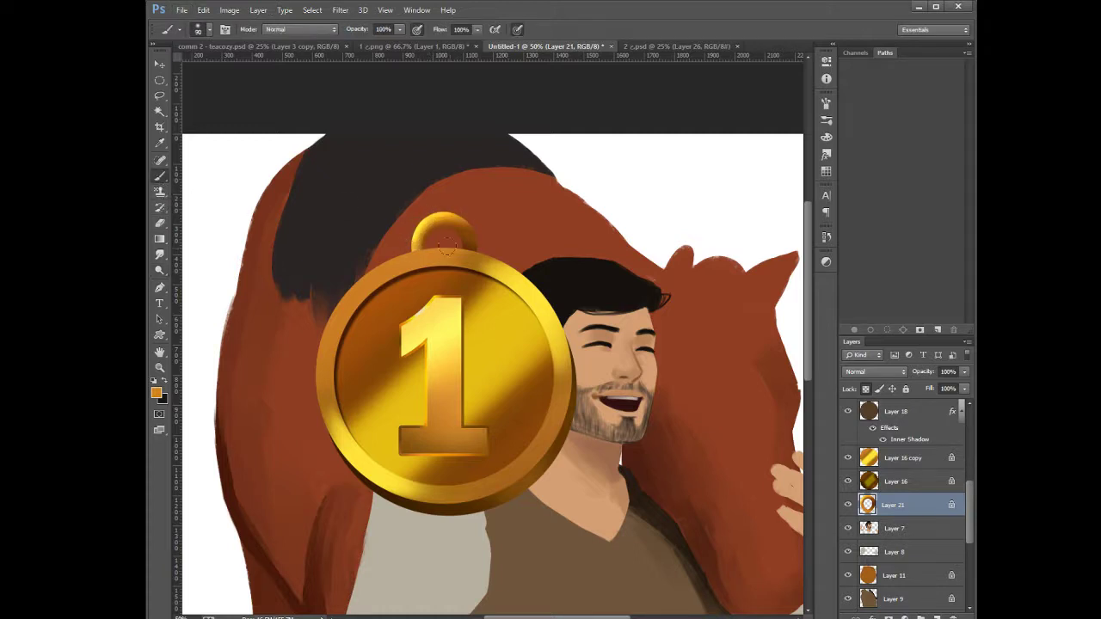
alt+click(432, 301)
drag(430, 214, 408, 242)
alt+click(430, 303)
key(bracketleft)
alt+click(374, 293)
alt+click(469, 244)
alt+click(471, 243)
alt+click(468, 239)
alt+click(461, 223)
alt+click(473, 237)
alt+click(463, 223)
Refine the ring's right-hand shading with a smaller brush, lowering the opacity to 71% for the final blending
key(bracketleft)
key(bracketleft)
key(bracketleft)
alt+click(461, 260)
drag(476, 215, 466, 230)
key(7)
key(1)
alt+click(460, 220)
drag(458, 221, 469, 250)
Paste a photo of a medal on a red ribbon as reference, examine it enlarged, and delete its layer
drag(970, 523, 960, 471)
key(alt+Tab)
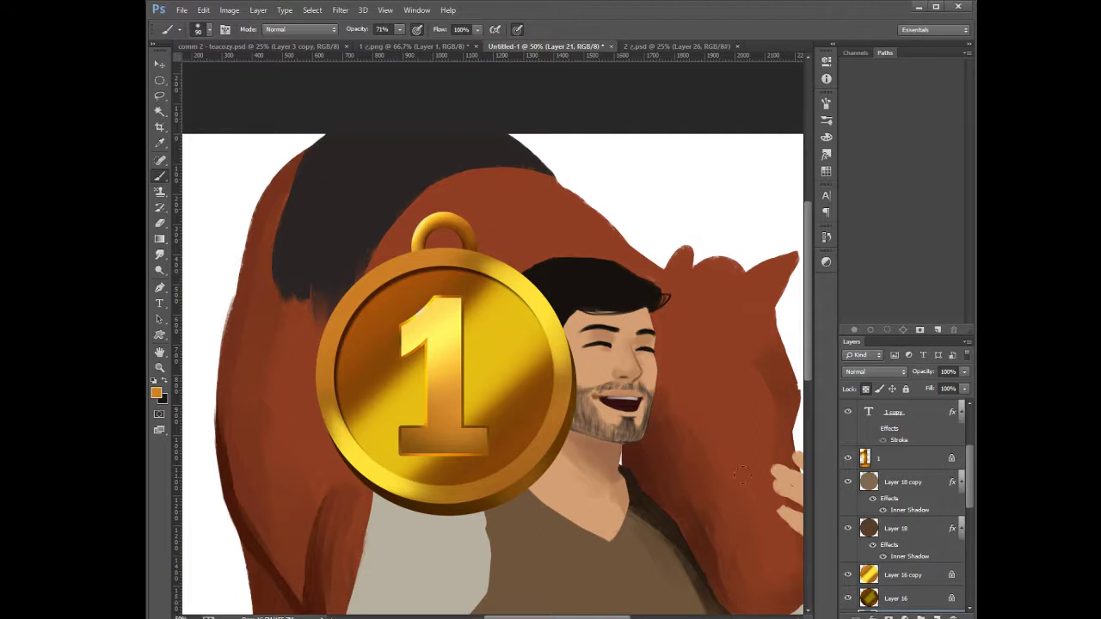
key(ctrl+v)
drag(607, 279, 701, 254)
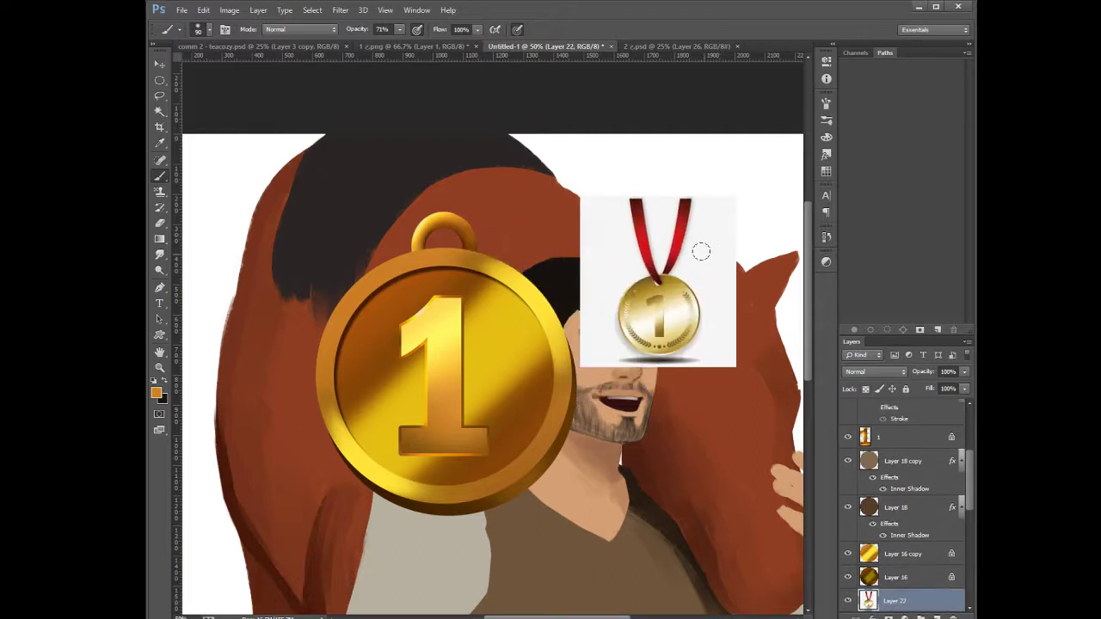
key(ctrl+plus)
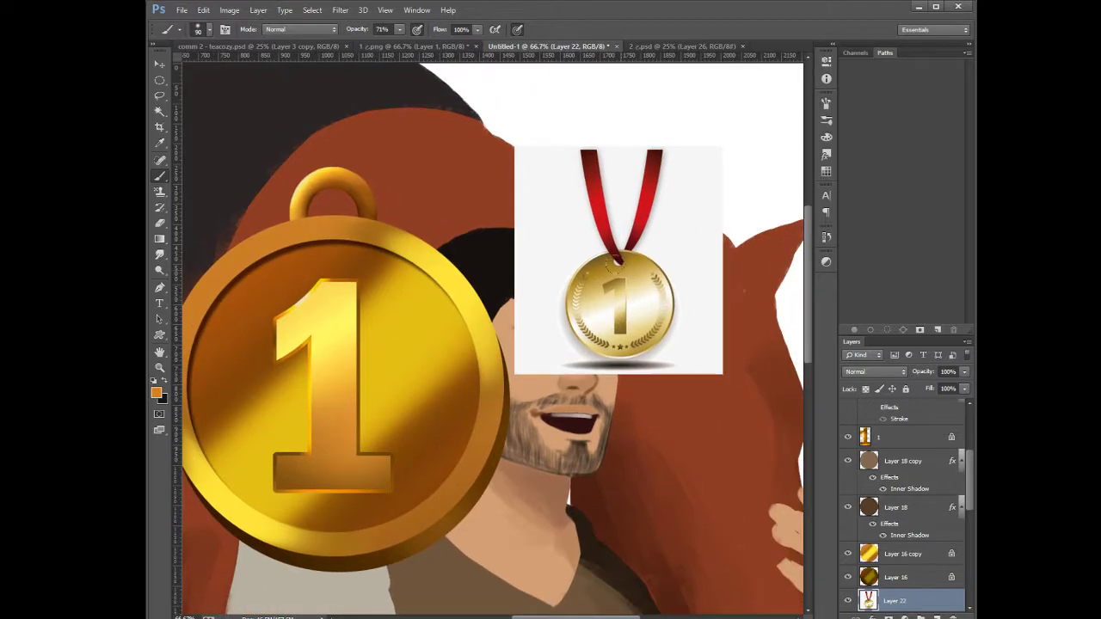
key(ctrl+plus)
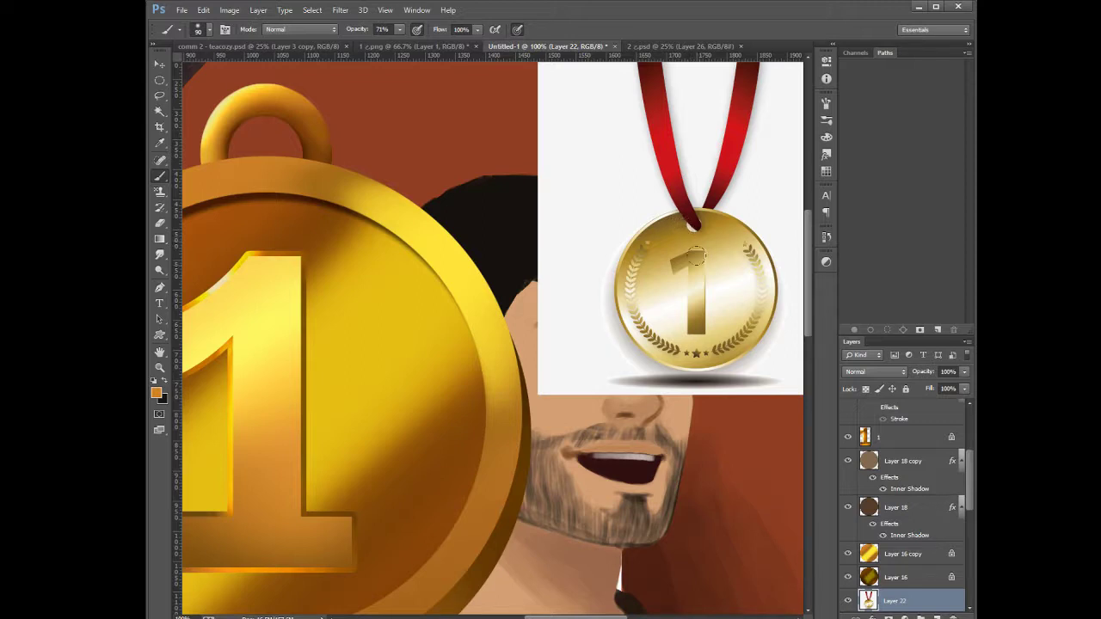
click(954, 617)
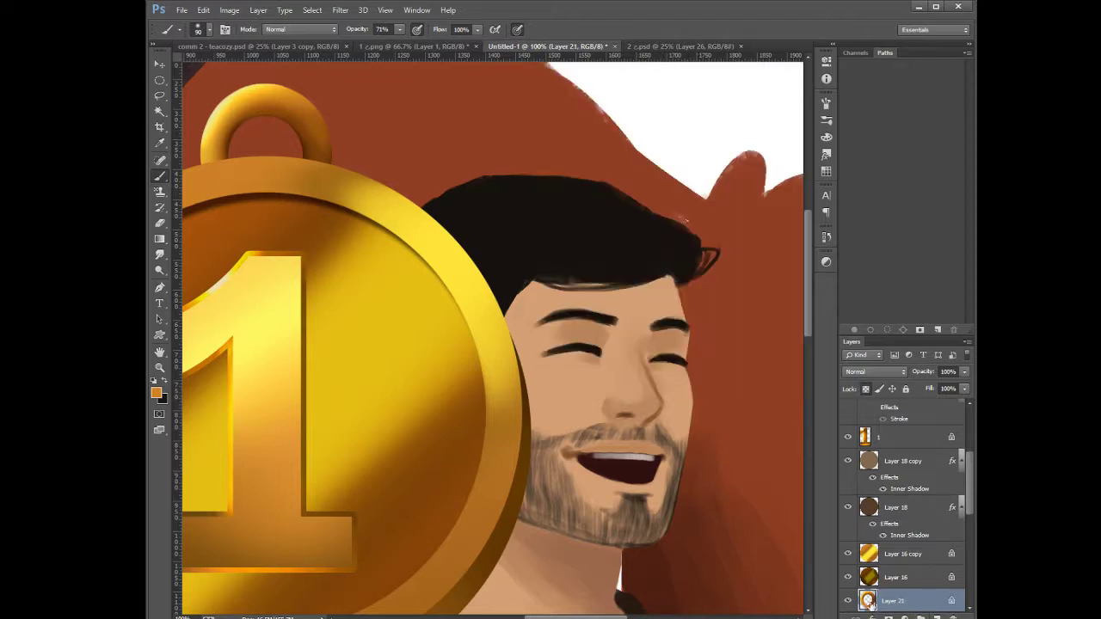
Group all the medal's layers from Layer 21 up to Layer 17 and name the group "medal"
key(ctrl+minus)
key(ctrl+minus)
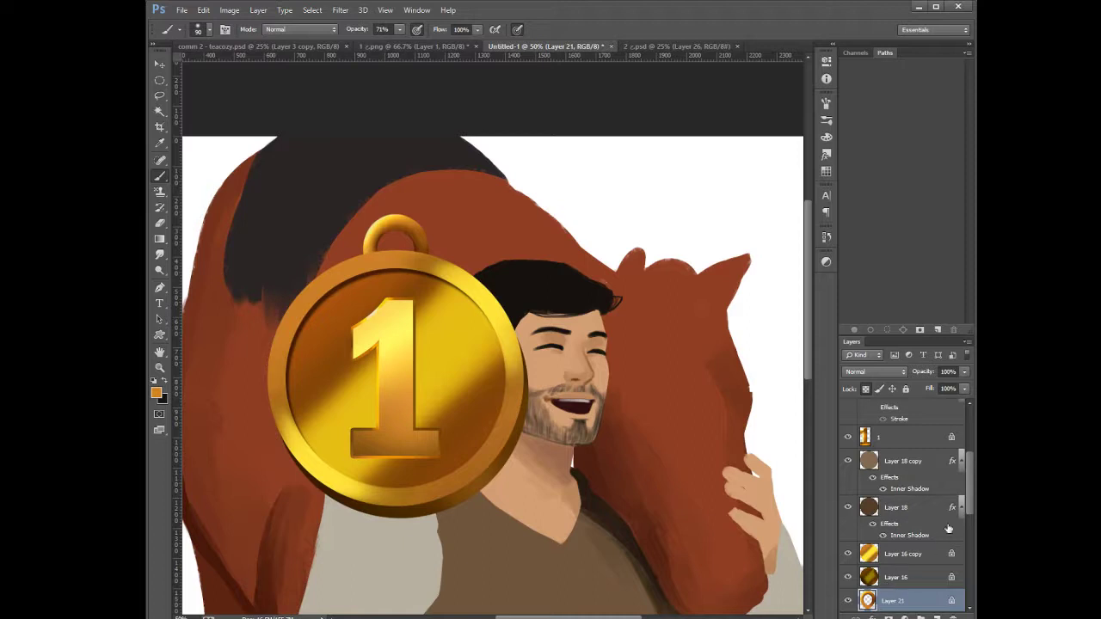
scroll(912, 482, up, 3)
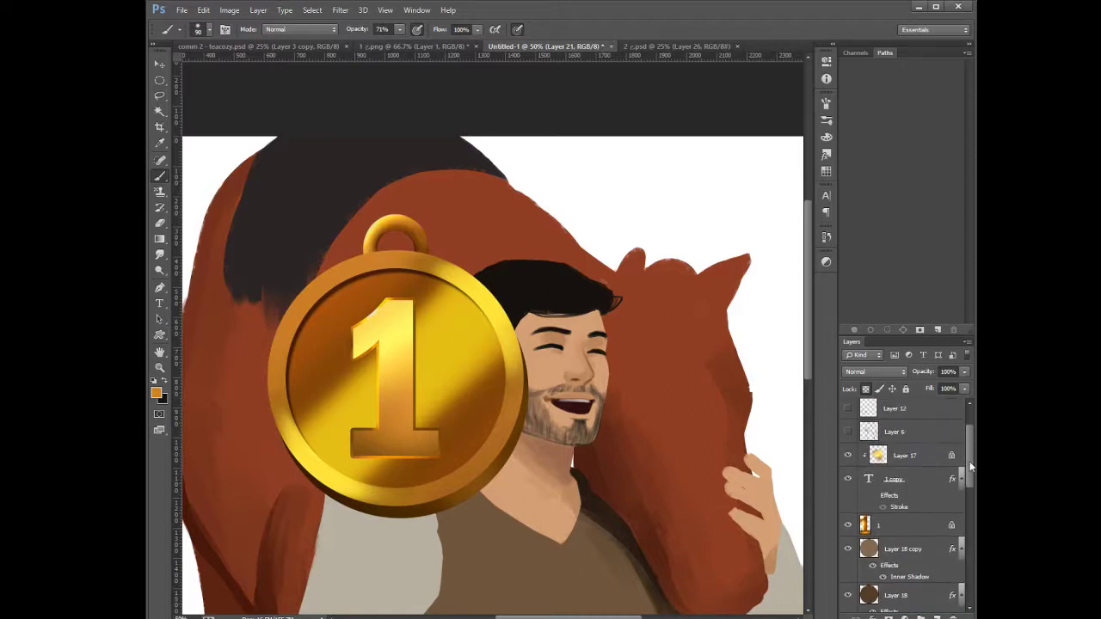
shift+click(902, 455)
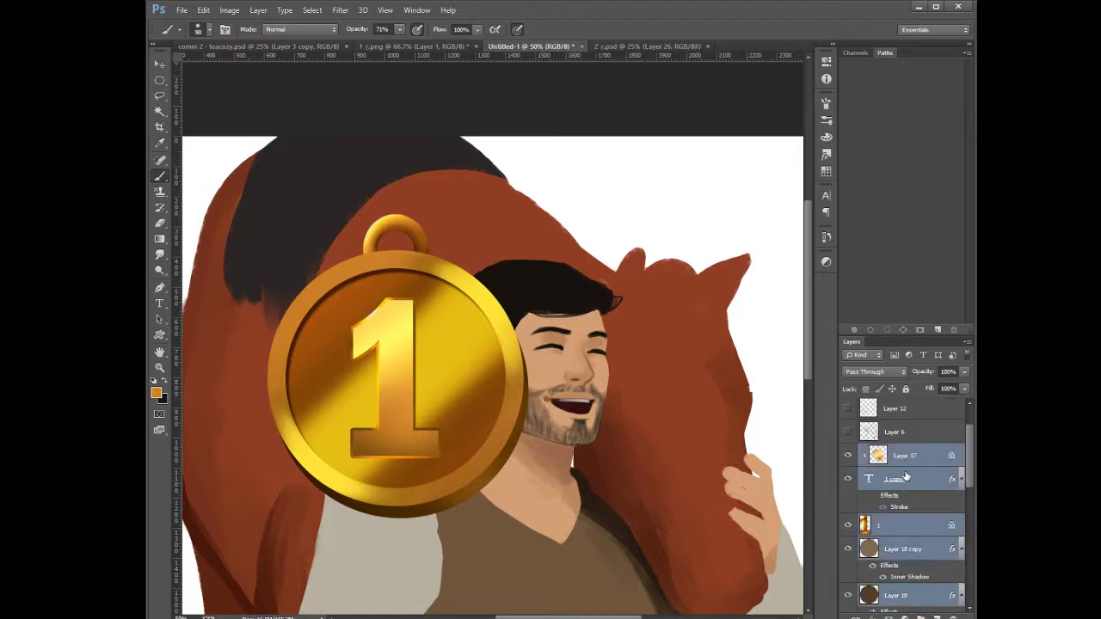
key(ctrl+g)
double_click(900, 453)
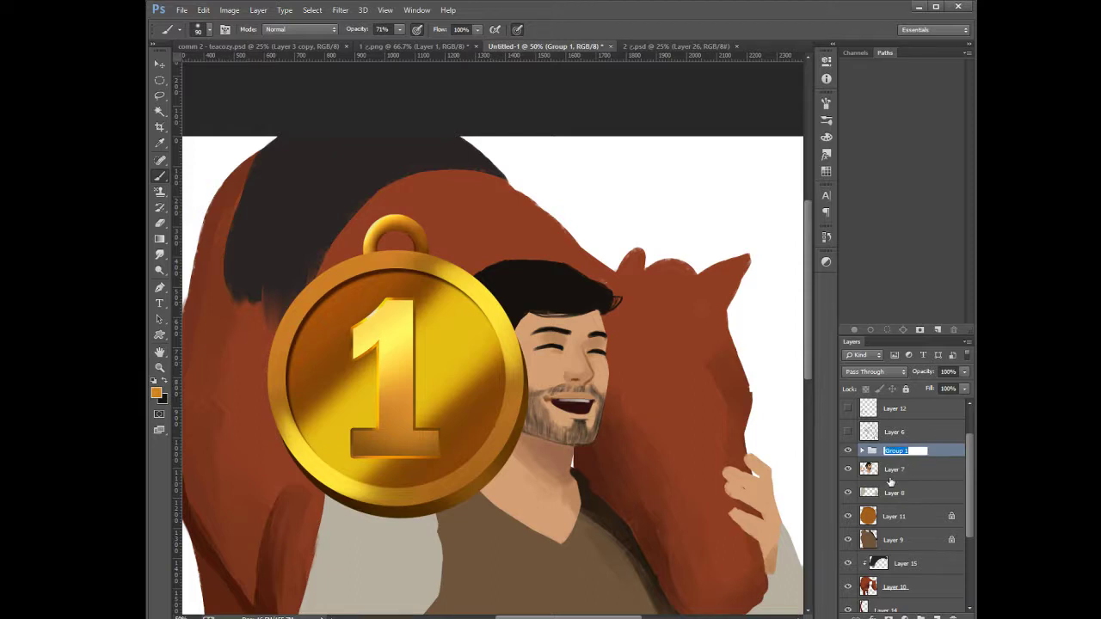
text(medal)
click(942, 456)
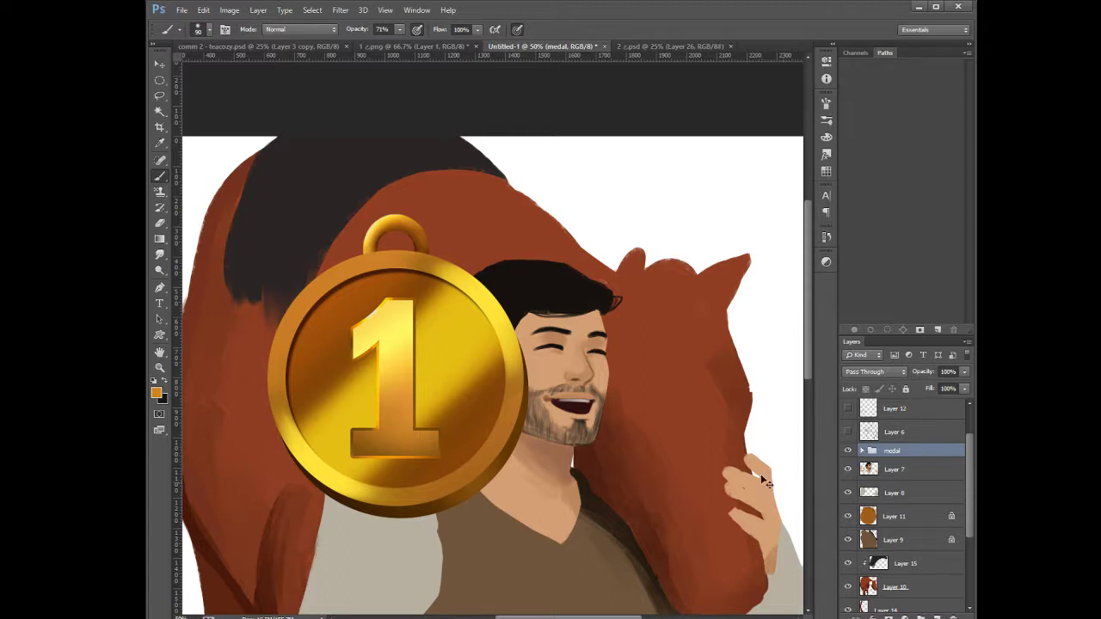
key(ctrl+t)
drag(456, 422, 456, 559)
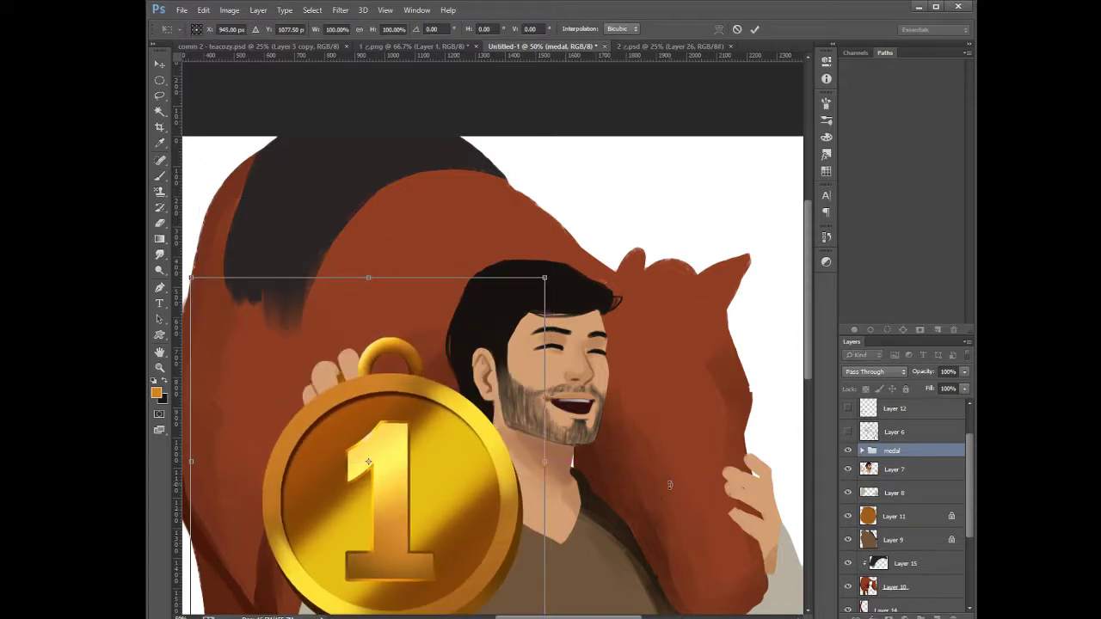
key(ctrl+minus)
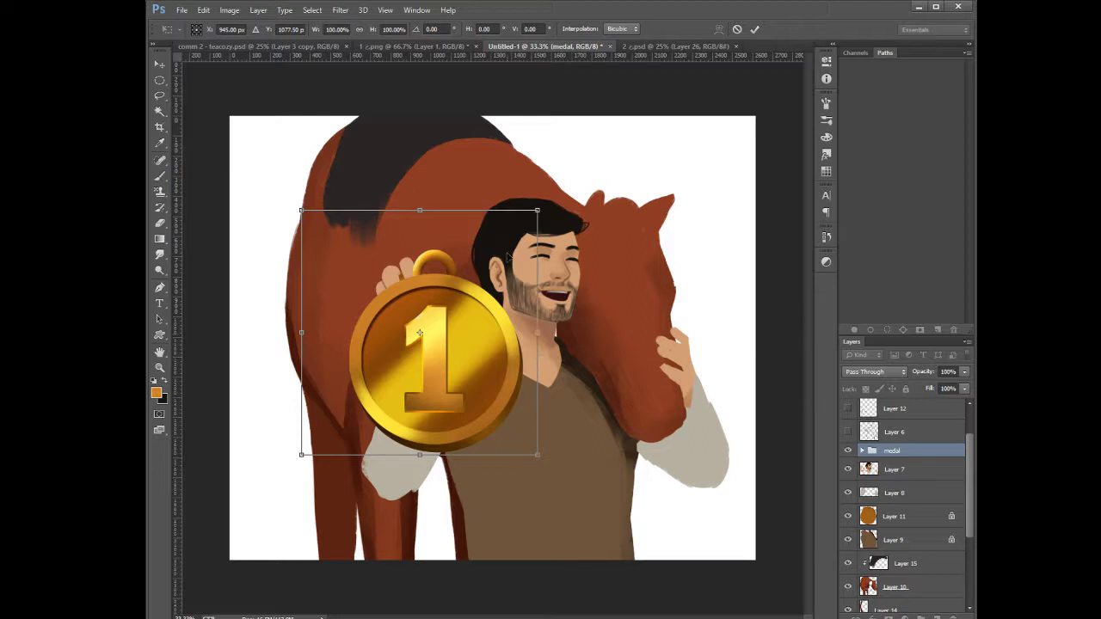
drag(537, 211, 483, 265)
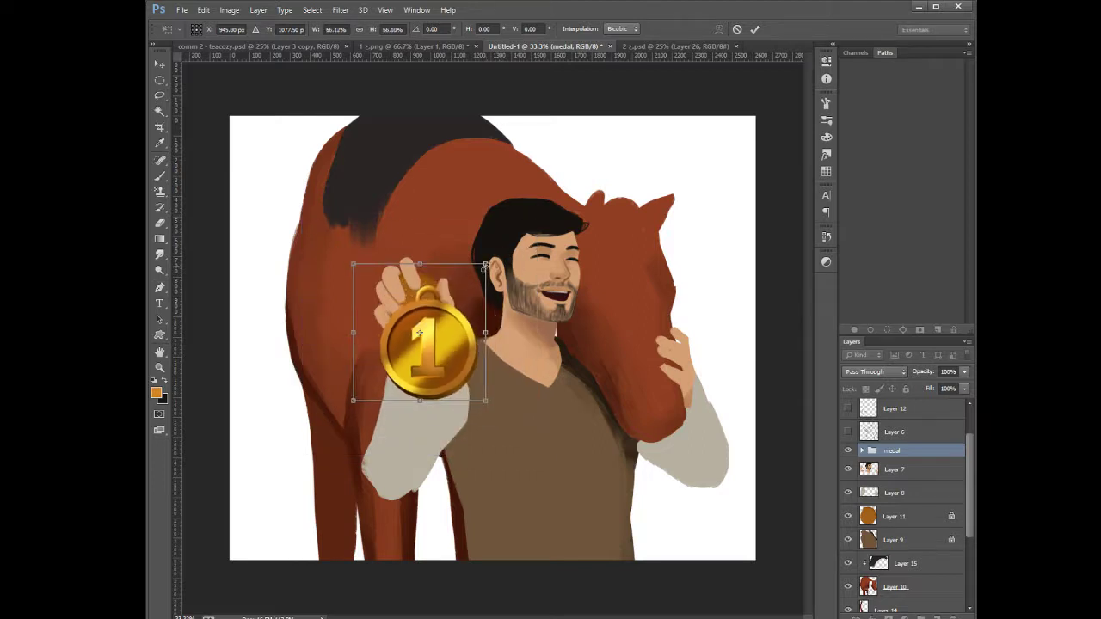
drag(442, 356, 439, 303)
drag(480, 210, 461, 228)
drag(435, 317, 429, 334)
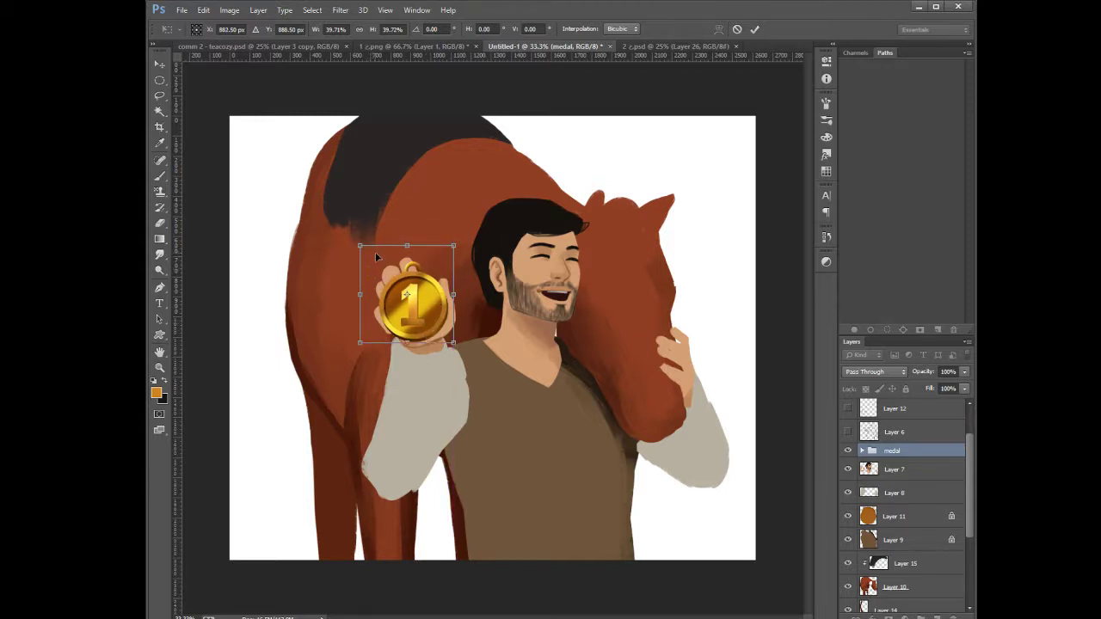
key(Escape)
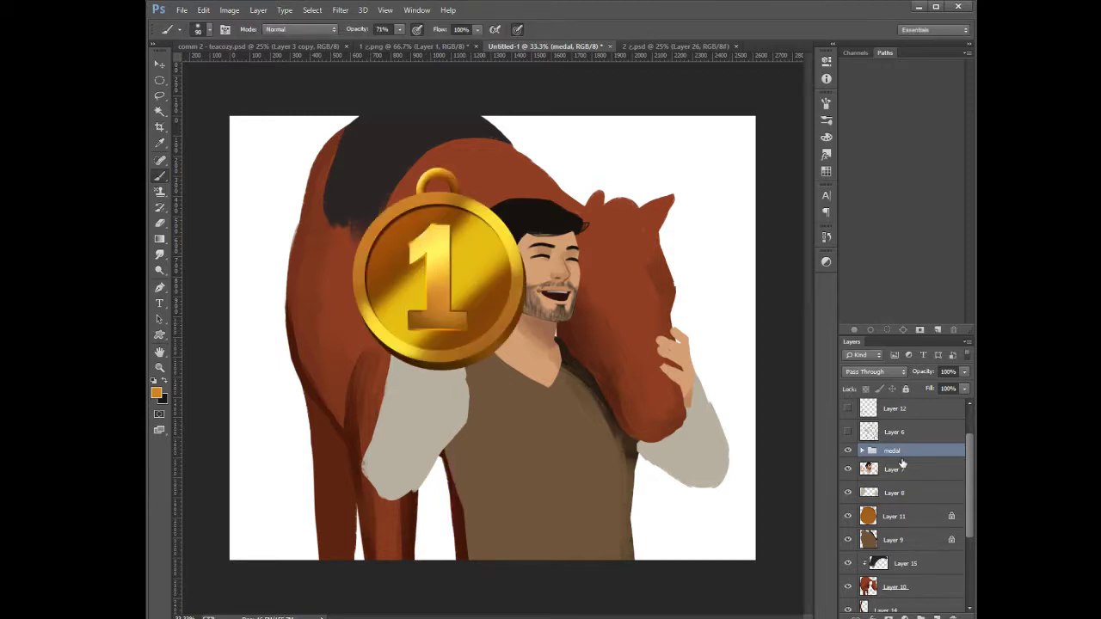
Duplicate the medal group and hide the original group
key(ctrl+j)
click(848, 465)
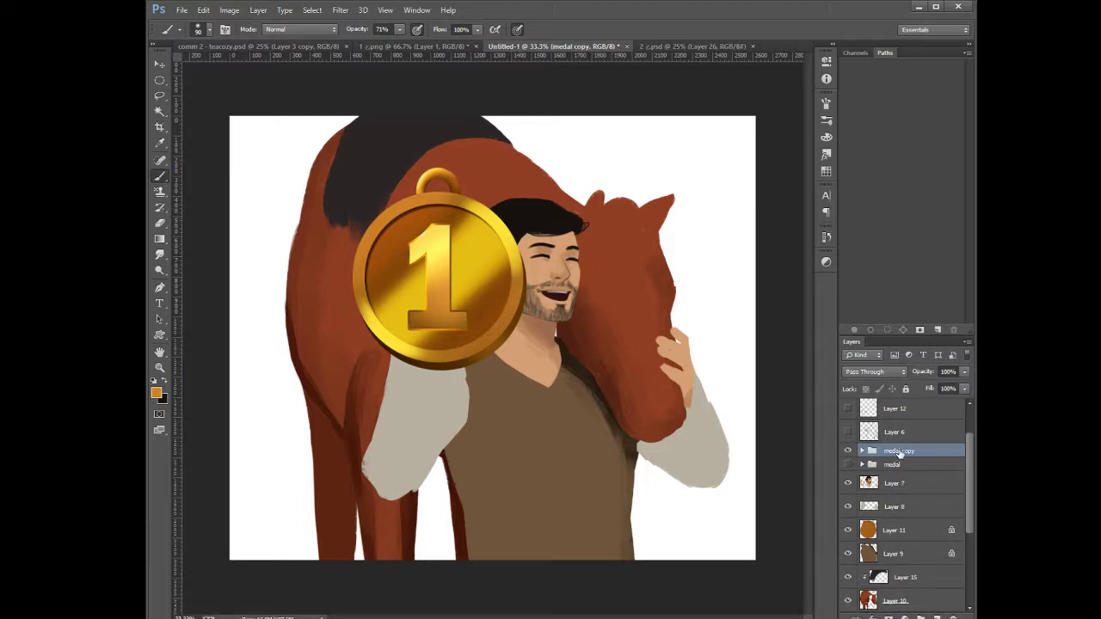
key(ctrl+t)
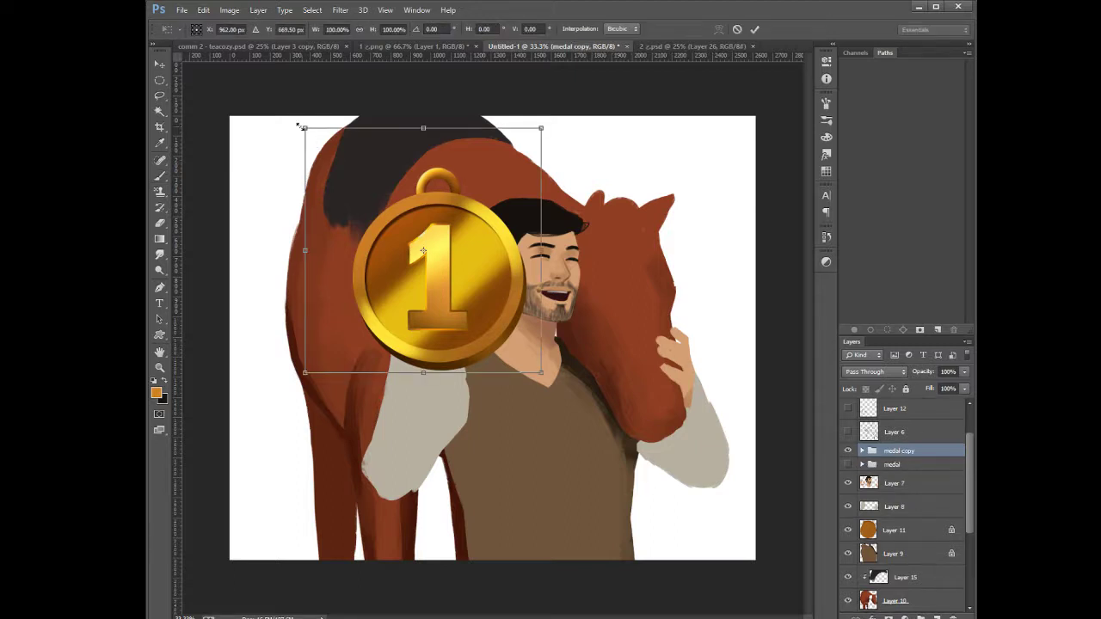
drag(305, 130, 402, 277)
drag(528, 336, 441, 308)
key(ctrl+plus)
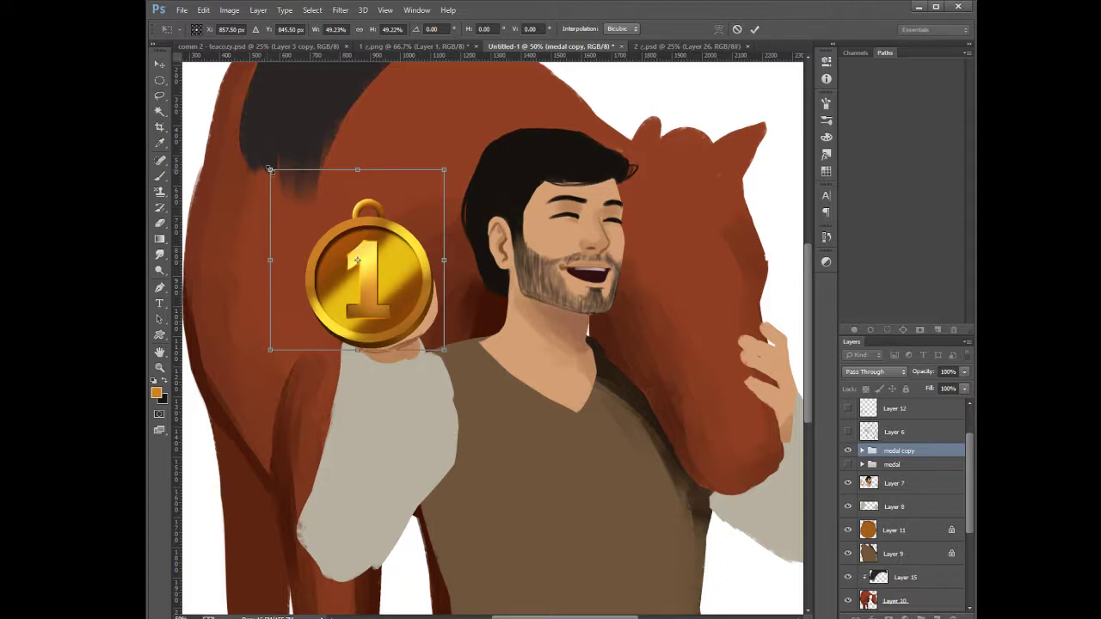
drag(270, 171, 269, 174)
key(Escape)
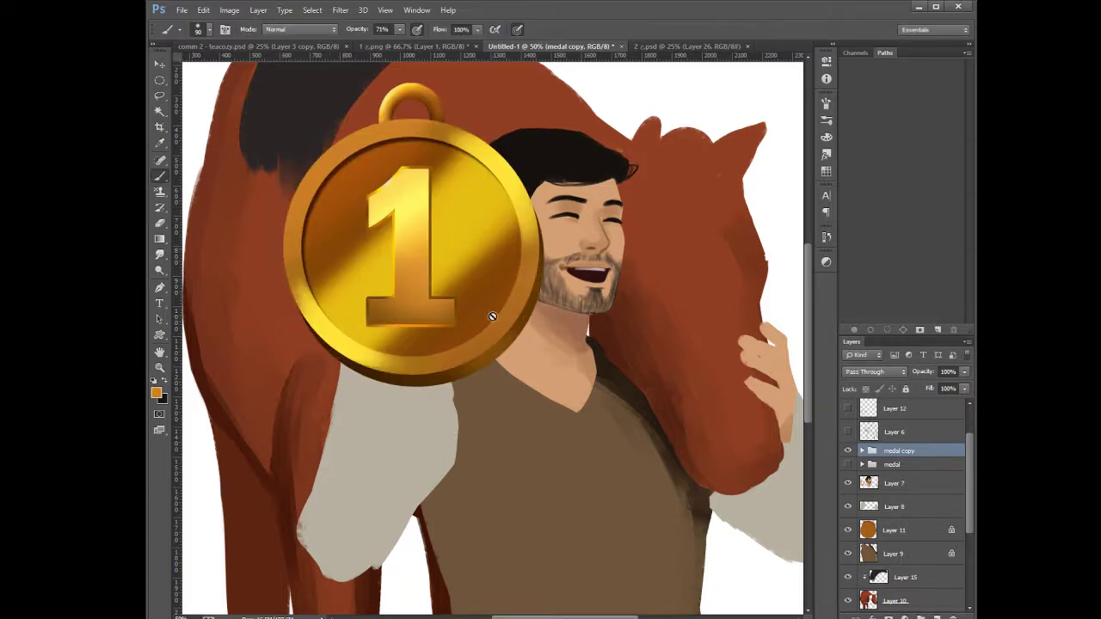
Scale the medal copy group down to about 48% and place it over the man's raised hand
key(ctrl+t)
drag(500, 279, 548, 469)
drag(610, 221, 526, 303)
drag(476, 391, 419, 269)
drag(405, 263, 384, 259)
key(b)
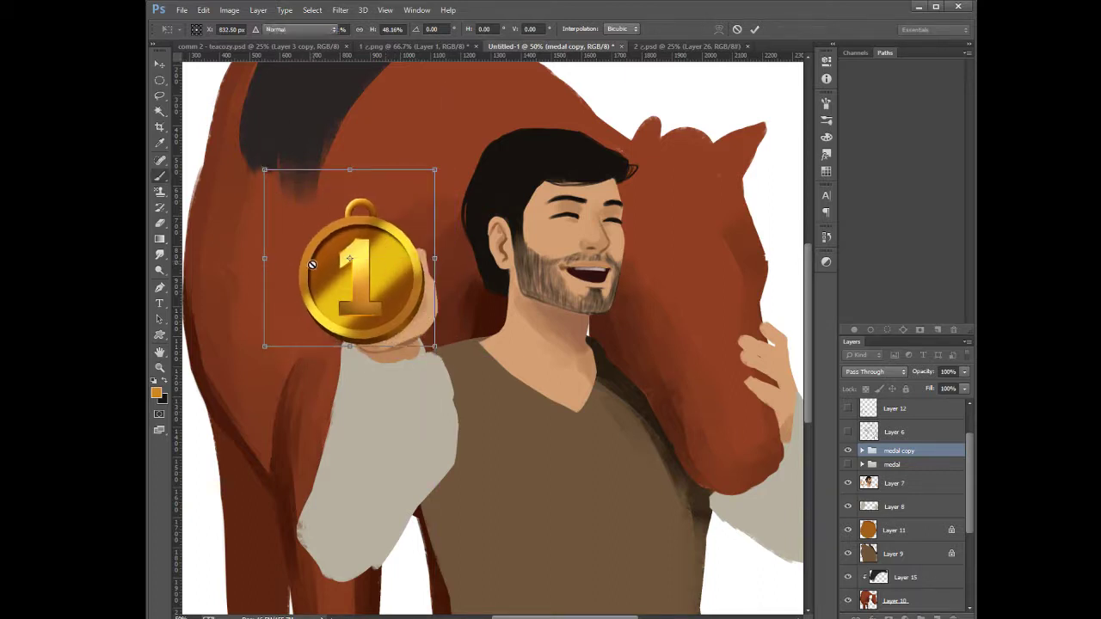
key(Return)
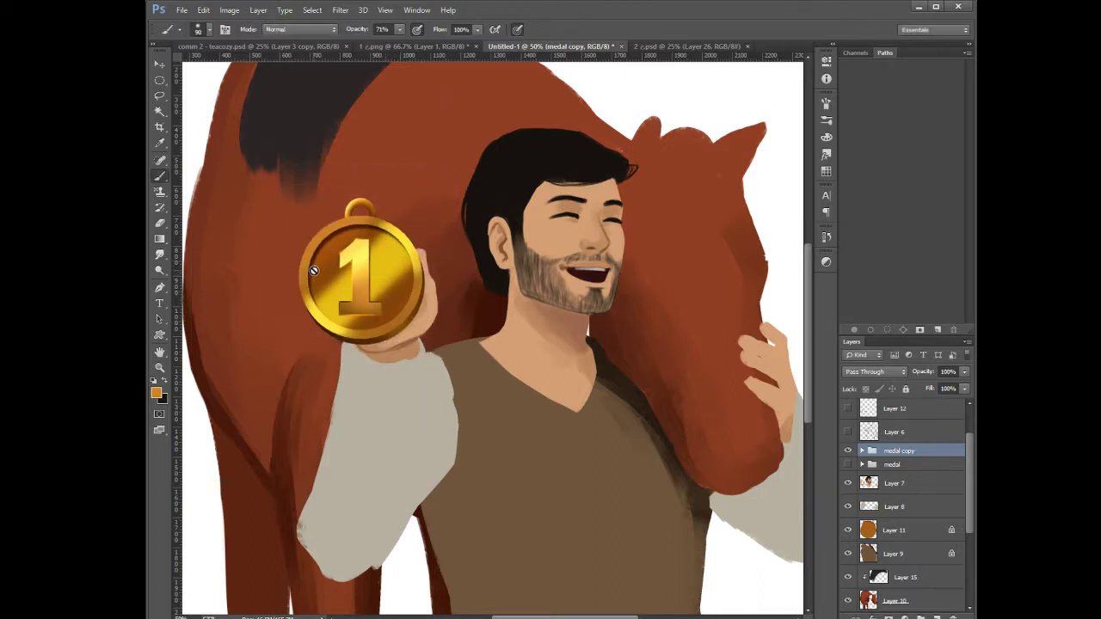
key(ctrl+t)
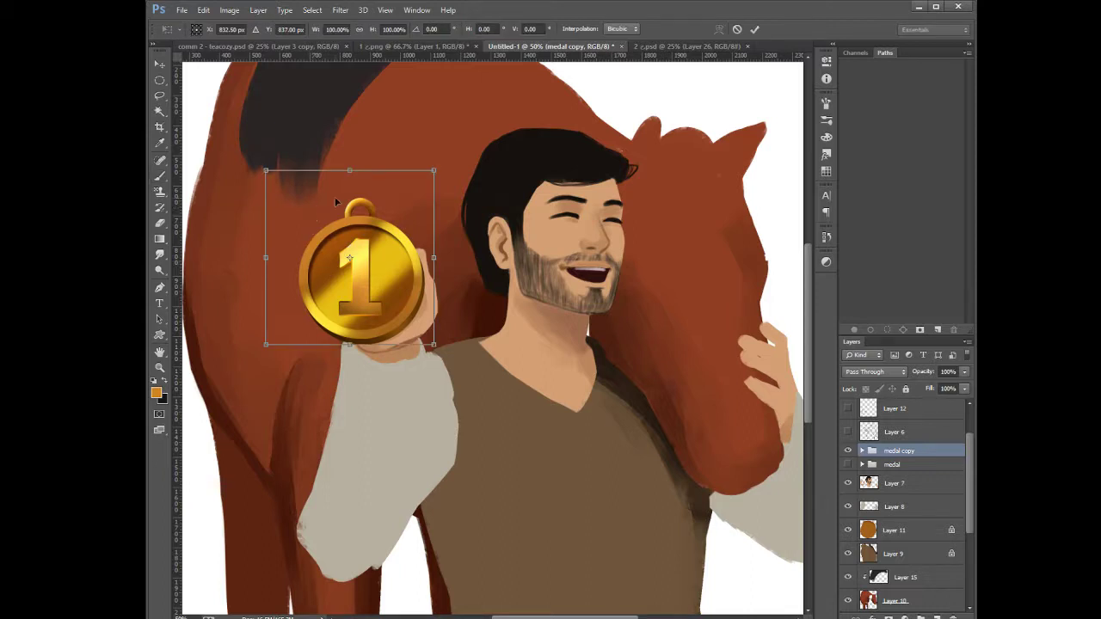
key(Return)
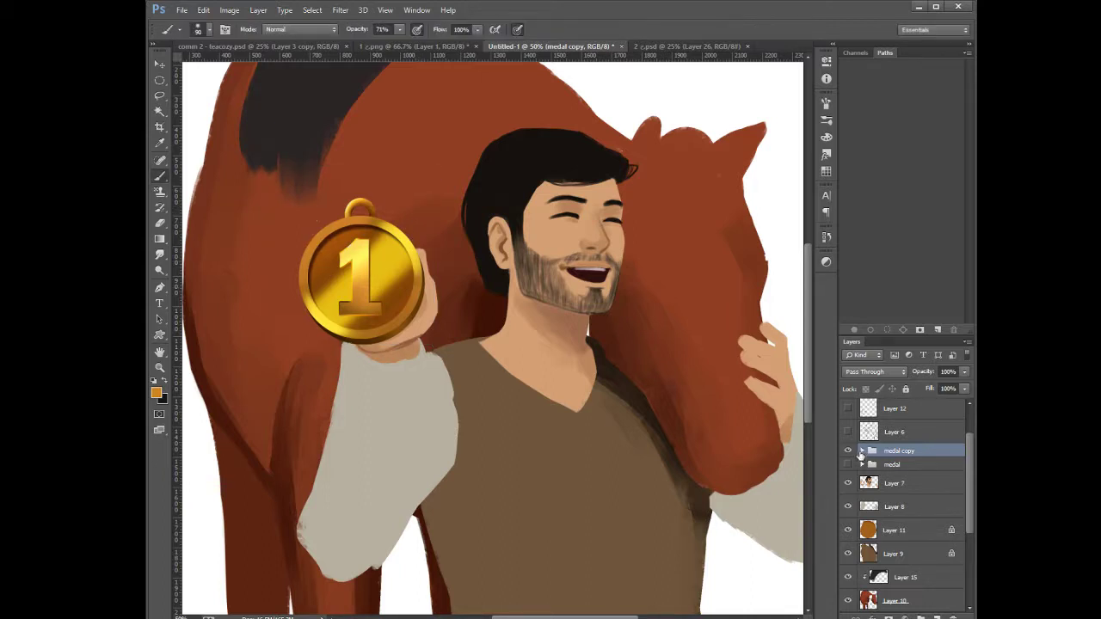
Examine what each layer in the medal copy group contributes by toggling Layer 17, Layer 16 copy and Layer 16
click(861, 451)
click(903, 471)
click(849, 469)
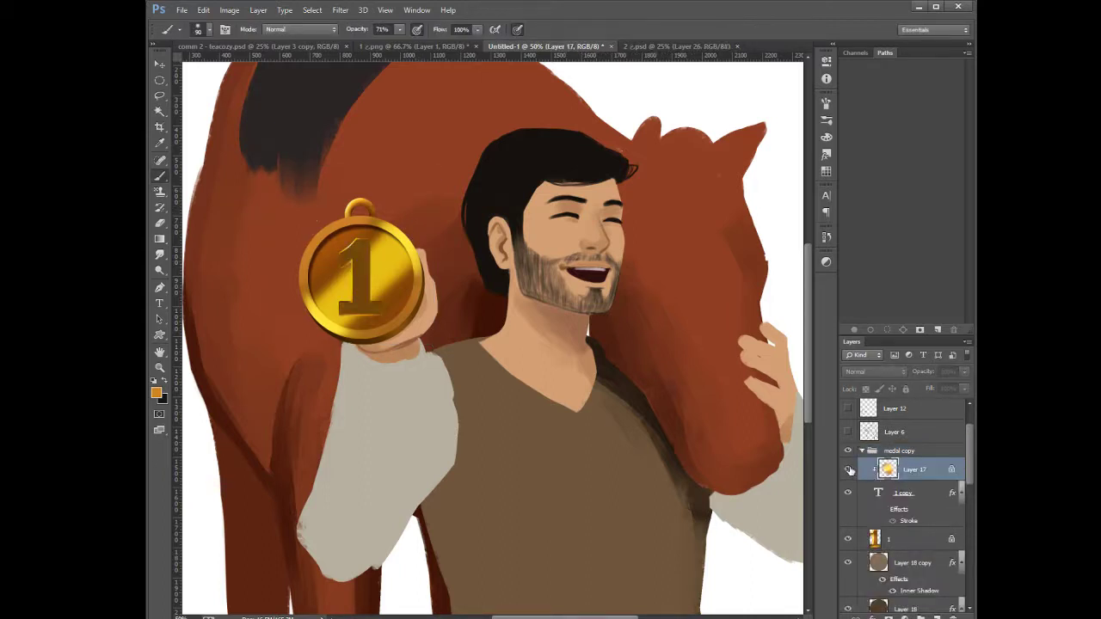
click(850, 470)
click(883, 548)
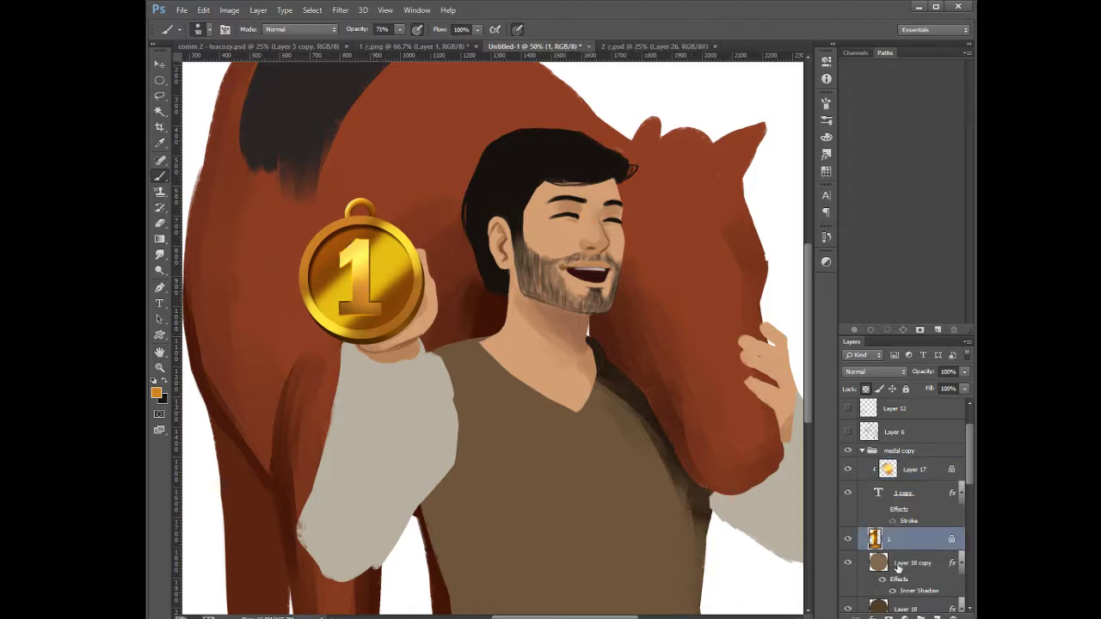
click(898, 568)
scroll(969, 491, down, 3)
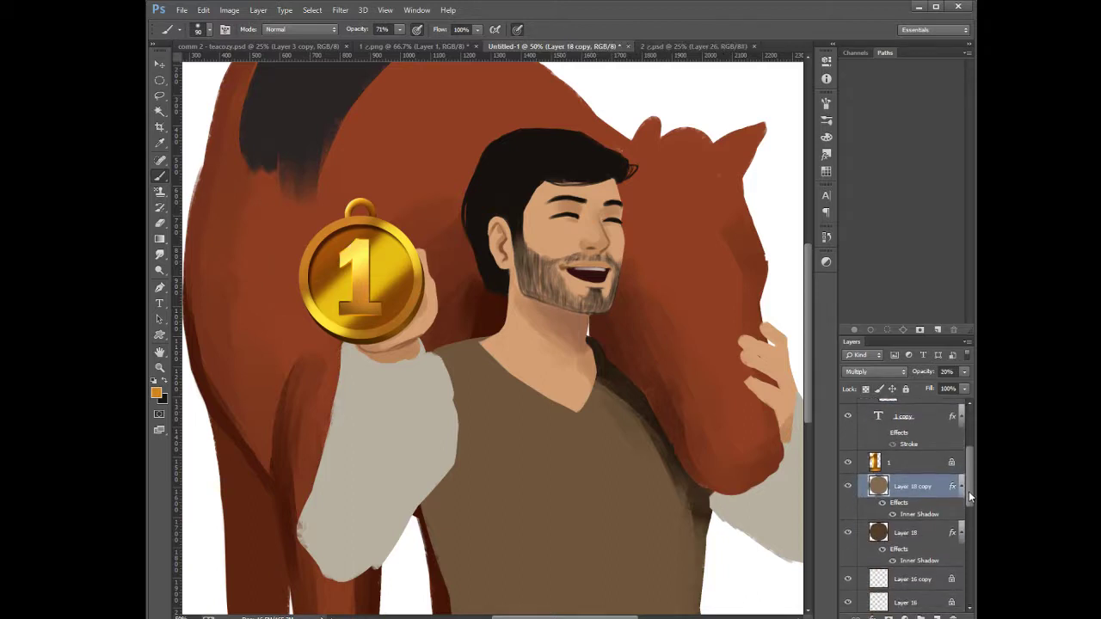
scroll(969, 499, down, 2)
click(891, 501)
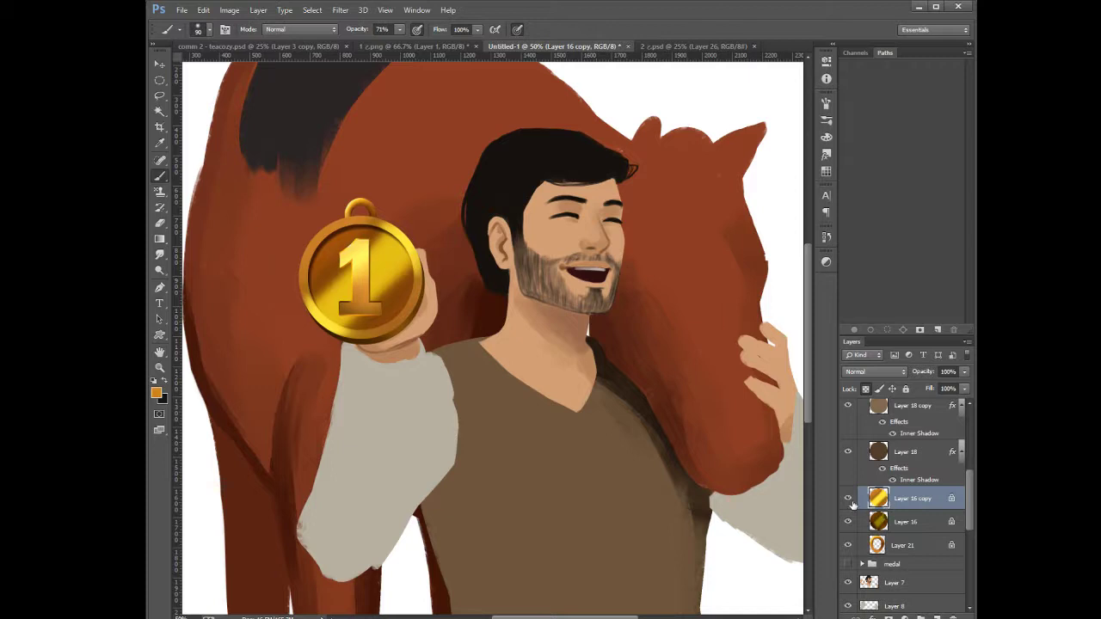
click(851, 502)
click(851, 502)
click(852, 522)
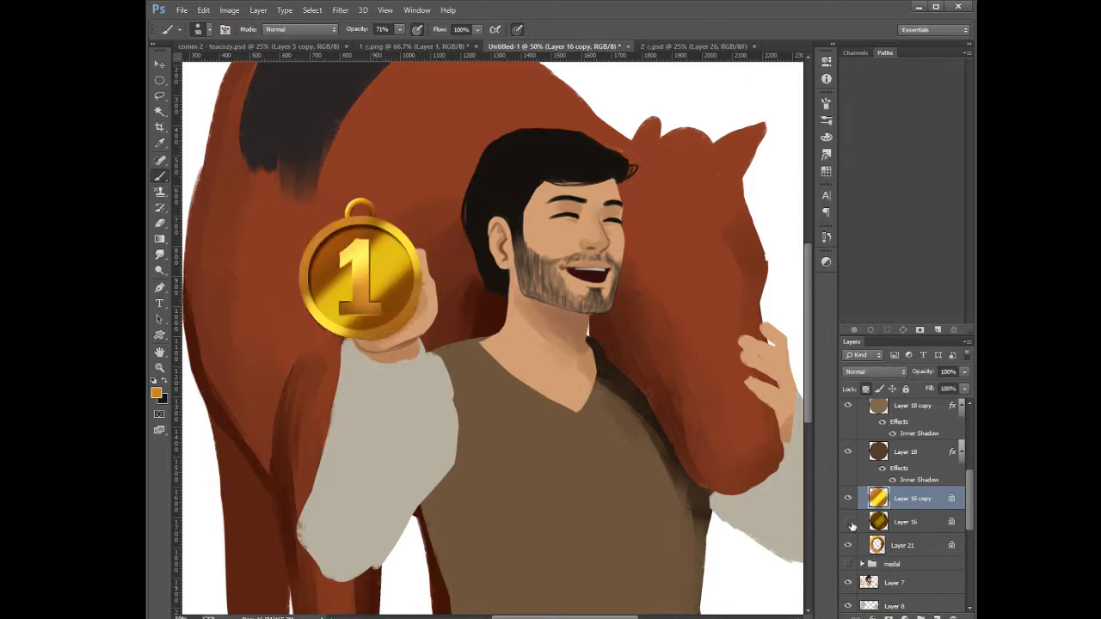
click(849, 522)
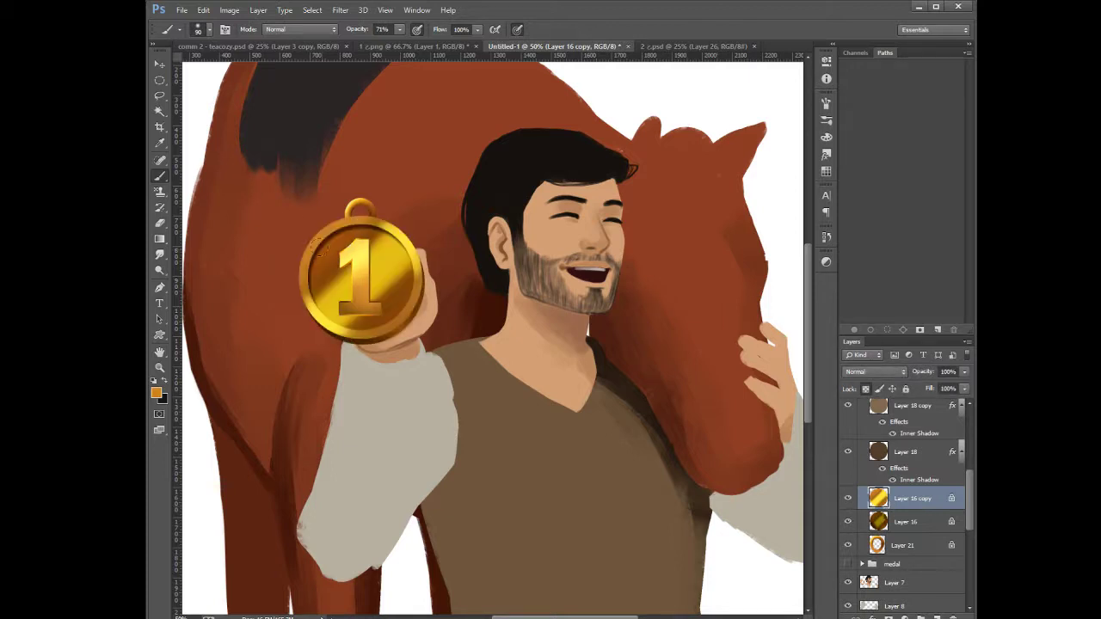
scroll(969, 500, up, 2)
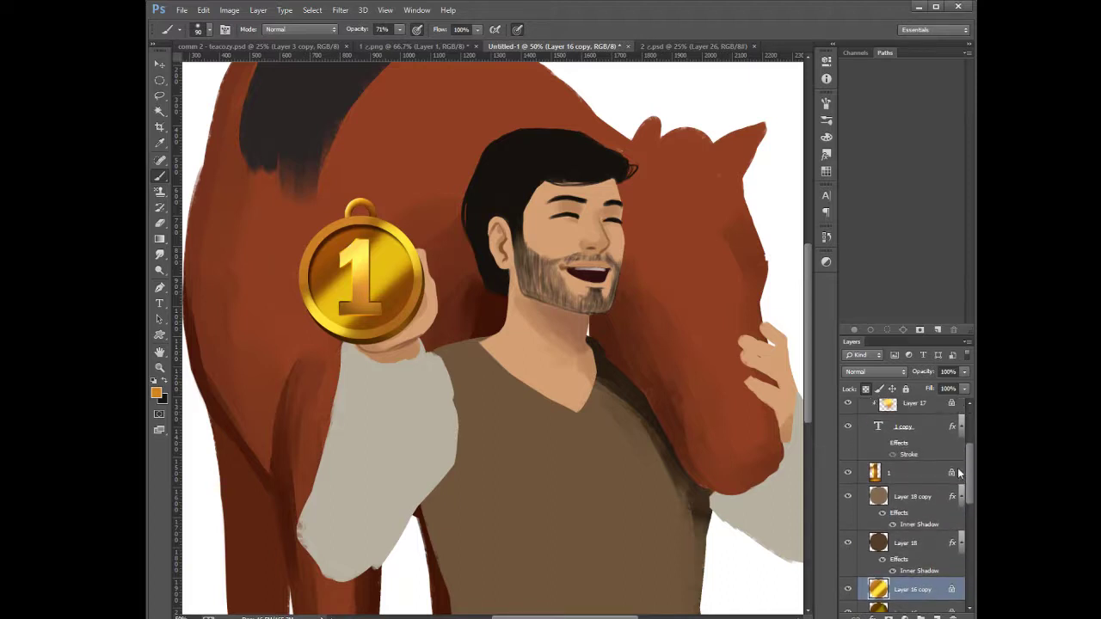
Unlock Layer 17's transparency, trim its excess paint to the outline of Layer 16 copy, and clear the selection
click(895, 413)
key(ctrl+t)
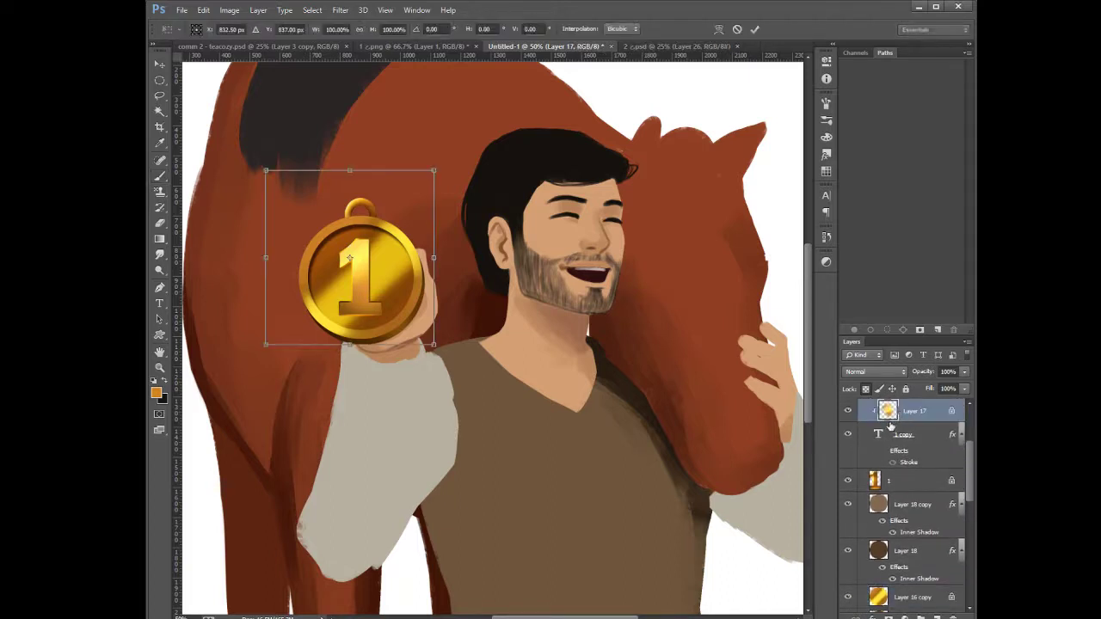
key(b)
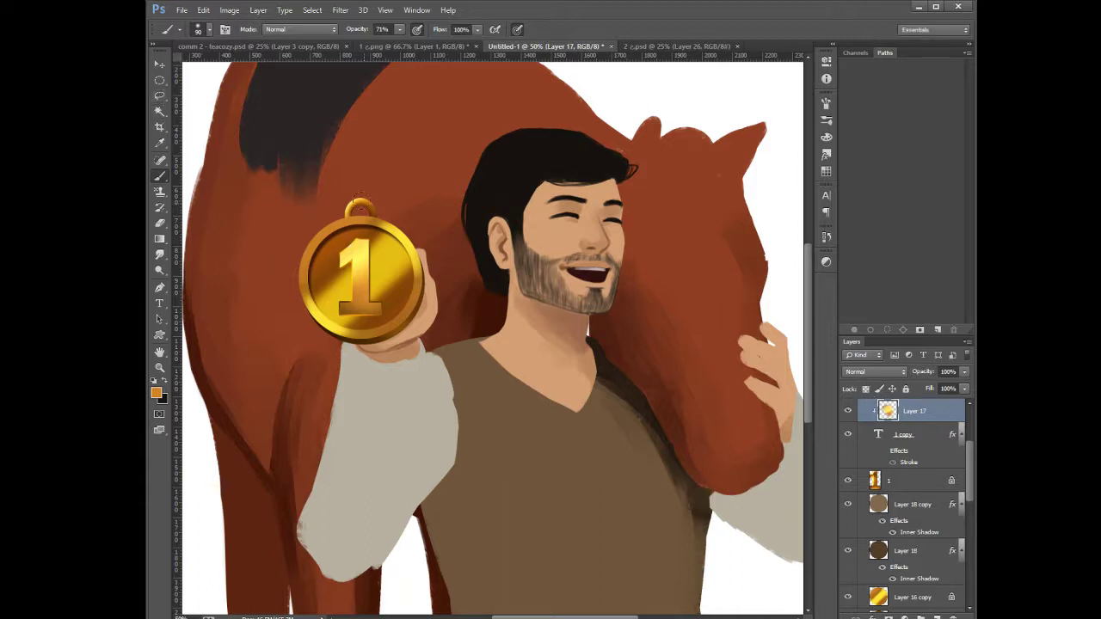
ctrl+click(880, 601)
click(160, 65)
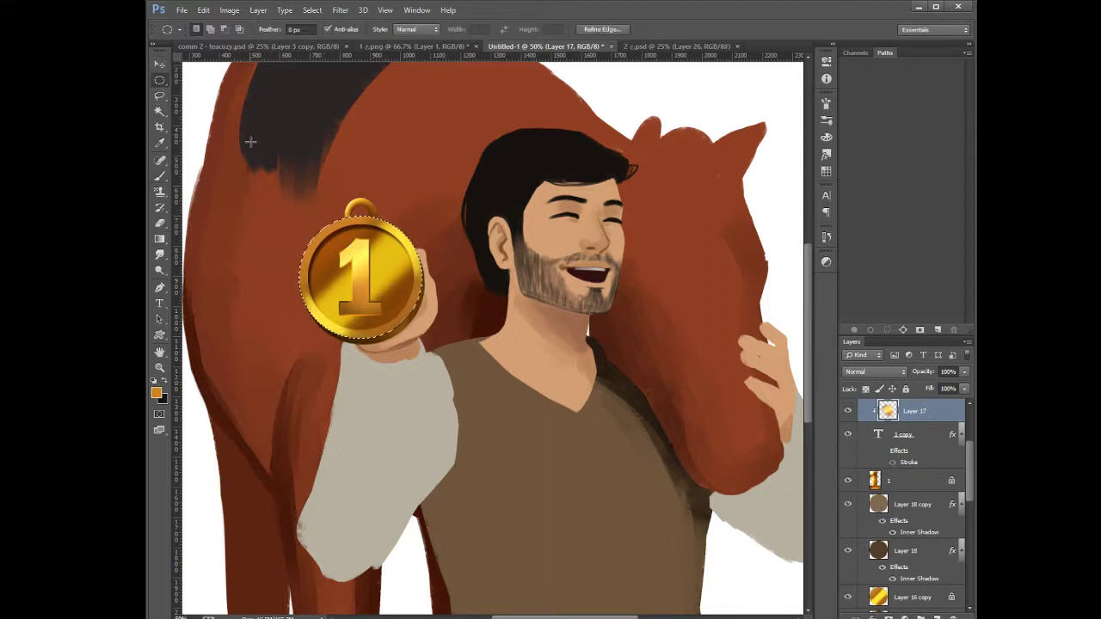
click(159, 83)
key(ctrl+d)
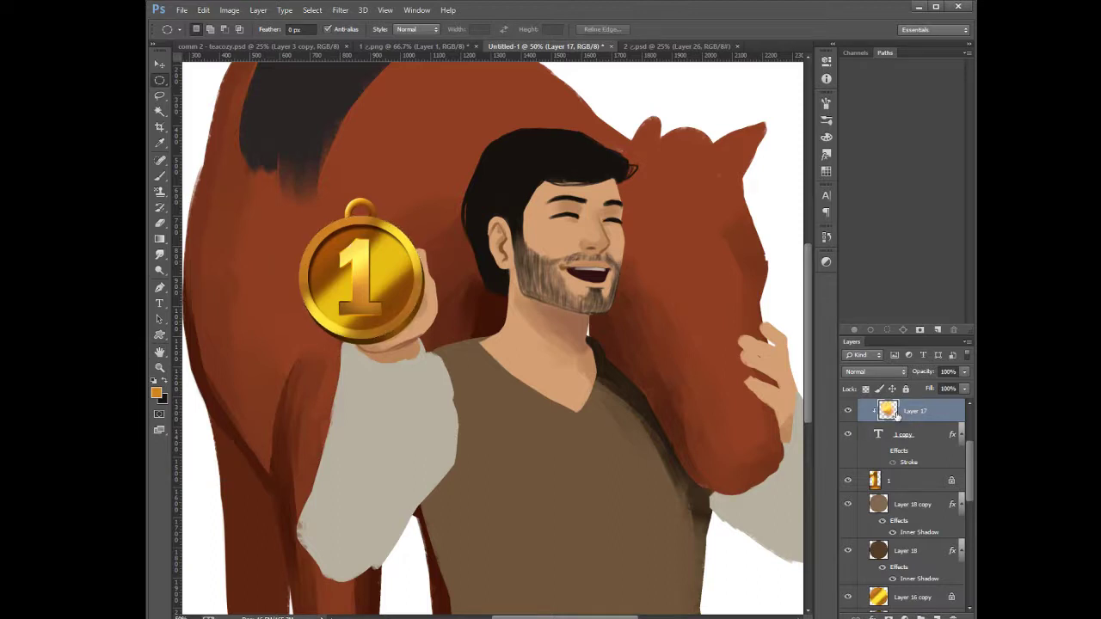
Check Layer 17's trimmed bounds, collapse the medal copy group, and move the medal over the palm of the raised hand
scroll(966, 456, up, 2)
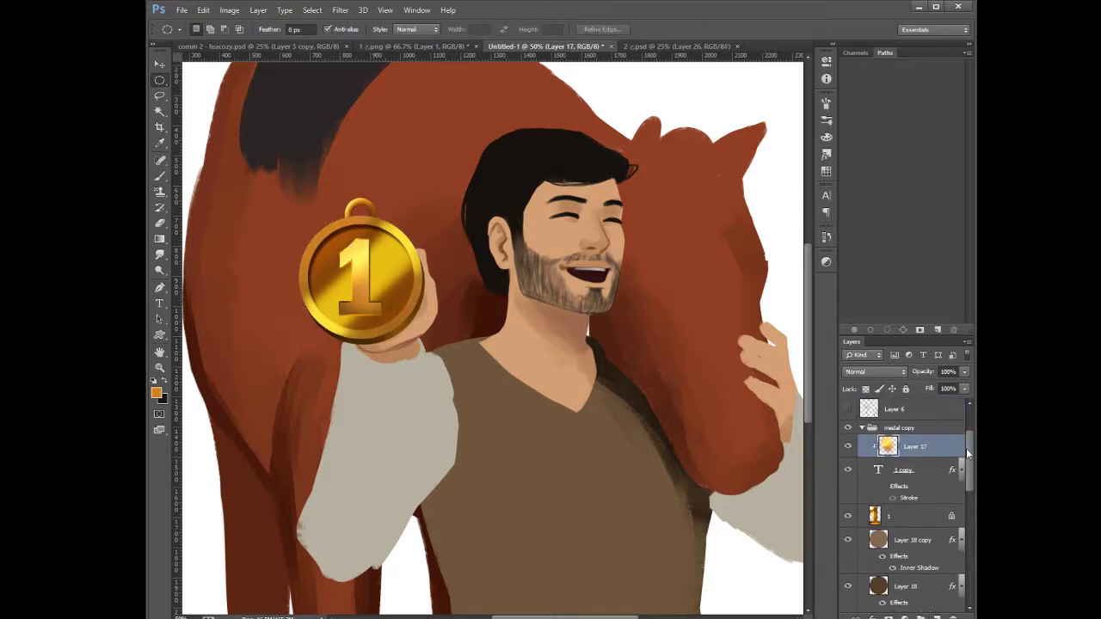
key(ctrl+t)
key(Return)
click(863, 429)
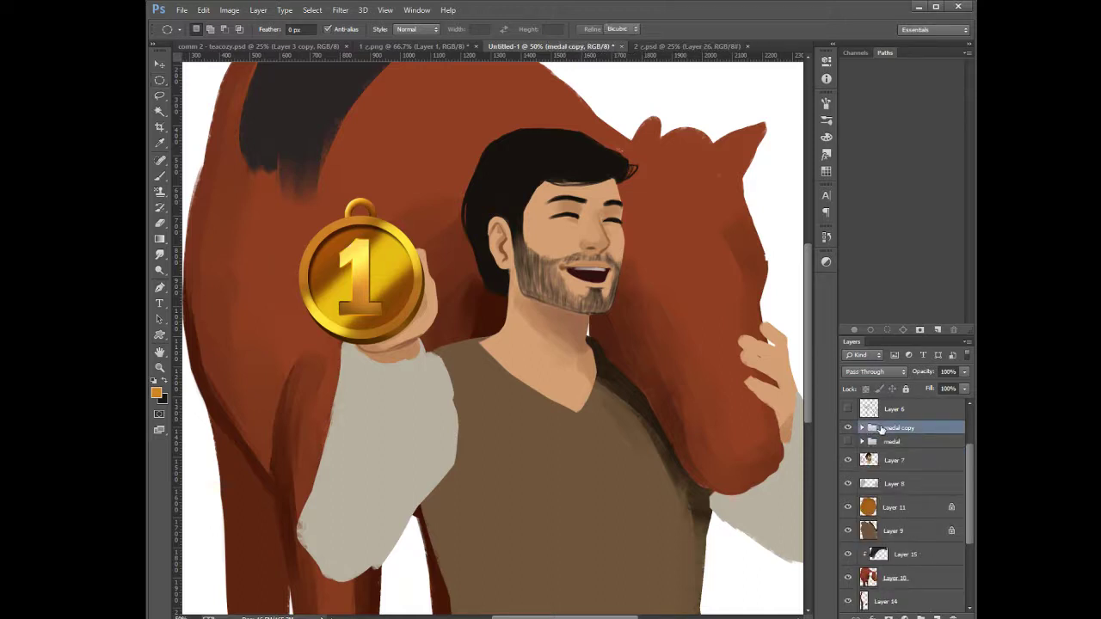
key(ctrl+t)
drag(393, 307, 411, 313)
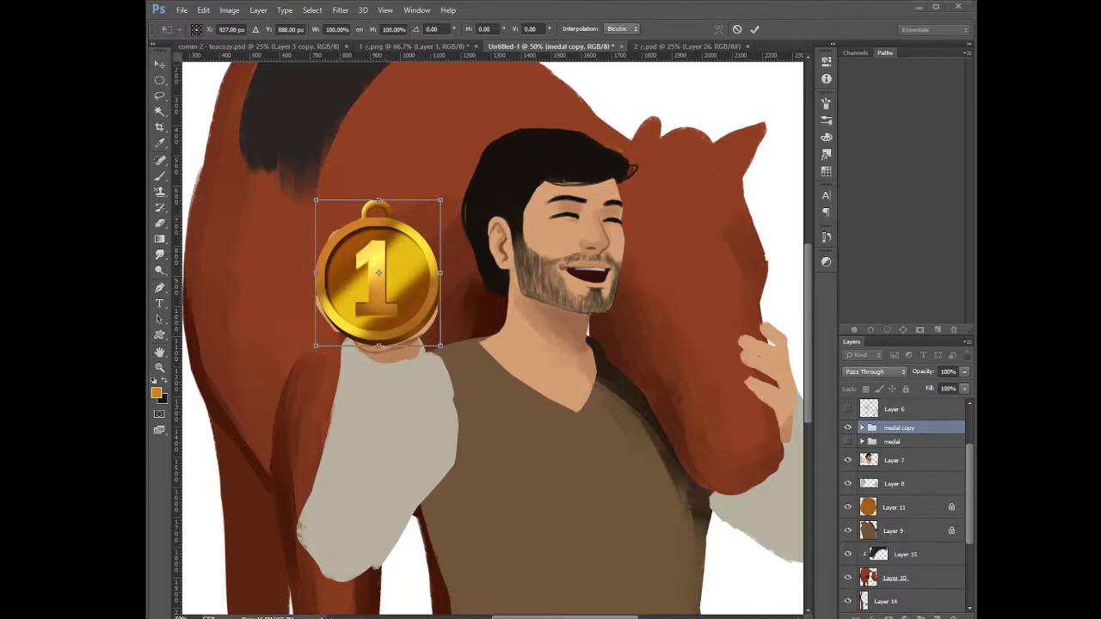
key(Return)
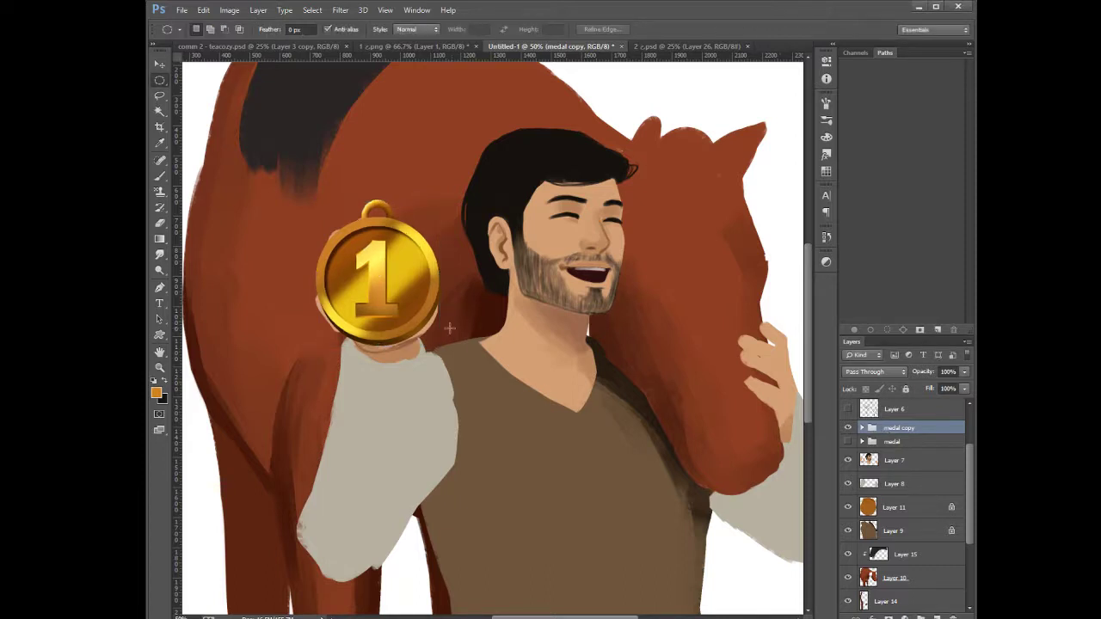
mouse_move(398, 310)
mouse_down()
mouse_move(410, 311)
mouse_move(401, 316)
mouse_up()
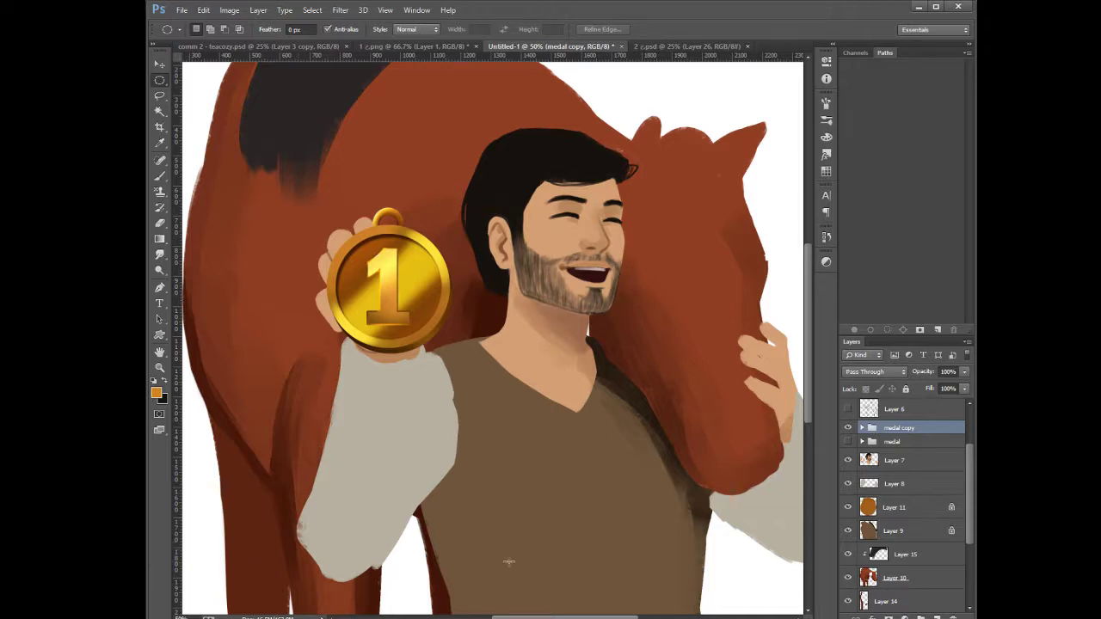
Browse the Masa folder on the Desktop for files to open, checking subfolder 2 and previewing the carpet-texture image
mouse_move(565, 618)
mouse_down()
mouse_move(542, 617)
mouse_move(564, 618)
mouse_up()
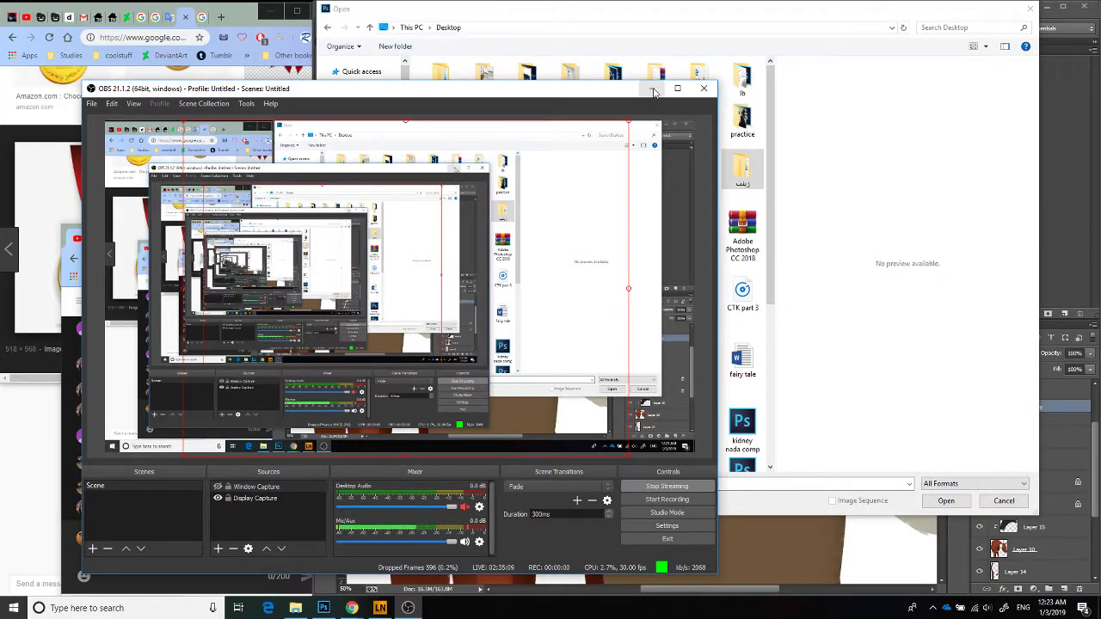
click(653, 90)
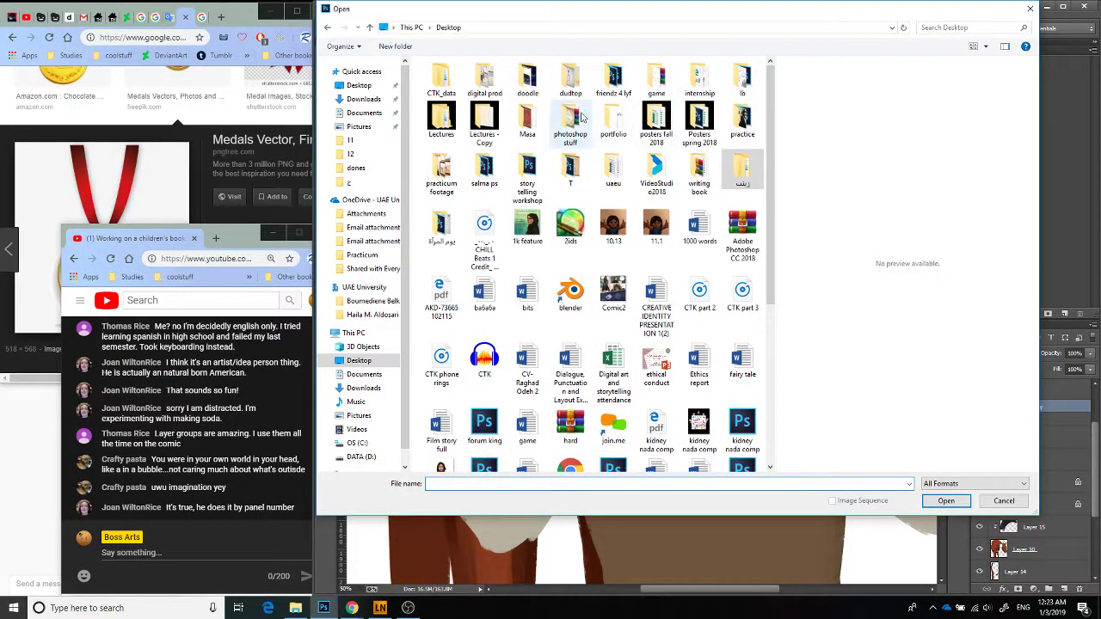
double_click(529, 120)
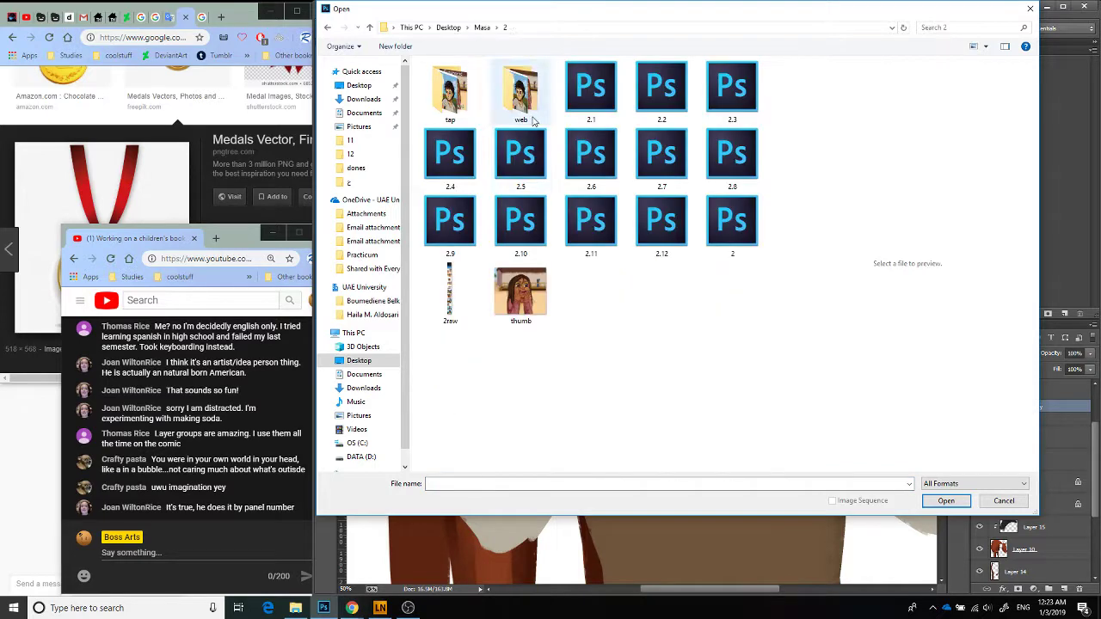
click(483, 28)
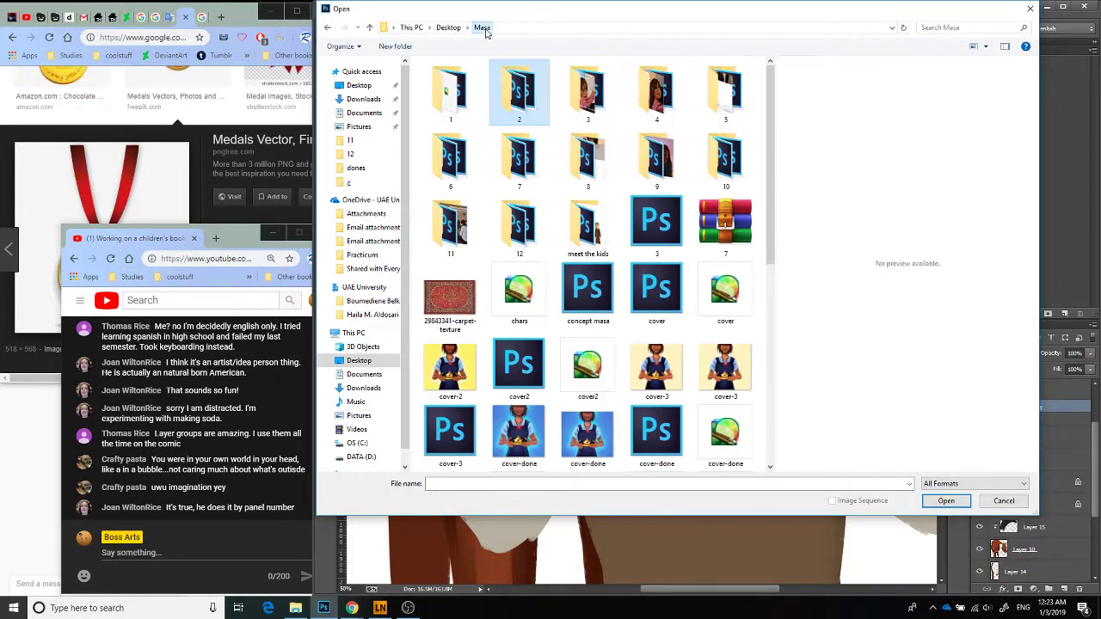
drag(771, 193, 791, 152)
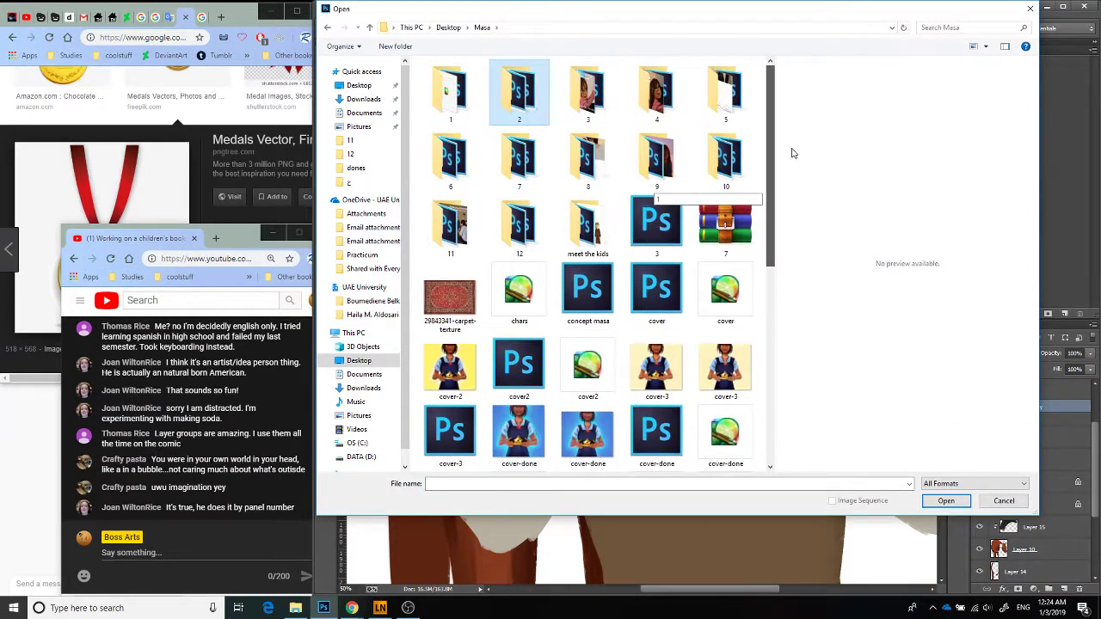
click(462, 108)
click(456, 297)
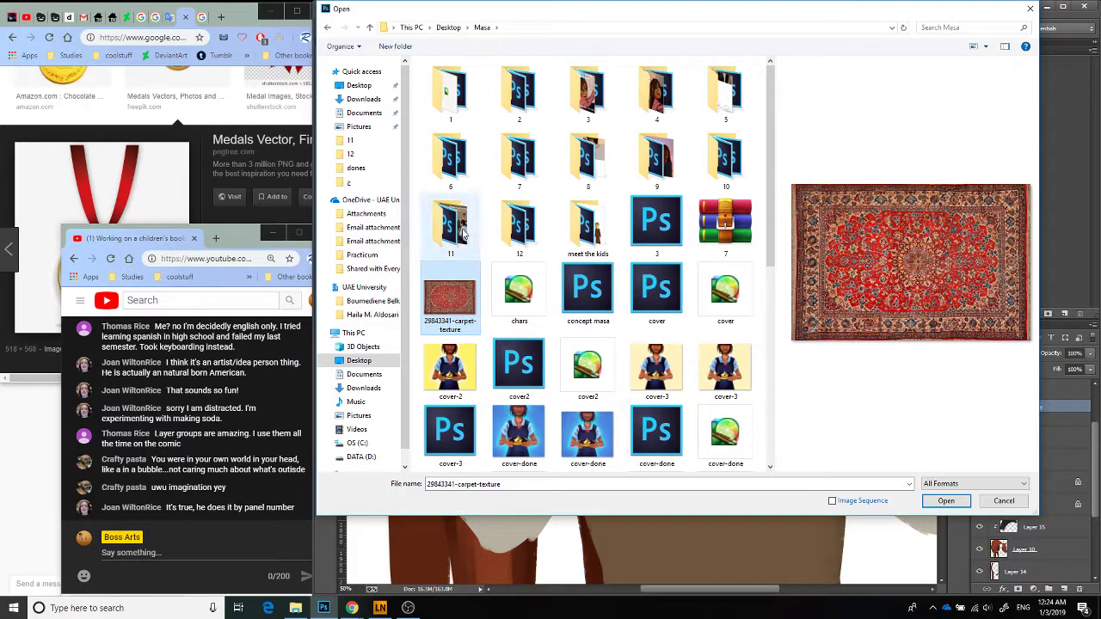
Look through the PSD files in Masa's subfolder 4, including 4.1 and 4, and leave without opening any file
click(469, 95)
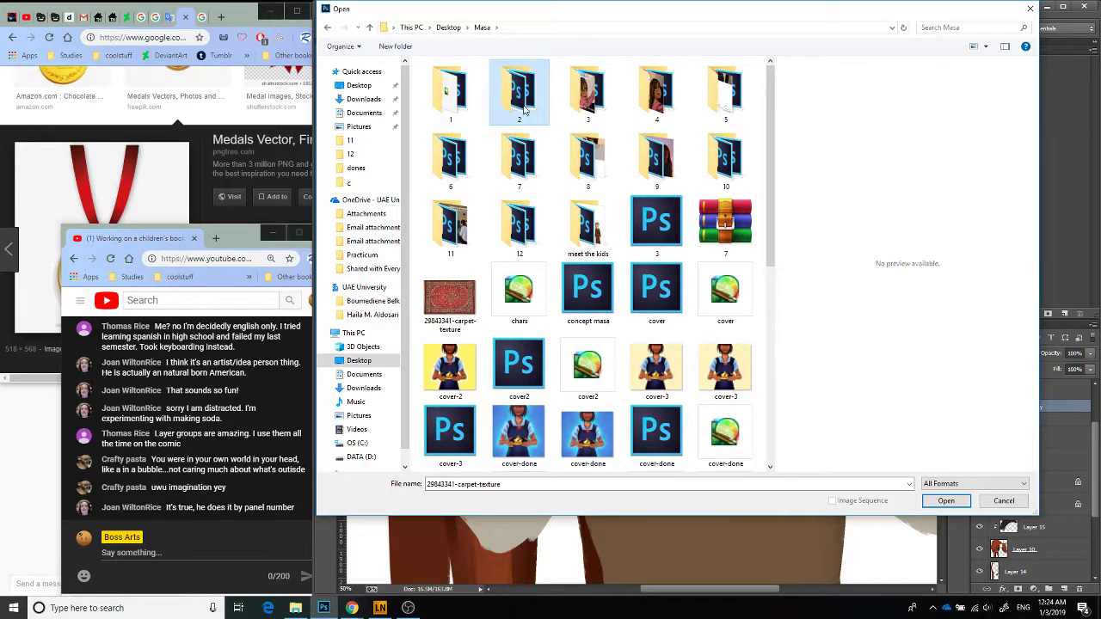
click(607, 110)
click(707, 121)
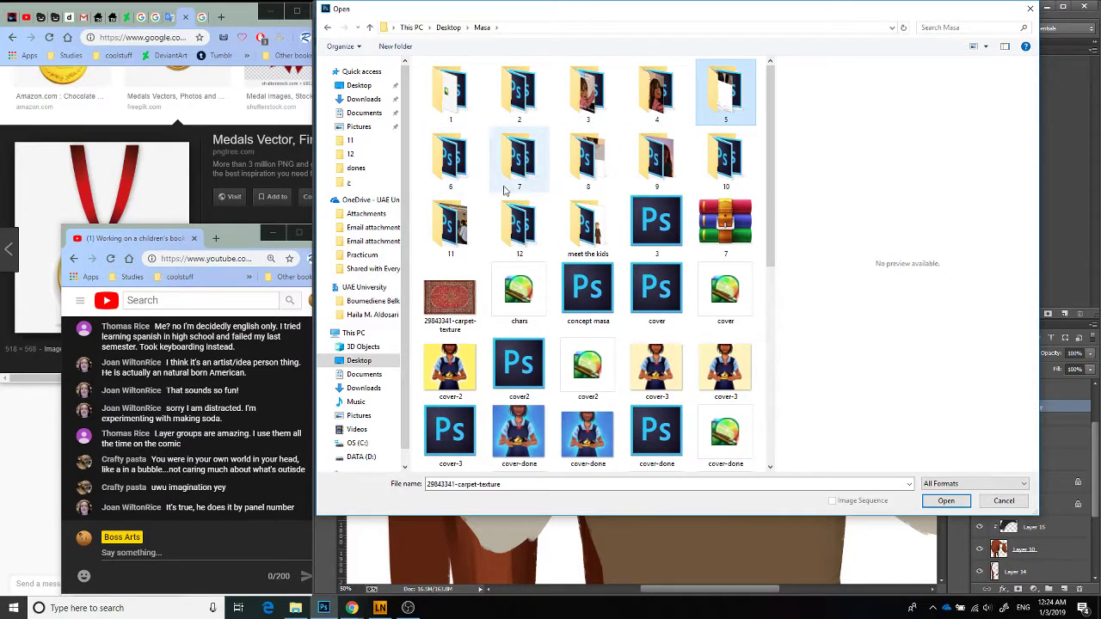
double_click(662, 96)
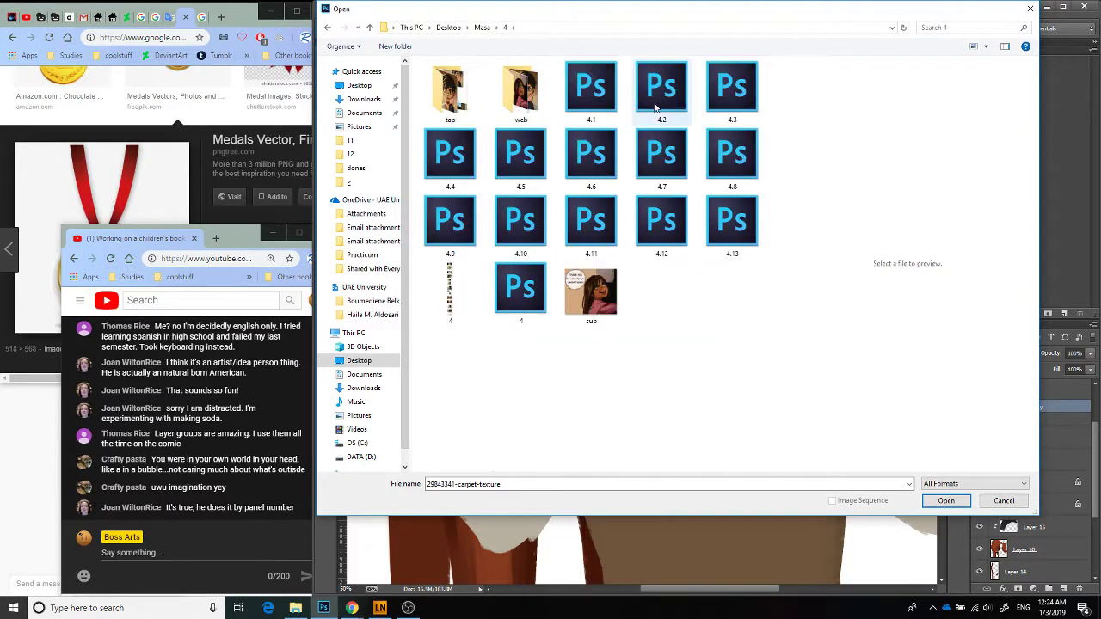
click(578, 100)
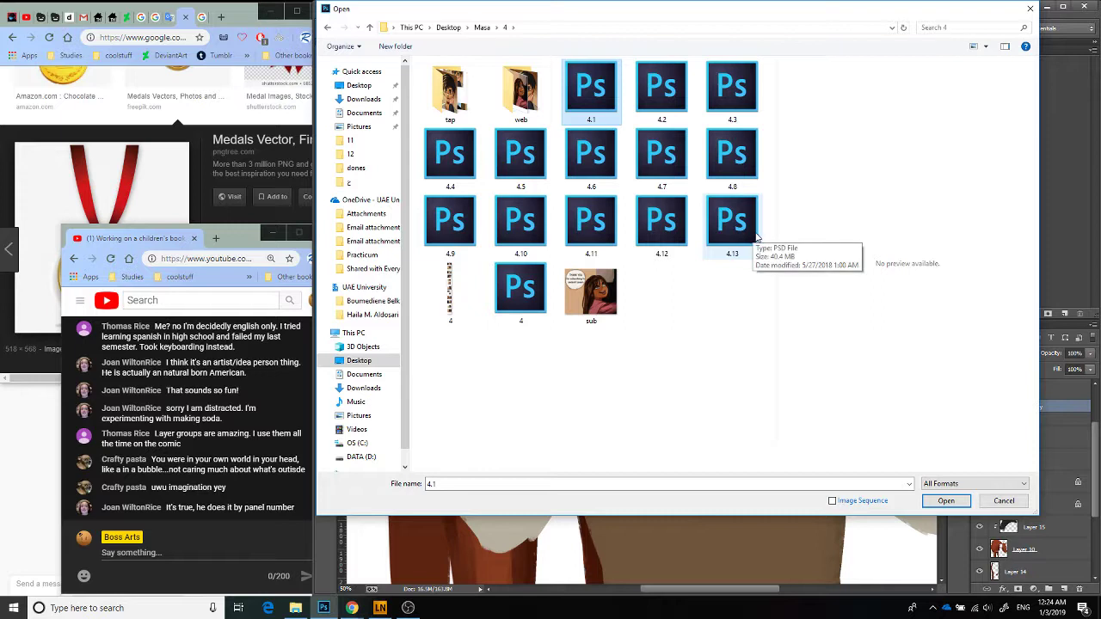
click(523, 311)
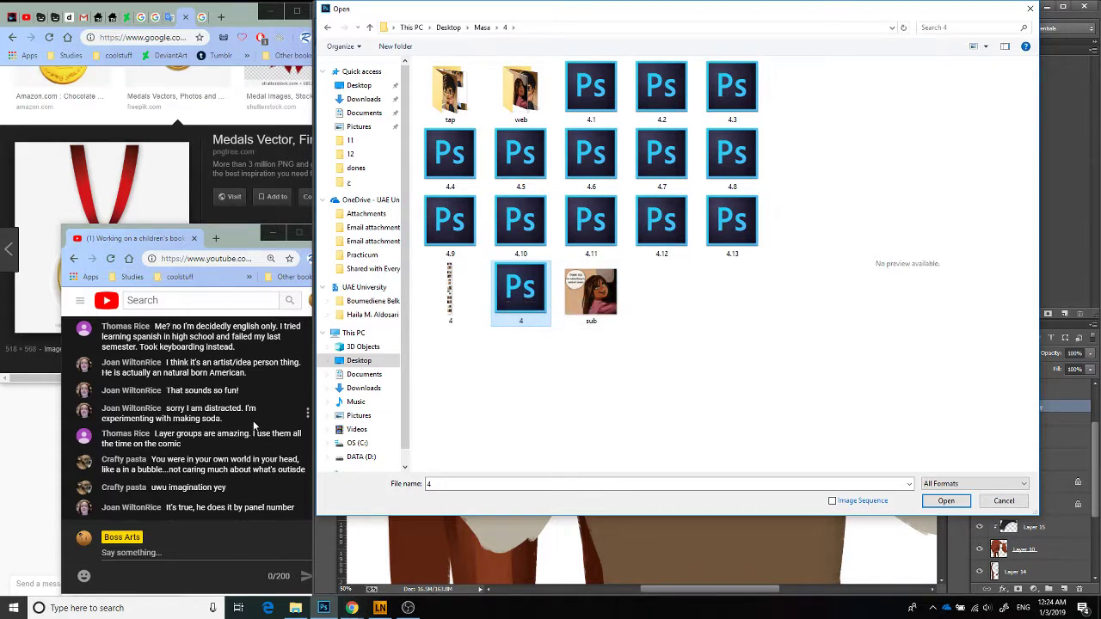
click(1030, 8)
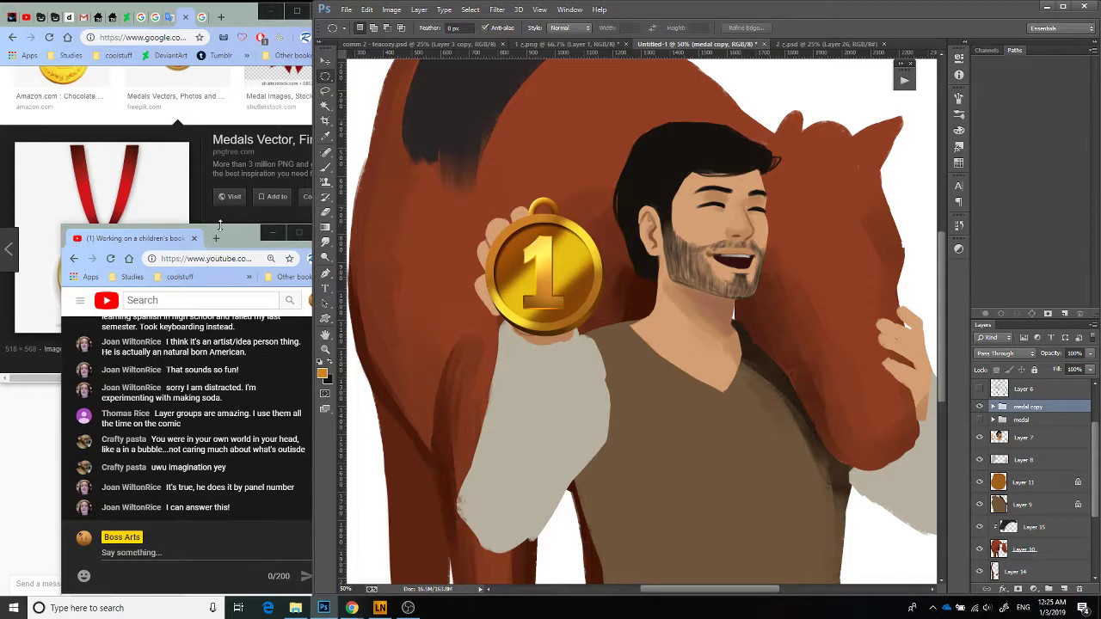
drag(220, 226, 203, 252)
click(408, 608)
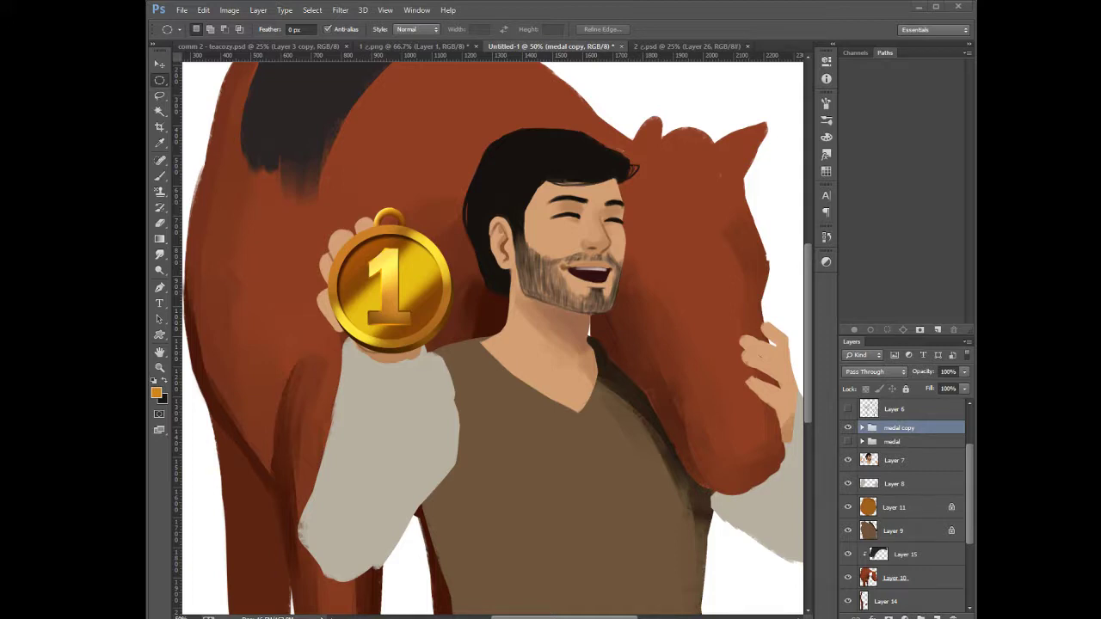
Reorder the medal copy group below Layer 7 so that the man's fingers overlap the medal
click(871, 461)
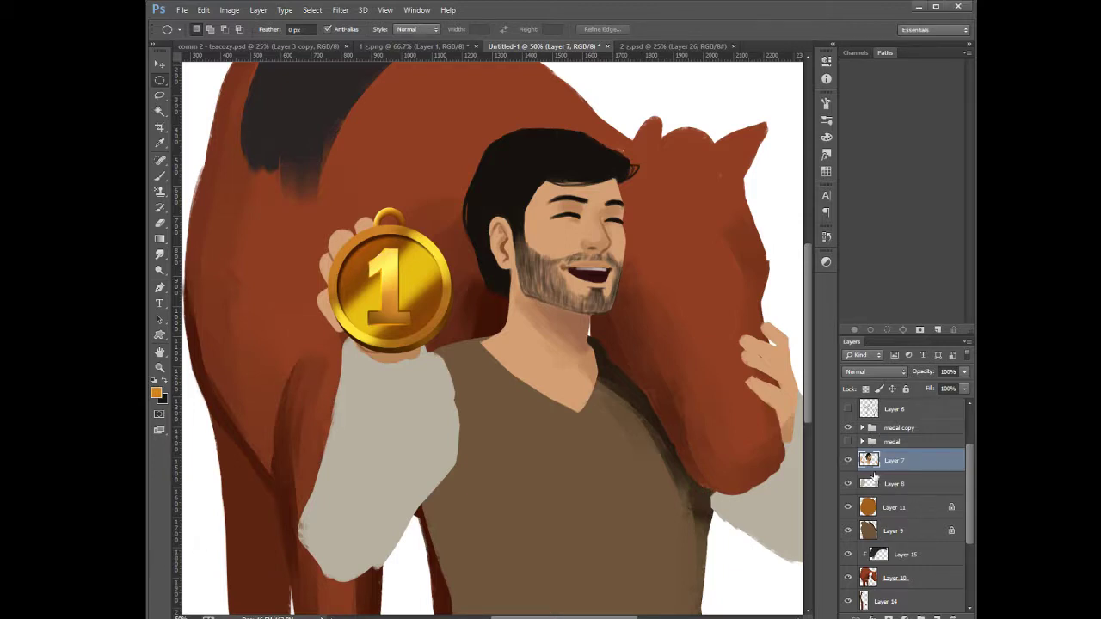
click(849, 428)
click(849, 428)
drag(893, 429, 889, 478)
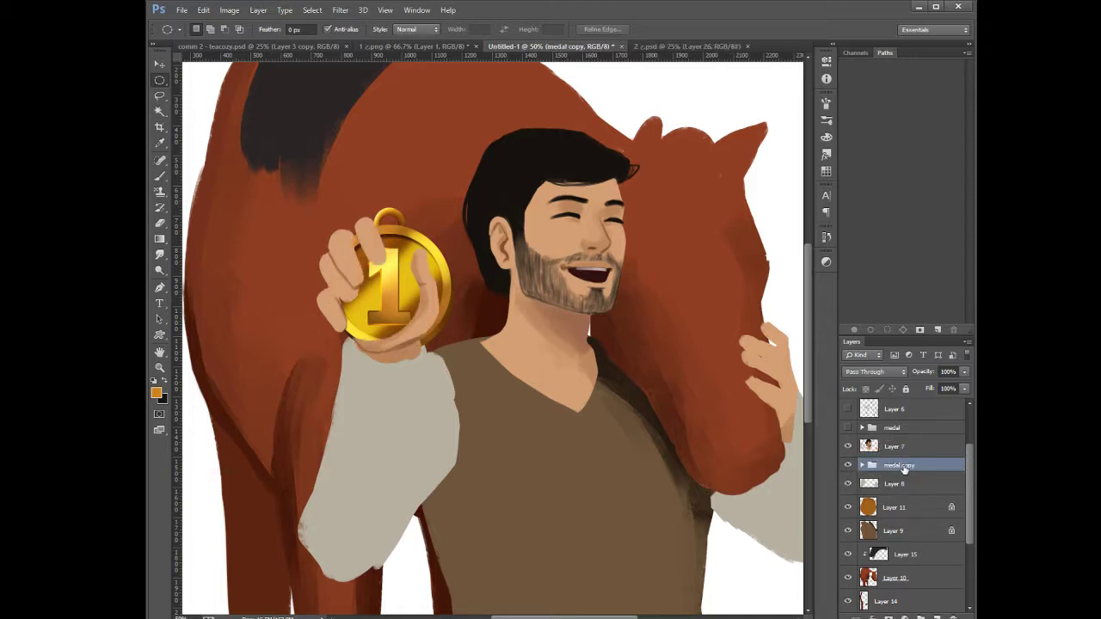
click(902, 452)
key(ctrl+t)
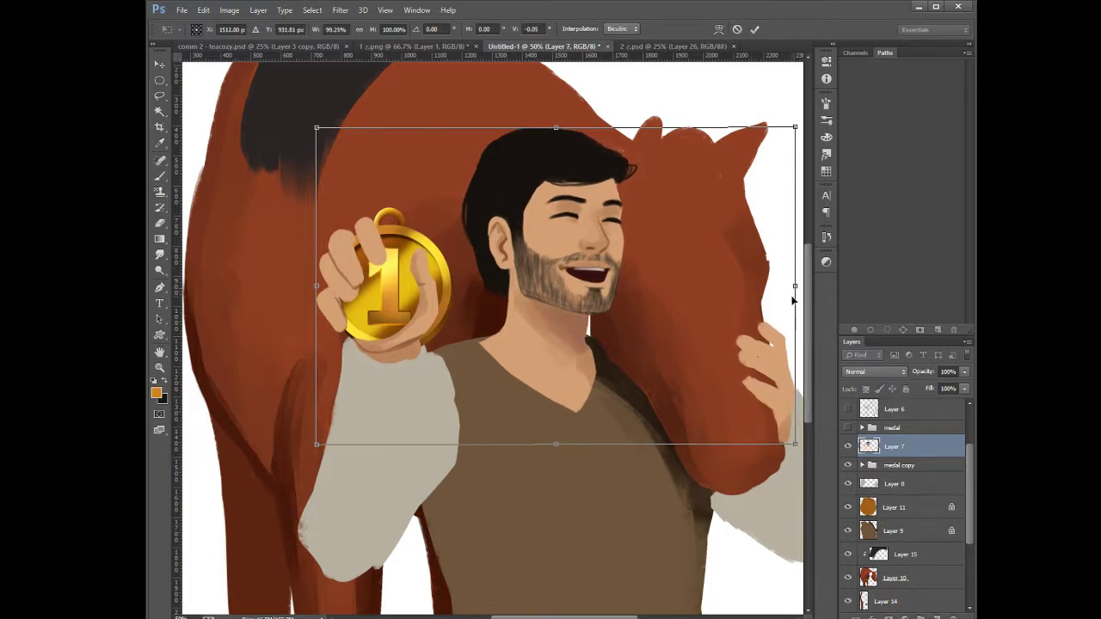
key(Return)
Rotate the medal copy group clockwise with Free Transform and reposition it in the palm, behind the fingers and thumb
click(892, 427)
click(895, 466)
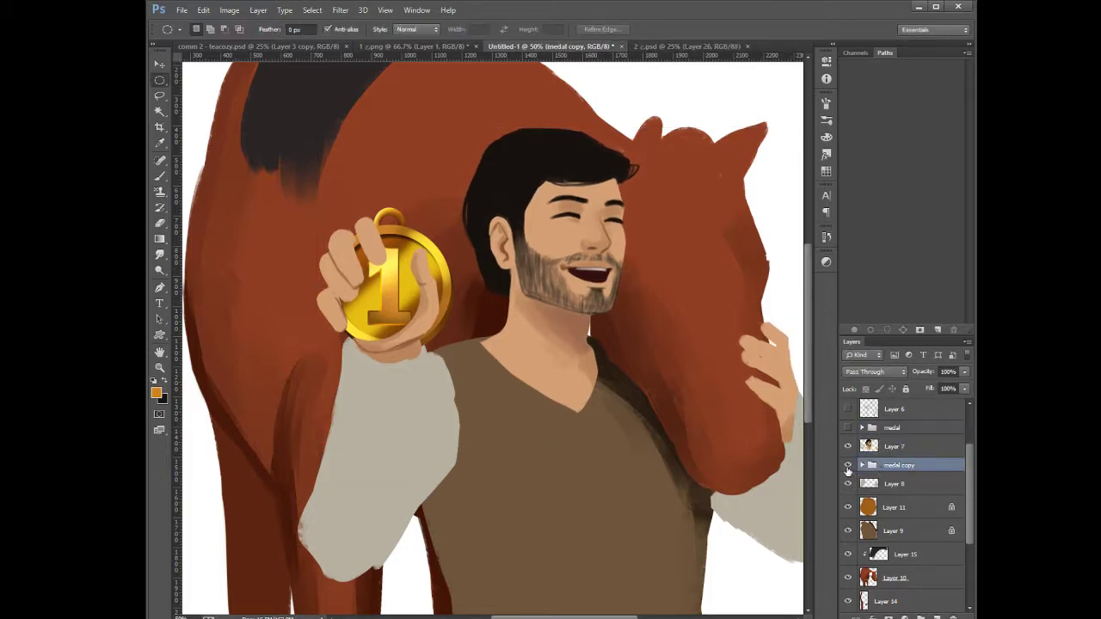
key(ctrl+t)
mouse_move(434, 317)
mouse_down()
mouse_move(413, 316)
mouse_move(426, 317)
mouse_up()
drag(444, 354, 427, 378)
key(Return)
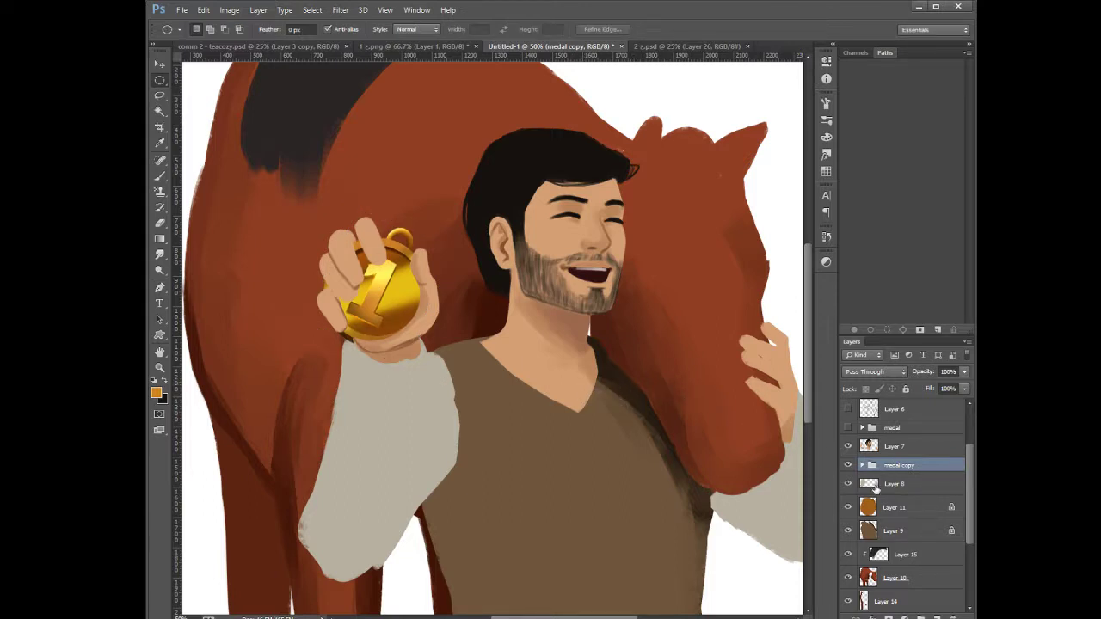
Lasso the fingers of the raised hand on Layer 7 and cut them onto their own layer in place
click(873, 449)
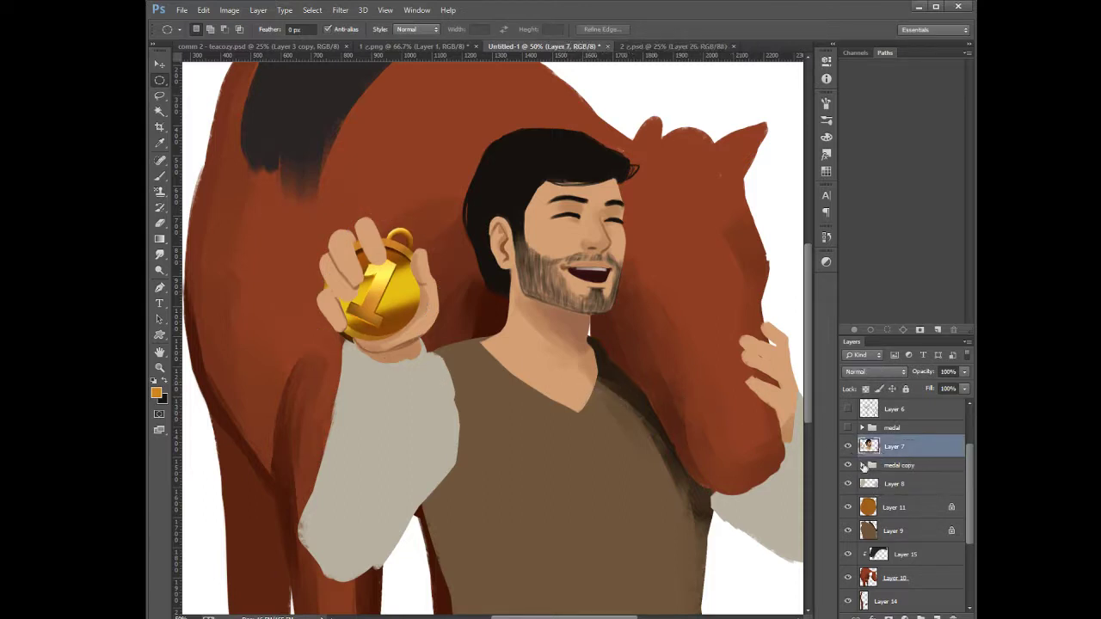
click(159, 96)
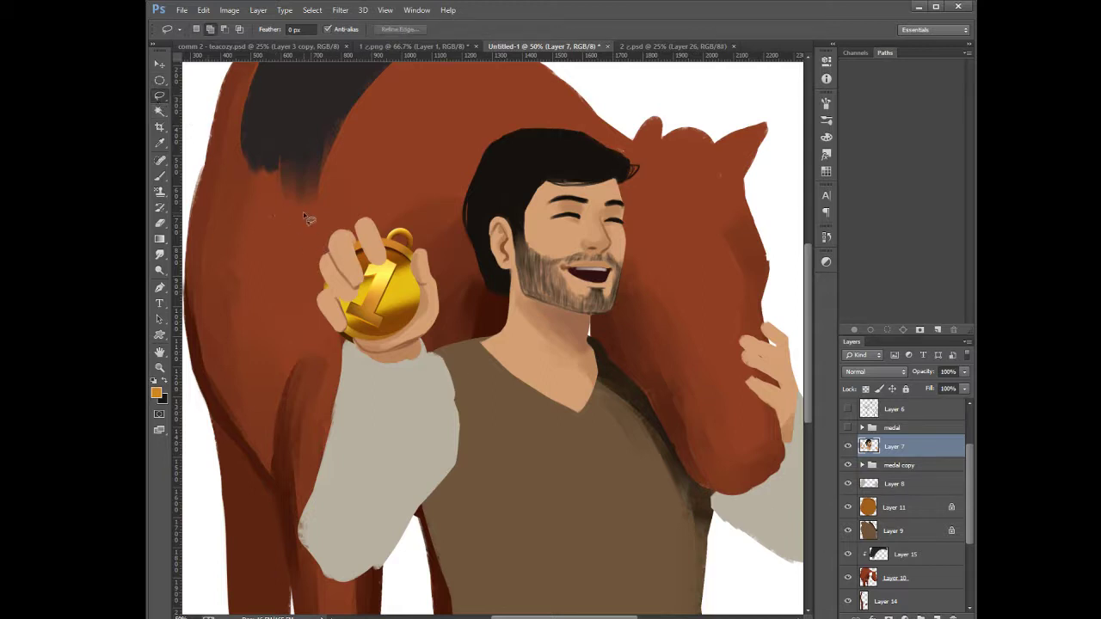
mouse_move(293, 197)
mouse_down()
mouse_move(333, 172)
mouse_move(392, 212)
mouse_up()
mouse_move(398, 284)
mouse_down()
mouse_move(367, 327)
mouse_move(312, 346)
mouse_move(279, 282)
mouse_up()
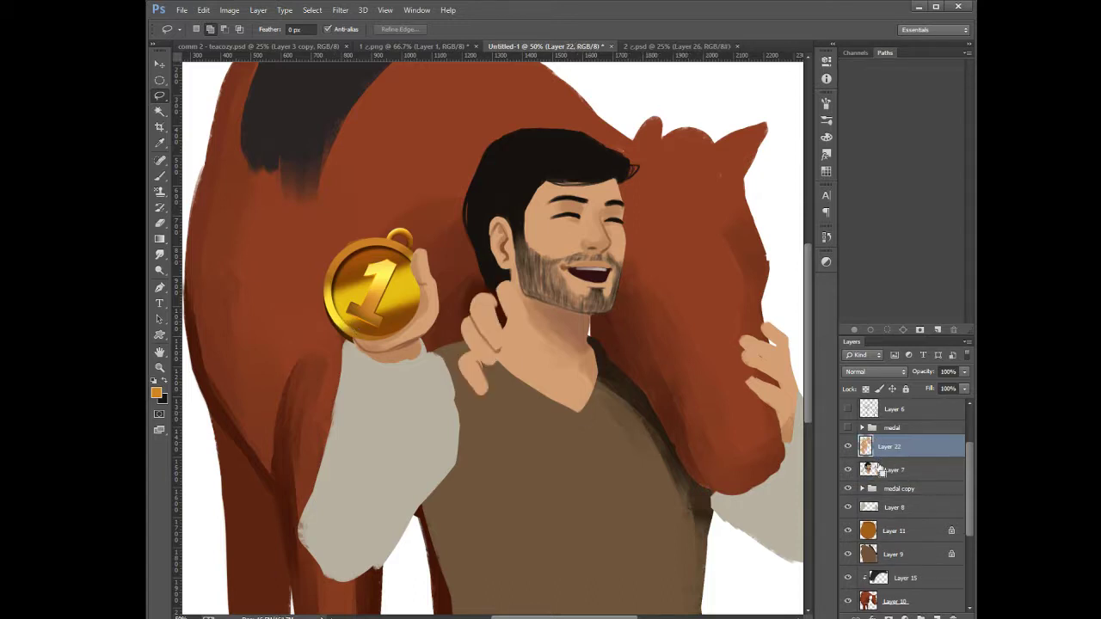
key(Delete)
key(ctrl+z)
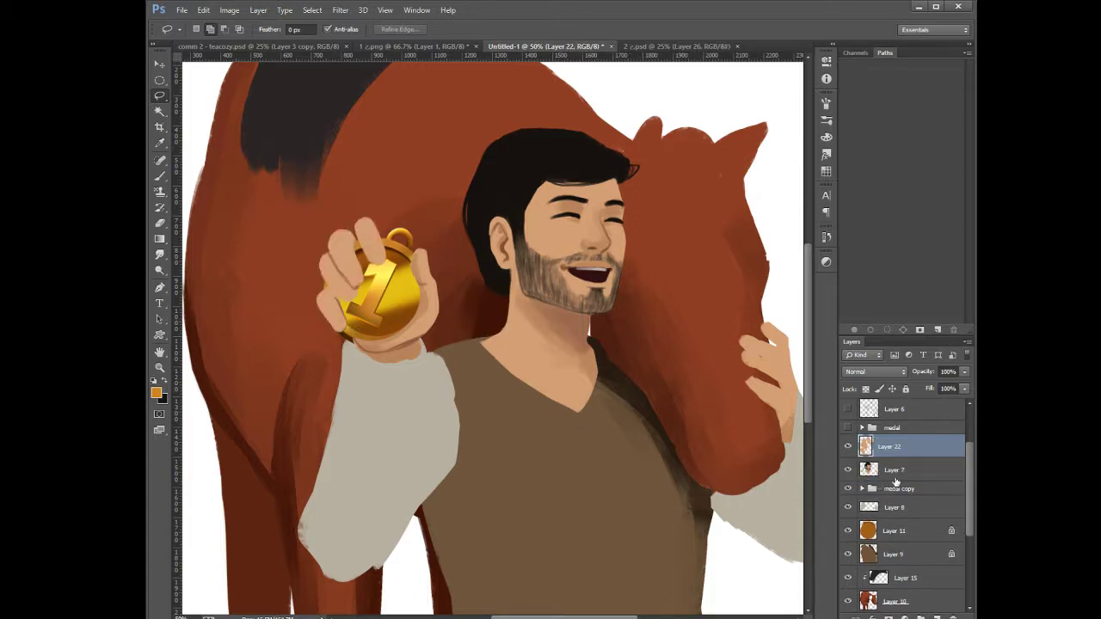
Place the medal copy group between Layer 22 and Layer 7, and shift the medal and fingers together slightly up and left
drag(889, 458, 888, 458)
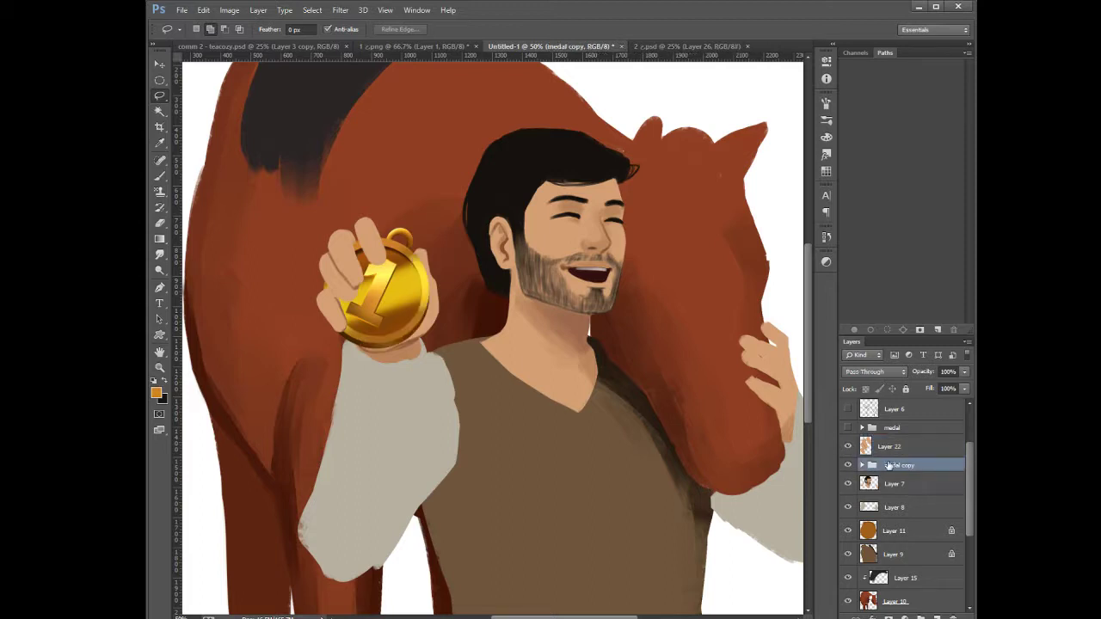
shift+click(891, 449)
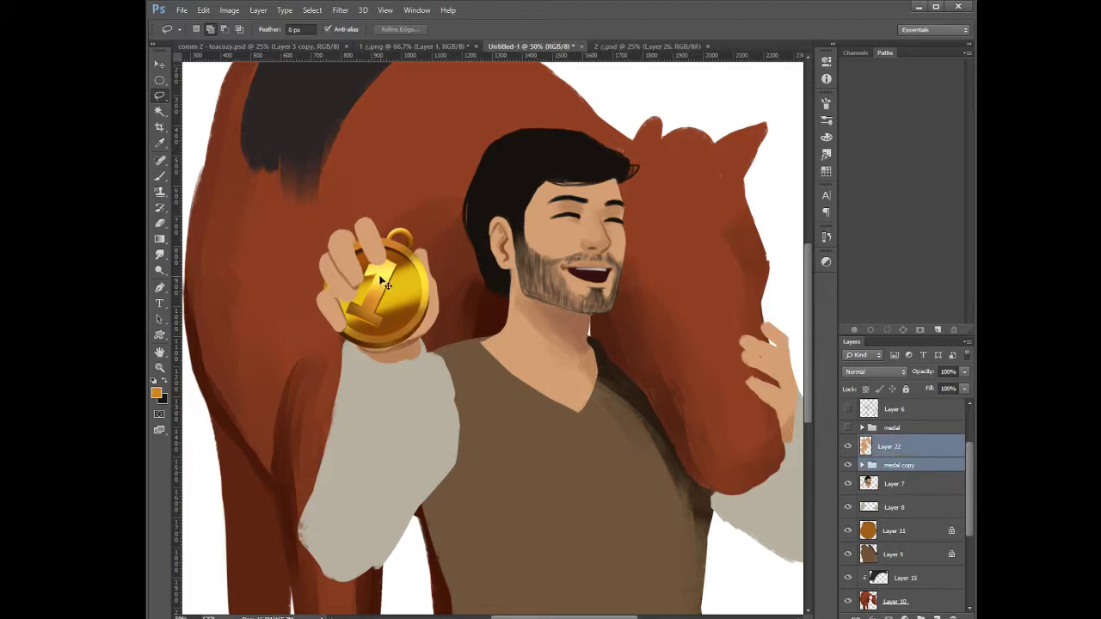
mouse_move(386, 283)
mouse_down()
mouse_move(374, 260)
mouse_move(376, 272)
mouse_up()
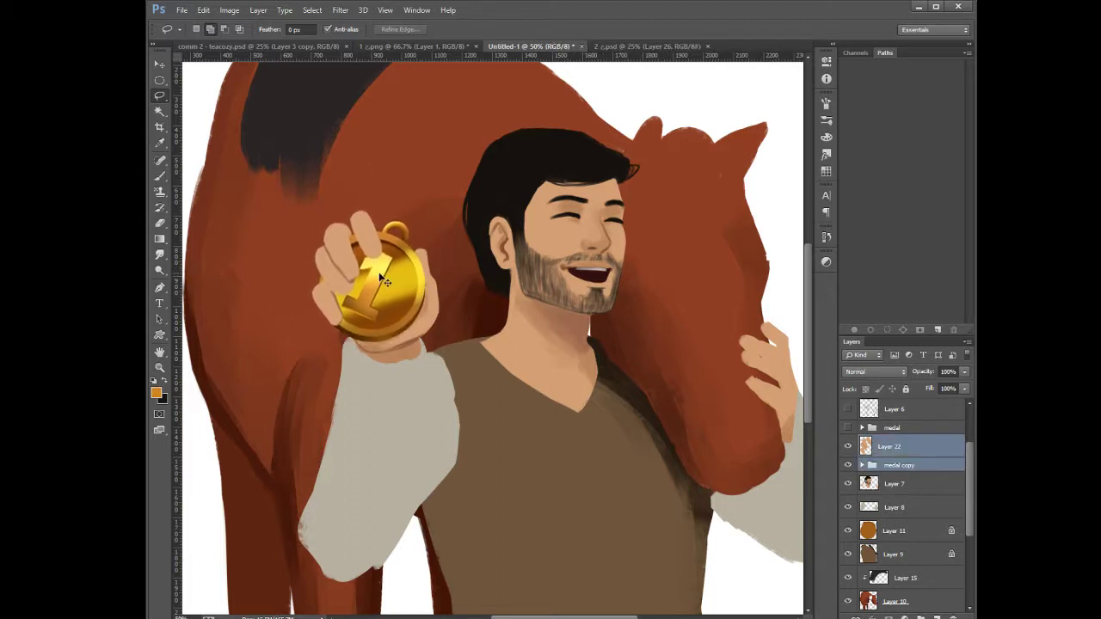
Scale the fingers on Layer 22 to about 96.6% and move them inward over the medal's face
click(866, 447)
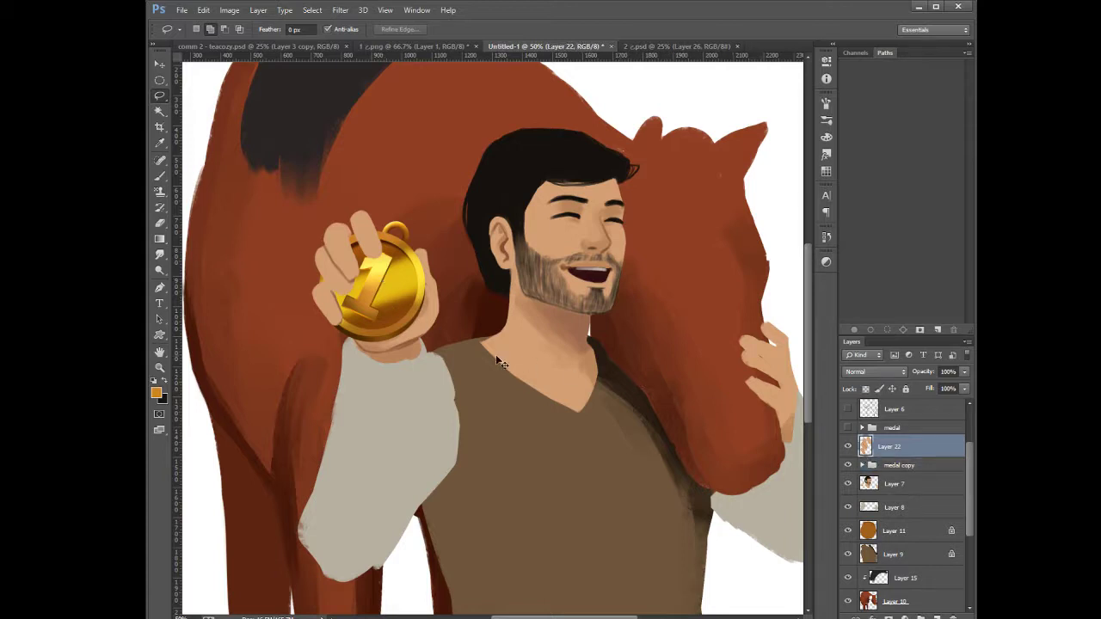
key(ctrl+t)
drag(311, 327, 373, 297)
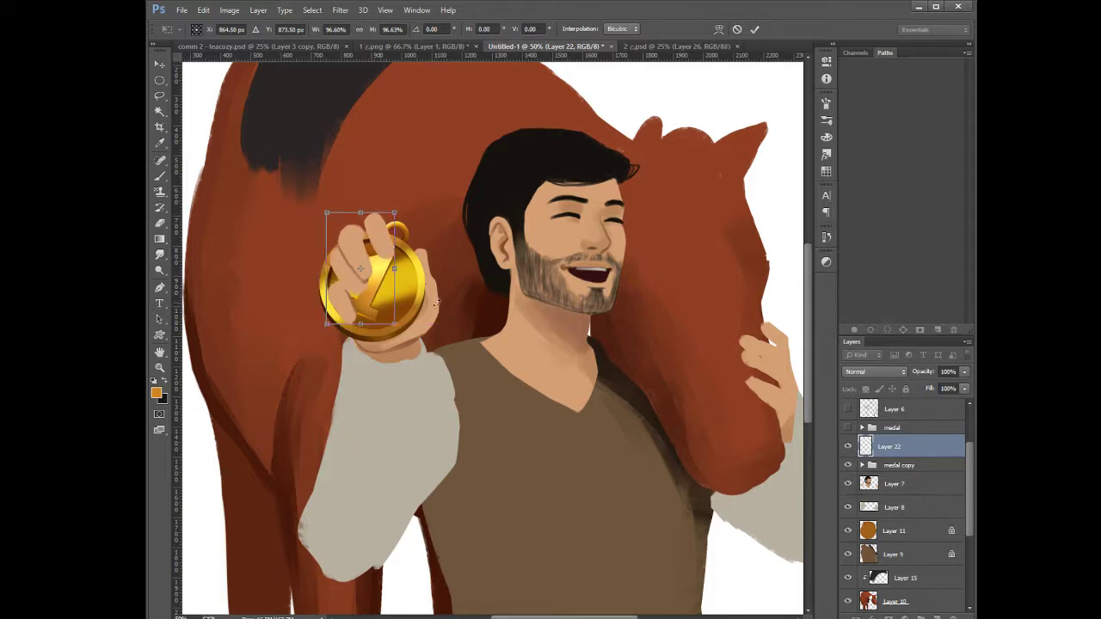
drag(441, 306, 439, 310)
key(Return)
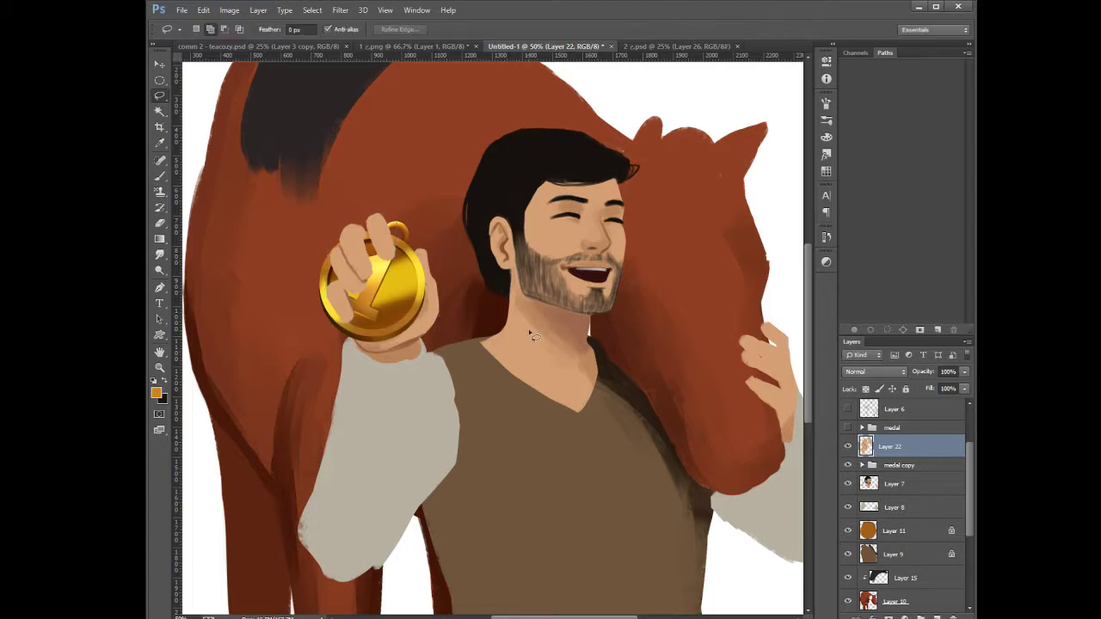
Shrink the medal copy group to about 91.5% width and 89.9% height, skewing it slightly to fit the hand
click(879, 466)
key(ctrl+t)
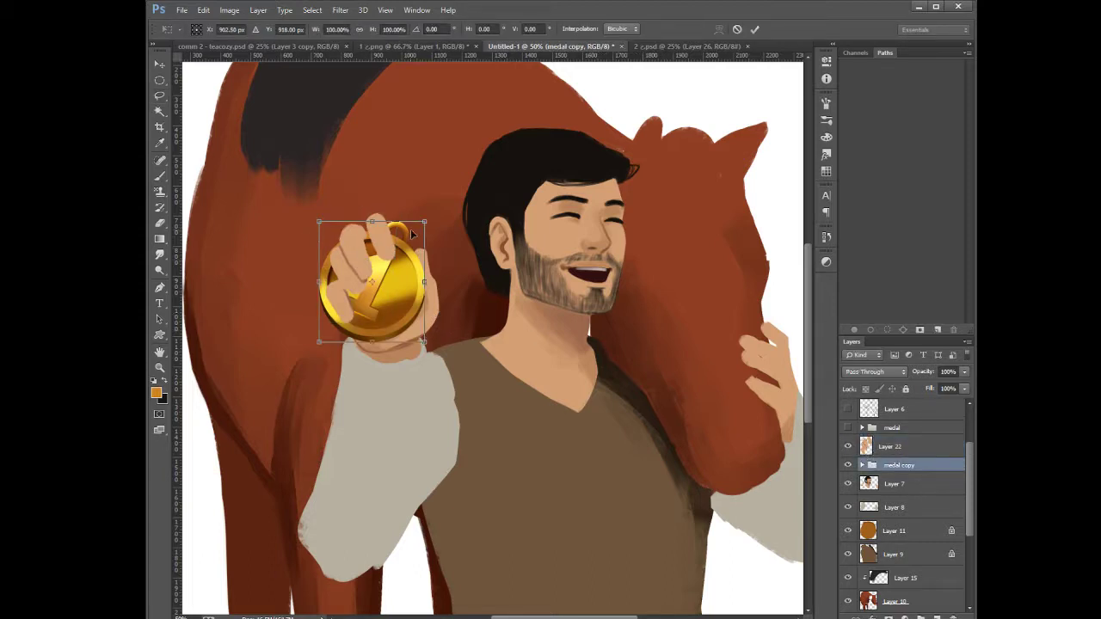
drag(424, 222, 421, 225)
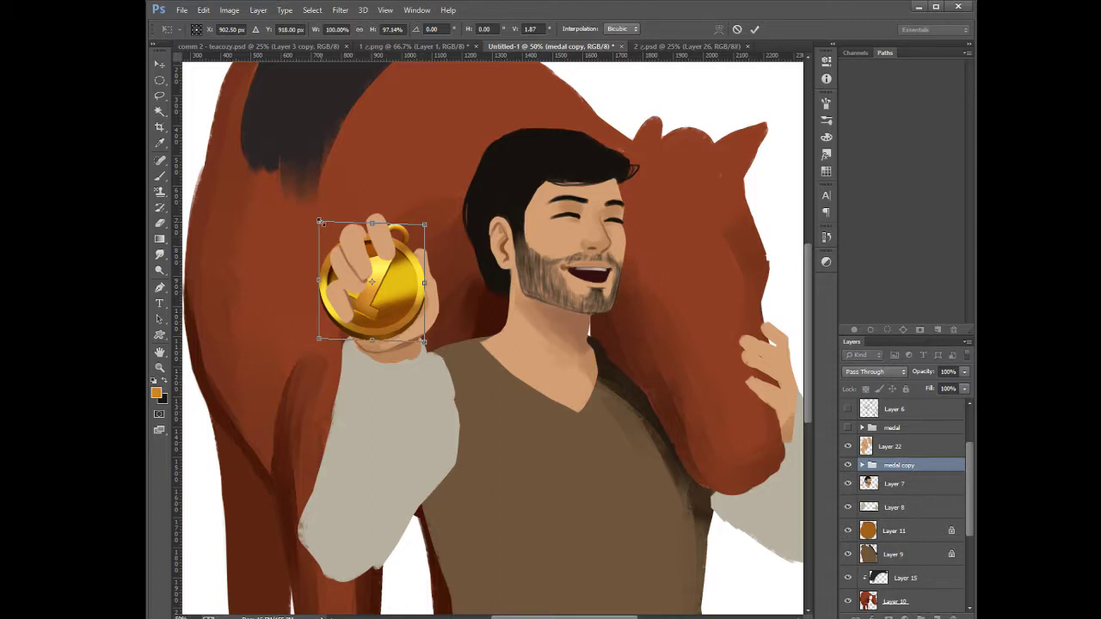
drag(319, 223, 328, 231)
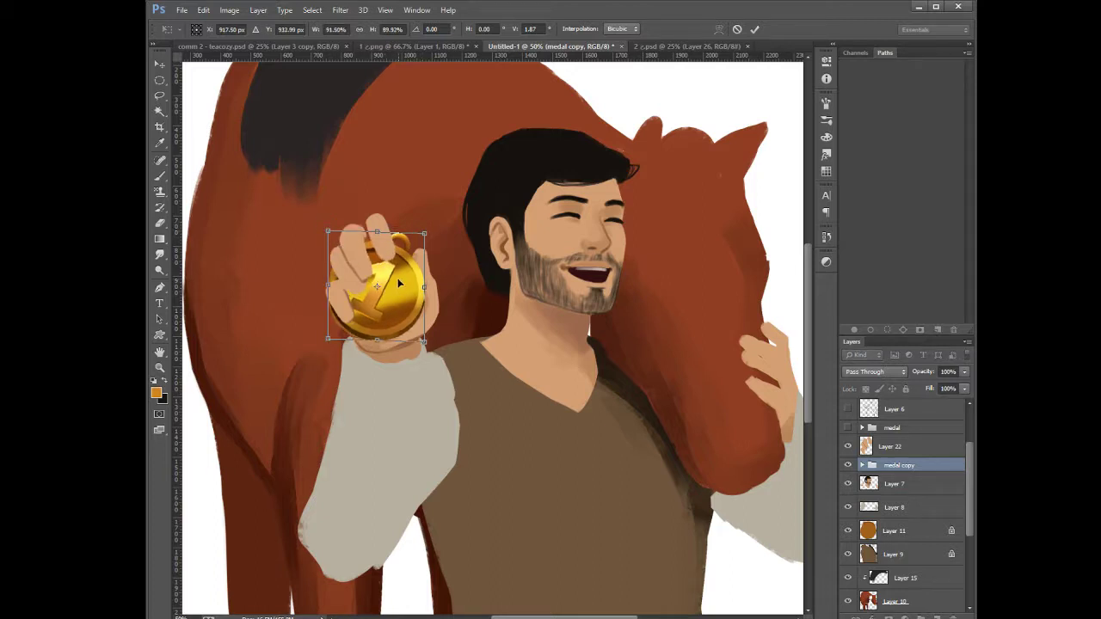
key(l)
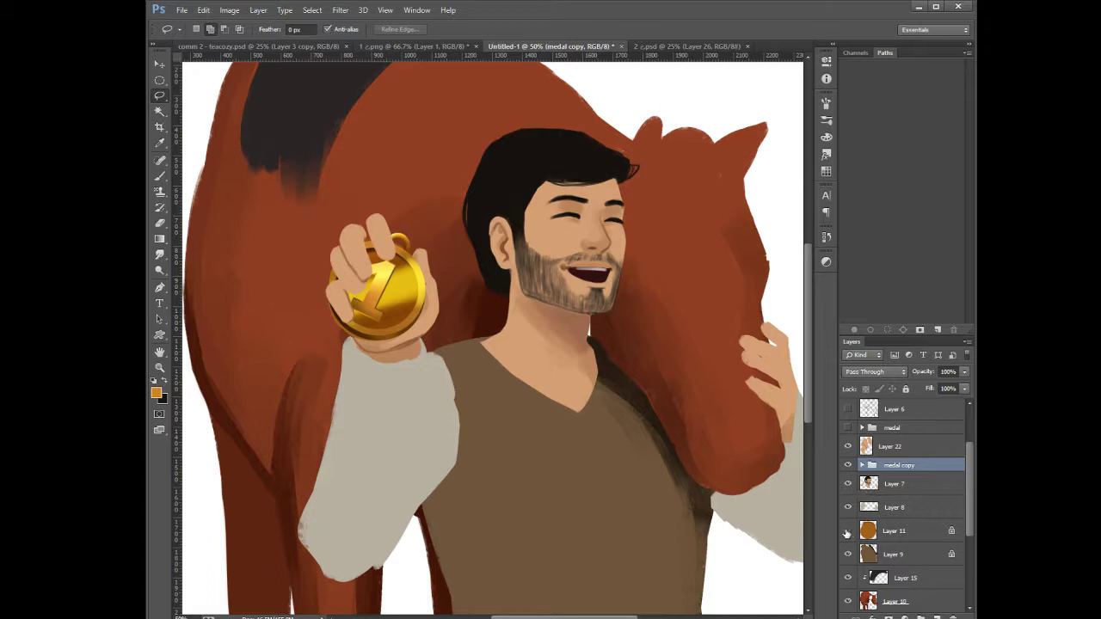
Hide Layer 11 and nudge the fingers on Layer 22 and the medal copy group into better alignment in the hand
click(848, 527)
click(890, 446)
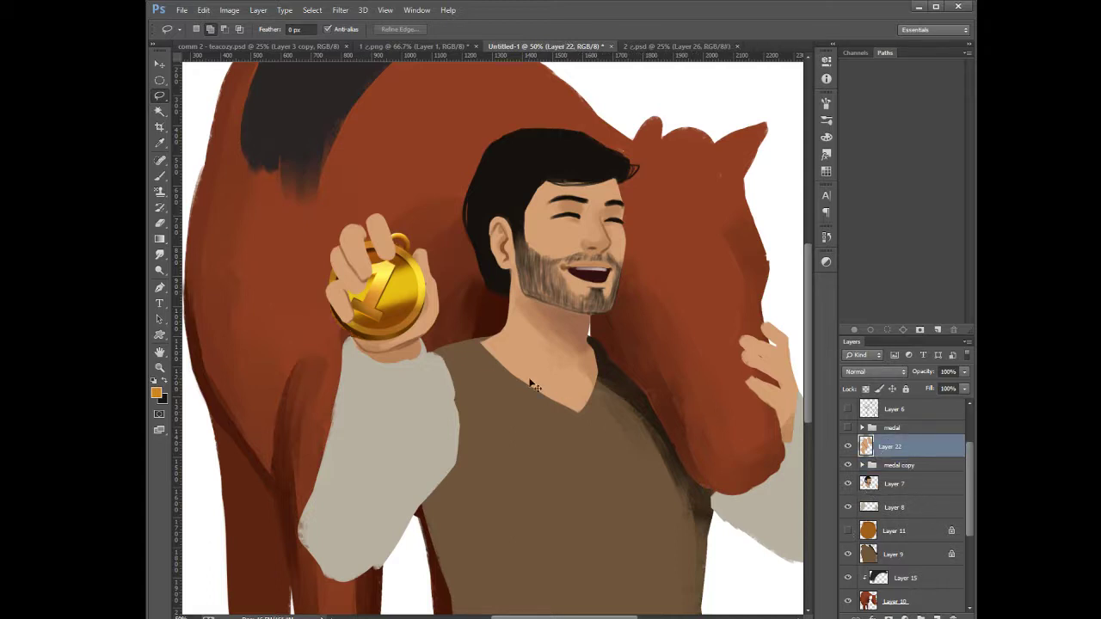
mouse_move(395, 323)
mouse_down()
mouse_move(384, 325)
mouse_move(395, 319)
mouse_up()
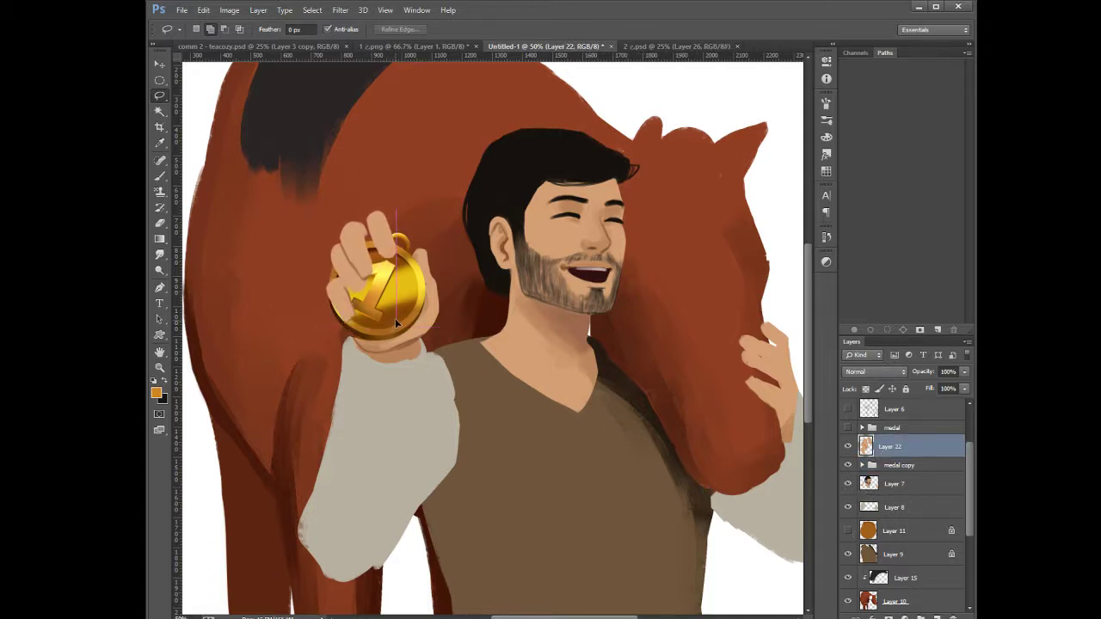
click(885, 465)
mouse_move(463, 409)
mouse_down()
mouse_move(480, 401)
mouse_move(467, 398)
mouse_up()
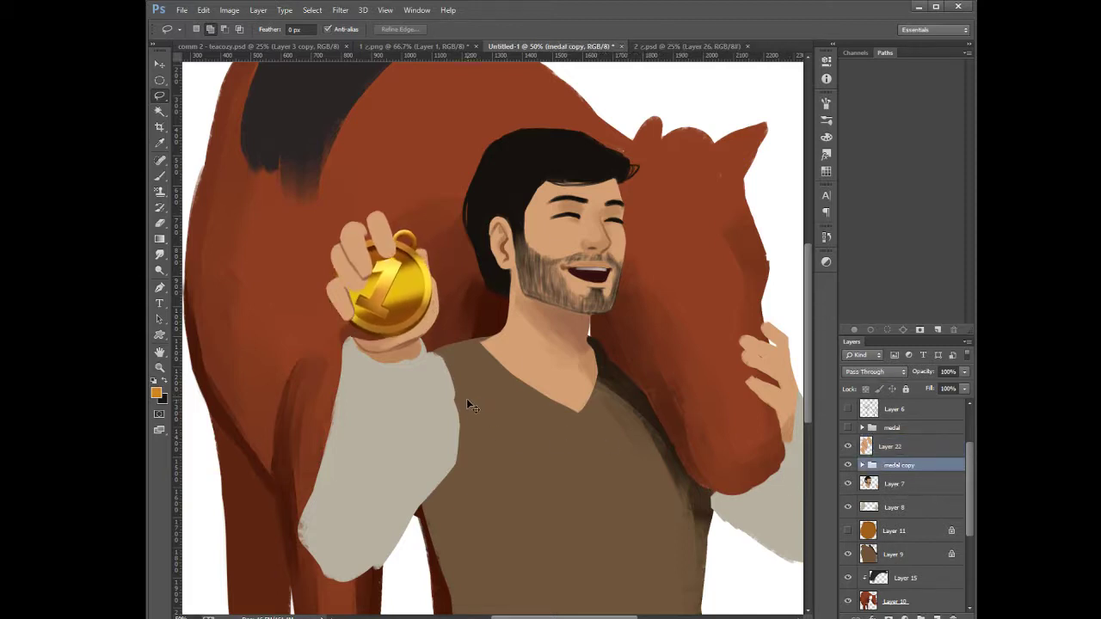
Flatten the medal copy group to about 92.7% height with a slight horizontal skew, keeping it within the palm
key(ctrl+t)
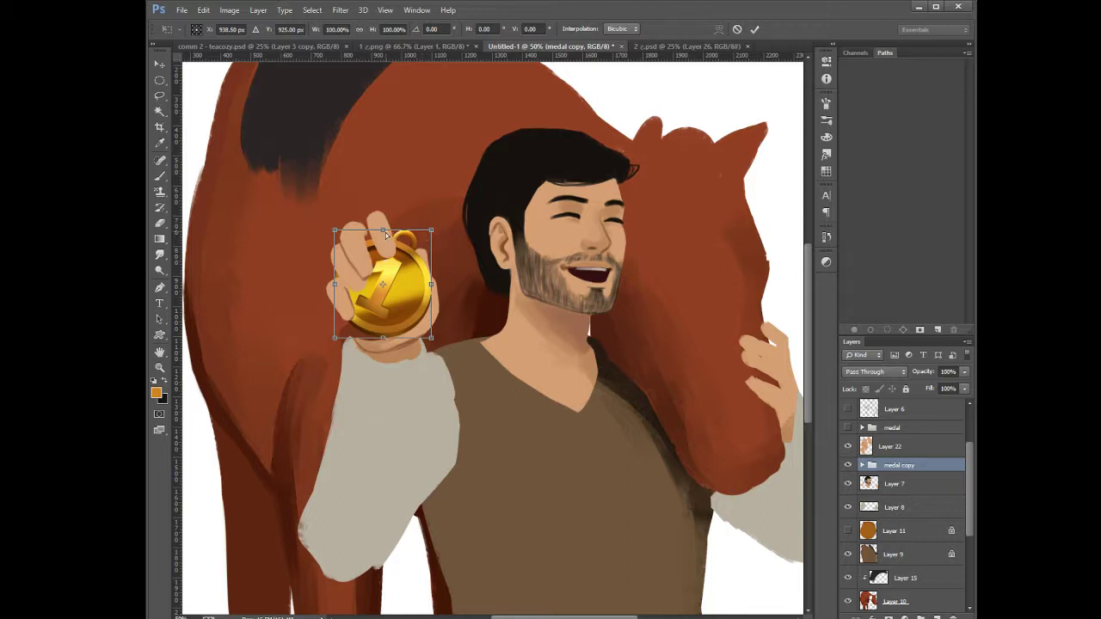
drag(386, 232, 337, 239)
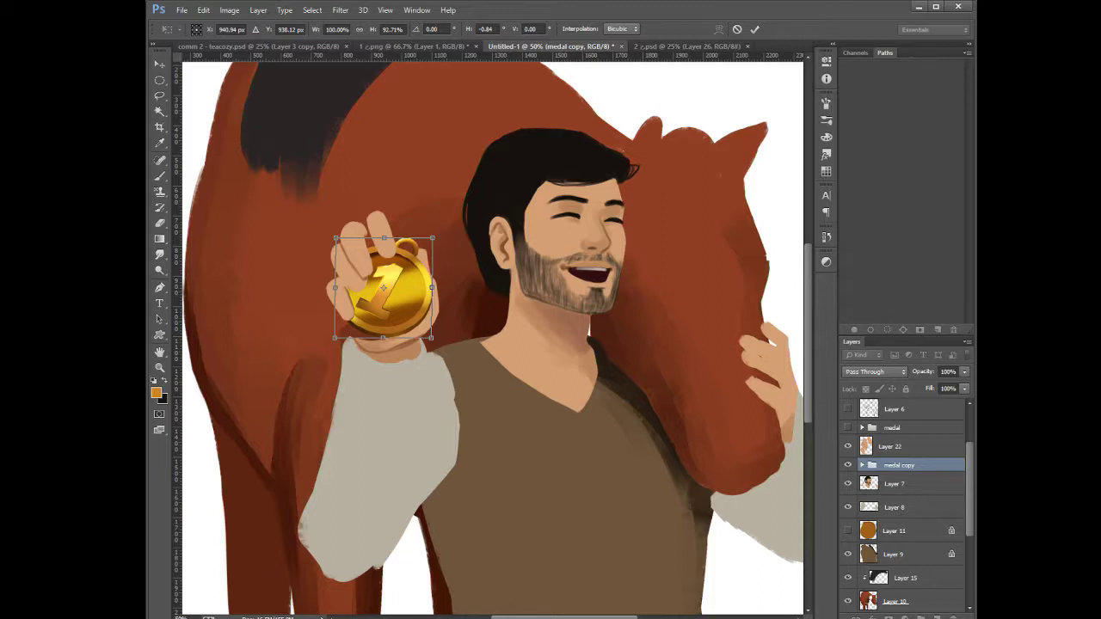
key(Return)
key(l)
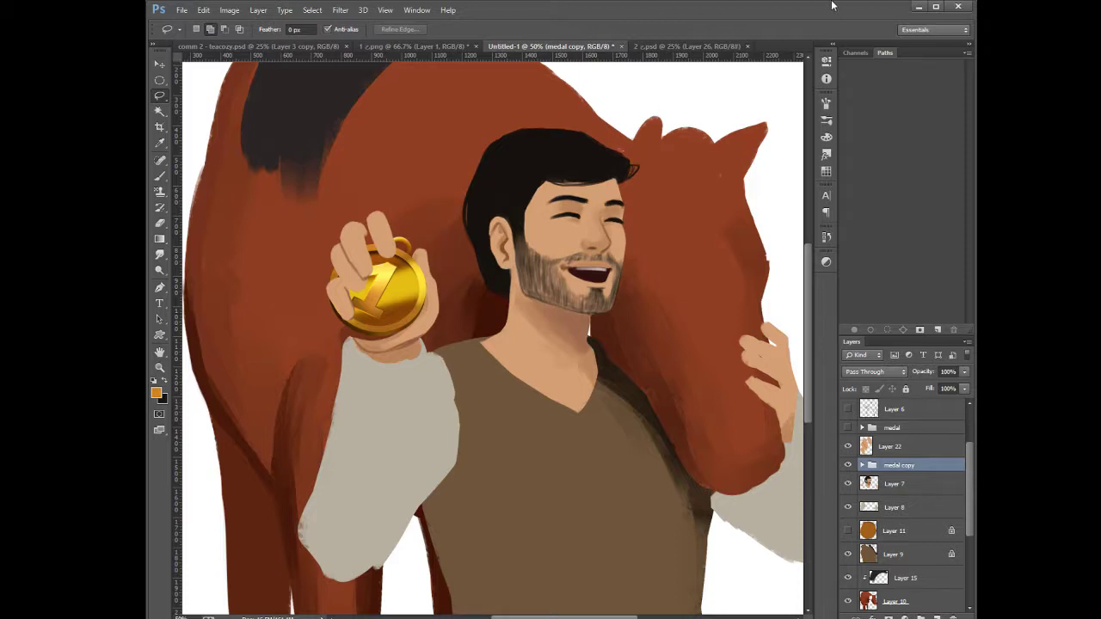
Prepare a smaller brush on Layer 7 with the shaded skin tone sampled from the palm below the medal
click(898, 482)
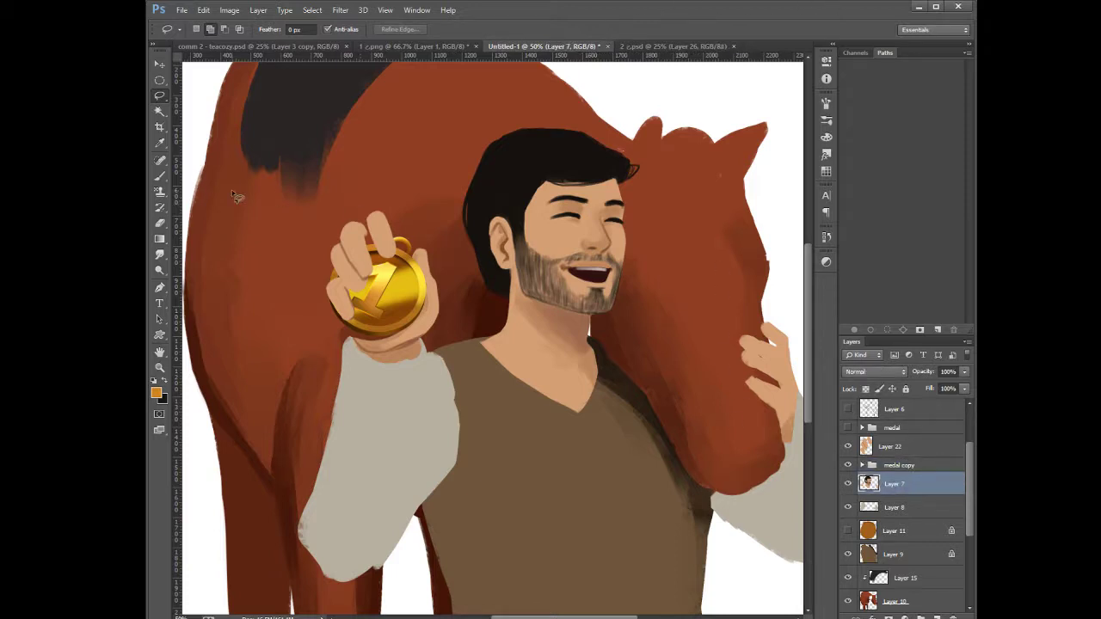
click(160, 175)
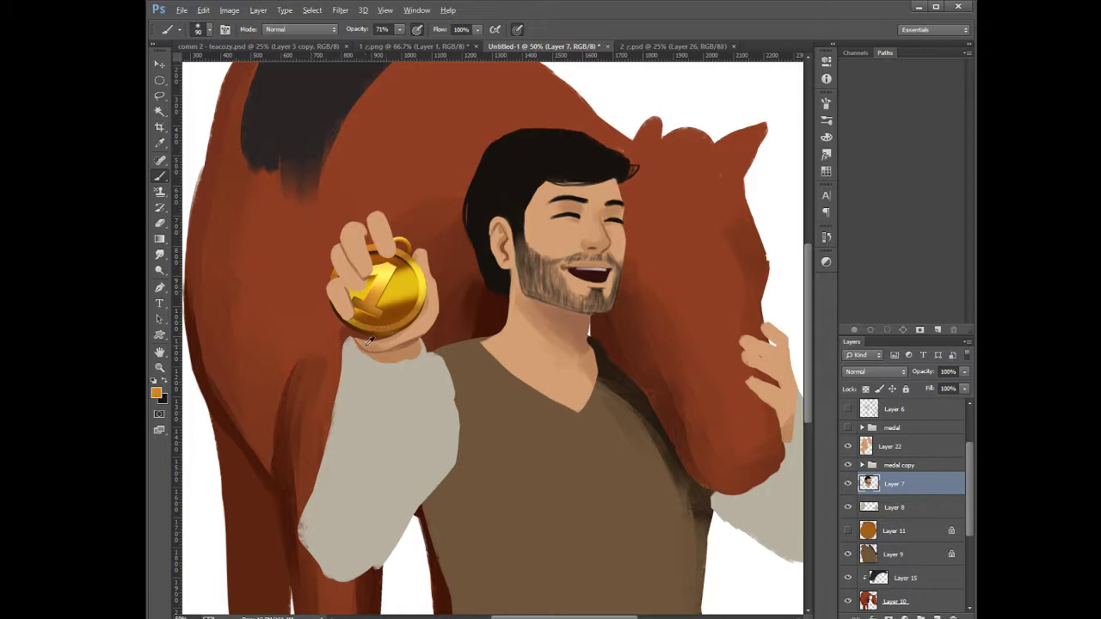
key(bracketleft)
key(bracketleft)
key(bracketleft)
key(bracketleft)
key(bracketleft)
key(bracketleft)
Reorder the open documents so that comm 2 - teacozy.psd comes last, and return to the Untitled-1 illustration
mouse_move(218, 46)
mouse_down()
mouse_move(207, 34)
mouse_move(222, 37)
mouse_up()
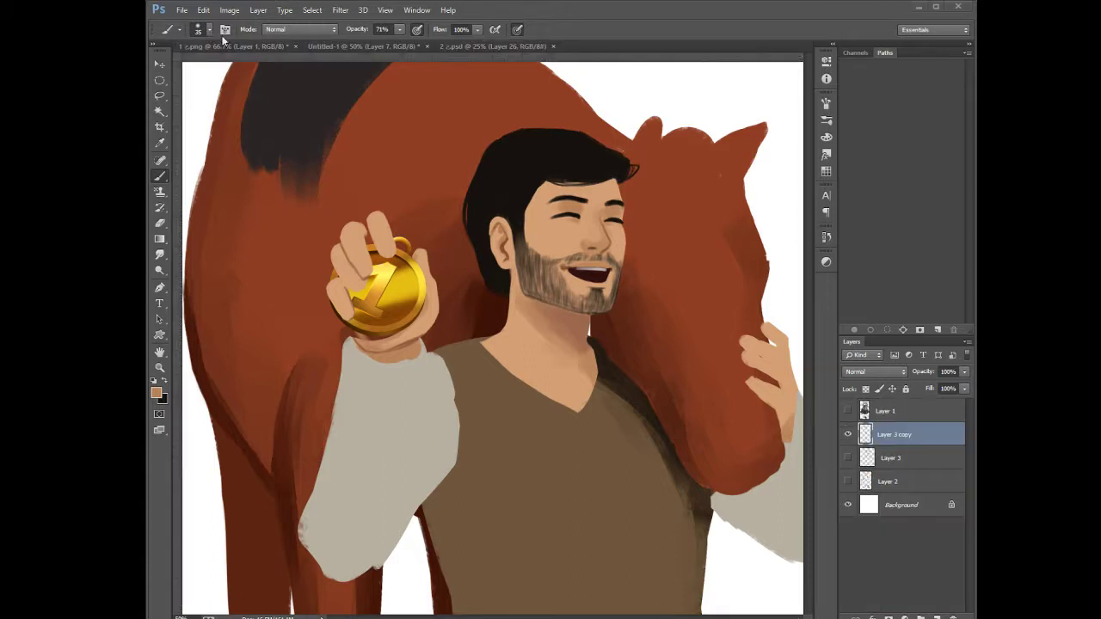
drag(493, 70, 507, 43)
key(ctrl+shift+Tab)
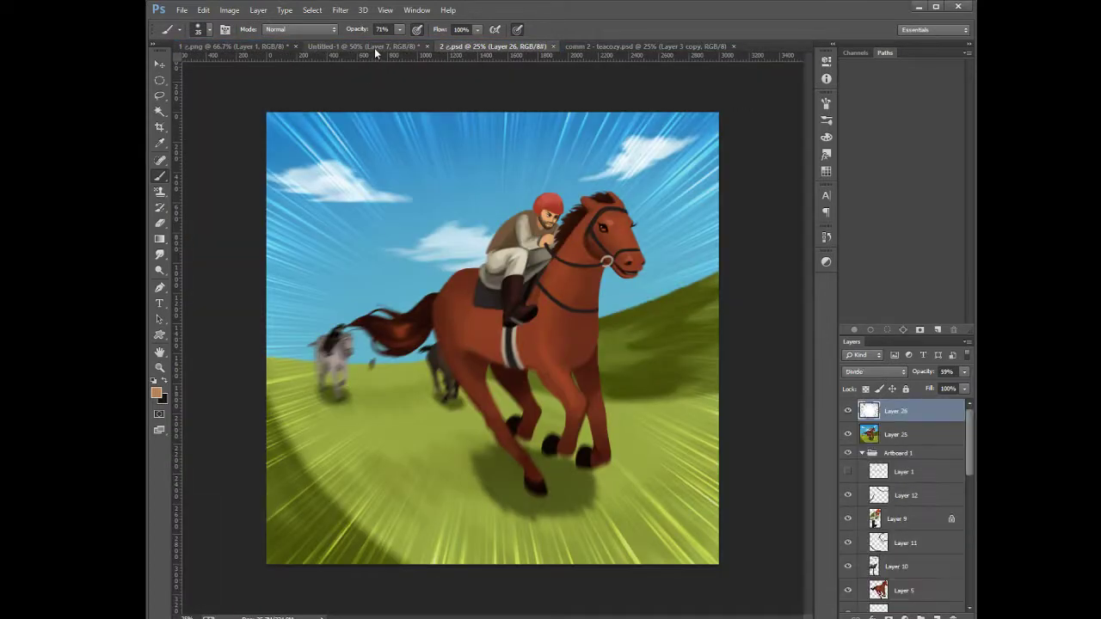
click(375, 47)
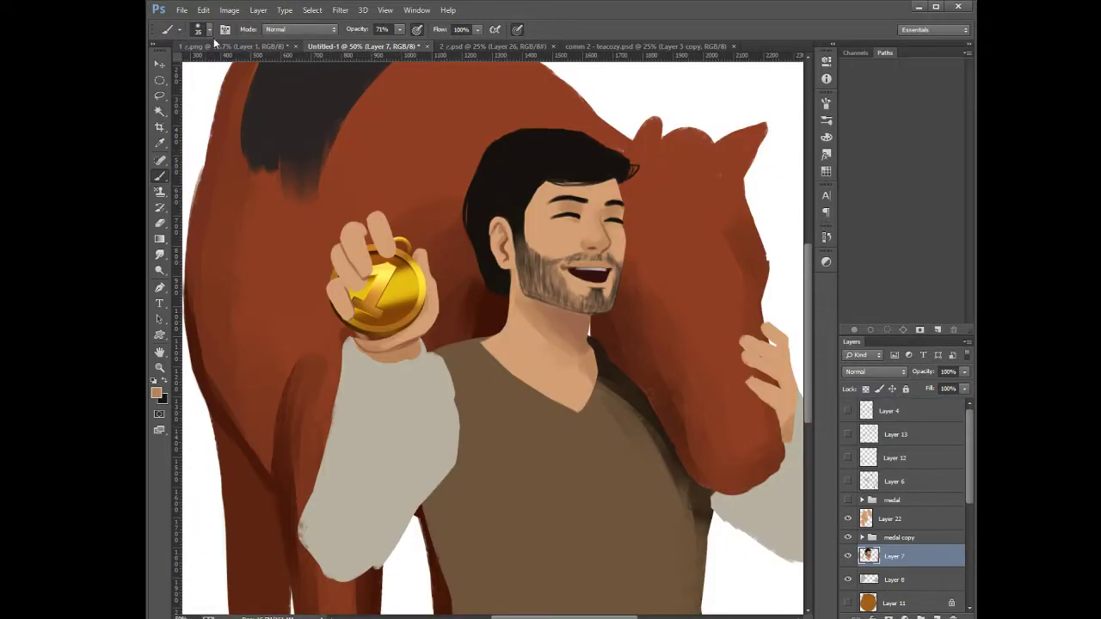
Paint skin-coloured strokes on Layer 7 along the palm's edge beneath the medal, adjusting the brush size as needed
key(bracketright)
key(bracketright)
key(bracketright)
key(bracketright)
key(bracketright)
key(bracketright)
key(bracketright)
mouse_move(373, 344)
mouse_down()
mouse_move(405, 329)
mouse_move(369, 345)
mouse_up()
key(bracketleft)
drag(361, 332, 367, 347)
Rotate the fingers on Layer 22 by about 8.3° and warp them to curl over the medal
click(877, 519)
key(ctrl+t)
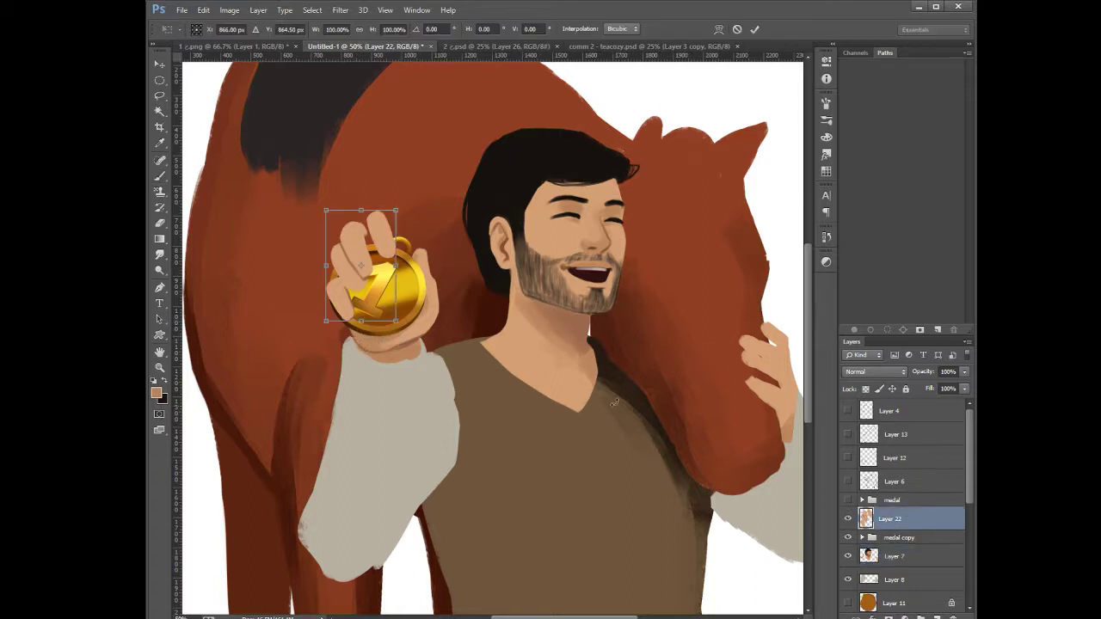
drag(422, 227, 419, 237)
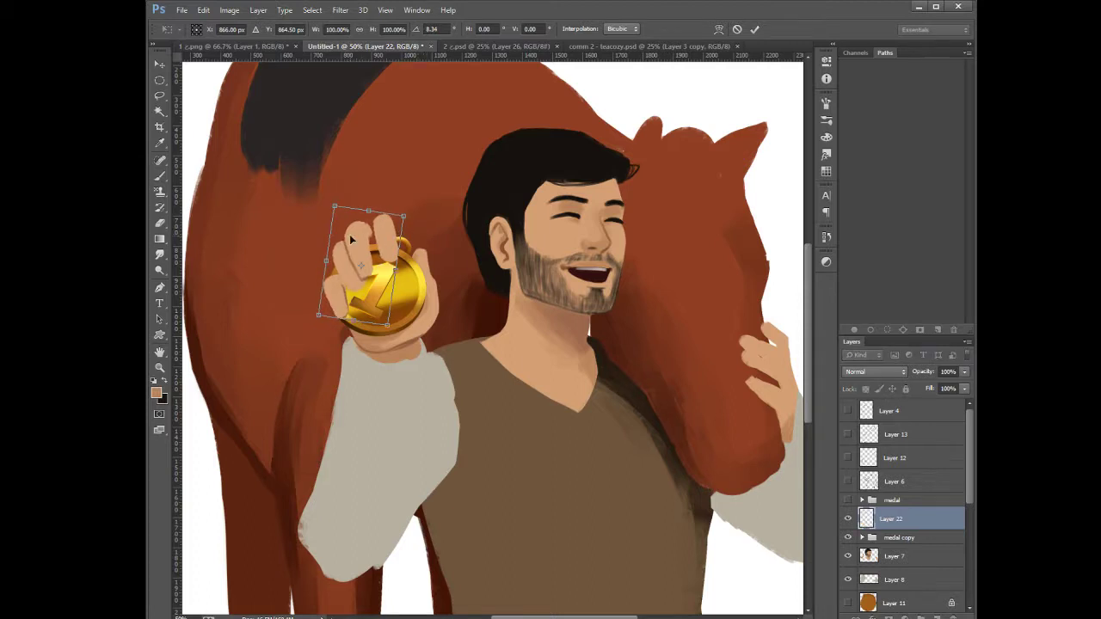
click(403, 346)
drag(353, 264, 355, 271)
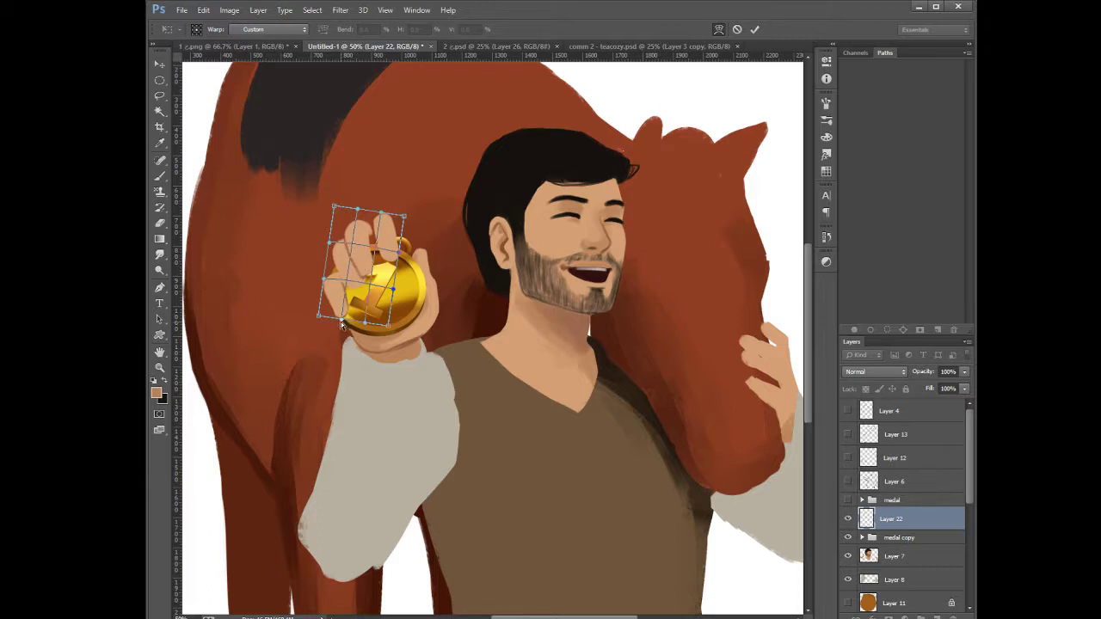
key(Return)
Skew the fingers on Layer 22 by lowering the upper corner on the index-finger side, to about 101.4% width
key(ctrl+t)
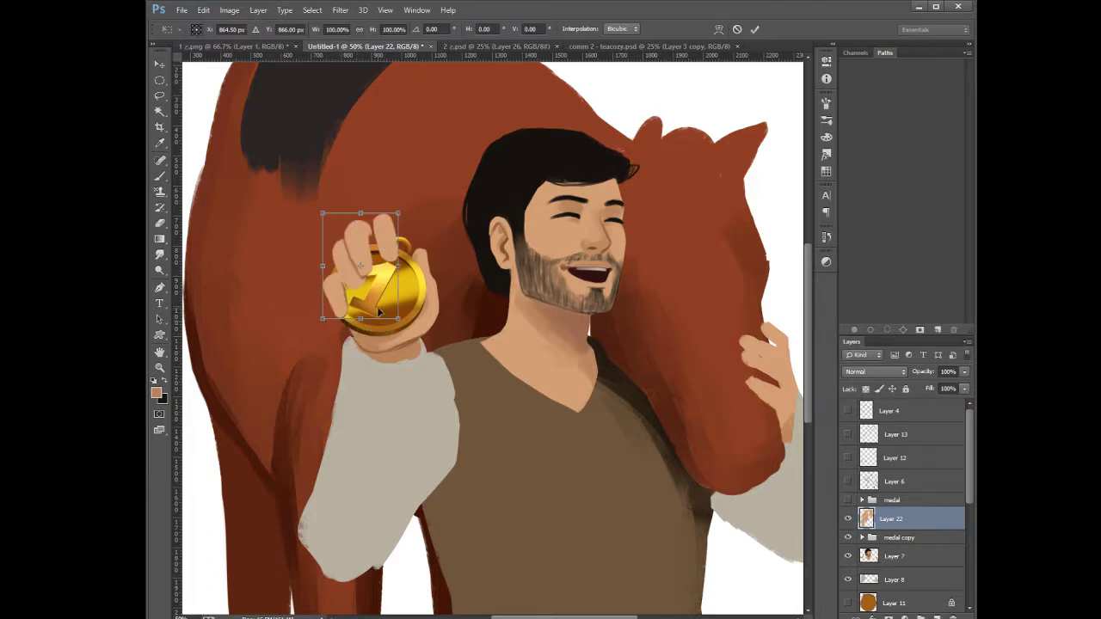
drag(398, 225, 402, 230)
drag(368, 278, 368, 278)
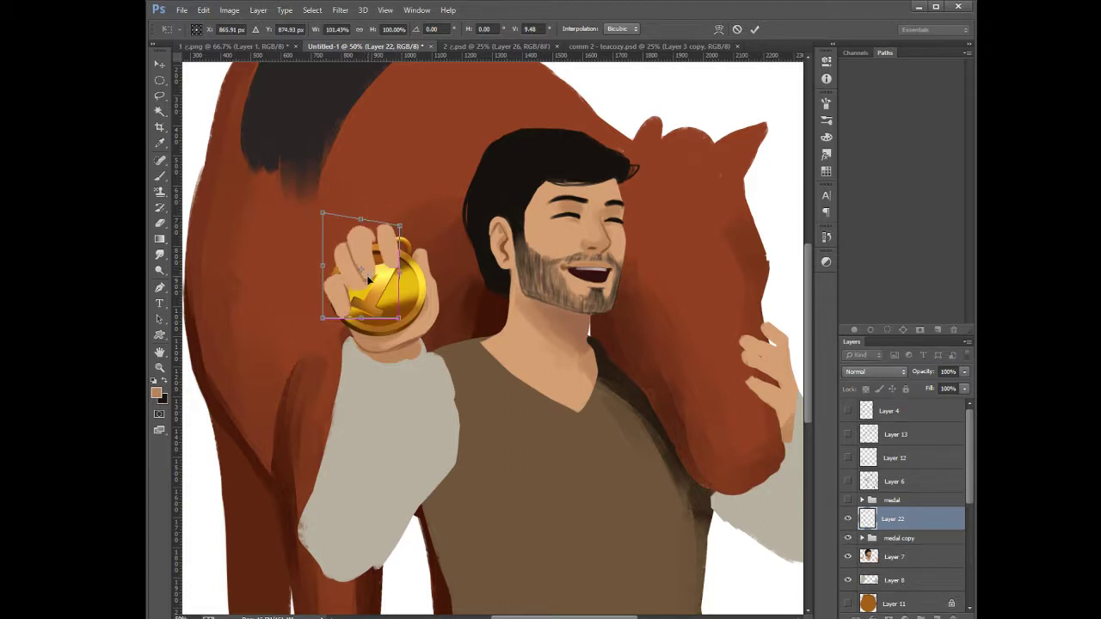
key(Return)
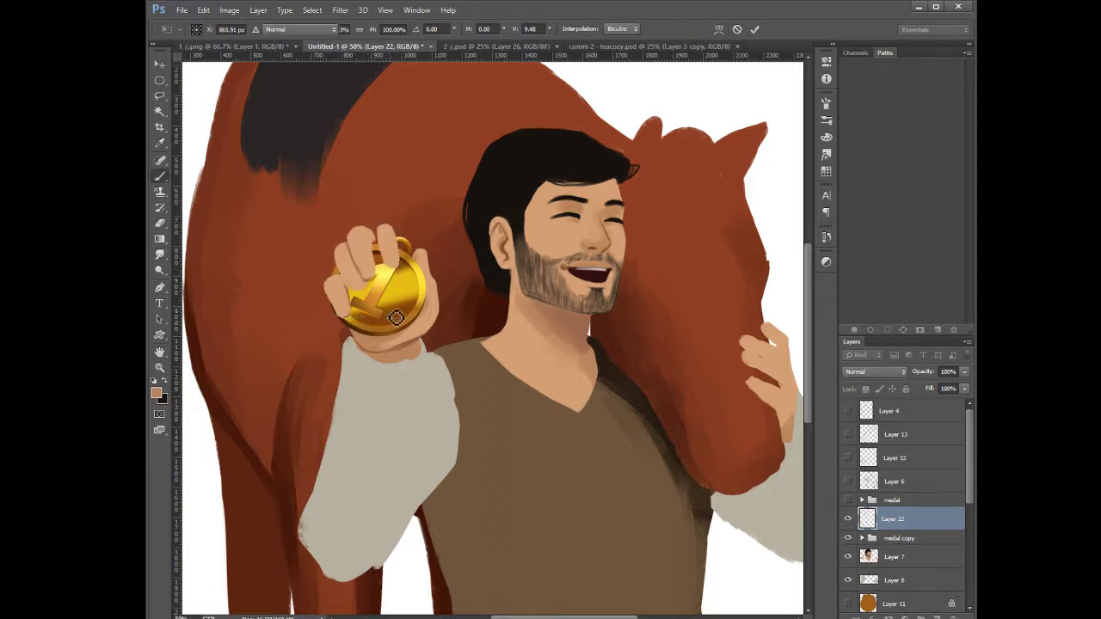
Add a layer mask to the fingers on Layer 22, with the Brush tool active
key(b)
click(887, 616)
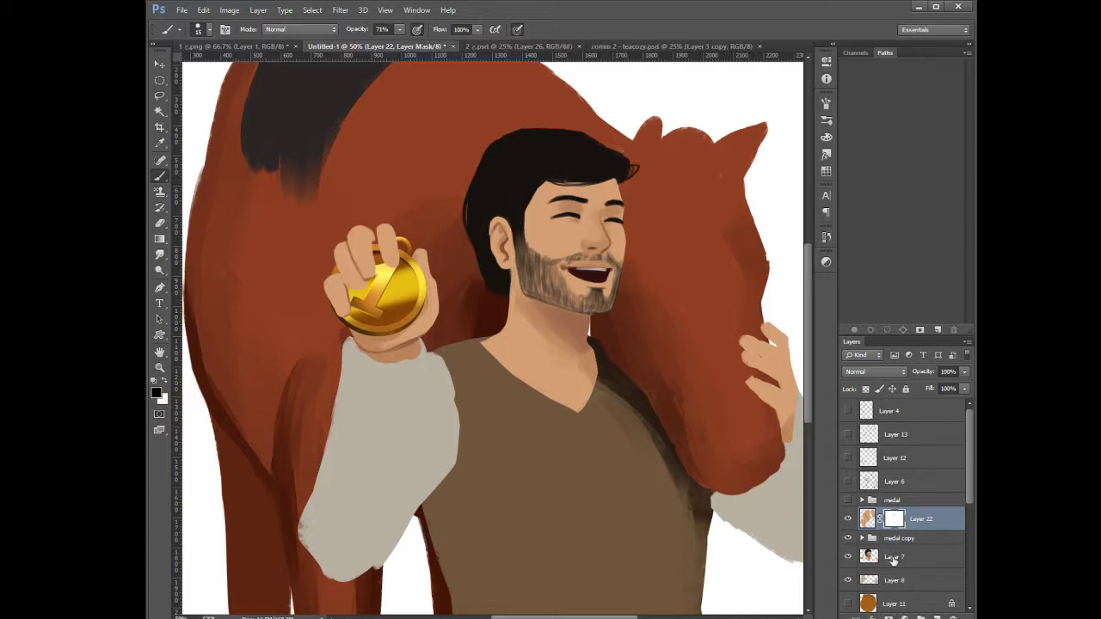
Undo the layer mask on Layer 22 and shift the medal copy group slightly toward the little finger
key(ctrl+z)
click(875, 540)
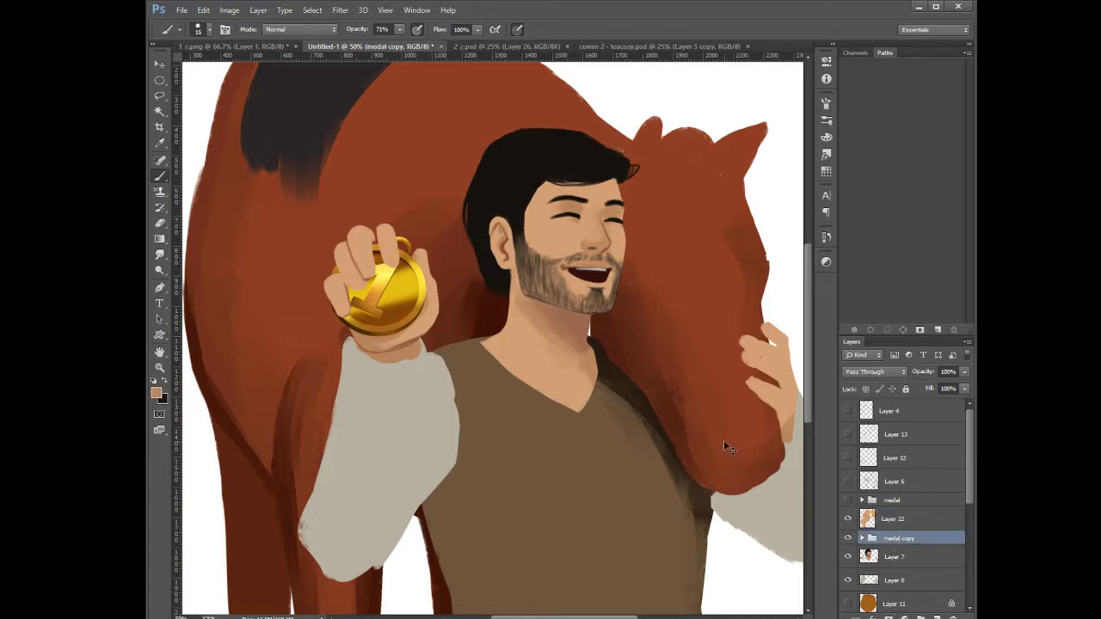
drag(390, 301, 399, 308)
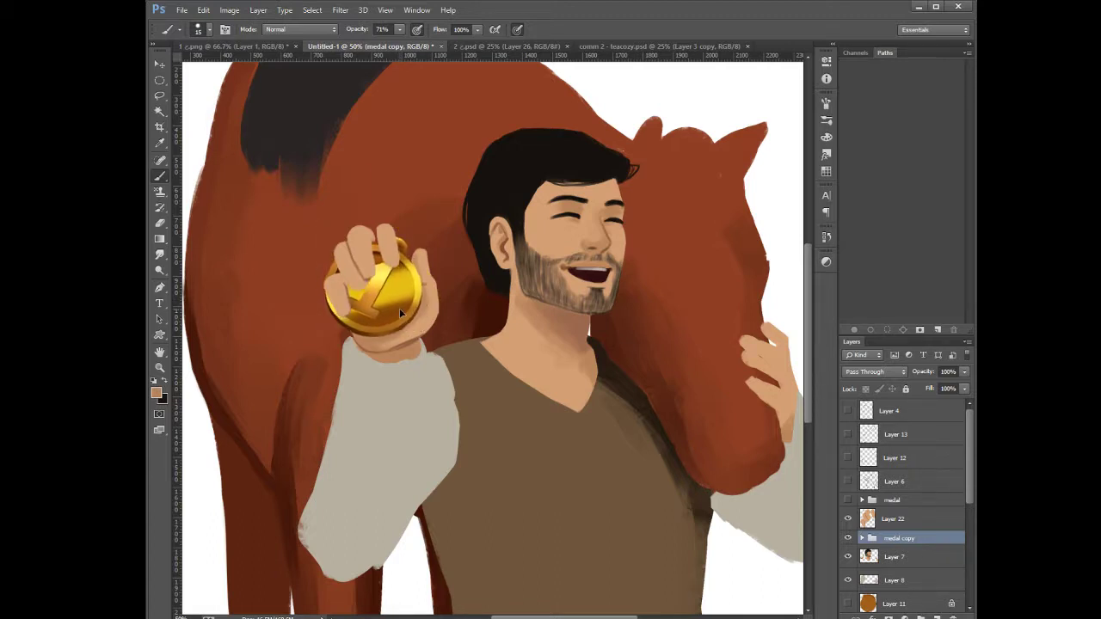
Try moving the fingers on Layer 22 outward so that they cover less of the medal
click(894, 519)
drag(368, 280, 357, 288)
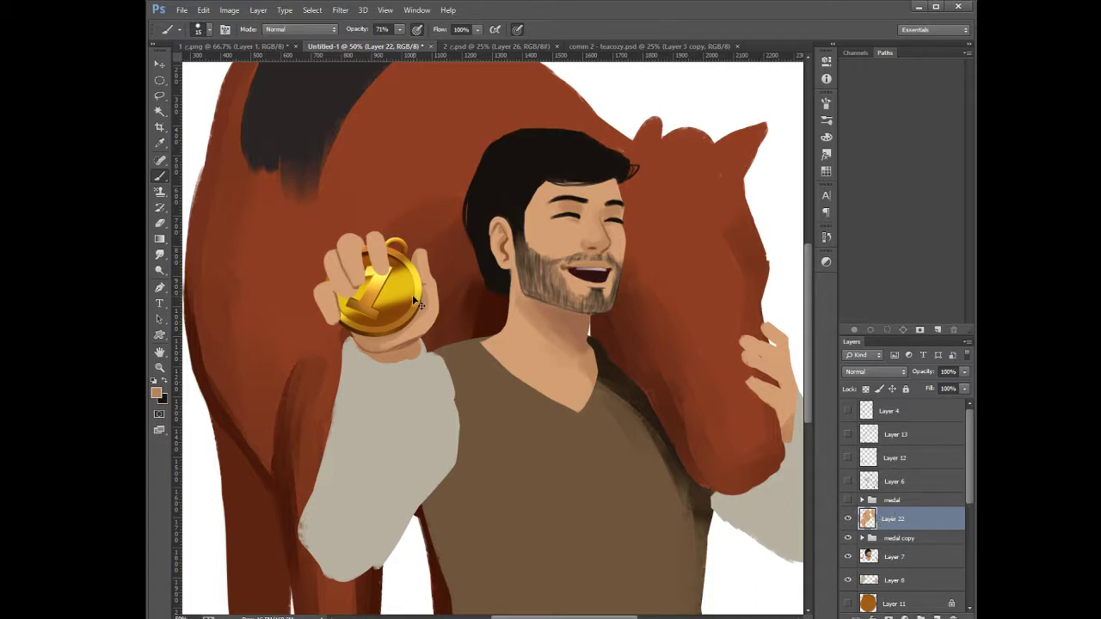
drag(415, 297, 427, 291)
key(ctrl+alt+z)
key(ctrl+alt+z)
key(ctrl+alt+z)
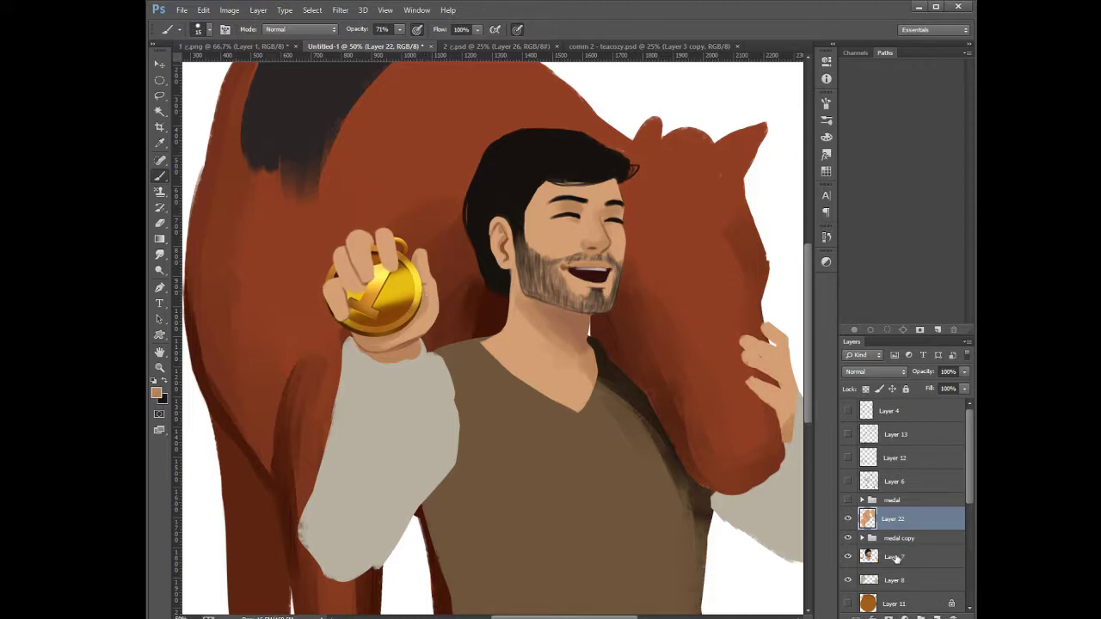
Scale the fingers on Layer 22 up to about 103.9% width and 104.1% height
key(ctrl+t)
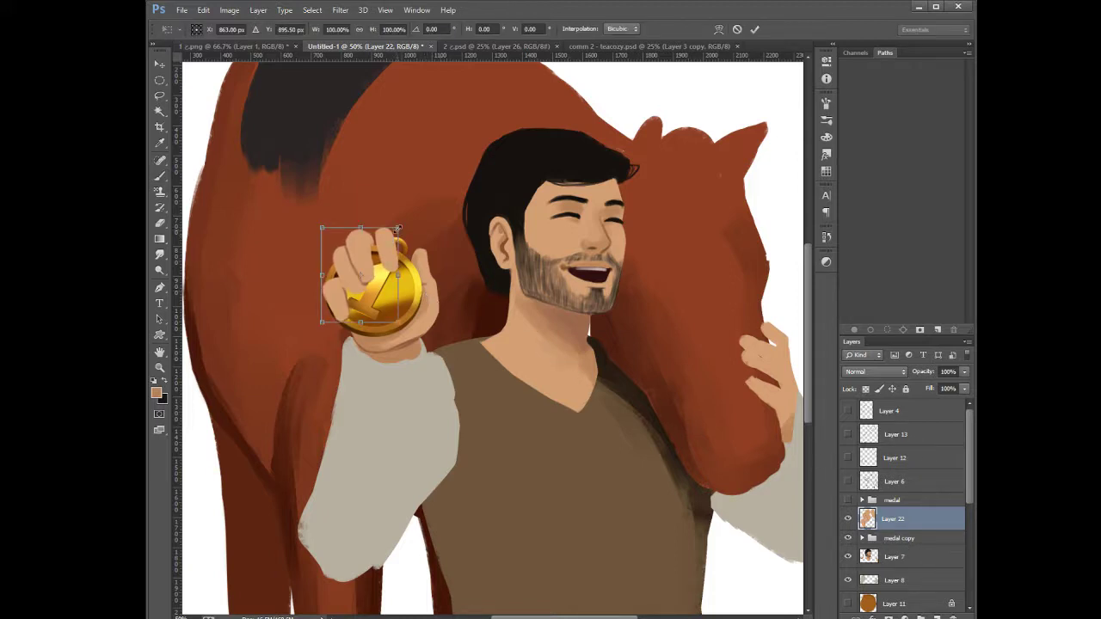
drag(398, 229, 385, 268)
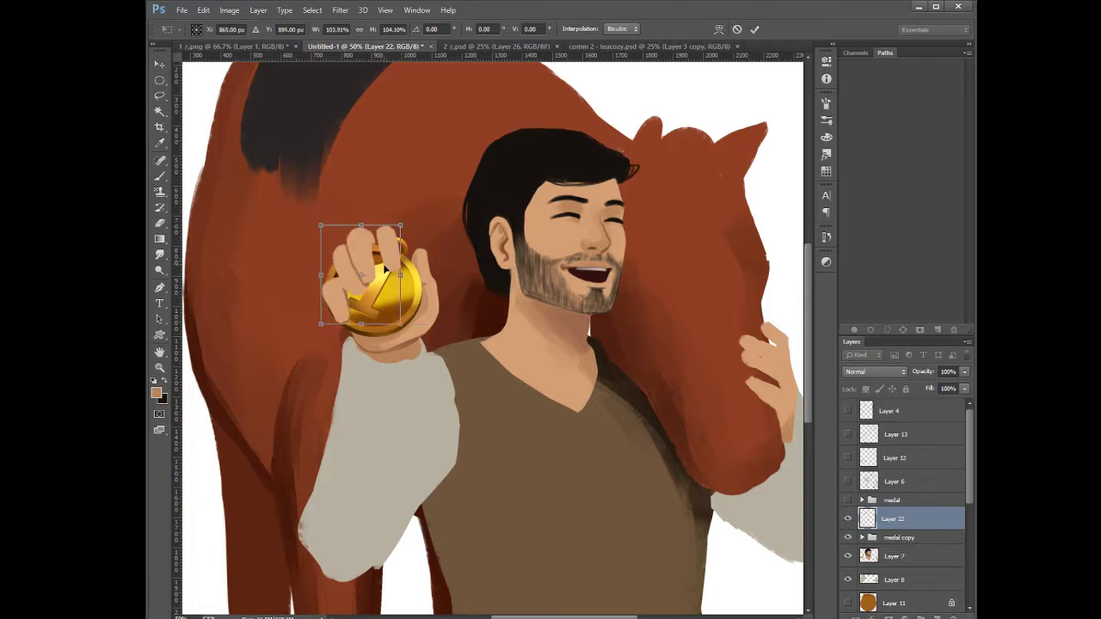
key(Return)
key(b)
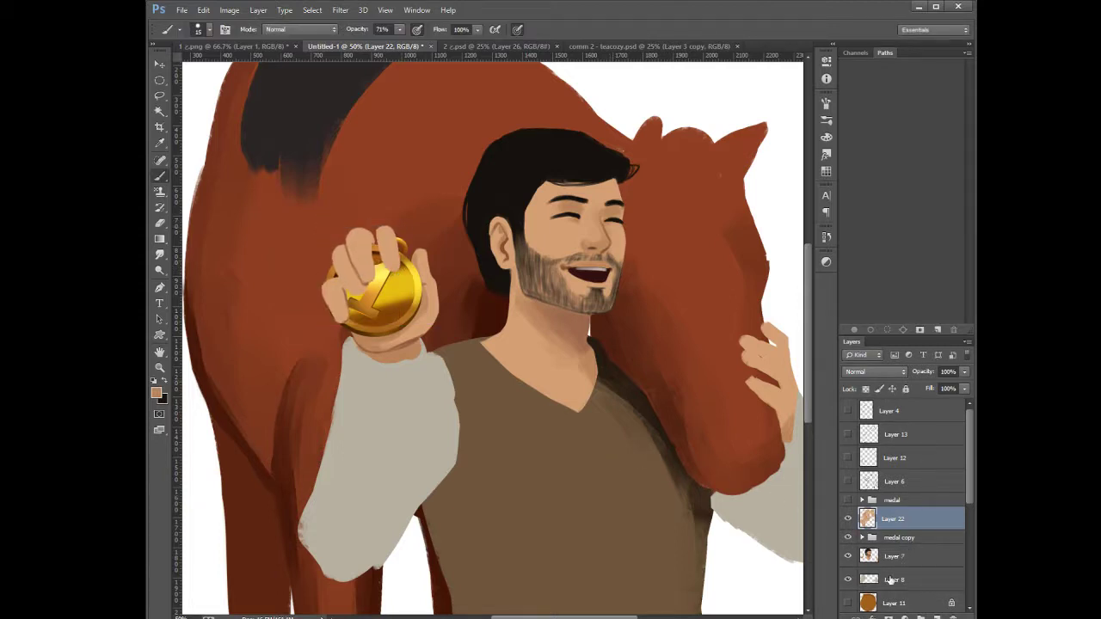
Shift the medal copy group toward the thumb, and nudge it together with the fingers on Layer 22 in the same direction
click(893, 538)
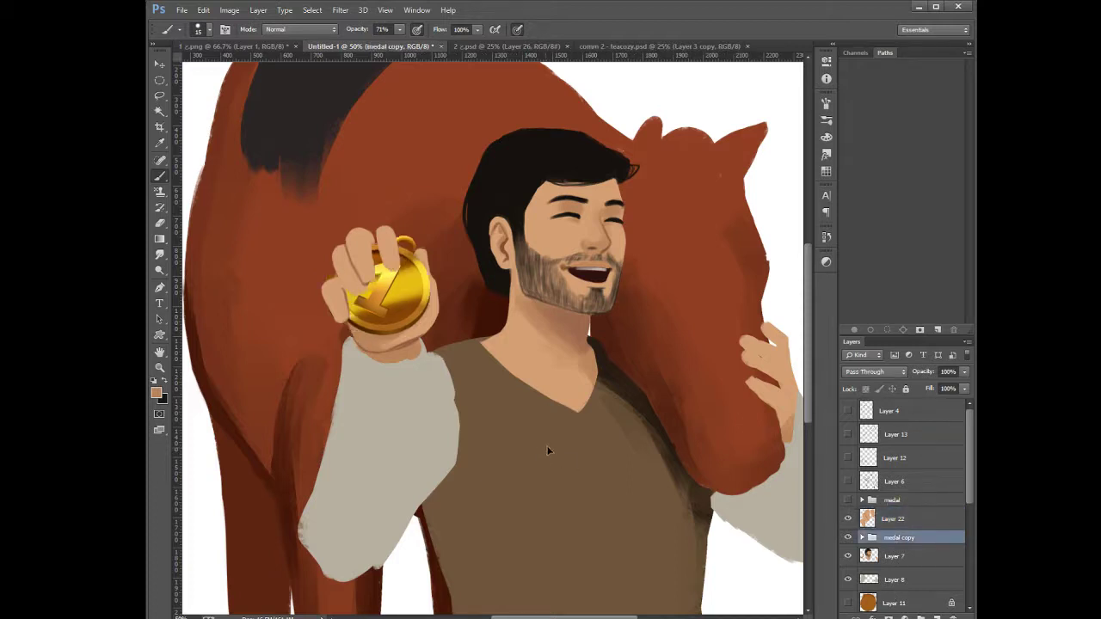
drag(546, 449, 543, 446)
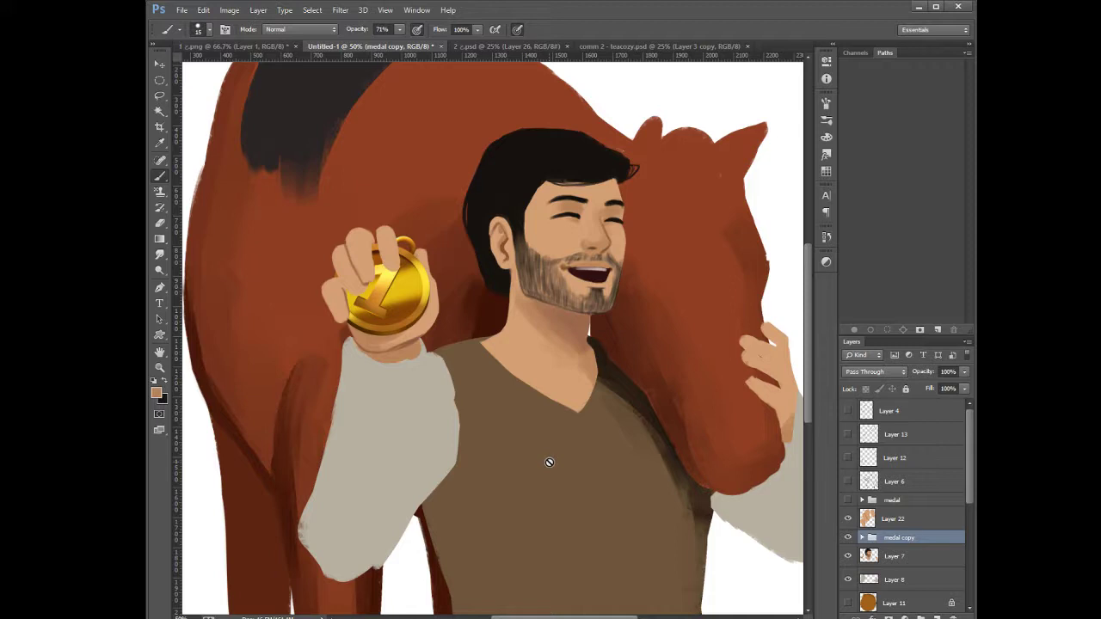
ctrl+click(895, 519)
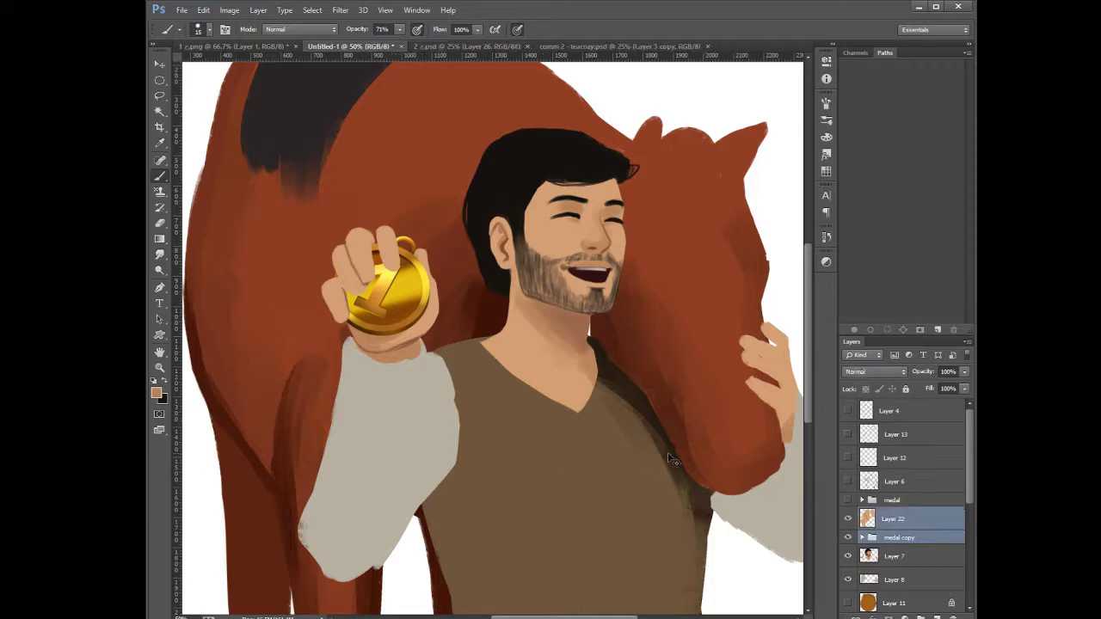
drag(458, 385, 461, 376)
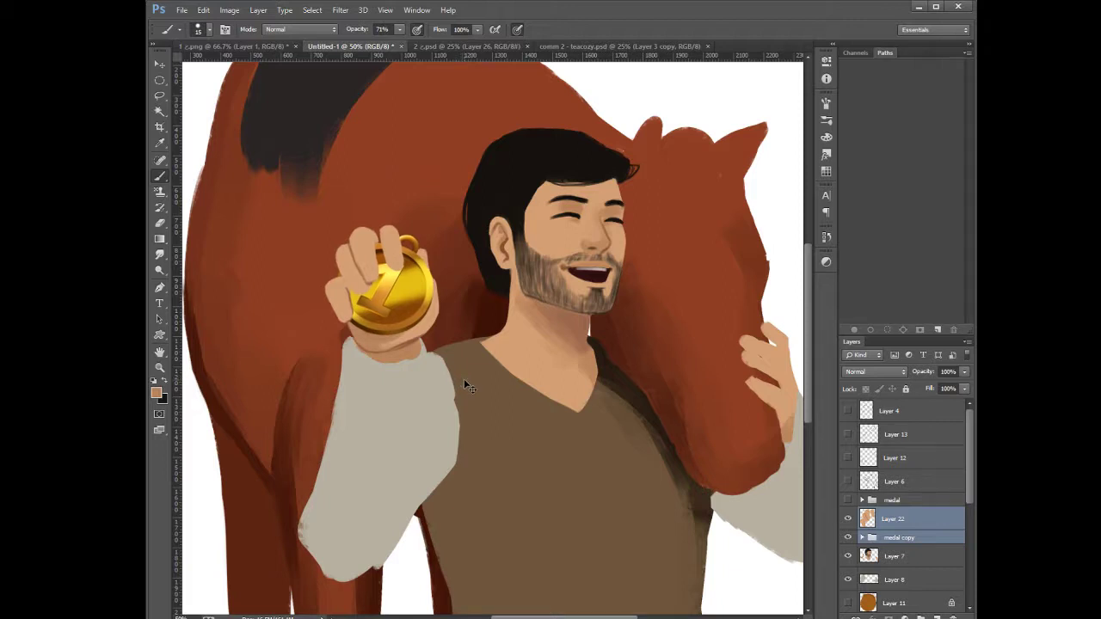
On Layer 7, paint sampled skin colour along the thumb beside the medal, with brush size 25 and 100% opacity
click(895, 557)
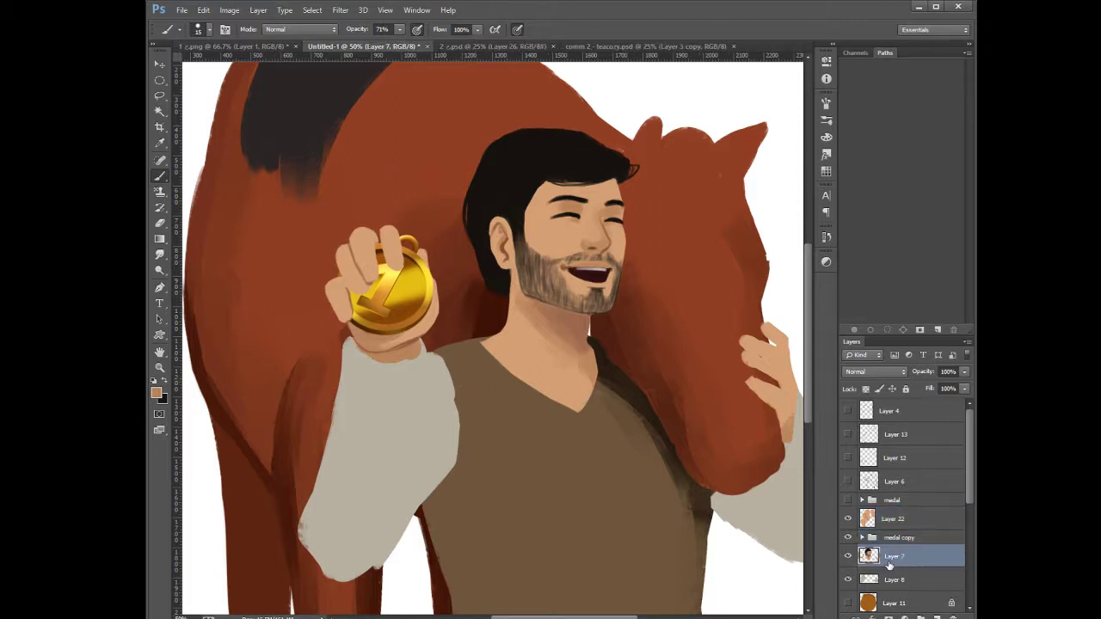
alt+click(434, 298)
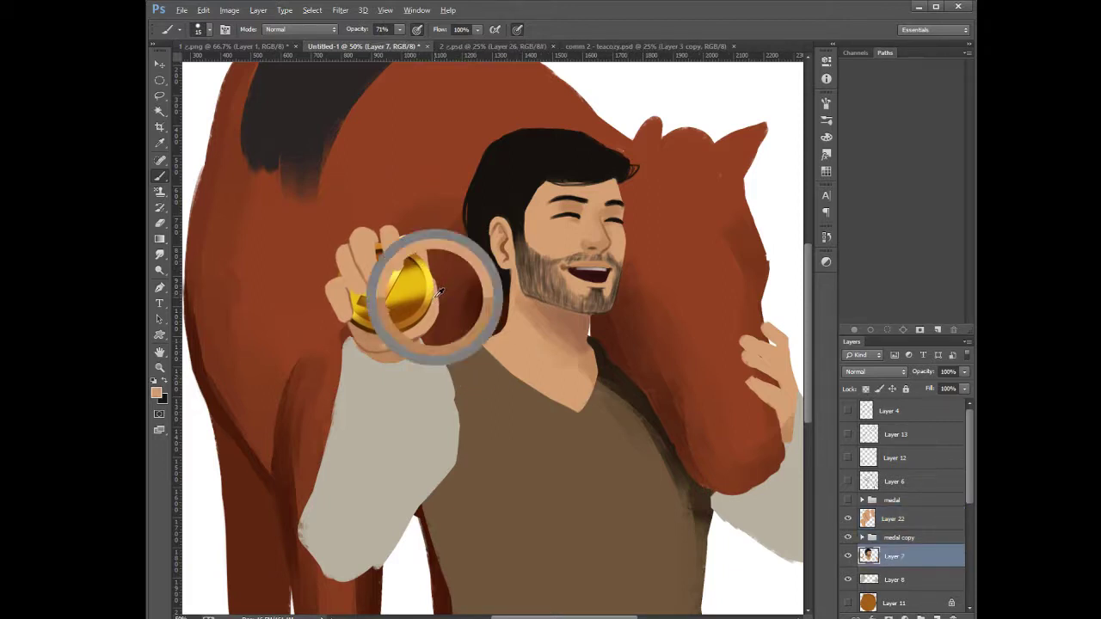
mouse_move(437, 297)
mouse_down()
mouse_move(435, 307)
mouse_move(432, 287)
mouse_up()
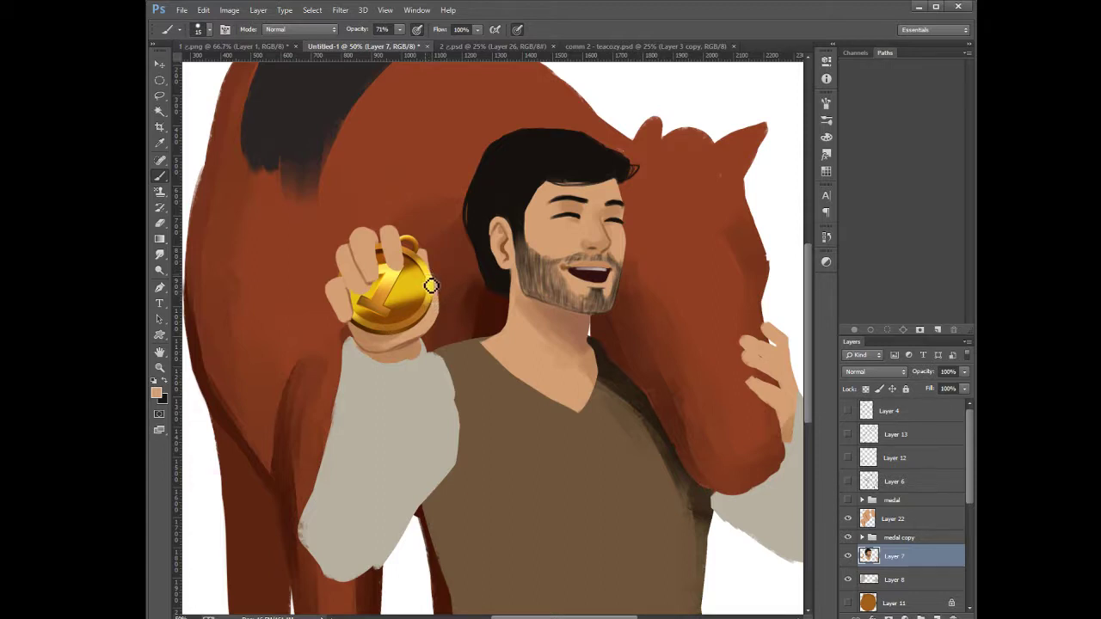
key(bracketright)
key(bracketright)
mouse_move(402, 30)
mouse_down()
mouse_move(404, 49)
mouse_move(434, 51)
mouse_up()
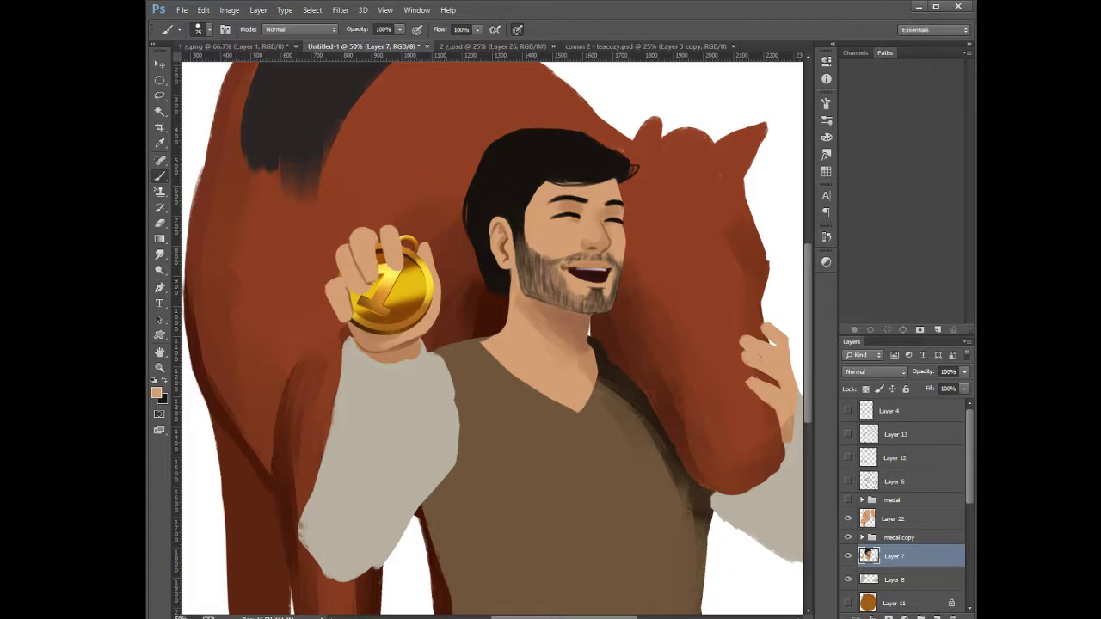
Nudge the fingers on Layer 22 slightly upward and rotate them by about 1°
click(903, 521)
drag(389, 308, 387, 309)
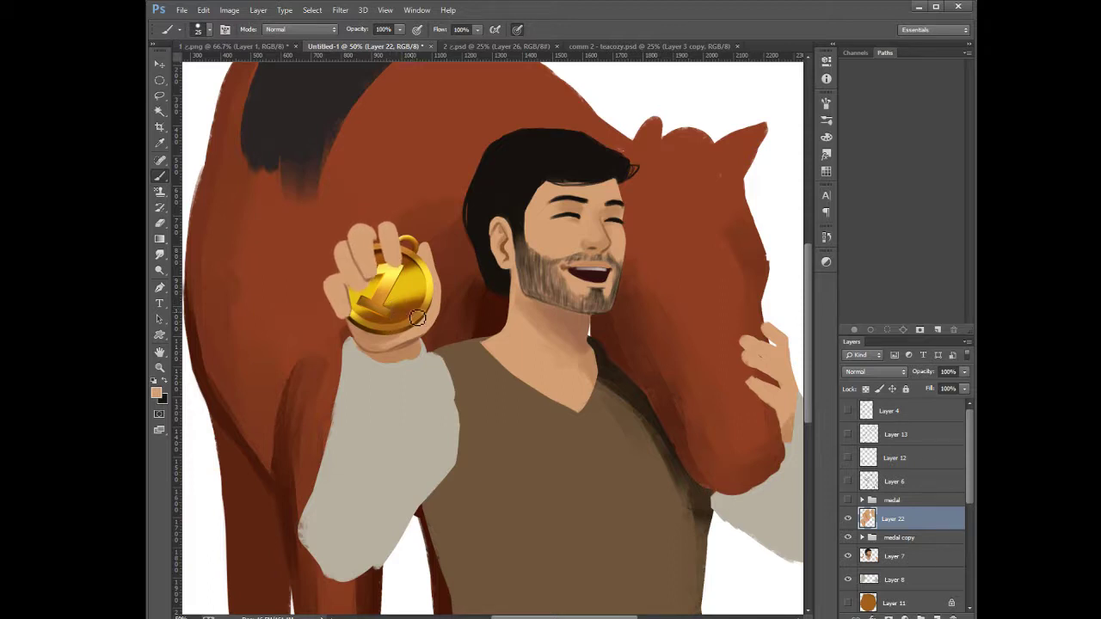
key(ctrl+t)
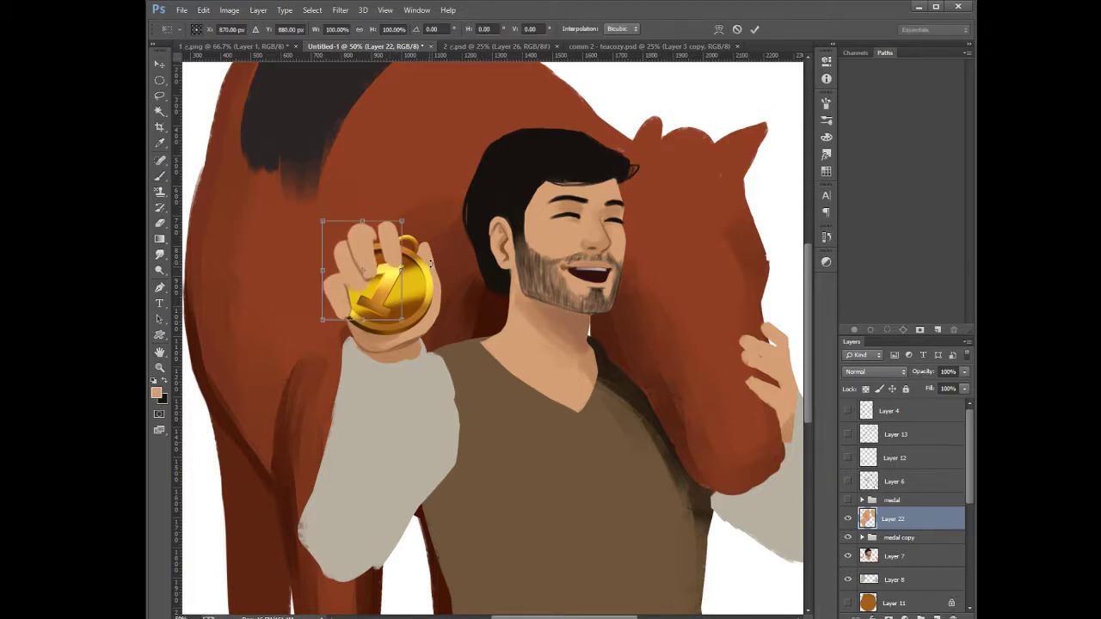
drag(431, 265, 433, 267)
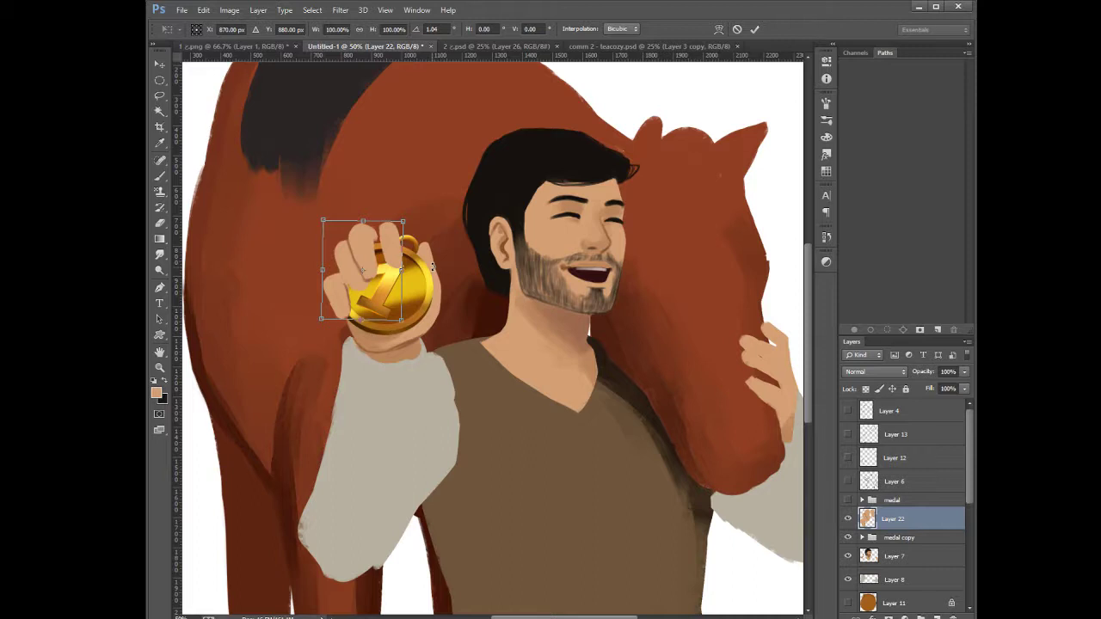
key(Return)
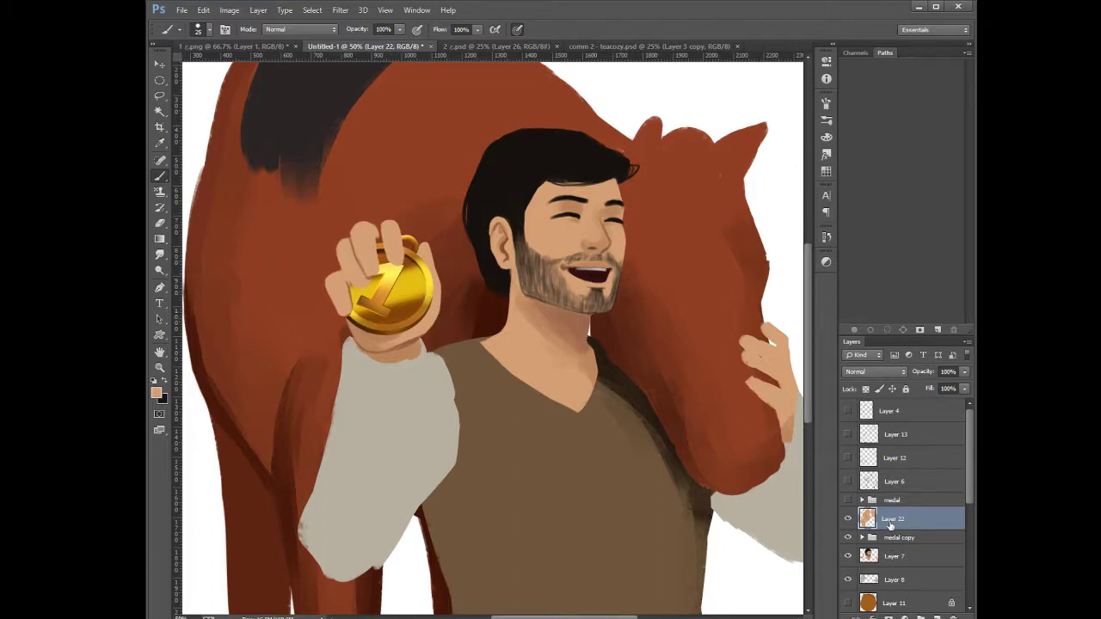
Toggle the visibility of Layer 7, Layer 22 and the medal copy group to examine what each one contains
click(848, 555)
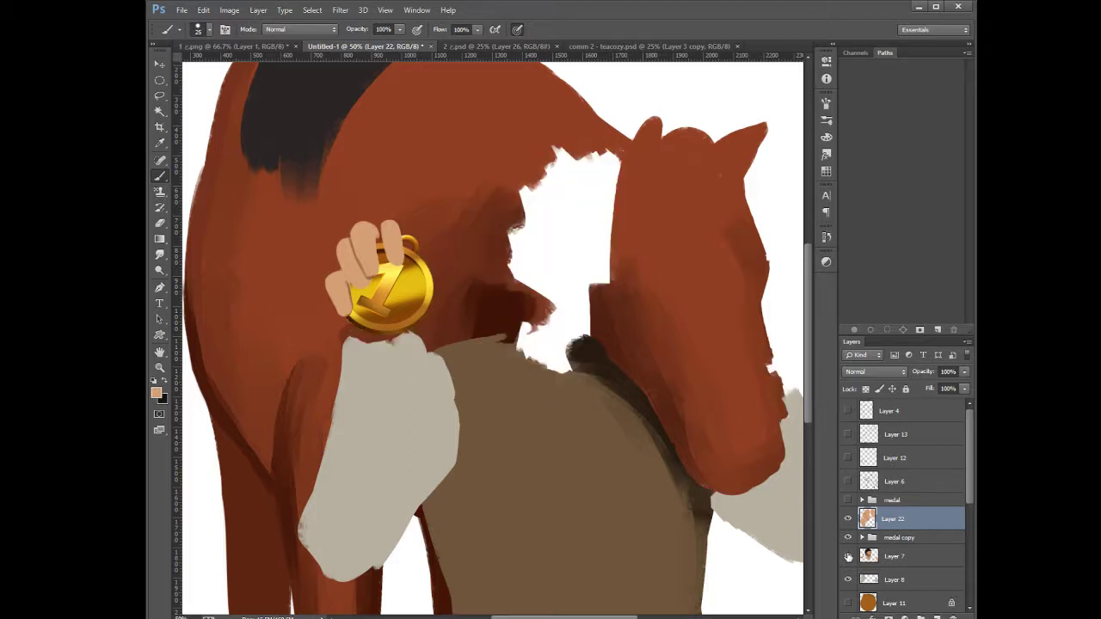
click(847, 556)
click(848, 518)
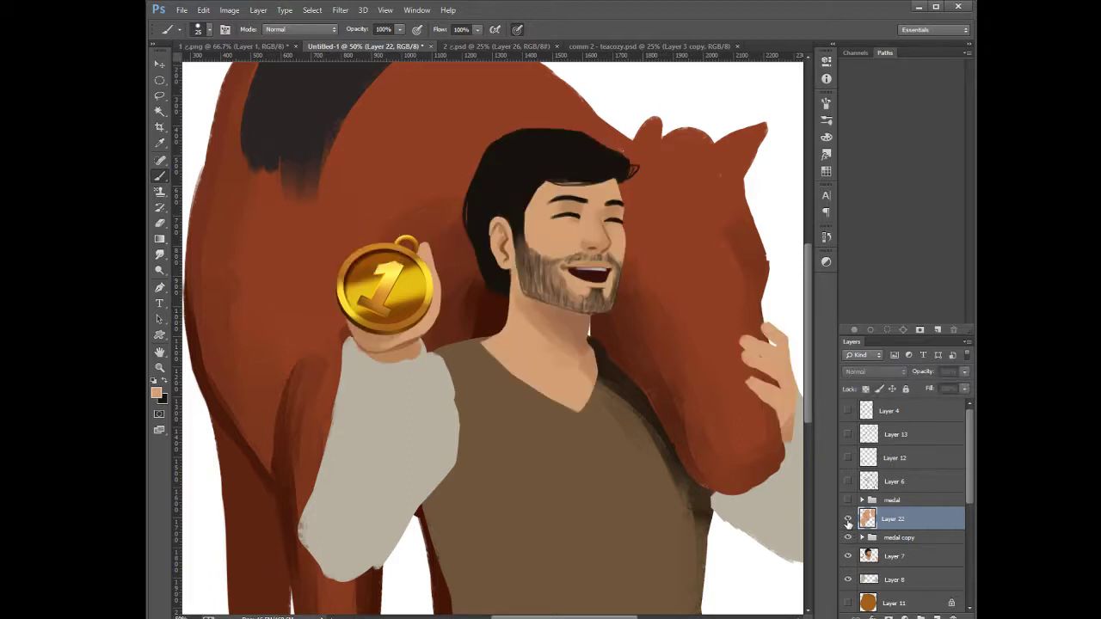
click(848, 518)
click(848, 538)
click(848, 538)
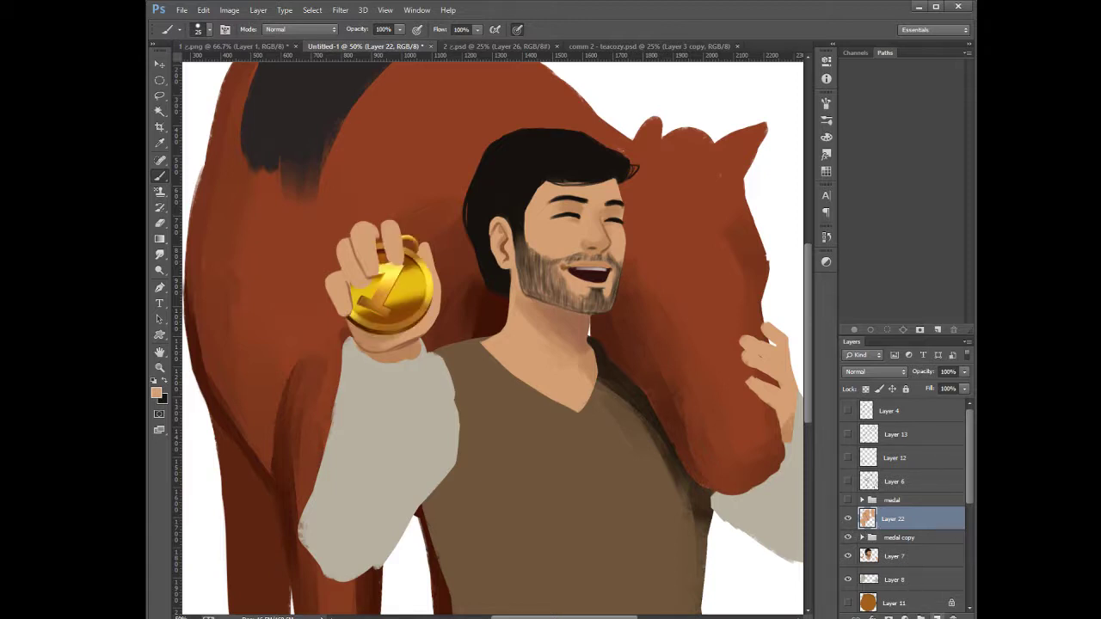
Add a new layer above Layer 22 and paint sampled skin colour along the thumb where it overlaps the medal's edge
click(937, 618)
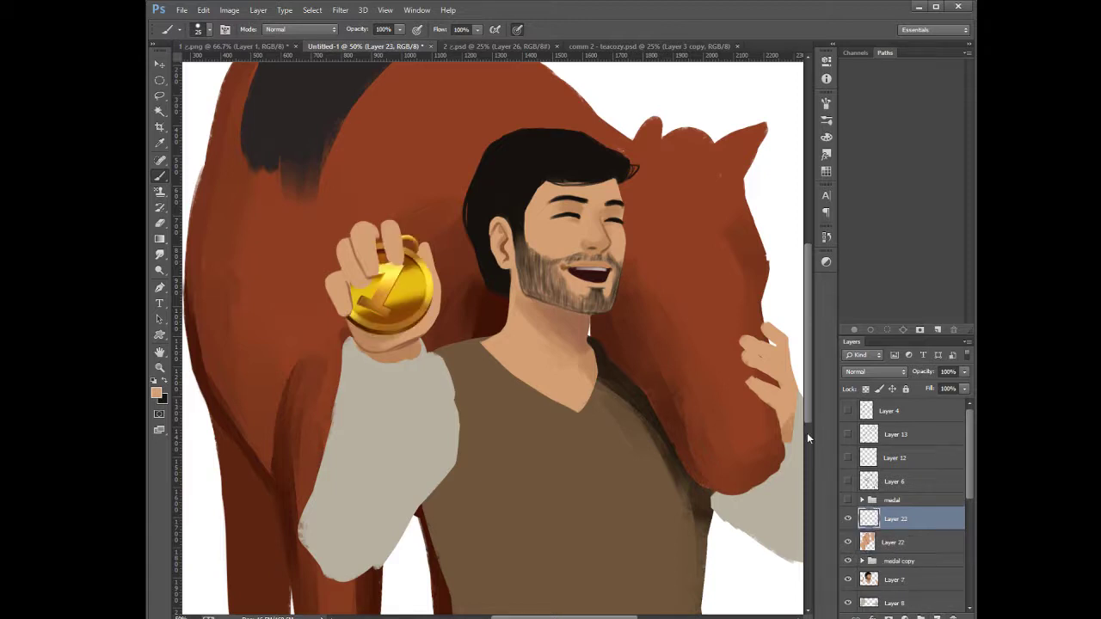
alt+click(426, 255)
mouse_move(423, 251)
mouse_down()
mouse_move(437, 281)
mouse_move(427, 260)
mouse_move(439, 313)
mouse_up()
key(ctrl+alt+z)
key(ctrl+alt+z)
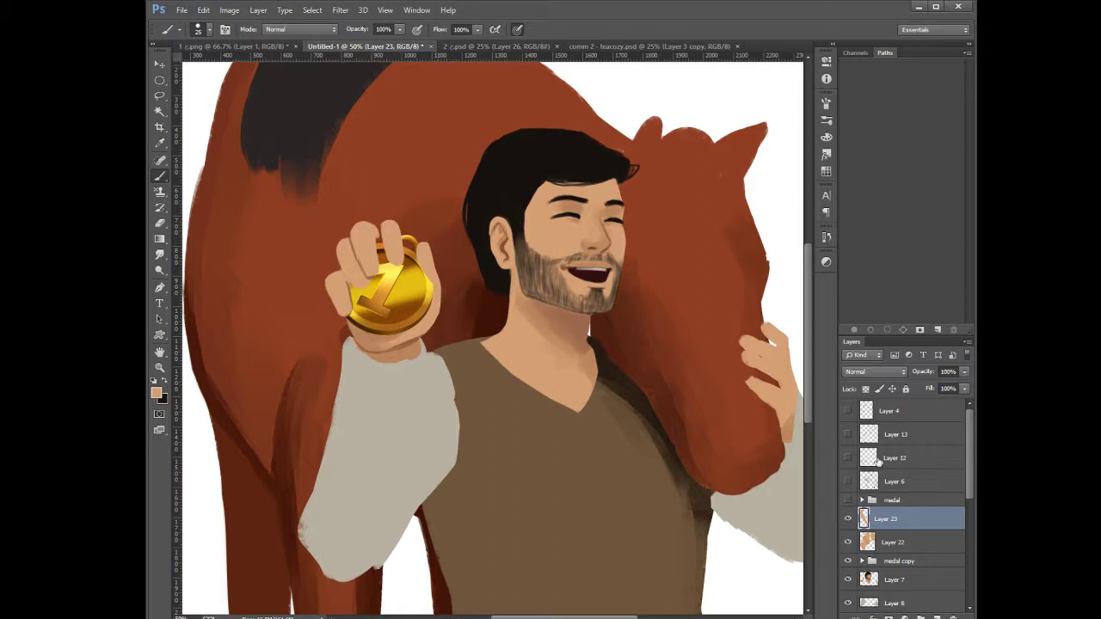
Lasso the little finger on Layer 22, scale it to about 89.8% width and 89.3% height, and deselect it
click(890, 542)
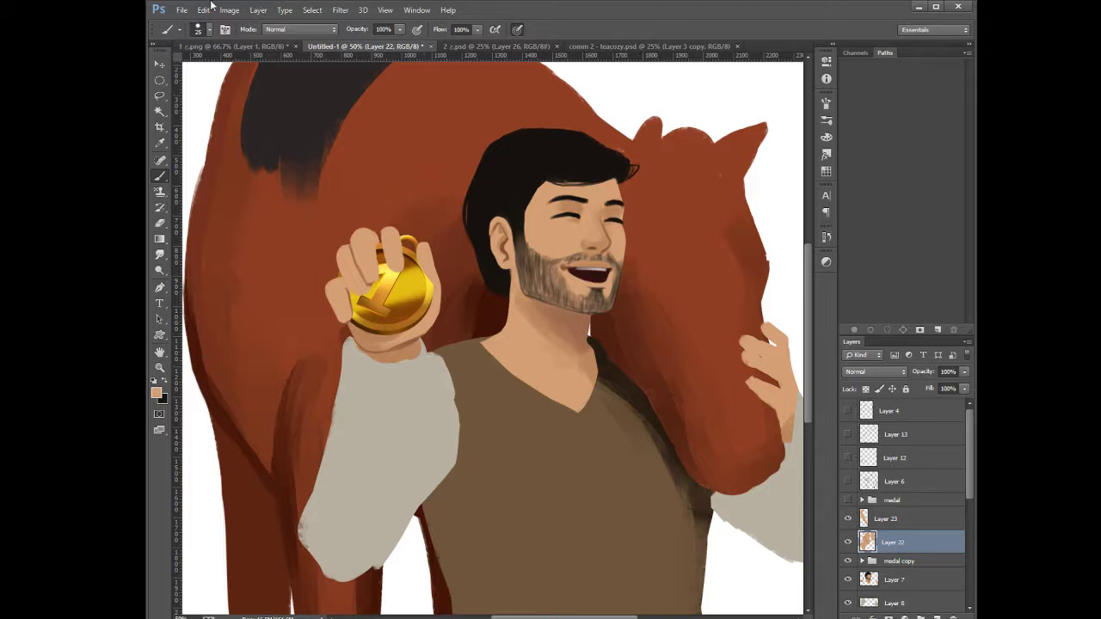
key(l)
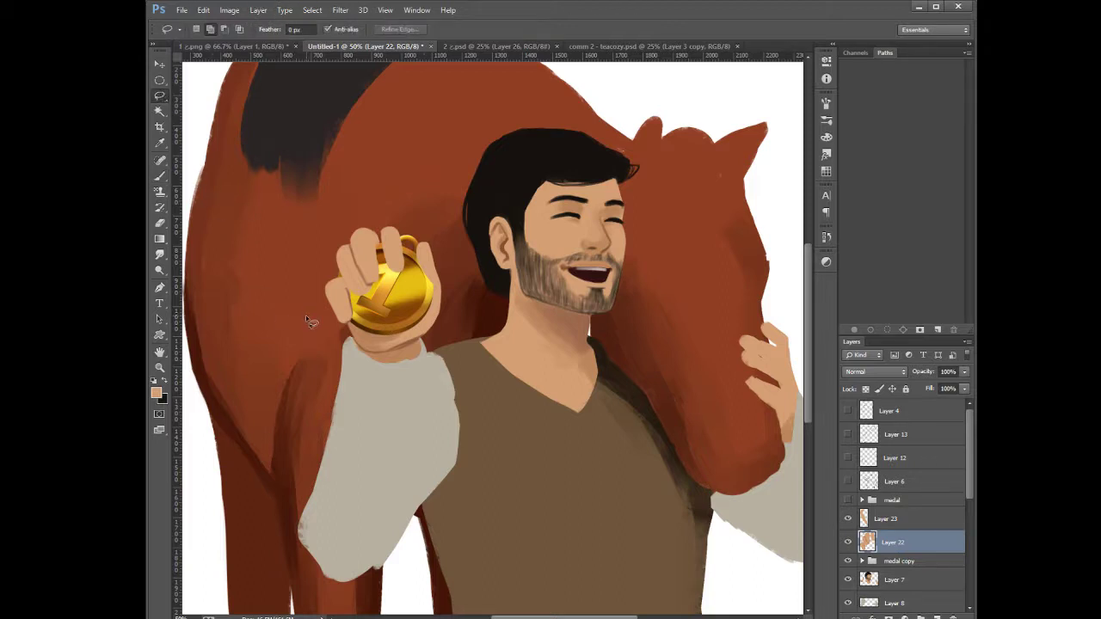
mouse_move(328, 336)
mouse_down()
mouse_move(372, 332)
mouse_move(332, 273)
mouse_move(346, 298)
mouse_up()
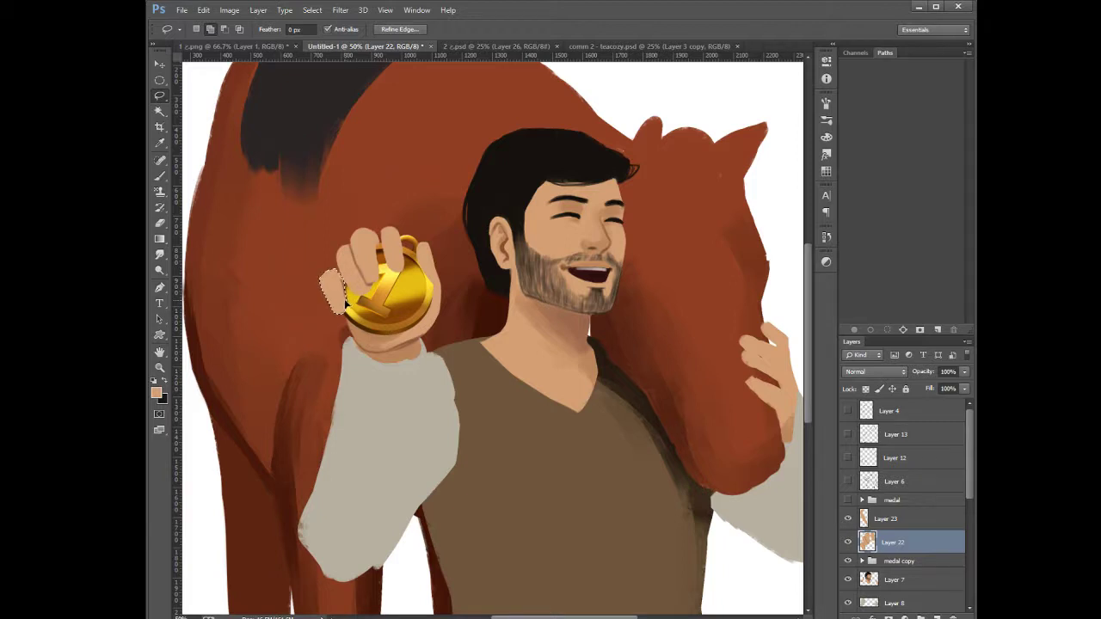
key(ctrl+t)
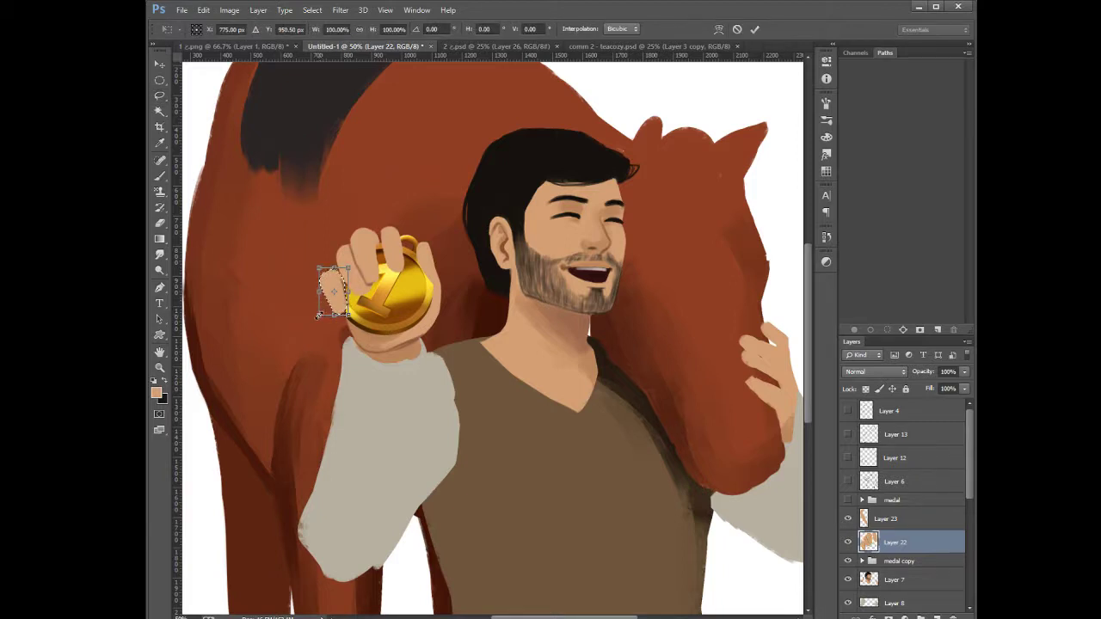
drag(318, 314, 323, 311)
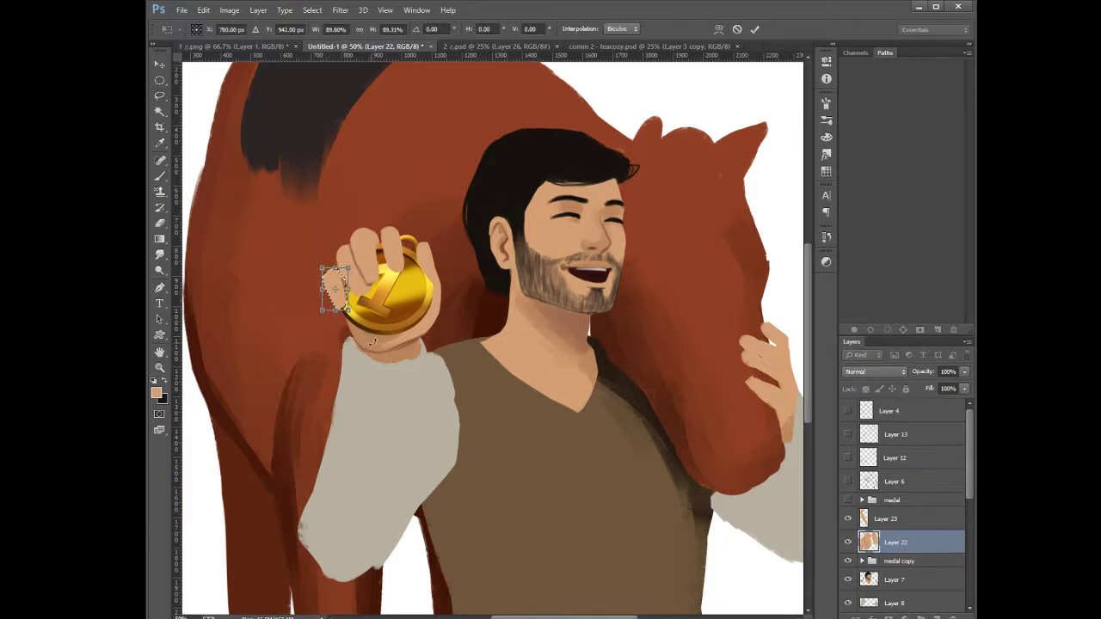
key(Return)
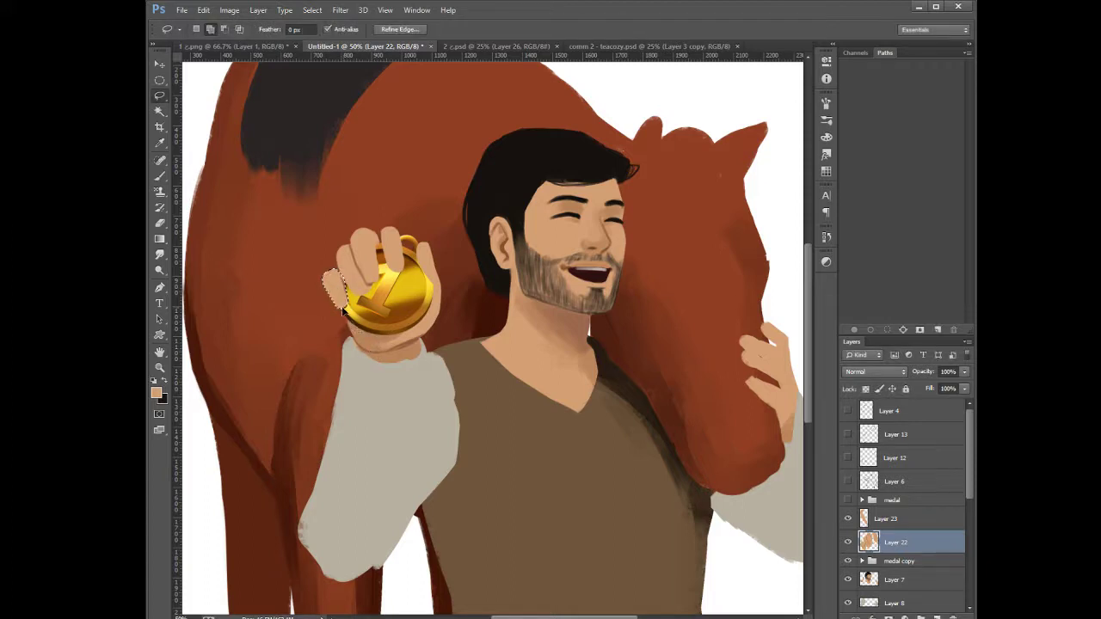
click(365, 376)
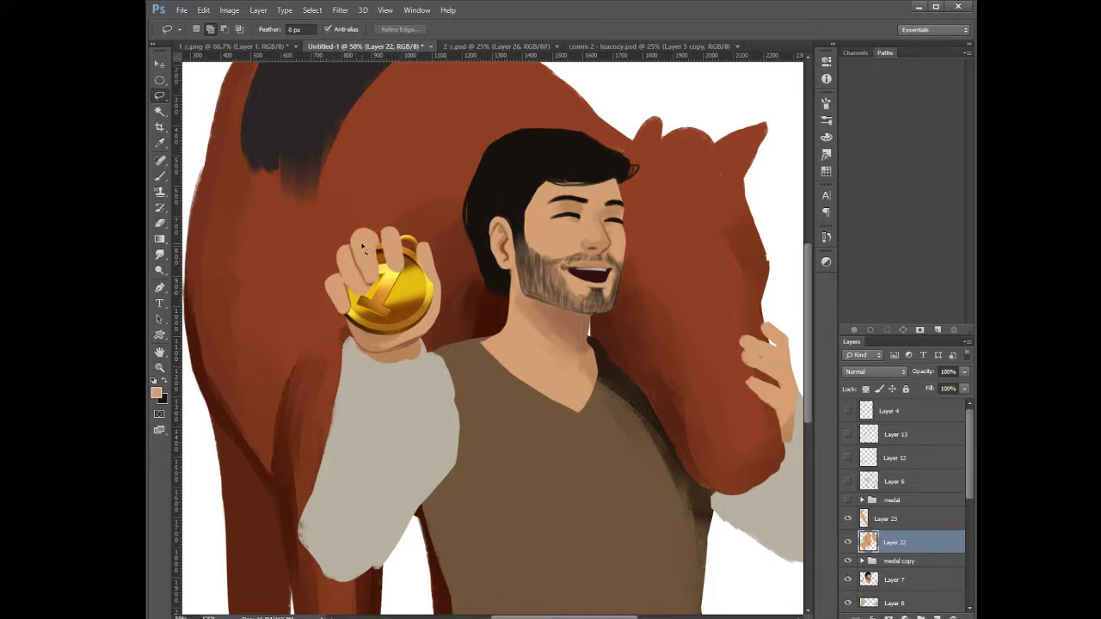
Paint sampled skin colour with the size 25 brush from the thumb down to the heel of the palm on Layer 22
click(161, 177)
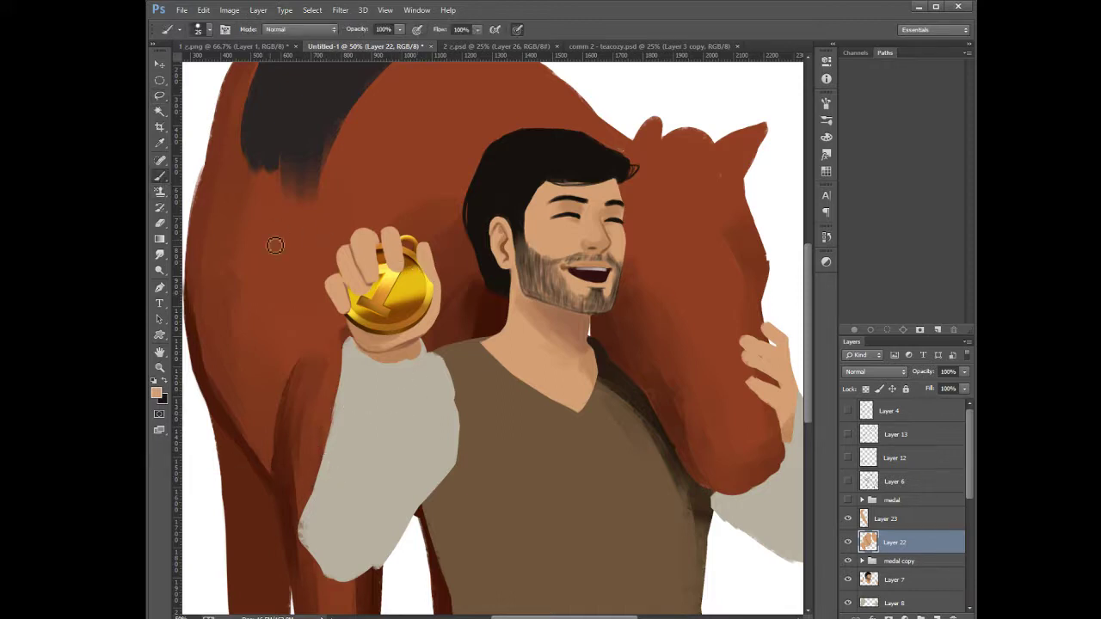
alt+click(425, 256)
mouse_move(429, 257)
mouse_down()
mouse_move(441, 293)
mouse_move(434, 329)
mouse_move(416, 344)
mouse_up()
alt+click(413, 348)
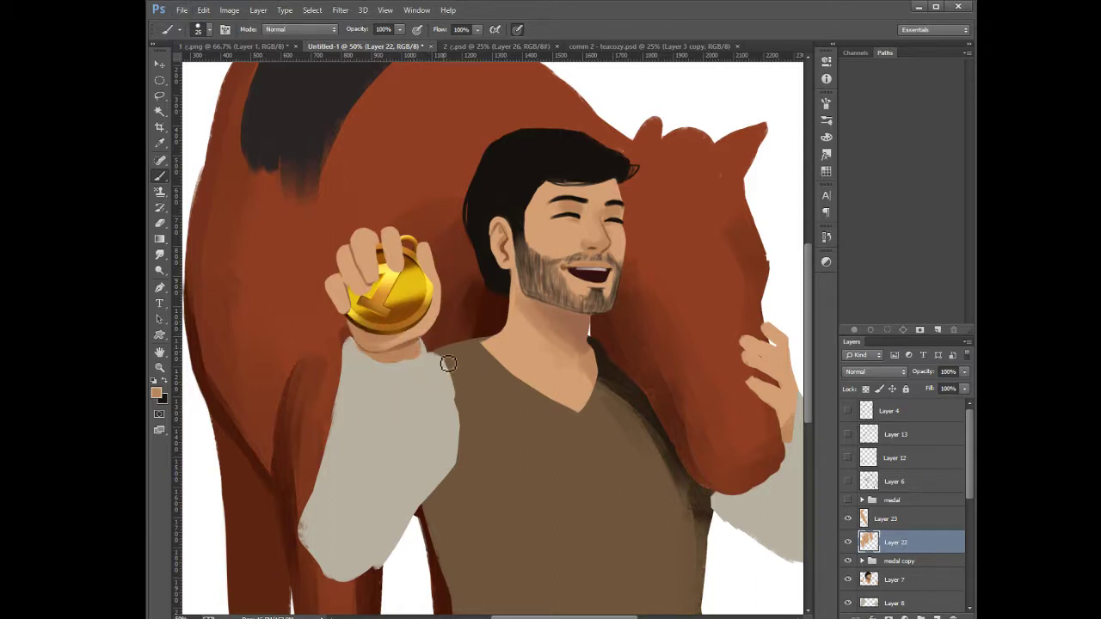
Merge Layer 23's thumb strokes with the fingers on Layer 22 into one layer
ctrl+click(427, 348)
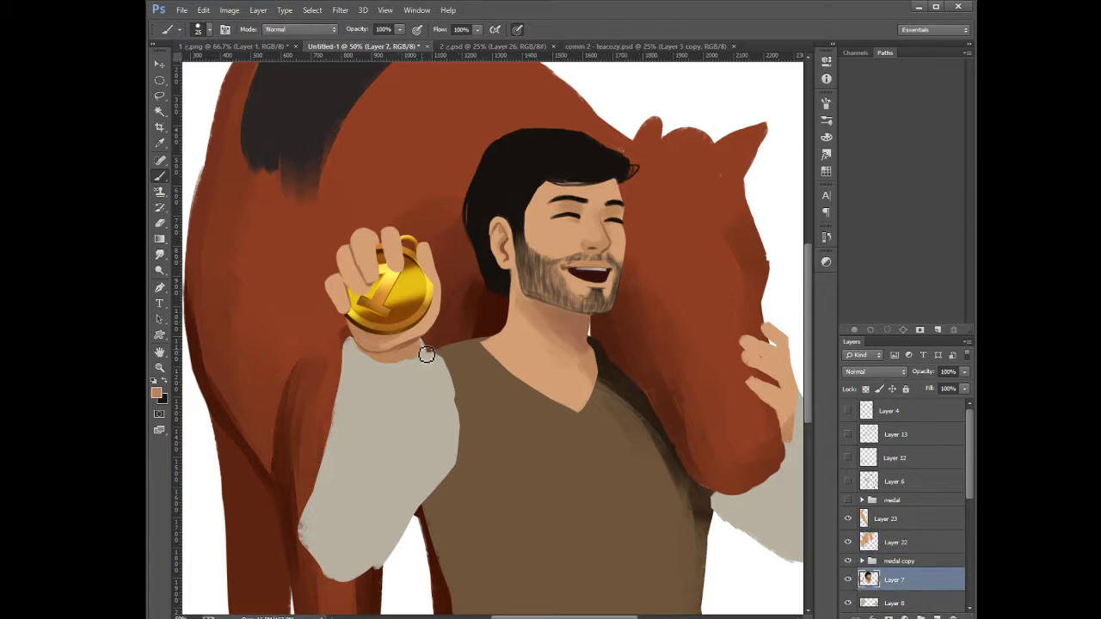
click(892, 523)
ctrl+click(895, 537)
key(ctrl+e)
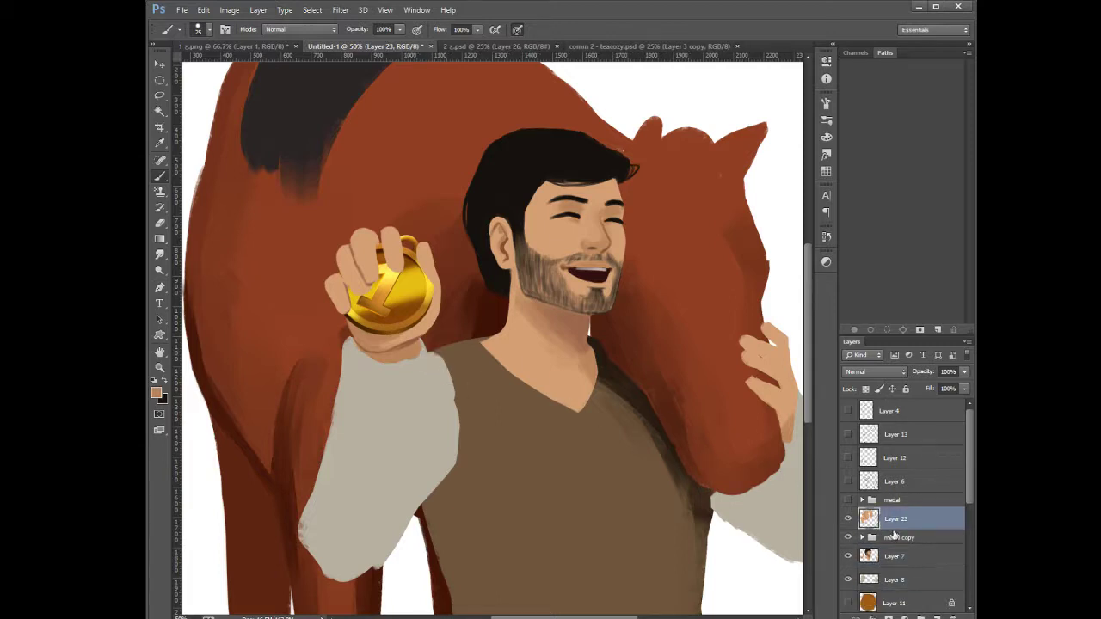
Paint sampled skin tones with the size 25 brush around the raised hand's wrist and heel of the palm on Layer 7
click(886, 555)
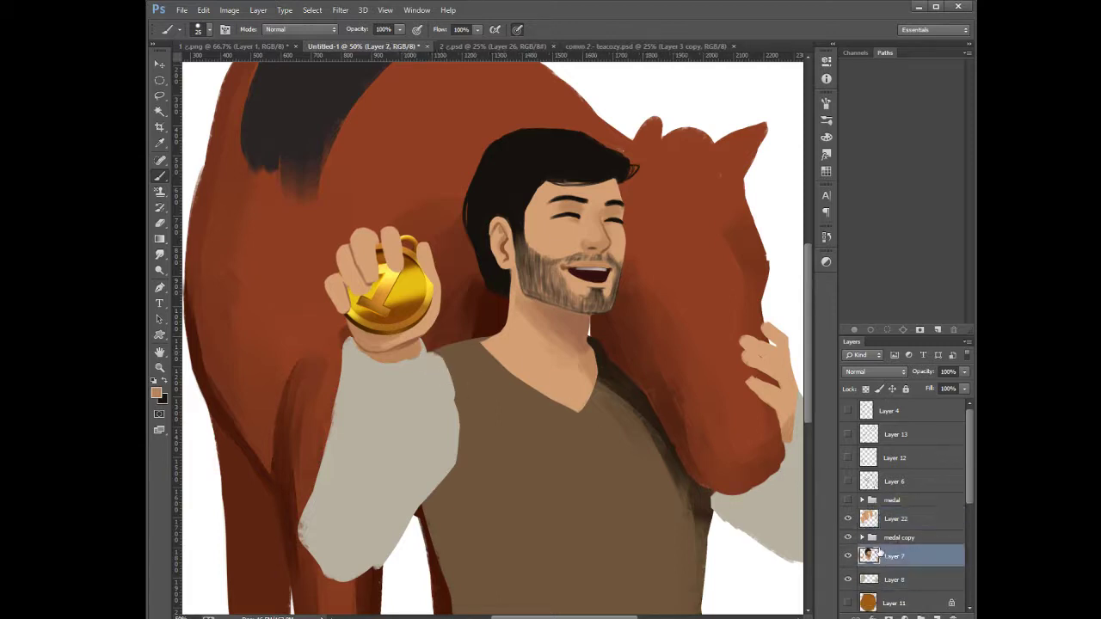
alt+click(414, 351)
alt+click(428, 326)
mouse_move(423, 349)
mouse_down()
mouse_move(429, 336)
mouse_move(394, 351)
mouse_move(407, 339)
mouse_move(400, 344)
mouse_move(420, 349)
mouse_up()
alt+click(402, 343)
alt+click(407, 340)
alt+click(428, 332)
Select the sleeve layer, Layer 8, and save the document as 3 z.psd
click(895, 585)
key(ctrl+minus)
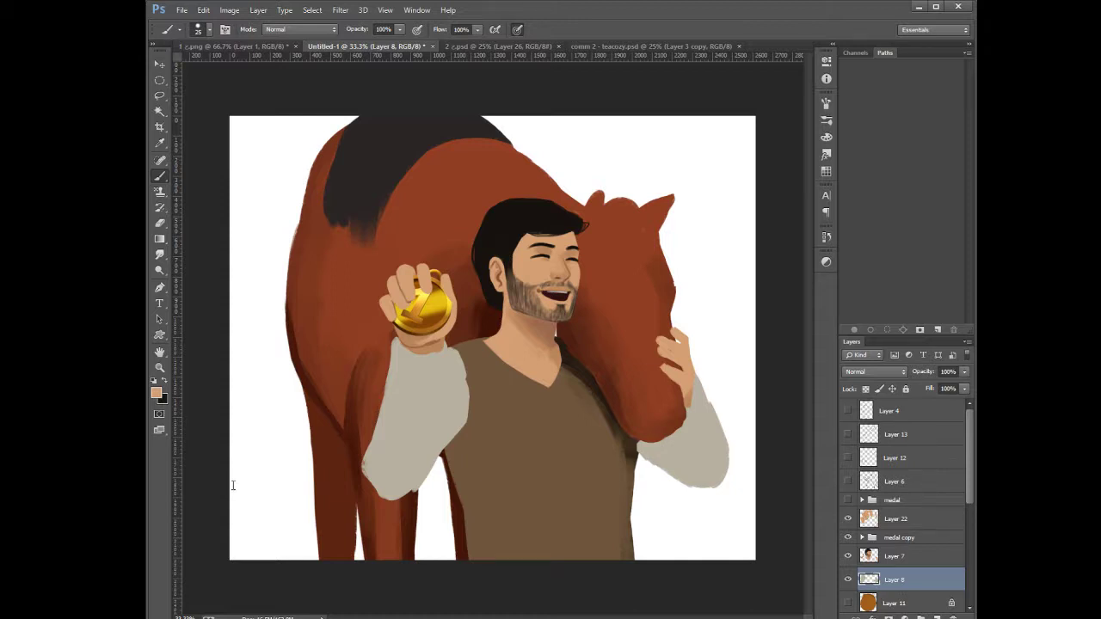
drag(232, 497, 242, 500)
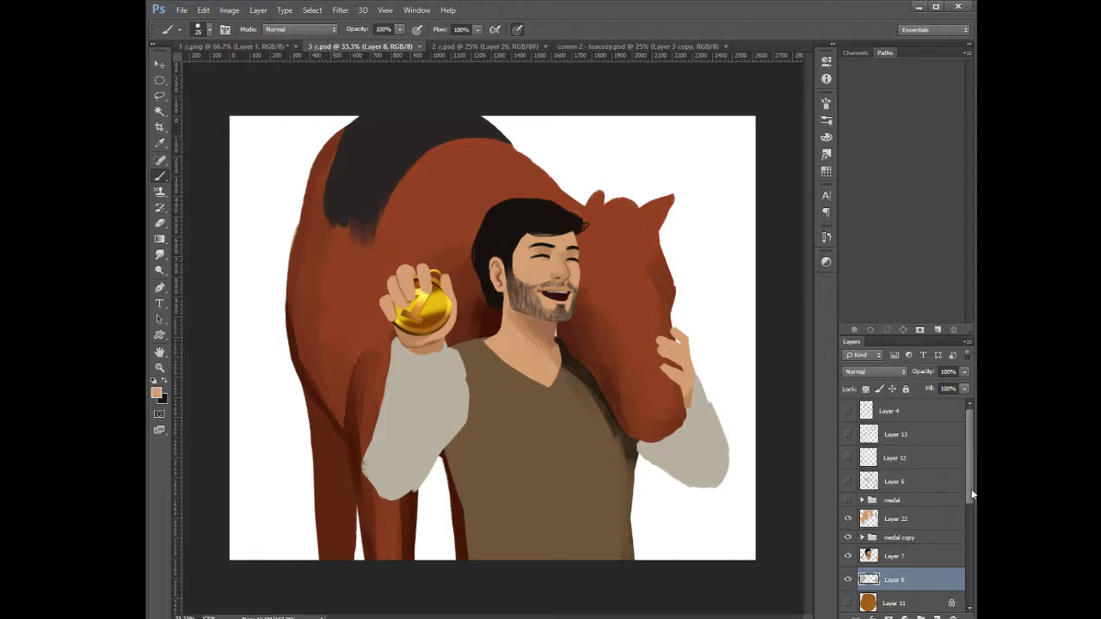
Paint sampled dark brown with a size 45 brush on Layer 10 to fill the white gap between the neck and horse
scroll(972, 495, down, 5)
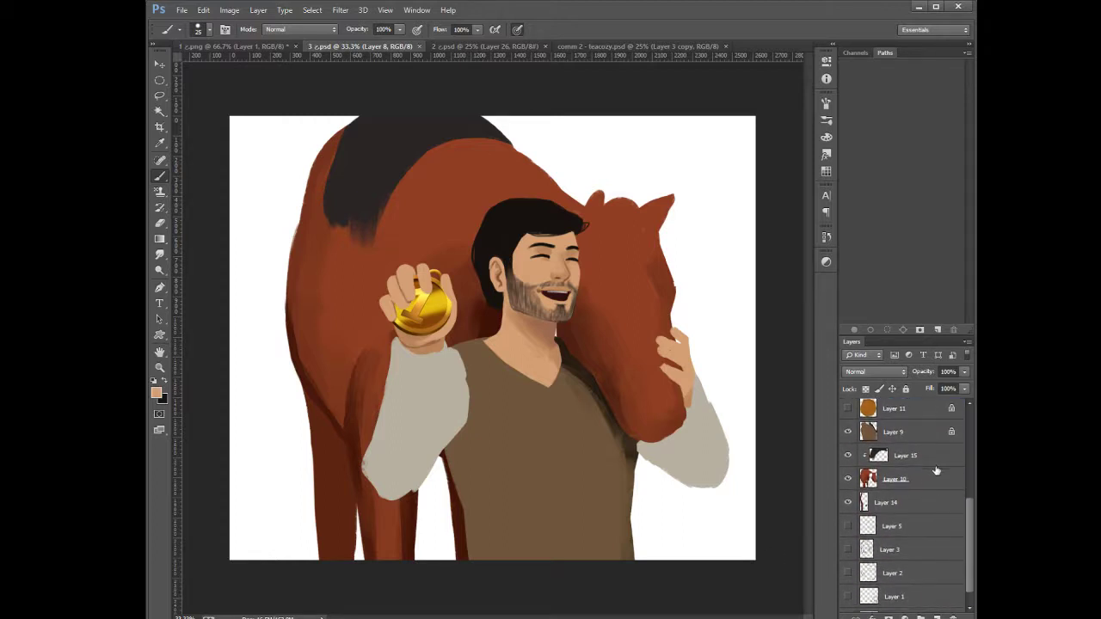
click(936, 473)
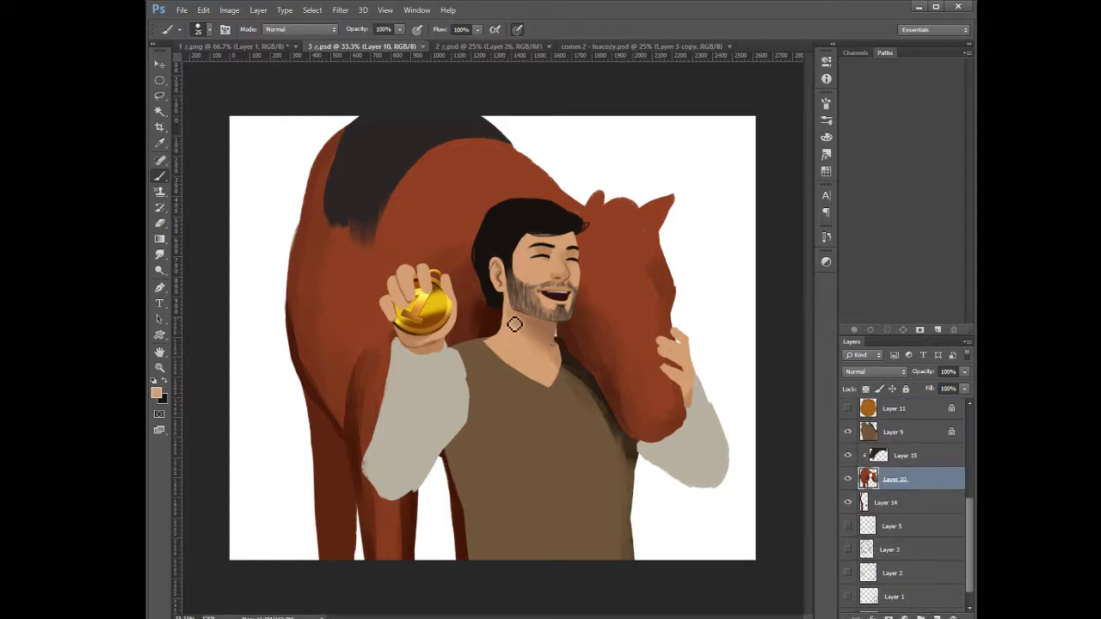
alt+click(565, 340)
key(bracketright)
key(bracketright)
mouse_move(560, 334)
mouse_down()
mouse_move(554, 340)
mouse_move(561, 325)
mouse_up()
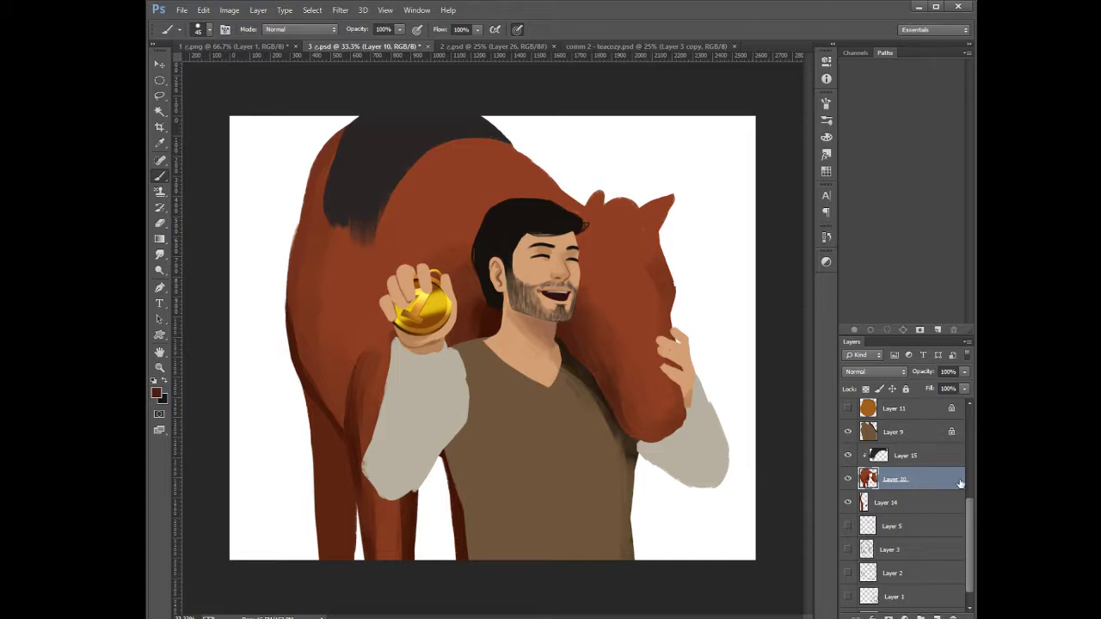
Unlock Layer 9 and use the Eraser to tidy the shirt's edge beside the neck
drag(969, 530, 971, 488)
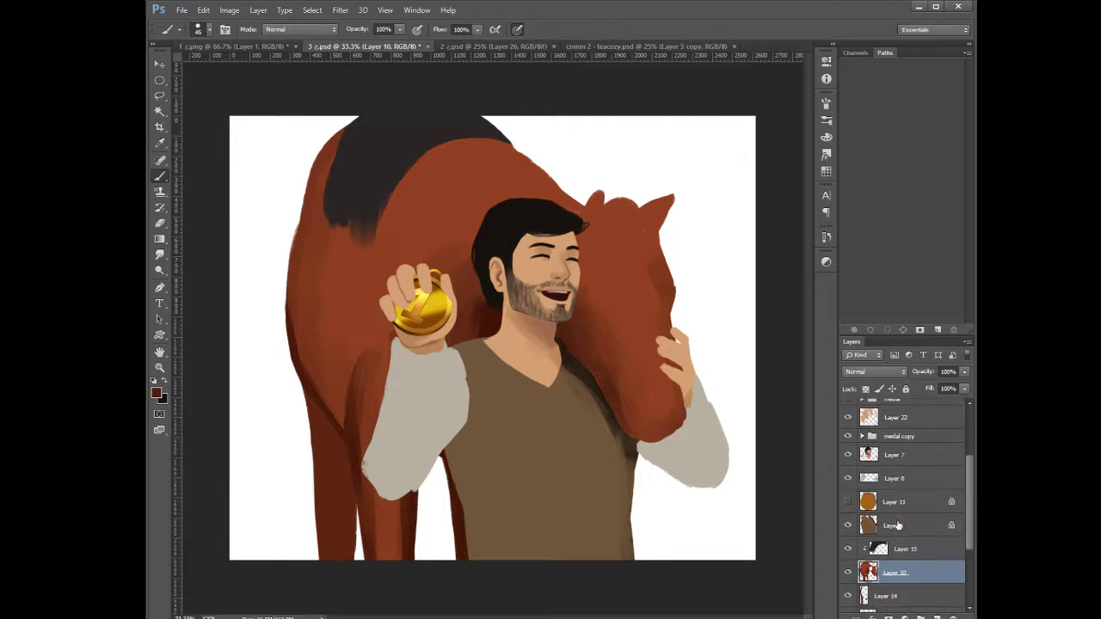
click(894, 523)
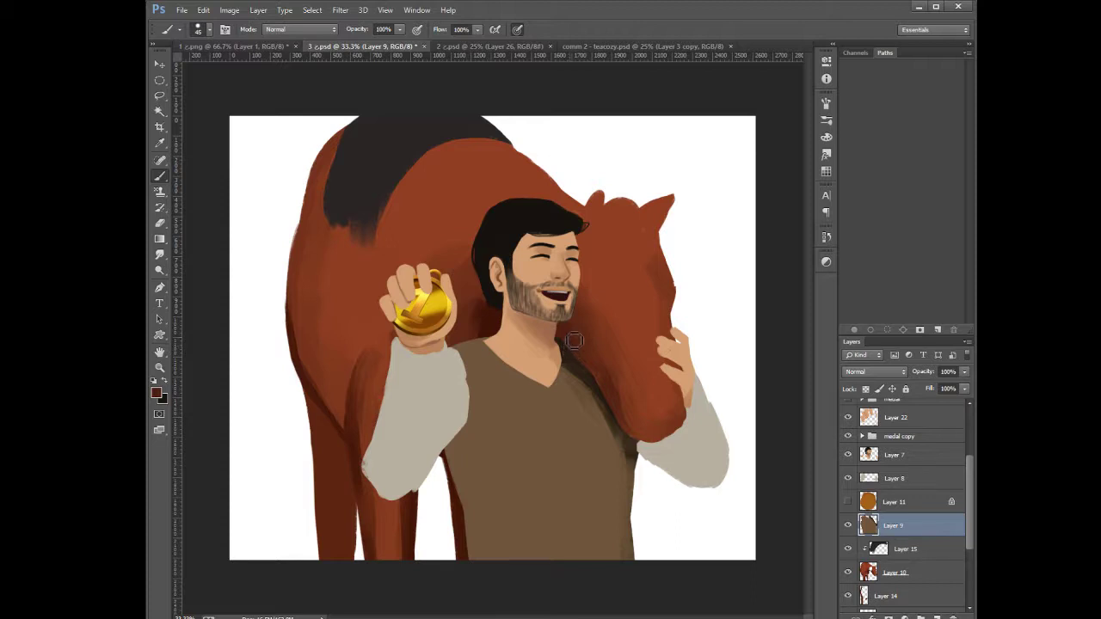
key(e)
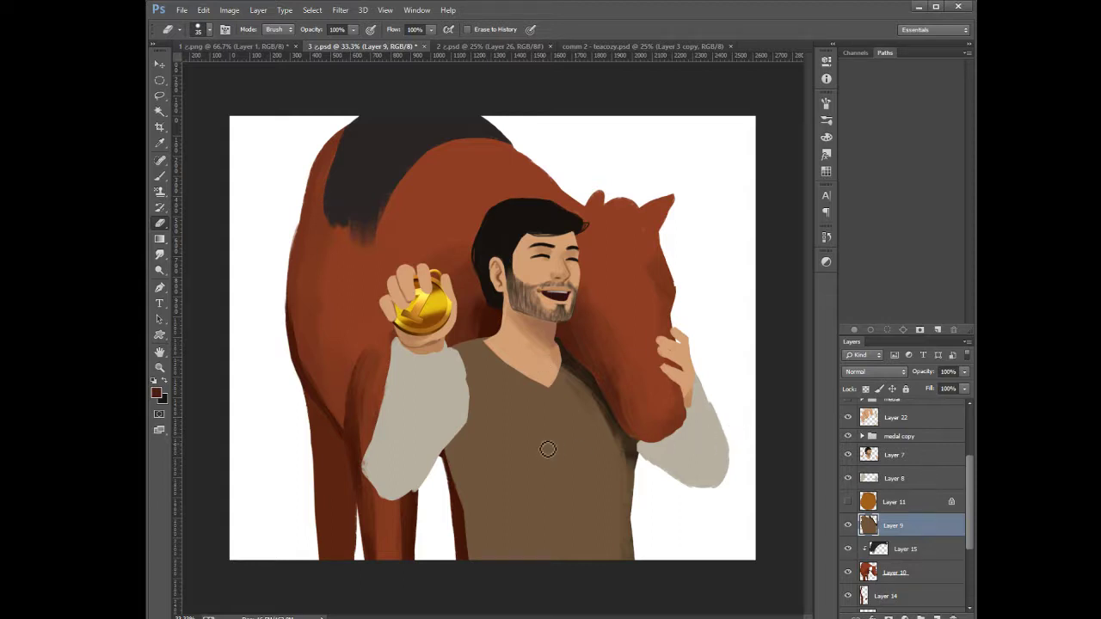
Select Layer 10, then show the medal group to check it and hide it again
click(887, 575)
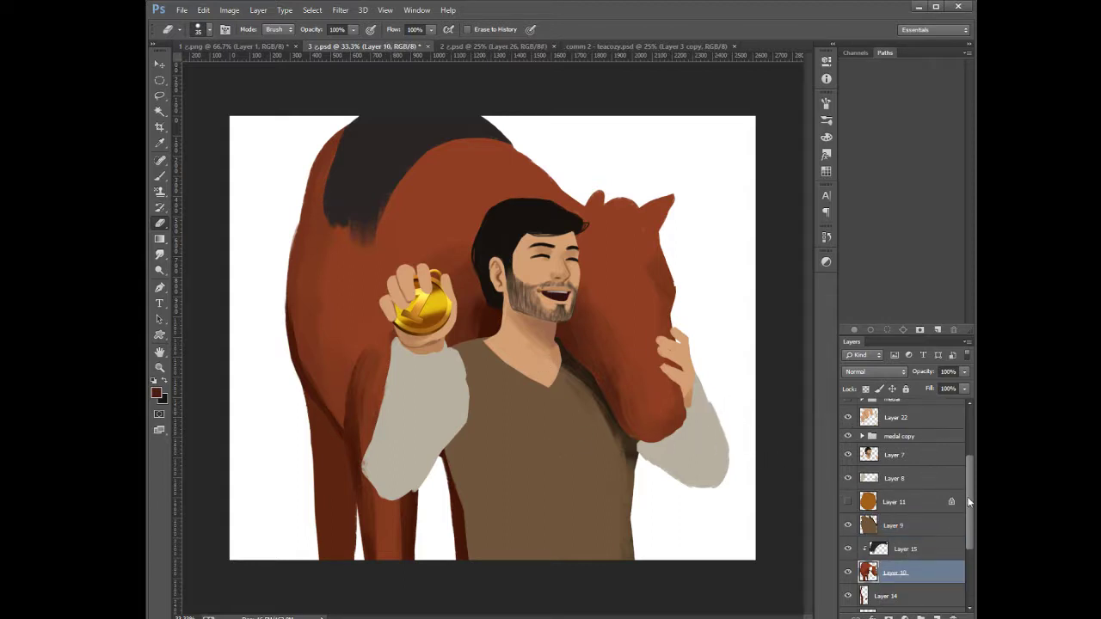
drag(968, 498, 968, 455)
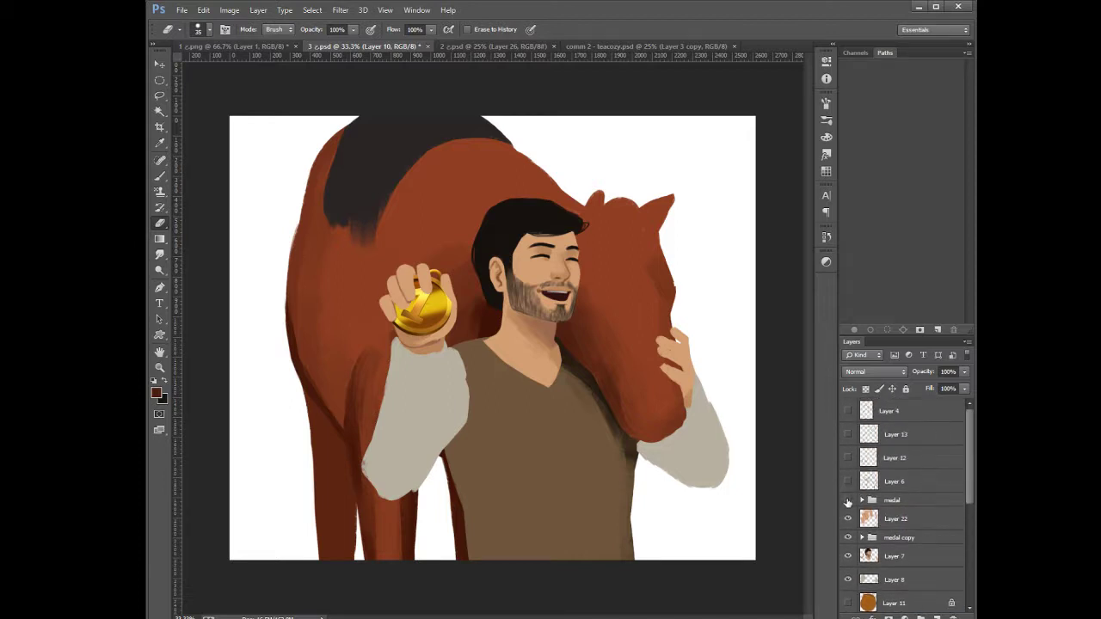
click(848, 501)
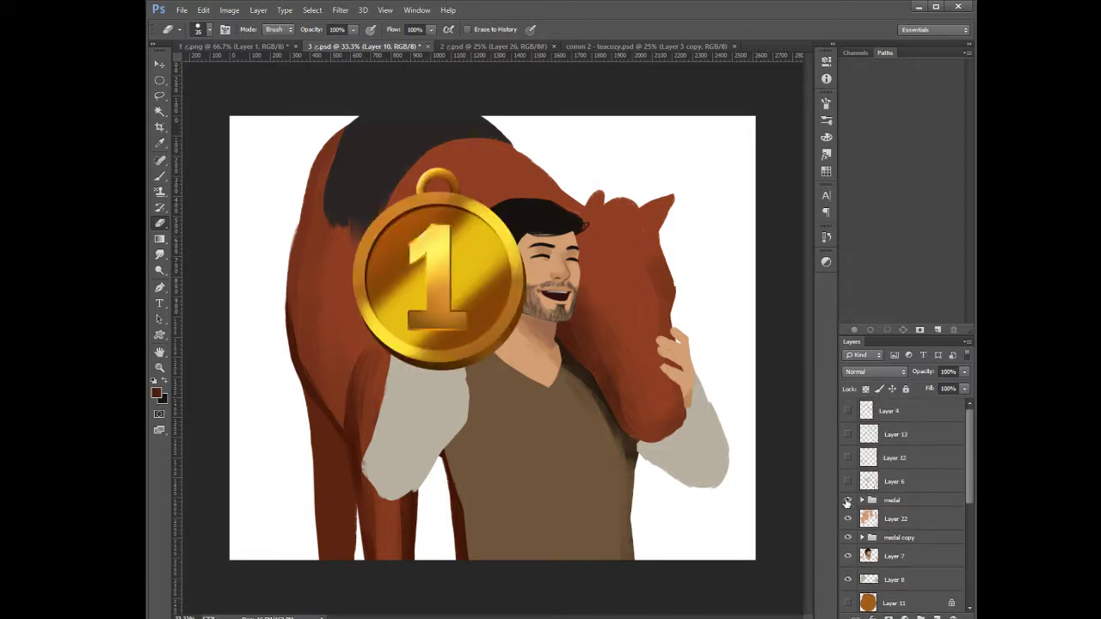
click(849, 501)
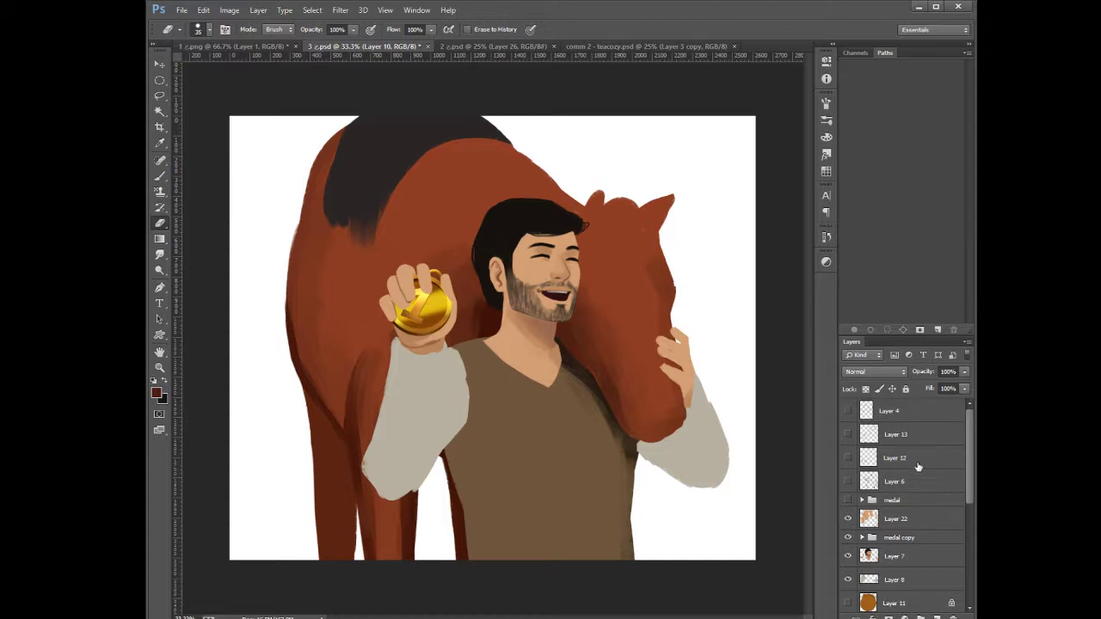
Paint sampled horse brown on Layer 10 from beside the neck down along the shirt's shoulder, and save the file
drag(972, 472, 963, 495)
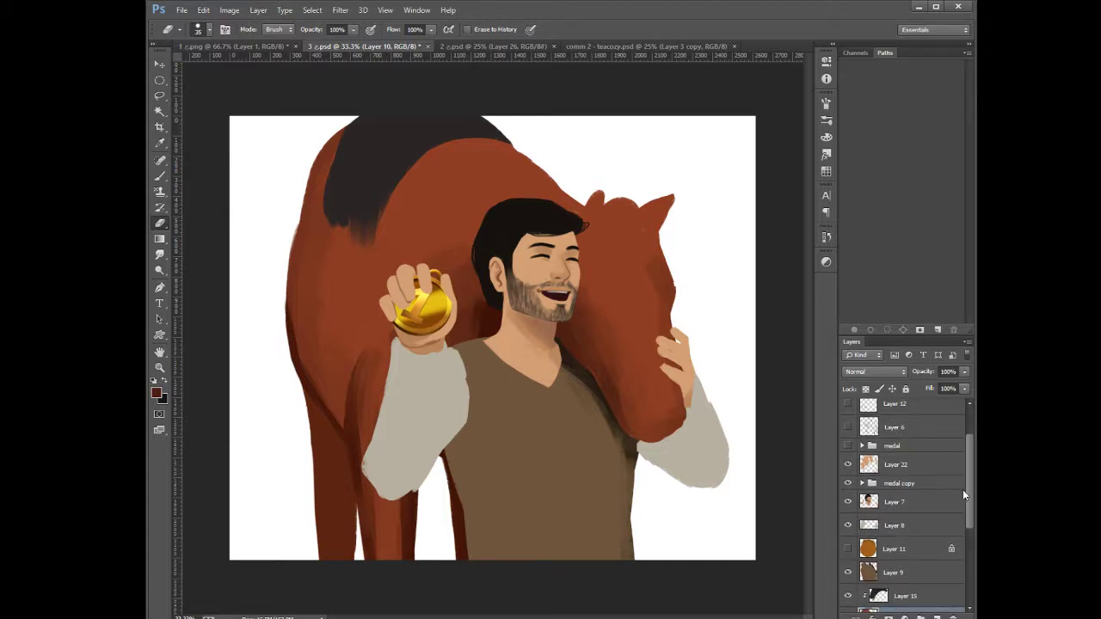
scroll(962, 492, down, 4)
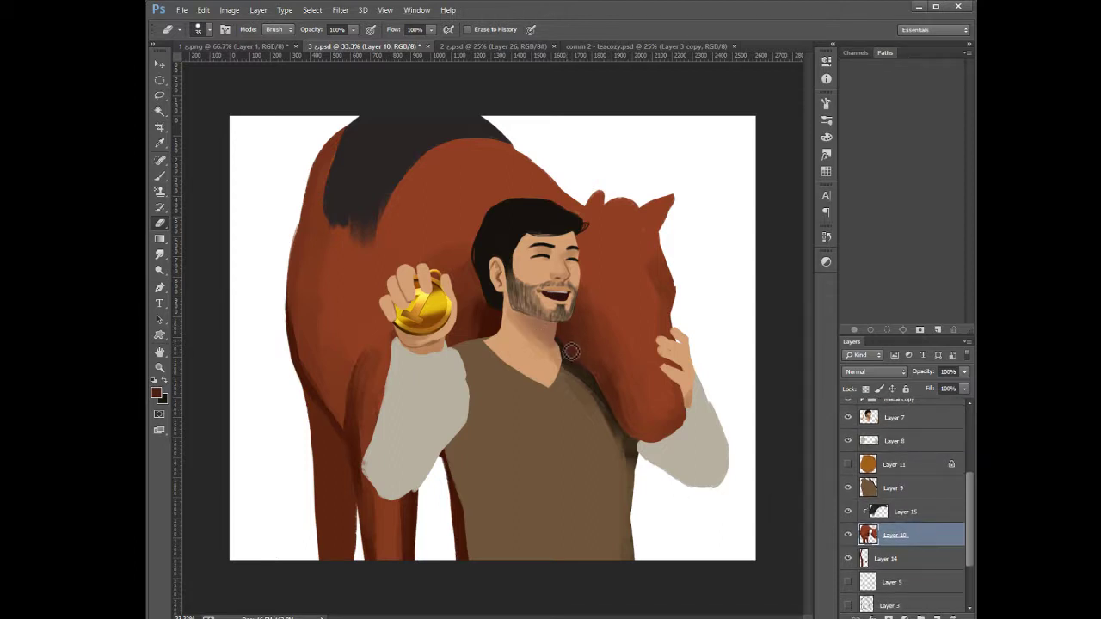
key(b)
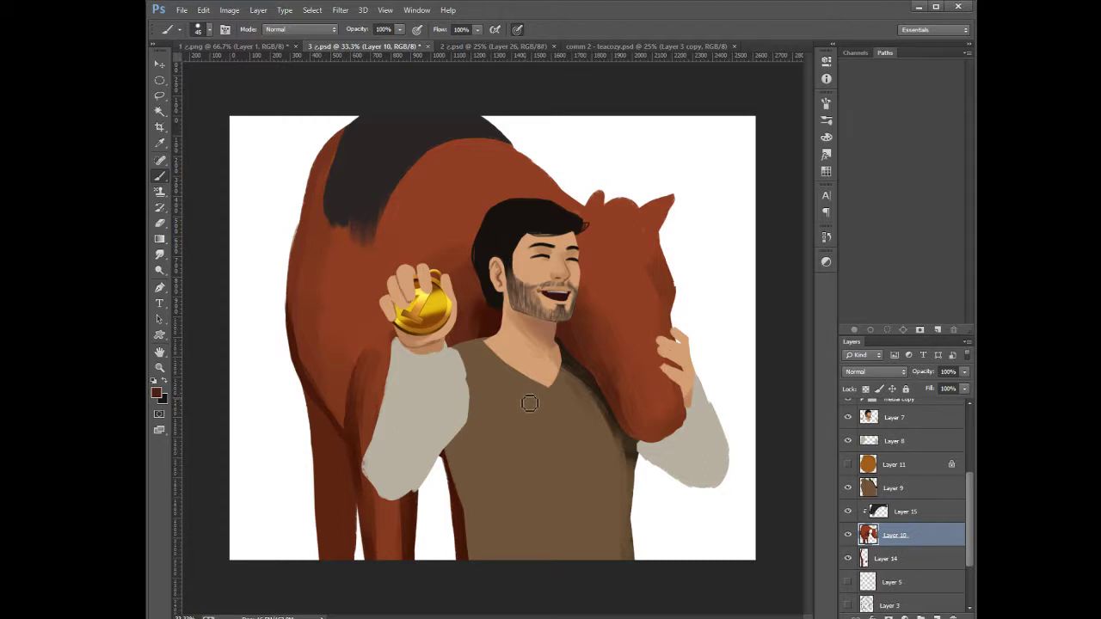
alt+click(573, 332)
drag(613, 403, 642, 446)
key(ctrl+s)
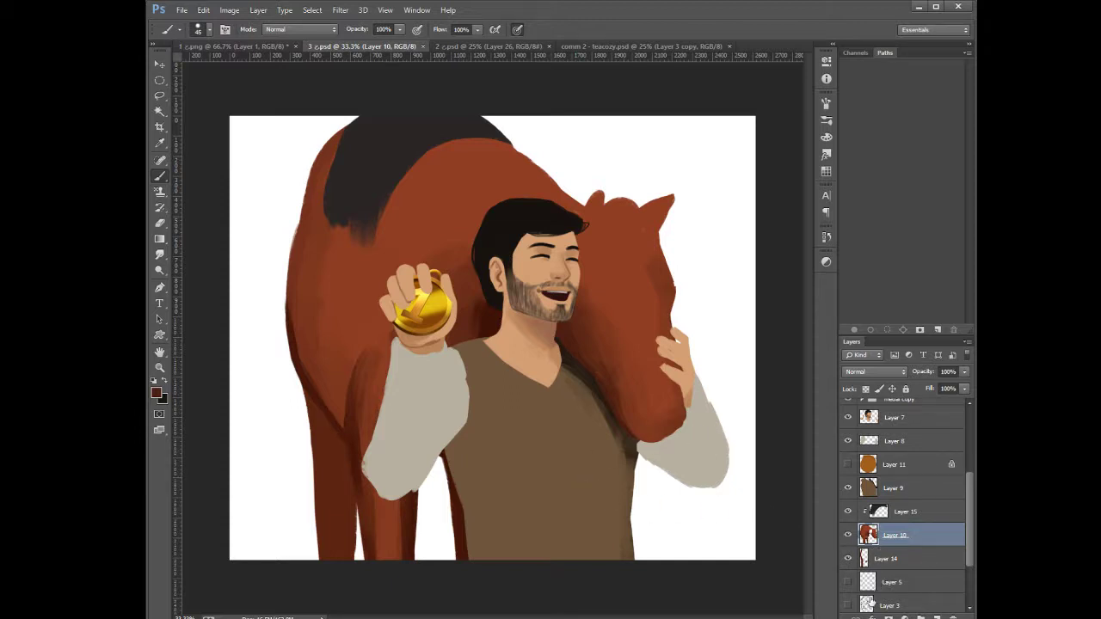
Paint sampled sleeve grey on Layer 8 down the outer edge of the raised arm to the elbow
click(869, 440)
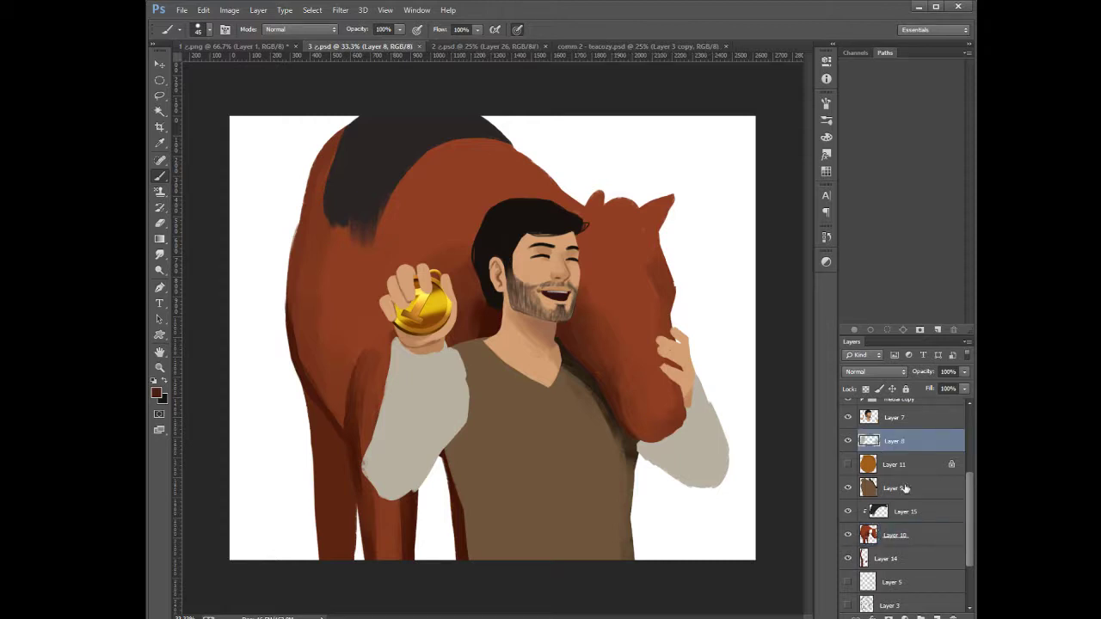
drag(968, 525, 966, 461)
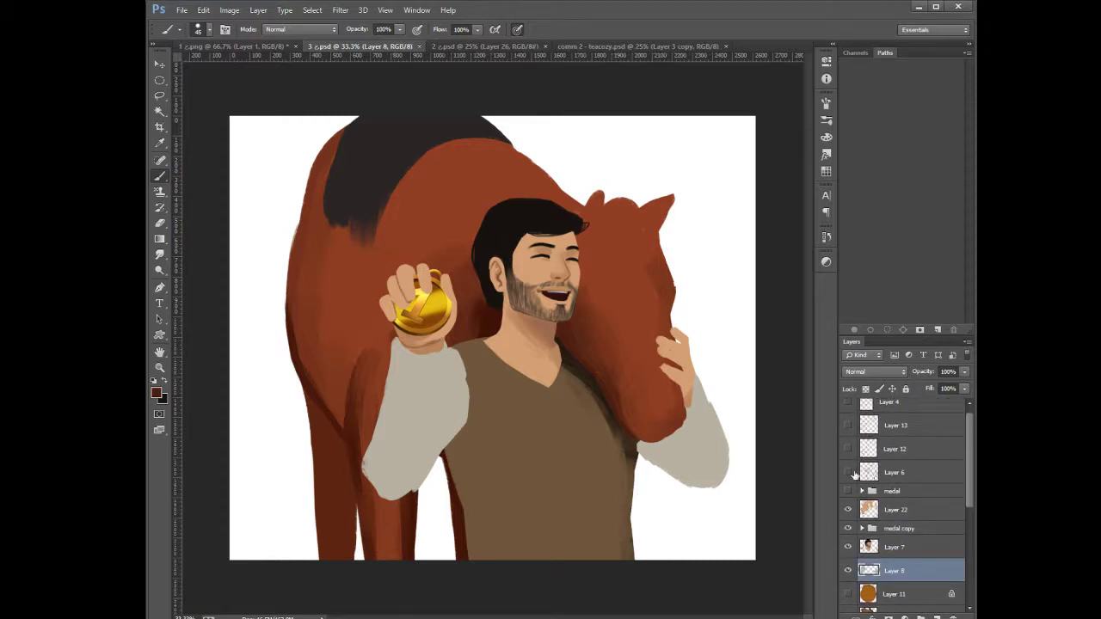
drag(969, 467, 967, 459)
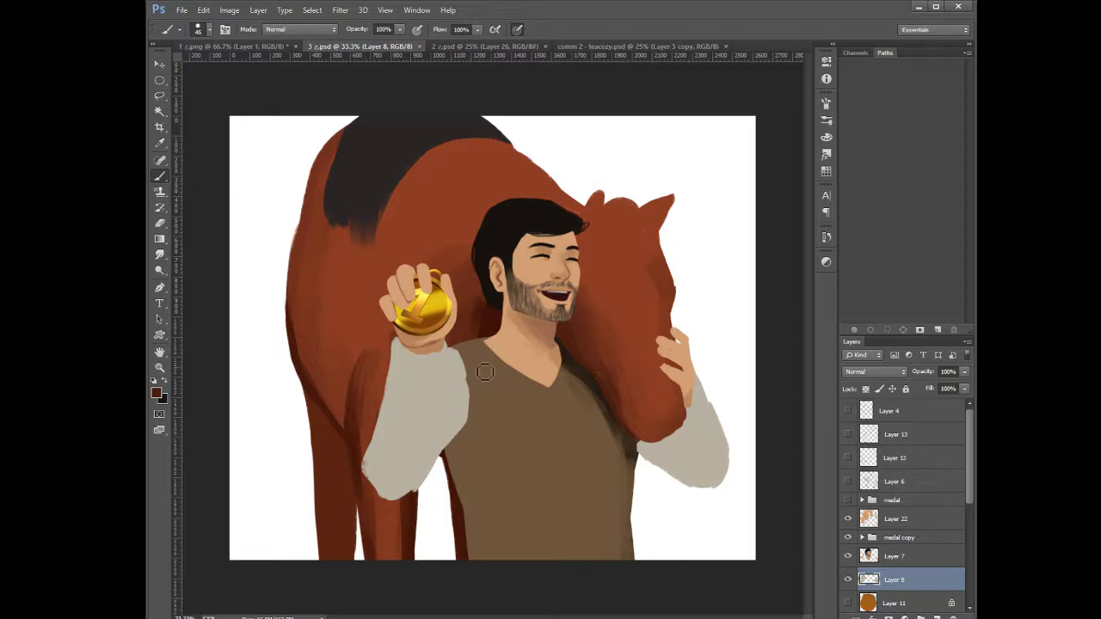
alt+click(413, 400)
mouse_move(397, 373)
mouse_down()
mouse_move(385, 402)
mouse_move(402, 359)
mouse_move(374, 484)
mouse_move(373, 457)
mouse_move(384, 492)
mouse_move(411, 502)
mouse_move(435, 469)
mouse_move(438, 486)
mouse_move(447, 468)
mouse_move(427, 490)
mouse_move(454, 455)
mouse_move(404, 507)
mouse_up()
Erase the rough outer edge and elbow contour of the raised arm's sleeve on Layer 8 to smooth its outline
key(e)
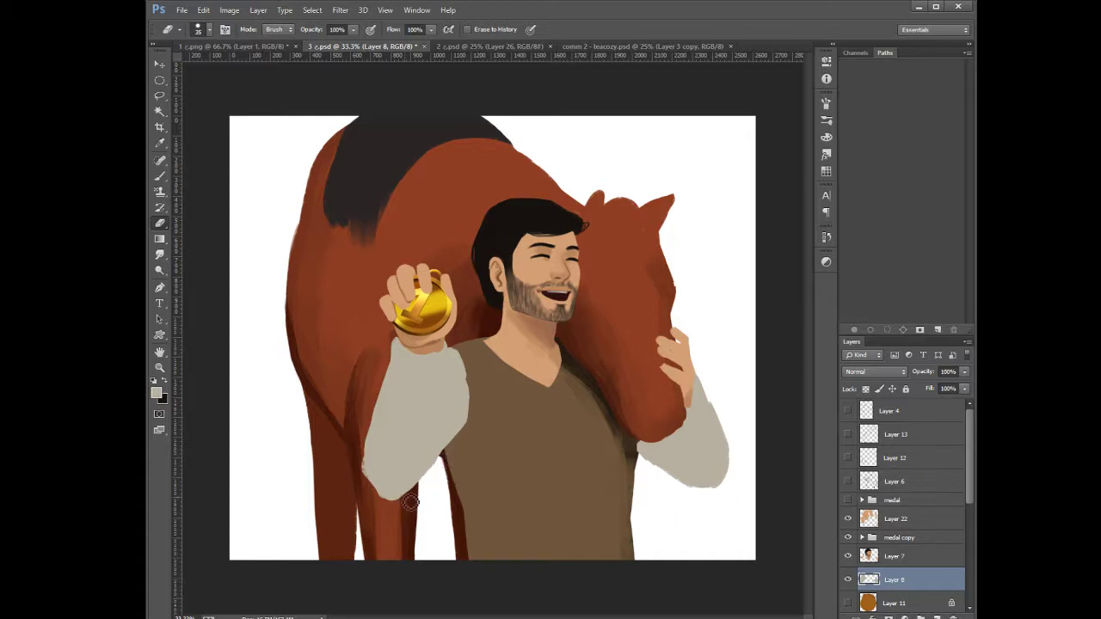
mouse_move(368, 434)
mouse_down()
mouse_move(379, 504)
mouse_move(370, 433)
mouse_up()
drag(385, 387, 372, 466)
key(ctrl+z)
drag(368, 487, 406, 492)
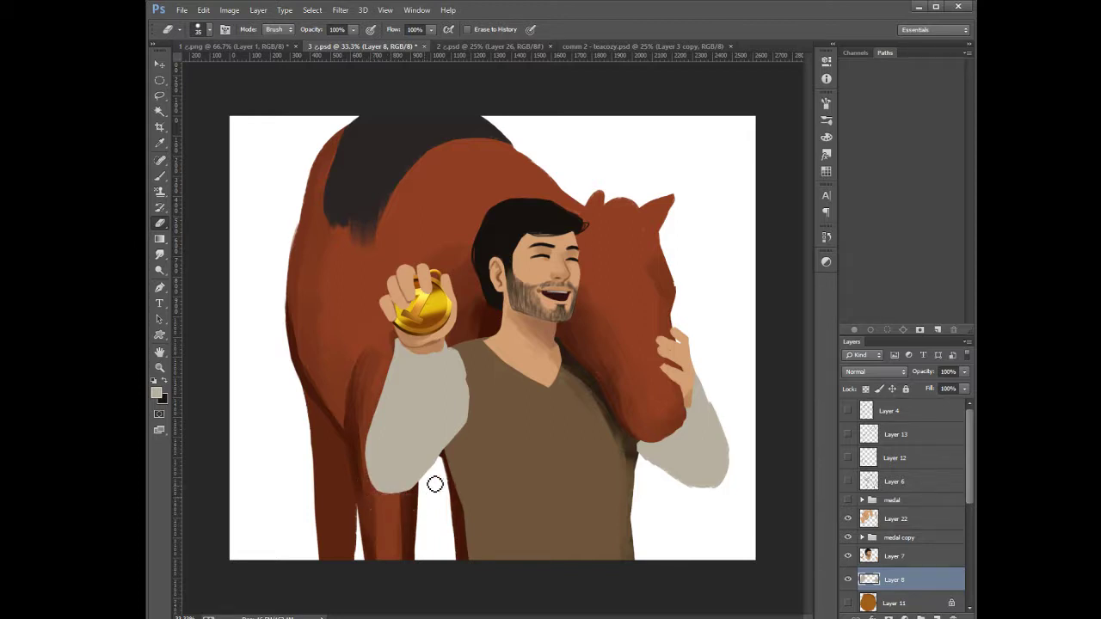
drag(440, 470, 406, 497)
Switch back to the Brush and enlarge it to size 60
click(160, 176)
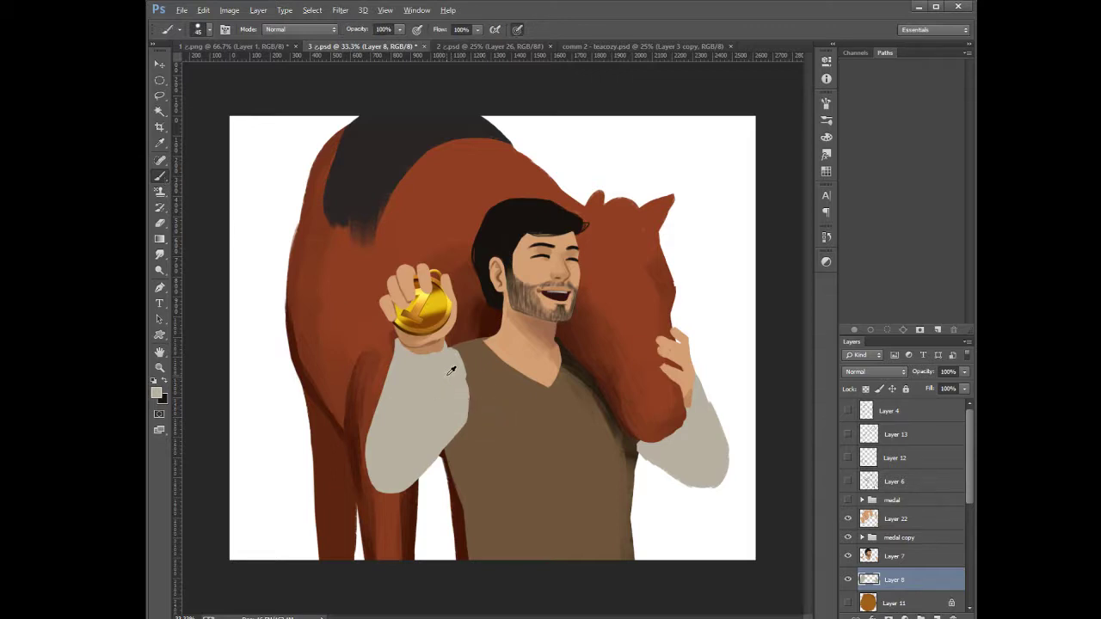
key(bracketright)
key(bracketright)
key(bracketright)
key(bracketright)
Check the medal group, Layer 4 and Layer 12 by toggling their visibility, and show the line sketch on Layer 13
click(849, 501)
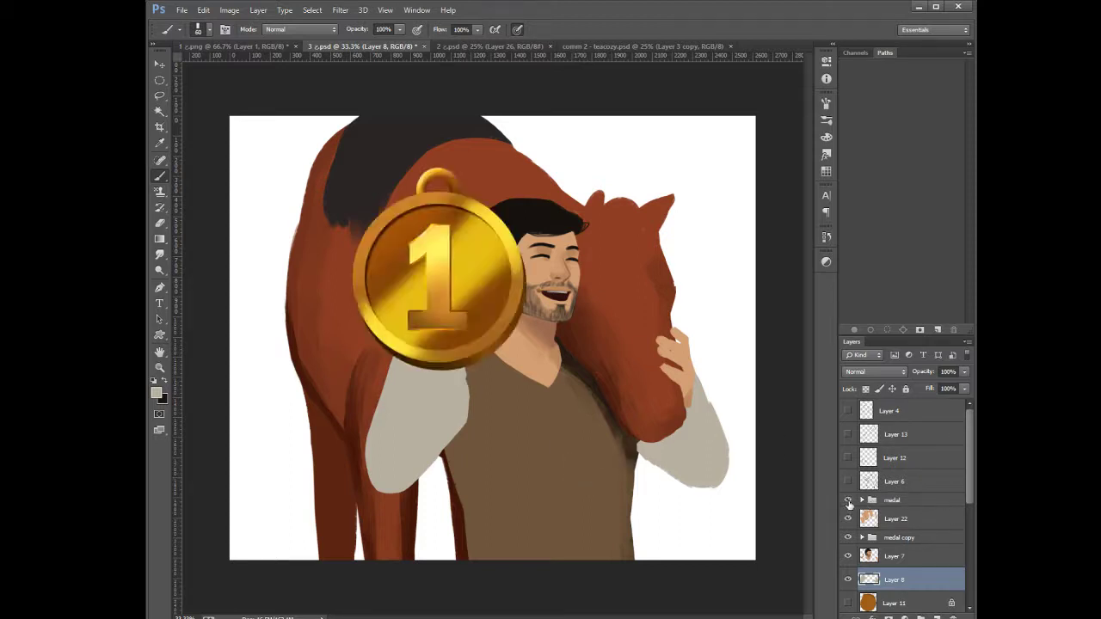
click(849, 501)
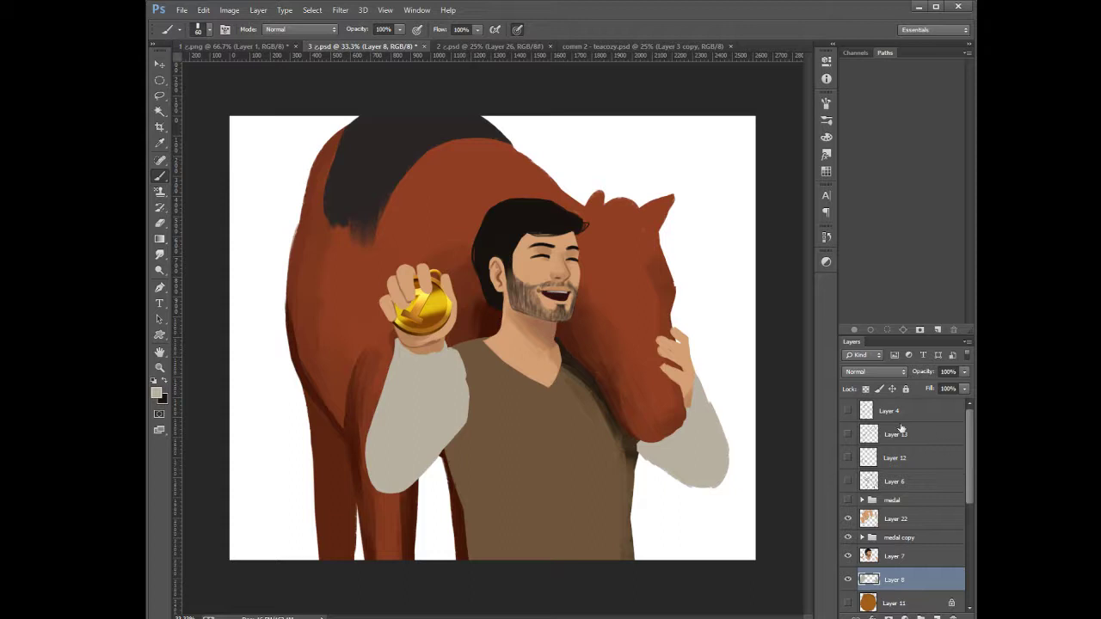
click(848, 412)
click(848, 414)
click(849, 457)
click(848, 458)
click(849, 435)
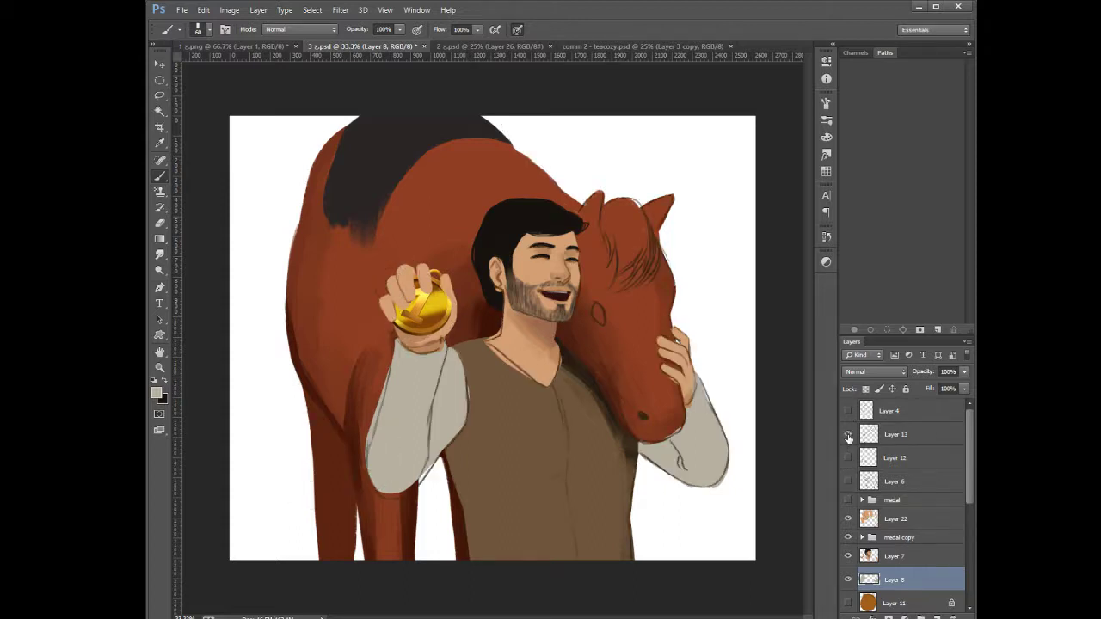
Compare the line art on Layer 13, Layer 4 and Layer 12 with the painting by switching each layer's visibility
click(848, 435)
click(848, 412)
click(848, 412)
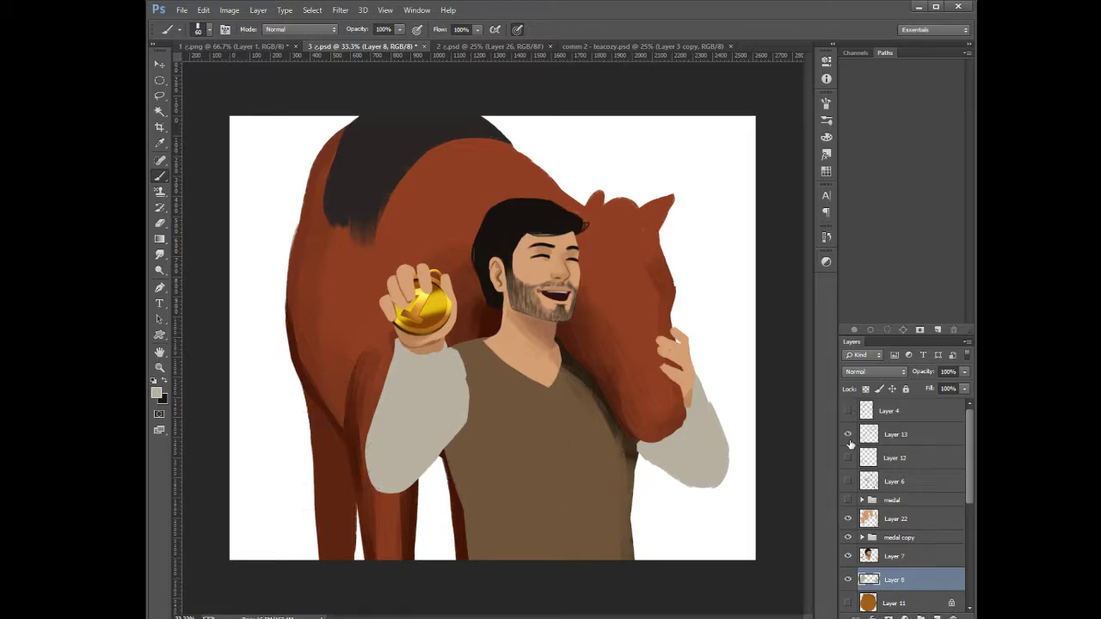
click(849, 435)
click(849, 435)
click(848, 457)
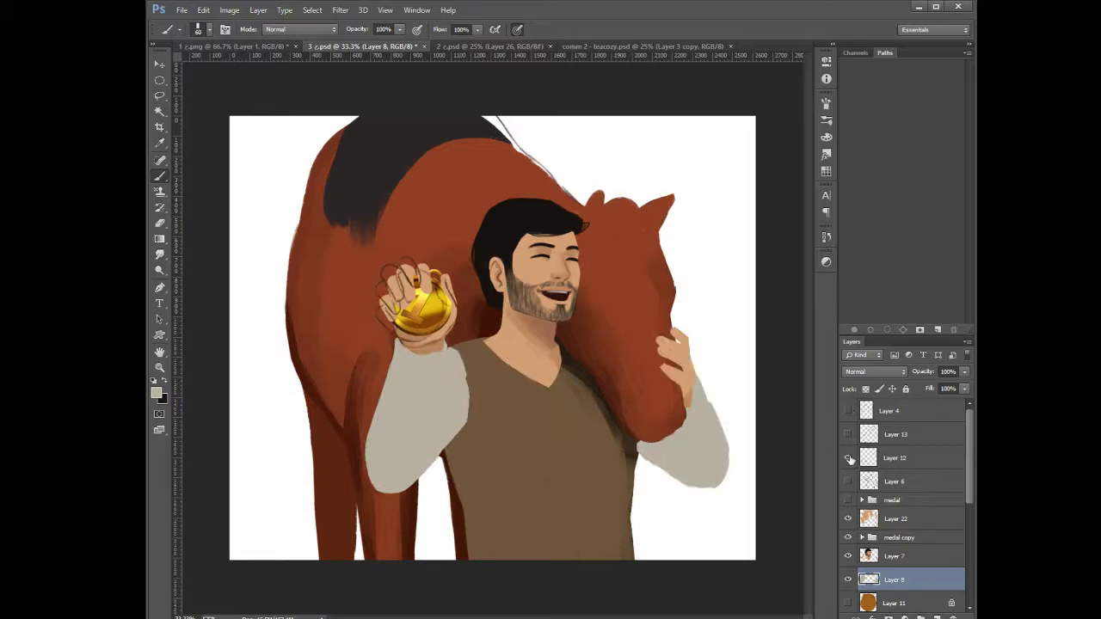
click(848, 457)
click(848, 458)
Try to reposition the Layer 12 sketch over the painting, undo the change and hide Layer 12
mouse_move(438, 328)
mouse_down()
mouse_move(428, 318)
mouse_move(440, 344)
mouse_up()
key(ctrl+z)
click(891, 458)
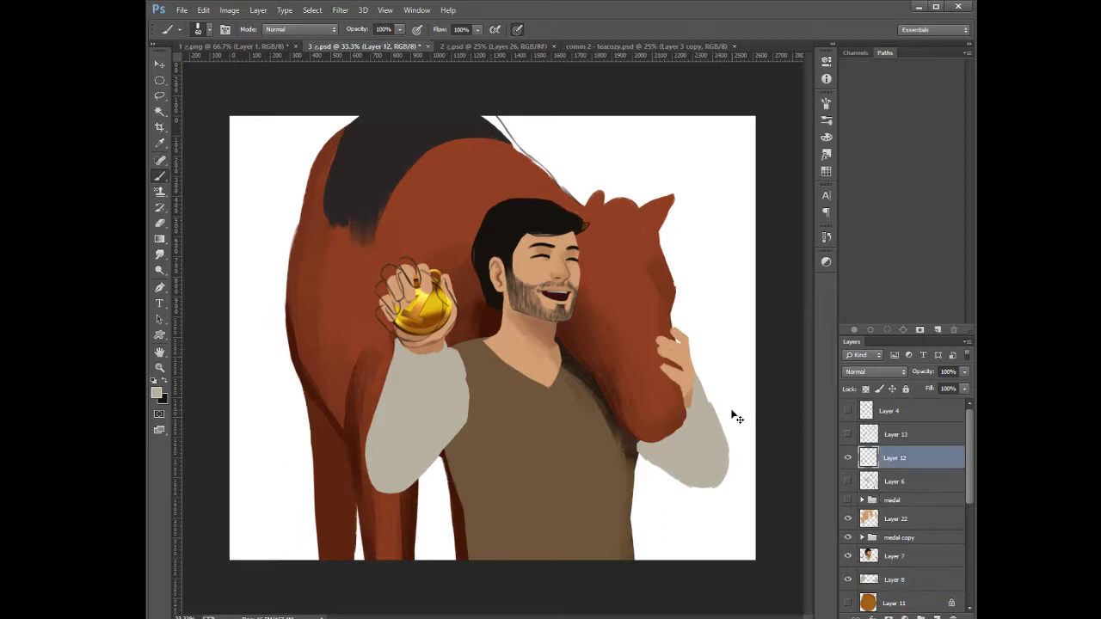
mouse_move(428, 288)
mouse_down()
mouse_move(413, 234)
mouse_move(490, 189)
mouse_move(631, 155)
mouse_move(685, 160)
mouse_up()
key(ctrl+z)
click(849, 460)
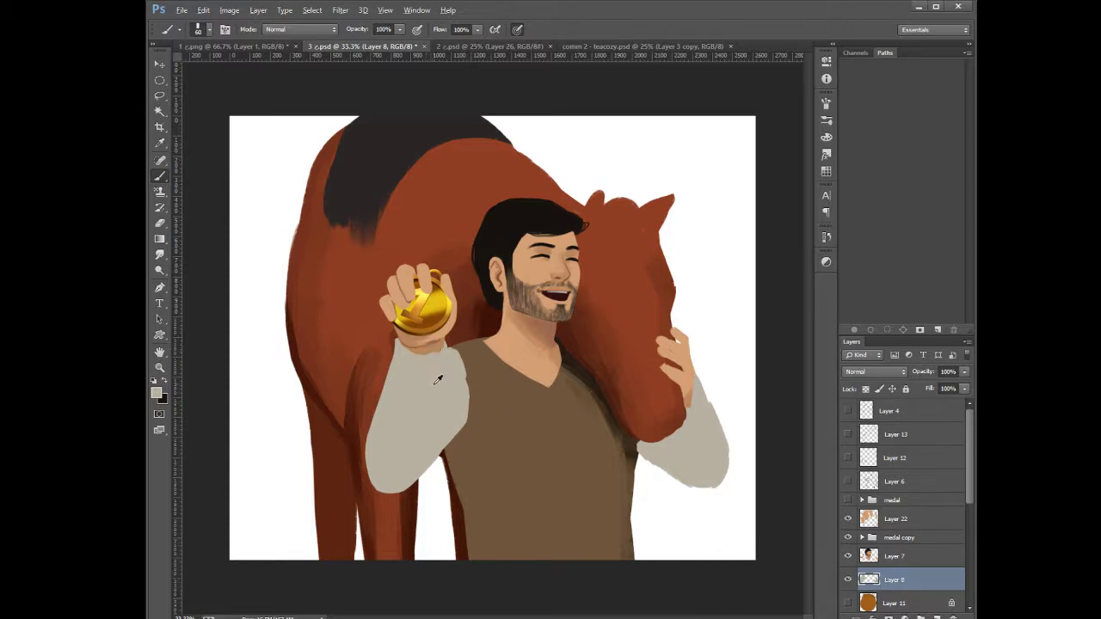
Reduce the brush size to 25 and touch up the raised arm's grey sleeve just below the hand on Layer 8
key(bracketleft)
key(bracketleft)
key(bracketleft)
key(bracketleft)
drag(450, 354, 441, 359)
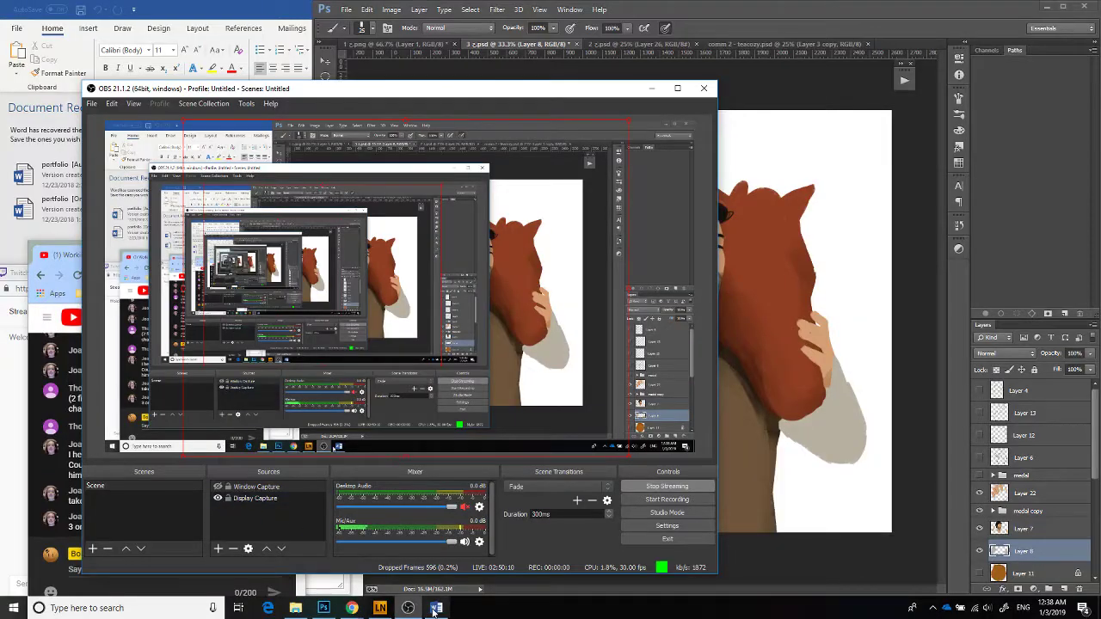
Switch to the masa outline document in Word and examine its chapter outline, enlarging the Epilogue and Ch1 scenes to 500%
click(436, 608)
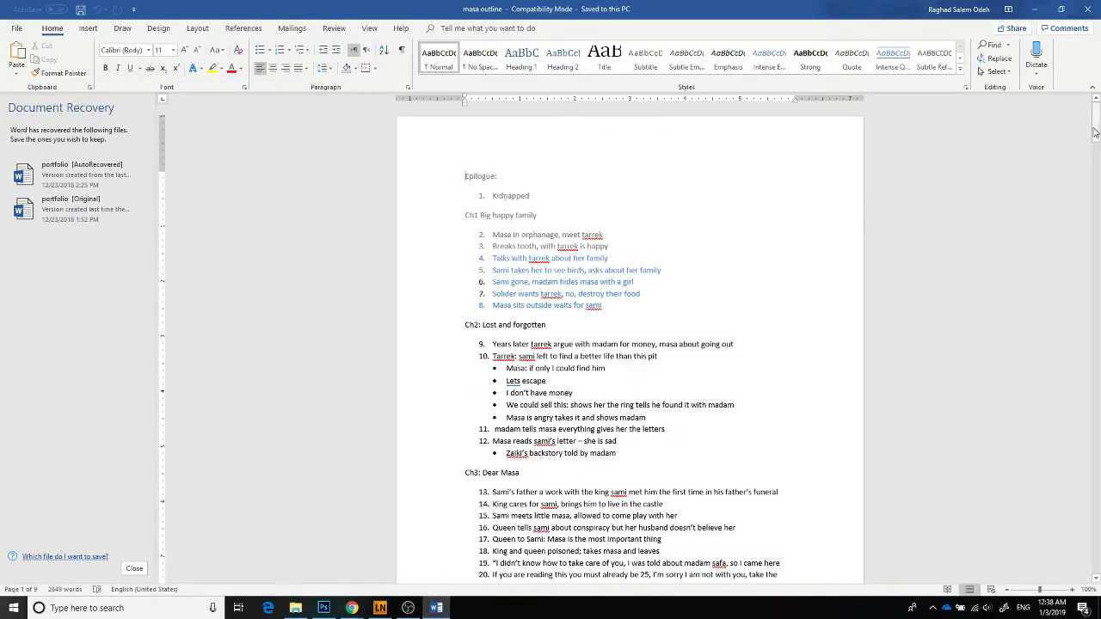
drag(1096, 127, 1049, 194)
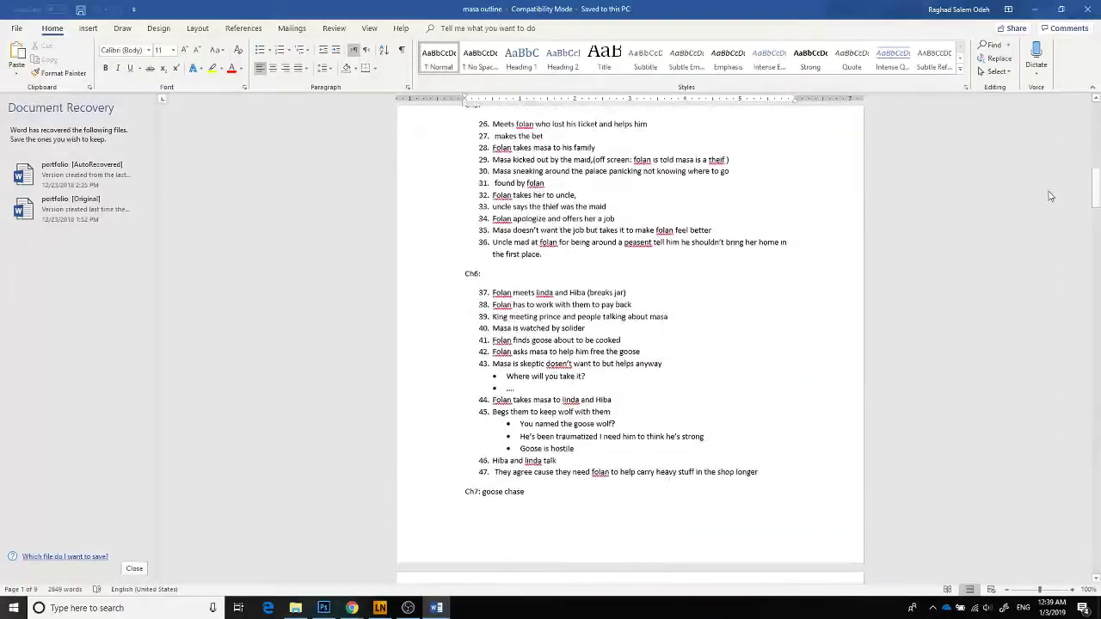
drag(1040, 590, 1074, 593)
drag(926, 245, 926, 573)
key(ctrl+z)
drag(1096, 172, 1089, 115)
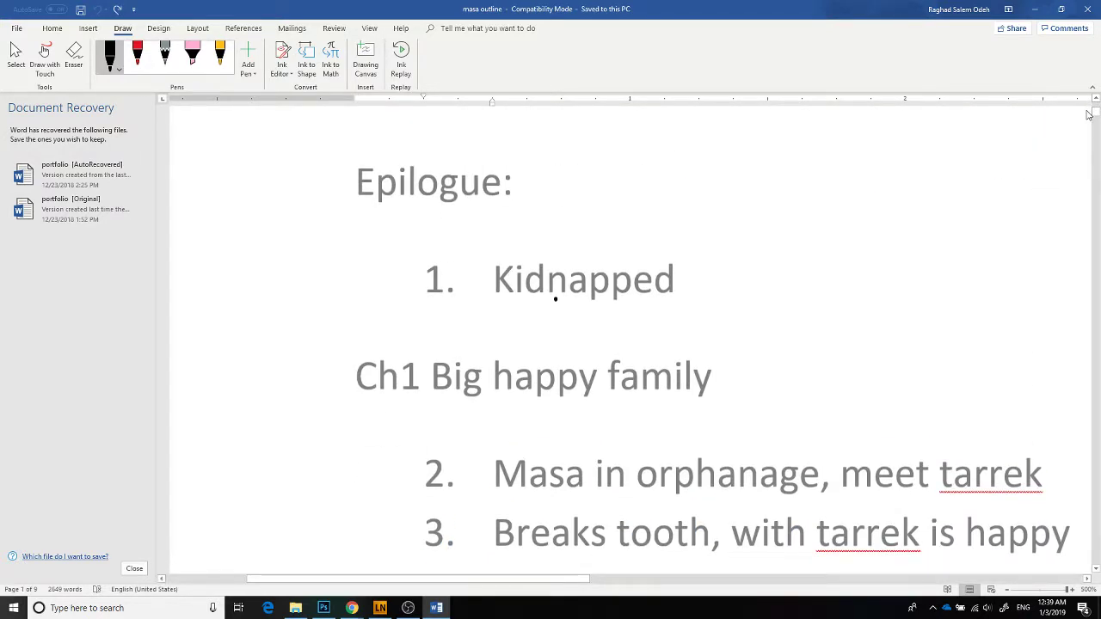
drag(546, 583, 592, 579)
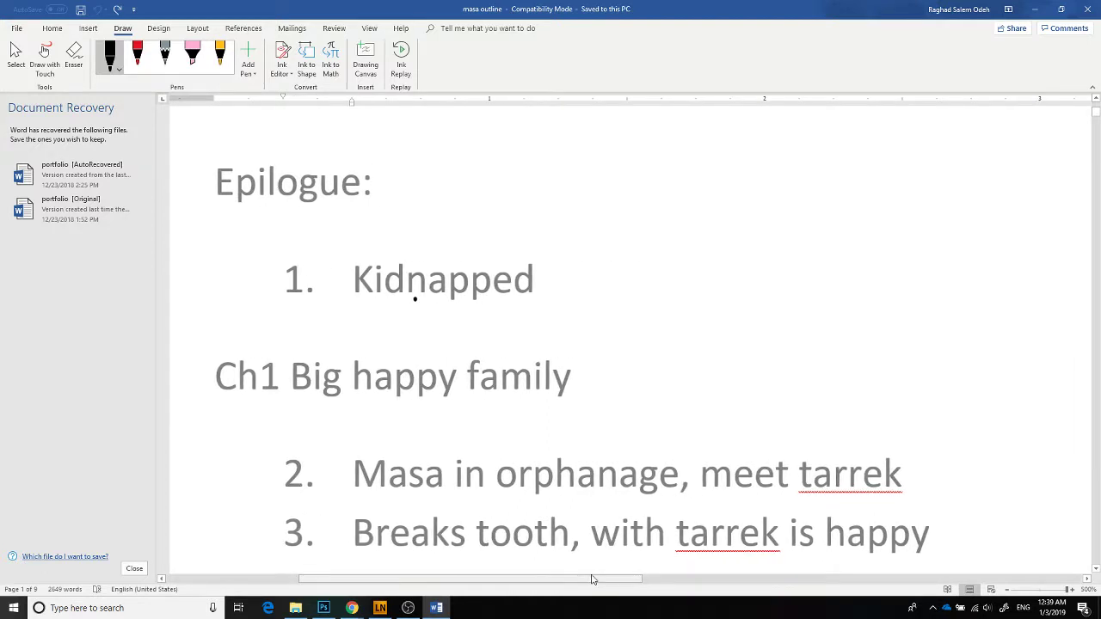
click(1097, 113)
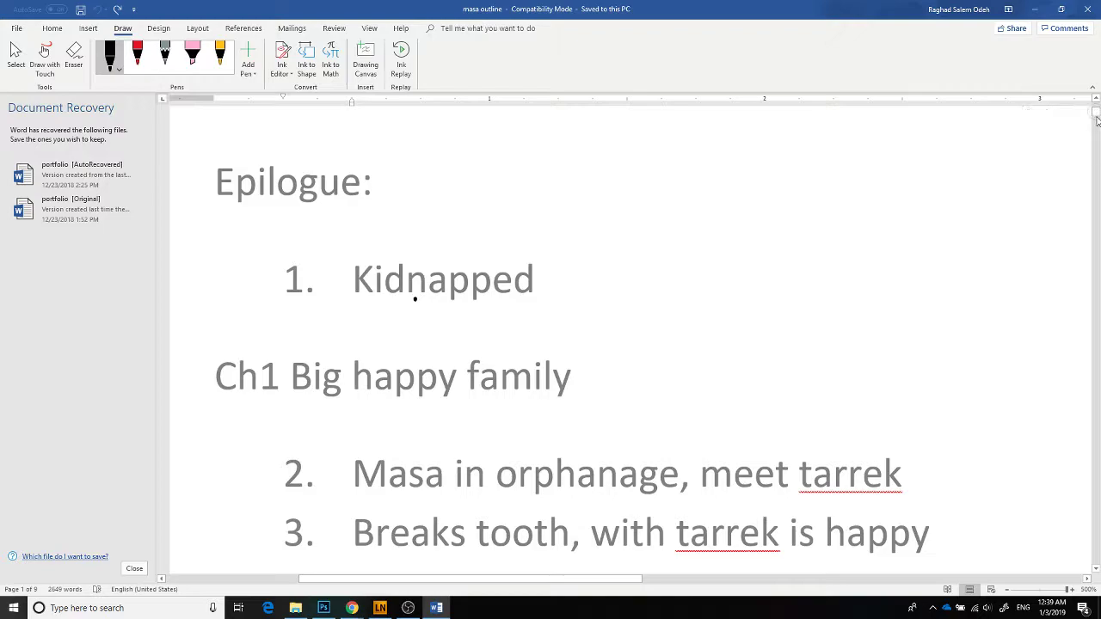
mouse_move(1097, 117)
mouse_down()
mouse_move(1096, 130)
mouse_move(1094, 115)
mouse_up()
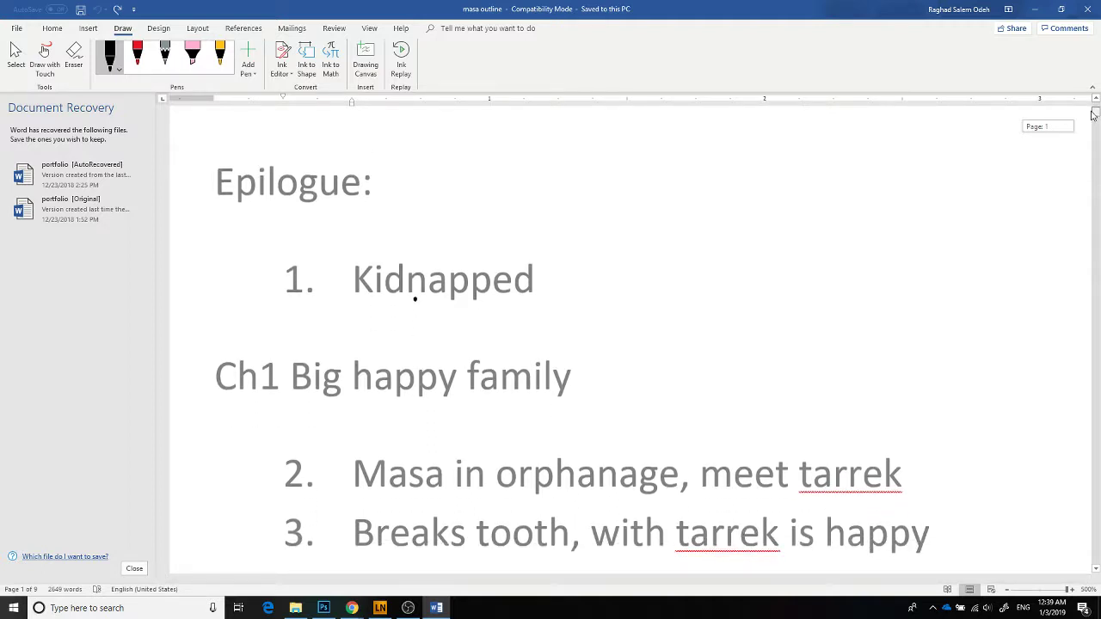
drag(1093, 114, 1093, 126)
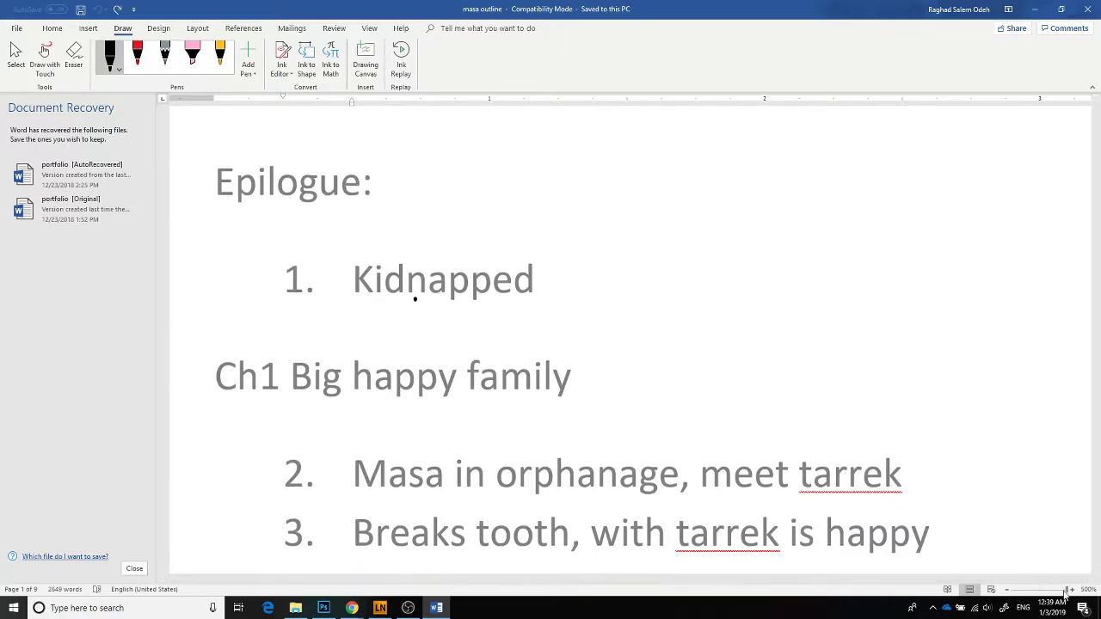
With all nine pages shown at 23%, circle and bracket the opening scenes in black ink and draw vertical lines through the remaining text
drag(1067, 590, 1020, 593)
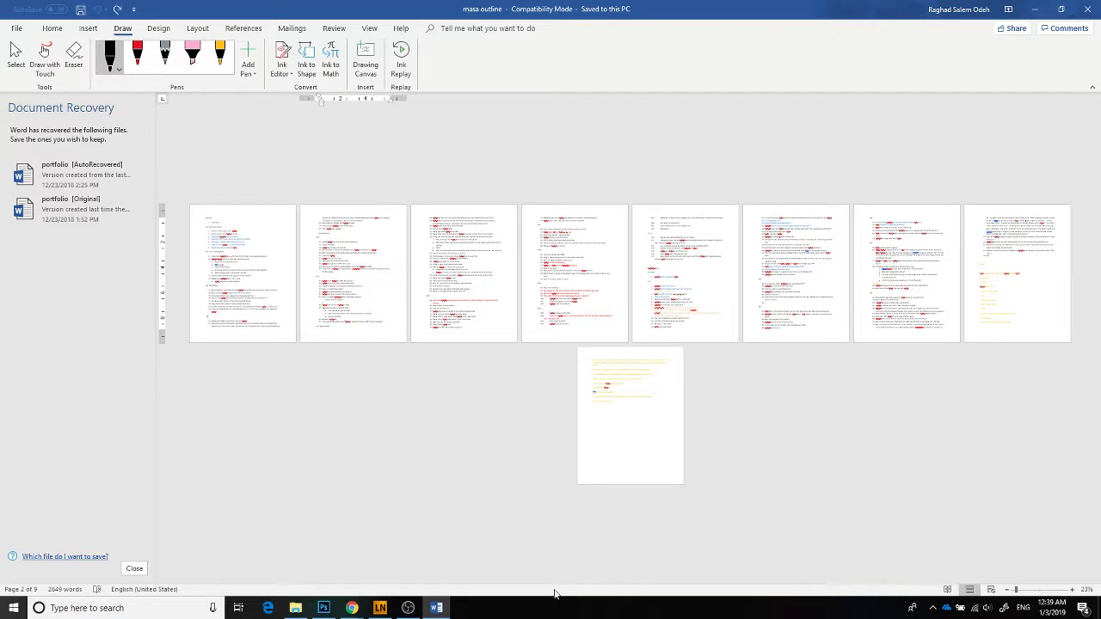
mouse_move(237, 235)
mouse_down()
mouse_move(200, 233)
mouse_move(207, 217)
mouse_move(241, 233)
mouse_up()
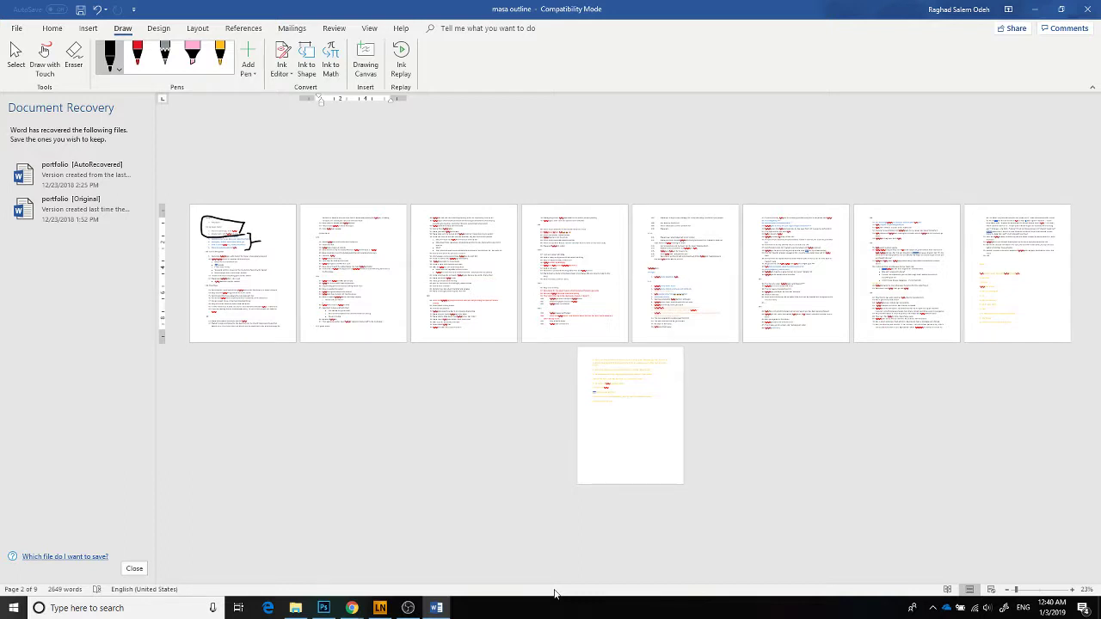
drag(257, 226, 252, 324)
drag(361, 215, 368, 315)
drag(456, 222, 466, 323)
drag(559, 218, 563, 313)
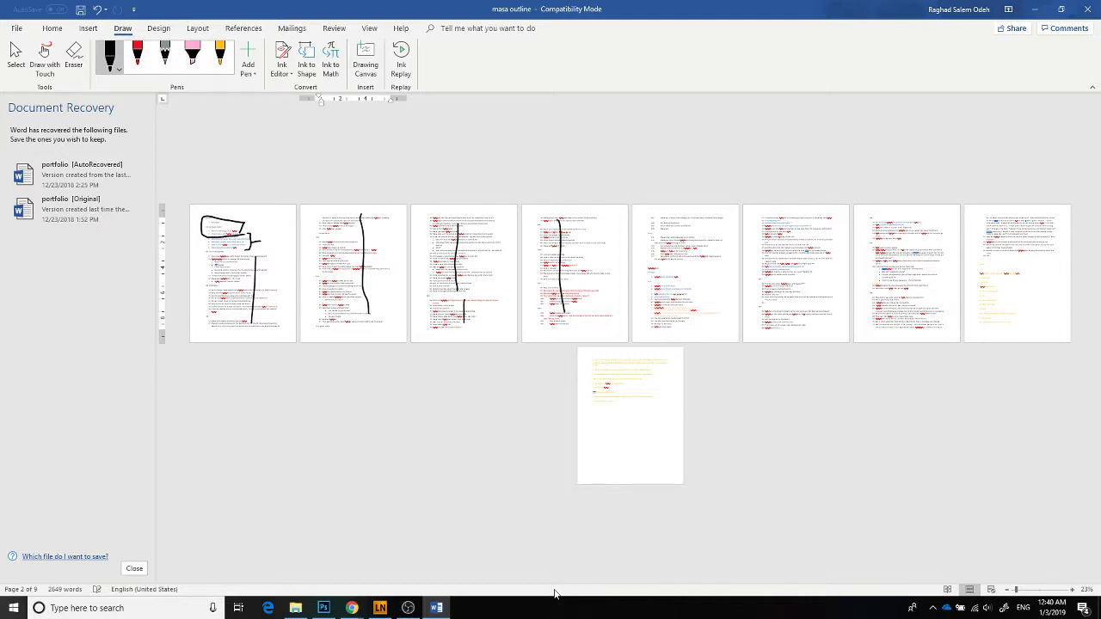
drag(661, 216, 664, 315)
drag(777, 220, 791, 329)
drag(892, 218, 894, 323)
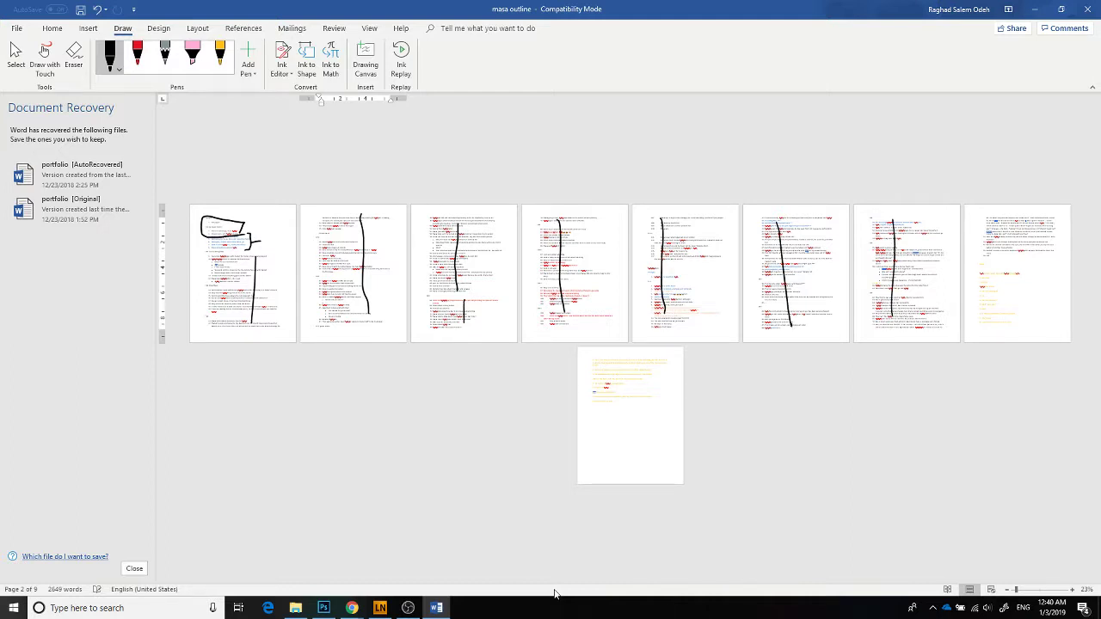
drag(1009, 216, 998, 308)
drag(592, 364, 604, 399)
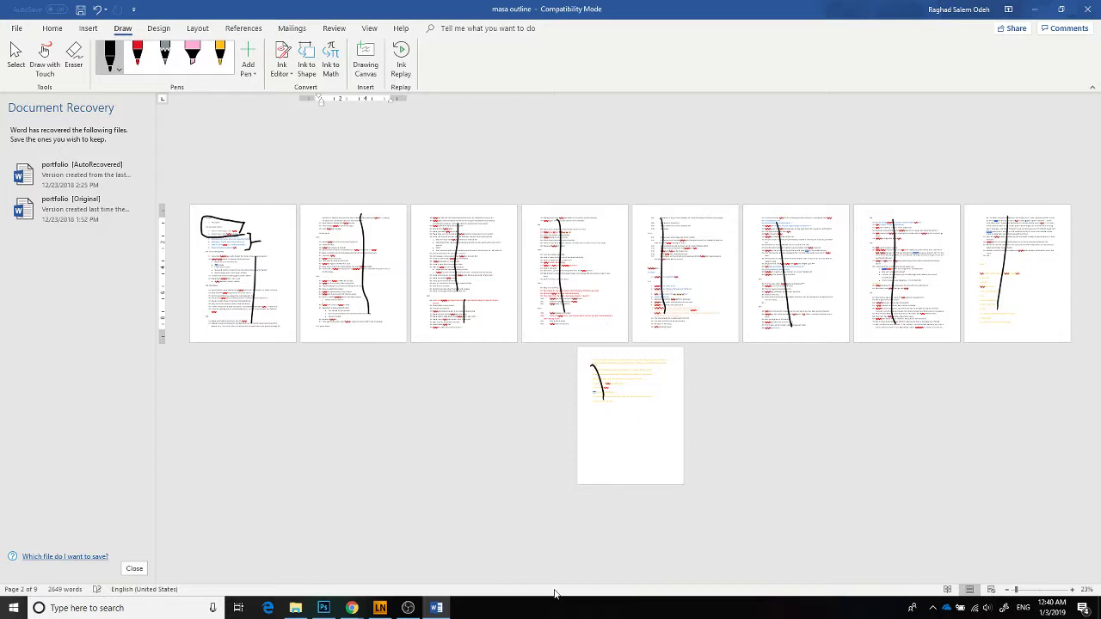
Undo all the black ink marks across the nine outline pages
key(ctrl+z)
key(ctrl+z)
key(ctrl+z)
key(ctrl+z)
key(ctrl+z)
key(ctrl+z)
key(ctrl+z)
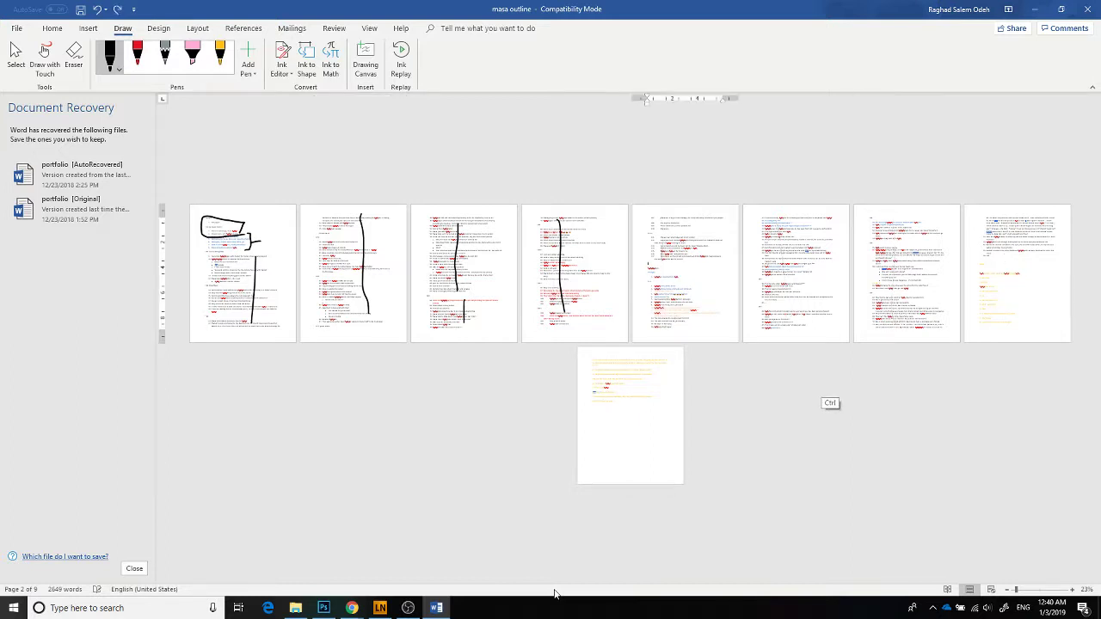
key(ctrl+z)
key(ctrl+z)
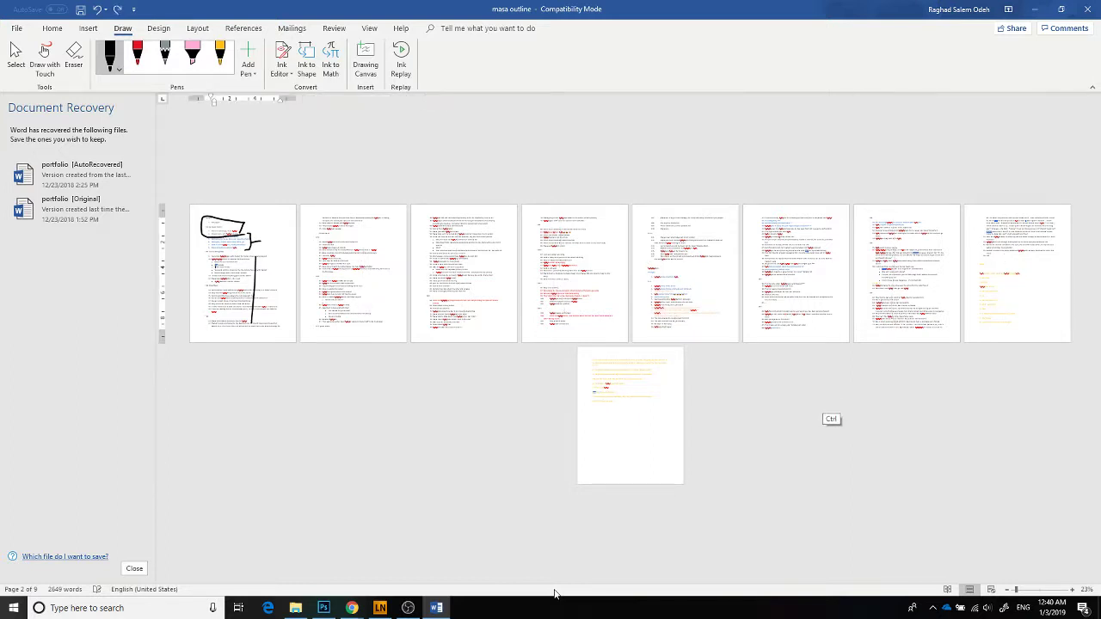
key(ctrl+z)
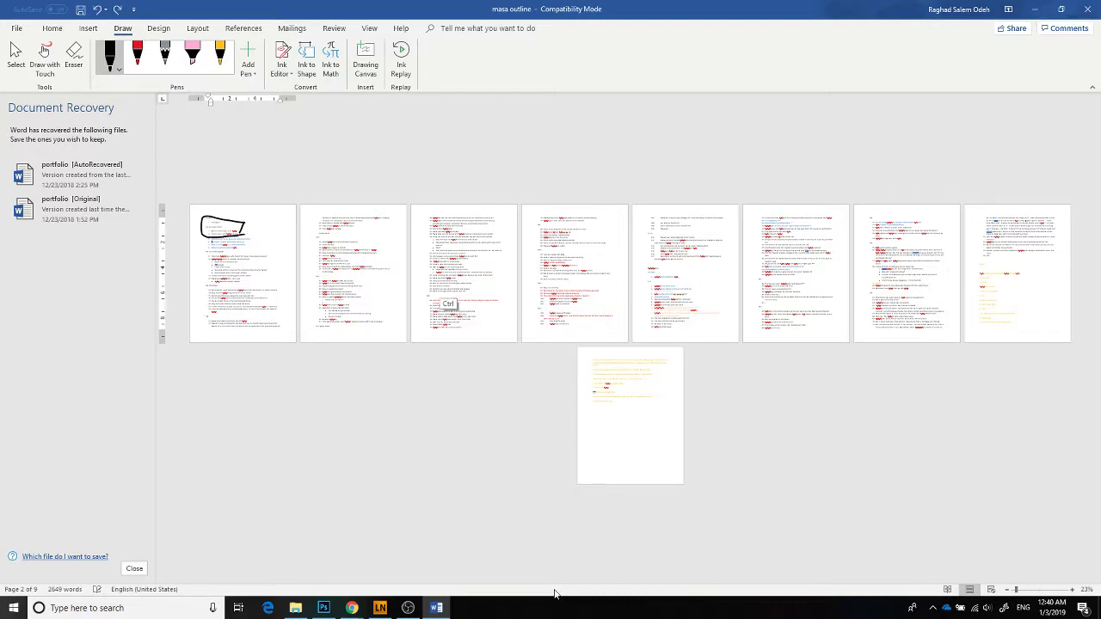
key(ctrl+z)
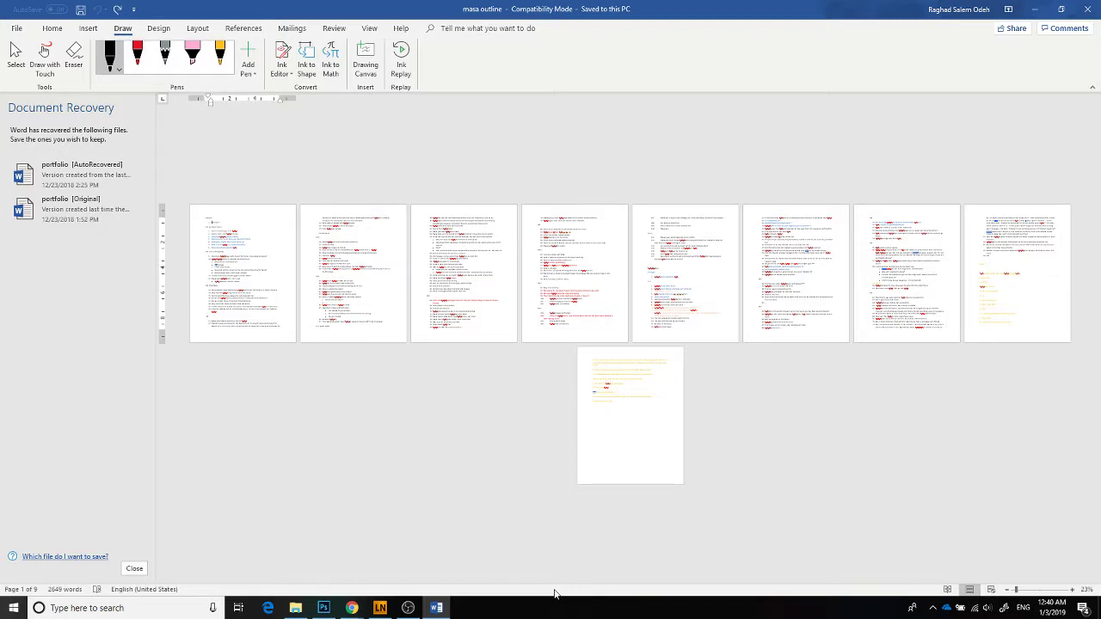
Try underlining "Breaks tooth" in scene 3 of Ch1 with the black pen and undo the stroke
drag(1016, 590, 1062, 594)
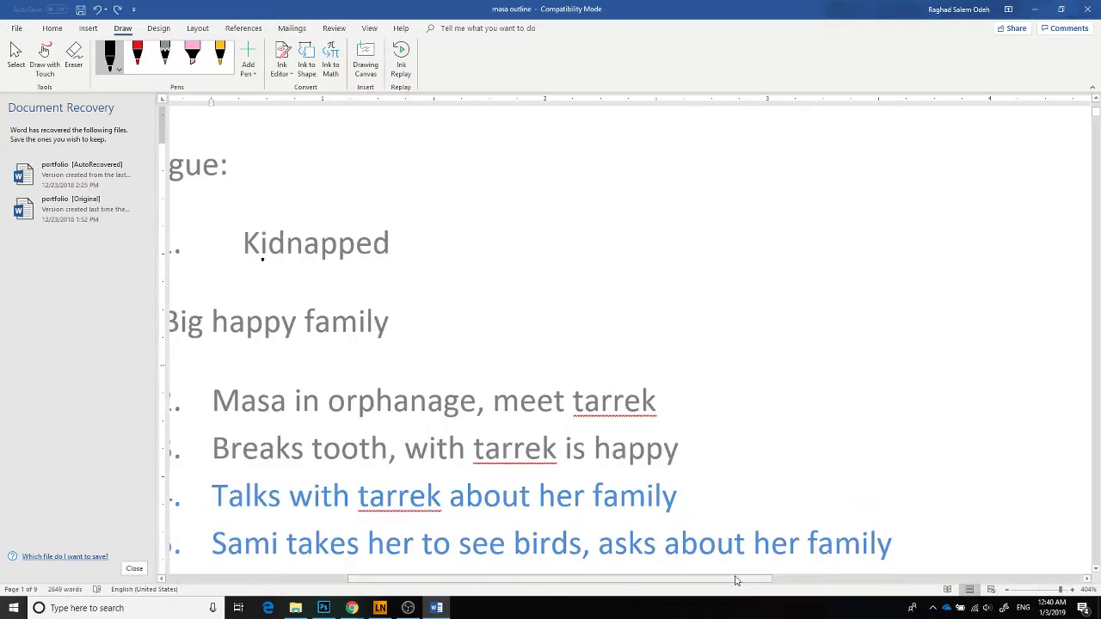
drag(740, 579, 656, 590)
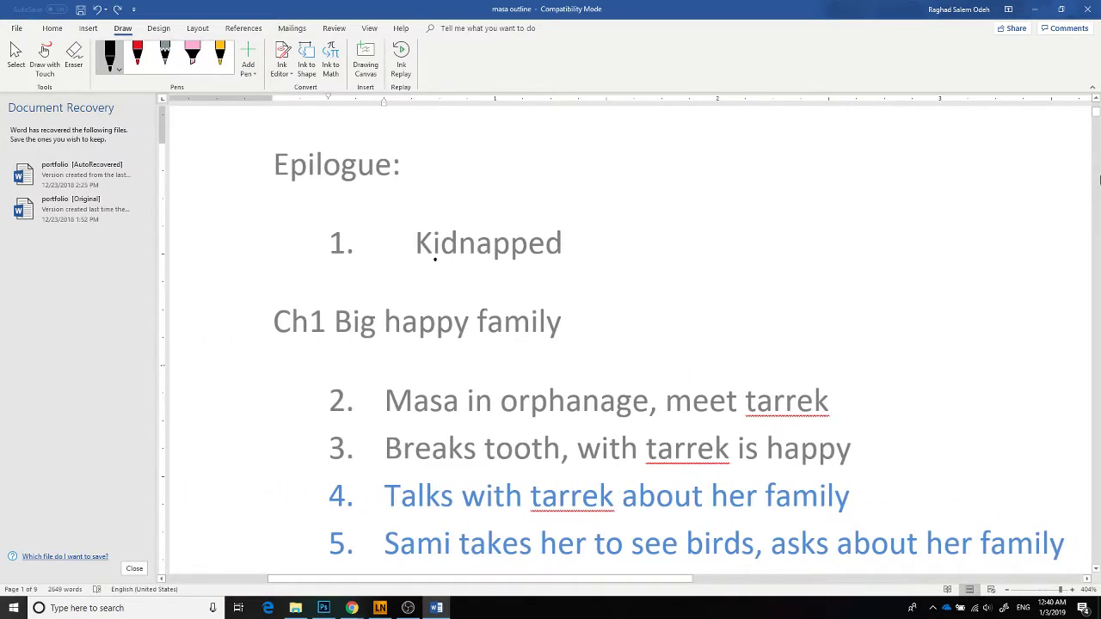
drag(1097, 117, 1099, 117)
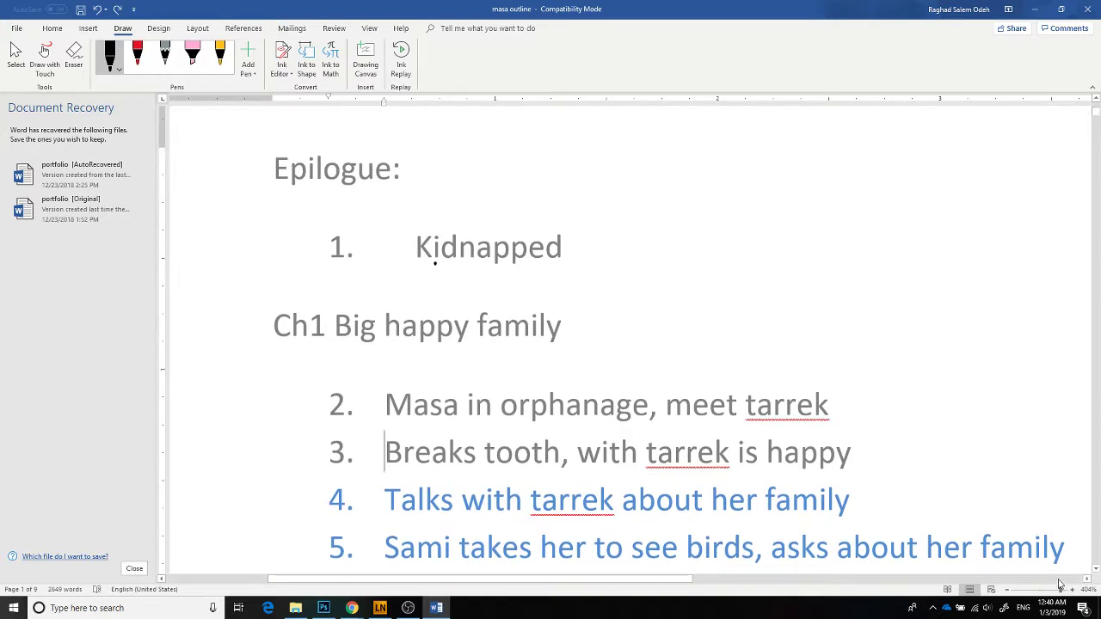
drag(1064, 592, 1069, 589)
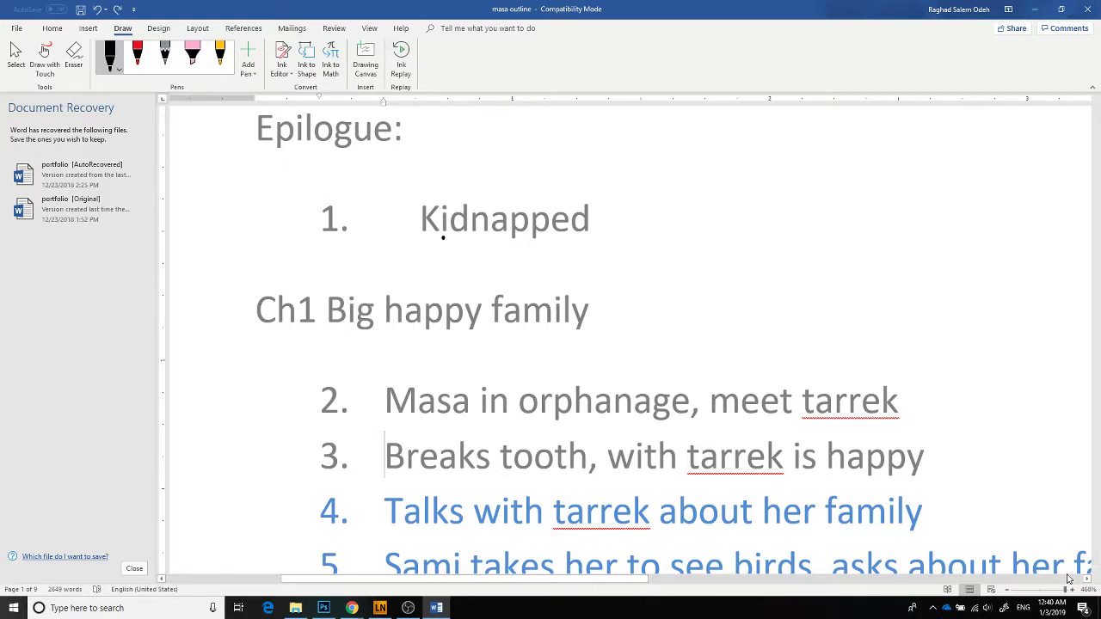
drag(646, 582, 676, 580)
drag(1096, 112, 1096, 115)
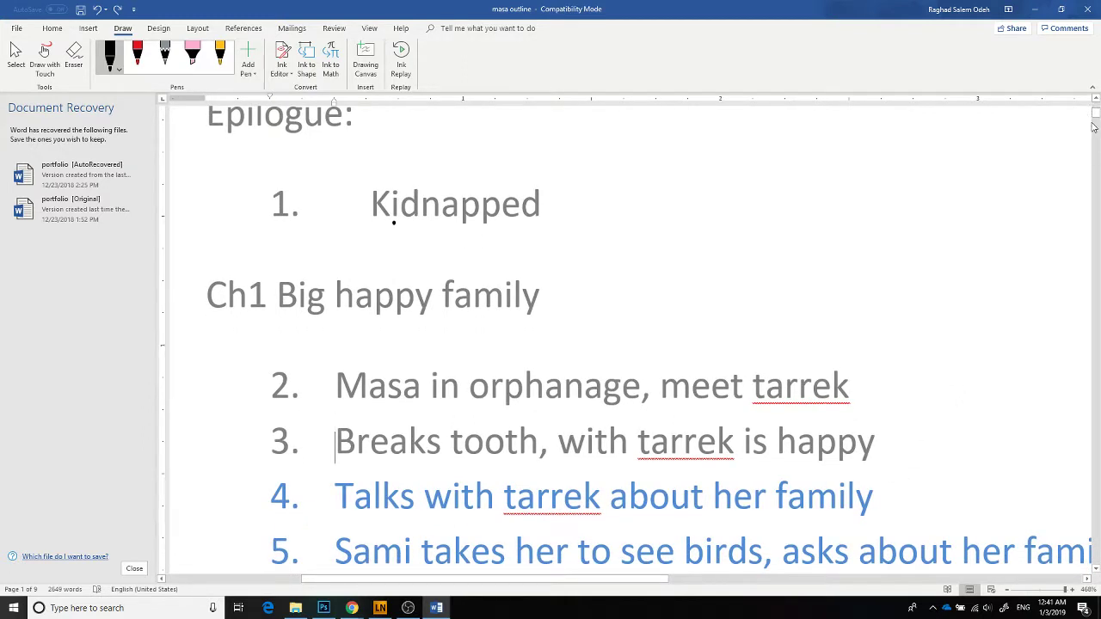
click(1072, 590)
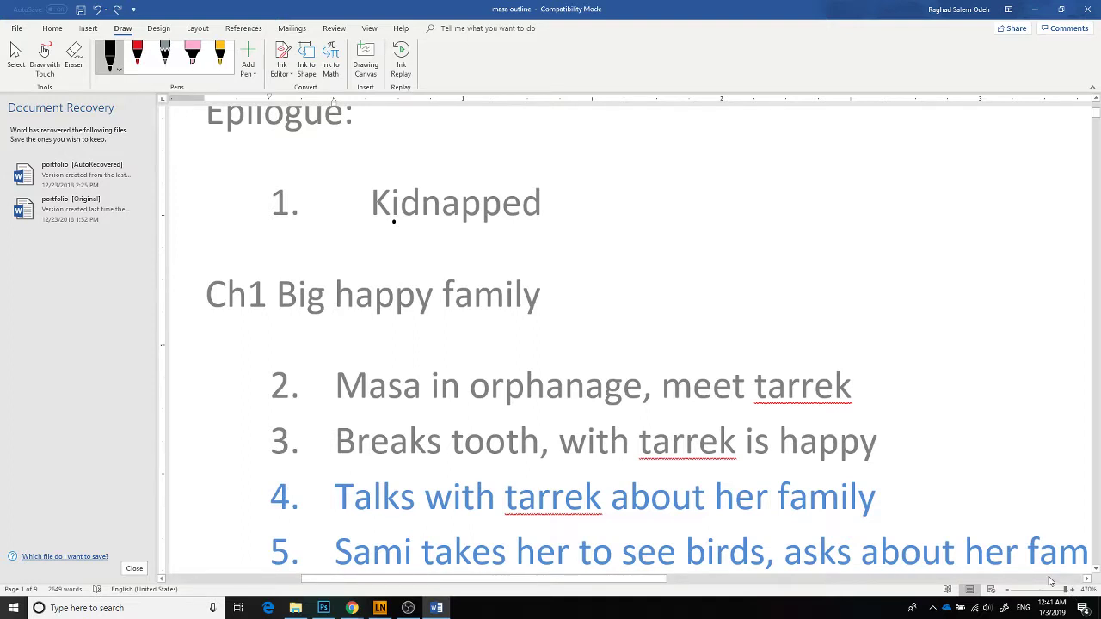
mouse_move(546, 428)
mouse_down()
mouse_move(676, 406)
mouse_move(784, 457)
mouse_move(558, 439)
mouse_up()
key(ctrl+z)
drag(358, 460, 508, 464)
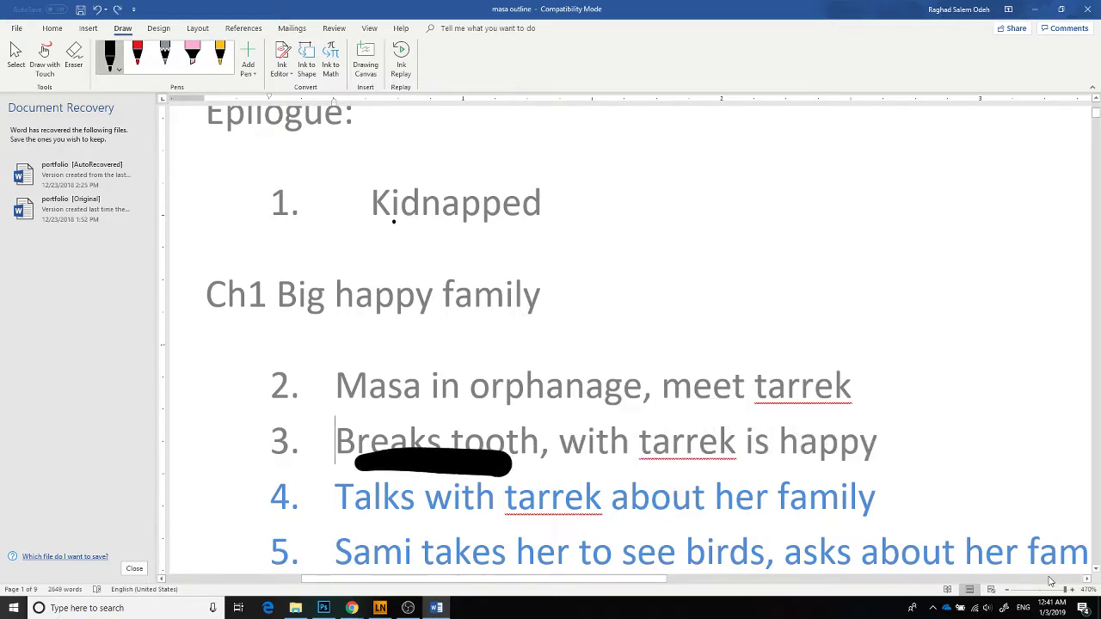
key(ctrl+z)
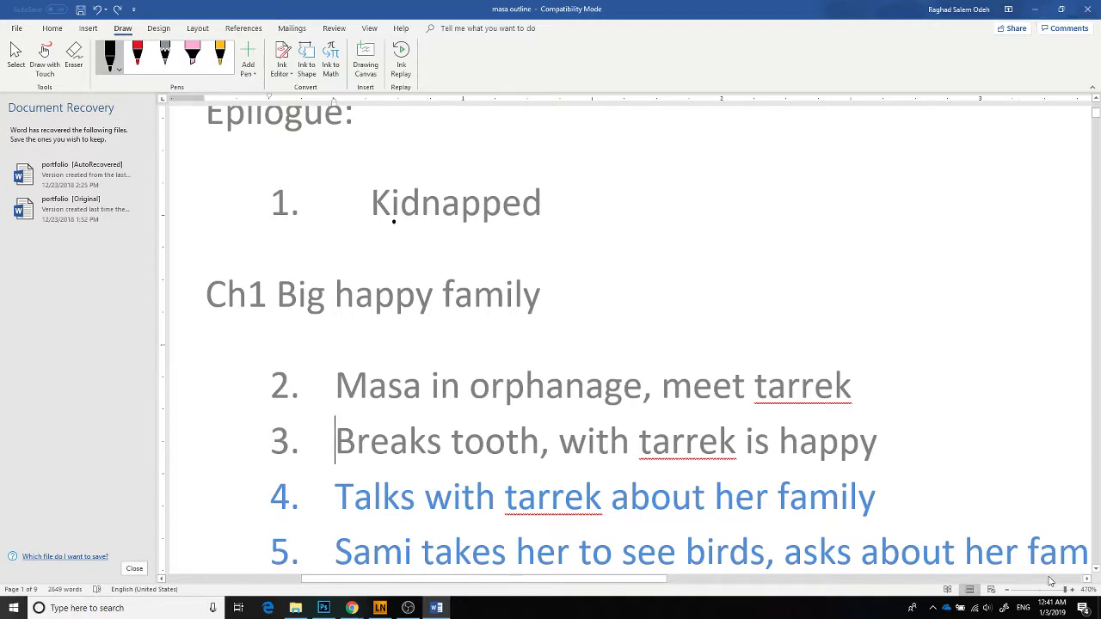
Close the masa outline document with its changes saved and keep the recovered portfolio files available for the next Word start
click(1080, 9)
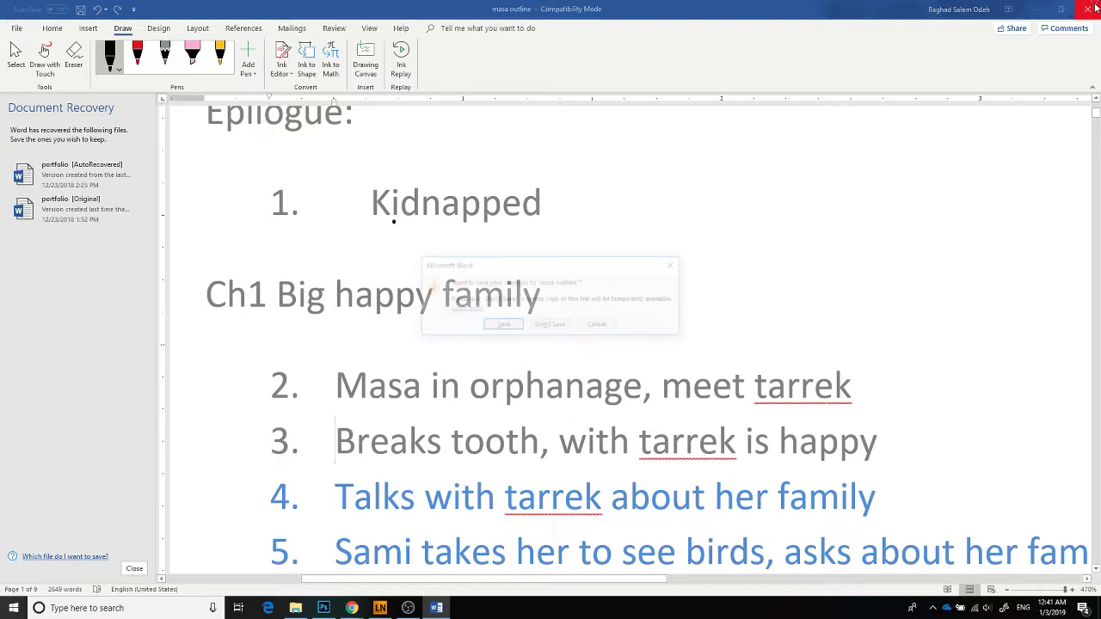
click(508, 326)
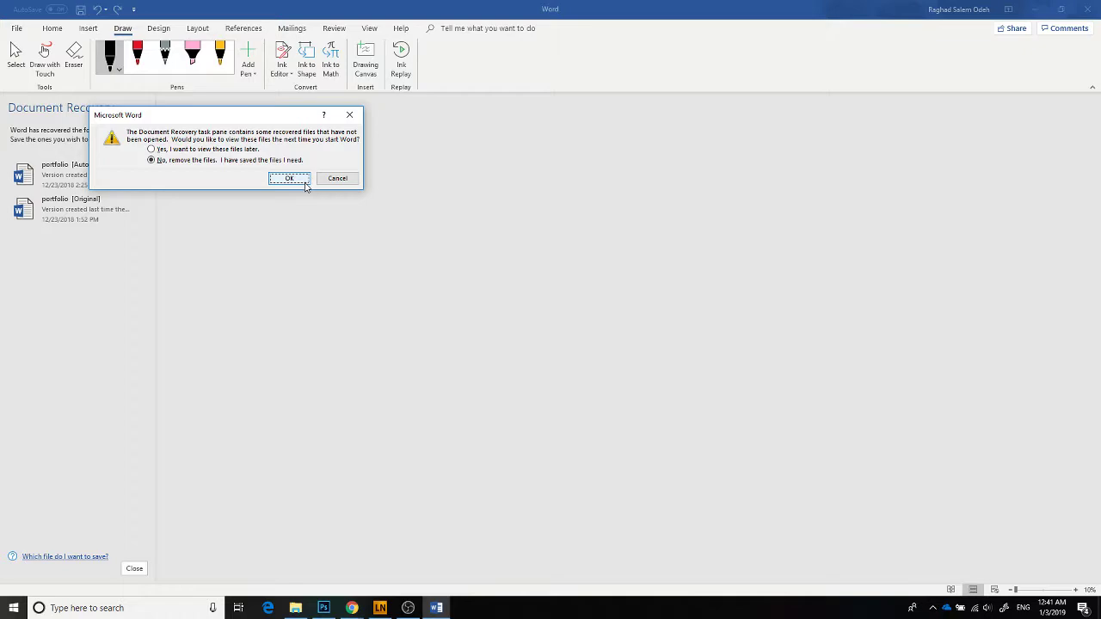
click(246, 149)
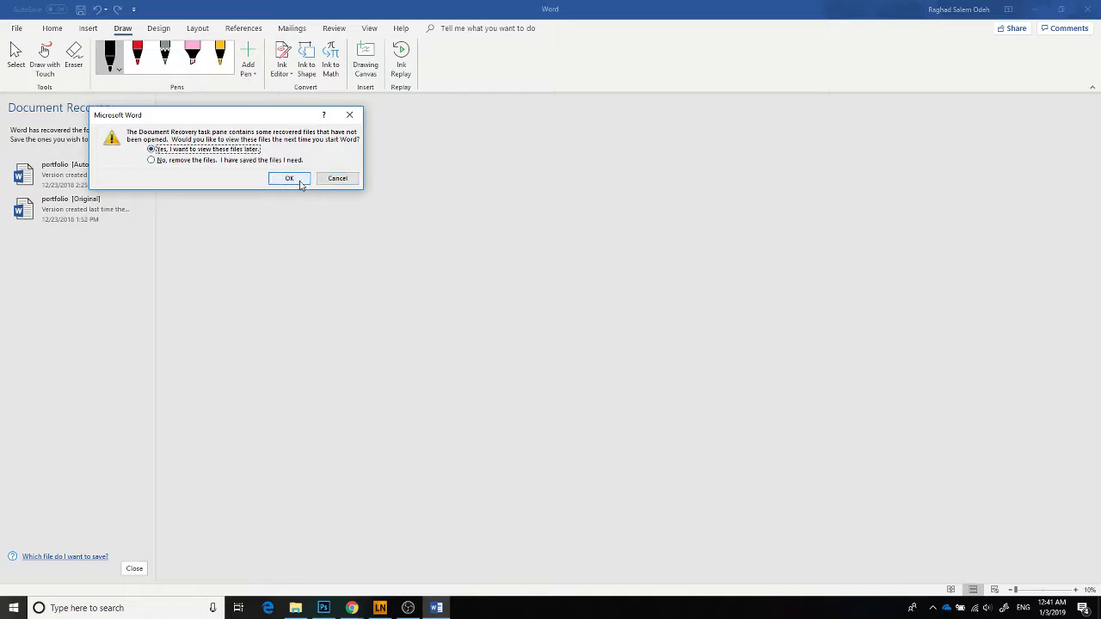
click(301, 183)
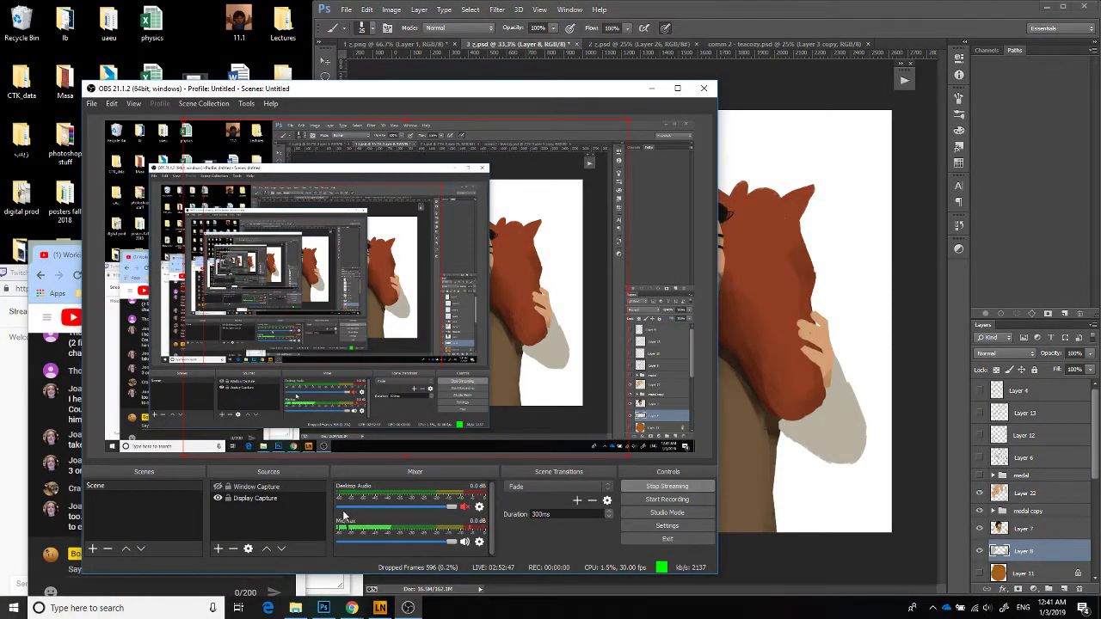
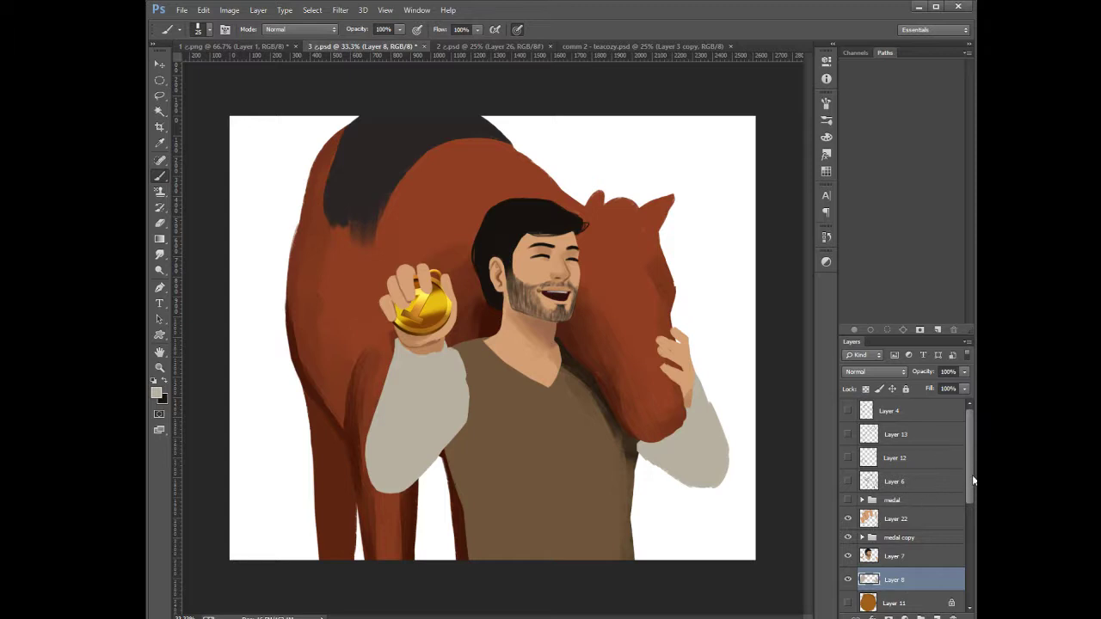
Check what Layer 6 and Layer 7 contain by toggling the visibility of each
drag(972, 475, 958, 492)
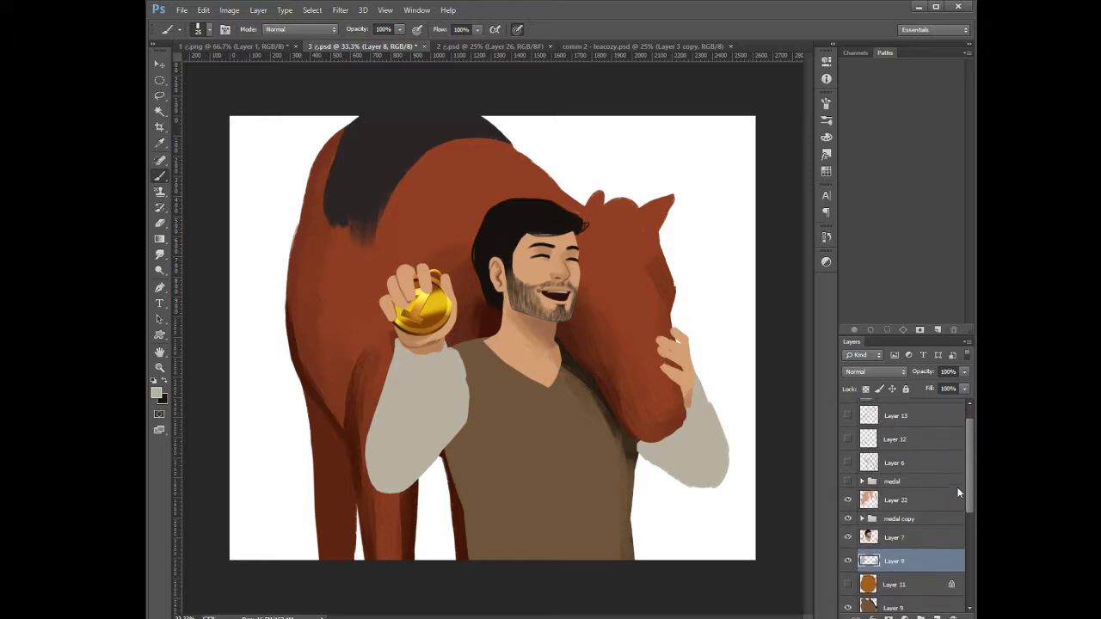
scroll(955, 481, up, 1)
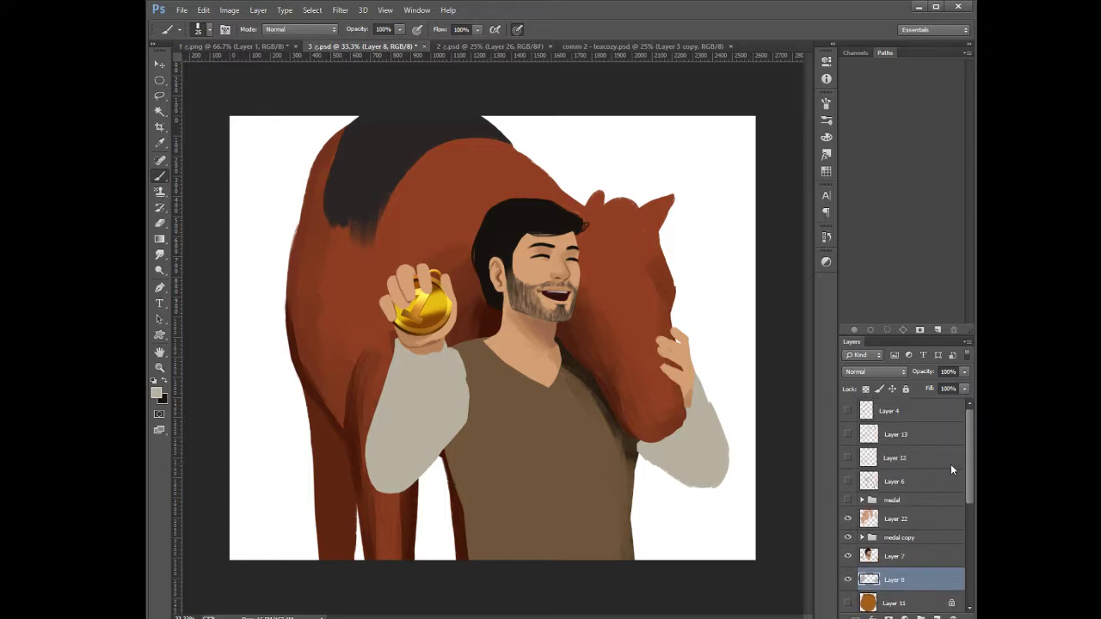
click(848, 482)
click(848, 483)
key(bracketright)
key([)
click(894, 521)
click(872, 557)
click(848, 556)
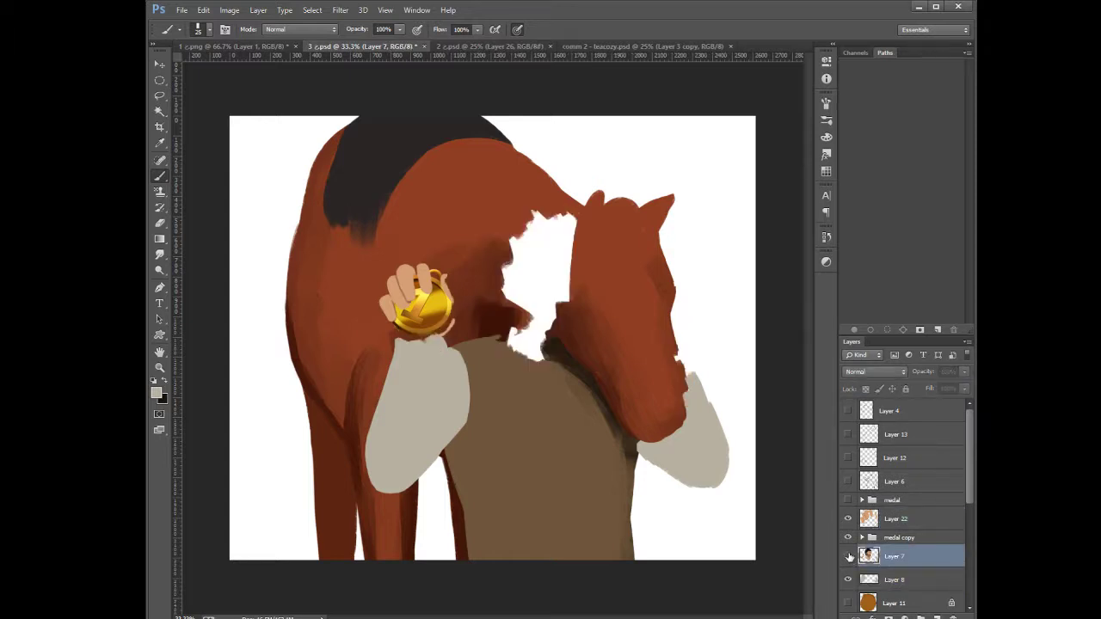
click(847, 556)
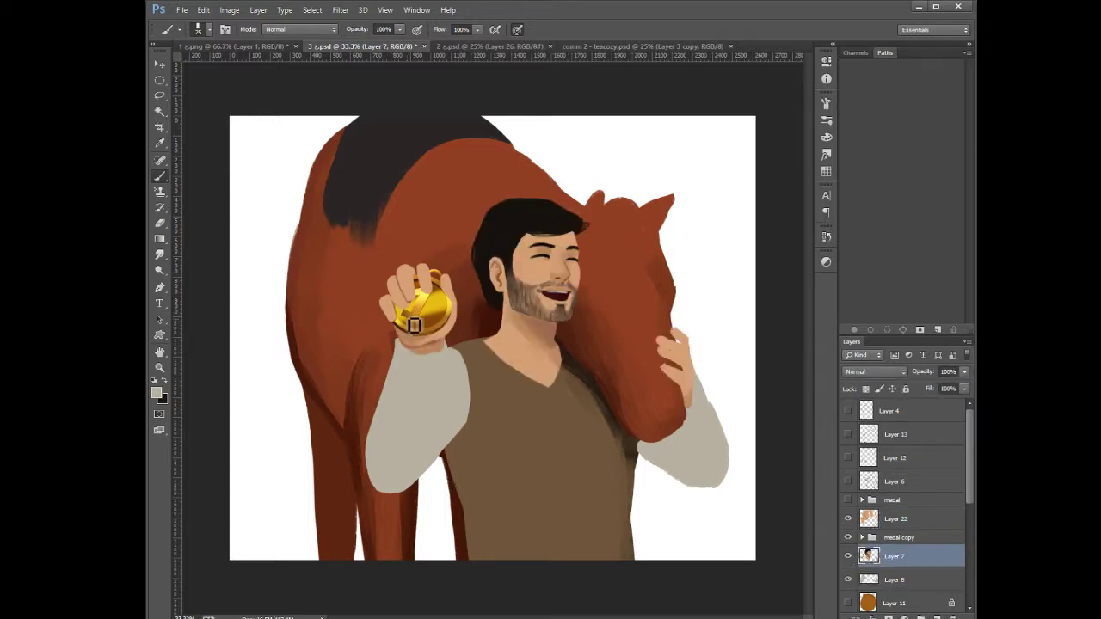
On Layer 8, lock transparent pixels and paint a darker grey fold line down the sleeve of the arm holding the medal
key(e)
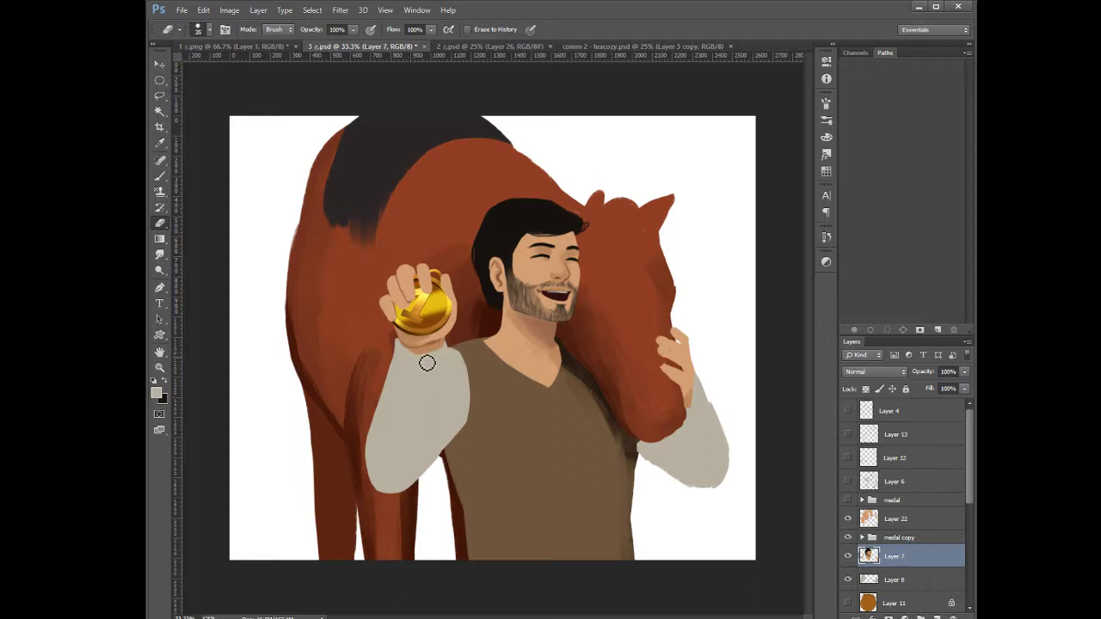
click(896, 579)
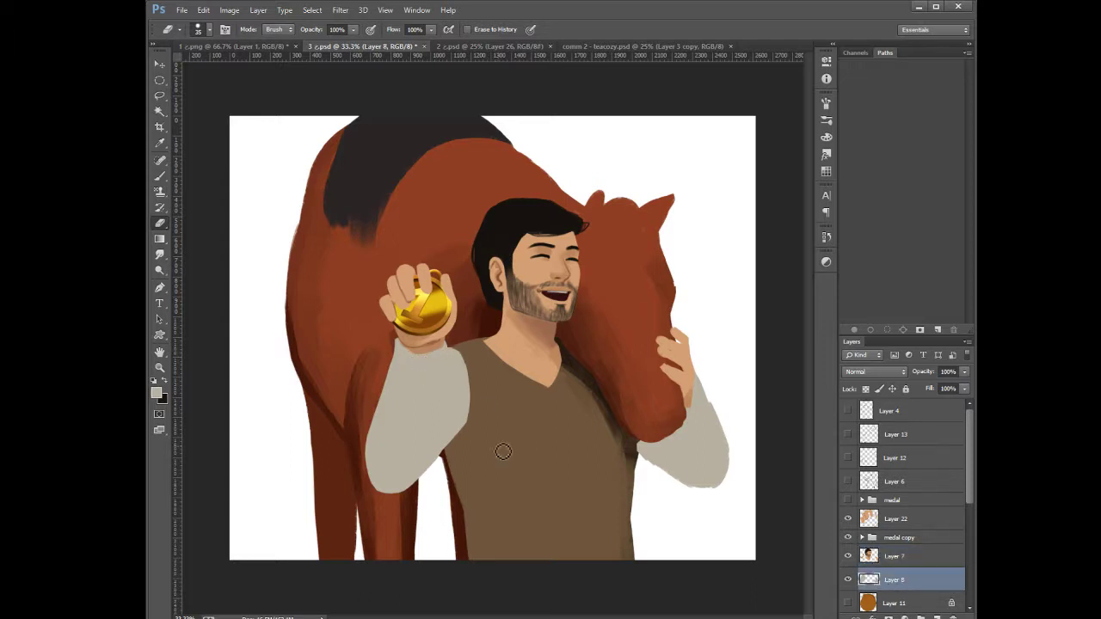
click(159, 176)
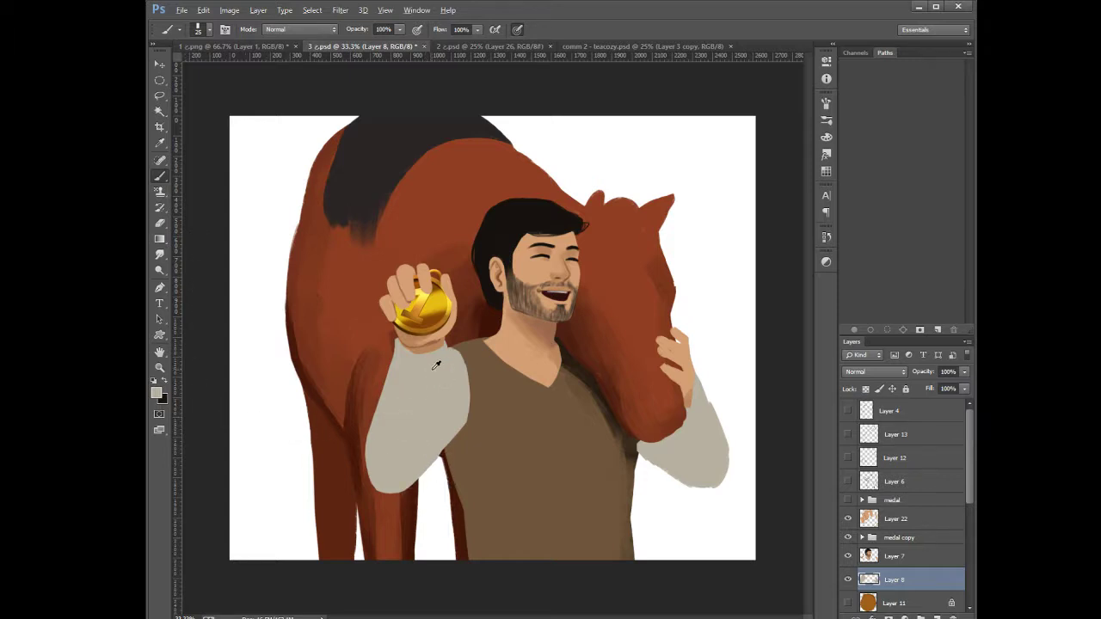
key(i)
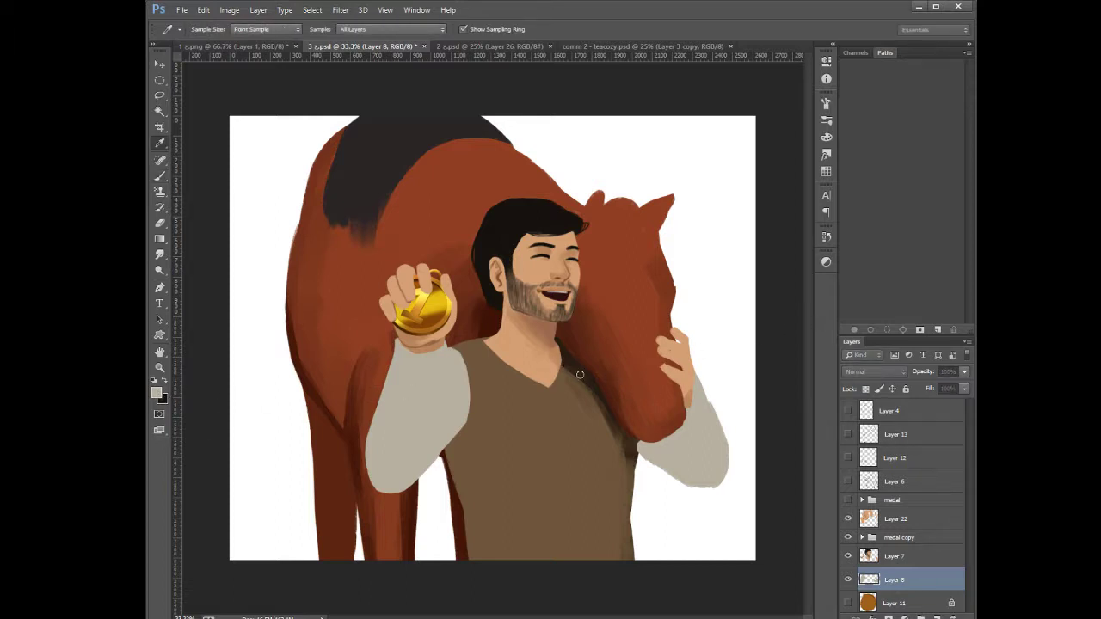
key(b)
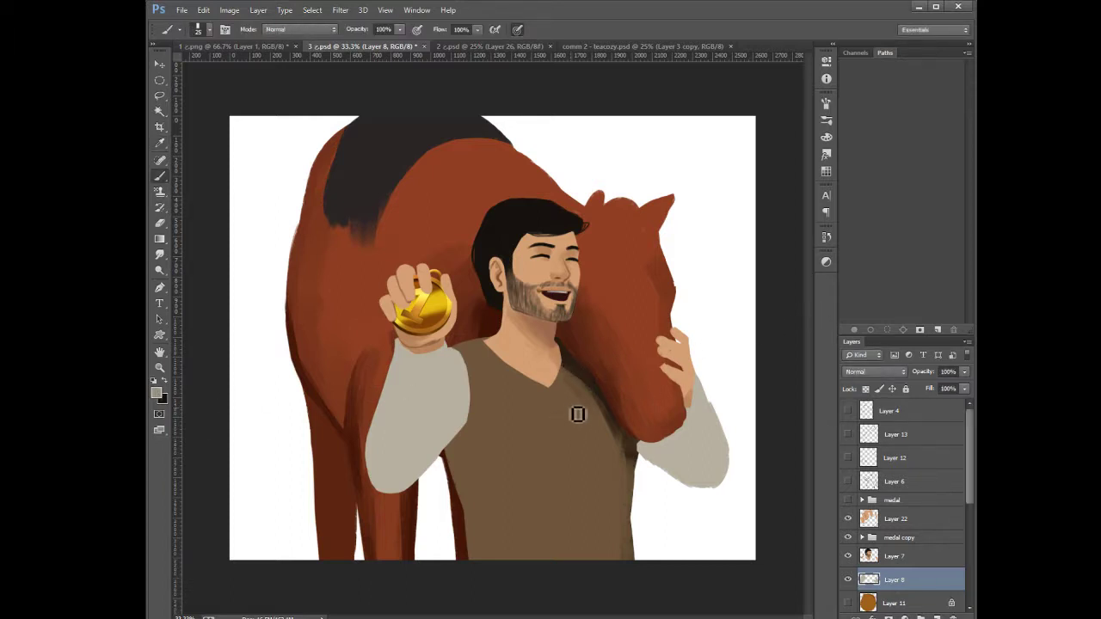
click(866, 389)
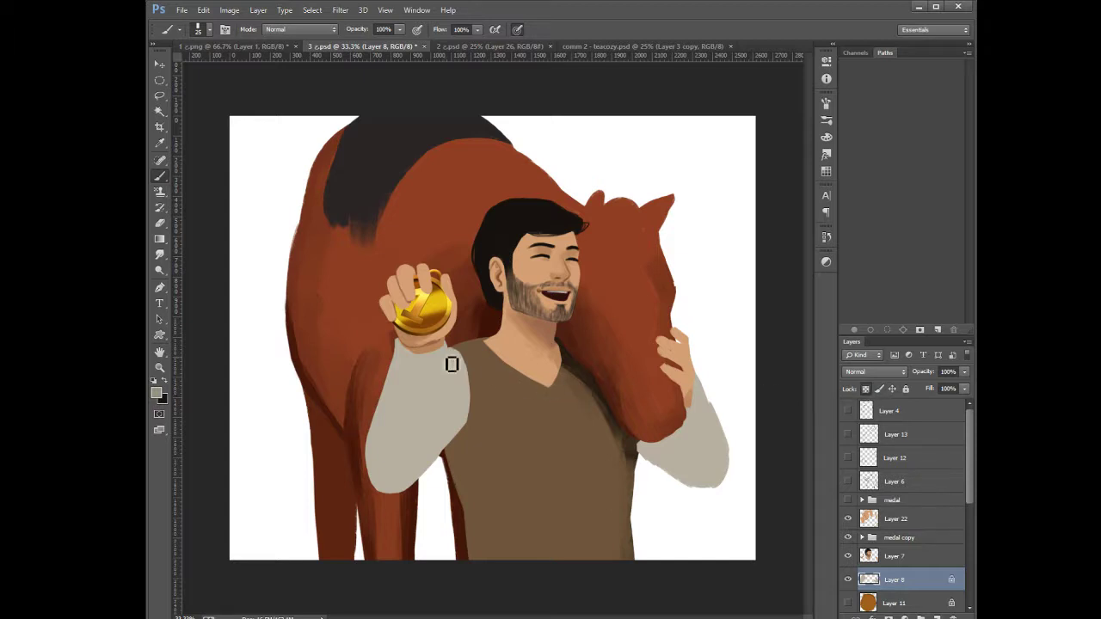
key(bracketright)
key(bracketright)
mouse_move(449, 348)
mouse_down()
mouse_move(459, 361)
mouse_move(458, 349)
mouse_move(425, 472)
mouse_move(407, 482)
mouse_up()
Shade the inner side of the medal arm's sleeve beside the fold in sampled greys with a brush of up to 90 px
alt+click(427, 404)
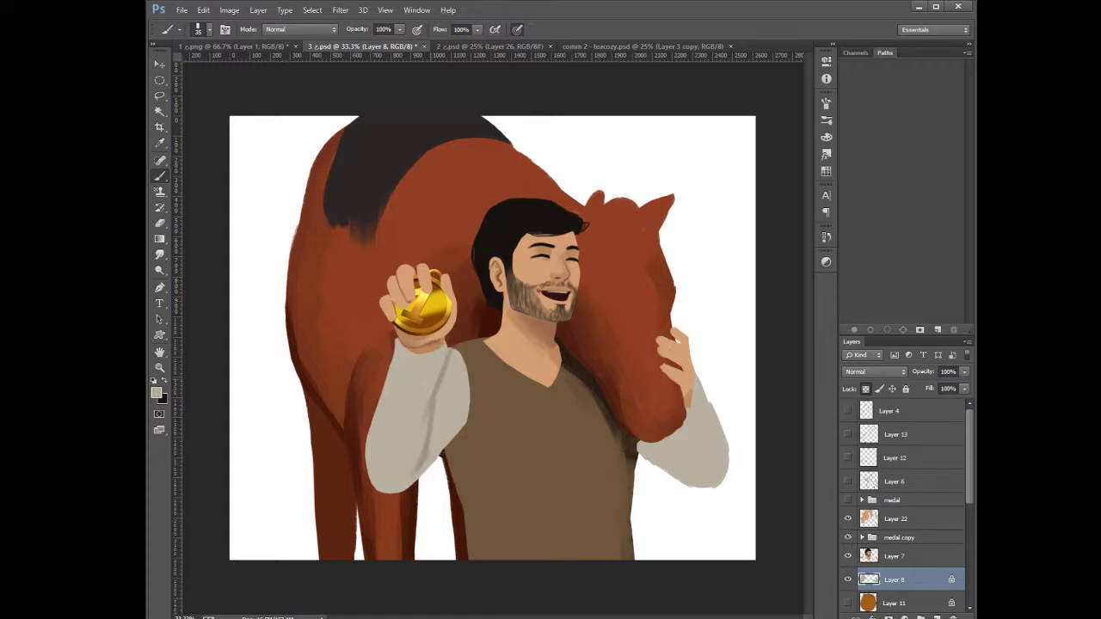
alt+click(432, 425)
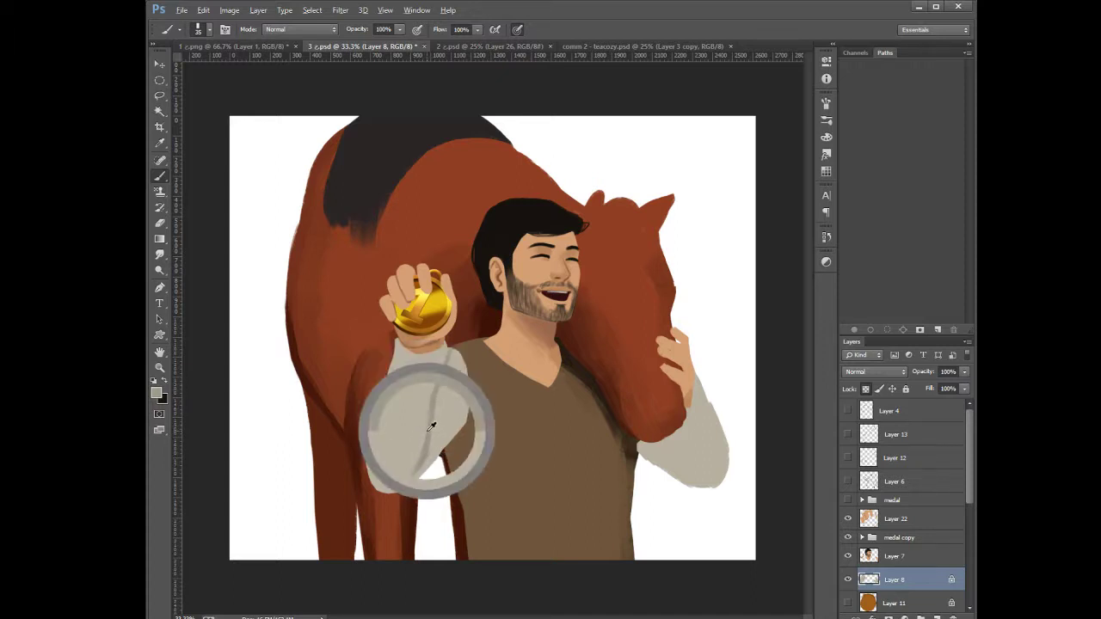
key(bracketright)
key(bracketright)
key(bracketright)
mouse_move(447, 350)
mouse_down()
mouse_move(442, 426)
mouse_move(455, 406)
mouse_move(461, 425)
mouse_move(466, 407)
mouse_move(445, 444)
mouse_up()
drag(471, 397, 424, 478)
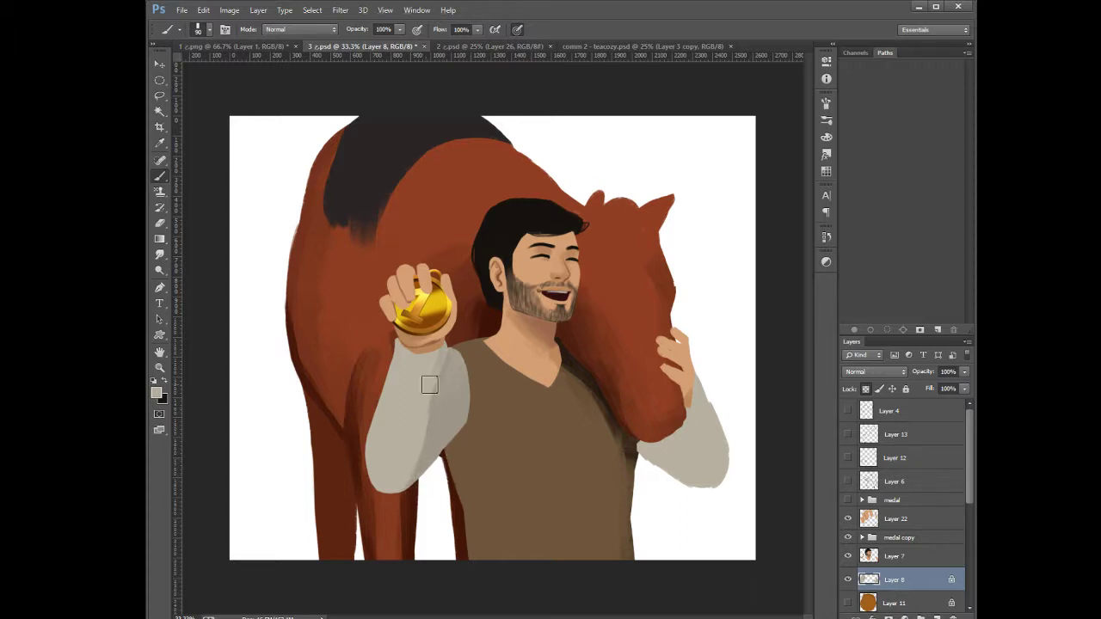
key(bracketleft)
key(bracketleft)
alt+click(444, 414)
Trim the underside of the other sleeve below the horse's muzzle with a 25 px eraser
click(160, 223)
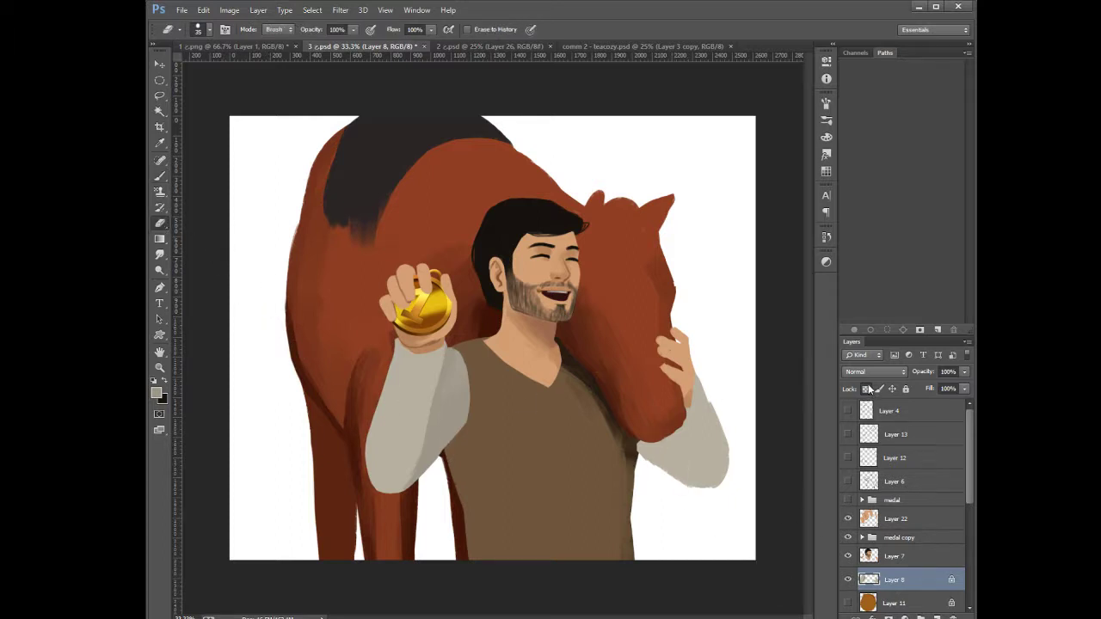
key(bracketleft)
key(bracketleft)
mouse_move(647, 442)
mouse_down()
mouse_move(639, 452)
mouse_move(678, 484)
mouse_up()
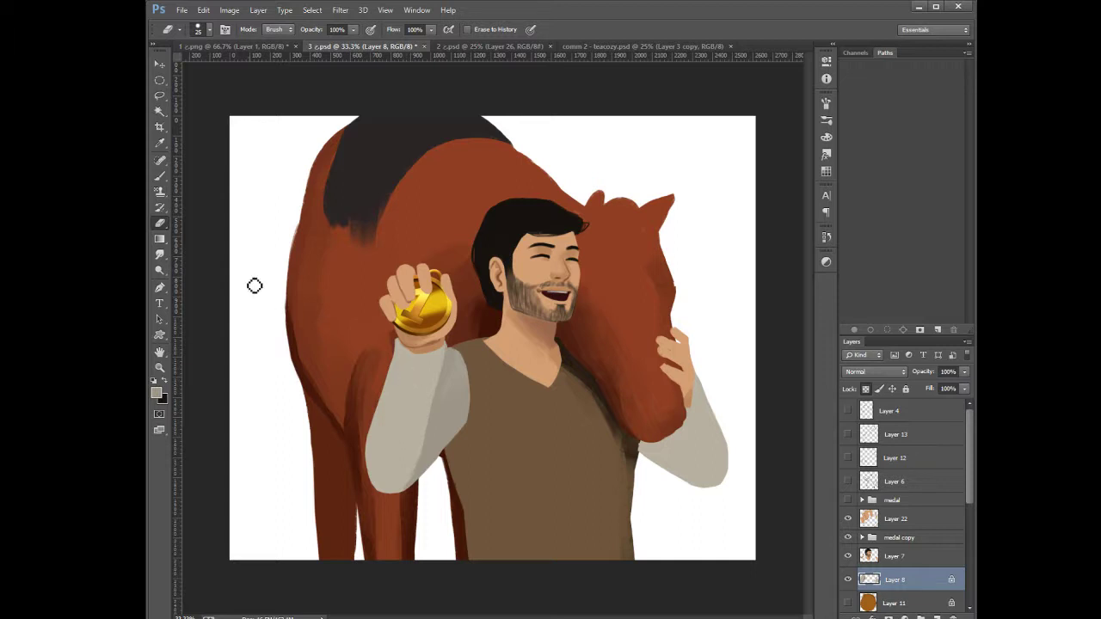
Deepen the grey shading on the upper arm and elbow of the medal arm's sleeve, using sampled tones and a 60 px brush
key(b)
alt+click(417, 392)
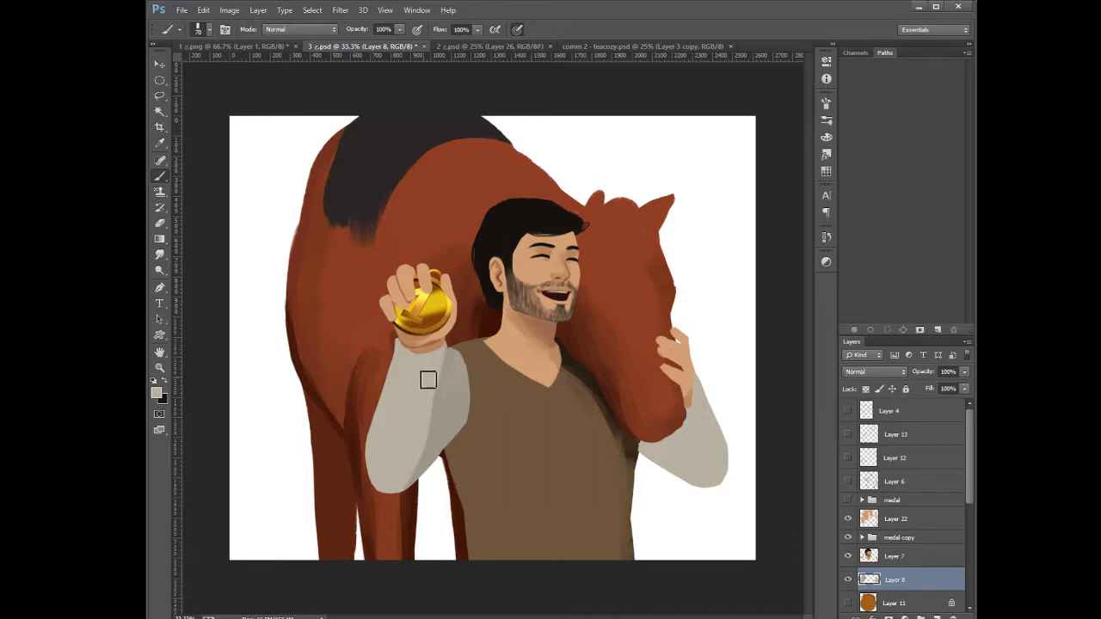
key(bracketleft)
key(bracketleft)
key(bracketleft)
key(i)
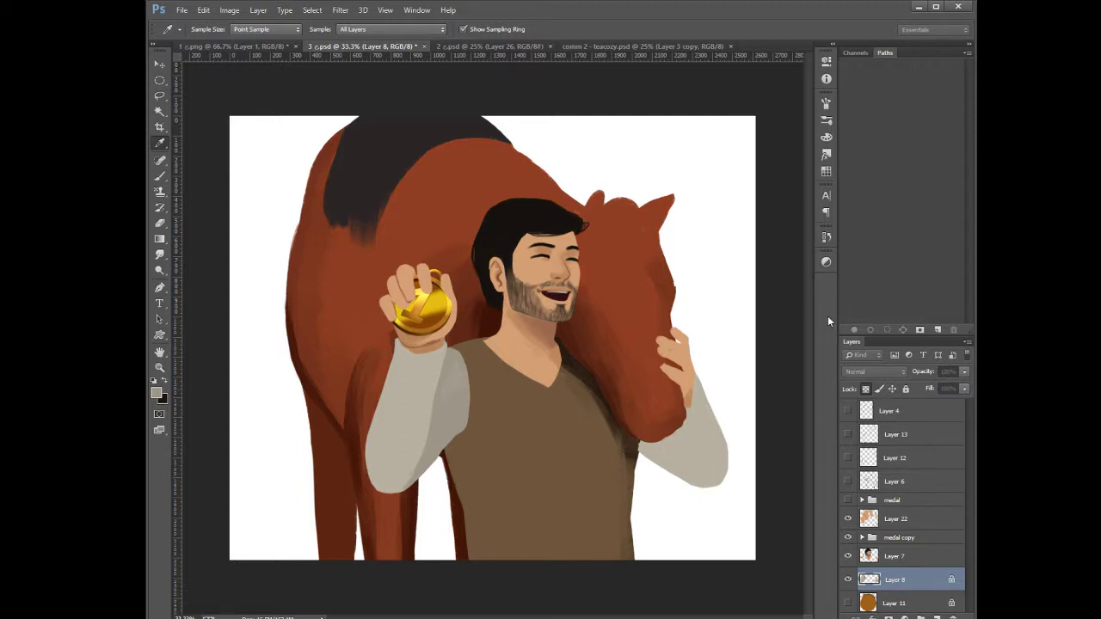
key(b)
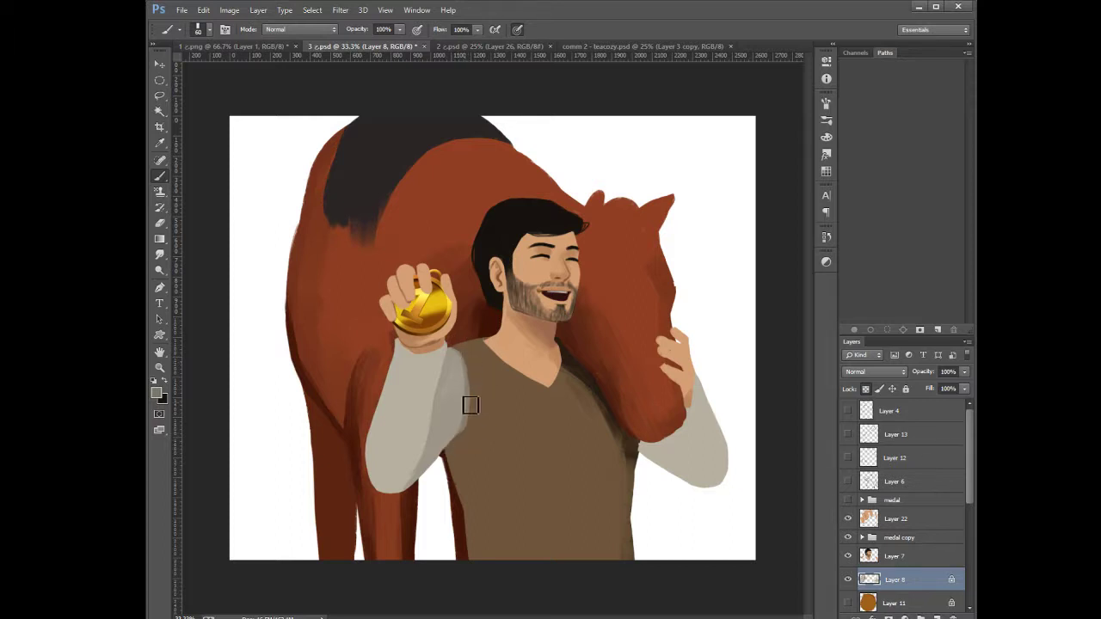
alt+click(463, 371)
drag(462, 376, 443, 392)
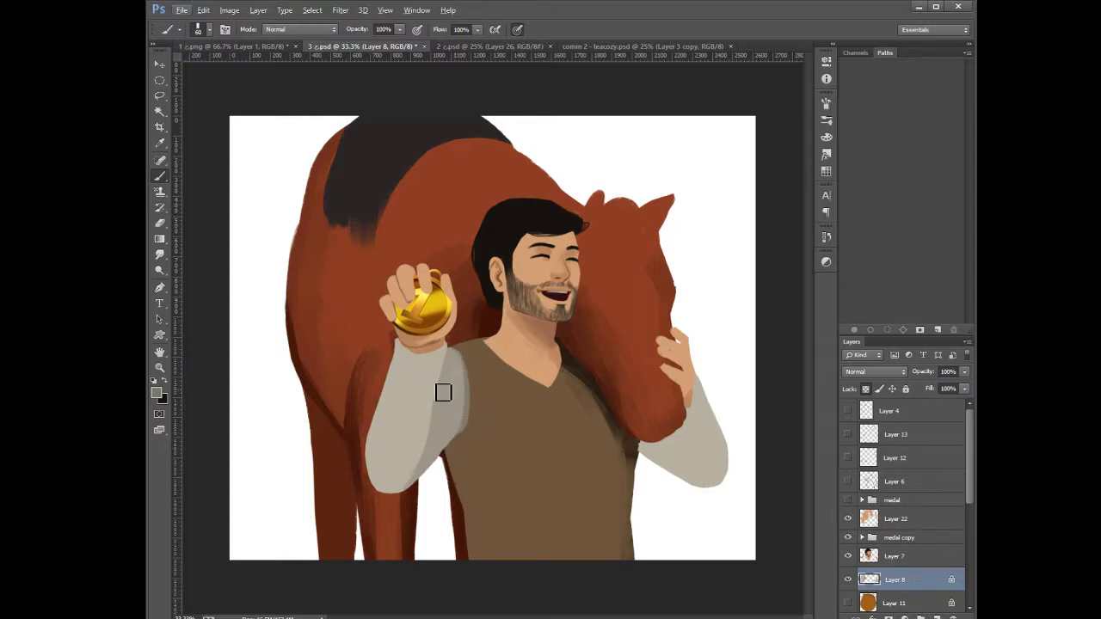
alt+click(416, 471)
drag(418, 476, 403, 489)
alt+click(395, 485)
Brighten the forearm of the medal arm's sleeve with a lighter grey, enlarging the brush to 125 px
key(i)
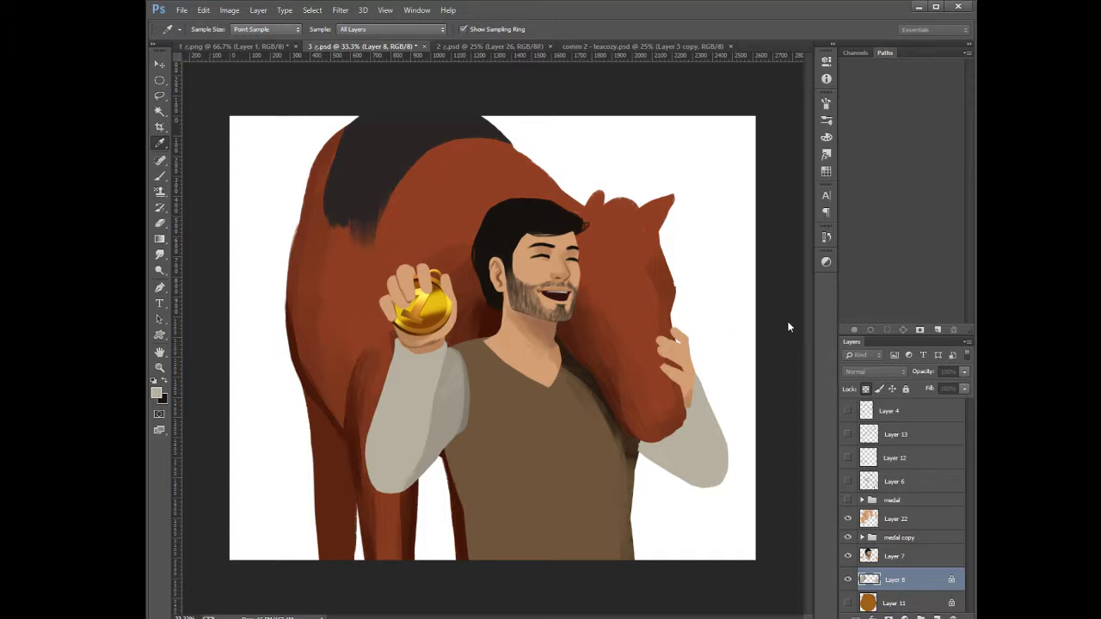
key(b)
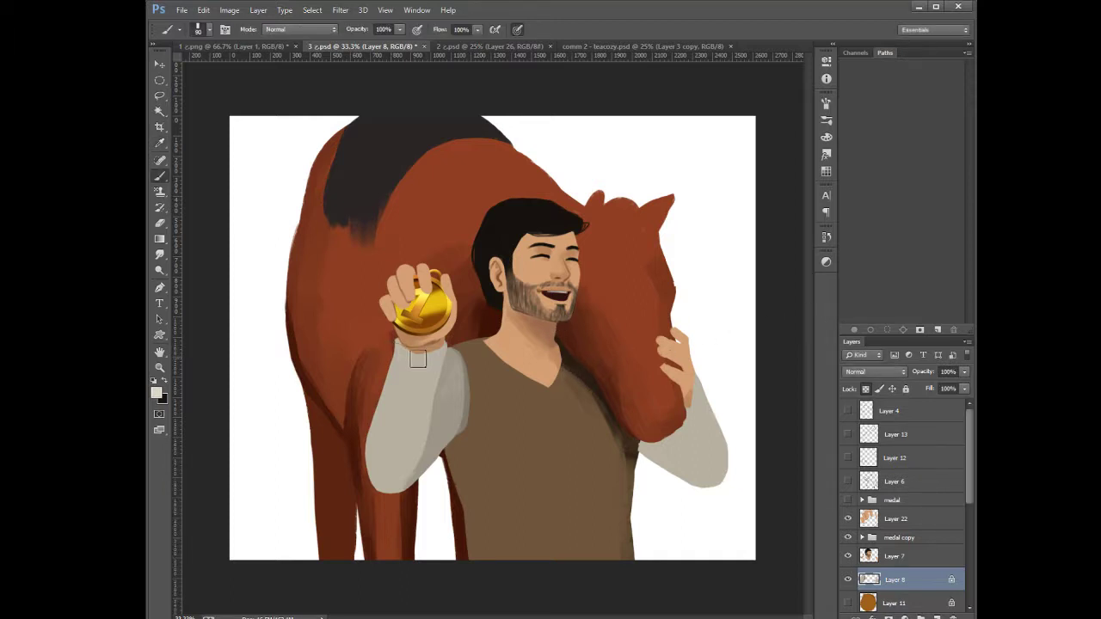
mouse_move(418, 360)
mouse_down()
mouse_move(414, 395)
mouse_move(420, 360)
mouse_up()
key(bracketright)
alt+click(431, 365)
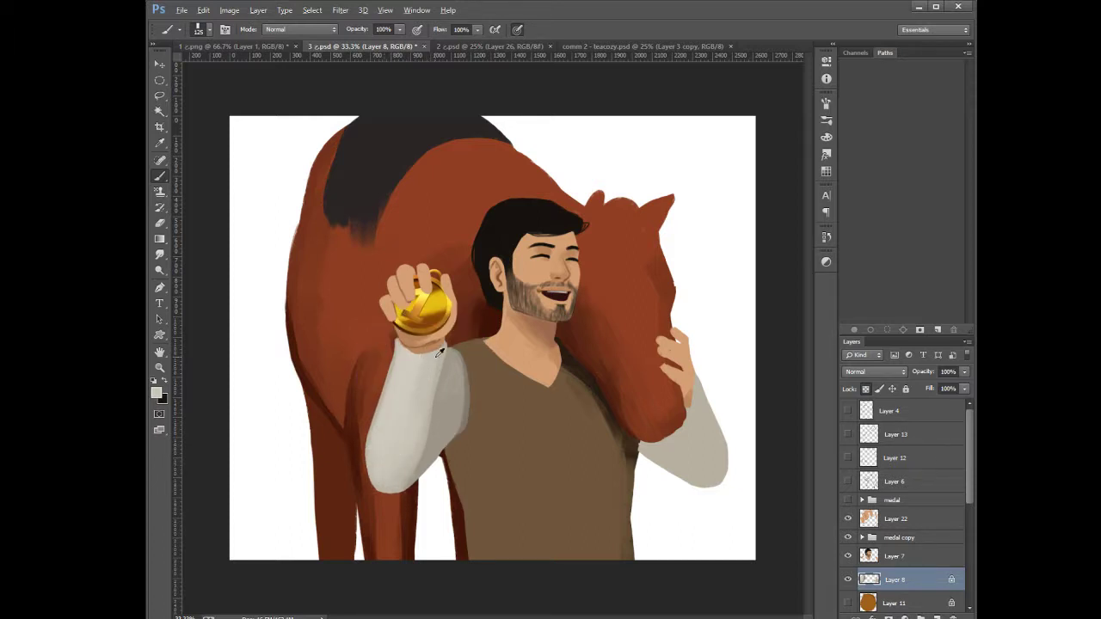
Shrink the brush to 25 px and define the fold between forearm and upper arm on the medal sleeve in dark grey
key(bracketleft)
key(bracketleft)
key(bracketleft)
key(bracketleft)
key(bracketleft)
key(bracketleft)
key(bracketright)
key(bracketleft)
key(bracketleft)
key(bracketleft)
key(bracketleft)
key(bracketleft)
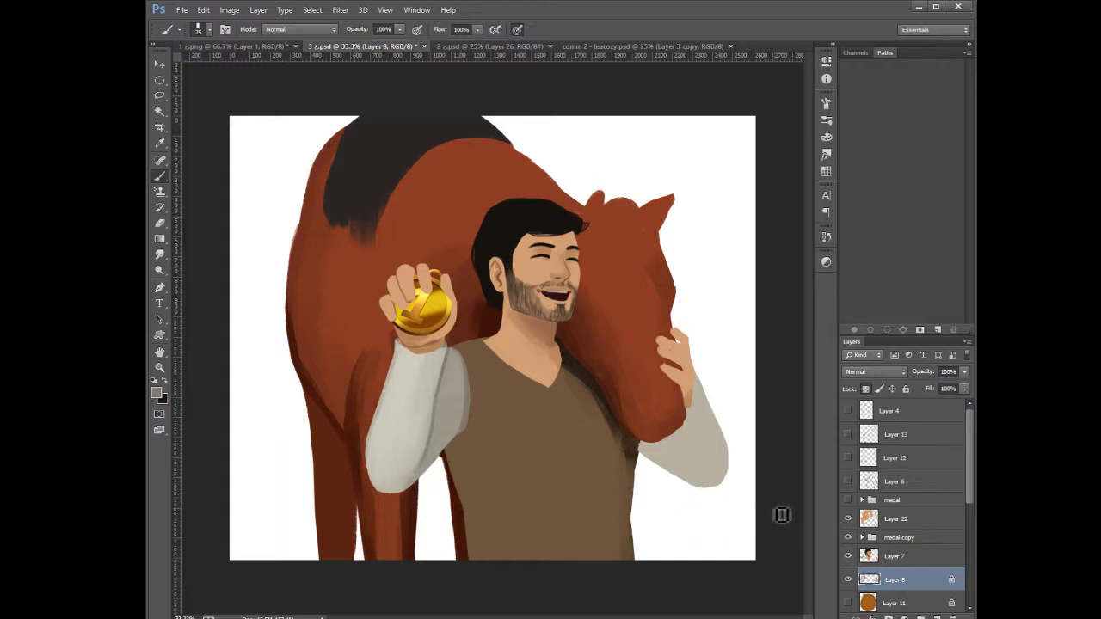
Paint a dark grey elbow fold on the sleeve beside the horse's muzzle and refine it with a 15 px brush
key(bracketright)
drag(682, 419, 689, 465)
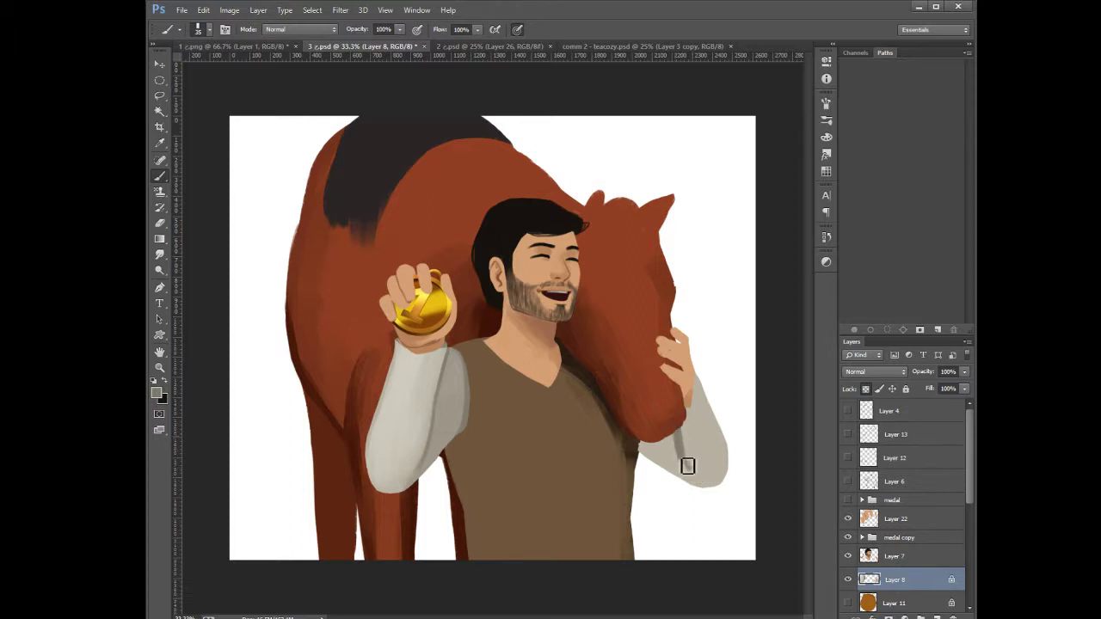
drag(688, 424, 695, 472)
alt+click(681, 453)
key(bracketleft)
key(bracketleft)
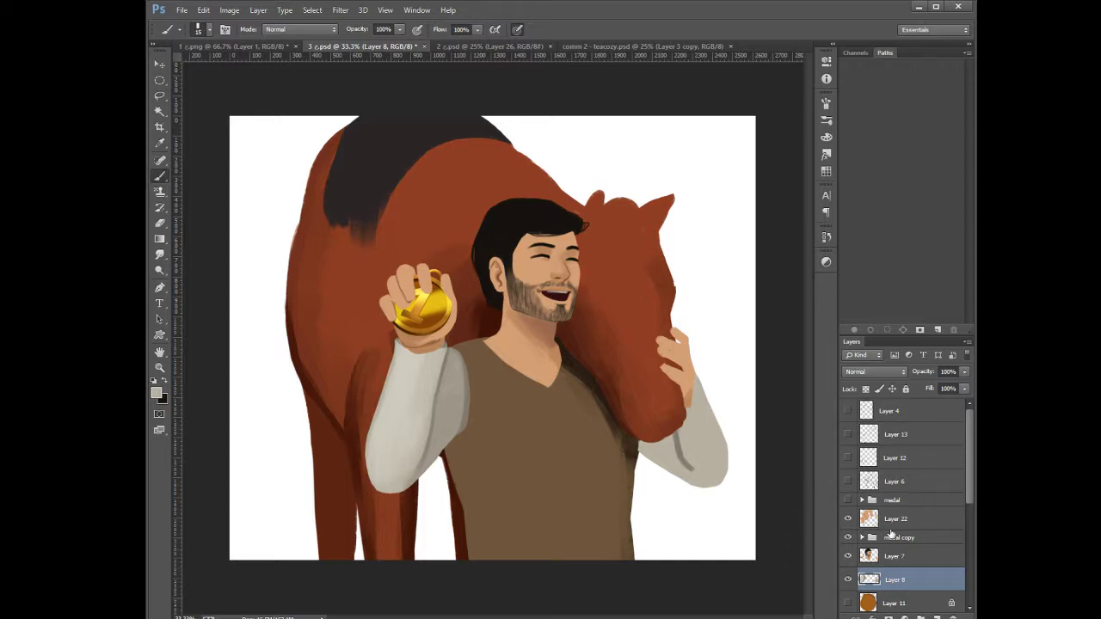
On Layer 9, darken the brown shirt's side edge below the horse's muzzle with a sampled dark brown
scroll(965, 494, down, 3)
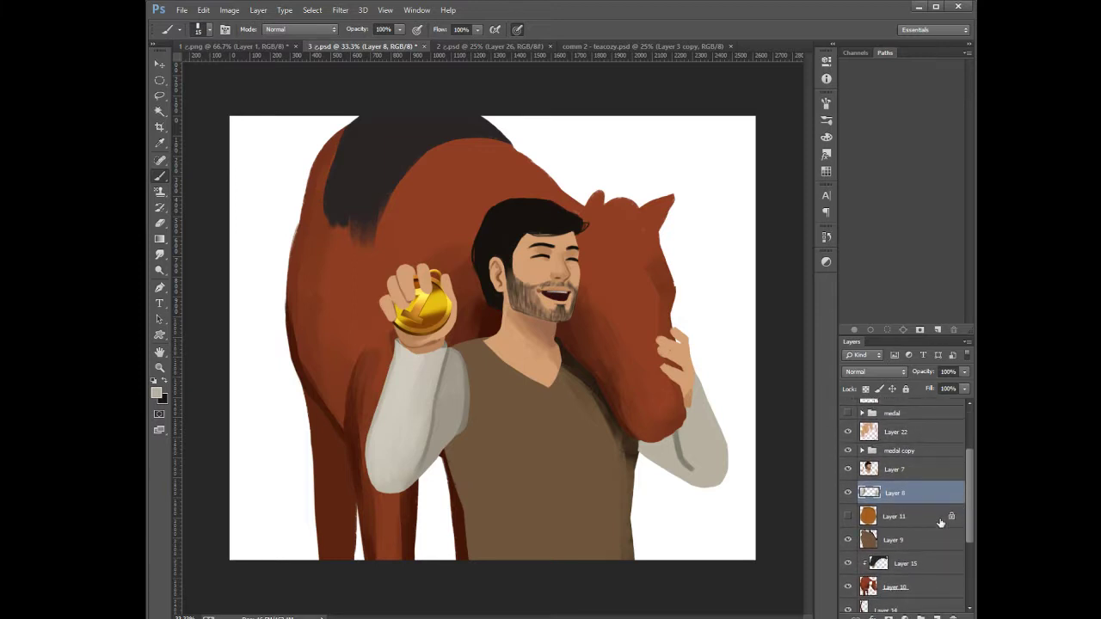
click(886, 534)
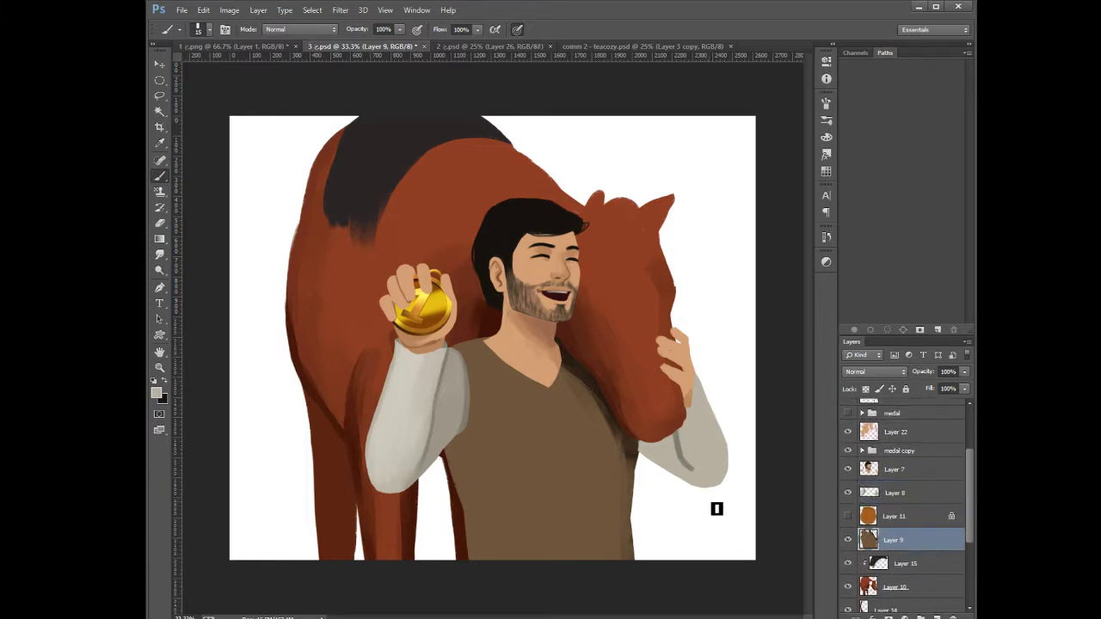
key(e)
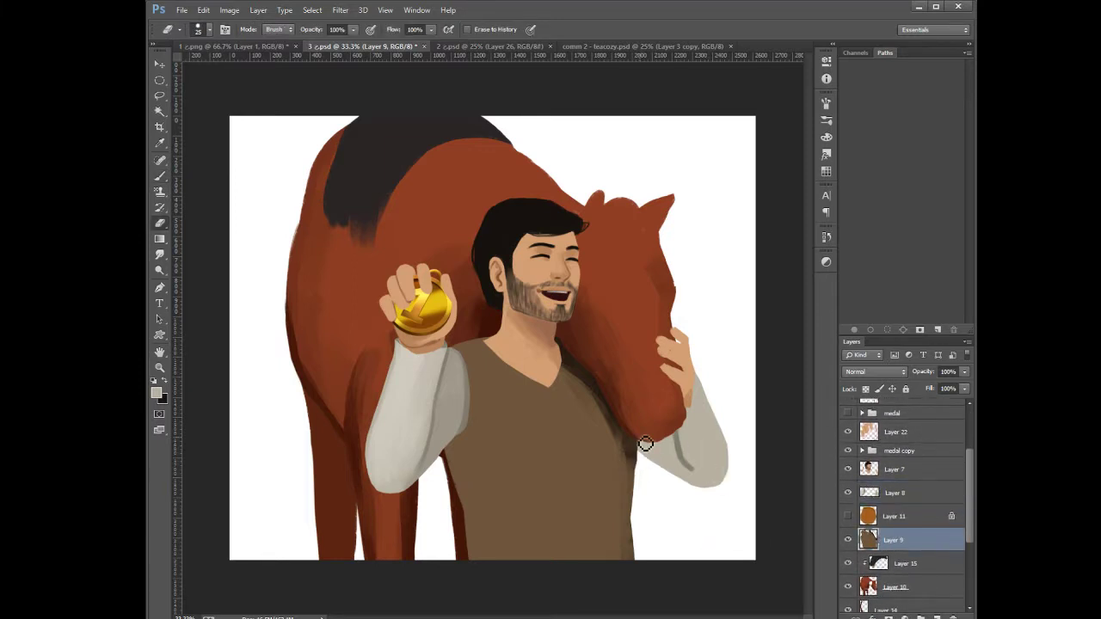
ctrl+click(652, 448)
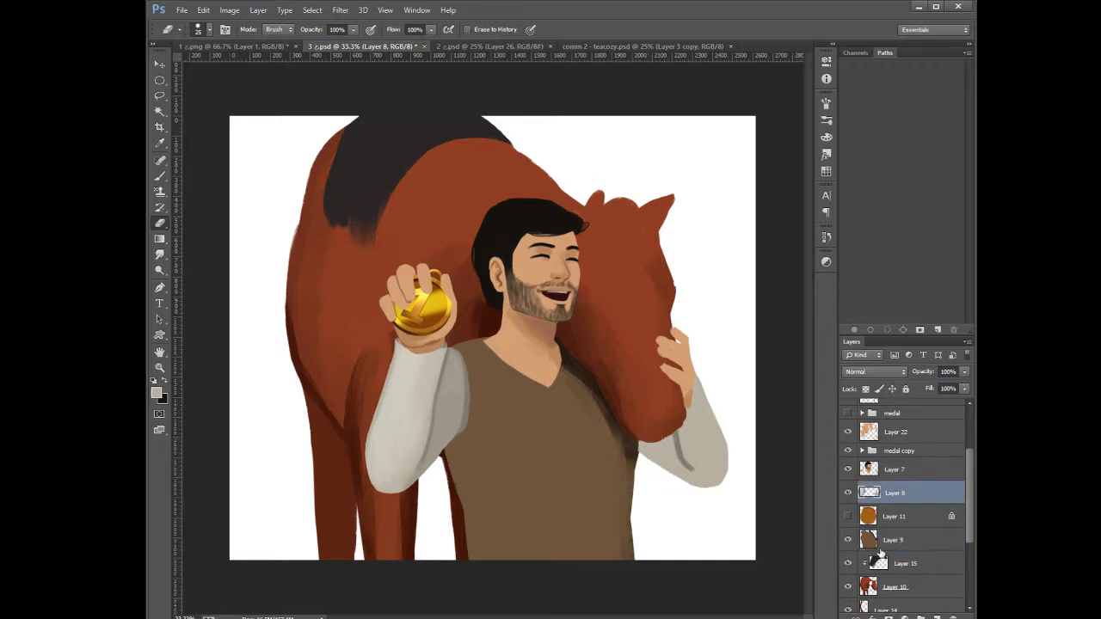
click(884, 541)
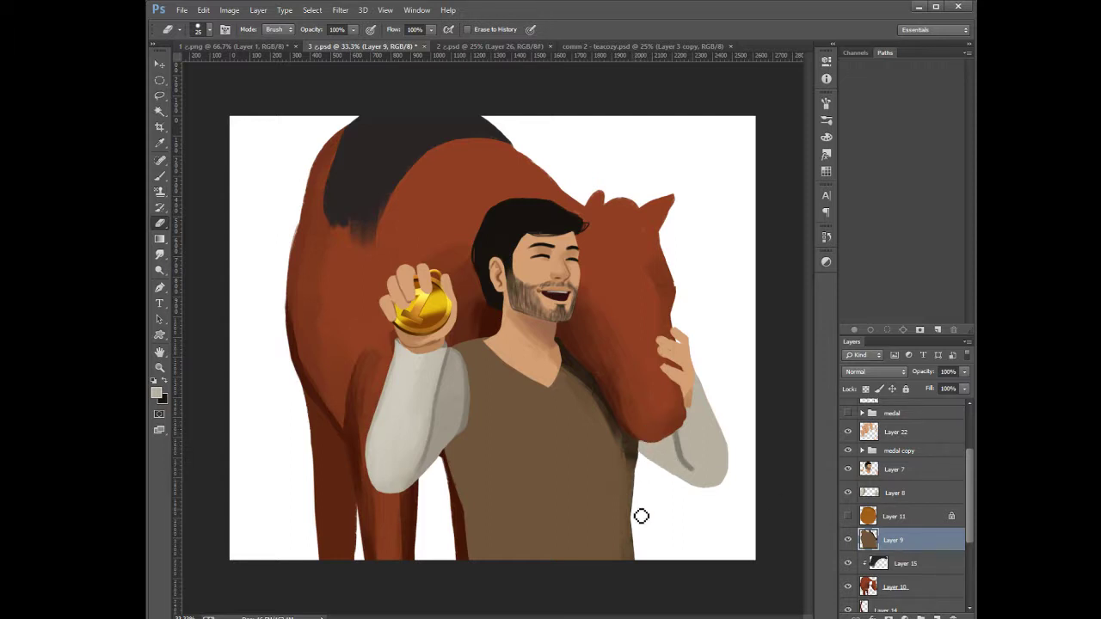
click(159, 175)
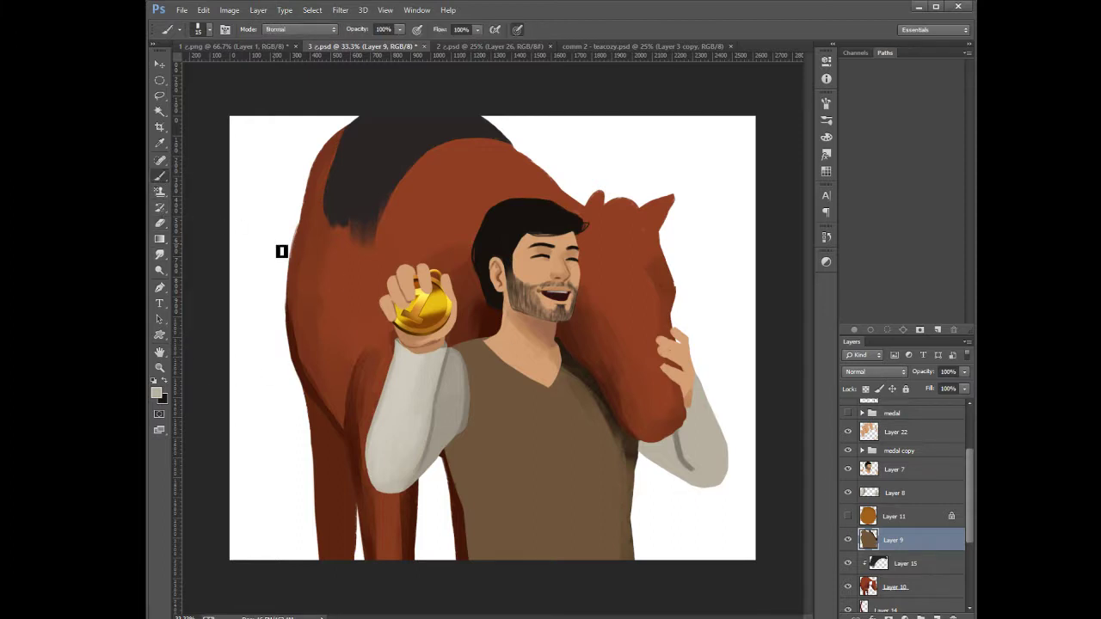
alt+click(638, 446)
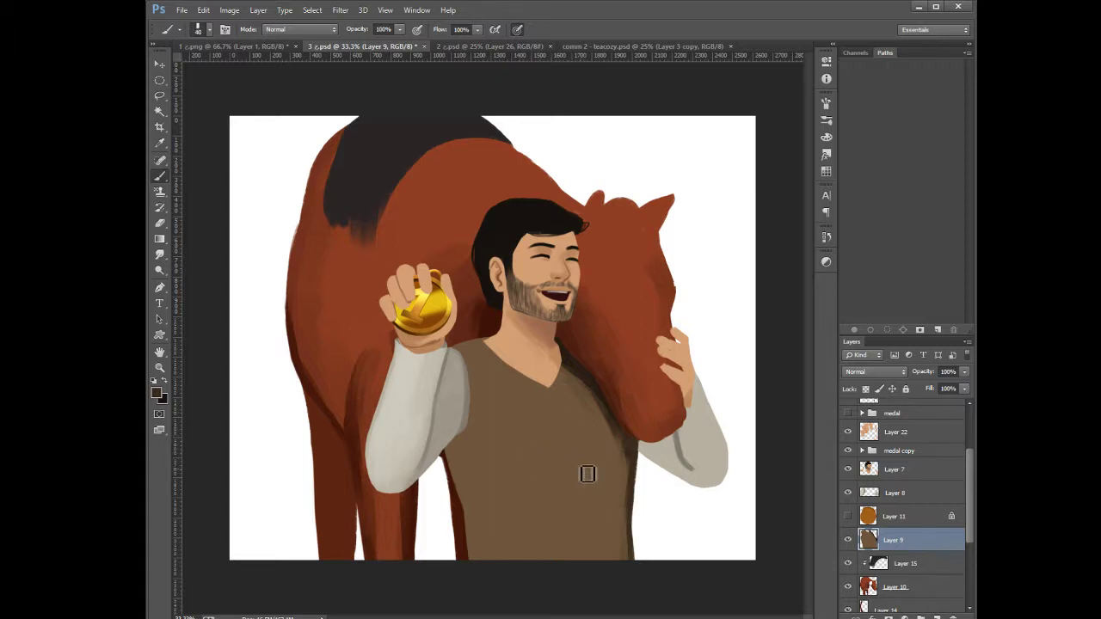
Paint a dark diagonal crease across the lower front of the brown shirt with a 50 px brush
key(bracketright)
key(bracketright)
drag(608, 469, 528, 516)
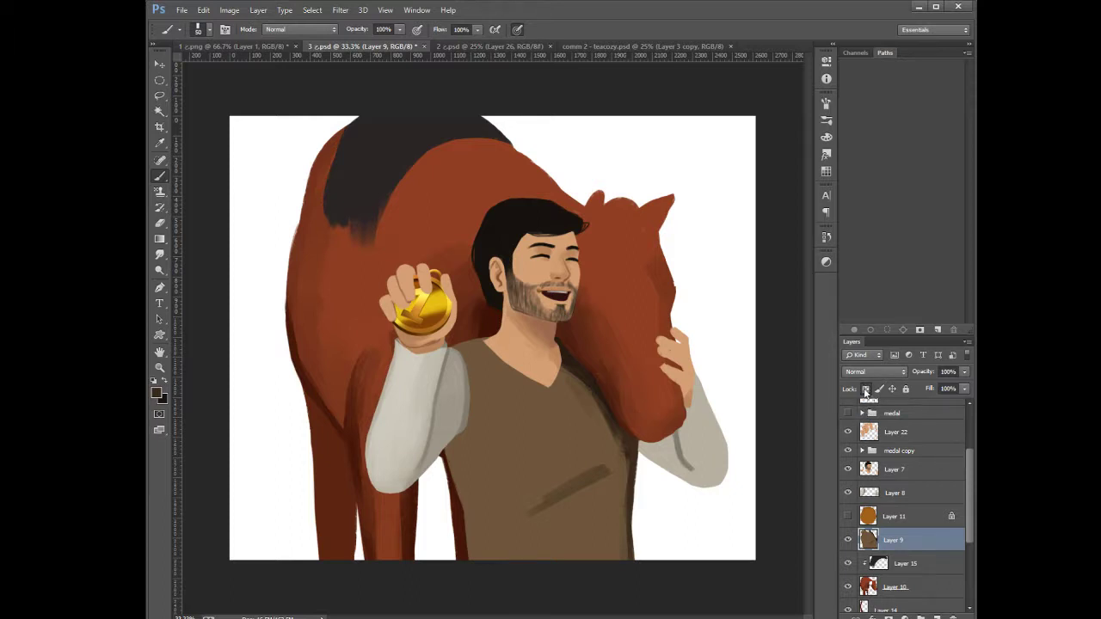
Try a dark centre crease down from the shirt's V-neck with Layer 9's transparency locked, covering it with sampled brown and releasing the lock
click(866, 390)
key(bracketleft)
key(bracketleft)
drag(557, 390, 567, 467)
alt+click(545, 412)
key(bracketright)
key(bracketright)
key(bracketright)
key(bracketright)
key(bracketright)
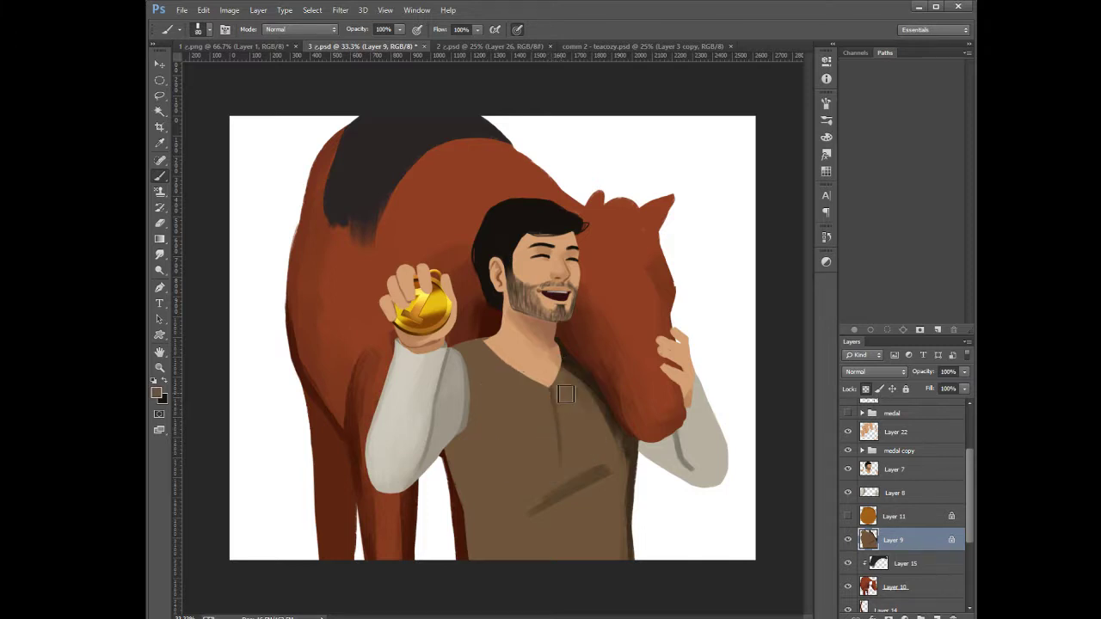
mouse_move(550, 391)
mouse_down()
mouse_move(566, 450)
mouse_move(565, 425)
mouse_move(550, 466)
mouse_up()
click(866, 389)
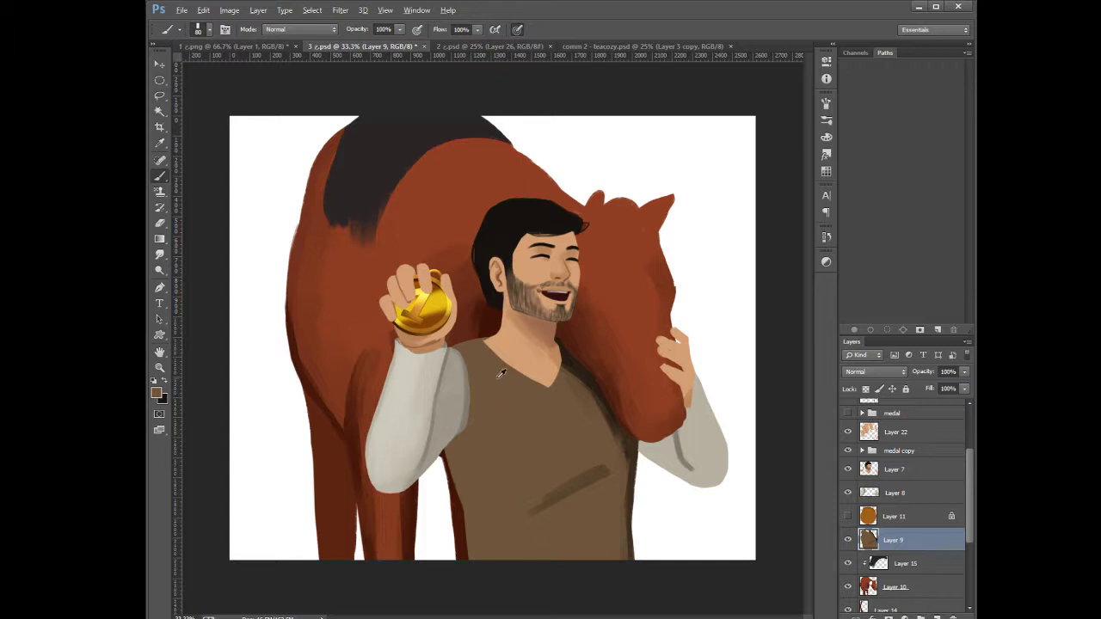
key(bracketleft)
key(bracketleft)
key(bracketleft)
key(bracketleft)
click(874, 473)
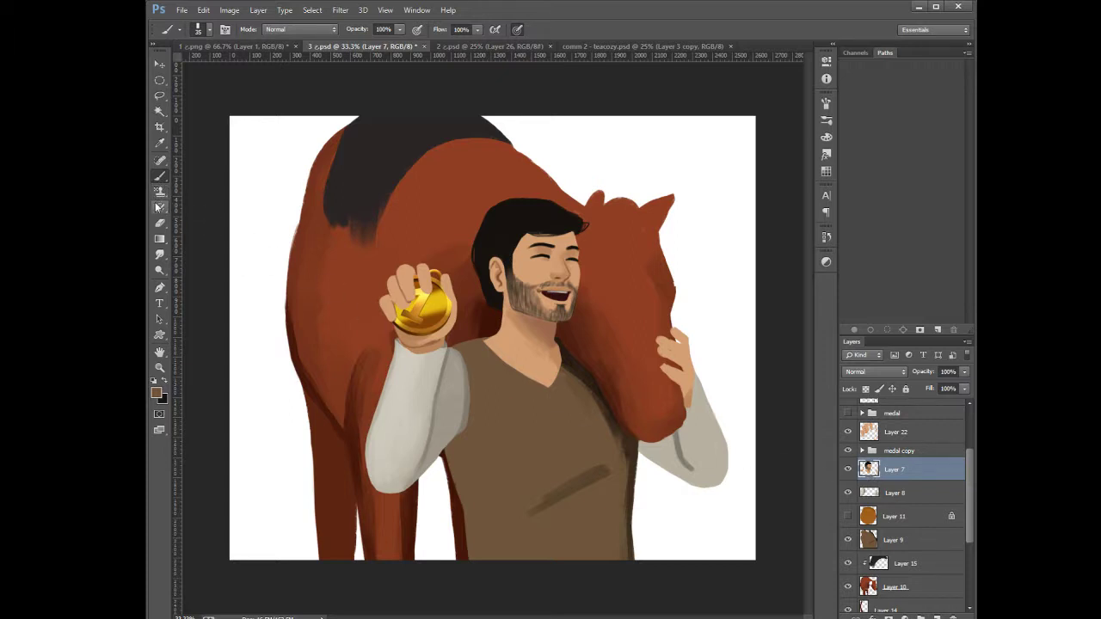
click(161, 225)
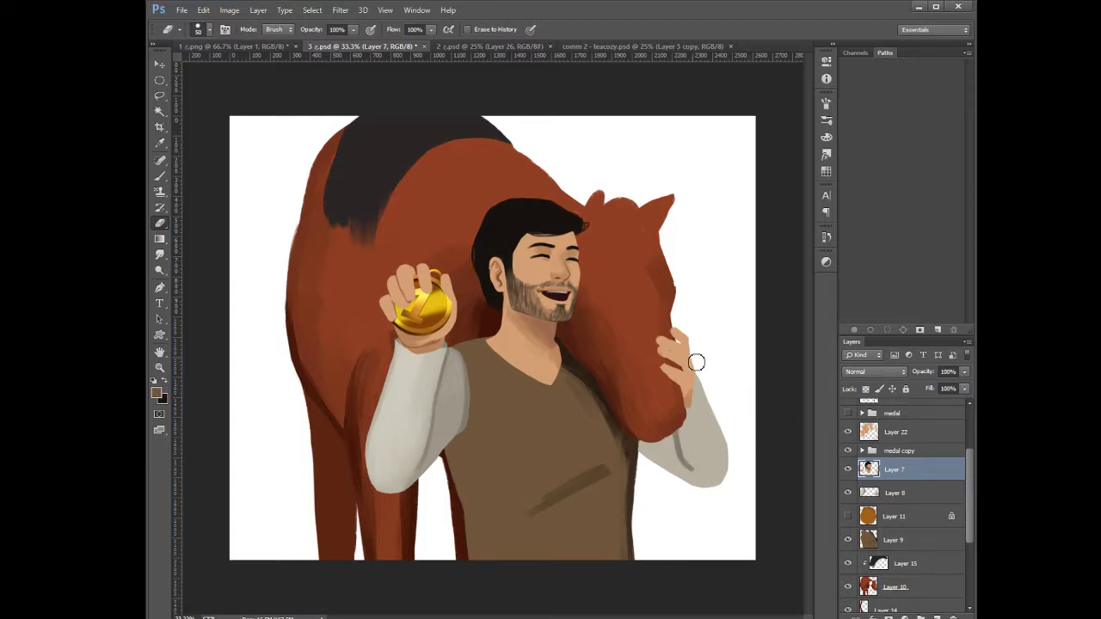
On Layer 10, blend the dark shading on the horse's cheek beside the man's beard with sampled reds and a 125 px brush
click(862, 583)
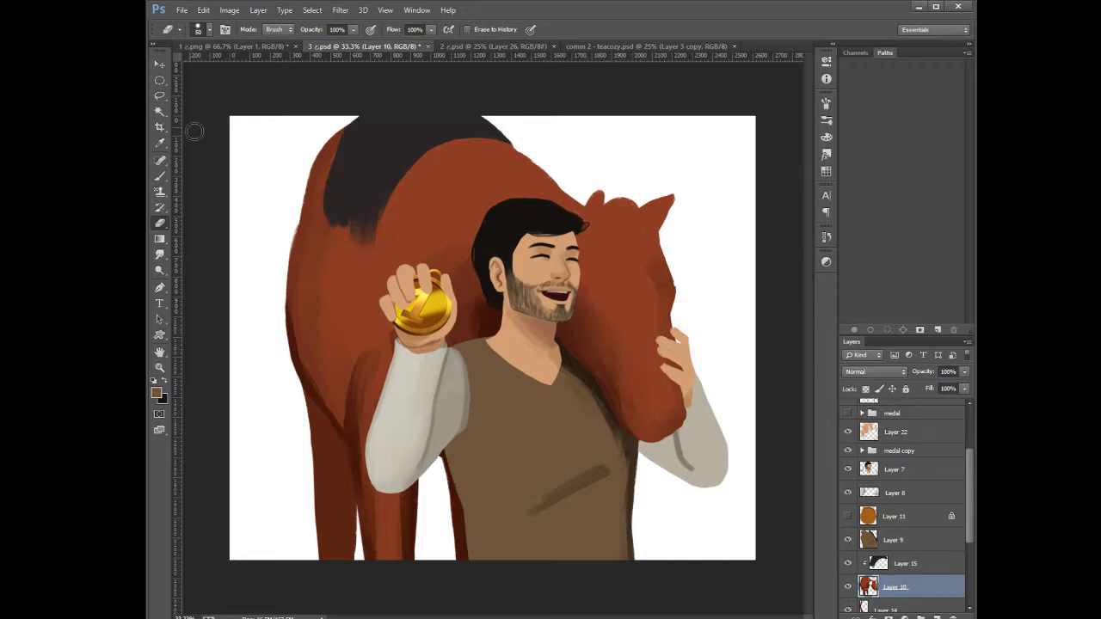
click(160, 177)
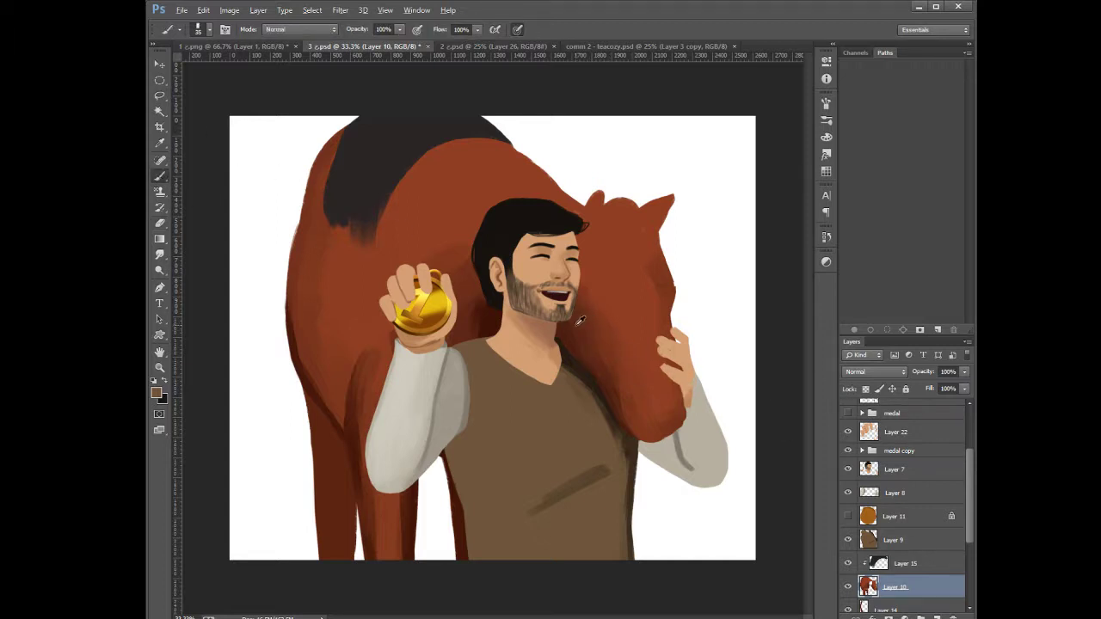
alt+click(581, 323)
key(bracketright)
key(bracketright)
alt+click(610, 339)
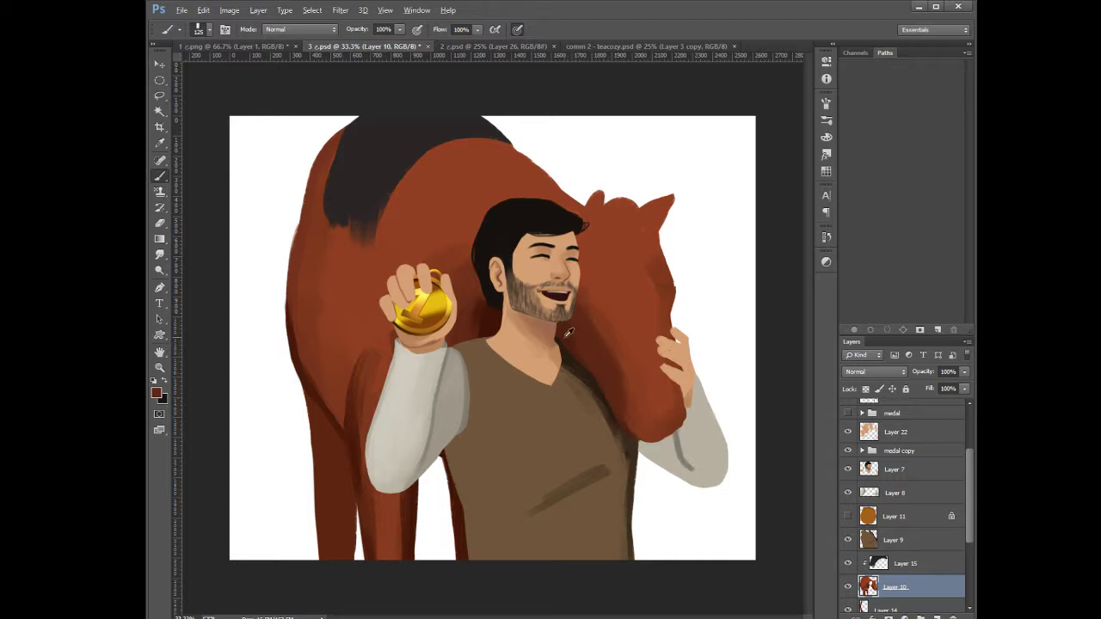
alt+click(581, 328)
alt+click(611, 344)
alt+click(586, 326)
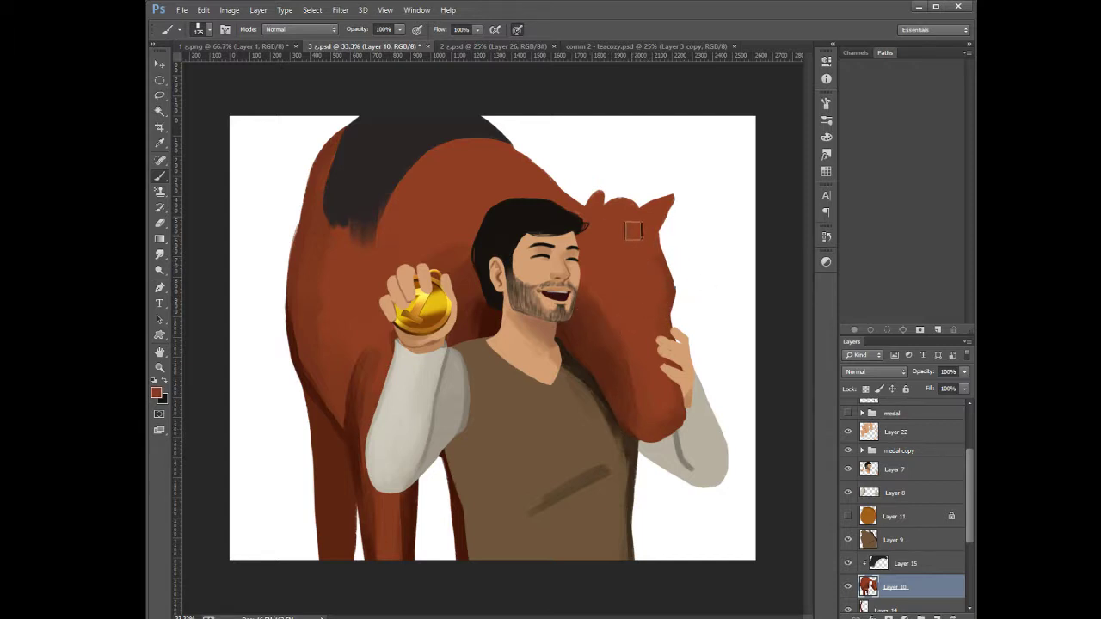
Trim the horse's ears and the edge of the head between them with a 50 px eraser
key(bracketleft)
key(bracketleft)
key(bracketleft)
click(849, 415)
key(bracketleft)
key(bracketleft)
key(bracketleft)
key(bracketleft)
key(bracketleft)
key(bracketleft)
key(e)
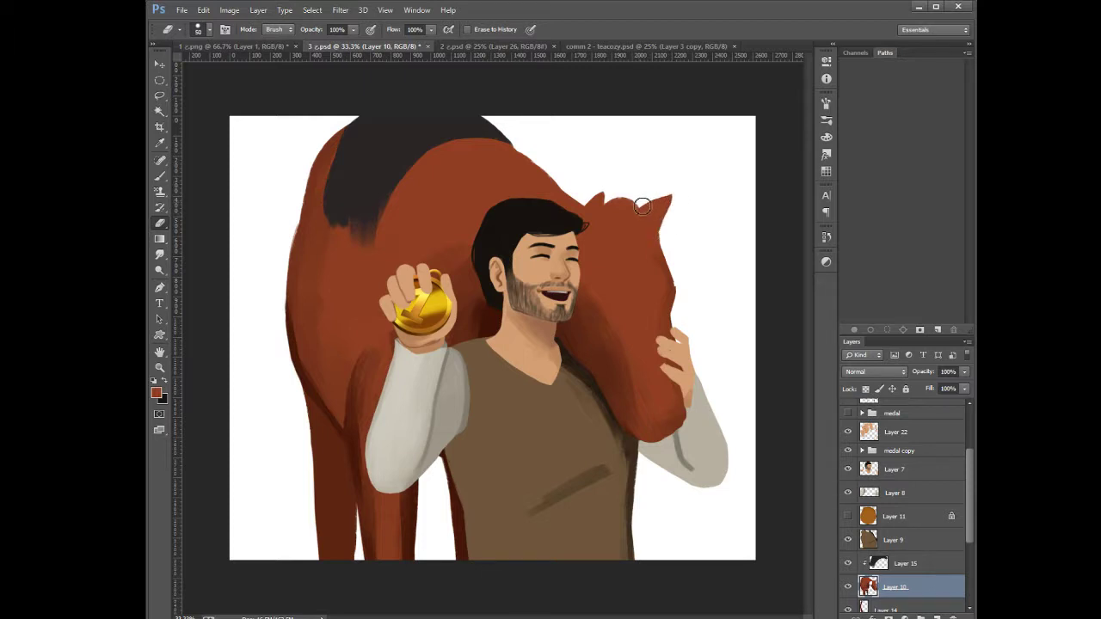
mouse_move(643, 207)
mouse_down()
mouse_move(691, 205)
mouse_move(680, 196)
mouse_move(655, 205)
mouse_up()
key(alt)
Sample the near-black of the man's hair for the brush and add a new layer above Layer 15
click(159, 176)
alt+click(517, 217)
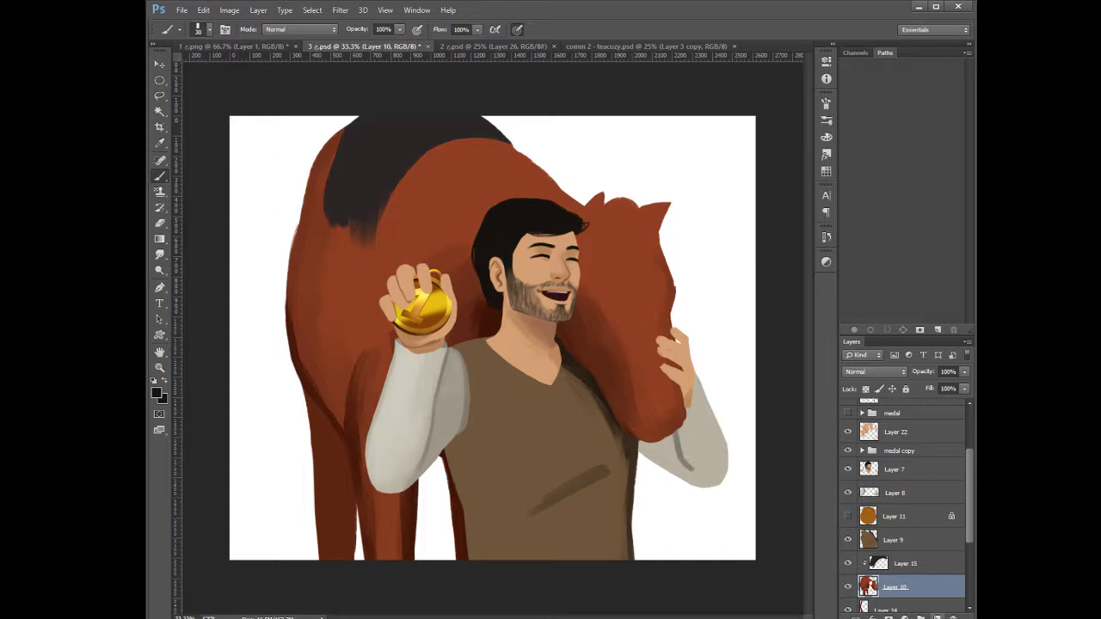
click(904, 568)
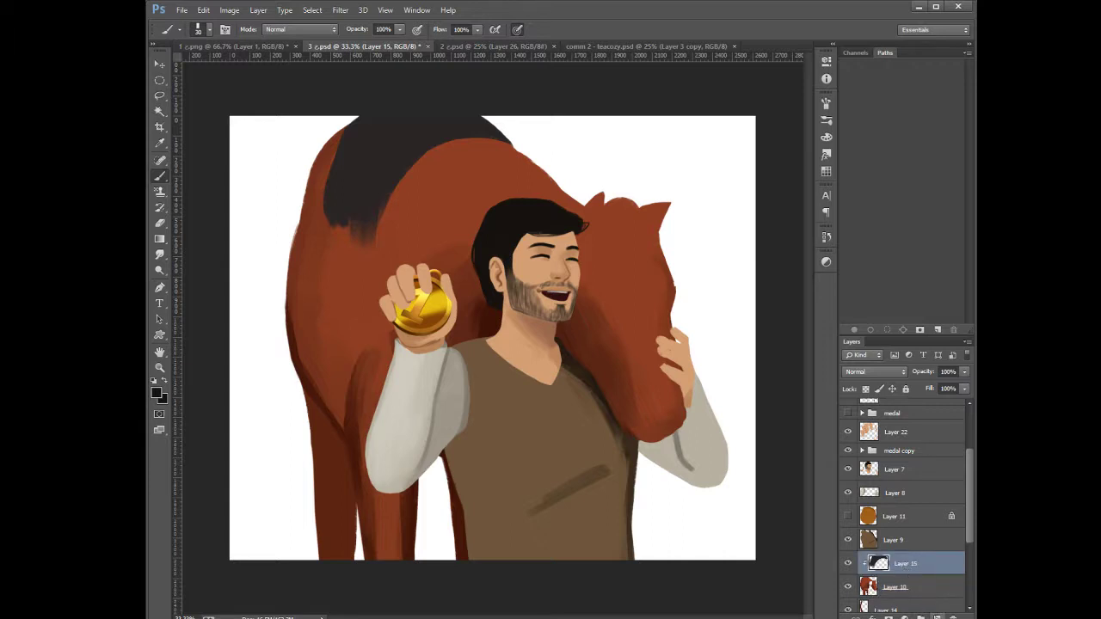
click(936, 617)
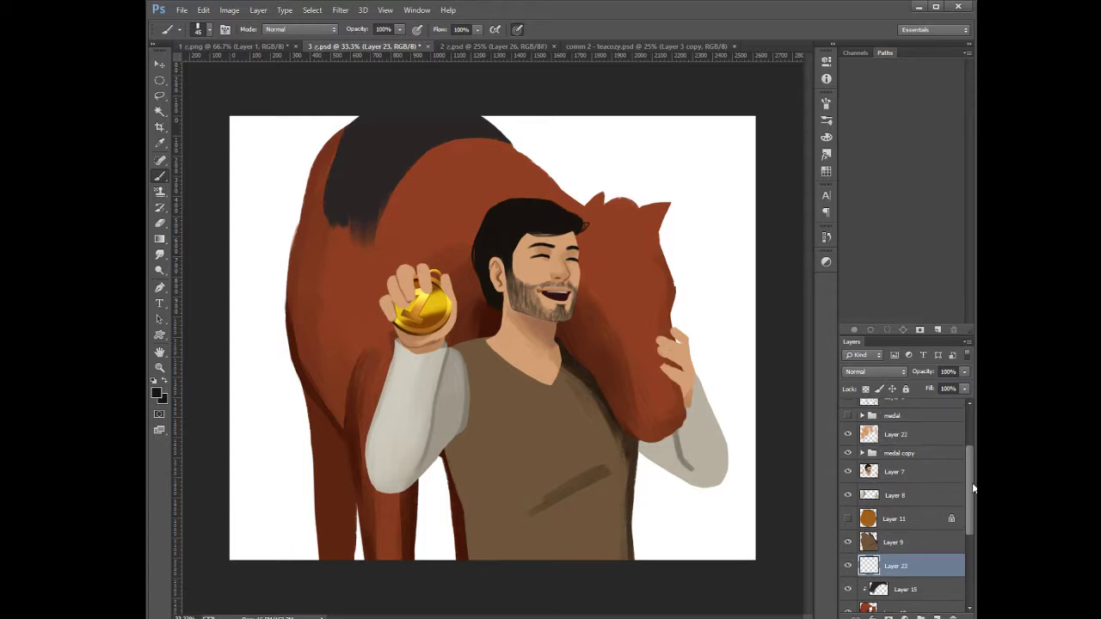
Show the rough sketch on Layer 6 over the painting, keeping the large medal group hidden
drag(973, 483, 973, 449)
click(848, 501)
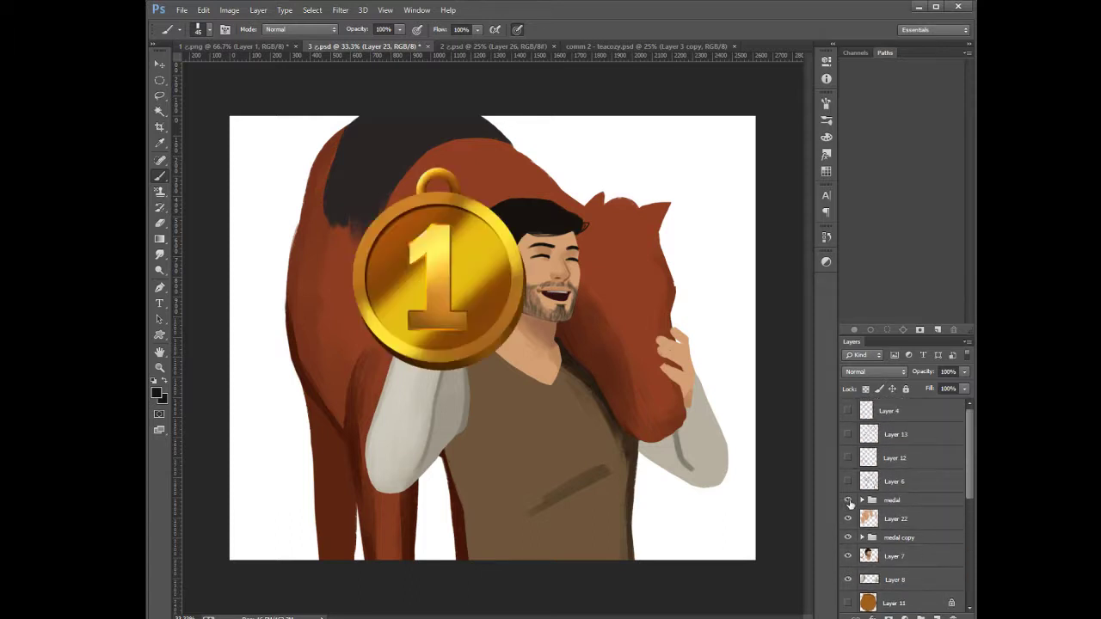
click(848, 500)
mouse_move(970, 476)
mouse_down()
mouse_move(952, 526)
mouse_move(963, 488)
mouse_up()
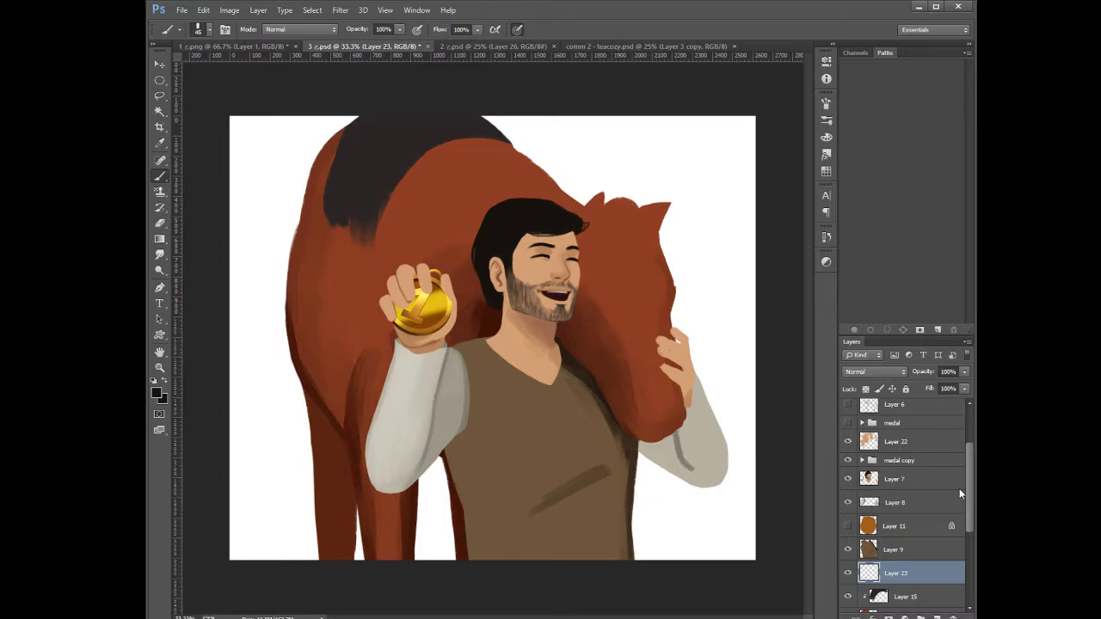
drag(959, 488, 955, 499)
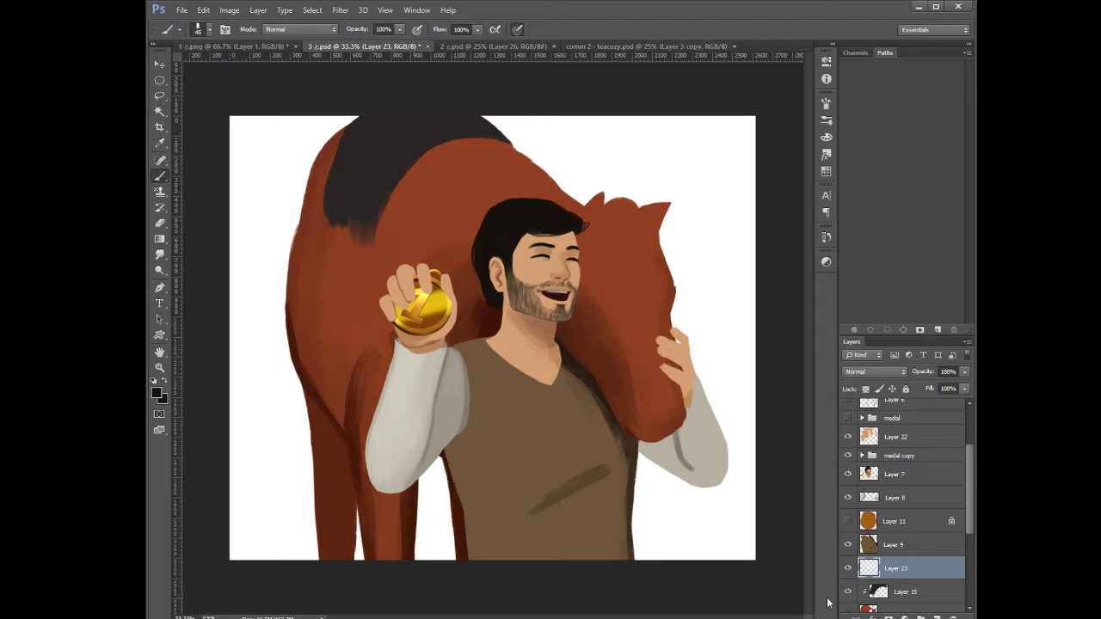
drag(972, 503, 970, 494)
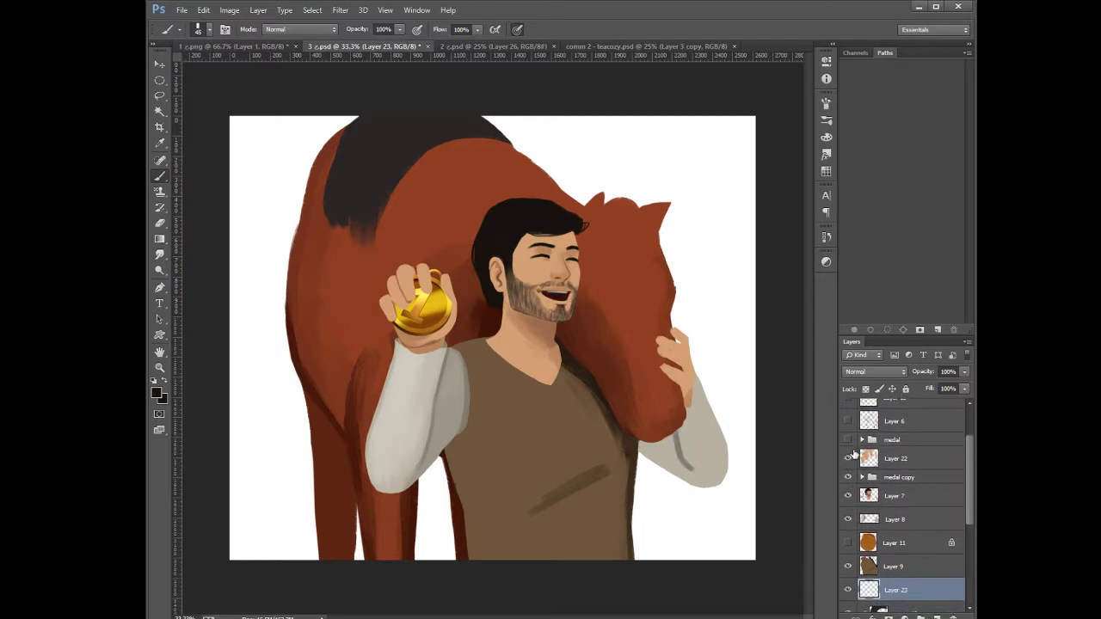
click(848, 421)
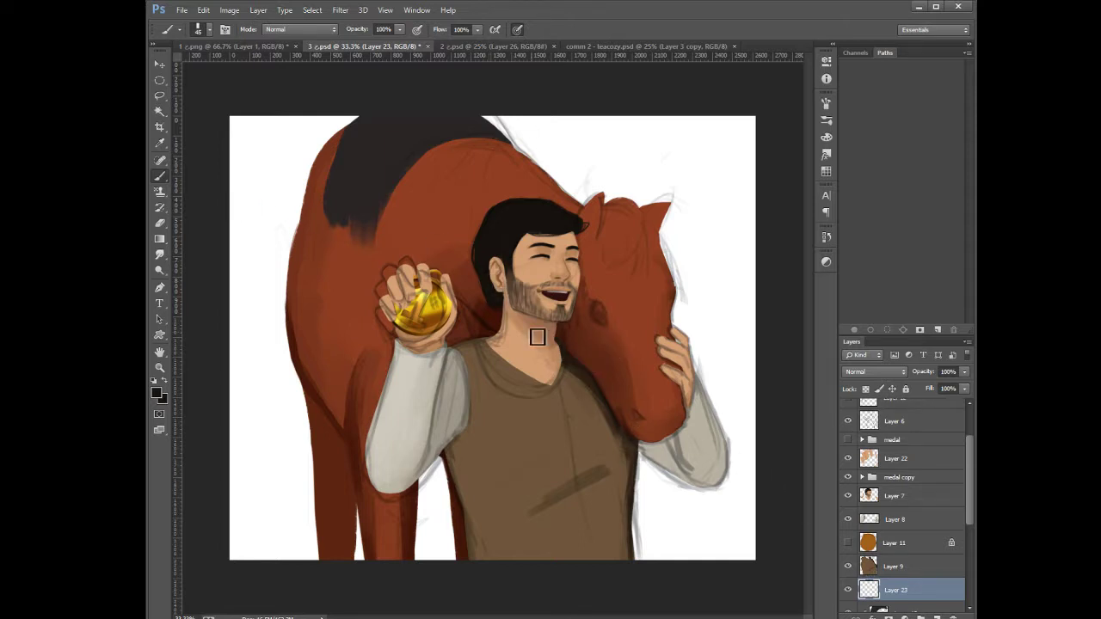
Paint the horse's eye and nostril in near-black on Layer 23, following the sketch and reducing the brush to 20 px
key(bracketleft)
drag(603, 310, 610, 325)
key(bracketleft)
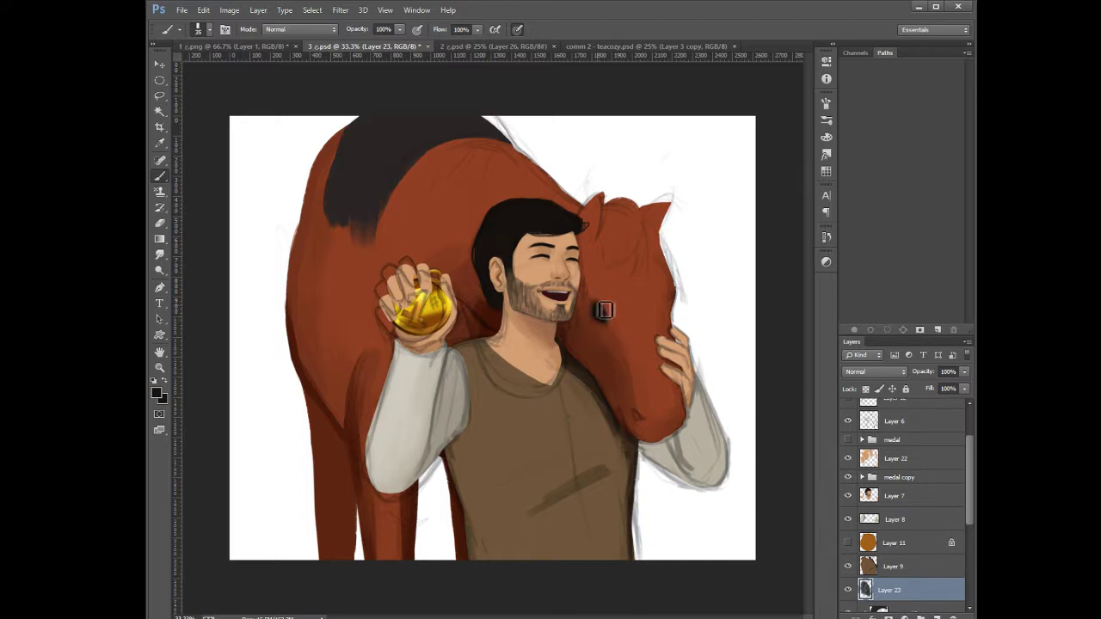
drag(605, 309, 599, 302)
key(bracketleft)
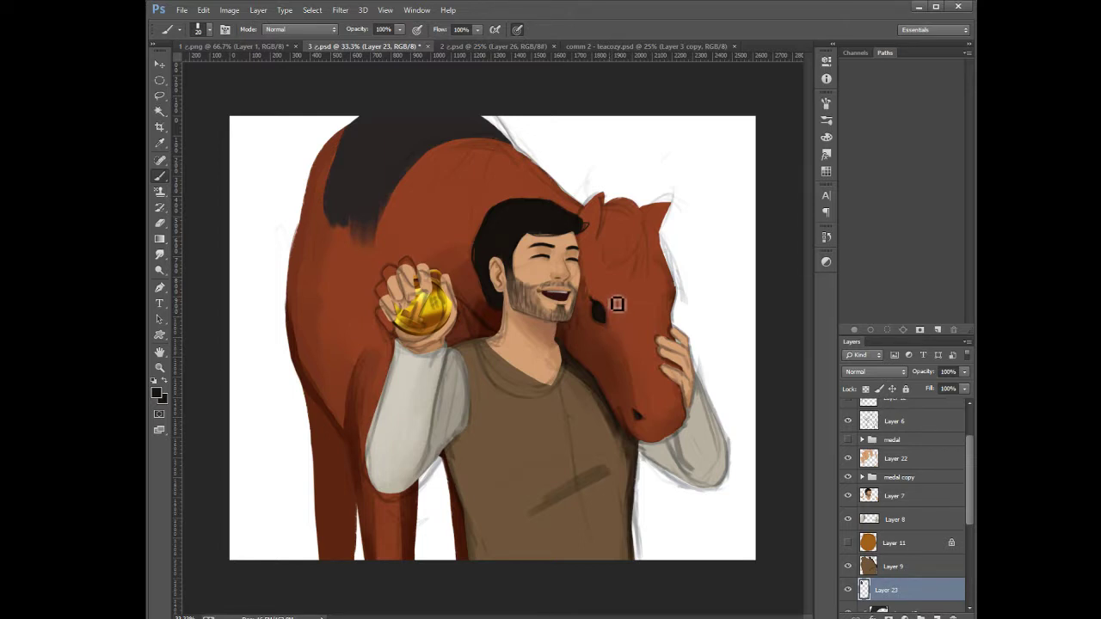
Try lightening the lower part of the horse's eye with a 40 px Dodge tool on Highlights at 16% exposure
alt+click(597, 314)
key(i)
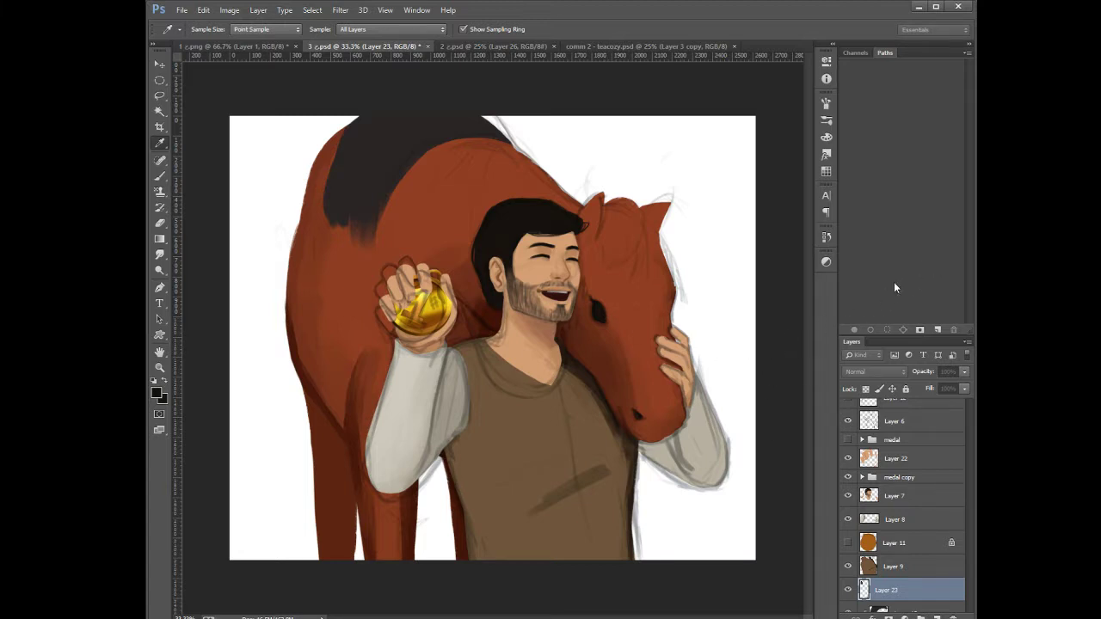
key(b)
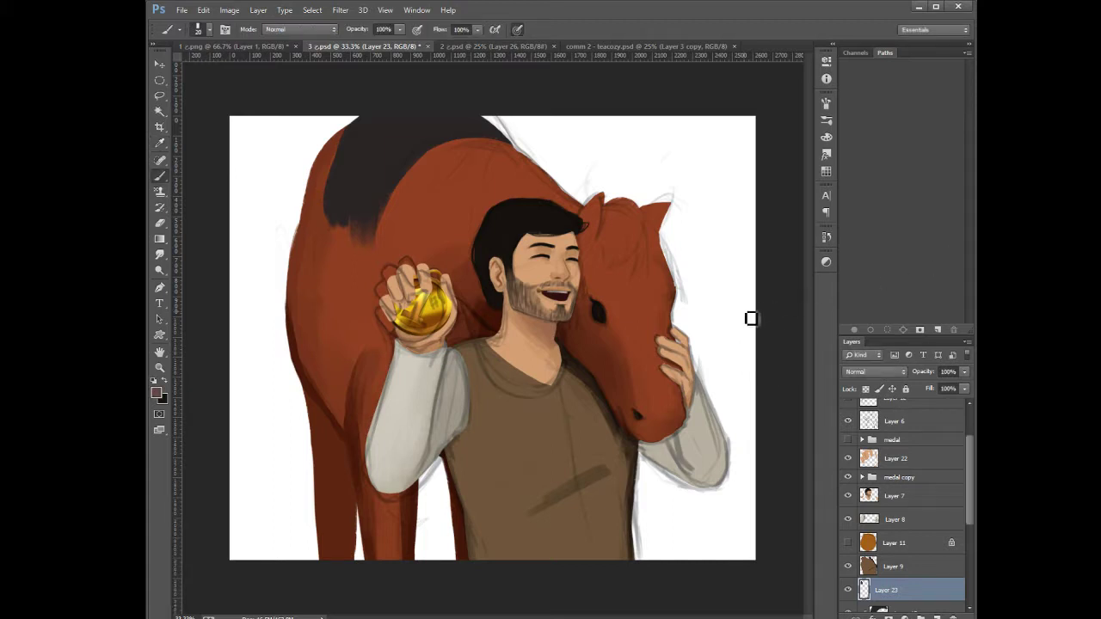
click(159, 269)
key(bracketright)
key(bracketright)
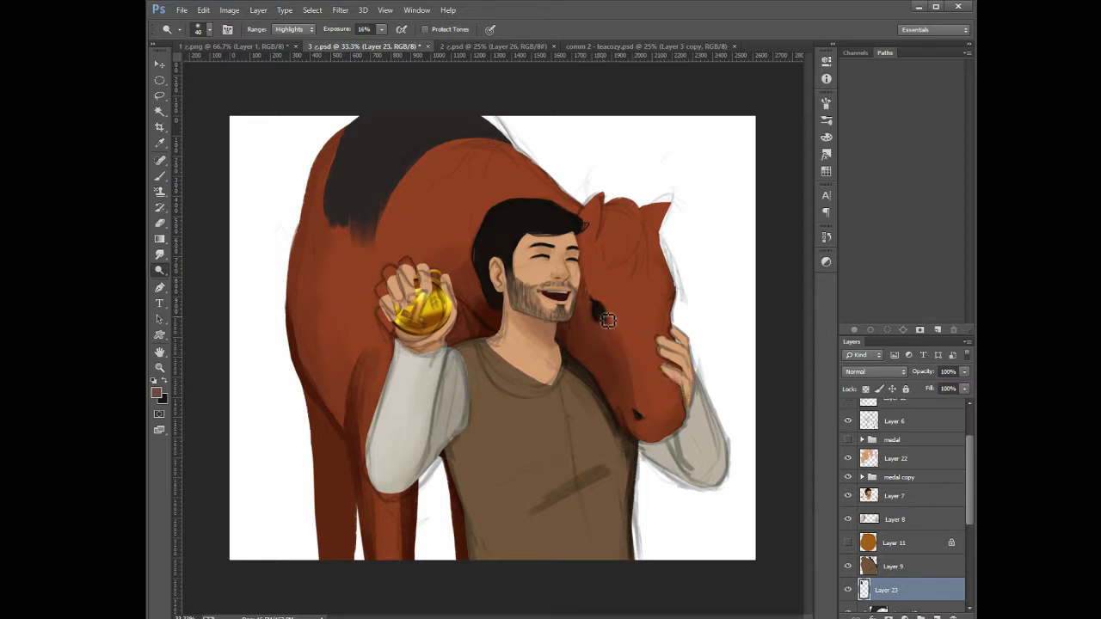
drag(607, 321, 599, 317)
key(ctrl+plus)
drag(734, 444, 654, 498)
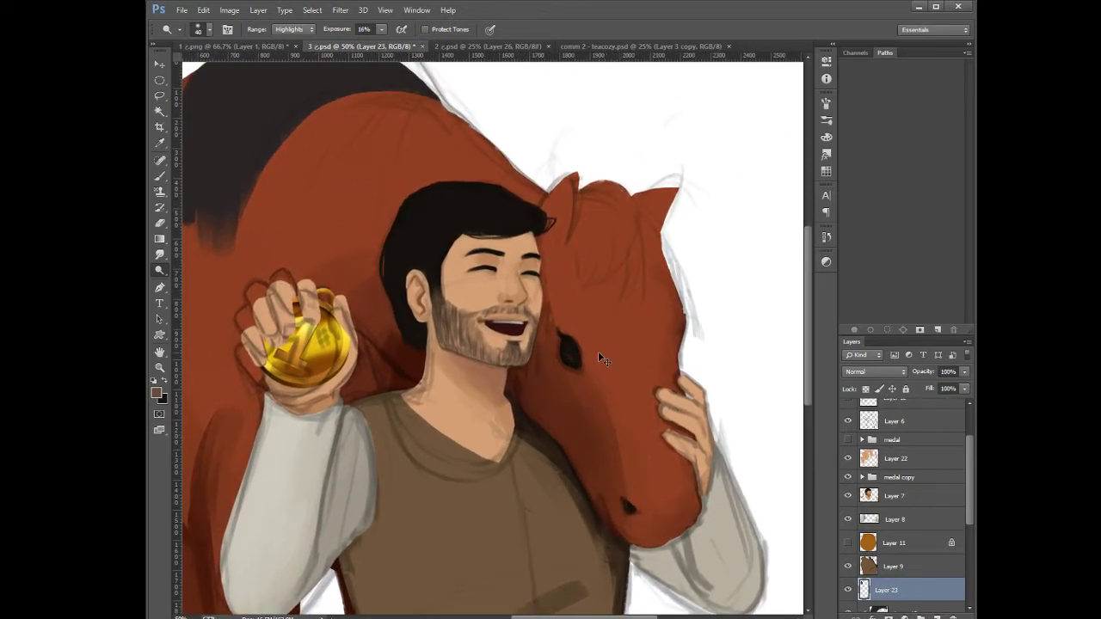
Try brightening the horse's eye by dodging the Shadows range and brushing a bright orange-red along its lower edge
click(296, 32)
click(297, 45)
key(i)
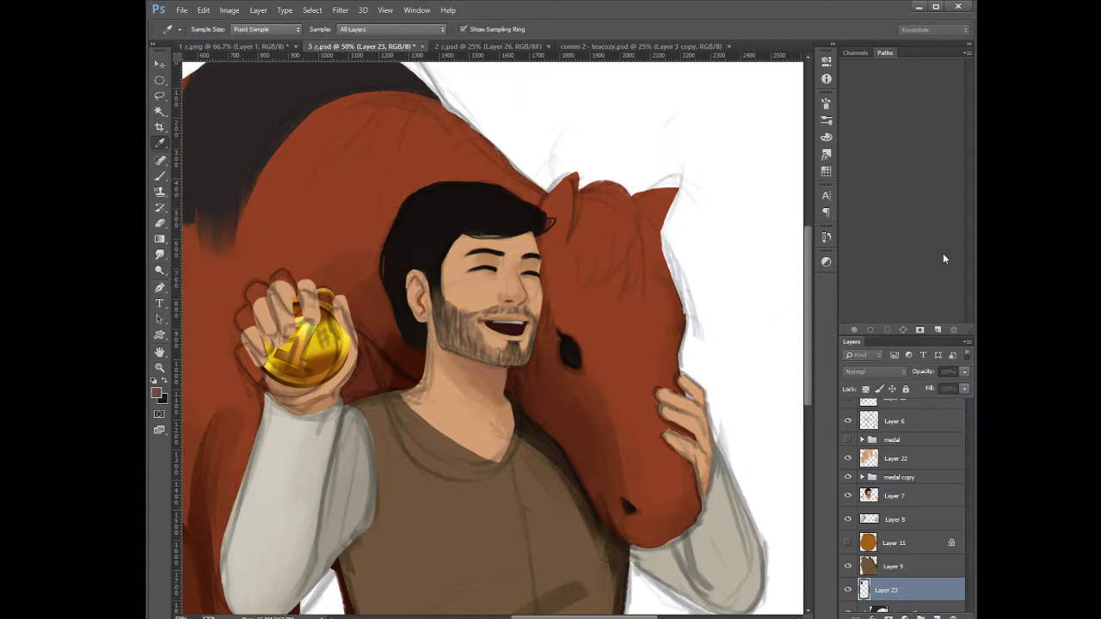
key(o)
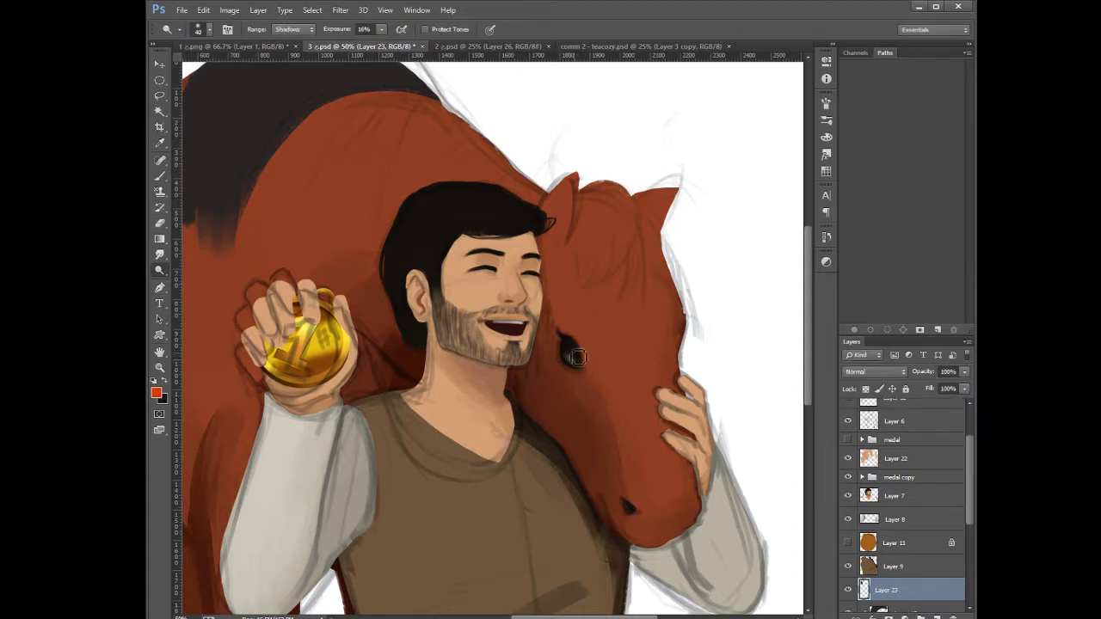
click(159, 181)
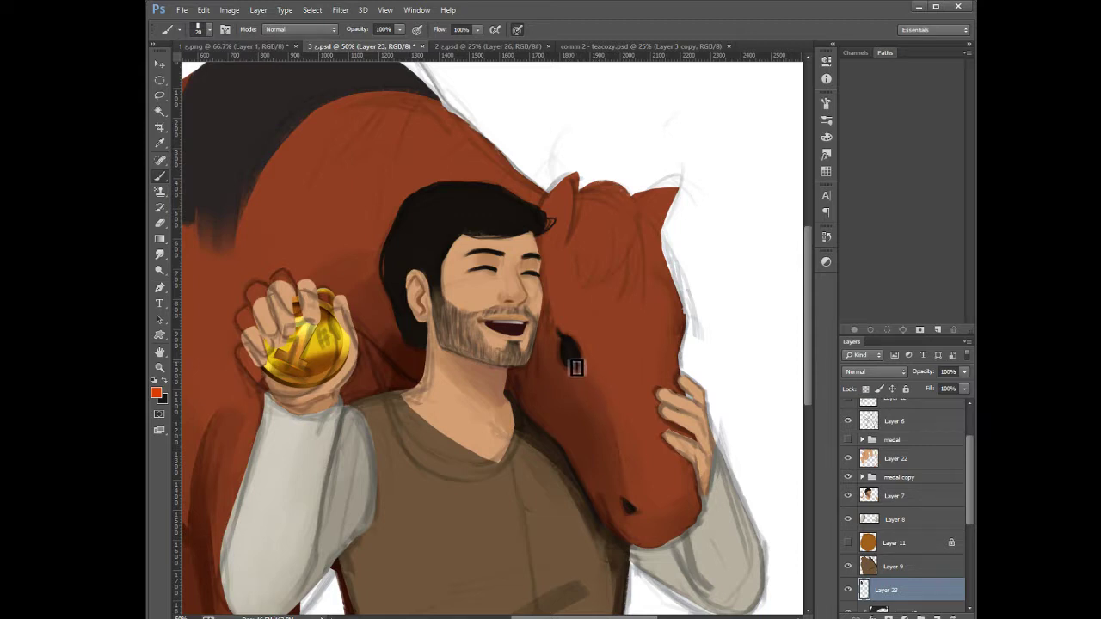
mouse_move(576, 367)
mouse_down()
mouse_move(578, 336)
mouse_move(570, 382)
mouse_move(564, 376)
mouse_move(592, 373)
mouse_up()
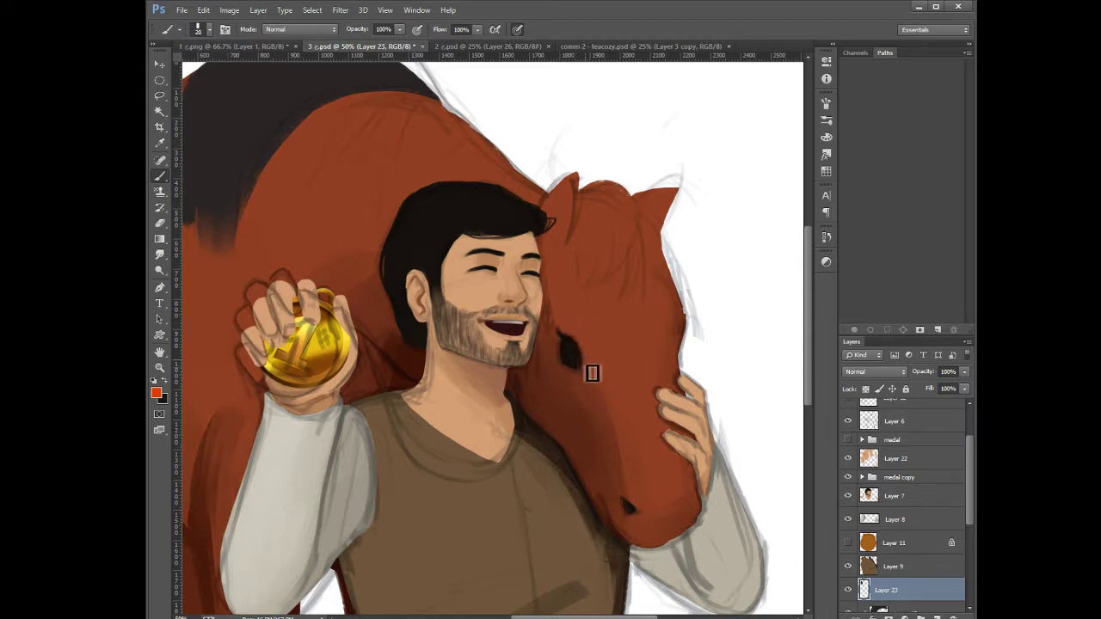
Repaint the horse's eye with sampled black, filling out its shape with a 20 px brush
alt+click(574, 355)
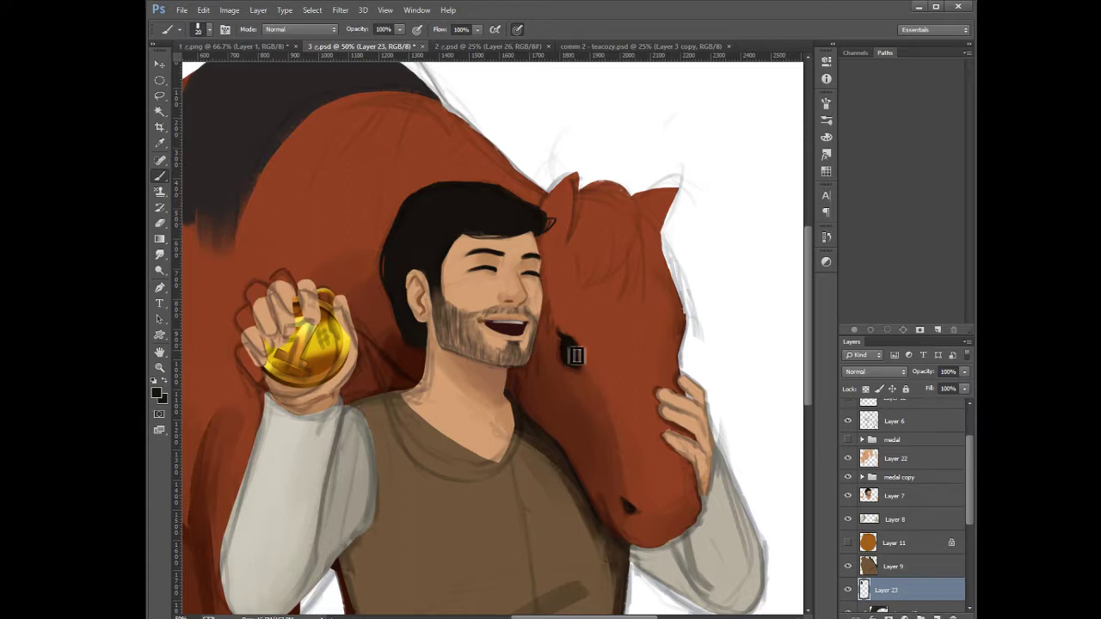
drag(573, 344, 582, 364)
drag(577, 358, 560, 344)
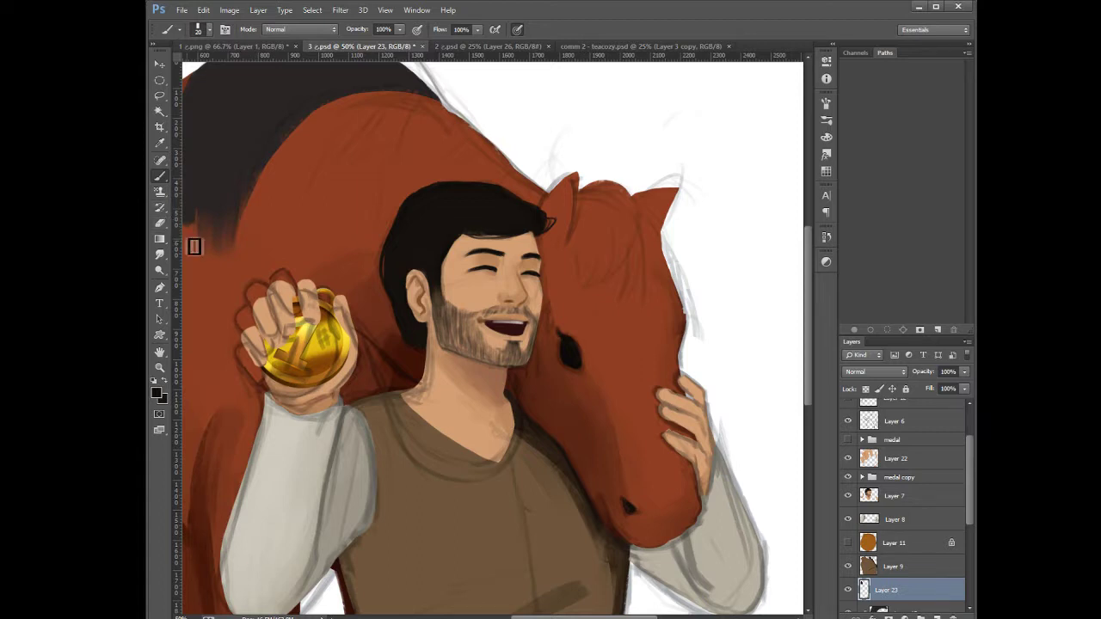
Paint a thin reddish-brown lid line inside the horse's black eye using a smaller brush
key(i)
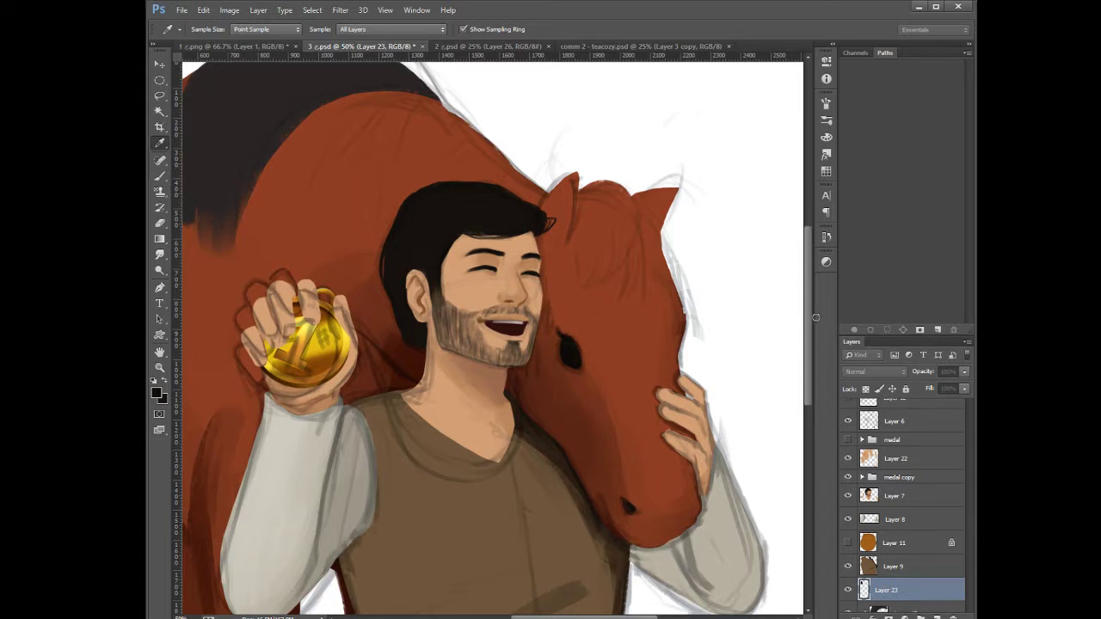
key(b)
alt+click(389, 165)
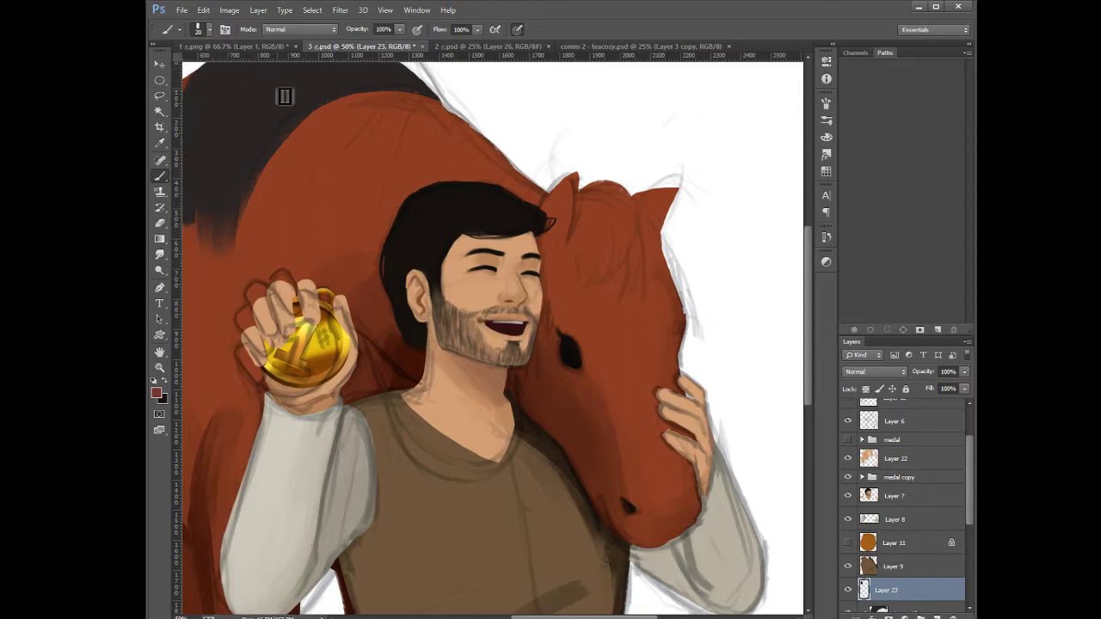
key(bracketright)
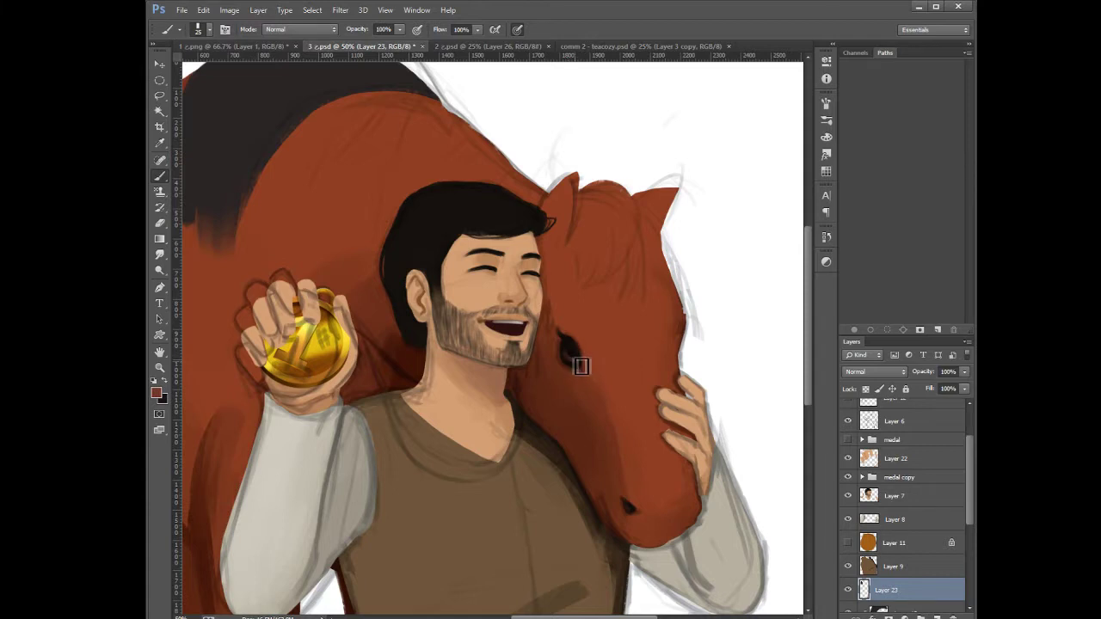
key(bracketleft)
alt+click(573, 357)
Paint reddish-brown tones along the lower edge of the horse's eye with a 15 px brush, sampling colours around it
key(i)
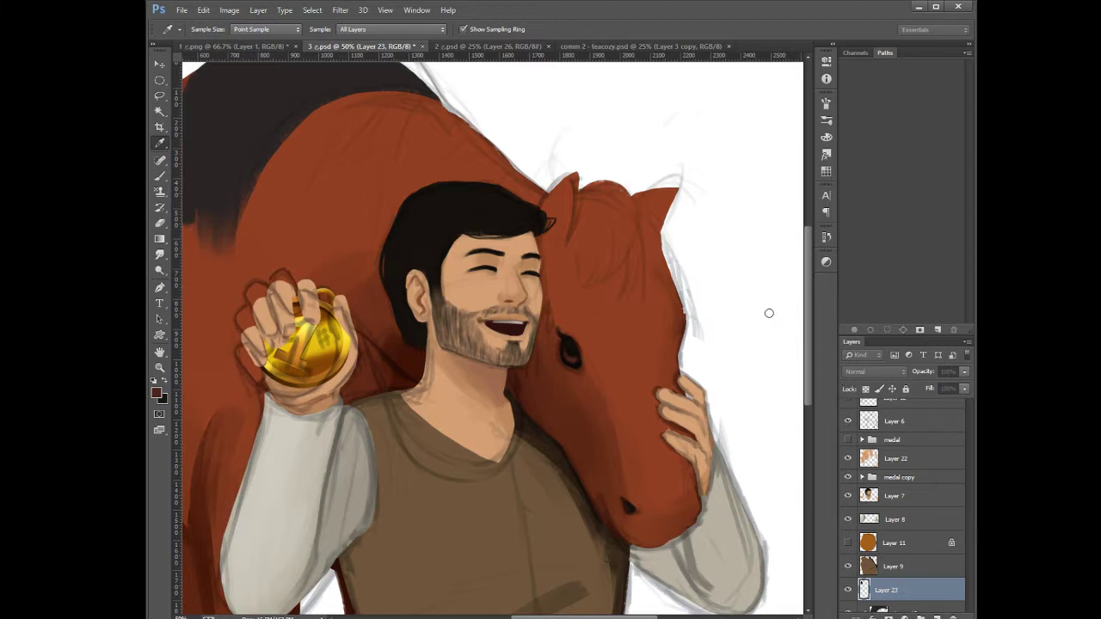
key(b)
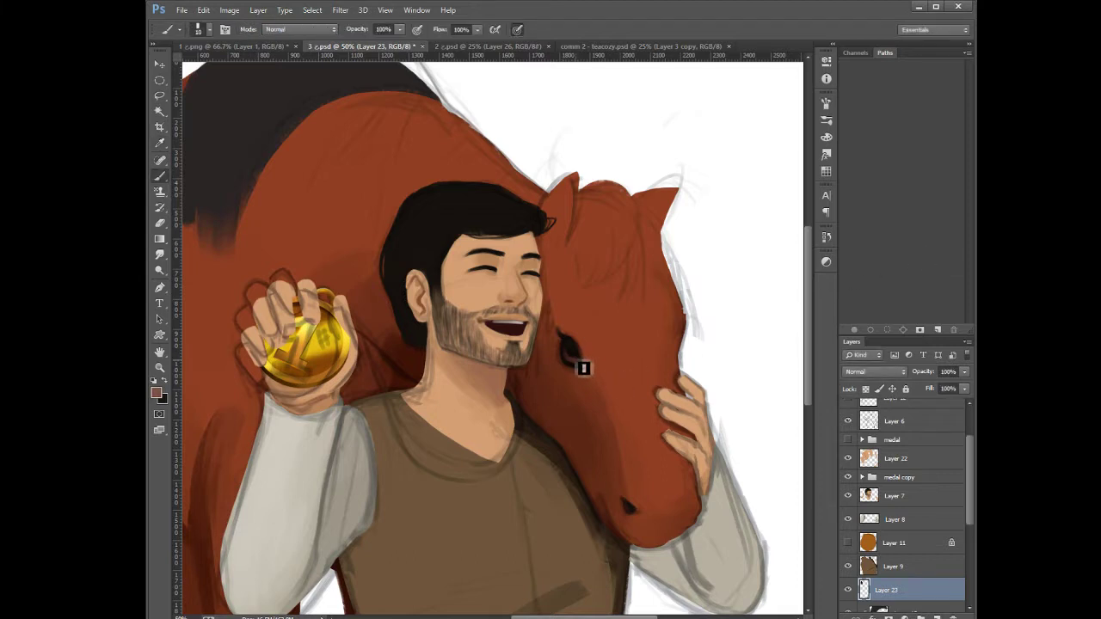
key(bracketright)
drag(580, 365, 583, 364)
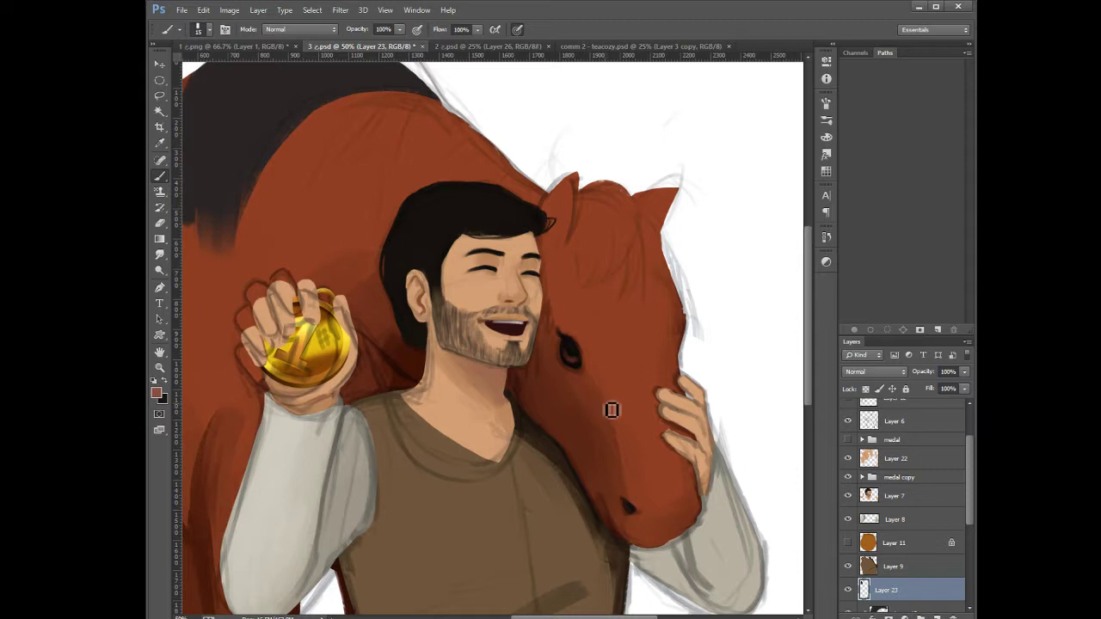
alt+click(579, 354)
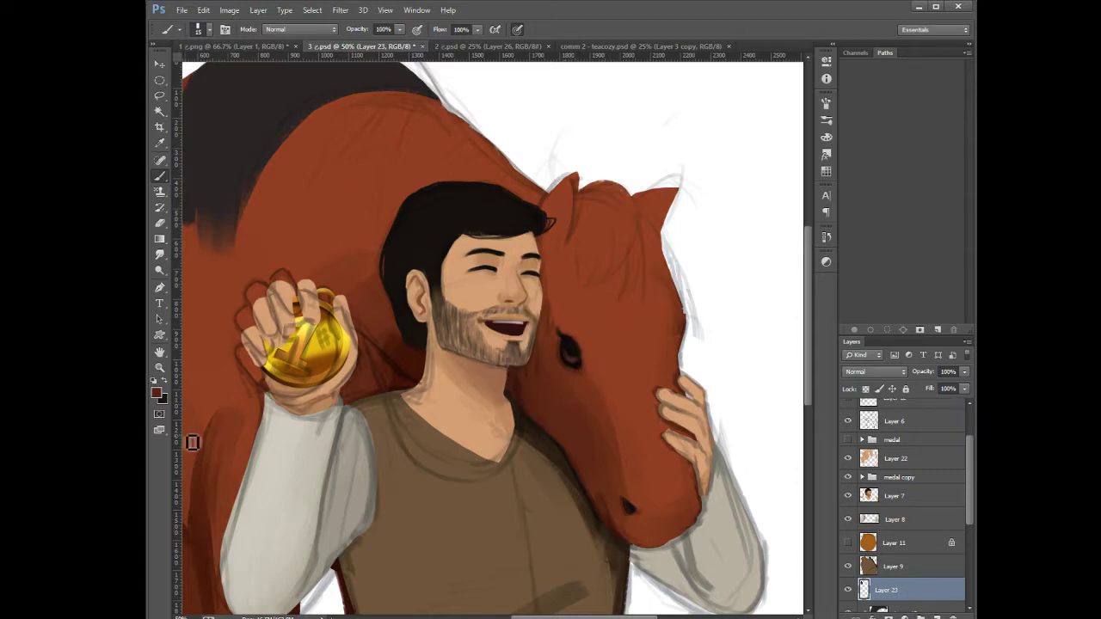
key(i)
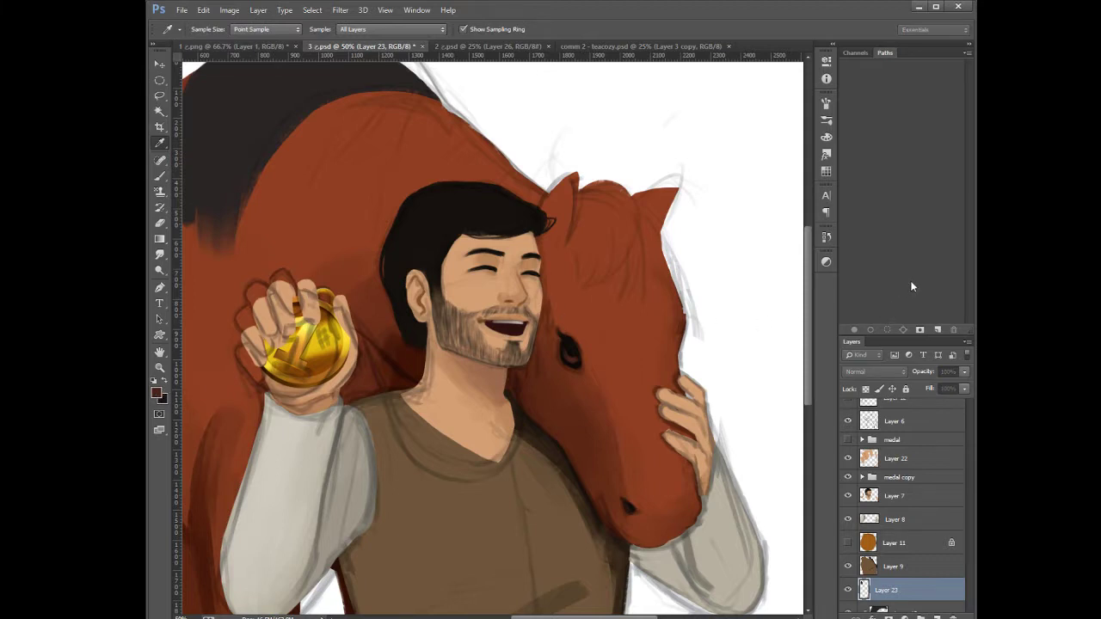
key(b)
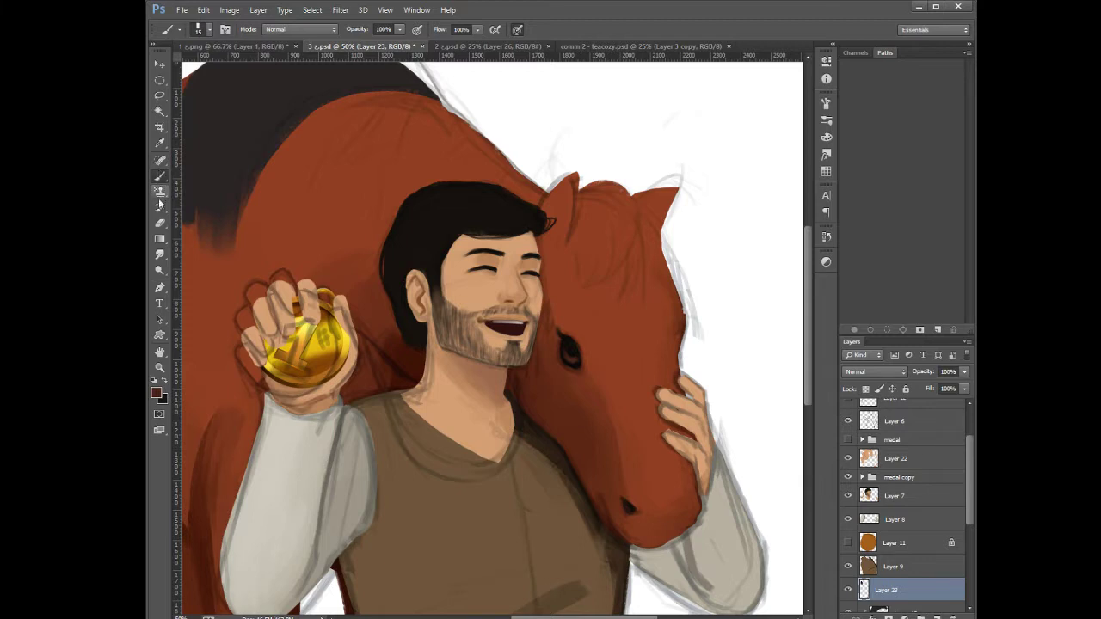
Dodge the Shadows range at 16% exposure beneath the horse's eye and compare the painting with Layer 23 hidden and shown
click(160, 269)
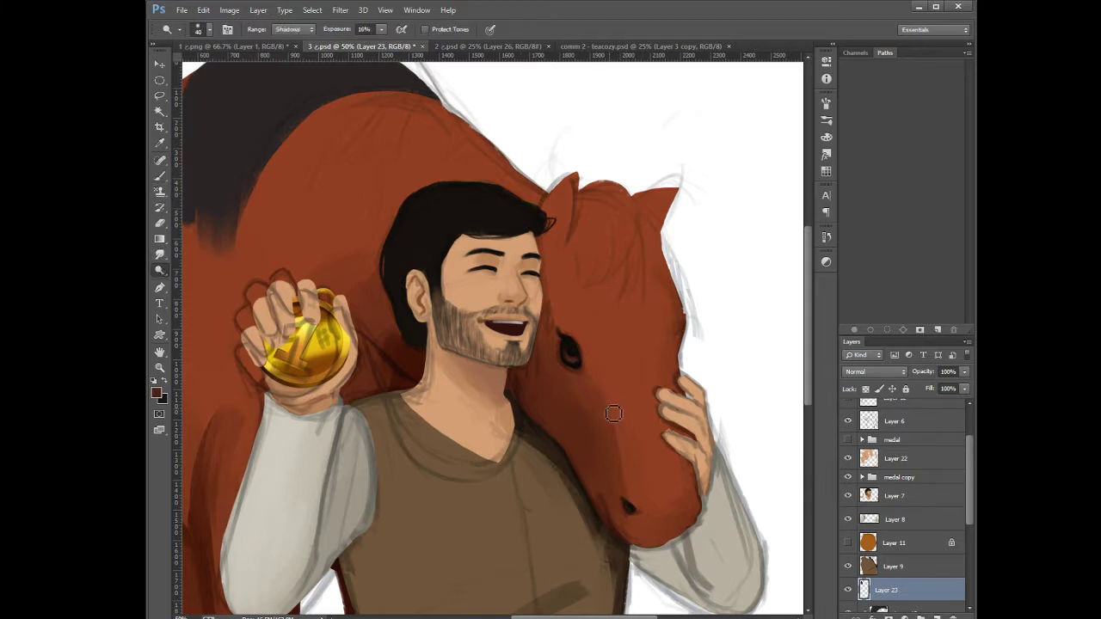
drag(578, 372, 586, 371)
click(849, 591)
click(849, 591)
click(160, 177)
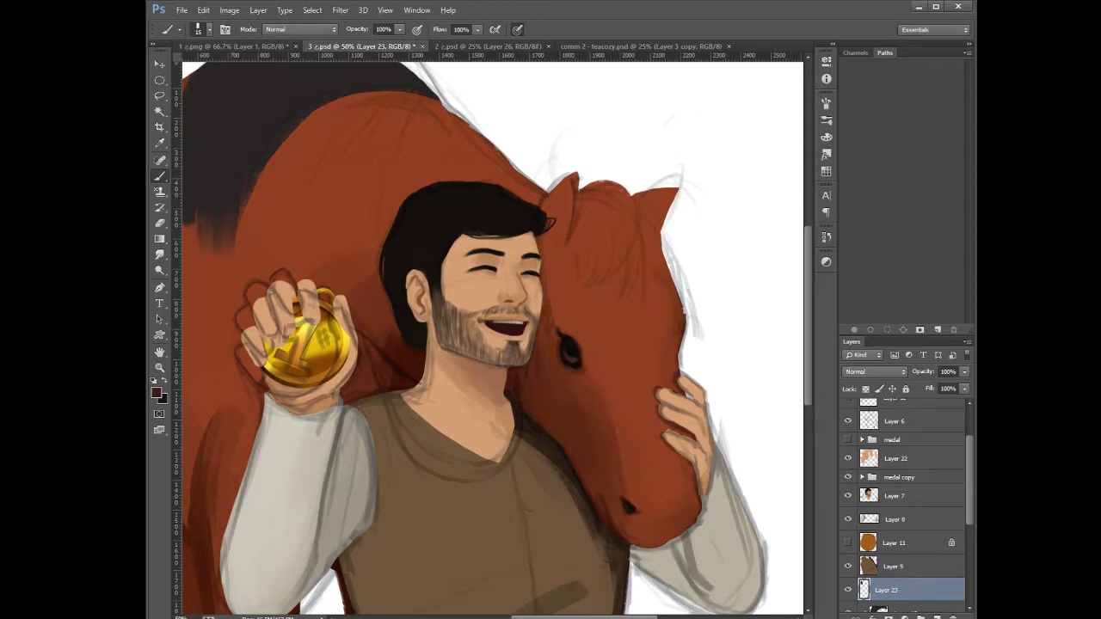
Paint a muted reddish-brown reflection inside the lower part of the horse's black eye with a 15 px brush
key(i)
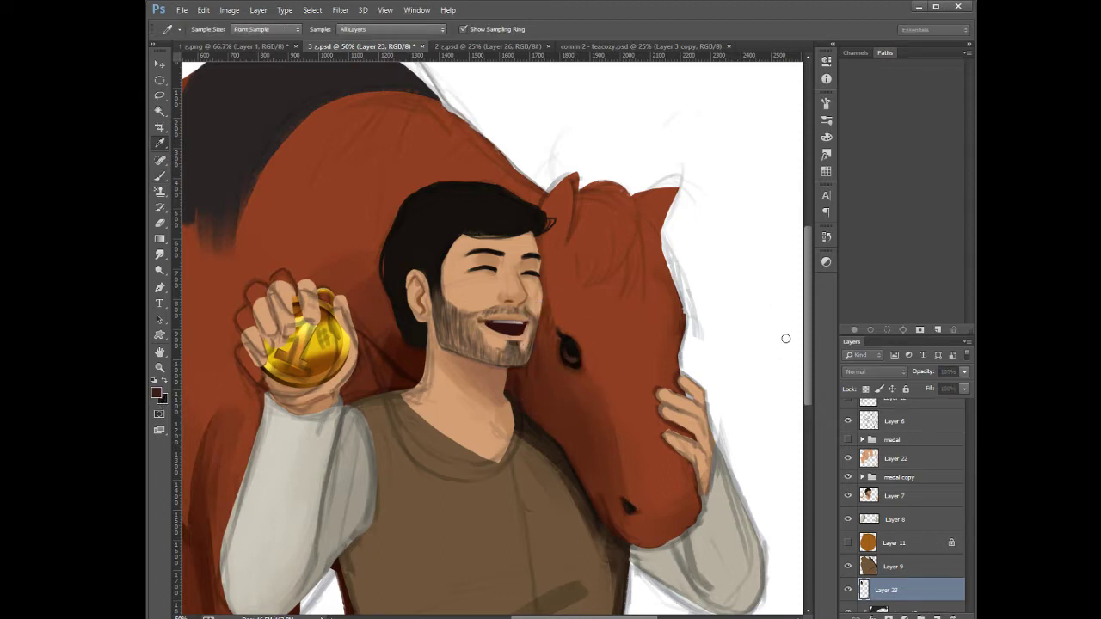
key(b)
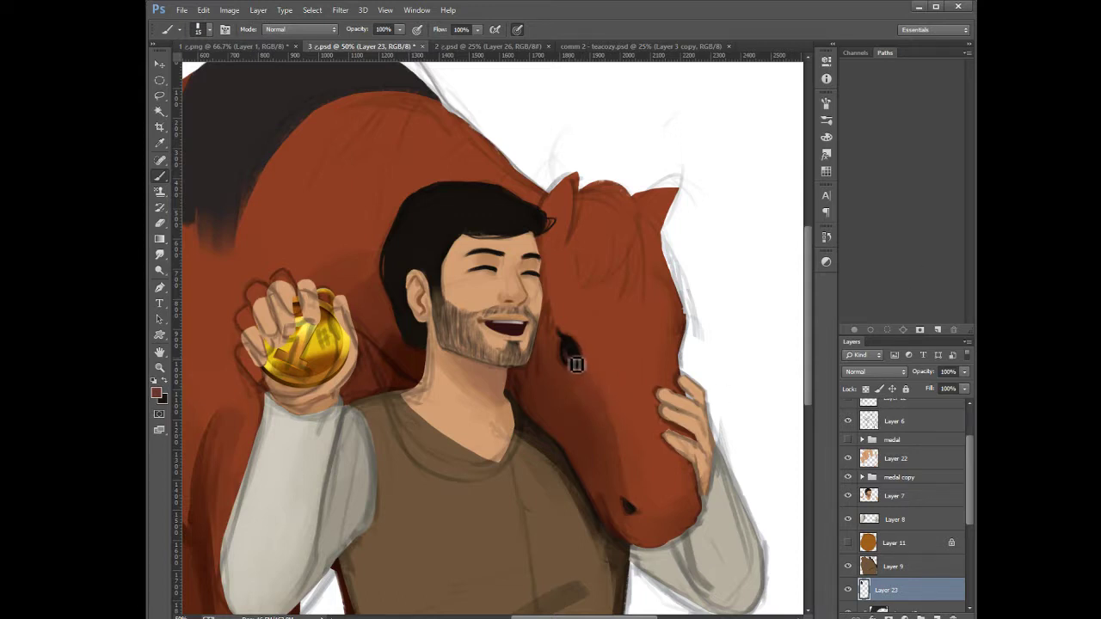
drag(574, 359, 570, 356)
Build up glints in the horse's eye with progressively lighter coral, pale pink and cream brush colours
key(i)
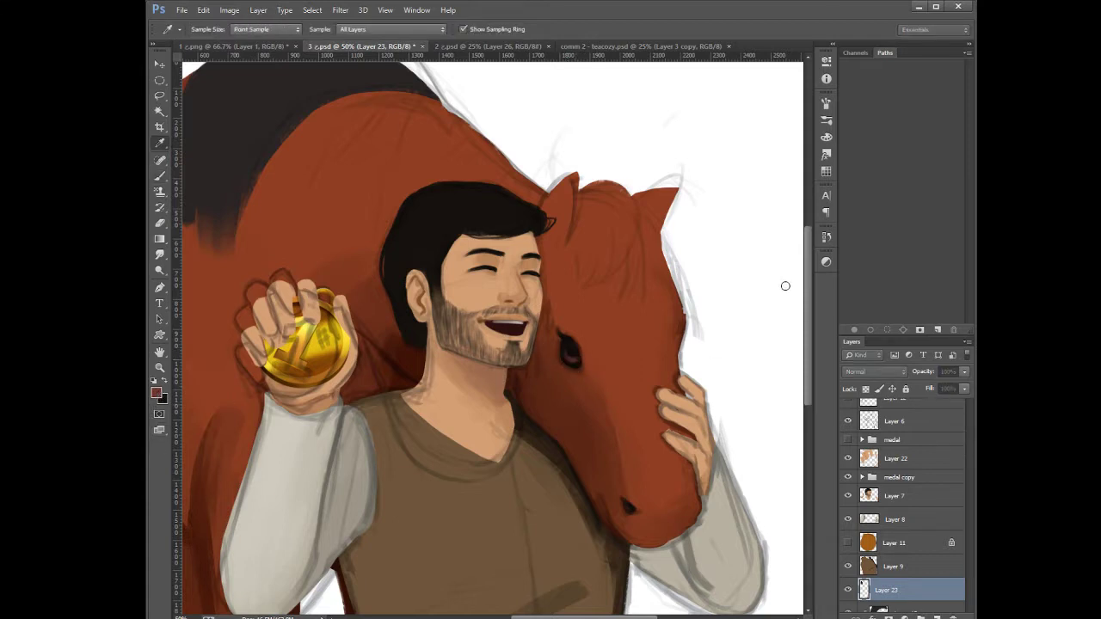
click(948, 245)
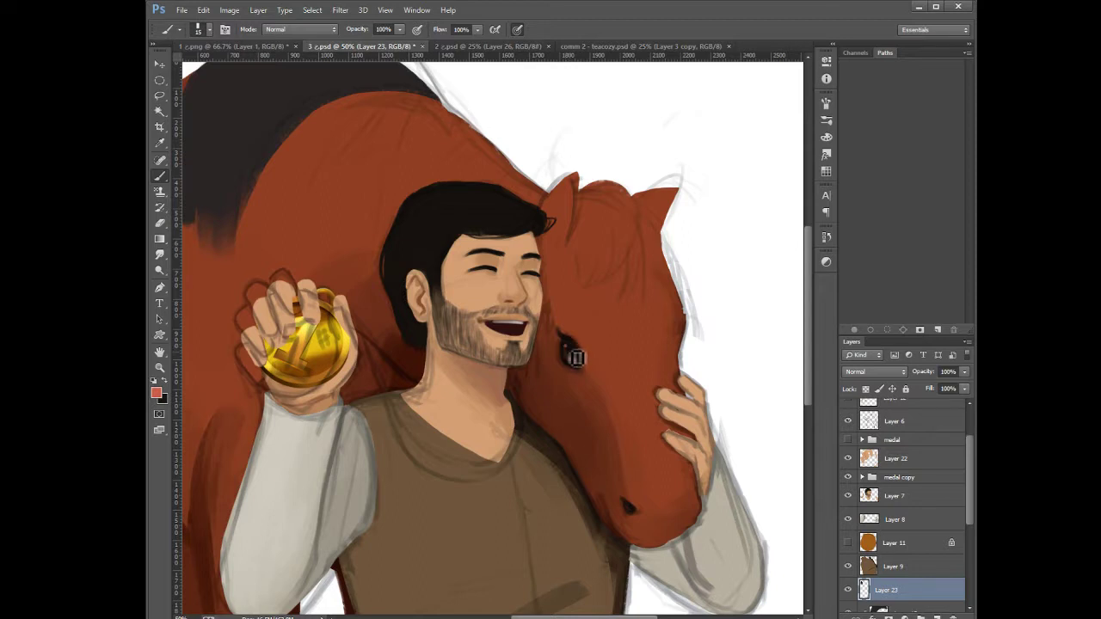
key(i)
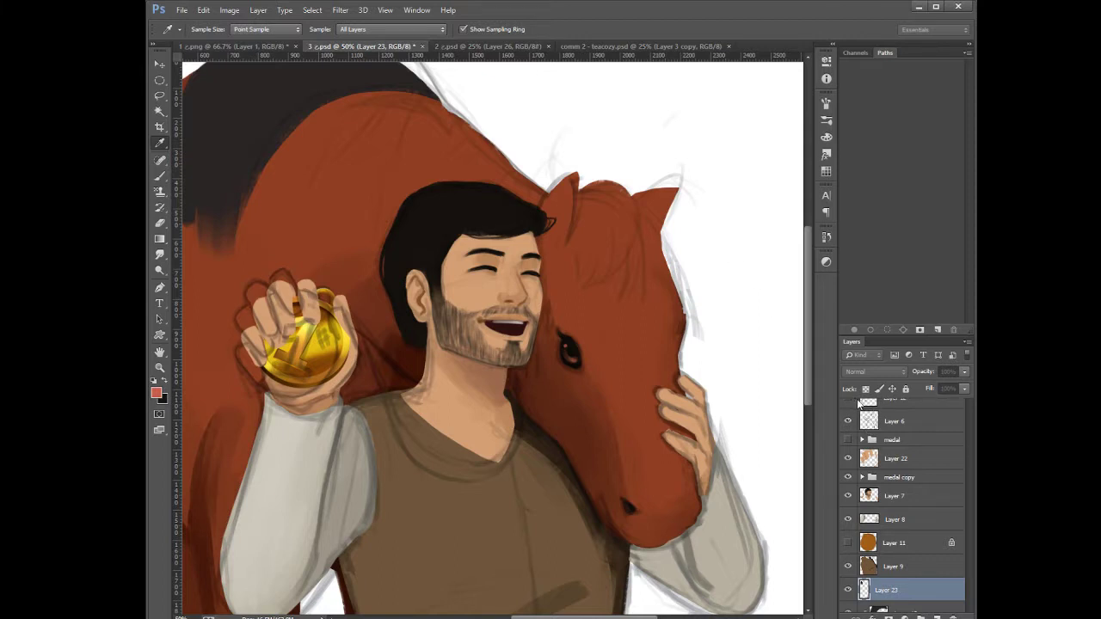
key(b)
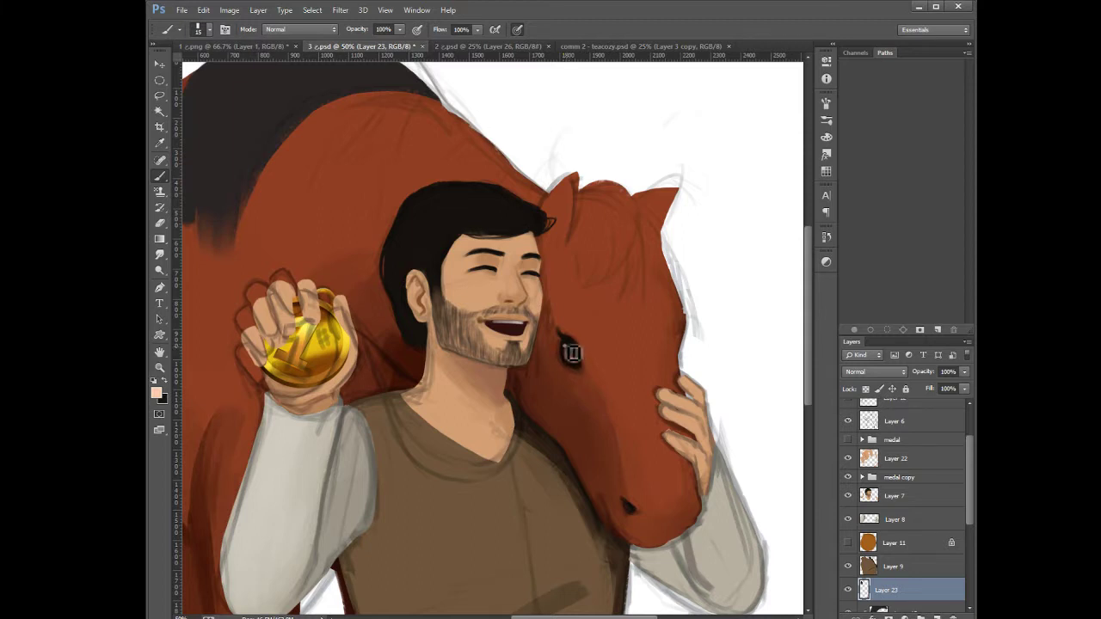
key(i)
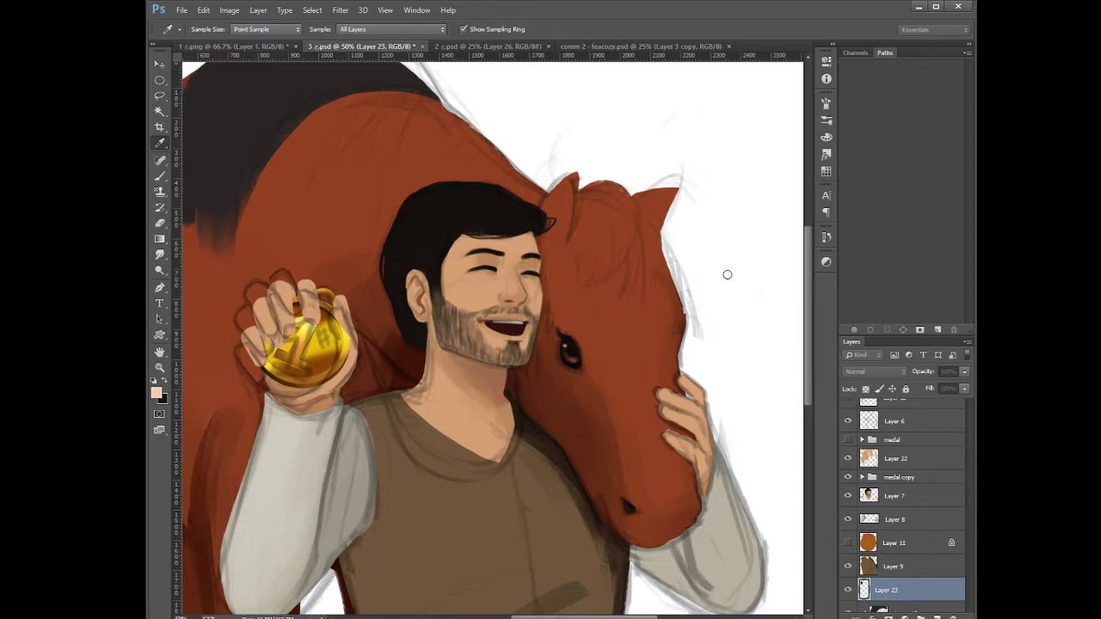
key(b)
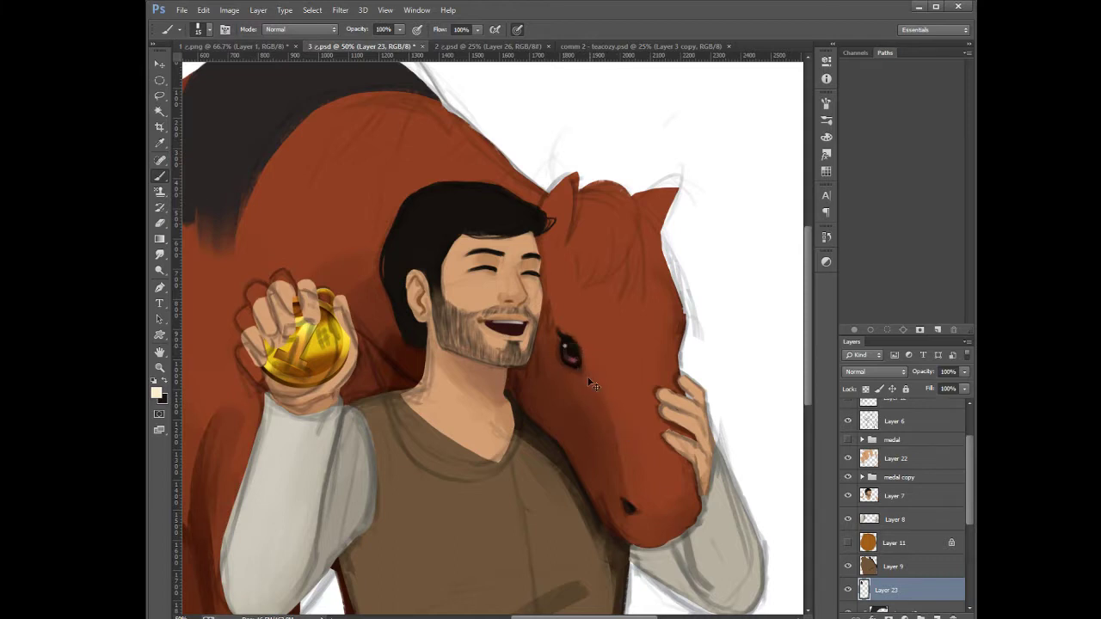
key(i)
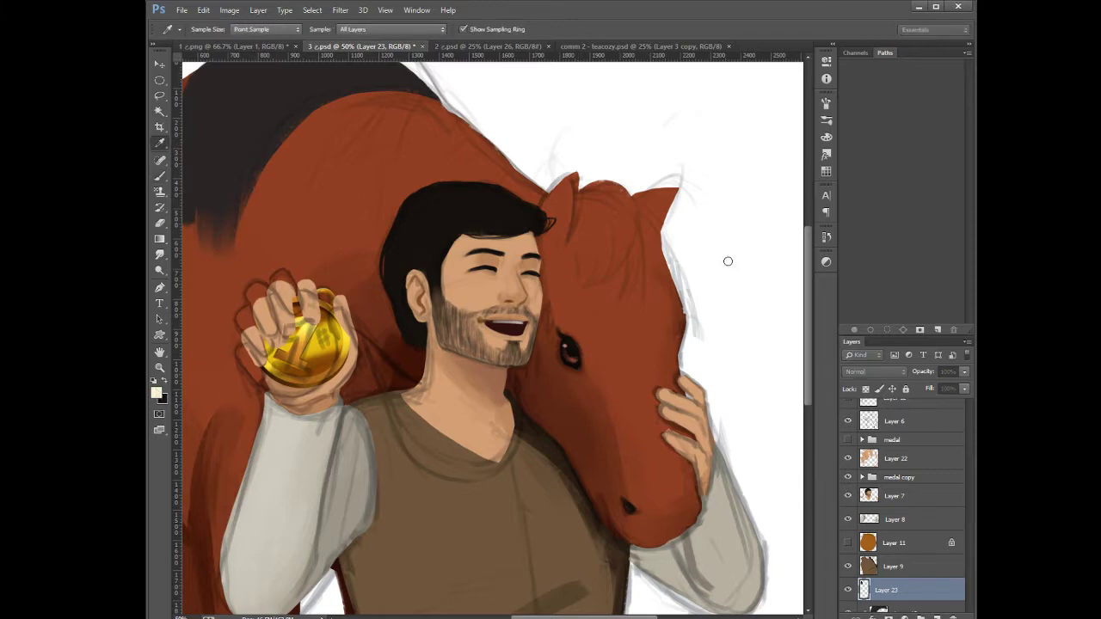
key(b)
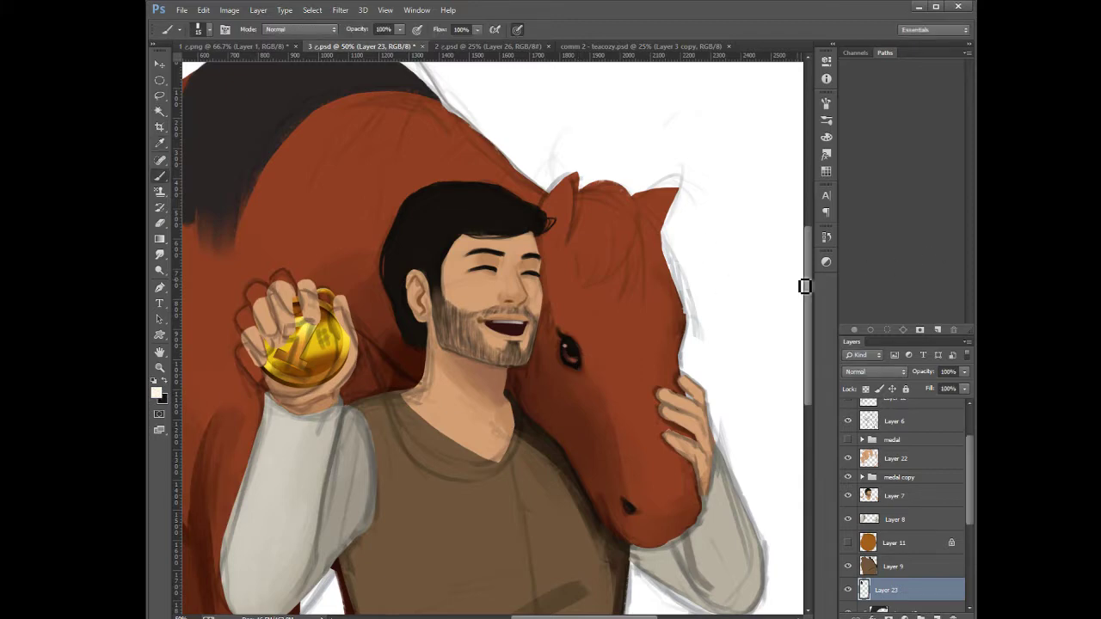
Dab a small white highlight onto the upper part of the horse's eye with a smaller brush
key(ctrl+plus)
key(ctrl+plus)
key(bracketleft)
key(bracketleft)
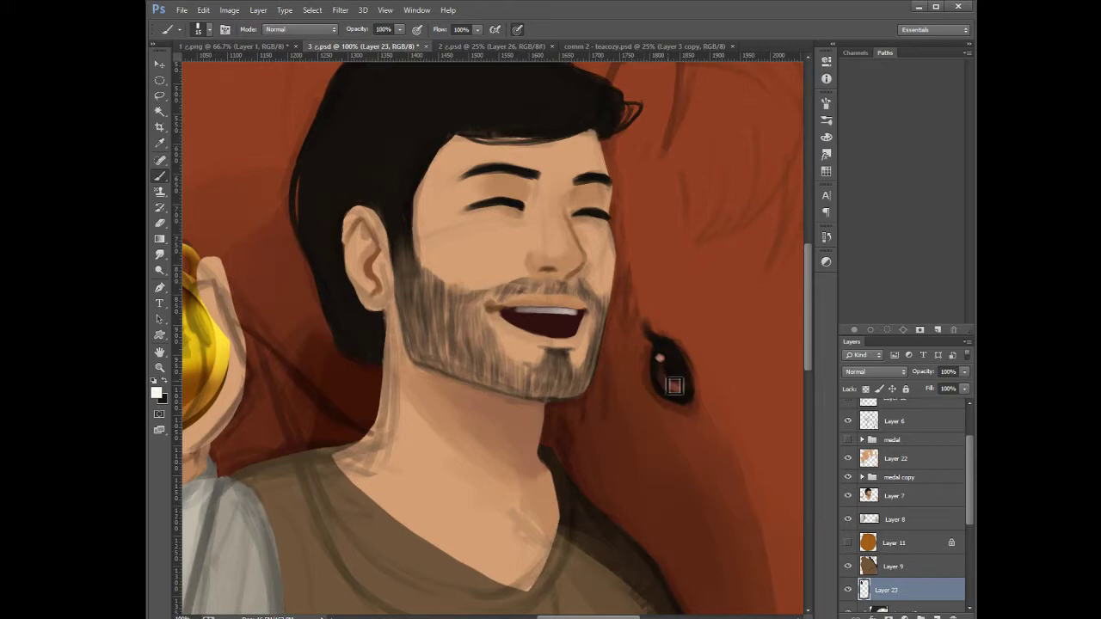
drag(664, 360, 661, 359)
click(661, 359)
key(bracketleft)
key(ctrl+minus)
key(ctrl+minus)
key(ctrl+minus)
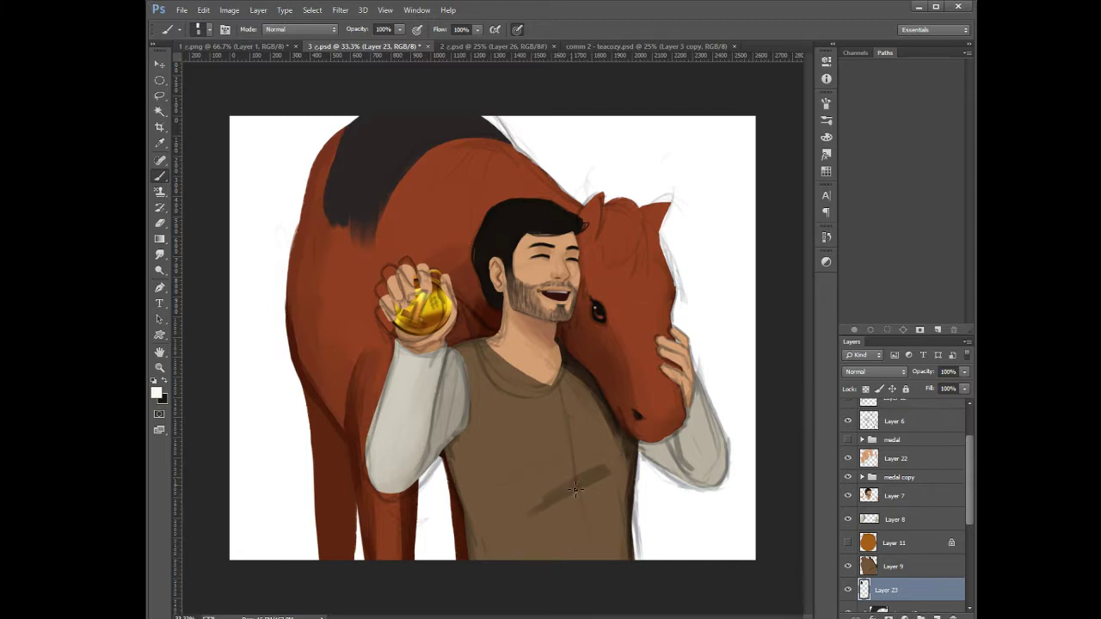
Sample the horse's red coat colour for a larger brush and add a new layer clipped to Layer 10
scroll(973, 505, down, 3)
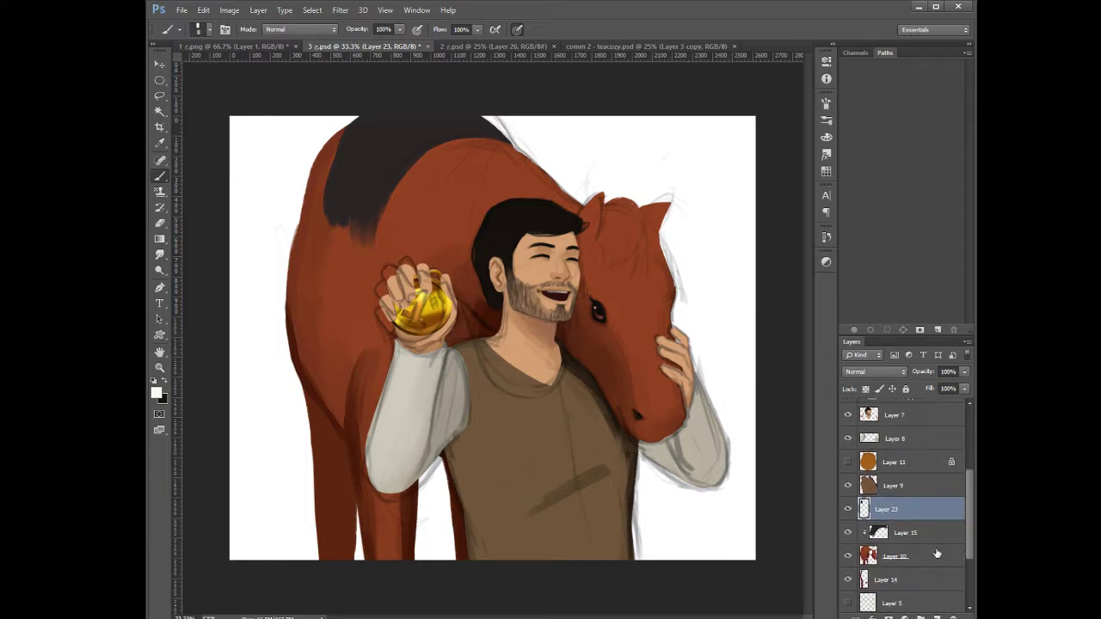
click(930, 556)
alt+click(659, 299)
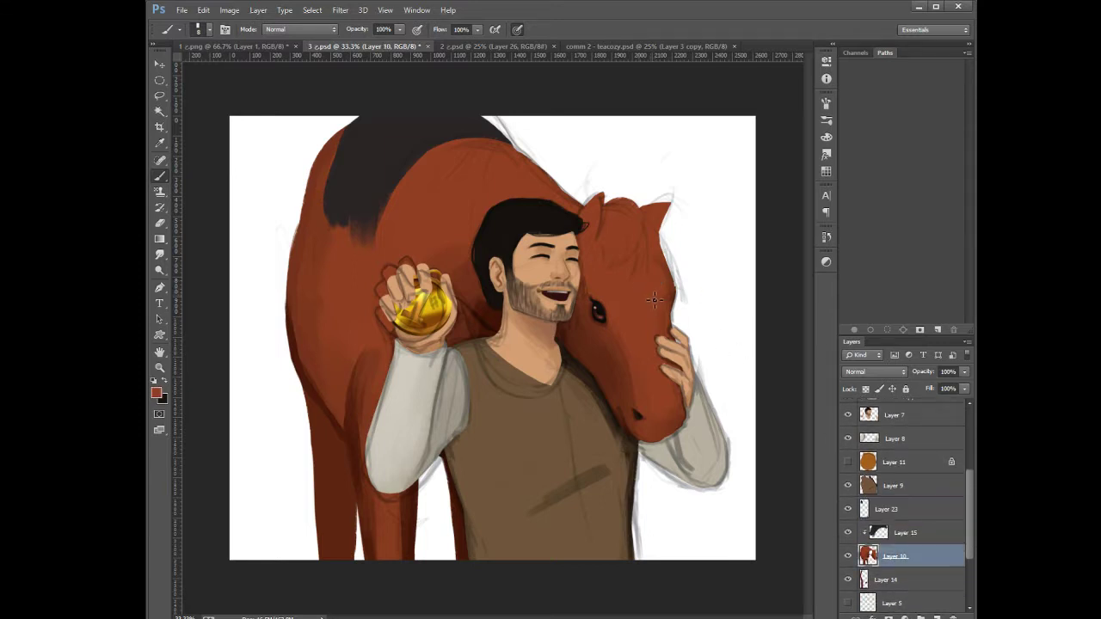
key(bracketright)
key(bracketright)
key(bracketright)
key(bracketright)
alt+click(678, 297)
alt+click(672, 301)
click(937, 617)
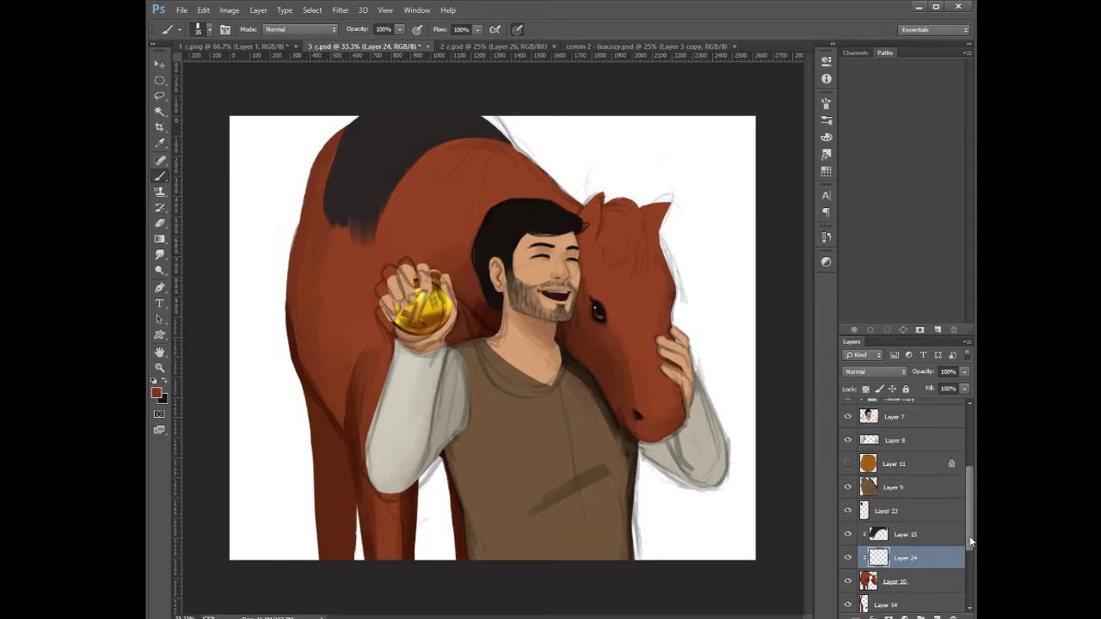
Look through the layer stack and compare the painting with Layer 24 hidden and shown
scroll(975, 516, up, 3)
scroll(963, 516, down, 5)
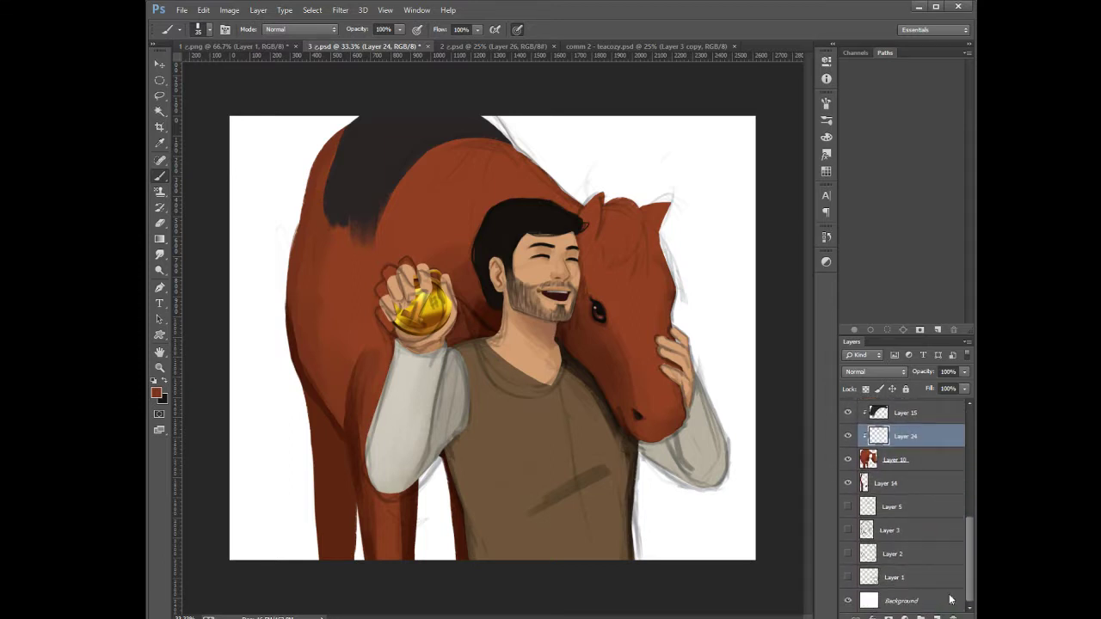
scroll(951, 531, up, 5)
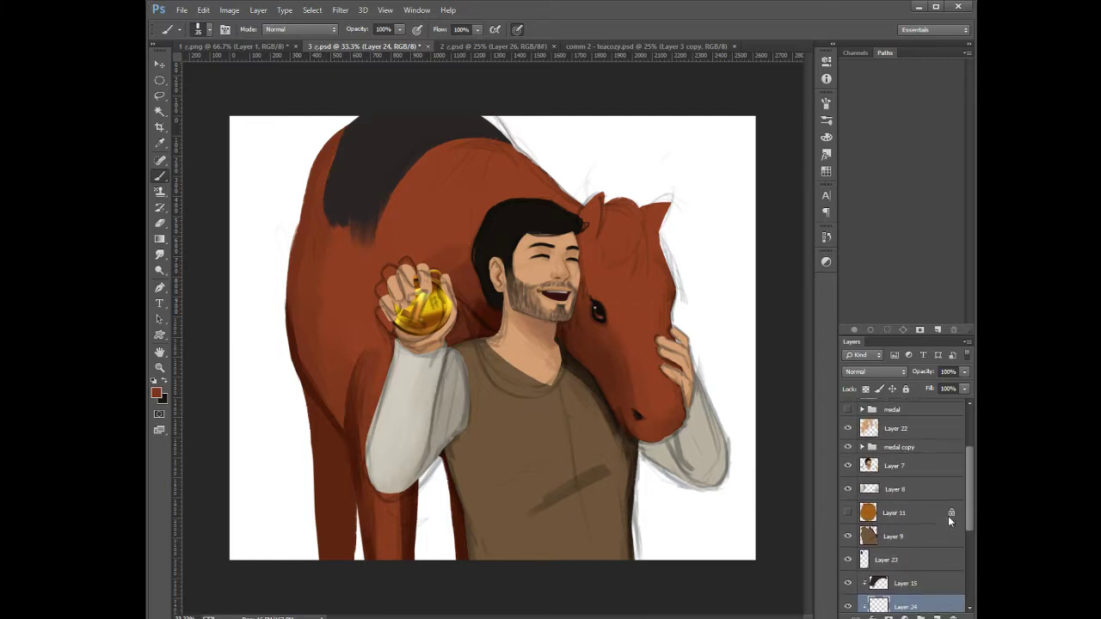
scroll(945, 511, down, 3)
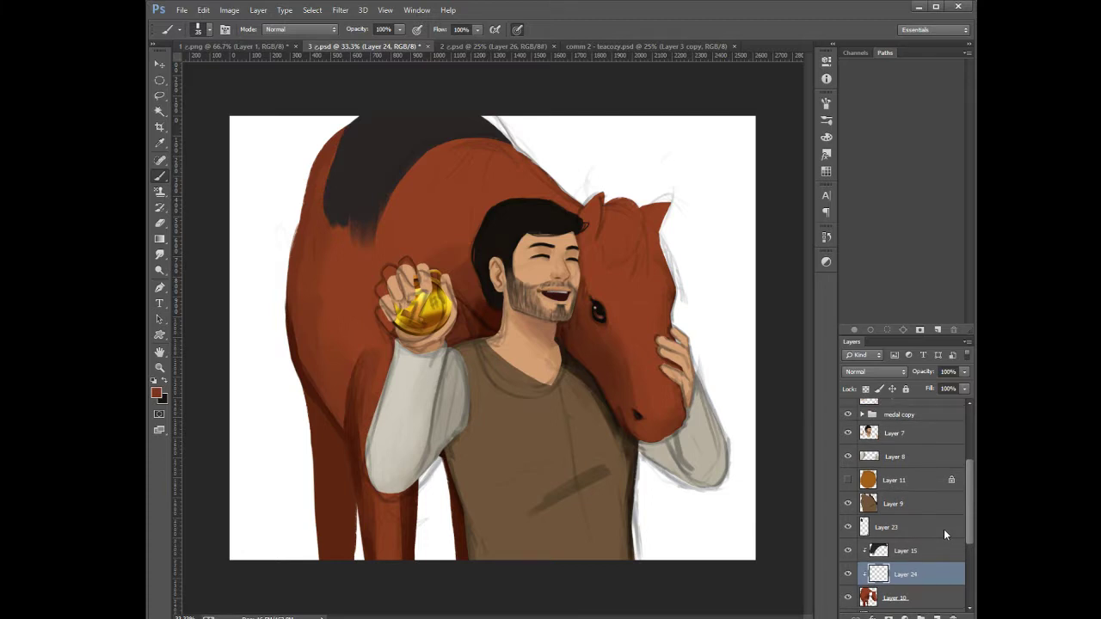
scroll(944, 529, down, 1)
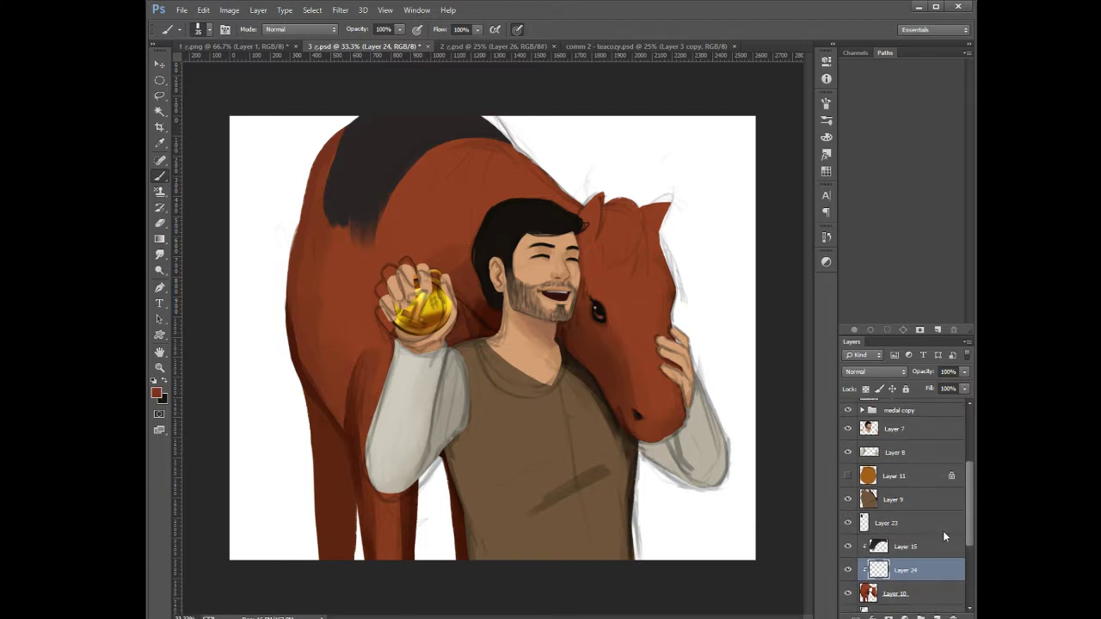
scroll(943, 535, down, 1)
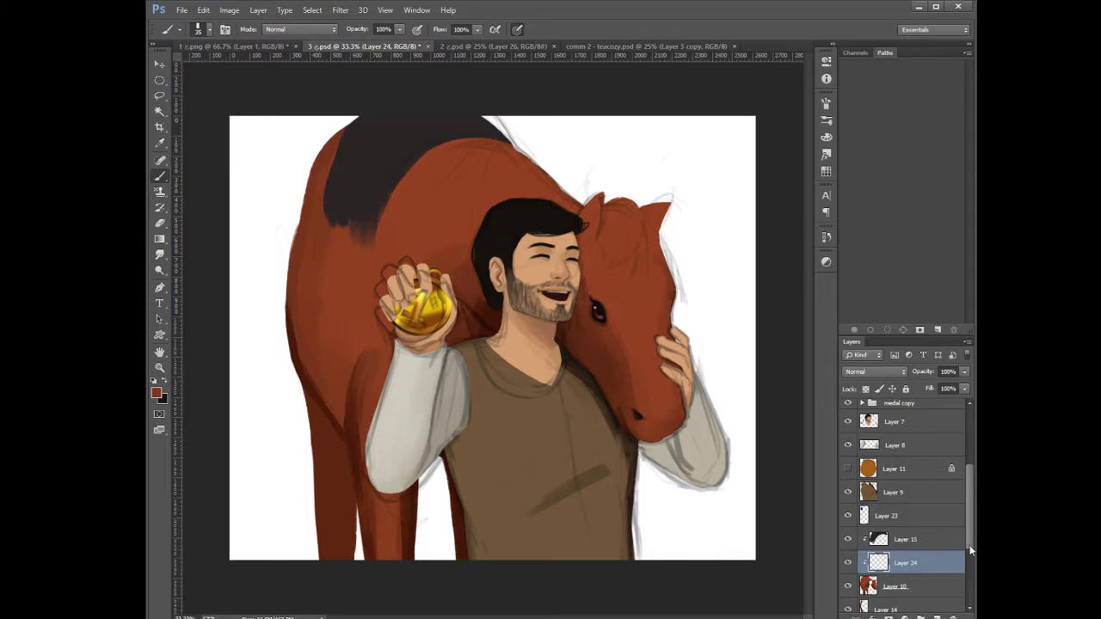
click(848, 564)
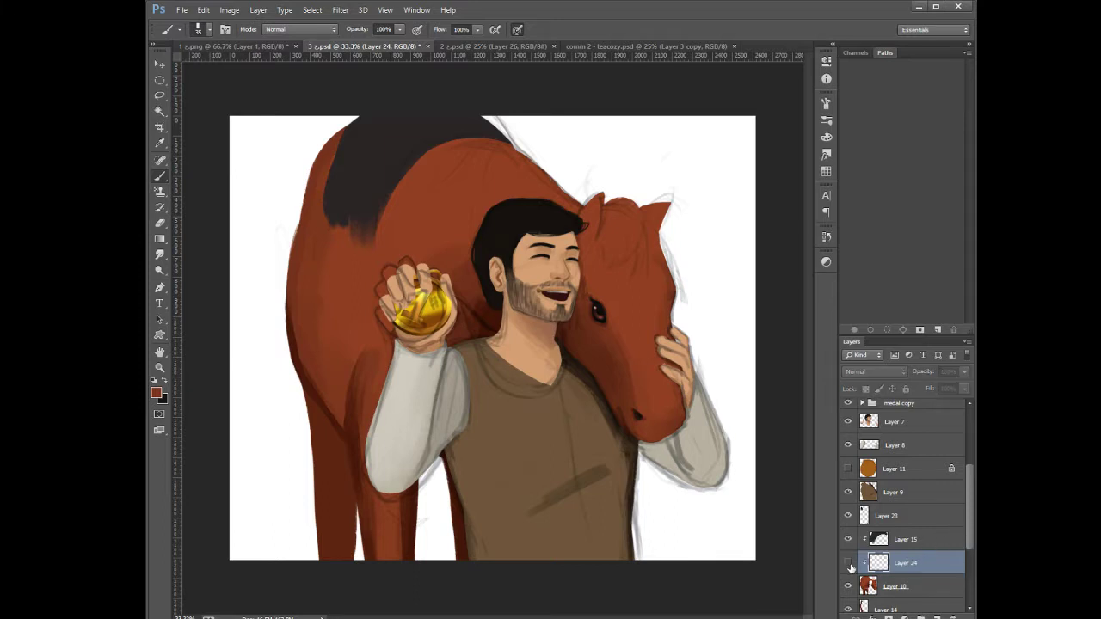
click(849, 564)
Check what Layer 23 and Layer 8 contain by hiding and showing each, ending with Layer 8 active
click(879, 523)
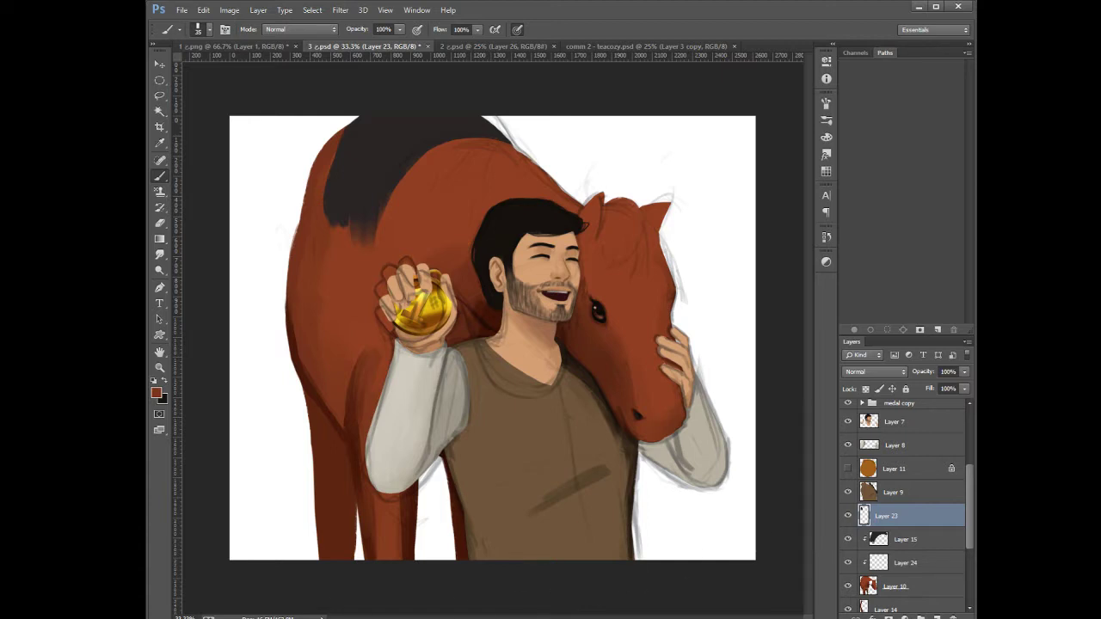
click(849, 517)
click(850, 517)
click(882, 449)
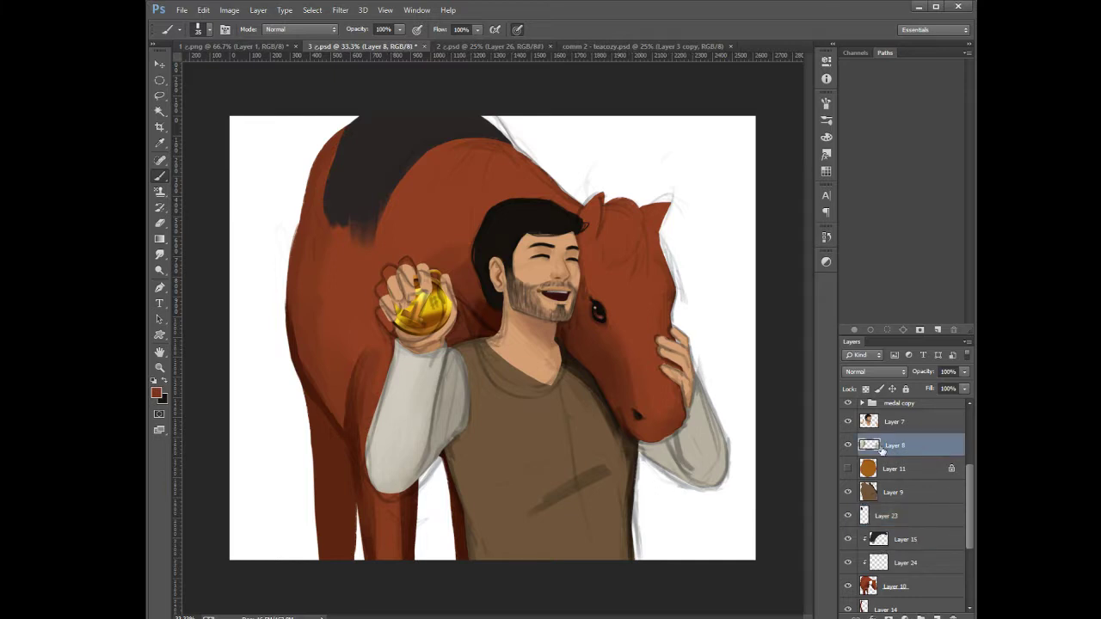
click(848, 446)
click(848, 446)
Touch up the sleeve of the arm around the horse's muzzle on Layer 8 using a sampled light grey
click(161, 224)
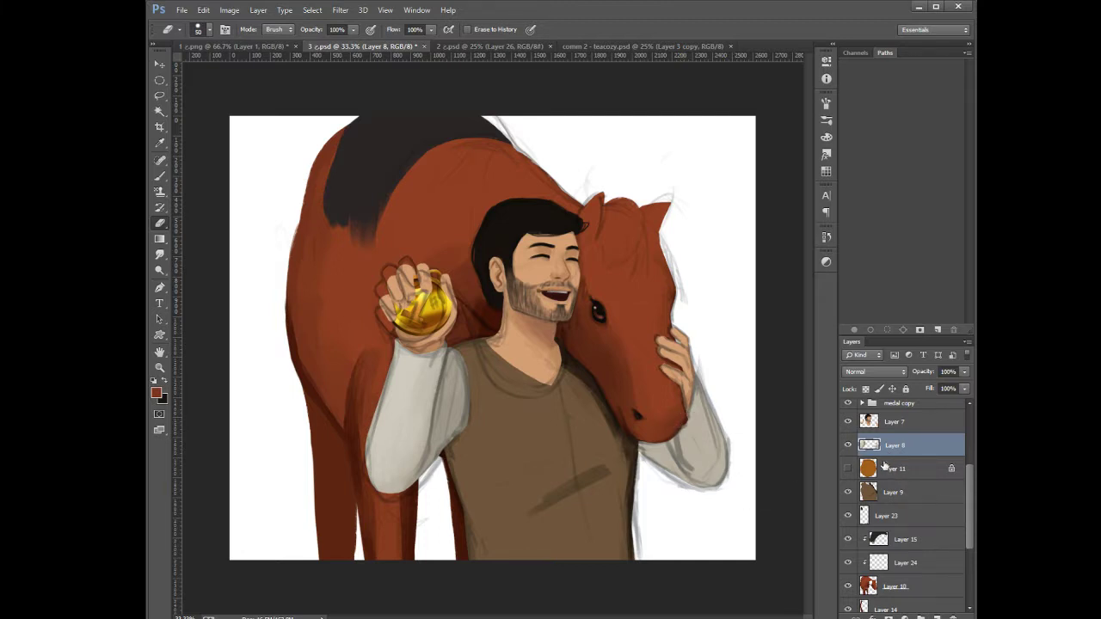
click(159, 175)
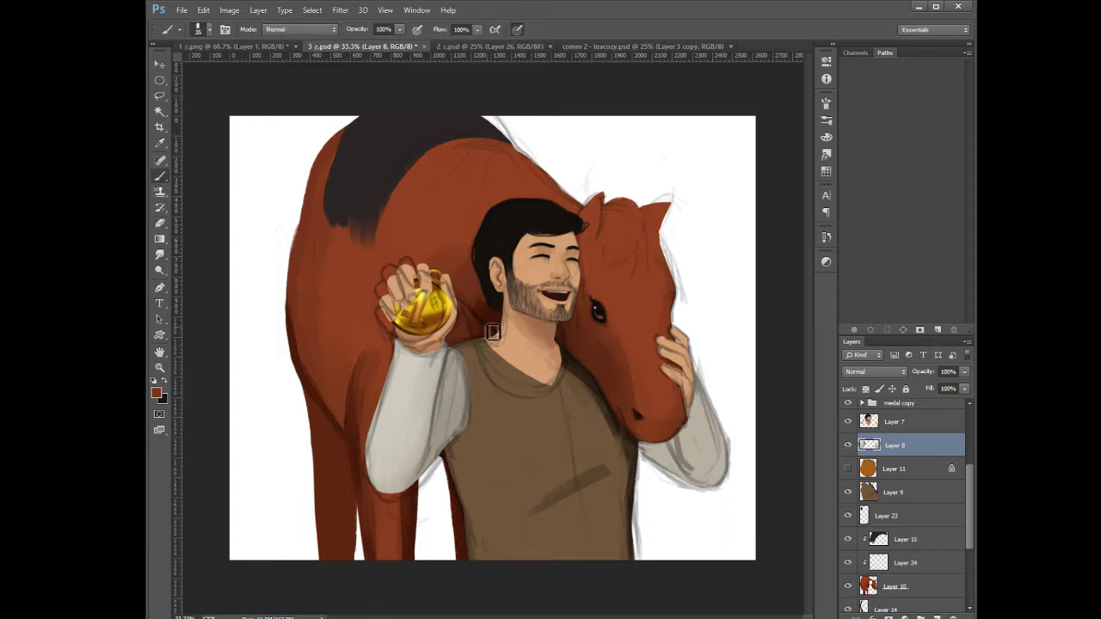
alt+click(709, 436)
key(bracketleft)
key(bracketleft)
key(bracketleft)
key(bracketright)
key(bracketright)
Select the hand on the horse's muzzle on Layer 7, rotate it about -7.9°, and shift it further onto the muzzle
click(883, 427)
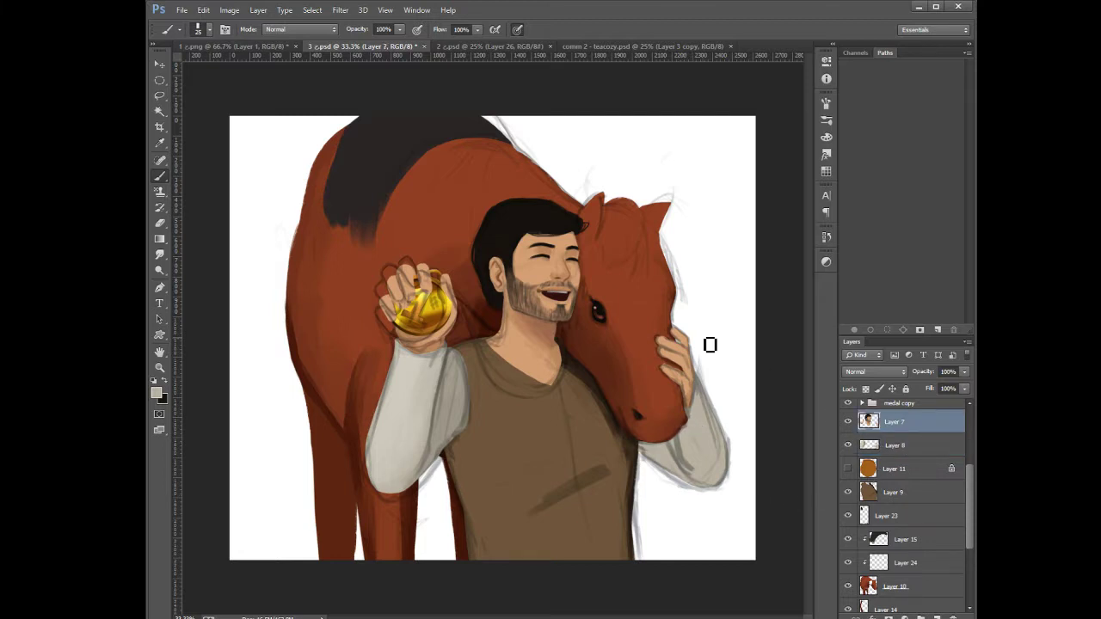
click(161, 97)
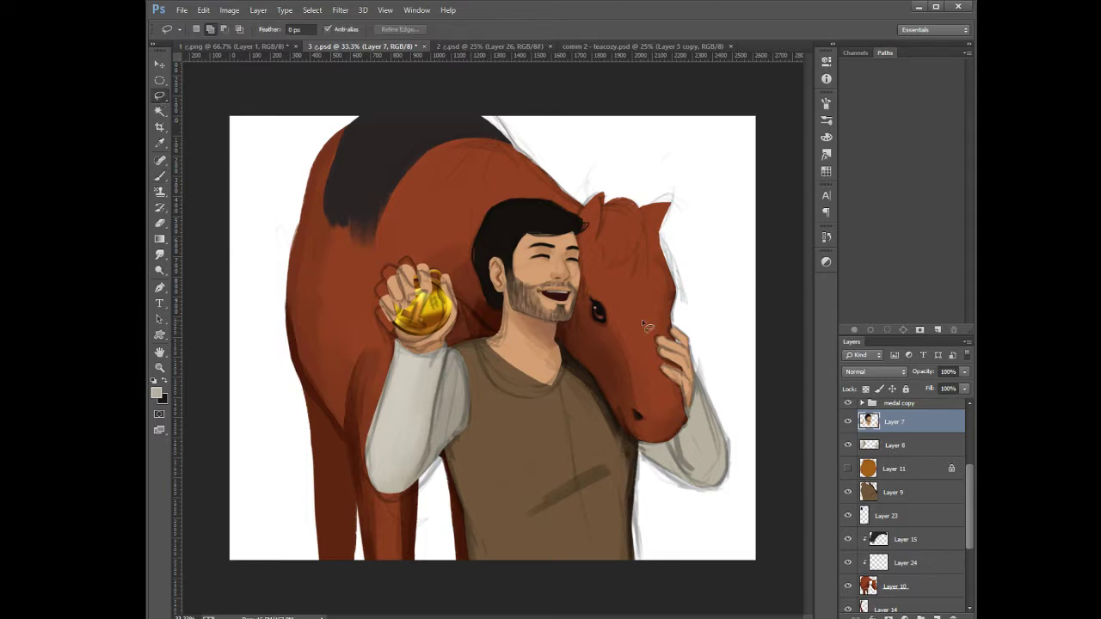
mouse_move(657, 323)
mouse_down()
mouse_move(703, 341)
mouse_move(709, 379)
mouse_move(696, 422)
mouse_move(667, 394)
mouse_up()
key(ctrl+t)
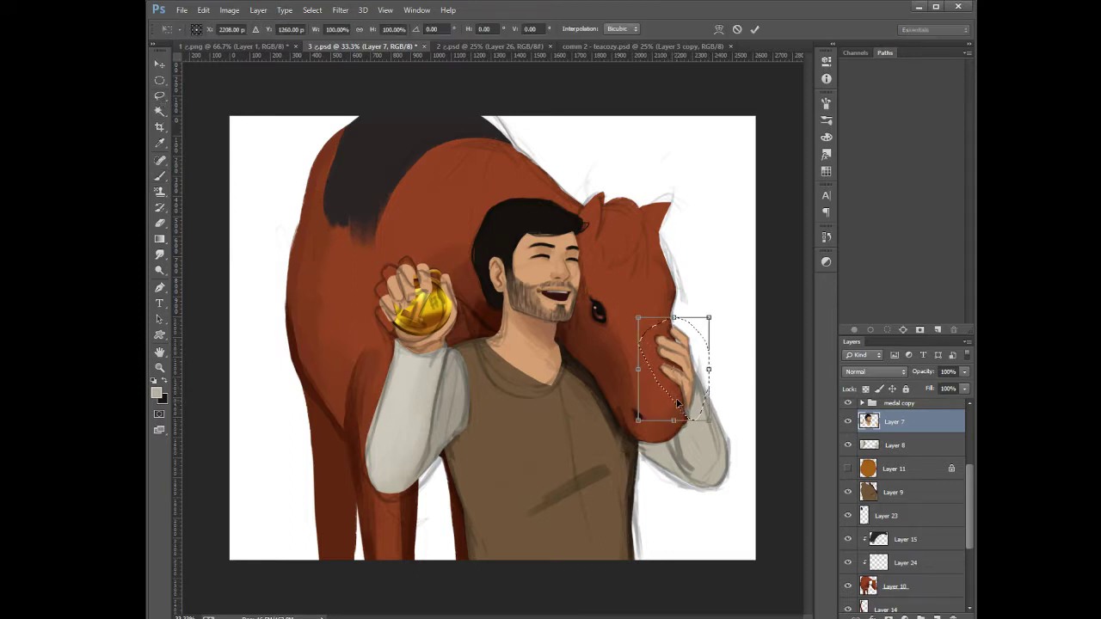
drag(621, 355, 618, 363)
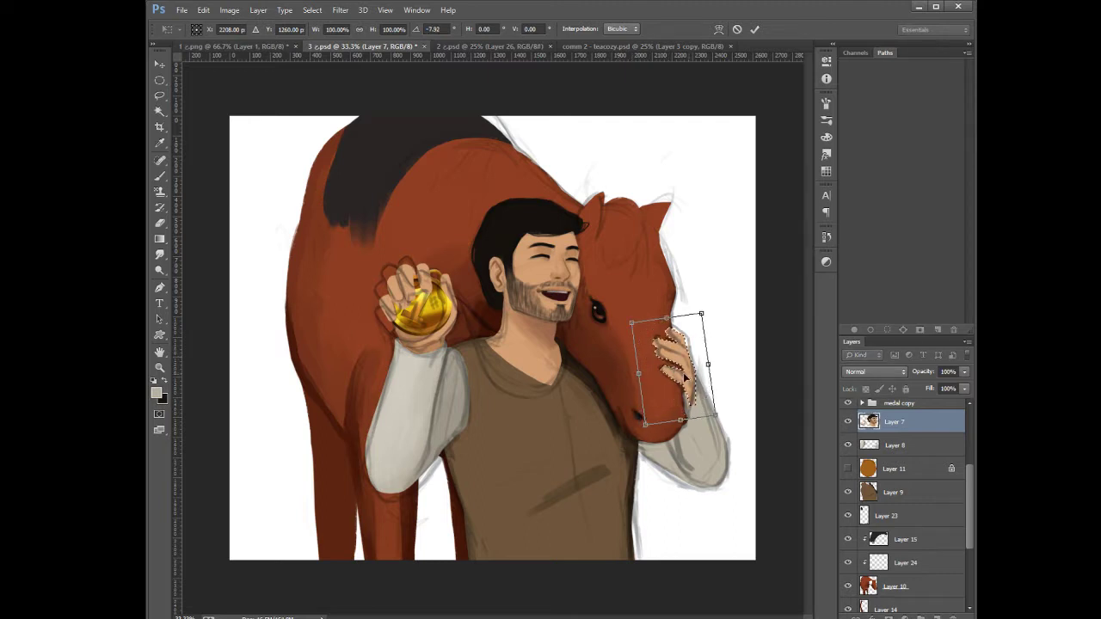
drag(693, 378, 684, 376)
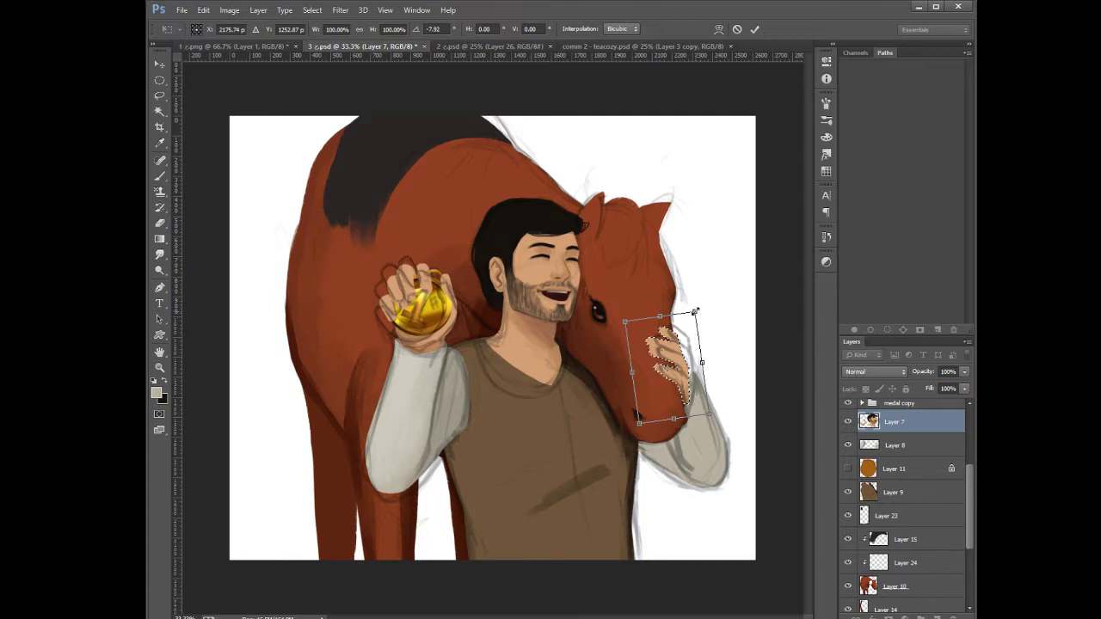
drag(696, 312, 698, 307)
key(Return)
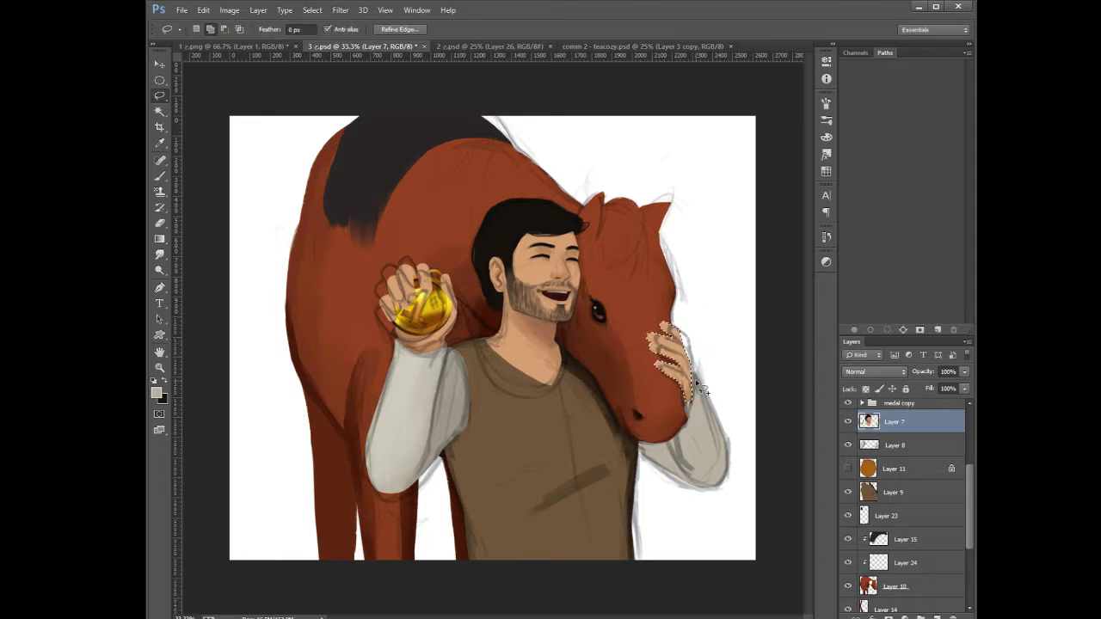
key(ctrl+d)
Erase the sleeve's edge on Layer 8 beside the wrist of the hand on the muzzle
click(876, 446)
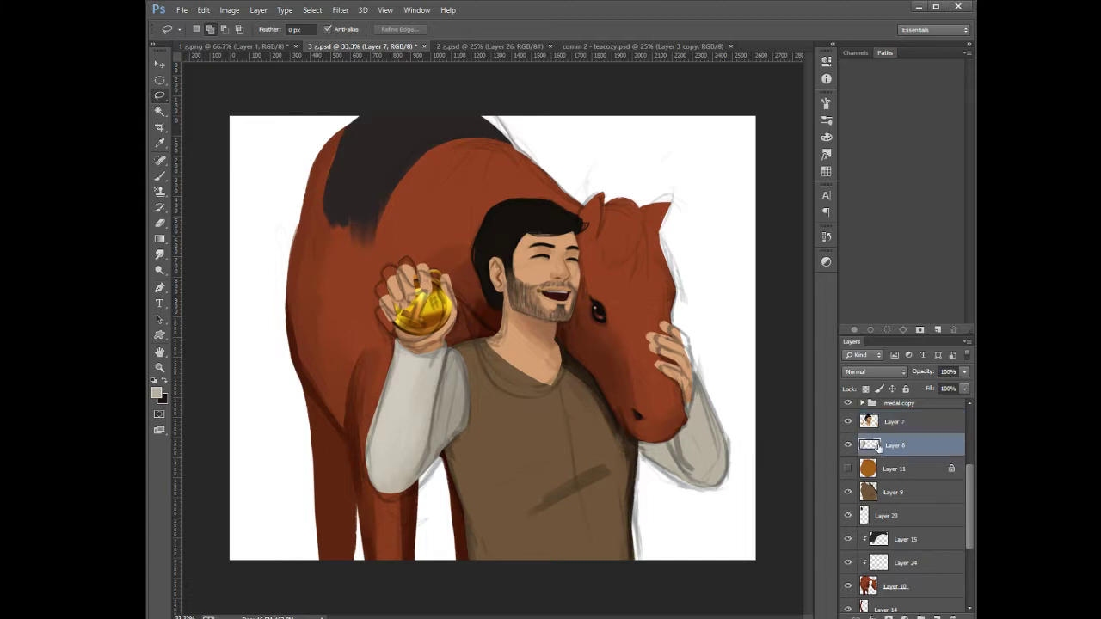
click(160, 176)
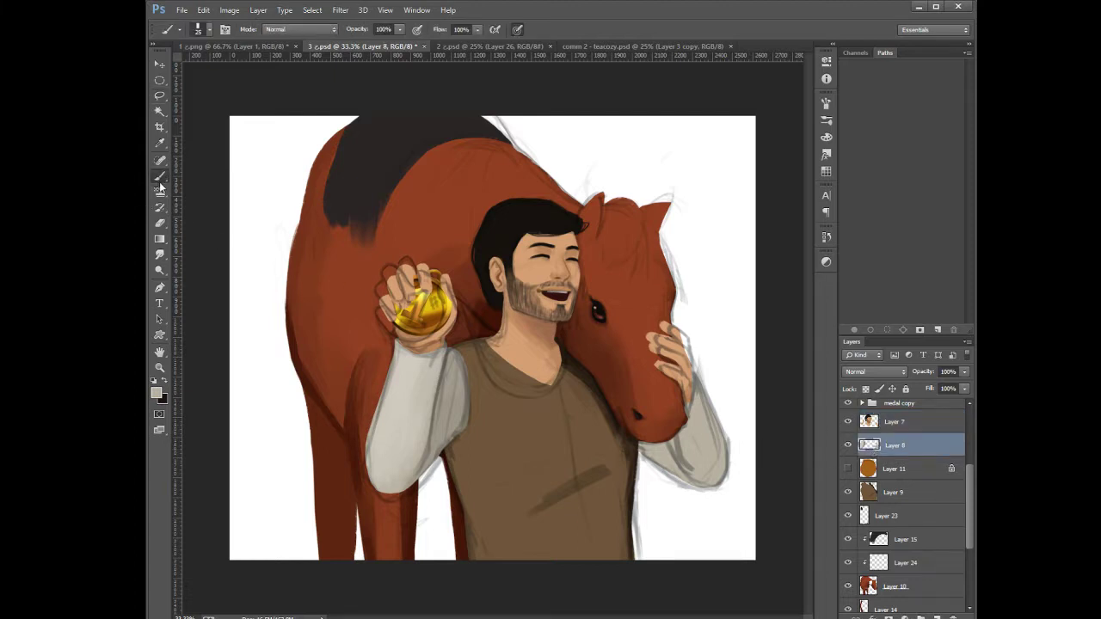
click(160, 224)
mouse_move(681, 406)
mouse_down()
mouse_move(680, 397)
mouse_move(685, 426)
mouse_up()
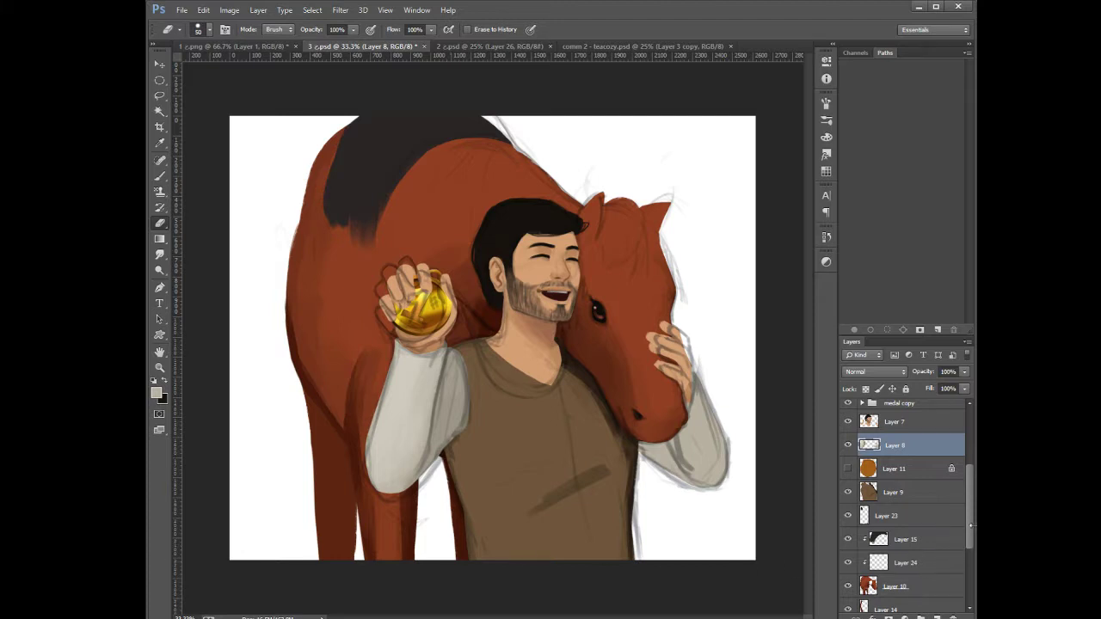
Hide the sketch lines on Layer 6
scroll(967, 520, up, 5)
scroll(959, 513, down, 4)
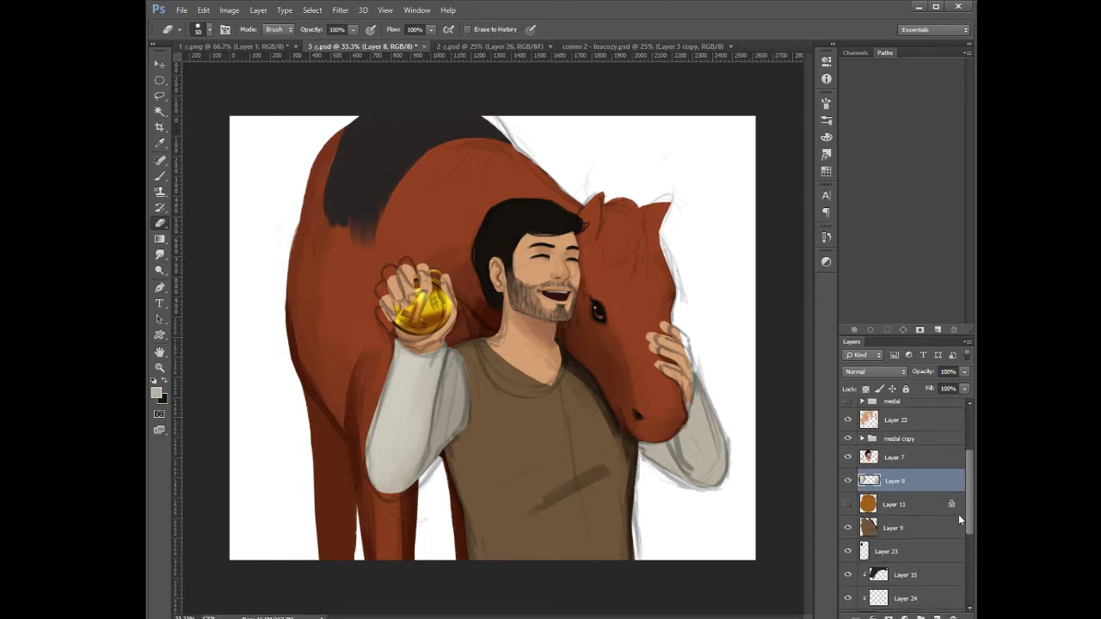
scroll(959, 515, down, 1)
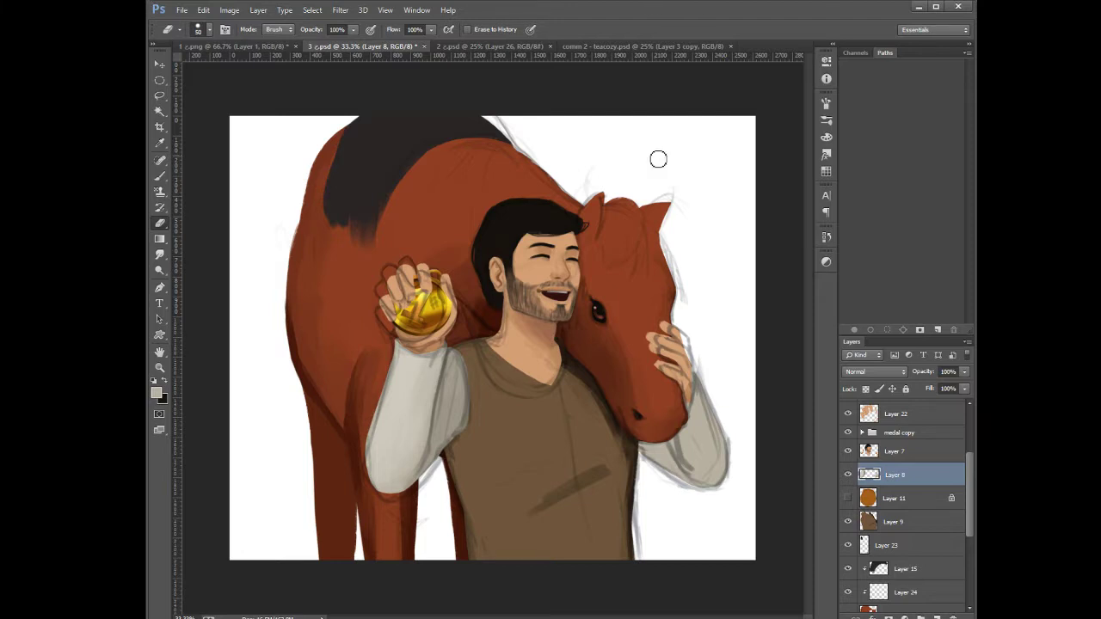
scroll(967, 480, up, 3)
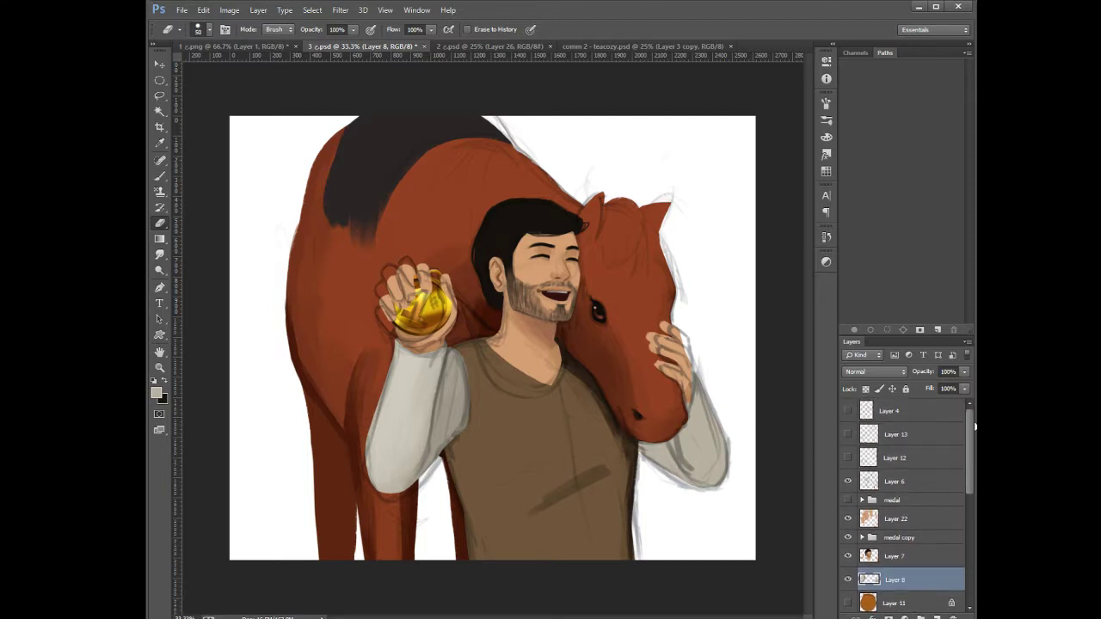
click(849, 482)
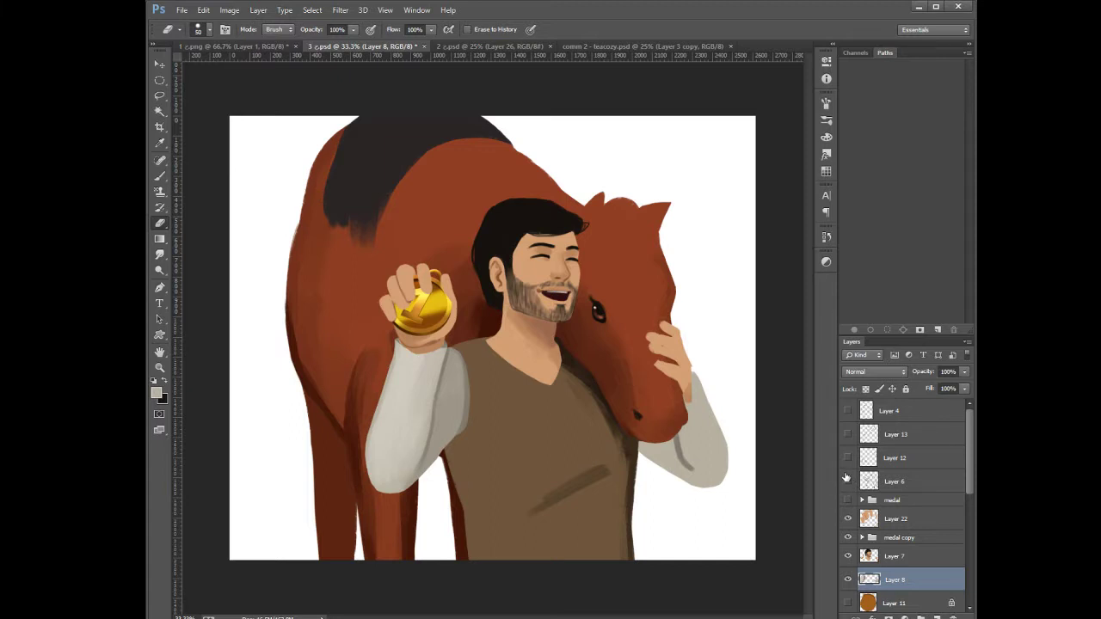
click(886, 521)
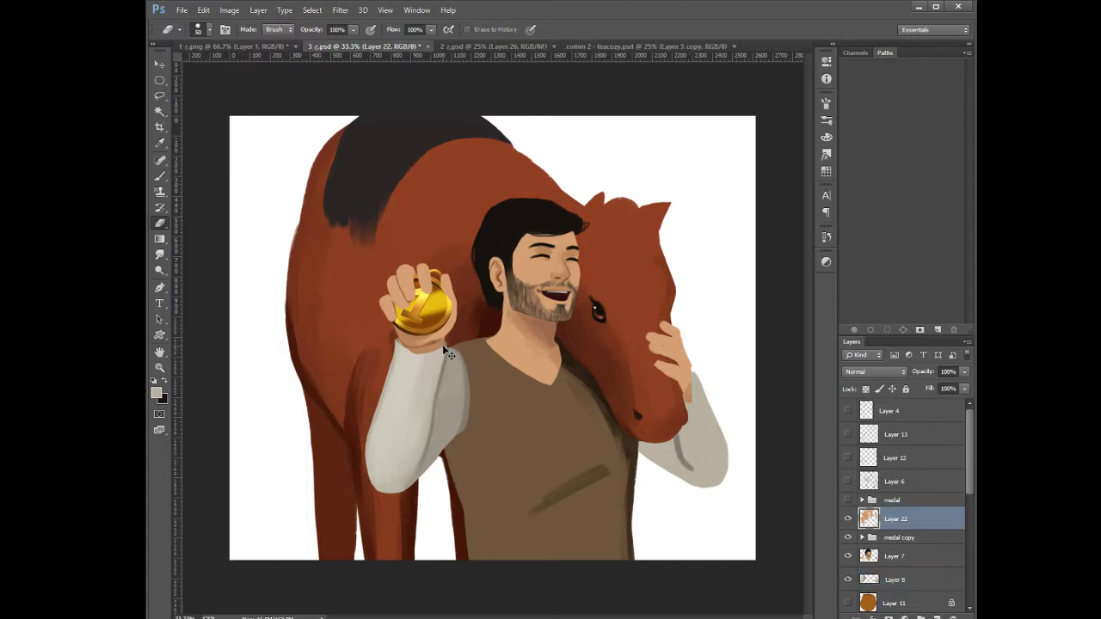
drag(447, 352, 448, 346)
key(ctrl+z)
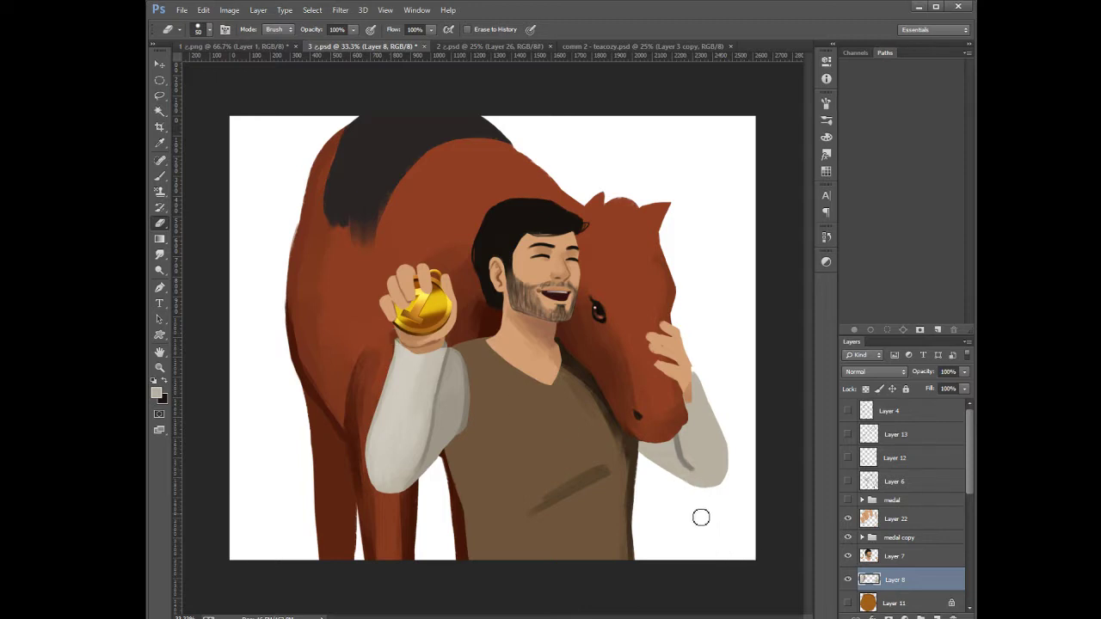
click(893, 556)
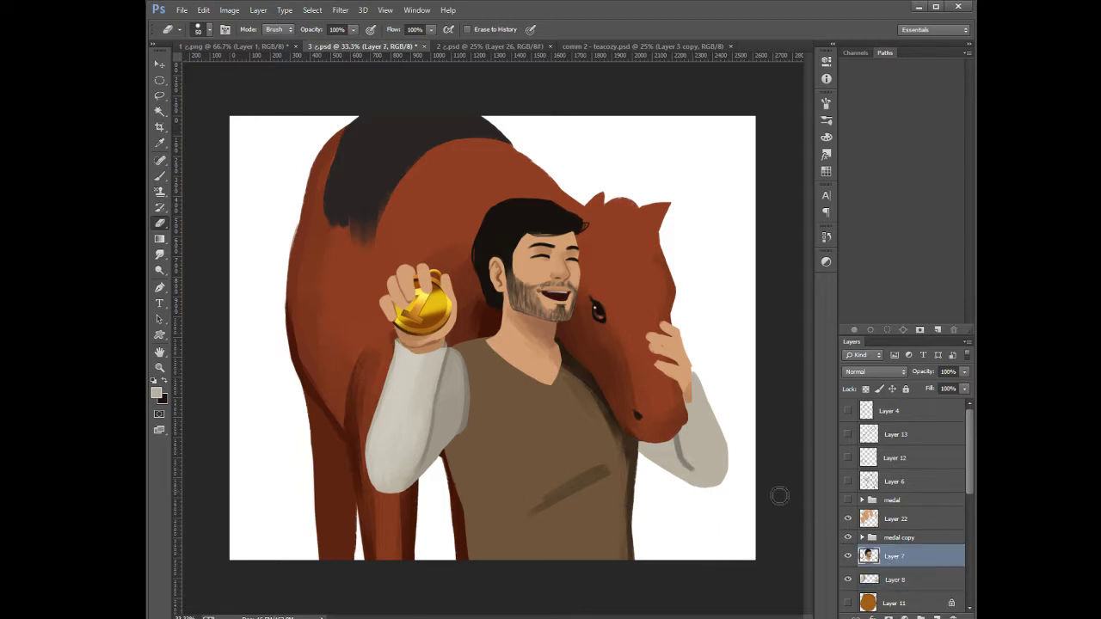
drag(965, 466, 964, 577)
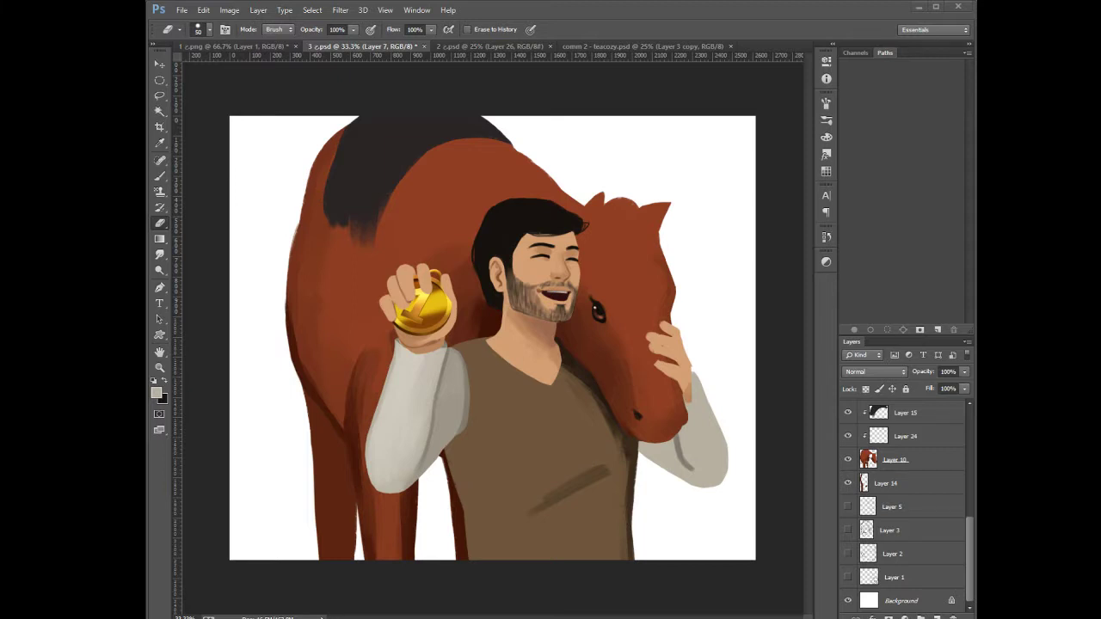
click(892, 578)
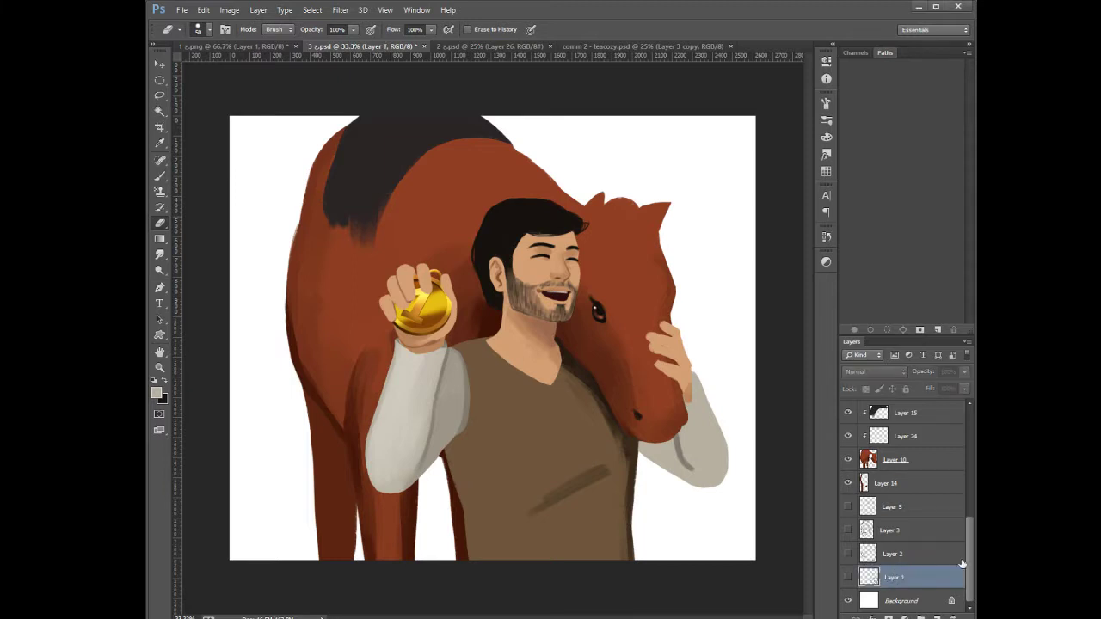
mouse_move(967, 555)
mouse_down()
mouse_move(965, 529)
mouse_move(961, 554)
mouse_up()
drag(973, 562, 968, 515)
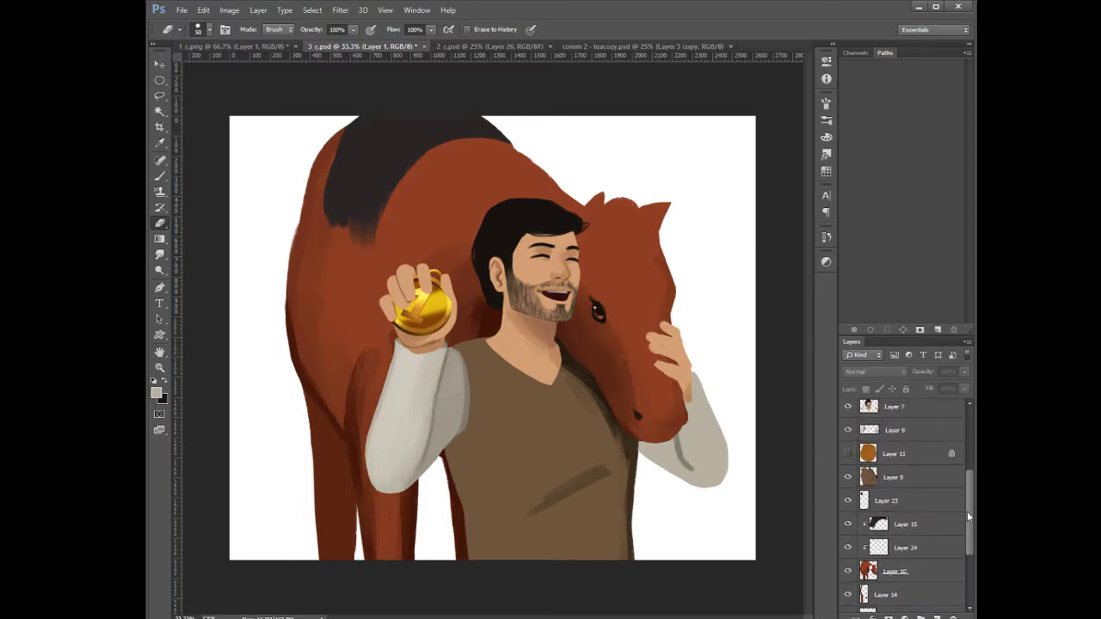
Lock the transparent pixels of the vest's Layer 9 and set the brush size to 300
click(931, 483)
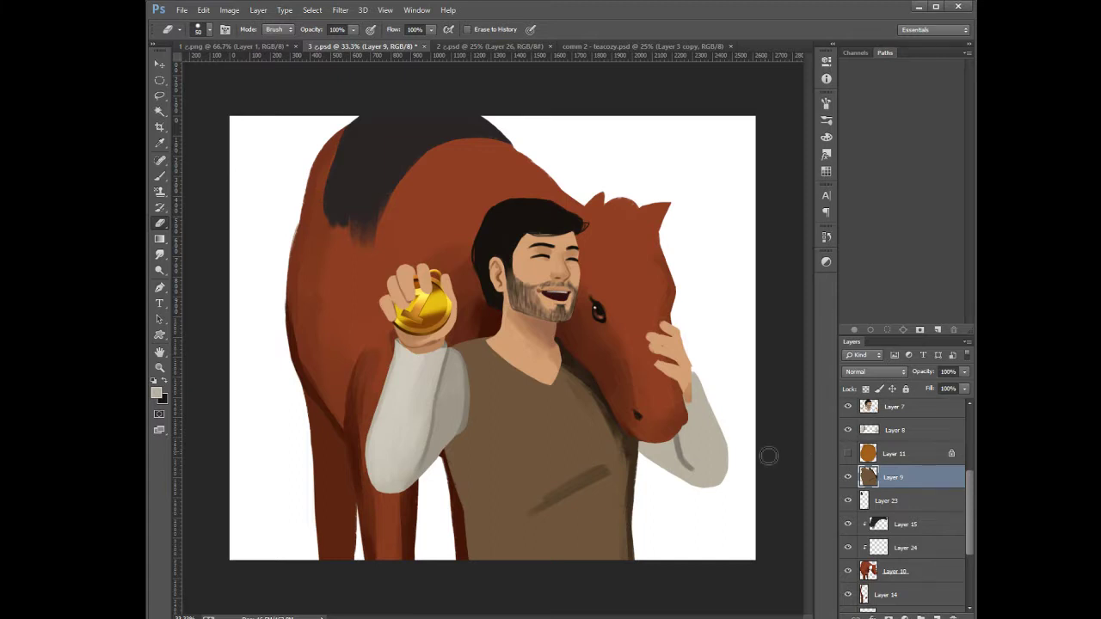
click(162, 177)
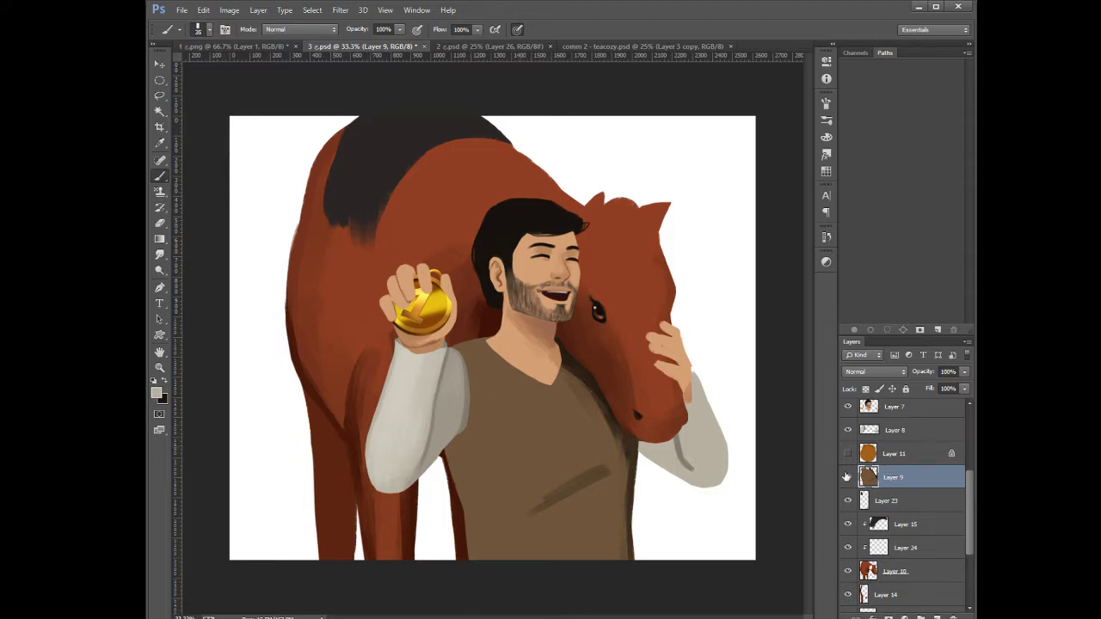
click(866, 389)
key(bracketright)
key(bracketright)
key(alt+bracketright)
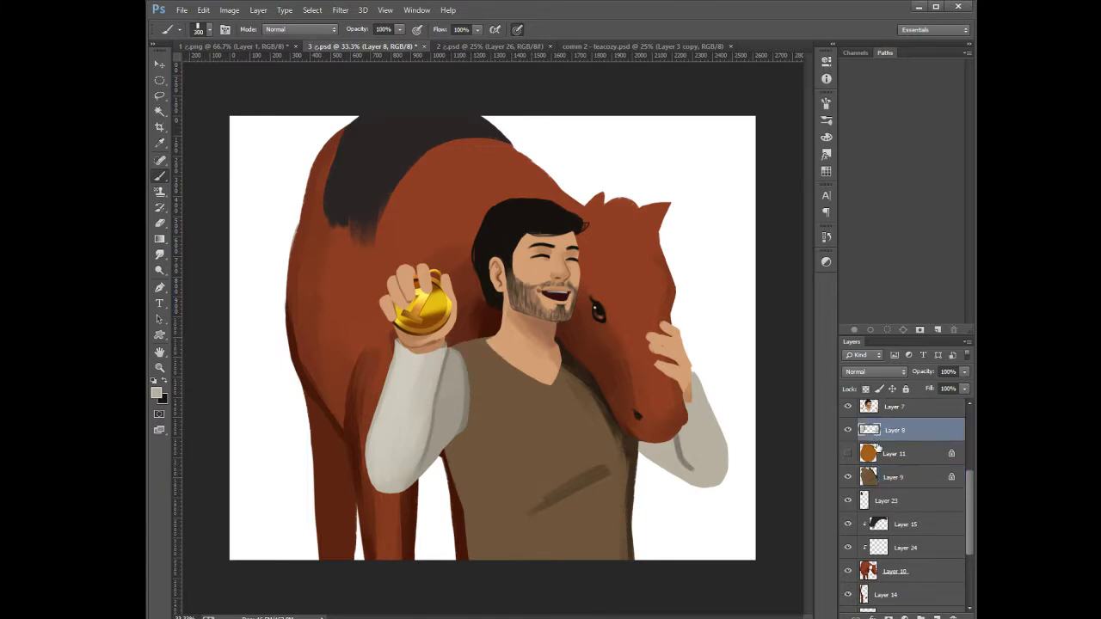
click(881, 479)
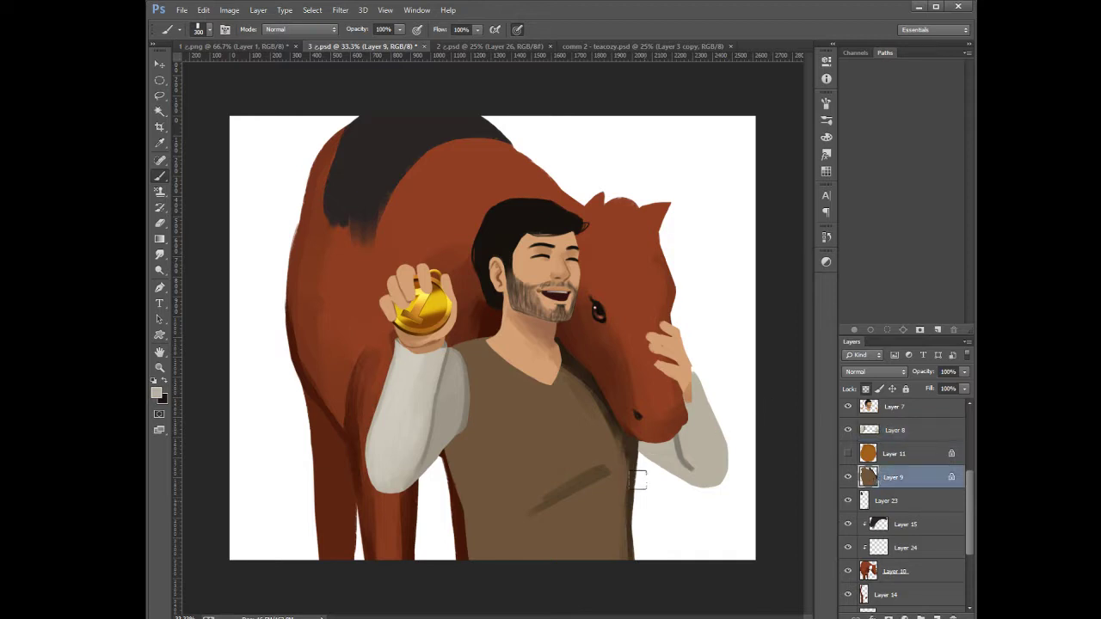
Shade the vest's shoulder, the side beside the raised arm, and its lower part with sampled dark browns
alt+click(584, 370)
mouse_move(482, 340)
mouse_down()
mouse_move(438, 349)
mouse_move(487, 330)
mouse_move(456, 342)
mouse_move(500, 341)
mouse_move(478, 367)
mouse_move(494, 367)
mouse_move(474, 412)
mouse_move(487, 436)
mouse_move(502, 447)
mouse_up()
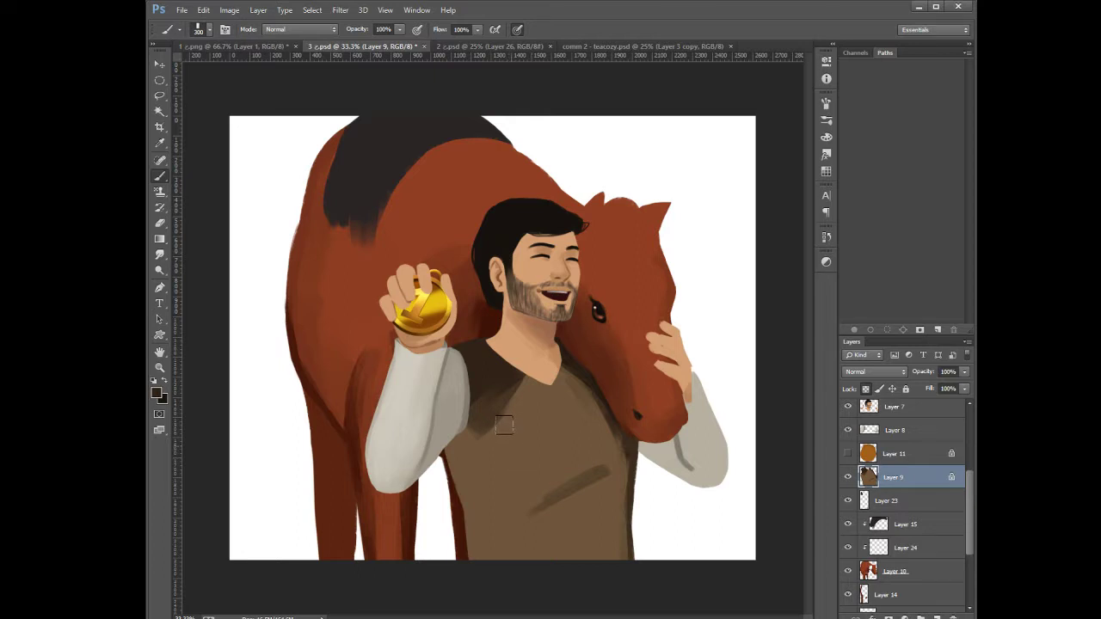
key(alt)
alt+click(497, 408)
drag(458, 412, 469, 531)
mouse_move(468, 482)
mouse_down()
mouse_move(507, 547)
mouse_move(478, 528)
mouse_move(575, 545)
mouse_move(525, 524)
mouse_move(595, 568)
mouse_up()
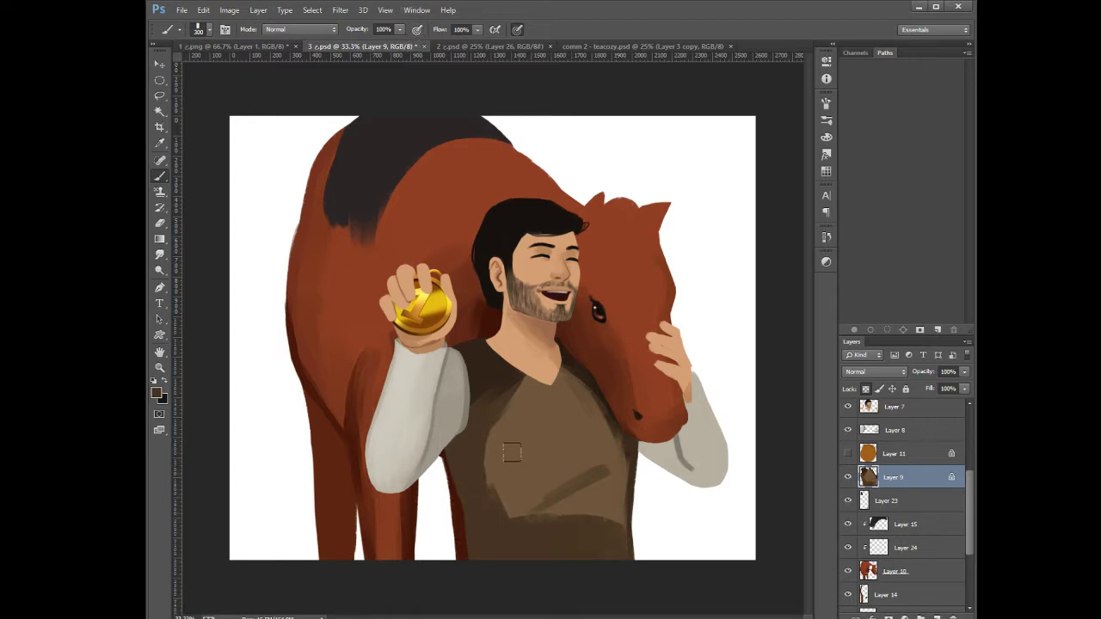
Blend the shadow along the vest's side by painting with alternately sampled light and dark browns
alt+click(522, 416)
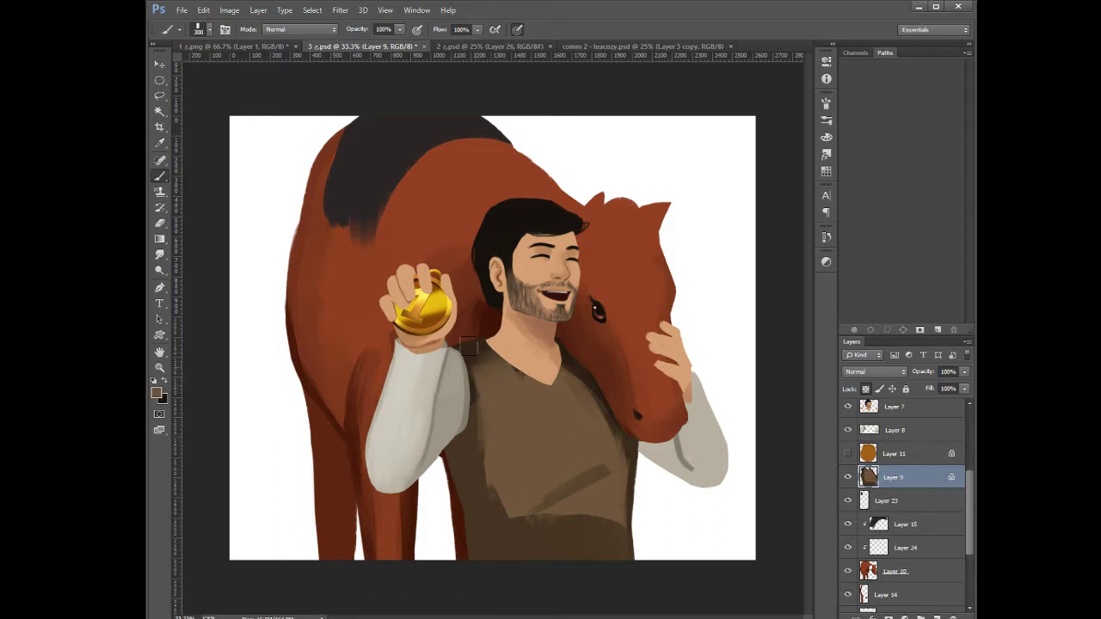
alt+click(457, 375)
drag(450, 486, 465, 499)
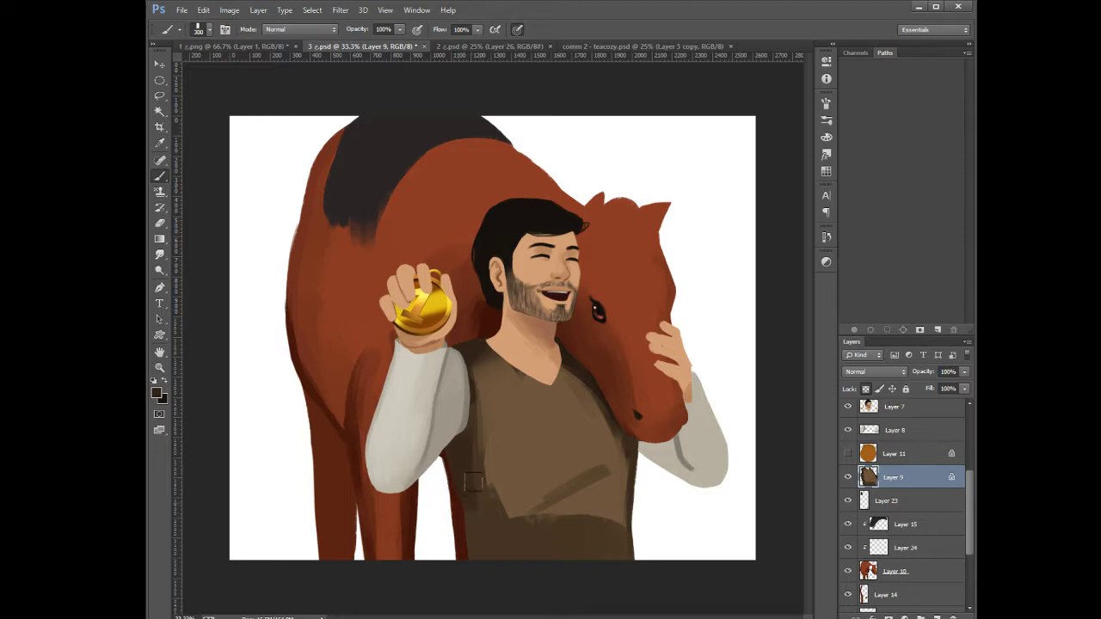
alt+click(488, 435)
drag(469, 475, 460, 496)
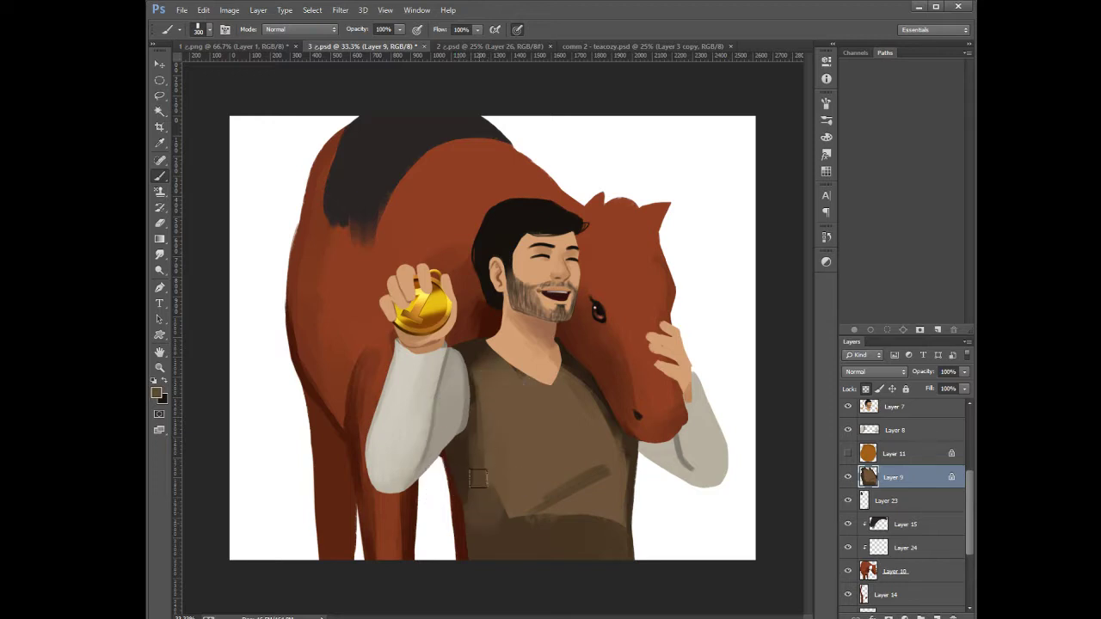
alt+click(504, 508)
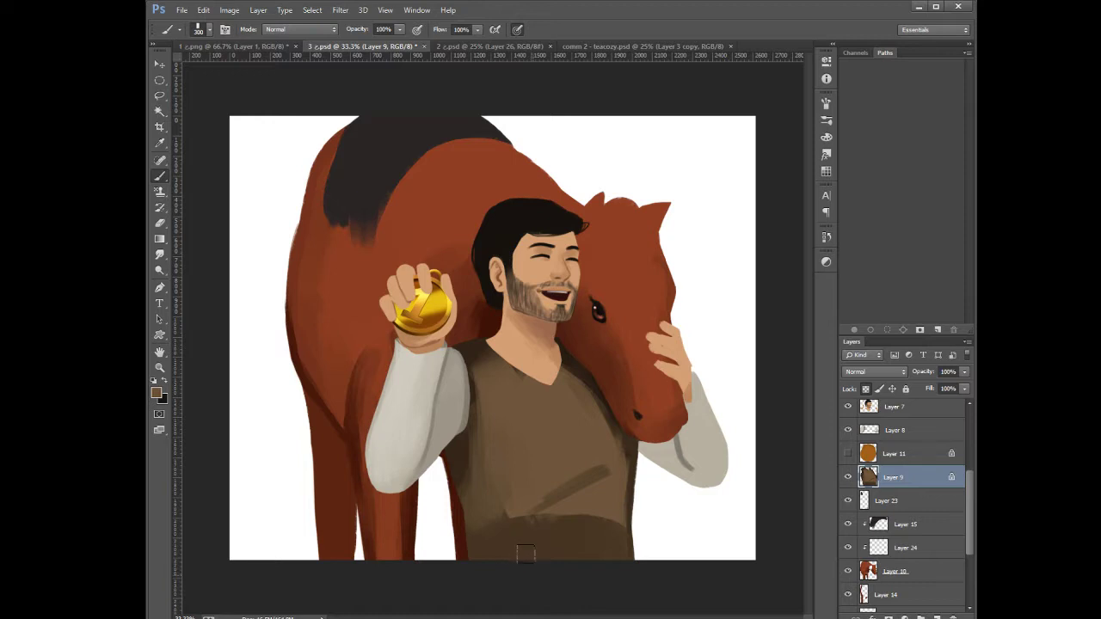
Deepen and soften the diagonal shadow across the lower vest with sampled browns, using brush sizes 200 and 400
alt+click(540, 537)
key([)
key([)
mouse_move(516, 517)
mouse_down()
mouse_move(565, 495)
mouse_move(549, 505)
mouse_up()
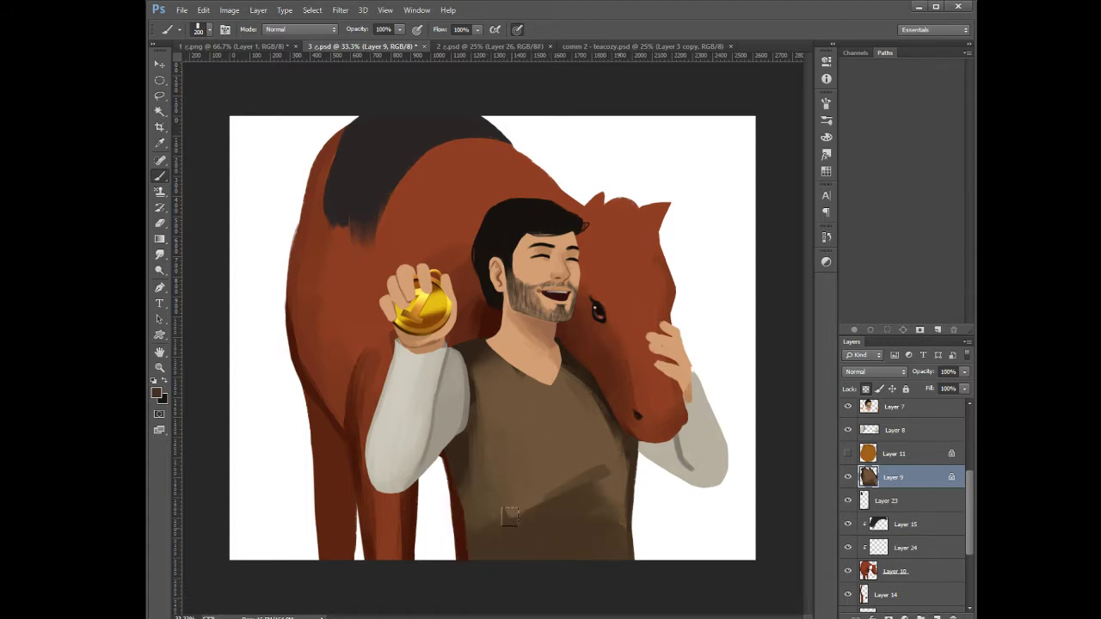
key(])
key(])
key(])
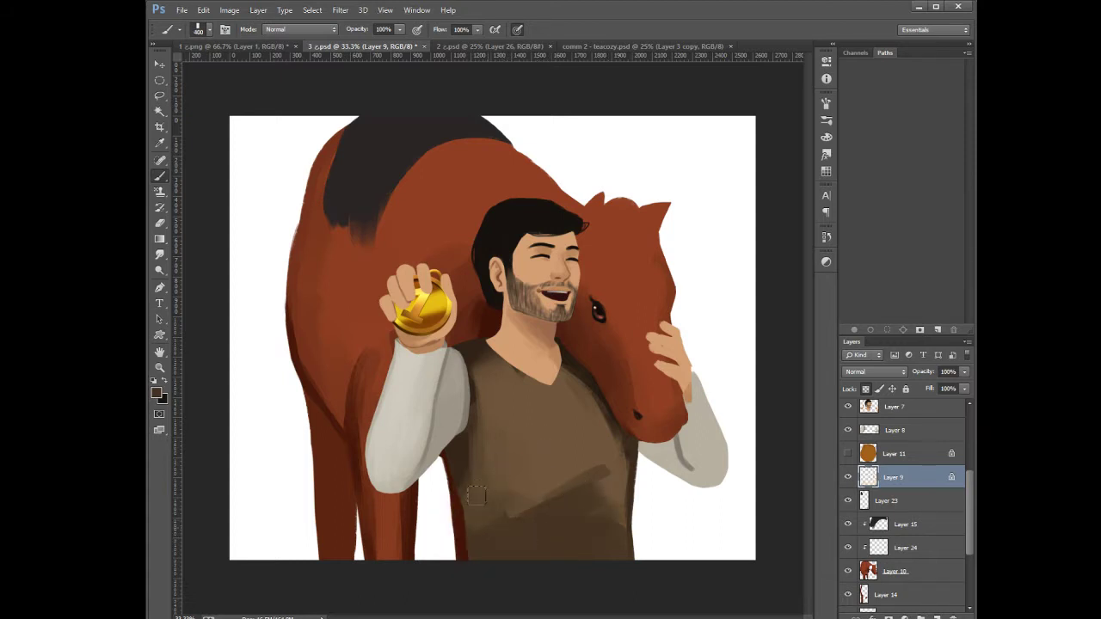
alt+click(541, 484)
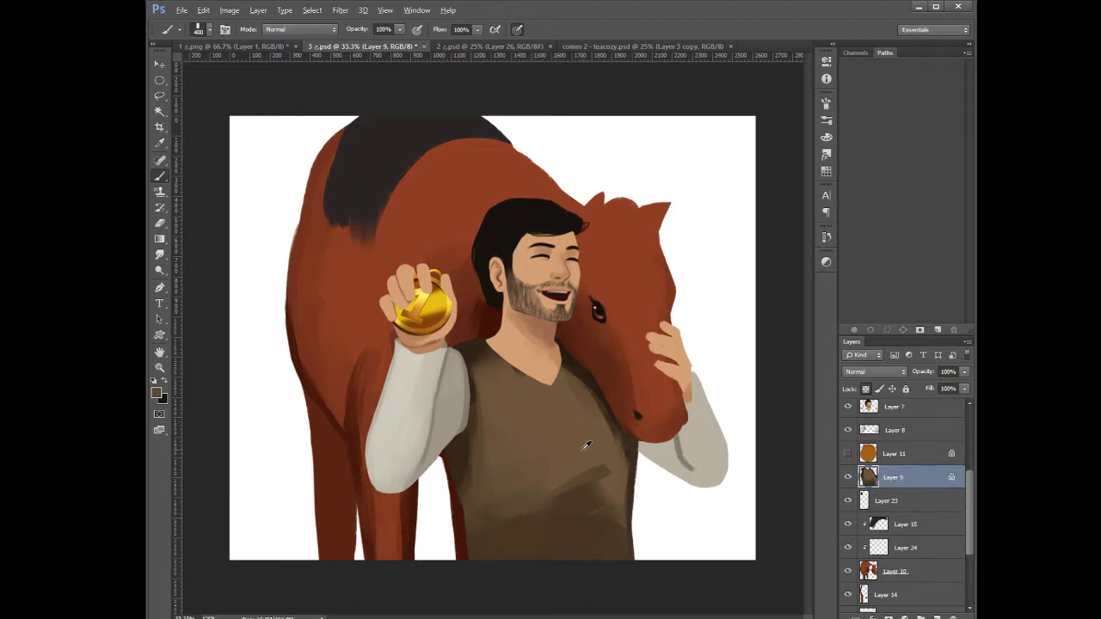
key([)
key([)
Switch to the 2 z.psd horse-race painting and compare it with Layer 26 hidden and shown
click(633, 47)
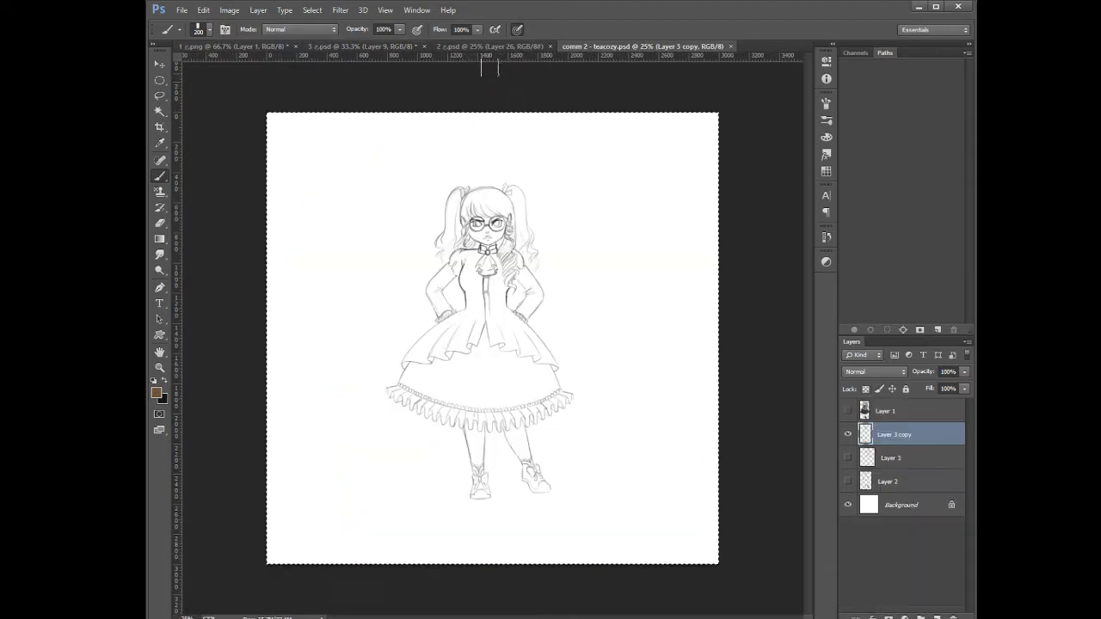
click(480, 45)
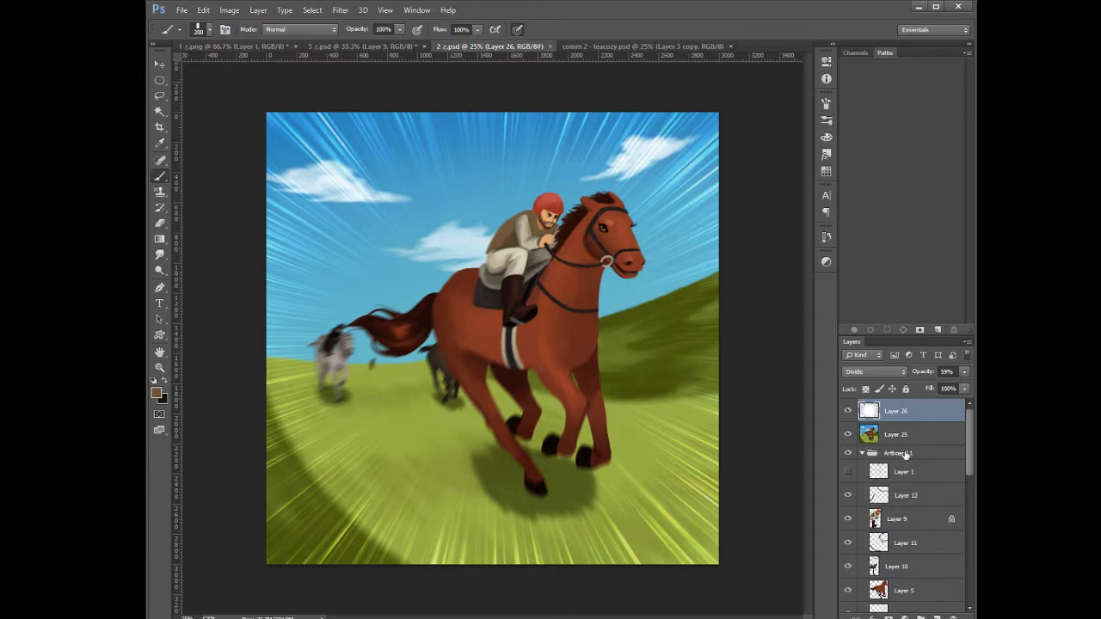
click(850, 411)
click(849, 412)
click(850, 411)
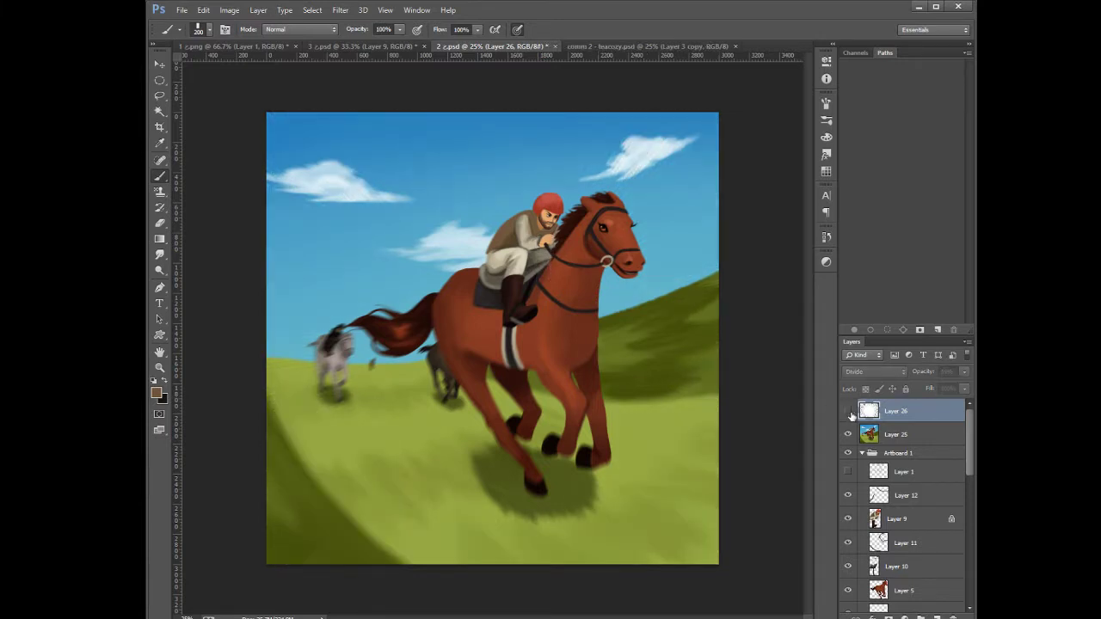
Compare the horse-race painting with Layers 25 and 26 shown and hidden, and leave both layers hidden
click(850, 434)
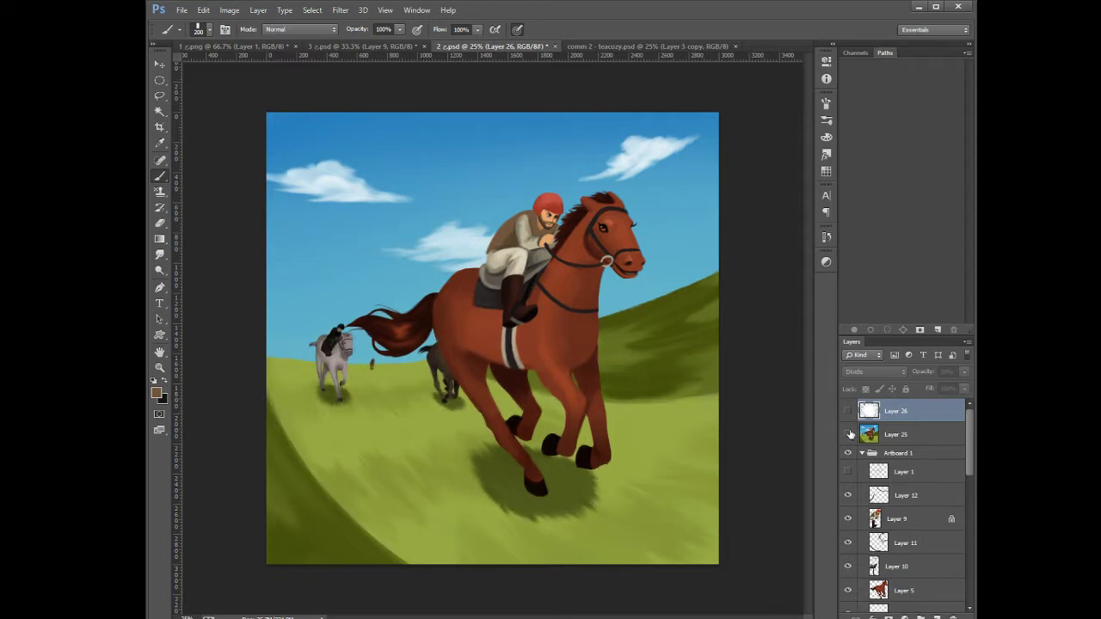
click(850, 435)
click(849, 411)
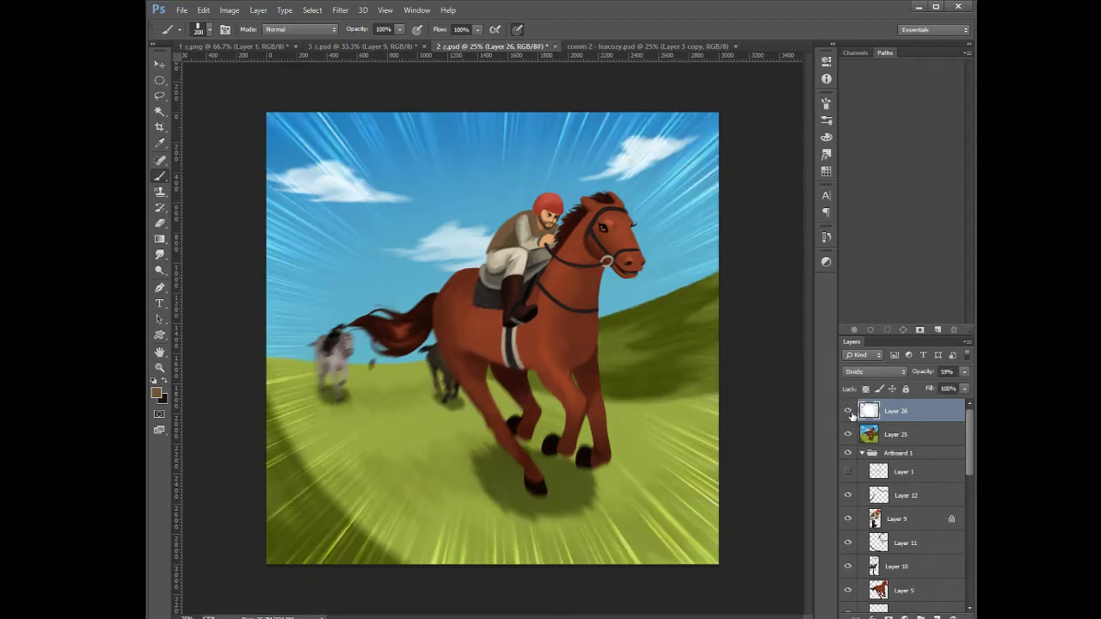
click(849, 411)
click(849, 435)
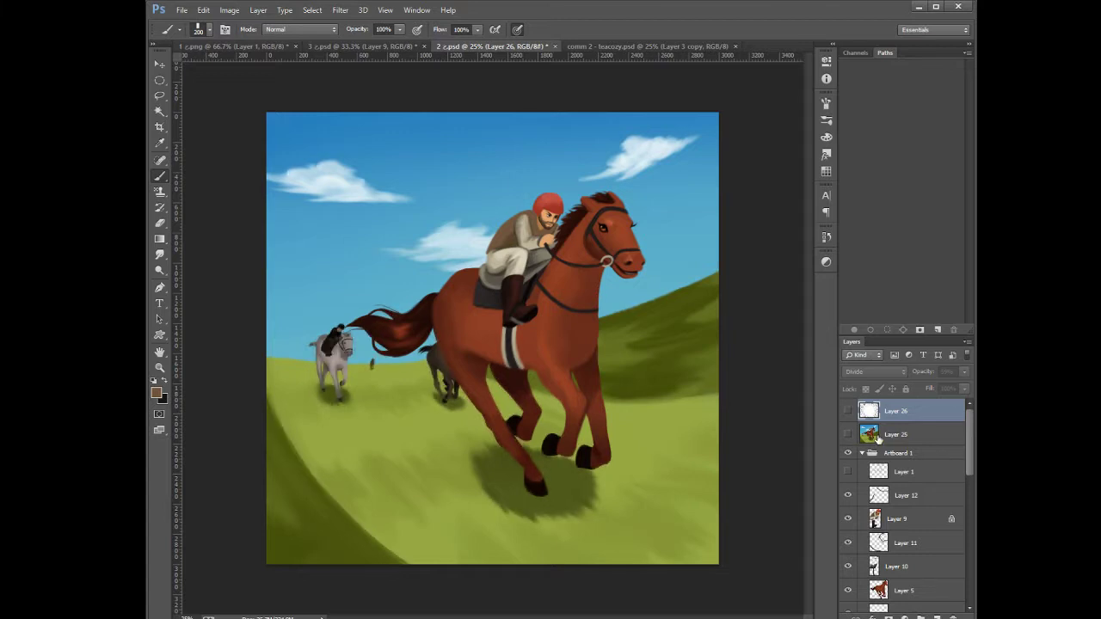
Add a new empty layer directly above Layer 25
click(899, 435)
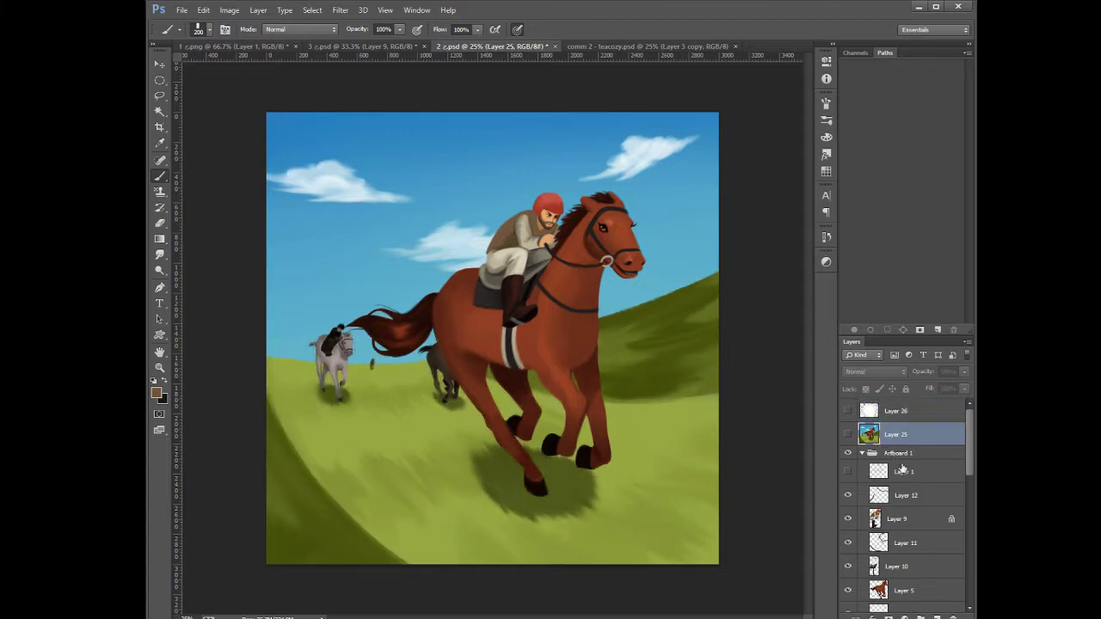
click(936, 610)
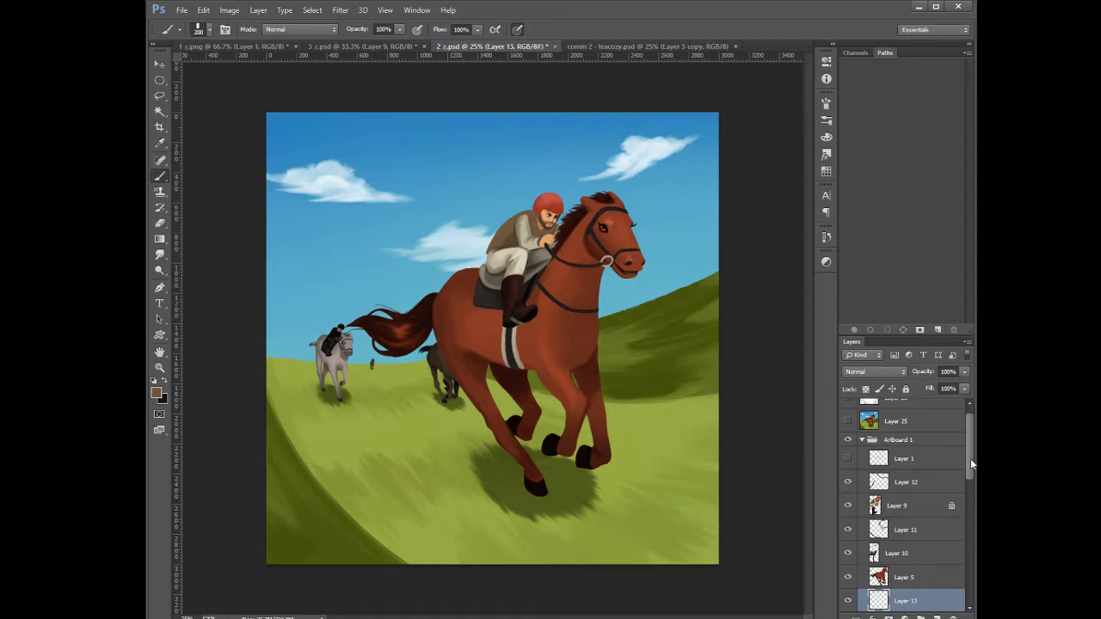
drag(971, 464, 971, 454)
click(914, 435)
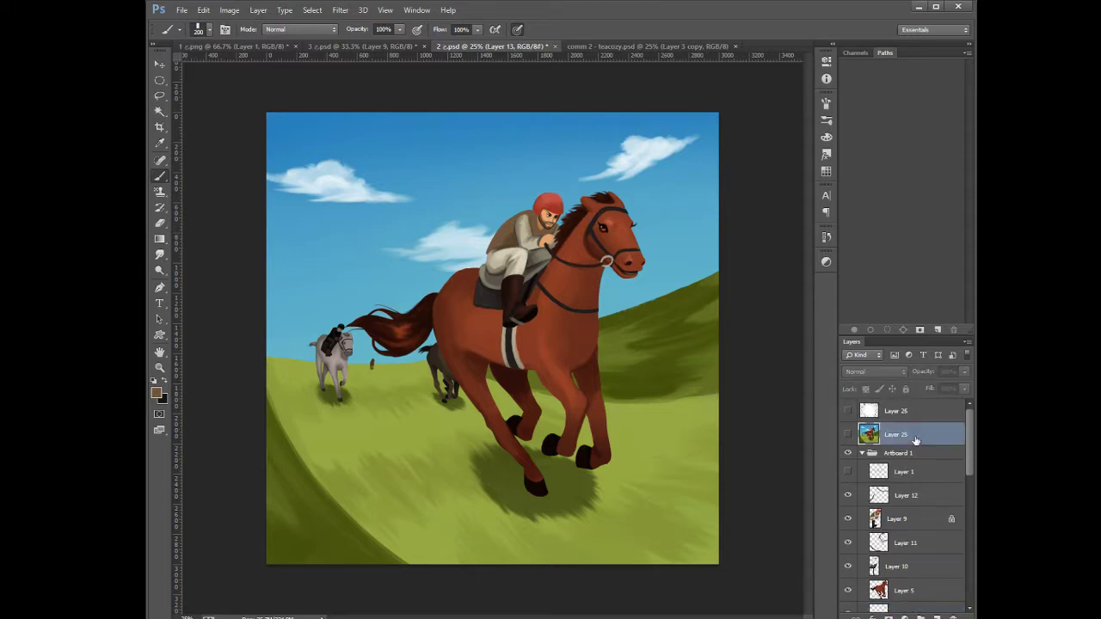
click(938, 613)
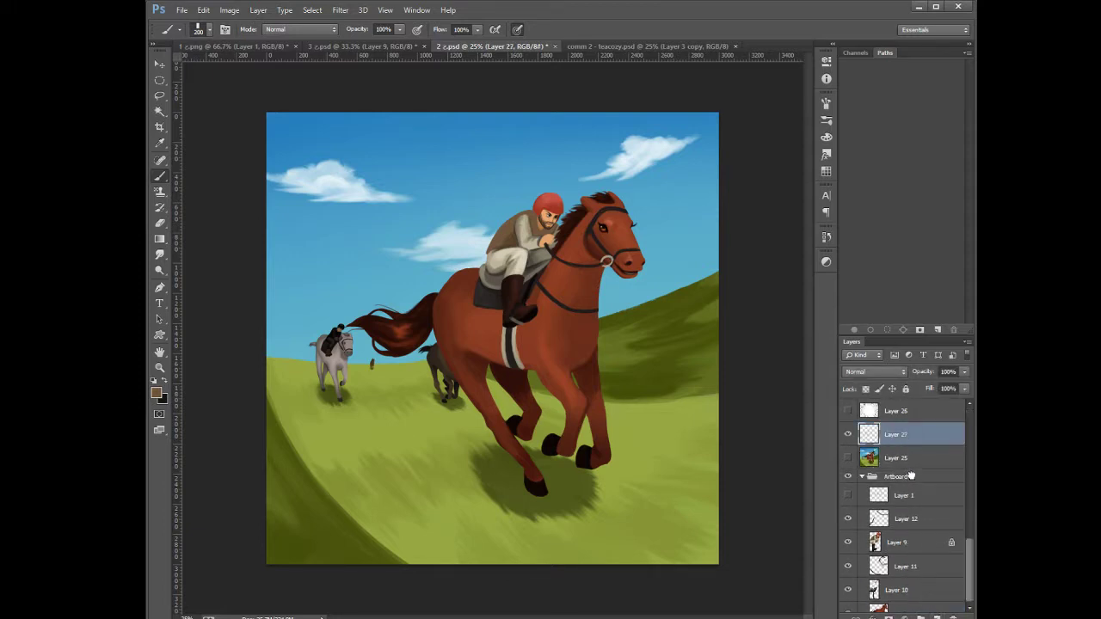
key(ctrl+shift+bracketleft)
key(ctrl+z)
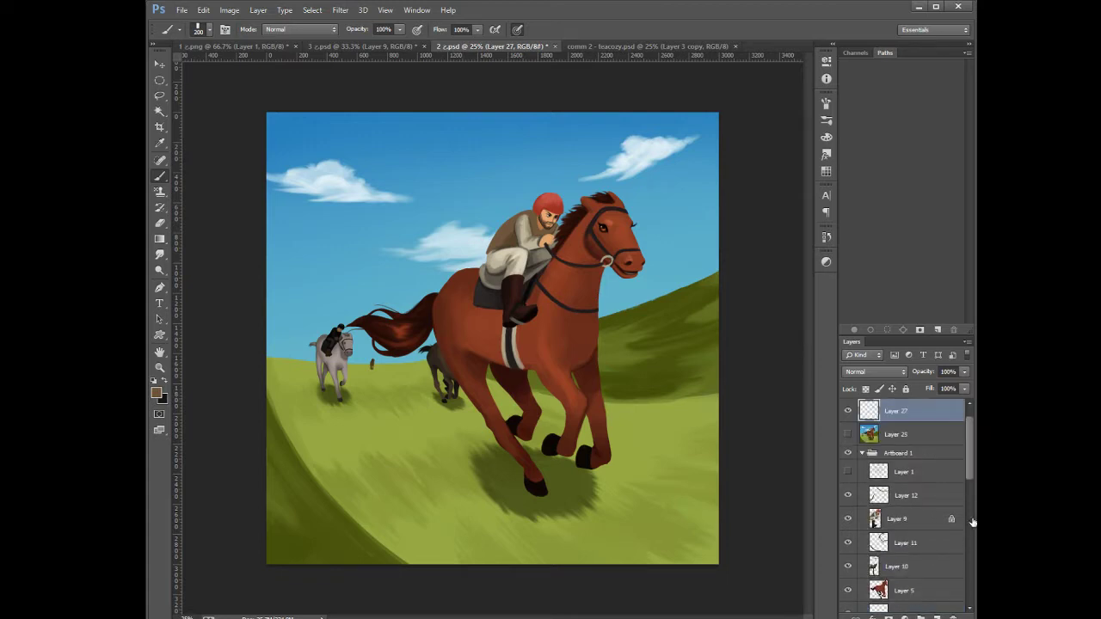
Add another empty layer, move it beneath Layer 25 and above the Artboard 1 group, and hide Layer 27
click(914, 439)
click(937, 614)
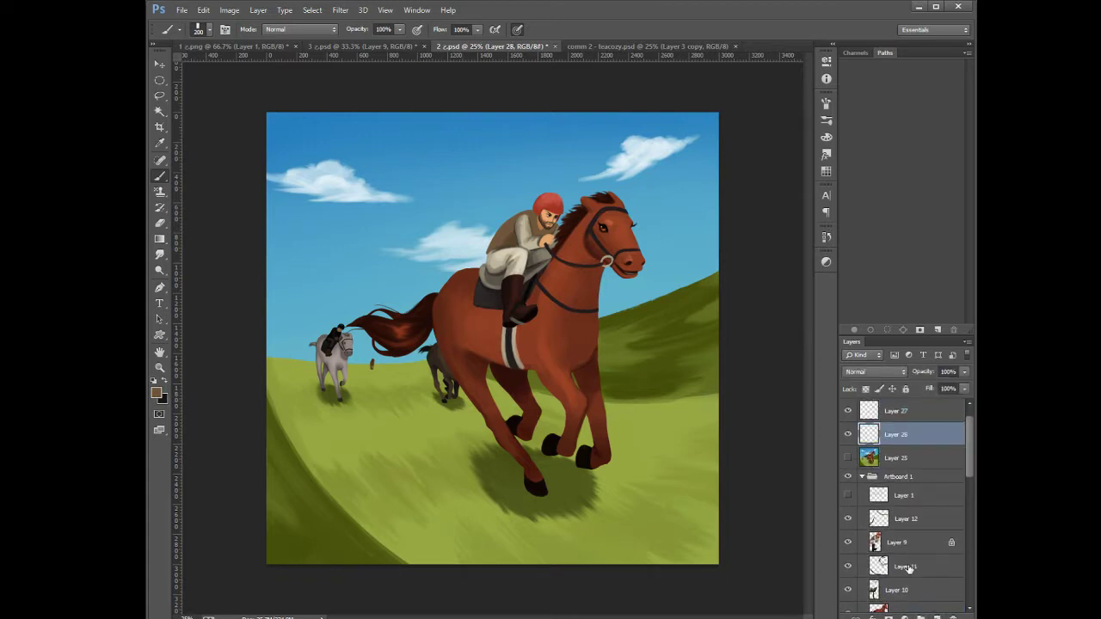
drag(903, 440, 897, 465)
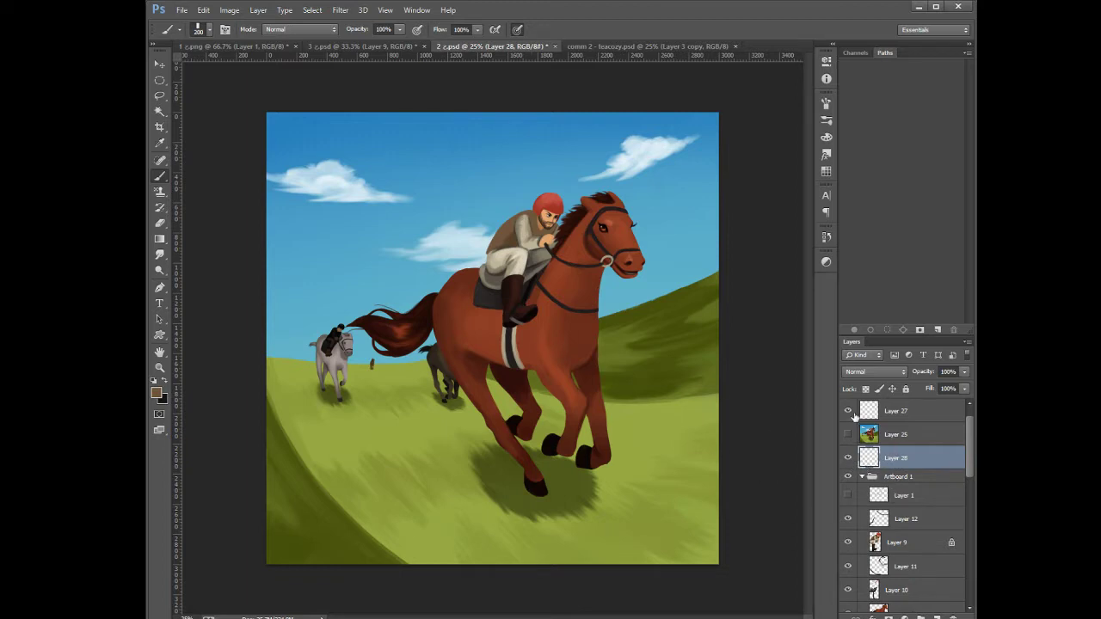
scroll(969, 430, up, 1)
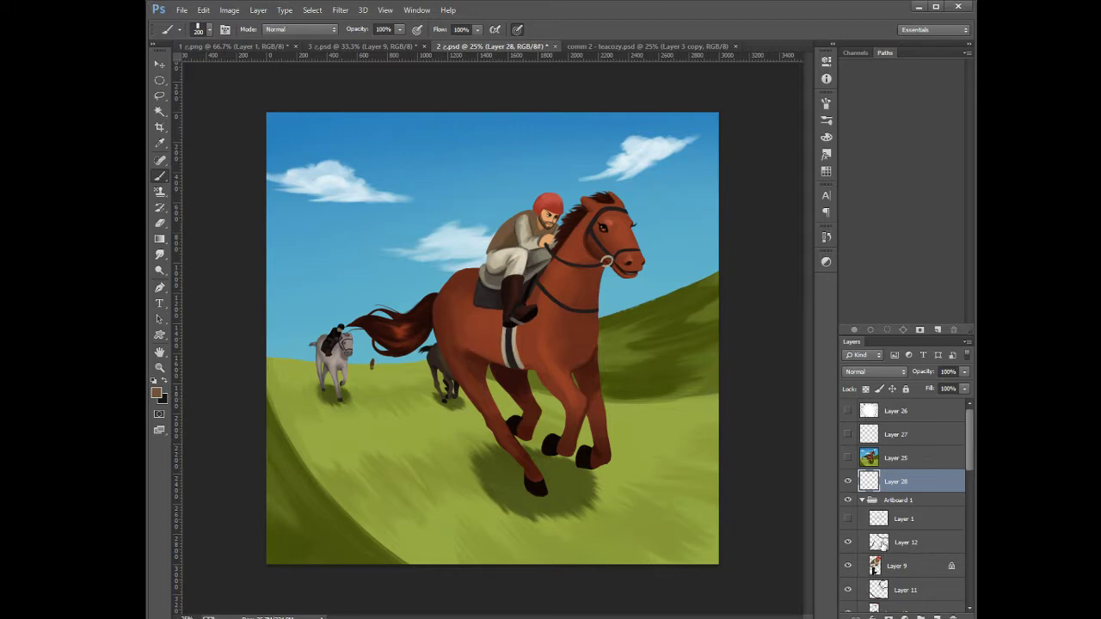
Stamp a merged copy of all visible artwork onto Layer 28 and check it by toggling the layer's visibility
click(879, 542)
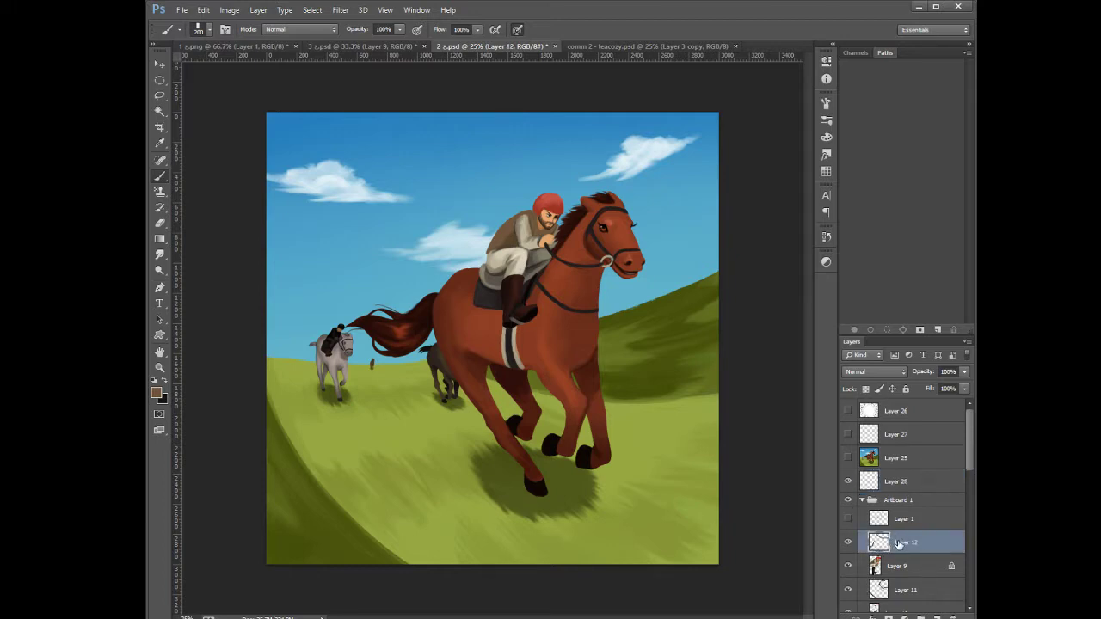
click(898, 489)
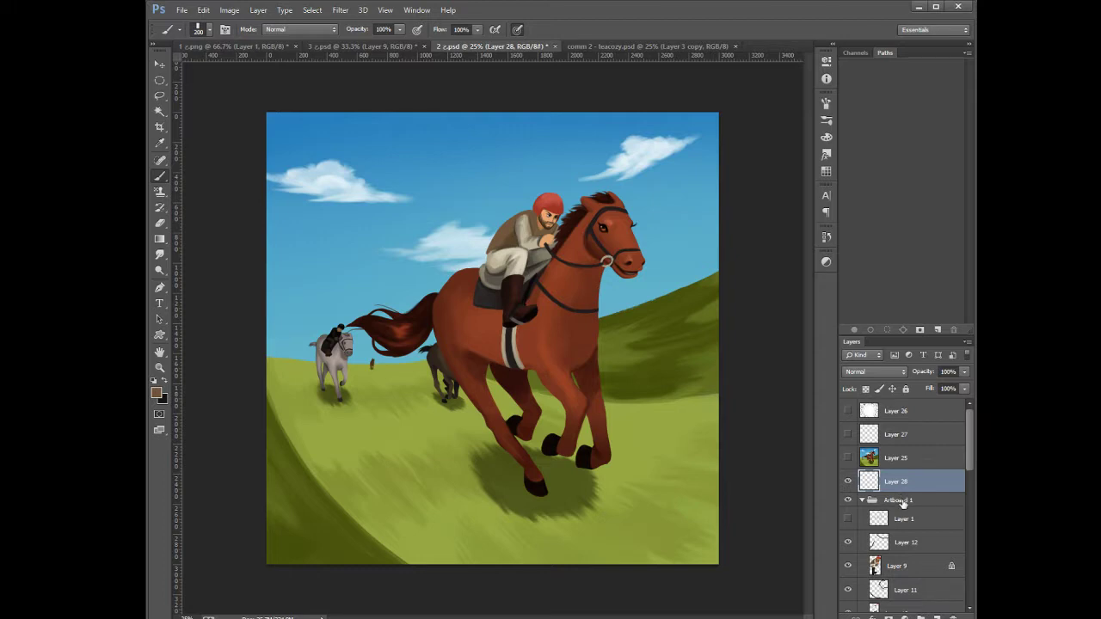
key(ctrl+shift+alt+e)
click(848, 482)
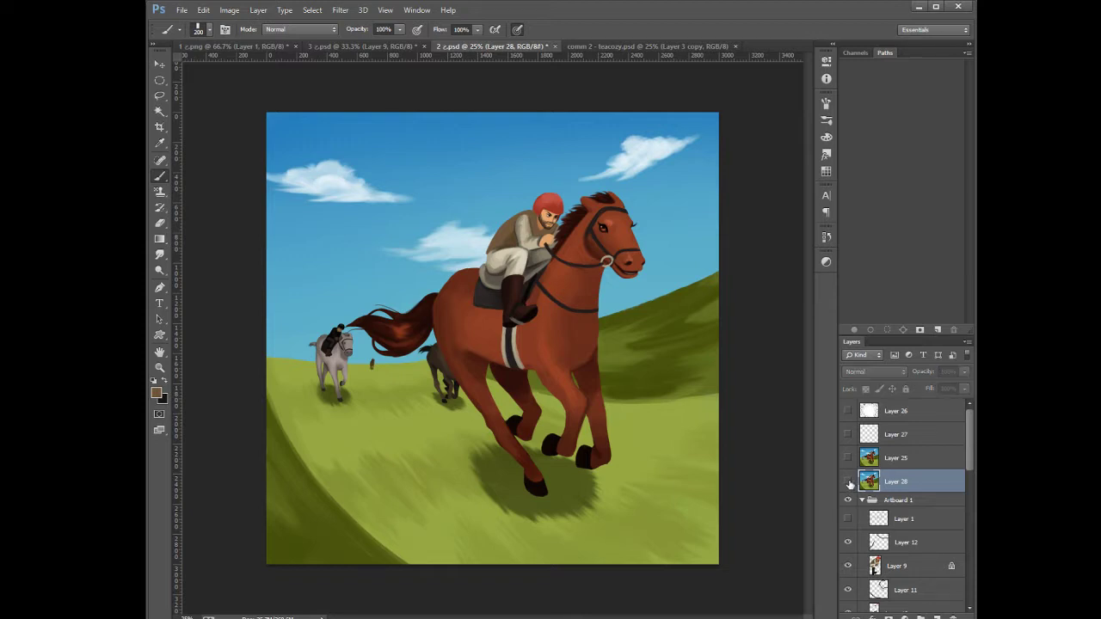
click(849, 483)
Collapse and hide the Artboard 1 group, and toggle Layer 28 to check the merged copy on its own
click(862, 500)
click(848, 501)
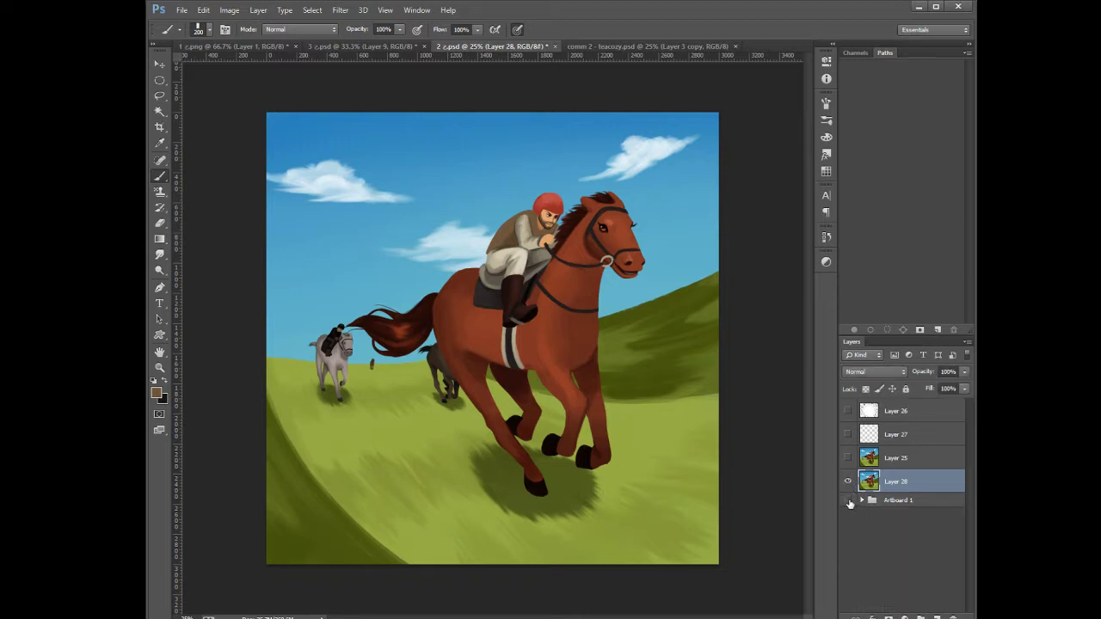
click(849, 484)
click(849, 484)
click(849, 484)
click(849, 484)
click(849, 484)
Try blur filters on Layer 28 that soften the background and distant horses around the main rider and horse
click(538, 254)
click(676, 259)
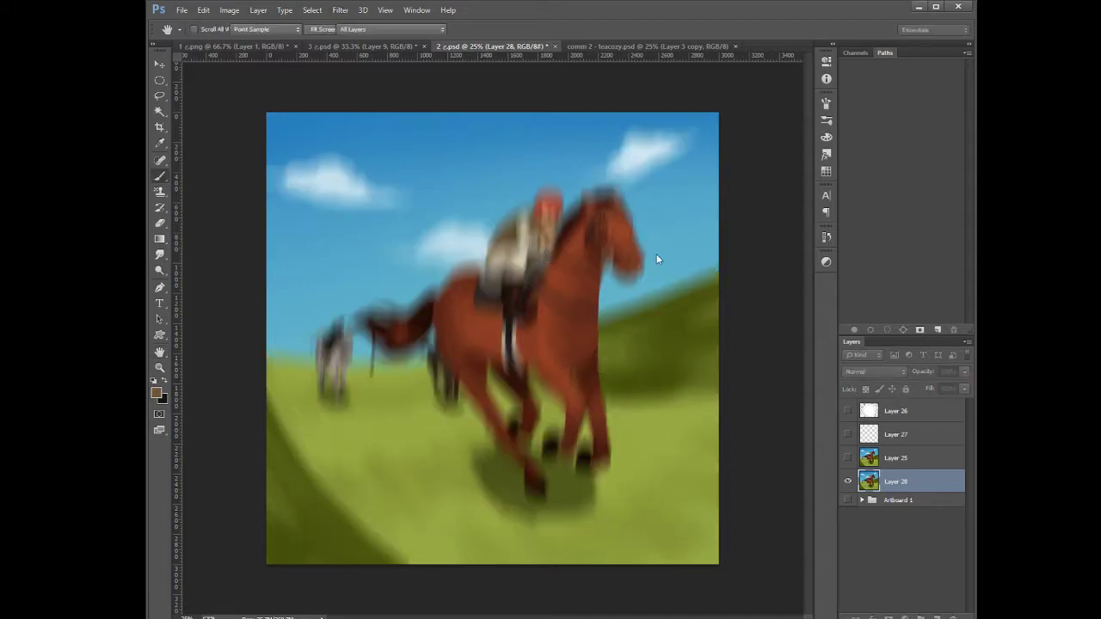
click(324, 11)
mouse_move(340, 10)
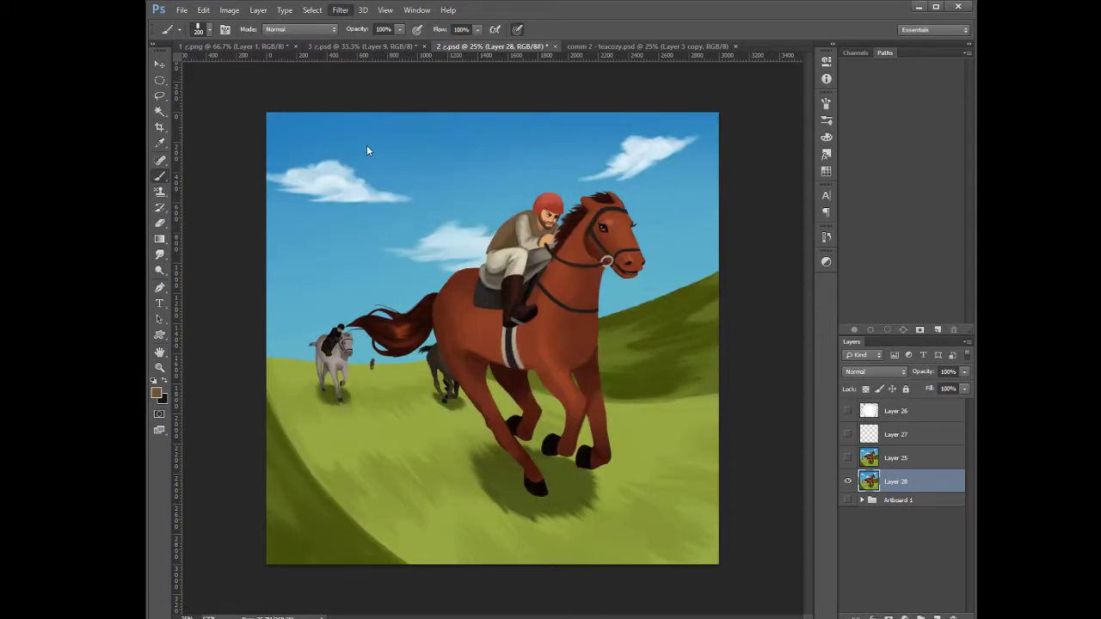
click(548, 266)
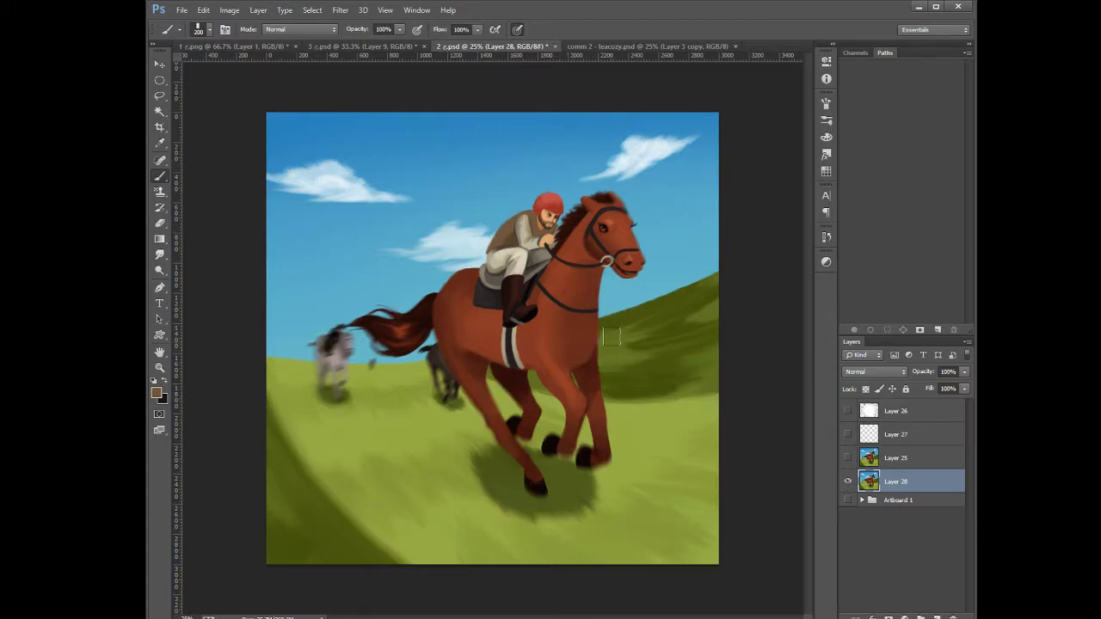
key(ctrl+z)
Show Layer 26 and preview its speed lines in Normal blend mode at 100% opacity and at 53%
click(848, 411)
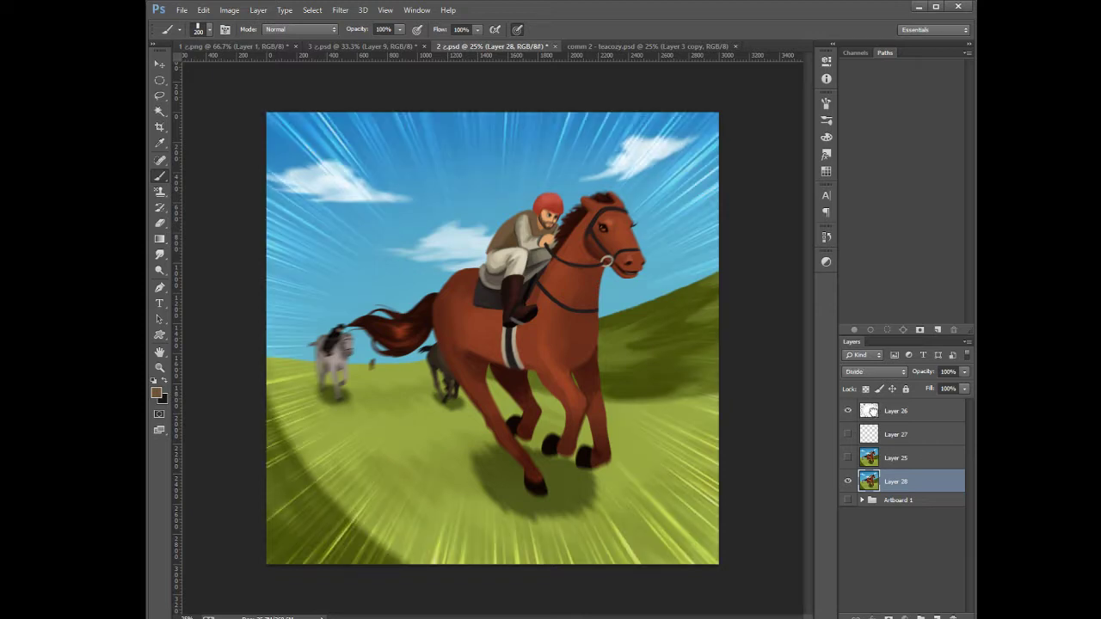
click(871, 411)
key(shift+alt+n)
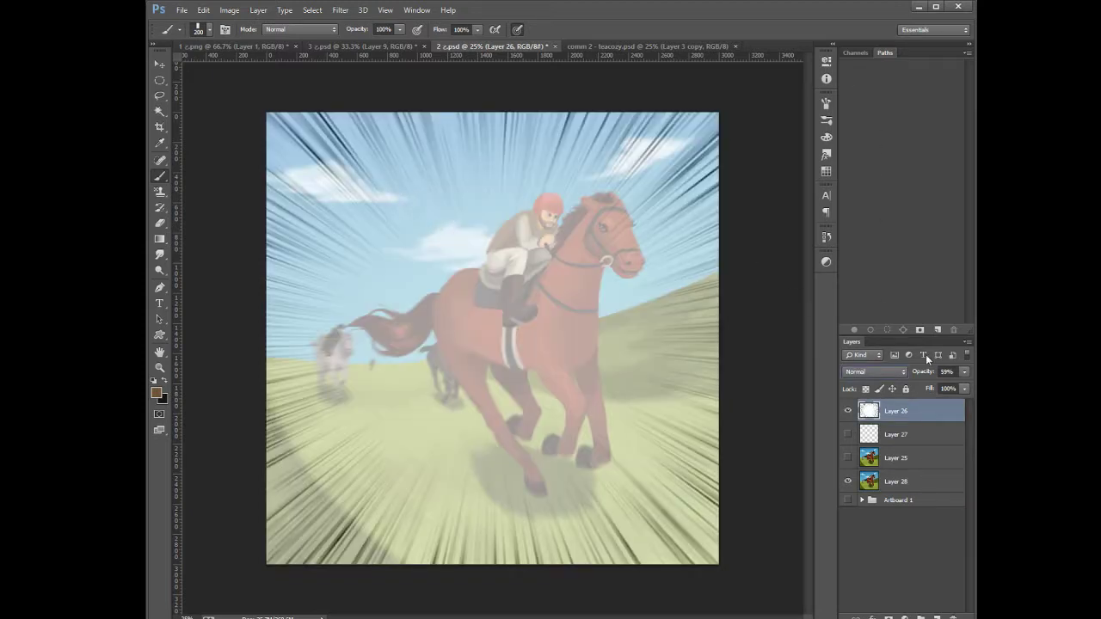
drag(949, 390, 977, 393)
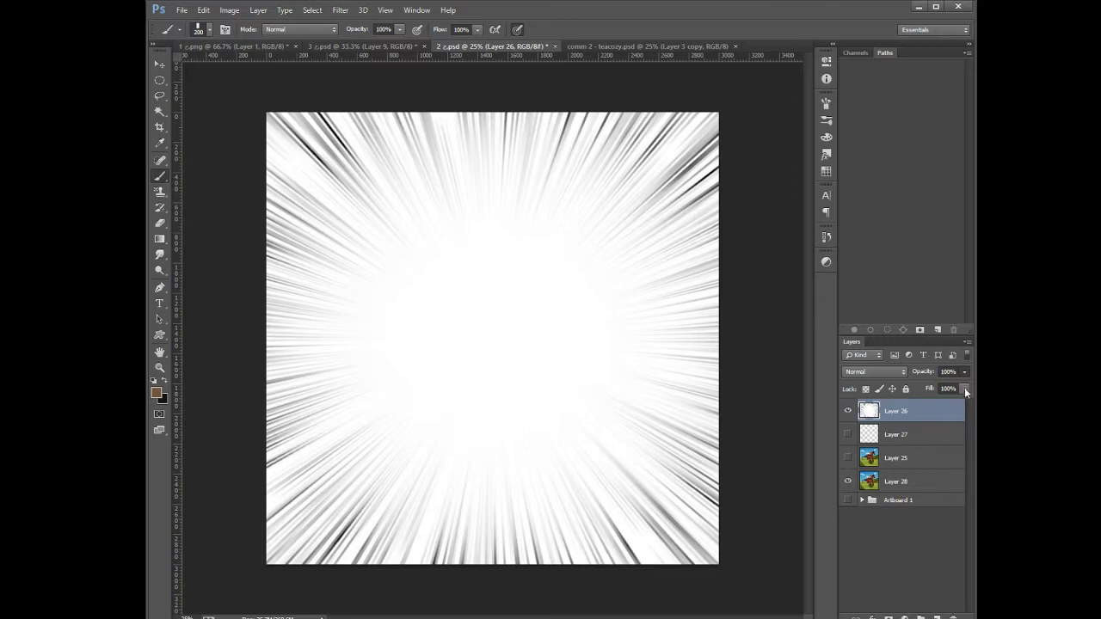
drag(965, 387, 943, 389)
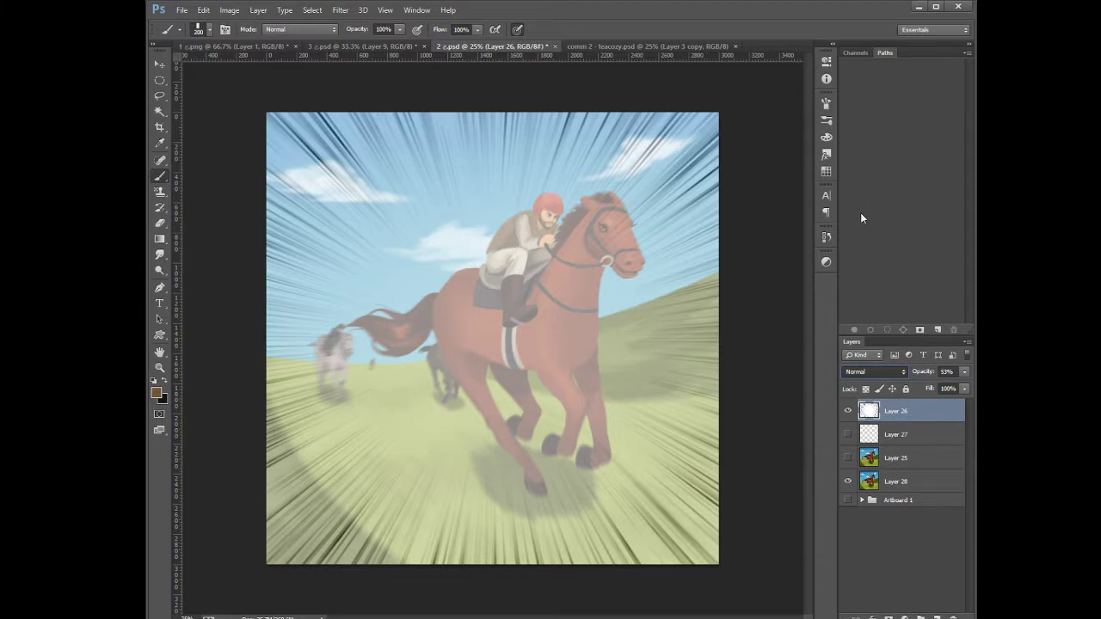
Try the Difference blend mode on Layer 26, settle on Divide, and lower the layer's opacity to 36%
click(861, 280)
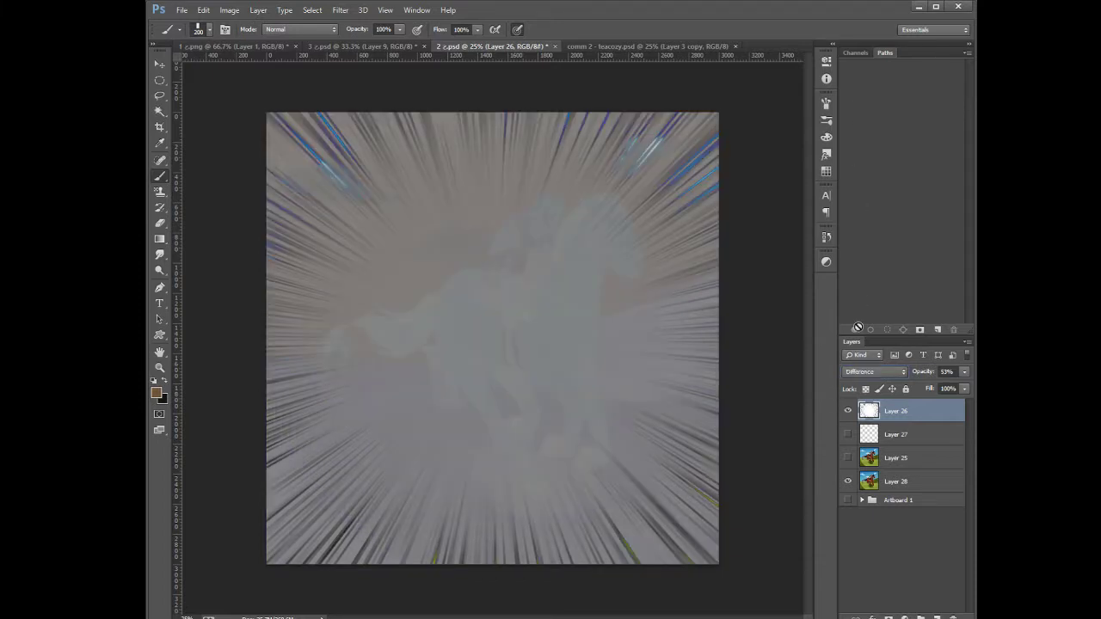
click(867, 372)
key(Down)
key(Down)
key(Down)
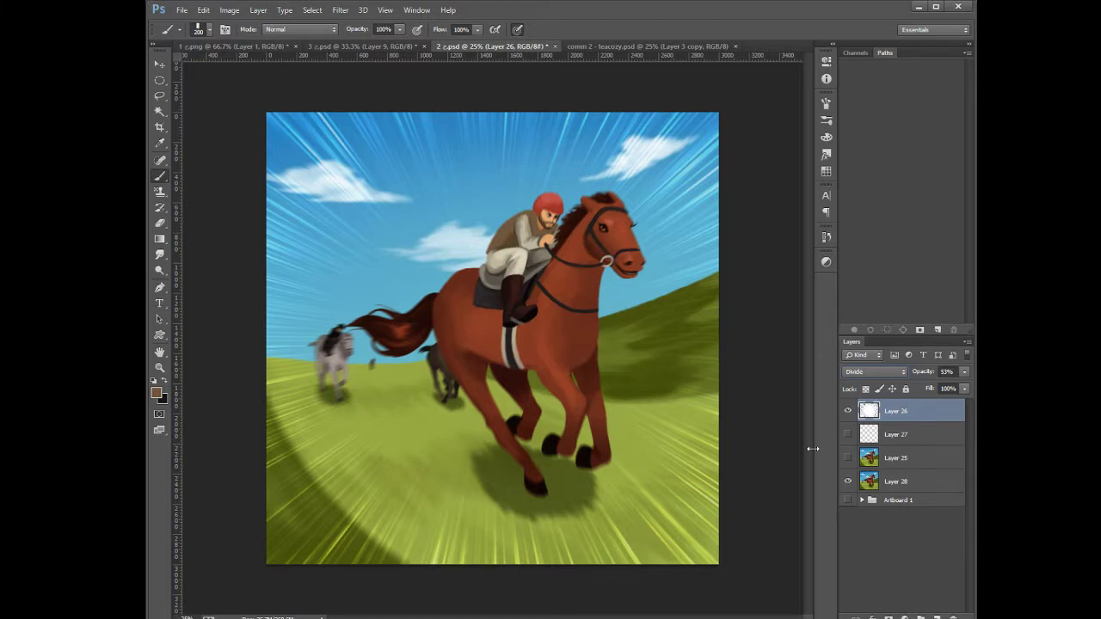
mouse_move(966, 376)
mouse_down()
mouse_move(957, 391)
mouse_move(972, 392)
mouse_move(935, 391)
mouse_up()
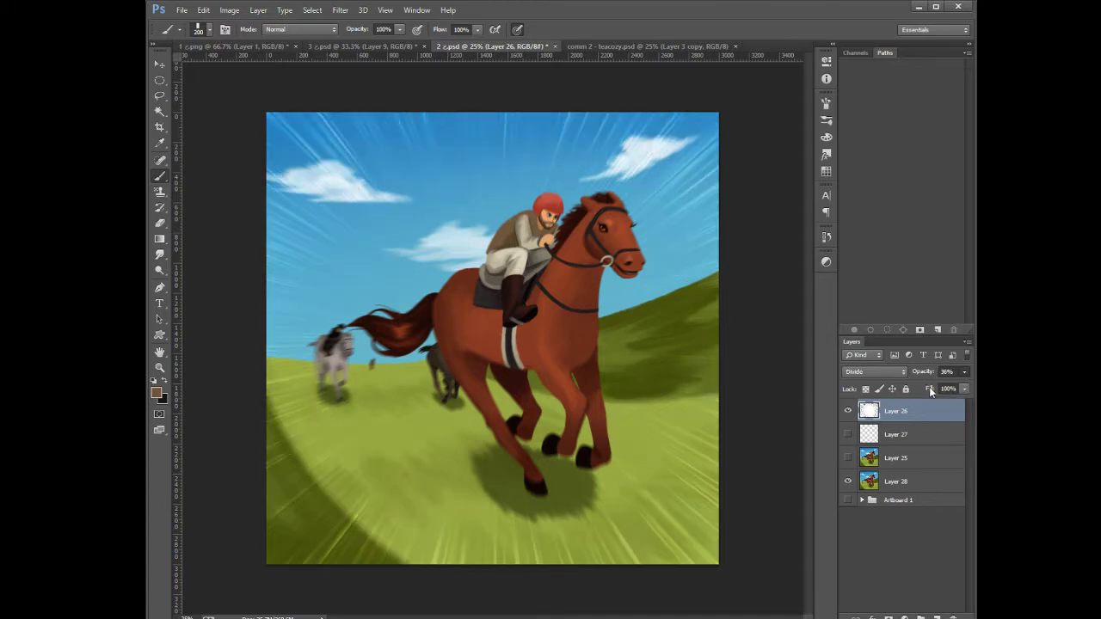
Scale Layer 26's speed lines up from the centre to about 108% and apply the transformation
key(ctrl+t)
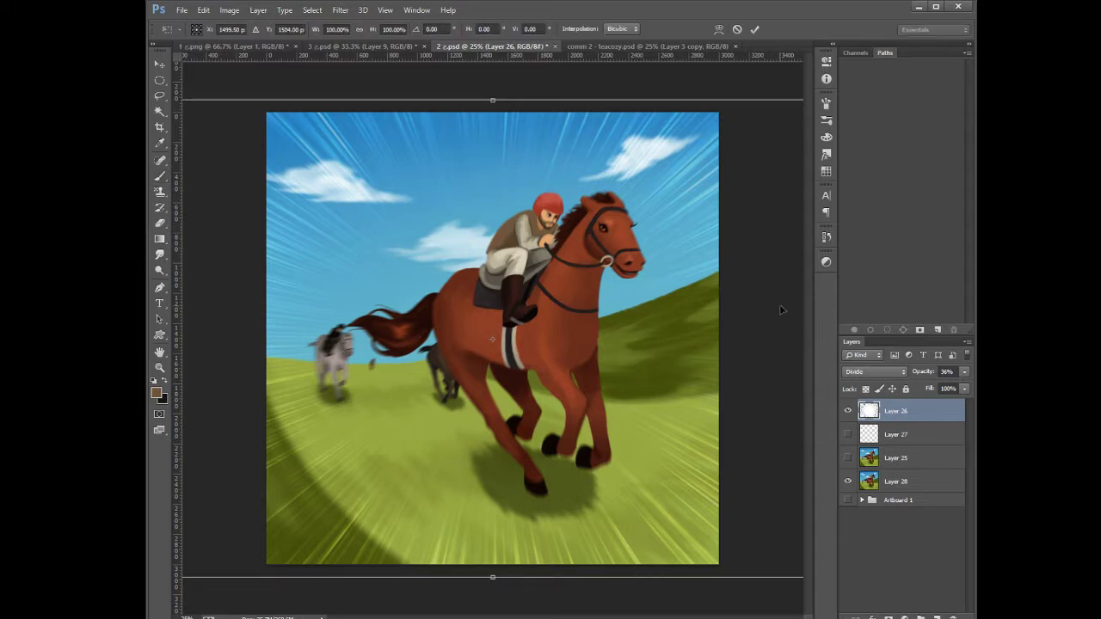
key(ctrl+minus)
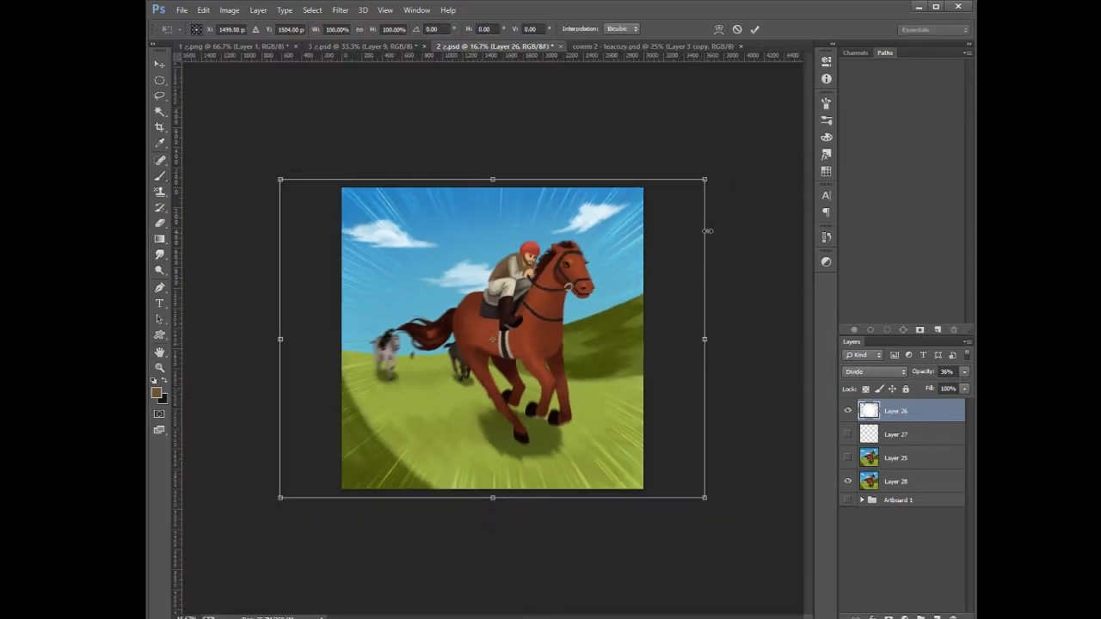
drag(705, 179, 723, 165)
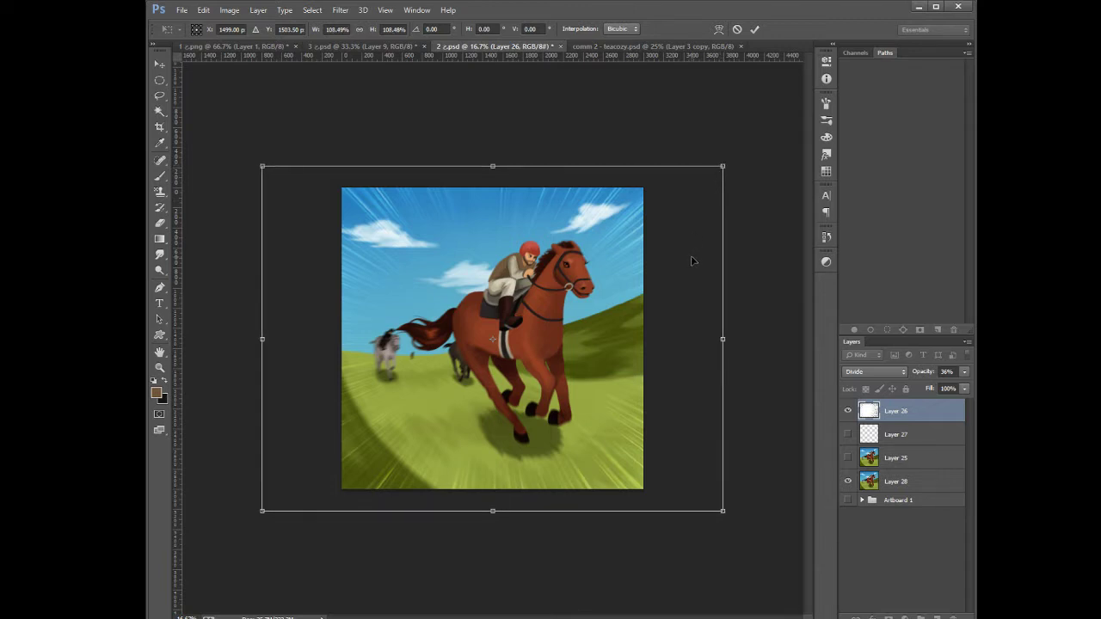
key(b)
key(ctrl+minus)
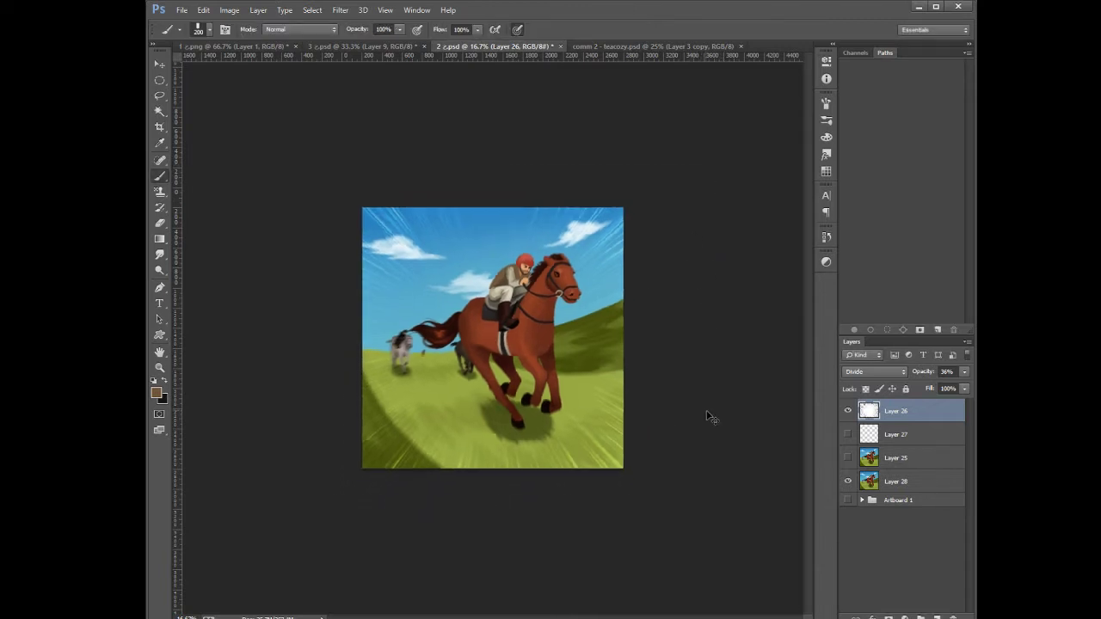
key(ctrl+plus)
key(ctrl+plus)
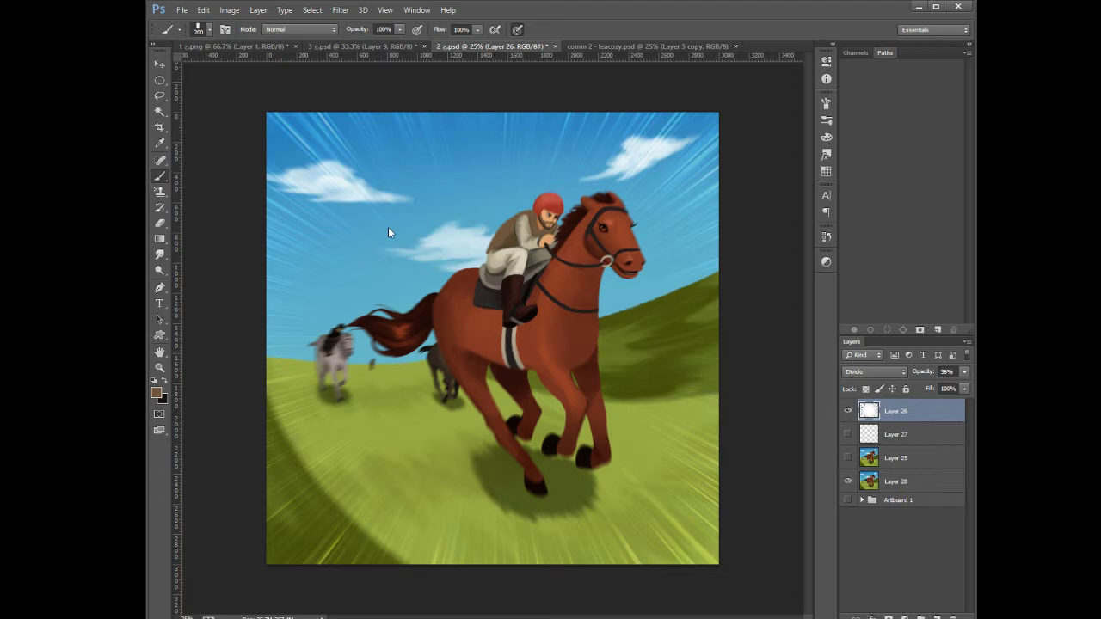
Open 6.14.psd, the painting of the girl in a yellow dress, and hide Layer 4 copy
double_click(515, 240)
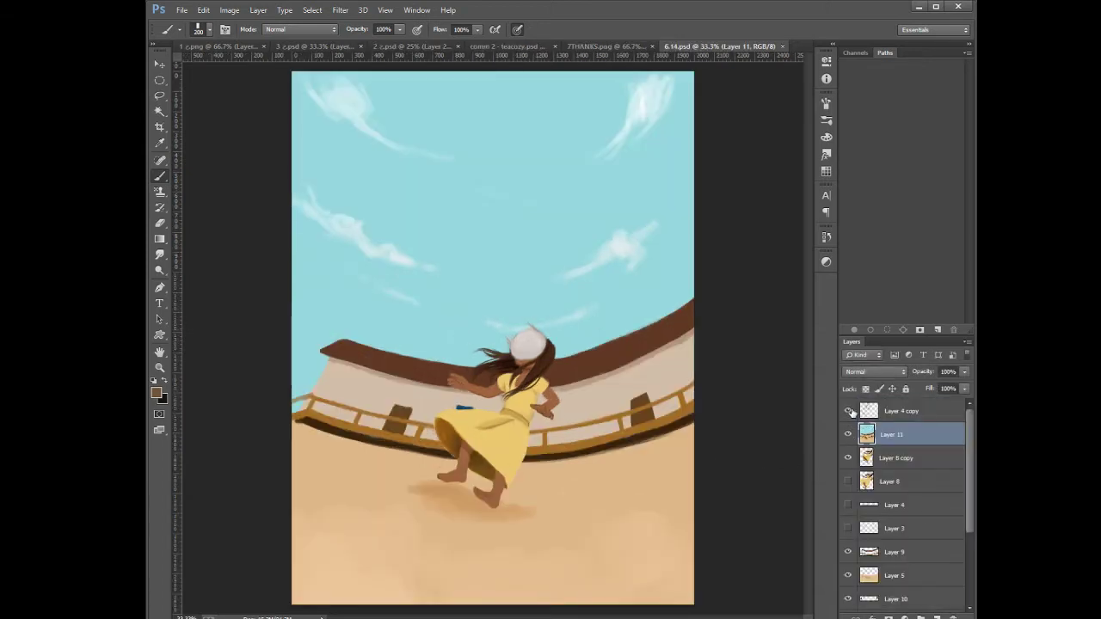
click(849, 411)
click(850, 412)
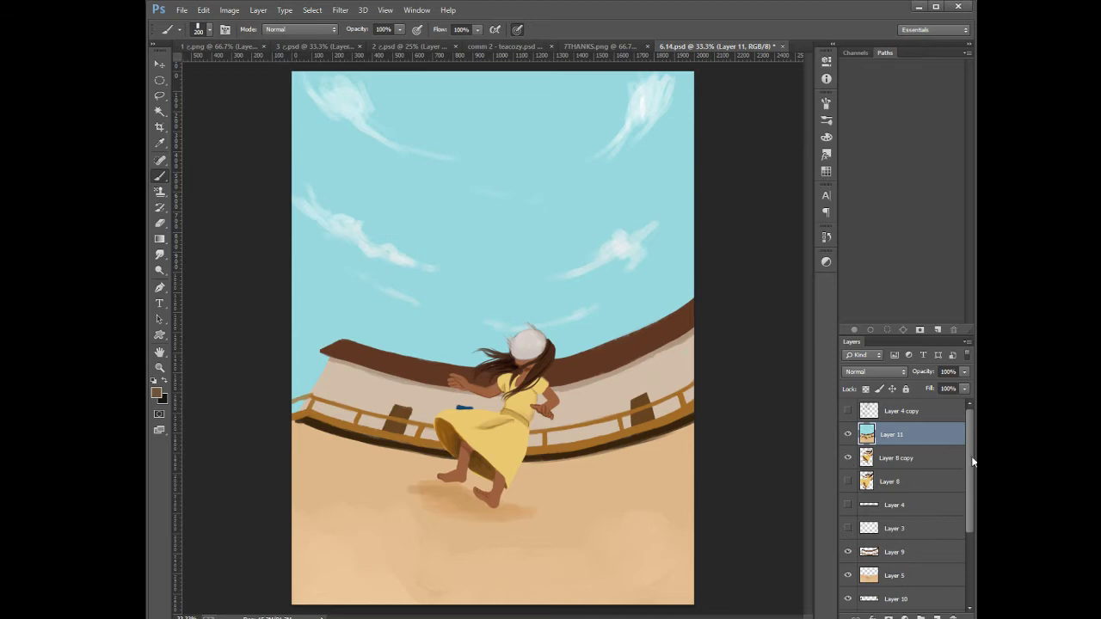
Compare the painting with Layer 11 and Layer 8 copy hidden and shown, and undo the blur tried on Layer 11
drag(970, 461, 956, 433)
click(847, 434)
click(847, 458)
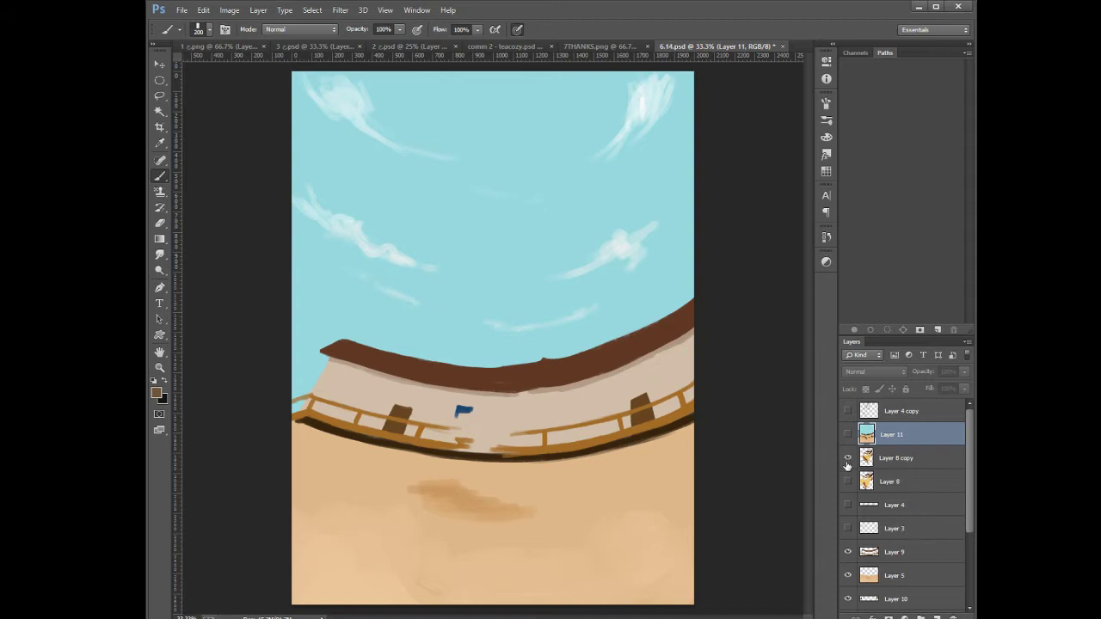
click(848, 459)
click(847, 435)
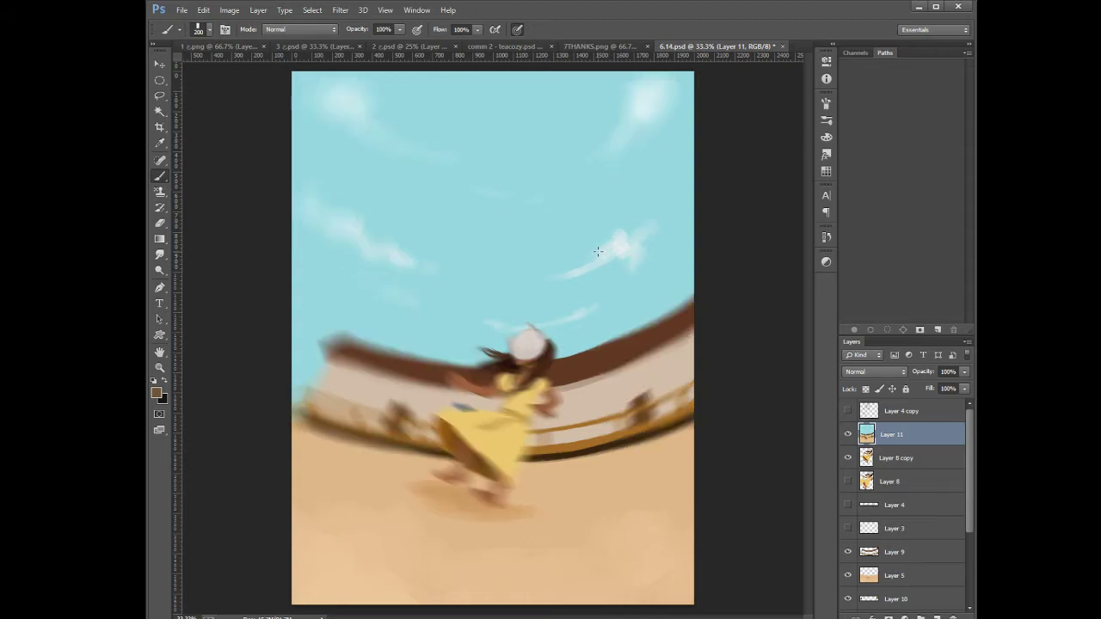
key(ctrl+z)
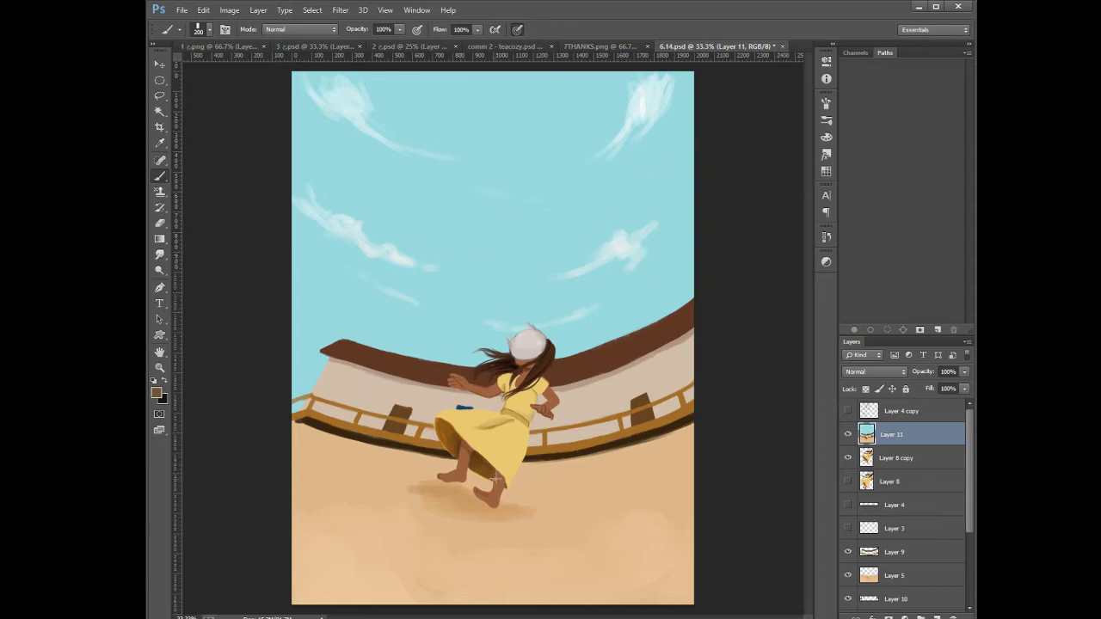
Close 7THANKS.png, 6.14.psd and 2 z.psd, and reopen the saved version of 2 z.psd
click(591, 47)
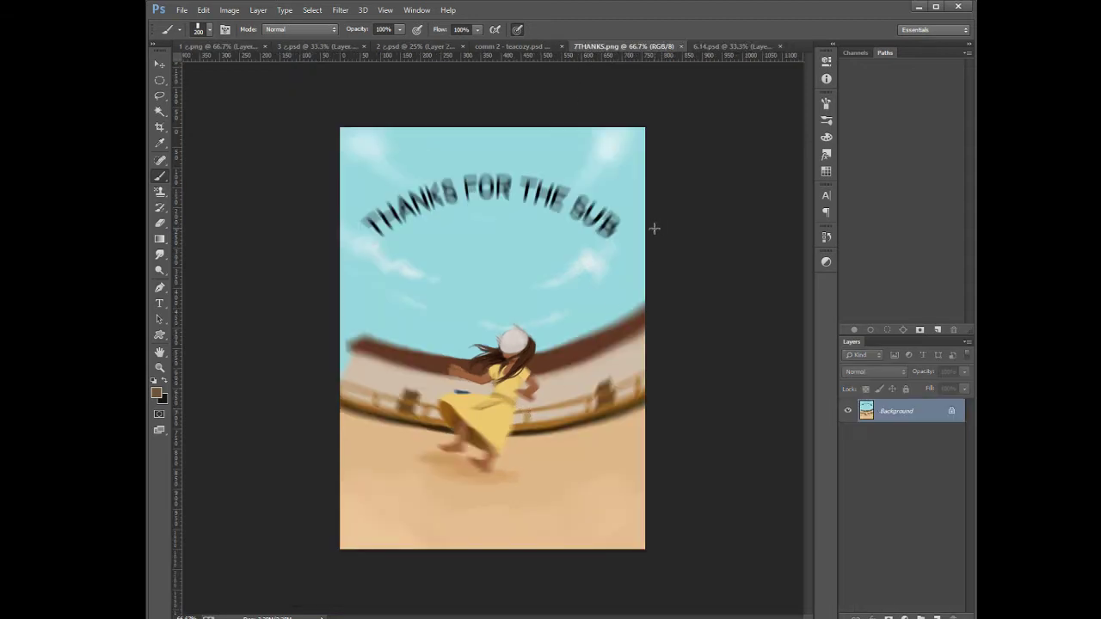
key(ctrl+w)
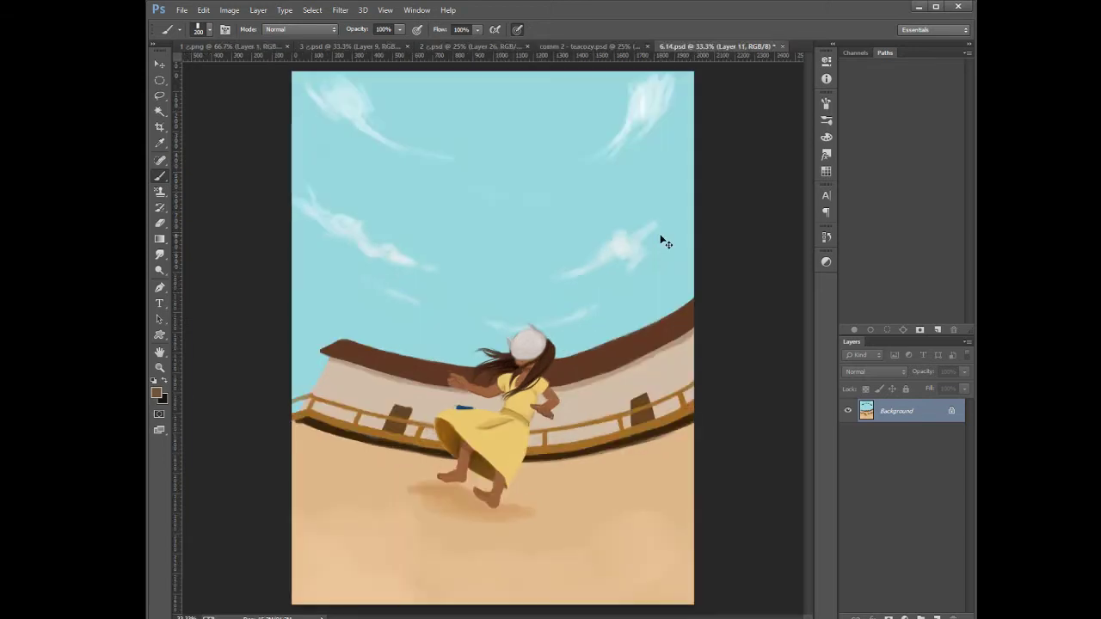
key(ctrl+w)
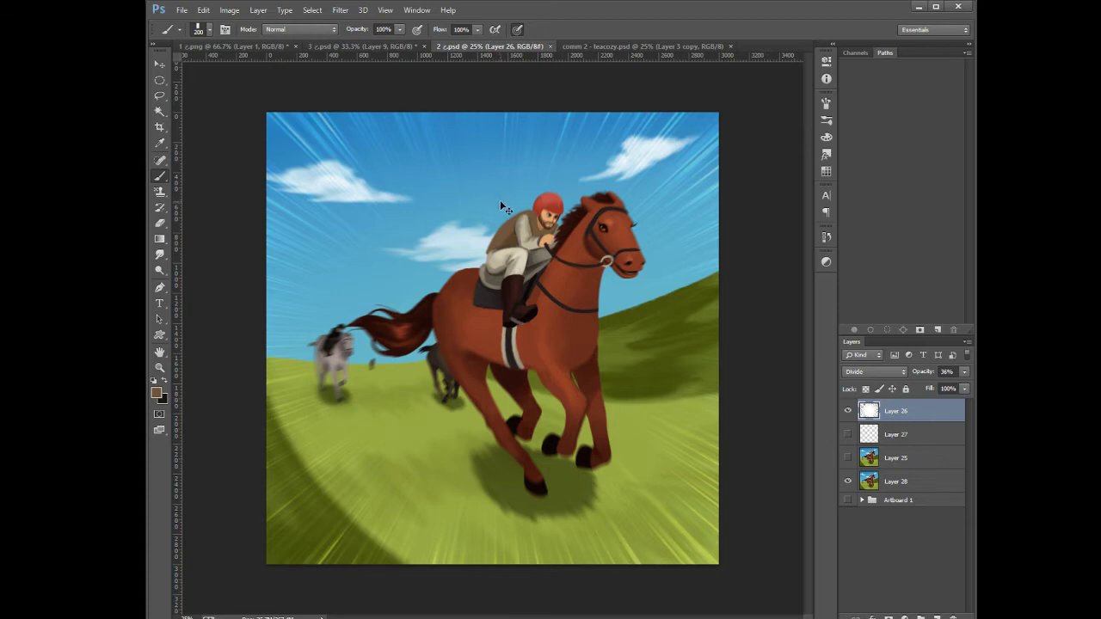
key(ctrl+w)
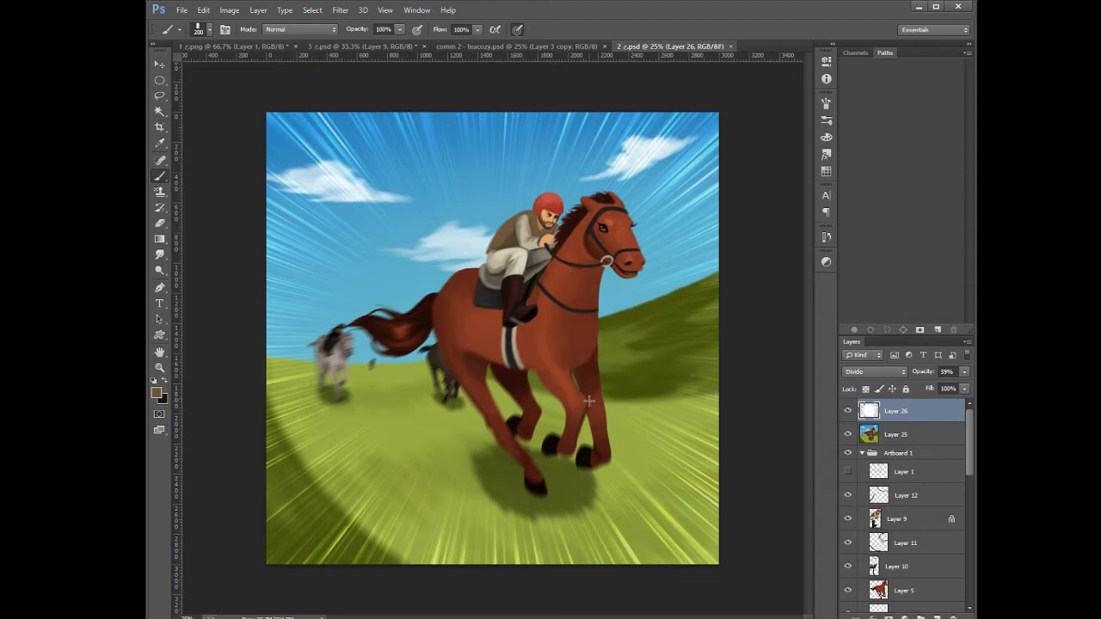
Collapse Artboard 1 and compare the horse race painting with Layer 25 and Layer 26 hidden and shown
click(862, 453)
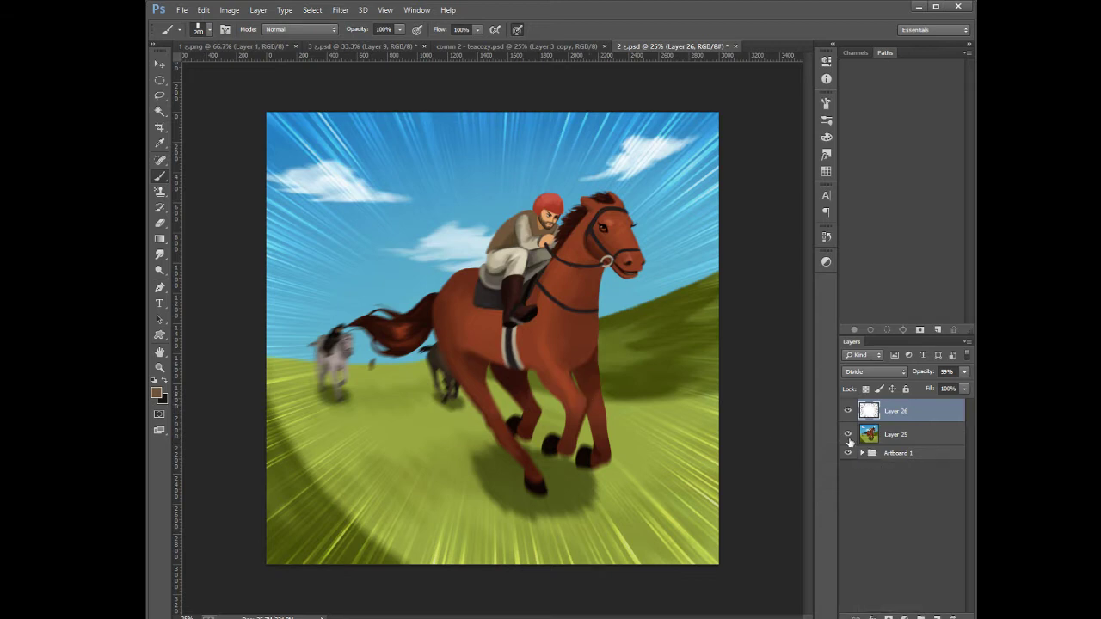
click(848, 435)
click(849, 414)
click(849, 414)
click(849, 433)
Switch to 3 z.psd, the man with the medal and horse, and add a new layer above Layer 22
click(499, 46)
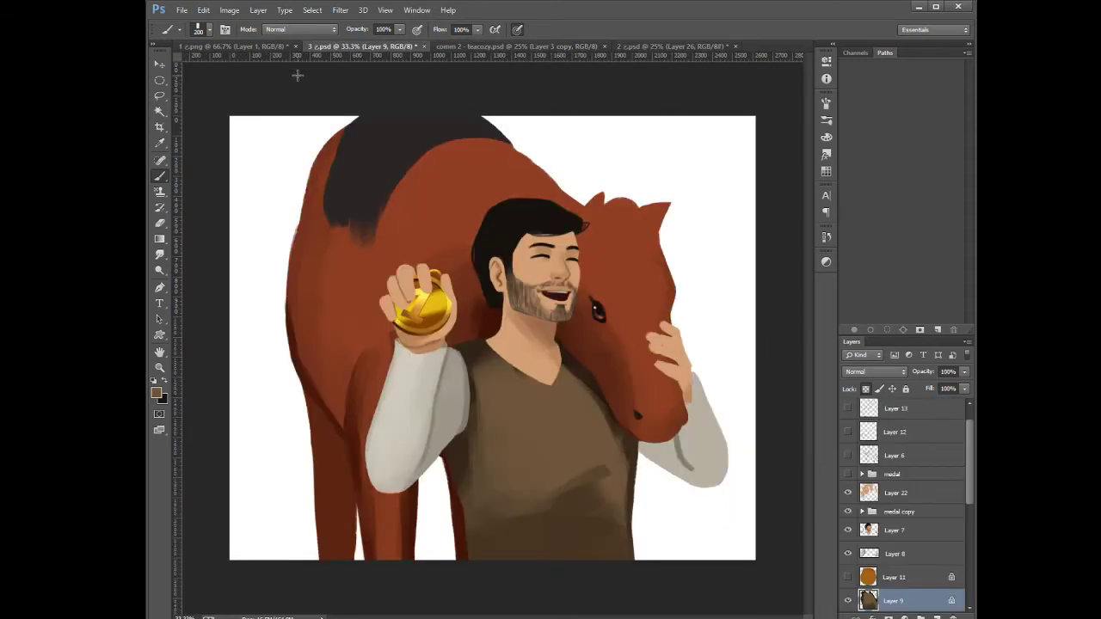
click(365, 46)
click(888, 495)
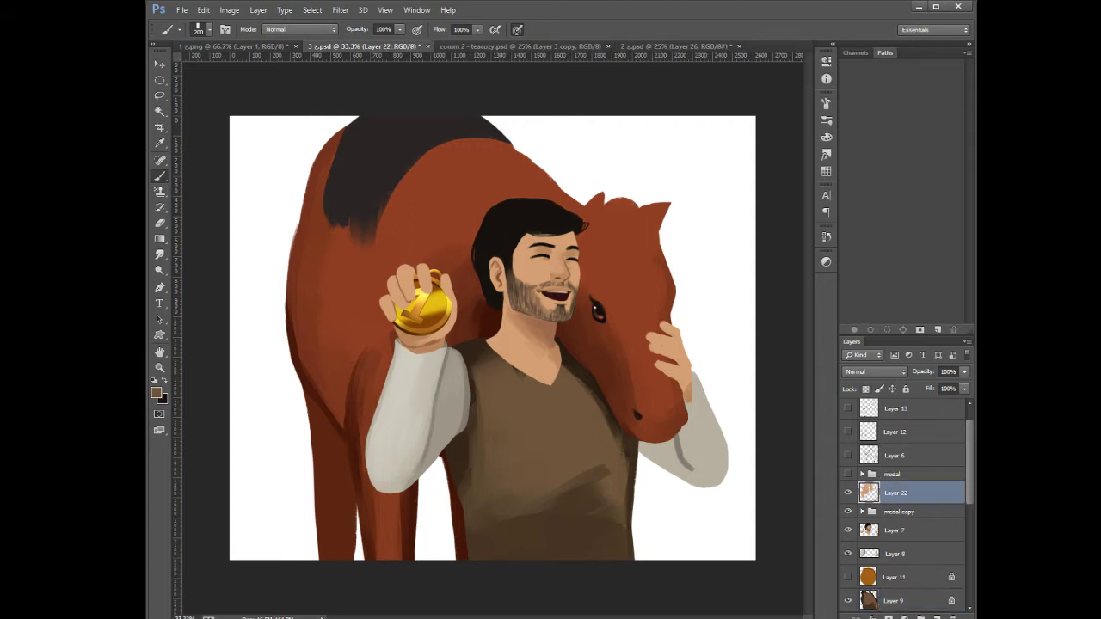
click(936, 617)
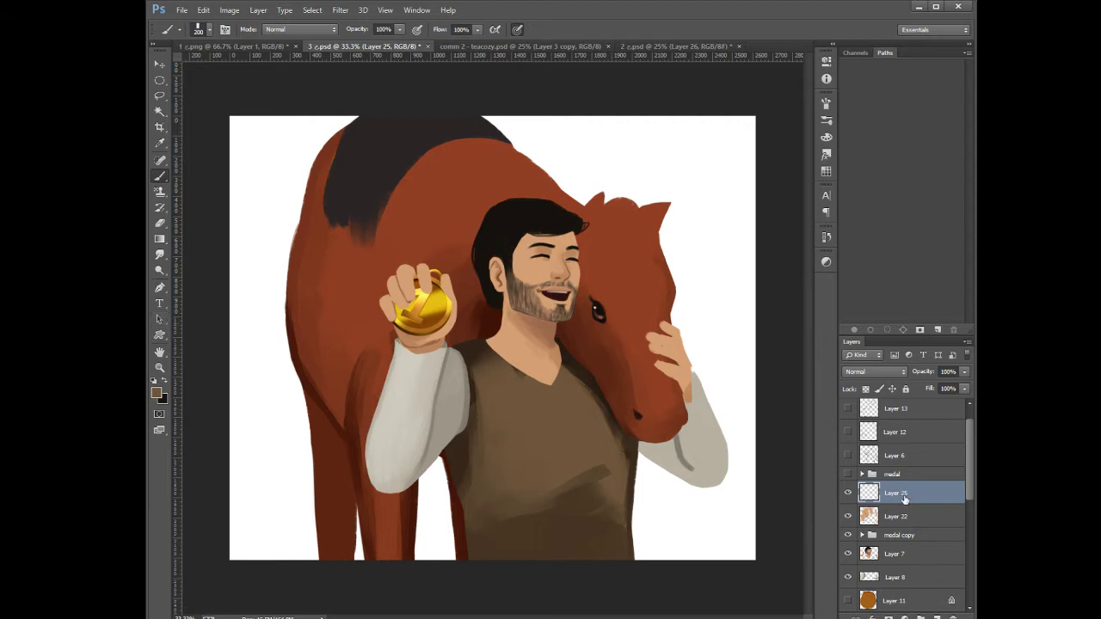
drag(970, 486, 957, 588)
scroll(957, 588, up, 5)
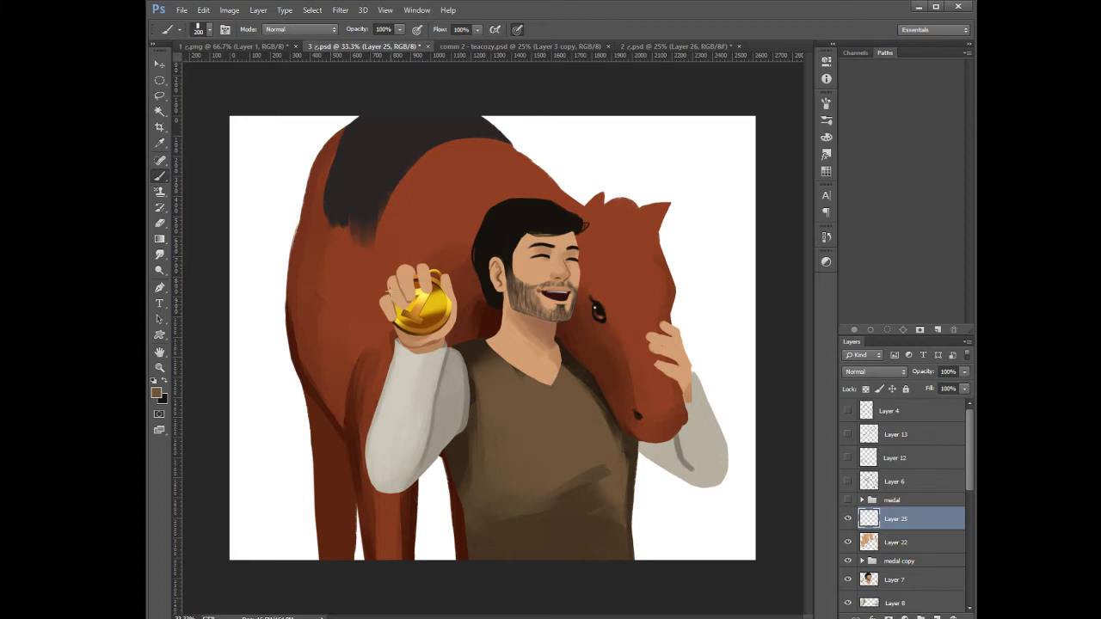
Draw a closed curved Pen path for the medal's ribbon, from the raised hand around the man's neckline and back
click(160, 288)
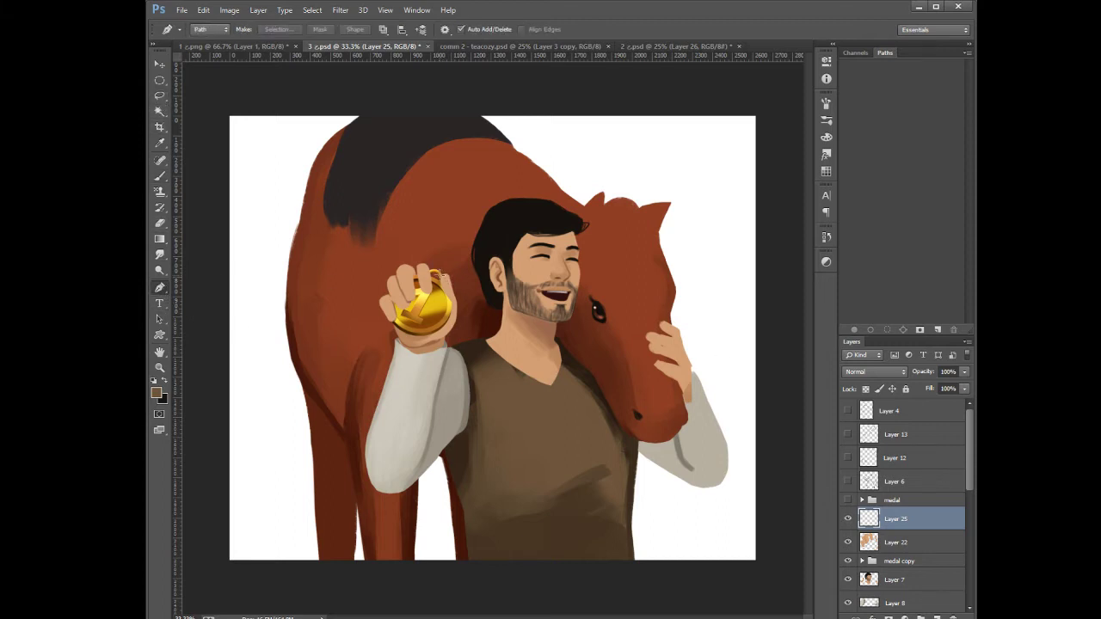
click(437, 273)
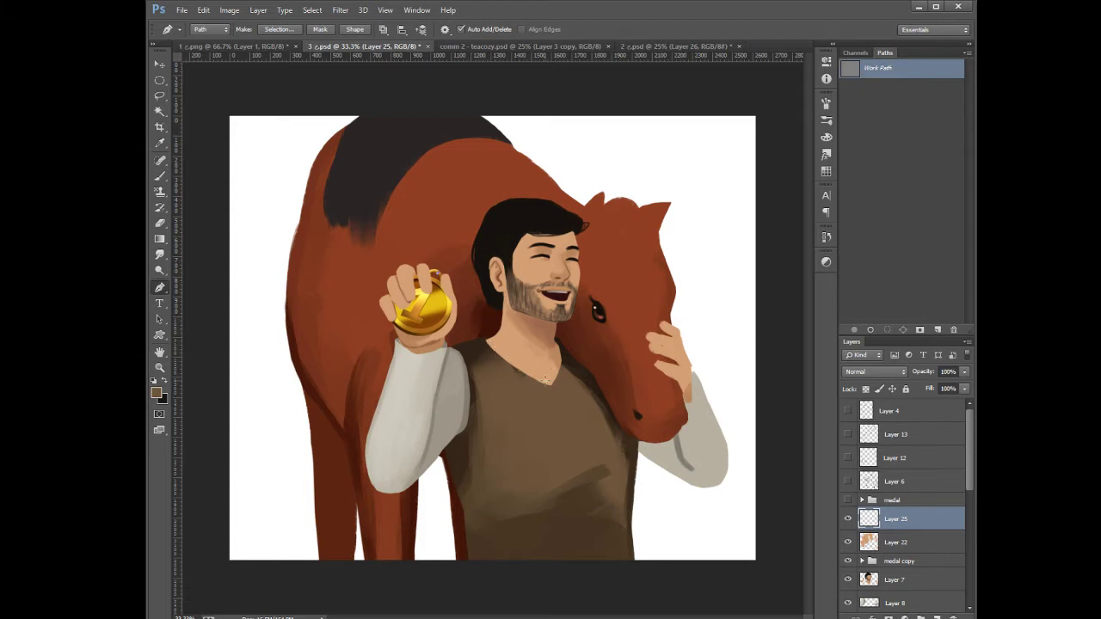
mouse_move(540, 381)
mouse_down()
mouse_move(576, 381)
mouse_move(554, 392)
mouse_up()
drag(556, 338, 579, 350)
click(577, 337)
double_click(437, 272)
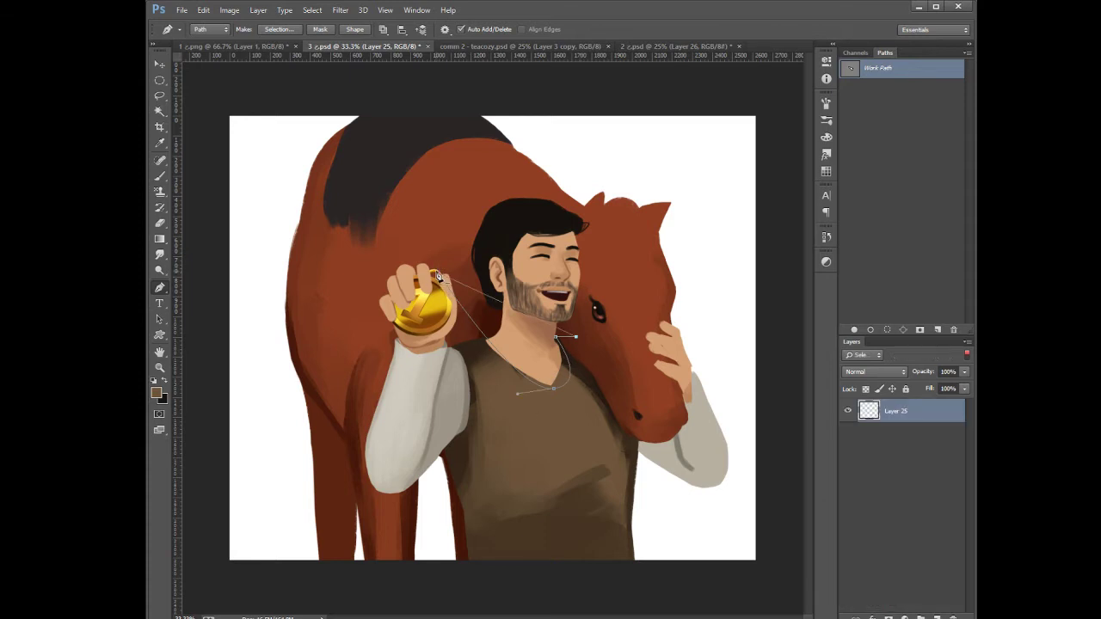
Reshape the ribbon path's anchor points and curve handles beside the neck and at the hand, undoing the unwanted moves
drag(437, 273, 308, 125)
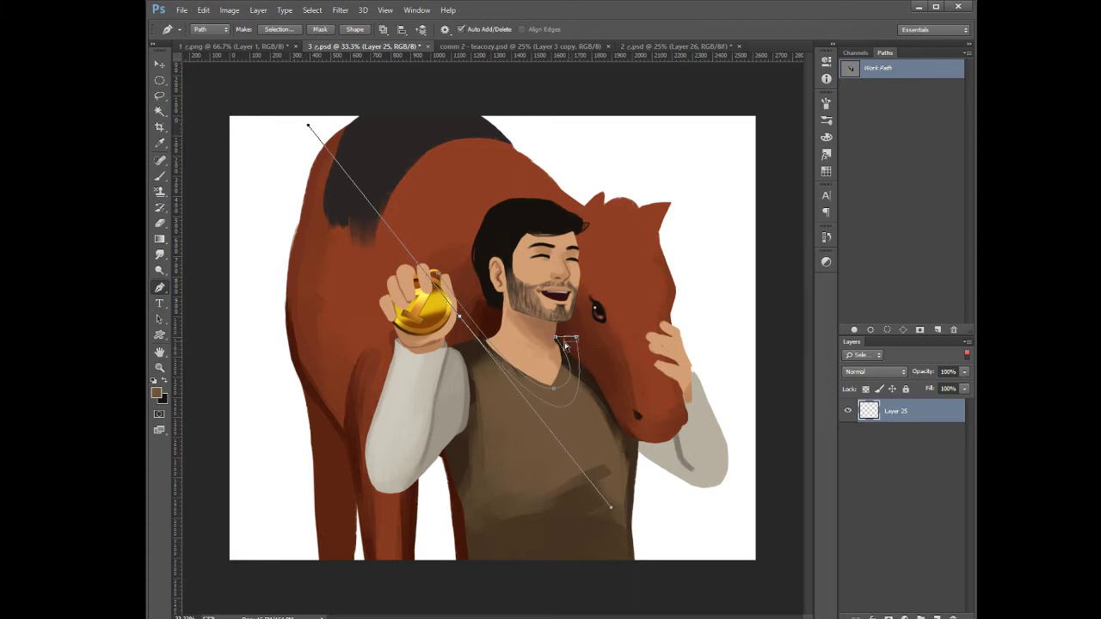
drag(576, 337, 568, 337)
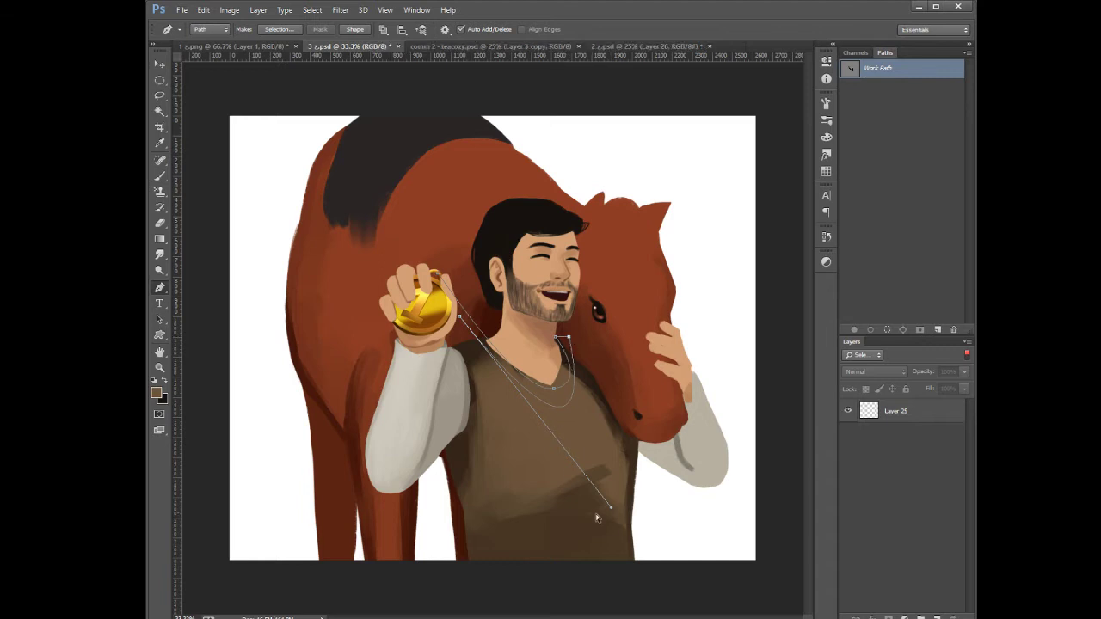
drag(610, 507, 602, 496)
drag(569, 337, 578, 345)
drag(460, 320, 437, 274)
key(ctrl+z)
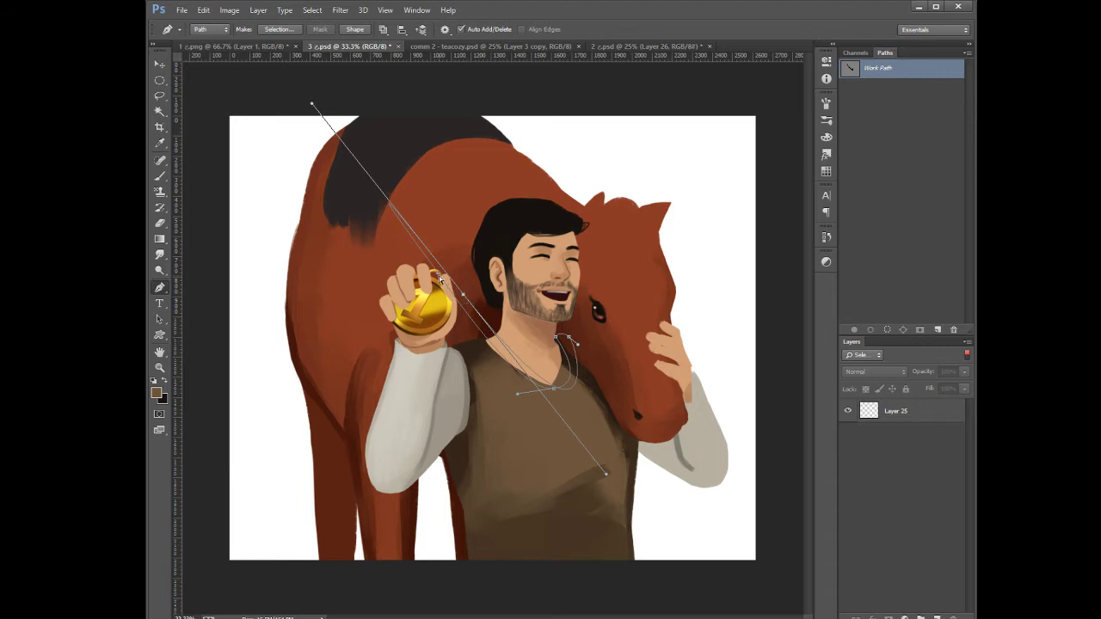
key(ctrl+z)
drag(390, 208, 402, 217)
drag(402, 219, 434, 260)
Turn off the layer filter and add a new layer above Layer 25 for the ribbon
click(966, 354)
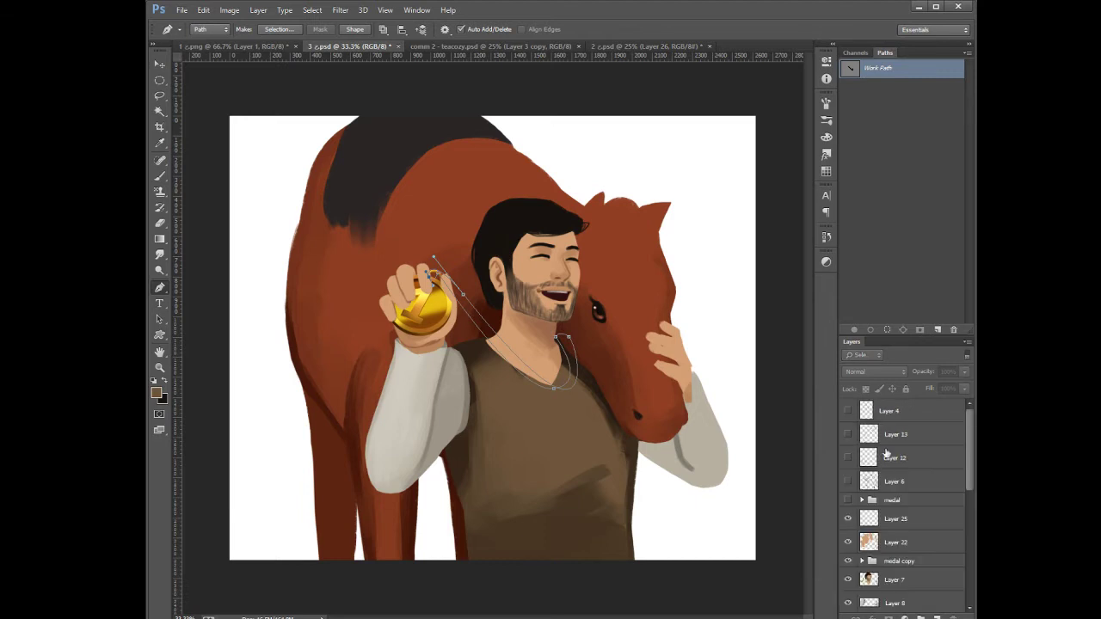
click(912, 520)
click(938, 618)
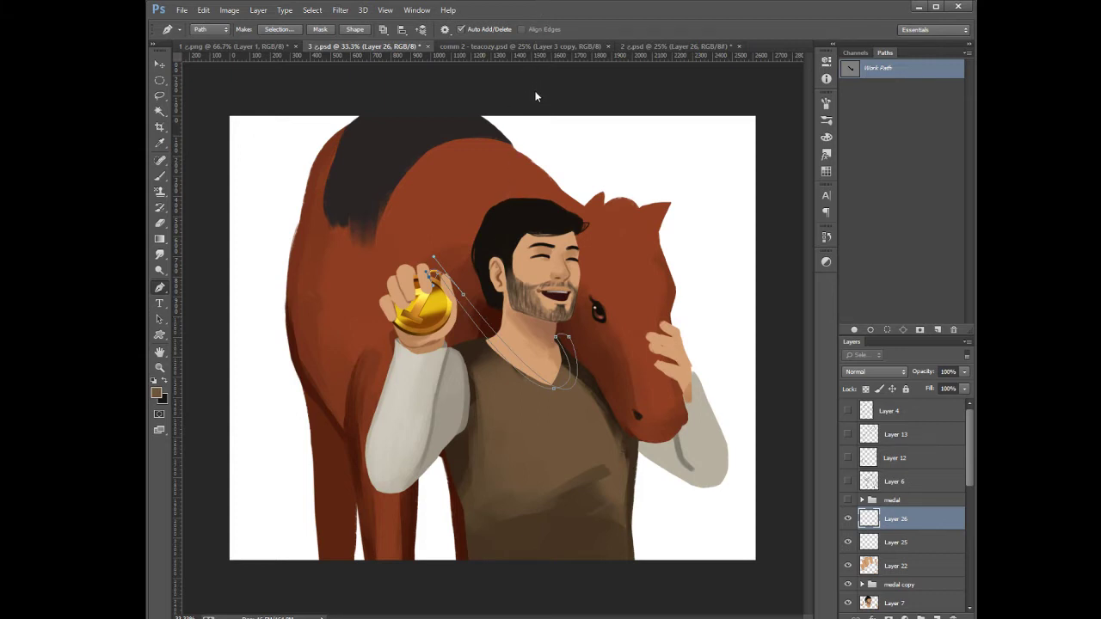
Fill the ribbon path with the brown foreground colour on Layer 26 and delete the path
key(i)
key(p)
key(Return)
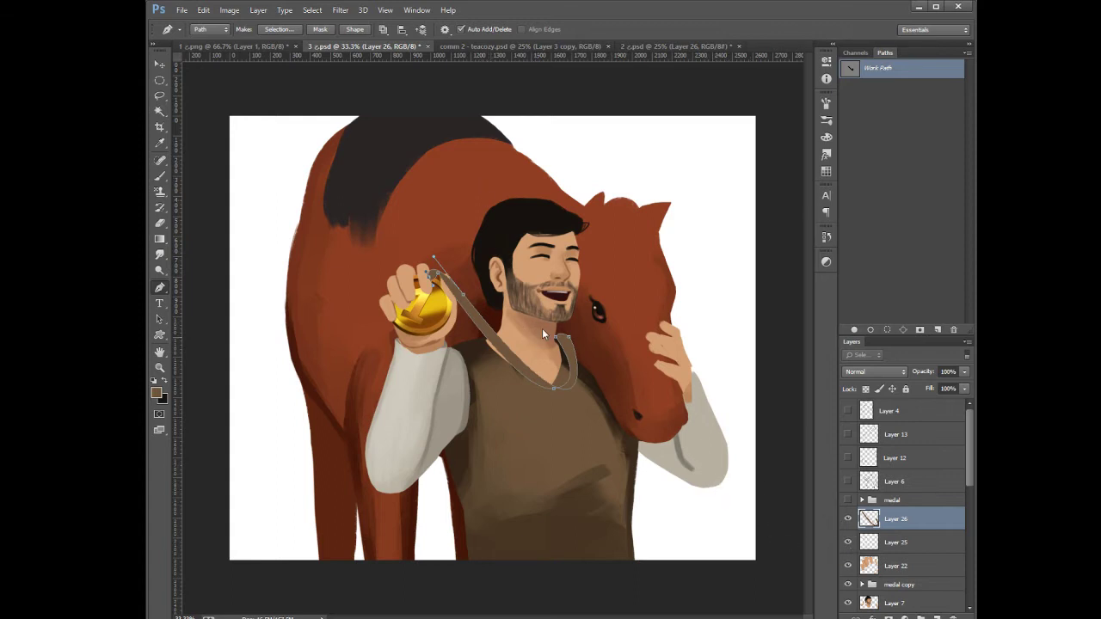
key(Delete)
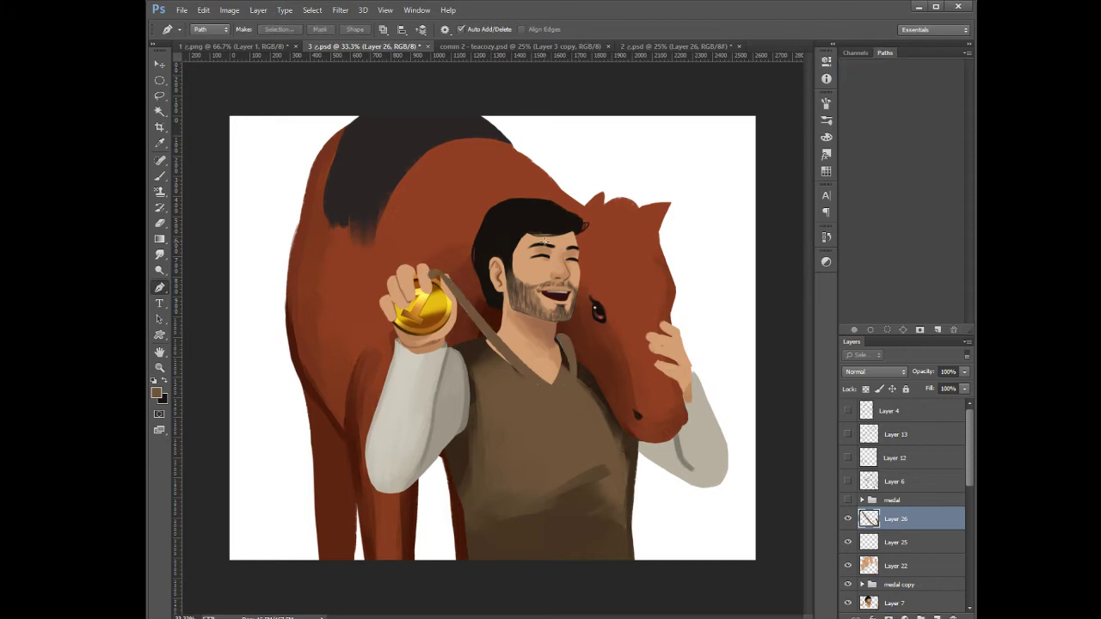
Recolour the medal's ribbon on Layer 26 to a strong orange
key(i)
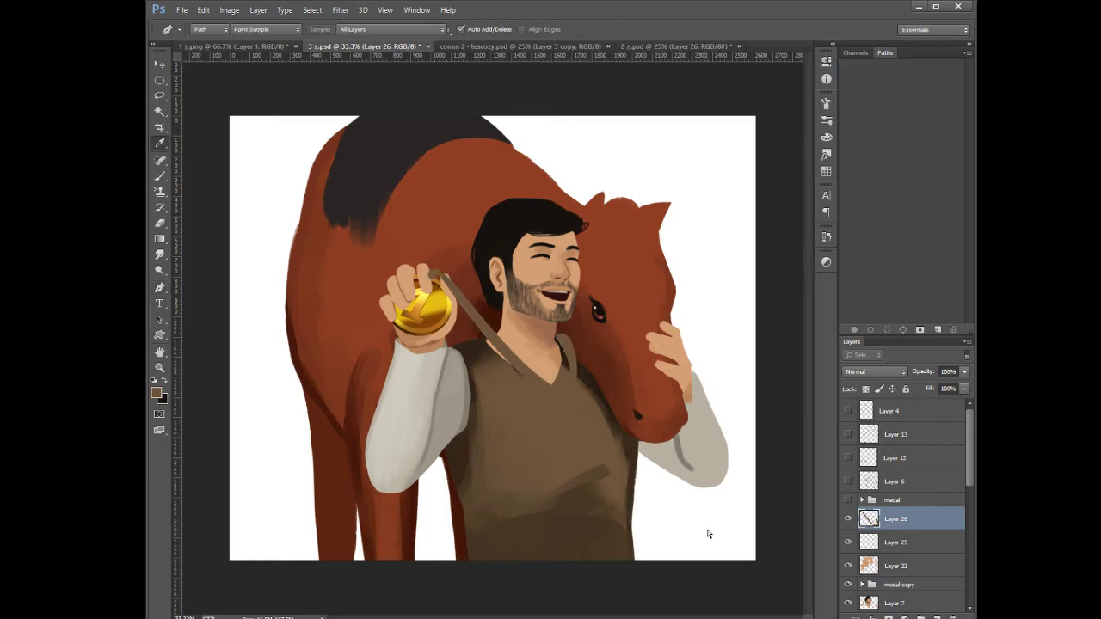
drag(833, 312, 912, 324)
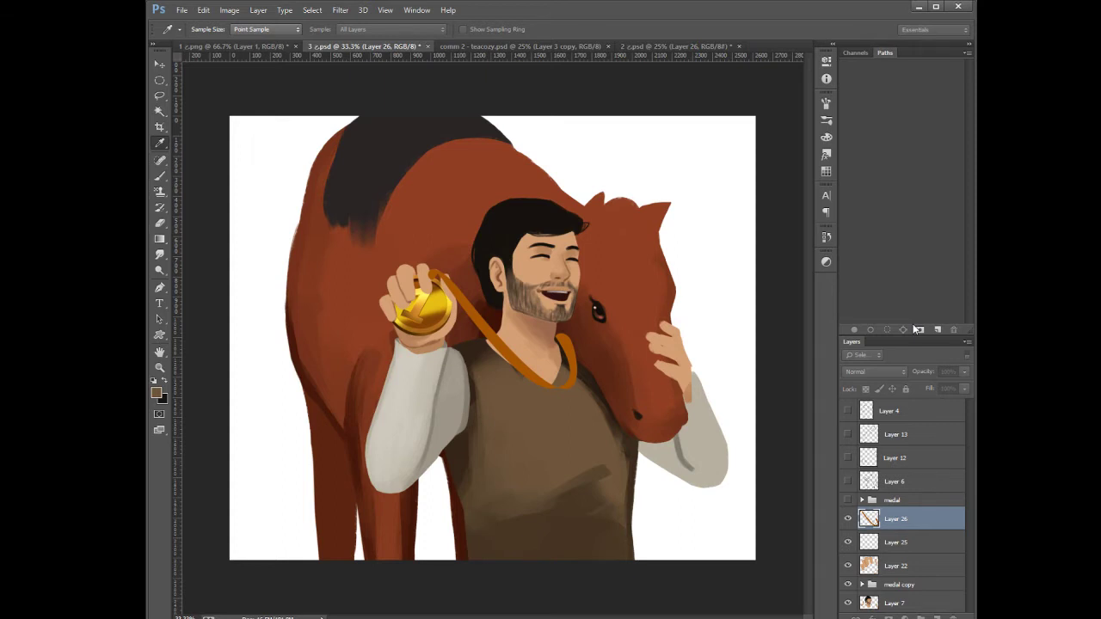
key(p)
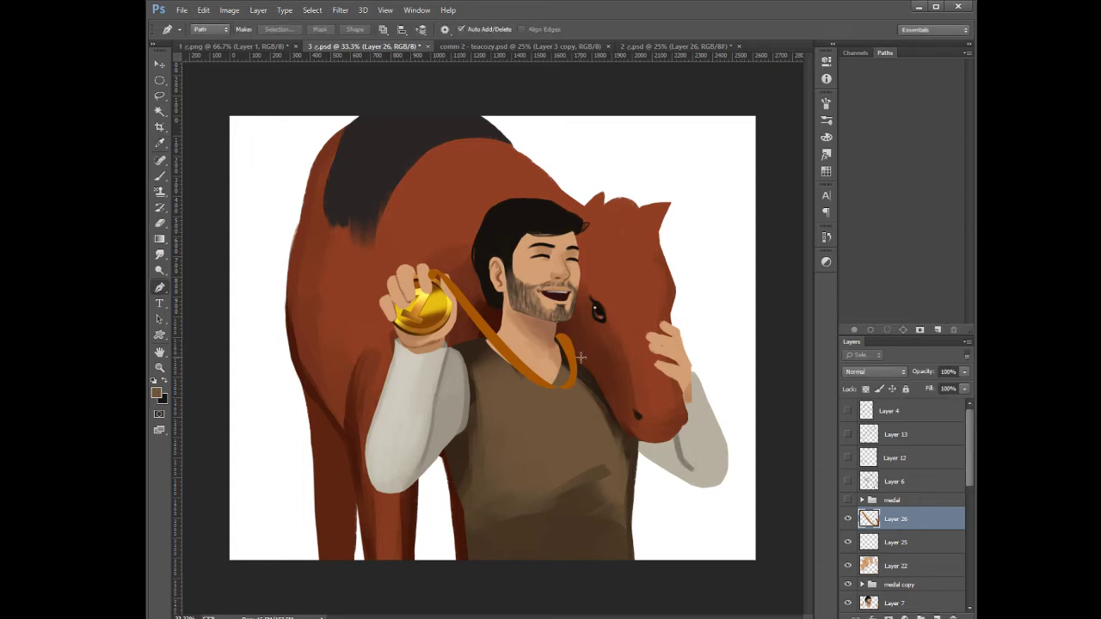
Load the horse's outline from Layer 10 as a selection, delete the ribbon inside it on Layer 26, and deselect
scroll(968, 483, down, 1)
scroll(970, 483, down, 10)
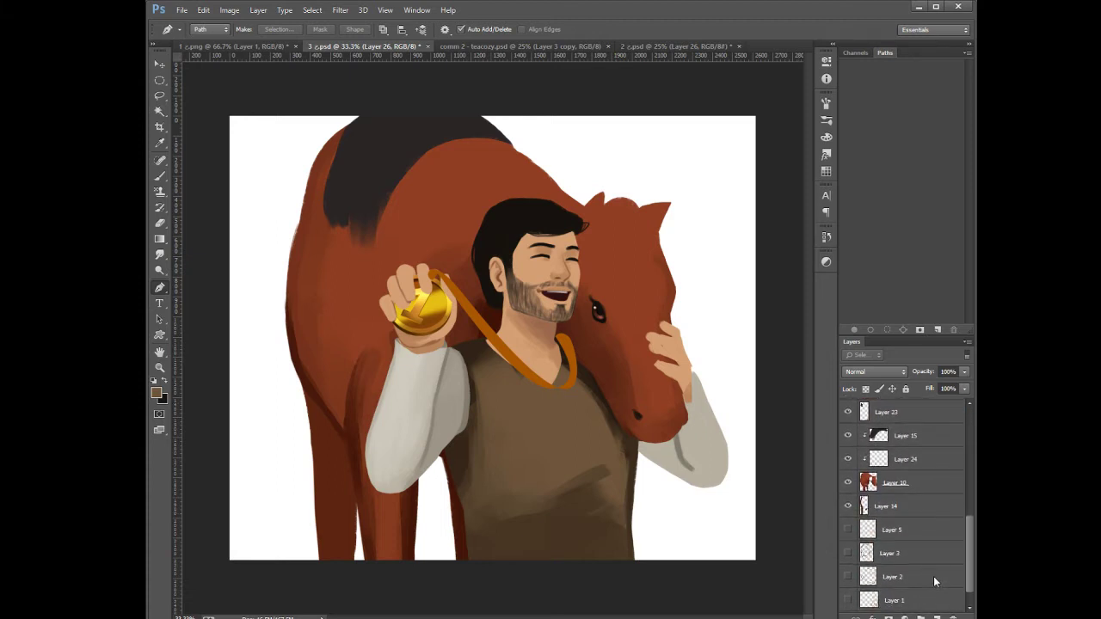
scroll(933, 577, up, 1)
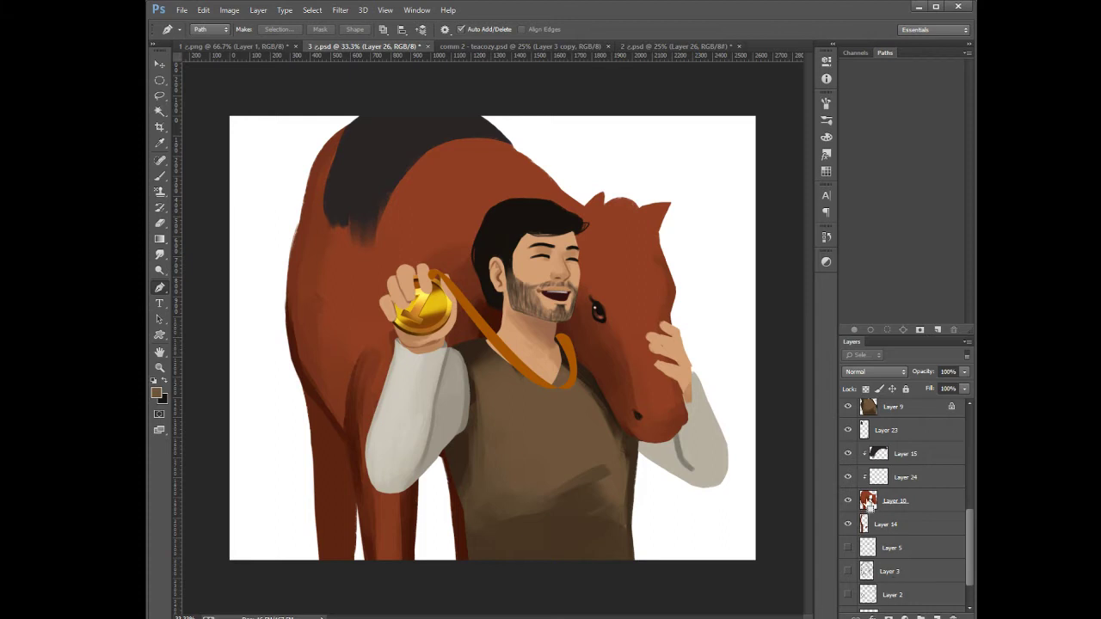
ctrl+click(868, 501)
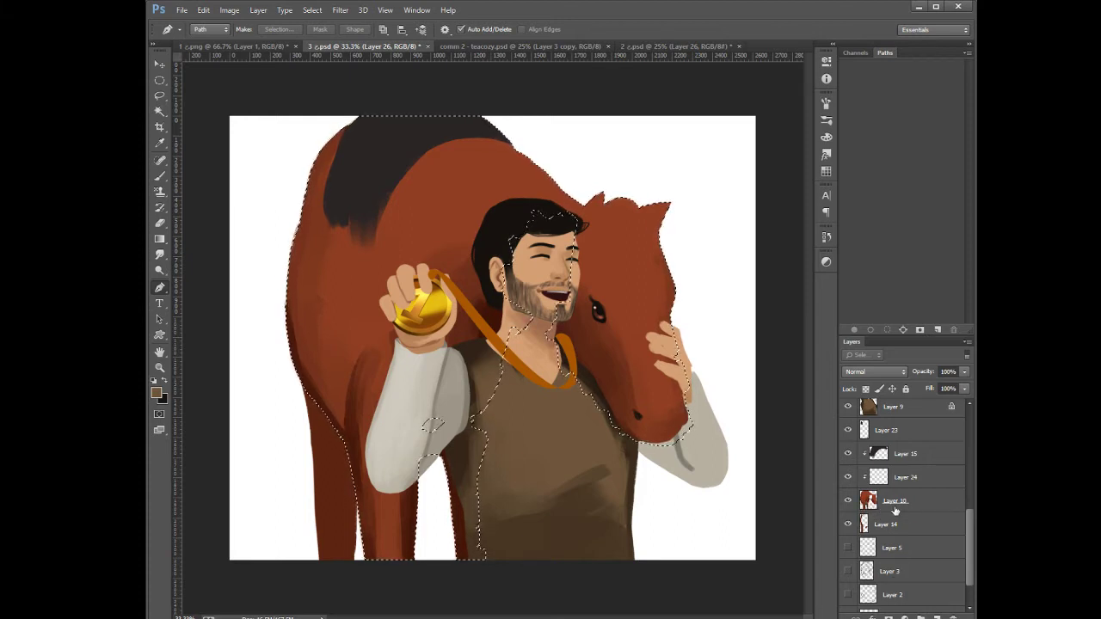
drag(971, 551, 970, 440)
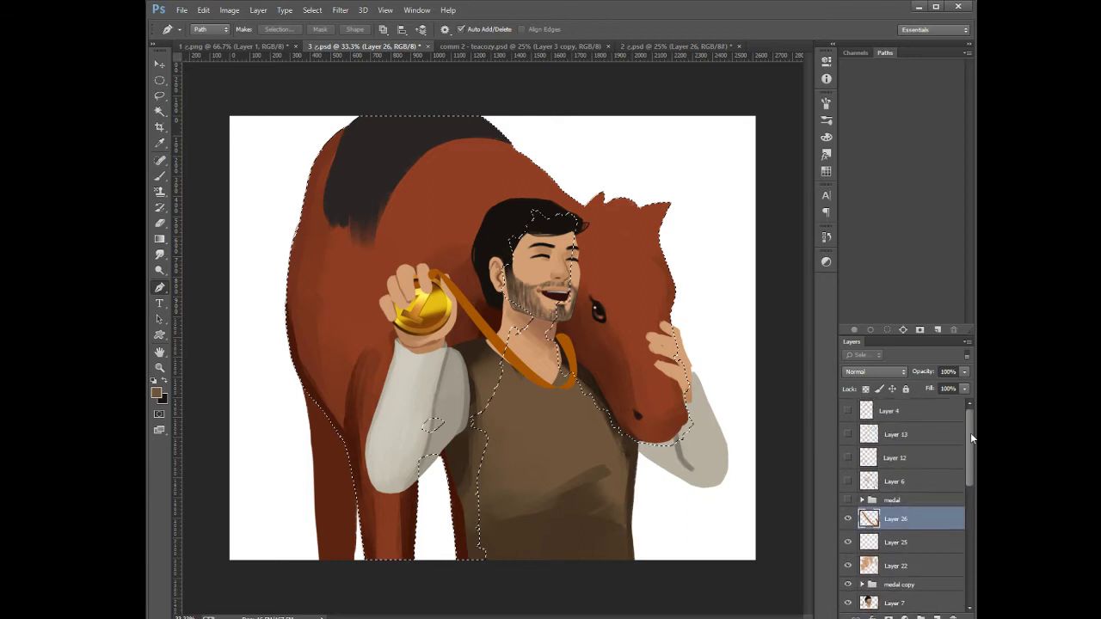
key(ctrl+d)
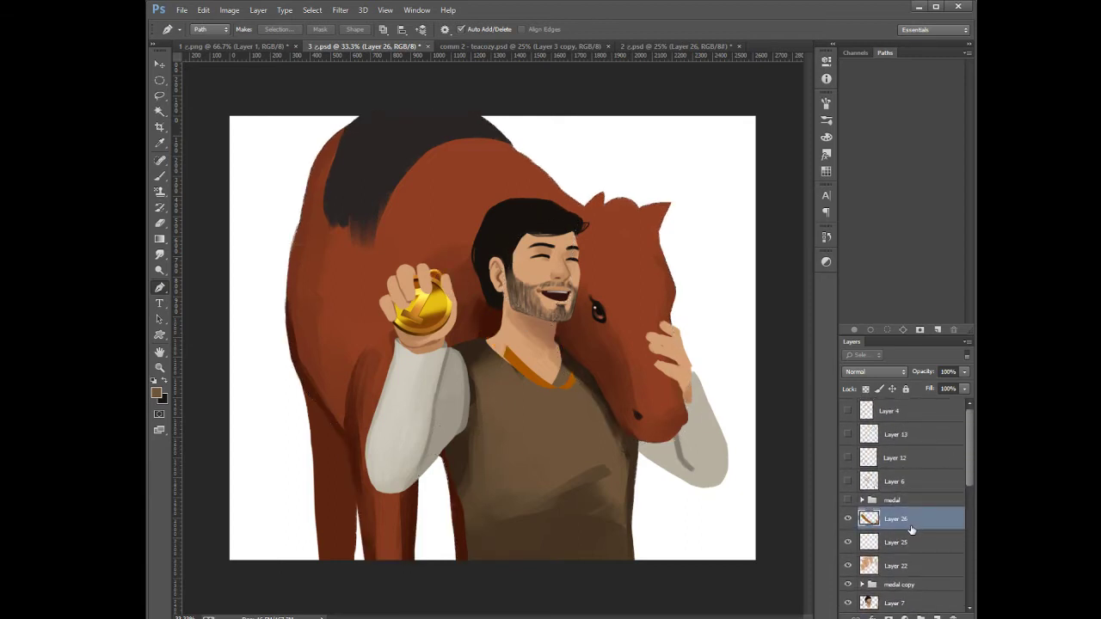
Undo the ribbon deletion and the horse outline selection to restore the whole ribbon
key(ctrl+alt+z)
key(ctrl+alt+z)
key(ctrl+alt+z)
key(ctrl+alt+z)
key(ctrl+alt+z)
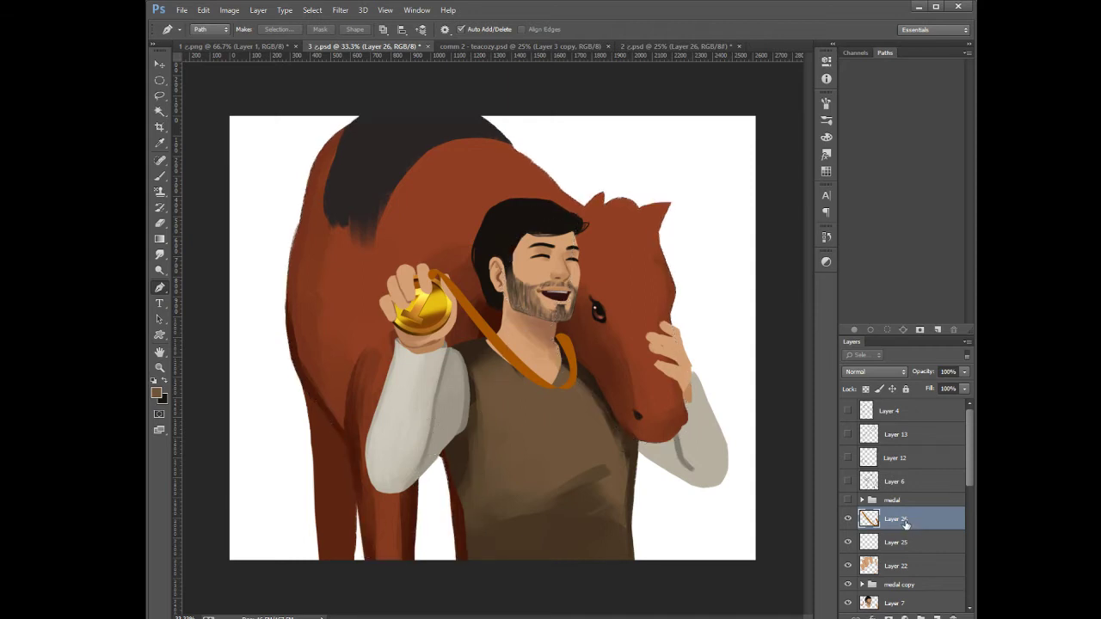
Enlarge the Eraser to 80, try Layer 26 at 63% opacity, and restore the layer to 100%
click(161, 223)
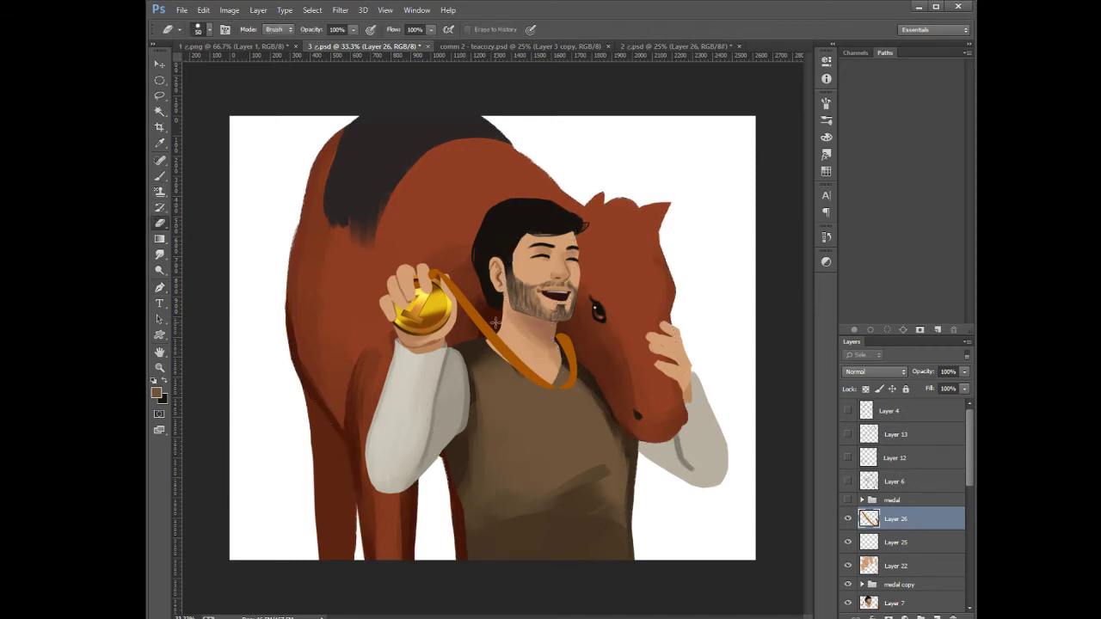
key(bracketright)
key(bracketright)
key(bracketright)
key(bracketright)
key(bracketright)
key(bracketright)
key(bracketright)
drag(964, 372, 946, 390)
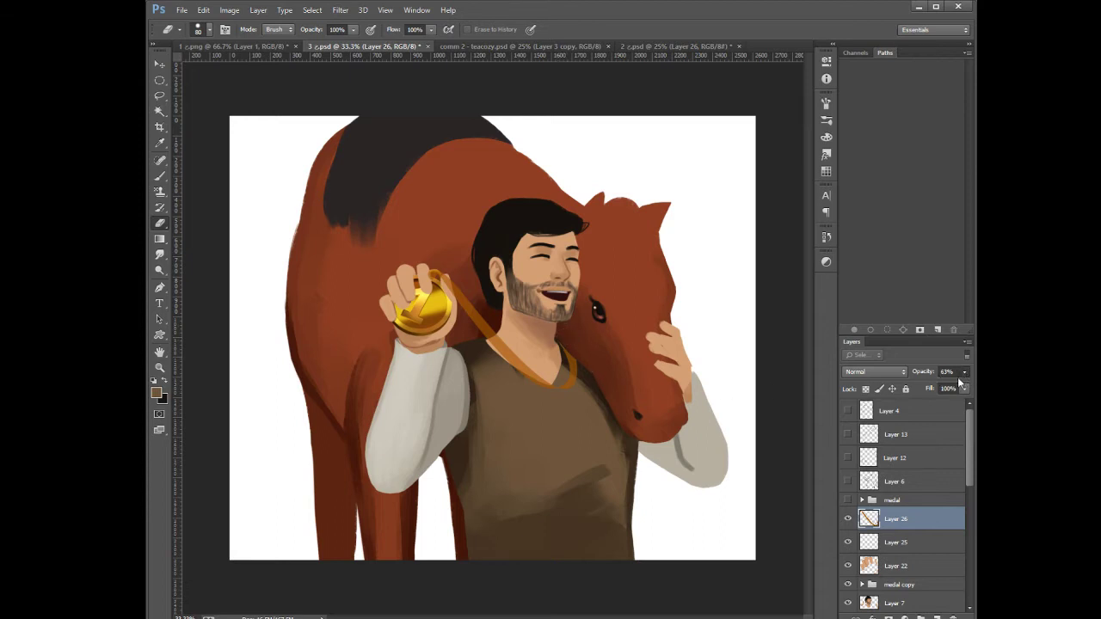
drag(960, 387, 973, 392)
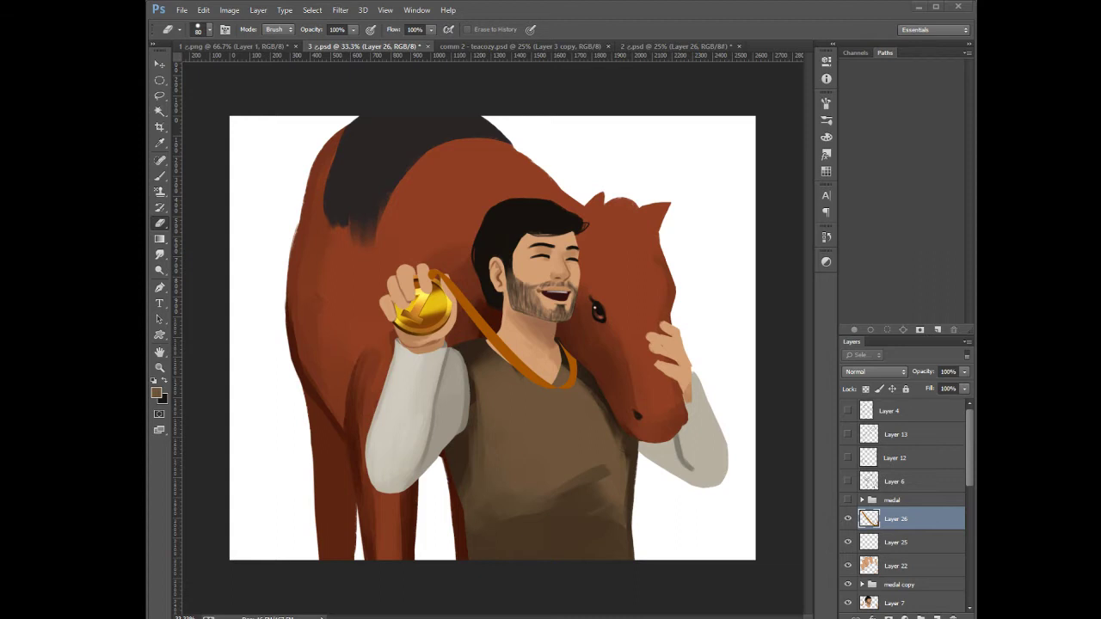
Sample the ribbon's orange and, with a much smaller brush, paint over the ribbon strand beside the man's neck on Layer 26
key(b)
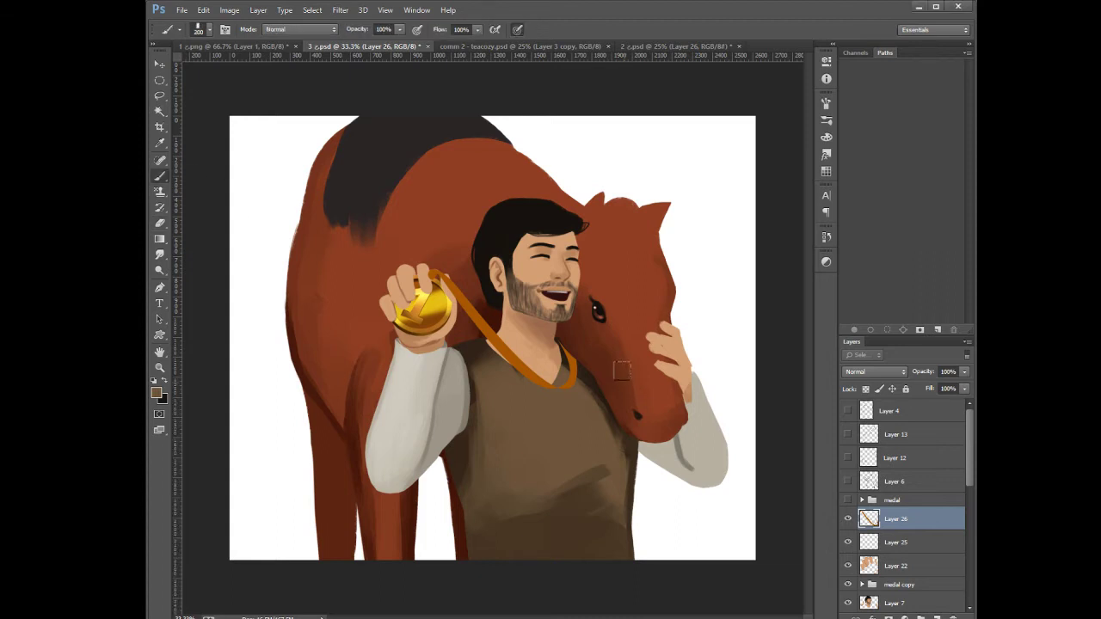
key(ctrl+plus)
key(ctrl+plus)
key(ctrl+plus)
drag(702, 464, 563, 430)
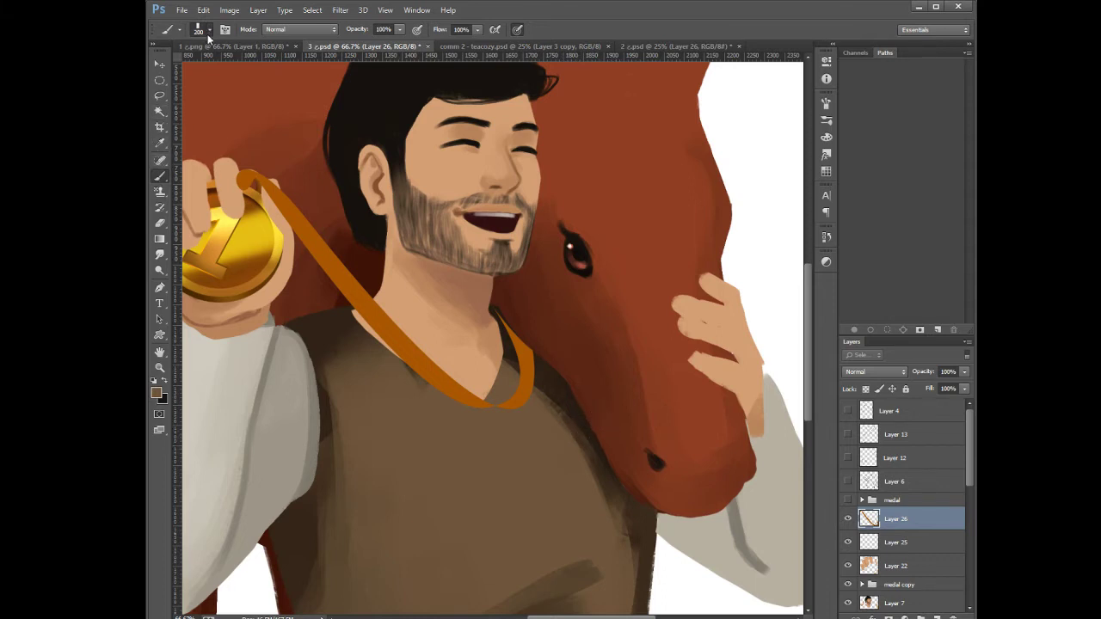
key(bracketleft)
key(bracketleft)
key(bracketleft)
key(bracketleft)
key(bracketleft)
alt+click(444, 374)
key(bracketleft)
key(bracketleft)
key(bracketleft)
key(bracketleft)
key(bracketleft)
key(bracketleft)
key(bracketleft)
drag(521, 344, 524, 361)
drag(500, 314, 525, 346)
Try erasing the ribbon's inner edge beside the neck, undo the erasure, and return to the Brush tool
key(e)
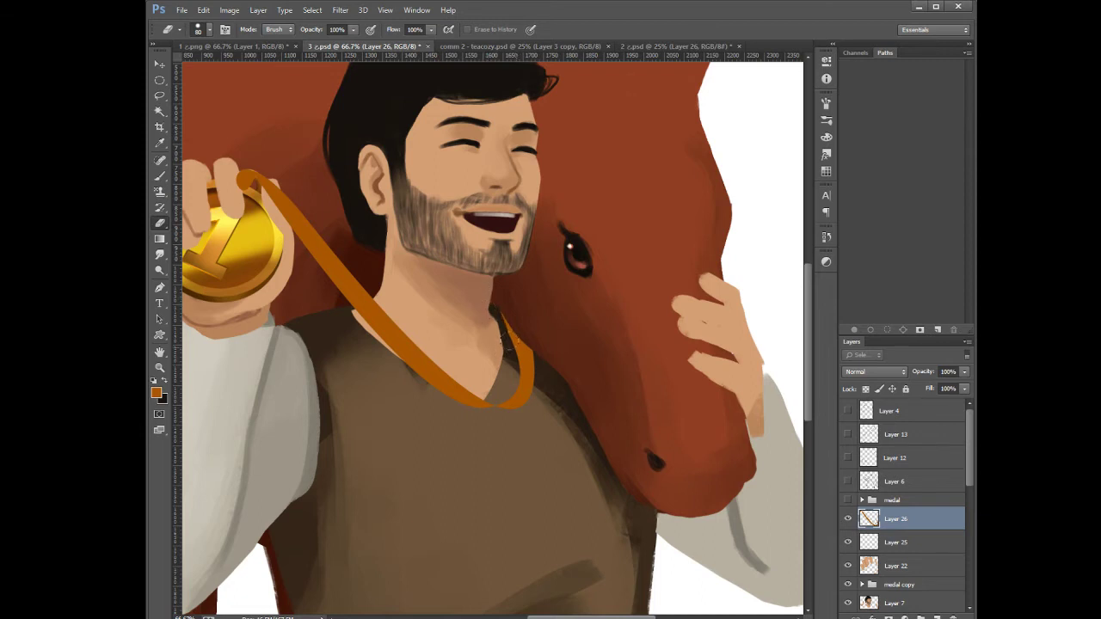
drag(510, 342, 521, 353)
key(ctrl+z)
click(159, 175)
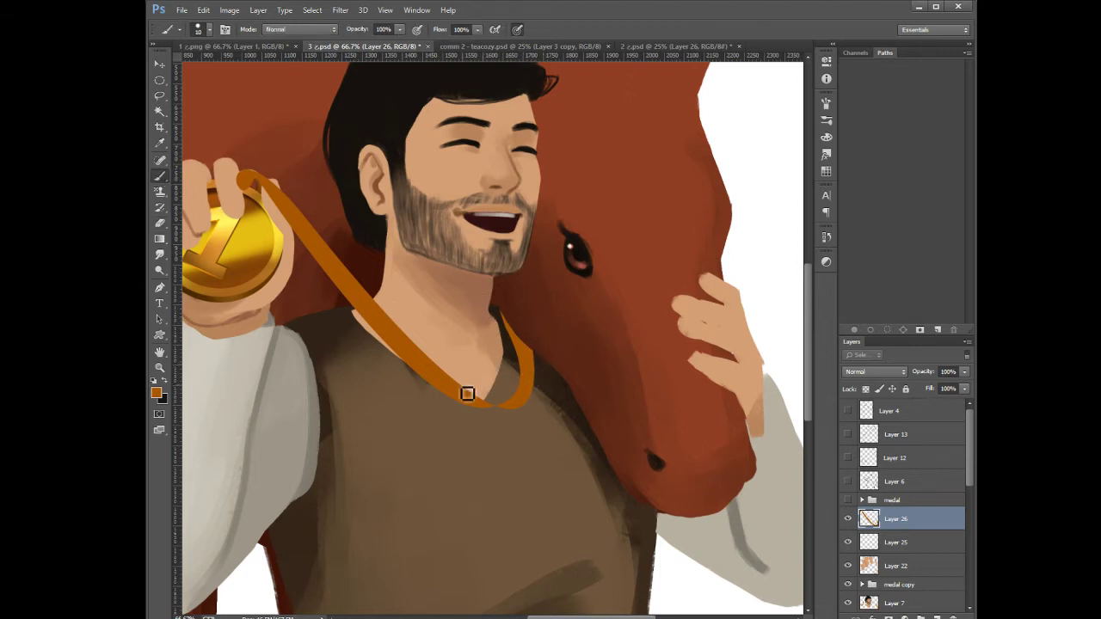
Shift the medal ribbon's colour on Layer 26 from orange to red and return to the Brush tool
mouse_move(479, 423)
mouse_down()
mouse_move(546, 307)
mouse_move(556, 362)
mouse_up()
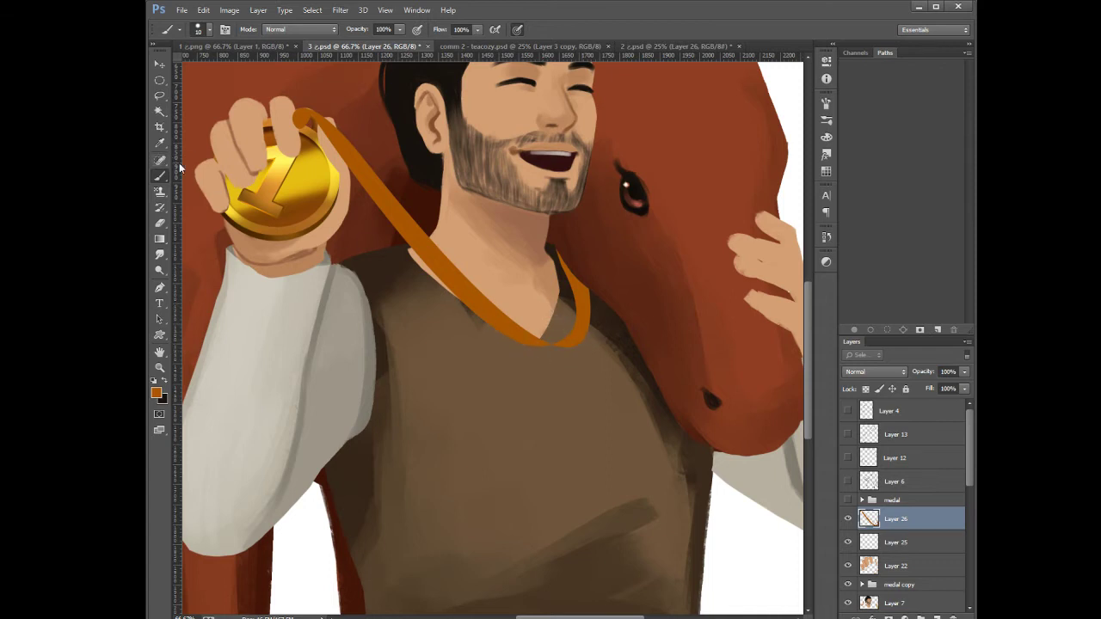
key(i)
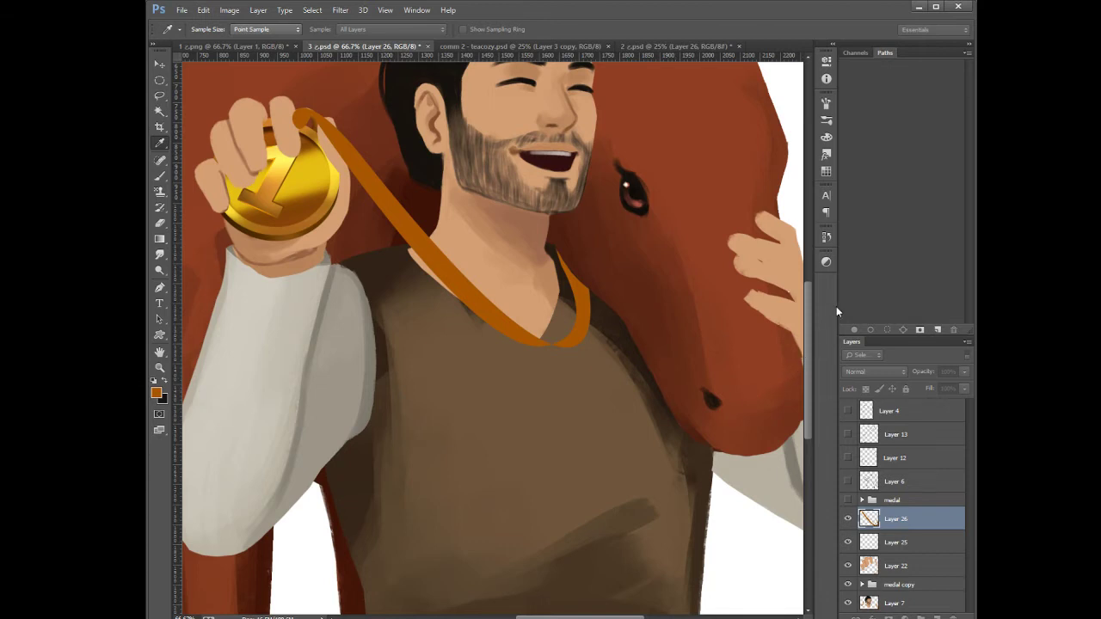
mouse_move(832, 284)
mouse_down()
mouse_move(855, 283)
mouse_move(820, 284)
mouse_up()
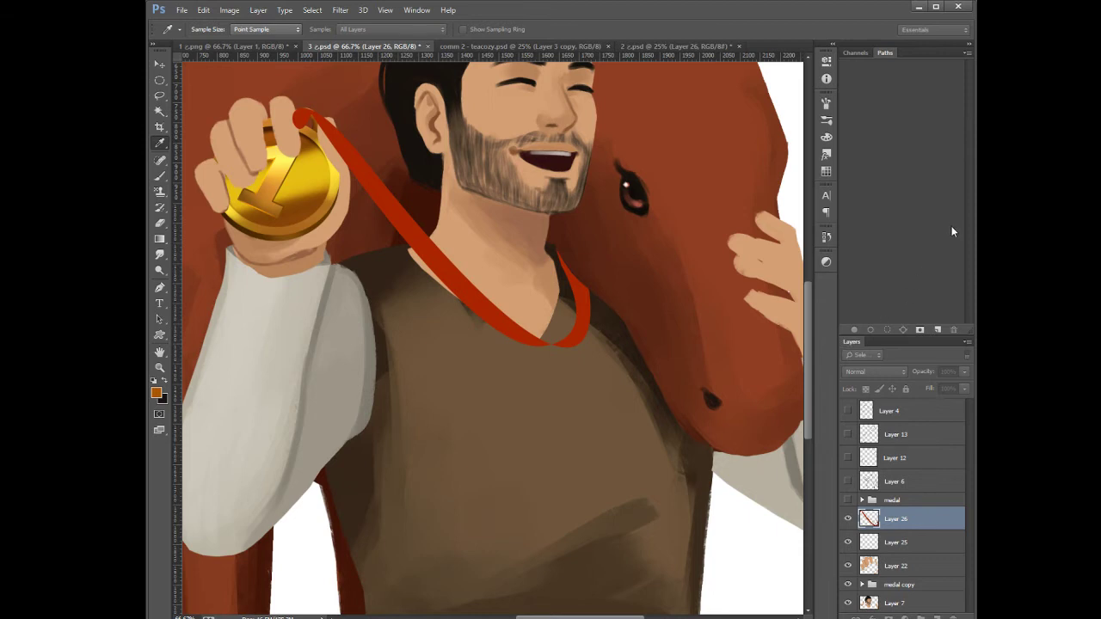
key(b)
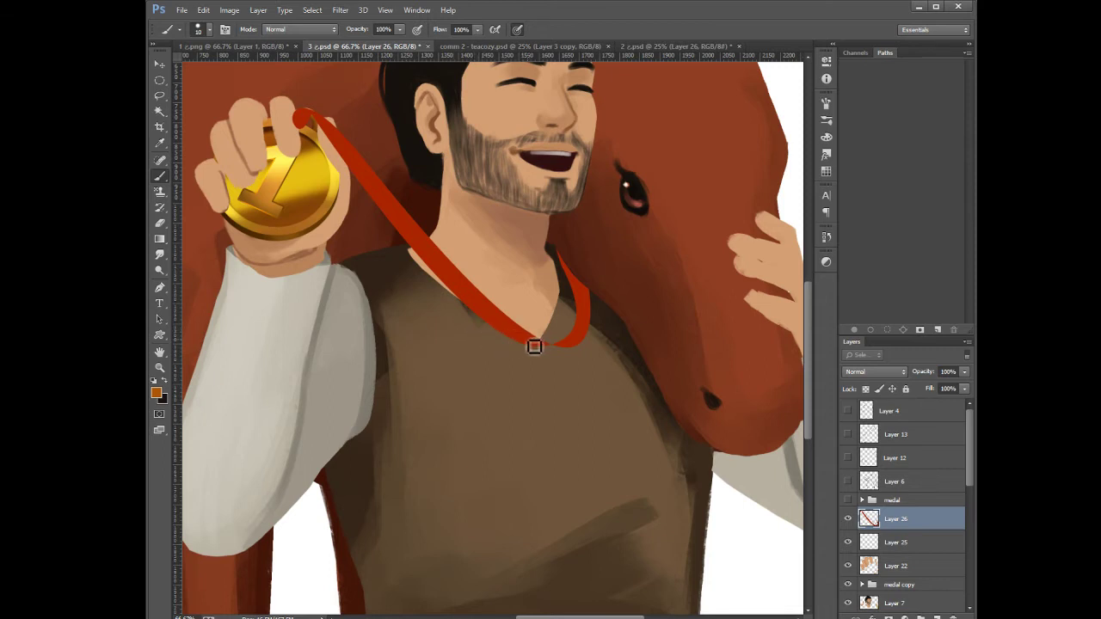
Sample the ribbon's red and, with a smaller brush, touch up the strand beside the neck and the ribbon's lowest point at the collar
key(bracketleft)
key(ctrl+plus)
drag(602, 381, 463, 367)
alt+click(489, 246)
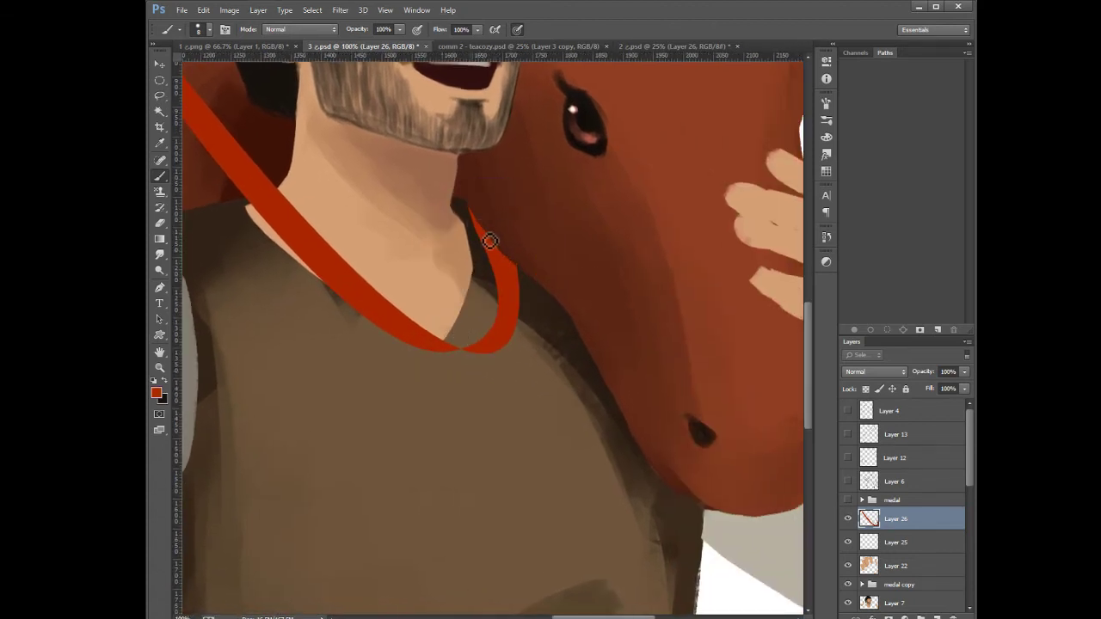
drag(482, 228, 506, 261)
key(e)
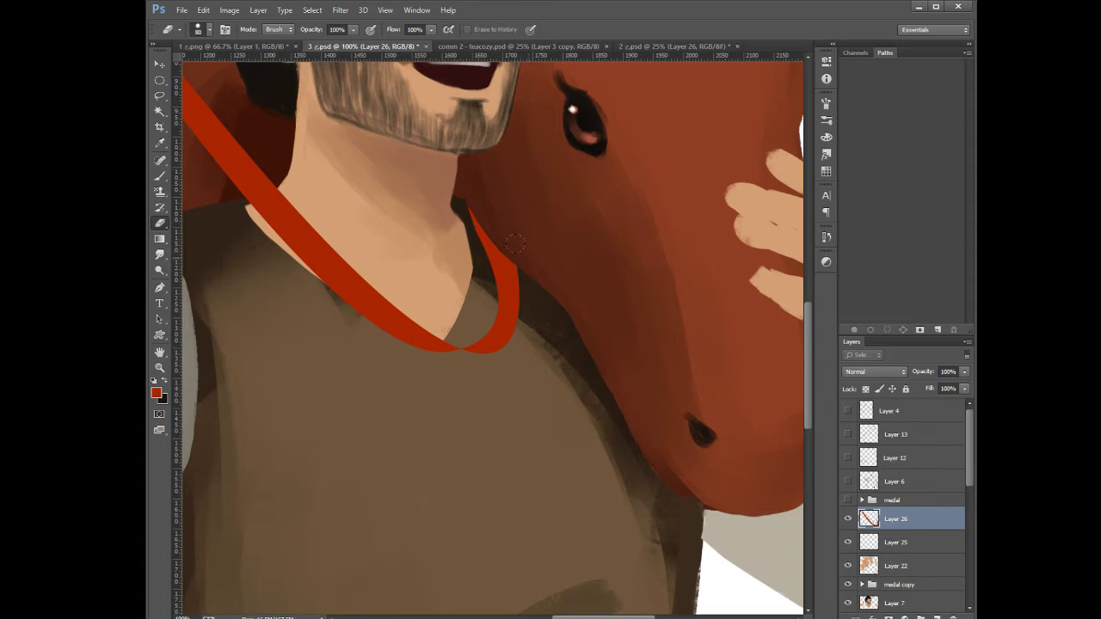
key(b)
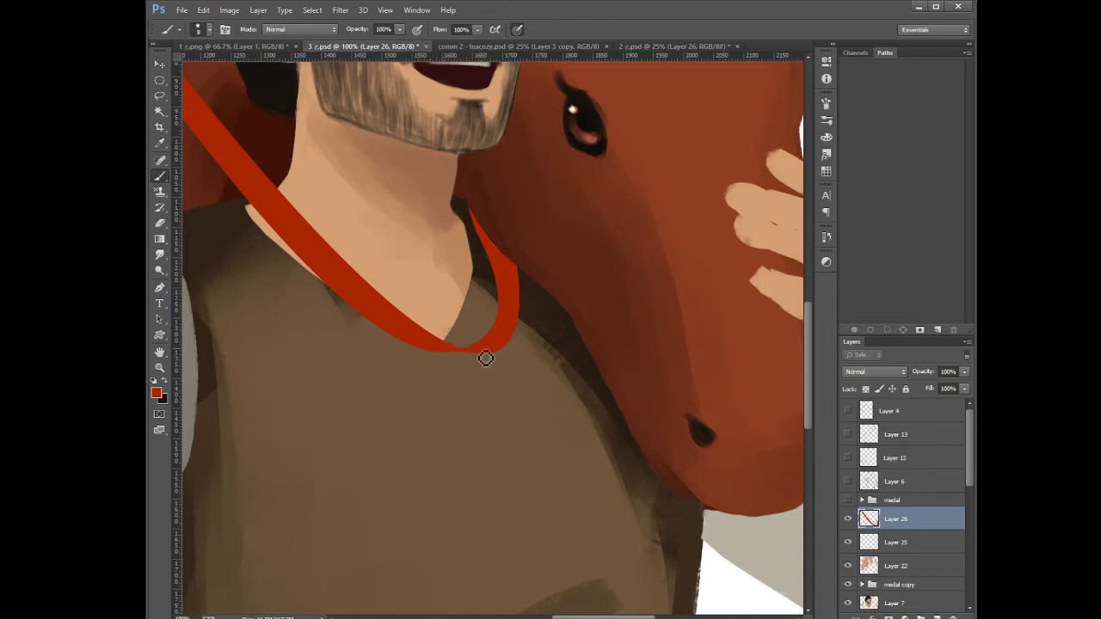
key(ctrl+minus)
key(ctrl+minus)
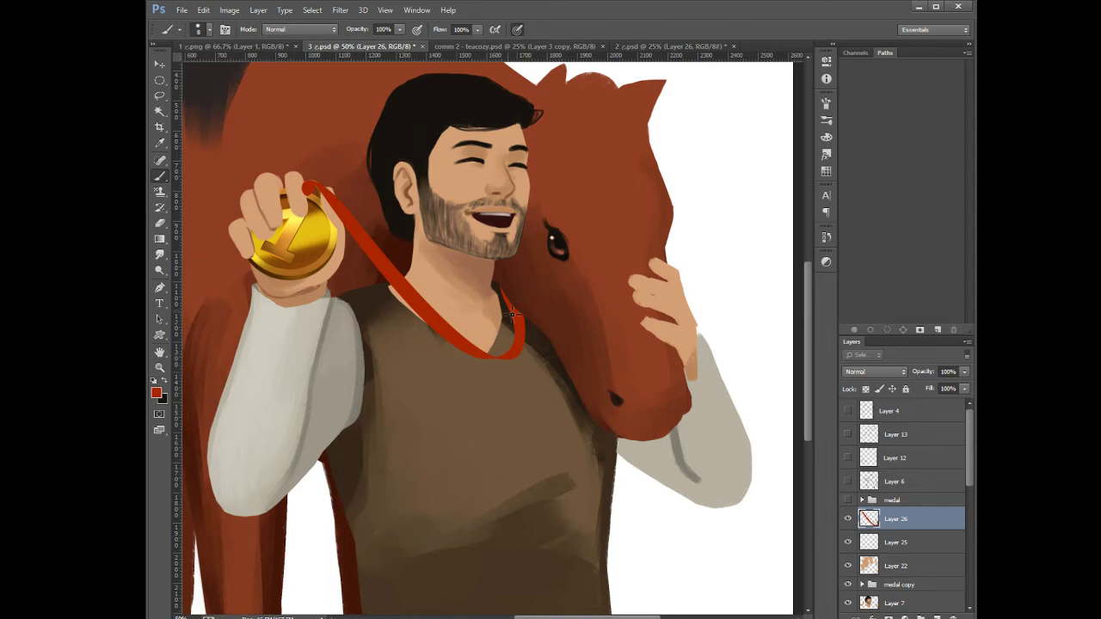
Enlarge the brush and paint the ribbon strand thicker where it meets the man's neck beside the horse
key(e)
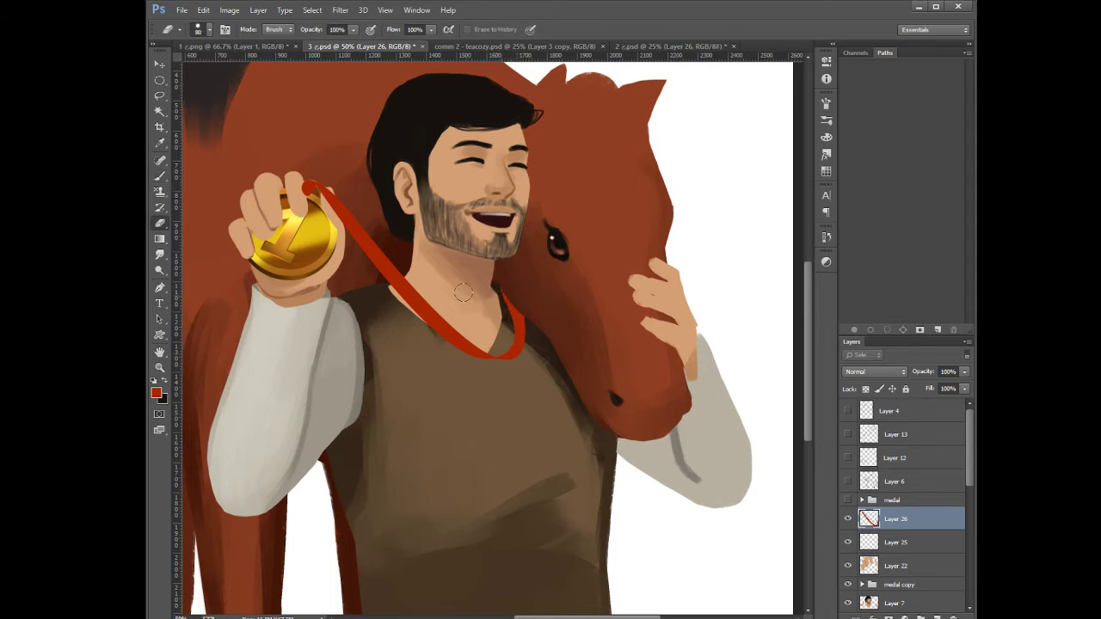
click(163, 179)
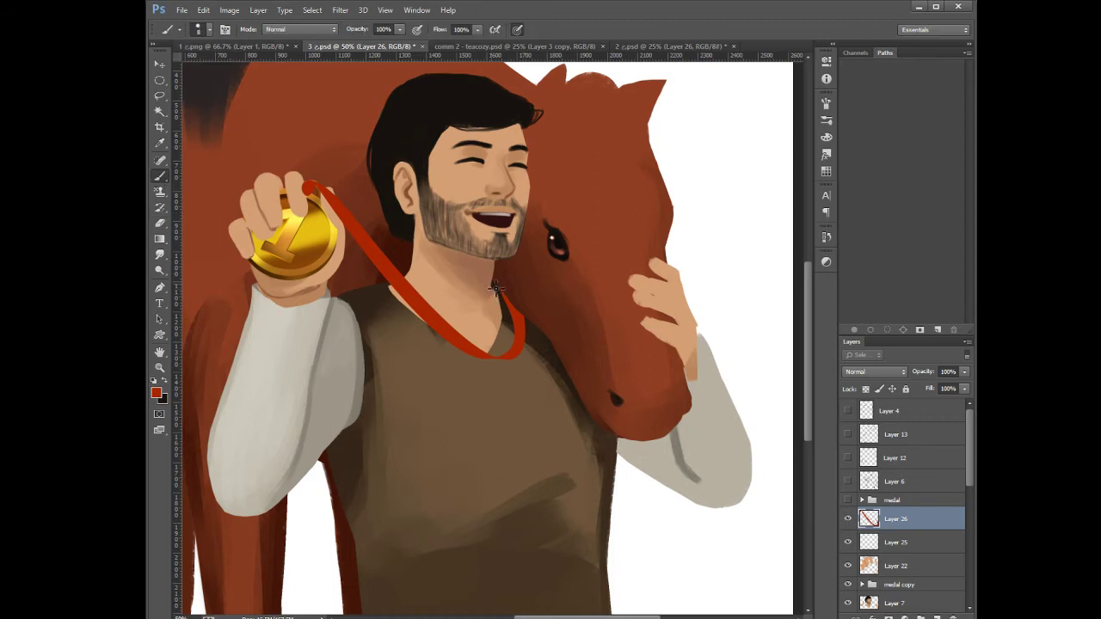
key(bracketright)
key(bracketright)
key(bracketright)
key(bracketright)
key(bracketright)
Reduce the Eraser to 25 and trim the edge of the thickened ribbon strand beside the neck
key(e)
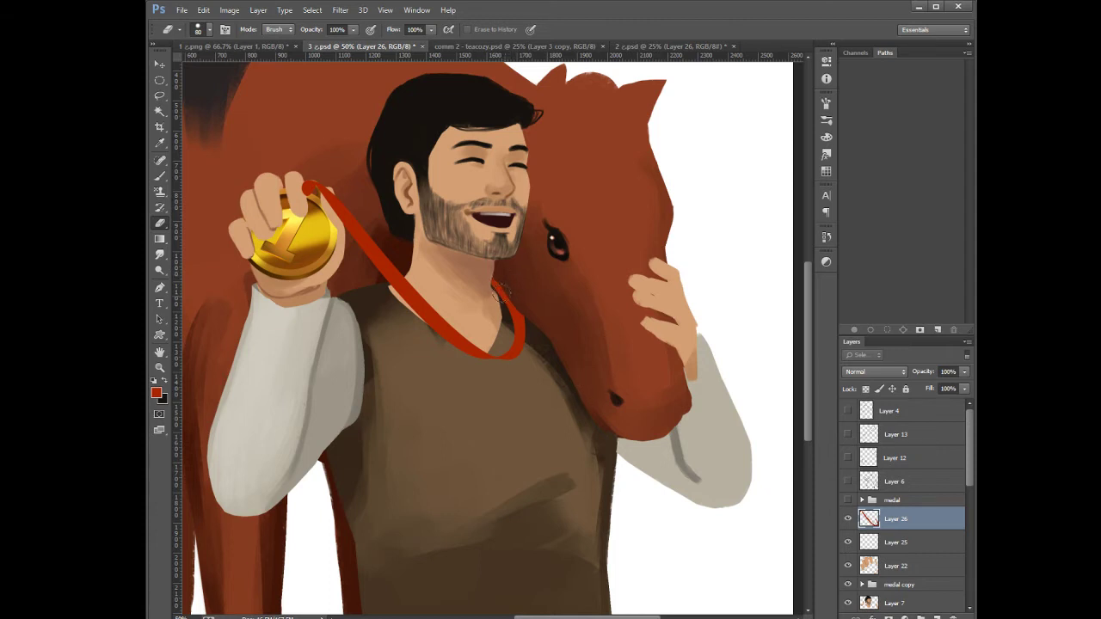
key(bracketleft)
key(bracketleft)
key(bracketleft)
key(bracketleft)
key(bracketleft)
key(bracketleft)
key(bracketleft)
key(bracketleft)
Add a new layer above Layer 11, delete the hidden Layer 11, and make the new Layer 27 active
scroll(966, 477, down, 5)
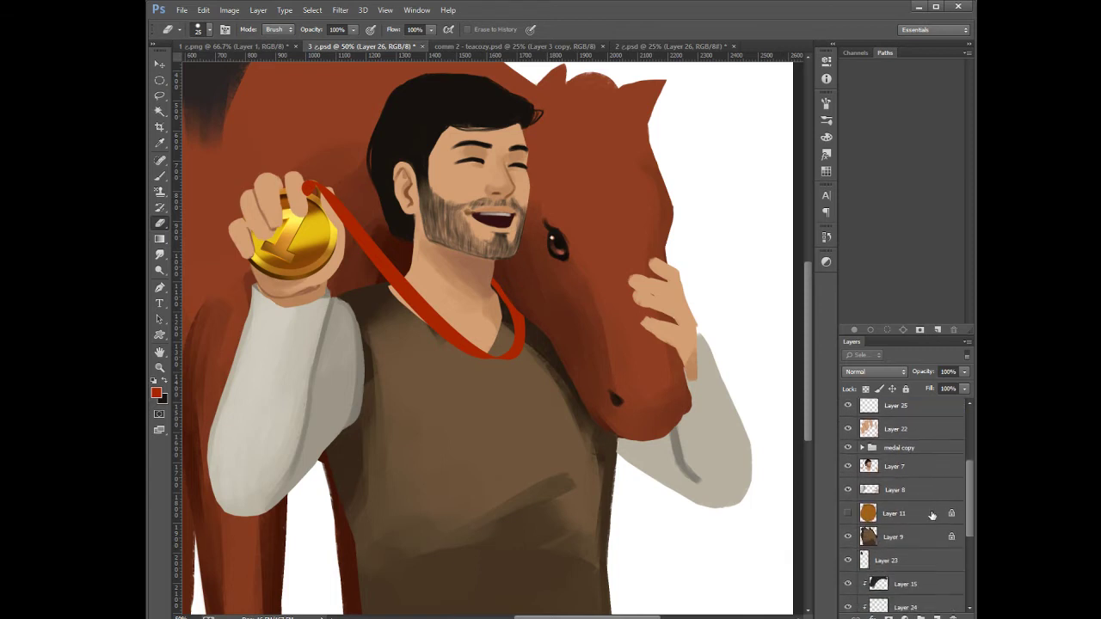
click(915, 512)
click(938, 617)
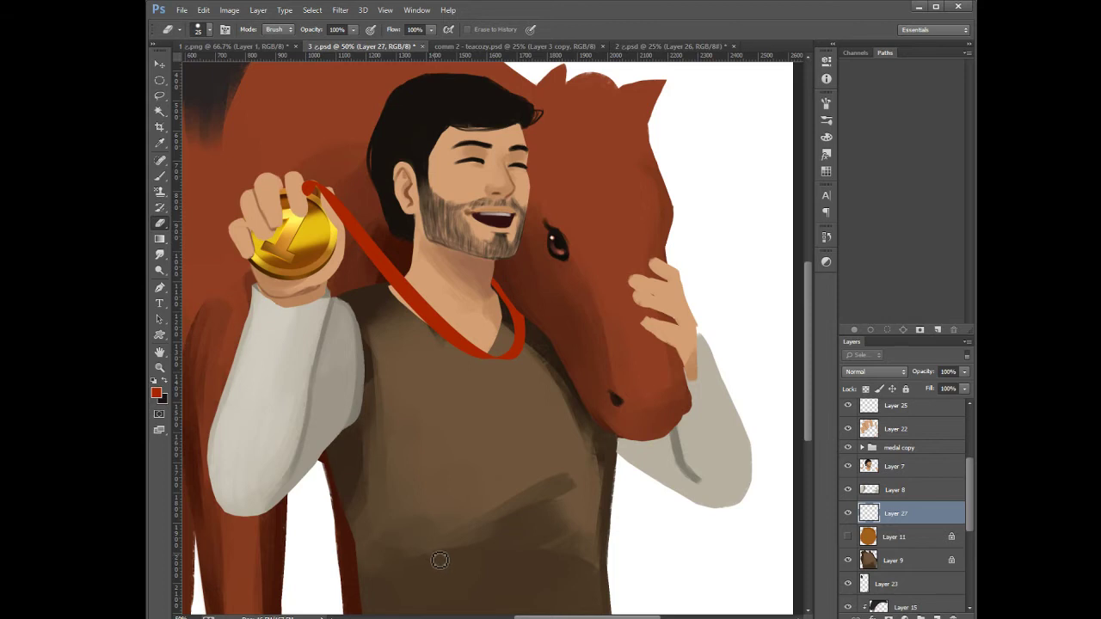
drag(891, 539, 952, 616)
click(902, 516)
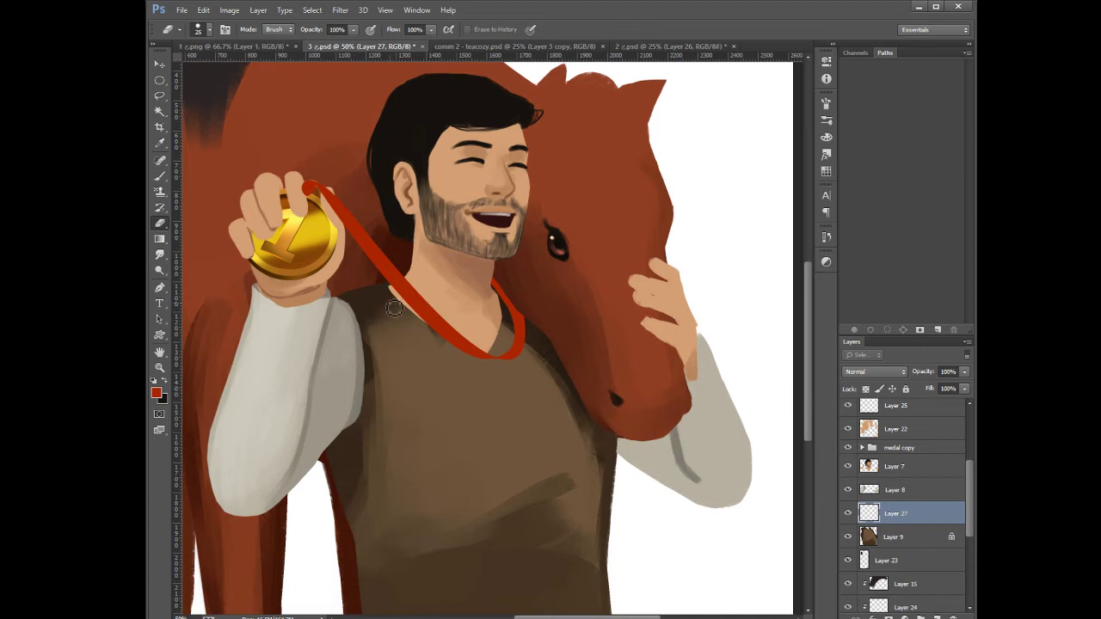
With the Pen tool, draw a closed, narrow curved path from the ribbon's loop at the medal down to the man's neck
click(160, 288)
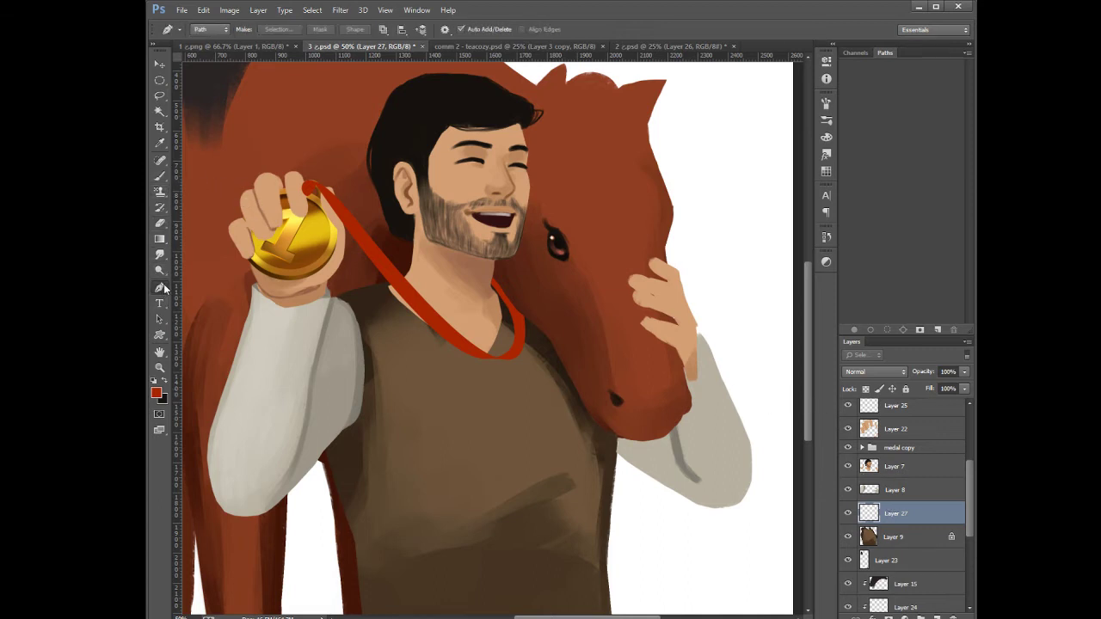
click(298, 218)
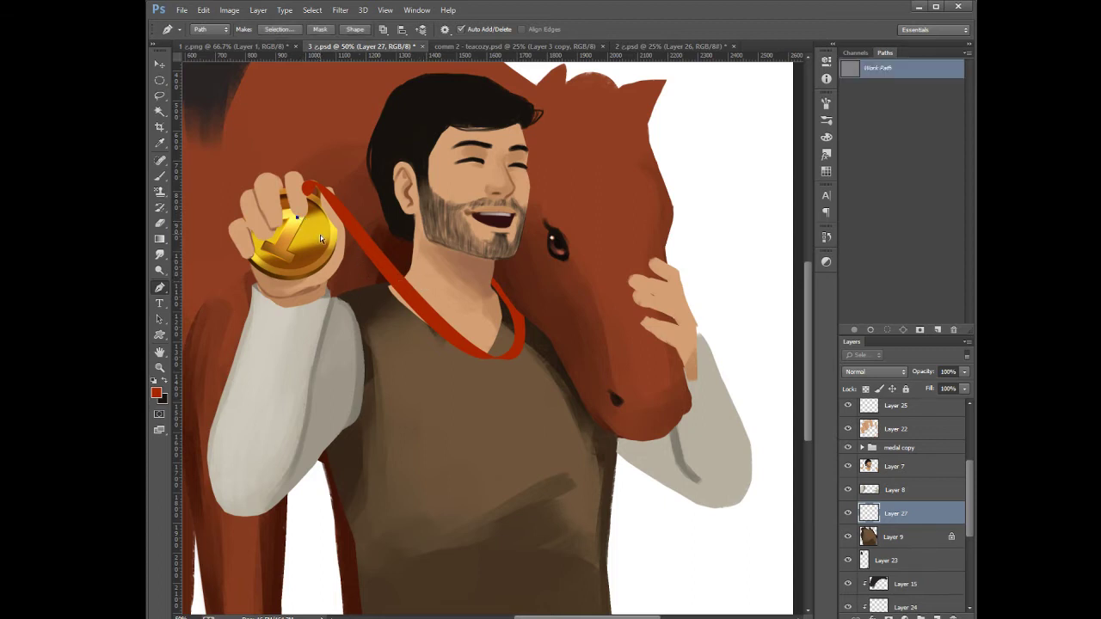
key(ctrl+z)
click(870, 519)
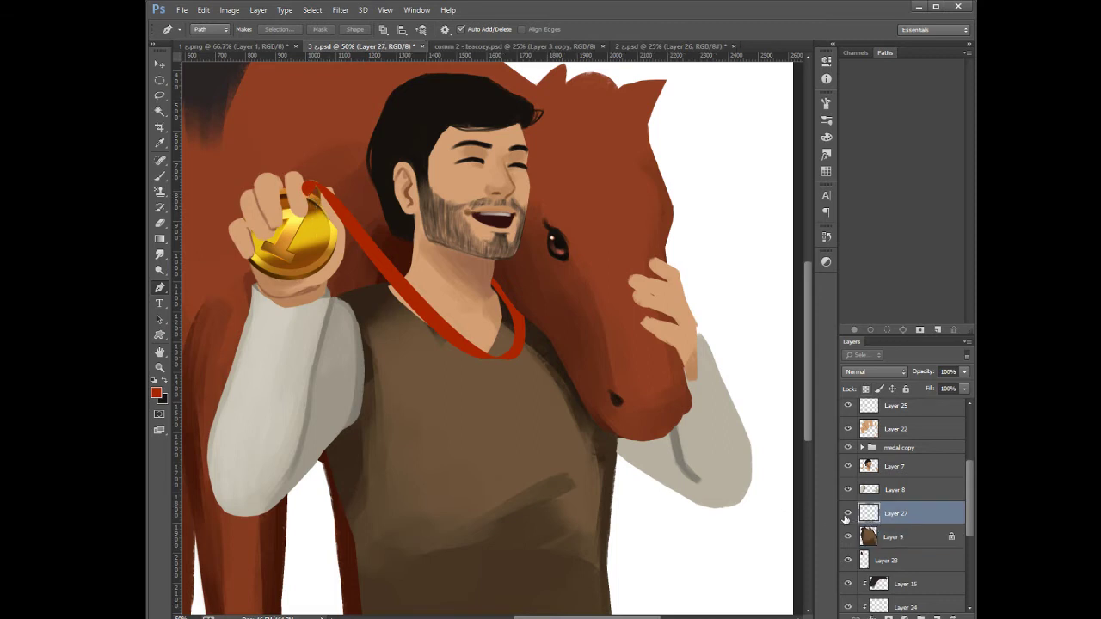
click(308, 197)
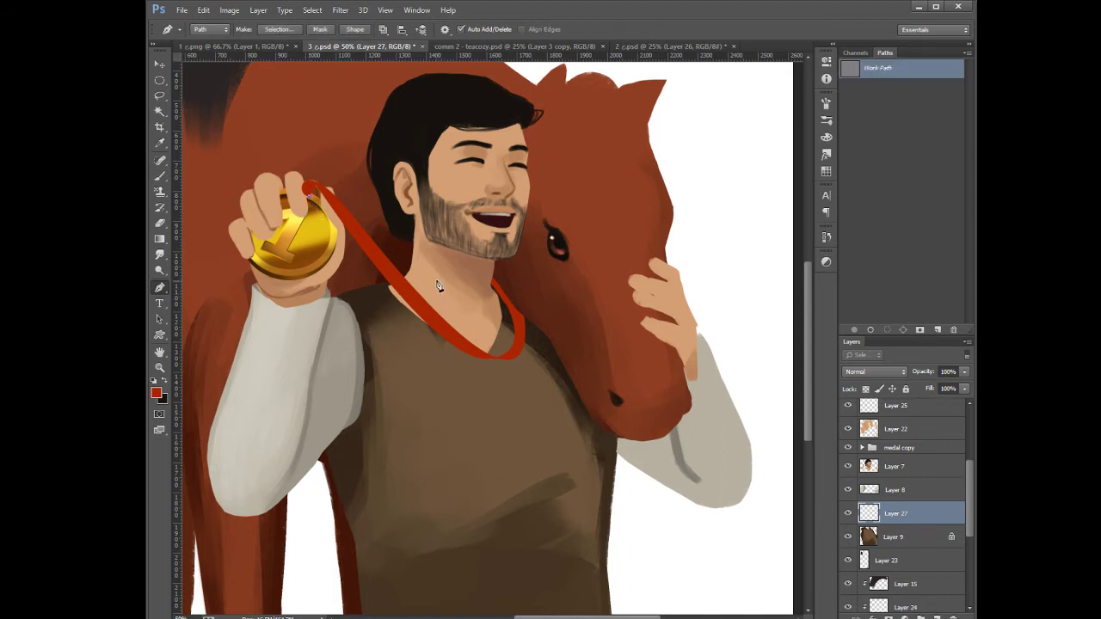
drag(438, 281, 508, 270)
click(444, 295)
drag(309, 198, 273, 91)
Fill the curved strand path with the ribbon's red on Layer 27 and dismiss the path
click(159, 175)
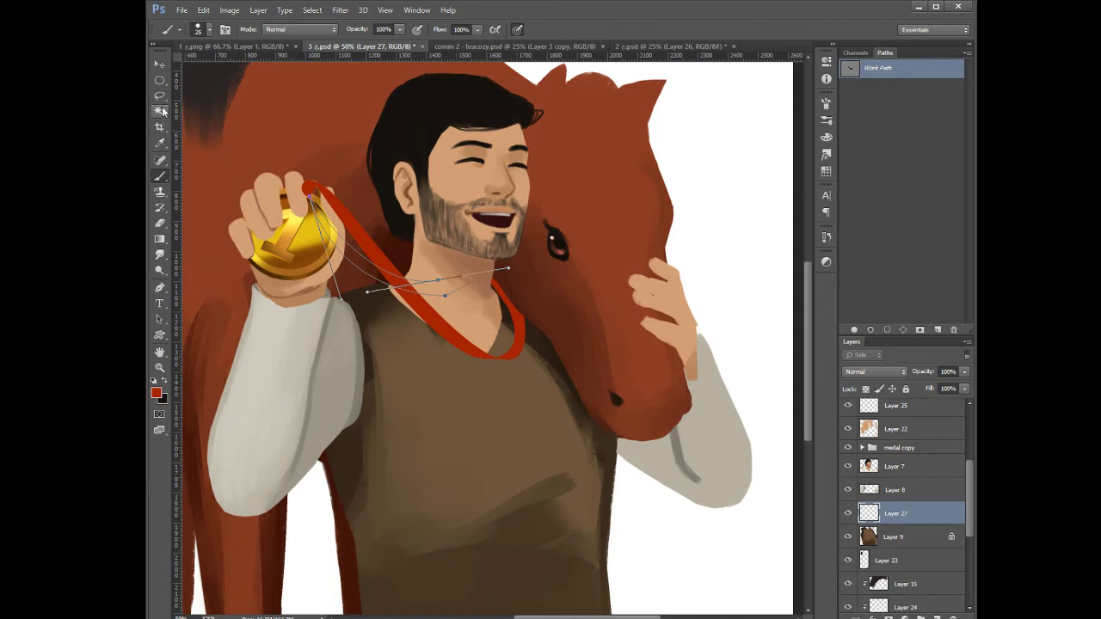
click(159, 290)
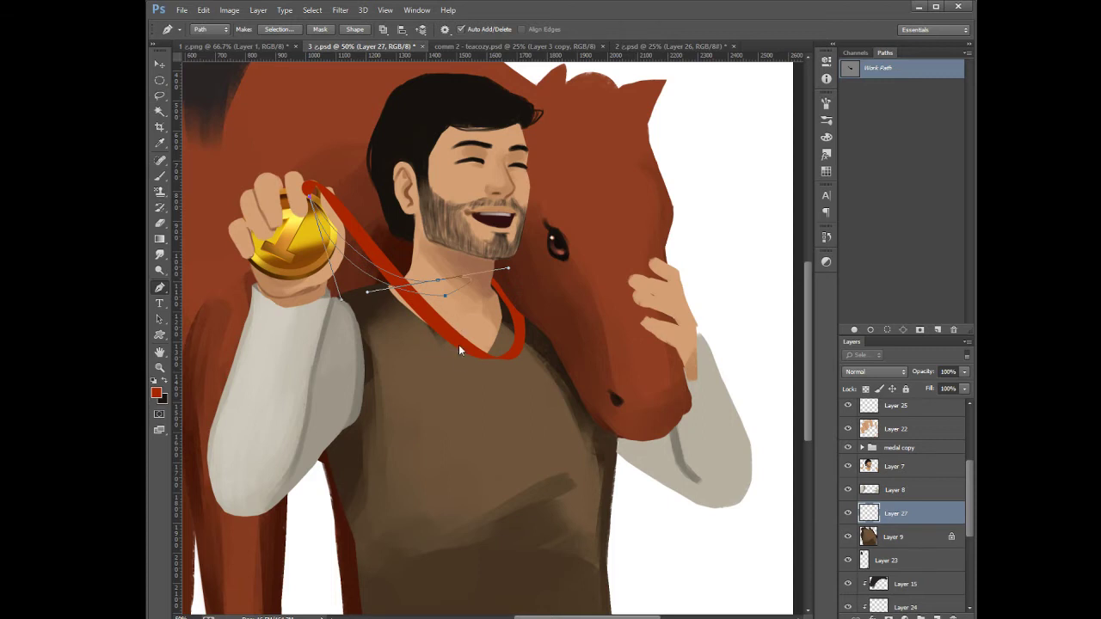
key(i)
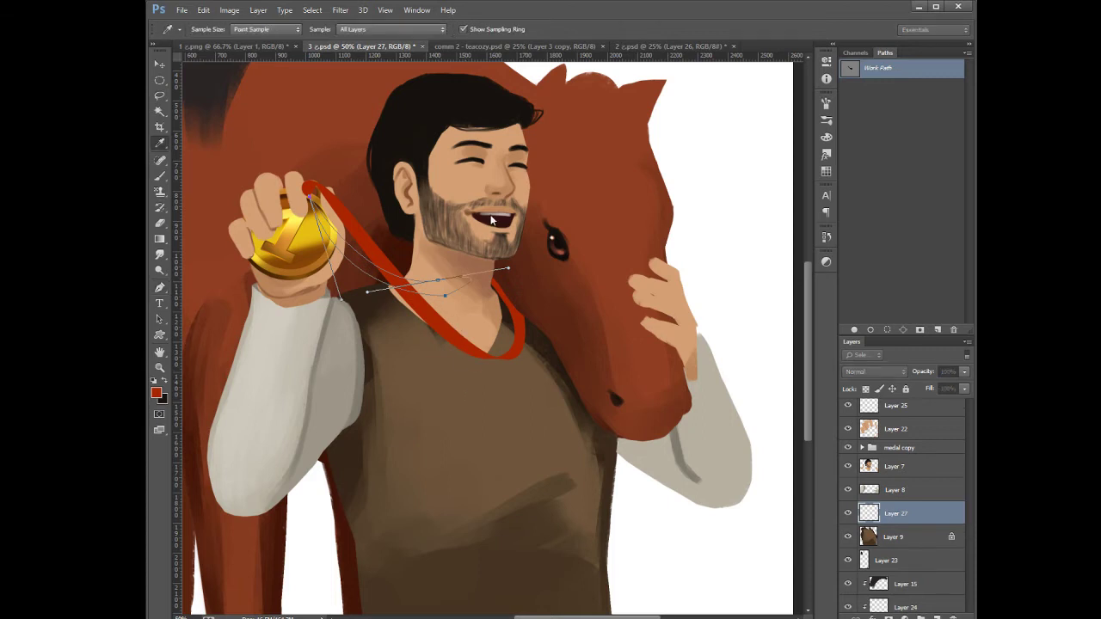
key(p)
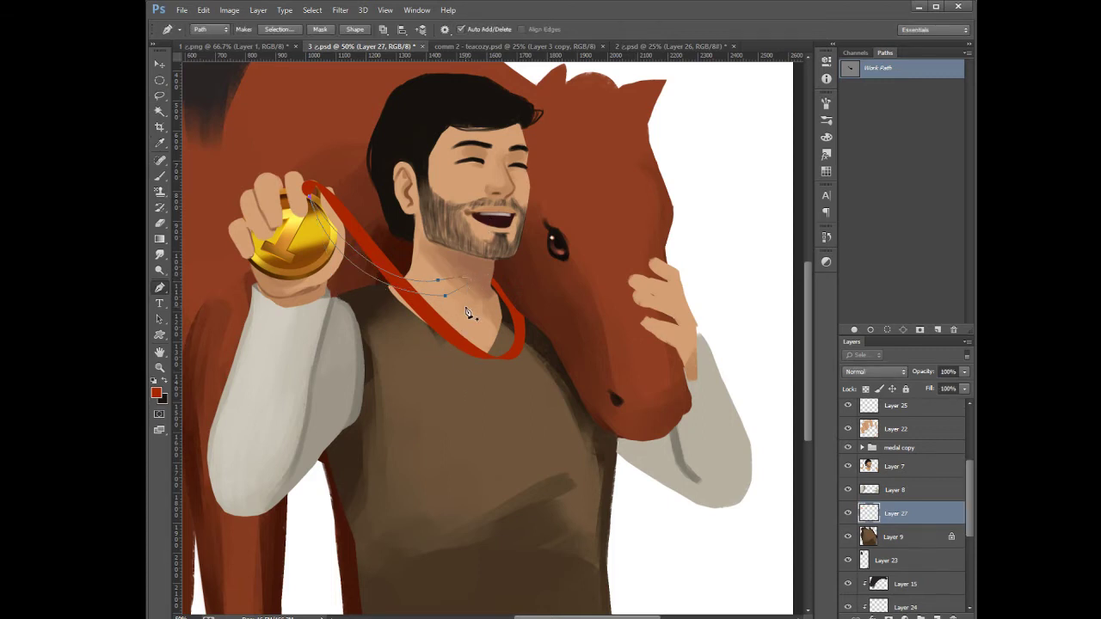
key(i)
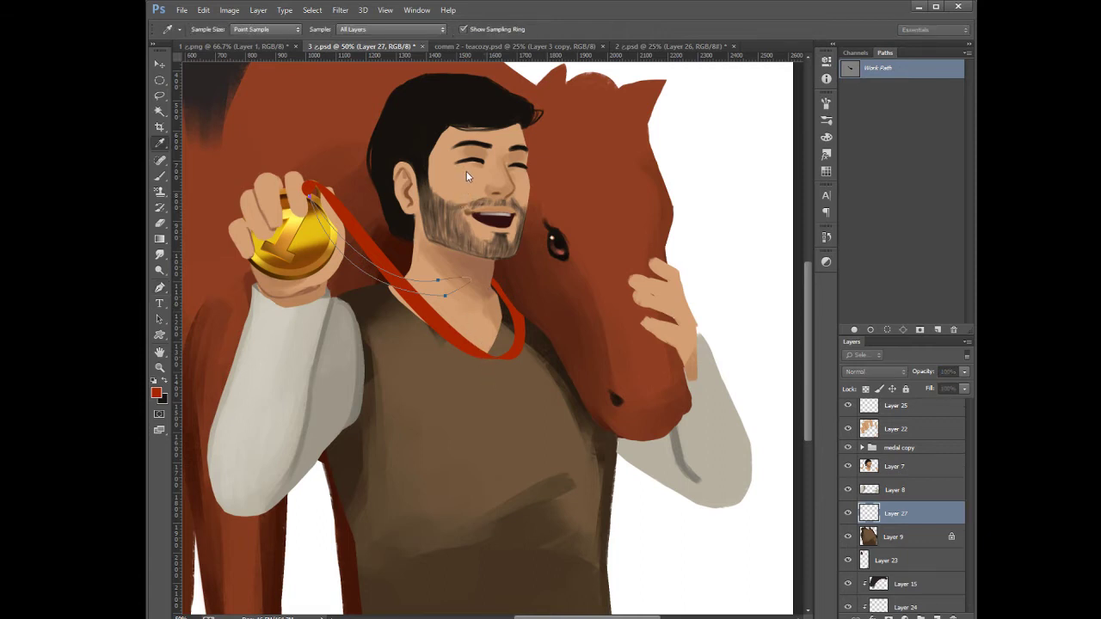
key(p)
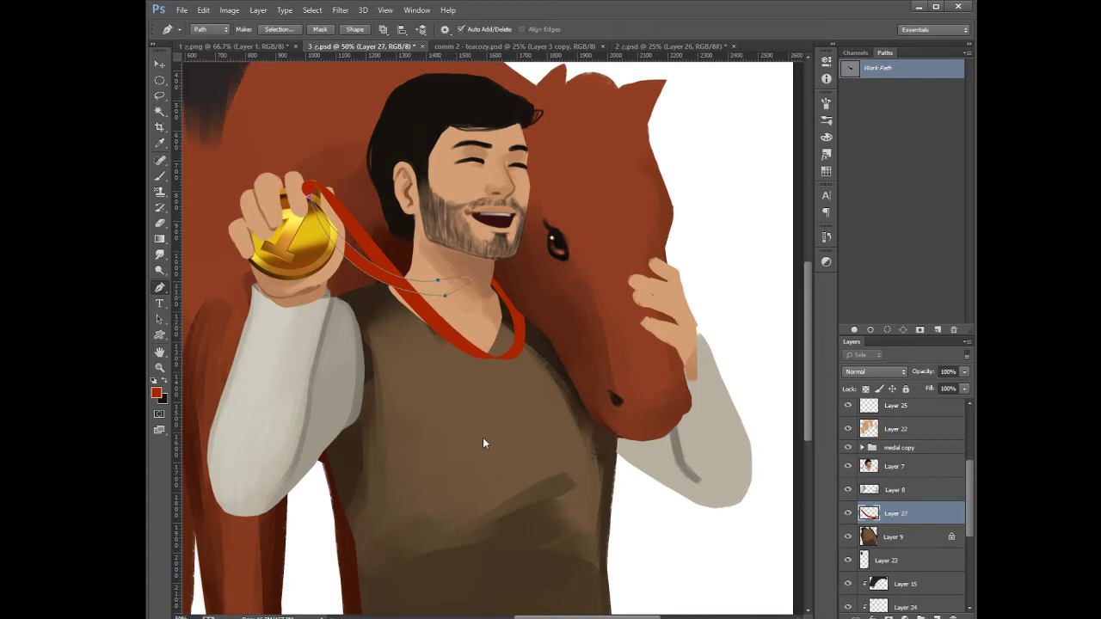
ctrl+click(478, 344)
Draw a closed, looping demonstration path with curved anchors over the horse's head and the white background using the Pen tool
click(717, 181)
drag(759, 175, 761, 254)
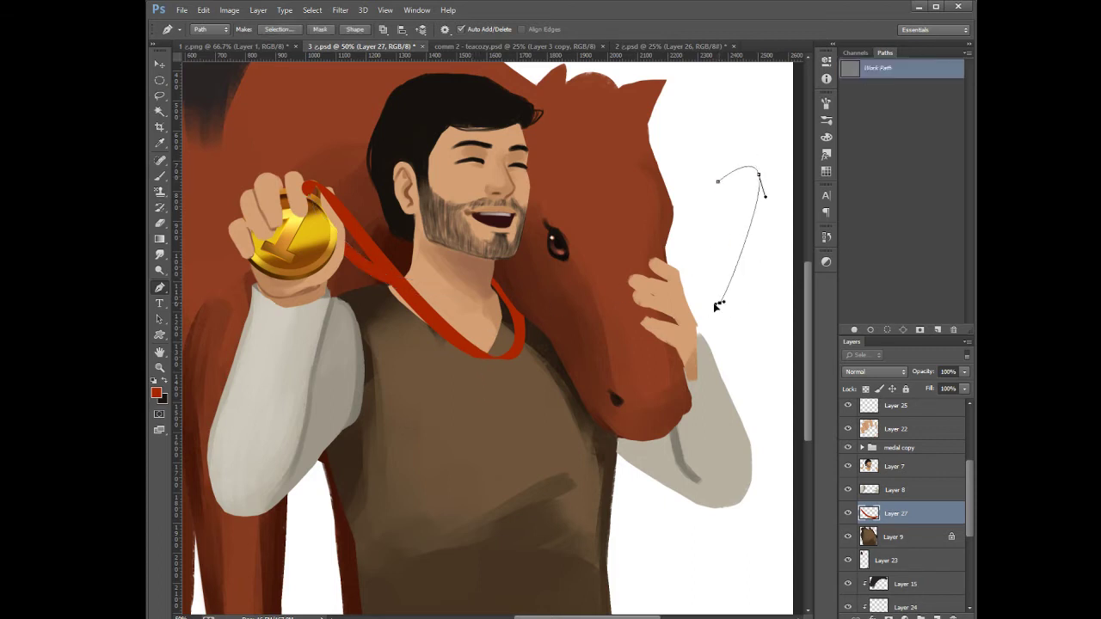
drag(719, 303, 659, 172)
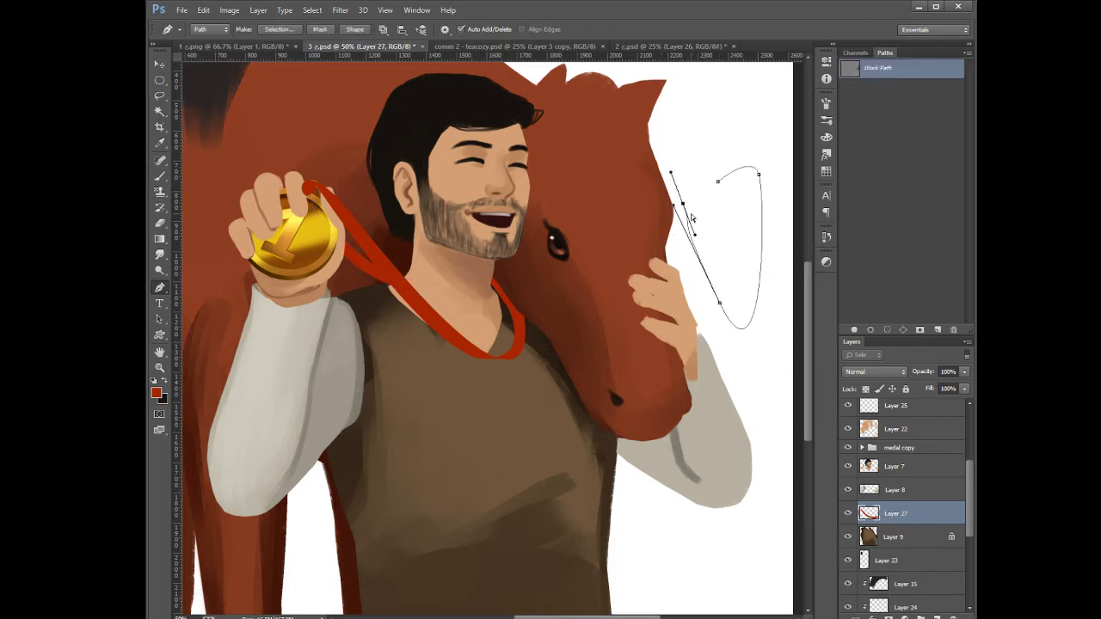
drag(593, 161, 581, 129)
drag(715, 188, 689, 90)
drag(592, 161, 561, 277)
ctrl+click(714, 135)
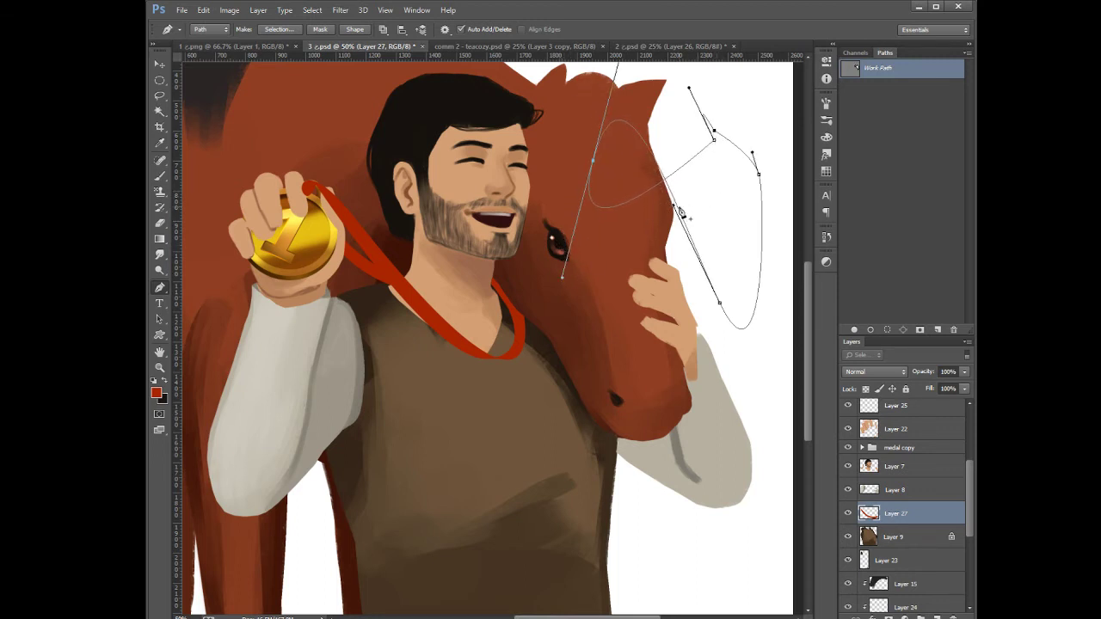
click(755, 255)
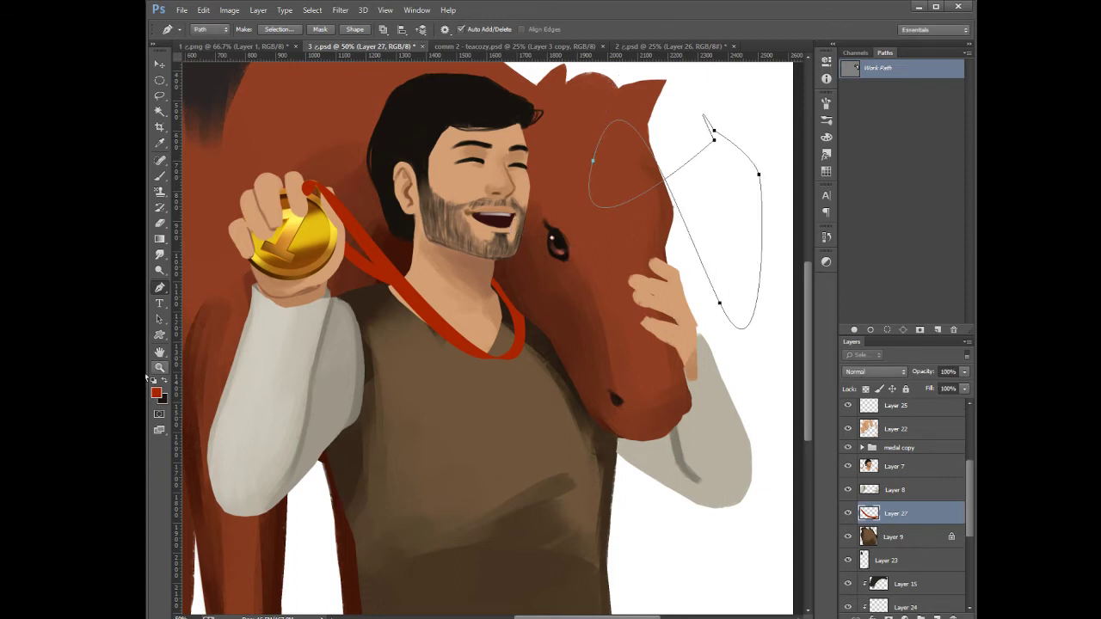
With the Custom Shape tool, choose the looping path's shape and place it in red over the horse's head, about 806 by 858 px
click(159, 335)
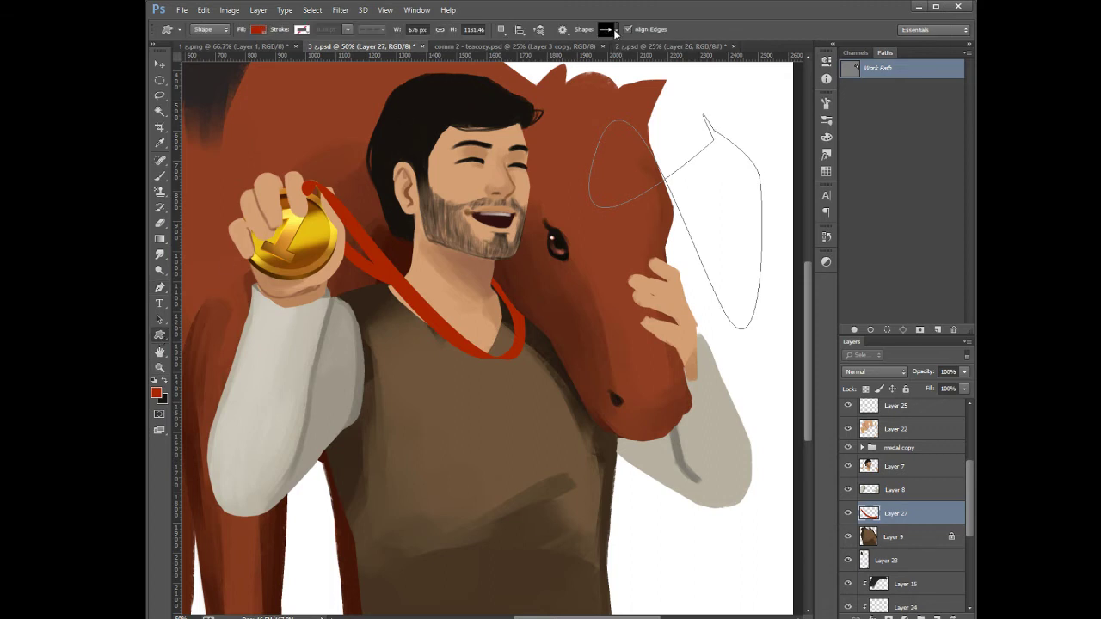
click(626, 113)
drag(461, 268, 703, 523)
mouse_move(624, 407)
mouse_down()
mouse_move(609, 399)
mouse_move(552, 272)
mouse_move(663, 201)
mouse_move(675, 207)
mouse_up()
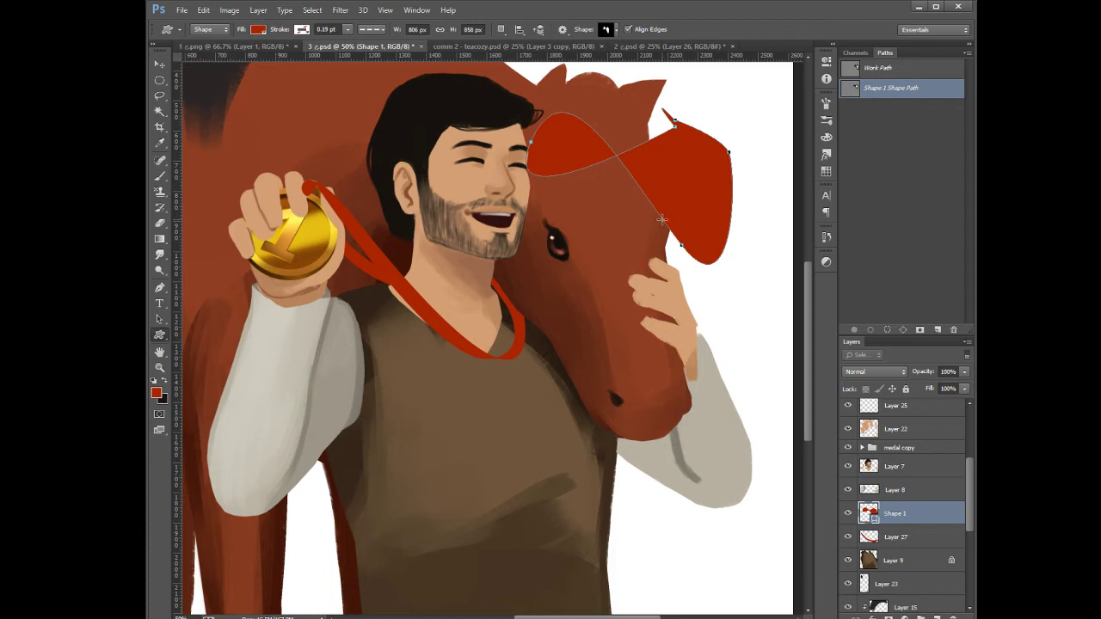
Move the red looping shape onto the horse's back and scale it up to about 337%
key(ctrl+minus)
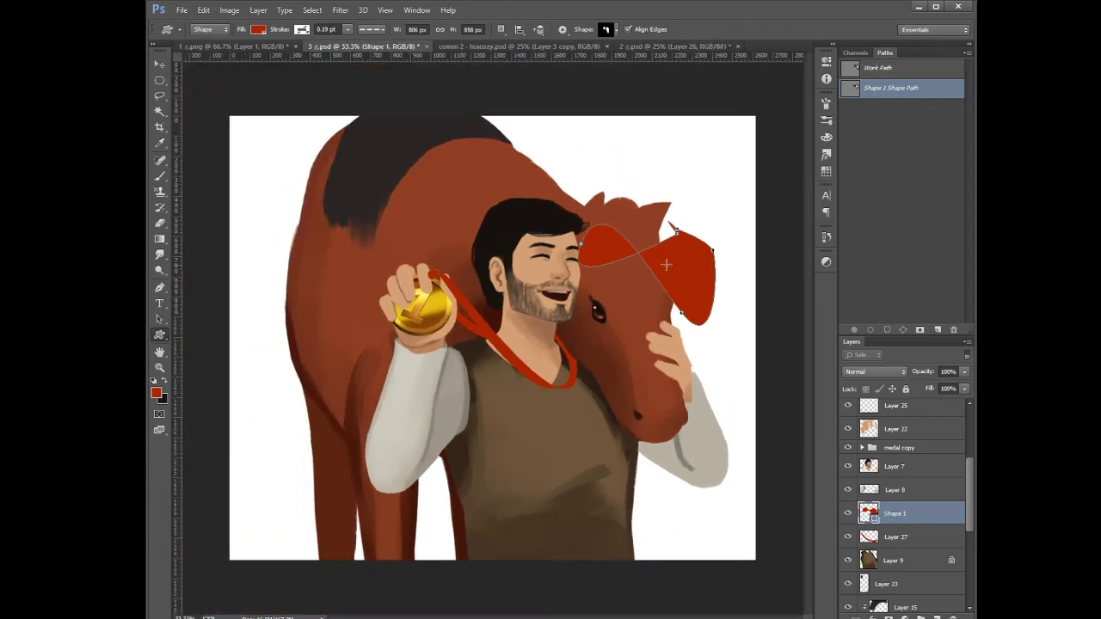
drag(674, 270, 468, 196)
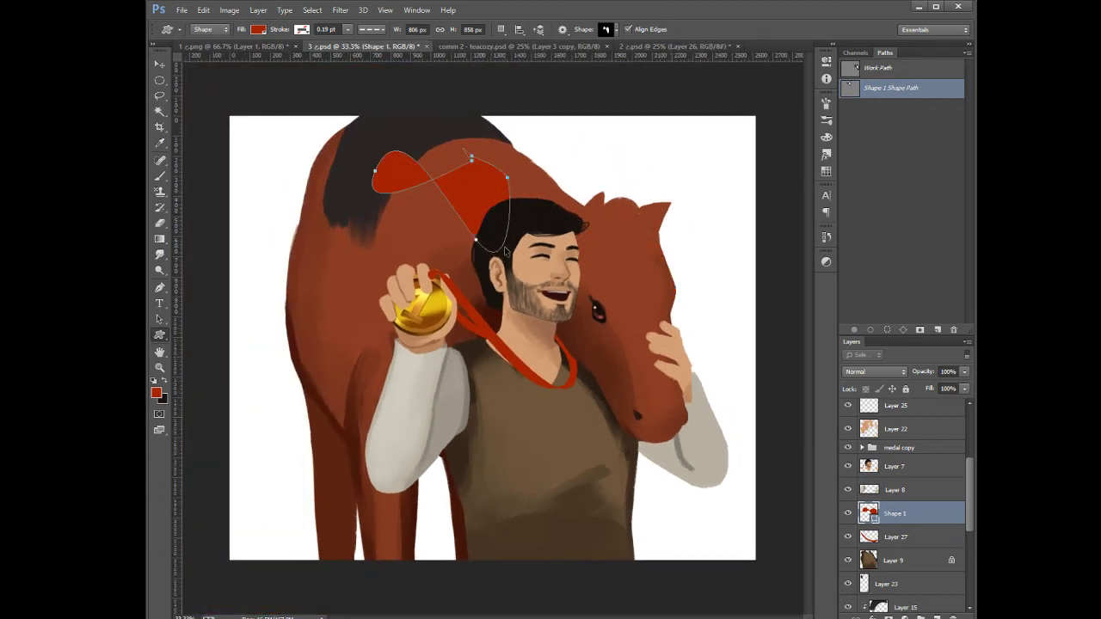
key(ctrl+t)
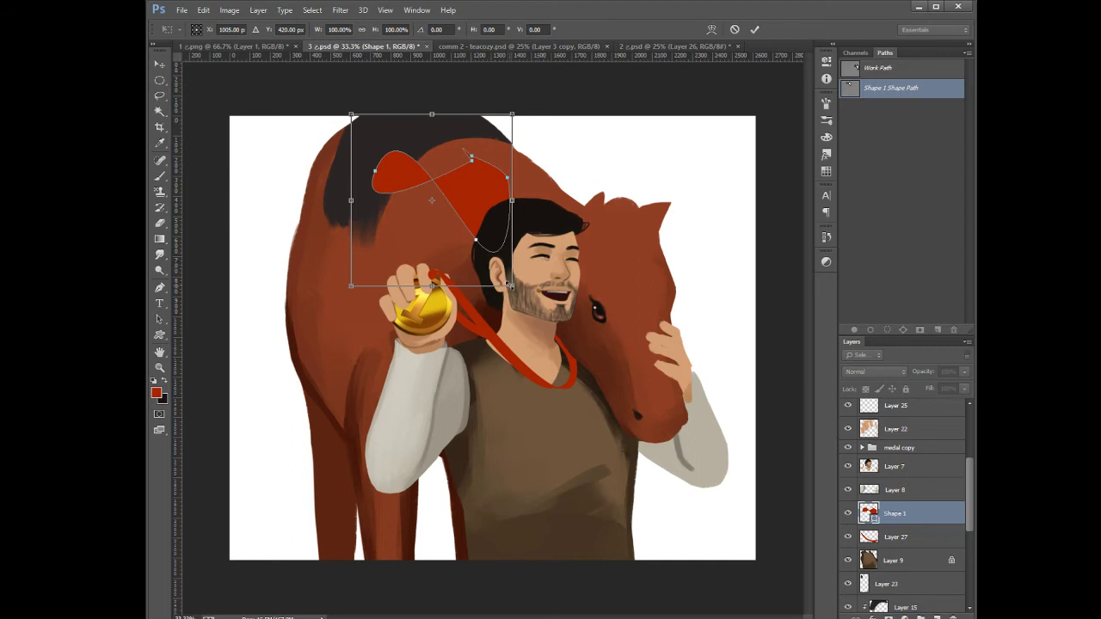
drag(510, 284, 670, 545)
key(Return)
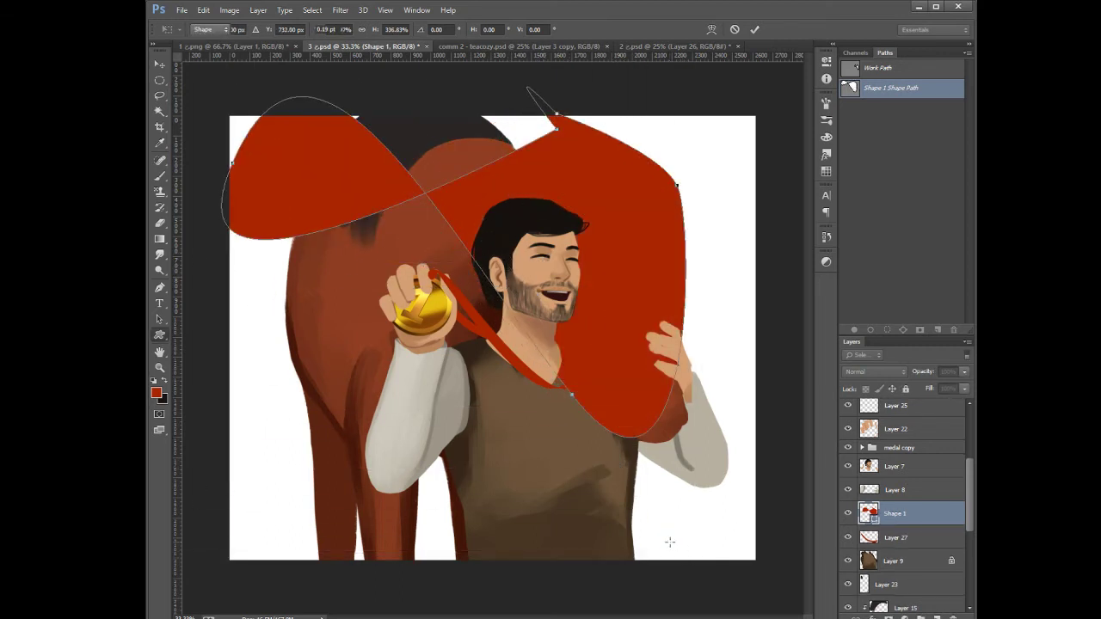
Shrink the looping shape to about 3%, then enlarge it again to about 2193 by 2327 px
key(ctrl+t)
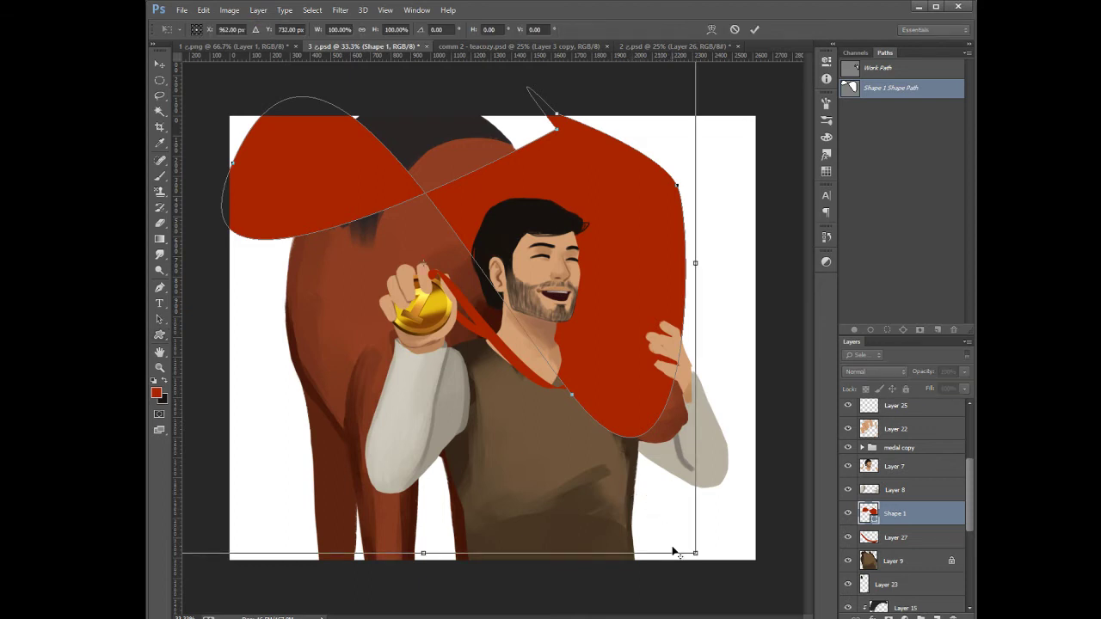
drag(696, 555, 426, 262)
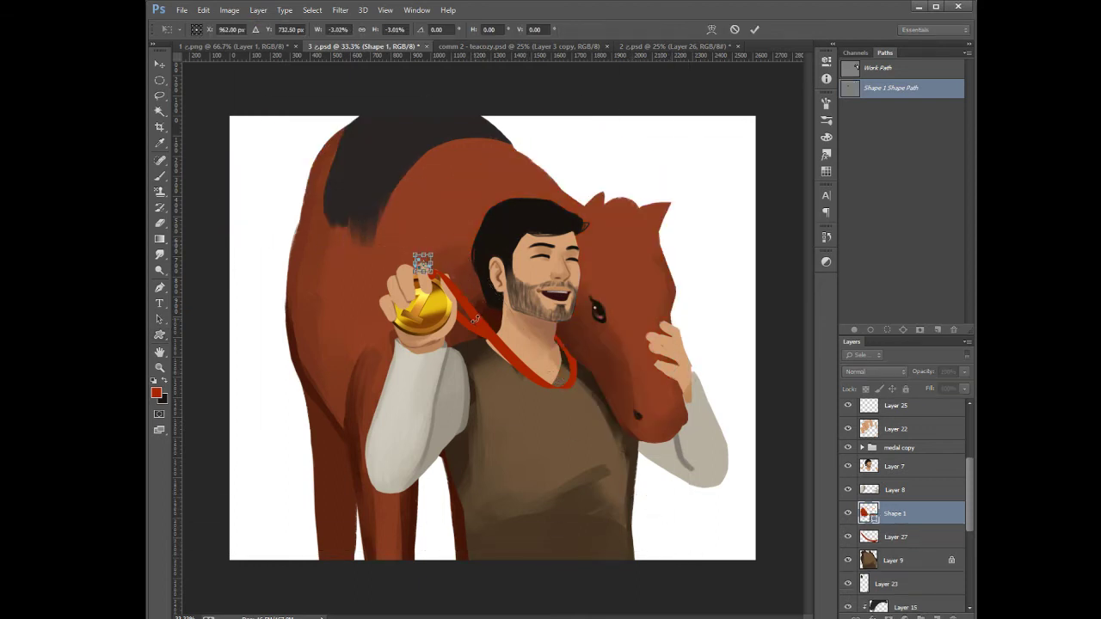
key(Return)
key(ctrl+t)
drag(433, 274, 647, 498)
key(Return)
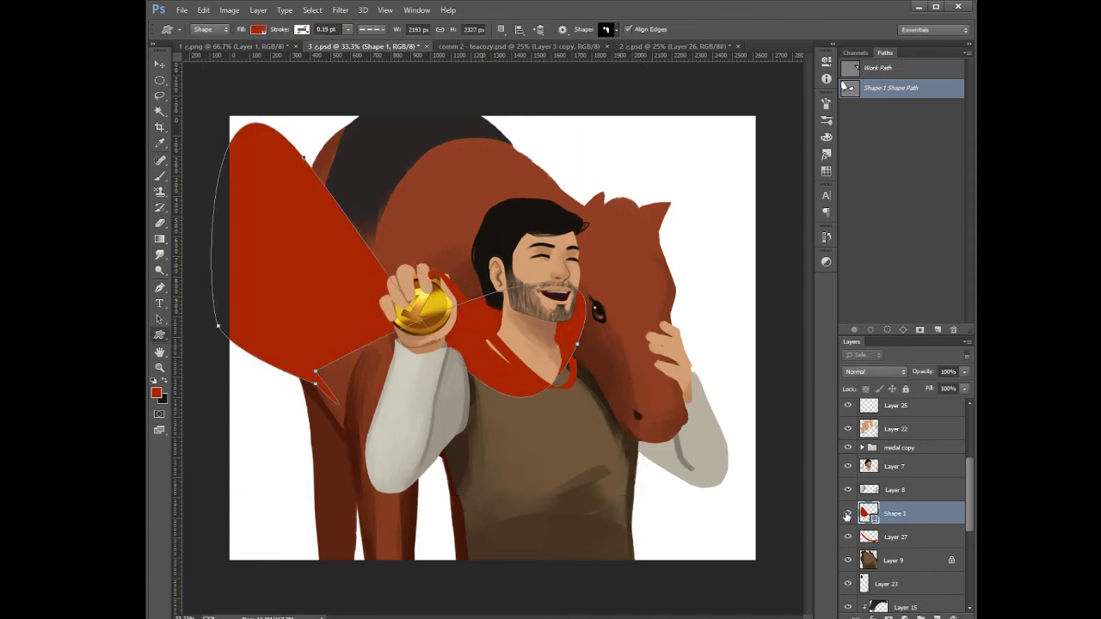
Flip the looping shape horizontally and try a black fill on it before restoring the red fill
key(ctrl+t)
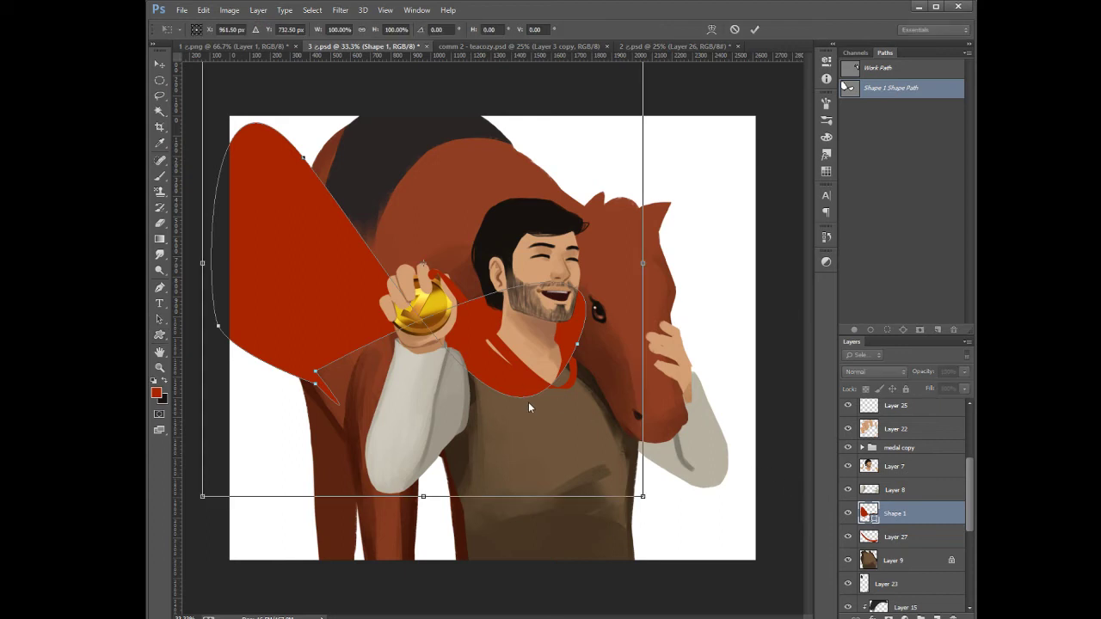
click(573, 577)
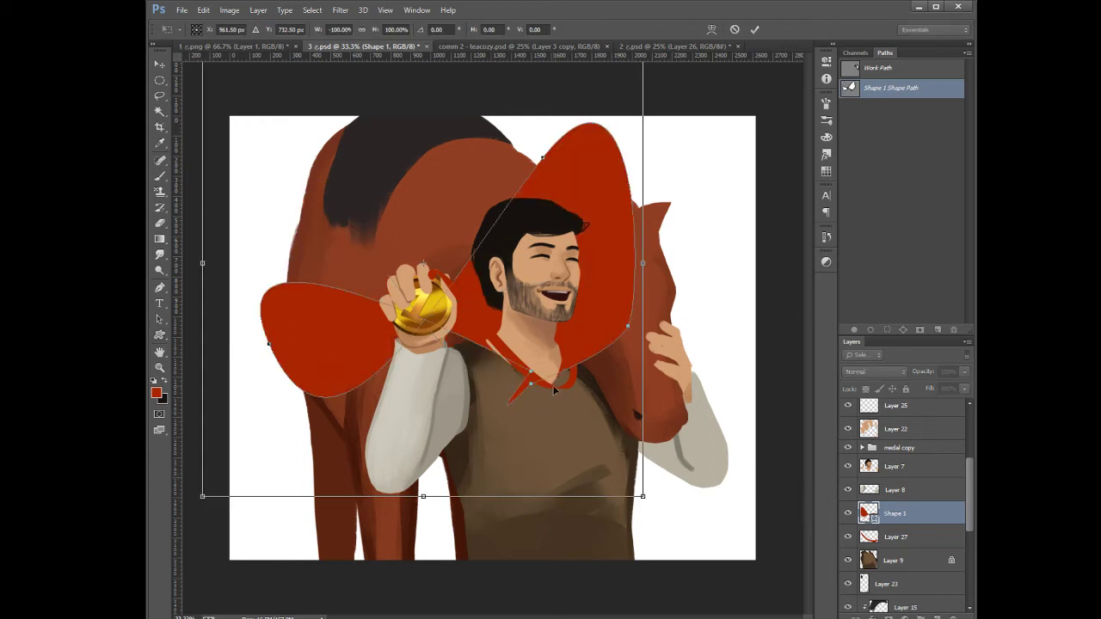
key(Return)
key(ctrl+BackSpace)
key(ctrl+plus)
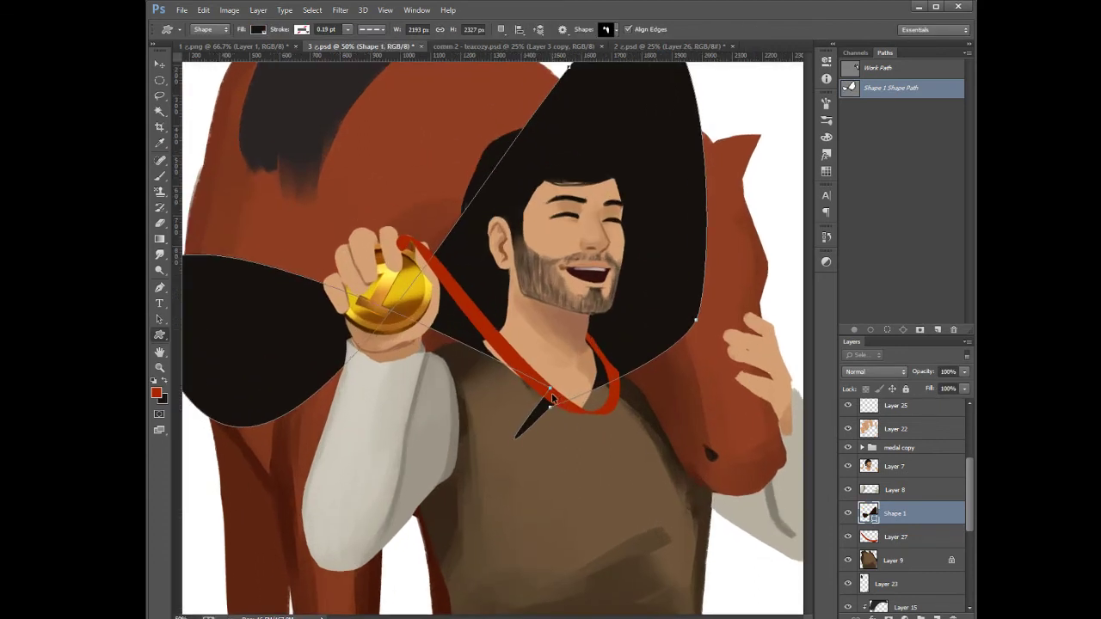
key(ctrl+plus)
key(alt+BackSpace)
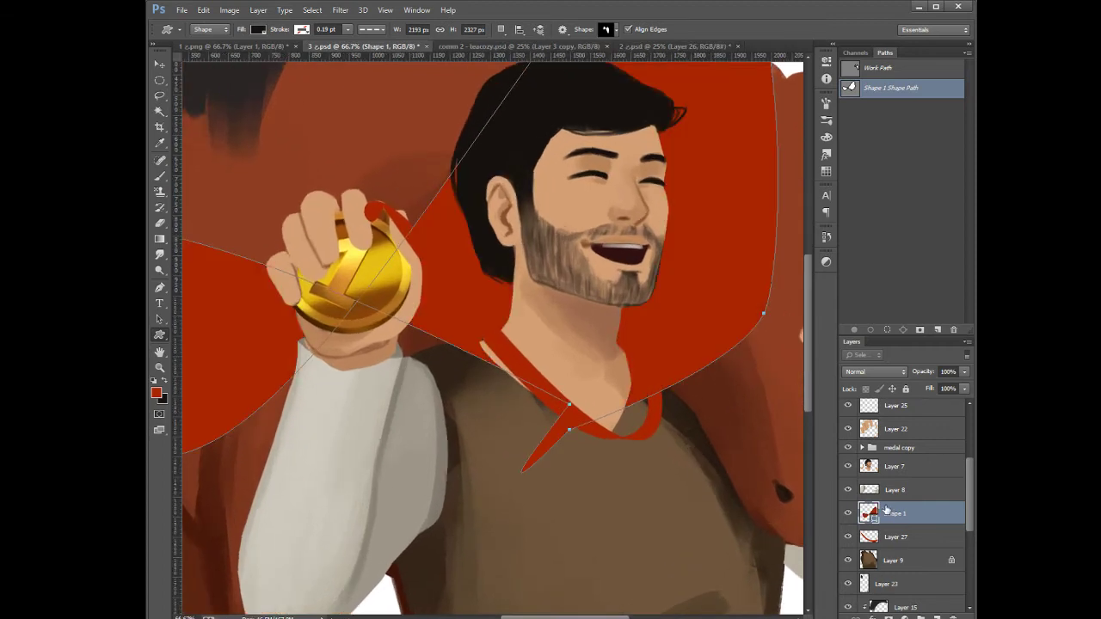
With Layer 8 selected, examine the enlarged shape's curved edges and the painted edges of the man's neck and hand up close
click(894, 491)
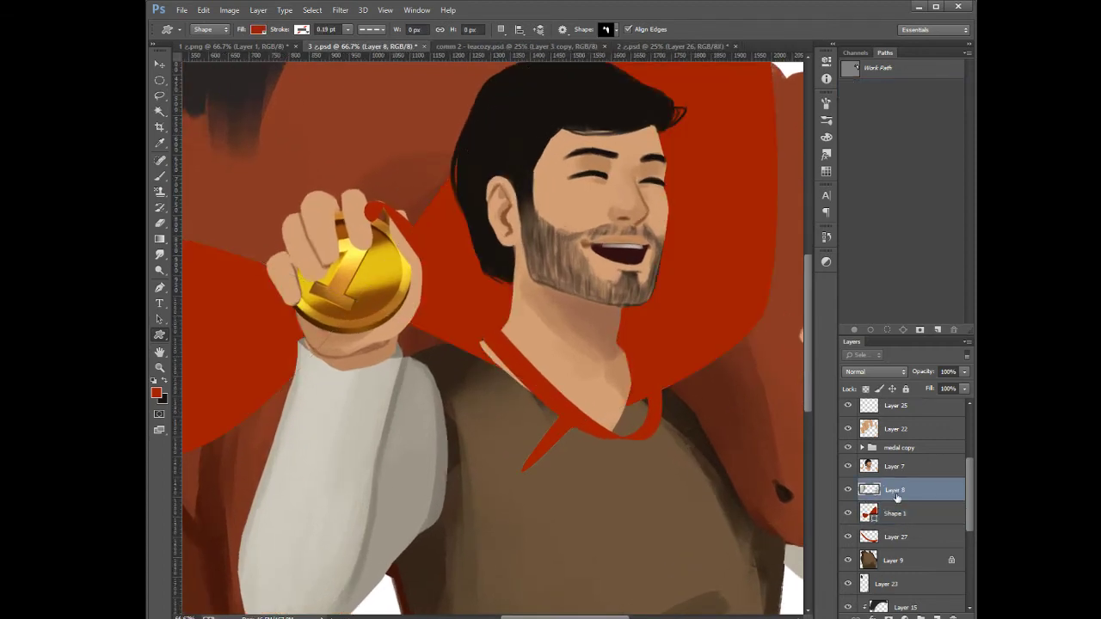
key(ctrl+plus)
key(ctrl+plus)
drag(643, 422, 523, 388)
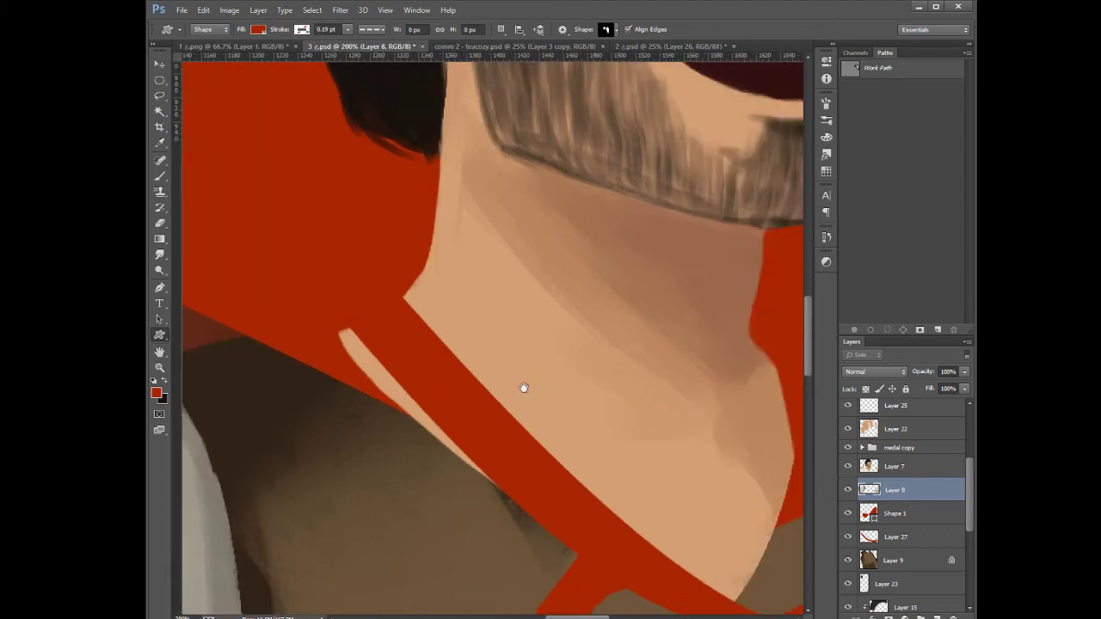
drag(783, 375, 405, 421)
drag(698, 390, 532, 513)
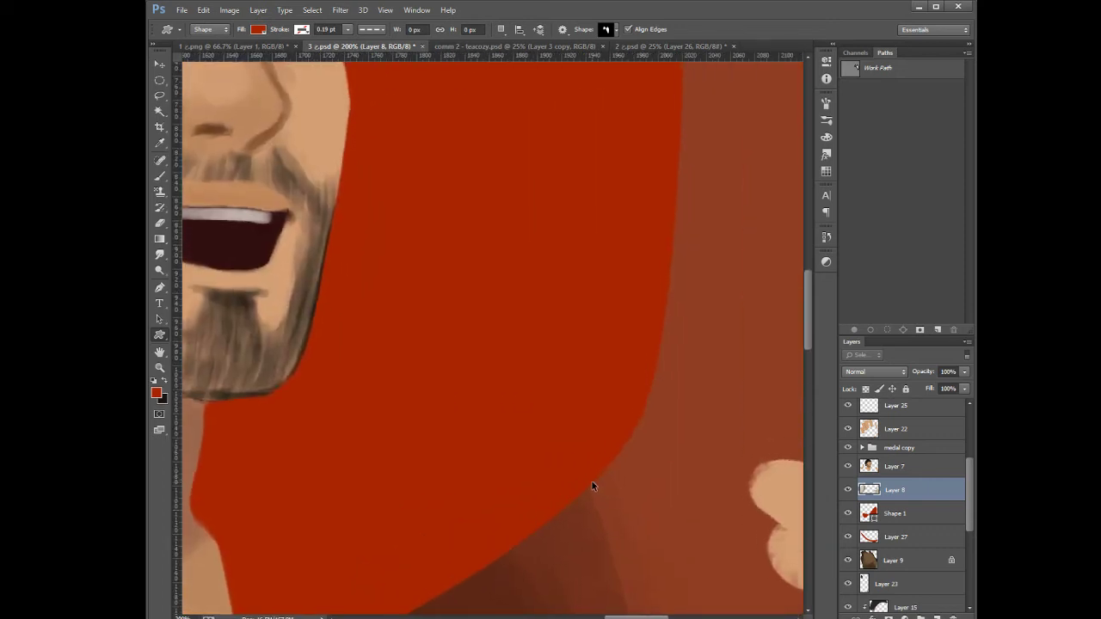
key(ctrl+plus)
drag(708, 448, 533, 455)
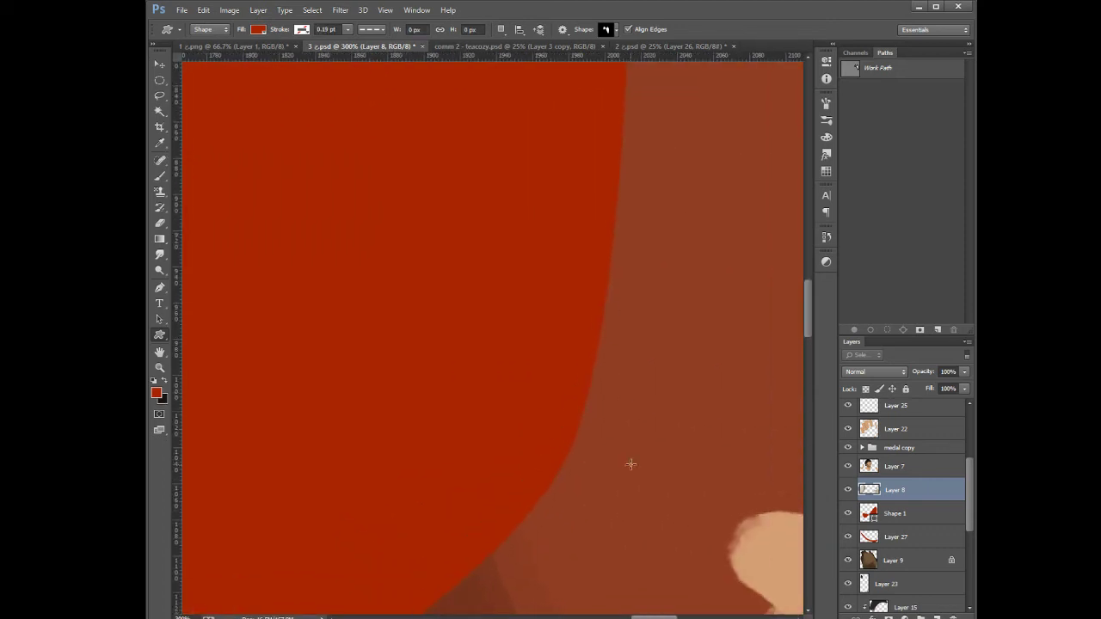
drag(718, 528, 504, 460)
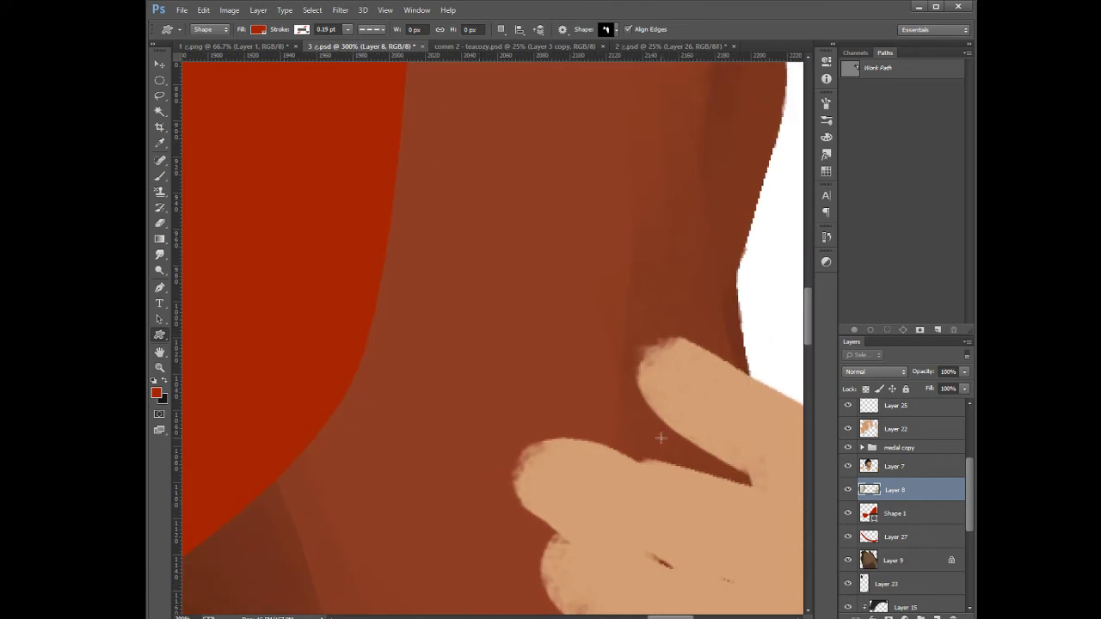
drag(669, 404, 450, 164)
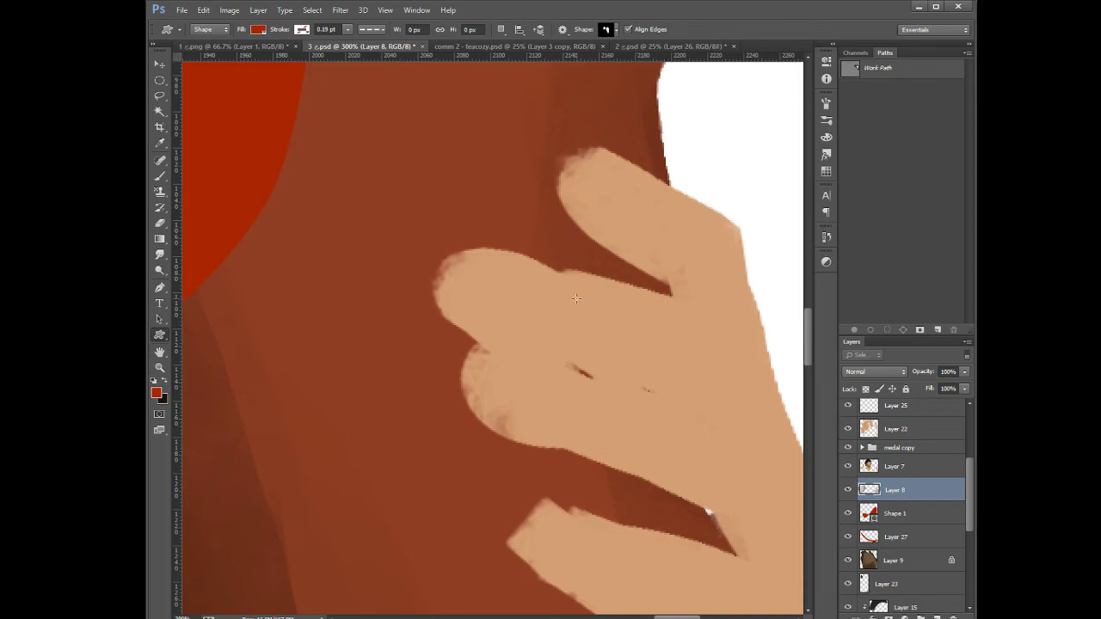
drag(434, 264, 644, 379)
key(ctrl+t)
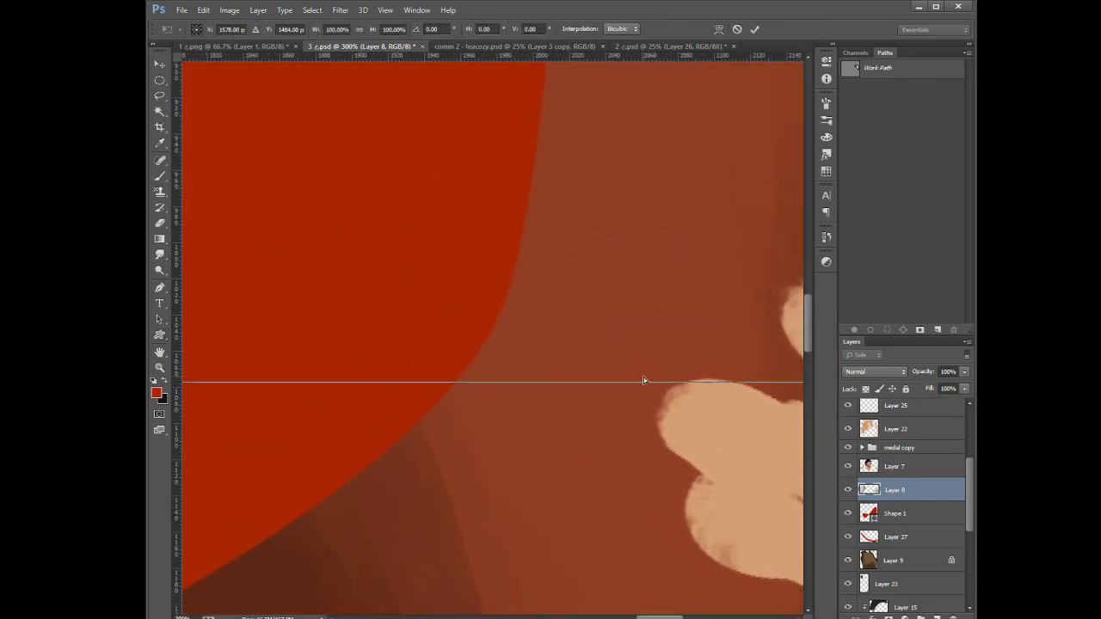
key(ctrl+0)
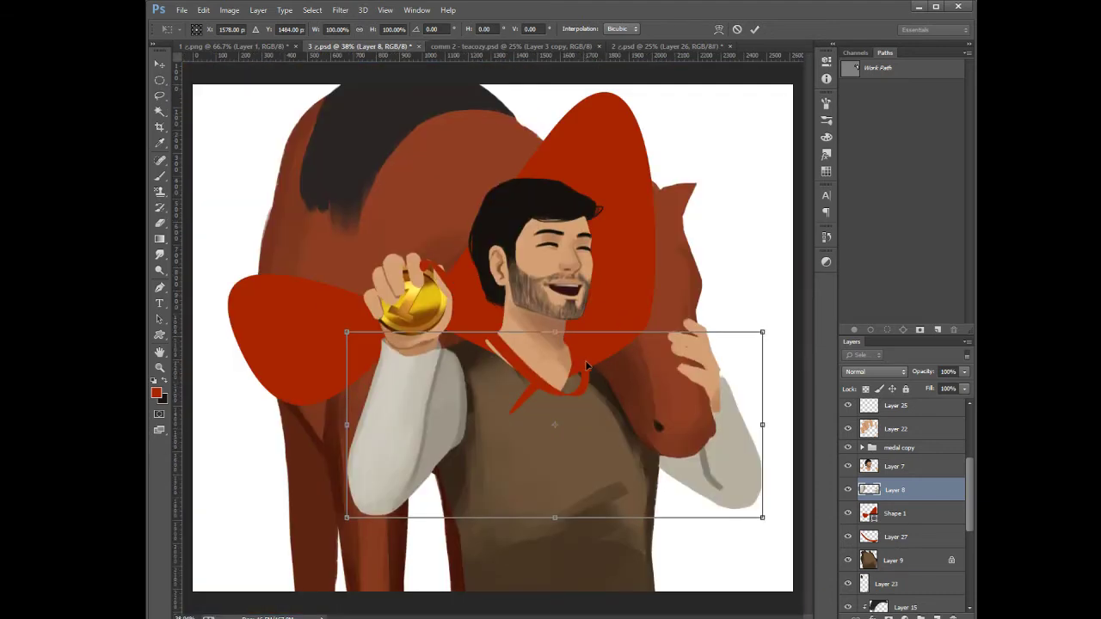
key(Return)
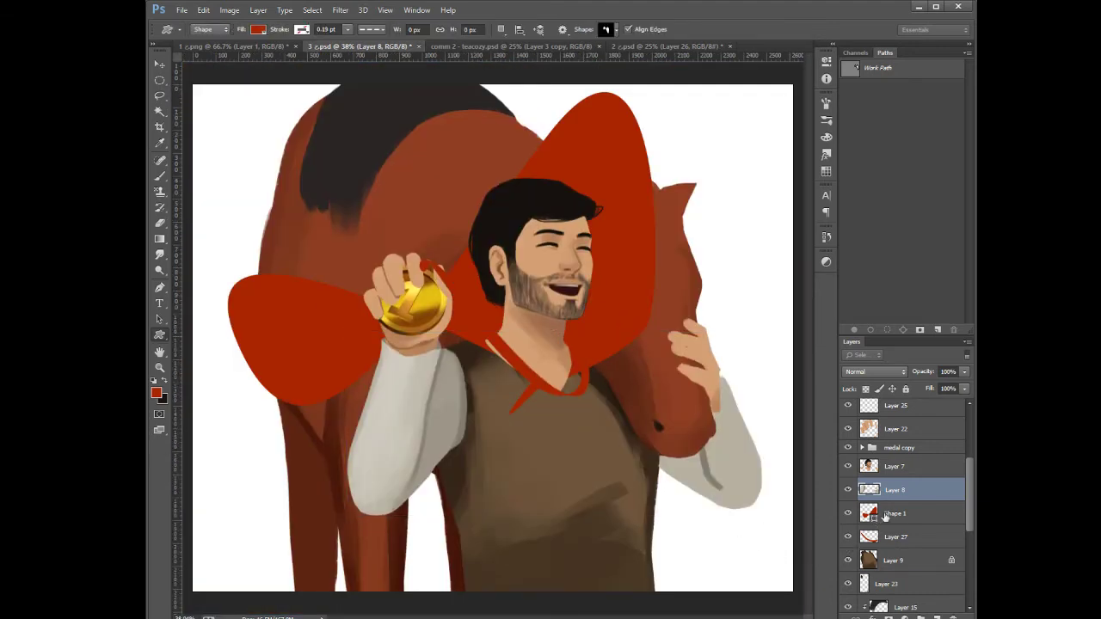
Shift the Shape 1 demonstration shape slightly downward, then delete its layer
click(876, 517)
drag(643, 293, 652, 386)
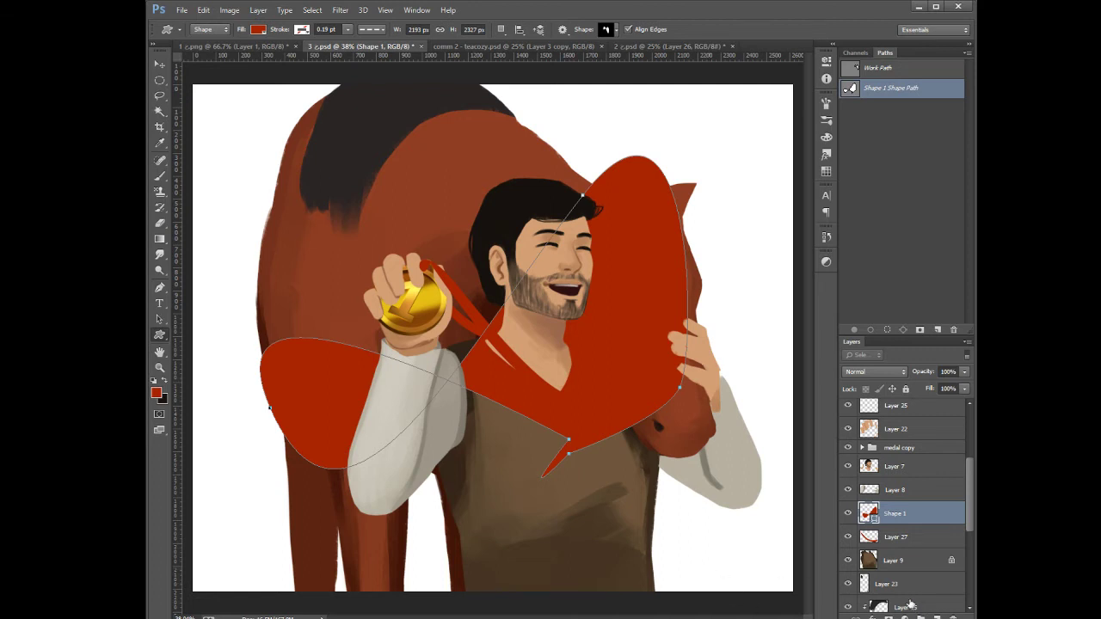
click(953, 617)
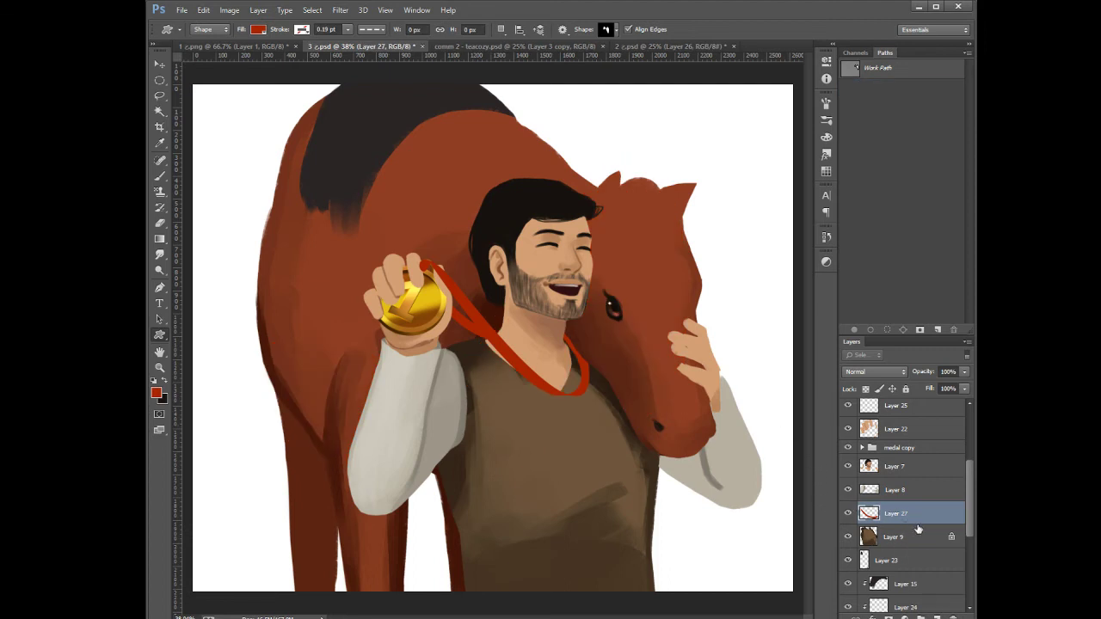
Sample a darker red, try filling Layer 27 with it without a selection, and undo the fill
drag(971, 511, 967, 487)
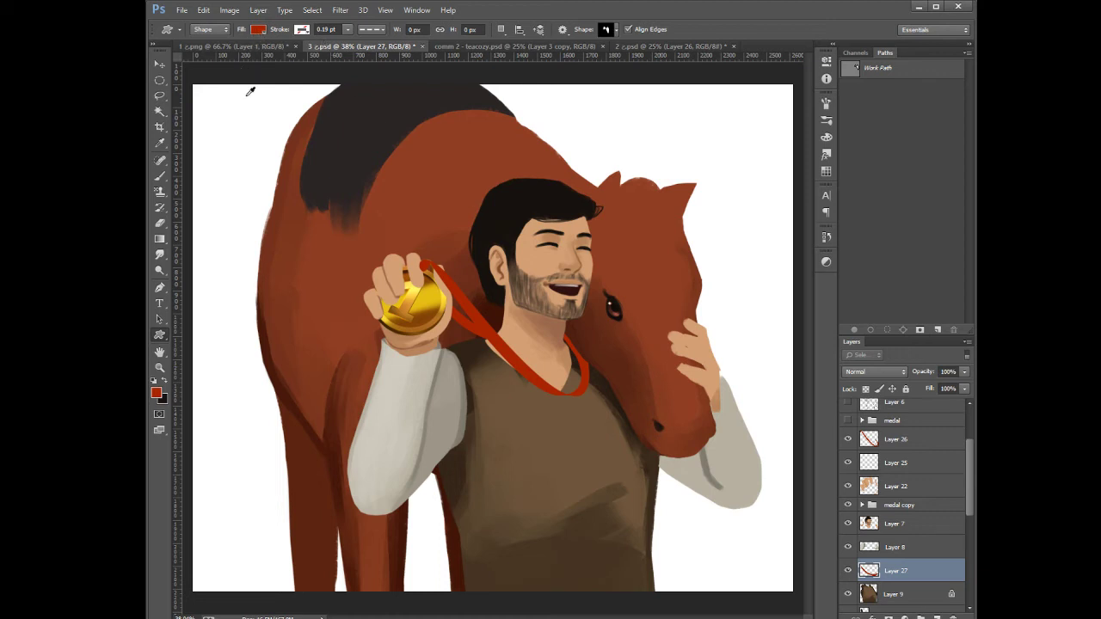
key(i)
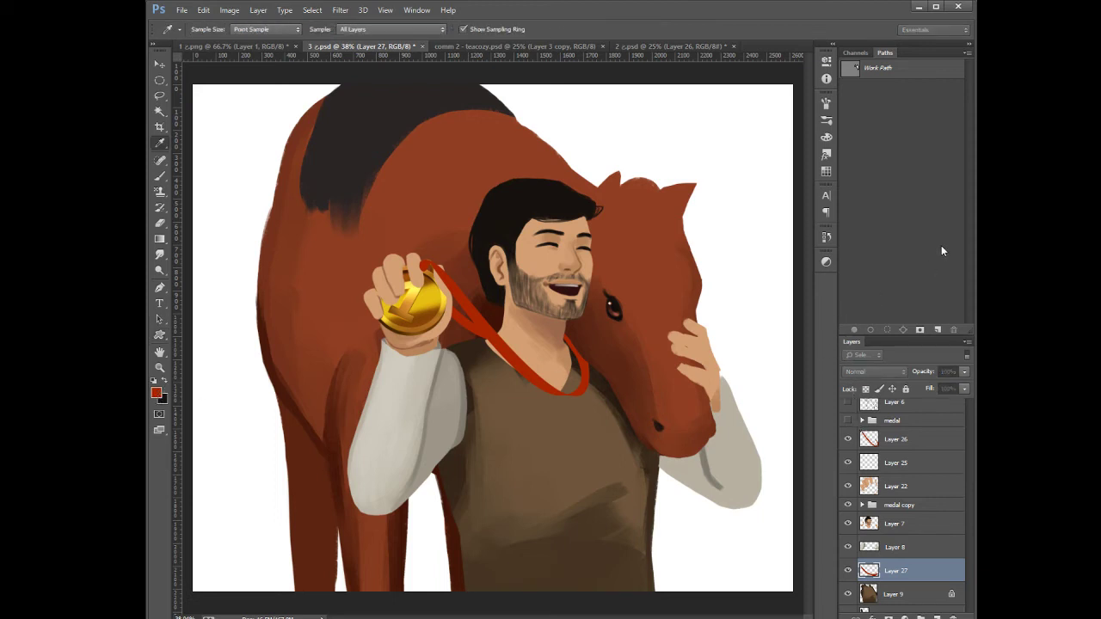
key(u)
key(alt+BackSpace)
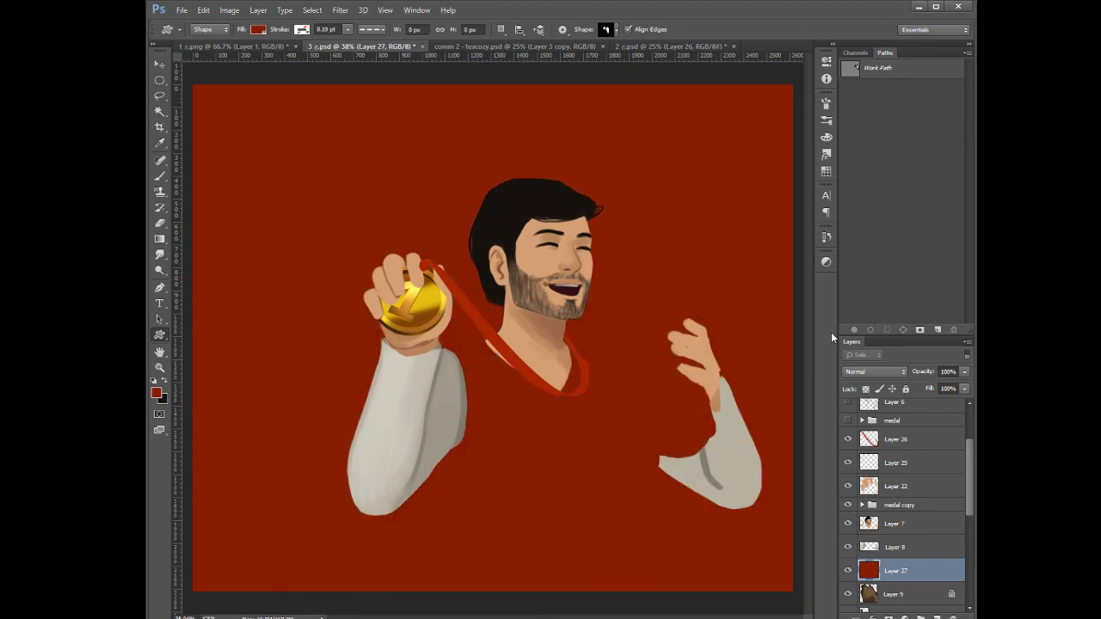
key(ctrl+z)
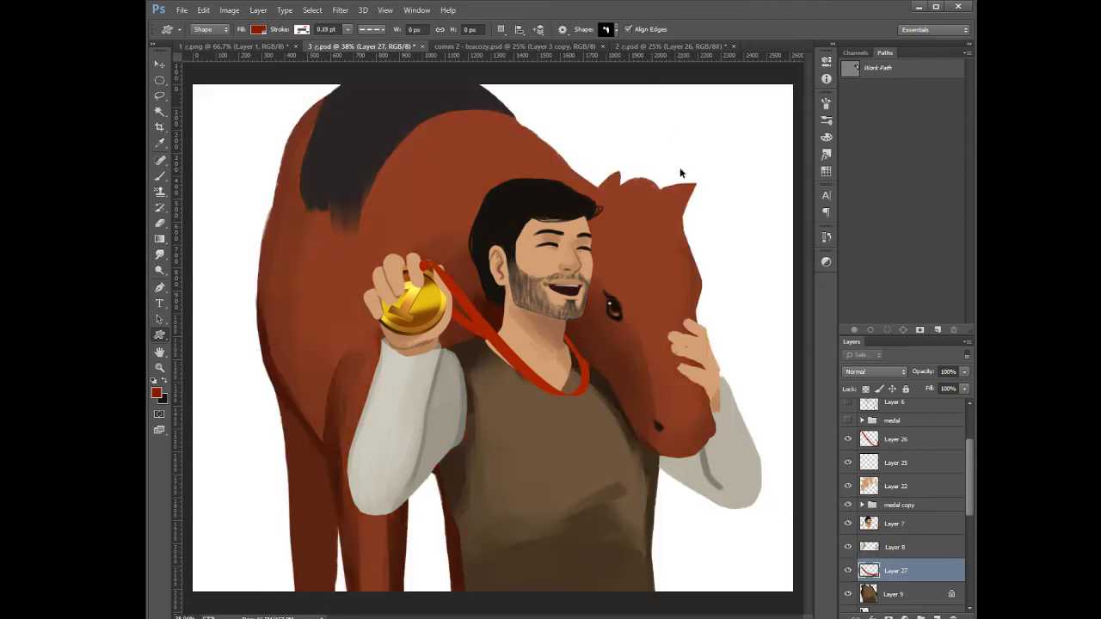
Select the ribbon's back strand on Layer 27, fill it with a deeper dark red, and clear the selection
ctrl+click(876, 578)
key(ctrl+t)
key(Escape)
key(ctrl+t)
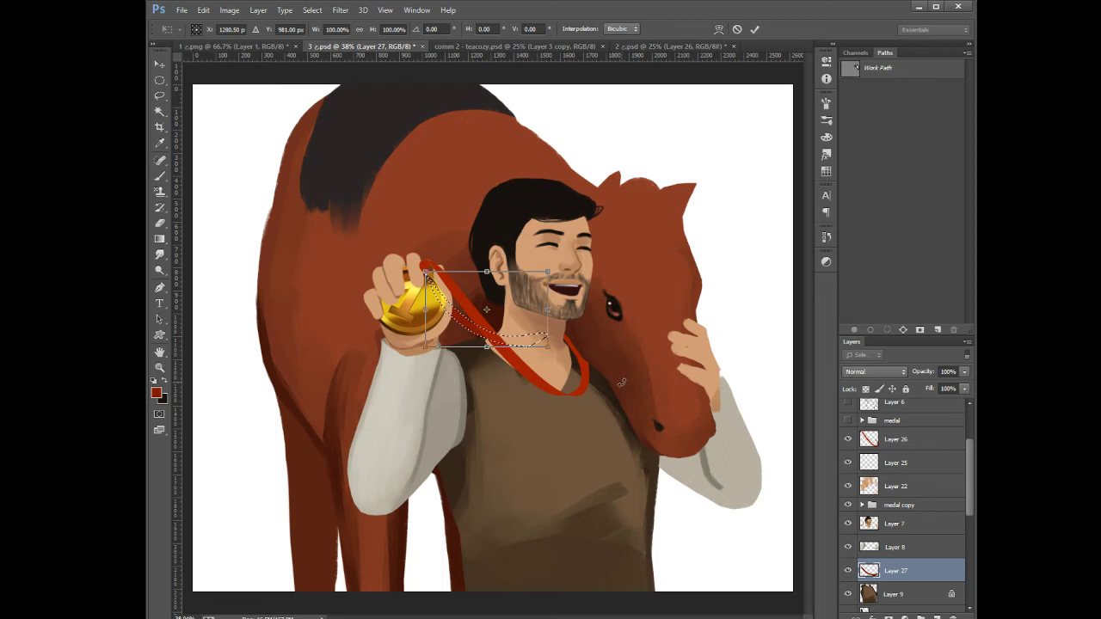
key(Escape)
key(i)
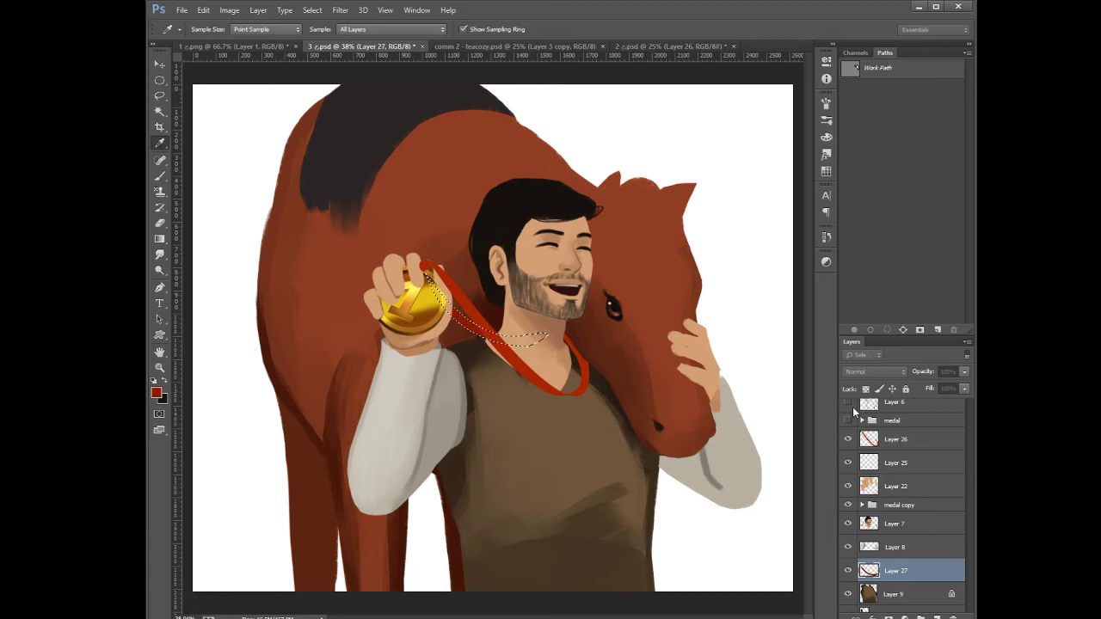
key(u)
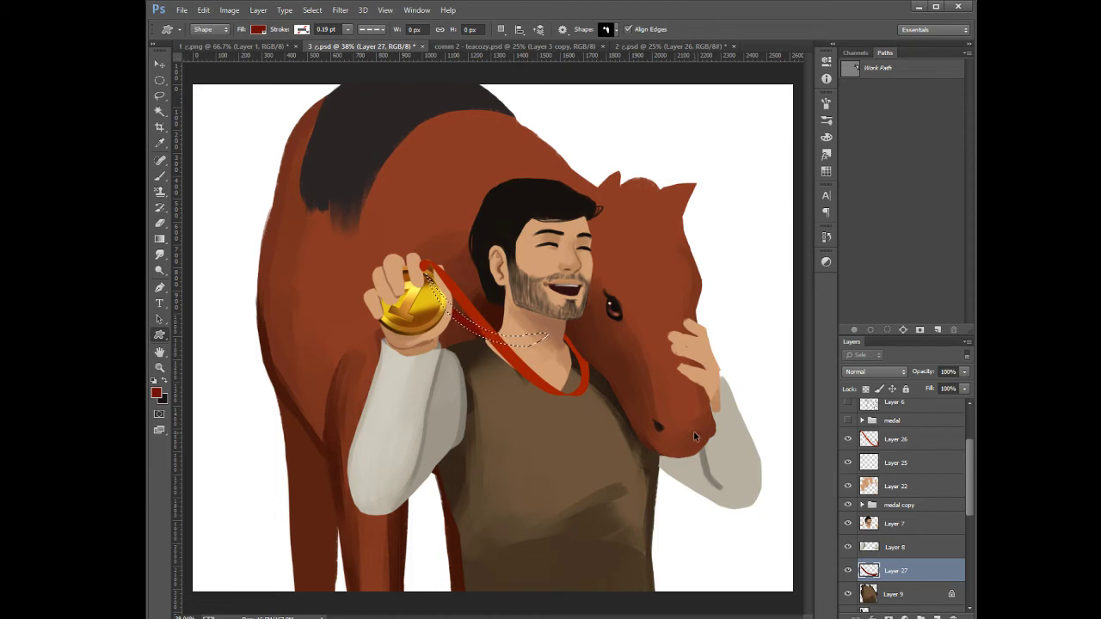
key(ctrl+d)
Move the front ribbon's Layer 26 beneath Layer 22 so it passes behind the man's fingers
click(891, 443)
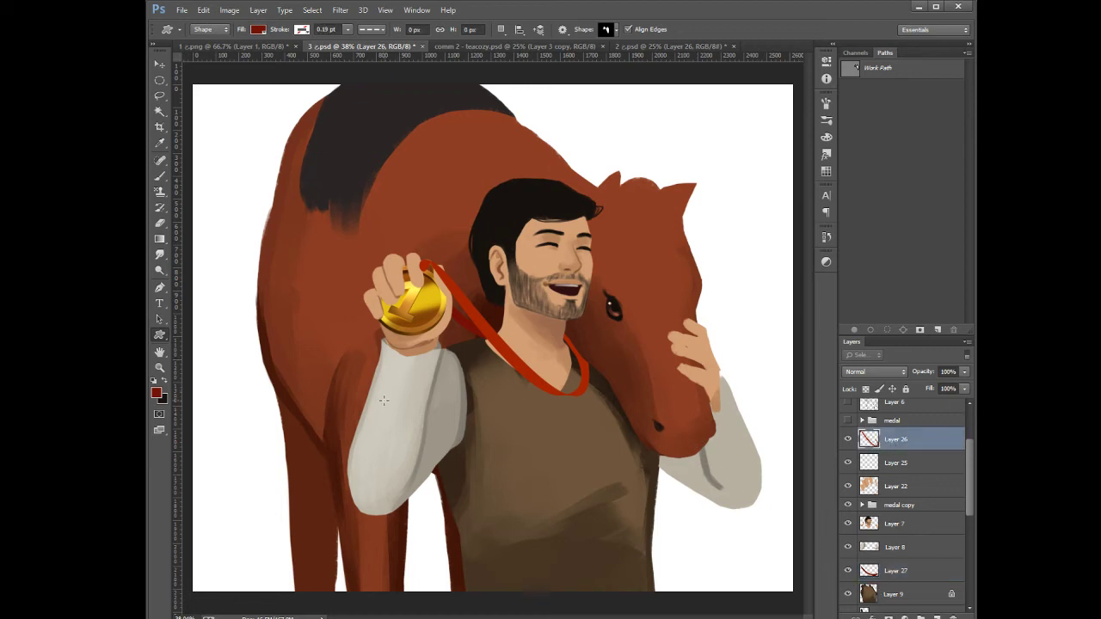
scroll(393, 410, up, 3)
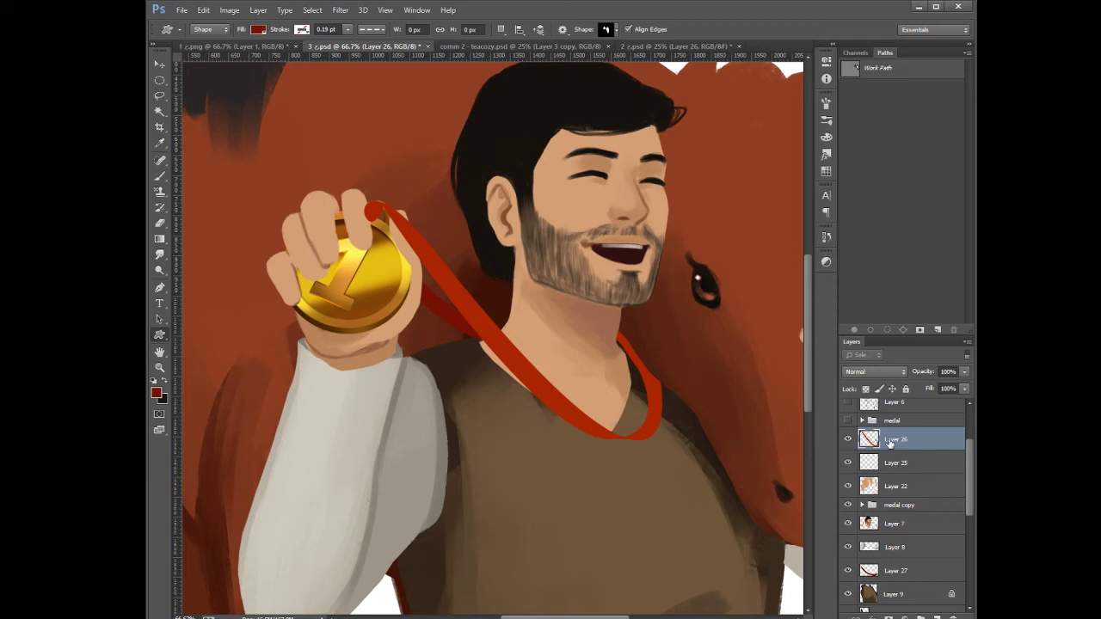
drag(891, 445, 894, 475)
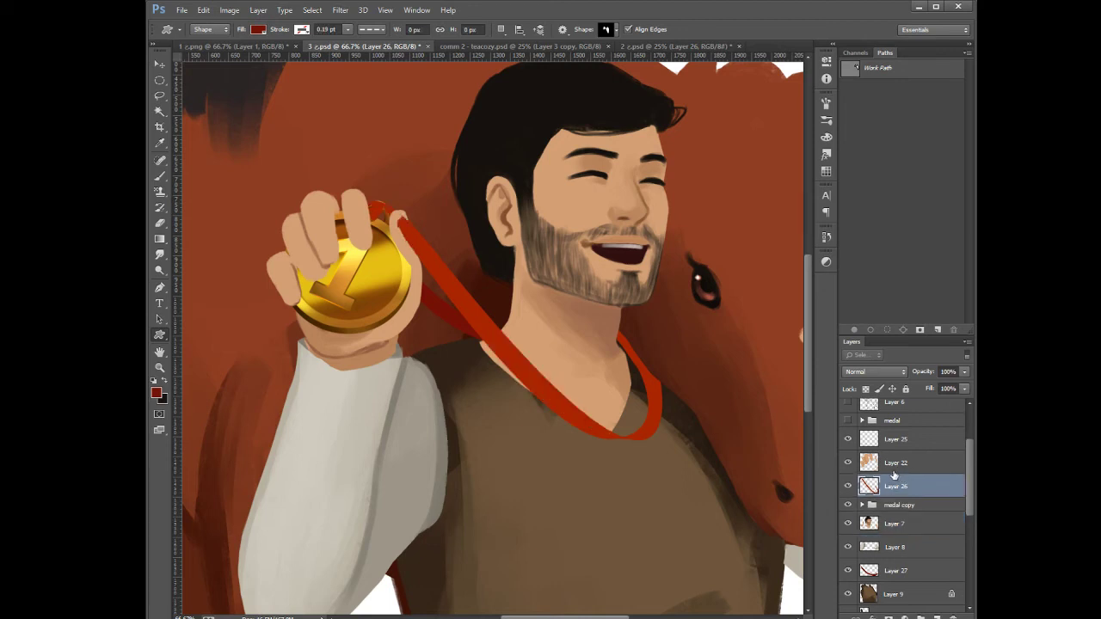
Load Layer 7's outline as a selection, try deleting the ribbon on Layer 26 inside it, and undo the deletion
ctrl+click(870, 526)
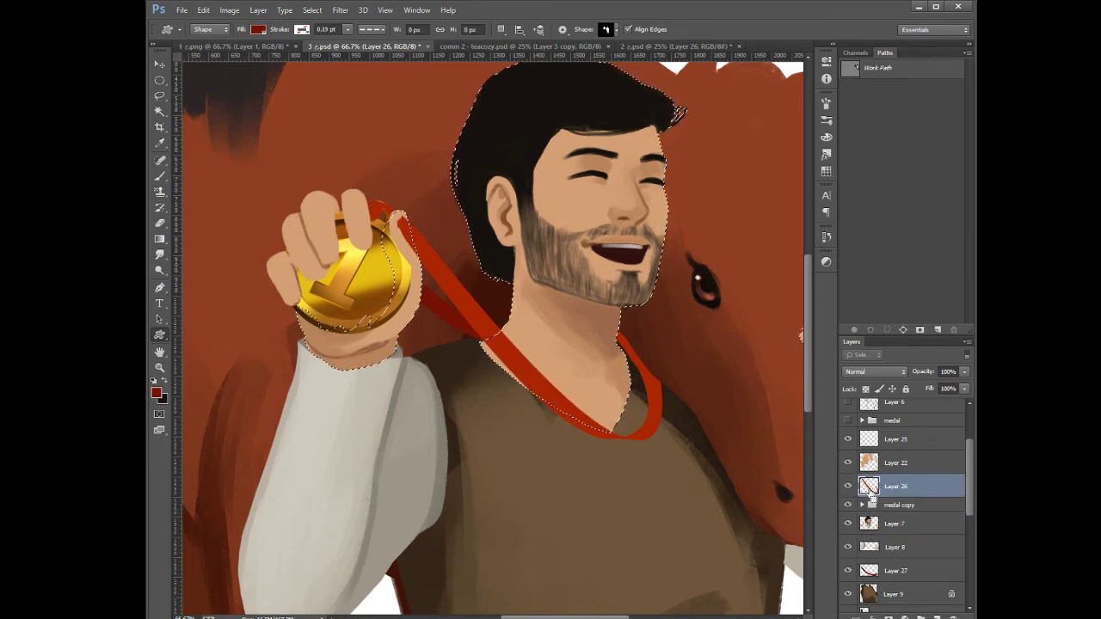
key(Delete)
key(ctrl+d)
key(ctrl+alt+z)
key(ctrl+alt+z)
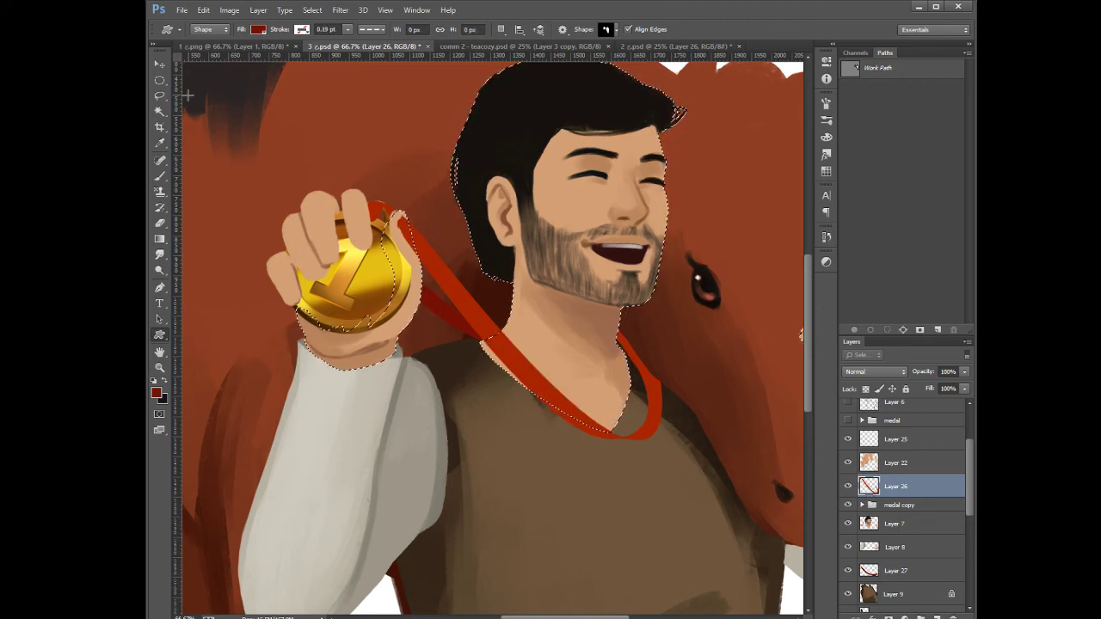
Try removing the area around the man's head from the active selection with the Lasso, and clear the selection
click(159, 80)
click(159, 95)
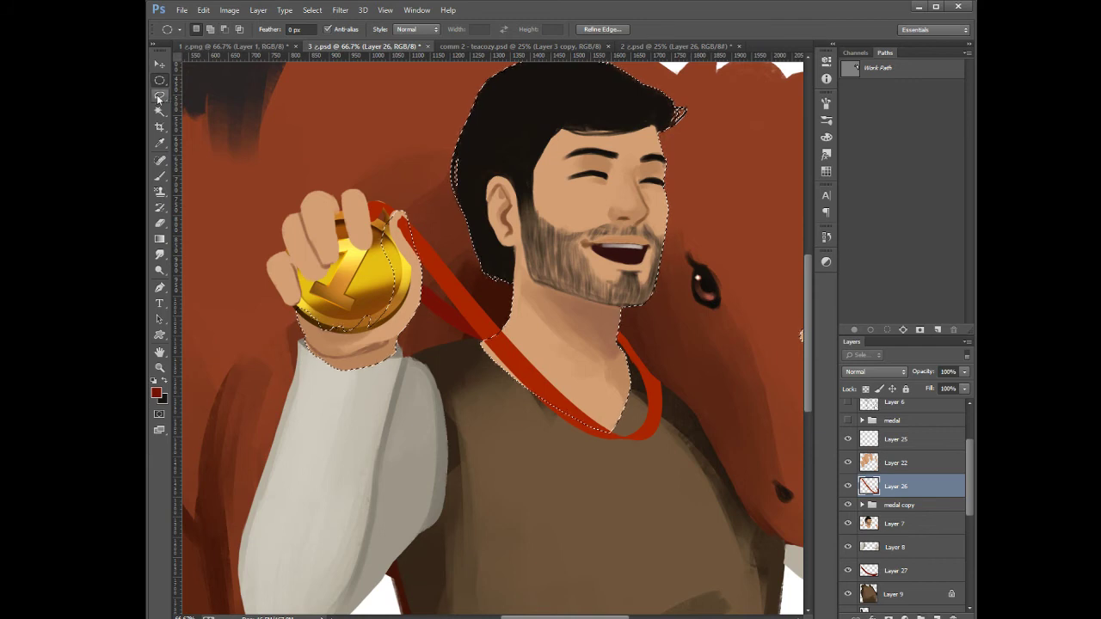
drag(668, 344, 601, 410)
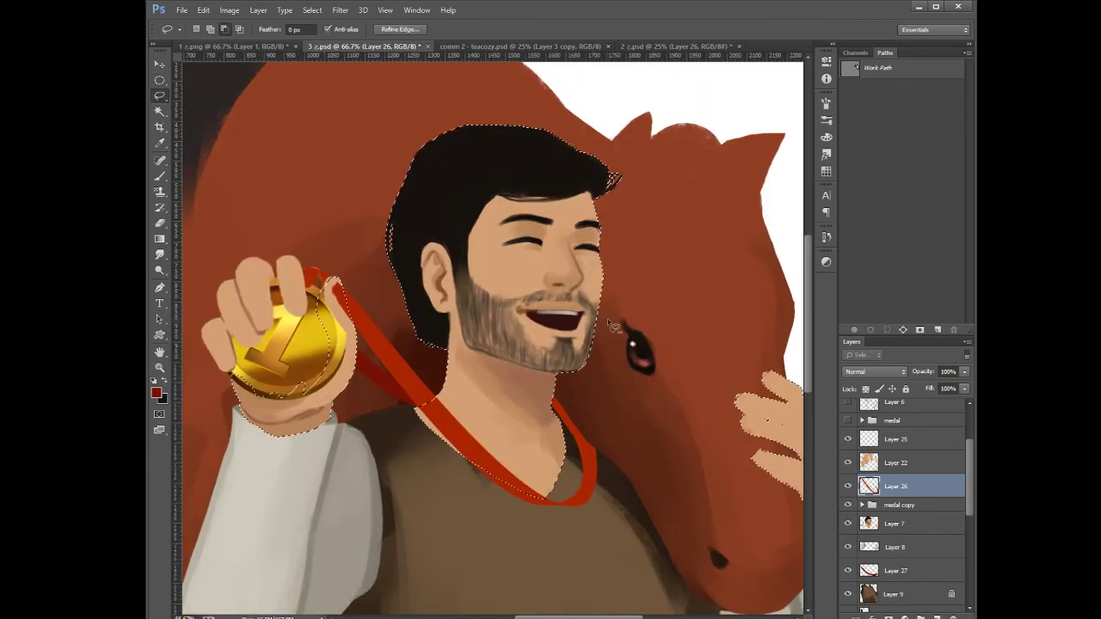
mouse_move(439, 86)
mouse_down()
mouse_move(597, 524)
mouse_move(411, 451)
mouse_move(361, 226)
mouse_up()
key(ctrl+d)
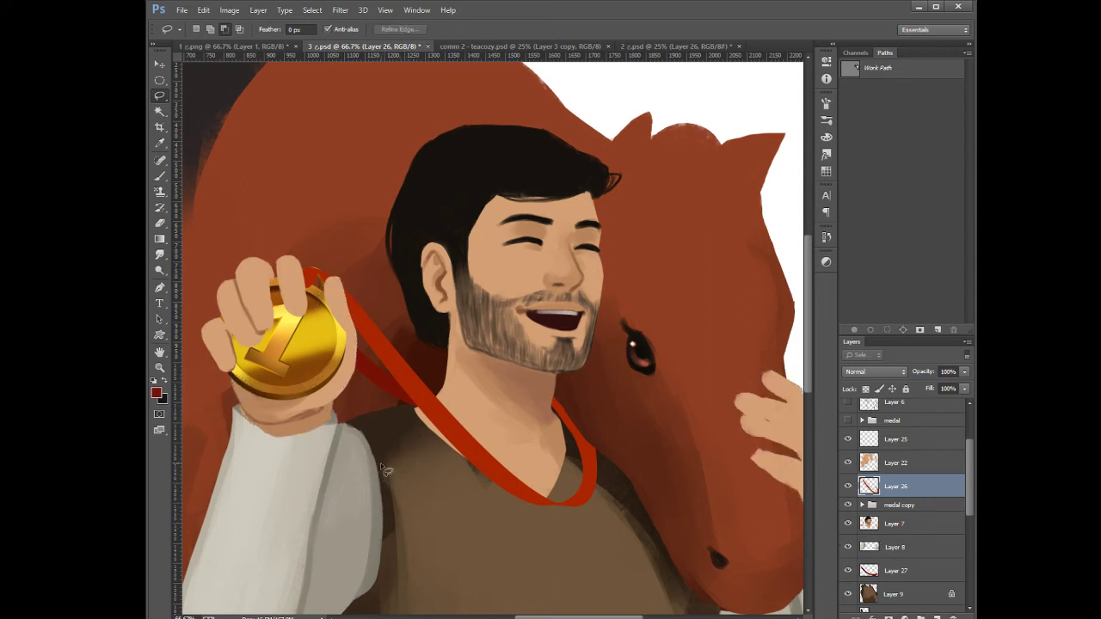
Inspect the contents of the medal and medal copy groups in the layer stack, and collapse both groups
key(b)
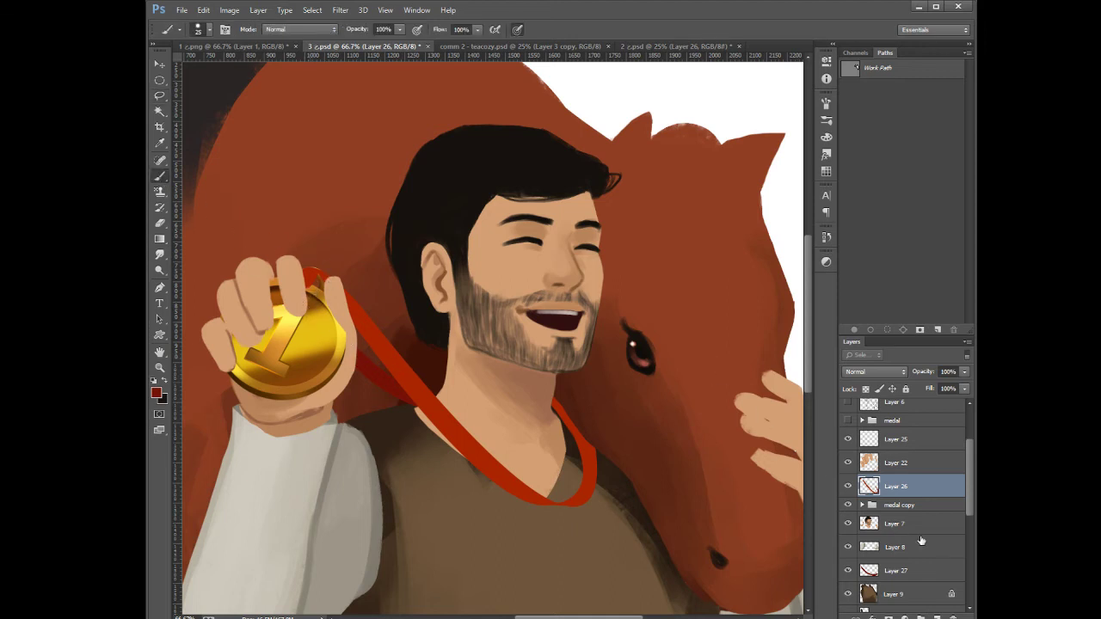
drag(968, 479, 936, 469)
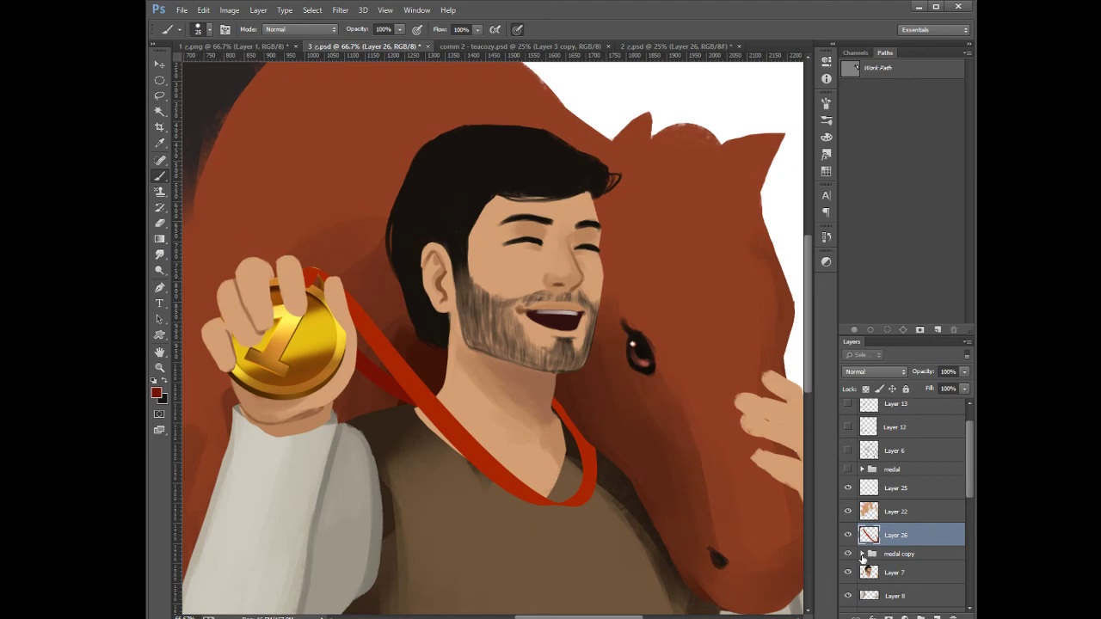
click(862, 556)
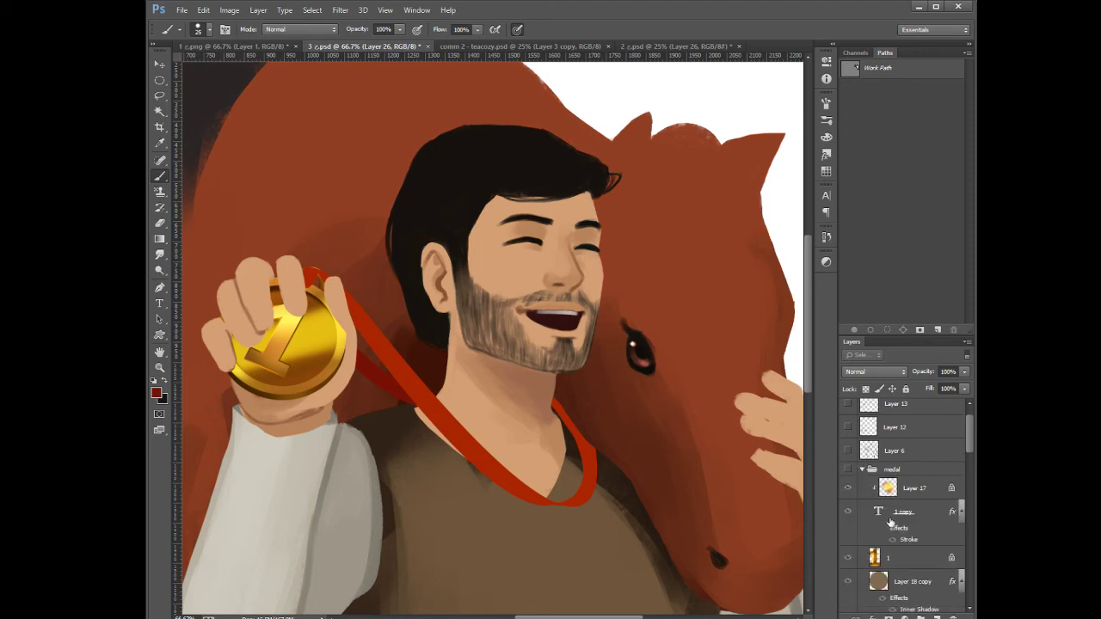
click(879, 472)
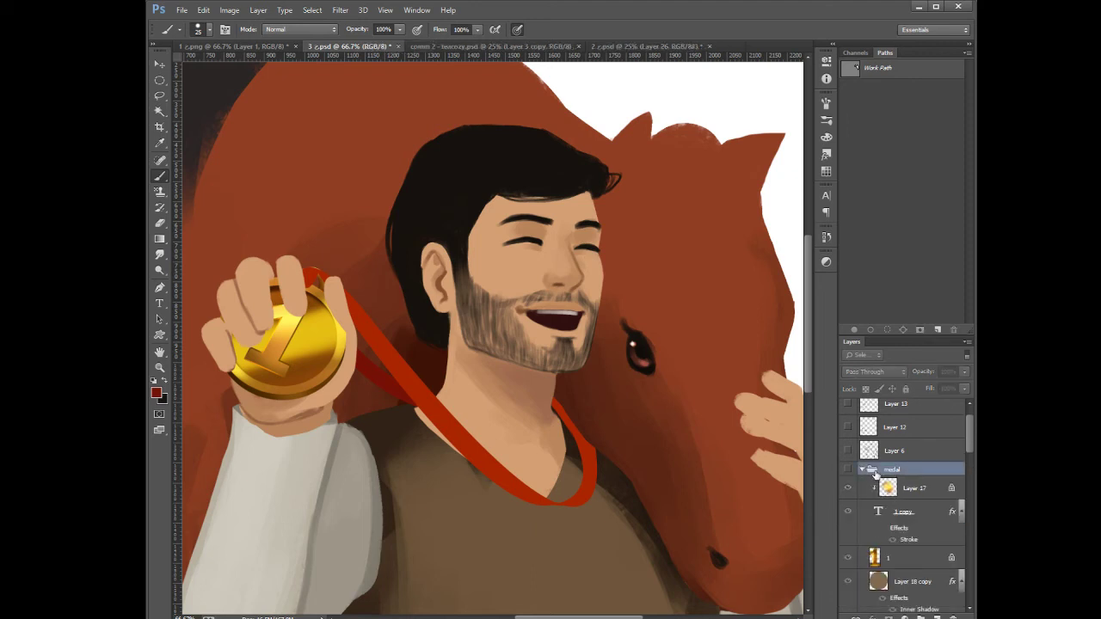
mouse_move(967, 444)
mouse_down()
mouse_move(966, 459)
mouse_move(962, 447)
mouse_up()
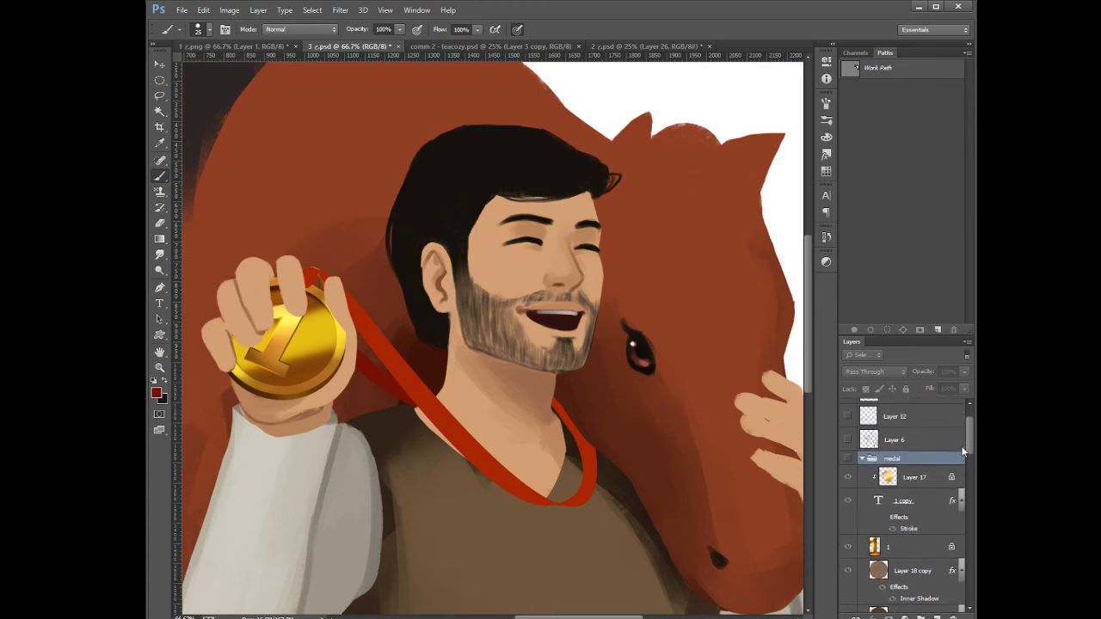
click(862, 458)
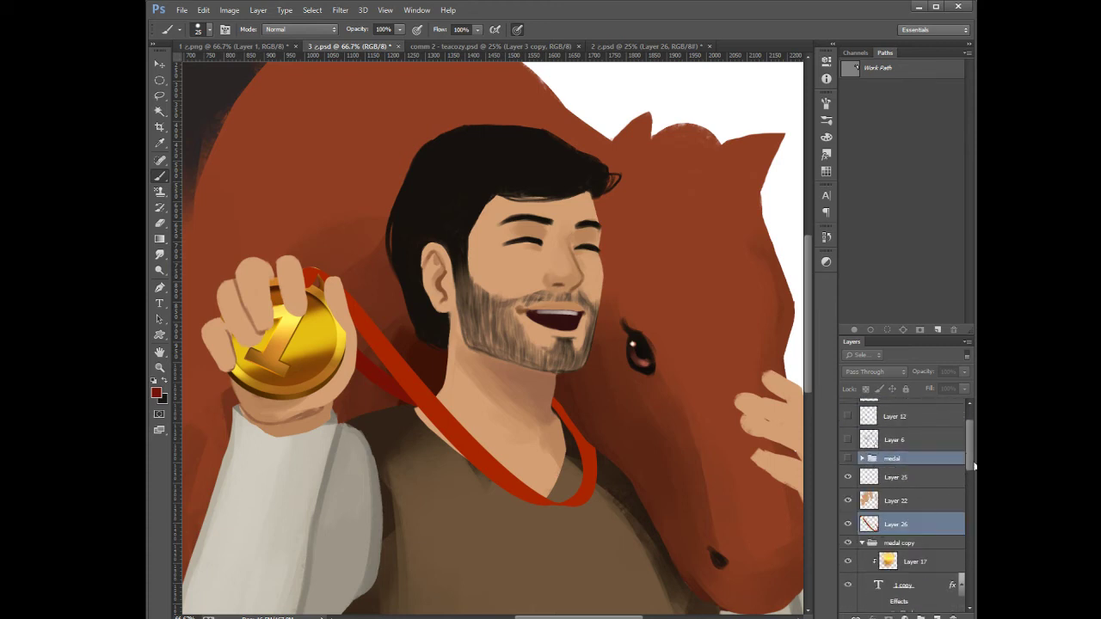
click(898, 543)
click(863, 543)
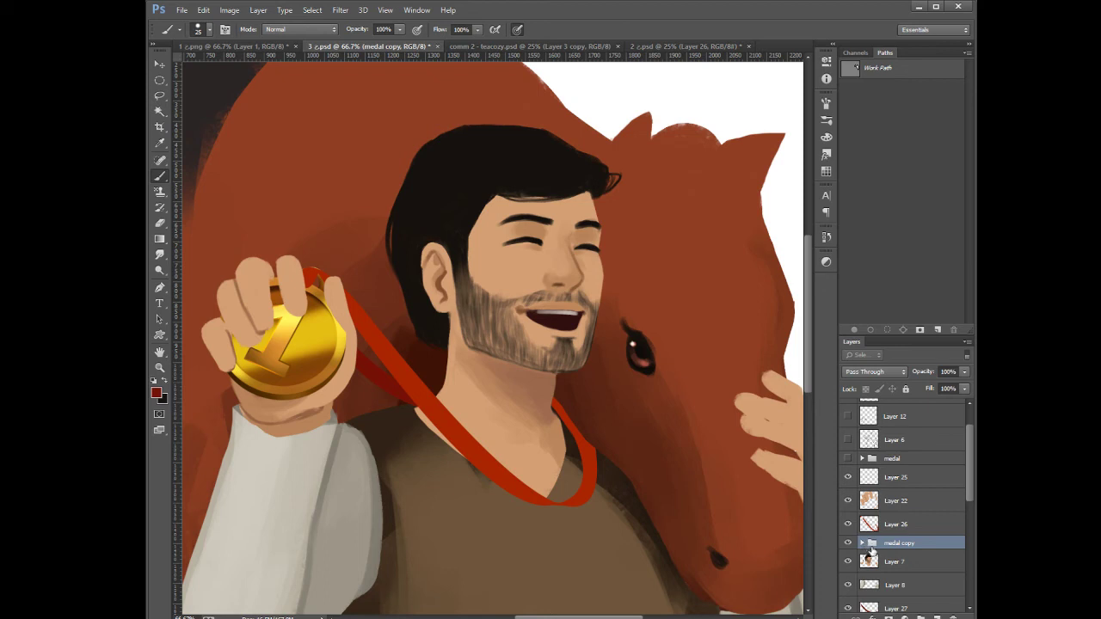
Load Layer 16 copy's outline from the medal copy group as a selection, and clear it with Layer 26 active
ctrl+click(871, 549)
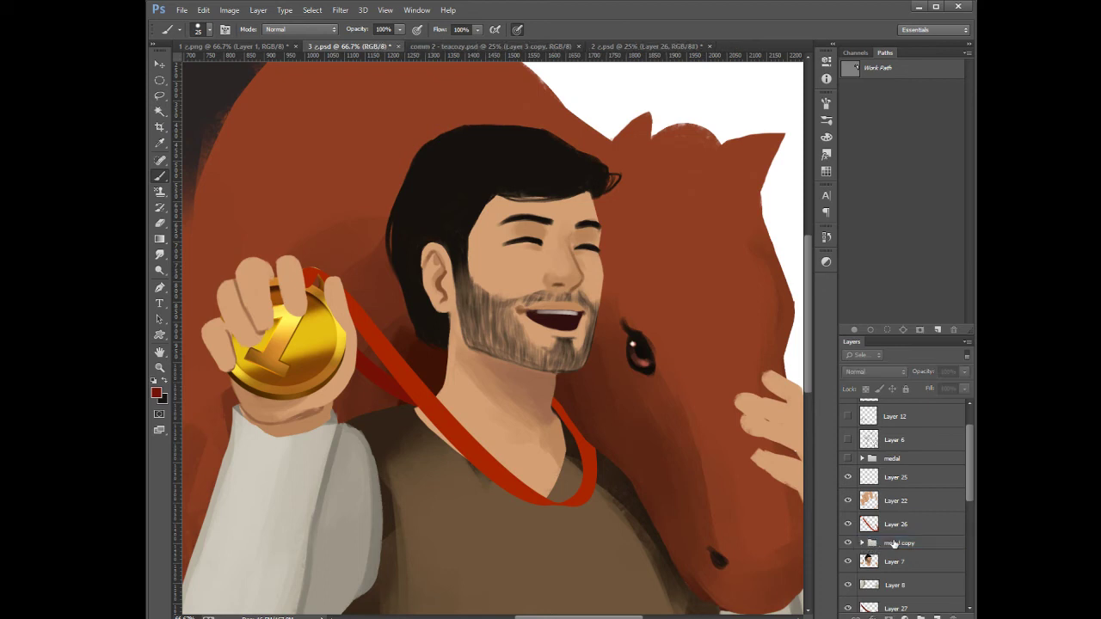
click(895, 543)
click(862, 543)
scroll(970, 466, down, 1)
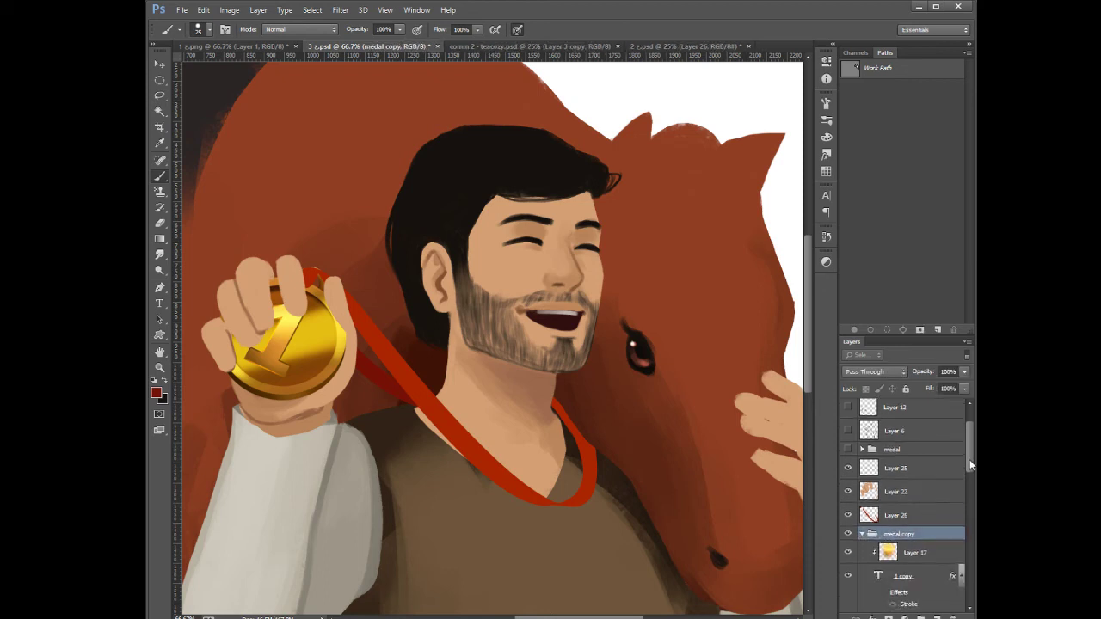
scroll(970, 465, down, 3)
ctrl+click(879, 583)
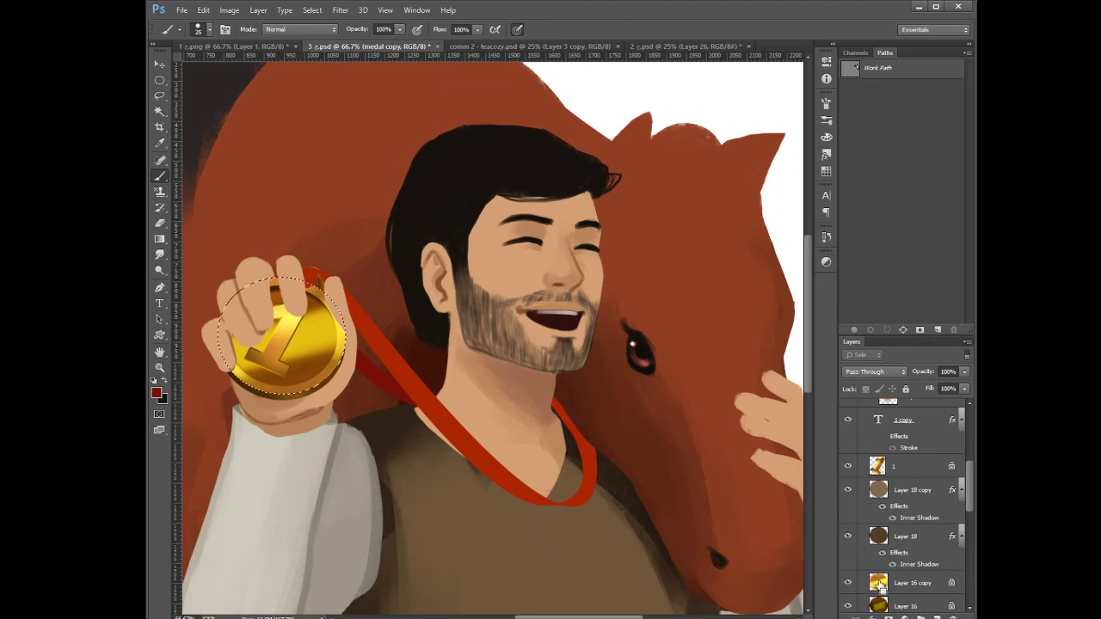
drag(973, 490, 972, 441)
click(895, 566)
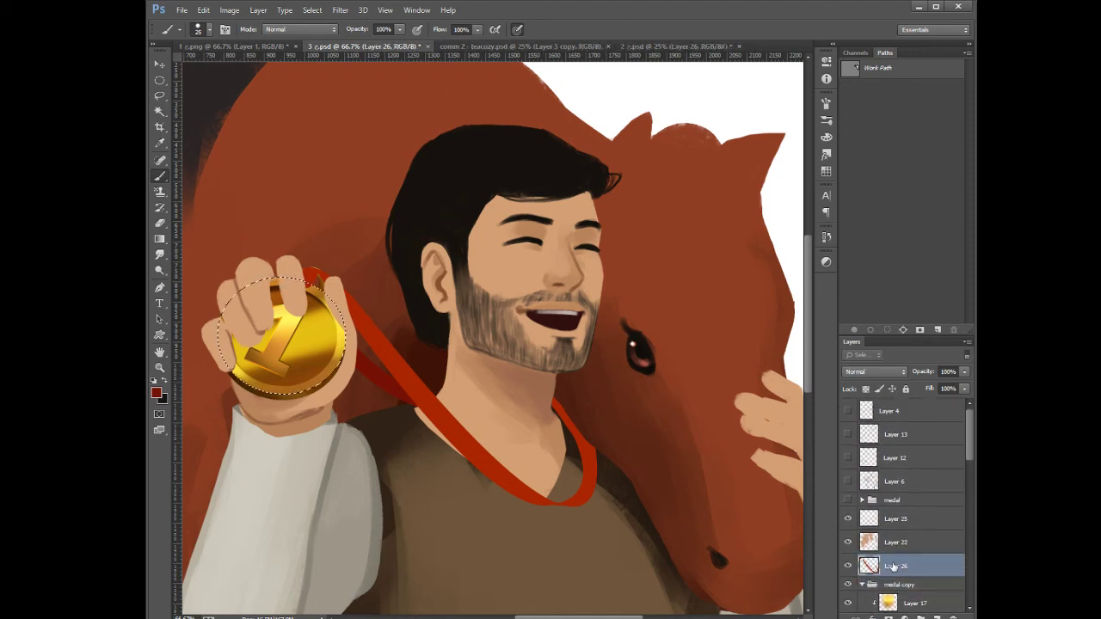
key(ctrl+d)
Sample the ribbon's red and paint the ribbon's upper end beside the man's fingers on Layer 26 with a larger brush
alt+click(312, 282)
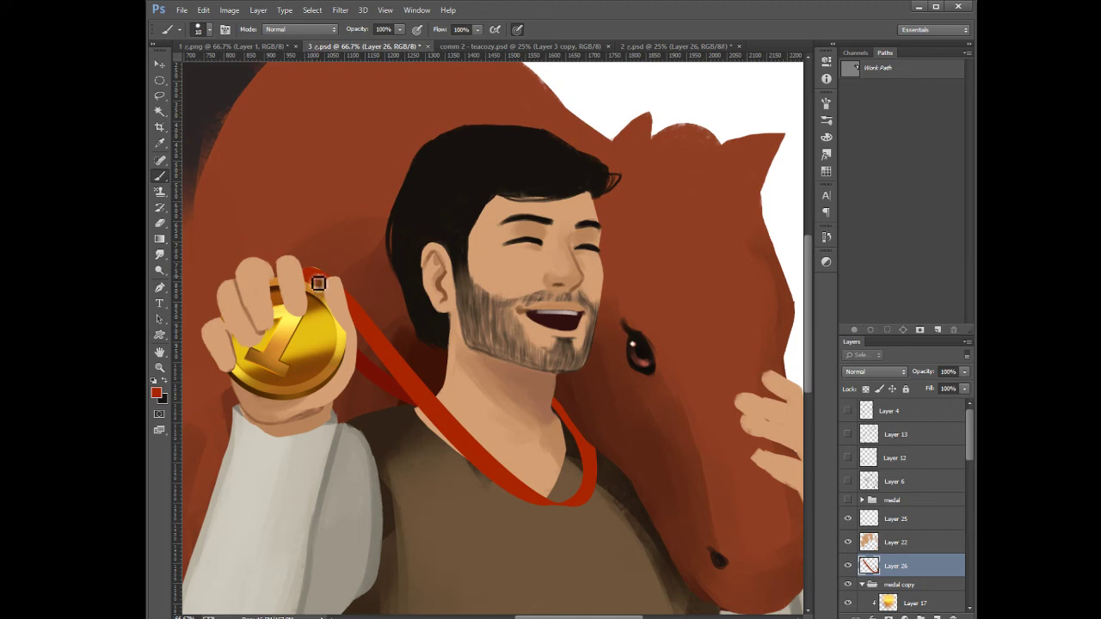
key(bracketright)
drag(317, 277, 326, 280)
drag(690, 464, 684, 428)
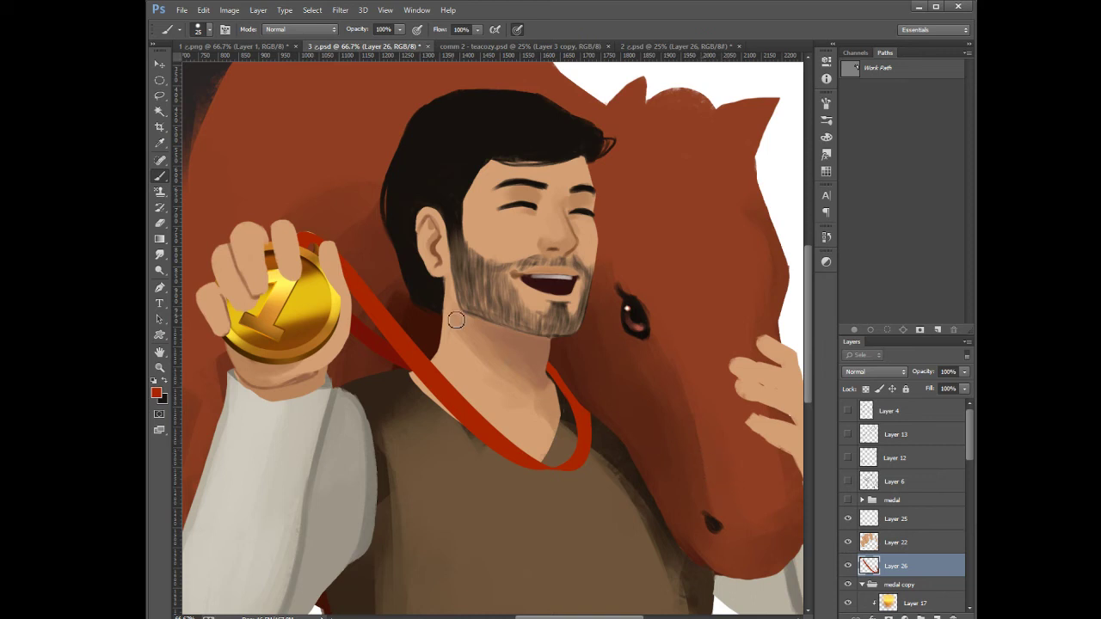
drag(306, 240, 298, 233)
Erase the ribbon paint covering the upper edge of the medal's ring on Layer 26
drag(968, 450, 954, 526)
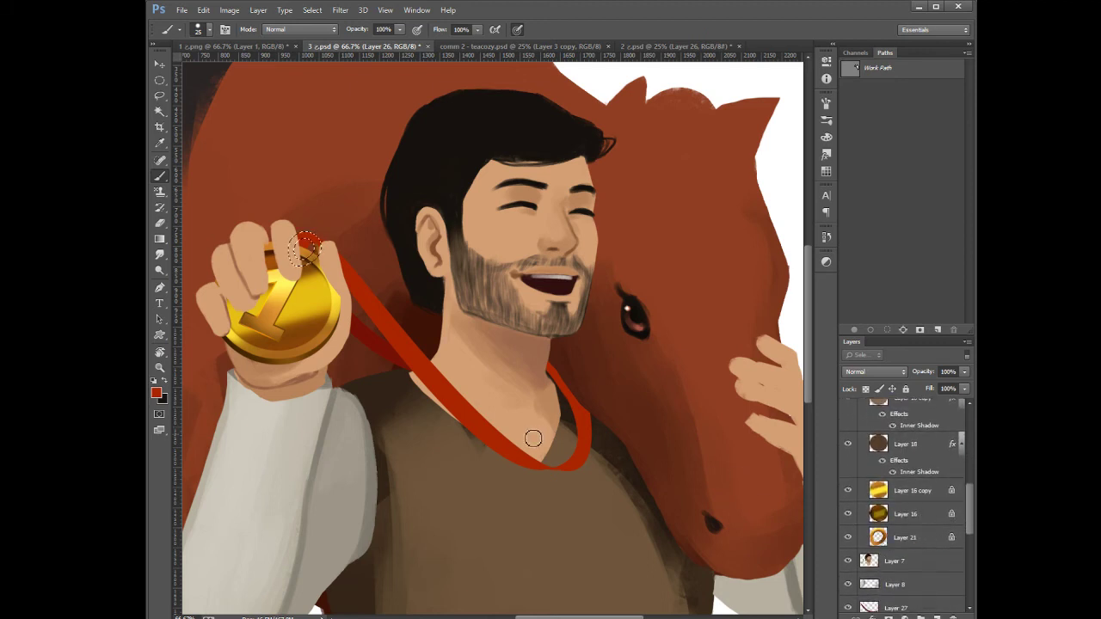
key(ctrl+plus)
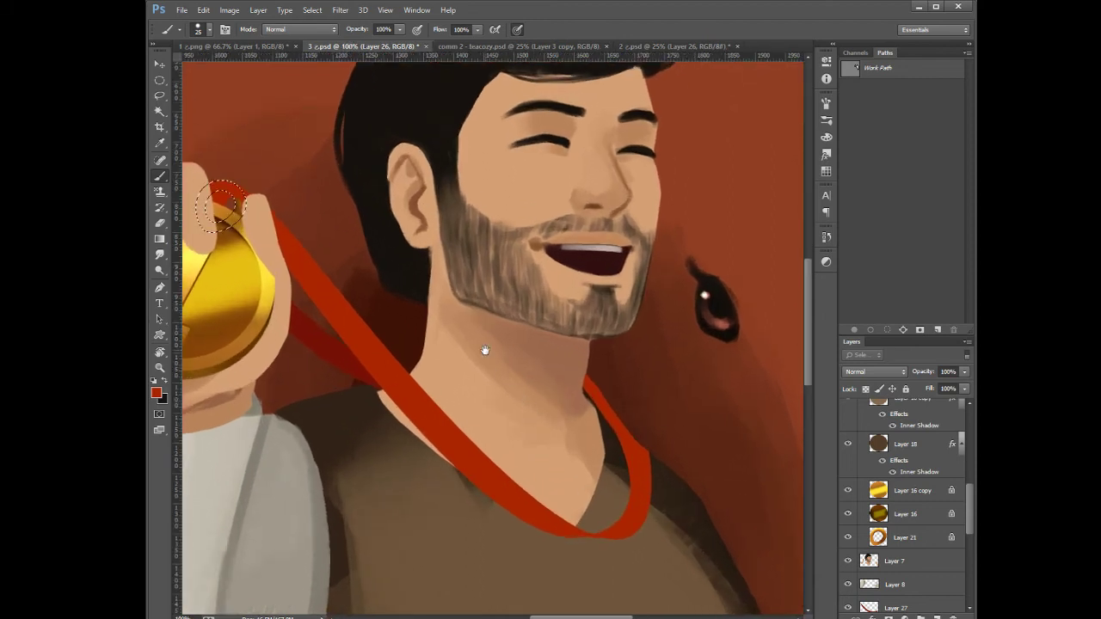
drag(487, 349, 617, 398)
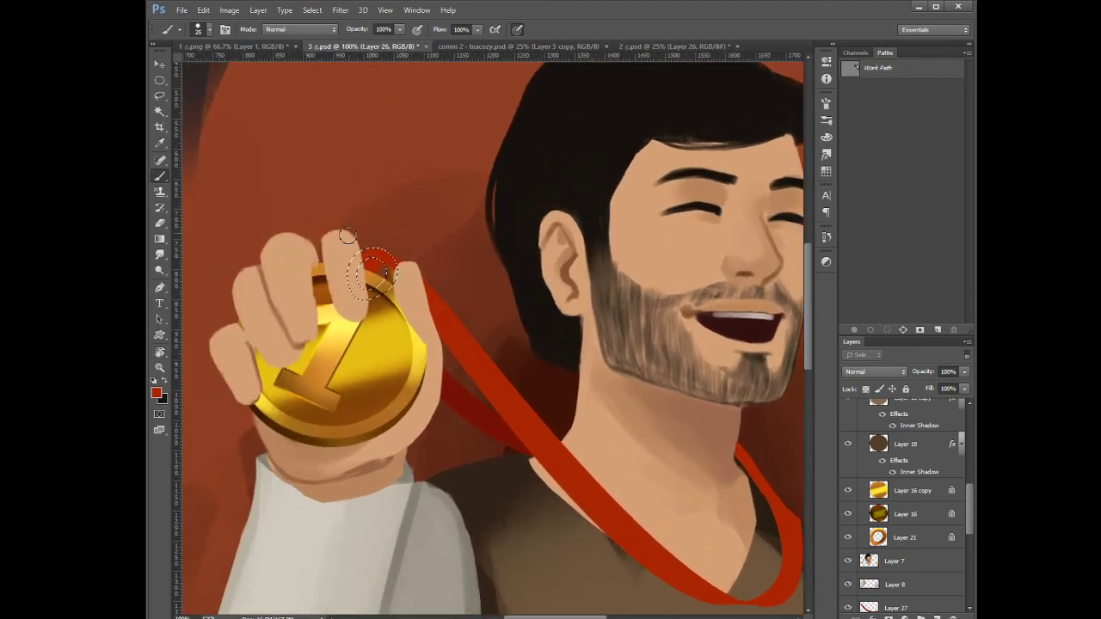
key(e)
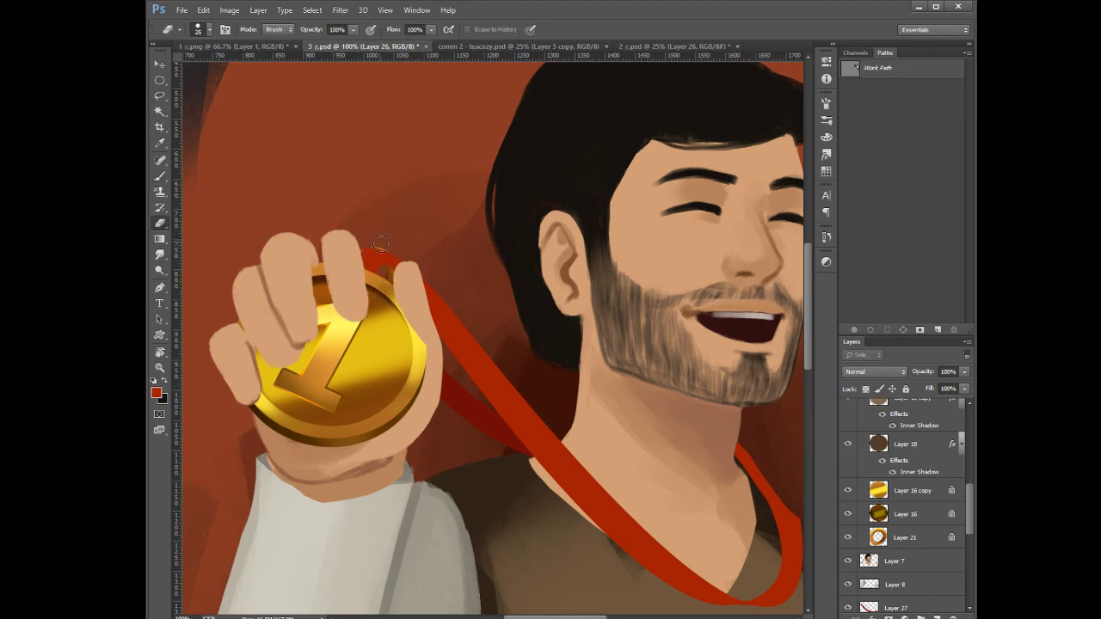
drag(381, 242, 357, 264)
Repaint the red ribbon where it passes through the medal's ring, undoing one stroke along the way
key(b)
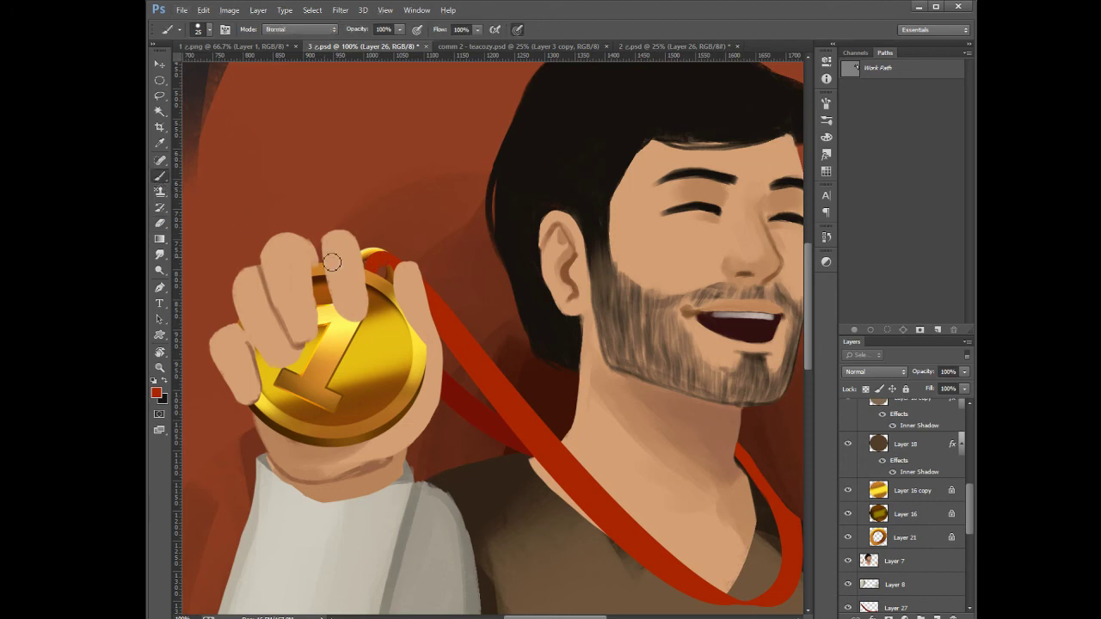
mouse_move(380, 258)
mouse_down()
mouse_move(372, 271)
mouse_move(398, 274)
mouse_move(382, 265)
mouse_move(379, 279)
mouse_move(378, 268)
mouse_up()
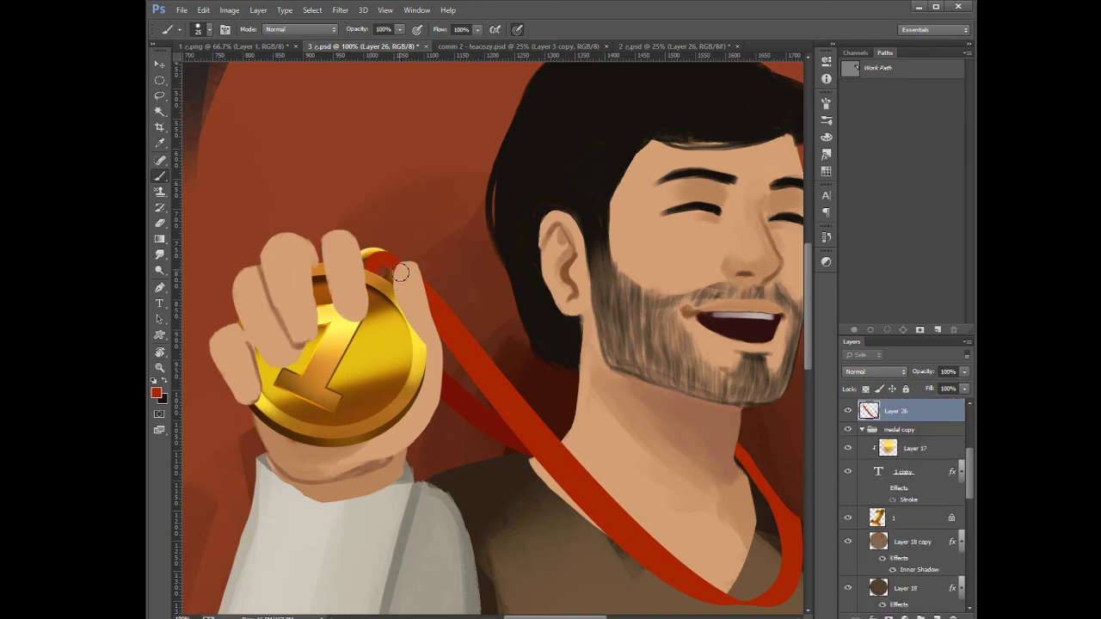
key(ctrl+z)
mouse_move(390, 265)
mouse_down()
mouse_move(383, 282)
mouse_move(384, 268)
mouse_move(397, 267)
mouse_move(379, 275)
mouse_move(397, 271)
mouse_move(380, 286)
mouse_move(392, 268)
mouse_up()
Load Layer 16 copy's outline as a selection, and check the ribbon by hiding and showing Layer 26
drag(604, 527, 524, 467)
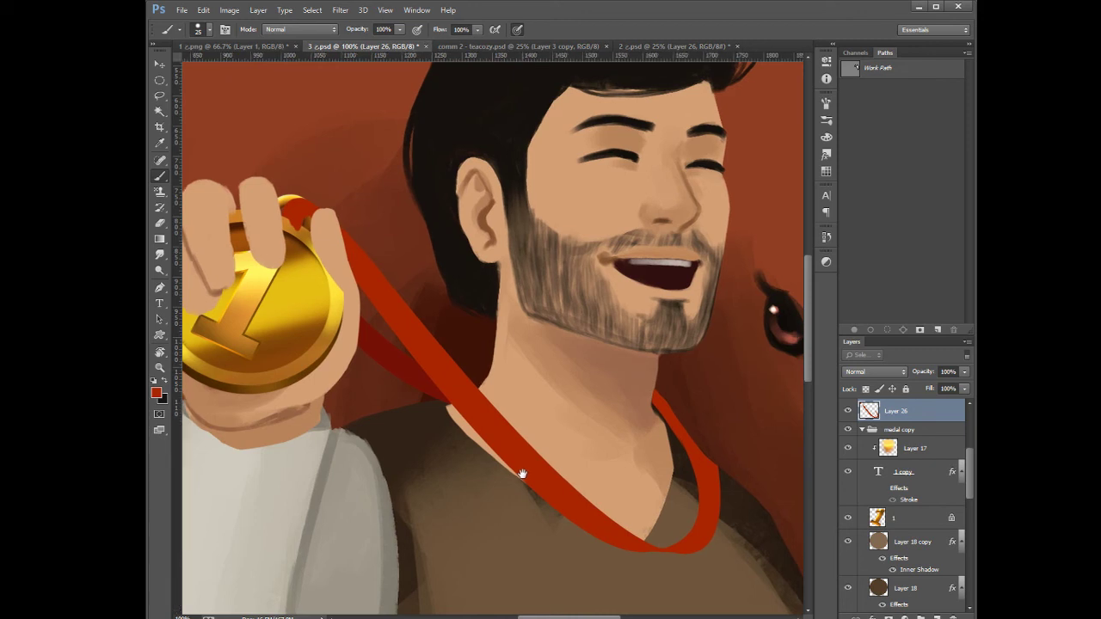
drag(968, 477, 962, 512)
ctrl+click(879, 497)
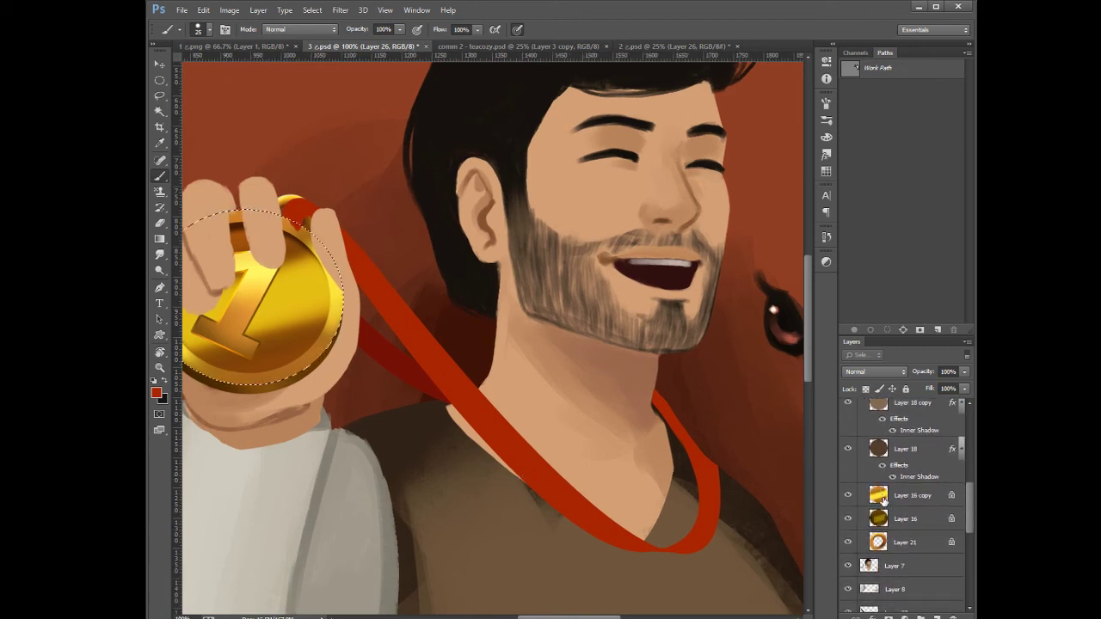
drag(967, 499, 964, 466)
click(863, 427)
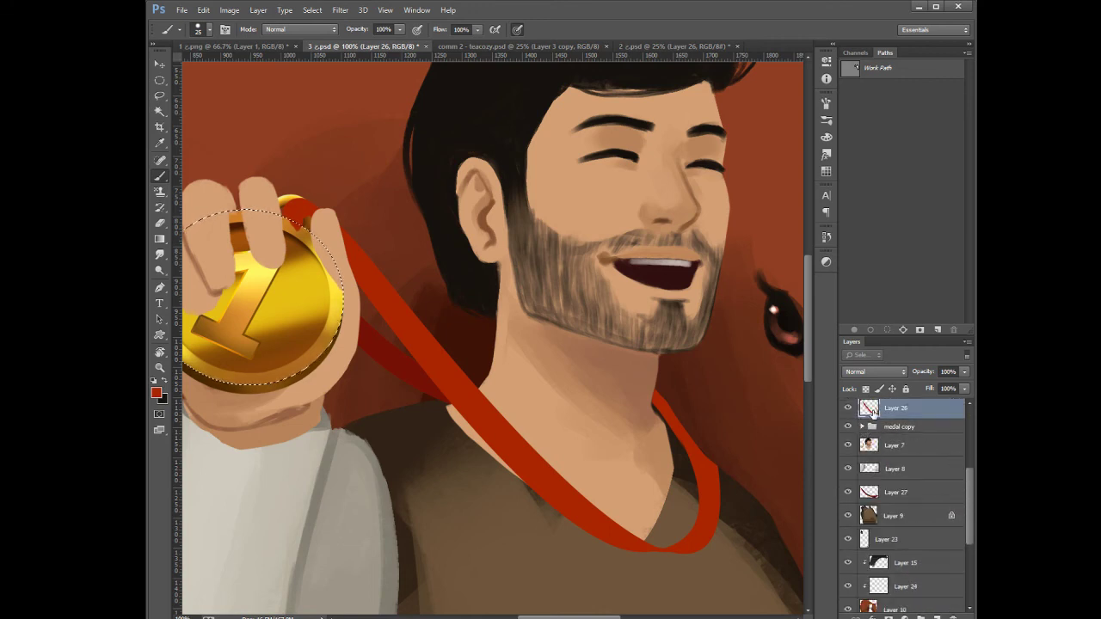
click(869, 492)
click(869, 409)
click(849, 409)
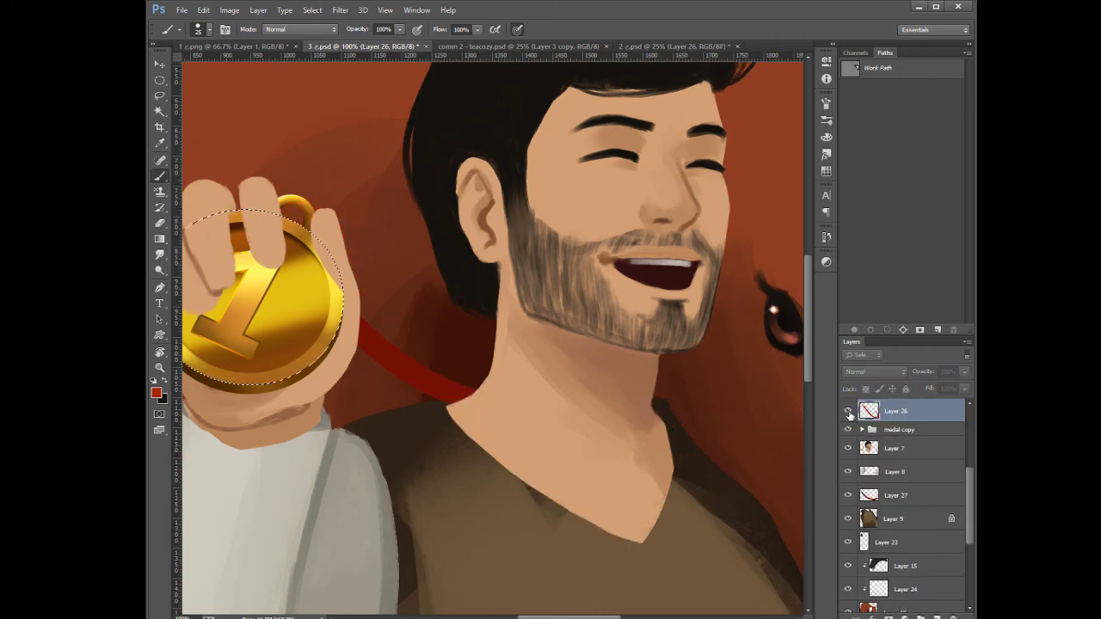
click(849, 412)
Clean up the ribbon's end at the medal's rim on Layer 26 with a smaller eraser and brush, clearing the medal selection
click(160, 223)
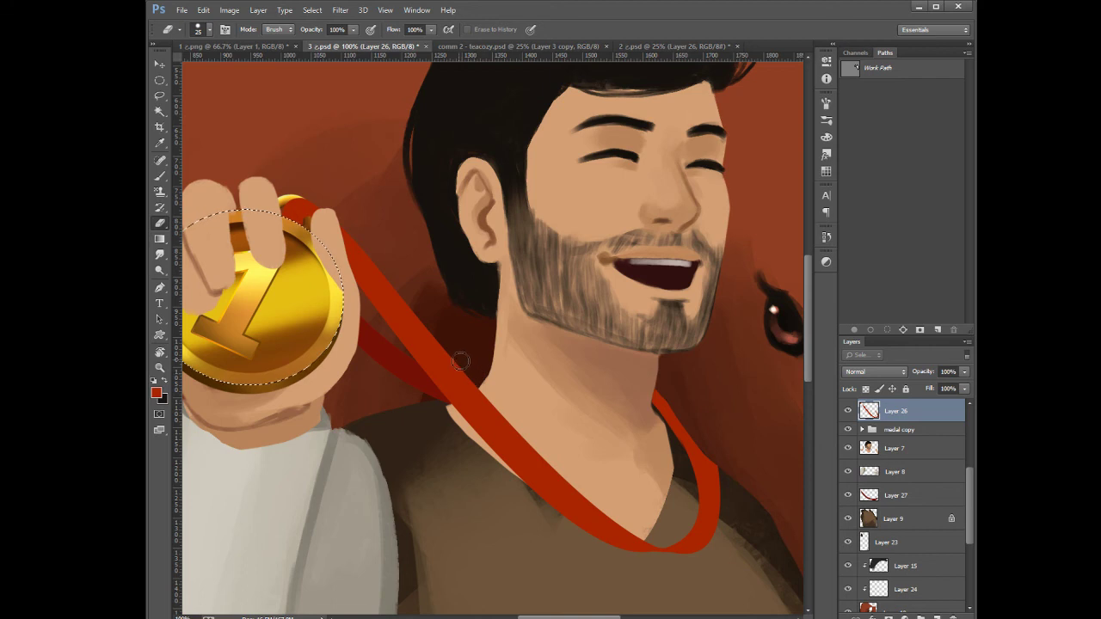
key(ctrl+d)
key(bracketleft)
key(bracketleft)
key(b)
key(bracketleft)
key(bracketleft)
key(bracketleft)
key(bracketleft)
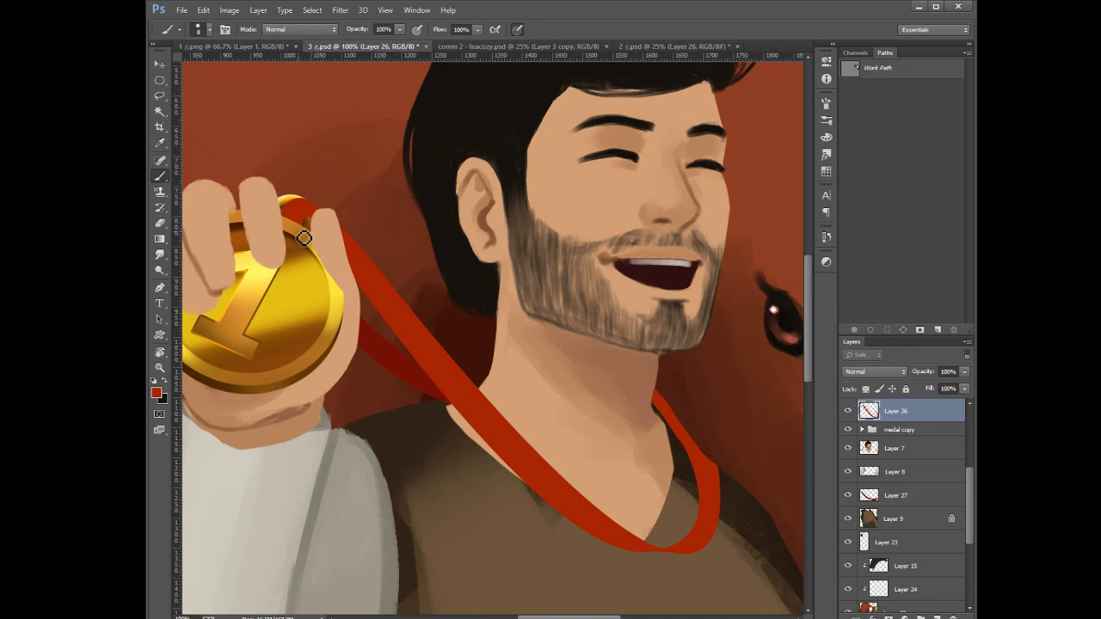
View the whole man-and-horse painting and save the document
key(ctrl+minus)
key(ctrl+minus)
key(ctrl+minus)
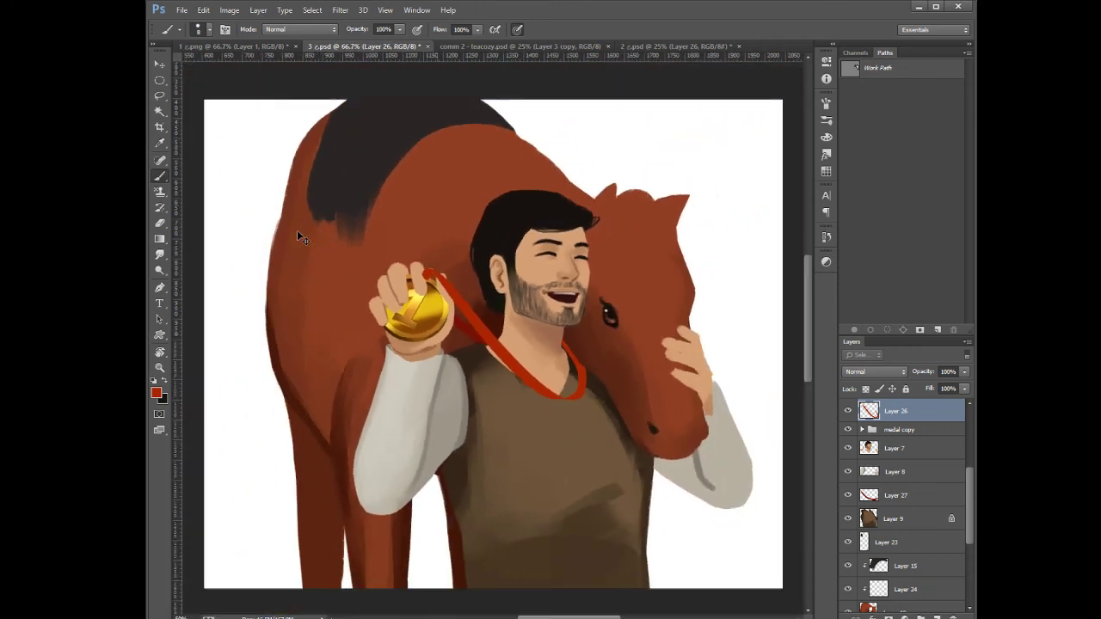
key(ctrl+s)
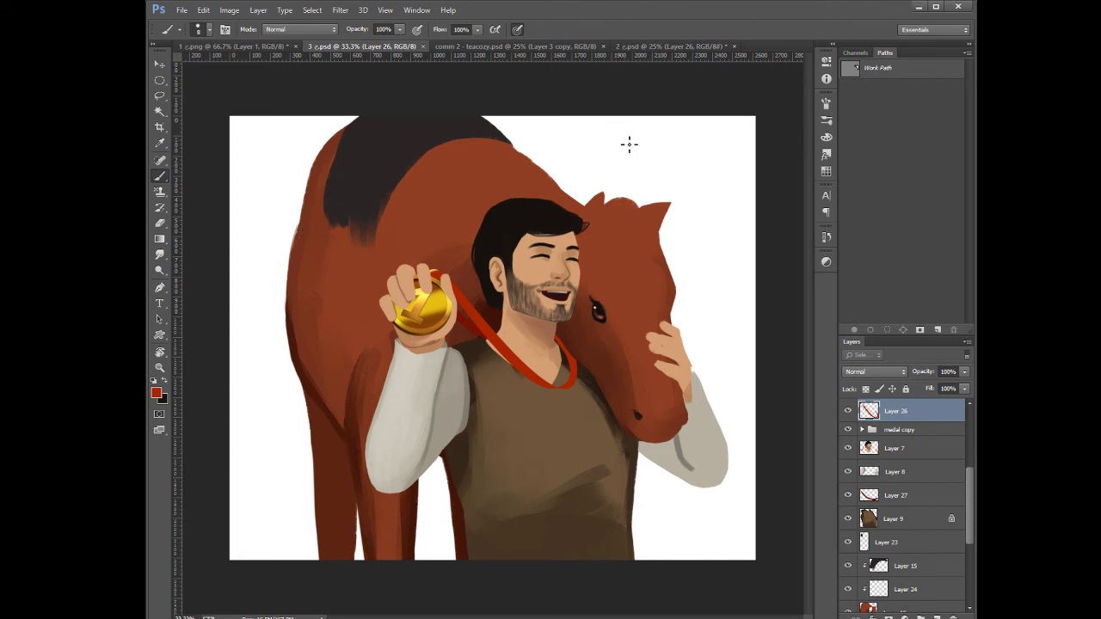
Fill the Background layer behind the man and horse with the ribbon's red foreground color
scroll(937, 494, down, 5)
click(905, 602)
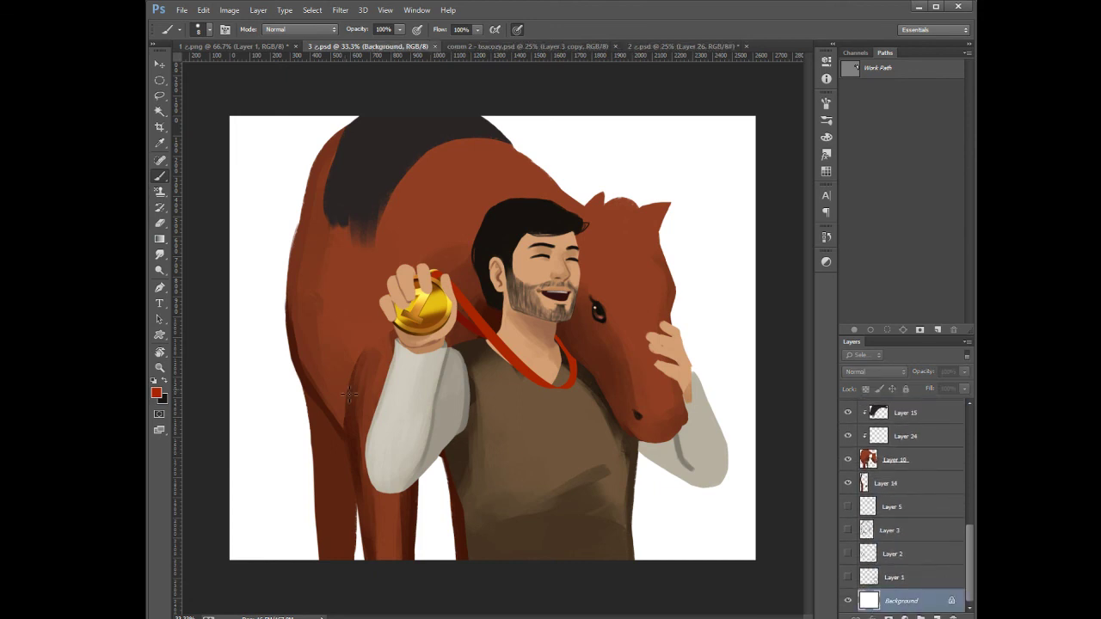
key(alt+BackSpace)
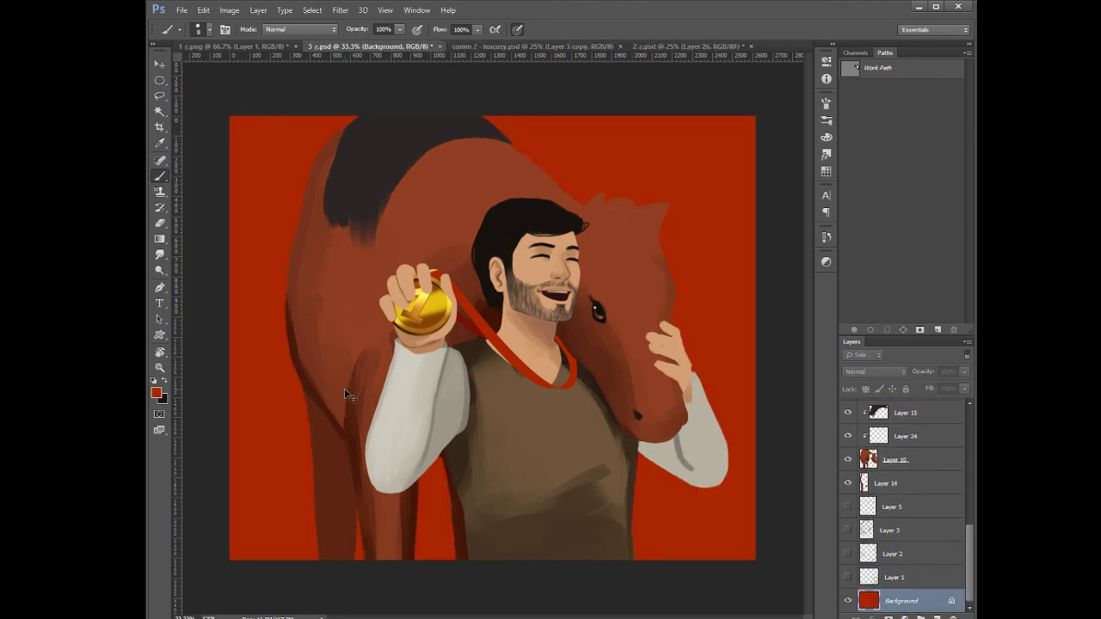
Shift the Background layer's hue, saturation and lightness until the fill becomes a light sky blue
key(i)
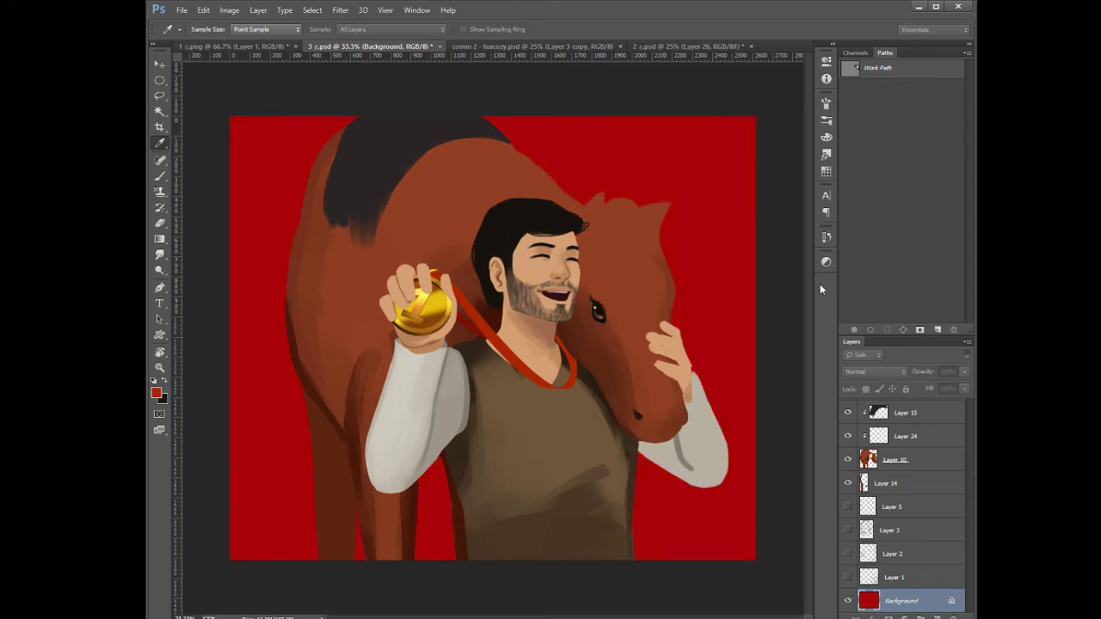
drag(819, 284, 835, 284)
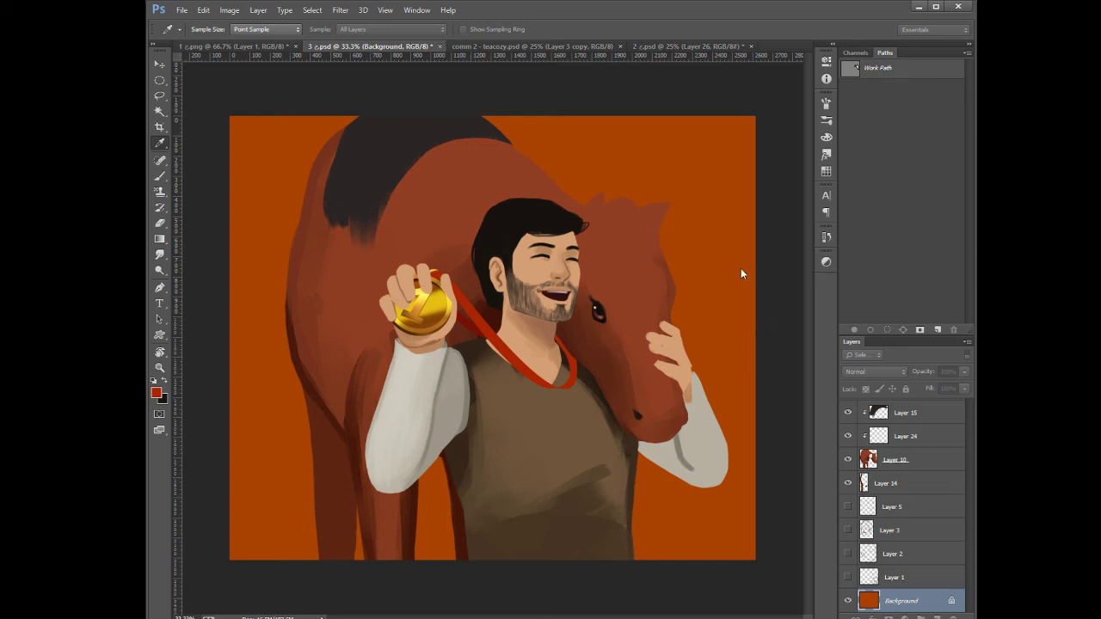
drag(750, 248, 797, 247)
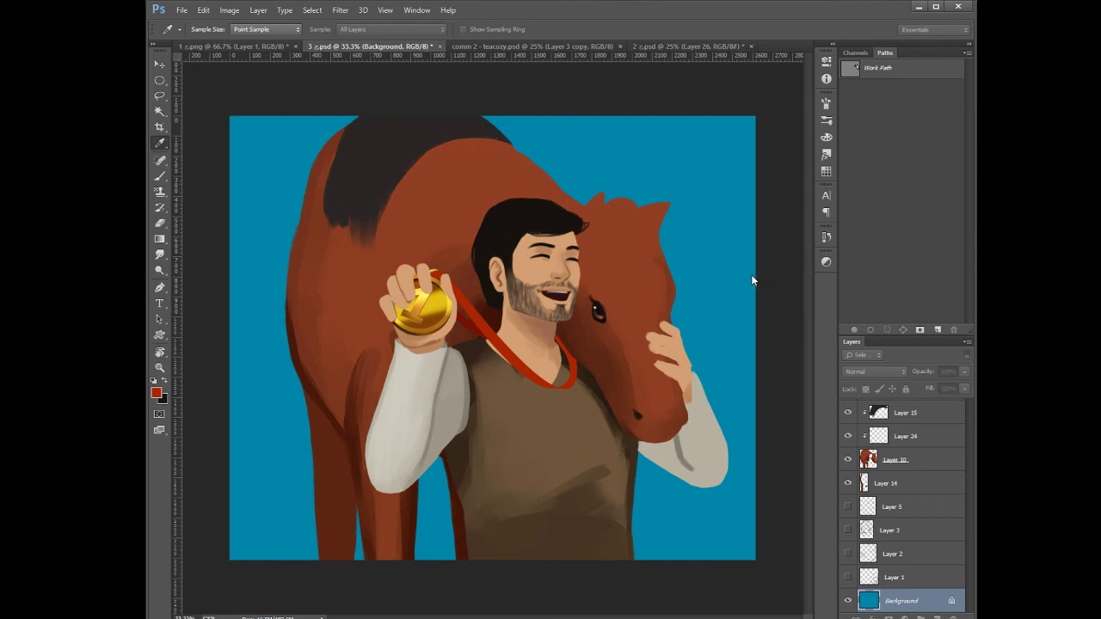
mouse_move(732, 309)
mouse_down()
mouse_move(761, 308)
mouse_move(751, 309)
mouse_up()
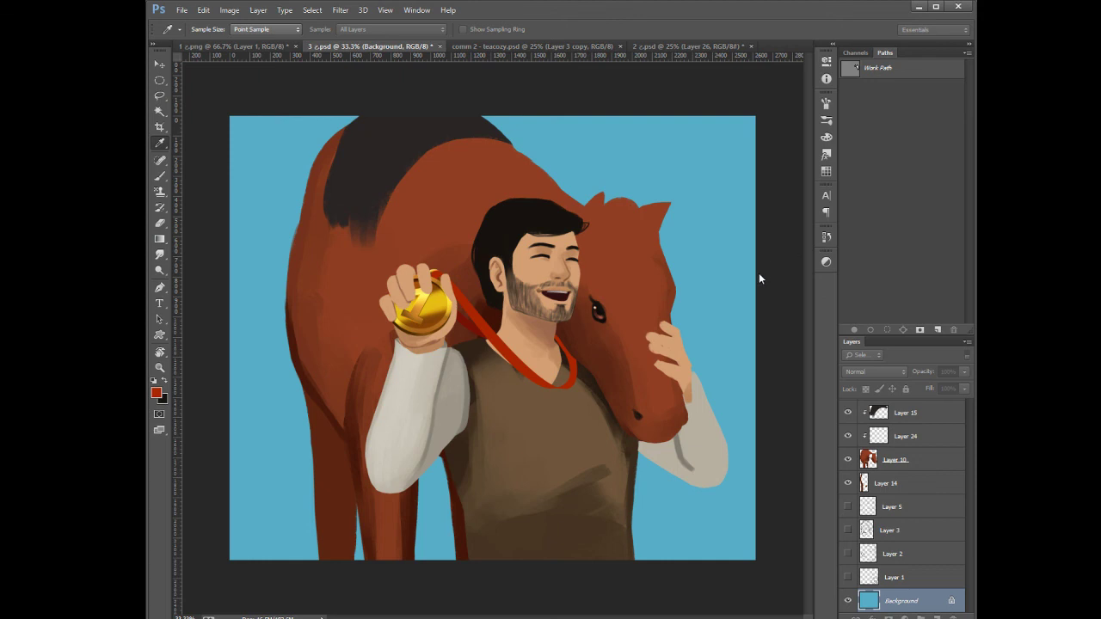
key(b)
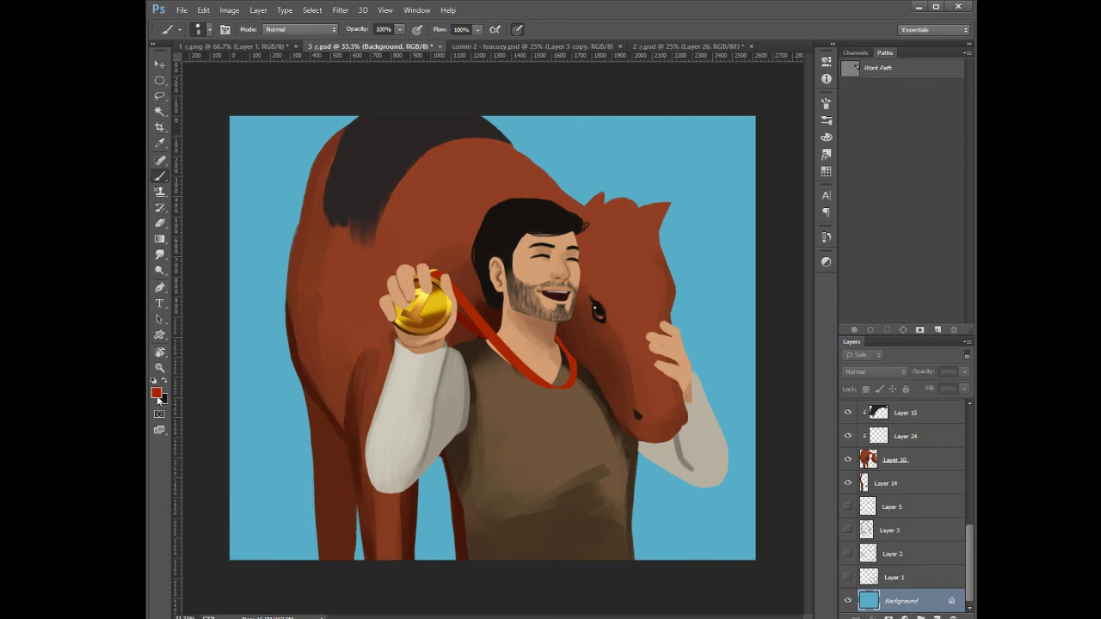
Choose a lighter cyan and apply radial gradients on the Background, glowing from the lower middle up toward the horse's back
key(i)
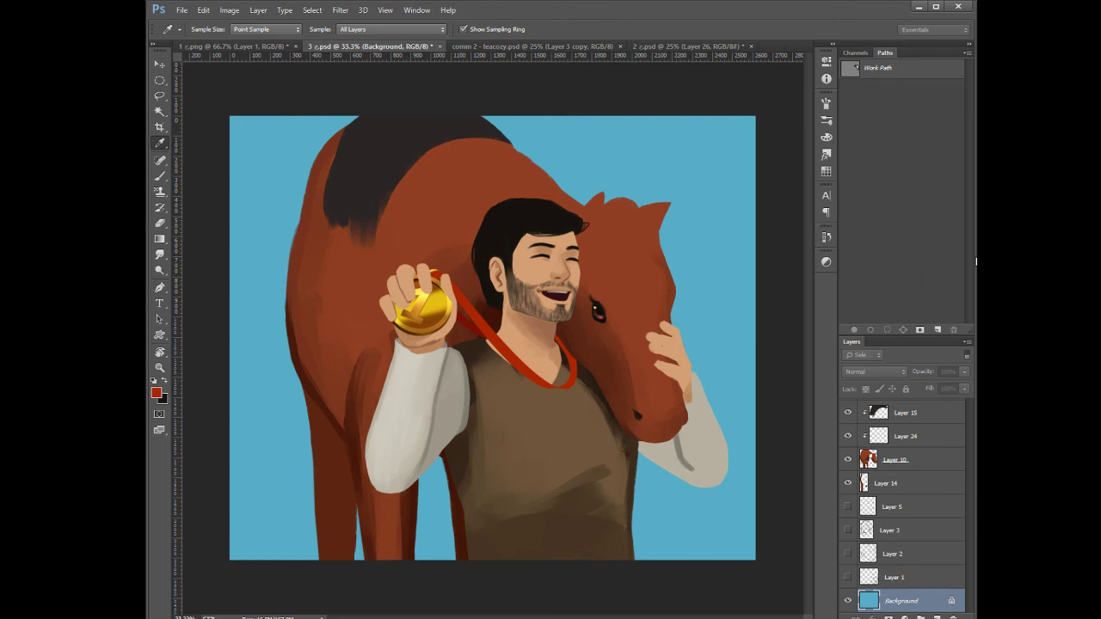
key(b)
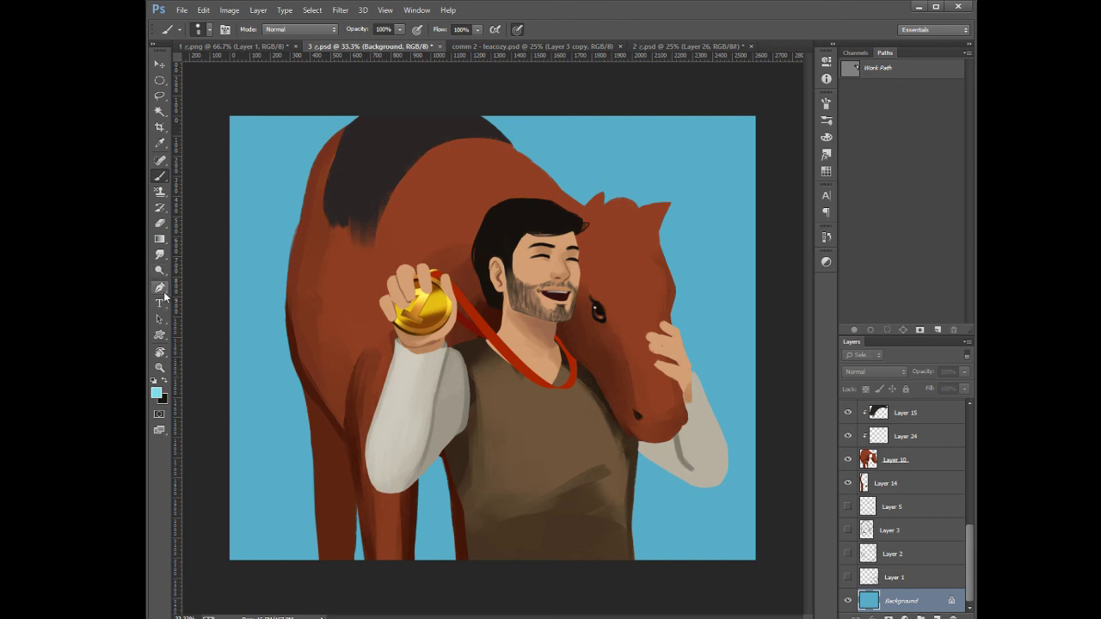
click(159, 240)
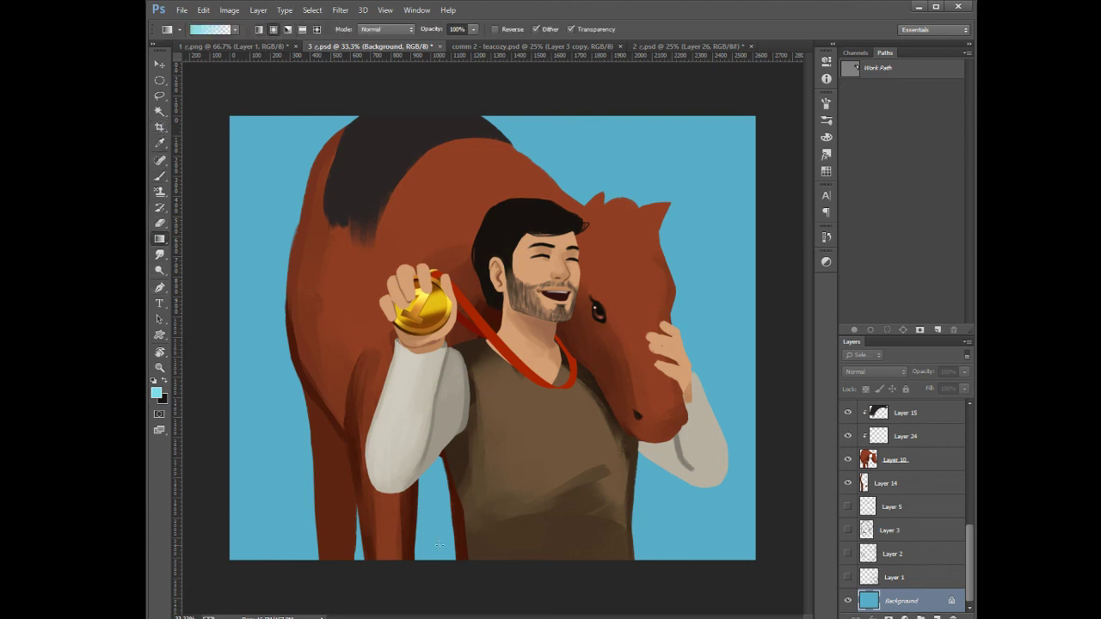
drag(457, 555, 484, 181)
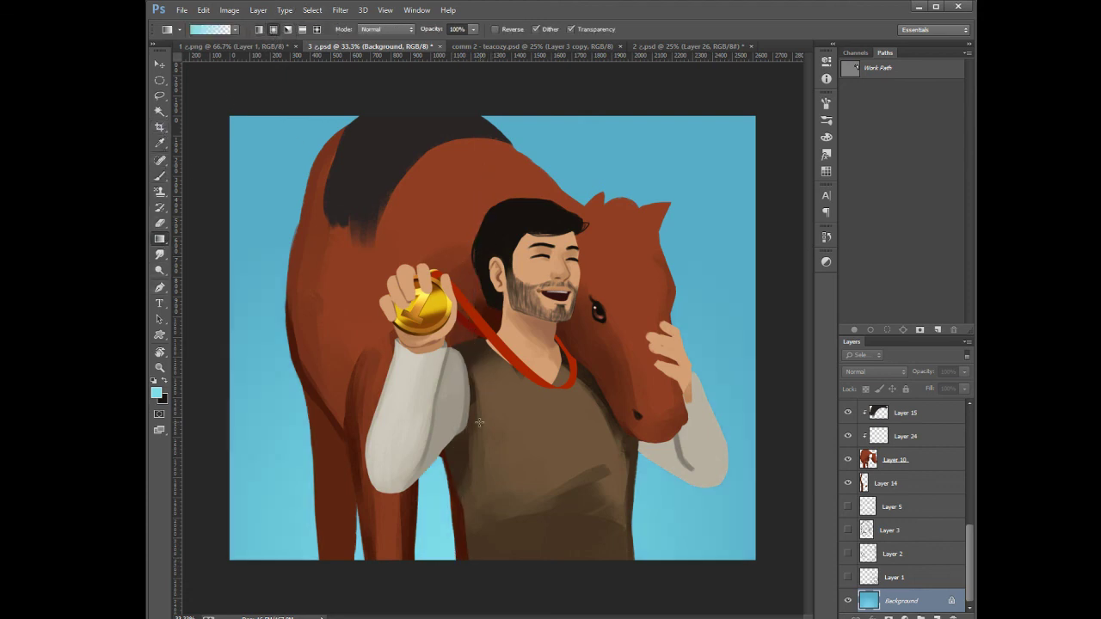
drag(472, 494, 497, 182)
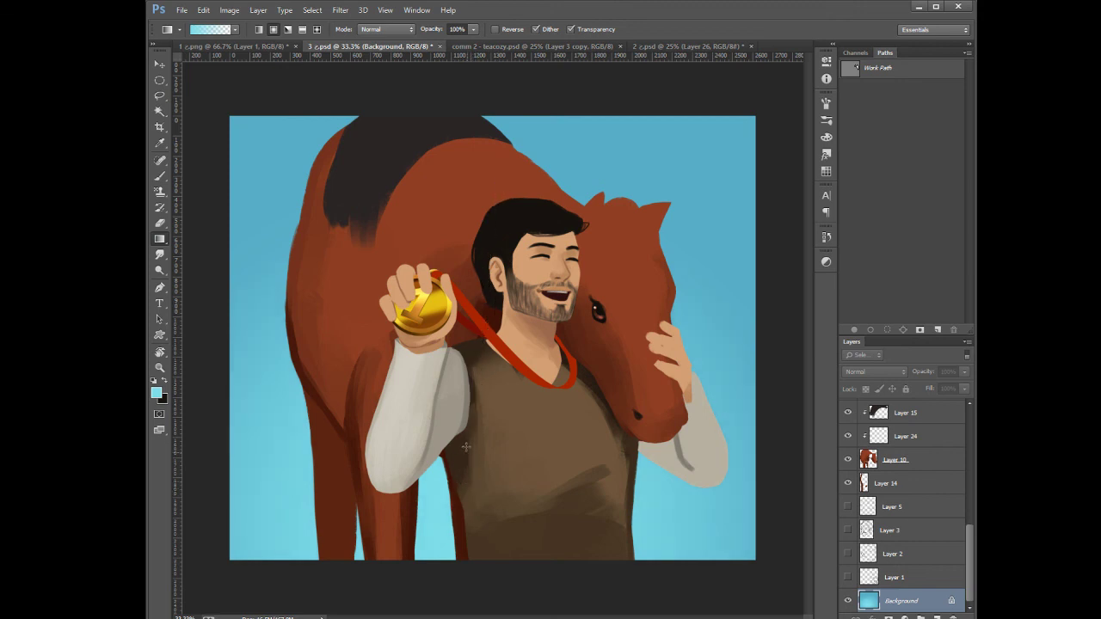
drag(467, 447, 508, 144)
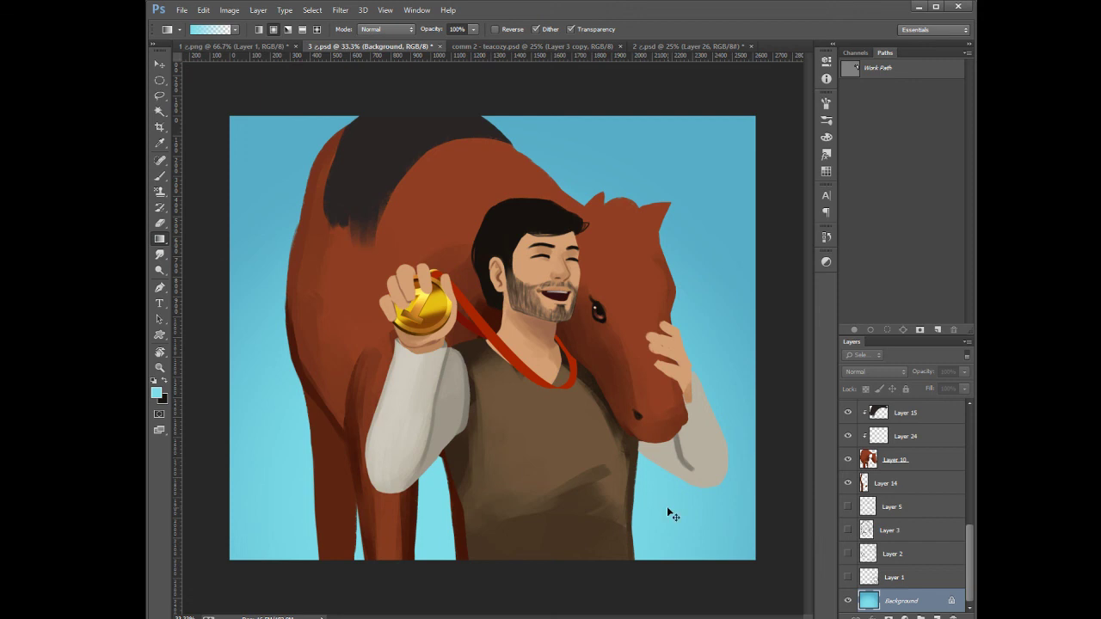
Select Layer 26 and check its ribbon against the blue background by hiding and showing the layer
key(ctrl+plus)
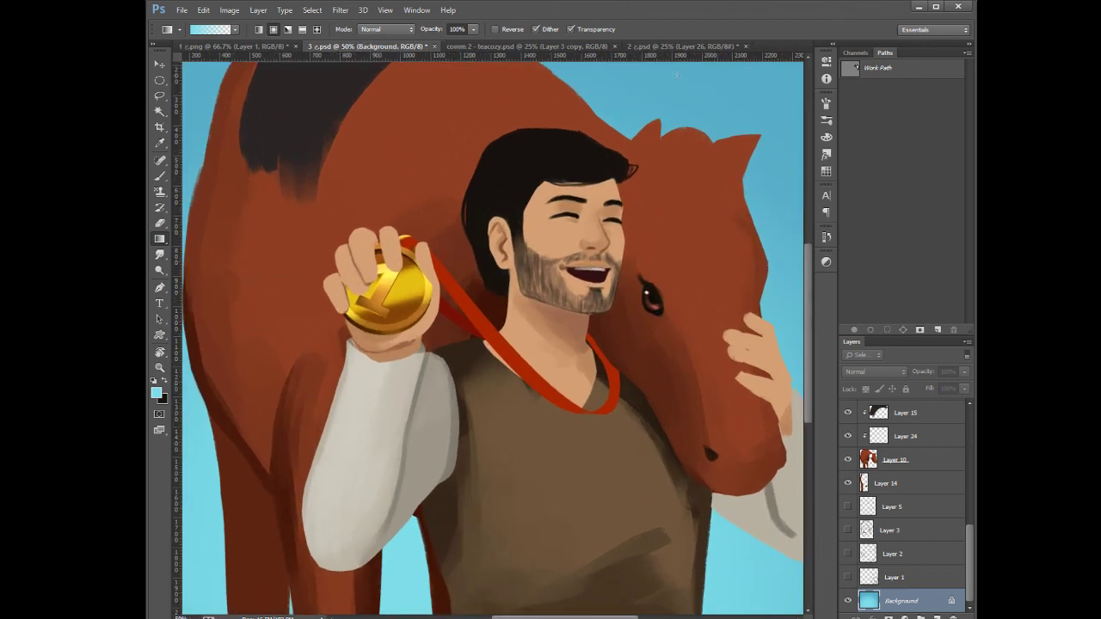
scroll(972, 560, up, 1)
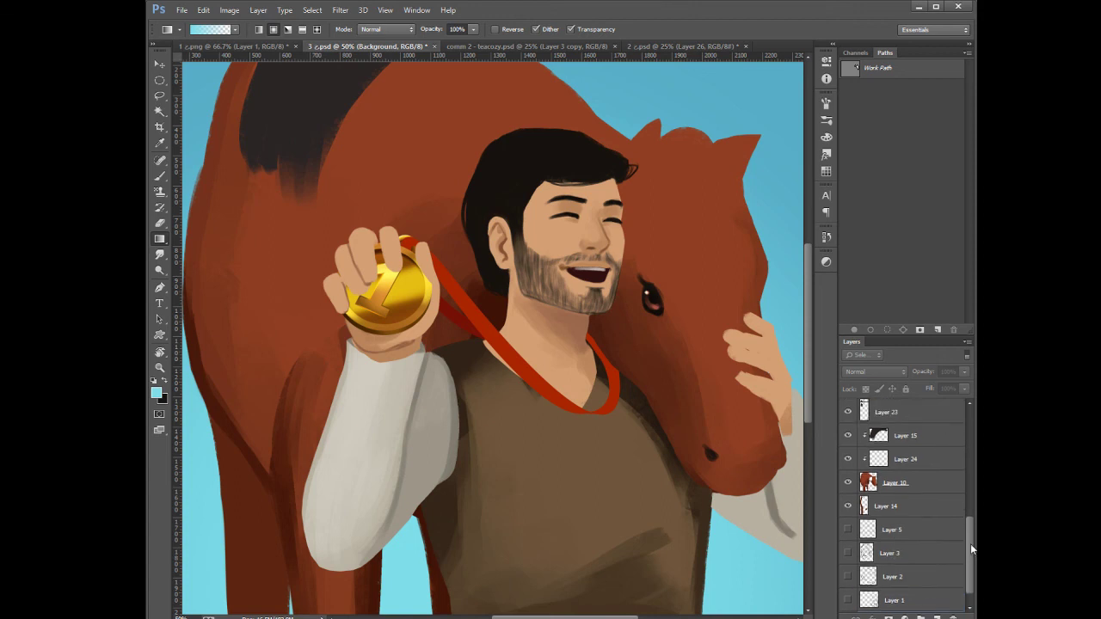
scroll(972, 551, up, 8)
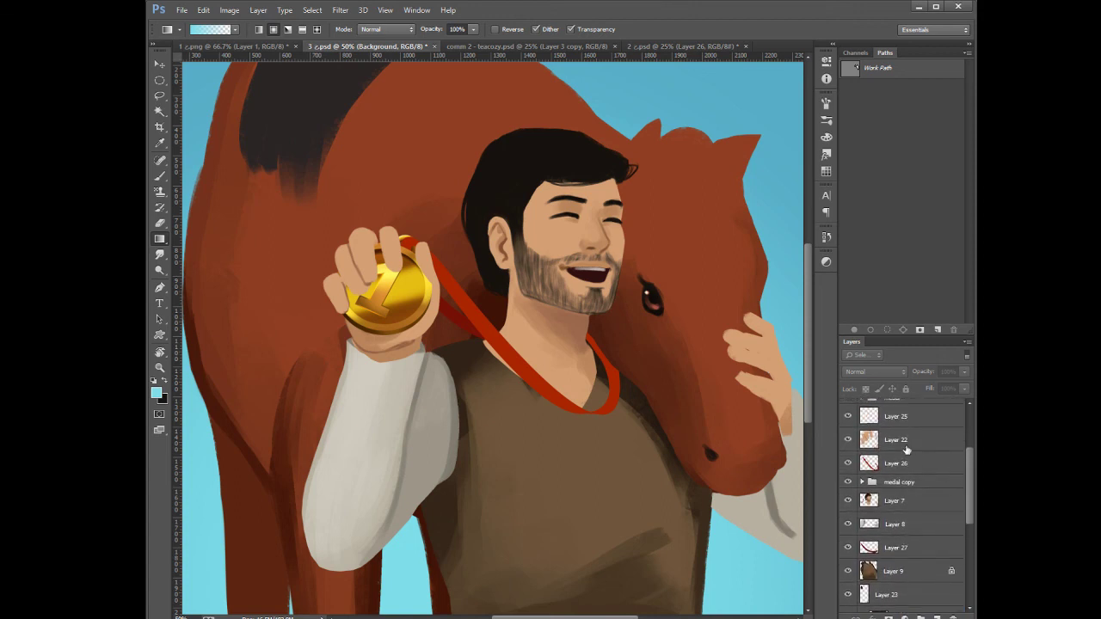
click(895, 463)
click(849, 464)
click(849, 464)
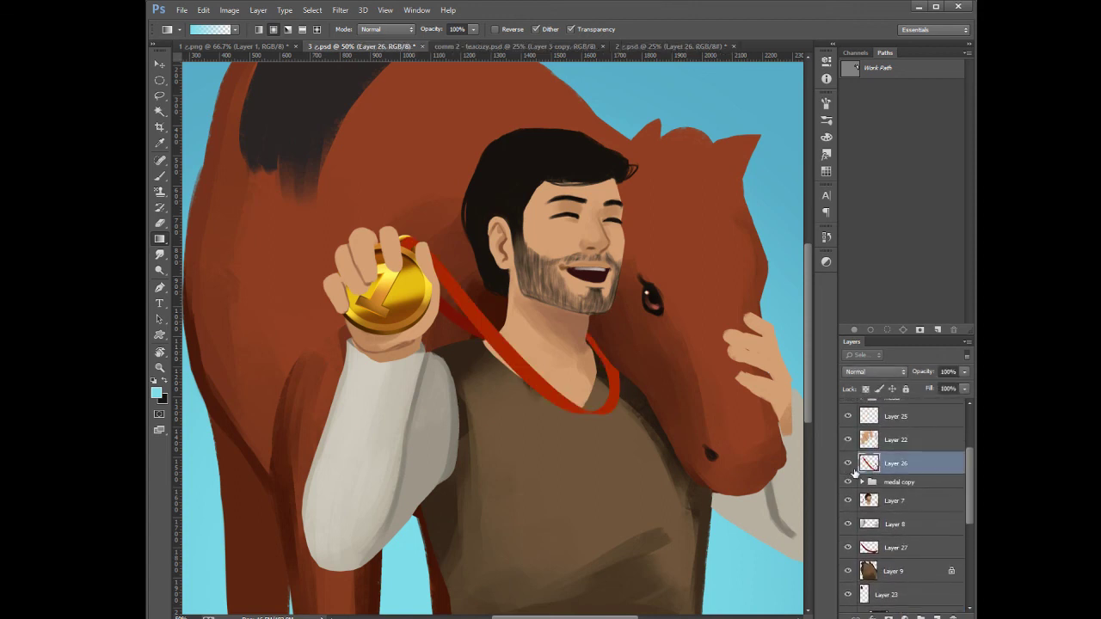
Sample the ribbon's red with the Brush tool and enlarge the brush to 40 px
click(159, 177)
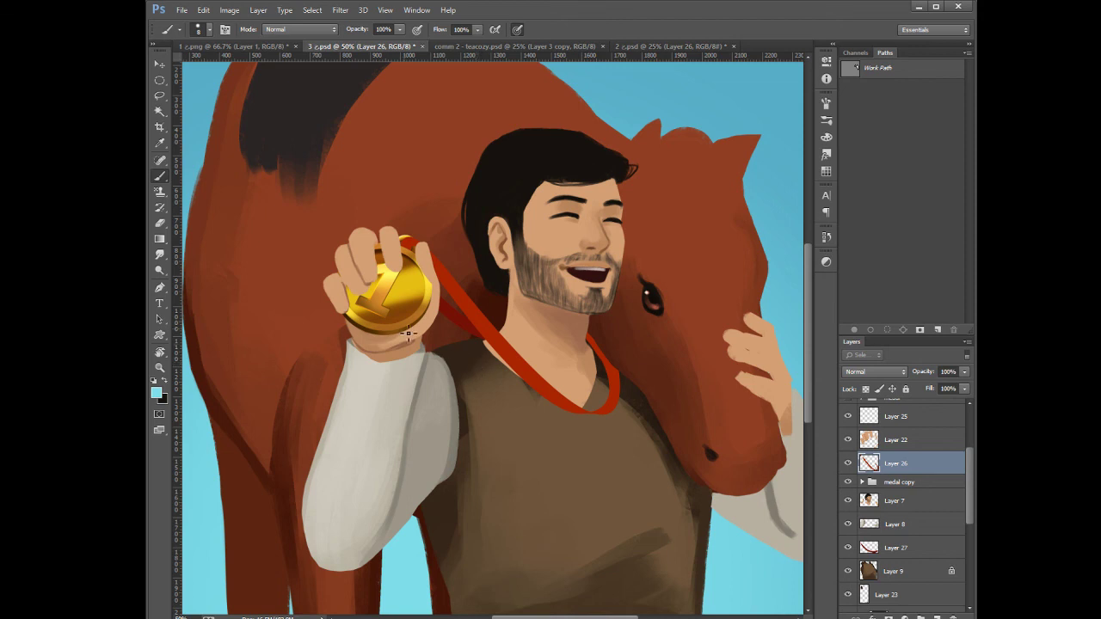
alt+click(539, 375)
key(bracketright)
key(bracketright)
key(bracketright)
key(bracketright)
key(bracketright)
key(bracketright)
key(bracketright)
key(bracketright)
key(ctrl+minus)
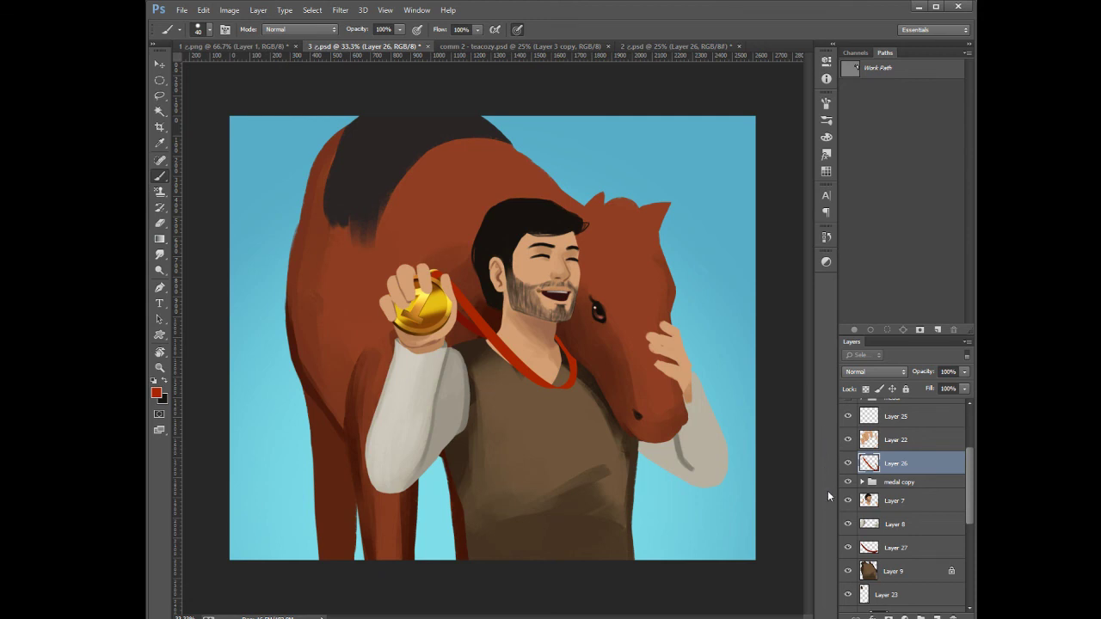
Lock Layer 26's transparent pixels and set up a 300 px brush in a darker red
click(865, 388)
key(i)
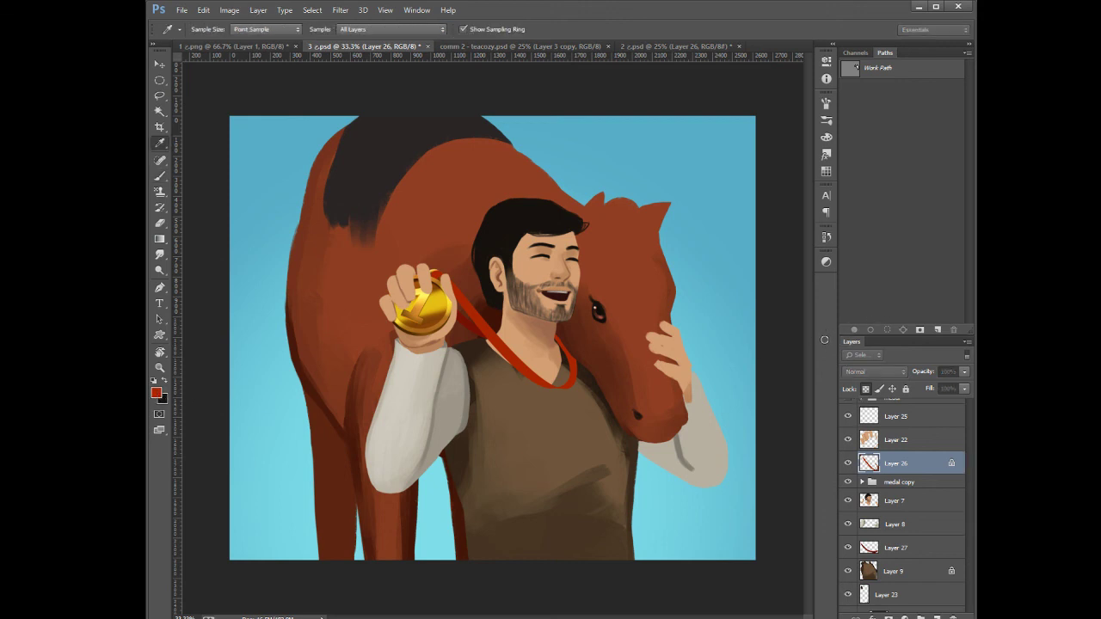
key(b)
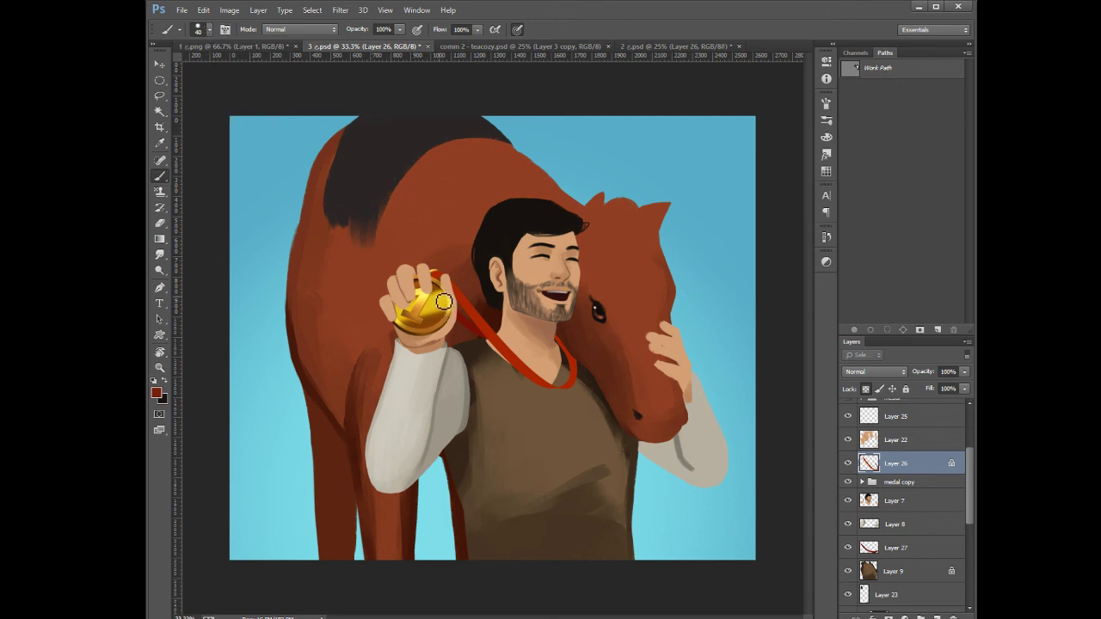
key(bracketright)
key(bracketright)
key(bracketright)
key(bracketright)
key(bracketright)
key(bracketright)
key(bracketright)
key(bracketright)
key(bracketright)
key(bracketright)
key(bracketright)
Try a darker red shading stroke on the ribbon near the collar, and undo it
click(882, 551)
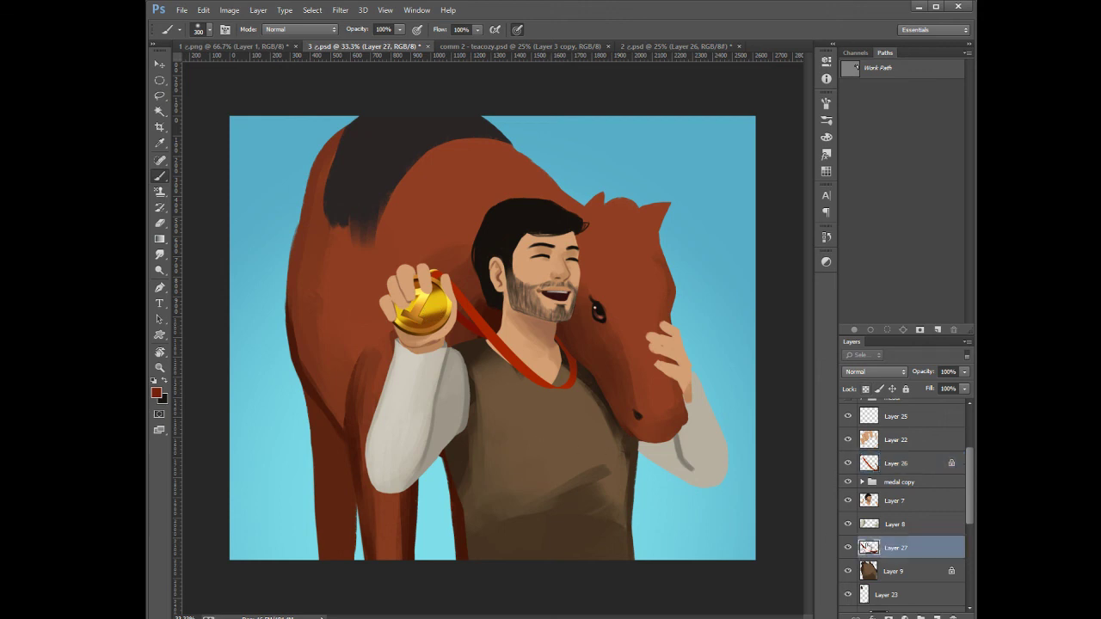
alt+click(465, 324)
drag(483, 361, 494, 374)
key(ctrl+z)
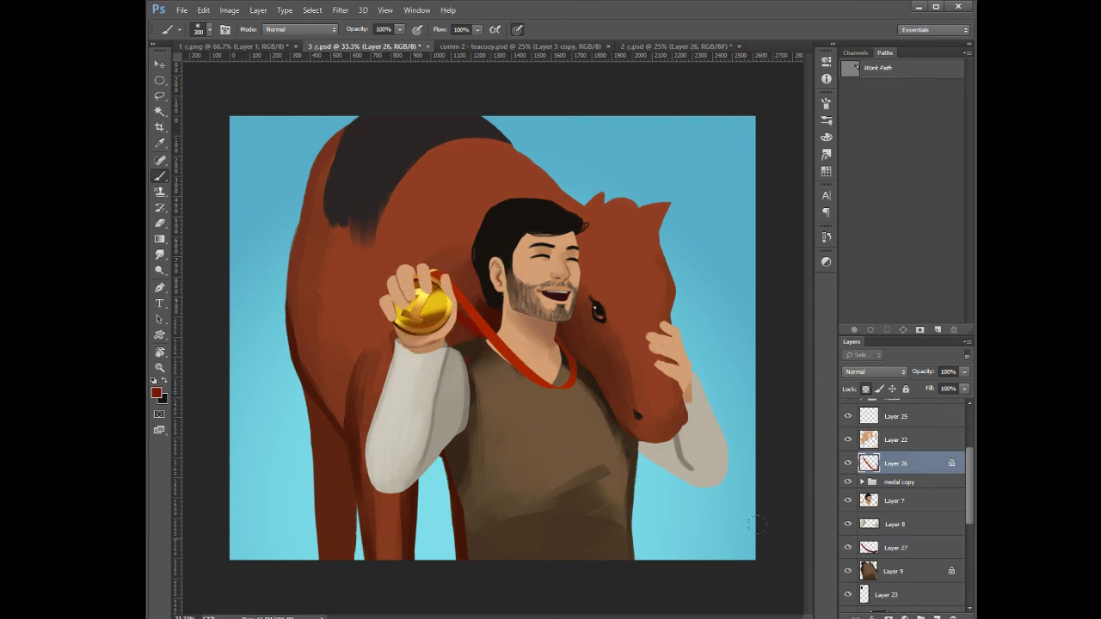
Select Layer 27 with its transparent pixels locked and choose a deeper dark red for the brush
click(916, 554)
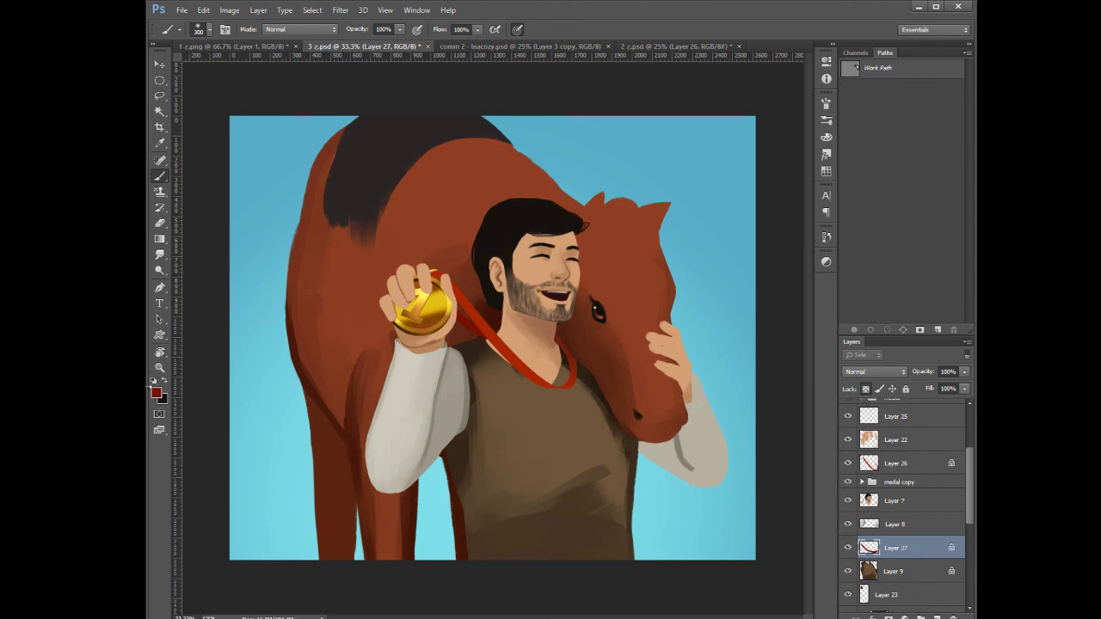
key(i)
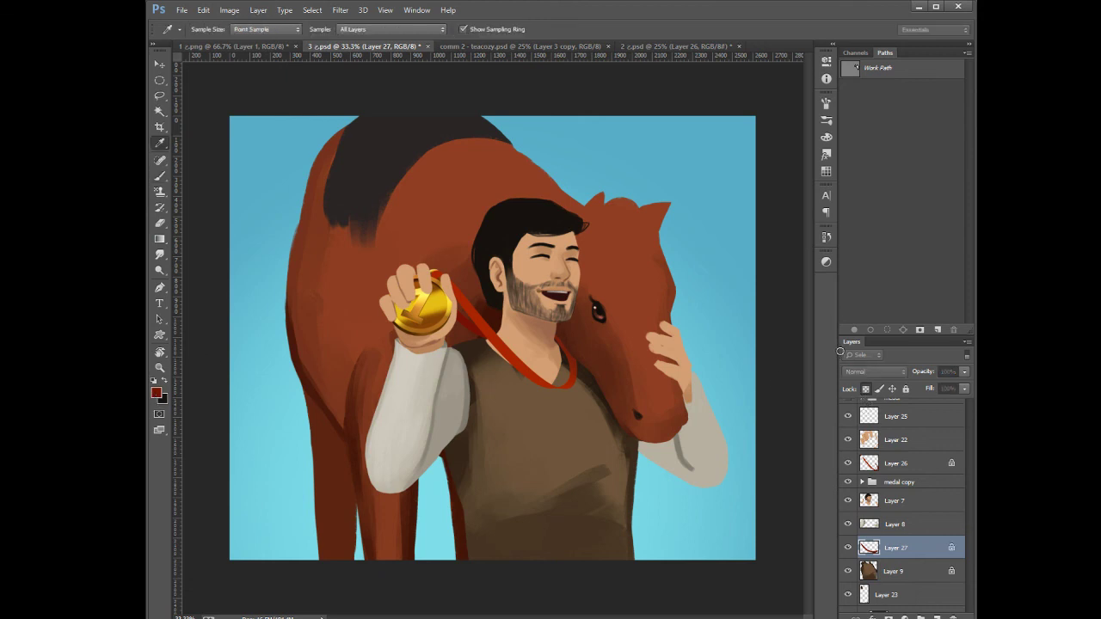
key(b)
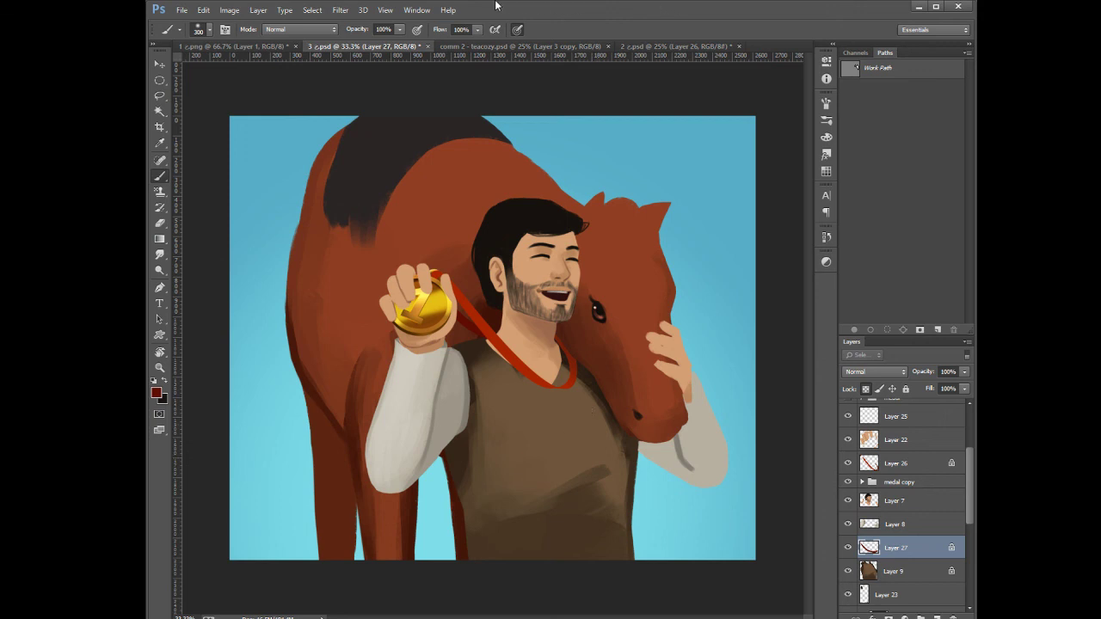
Shade the ribbon strands near the medal hand in deep red with a 90 px brush, working on Layers 26 and 27
click(895, 465)
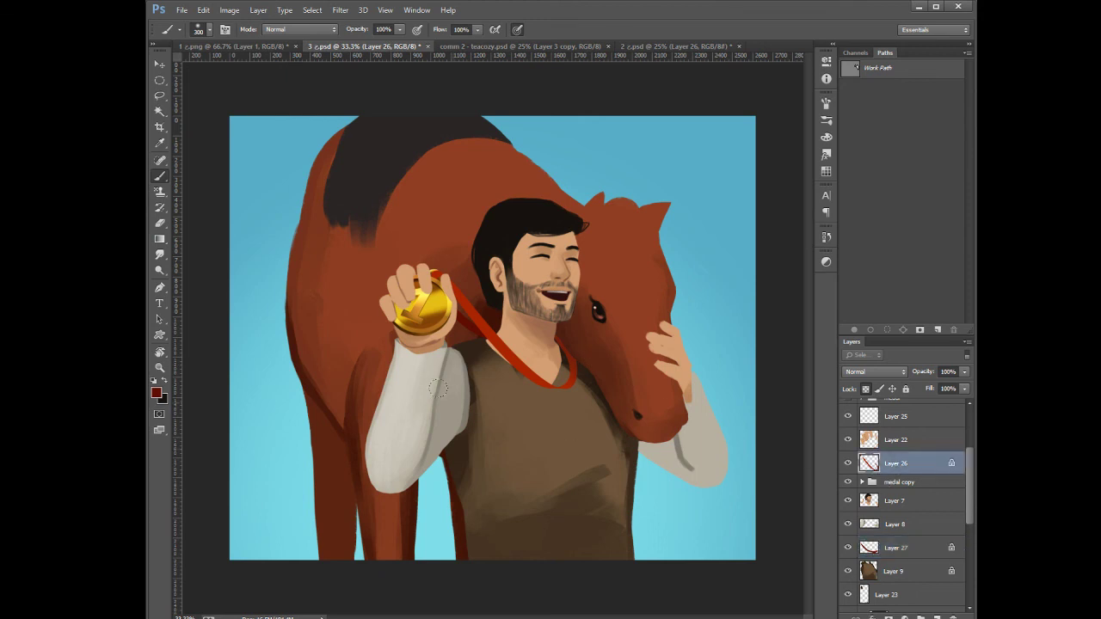
key([)
key([)
key([)
key([)
key([)
key([)
key([)
ctrl+click(454, 330)
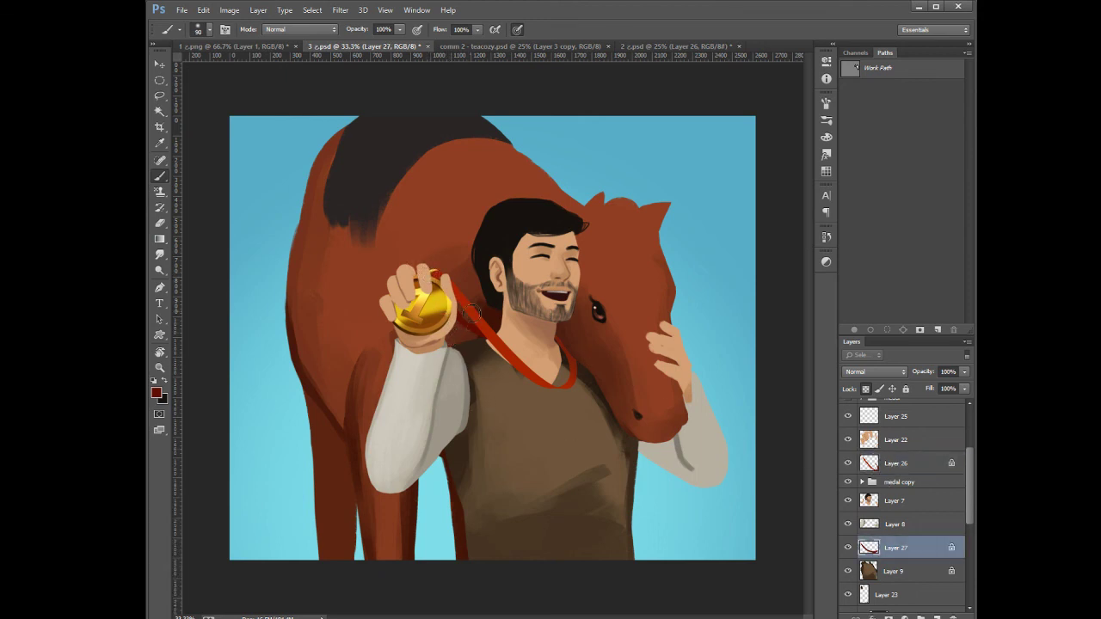
click(882, 464)
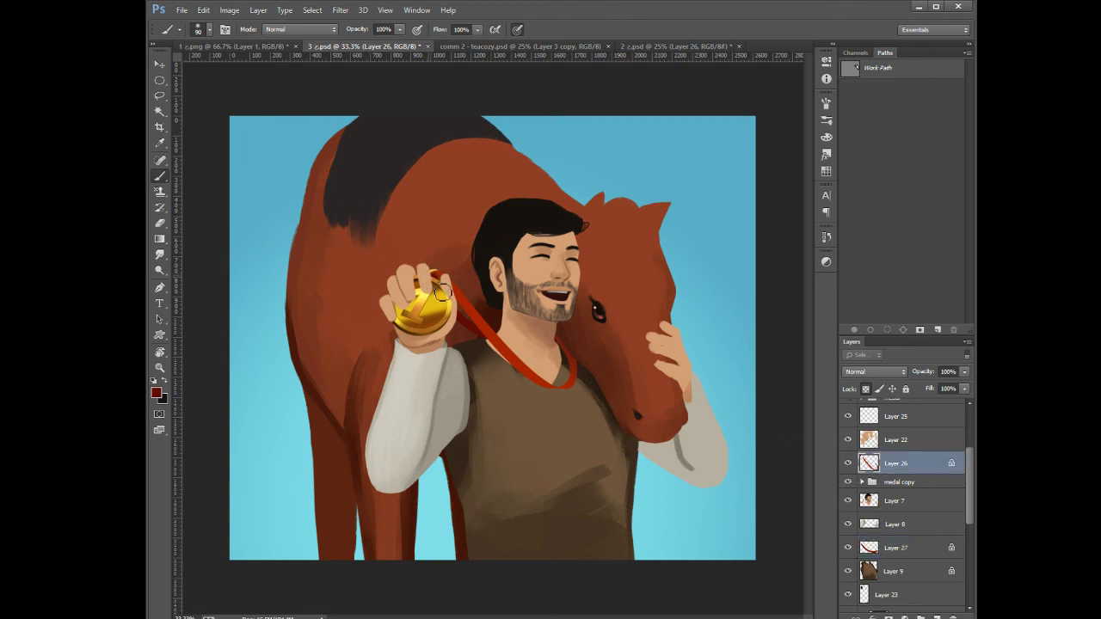
Try a lighter orange highlight stroke along the ribbon beside the neck on Layer 26, and undo it
alt+click(489, 328)
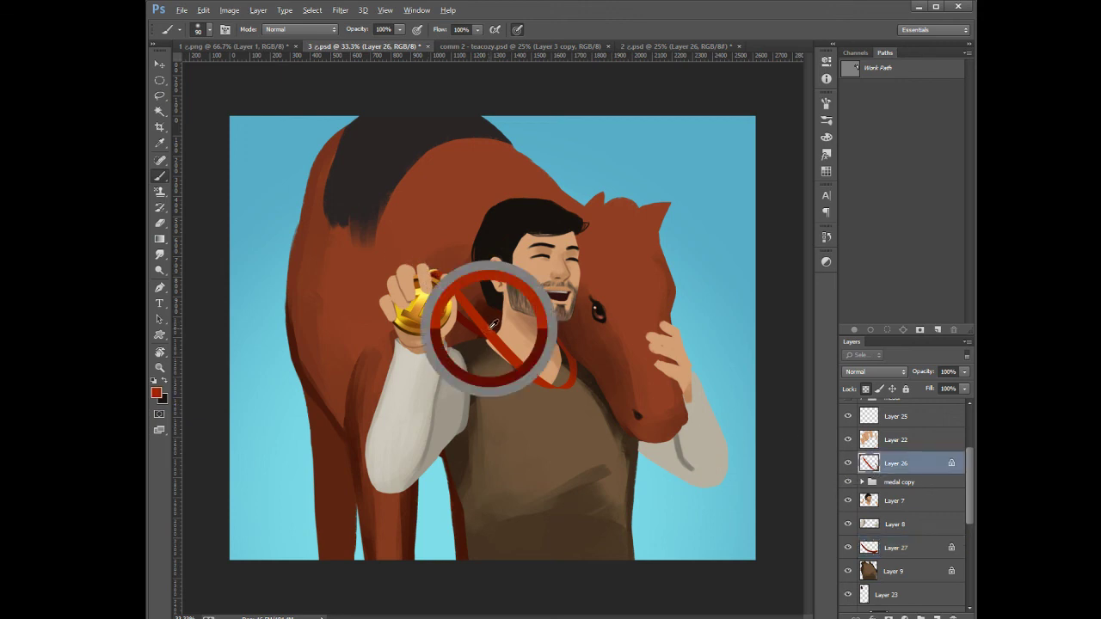
click(154, 395)
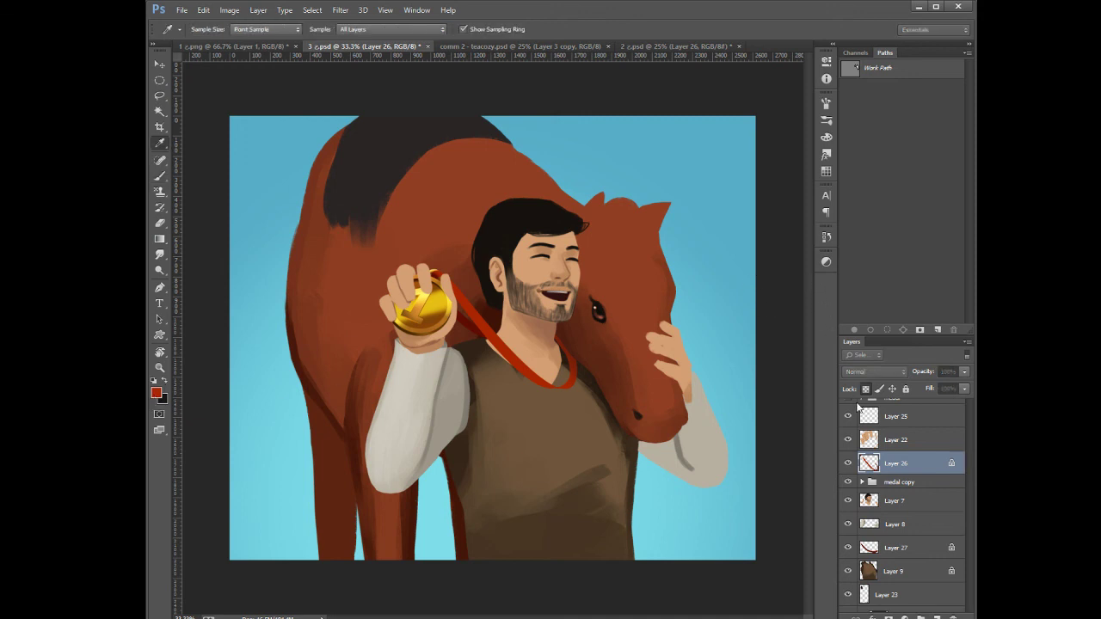
key(b)
click(936, 248)
key(bracketright)
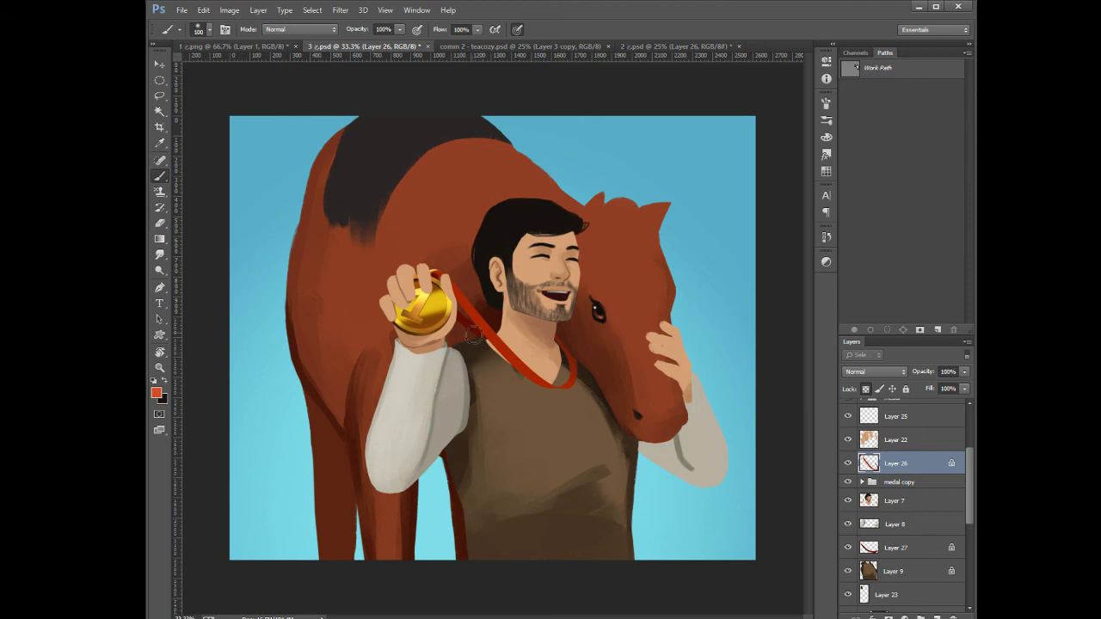
key(bracketright)
drag(464, 302, 511, 356)
key(ctrl+z)
key(ctrl+z)
Resample the ribbon's red and choose a brighter orange-red for a 500 px brush on Layer 26
alt+click(476, 315)
key(i)
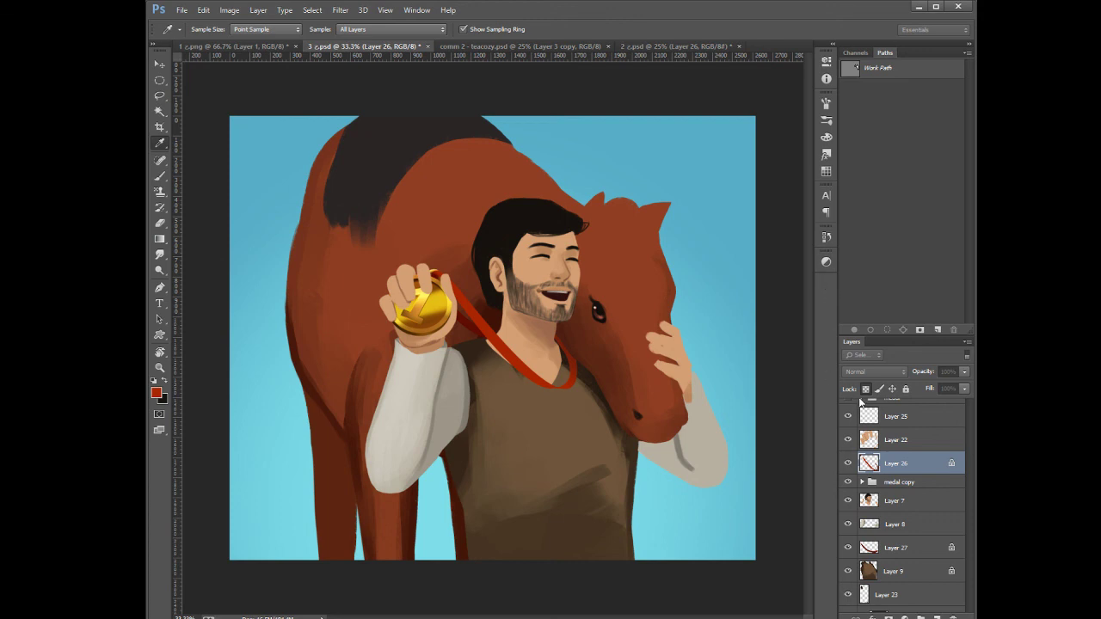
key(b)
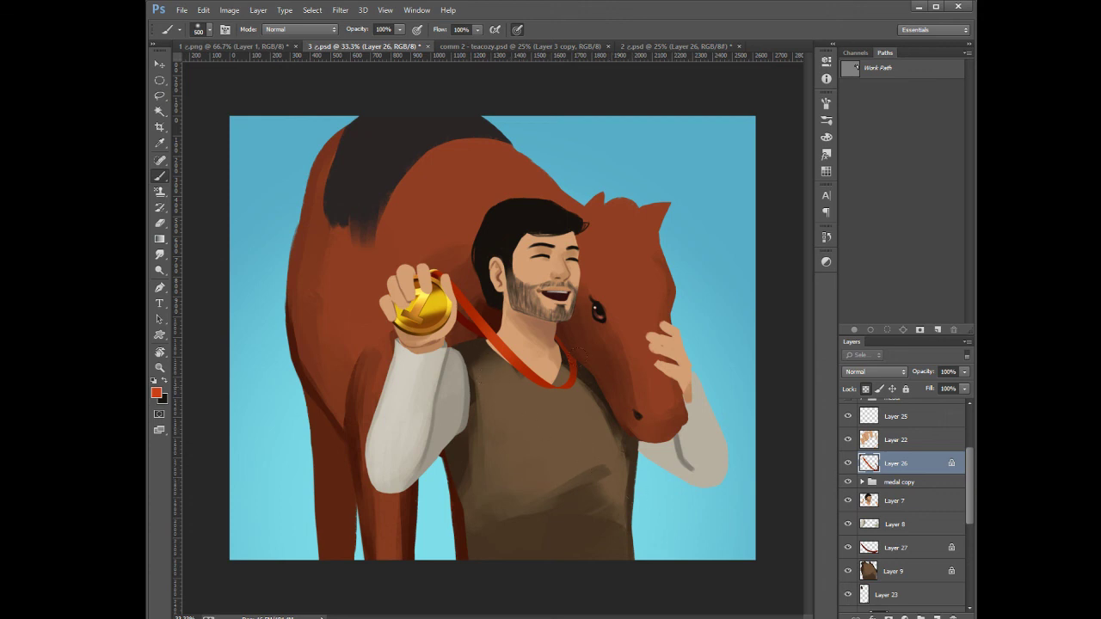
Shade the ribbon's lower curve at the collar with a 175 px brush, undoing one stroke, and save the document
alt+click(470, 320)
key(bracketleft)
key(bracketleft)
mouse_move(575, 375)
mouse_down()
mouse_move(556, 391)
mouse_move(530, 379)
mouse_move(544, 399)
mouse_move(506, 352)
mouse_up()
key(ctrl+z)
drag(568, 381, 551, 377)
key(ctrl+s)
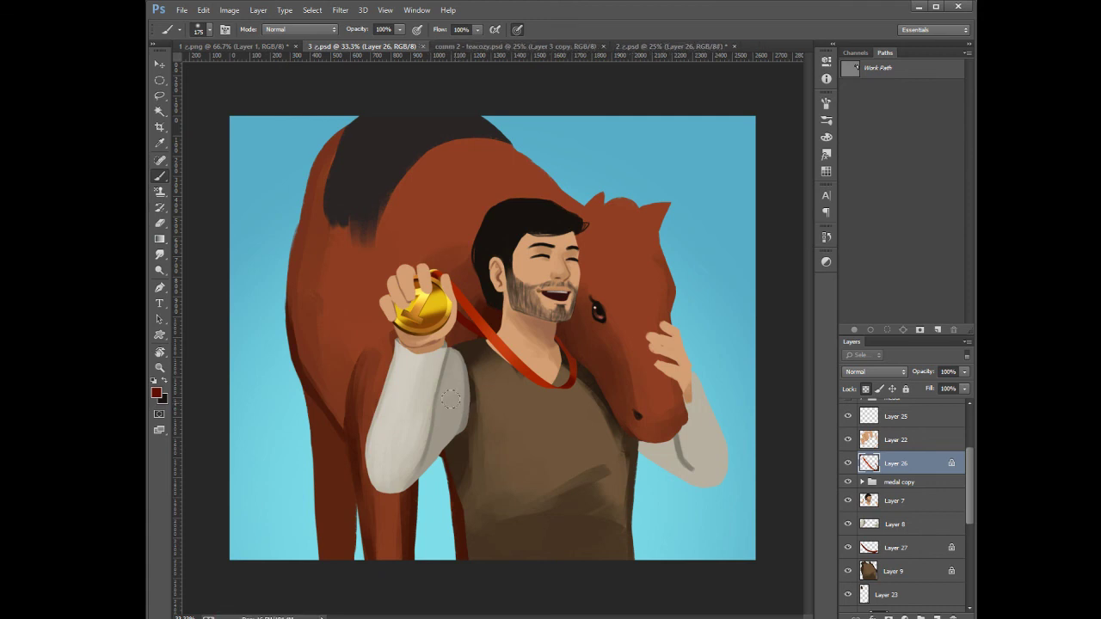